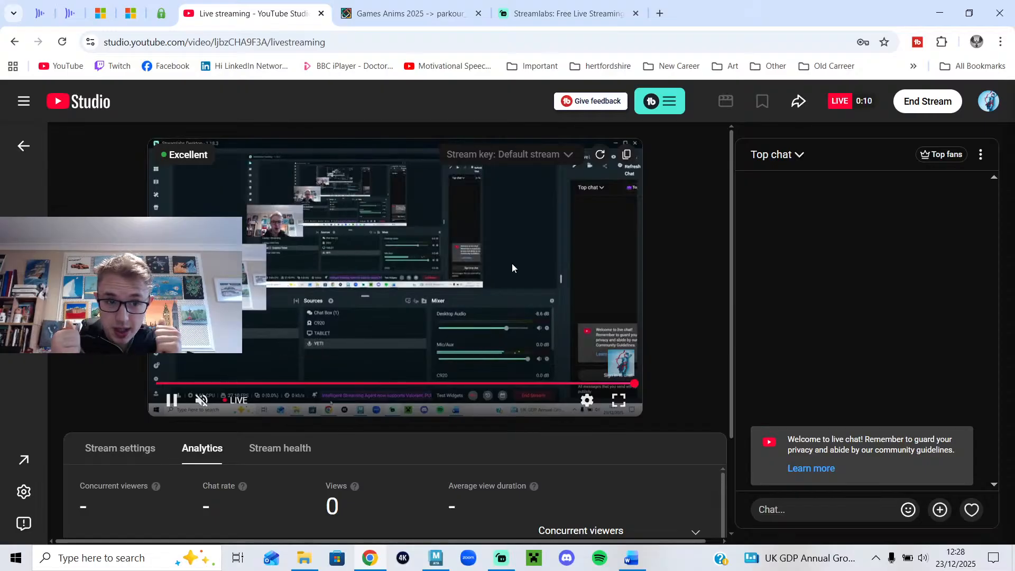
- Switch to Streamlabs Desktop, enlarge the C920 webcam source and move it to the middle of the canvas
left_click(501, 558)
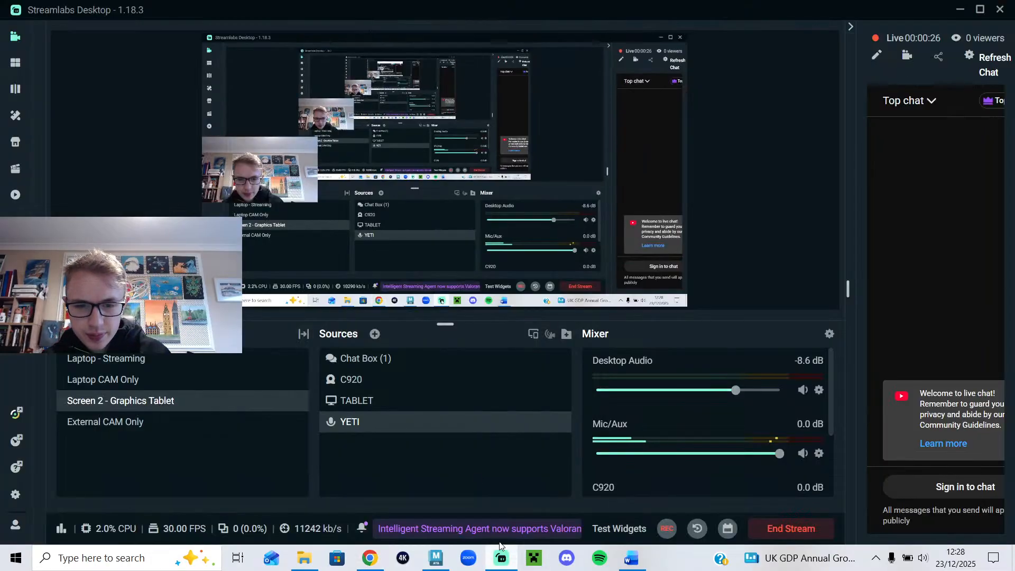
left_click_drag(316, 202, 500, 306)
left_click_drag(402, 243, 490, 185)
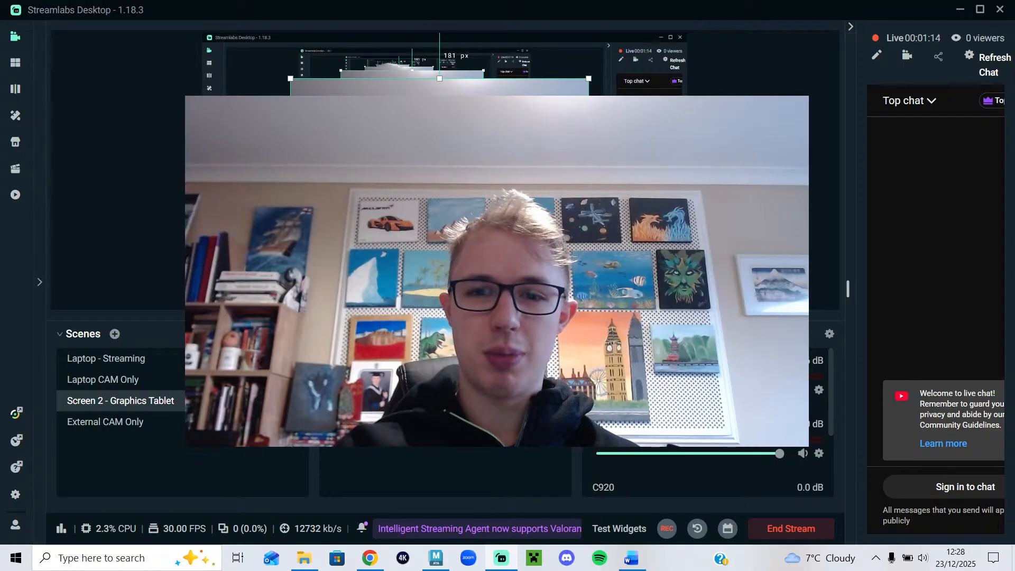
- Shrink the webcam source to a small overlay at the canvas's left edge, deselect it and minimise Streamlabs
left_click_drag(588, 246, 442, 163)
left_click_drag(398, 128, 309, 180)
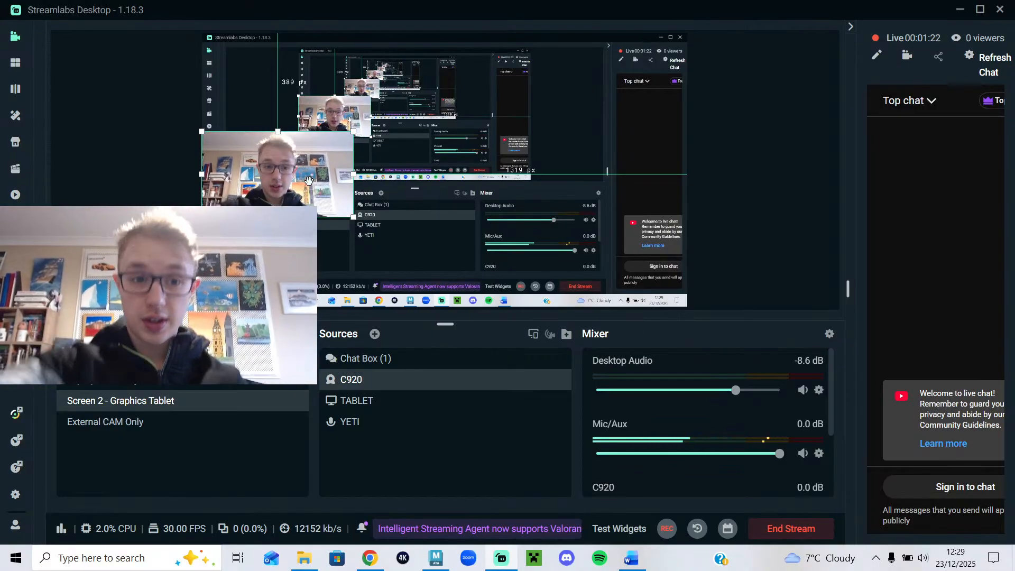
left_click_drag(353, 216, 303, 189)
left_click_drag(260, 161, 260, 179)
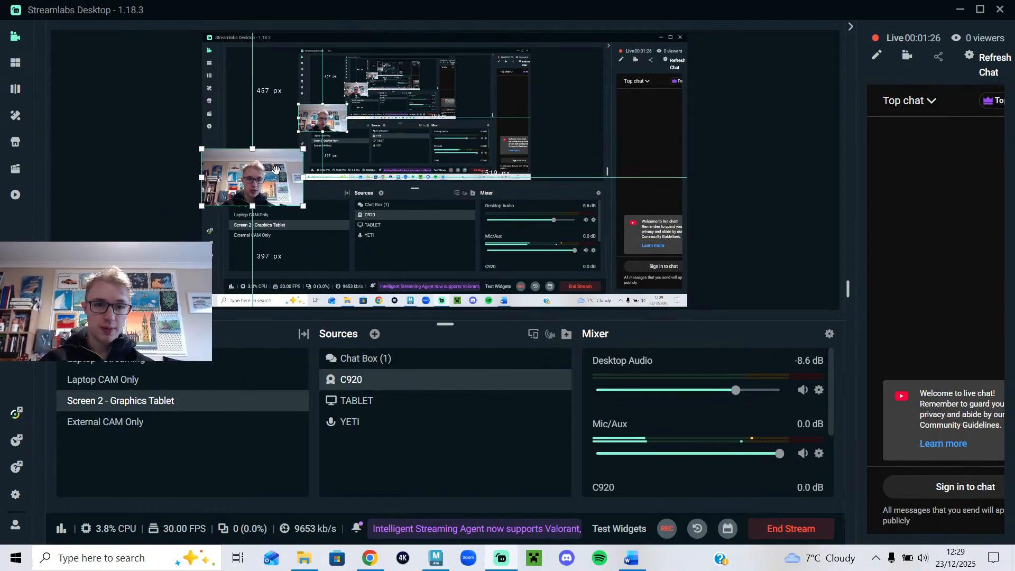
left_click_drag(303, 149, 308, 146)
left_click(798, 126)
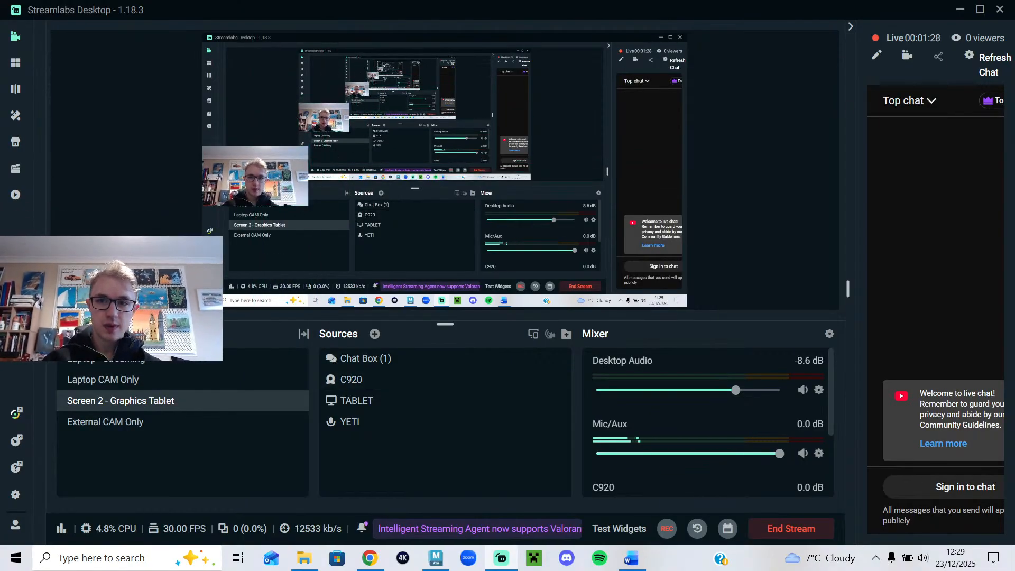
left_click(961, 12)
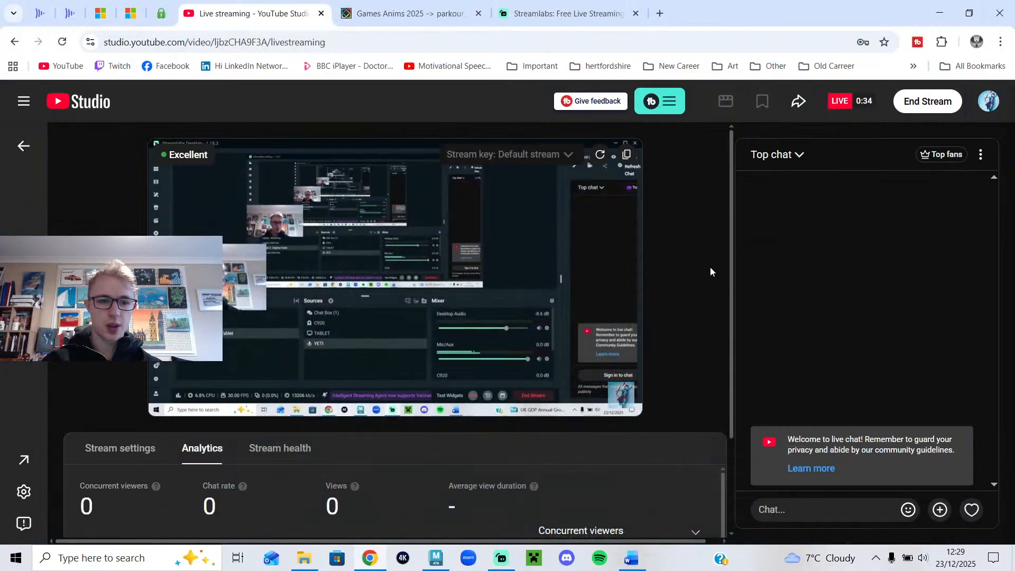
- Switch to Maya, play the rooftop parkour animation through the shot camera and stop playback
left_click(436, 559)
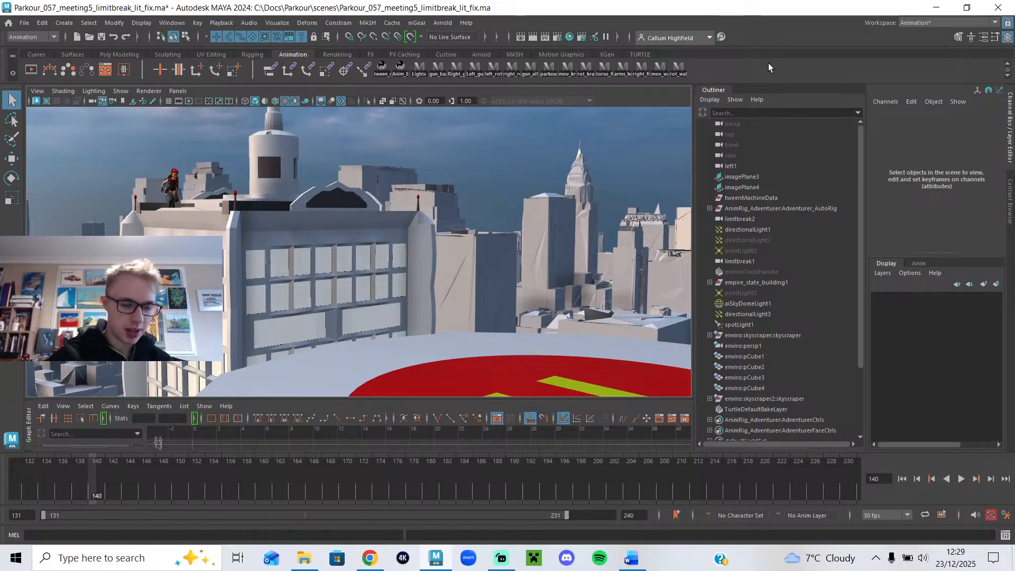
left_click(966, 479)
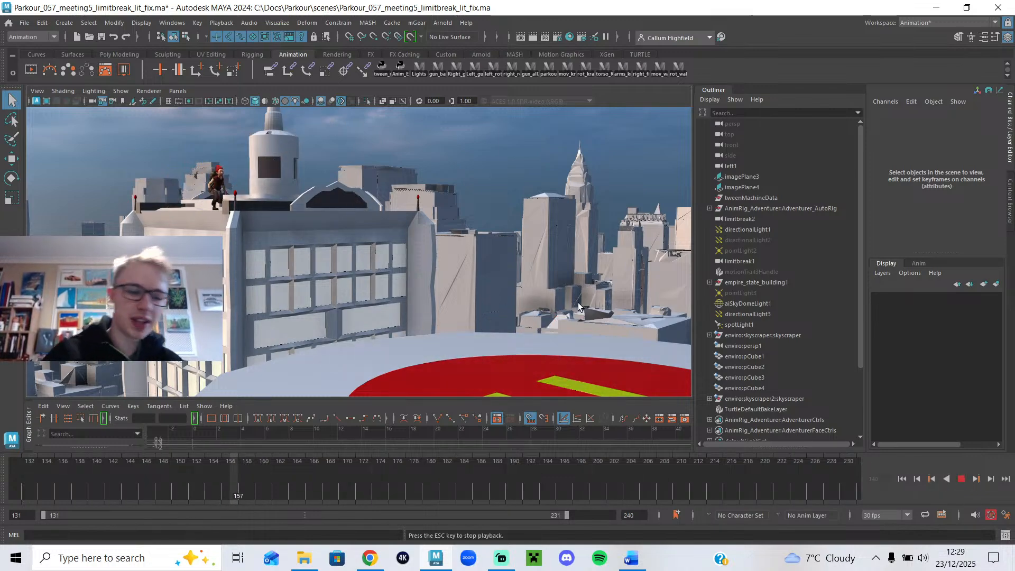
key("space")
key("space")
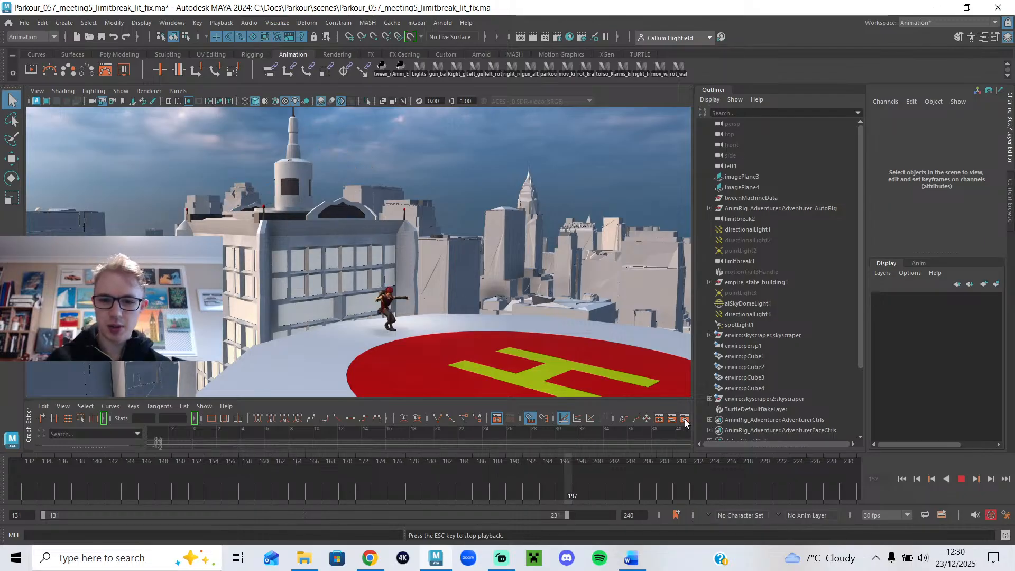
left_click(961, 479)
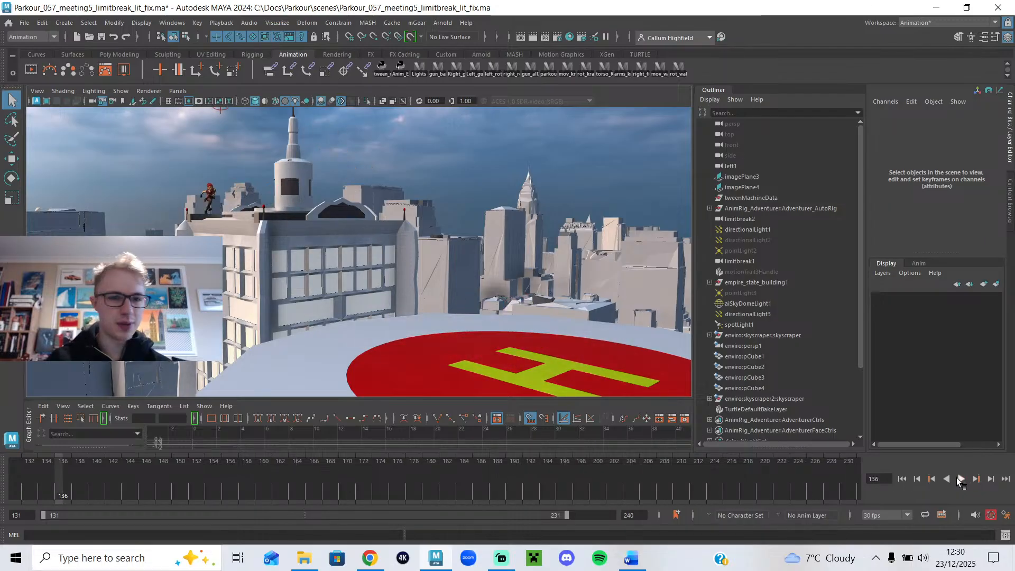
- Toggle the camera gate display and tear off the shot camera view into a floating window
left_click(186, 100)
left_click(189, 101)
left_click(189, 101)
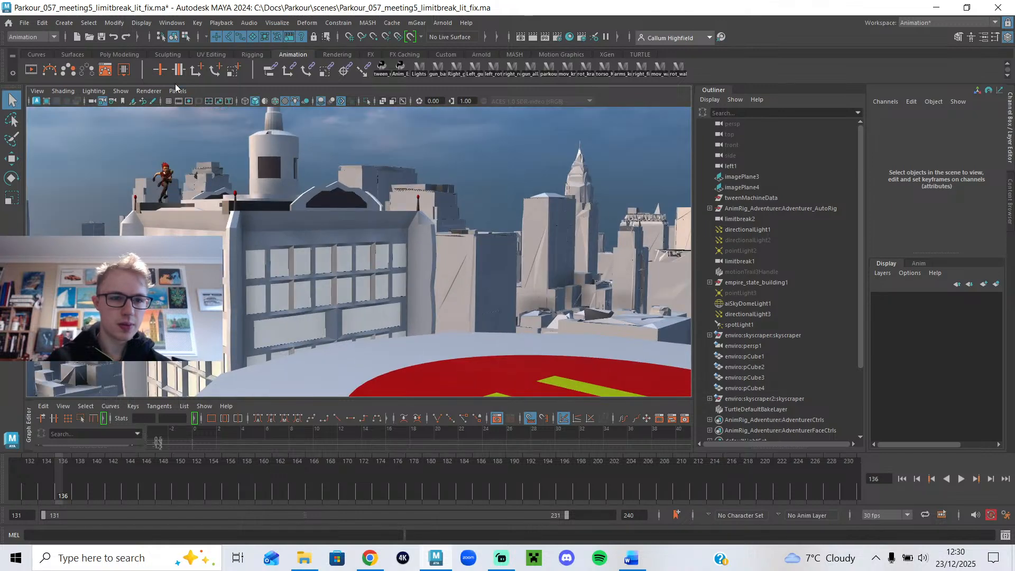
left_click(177, 90)
left_click(208, 190)
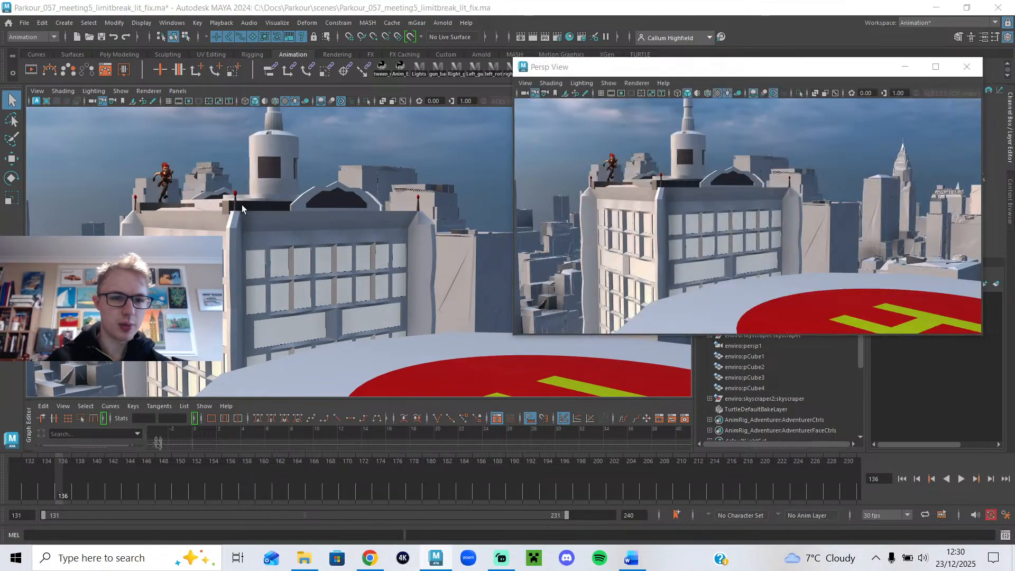
- Change the main viewport to the persp camera and return it to a single-view layout
key("space")
left_click(178, 91)
mouse_move(274, 109)
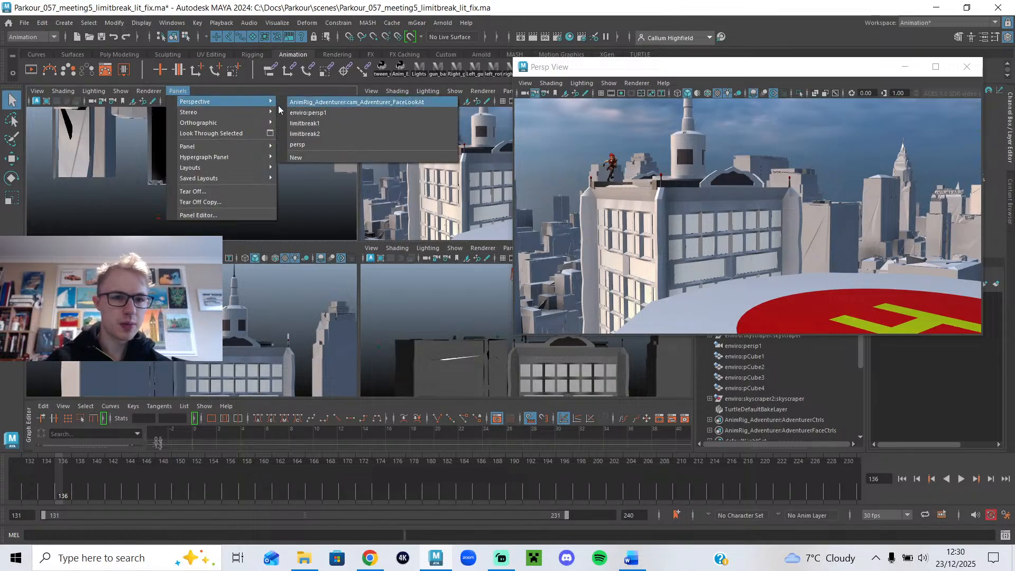
left_click(313, 139)
key("space")
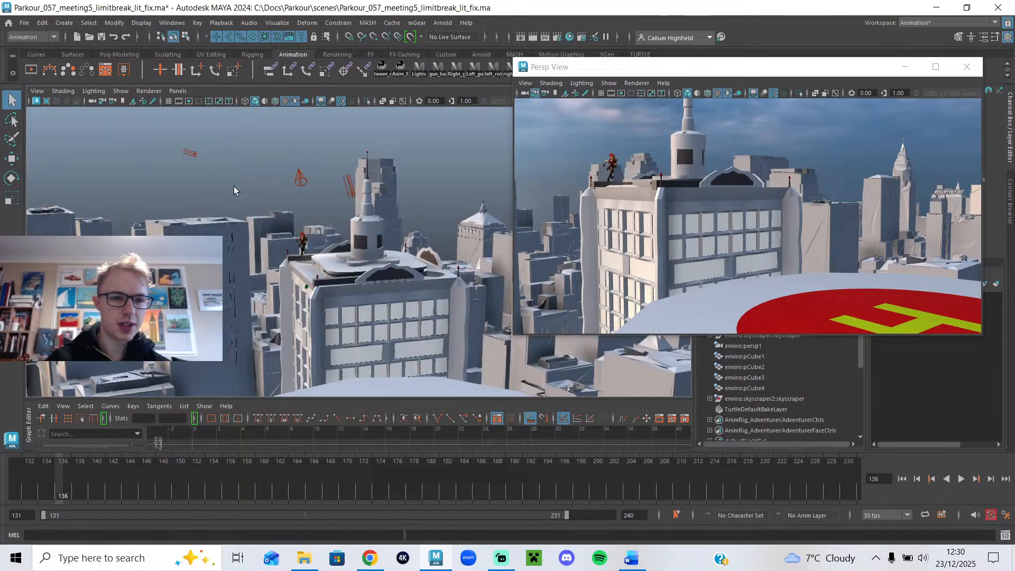
- Orbit the main viewport around the building and shrink the floating camera window so it clears the viewport
left_click_drag(260, 280, 374, 297, "alt")
middle_click_drag(374, 297, 423, 196, "alt")
left_click_drag(342, 236, 290, 259, "alt")
left_click_drag(513, 335, 711, 233)
left_click(820, 94)
left_click(819, 94)
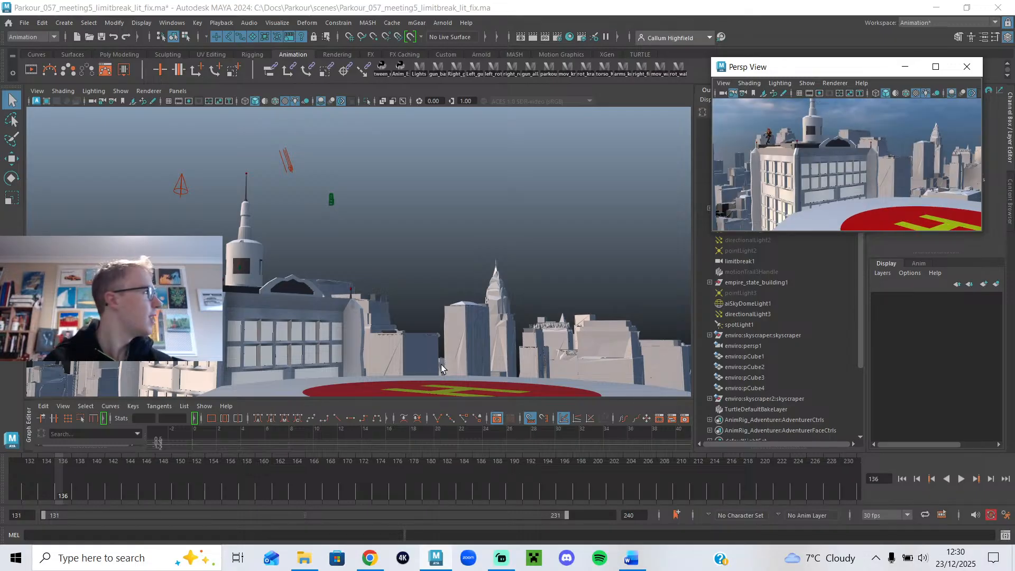
- Frame the rooftop edge and helipad in the main viewport and play the jump from that angle
left_click_drag(341, 392, 483, 341, "alt")
middle_click_drag(483, 340, 444, 365, "alt")
left_click_drag(444, 365, 438, 370, "alt")
middle_click_drag(438, 370, 445, 347, "alt")
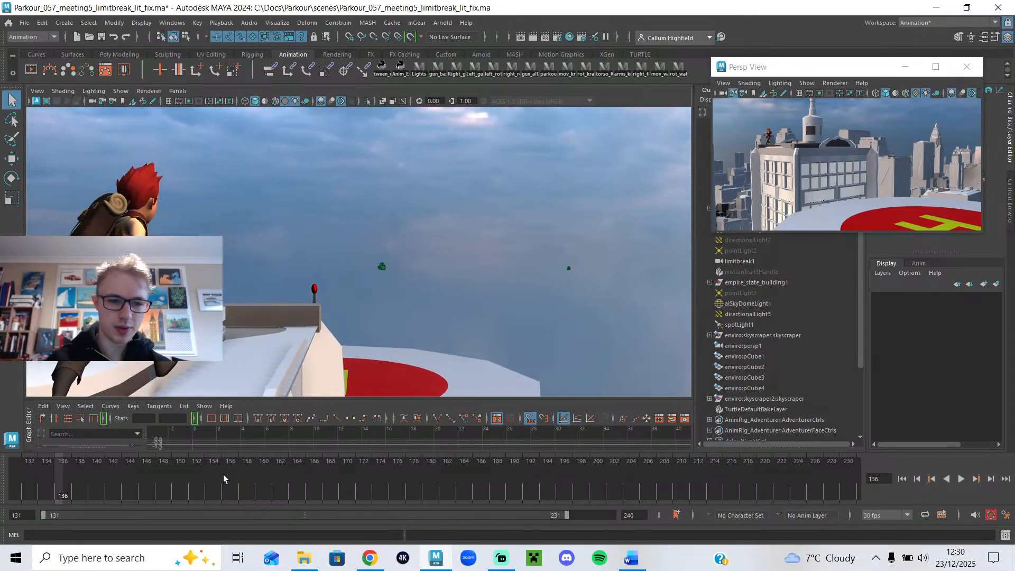
left_click(962, 479)
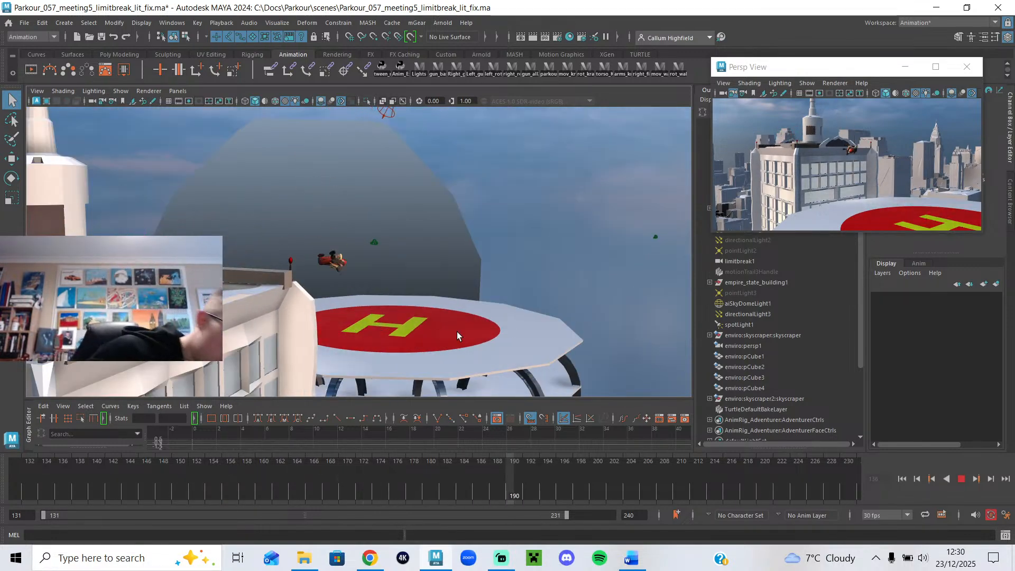
left_click(908, 562)
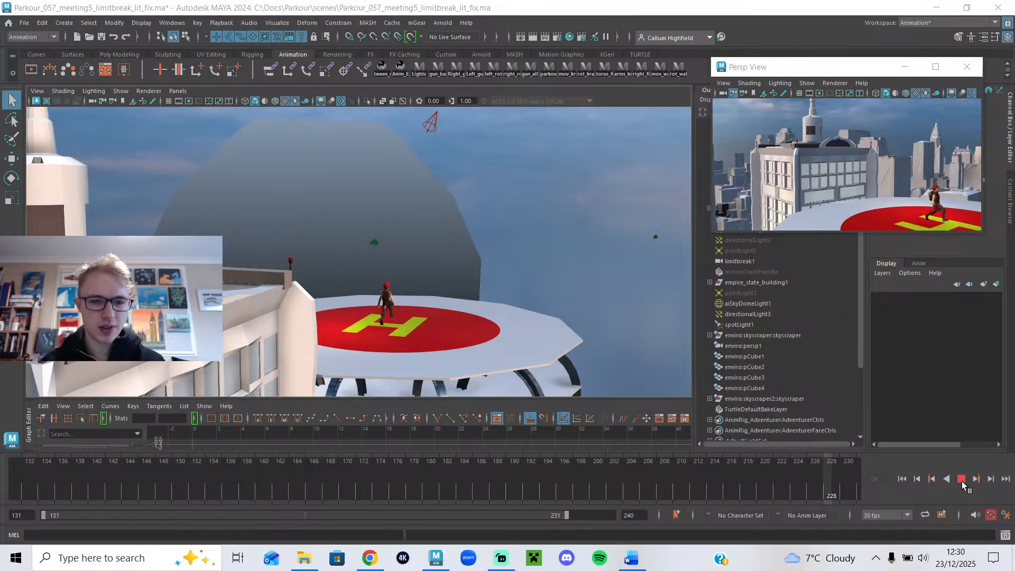
- Return to frame 131 and turn on Cached Playback for the timeline
left_click_drag(253, 484, 1, 481)
right_click(21, 479)
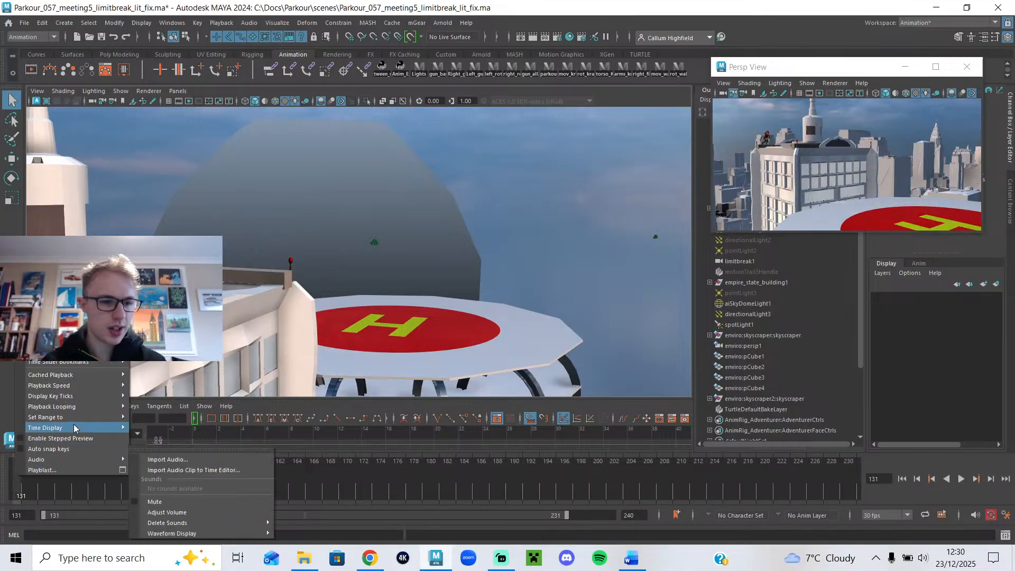
mouse_move(90, 374)
left_click(154, 376)
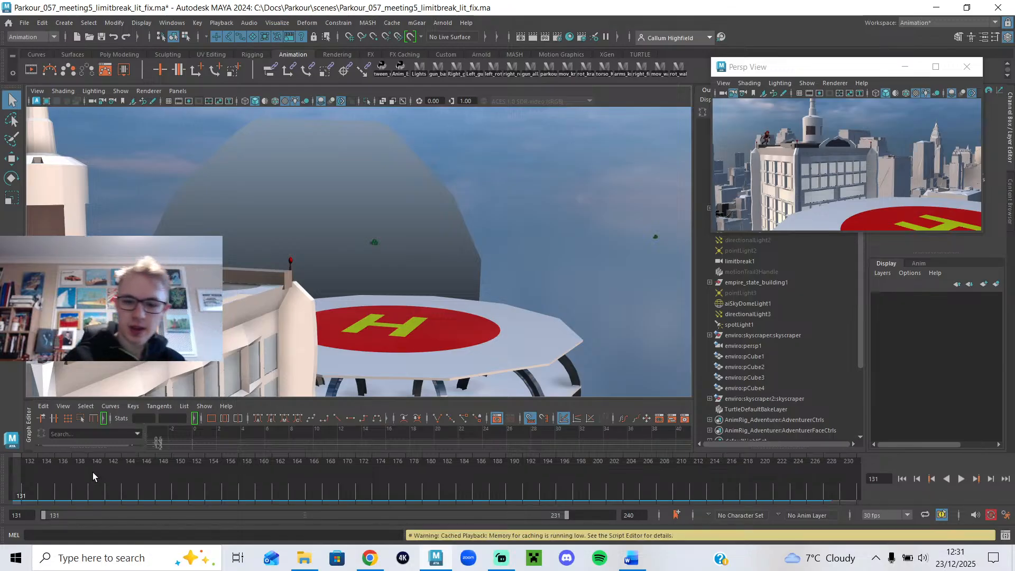
- Play the cached animation with the floating camera window enlarged over the viewport, then stop playback
left_click(962, 479)
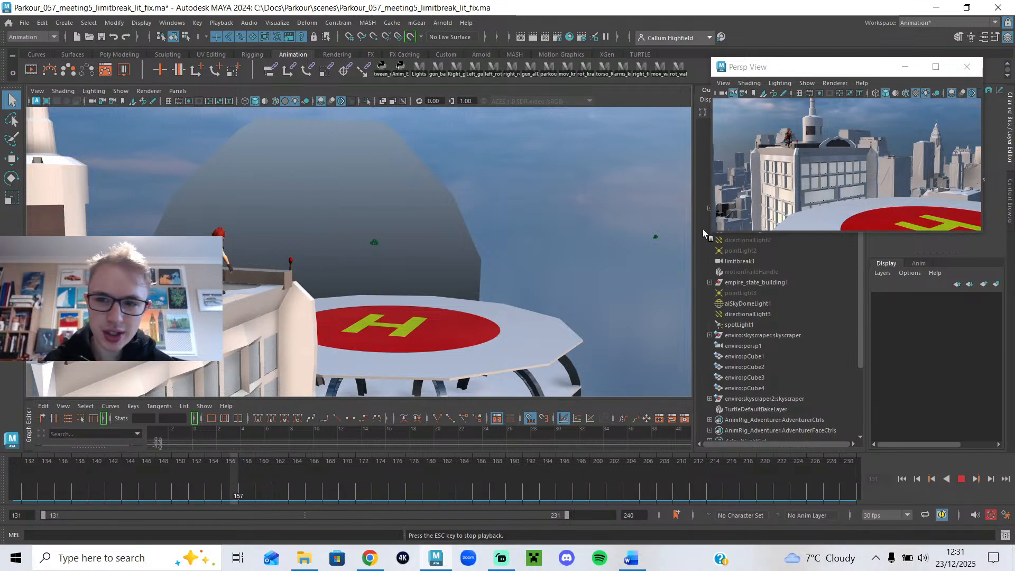
left_click_drag(712, 232, 328, 404)
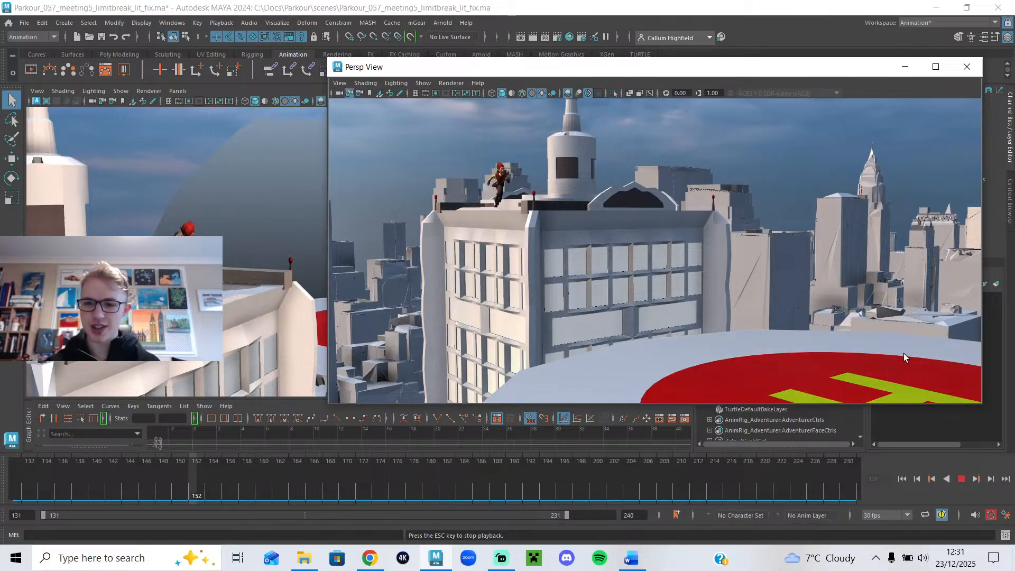
left_click(964, 479)
left_click(963, 479)
- Scrub to the landing around frame 201 and set the playback range to start at frame 200
left_click_drag(637, 487, 599, 492)
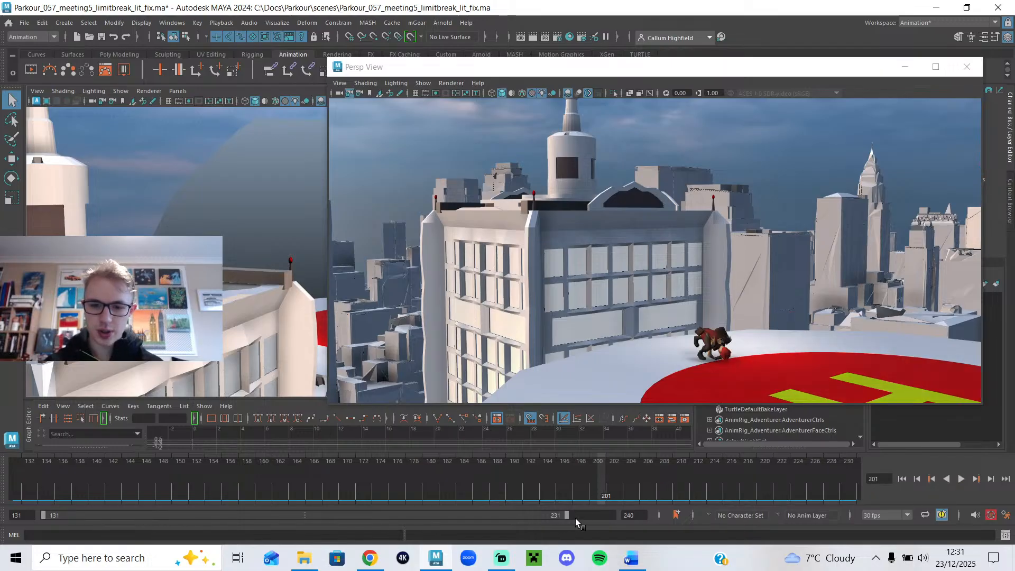
double_click(56, 517)
type("200")
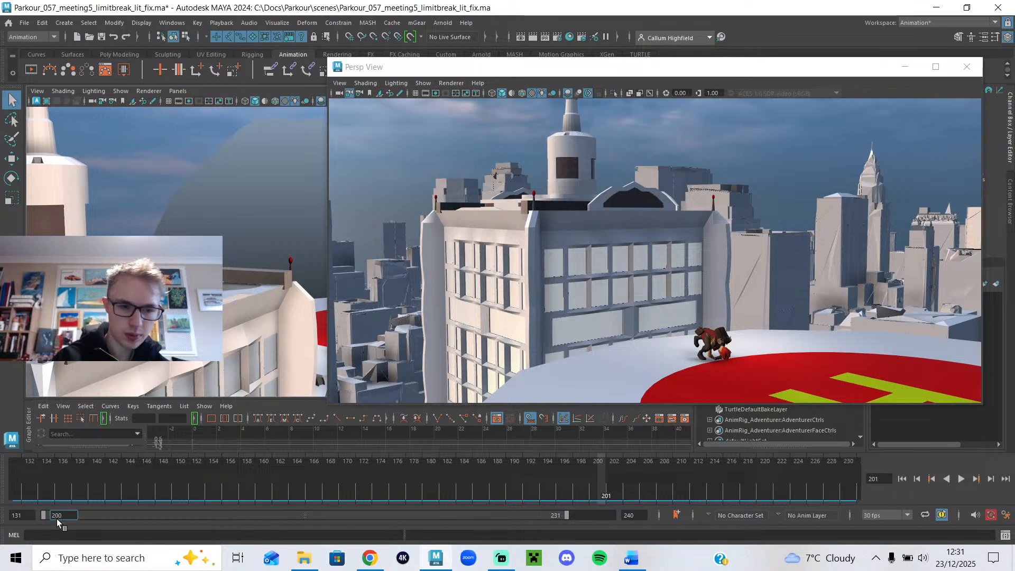
key("Return")
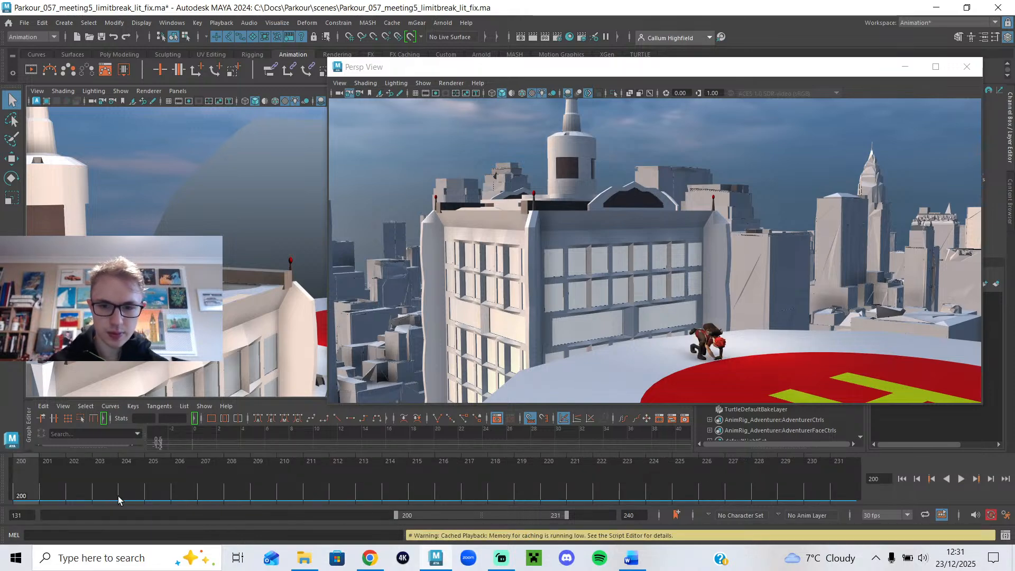
- Play the shortened range and scrub back and forth through the landing roll between frames 200 and 206
left_click(961, 479)
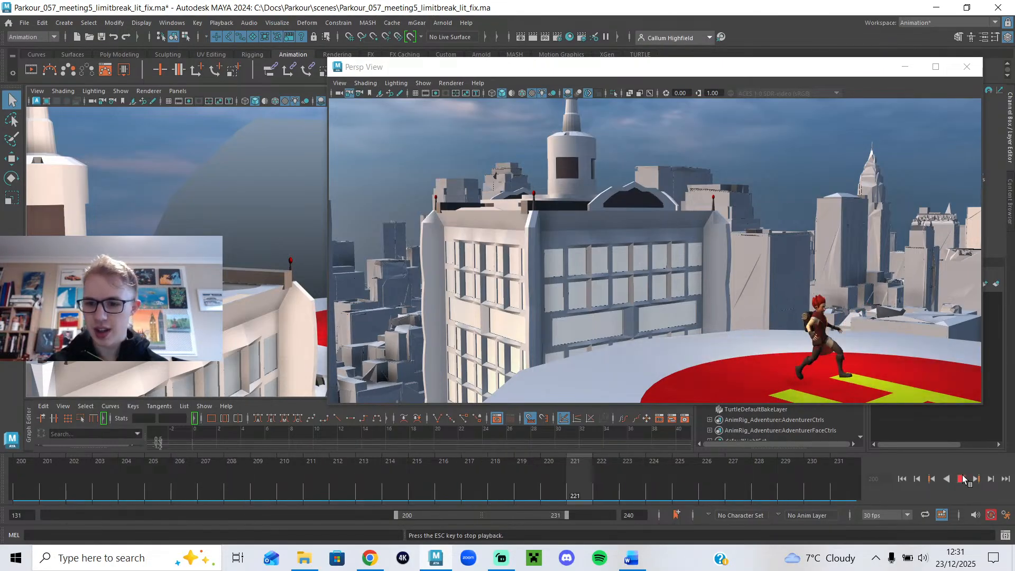
left_click(38, 468)
left_click_drag(38, 468, 89, 472)
left_click_drag(159, 481, 8, 466)
left_click_drag(103, 477, 27, 469)
left_click_drag(110, 483, 180, 479)
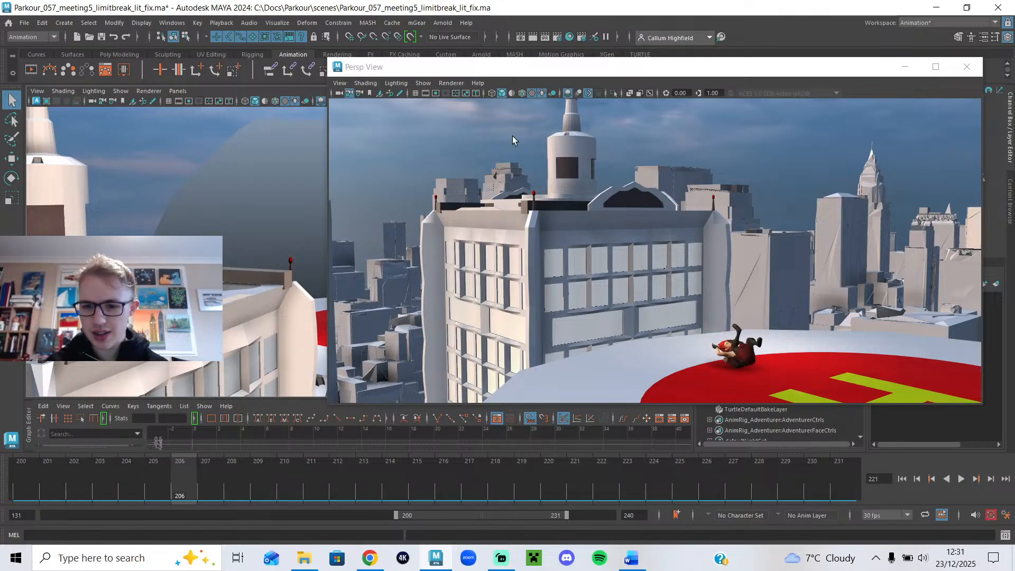
- Shrink the floating camera window, view the helipad from the side and play the landing roll
left_click_drag(328, 405, 719, 229)
left_click_drag(493, 309, 355, 236, "alt")
key("alt+v")
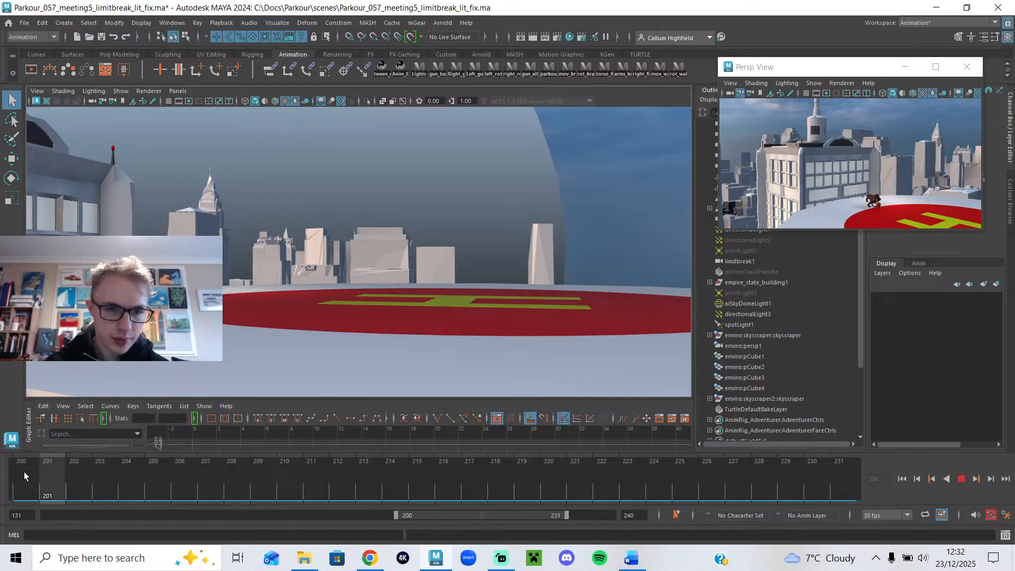
left_click_drag(87, 456, 328, 499)
left_click(967, 479)
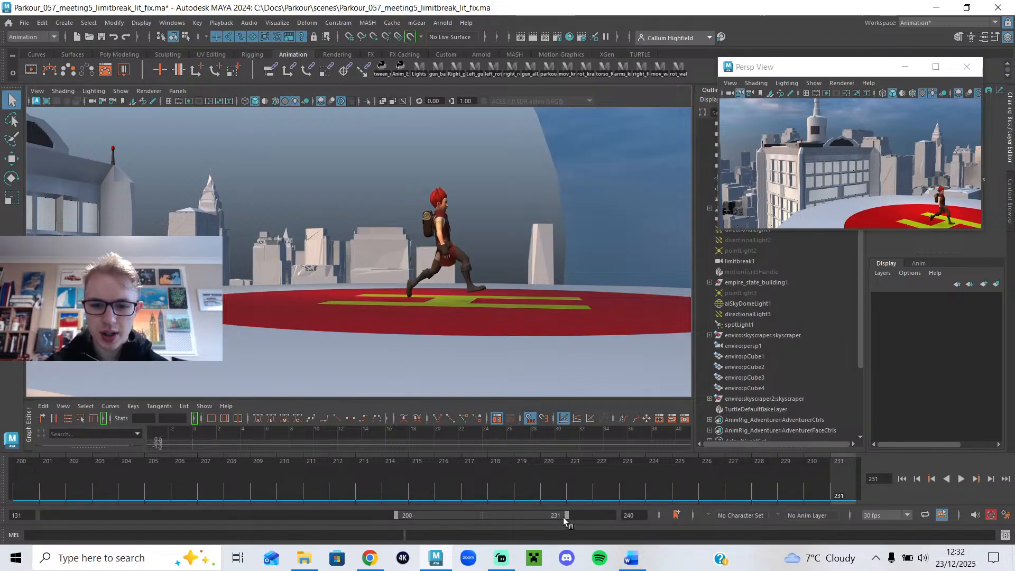
- Enlarge the Graph Editor and scrub its time marker past frame 231 to review the end of the run
left_click_drag(525, 397, 520, 330)
middle_click_drag(528, 377, 310, 401, "alt")
right_click_drag(311, 401, 457, 402, "alt")
key("f")
middle_click_drag(554, 404, 322, 405, "alt")
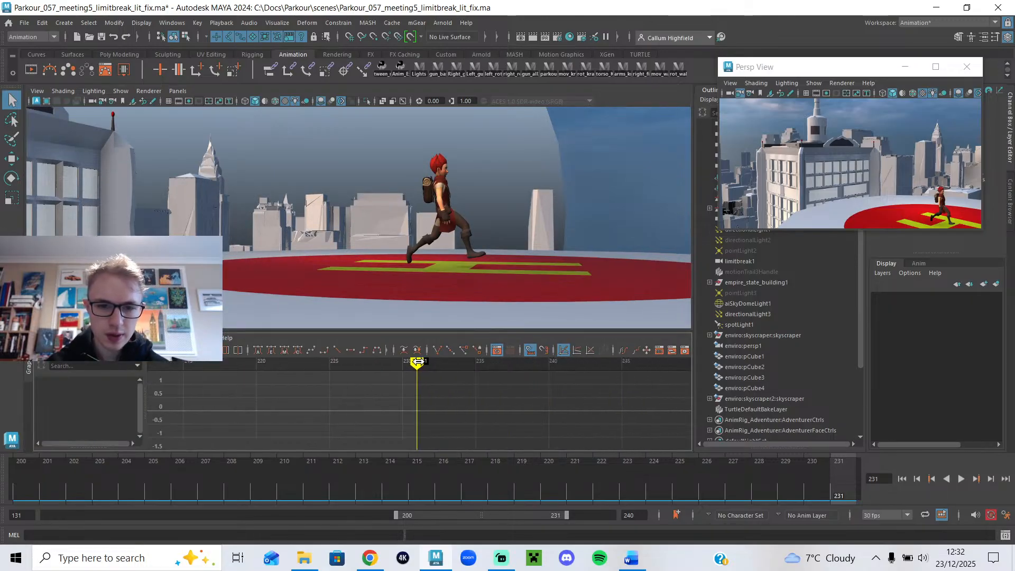
key("alt+v")
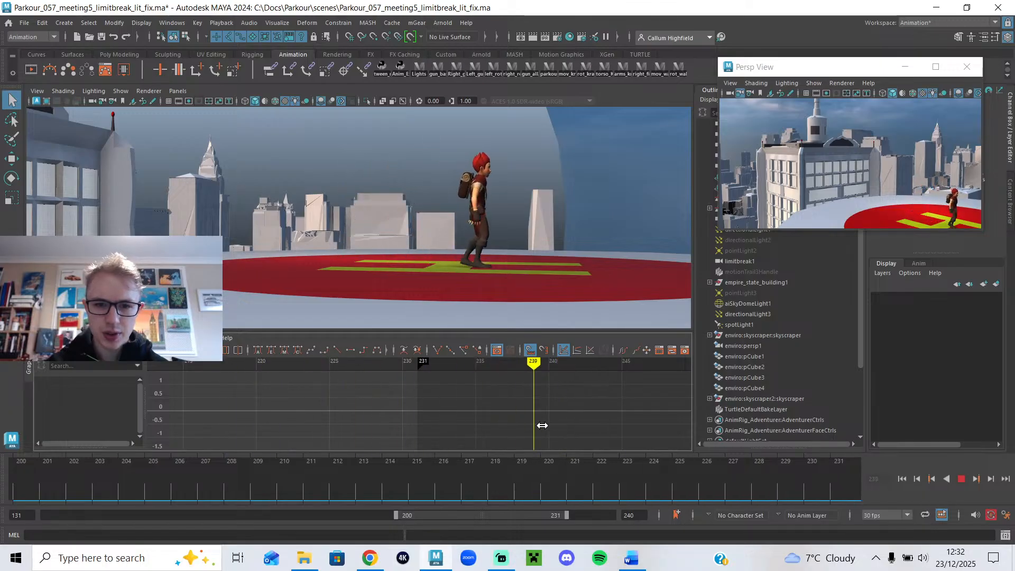
- Extend the end of the playback range to frame 240 and play the landing through to the stop
left_click_drag(566, 515, 613, 516)
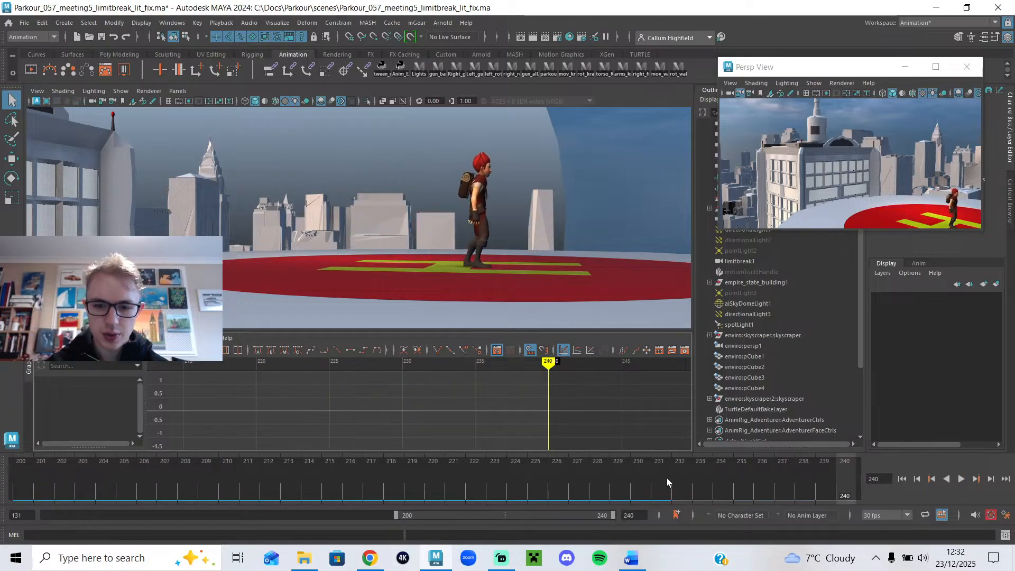
left_click(961, 478)
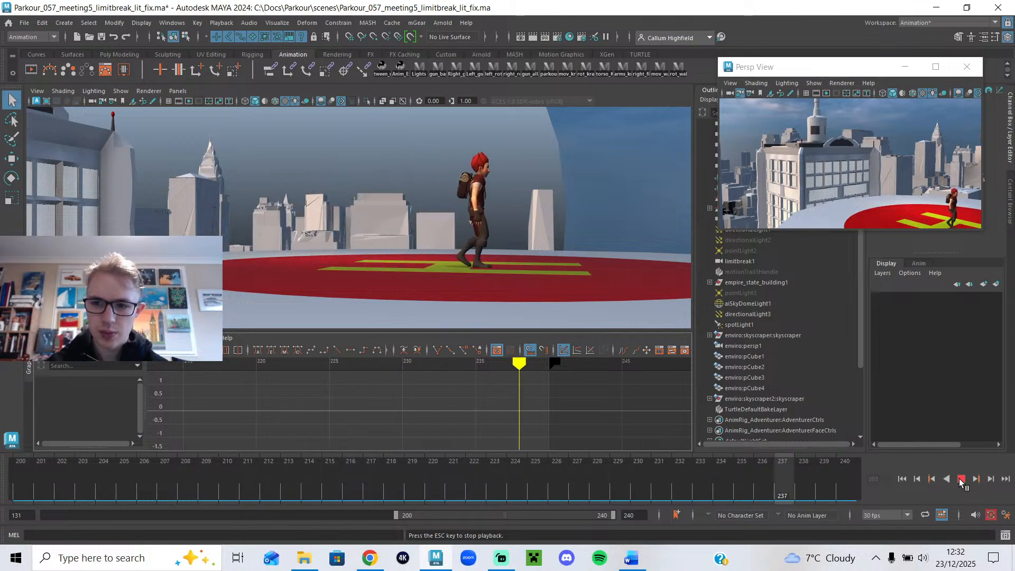
left_click(962, 480)
- Switch to Chrome and open youtube.com in a new tab
left_click(371, 556)
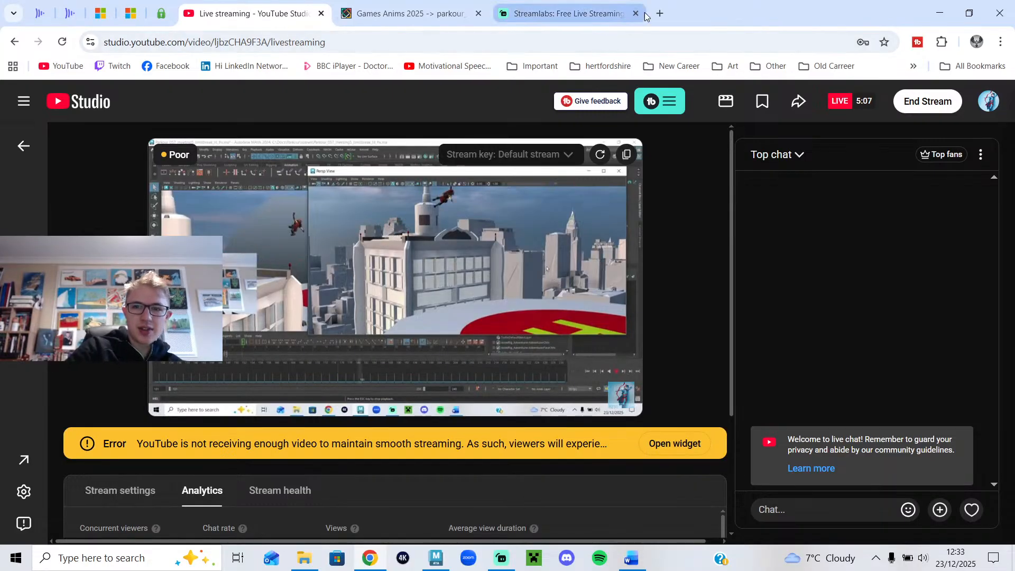
key("ctrl+t")
type("youtube.com")
key("Return")
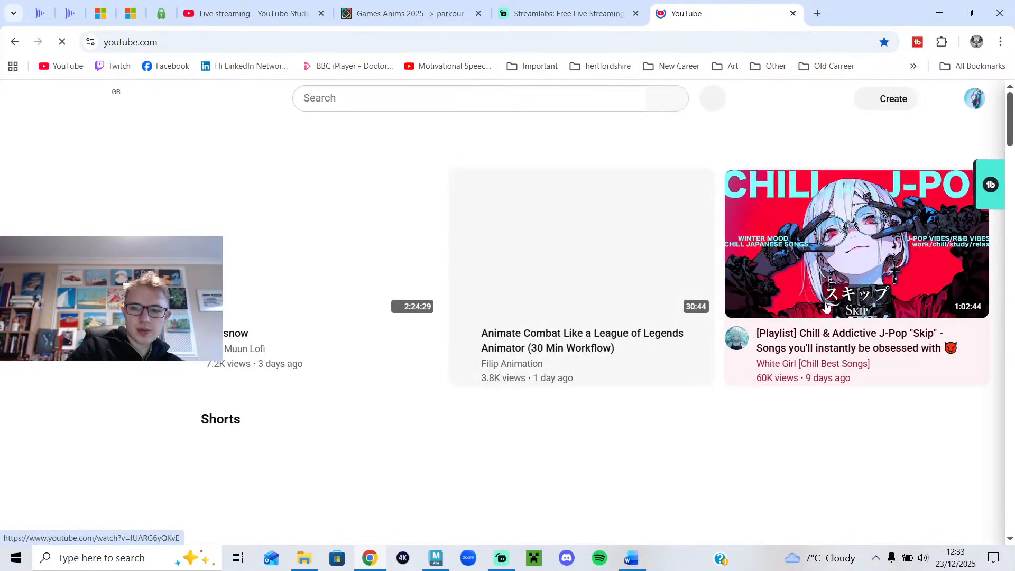
- Open the streamer's own YouTube channel and load the "Portfolio Animation Improvements - 3D Animation LIVE Stream" video
left_click(974, 98)
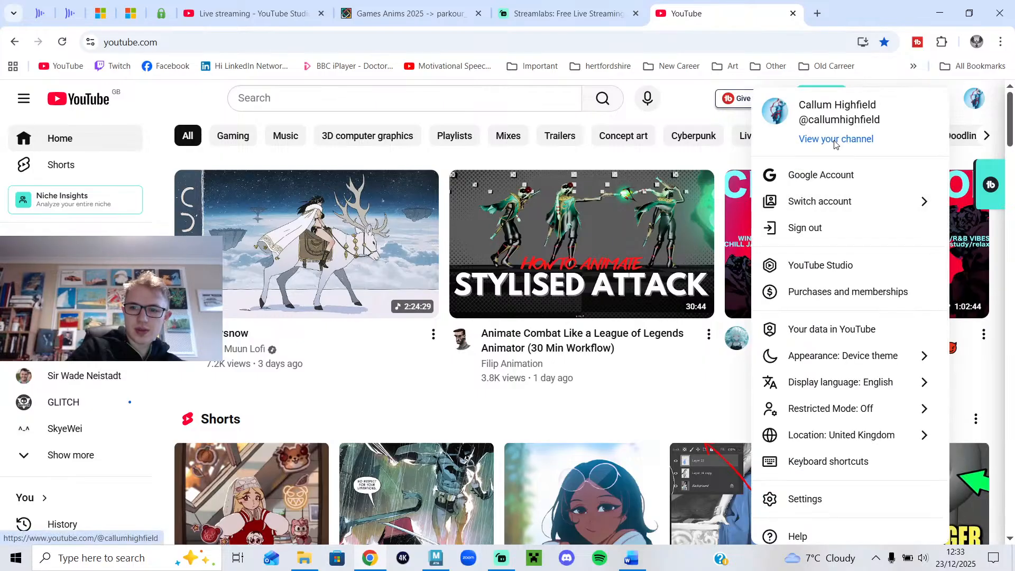
left_click(834, 141)
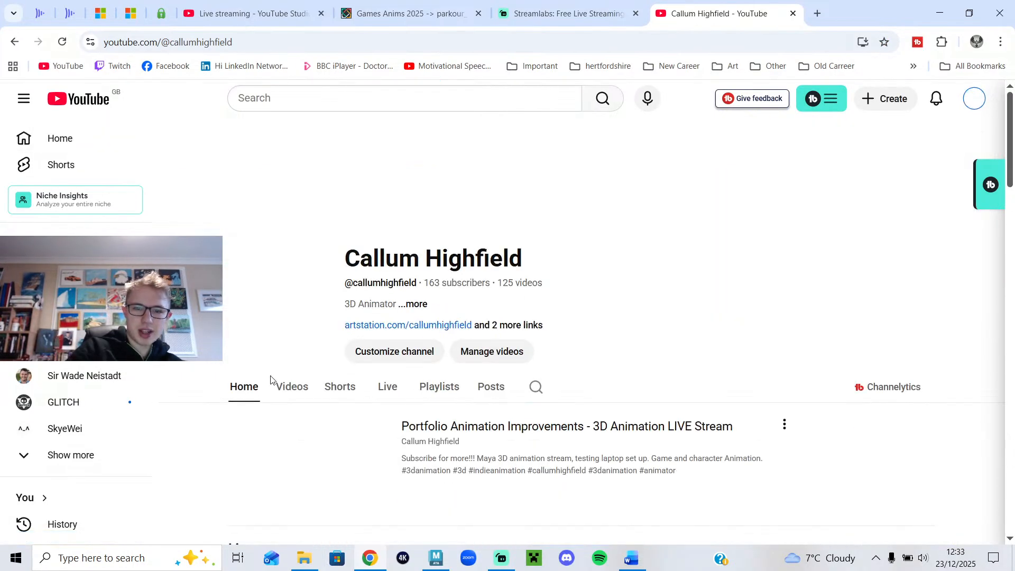
left_click(465, 427)
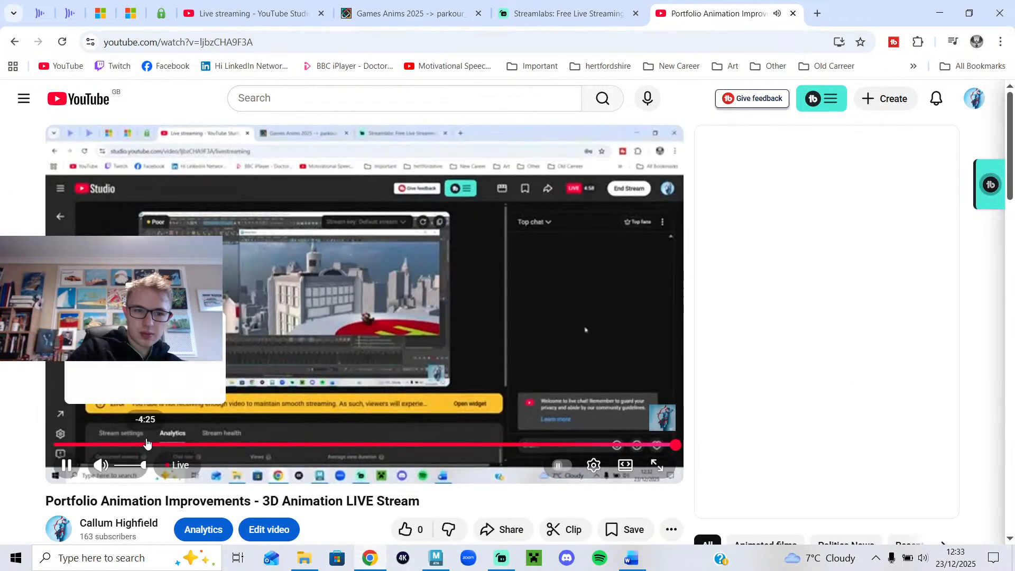
- Mute the computer's speakers and check the live stream's playback on YouTube
left_click(930, 558)
left_click(889, 493)
left_click(889, 471)
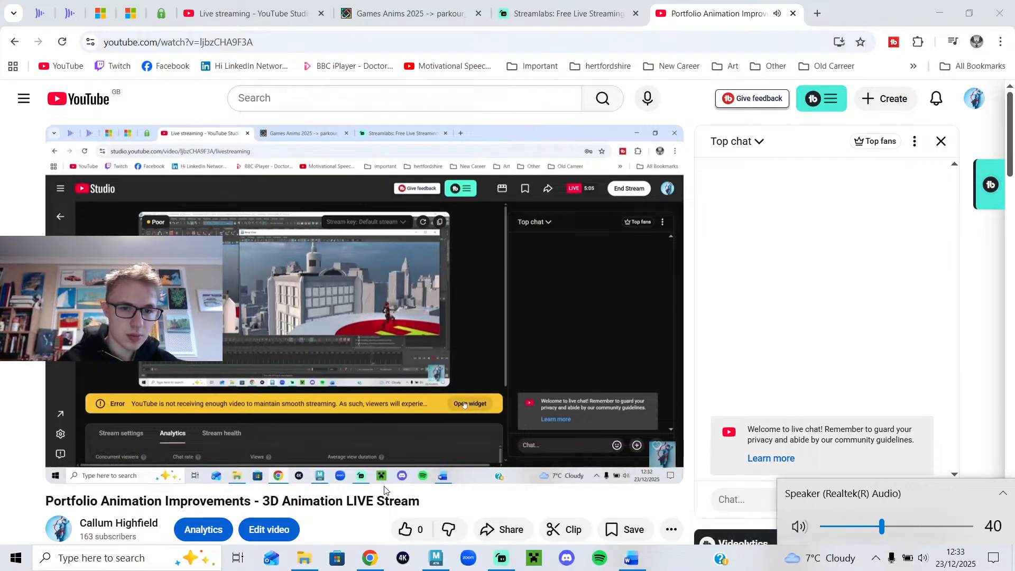
left_click(329, 344)
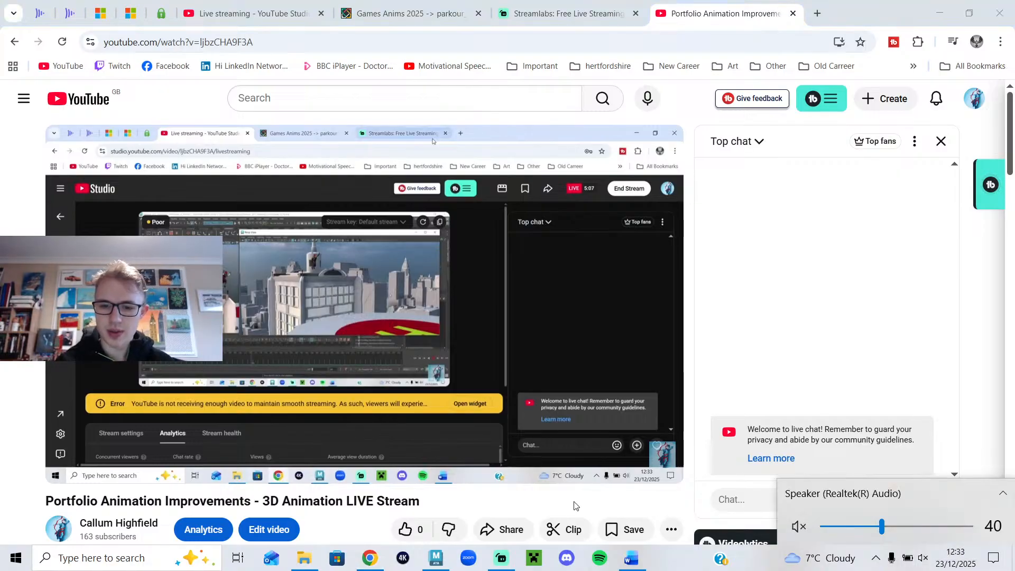
left_click(360, 358)
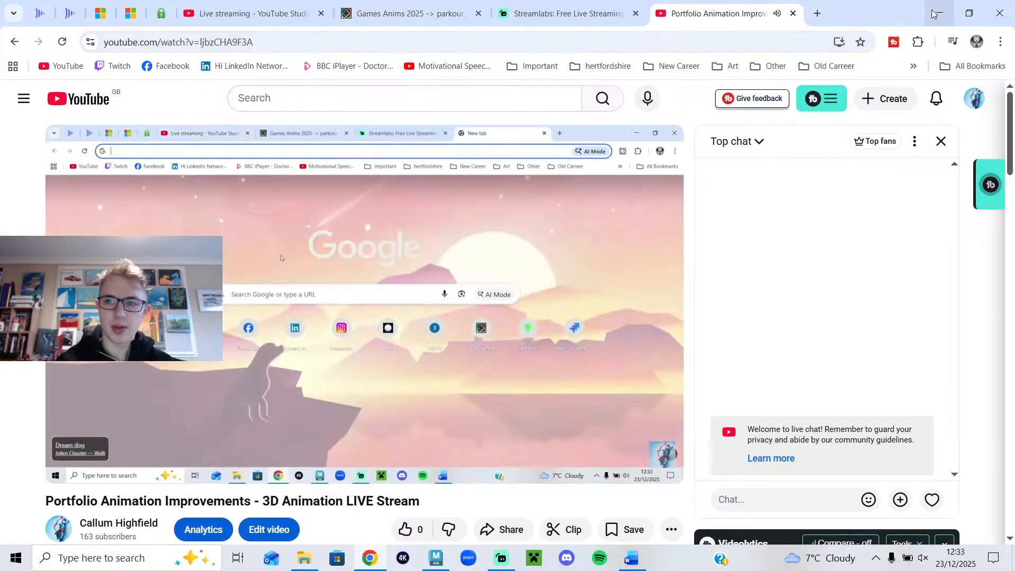
- Close the YouTube stream and Streamlabs tabs in Chrome, keeping YouTube Studio and SyncSketch open
left_click(934, 14)
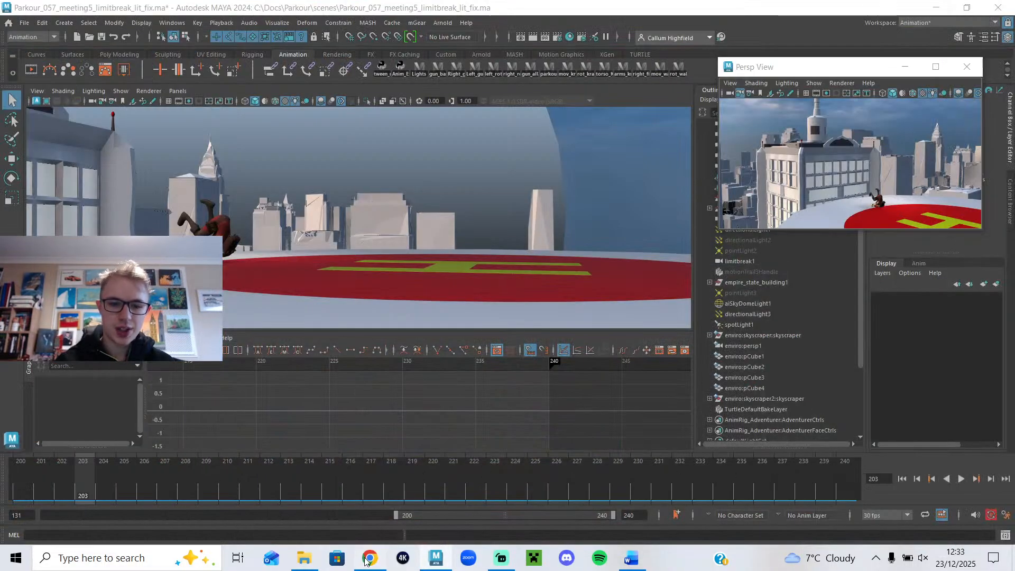
left_click(368, 559)
left_click(794, 14)
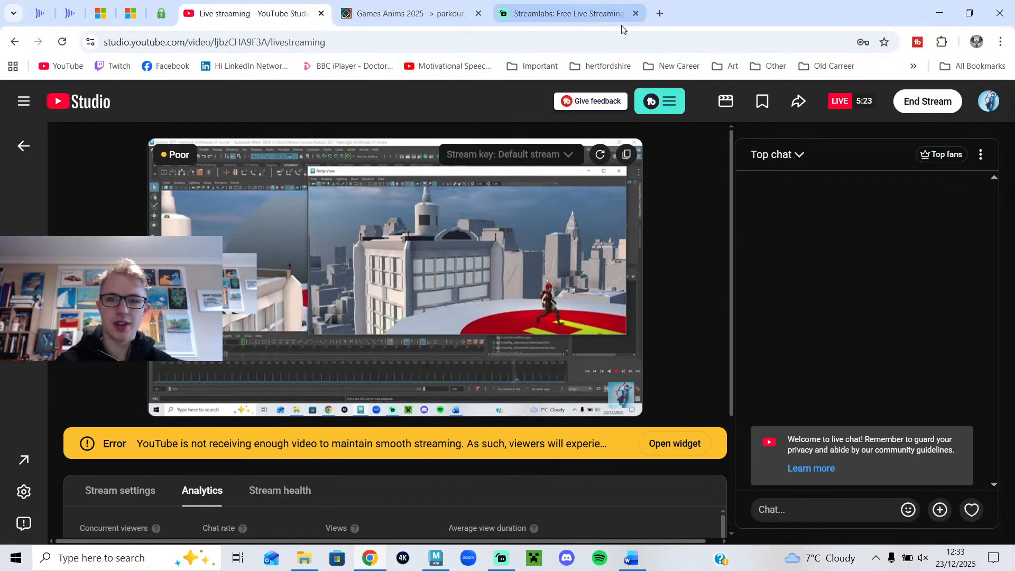
left_click(637, 12)
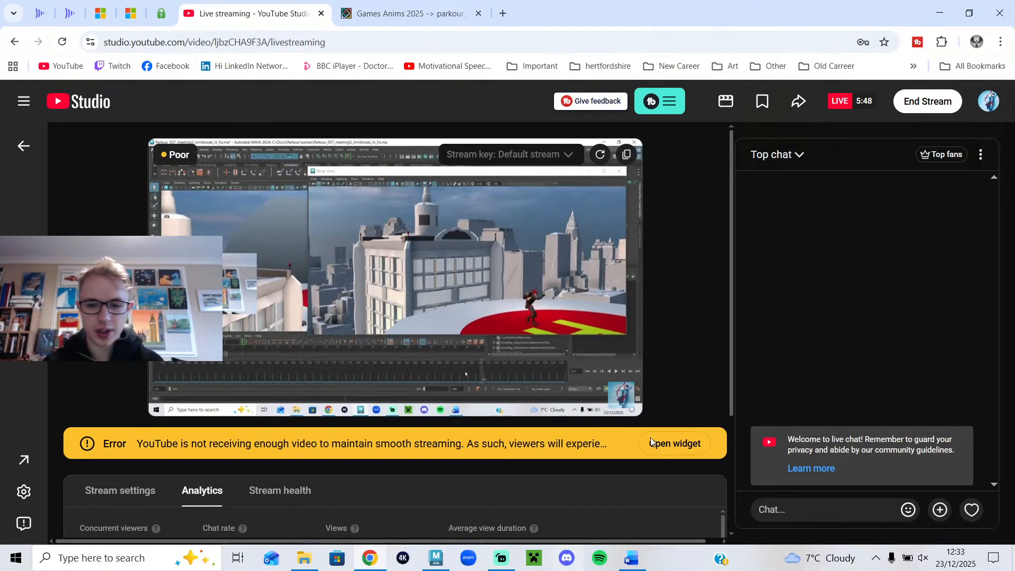
- Switch to the meeting notes in Word and read the Parkour feedback, highlighting the spacing remark about frames 79-82
left_click(942, 12)
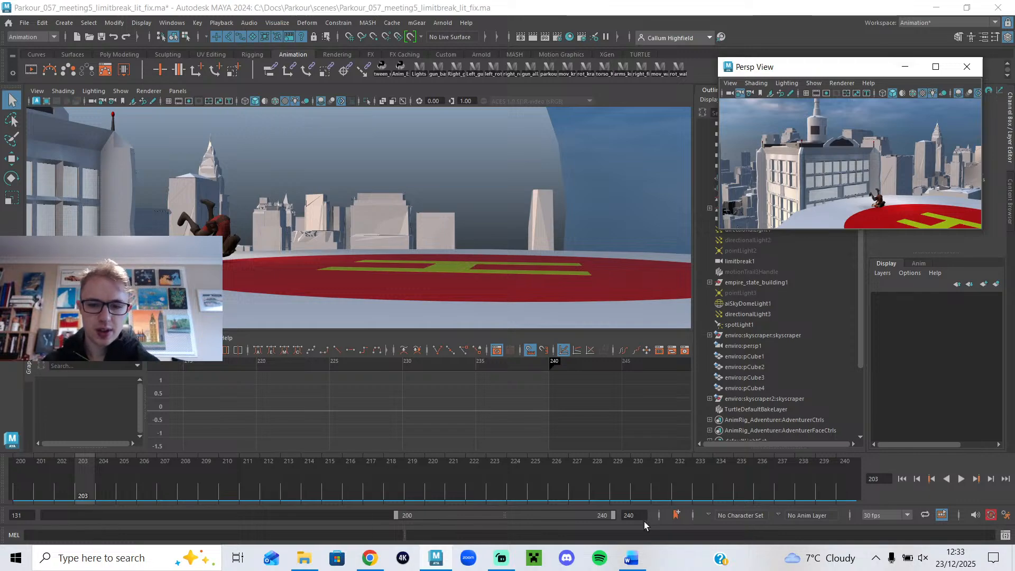
left_click(639, 567)
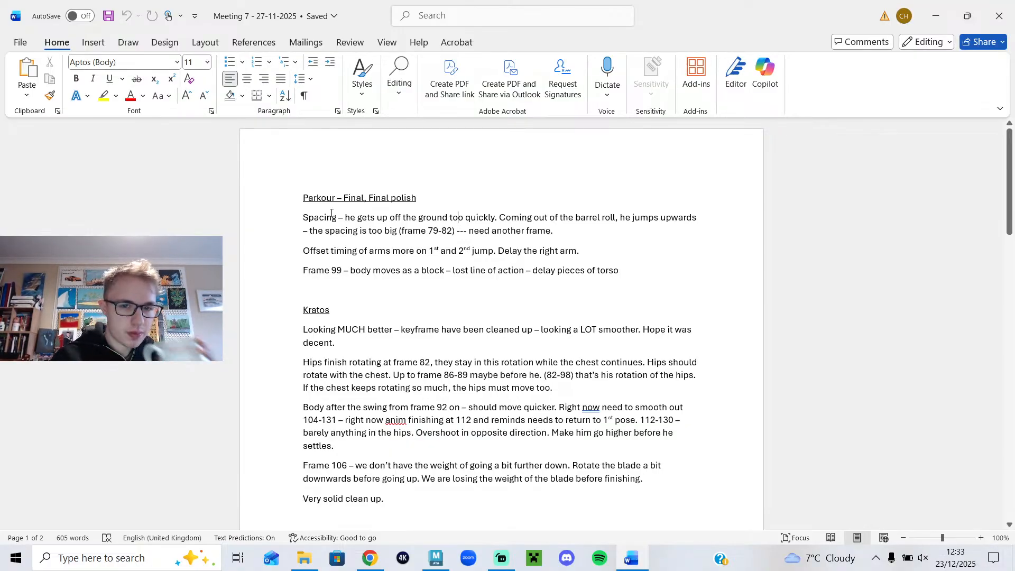
left_click_drag(493, 215, 302, 197)
left_click(491, 230)
left_click_drag(572, 217, 592, 231)
left_click(594, 223)
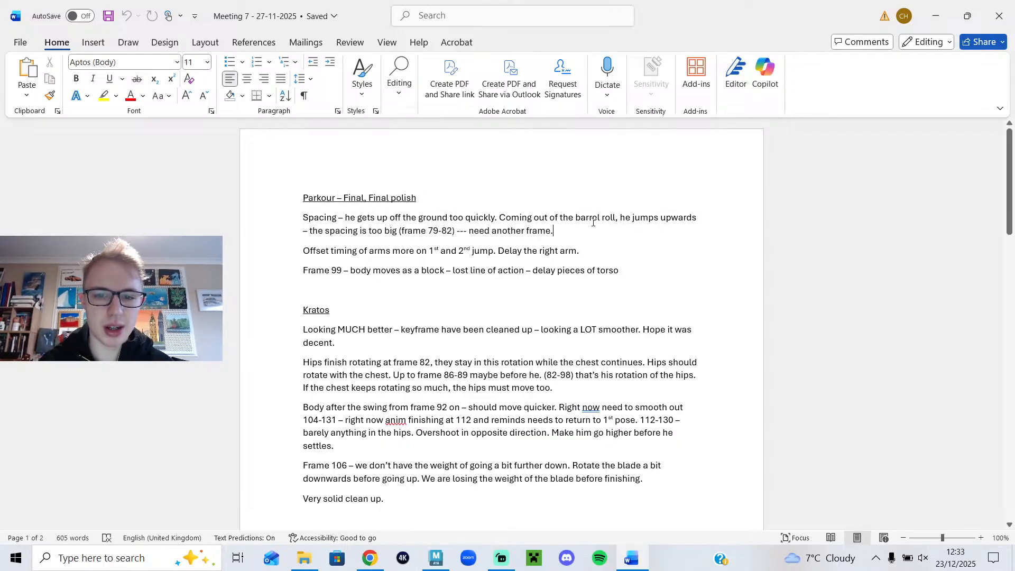
left_click_drag(344, 234, 443, 236)
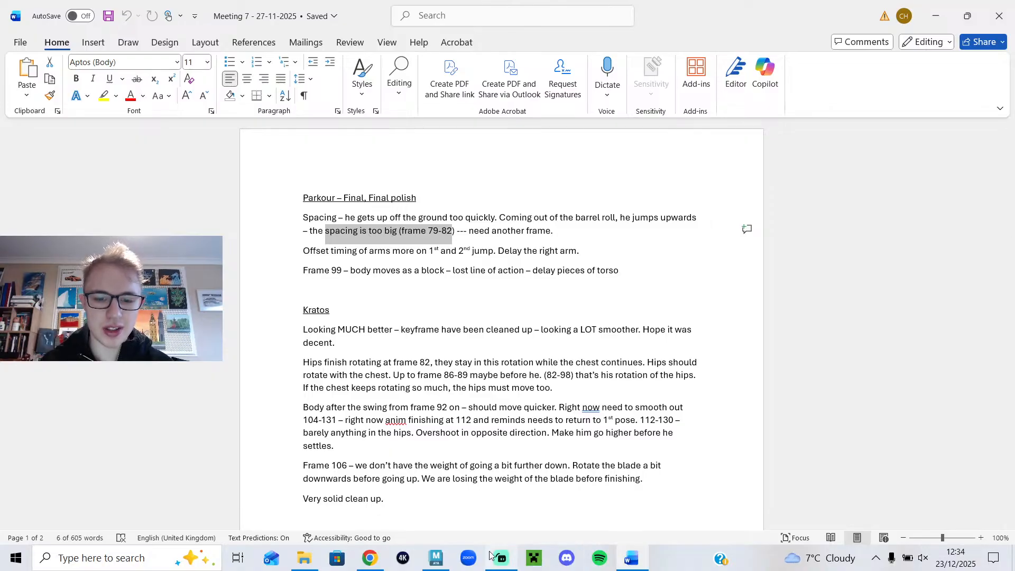
- Scrub Maya's timeline to frame 207, and examine annotated frames 79 to 81 of parkour_57_limitbreak6.mp4 in SyncSketch in Chrome
left_click(446, 561)
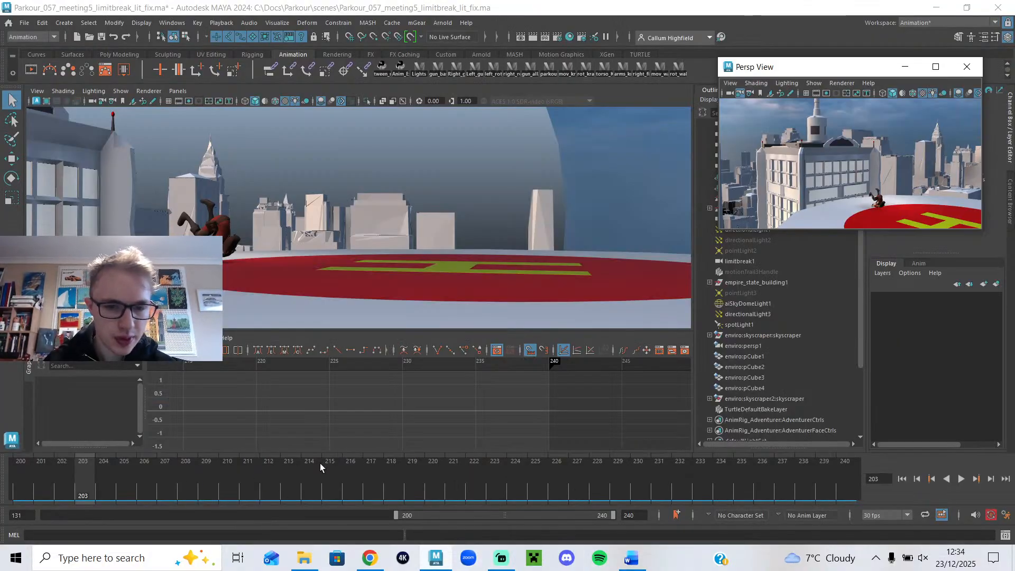
left_click_drag(265, 481, 315, 517)
left_click(372, 561)
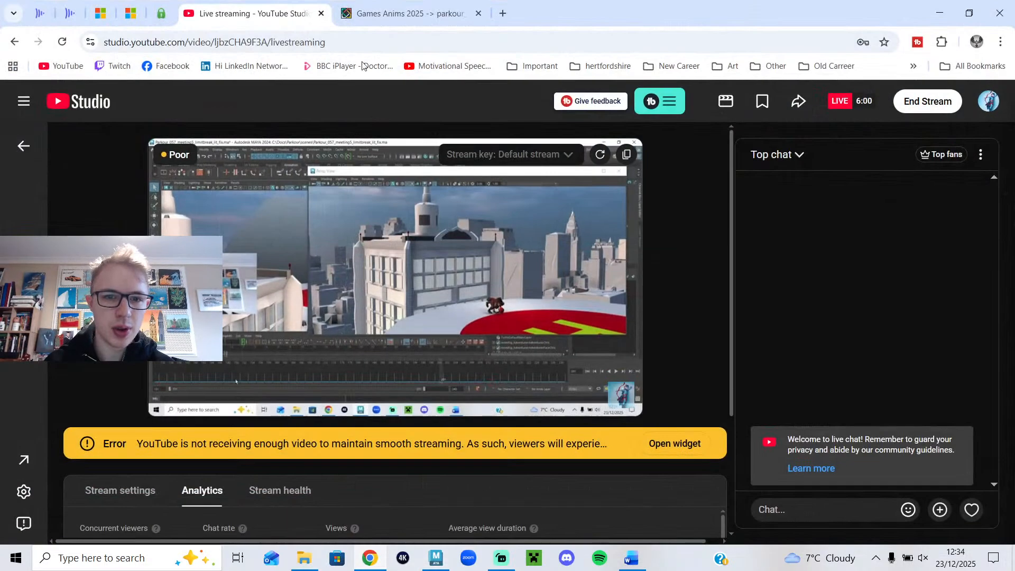
left_click(392, 6)
left_click(118, 510)
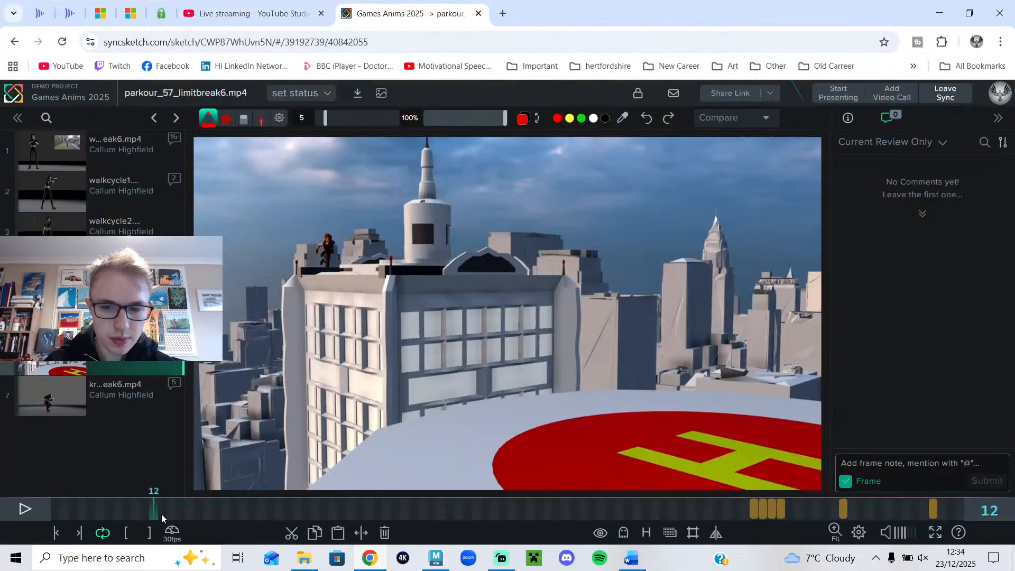
left_click_drag(602, 510, 754, 518)
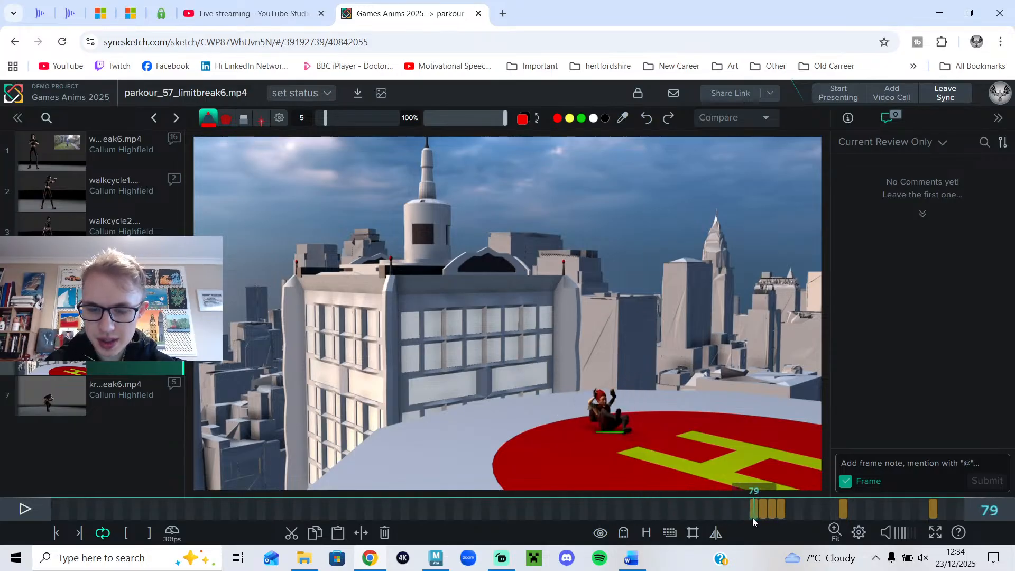
scroll(634, 402, "up", 5)
left_click_drag(751, 510, 772, 513)
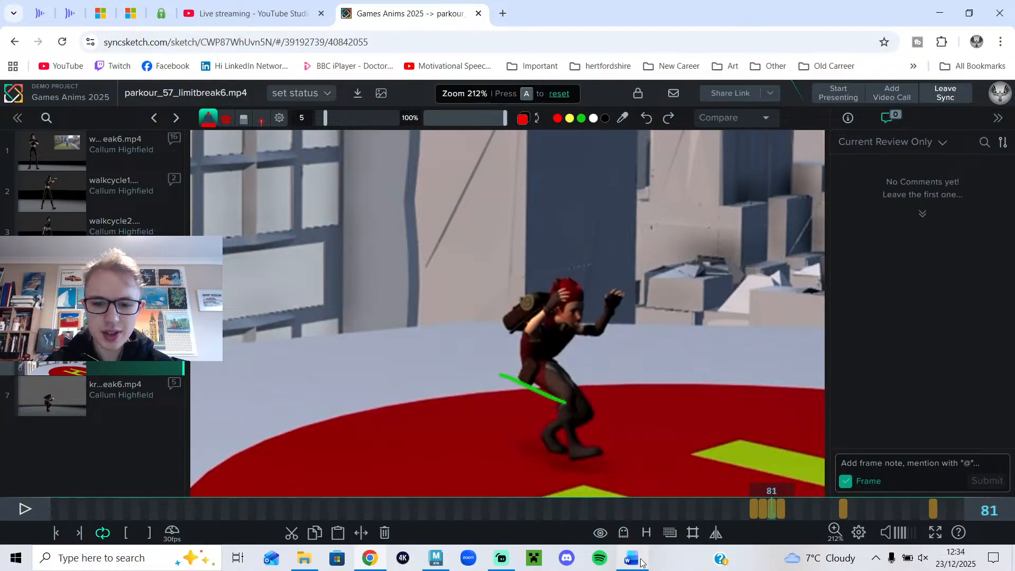
- Switch to Maya and select the adventurer's rig controls on the helipad at frame 207
mouse_move(642, 561)
left_click(437, 558)
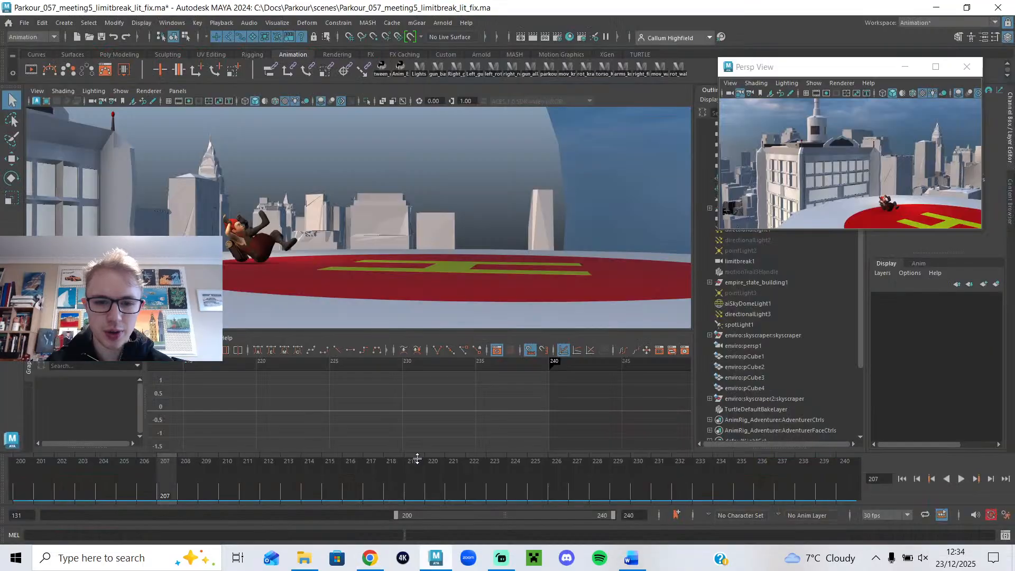
left_click_drag(234, 219, 269, 259, "alt")
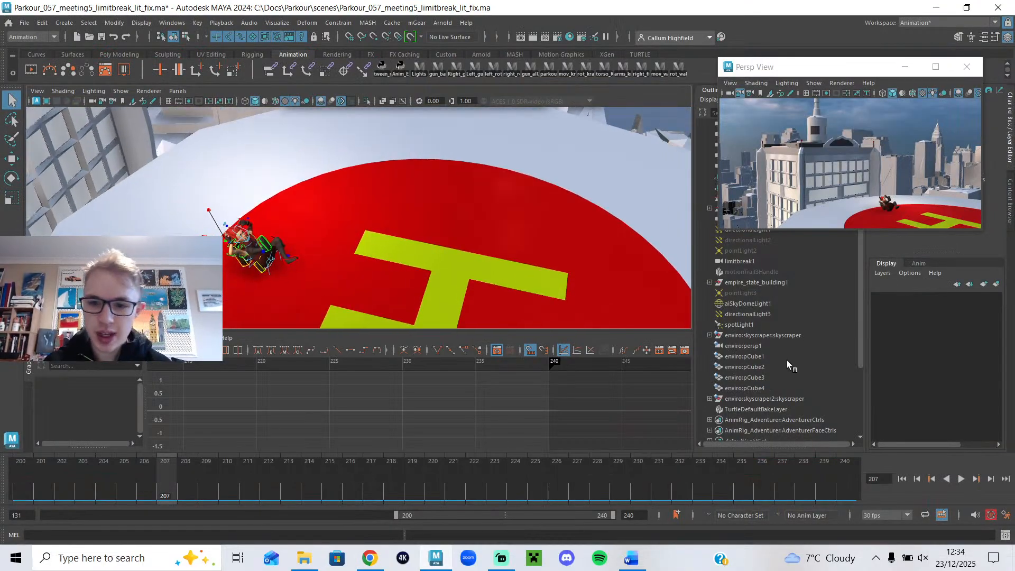
scroll(787, 360, "down", 3)
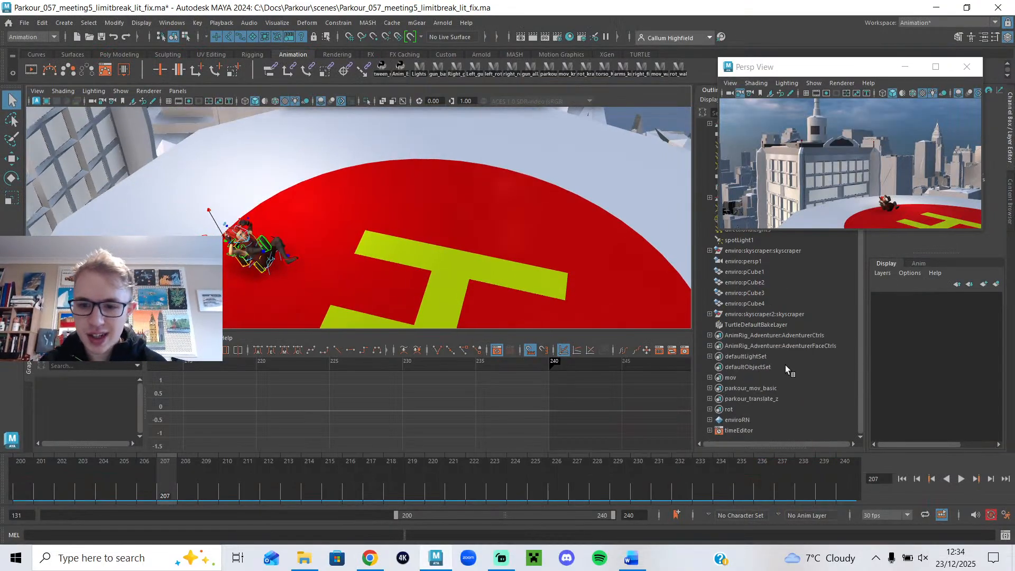
left_click(756, 390)
left_click(754, 398)
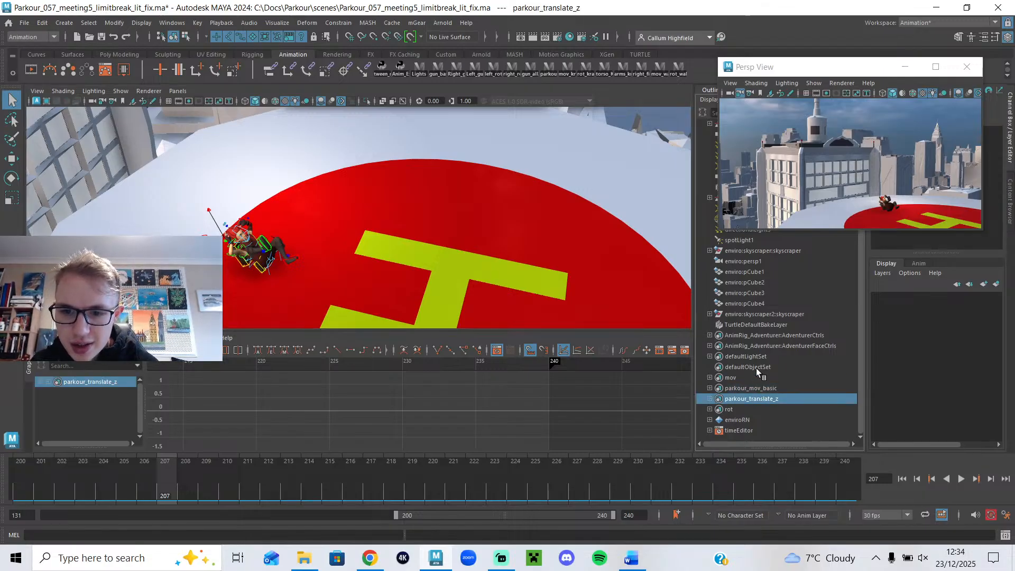
scroll(776, 360, "down", 3)
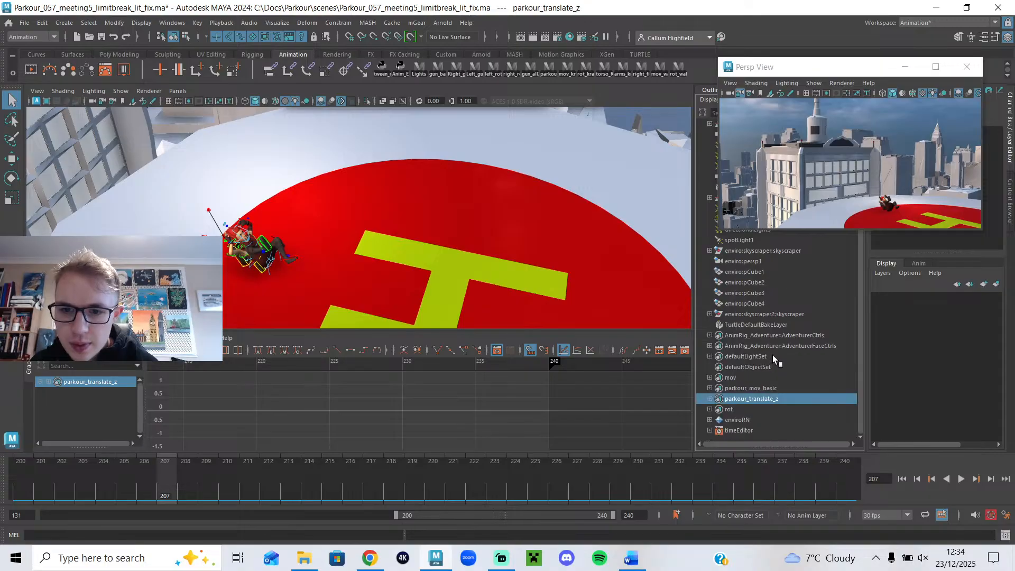
left_click(544, 71)
scroll(309, 262, "up", 2)
left_click_drag(309, 262, 285, 275, "alt")
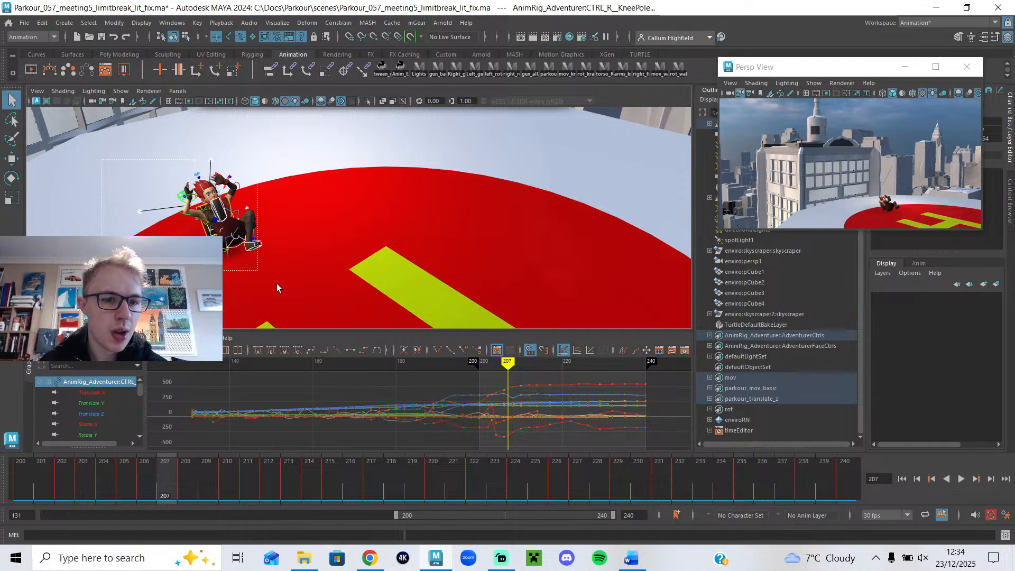
left_click_drag(194, 225, 328, 316)
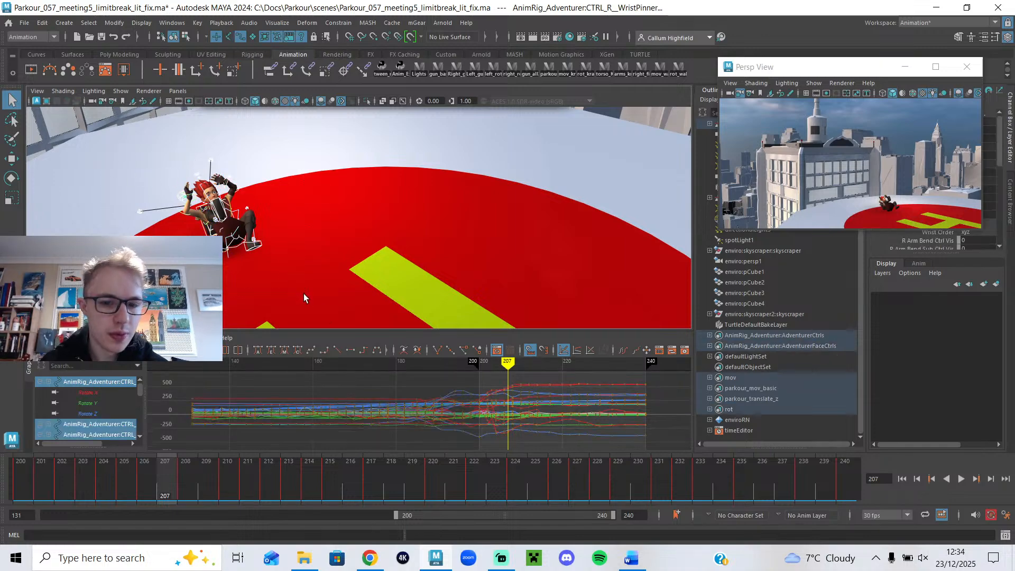
- Compare the absolute, stacked and normalized curve displays in the Graph Editor, and show the selected controls' curves stacked
middle_click_drag(583, 399, 457, 411, "alt")
scroll(482, 396, "up", 4)
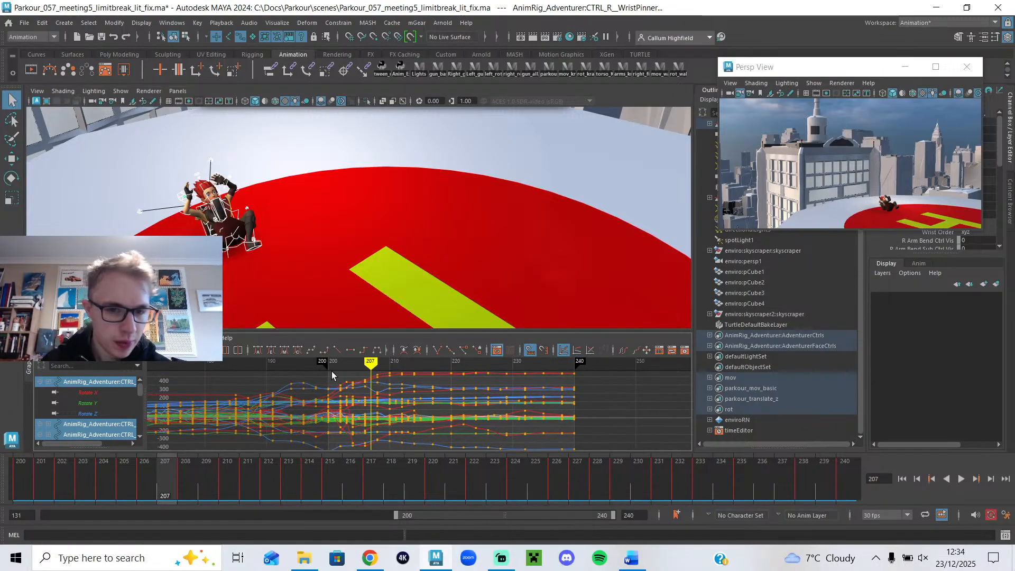
left_click(577, 351)
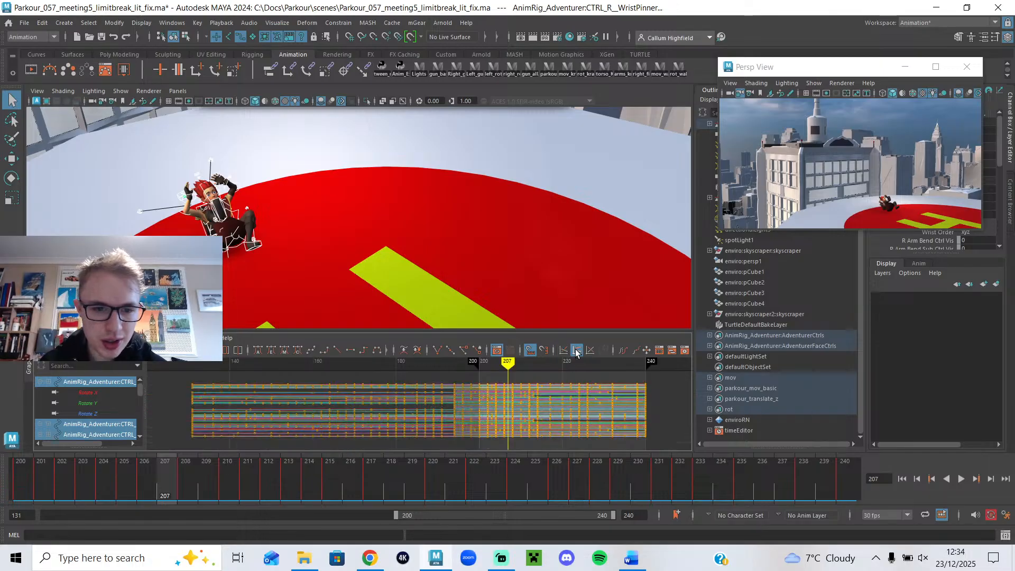
left_click(565, 351)
left_click(578, 352)
left_click(588, 351)
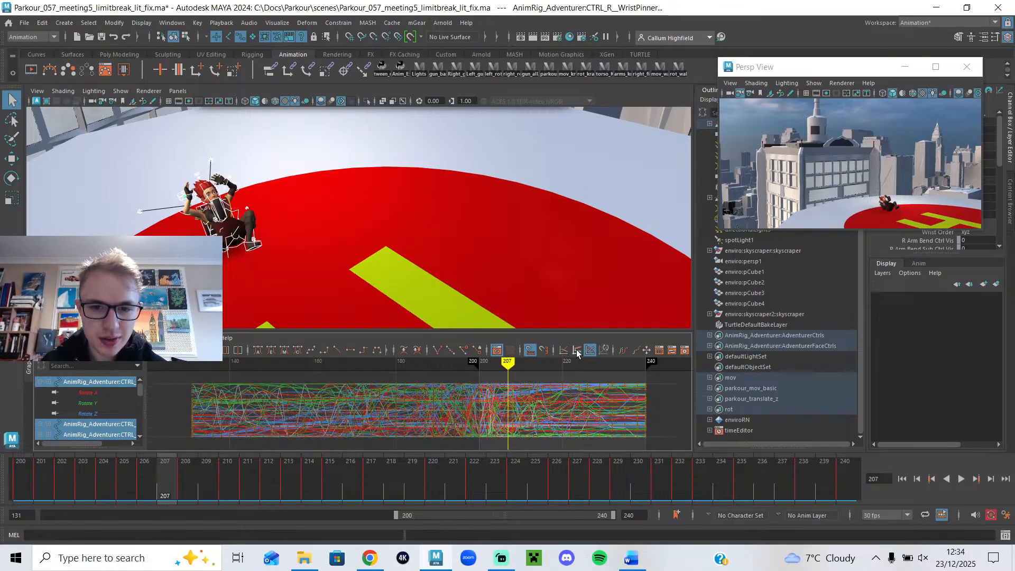
left_click(564, 351)
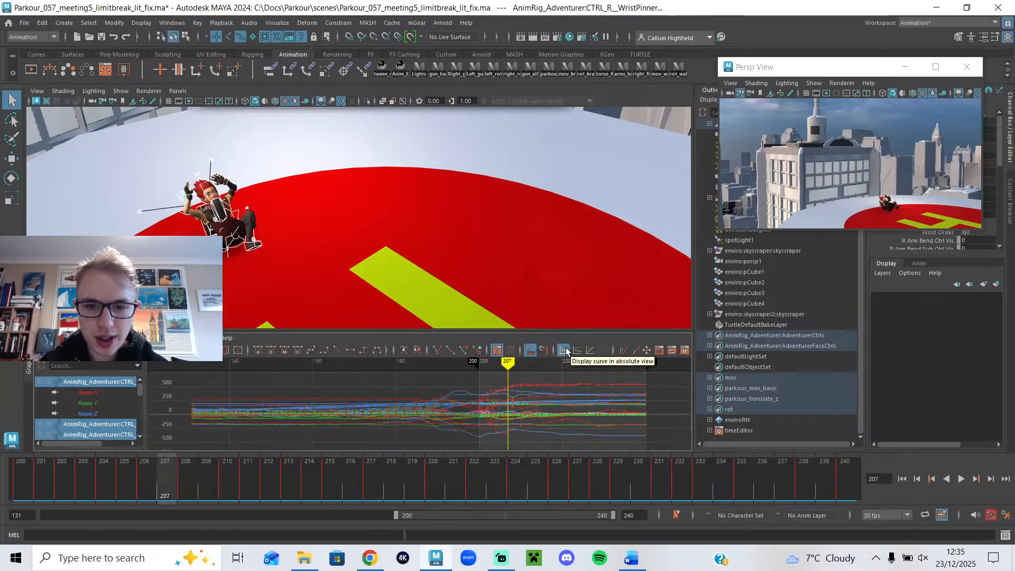
left_click(592, 351)
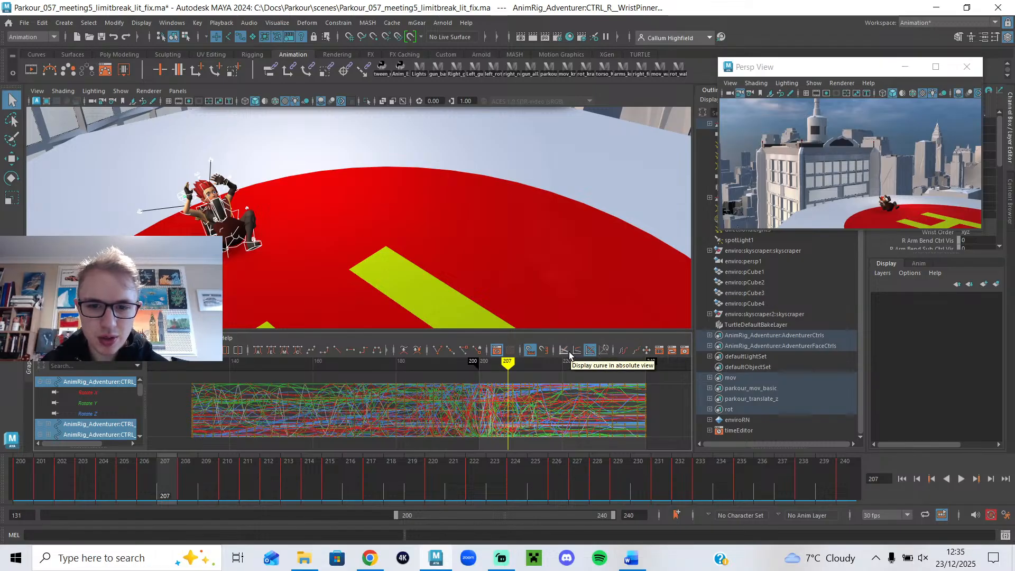
left_click(567, 351)
left_click(578, 352)
- Examine the character's roll and its stacked curves between frames 208 and 206, from above and from the side
key("alt+v")
left_click_drag(509, 367, 513, 369)
mouse_move(519, 394)
middle_mouse_down("alt")
mouse_move(548, 394)
mouse_move(505, 396)
middle_mouse_up("alt")
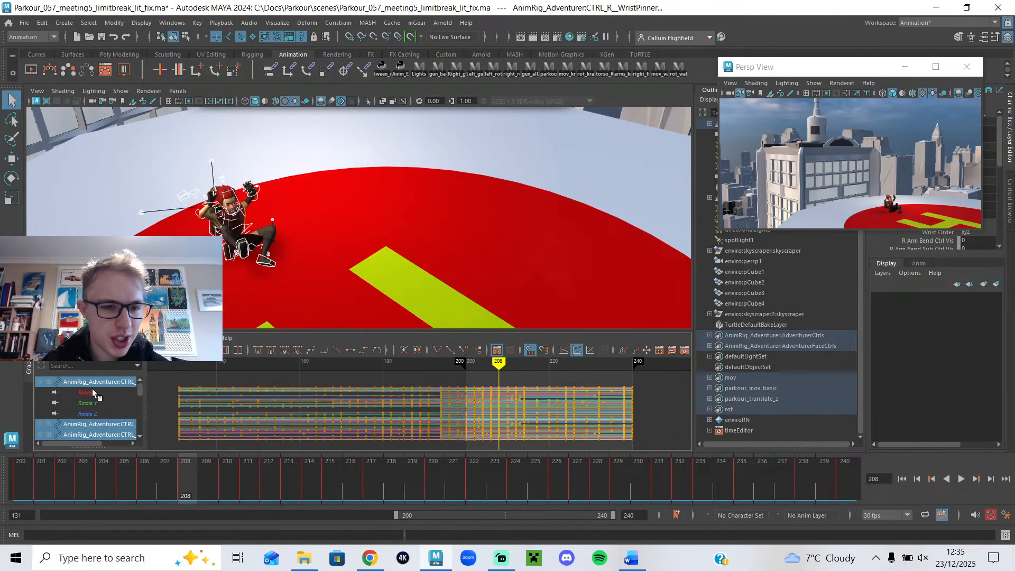
middle_click_drag(349, 401, 278, 400, "alt")
mouse_move(278, 400)
right_mouse_down("alt")
mouse_move(485, 404)
mouse_move(456, 398)
mouse_move(481, 395)
right_mouse_up("alt")
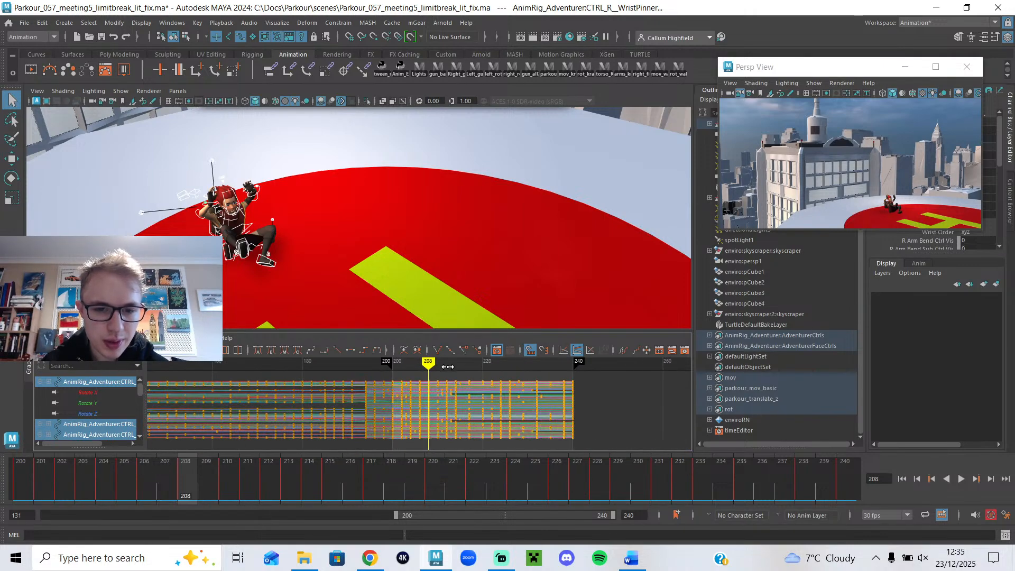
mouse_move(429, 363)
left_mouse_down()
mouse_move(409, 364)
mouse_move(424, 369)
left_mouse_up()
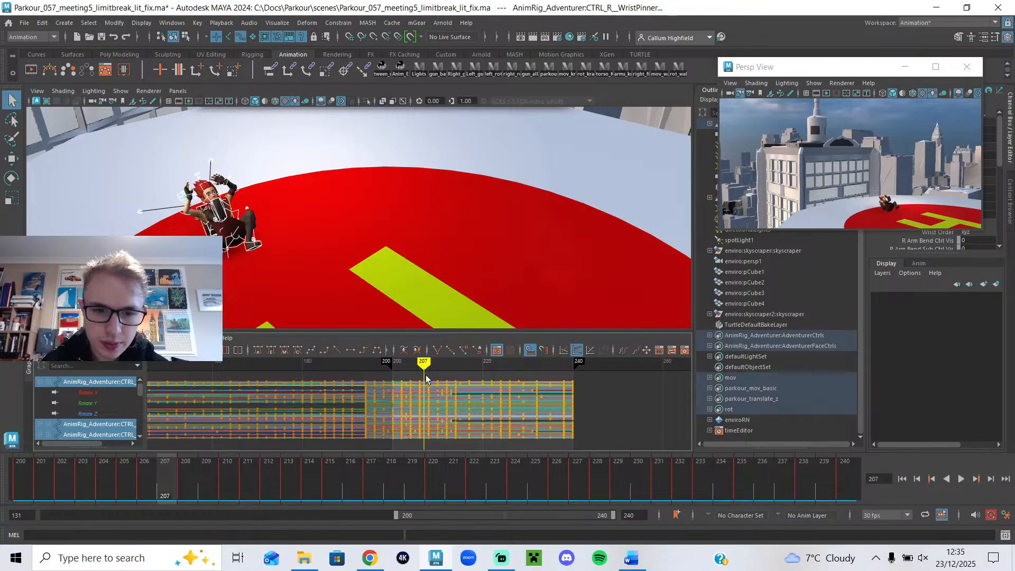
key("f")
key("alt+comma")
left_click_drag(308, 267, 356, 229, "alt")
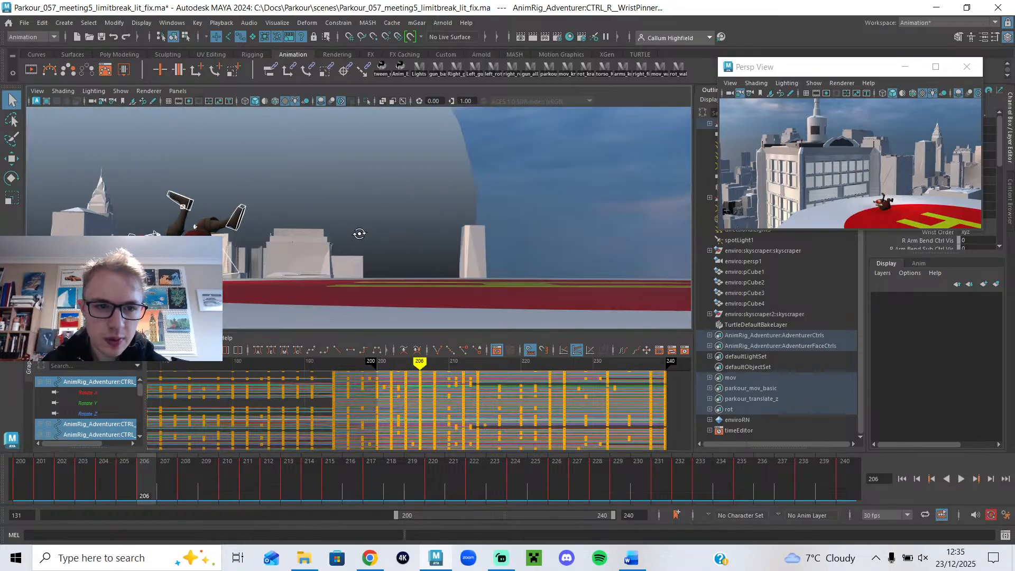
- Examine annotated frame 79 of parkour_57_limitbreak6.mp4 in SyncSketch in Chrome, and scrub Maya's animation to frame 210 for comparison
left_click(370, 558)
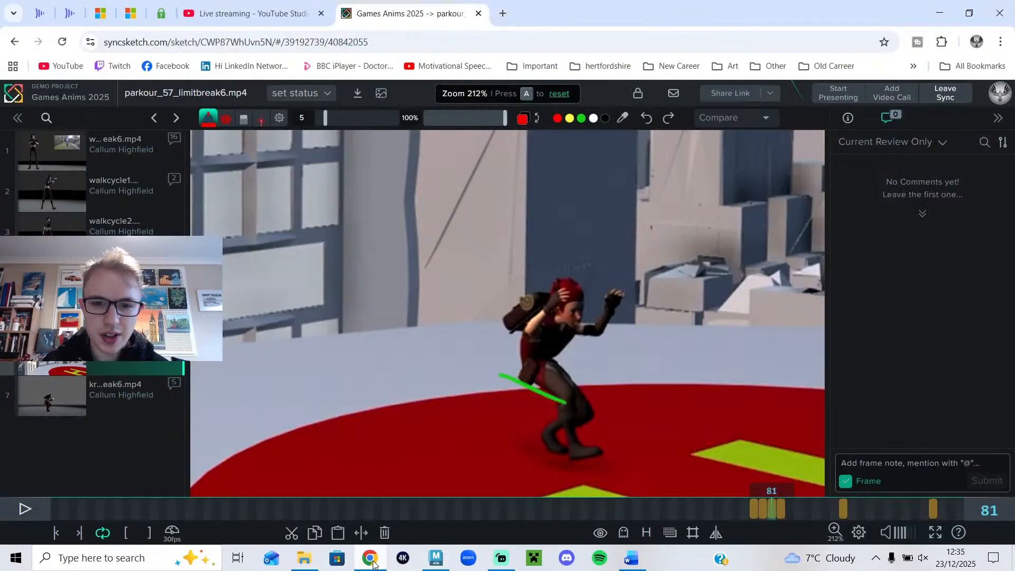
left_click(754, 510)
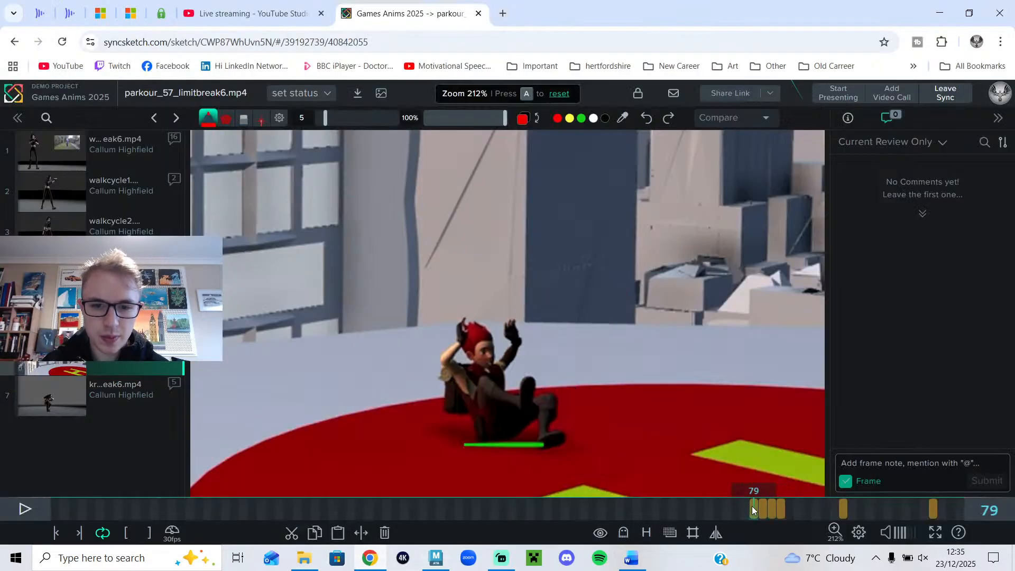
left_click(436, 558)
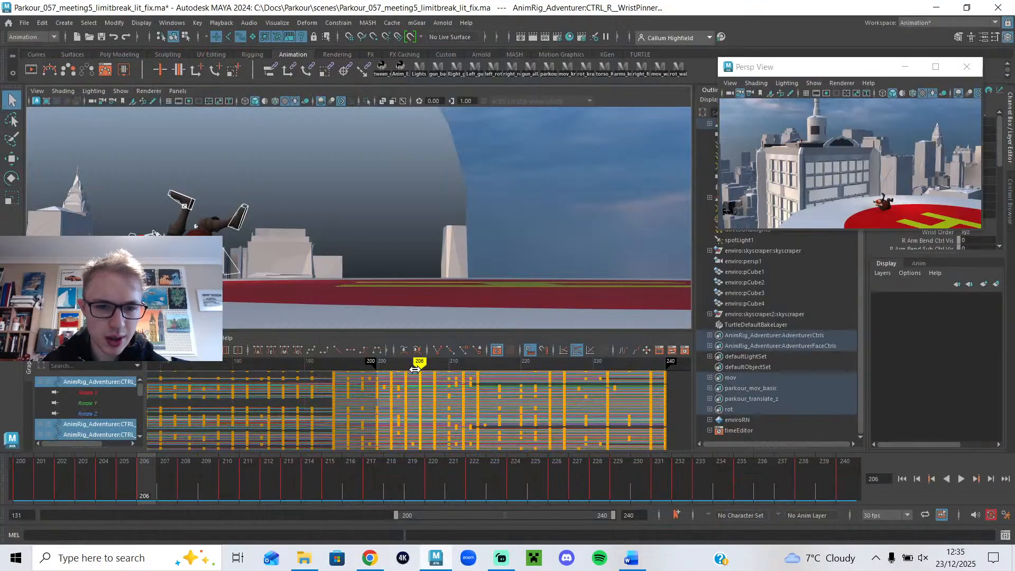
left_click_drag(419, 362, 448, 365)
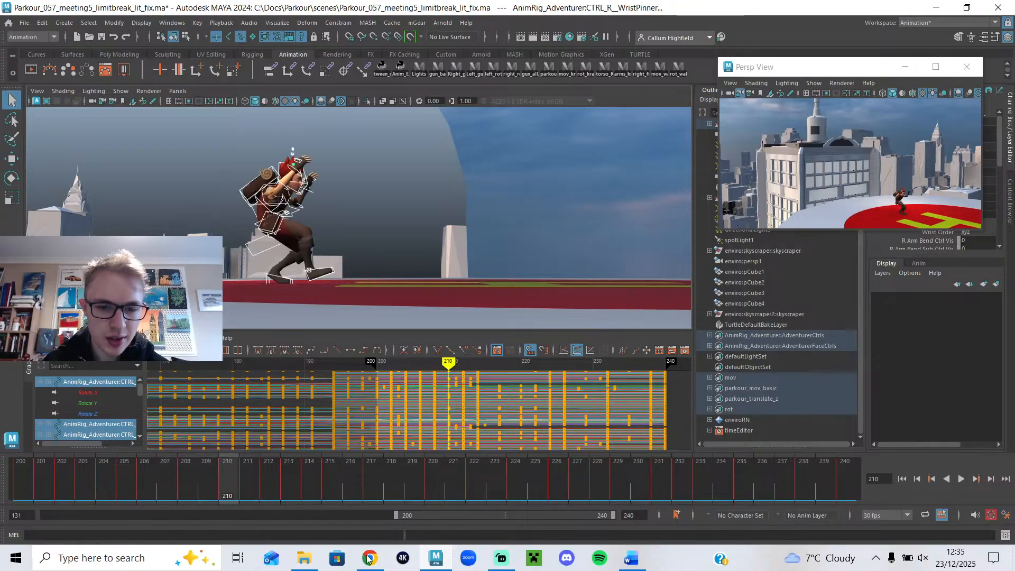
- Check the stream in Streamlabs Desktop, and reread the spacing note for frames 79-82 in the Word meeting notes
left_click(502, 558)
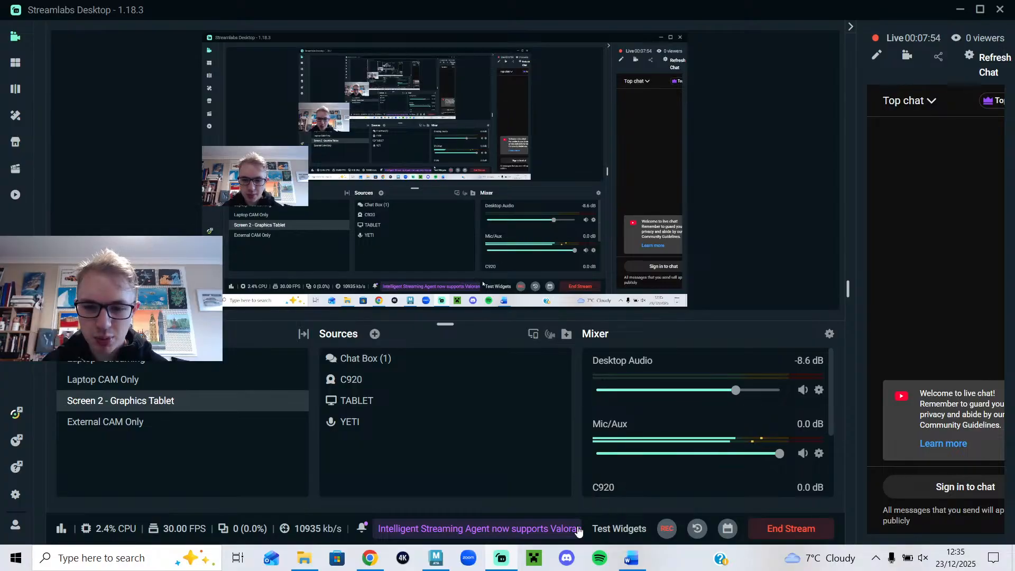
left_click(502, 559)
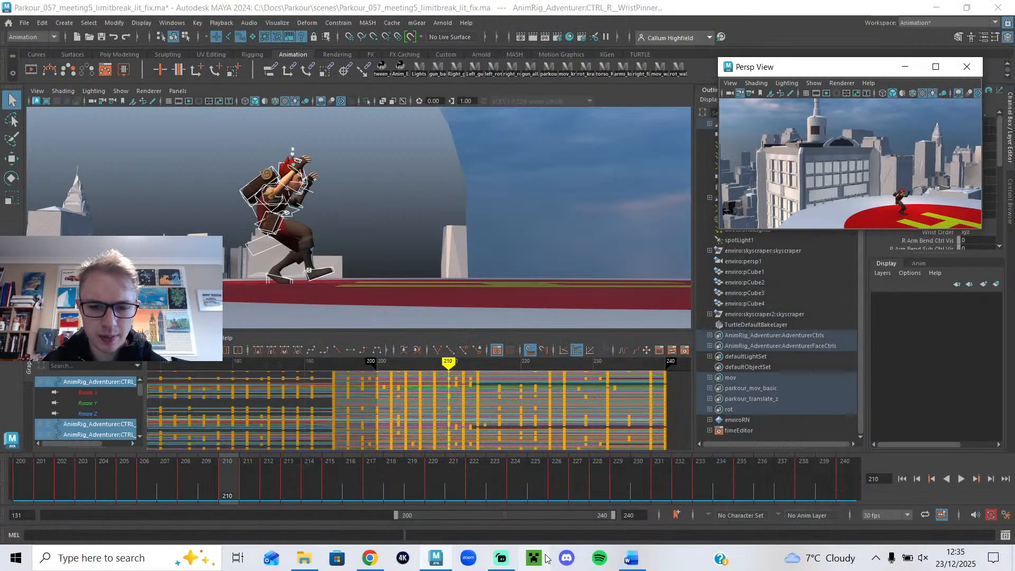
left_click(633, 558)
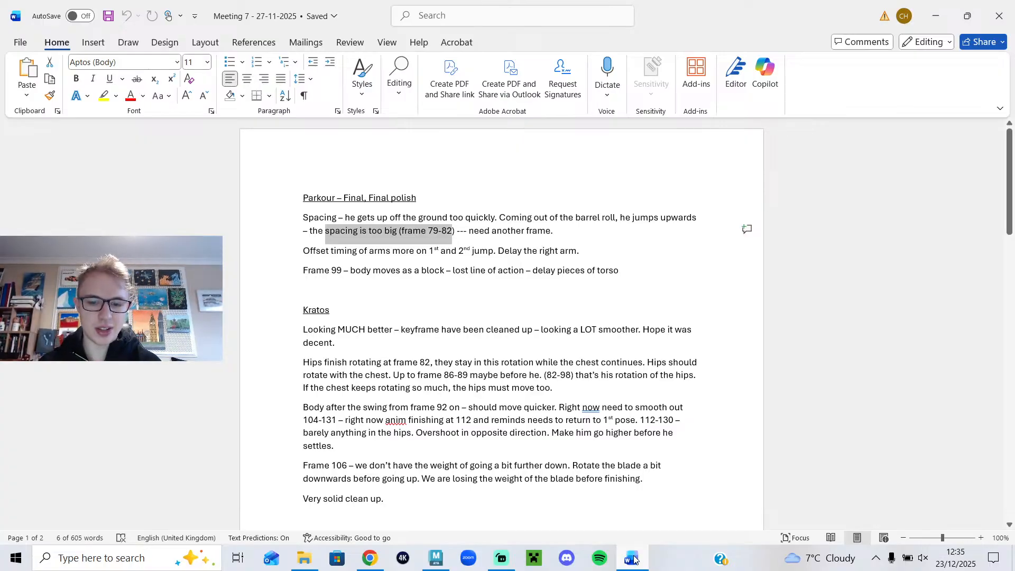
left_click(633, 558)
left_click(627, 564)
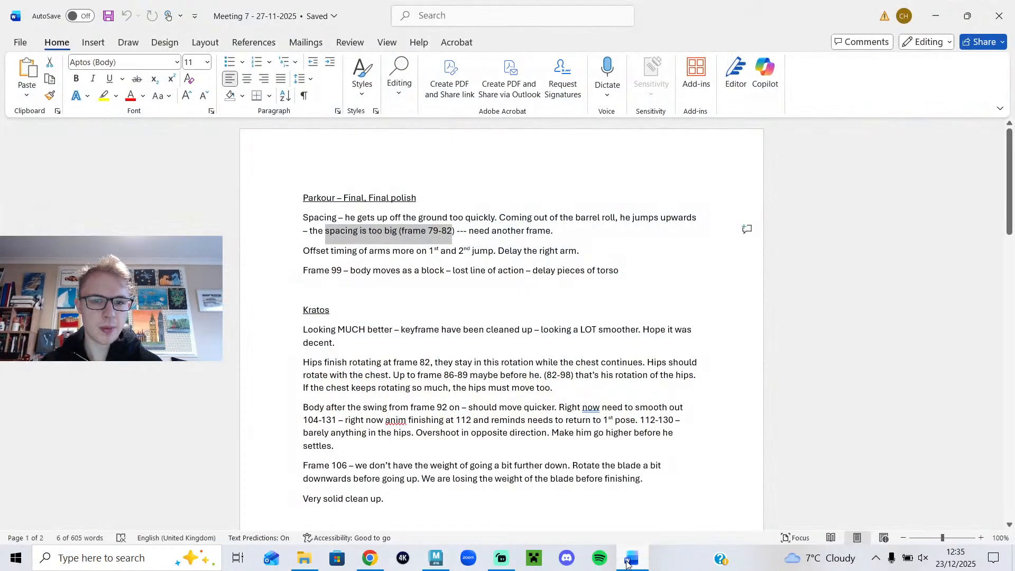
left_click(628, 564)
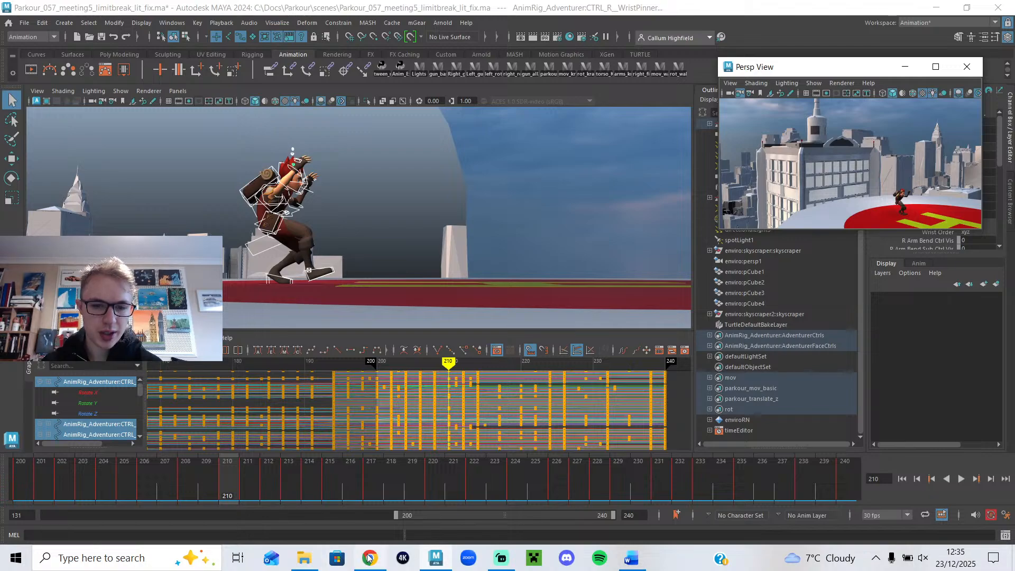
- Compare the meeting notes with the annotated frames 79 and 80 of the roll in SyncSketch in Chrome
left_click(369, 558)
left_click(632, 565)
left_click(633, 566)
mouse_move(753, 506)
left_mouse_down()
mouse_move(794, 513)
mouse_move(763, 517)
left_mouse_up()
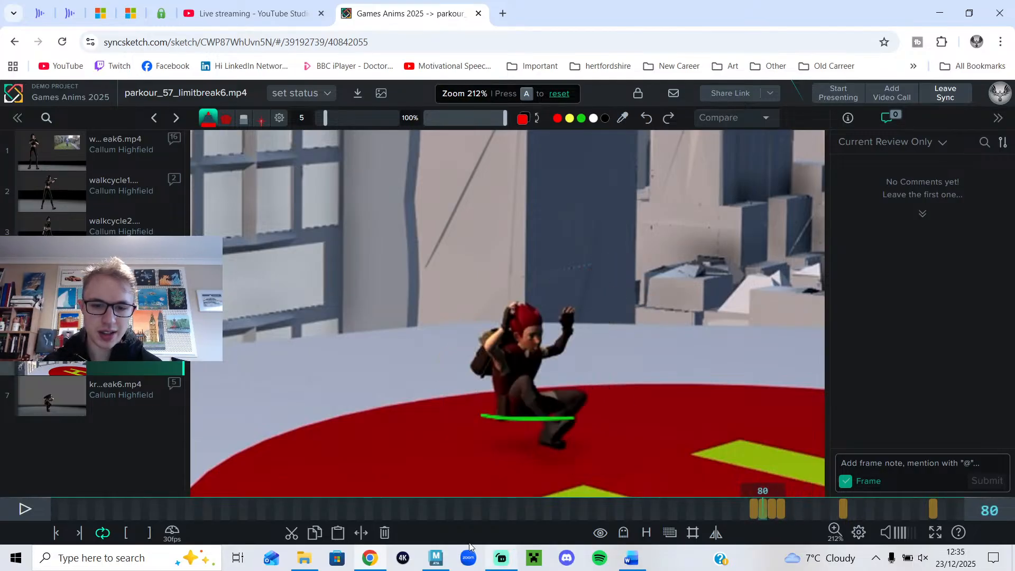
- Switch to Maya and shift all the selected controls' keys from frame 210 onward one frame later, starting at frame 211
left_click(433, 564)
mouse_move(443, 363)
left_mouse_down()
mouse_move(434, 364)
mouse_move(449, 365)
left_mouse_up()
scroll(418, 402, "down", 4)
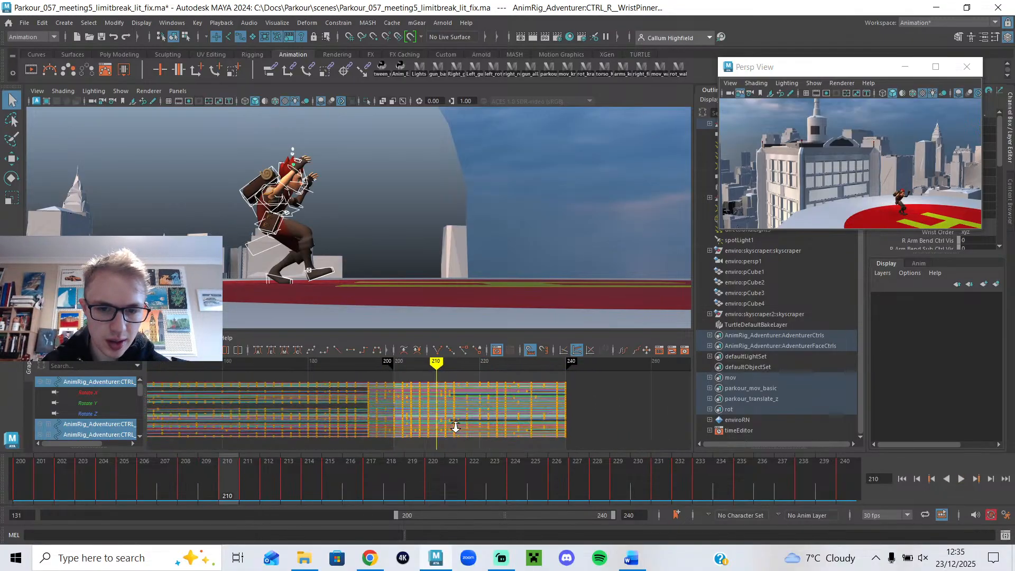
left_click_drag(436, 475, 432, 475)
scroll(431, 426, "up", 5)
middle_click_drag(535, 398, 485, 409, "alt")
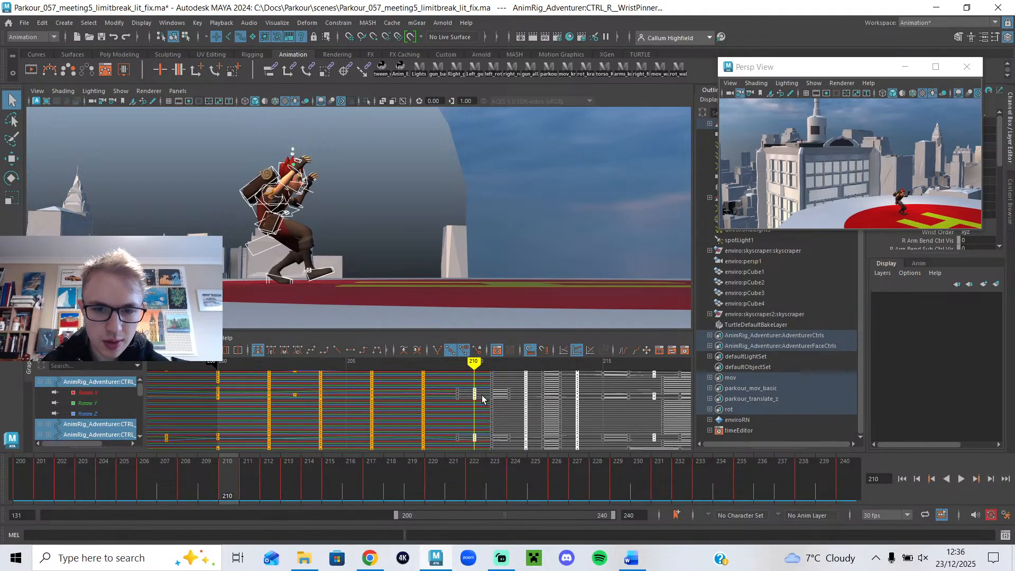
left_click_drag(479, 361, 503, 370)
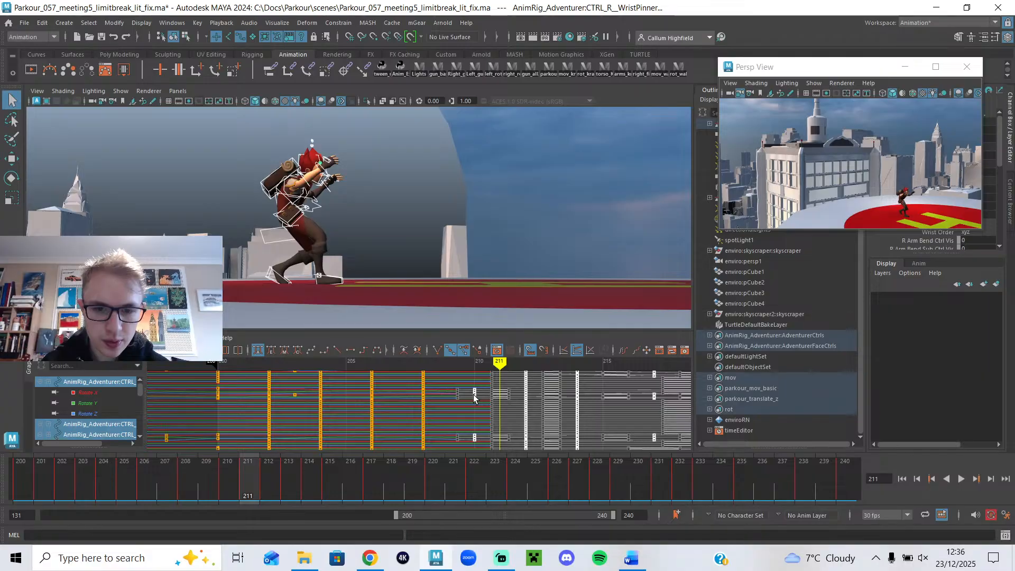
middle_click_drag(486, 395, 500, 394, "shift")
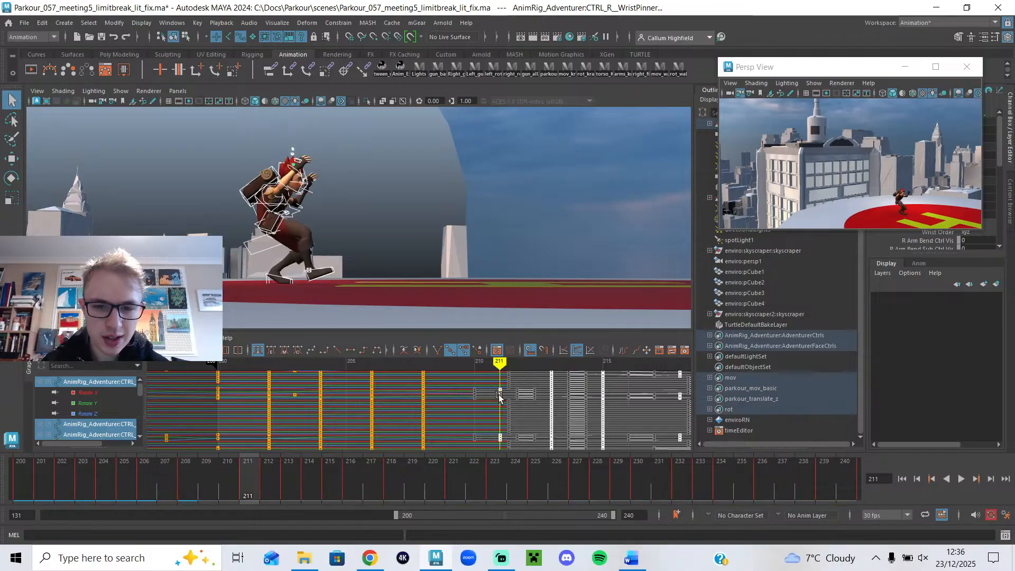
- Scrub back through the roll and play the retimed animation from frame 200 in the side view
left_click_drag(497, 364, 269, 397)
key("space")
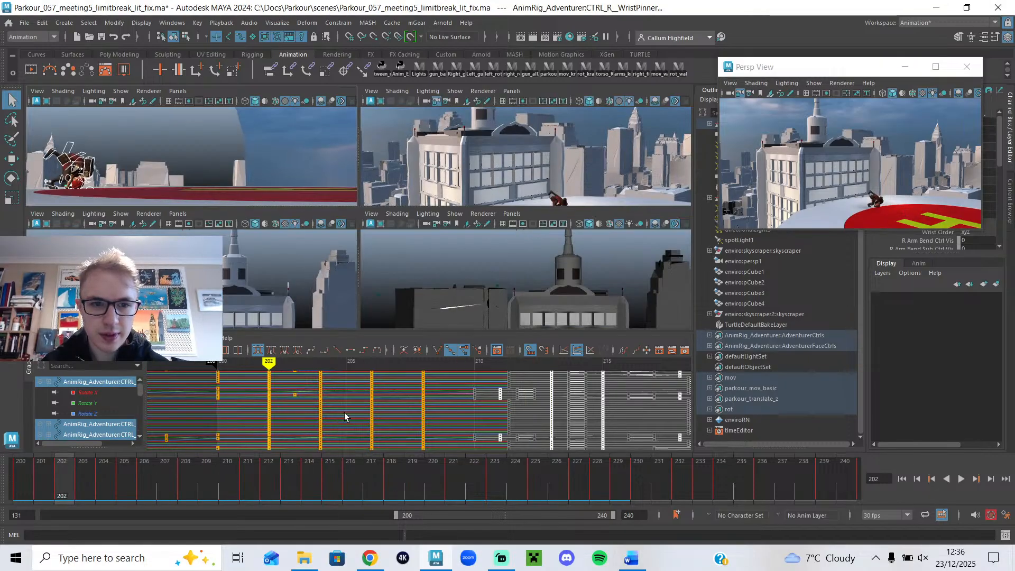
key("space")
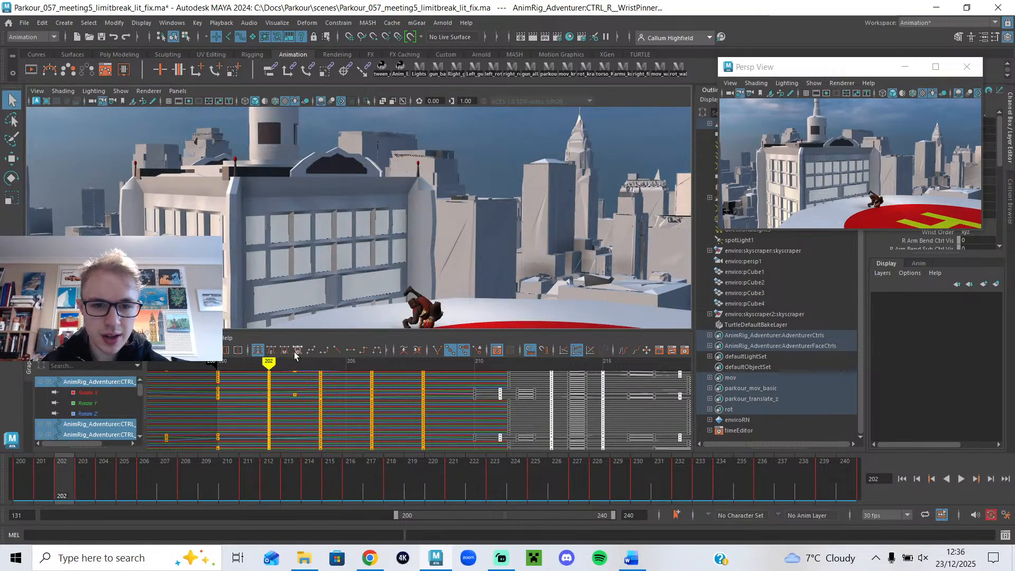
key("space")
key("space")
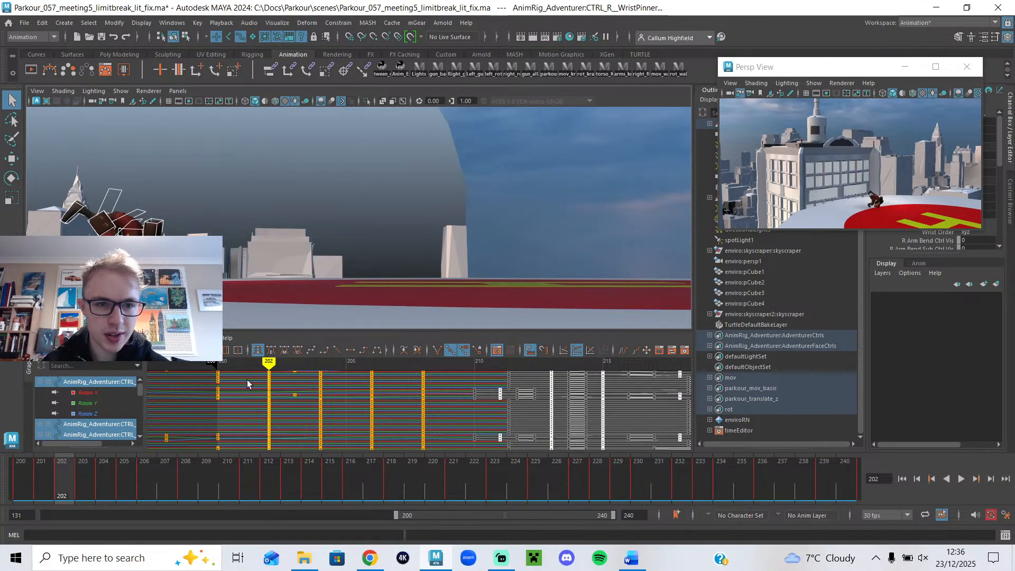
left_click(227, 360)
left_click(962, 478)
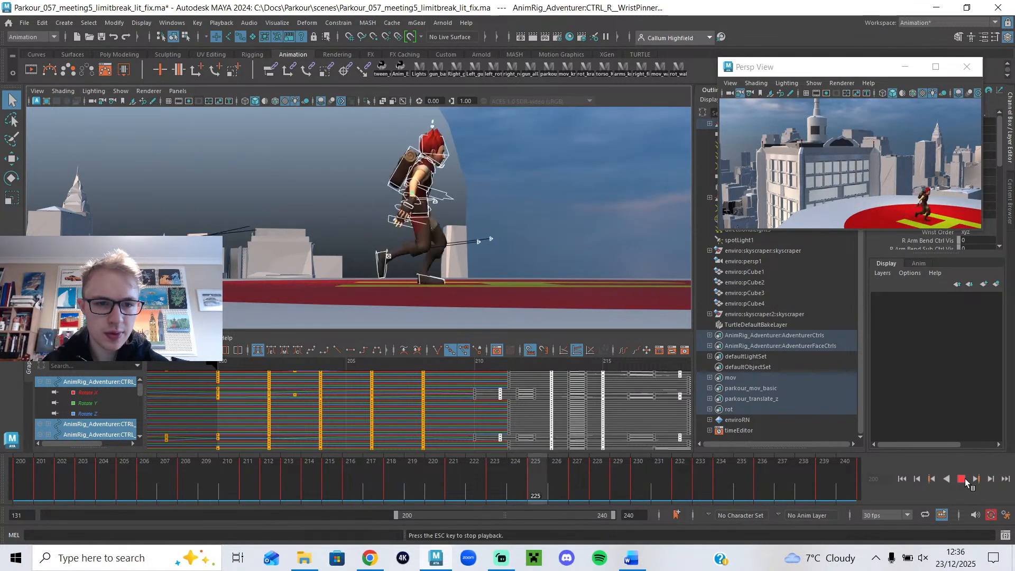
- Enlarge the Persp View window to review the looping roll, shrink the window again and stop playback
left_click_drag(718, 230, 454, 346)
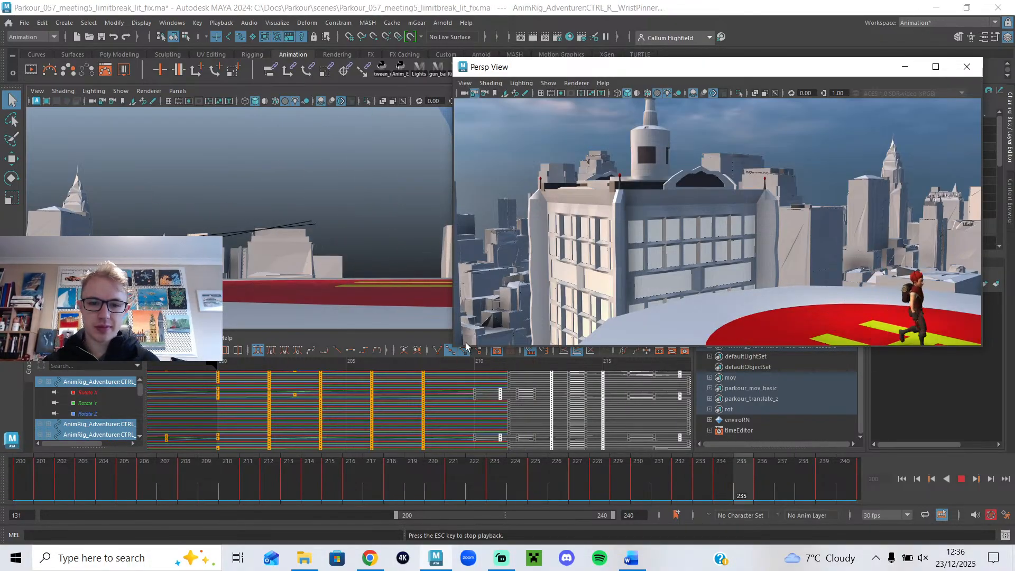
left_click_drag(454, 347, 353, 456)
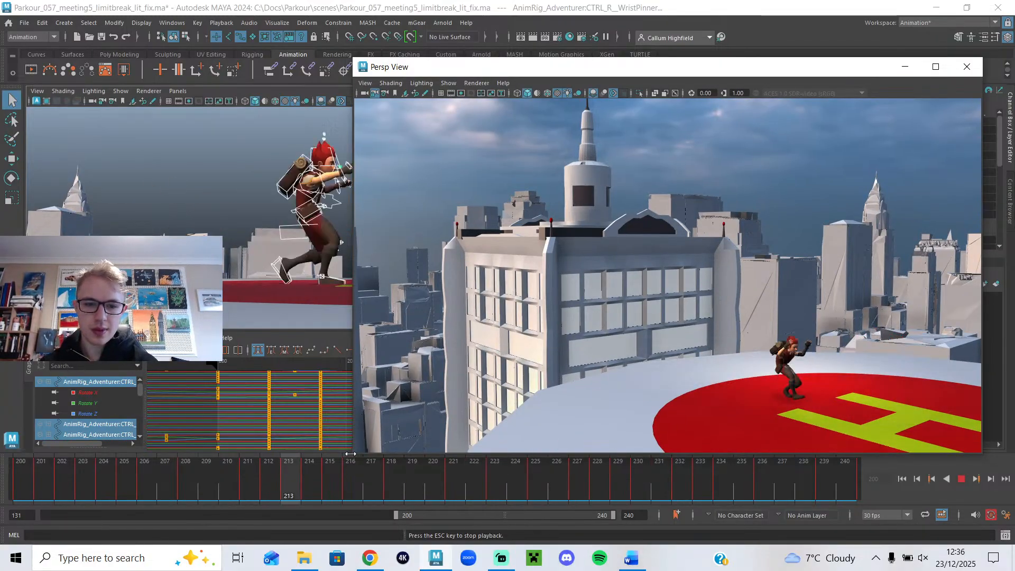
left_click_drag(353, 453, 738, 211)
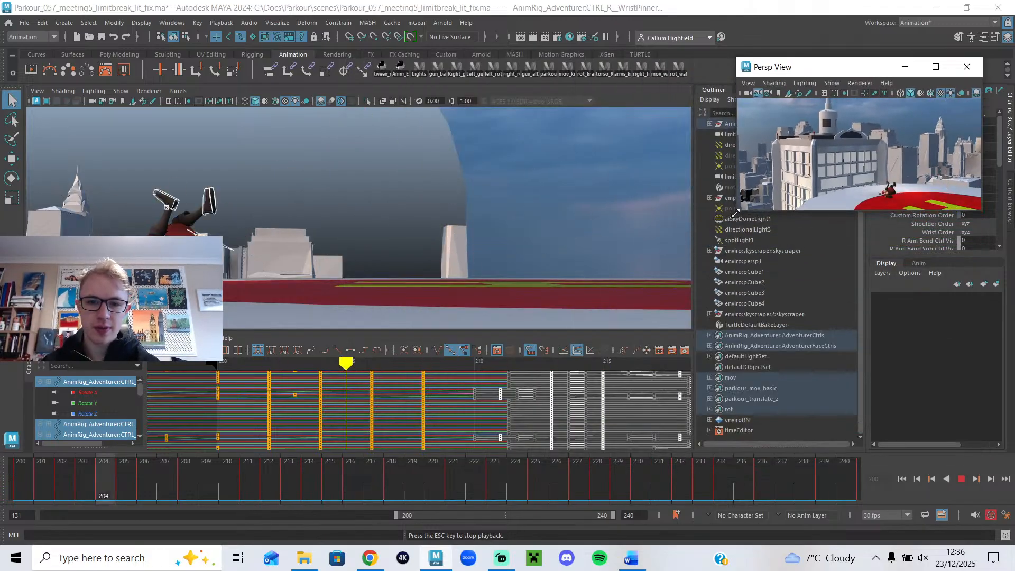
left_click(962, 479)
- Check the stream in Streamlabs Desktop, and replay the retimed roll in Maya, stopping at frame 222
right_click_drag(642, 437, 545, 426, "alt")
scroll(518, 429, "up", 3)
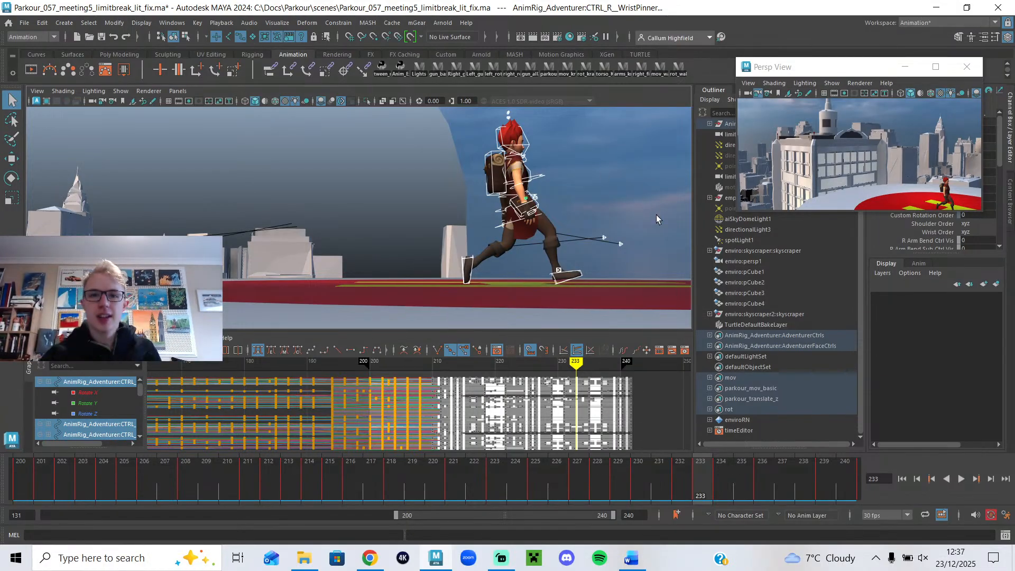
left_click(509, 562)
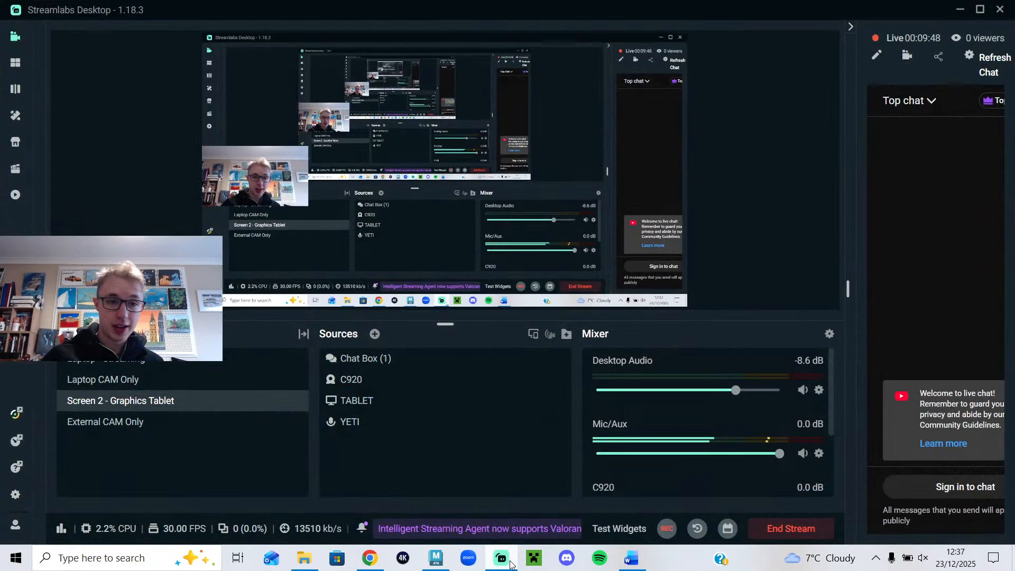
left_click(510, 563)
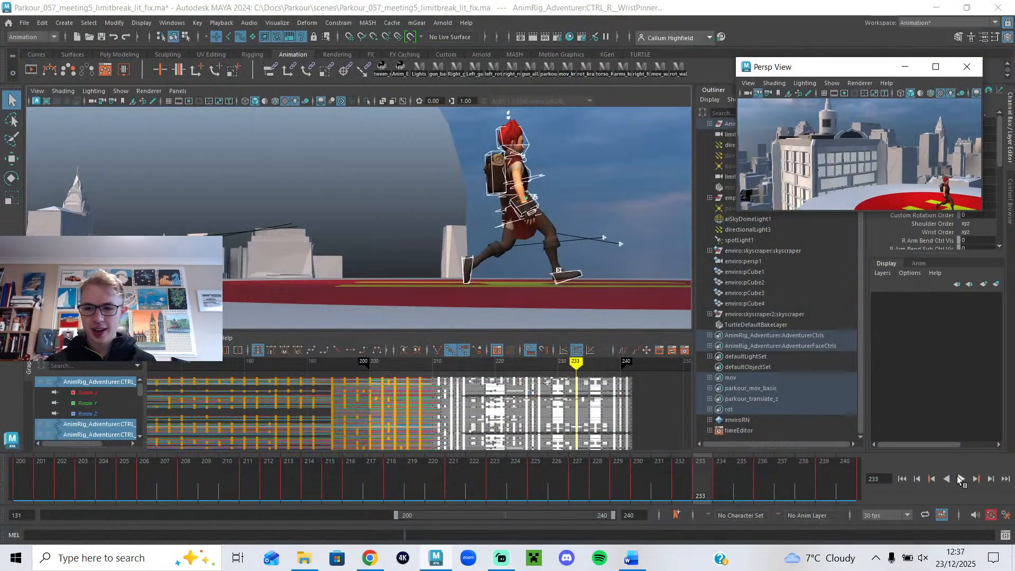
left_click(962, 478)
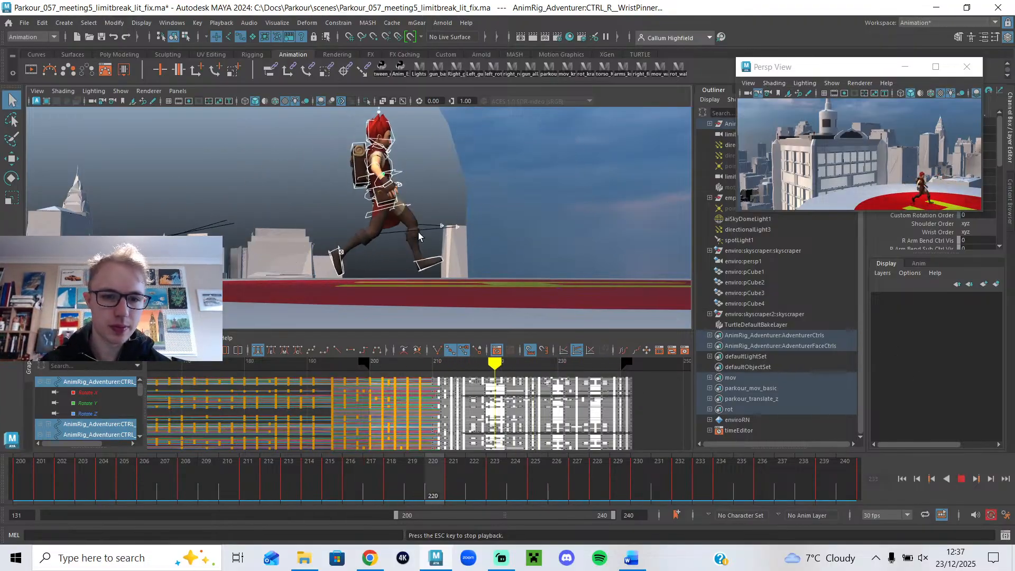
left_click(962, 479)
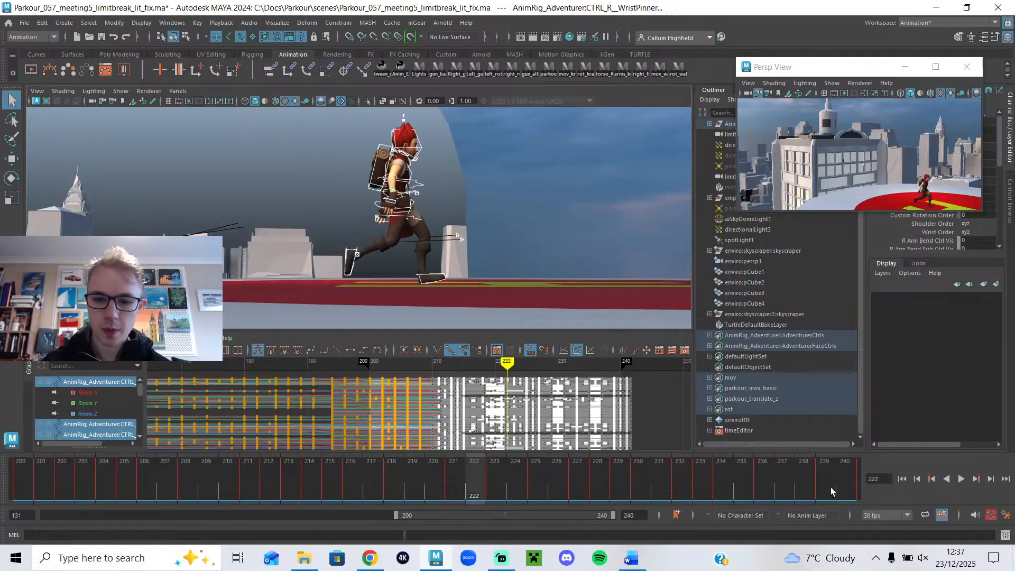
- Highlight "--- need another frame." in bright green in the Word meeting notes
left_click(629, 558)
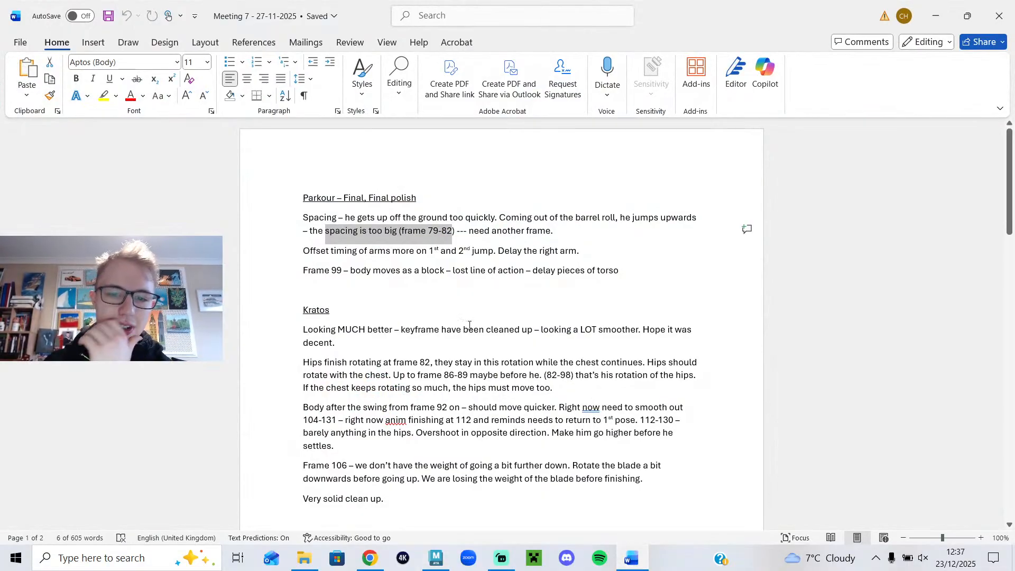
left_click_drag(554, 232, 458, 239)
left_click(526, 219)
left_click(539, 264)
left_click(398, 218)
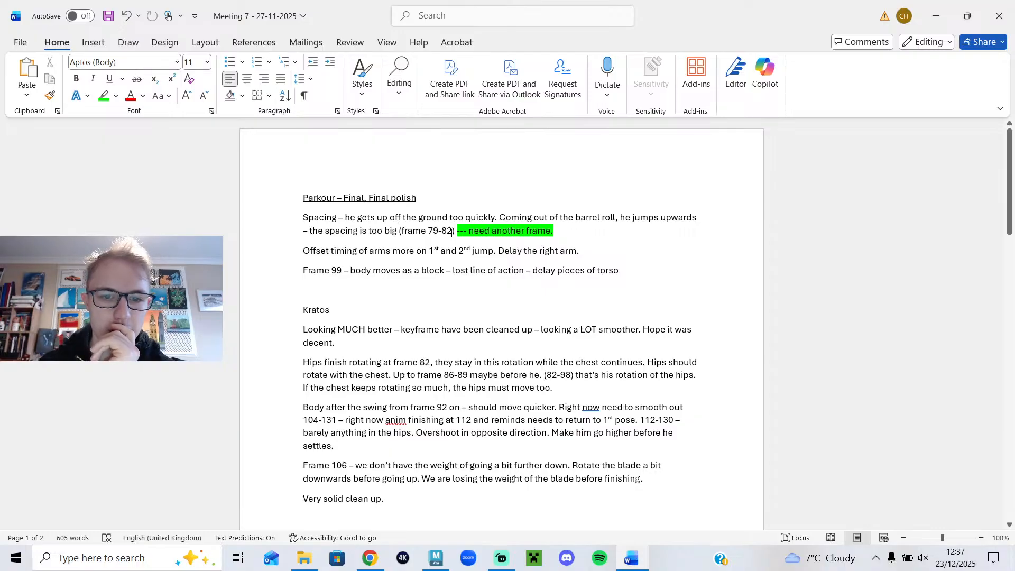
- Read the notes on offsetting the arms' timing and delaying the torso at frame 99, and return to Maya
left_click_drag(348, 255, 551, 256)
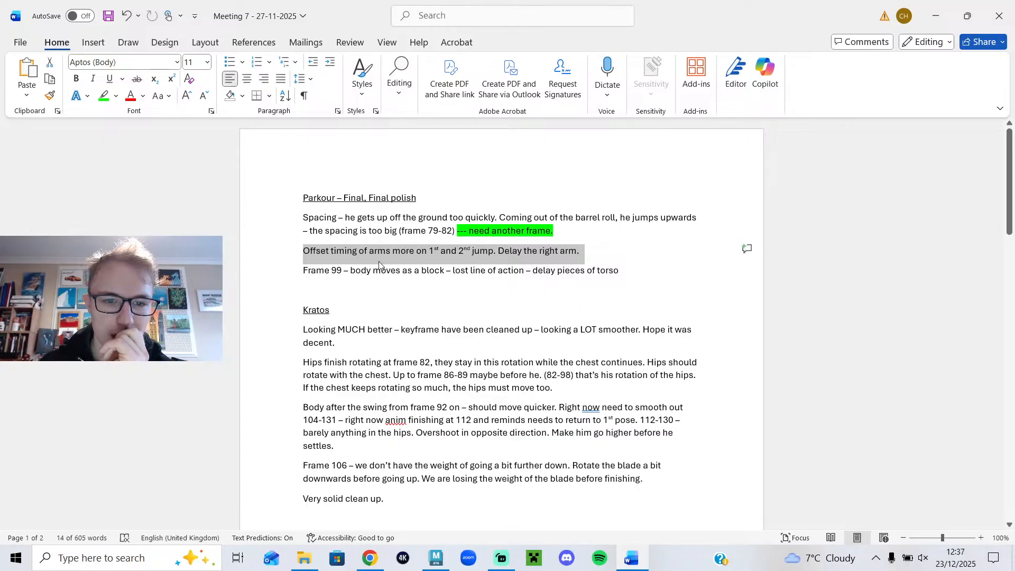
left_click_drag(301, 270, 603, 282)
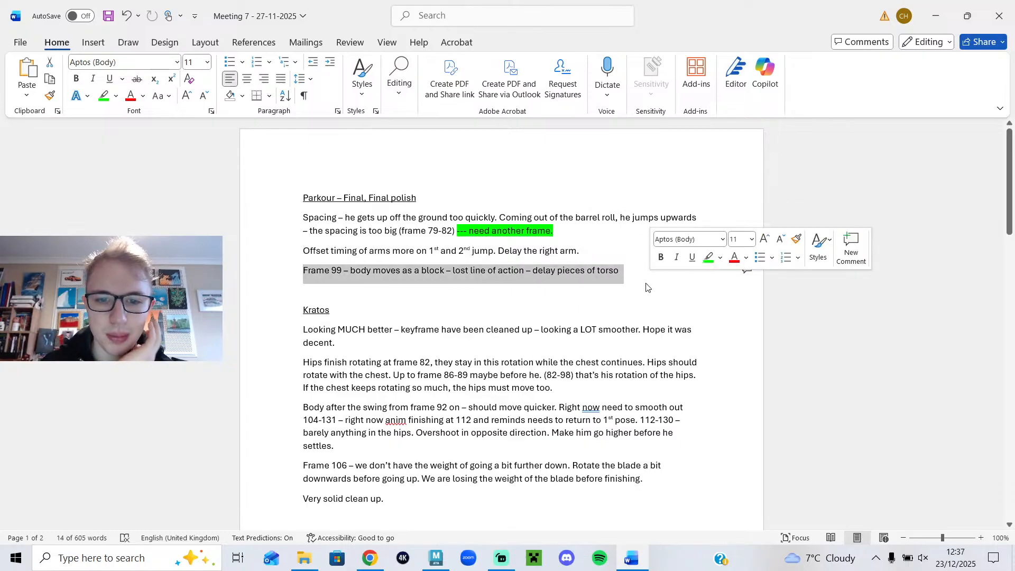
left_click(935, 20)
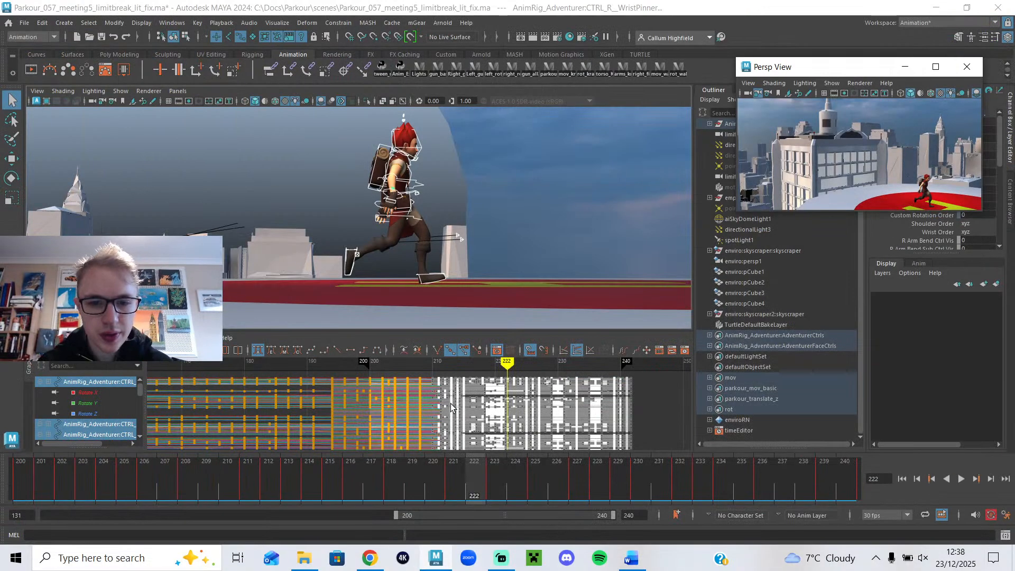
- Deselect the shifted keys in the Graph Editor and scrub the roll from frame 208 back to frame 203
left_click(419, 363)
left_click(427, 371)
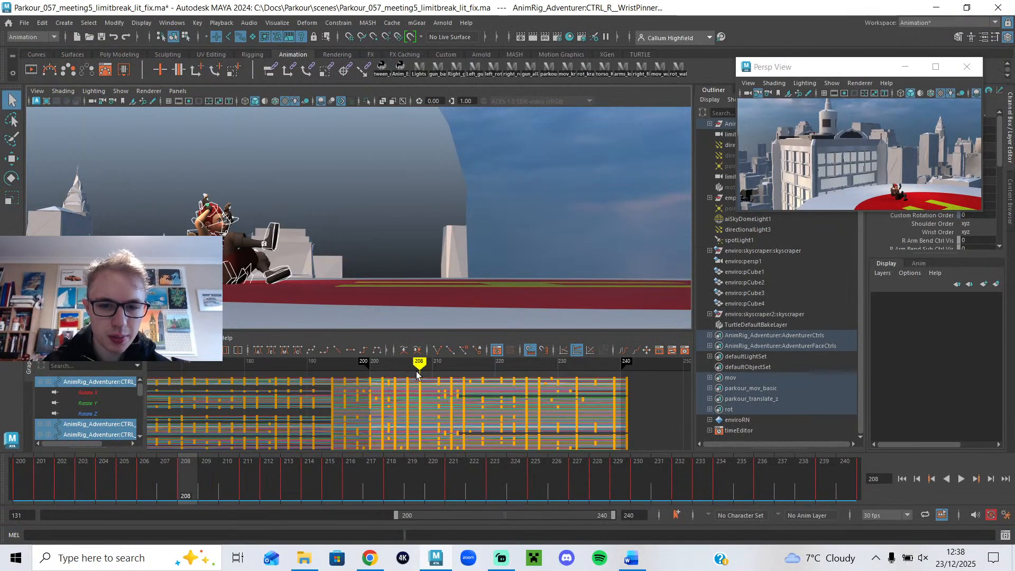
mouse_move(419, 370)
left_mouse_down()
mouse_move(374, 370)
mouse_move(386, 371)
left_mouse_up()
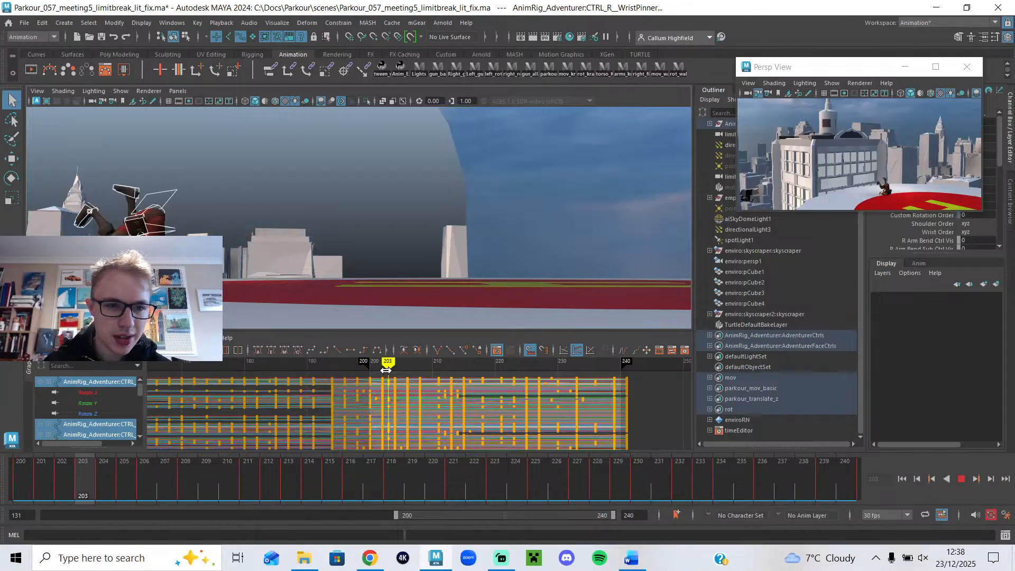
- Select the adventurer's body control in the close-up view and scrub the roll back to frame 200
middle_click_drag(186, 249, 305, 261, "alt")
left_click(304, 260)
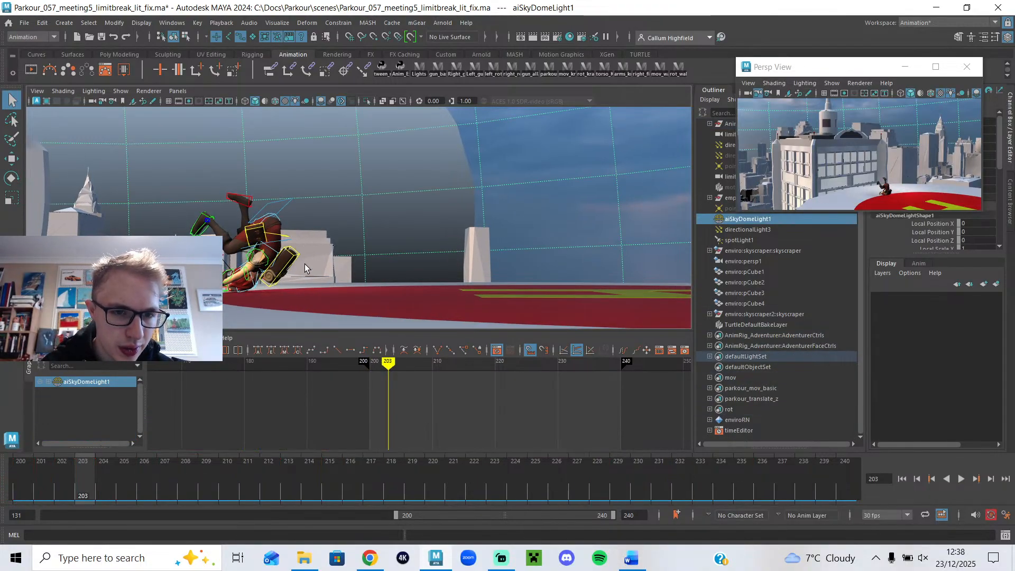
left_click_drag(303, 275, 288, 256, "alt")
key("w")
left_click(275, 249)
left_click_drag(351, 299, 348, 279, "alt")
scroll(349, 279, "up", 3)
middle_click_drag(349, 280, 358, 272, "alt")
left_click(303, 233)
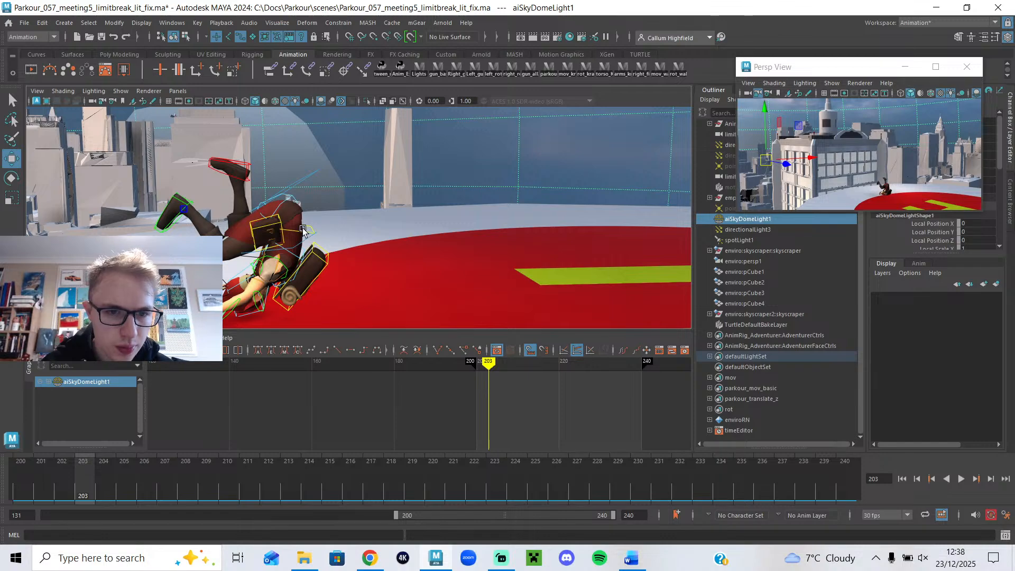
left_click(302, 231)
left_click_drag(336, 276, 329, 249, "alt")
left_click_drag(489, 363, 478, 364)
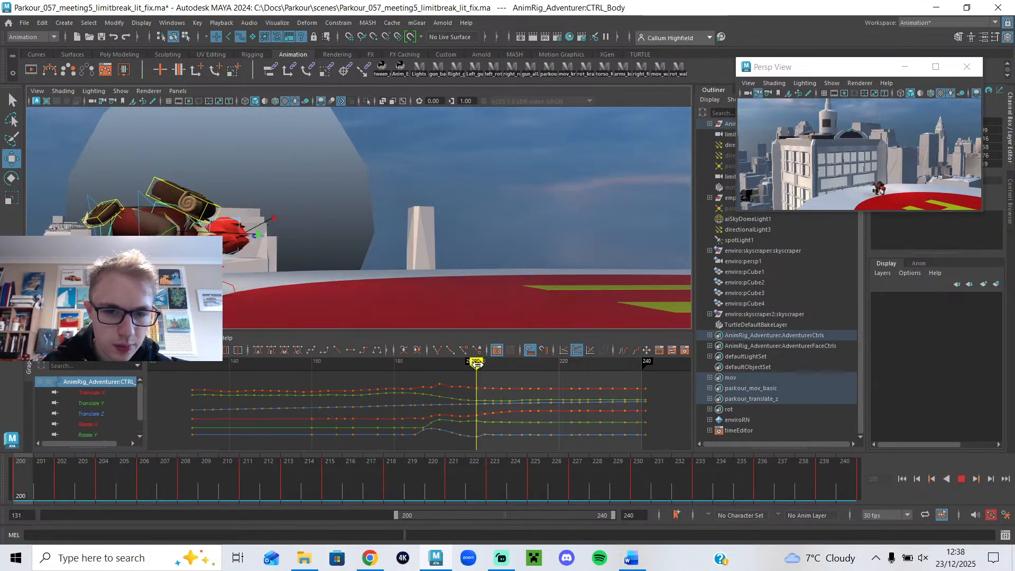
- Isolate the body control's Translate Z curve and lower its key at frame 202 slightly
left_click(103, 413)
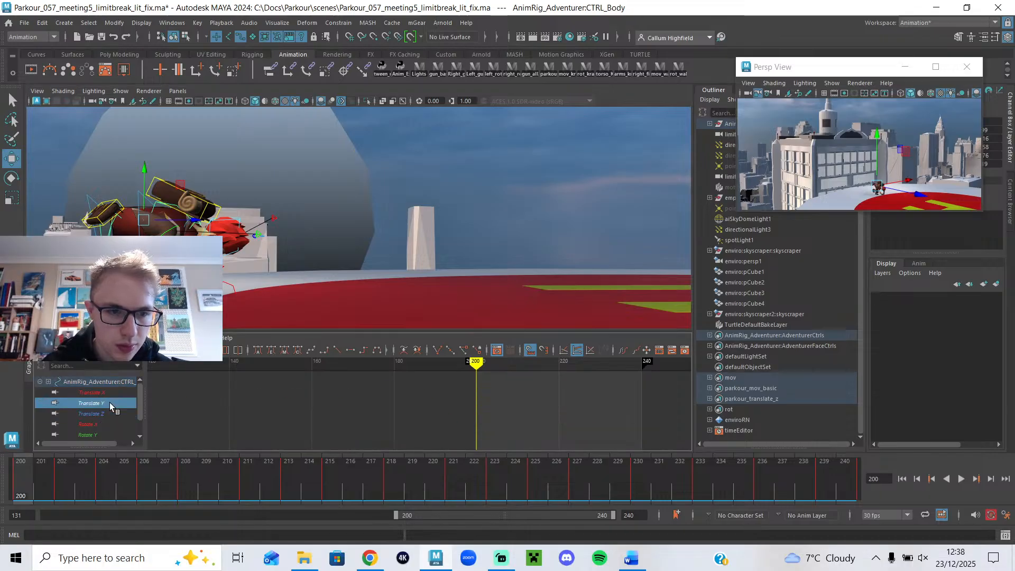
scroll(107, 415, "down", 1)
scroll(472, 410, "up", 3)
scroll(558, 404, "down", 4)
scroll(550, 403, "up", 5)
middle_click_drag(551, 398, 429, 423, "alt")
mouse_move(451, 362)
left_mouse_down()
mouse_move(471, 364)
mouse_move(451, 364)
mouse_move(469, 377)
mouse_move(449, 376)
mouse_move(469, 384)
left_mouse_up()
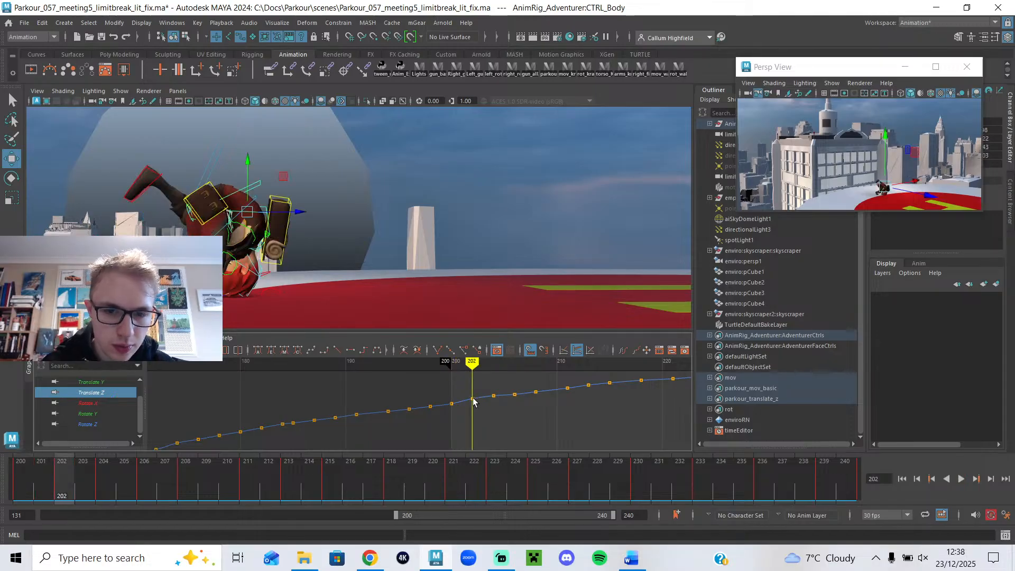
right_click_drag(474, 401, 578, 411, "alt")
middle_click_drag(578, 411, 534, 399, "alt")
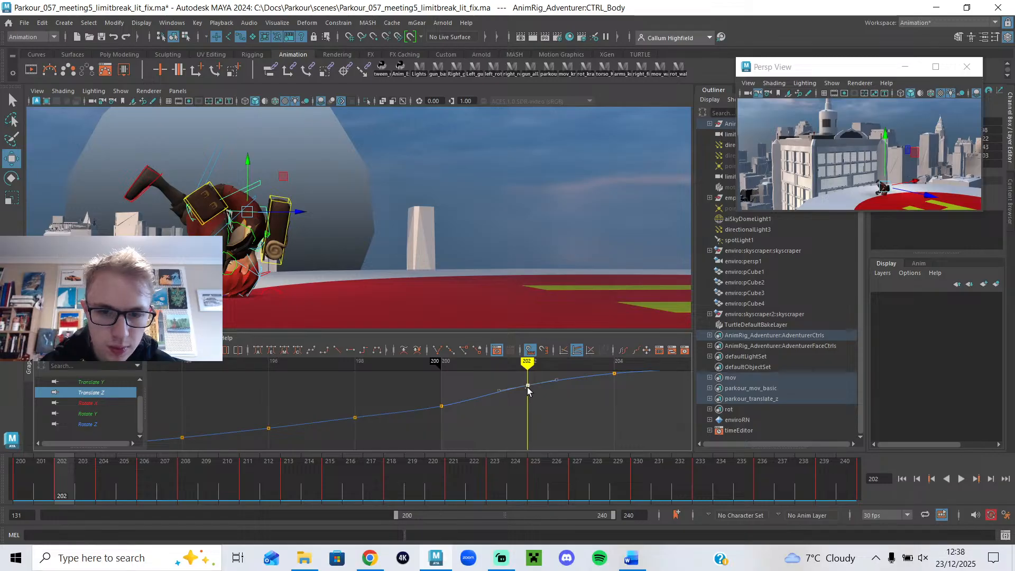
middle_click_drag(526, 388, 526, 391, "shift")
- Replay the roll from frame 200 in the wide perspective view to check the body's forward motion
mouse_move(499, 366)
left_mouse_down()
mouse_move(442, 373)
mouse_move(572, 395)
mouse_move(444, 411)
left_mouse_up()
key("space")
key("space")
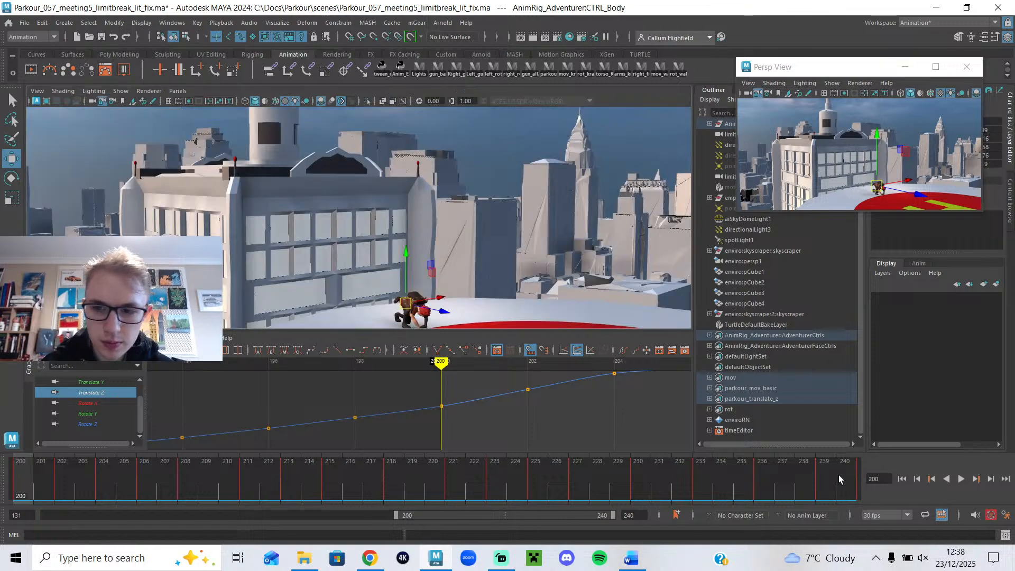
left_click(962, 480)
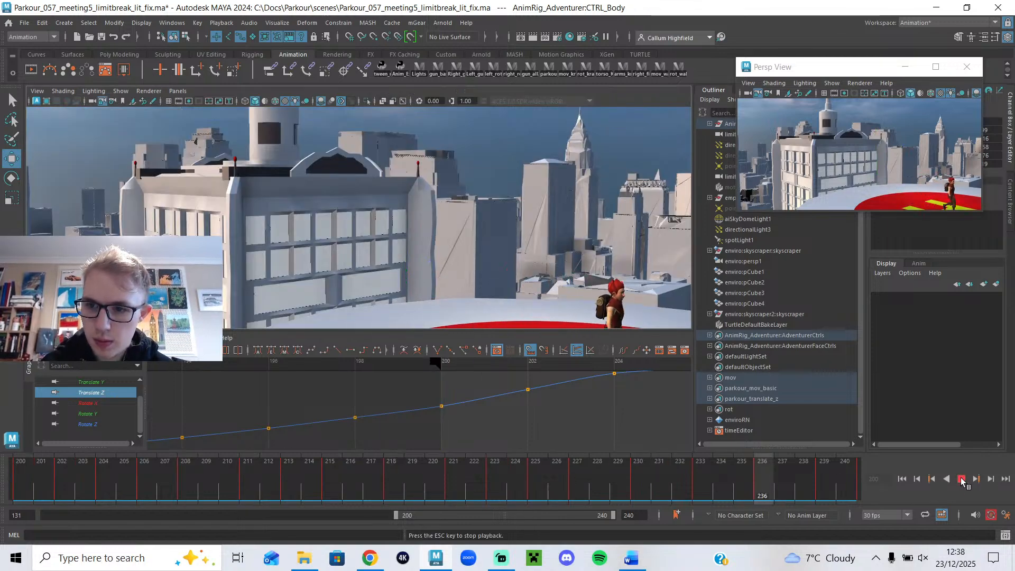
left_click(962, 479)
- Return to the close-up view and lower the body's Translate Z key at frame 204 slightly to smooth the curve
scroll(585, 420, "down", 5)
scroll(563, 410, "up", 4)
middle_click_drag(560, 411, 467, 423, "alt")
scroll(464, 411, "up", 3)
left_click(468, 362)
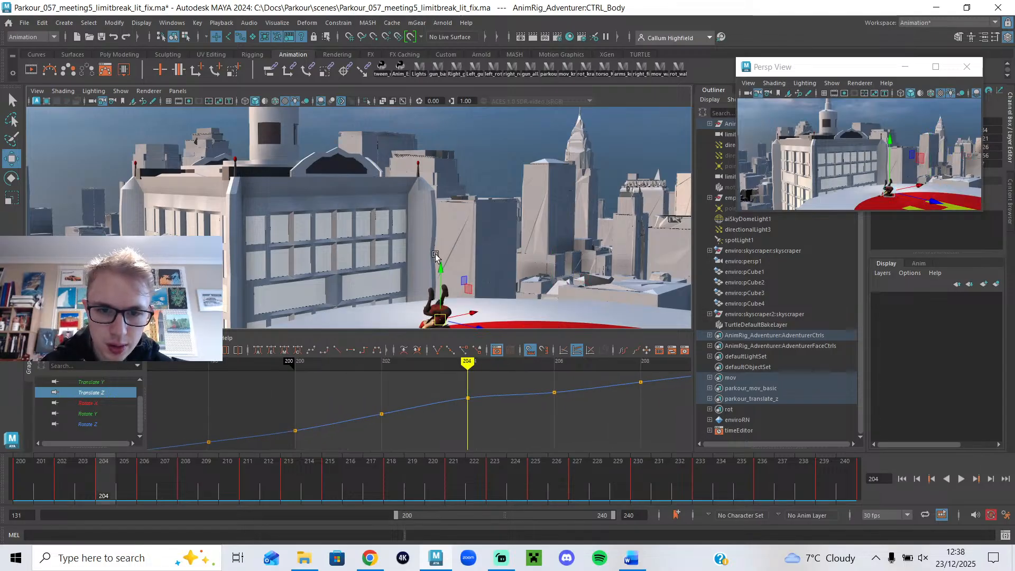
key("space")
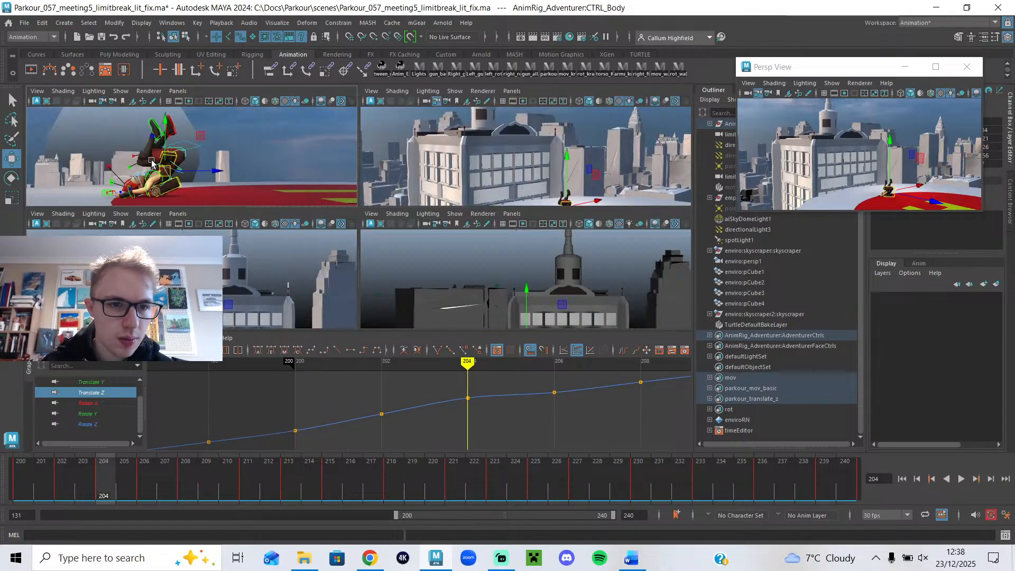
key("space")
middle_click_drag(520, 425, 428, 388, "alt")
left_click_drag(301, 360, 392, 427)
left_click(381, 399)
middle_click_drag(381, 399, 384, 401)
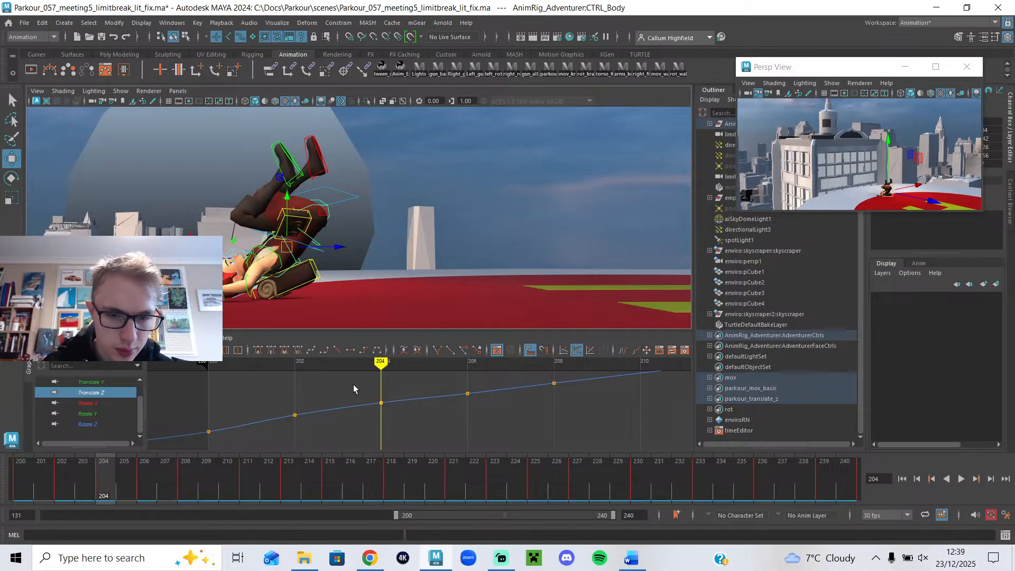
- Nudge the body's Translate Z key at frame 202 slightly lower again and scrub the roll back to frame 200
left_click_drag(332, 365, 303, 372)
middle_click_drag(297, 415, 419, 391, "alt")
left_click(418, 387)
left_click(436, 415)
left_click_drag(376, 365, 506, 438)
middle_click_drag(535, 430, 403, 457, "alt")
mouse_move(374, 366)
left_mouse_down()
mouse_move(439, 383)
mouse_move(418, 392)
mouse_move(445, 398)
mouse_move(181, 423)
left_mouse_up()
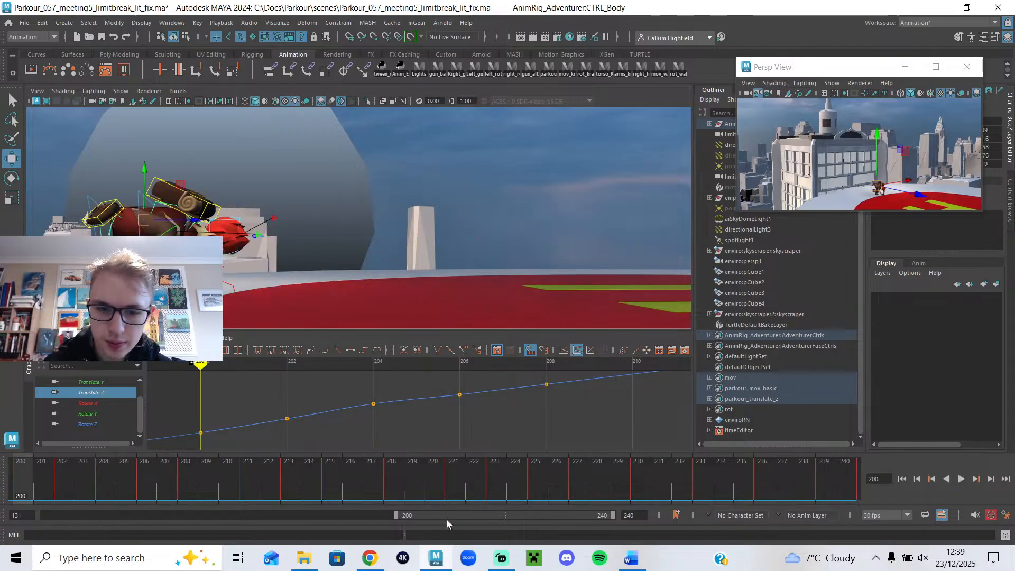
- Start the playback range at frame 194, play the roll and enlarge the Persp View window
left_click_drag(397, 515, 366, 516)
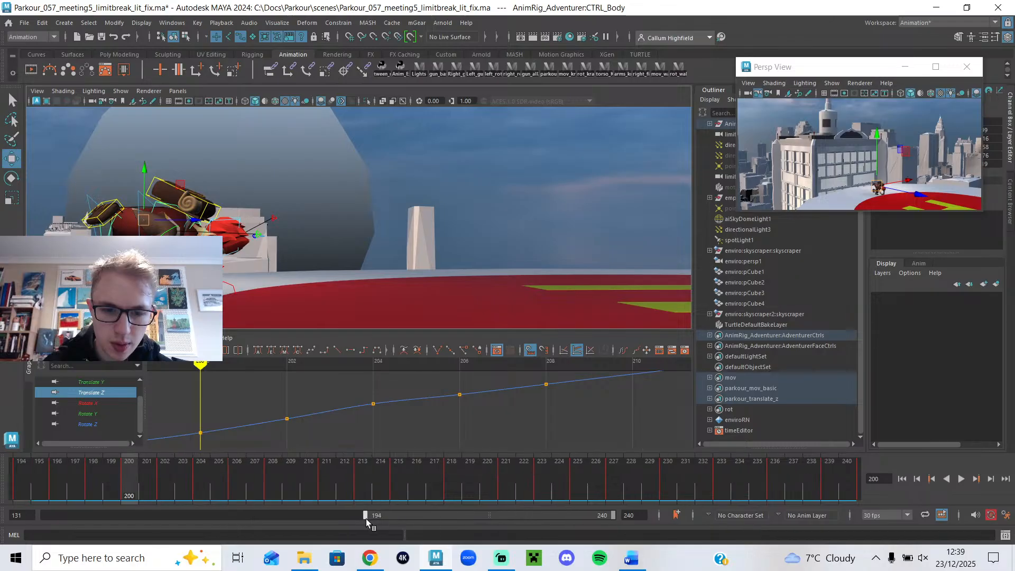
left_click(961, 479)
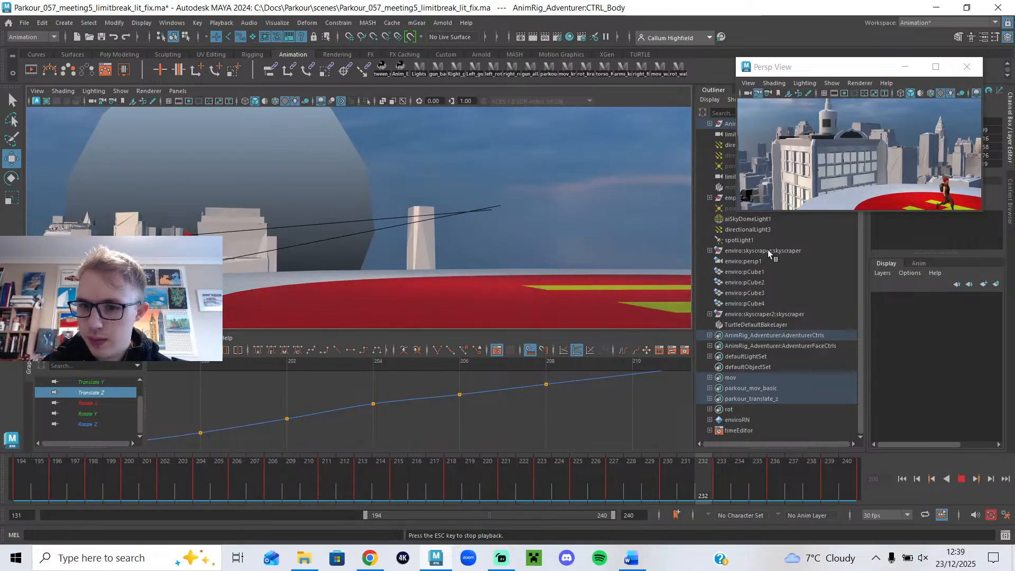
left_click_drag(738, 211, 482, 354)
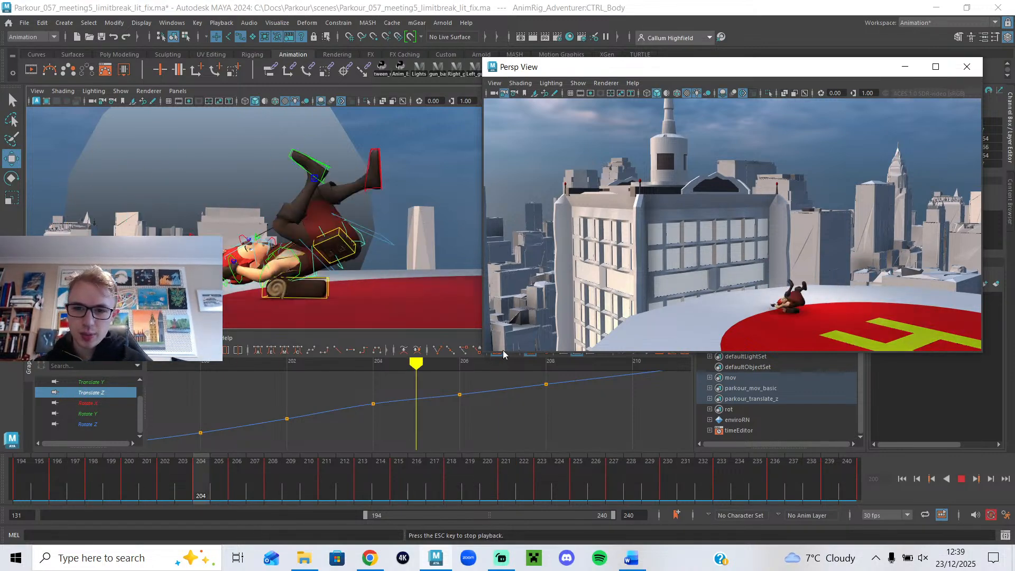
left_click(962, 479)
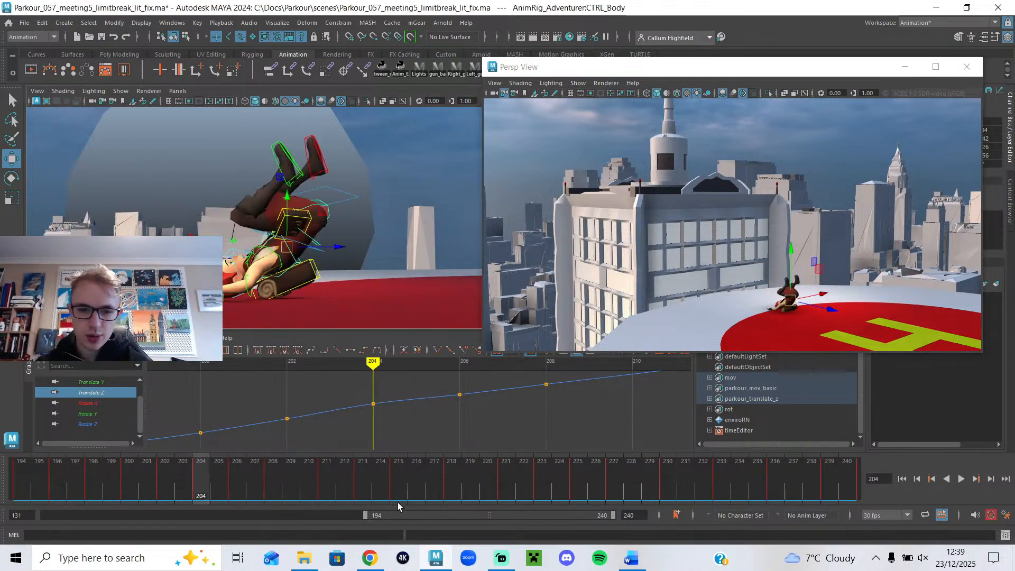
- Extend the playback range back to frame 185 and replay the landing and roll from its start several times
left_click_drag(363, 515, 318, 515)
left_click_drag(202, 483, 21, 484)
left_click(962, 481)
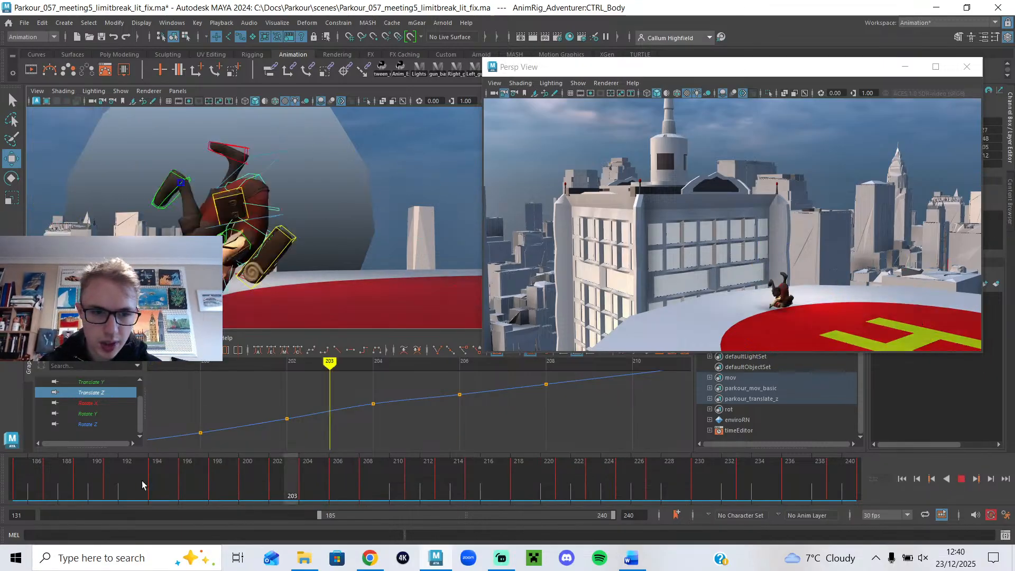
left_click(14, 482)
left_click(961, 478)
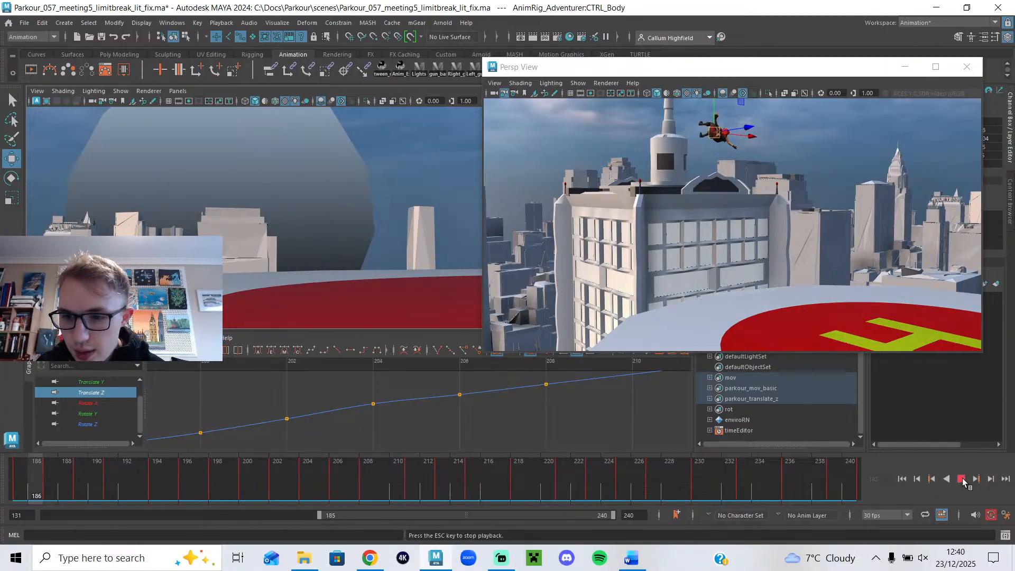
left_click(962, 479)
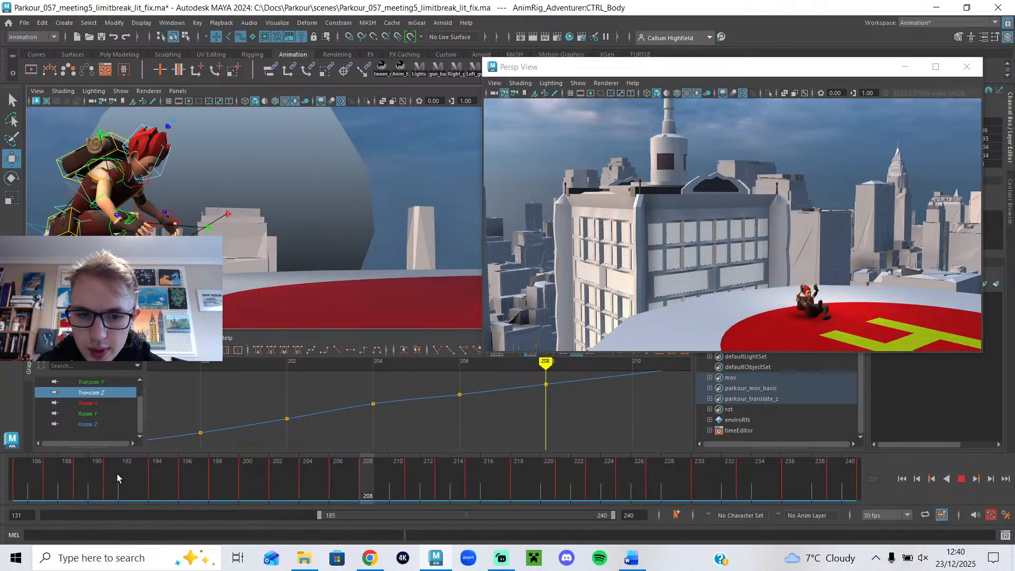
left_click(20, 479)
left_click(961, 479)
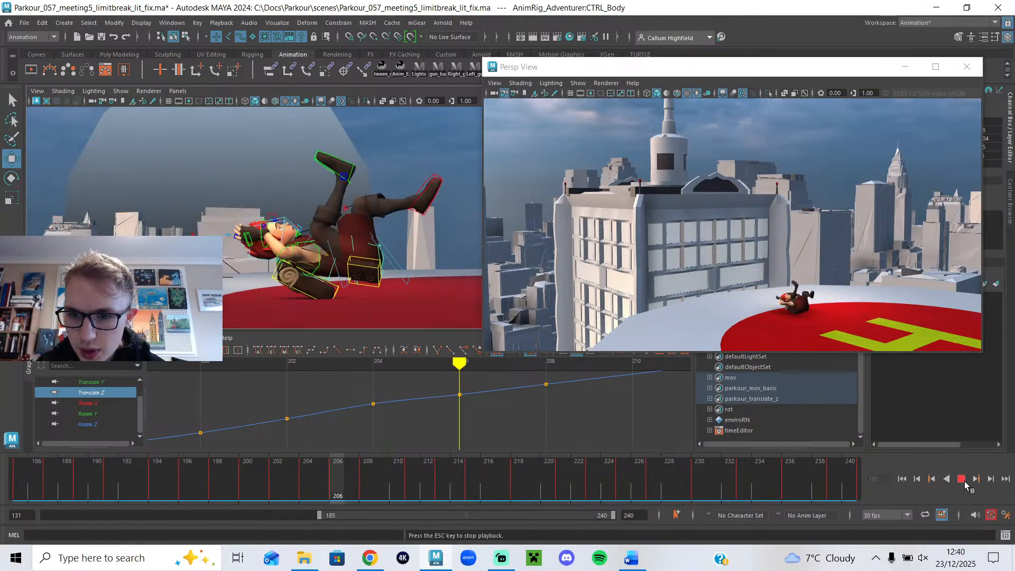
- Stop at frame 198 and examine the spacing of the body's Translate Z keys through the landing
left_click(210, 502)
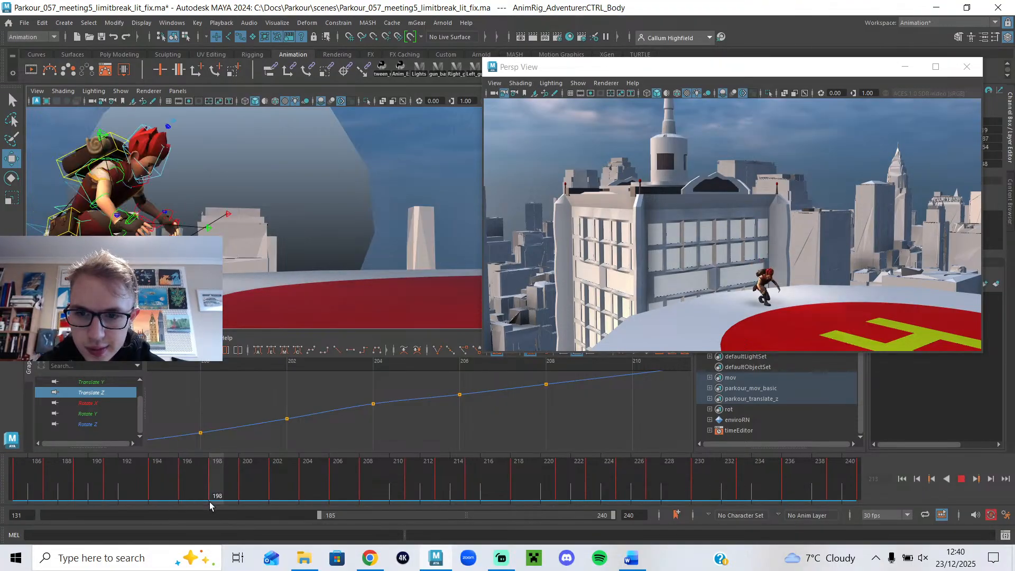
middle_click_drag(214, 289, 234, 284, "alt")
scroll(229, 395, "down", 3)
middle_click_drag(252, 399, 325, 405, "alt")
scroll(376, 411, "up", 3)
scroll(380, 407, "down", 5)
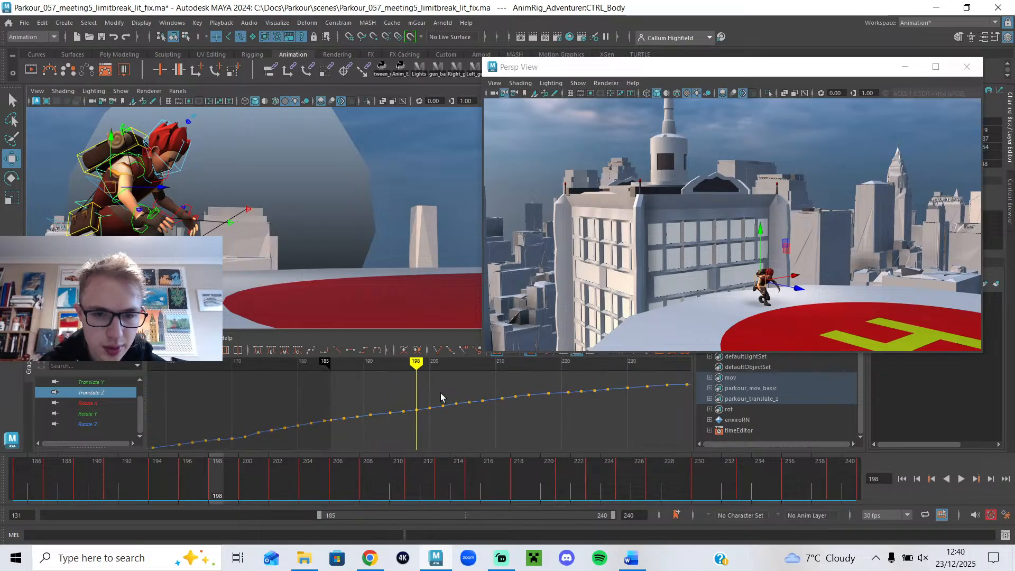
scroll(417, 392, "up", 5)
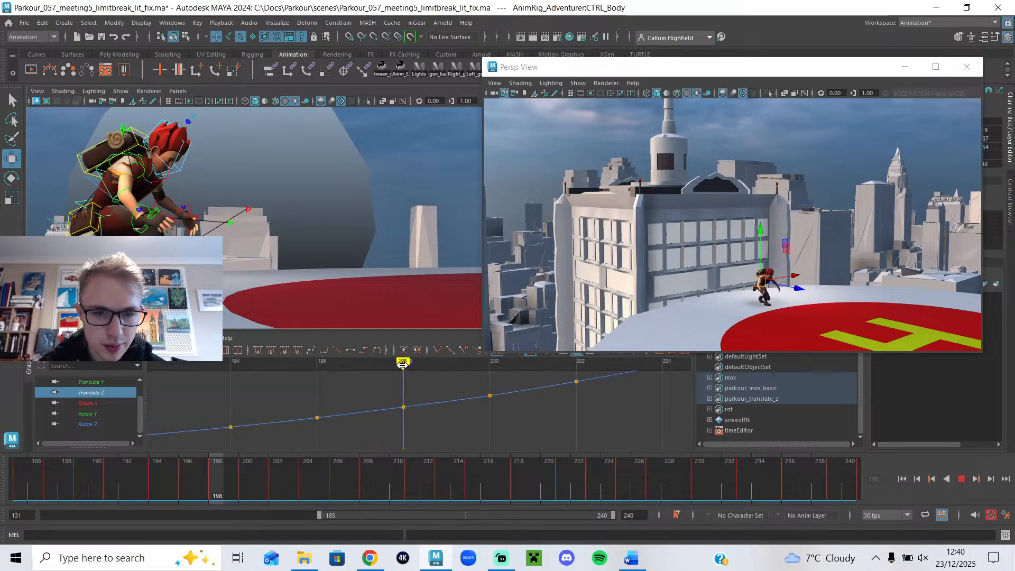
key("alt+v")
middle_click_drag(483, 384, 385, 422)
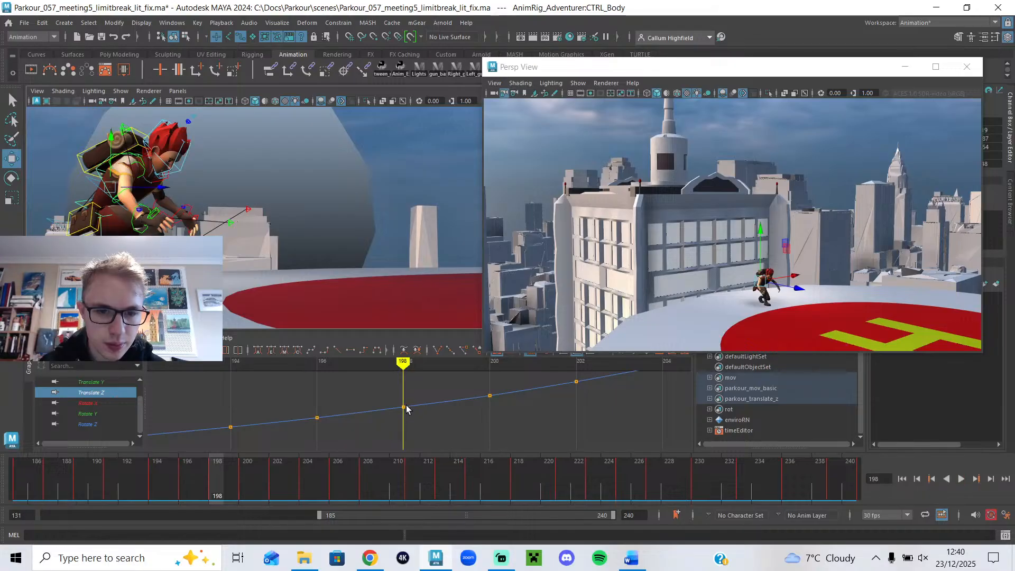
left_click_drag(411, 366, 481, 370)
middle_click_drag(495, 413, 322, 449, "alt")
middle_click_drag(353, 404, 761, 346, "alt")
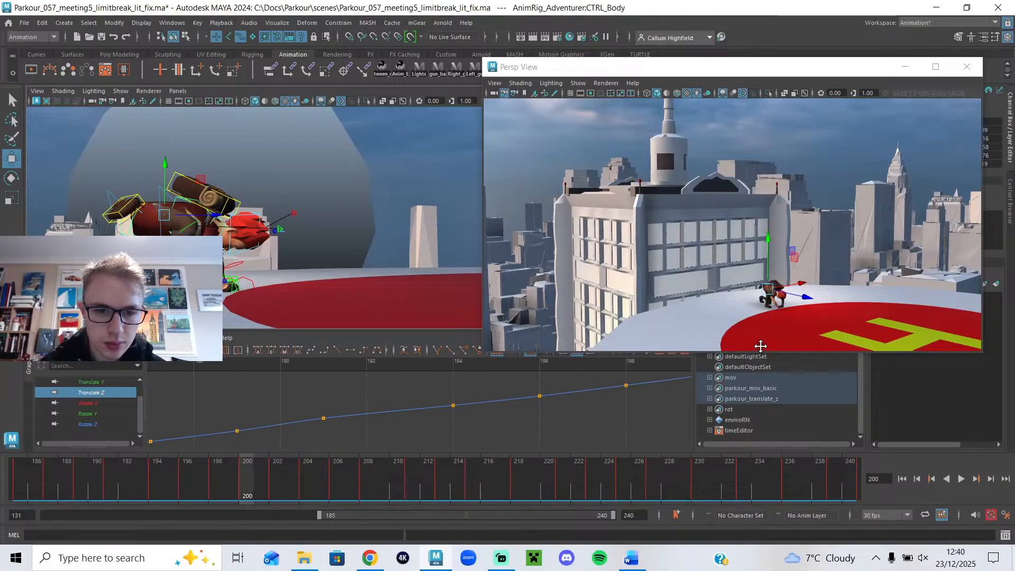
left_click_drag(294, 370, 194, 370)
- Replay the landing, examine the Translate Z keys around it and scrub back to frame 196
left_click(962, 480)
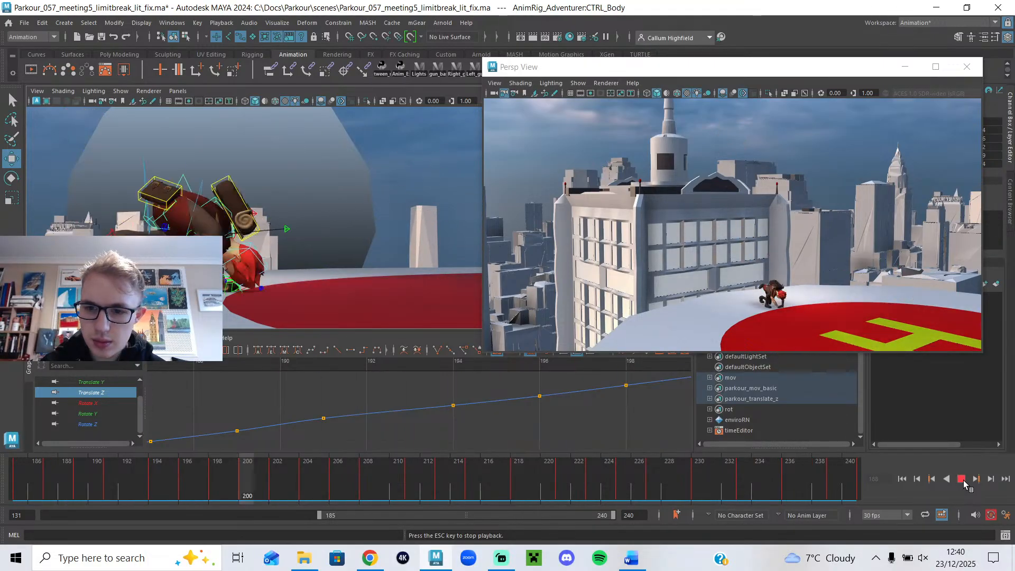
left_click(962, 480)
left_click_drag(237, 363, 659, 452)
middle_click_drag(553, 431, 383, 438, "alt")
left_click_drag(451, 379, 525, 411)
left_click_drag(461, 365, 379, 413)
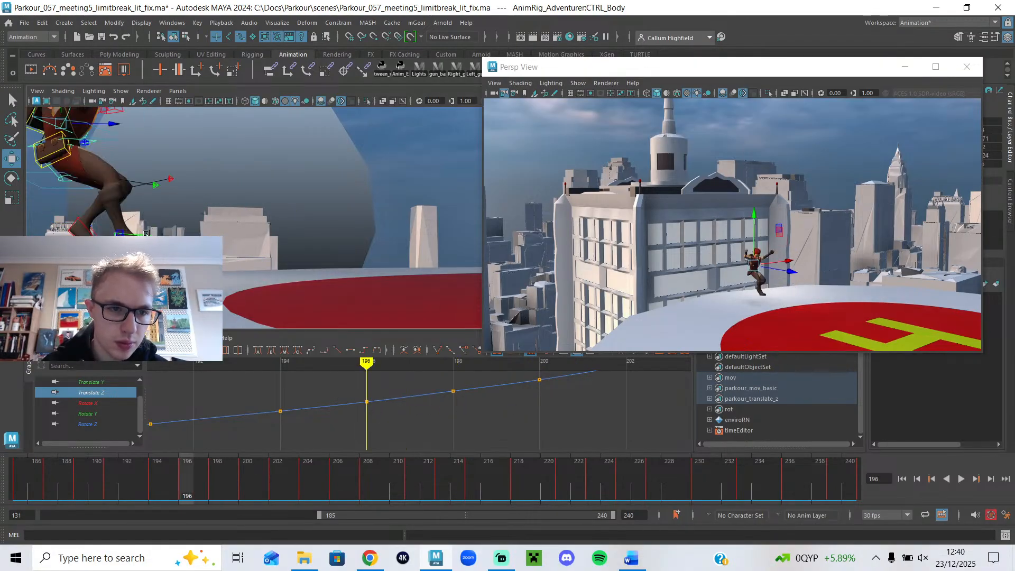
- Select the right foot control and adjust its rotation at frame 196
left_click(147, 233)
key("e")
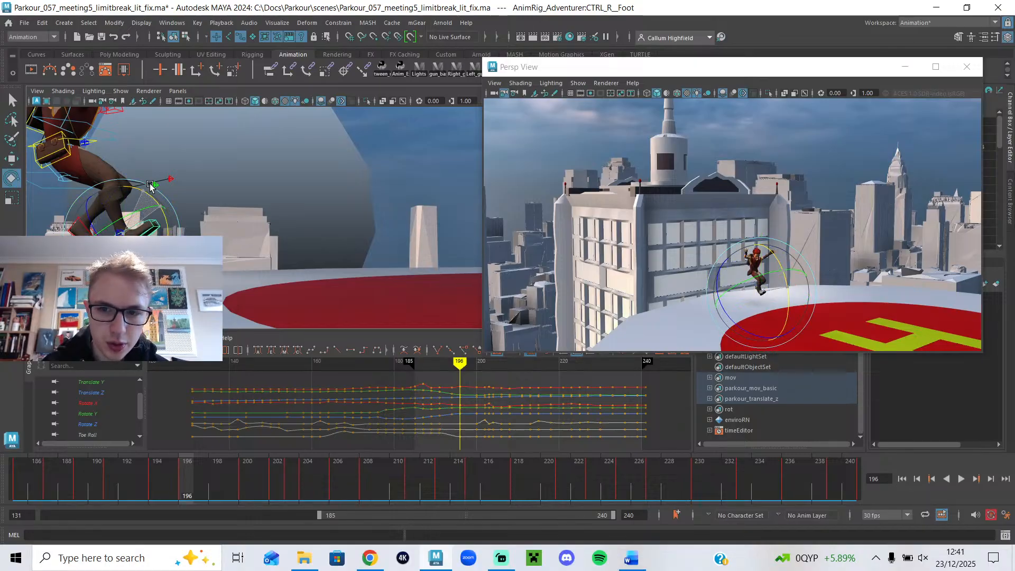
left_click_drag(150, 227, 152, 228)
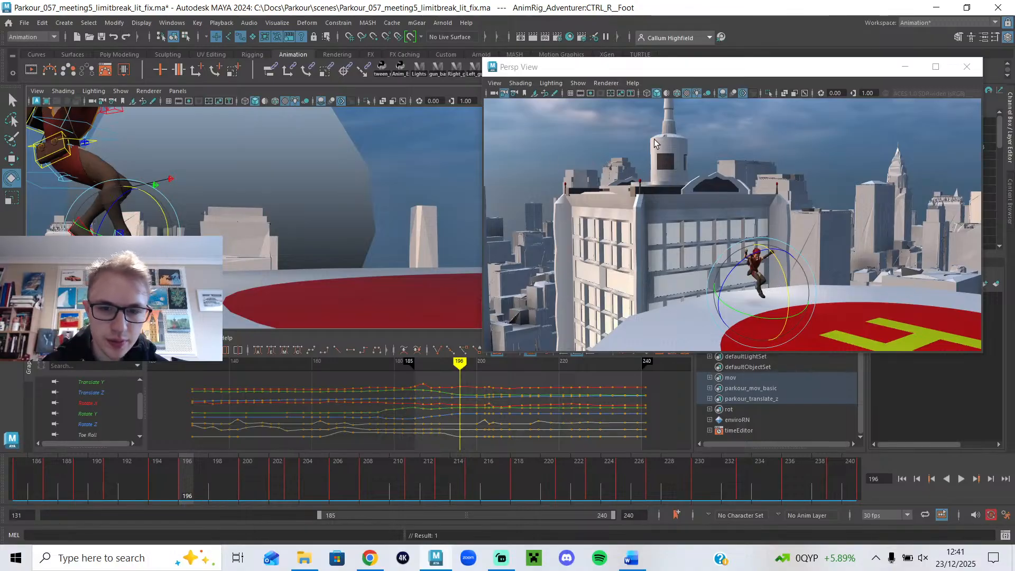
- Move the Persp View window off the Channel Box and scrub the foot contact between frames 196 and 198
left_click_drag(799, 76, 744, 74)
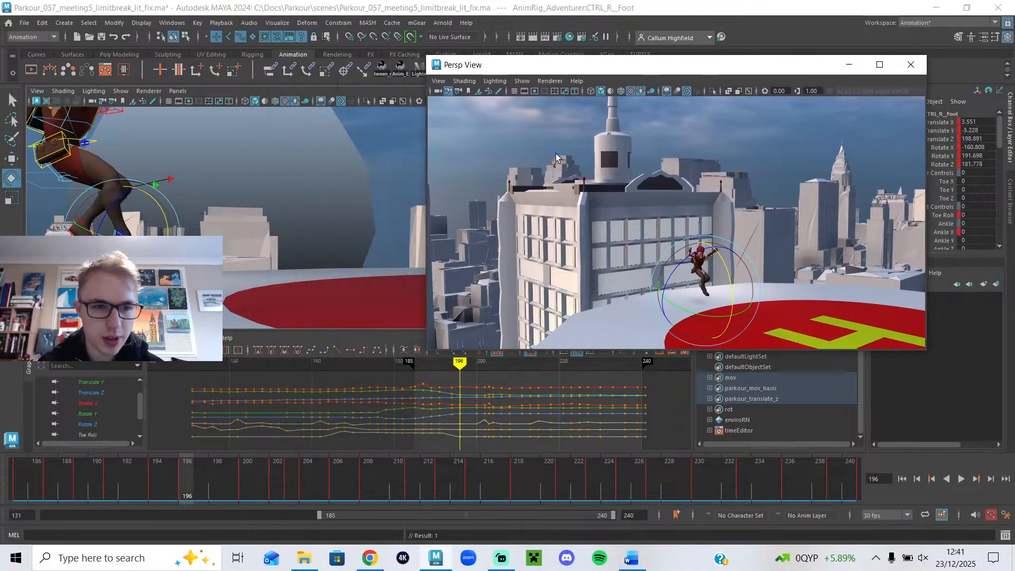
scroll(459, 390, "up", 3)
mouse_move(484, 369)
left_mouse_down()
mouse_move(471, 370)
mouse_move(507, 373)
left_mouse_up()
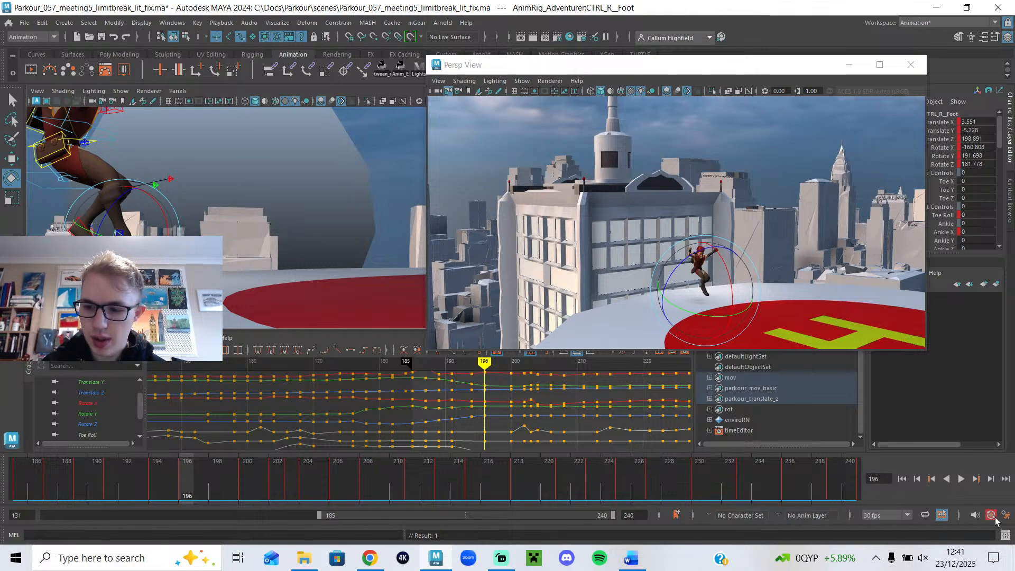
key("alt+v")
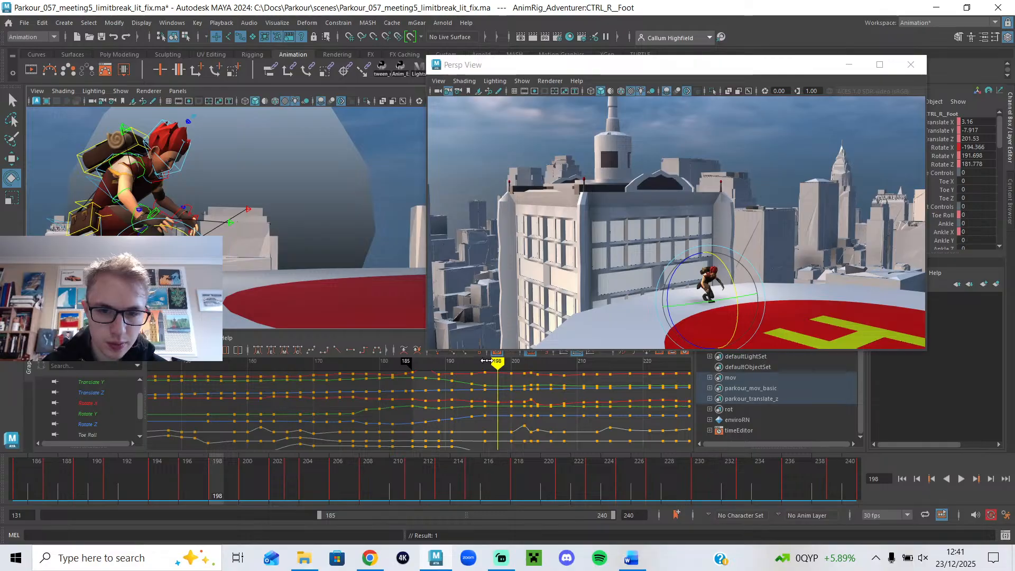
left_click(483, 363)
mouse_move(490, 367)
left_mouse_down()
mouse_move(502, 372)
mouse_move(498, 381)
mouse_move(439, 389)
left_mouse_up()
- Replay the landing and roll from the start of the playback range to check the foot contact
left_click(961, 479)
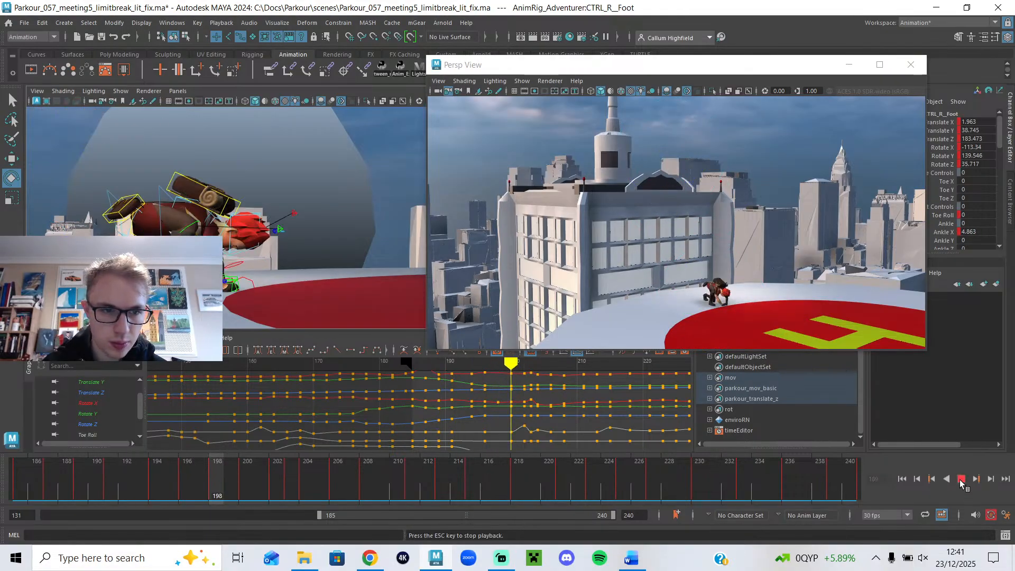
left_click(961, 479)
left_click(902, 479)
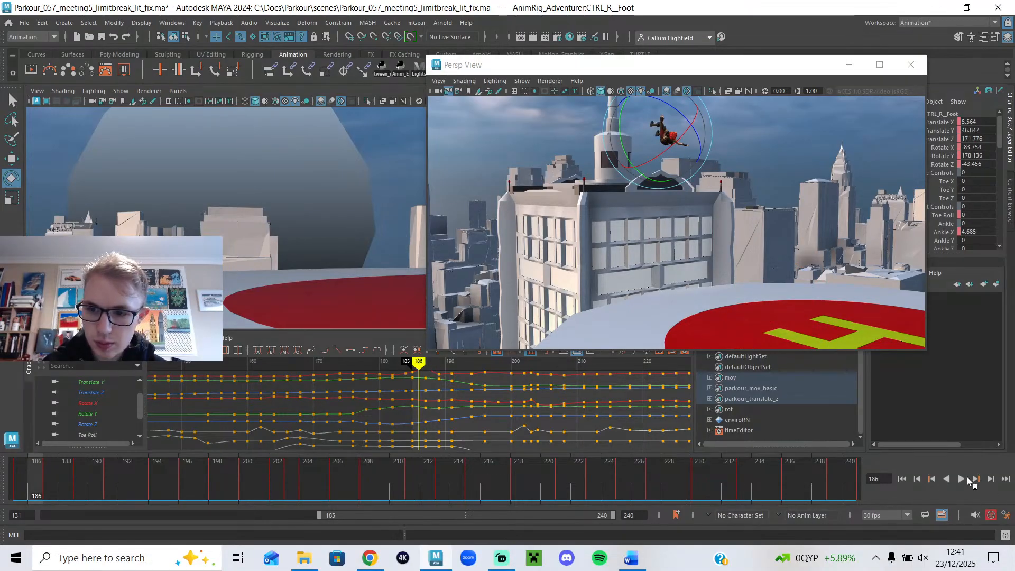
left_click(961, 479)
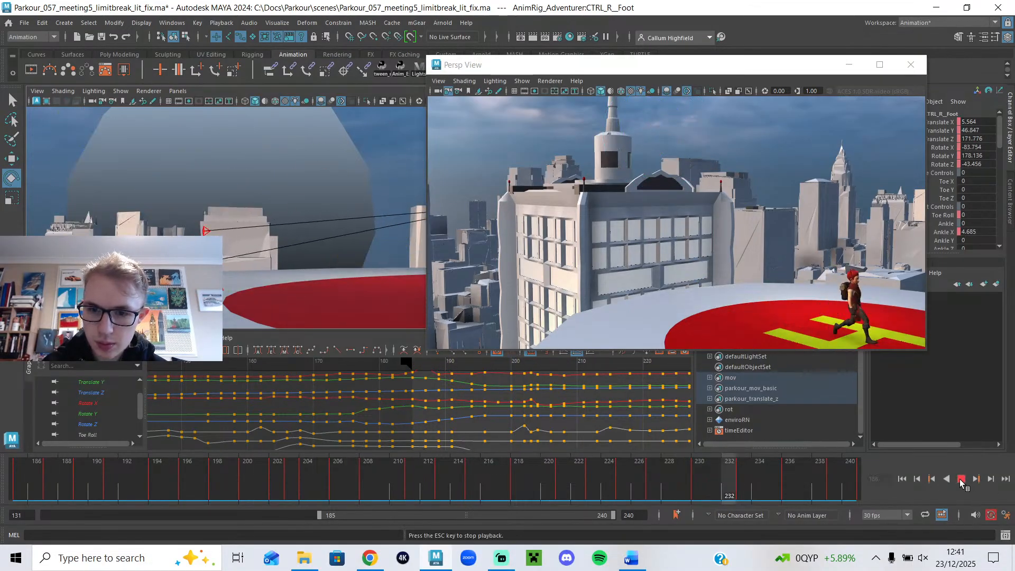
- Stop the playback, go to frame 203, and reposition and rotate the right foot control in the roll
left_click(961, 480)
mouse_move(438, 371)
left_mouse_down()
mouse_move(517, 374)
mouse_move(500, 381)
mouse_move(544, 392)
mouse_move(519, 390)
mouse_move(529, 389)
left_mouse_up()
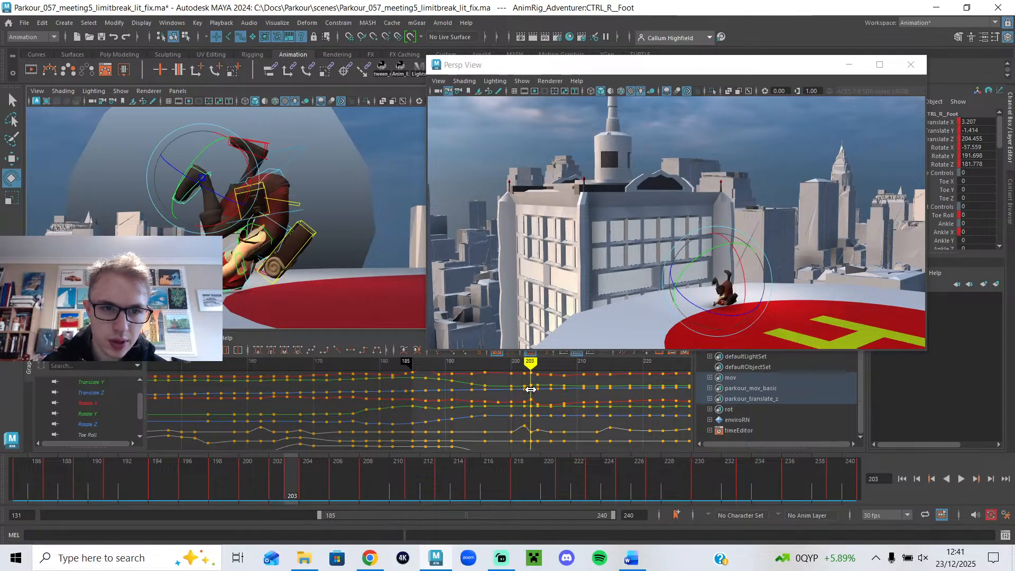
key("w")
left_click_drag(198, 180, 216, 197)
key("e")
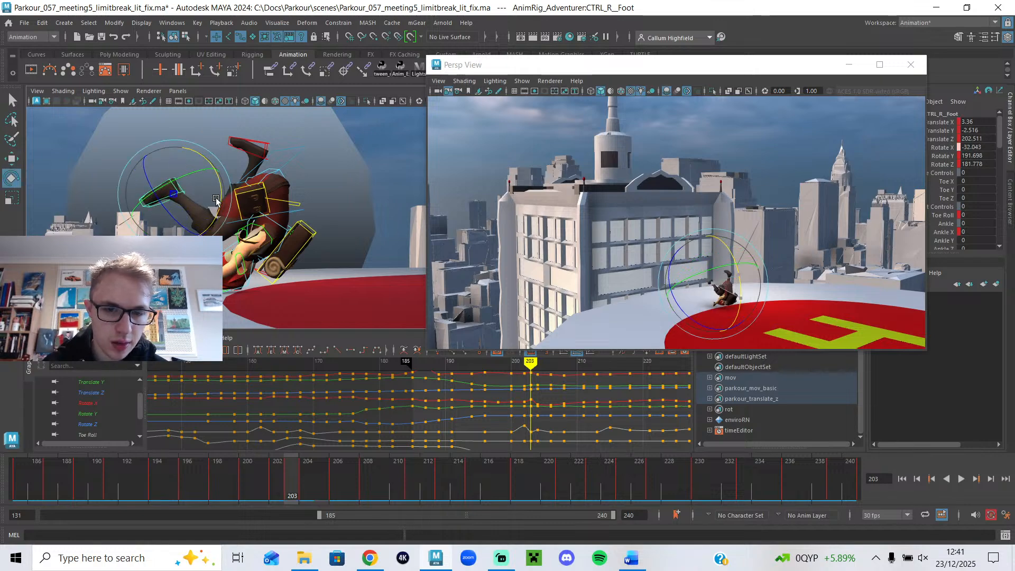
- Try to shift the right foot's keys at frames 200 and 202 one frame earlier
left_click_drag(529, 365, 512, 363)
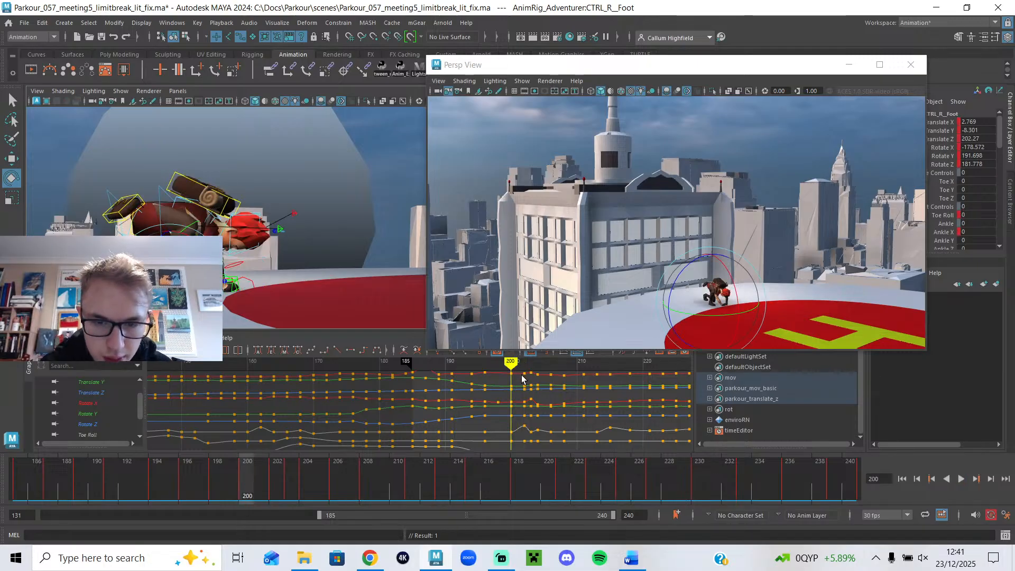
key("a")
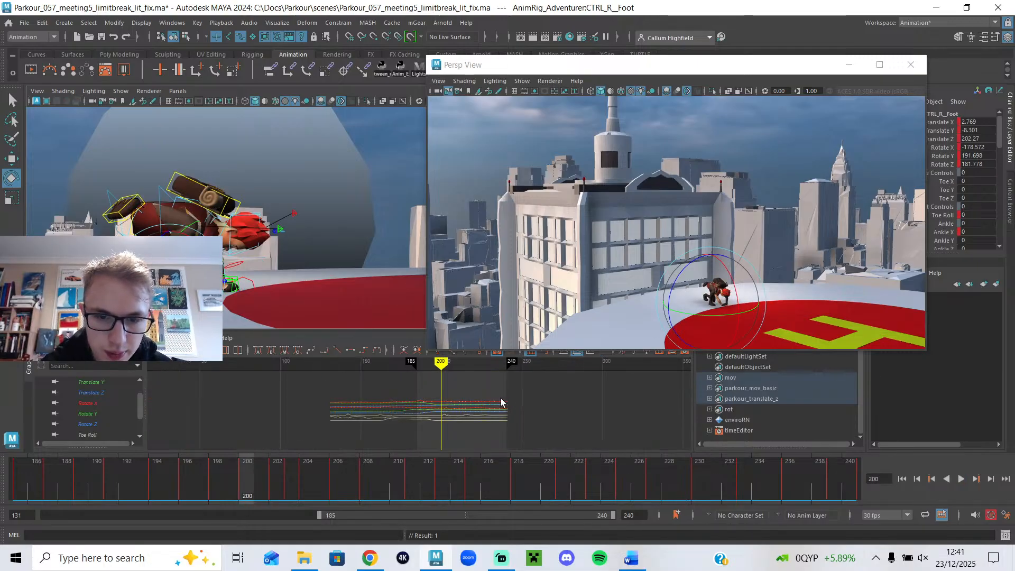
left_click_drag(493, 434, 495, 433)
key("f")
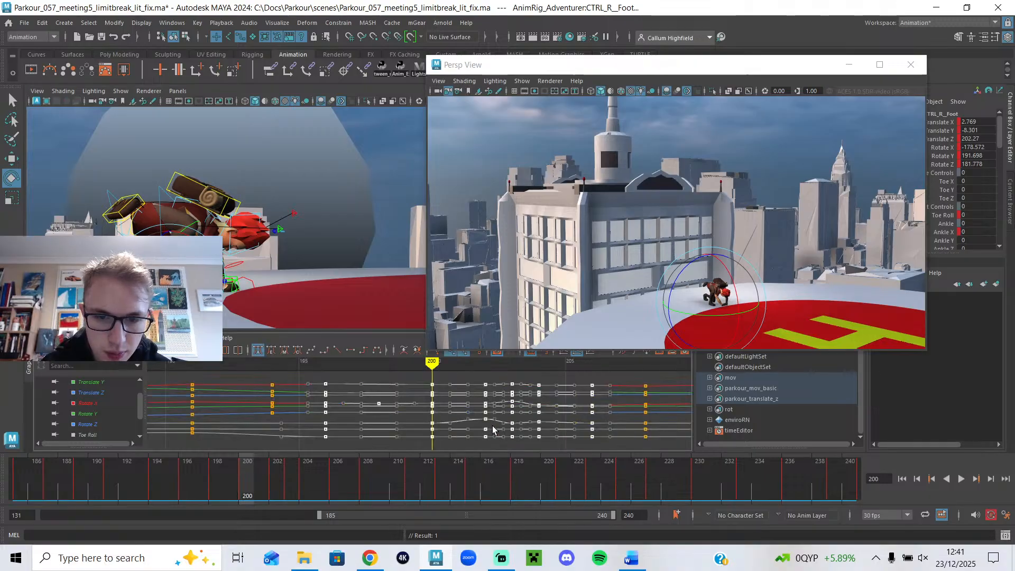
left_click(464, 375)
mouse_move(431, 363)
left_mouse_down()
mouse_move(335, 383)
mouse_move(377, 390)
mouse_move(416, 377)
mouse_move(475, 387)
left_mouse_up()
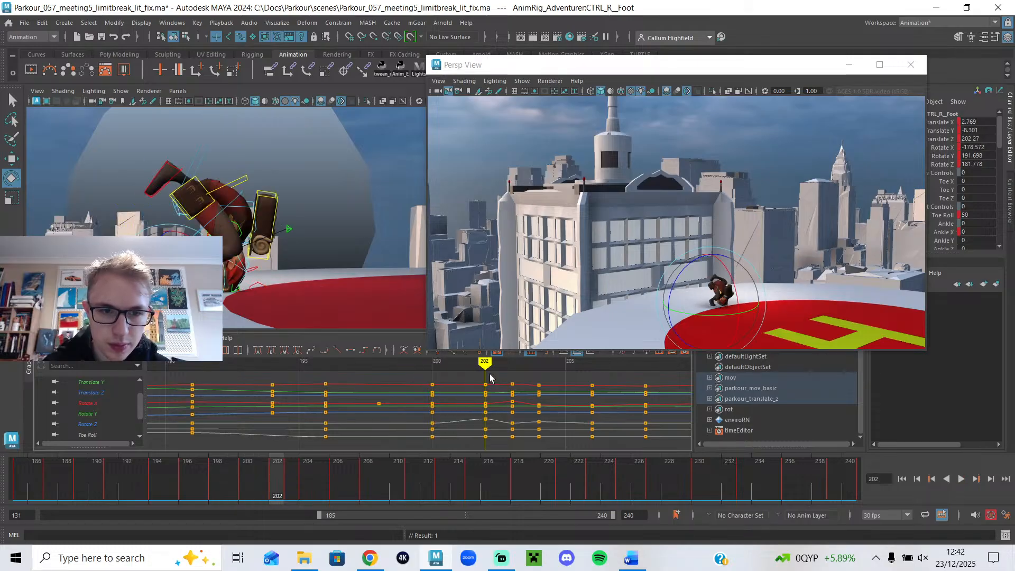
left_click_drag(420, 477, 420, 476)
middle_click_drag(435, 403, 414, 397, "shift")
left_click(419, 371)
mouse_move(419, 371)
left_mouse_down()
mouse_move(354, 374)
mouse_move(352, 383)
mouse_move(387, 389)
mouse_move(326, 394)
mouse_move(419, 410)
left_mouse_up()
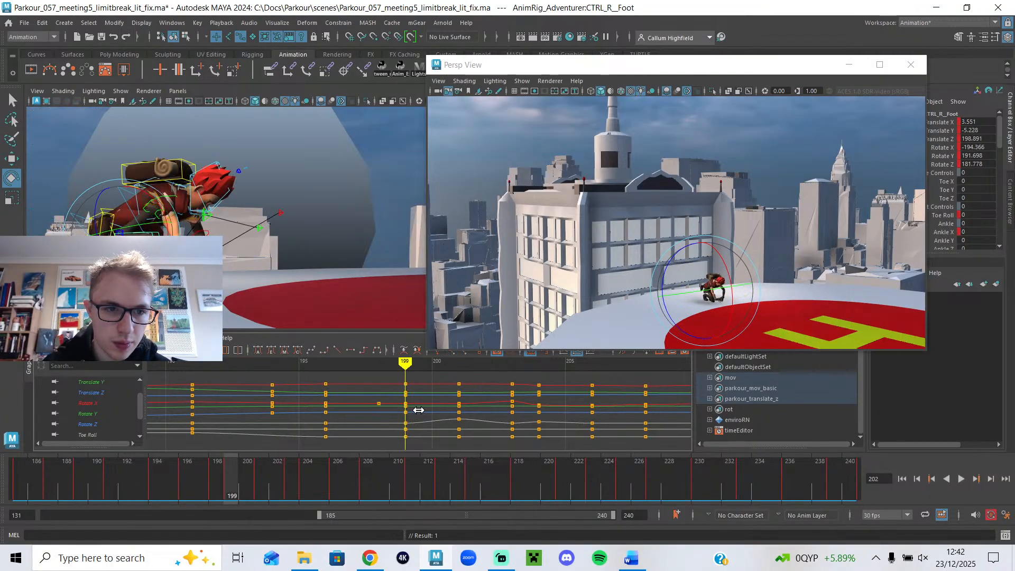
key("ctrl+z")
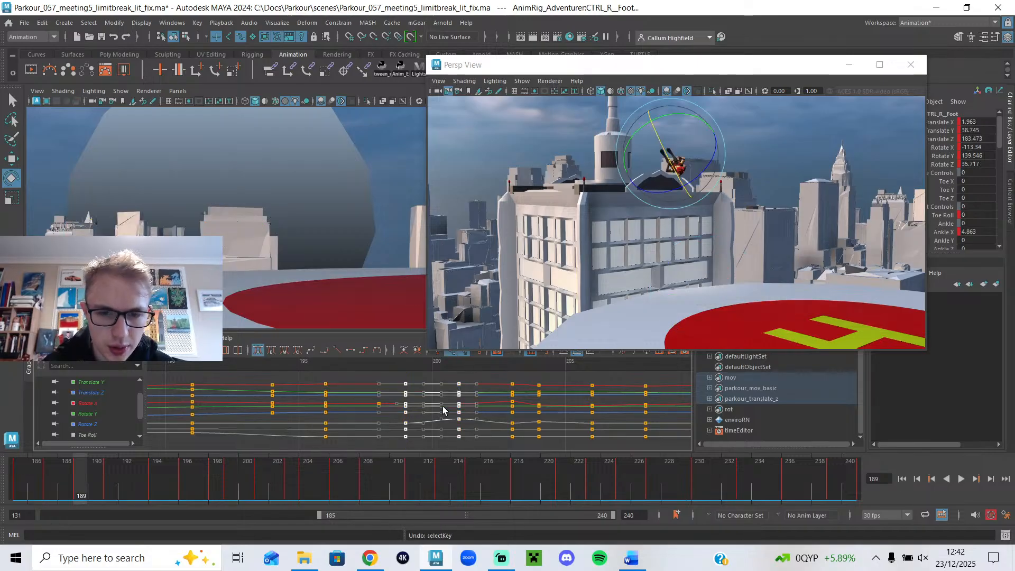
key("ctrl+z")
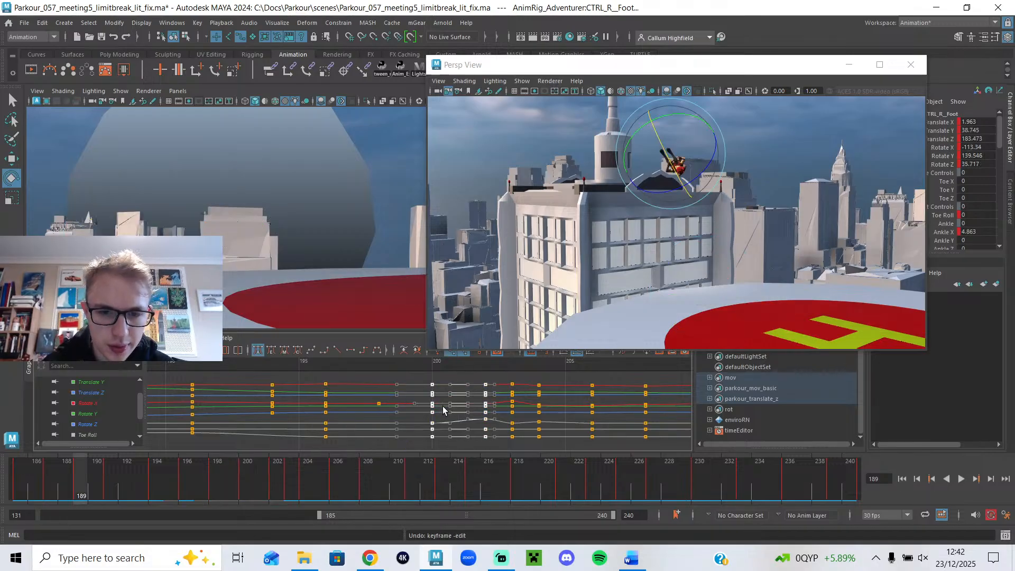
- Move the right foot's keys from frames 200 and 202 to frames 199 and 201
left_click_drag(429, 365, 431, 374)
left_click_drag(98, 422, 103, 397)
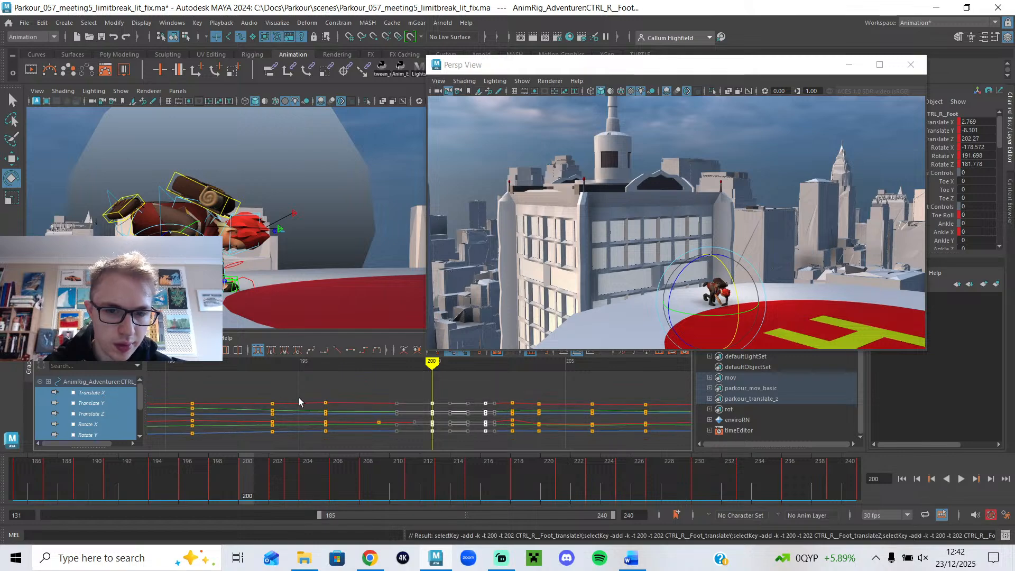
scroll(400, 407, "down", 5)
scroll(406, 405, "up", 5)
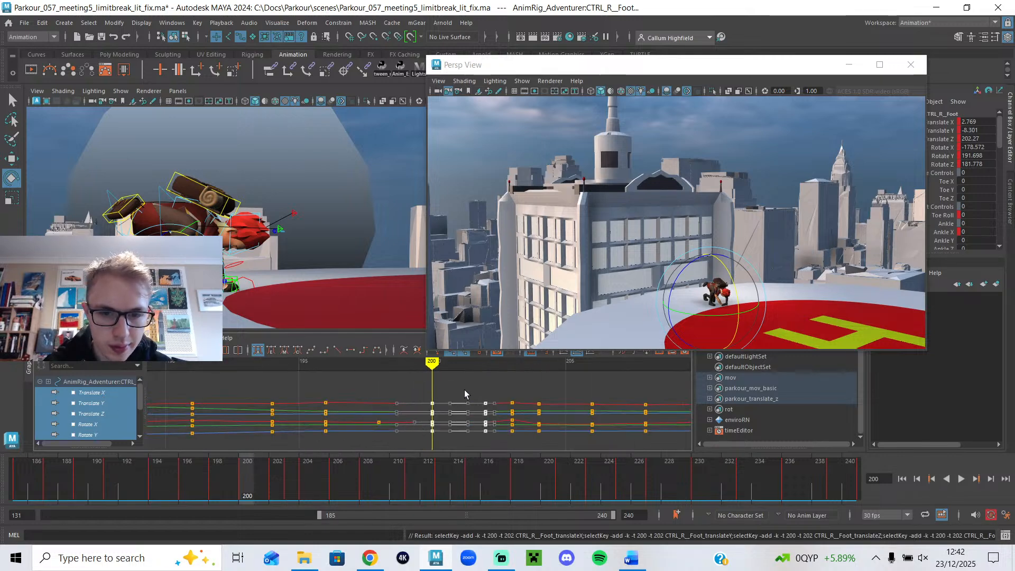
middle_click_drag(428, 402, 415, 404)
key("ctrl+z")
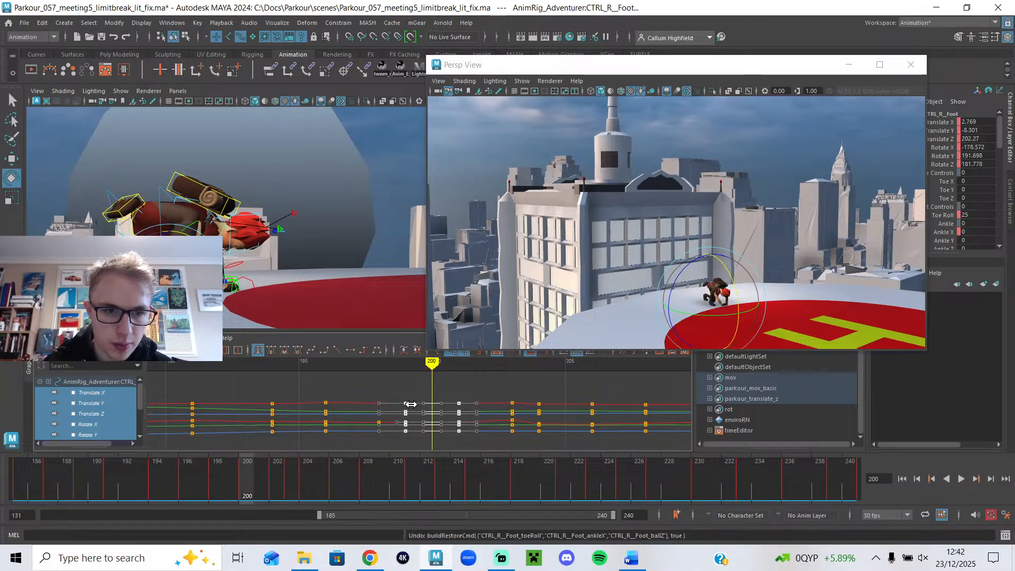
- Scrub back to frame 194 and replay the landing roll to check the retimed foot
key("alt+v")
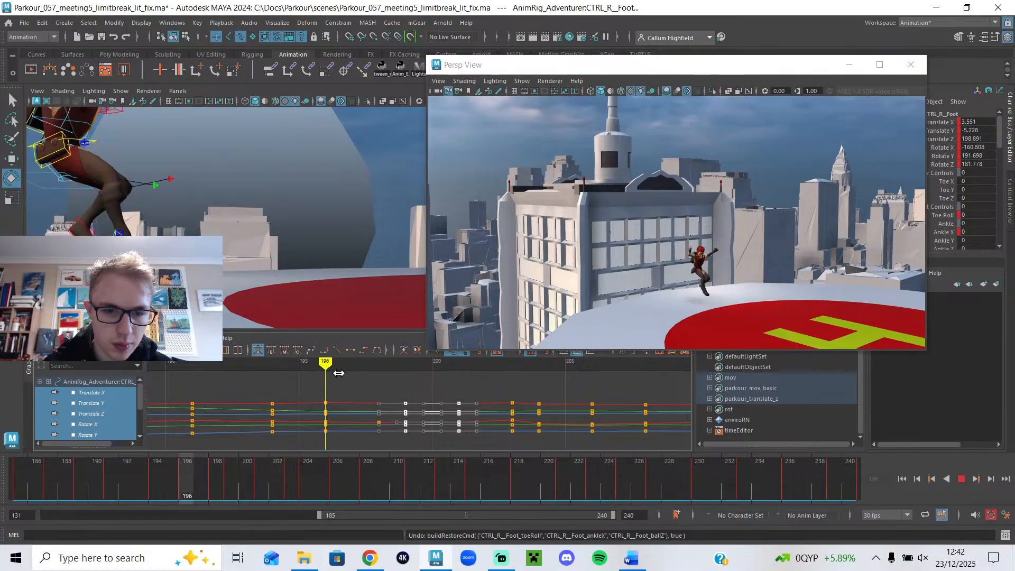
left_click_drag(429, 392, 272, 407)
key("space")
key("space")
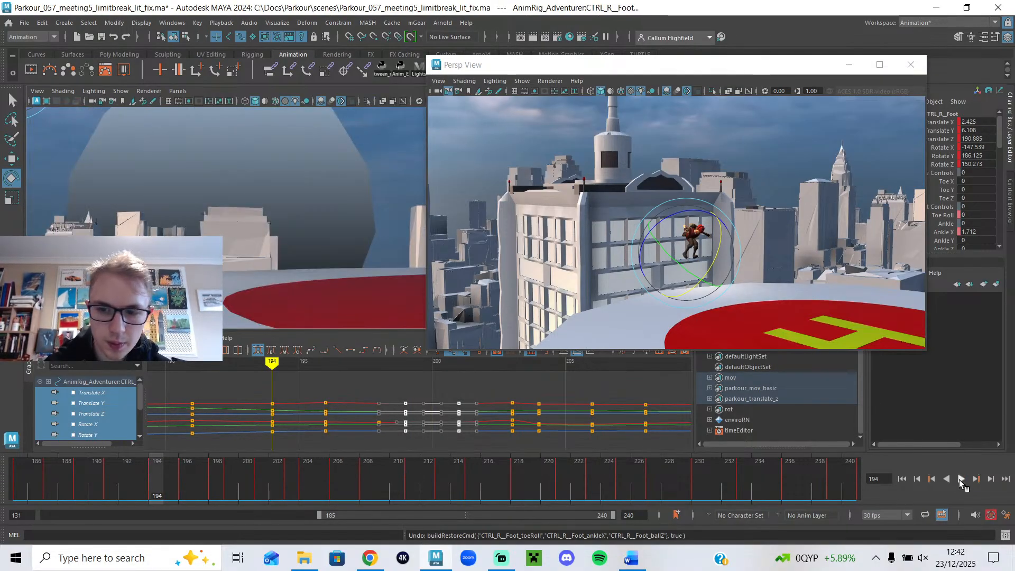
left_click(960, 480)
left_click(962, 481)
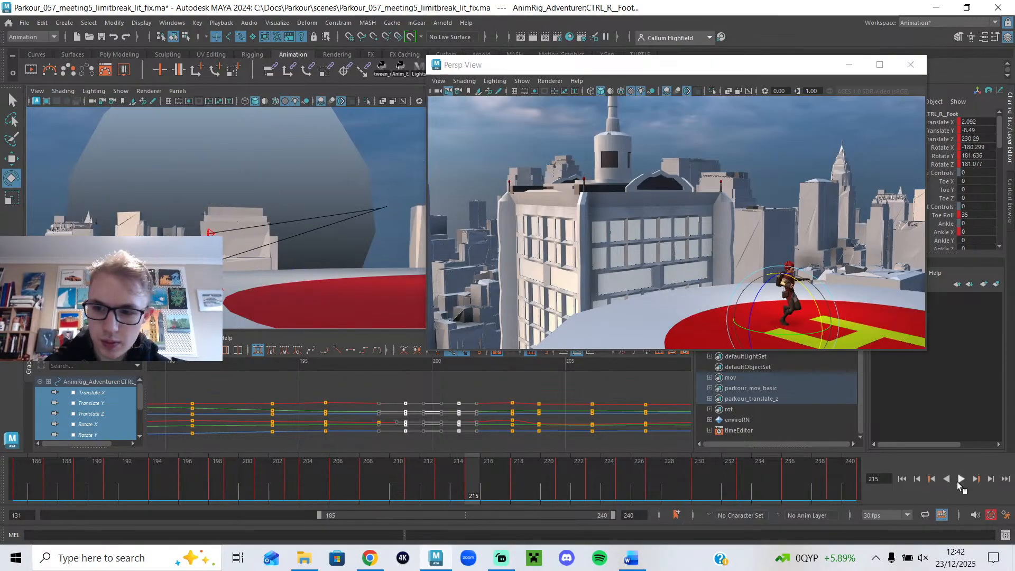
left_click(960, 481)
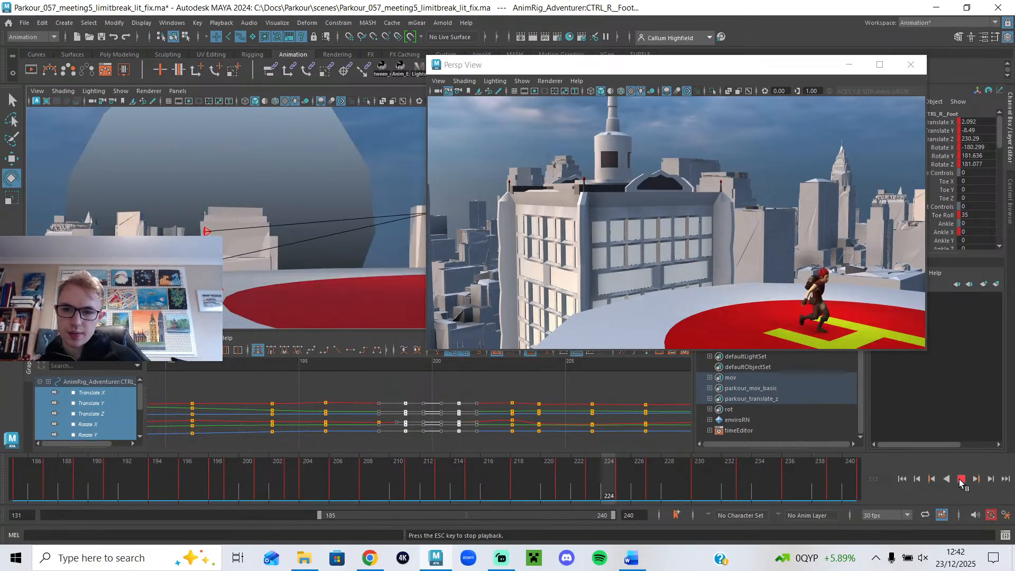
left_click(961, 482)
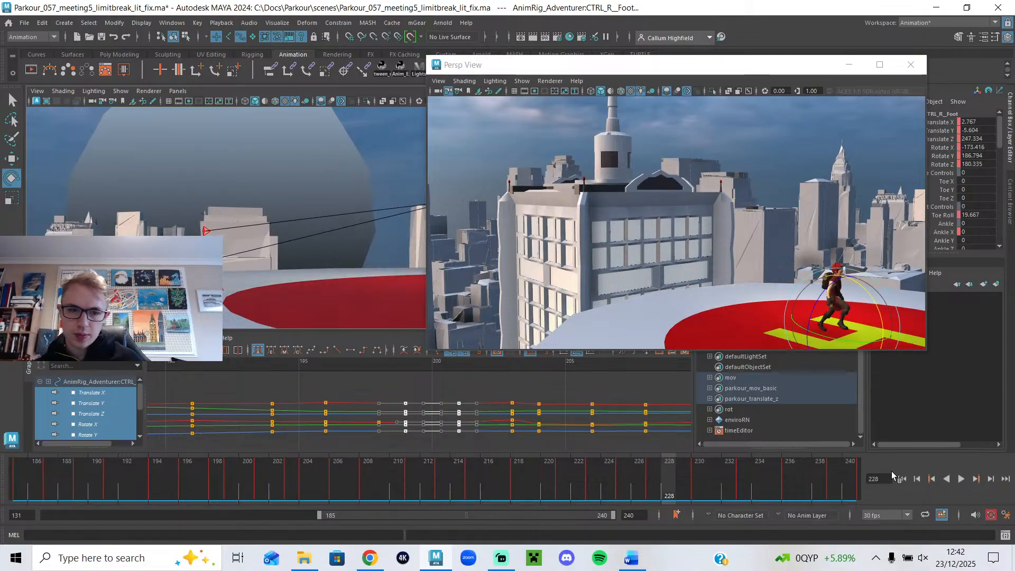
- Rotate the right foot control at frame 196 to a Rotate X of -211
left_click_drag(281, 358, 333, 412)
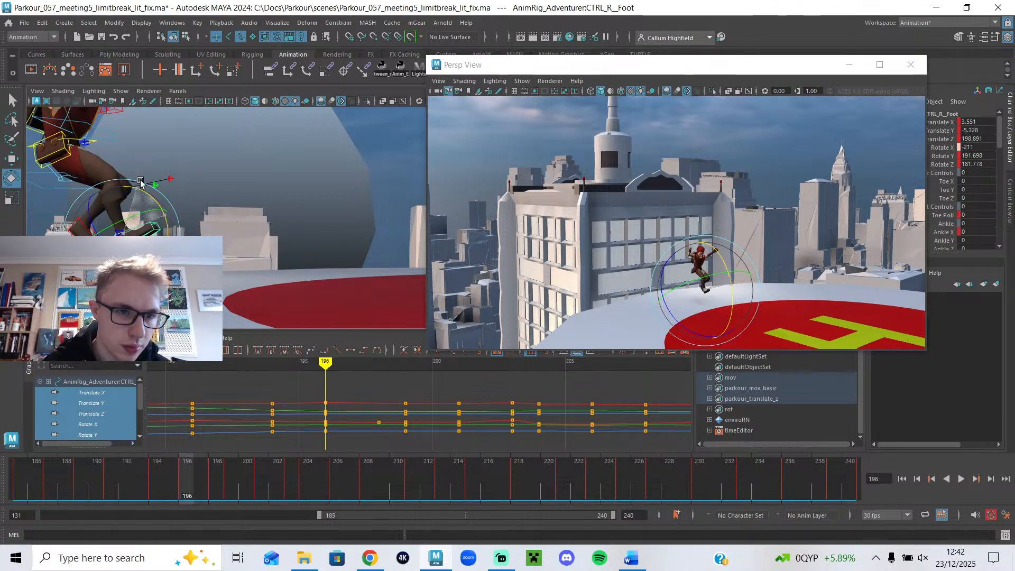
left_click(272, 365)
left_click_drag(280, 366, 314, 399)
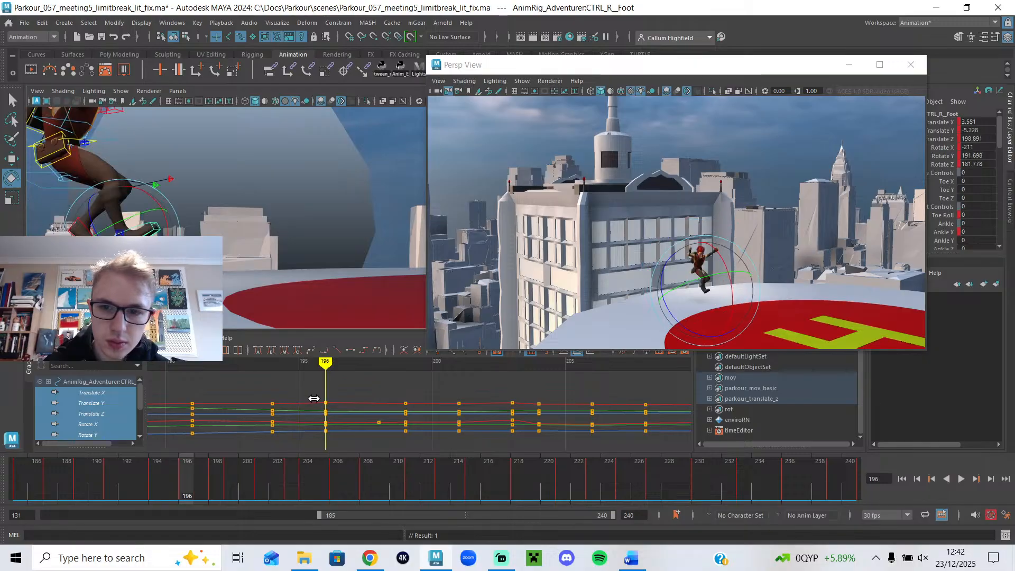
- Examine the character's descent between frames 191 and 196 from several angles
left_click_drag(281, 253, 153, 278, "alt")
left_click_drag(223, 279, 293, 289, "alt")
left_click(269, 369)
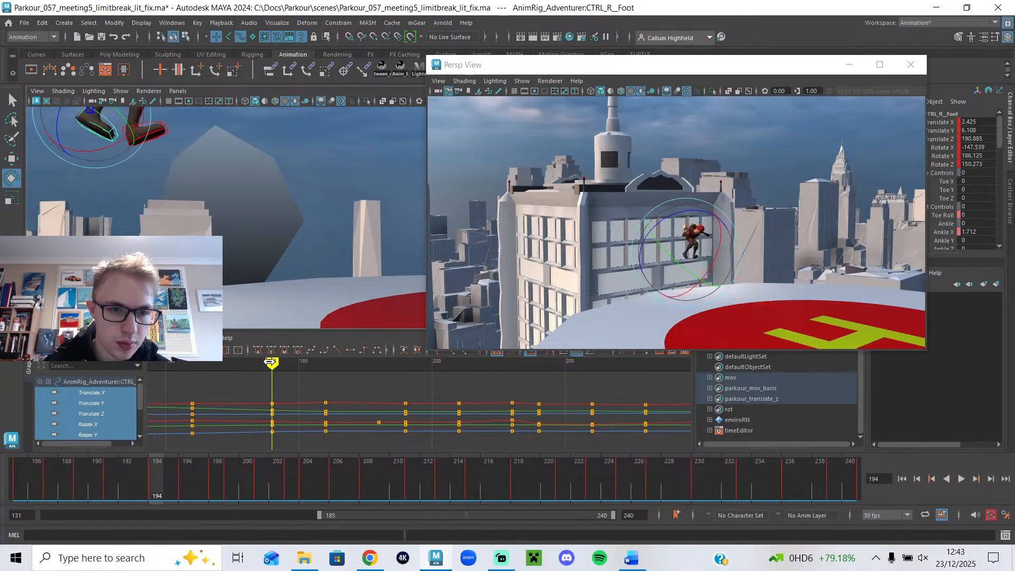
scroll(278, 311, "down", 3)
middle_click_drag(288, 286, 293, 341, "alt")
left_click_drag(233, 367, 192, 363)
scroll(237, 304, "down", 3)
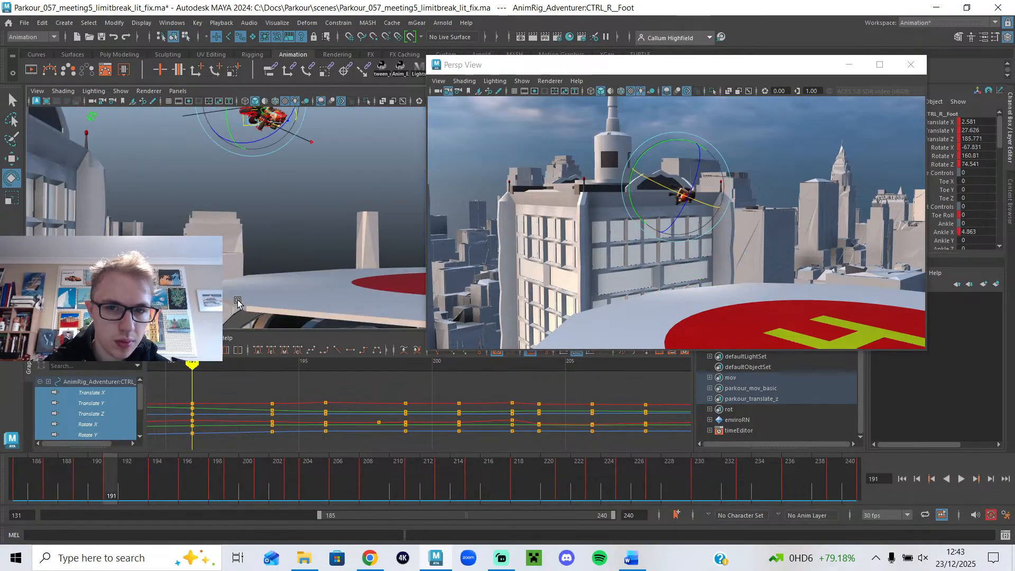
middle_click_drag(248, 246, 246, 294, "alt")
left_click_drag(206, 394, 275, 381)
left_click_drag(312, 300, 269, 323, "alt")
mouse_move(286, 363)
left_mouse_down()
mouse_move(318, 375)
mouse_move(284, 368)
left_mouse_up()
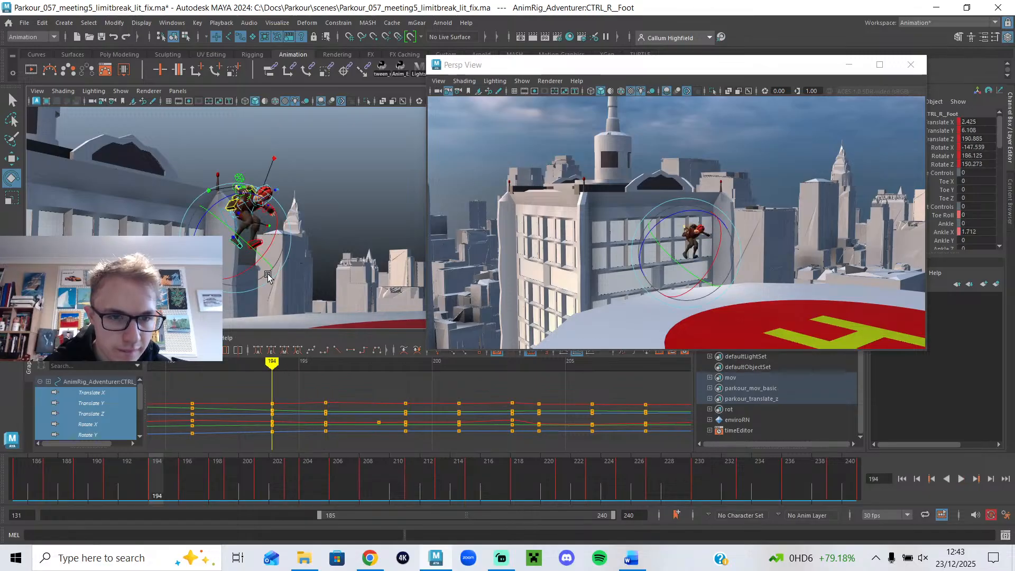
- Inspect the right foot and the airborne body pose up close at frame 191
scroll(268, 274, "up", 3)
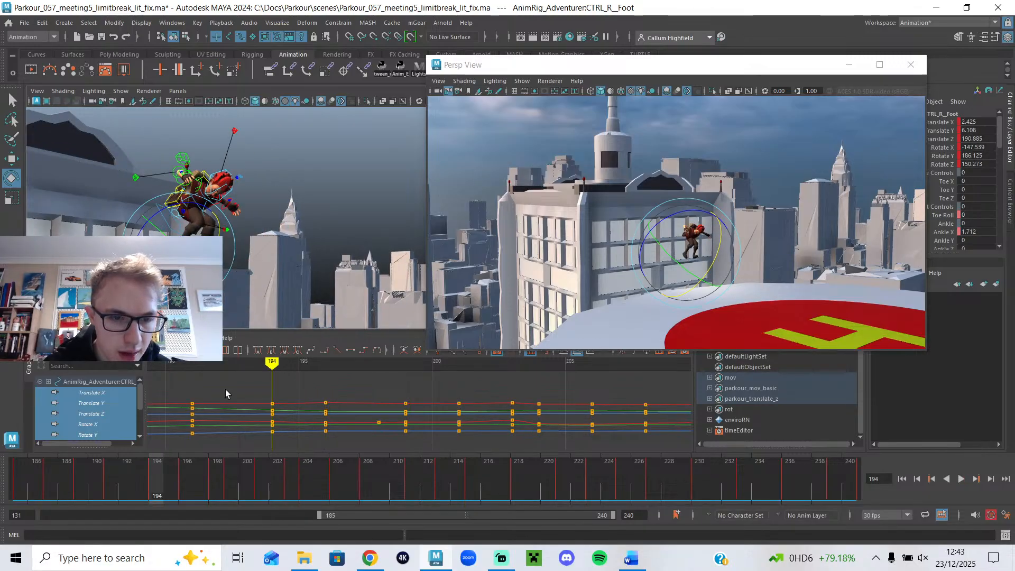
left_click(195, 365)
key("f")
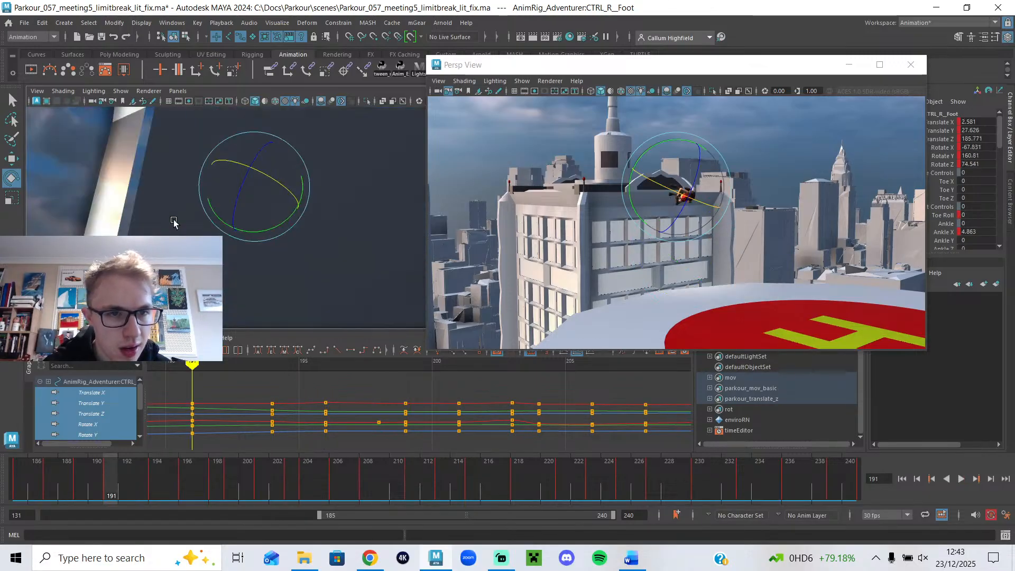
scroll(279, 283, "up", 6)
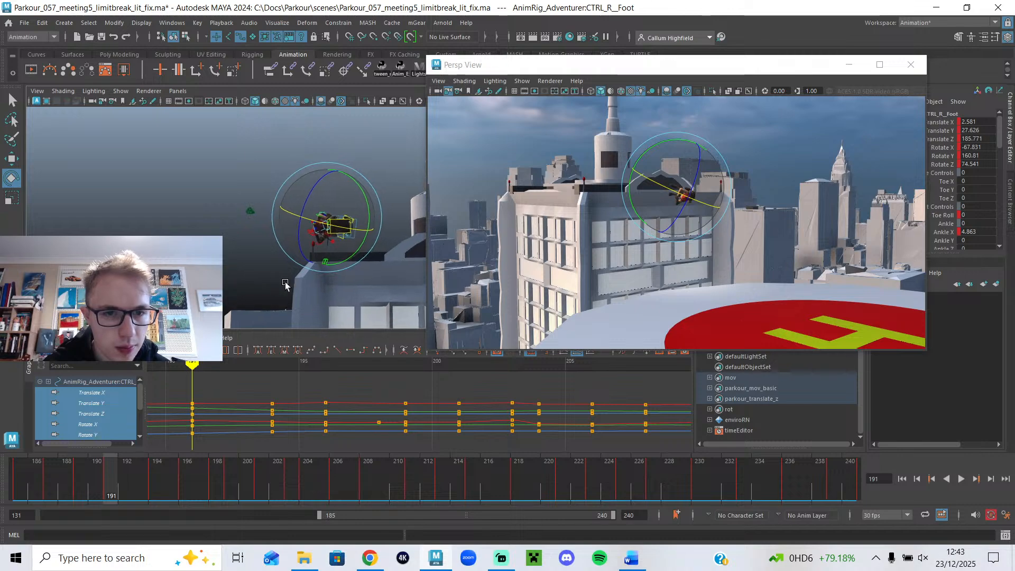
scroll(353, 291, "down", 4)
left_click_drag(367, 298, 265, 332, "alt")
key("alt+v")
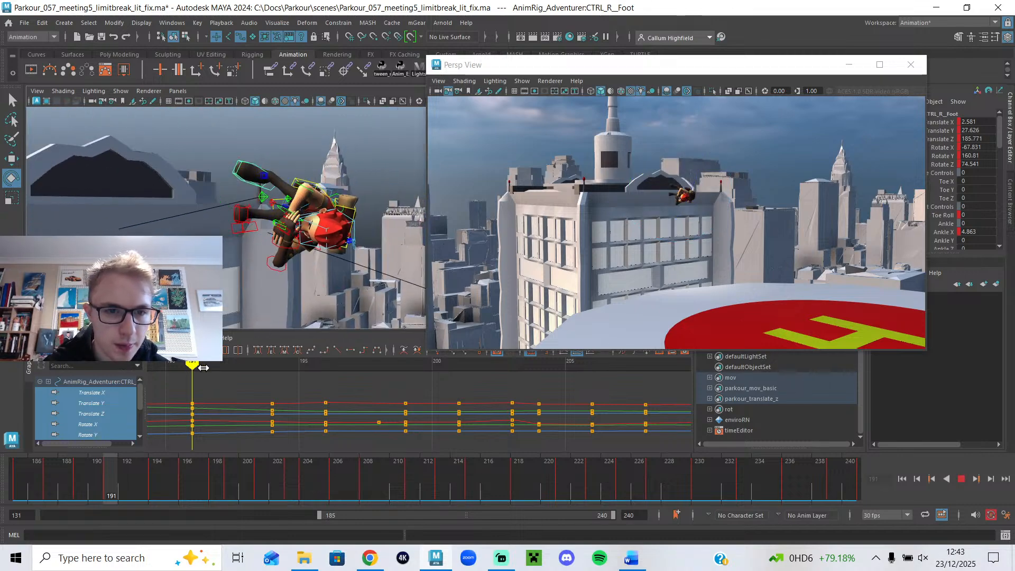
- Move the right foot control forward at frame 194 to a Translate Z of about 193.58
left_click_drag(251, 374, 272, 374)
left_click_drag(351, 307, 307, 278, "alt")
key("w")
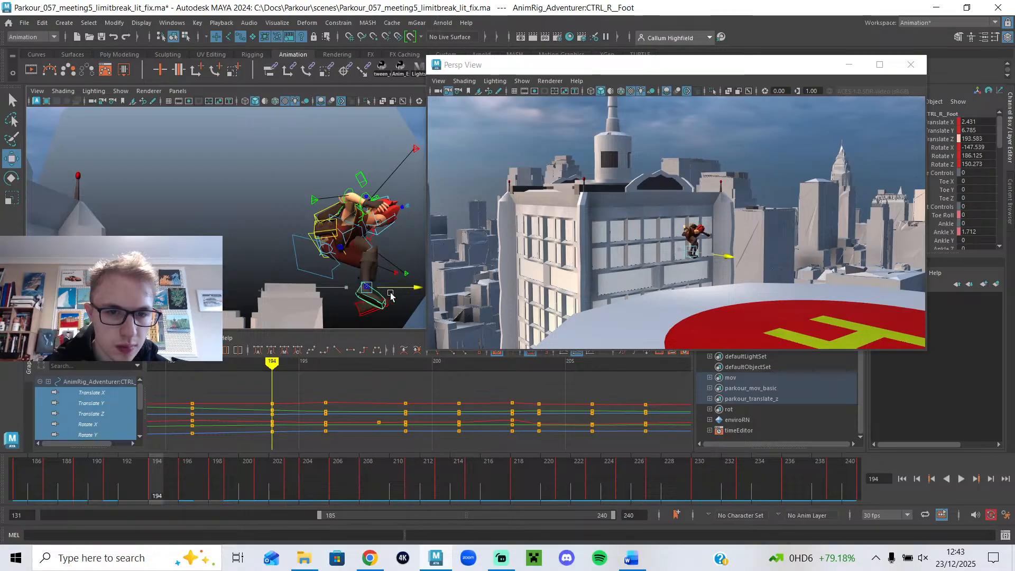
key("e")
left_click_drag(391, 296, 329, 306, "alt")
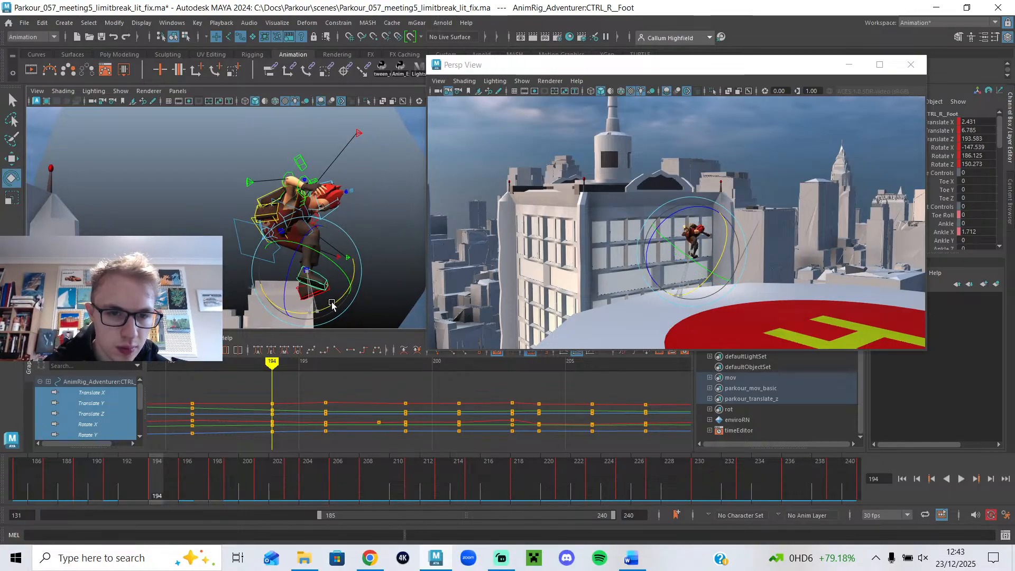
- Scrub the frames just before 194 and check the leg poses around frames 192 and 193
mouse_move(272, 363)
left_mouse_down()
mouse_move(192, 367)
mouse_move(243, 372)
mouse_move(220, 372)
left_mouse_up()
left_click_drag(256, 308, 230, 286, "alt")
right_click_drag(230, 286, 280, 263, "alt")
left_click_drag(281, 262, 261, 272, "alt")
mouse_move(219, 364)
left_mouse_down()
mouse_move(192, 365)
mouse_move(246, 377)
left_mouse_up()
mouse_move(288, 238)
left_mouse_down("alt")
mouse_move(251, 268)
mouse_move(240, 246)
left_mouse_up("alt")
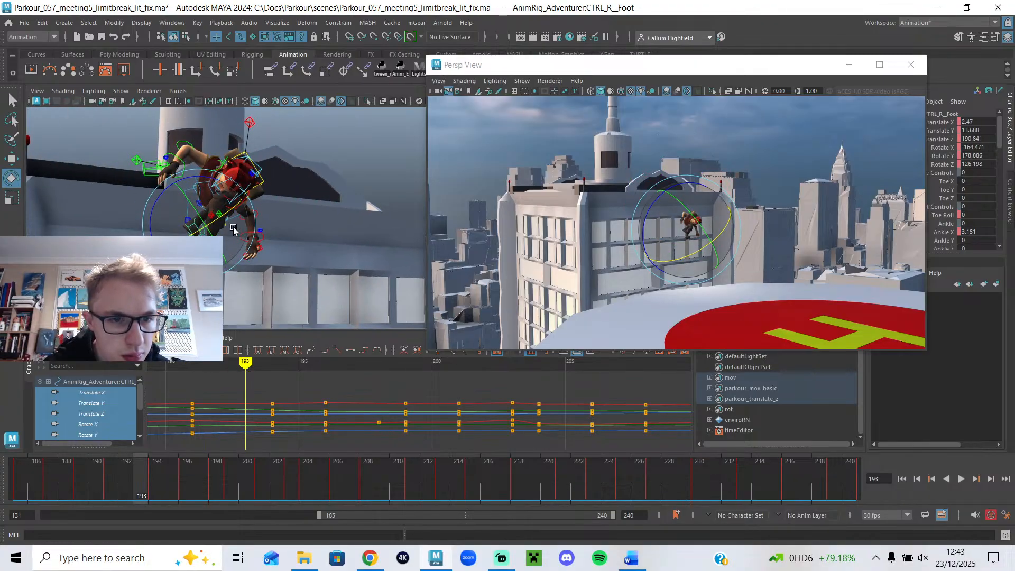
- Check the left knee pole's curves, then select the right knee pole and reposition it at frame 194
key("q")
left_click(212, 216)
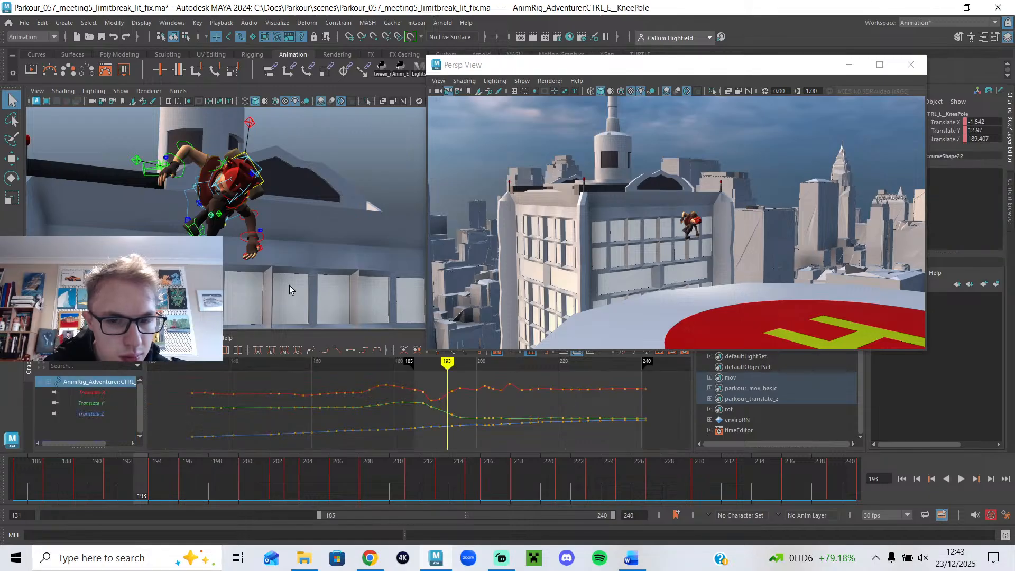
scroll(438, 405, "up", 4)
middle_click_drag(496, 390, 436, 407, "alt")
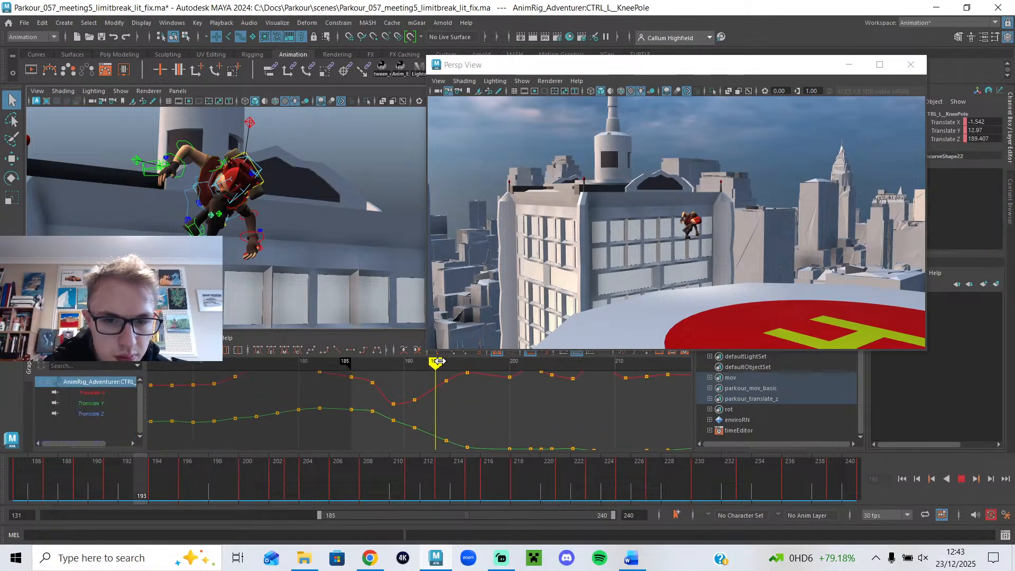
left_click_drag(438, 361, 446, 361)
left_click_drag(310, 291, 254, 284, "alt")
key("w")
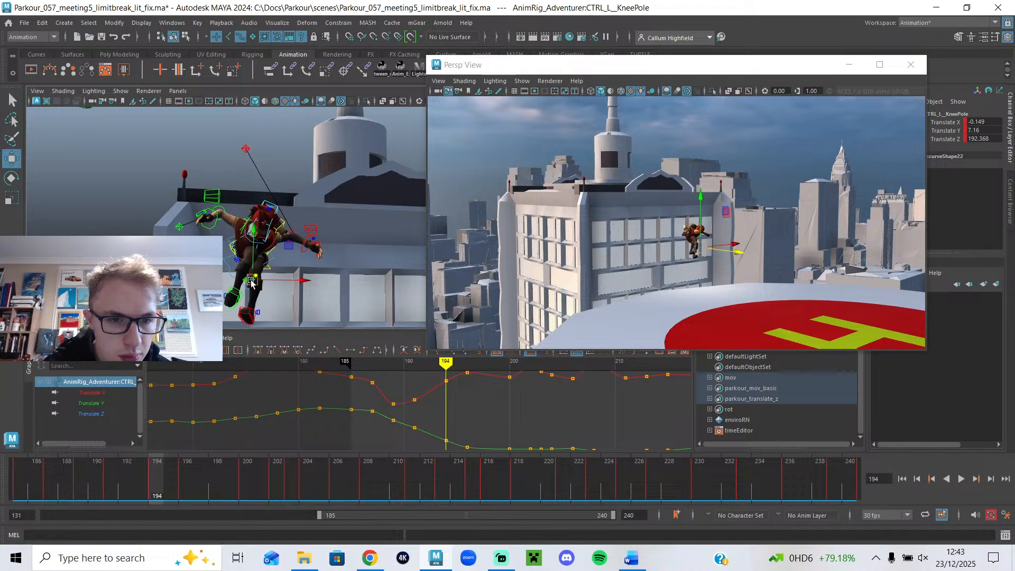
left_click(246, 285)
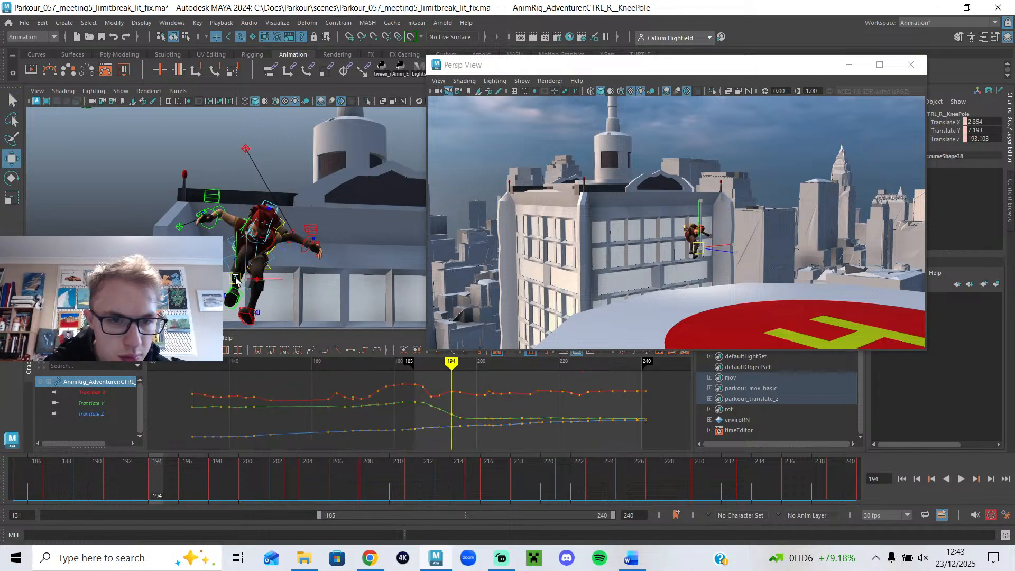
- Frame the right knee pole at frame 192 and shrink the Persp View window to uncover the main viewport
left_click_drag(451, 361, 444, 363)
left_click_drag(231, 211, 267, 235, "alt")
key("f")
scroll(239, 227, "down", 5)
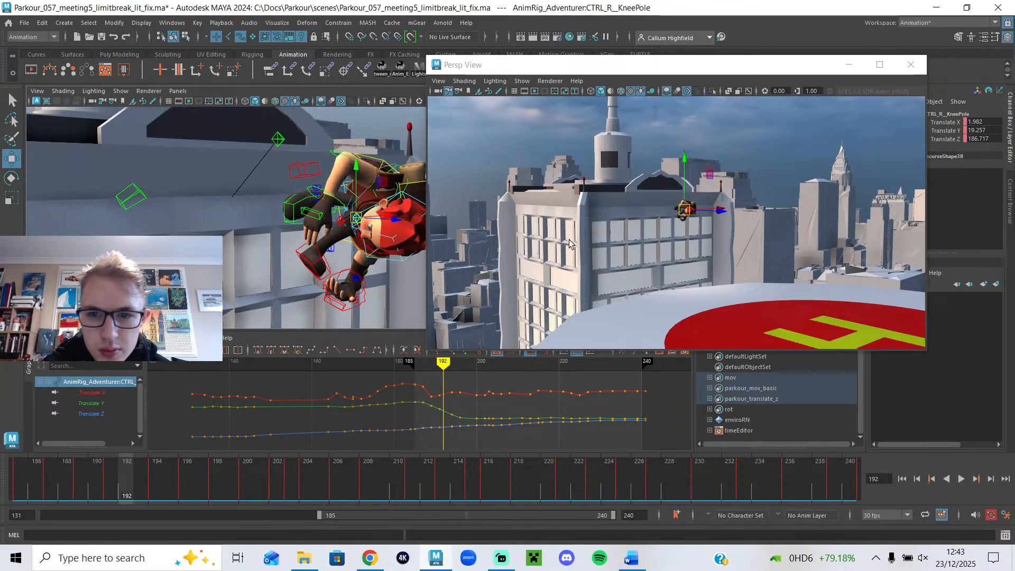
key("q")
left_click_drag(425, 349, 190, 420)
left_click_drag(239, 392, 517, 317)
mouse_move(372, 281)
left_mouse_down("alt")
mouse_move(430, 262)
mouse_move(331, 256)
mouse_move(365, 264)
mouse_move(429, 307)
mouse_move(370, 288)
left_mouse_up("alt")
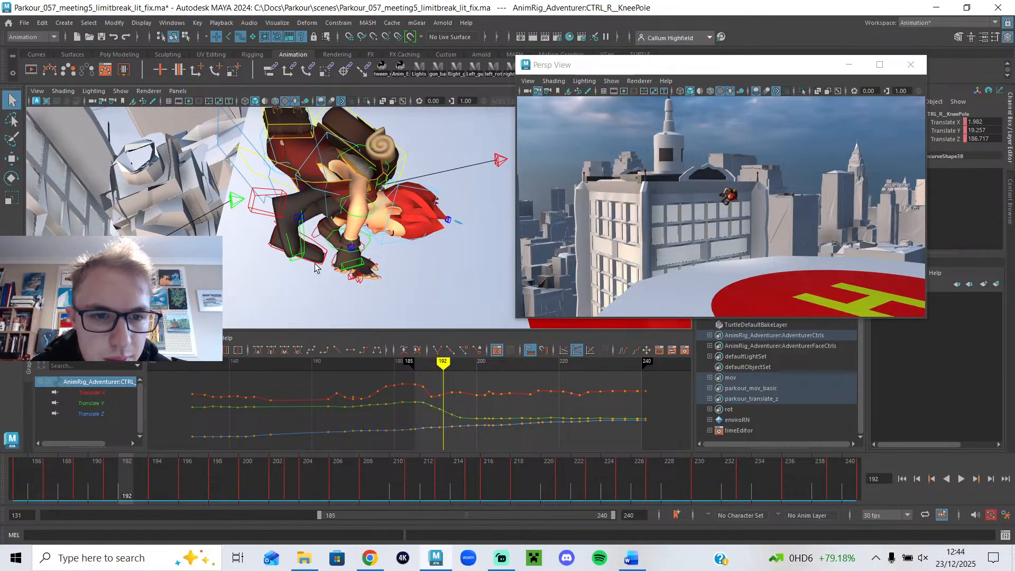
- Examine the right foot control and the left foot control in the airborne pose at frame 191
left_click(304, 249)
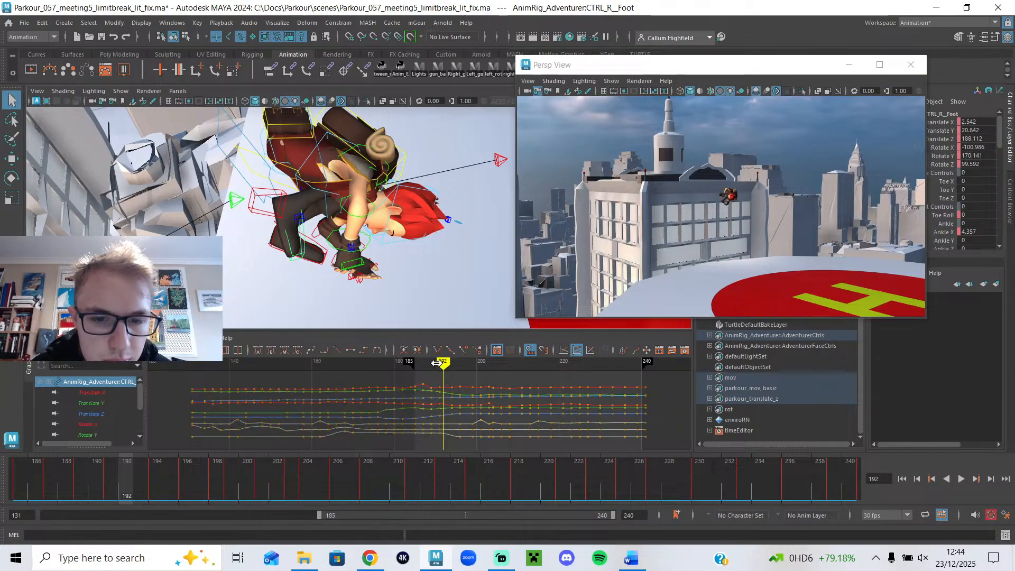
left_click_drag(439, 366, 439, 363)
left_click_drag(346, 275, 203, 234, "alt")
key("e")
key("w")
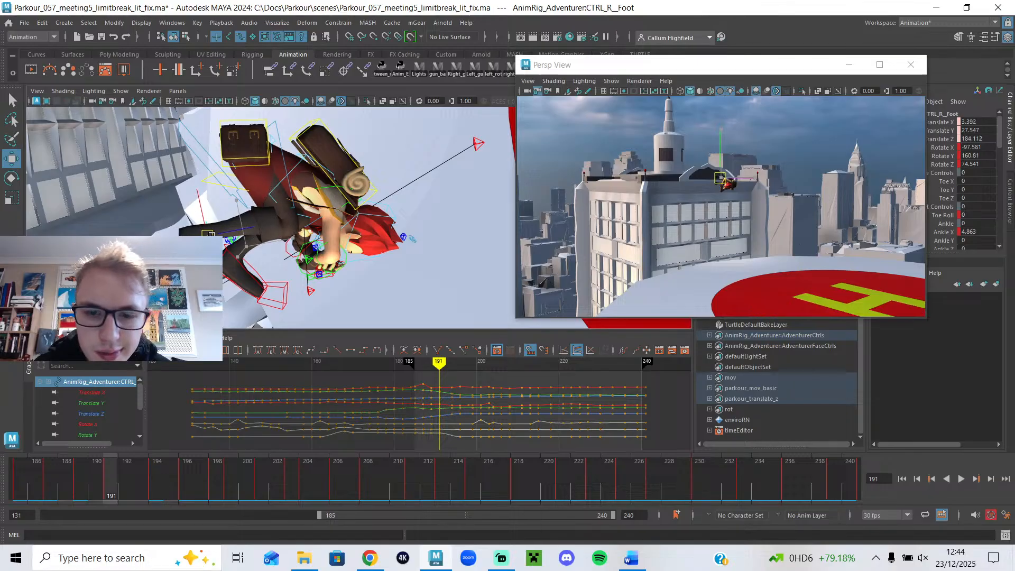
mouse_move(296, 245)
left_mouse_down("alt")
mouse_move(290, 224)
mouse_move(303, 176)
mouse_move(267, 182)
mouse_move(304, 248)
left_mouse_up("alt")
left_click(287, 146)
key("f")
scroll(291, 177, "down", 6)
left_click_drag(354, 208, 285, 173)
key("e")
- Play back the landing roll, extend the playback range to start at frame 175, and replay it
left_click_drag(150, 471, 33, 480)
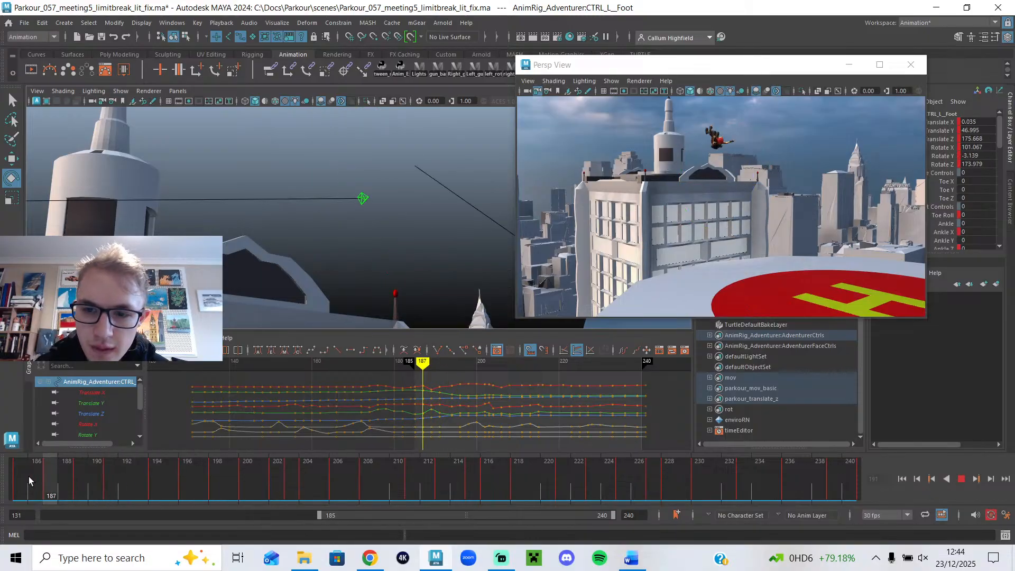
left_click(962, 478)
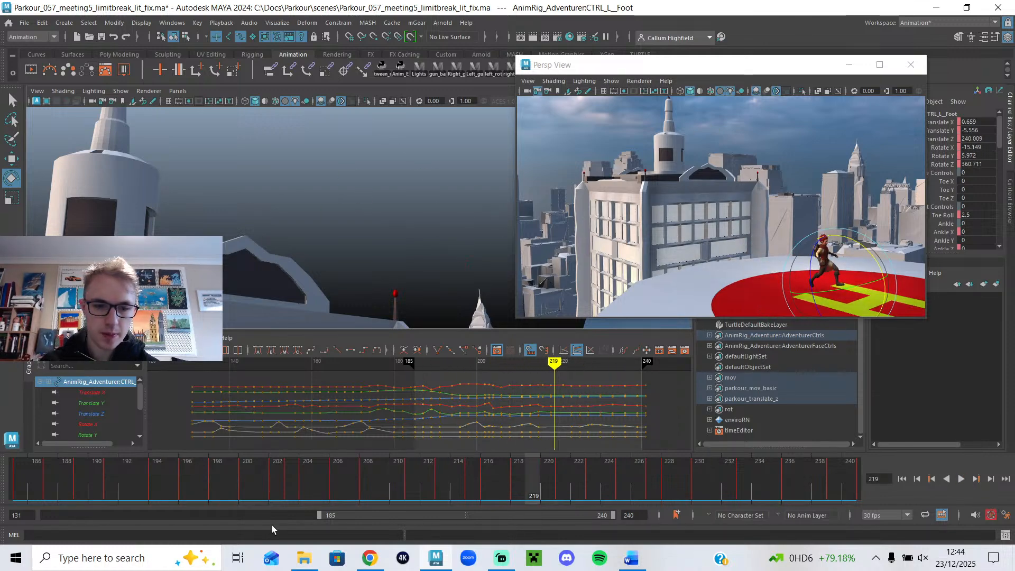
left_click_drag(318, 516, 268, 516)
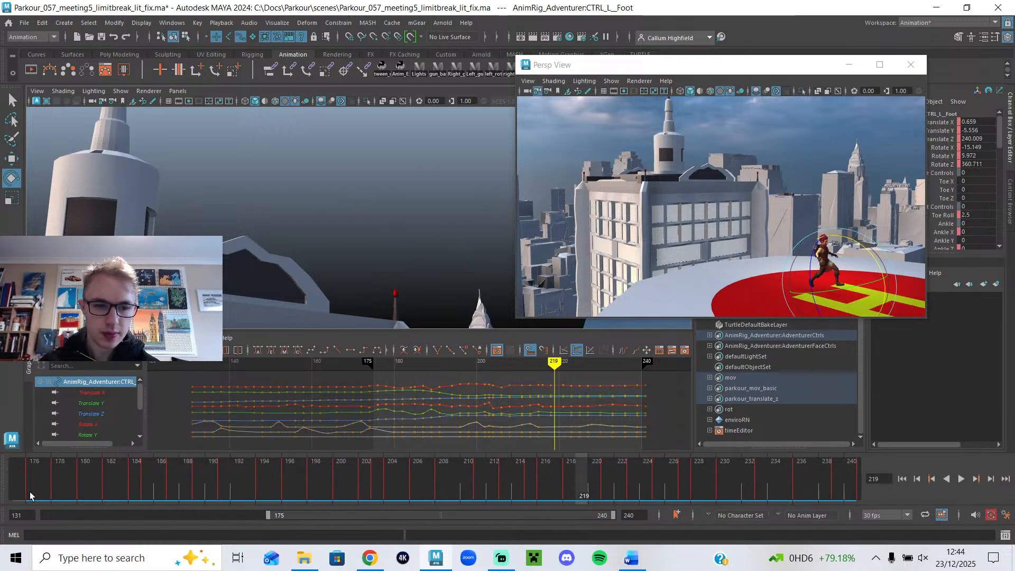
left_click_drag(33, 496, 11, 490)
left_click(962, 479)
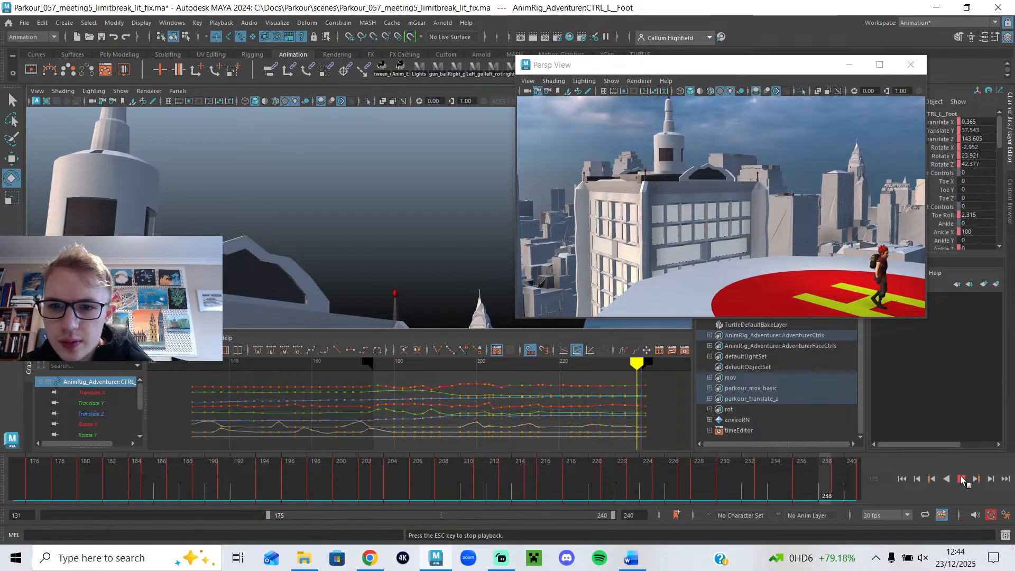
- Enlarge the Persp View window and review the landing roll with the playback range starting at frame 166
left_click_drag(517, 296, 207, 439)
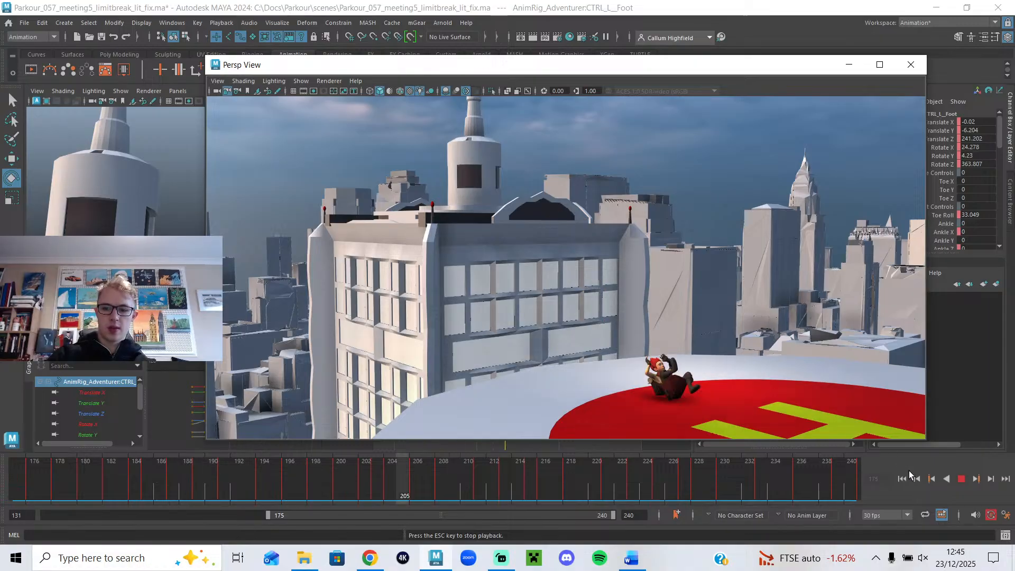
left_click_drag(267, 519, 220, 518)
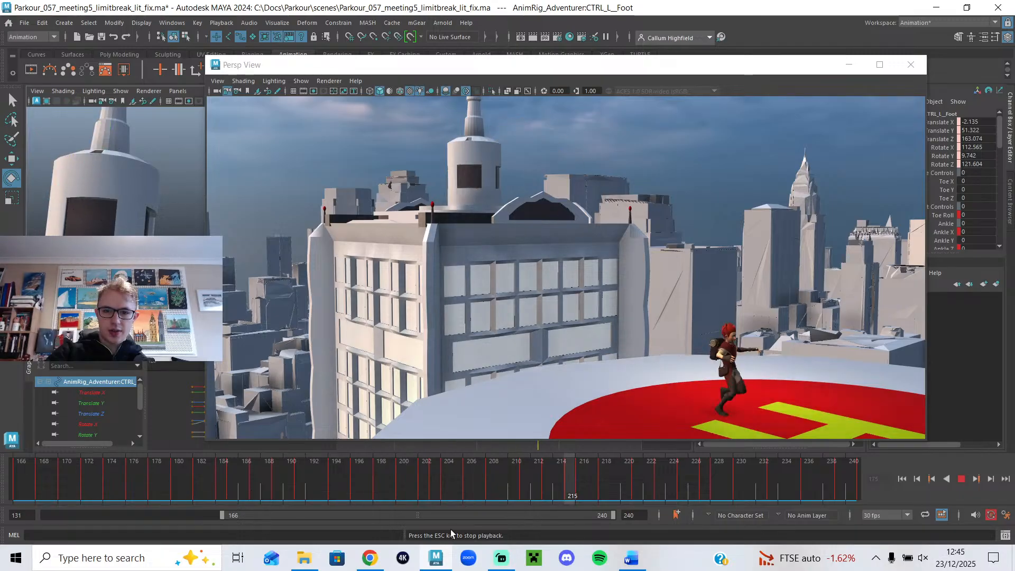
left_click(962, 479)
left_click(503, 495)
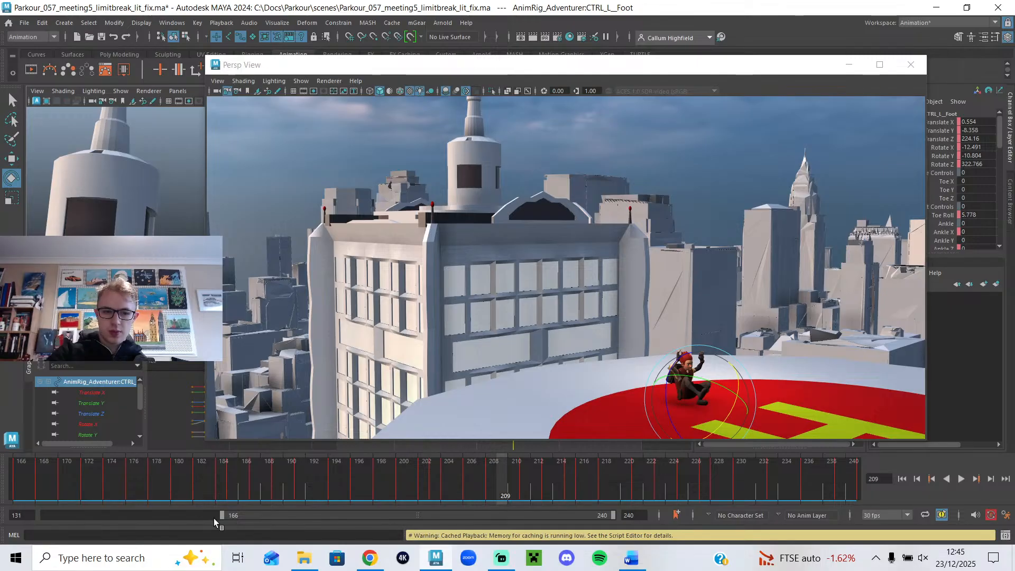
- Start the playback range at frame 190 and shrink the Persp View window to uncover the main viewport
left_click_drag(222, 515, 343, 512)
left_click_drag(270, 486, 119, 462)
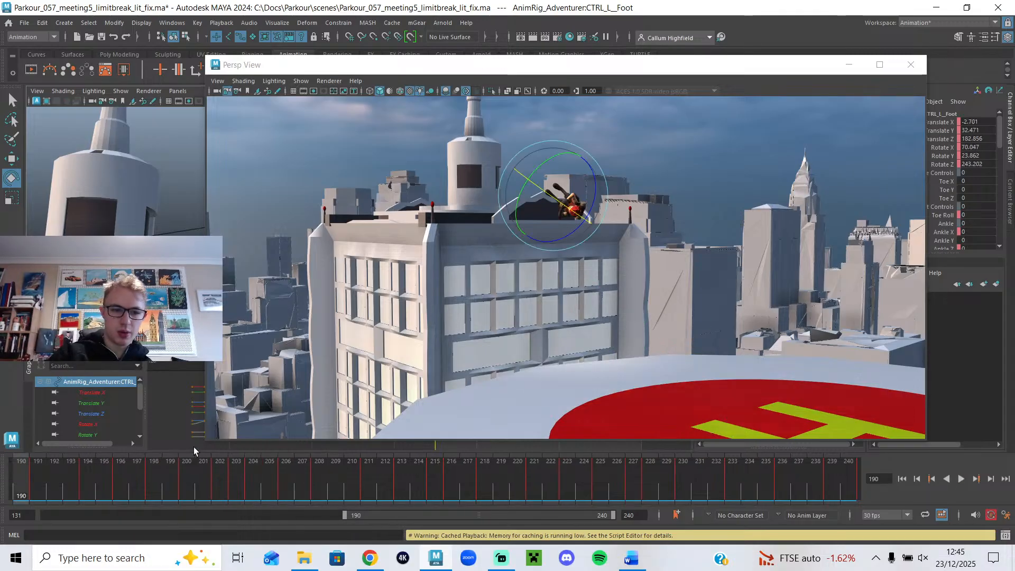
left_click_drag(204, 443, 670, 236)
scroll(387, 267, "down", 3)
left_click_drag(387, 268, 390, 221, "alt")
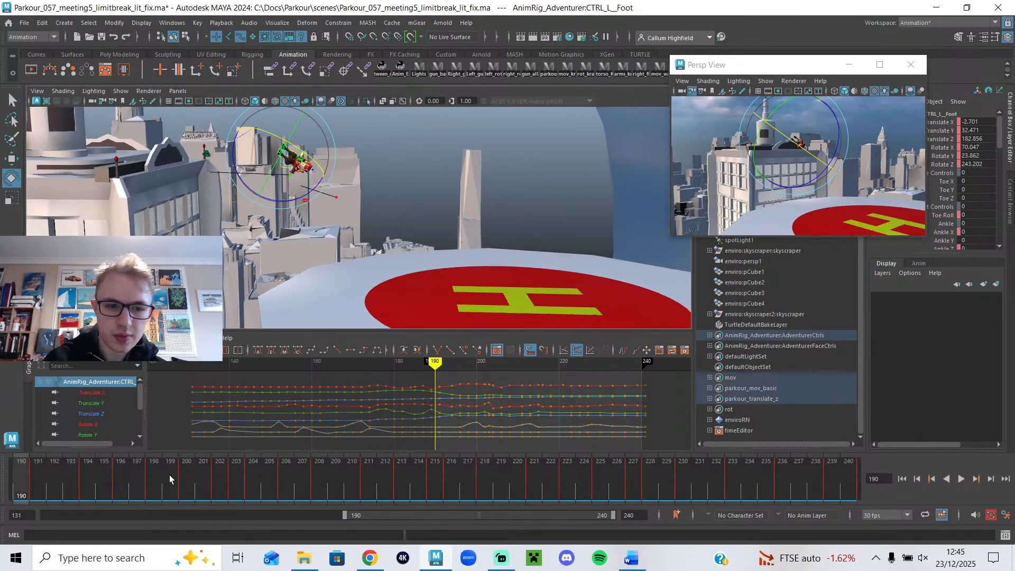
- Play the landing from frame 190 and scrub to the start of the roll at frame 201
left_click(961, 479)
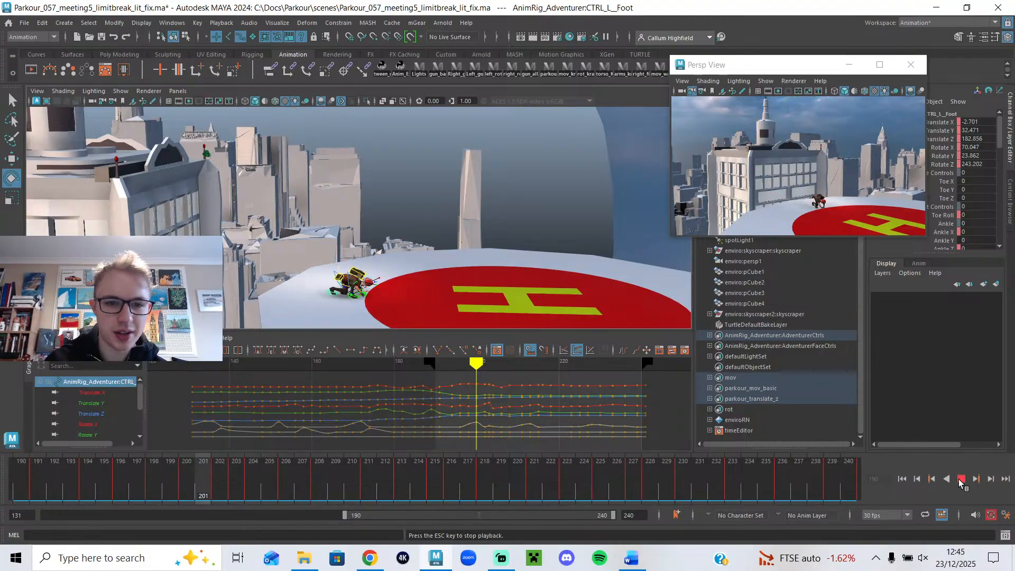
left_click_drag(371, 485, 22, 483)
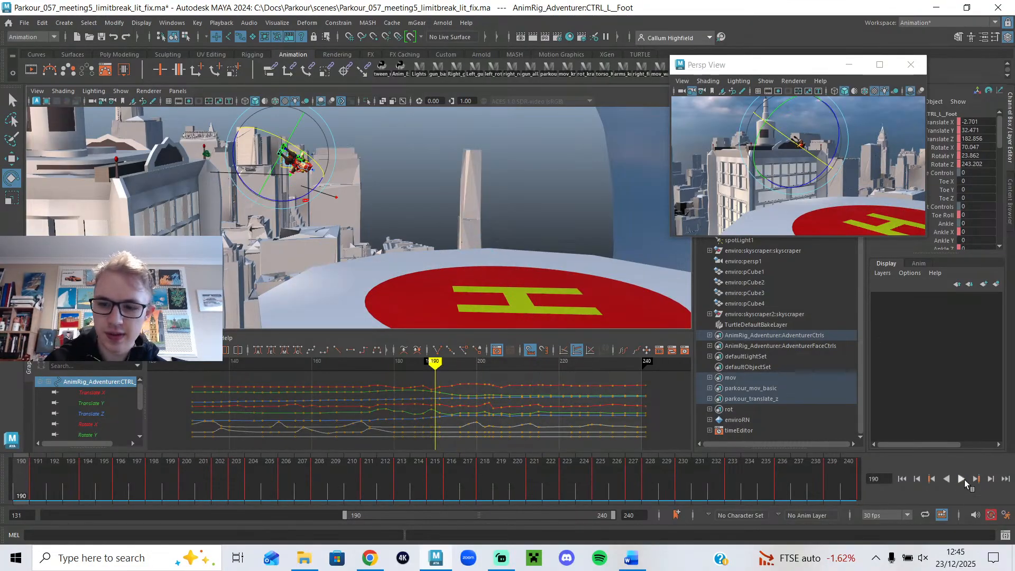
left_click(962, 480)
left_click_drag(386, 485, 203, 495)
- Select the body control at frame 201 and isolate its Translate Z curve in the Graph Editor
scroll(413, 279, "up", 3)
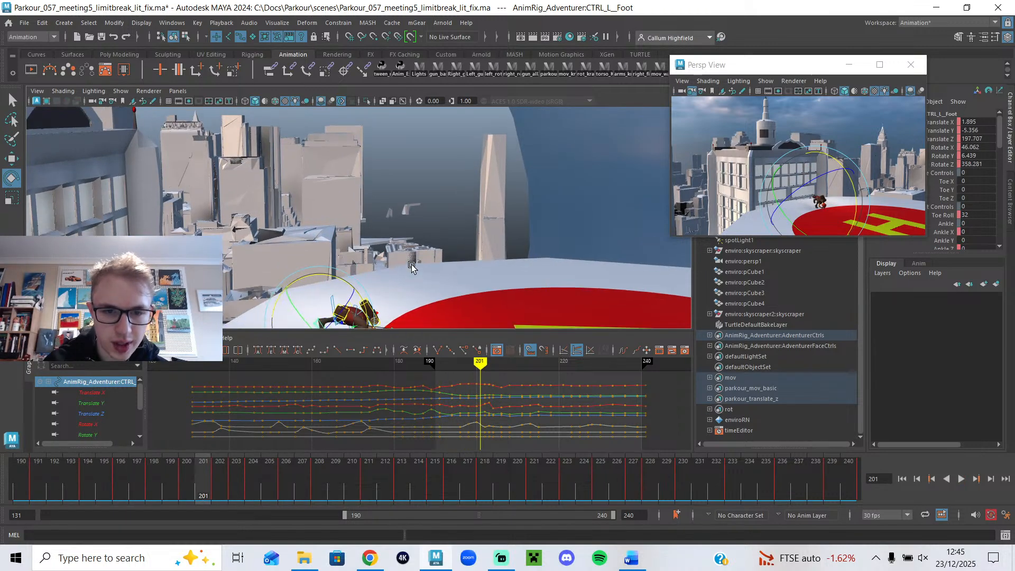
middle_click_drag(412, 279, 405, 164, "alt")
scroll(405, 164, "up", 4)
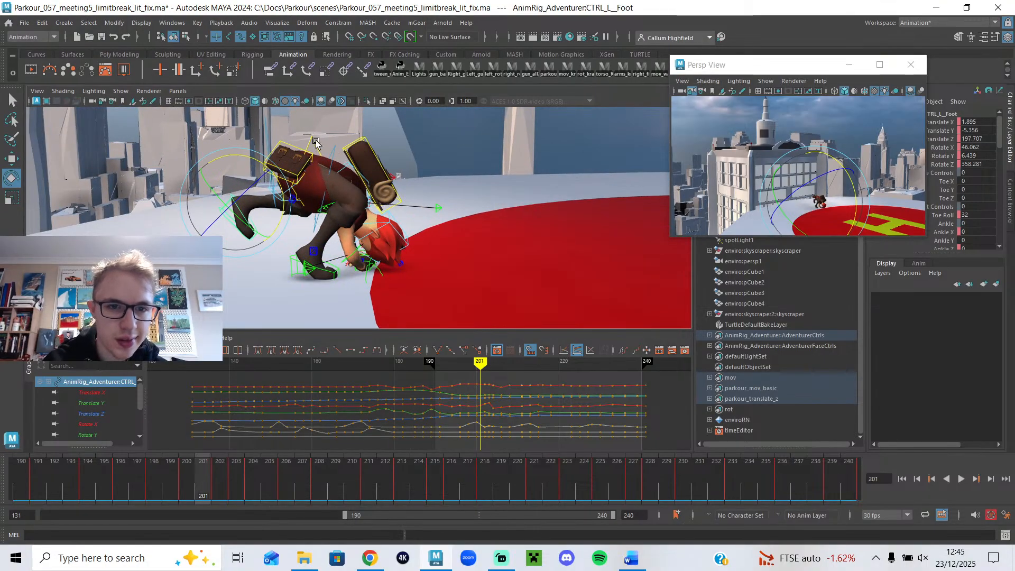
left_click(318, 152)
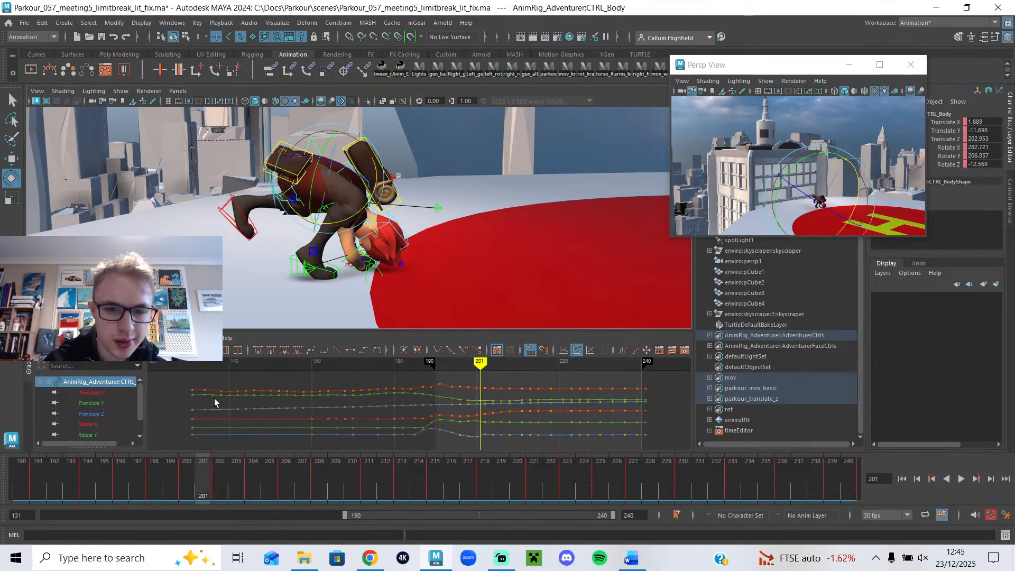
left_click(97, 413)
key("w")
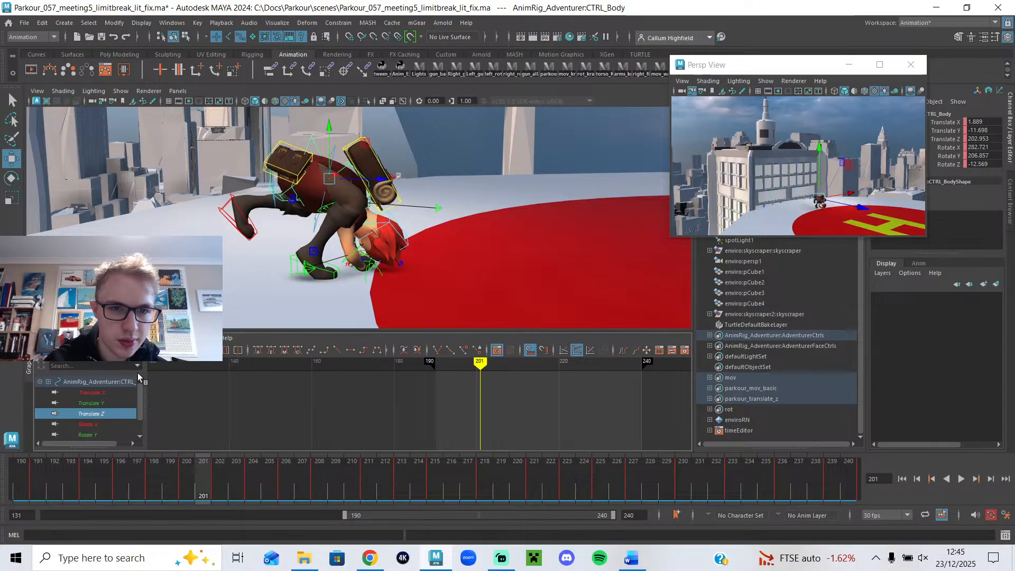
left_click(461, 221)
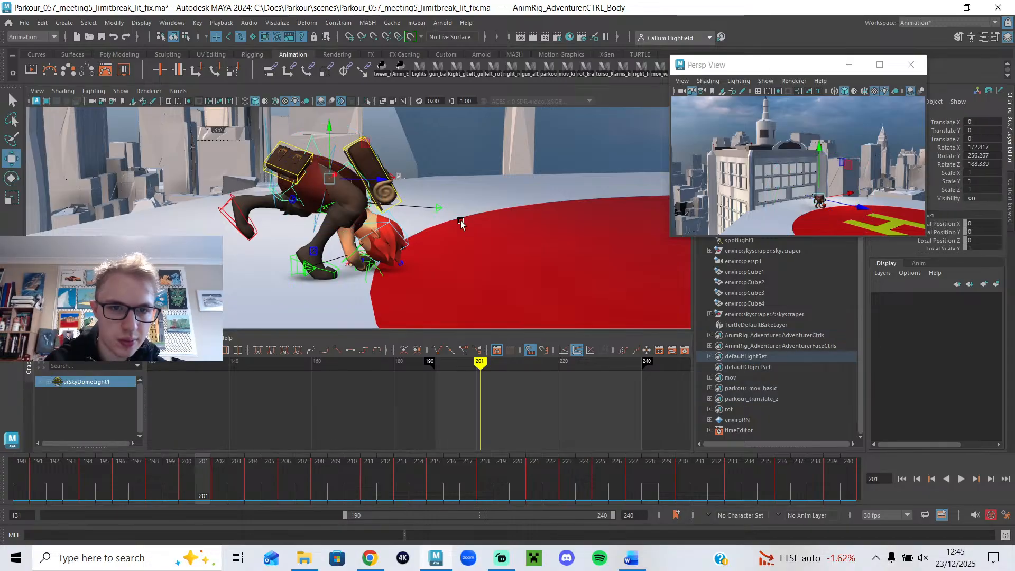
left_click(322, 144)
left_click(101, 405)
left_click(101, 414)
- Try moving the body control forward at frame 202 to a Translate Z of about 206.23
right_click_drag(465, 401, 560, 394, "alt")
middle_click_drag(560, 394, 280, 426, "alt")
right_click_drag(280, 426, 310, 426, "alt")
mouse_move(325, 363)
left_mouse_down()
mouse_move(202, 374)
mouse_move(385, 387)
left_mouse_up()
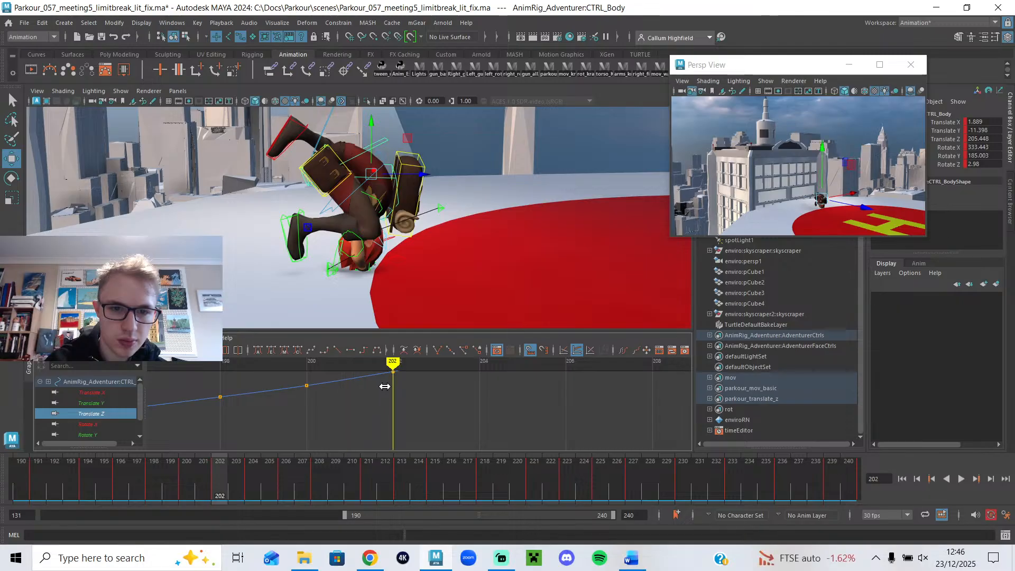
left_click_drag(408, 172, 423, 171)
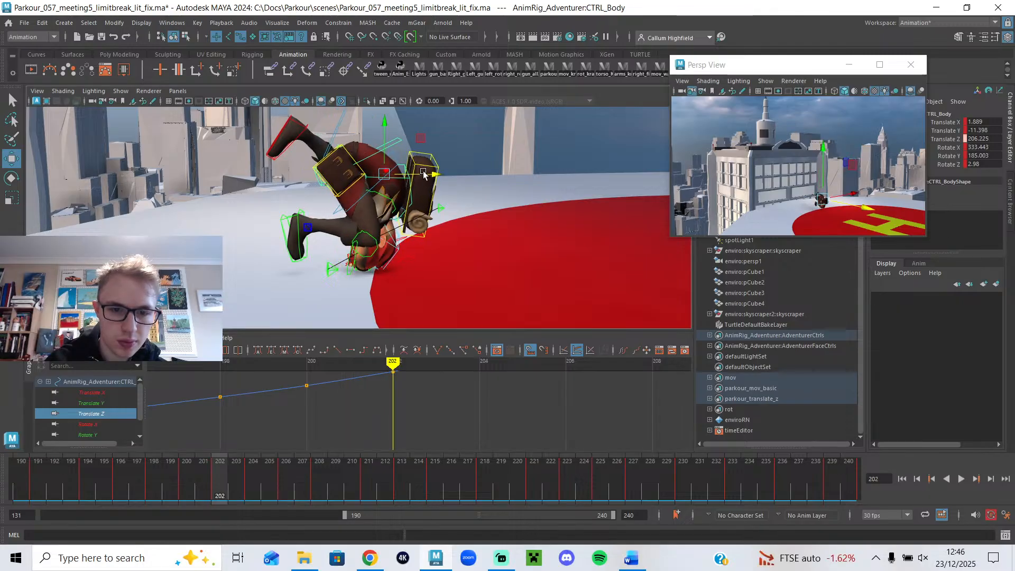
- Scrub back to frame 197 and play the roll to check the body's forward motion
mouse_move(314, 361)
left_mouse_down()
mouse_move(220, 373)
mouse_move(387, 383)
mouse_move(385, 371)
mouse_move(429, 378)
mouse_move(345, 389)
mouse_move(476, 400)
mouse_move(171, 409)
left_mouse_up()
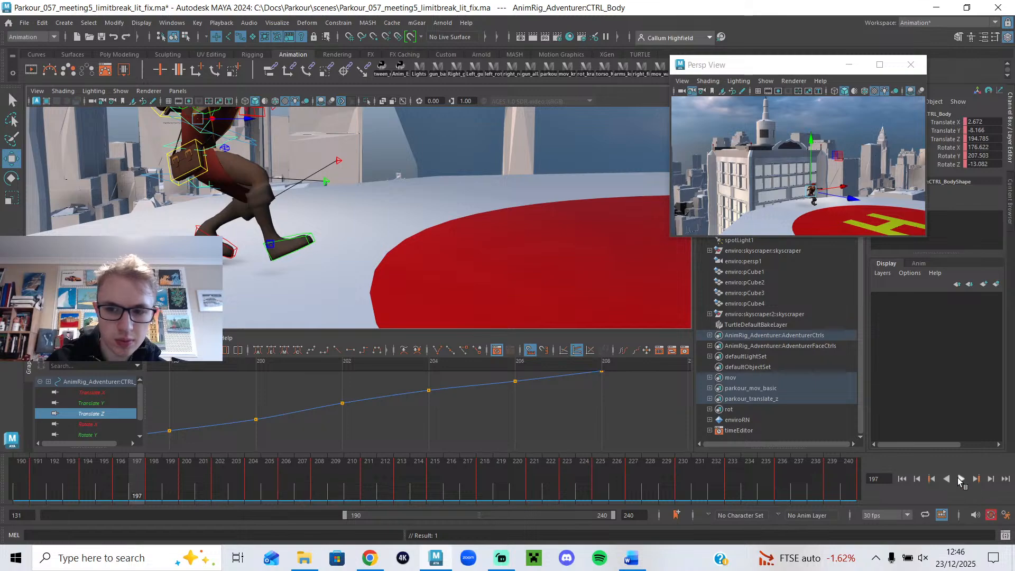
left_click(962, 479)
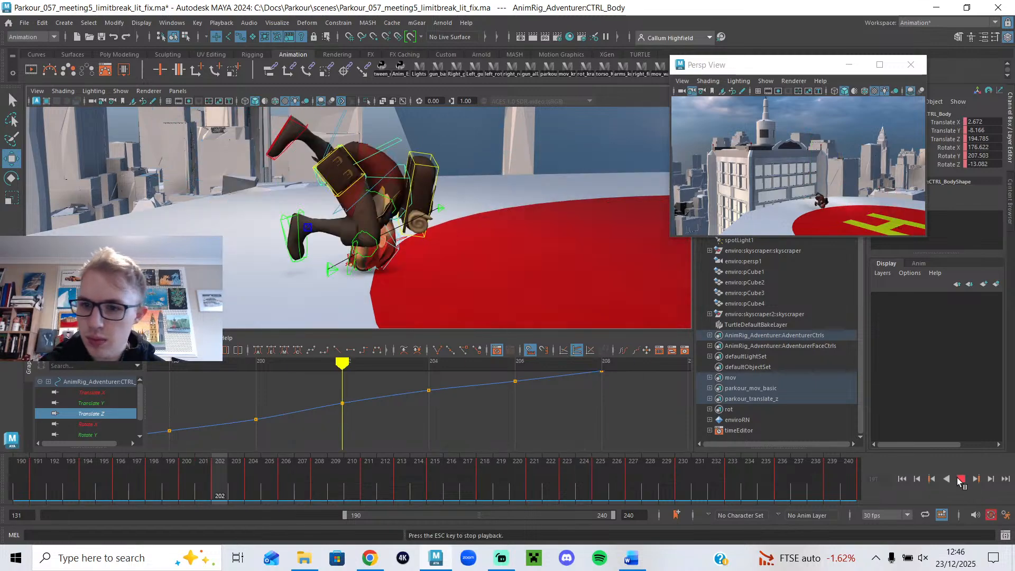
left_click(961, 479)
- Lower the body control's Translate Z key at frame 202 and scrub frames 200 to 202
left_click(332, 360)
left_click_drag(343, 404, 342, 405)
left_click(255, 362)
mouse_move(276, 371)
left_mouse_down()
mouse_move(402, 385)
mouse_move(330, 393)
mouse_move(343, 393)
left_mouse_up()
- Select the head control and delete its key at frame 203
left_click(384, 249)
key("e")
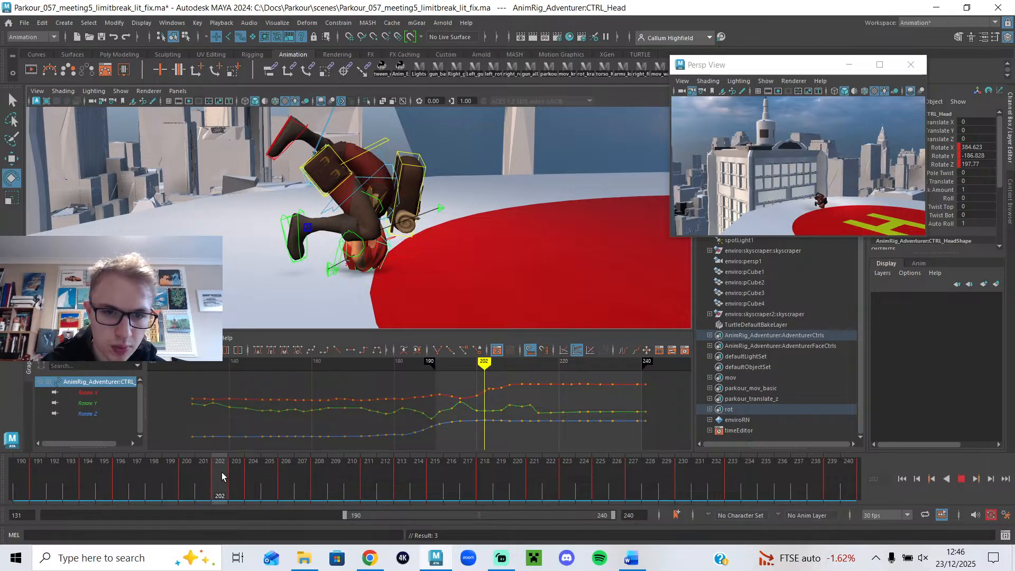
left_click_drag(220, 472, 232, 473)
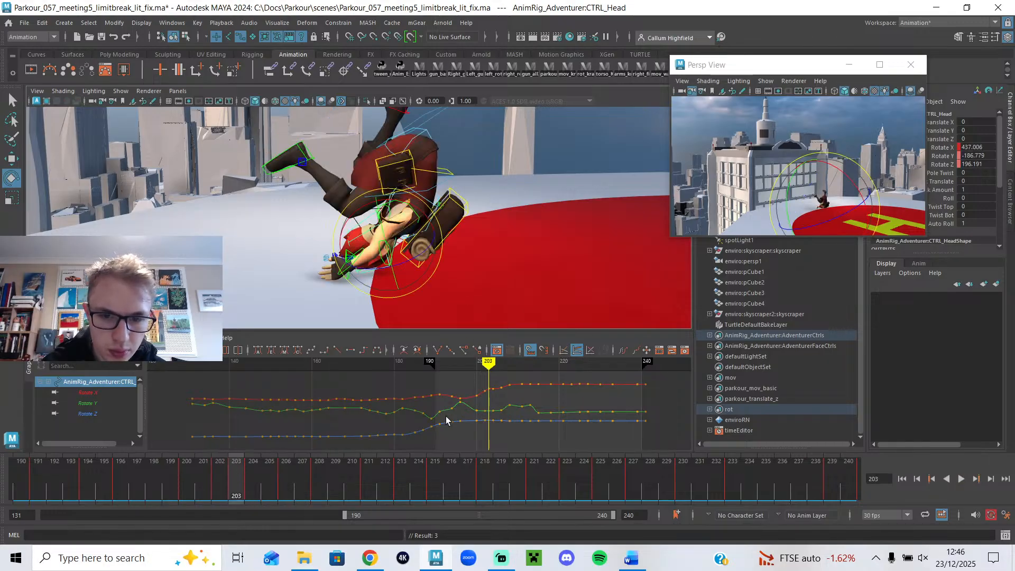
right_click(242, 472)
left_click(281, 308)
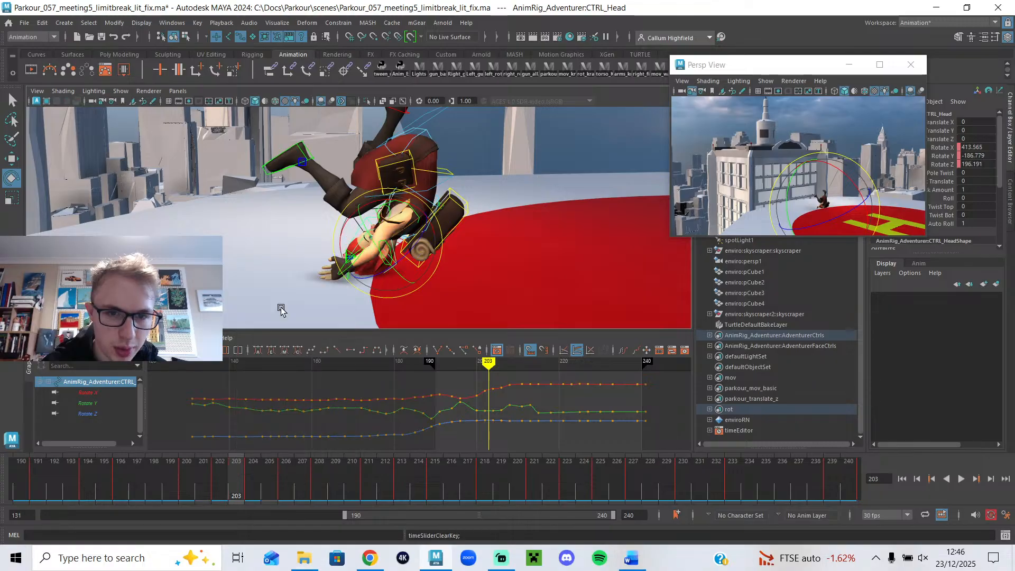
- Select the neck pivot control at frame 204 and rotate it to adjust the neck bend in the roll
left_click(214, 487)
left_click_drag(228, 484, 254, 487)
left_click_drag(437, 208, 372, 260)
key("f")
scroll(433, 222, "down", 3)
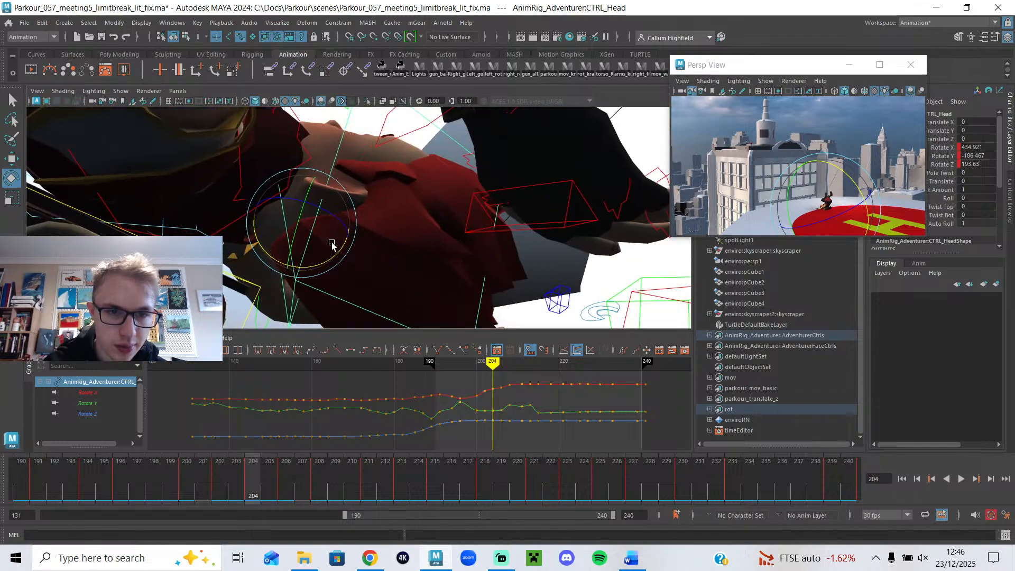
left_click_drag(289, 225, 281, 170, "alt")
middle_click_drag(280, 170, 321, 275, "alt")
left_click(314, 175)
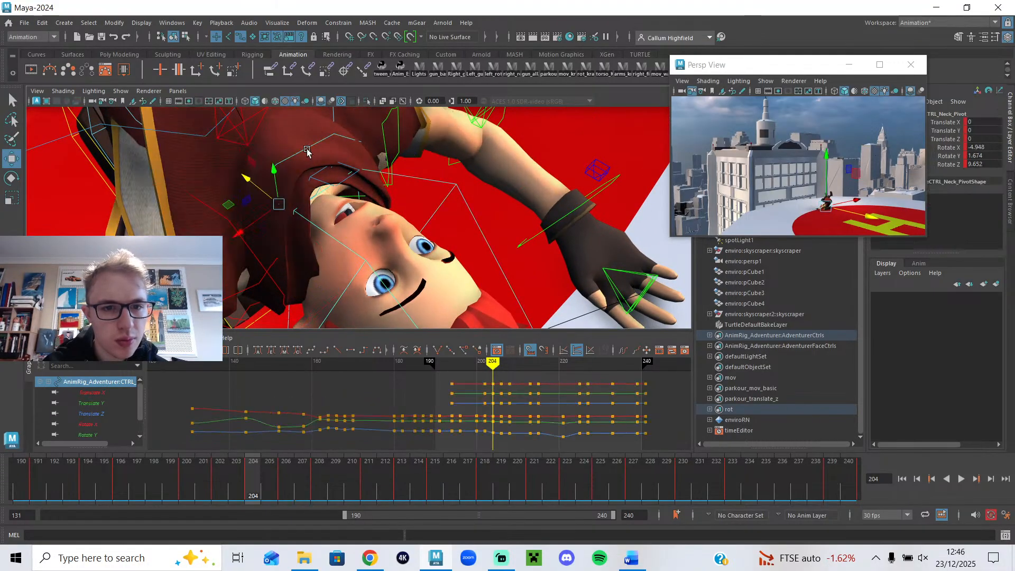
left_click_drag(384, 289, 390, 263, "alt")
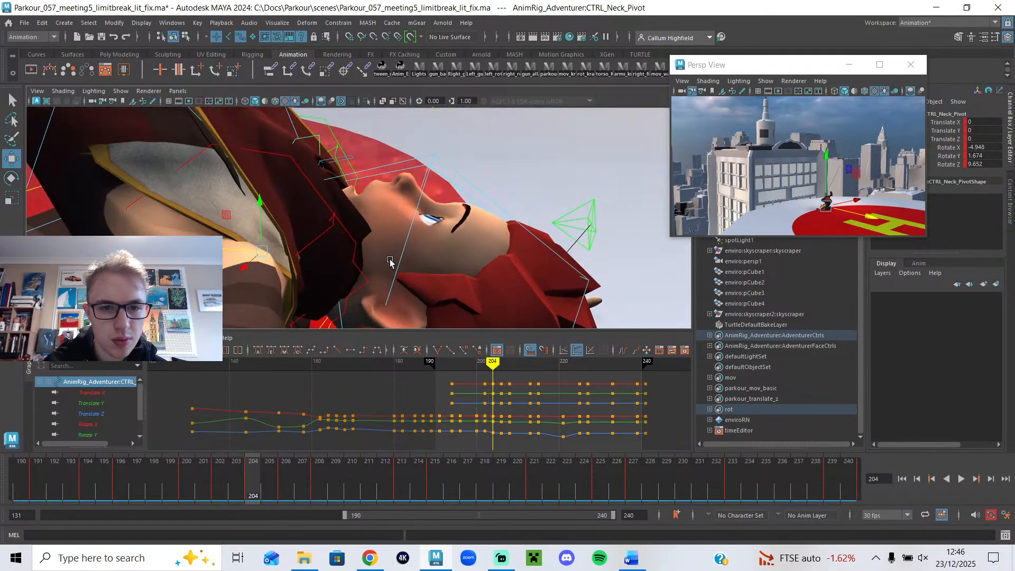
key("e")
mouse_move(303, 236)
left_mouse_down()
mouse_move(303, 207)
mouse_move(402, 238)
mouse_move(381, 185)
mouse_move(371, 202)
mouse_move(351, 181)
mouse_move(317, 222)
left_mouse_up()
- Scrub the roll from frame 201 and rotate the neck pivot control at frame 206
mouse_move(206, 483)
left_mouse_down()
mouse_move(189, 482)
mouse_move(245, 483)
mouse_move(222, 484)
left_mouse_up()
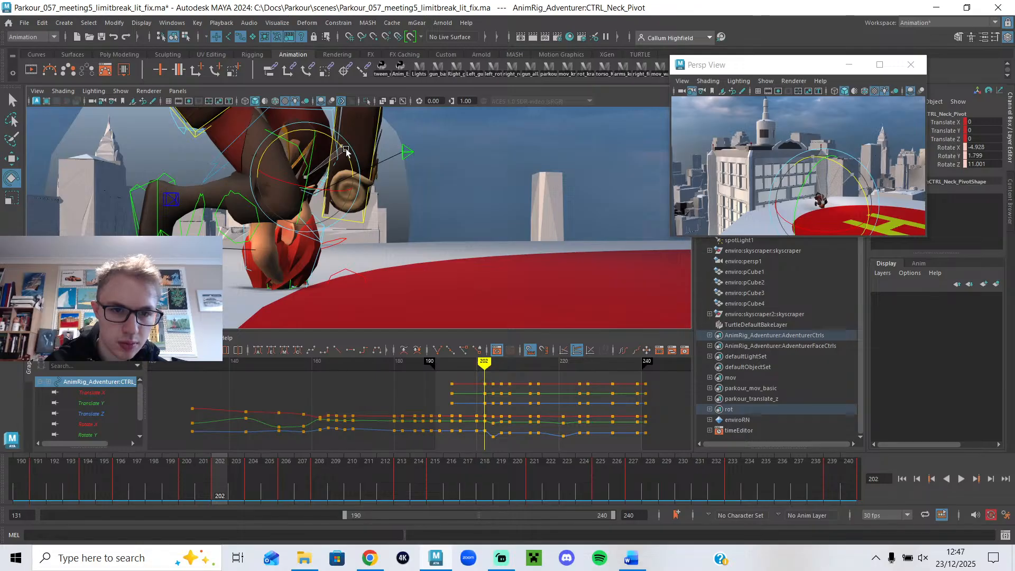
left_click_drag(199, 483, 285, 504)
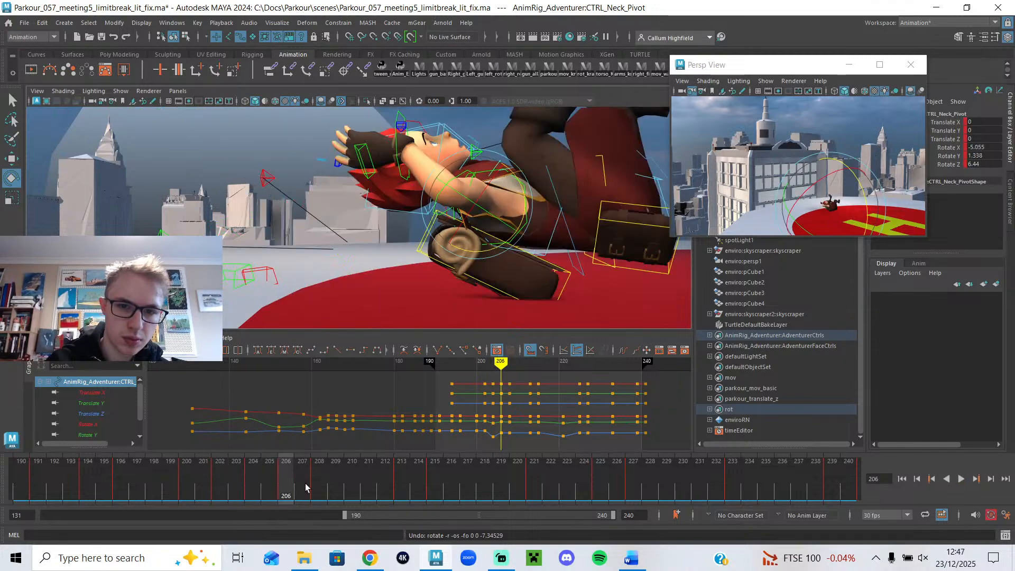
left_click_drag(514, 174, 520, 179)
scroll(515, 426, "up", 5)
middle_click_drag(515, 426, 349, 374, "alt")
- Scrub frames 204 to 206 with the whole character in view and check the neck and body poses
left_click(249, 485)
left_click_drag(249, 485, 270, 487)
scroll(398, 206, "down", 4)
middle_click_drag(465, 219, 384, 267, "alt")
middle_click_drag(458, 254, 351, 245, "alt")
scroll(333, 253, "down", 3)
scroll(330, 255, "up", 1)
mouse_move(281, 501)
left_mouse_down()
mouse_move(254, 484)
mouse_move(302, 487)
mouse_move(262, 494)
left_mouse_up()
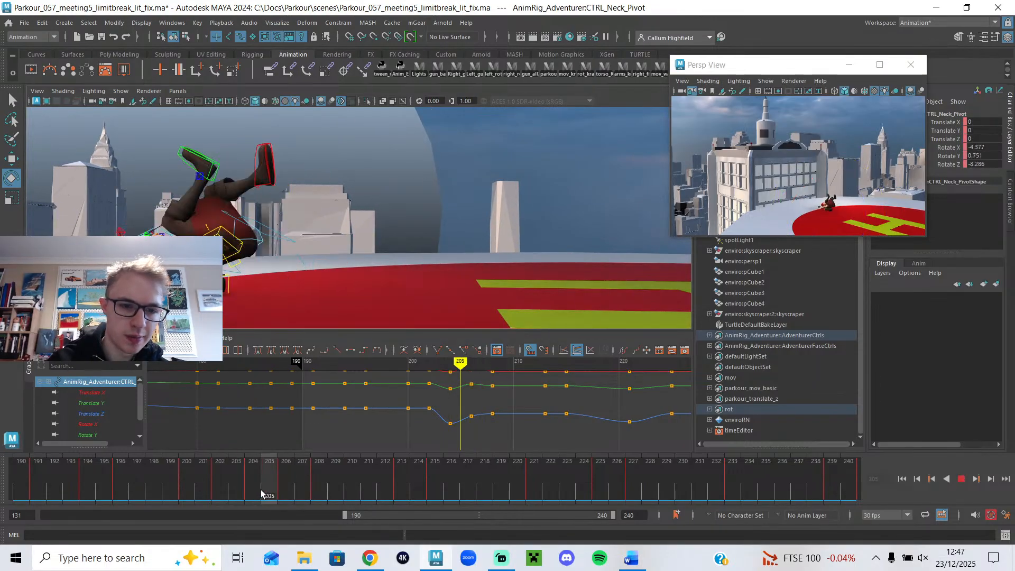
- Raise the body control at frame 206 to a Translate Y of about -14.41 and isolate its Translate Y curve
left_click(242, 265)
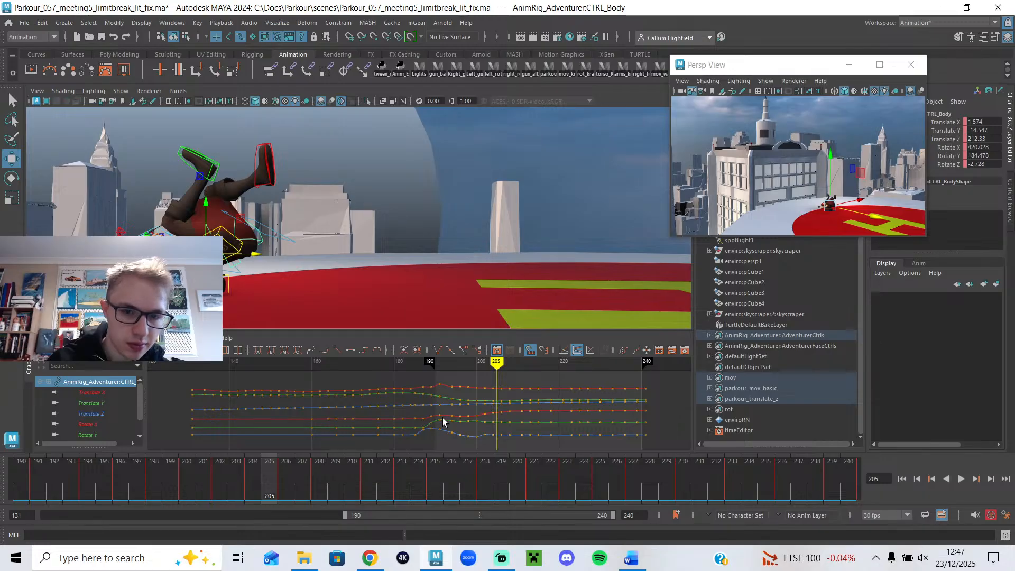
left_click_drag(253, 478, 289, 493)
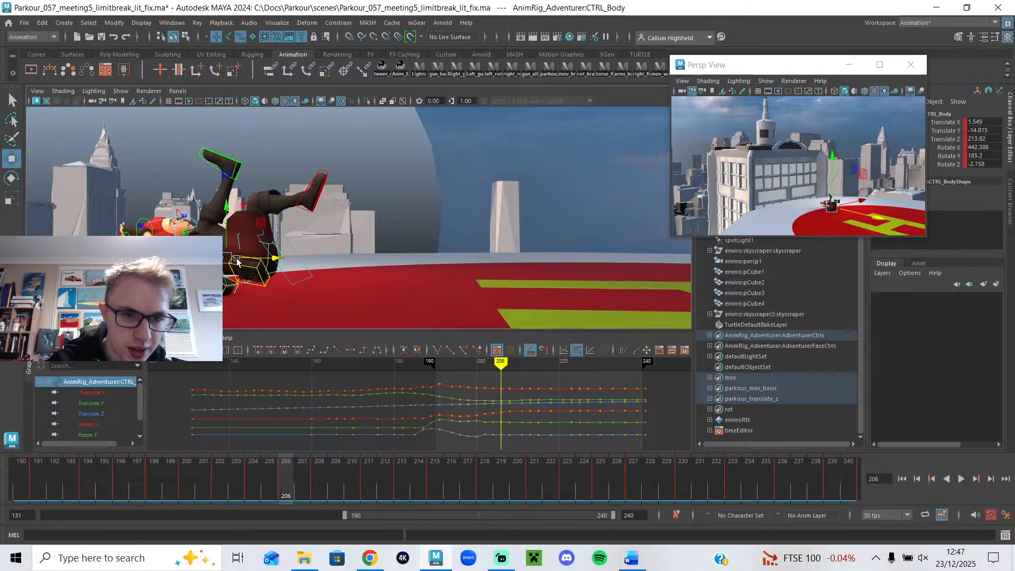
left_click_drag(229, 229, 231, 227)
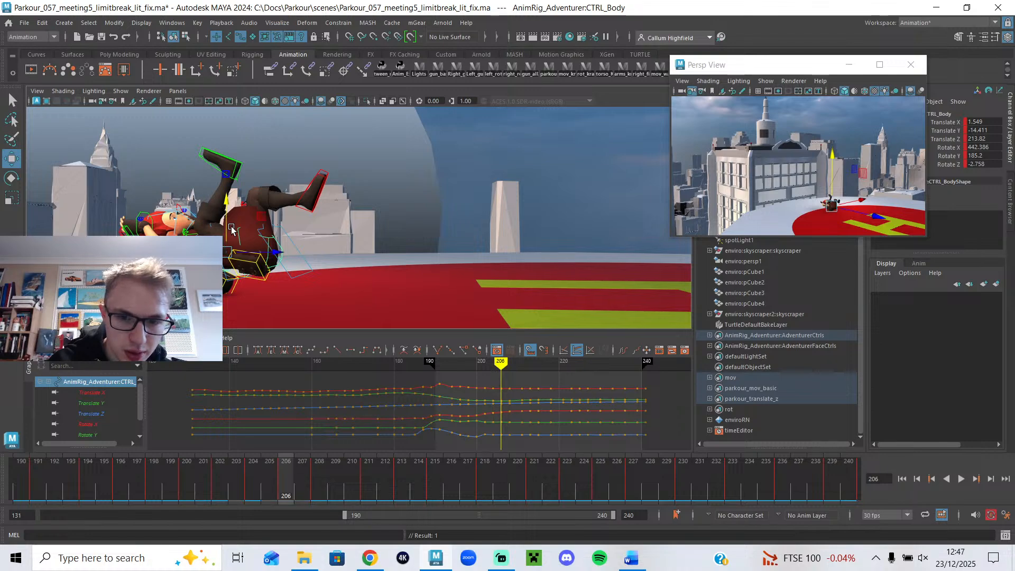
left_click(88, 404)
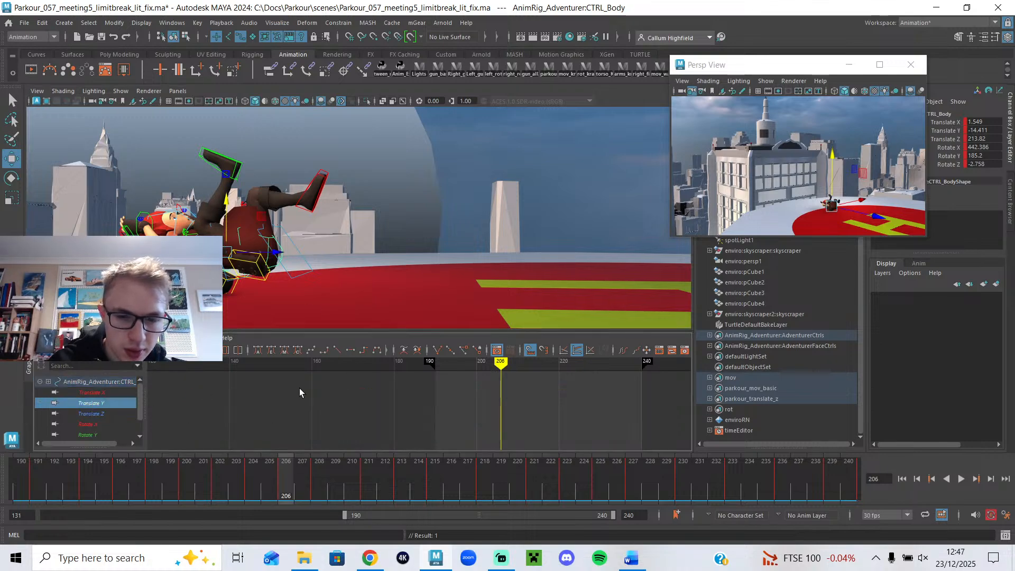
- Frame the body control's Translate Y curve around the roll and scrub it from frame 202 to check the height changes
left_click(109, 413)
left_click(106, 402)
right_click_drag(435, 410, 513, 410, "alt")
middle_click_drag(513, 411, 339, 351, "alt")
scroll(426, 415, "up", 3)
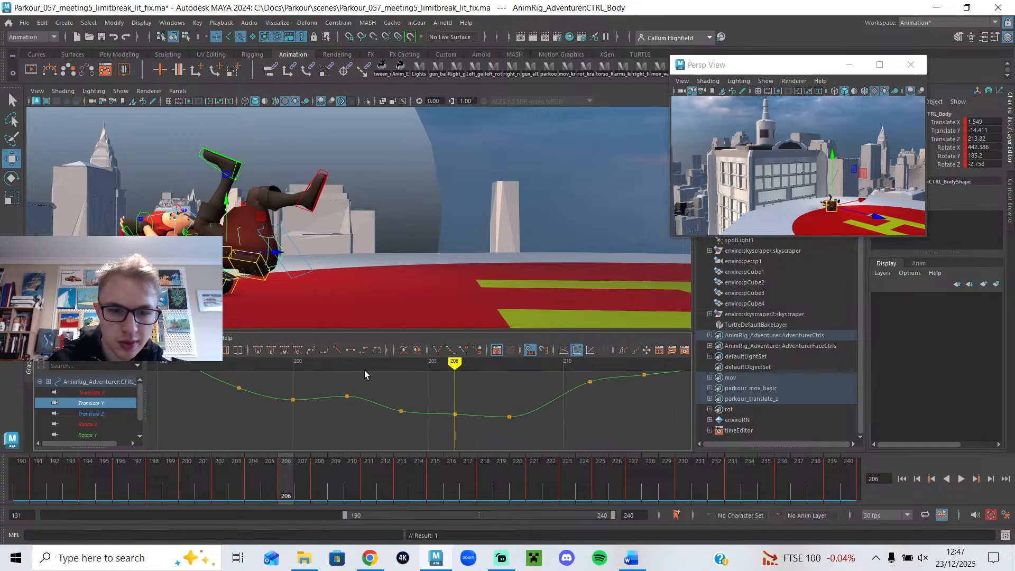
left_click(348, 363)
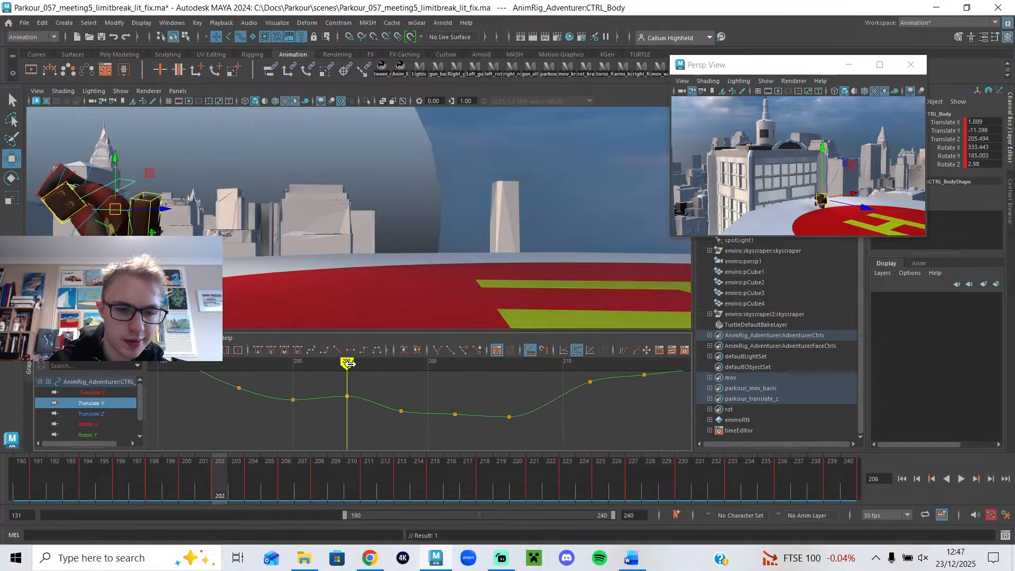
left_click_drag(349, 364, 385, 372)
mouse_move(397, 377)
left_mouse_down()
mouse_move(485, 408)
mouse_move(389, 411)
mouse_move(535, 423)
mouse_move(269, 429)
left_mouse_up()
- Play back the landing roll and check its motion in the perspective view
left_click(960, 478)
key("Escape")
left_click(156, 365)
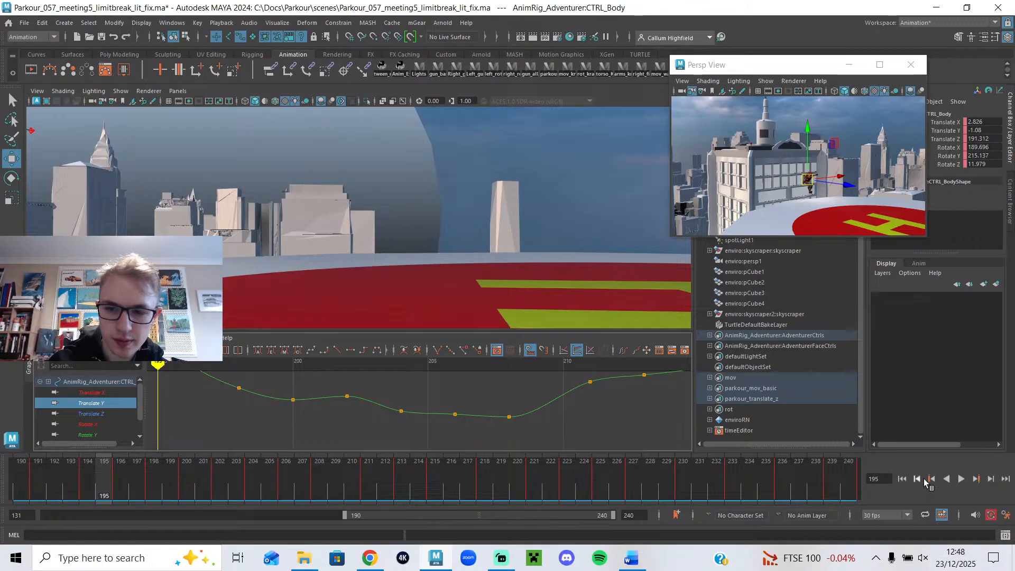
left_click(962, 478)
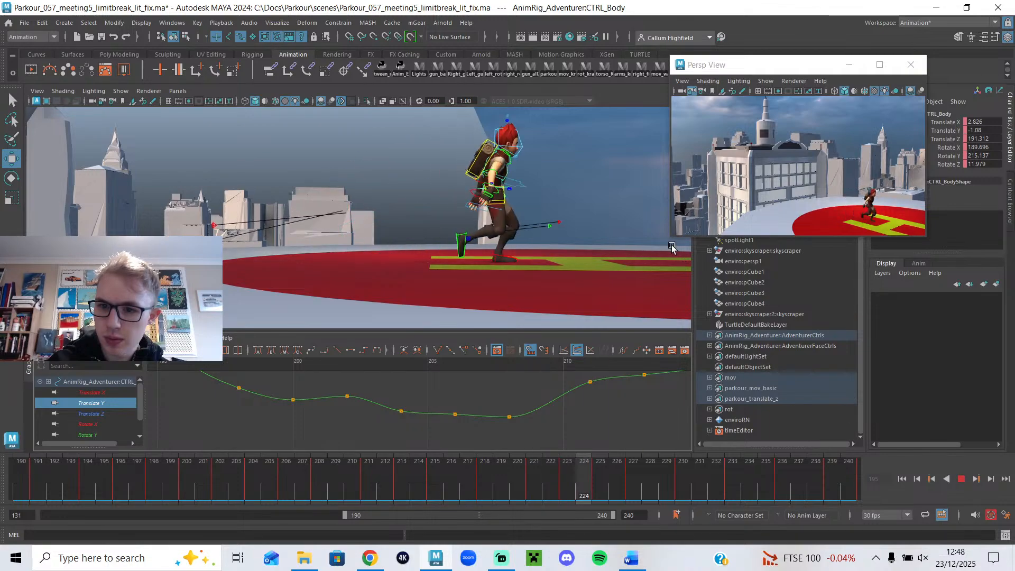
left_click_drag(649, 242, 519, 286)
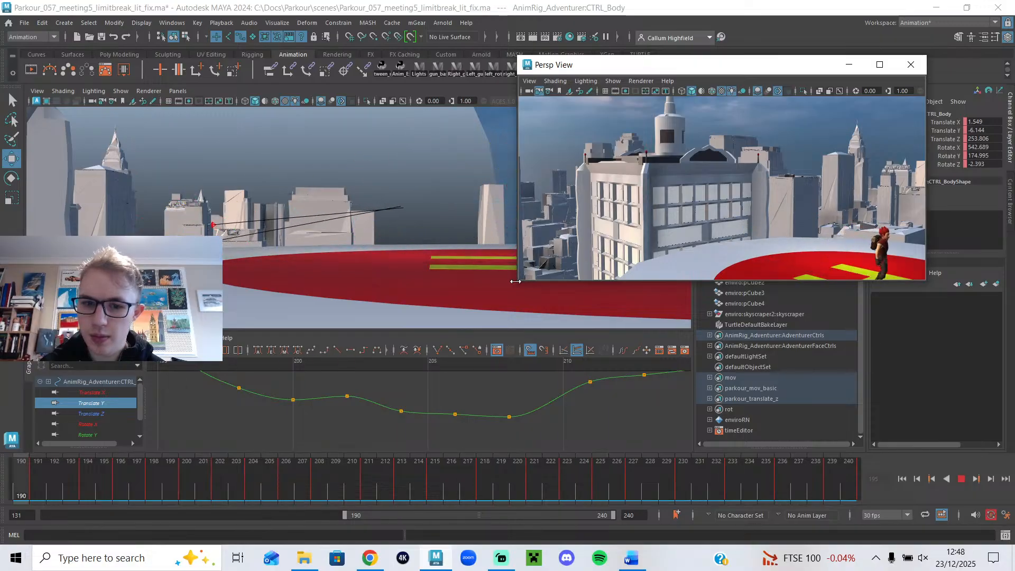
left_click_drag(518, 284, 643, 228)
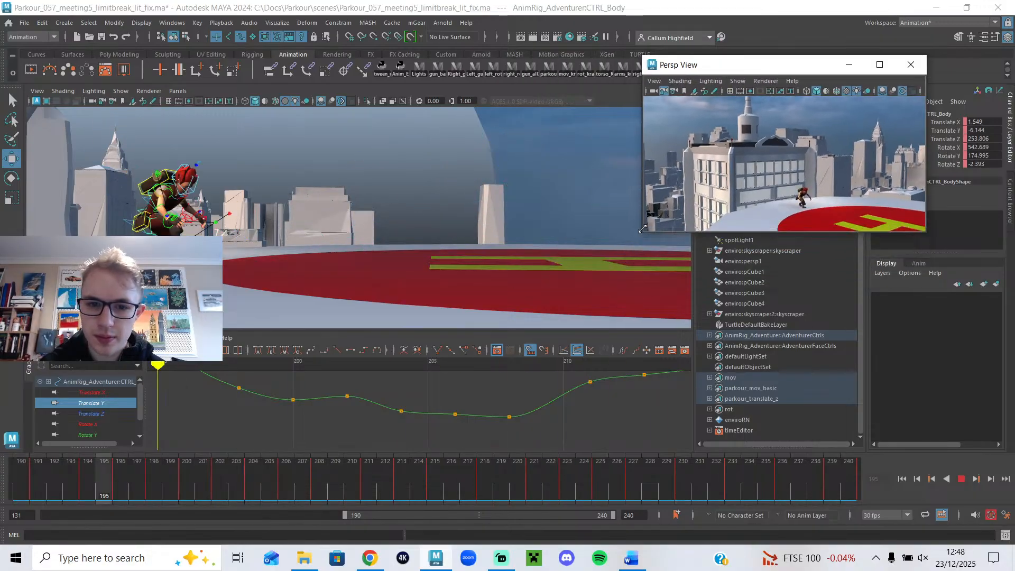
left_click(962, 481)
- Go to frame 202 and examine the keys of the right foot and the whole rig around the tucked pose
left_click_drag(444, 494, 220, 509)
scroll(358, 218, "up", 3)
middle_click_drag(264, 222, 399, 218, "alt")
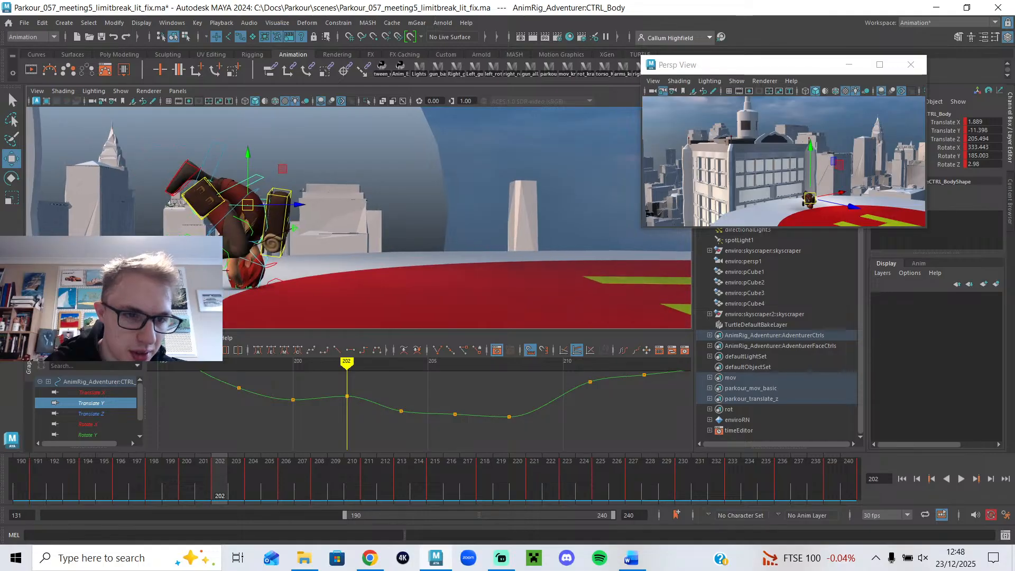
left_click(180, 236)
scroll(410, 386, "up", 5)
scroll(434, 386, "down", 4)
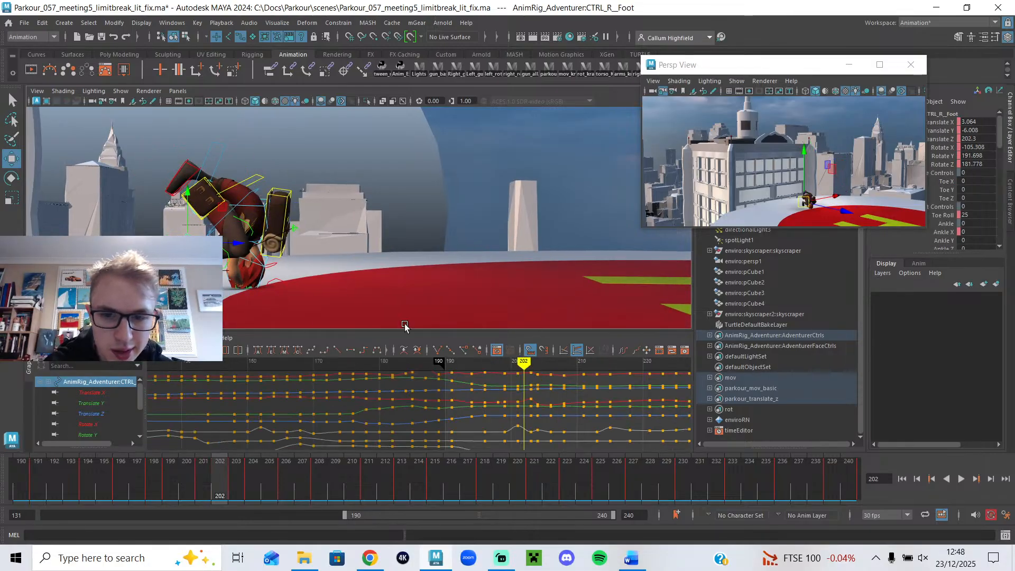
left_click_drag(300, 306, 301, 307)
scroll(478, 401, "up", 7)
scroll(524, 404, "down", 4)
middle_click_drag(535, 408, 442, 395, "alt")
mouse_move(431, 366)
left_mouse_down()
mouse_move(416, 370)
mouse_move(429, 374)
left_mouse_up()
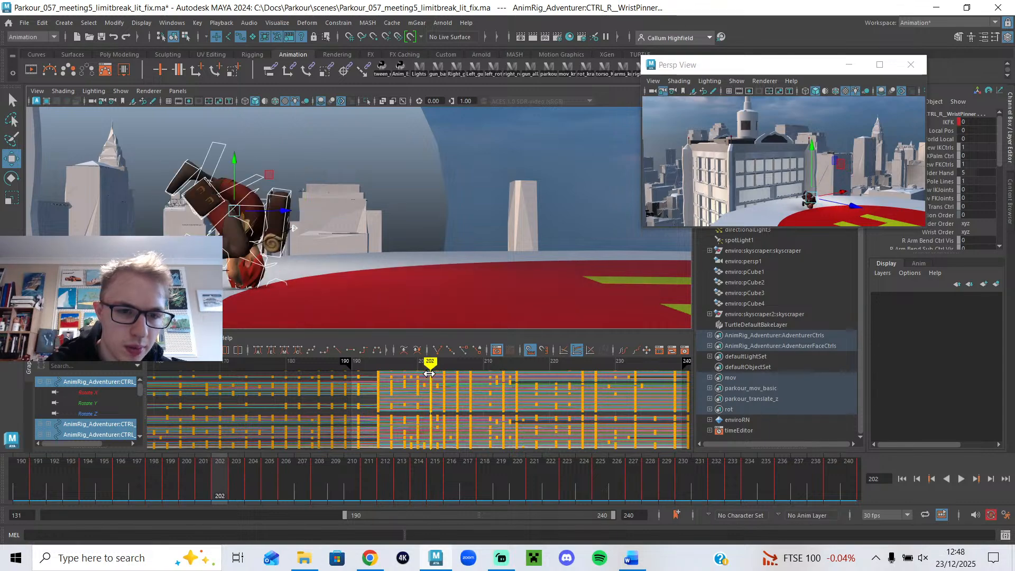
- Shift the ribs spine control at frame 202 to about Translate Y 0.515 and Translate Z 1.495
left_click(268, 198)
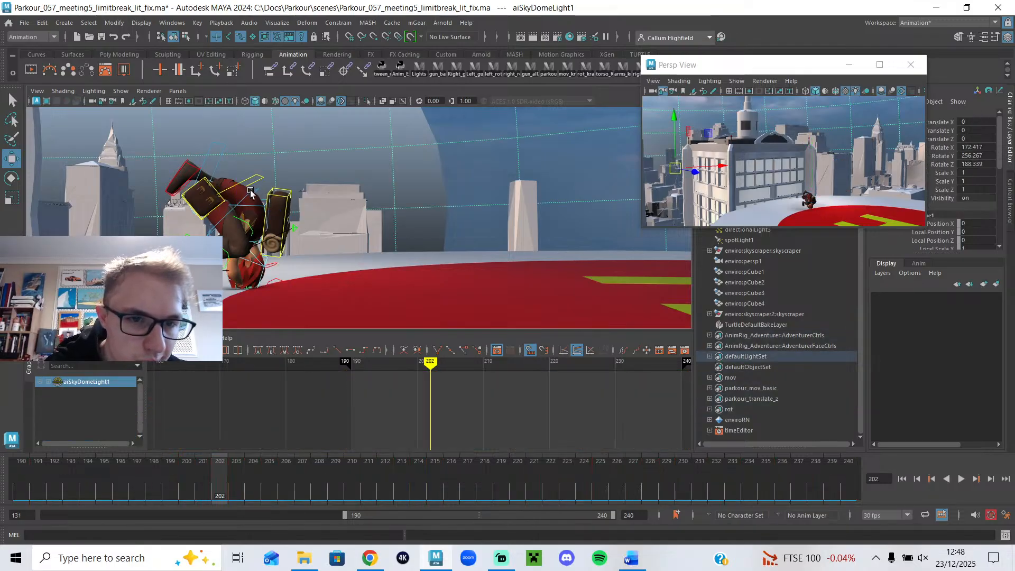
left_click(250, 190)
scroll(228, 202, "up", 3)
key("e")
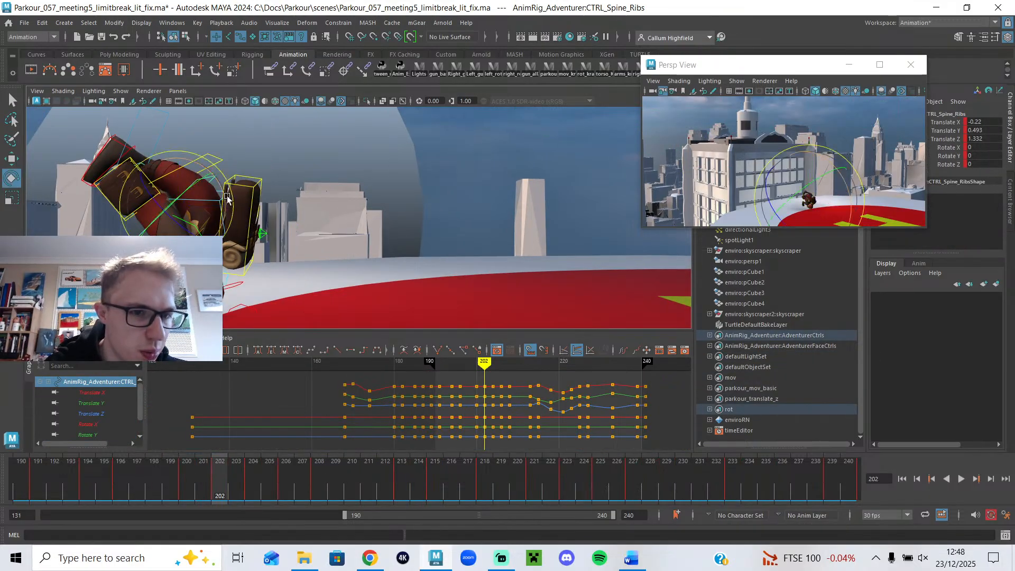
left_click_drag(222, 192, 188, 193)
key("w")
key("ctrl+z")
left_click_drag(179, 210, 178, 206)
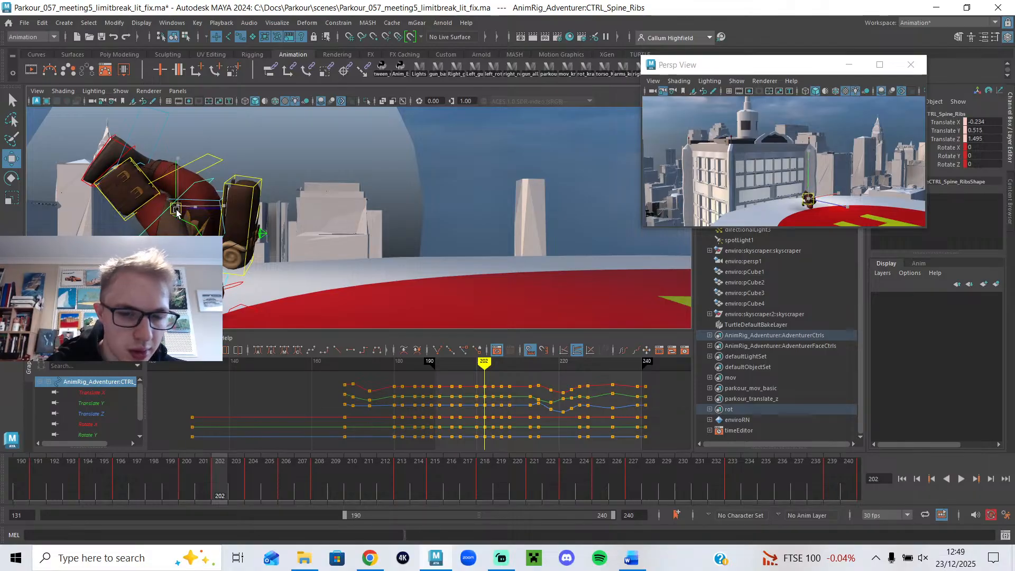
- Select the body control and display only its Rotate X, Y and Z curves without normalization
left_click(247, 214)
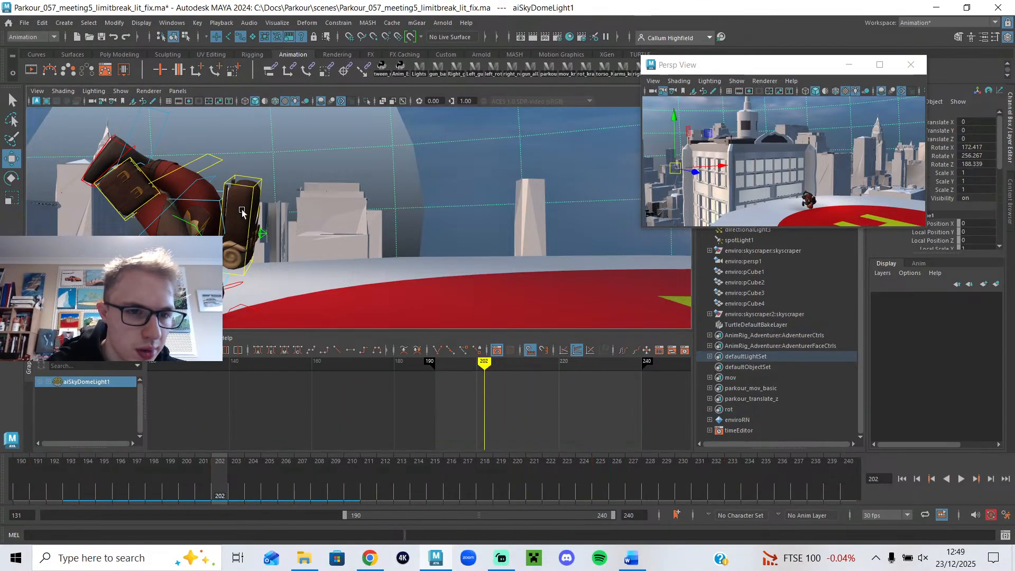
left_click(247, 213)
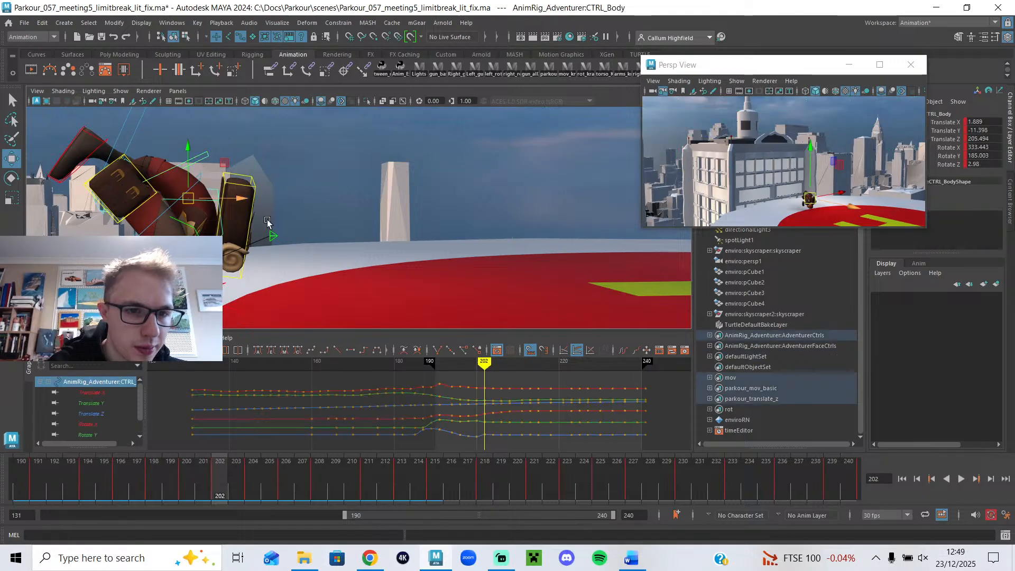
key("e")
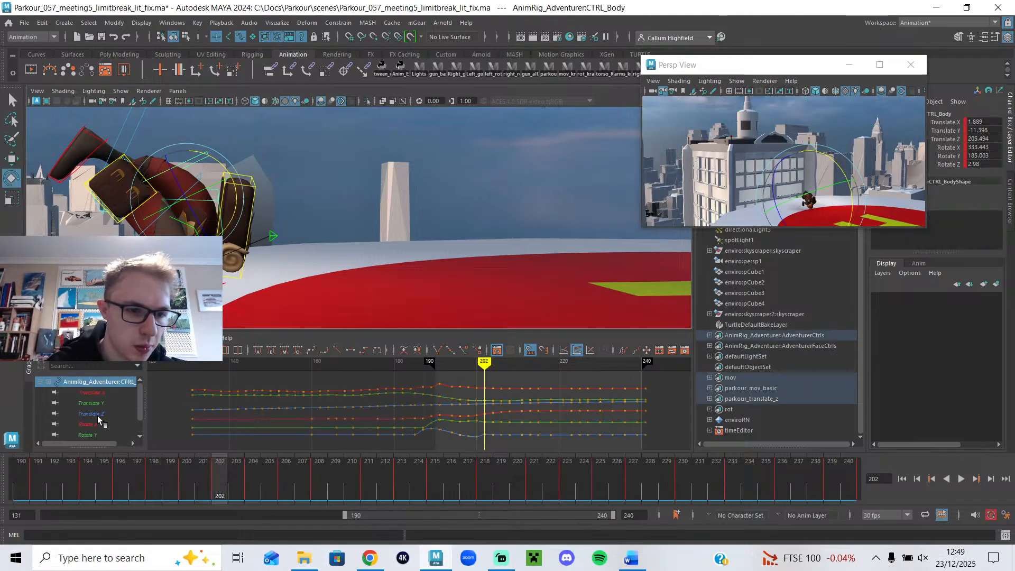
scroll(97, 415, "down", 2)
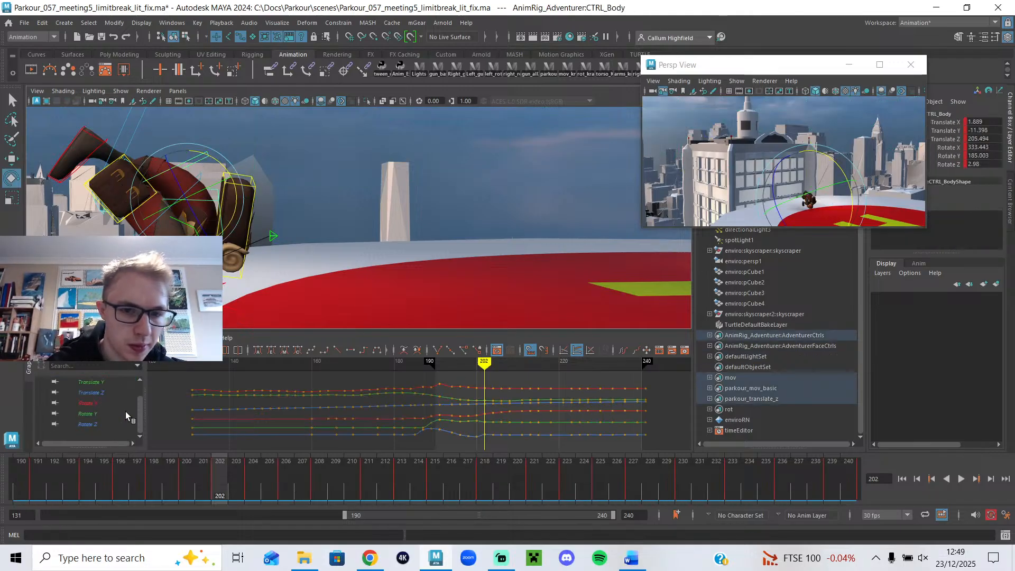
left_click(563, 351)
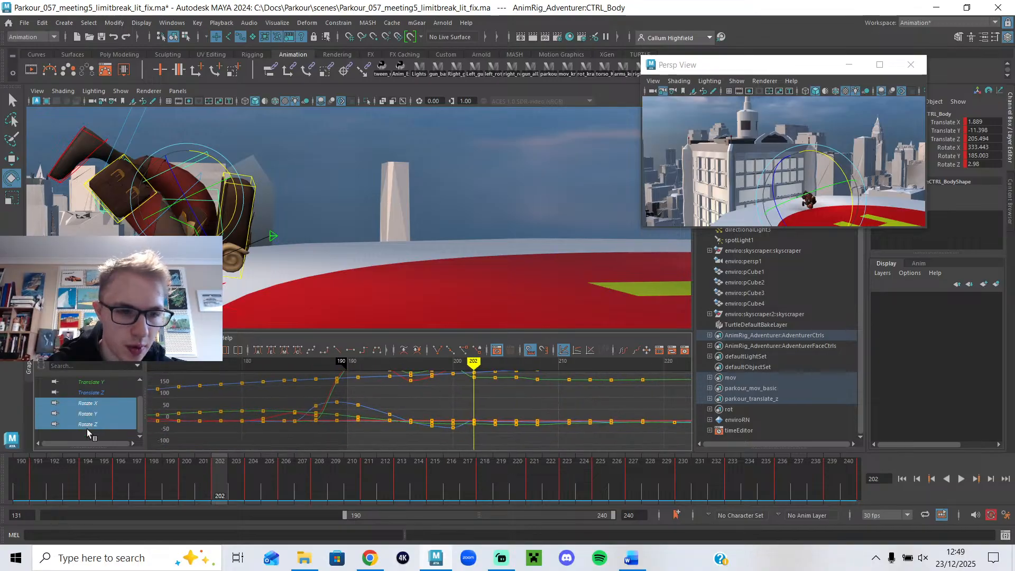
key("f")
scroll(489, 409, "up", 5)
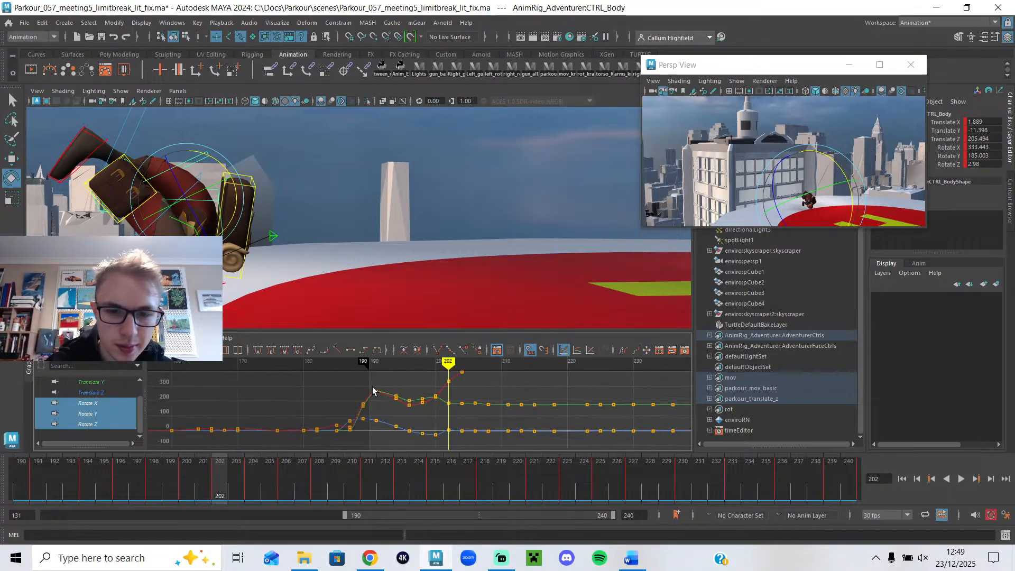
- Rotate the body control at frame 202 to about Rotate X 340.485, Rotate Y 185.331 and Rotate Z 2.344
left_click_drag(237, 196, 237, 194)
mouse_move(465, 365)
left_mouse_down()
mouse_move(432, 370)
mouse_move(465, 377)
left_mouse_up()
left_click_drag(317, 254, 306, 236, "alt")
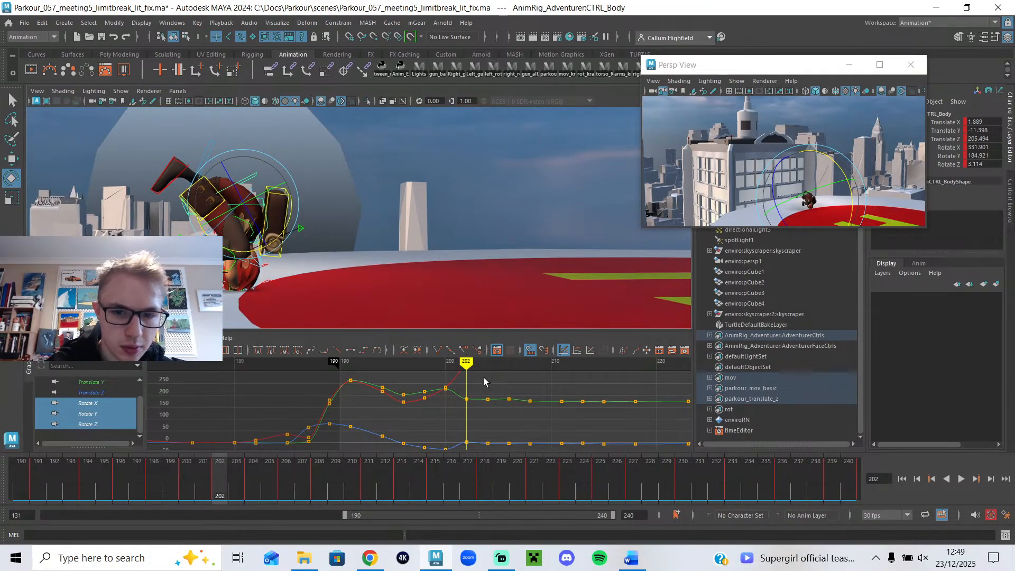
mouse_move(470, 362)
left_mouse_down()
mouse_move(487, 364)
mouse_move(465, 364)
left_mouse_up()
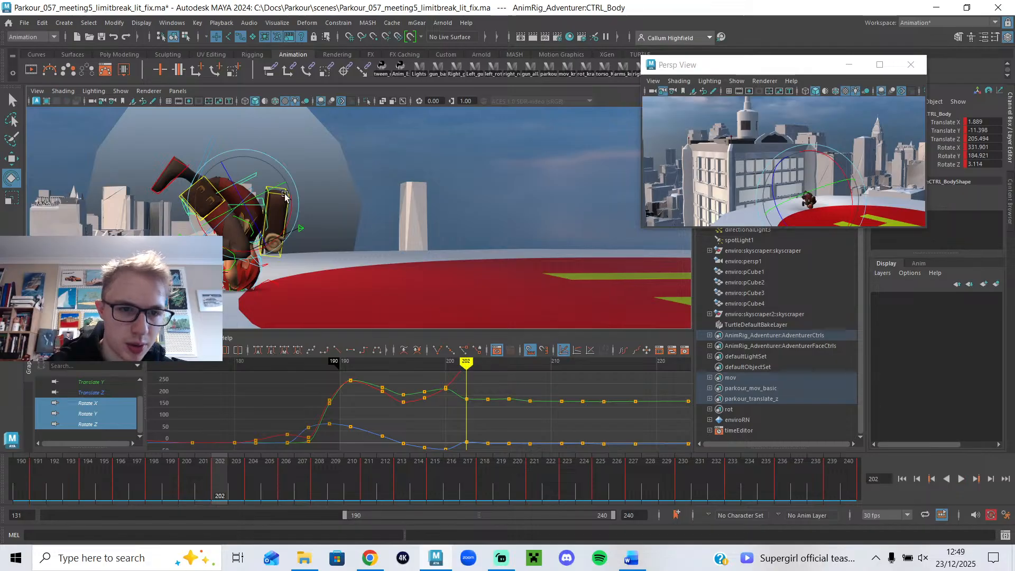
left_click_drag(290, 202, 290, 209)
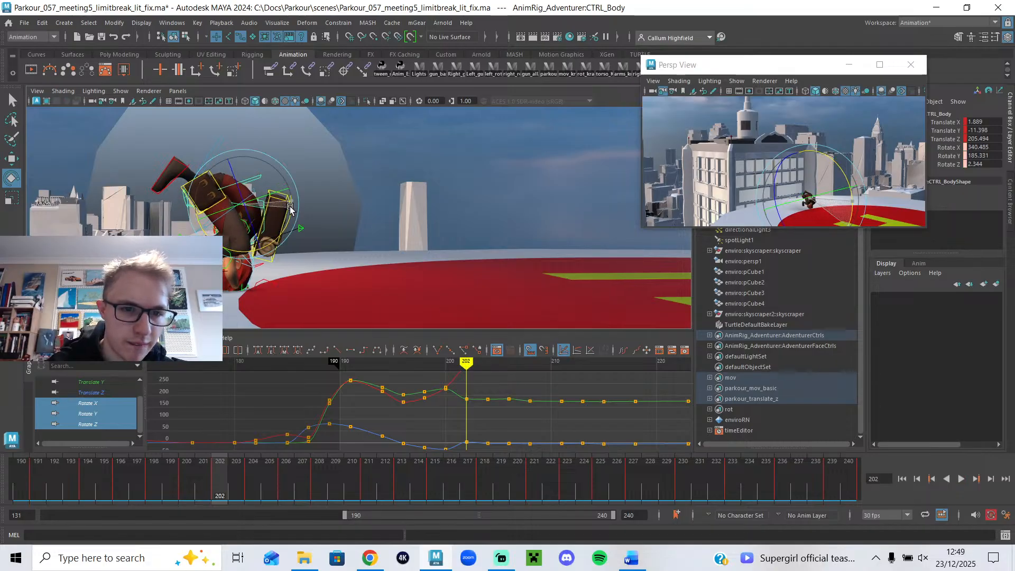
scroll(455, 390, "down", 4)
scroll(454, 390, "up", 2)
mouse_move(449, 364)
left_mouse_down()
mouse_move(429, 363)
mouse_move(446, 369)
left_mouse_up()
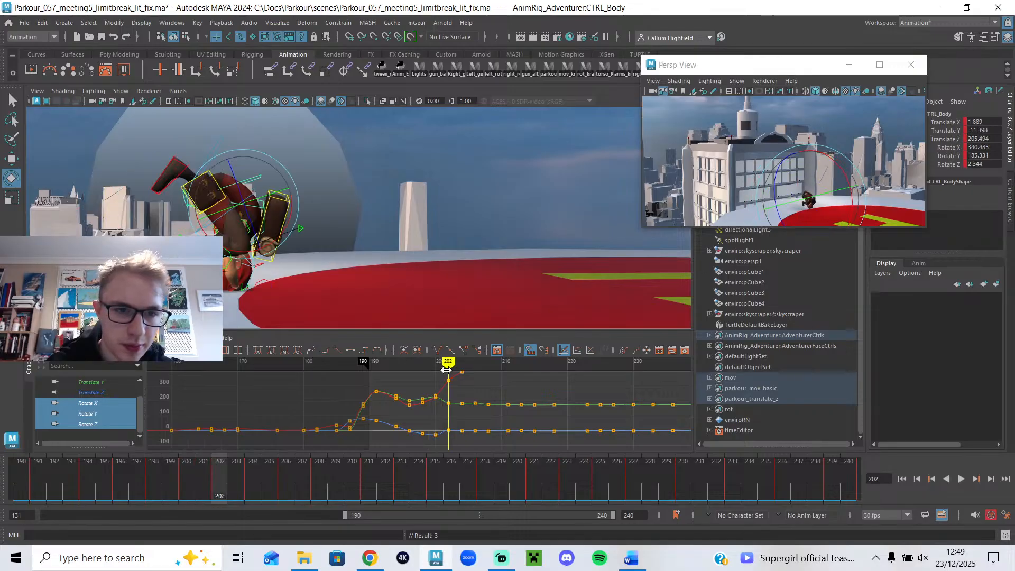
- Move the body control forward at frame 202 to a Translate Z of about 205.861 and scrub the neighbouring frames
key("w")
left_click_drag(288, 206, 294, 210)
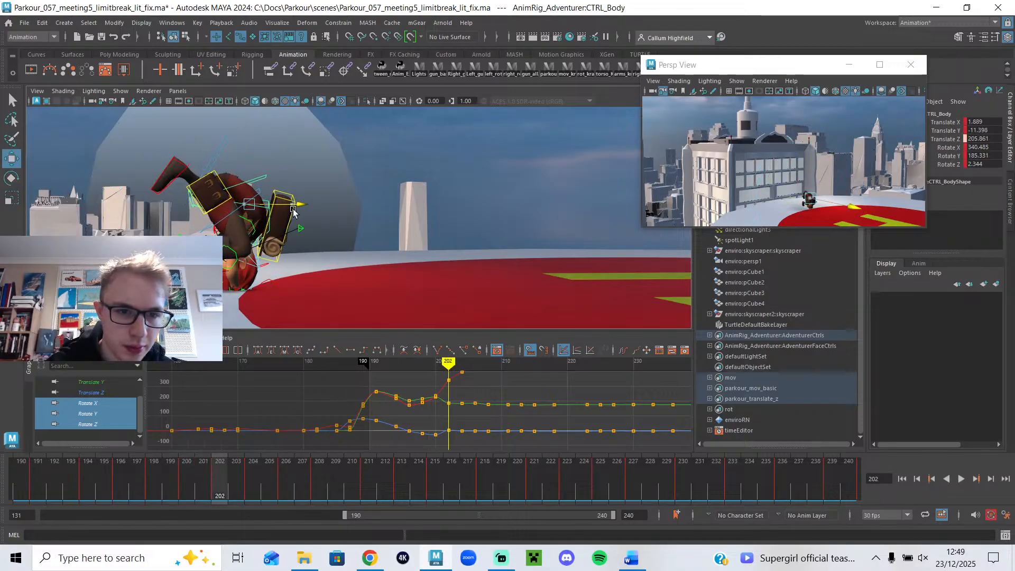
mouse_move(439, 371)
left_mouse_down()
mouse_move(458, 369)
mouse_move(404, 370)
mouse_move(451, 396)
left_mouse_up()
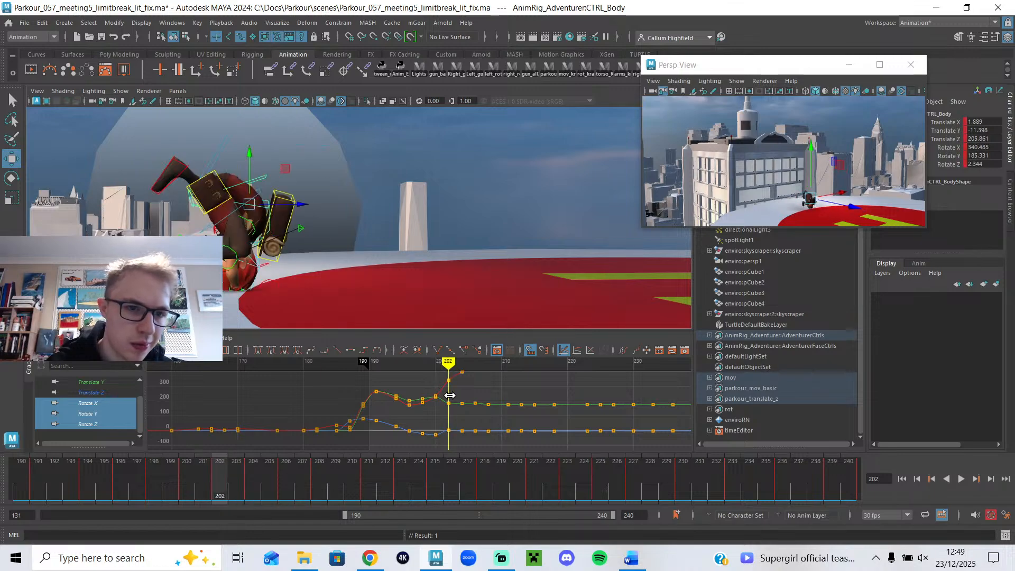
- Rotate the left foot control at frame 202 to about Rotate X 140.223, Rotate Y 11.888 and Rotate Z 366.432
left_click(192, 164)
key("e")
left_click_drag(230, 147, 235, 162)
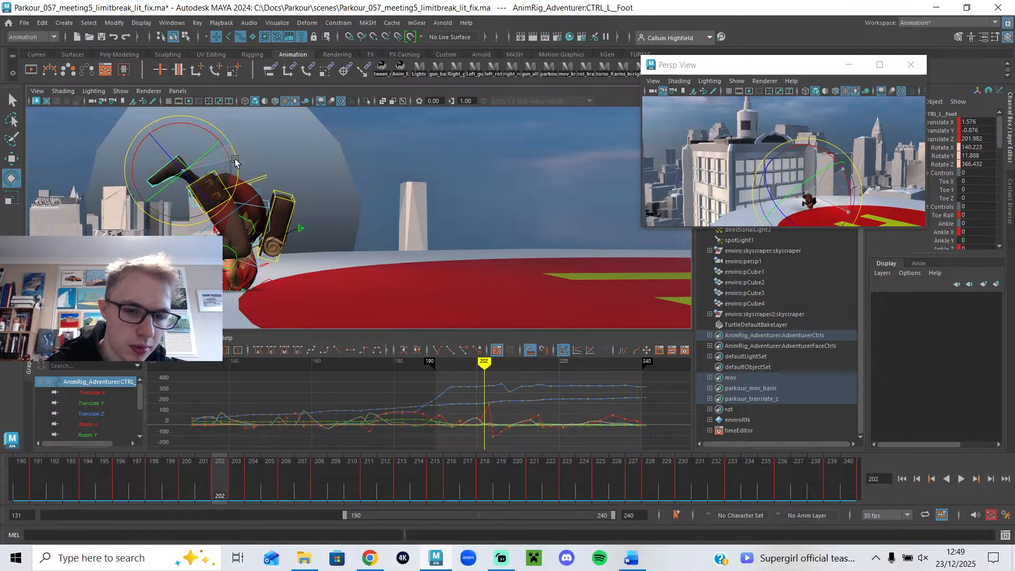
- Compare frames 203 and 204 and try deleting the left foot's key at frame 203
left_click(235, 478)
left_click(246, 474)
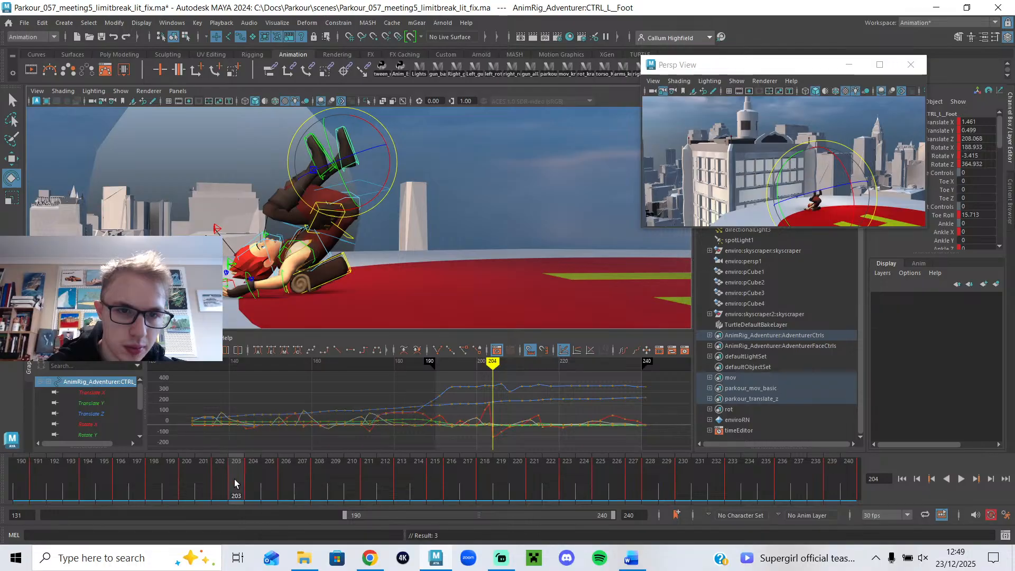
left_click(235, 479)
right_click(236, 480)
left_click(257, 314)
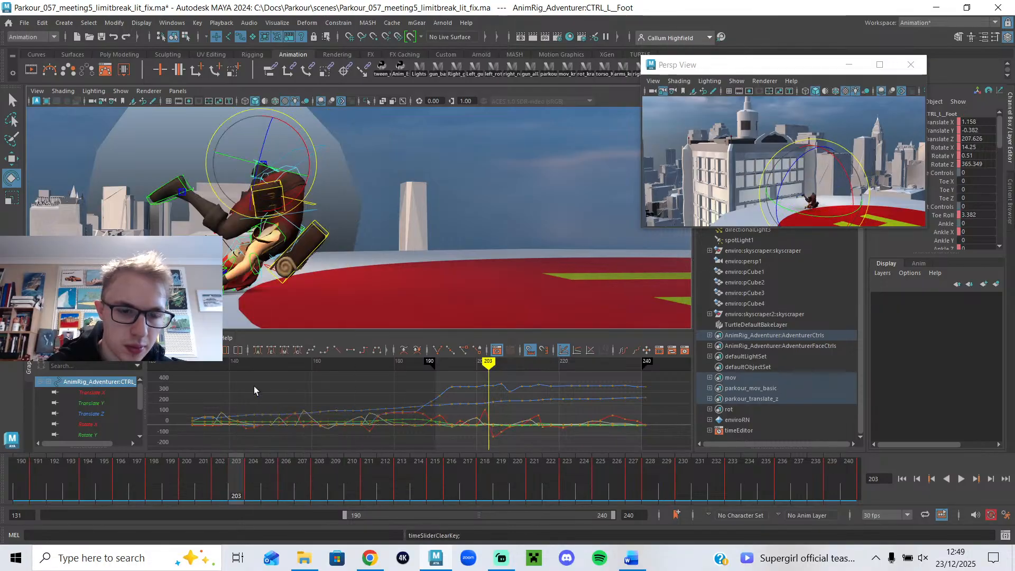
key("ctrl+z")
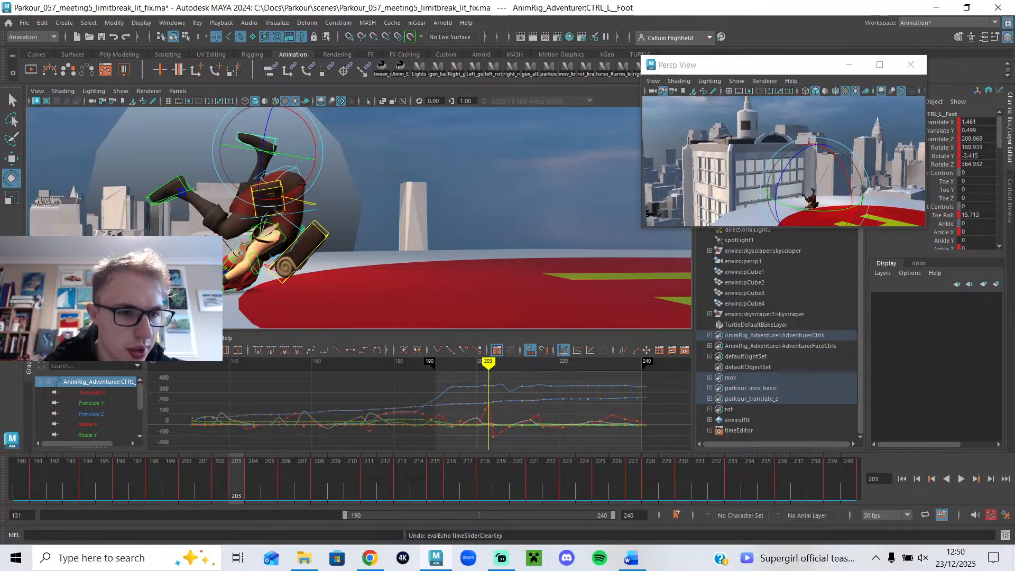
- Apply an Euler filter to the left foot's curves and delete its key at frame 203
left_click(111, 338)
left_click(152, 402)
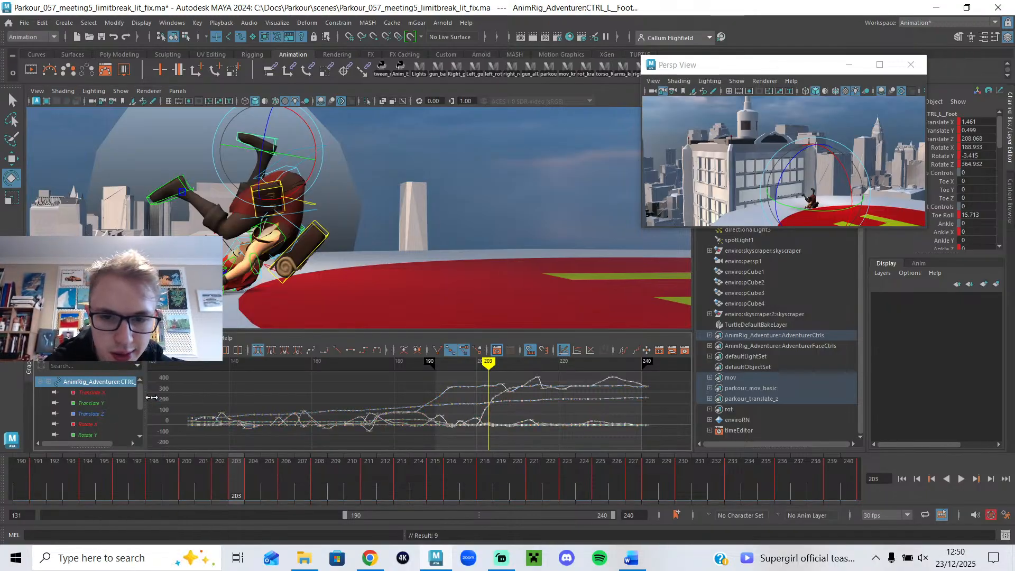
left_click(538, 407)
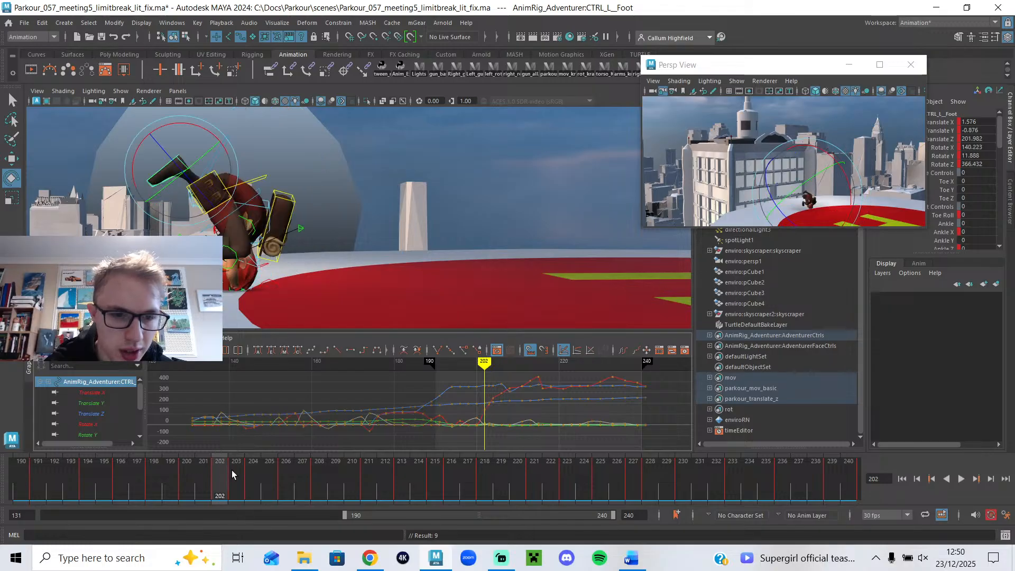
right_click(237, 467)
left_click(262, 304)
- Rotate the left foot at frame 204 to a Rotate X of about 265.788 and move it to about Translate Y -0.612, Translate Z 214.35
left_click_drag(221, 461, 249, 479)
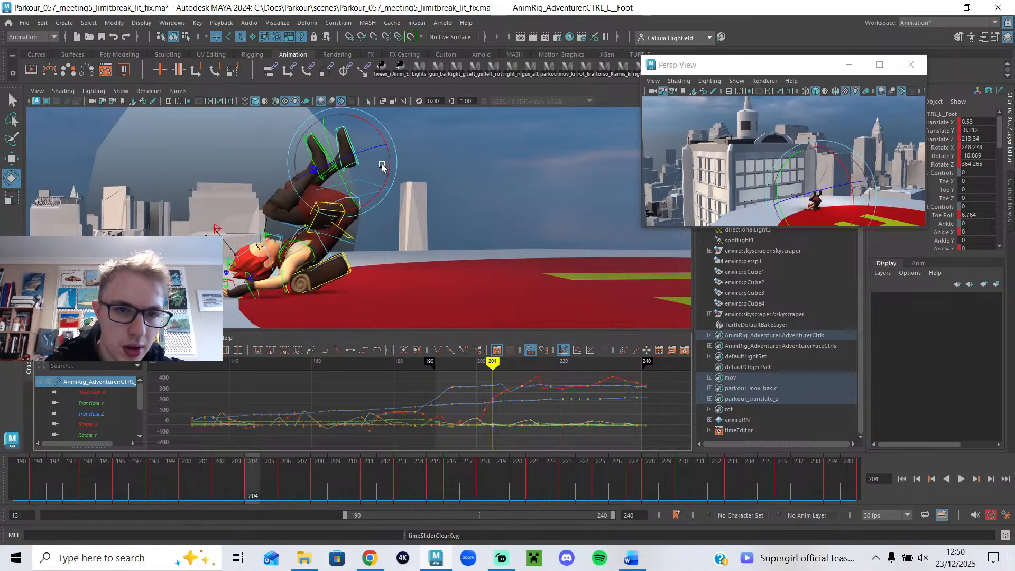
left_click_drag(393, 160, 370, 168)
key("w")
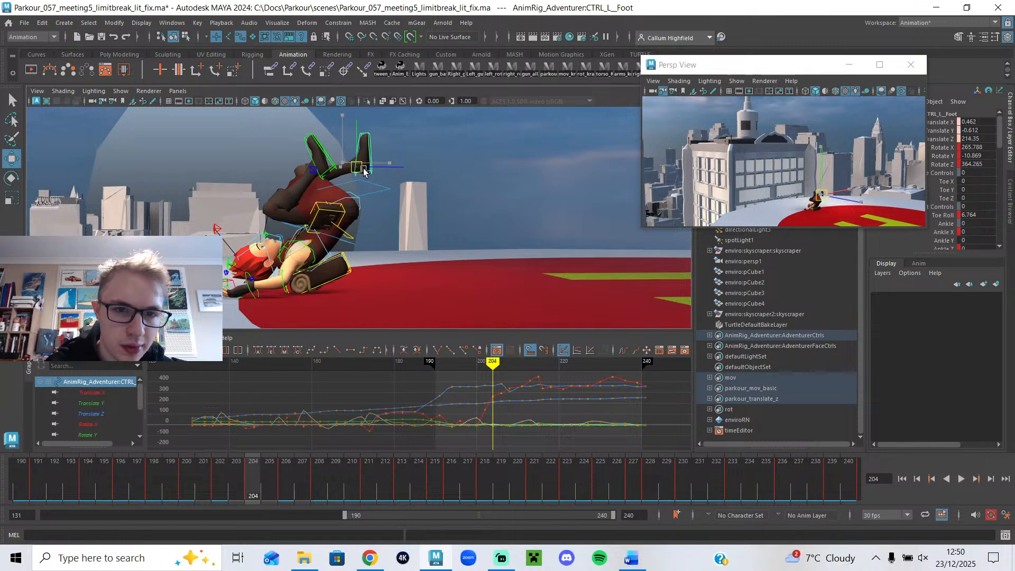
- Scrub the left foot's curves and play back the landing roll in an enlarged perspective view
scroll(512, 389, "up", 3)
middle_click_drag(507, 389, 398, 390, "alt")
mouse_move(407, 363)
left_mouse_down()
mouse_move(485, 380)
mouse_move(354, 396)
left_mouse_up()
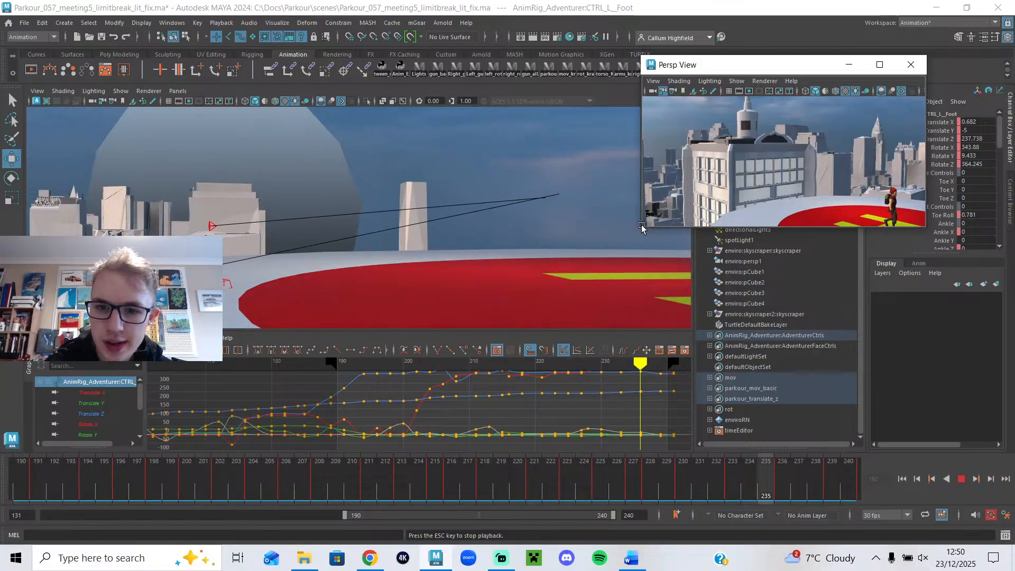
left_click_drag(644, 230, 390, 378)
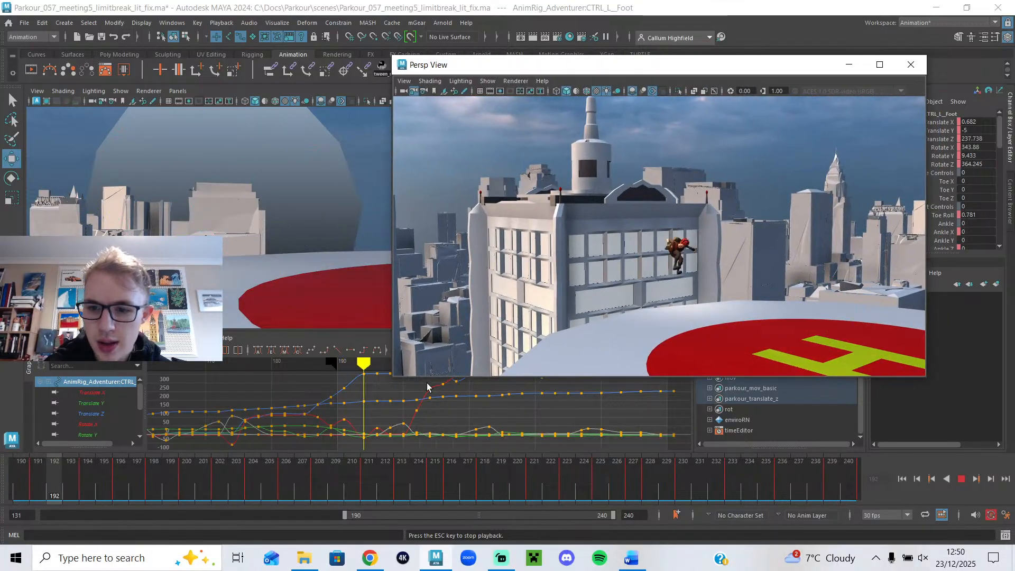
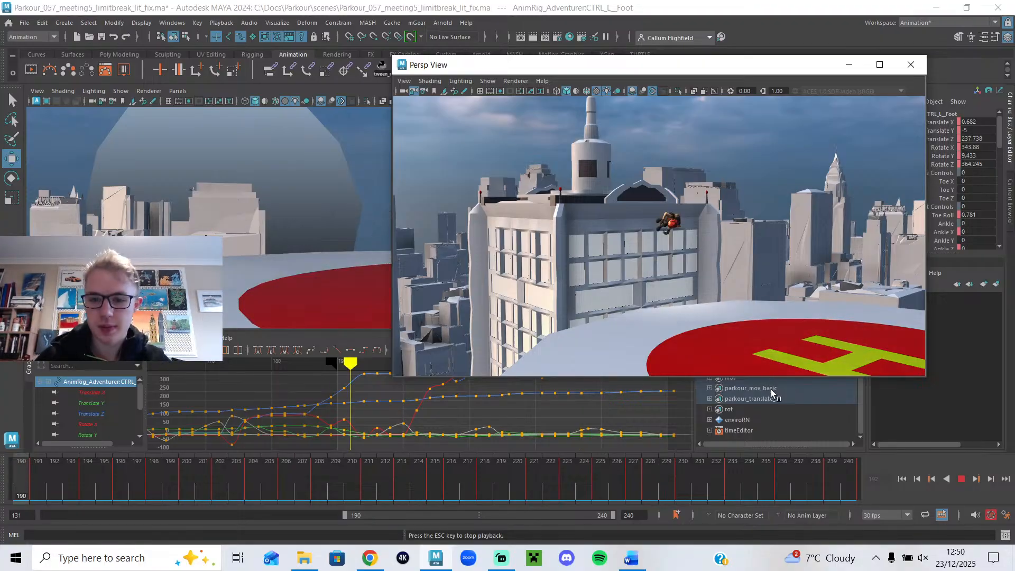
left_click(510, 562)
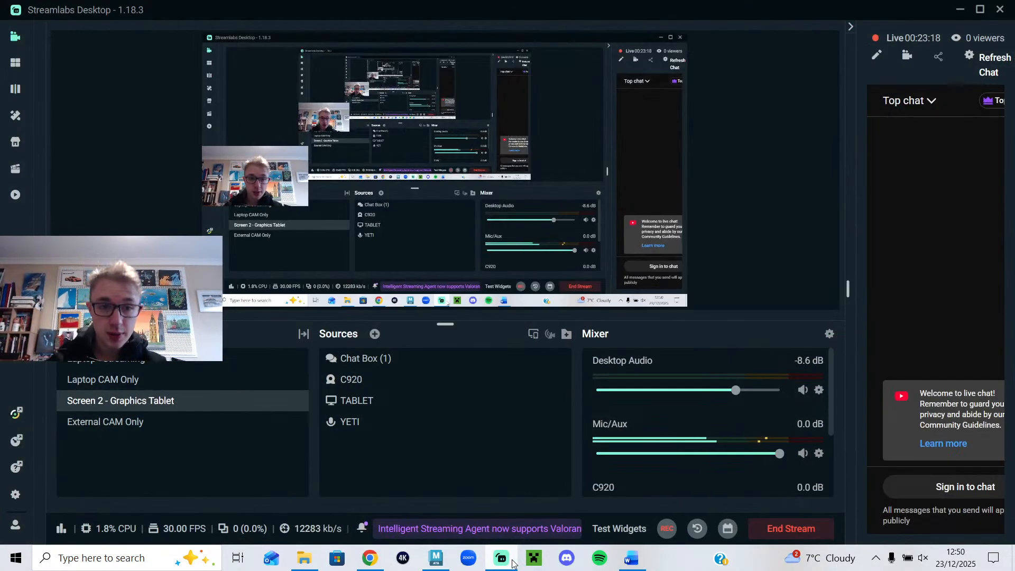
left_click(511, 561)
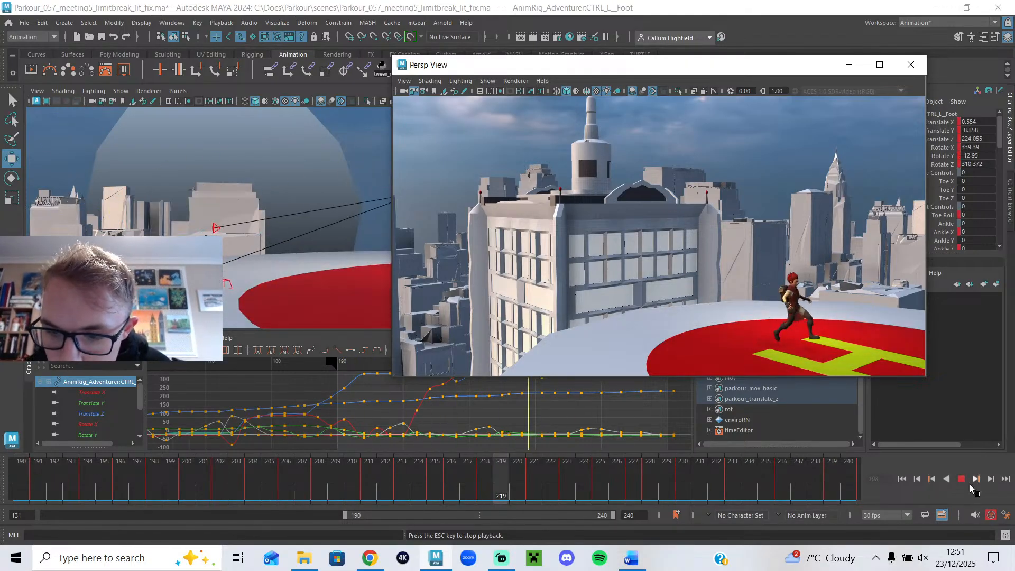
- Shrink the separate perspective window and rotate the head control slightly at frames 206 and 208 of the roll
left_click_drag(468, 470, 297, 468)
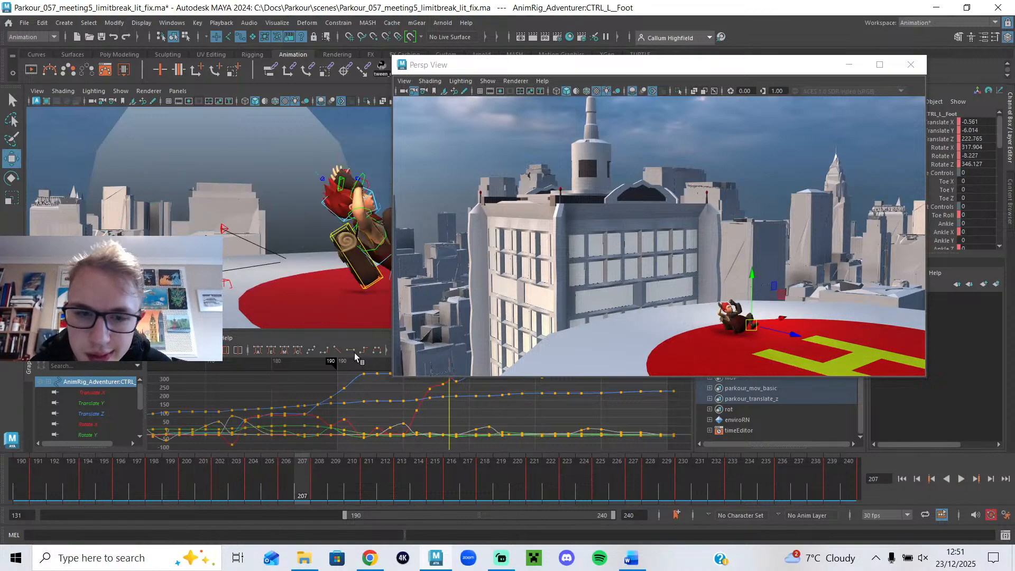
left_click_drag(389, 377, 621, 292)
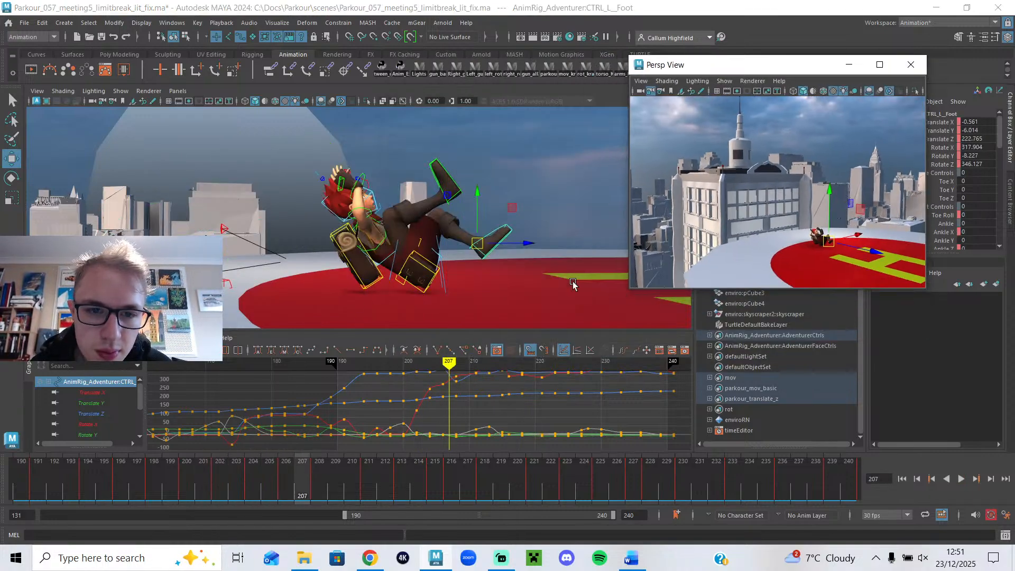
left_click(377, 206)
left_click_drag(395, 245, 320, 290, "alt")
mouse_move(303, 473)
left_mouse_down()
mouse_move(220, 485)
mouse_move(285, 494)
left_mouse_up()
left_click_drag(388, 207, 460, 82, "alt")
key("e")
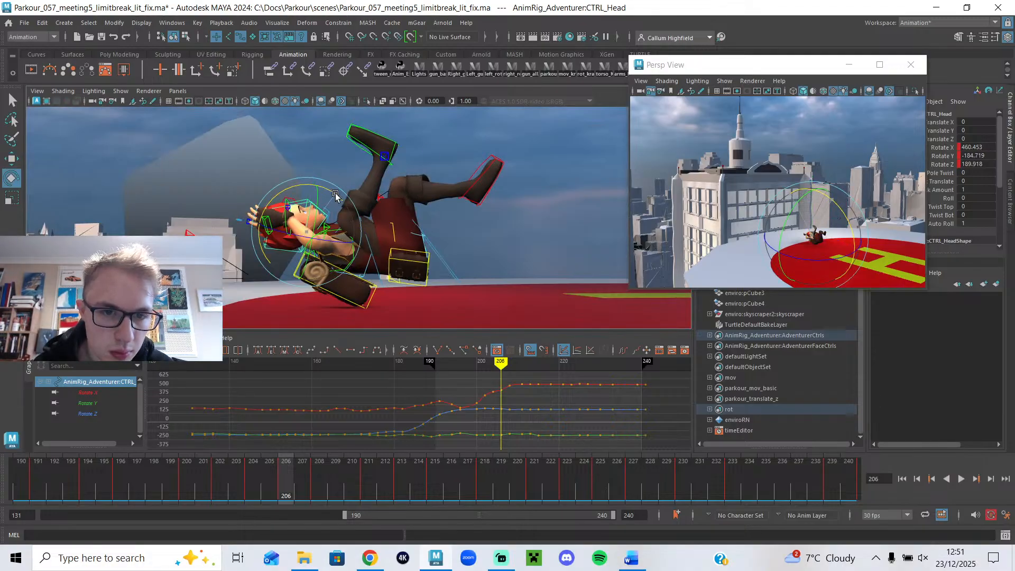
left_click_drag(335, 194, 322, 190)
mouse_move(236, 480)
left_mouse_down()
mouse_move(217, 475)
mouse_move(319, 495)
left_mouse_up()
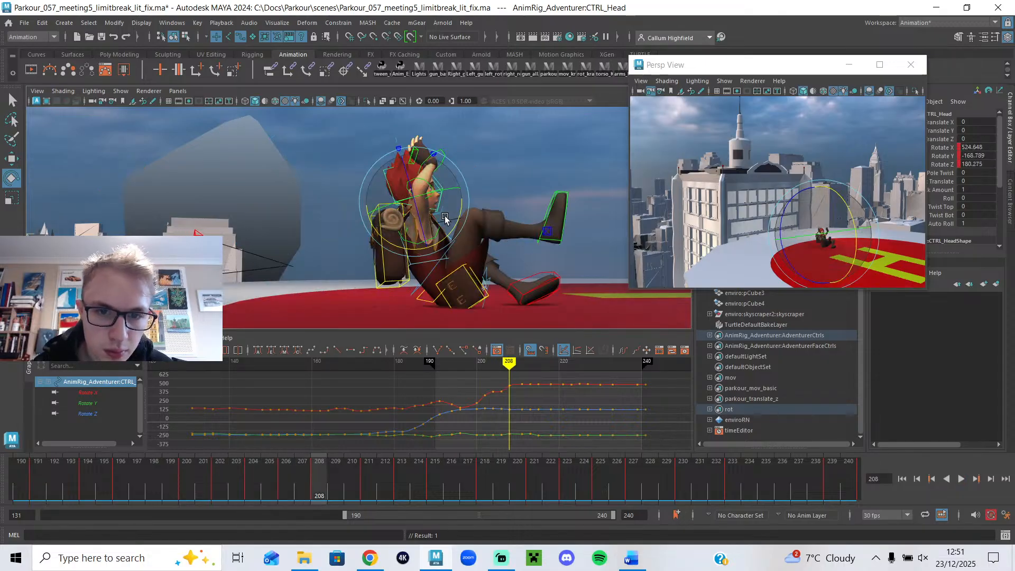
left_click_drag(458, 221, 458, 220)
- Play back the roll in an enlarged perspective window and check the head motion down to frame 203
mouse_move(277, 506)
left_mouse_down()
mouse_move(364, 506)
mouse_move(71, 505)
left_mouse_up()
left_click(963, 479)
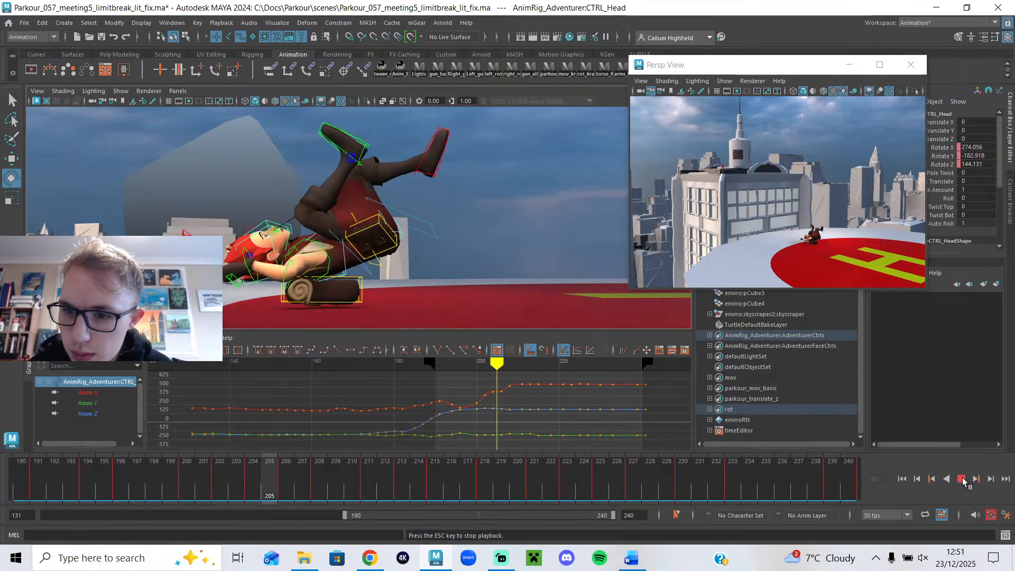
left_click_drag(627, 252, 503, 278)
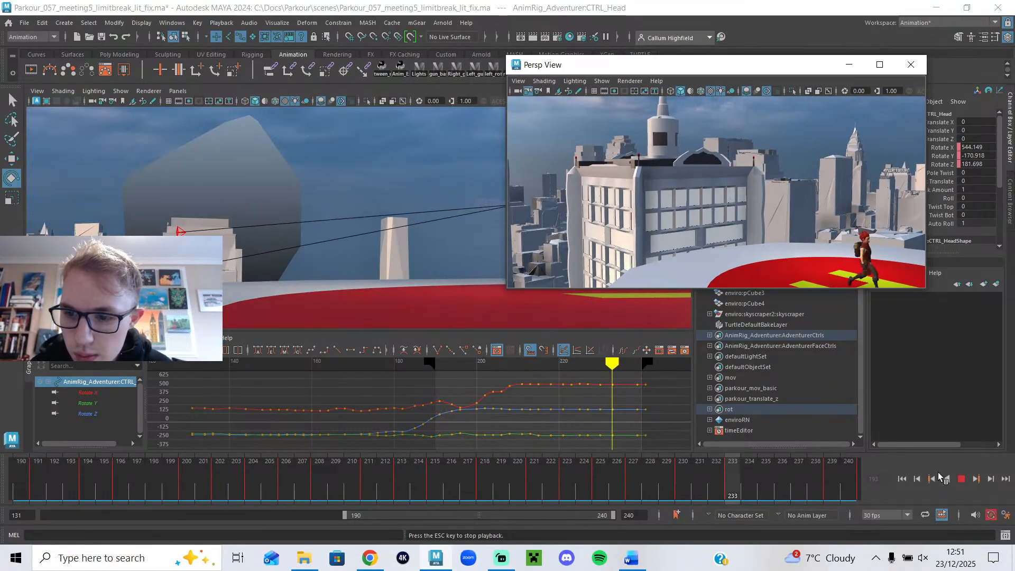
left_click(964, 480)
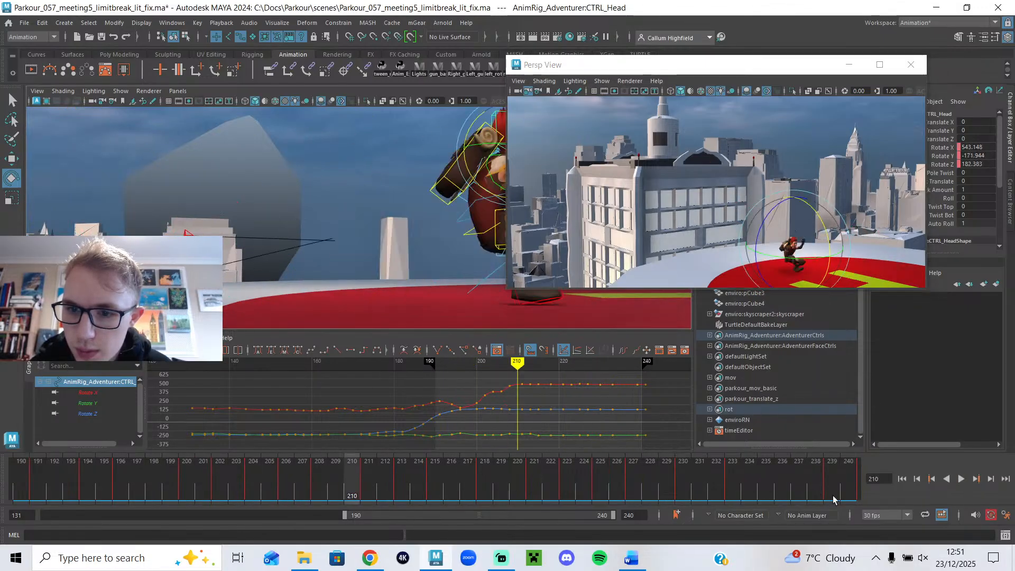
left_click_drag(351, 476, 237, 502)
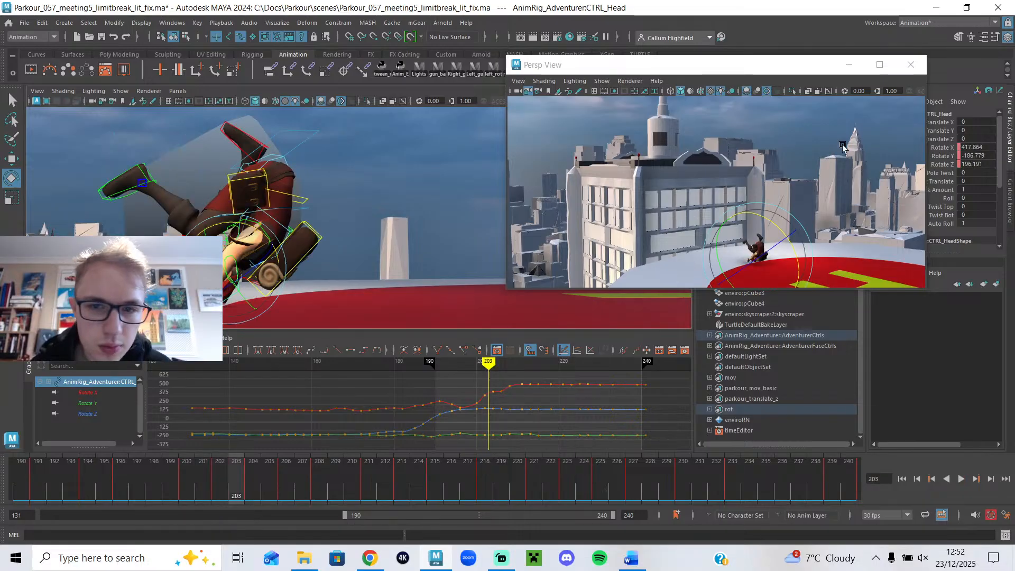
- Minimize the perspective window and make motionTrail3Handle visible in the main view
left_click(852, 68)
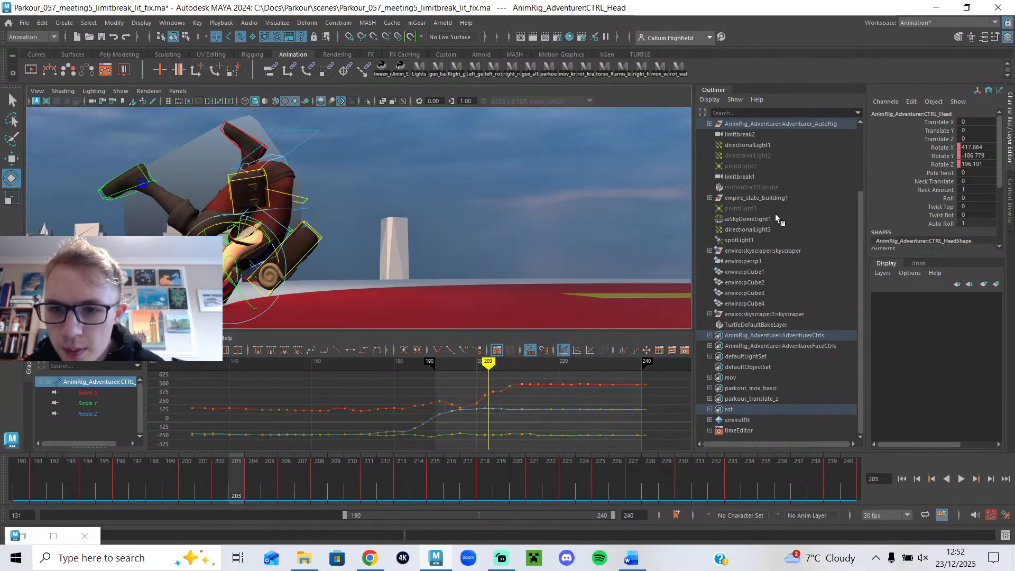
scroll(775, 213, "up", 3)
left_click(763, 271)
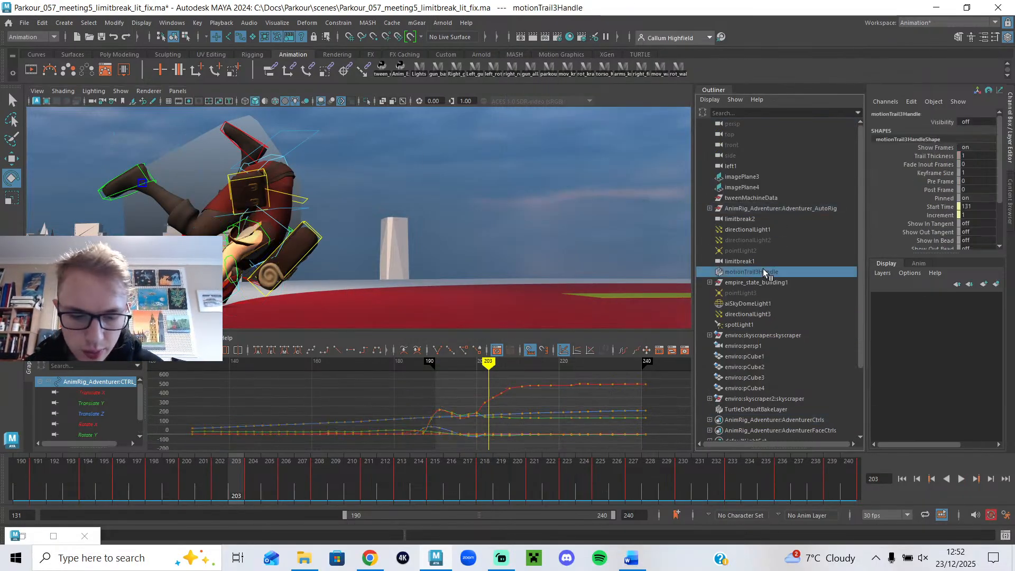
right_click_drag(479, 248, 421, 235, "alt")
left_click_drag(421, 235, 455, 229, "alt")
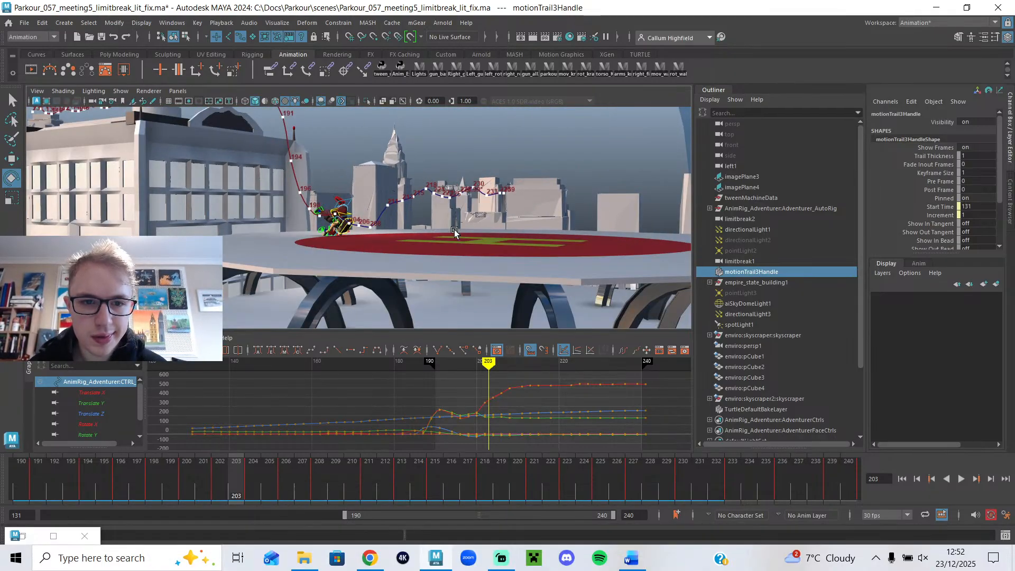
- Play and scrub the roll with the body's motion trail shown, examining its arc between frames 202 and 209
left_click(961, 479)
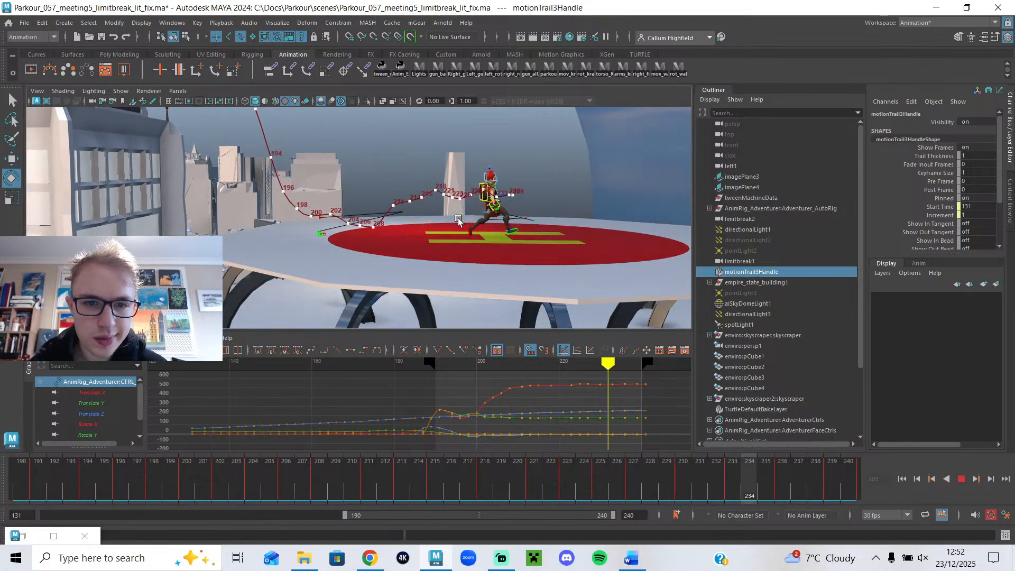
right_click_drag(458, 218, 544, 283, "alt")
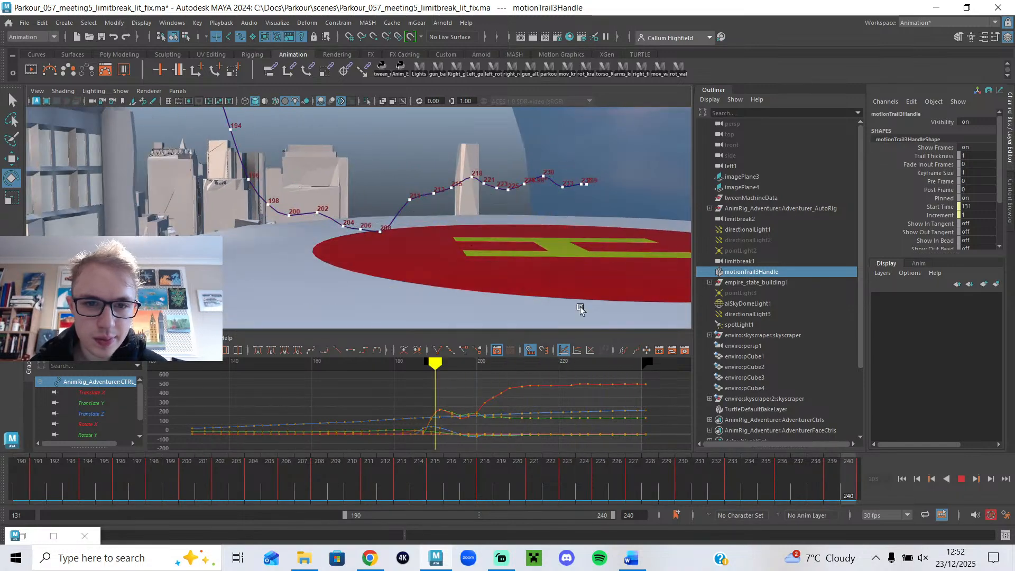
left_click(960, 479)
left_click_drag(410, 472, 284, 471)
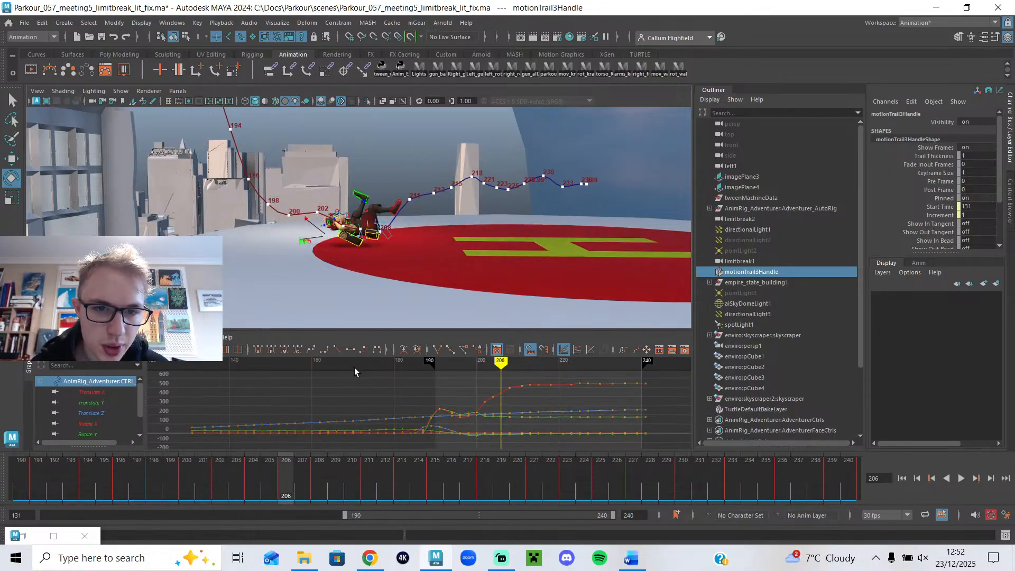
scroll(390, 281, "up", 5)
left_click_drag(376, 269, 376, 265, "alt")
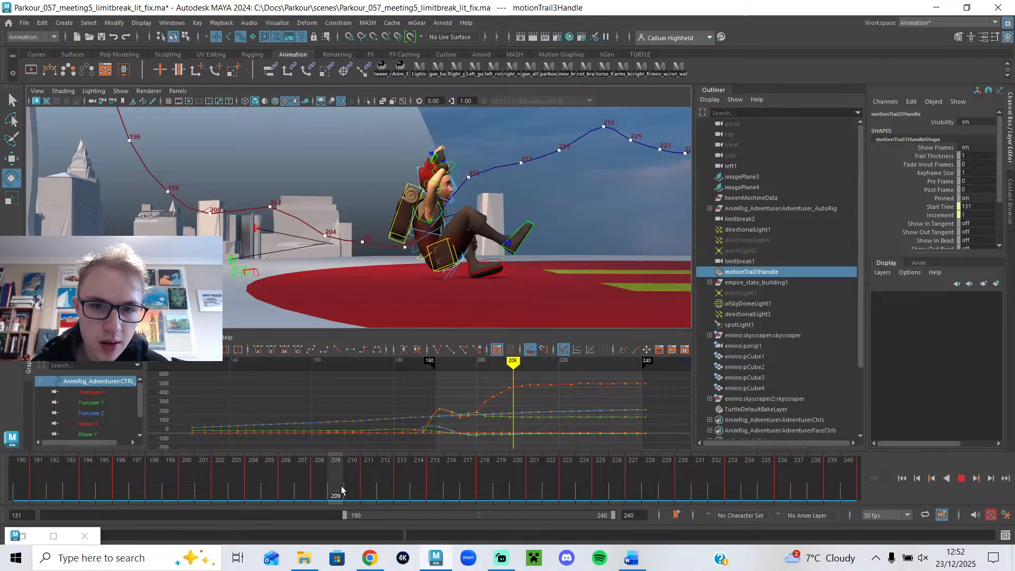
left_click_drag(329, 490, 222, 505)
mouse_move(307, 271)
left_mouse_down("alt")
mouse_move(329, 292)
mouse_move(321, 273)
left_mouse_up("alt")
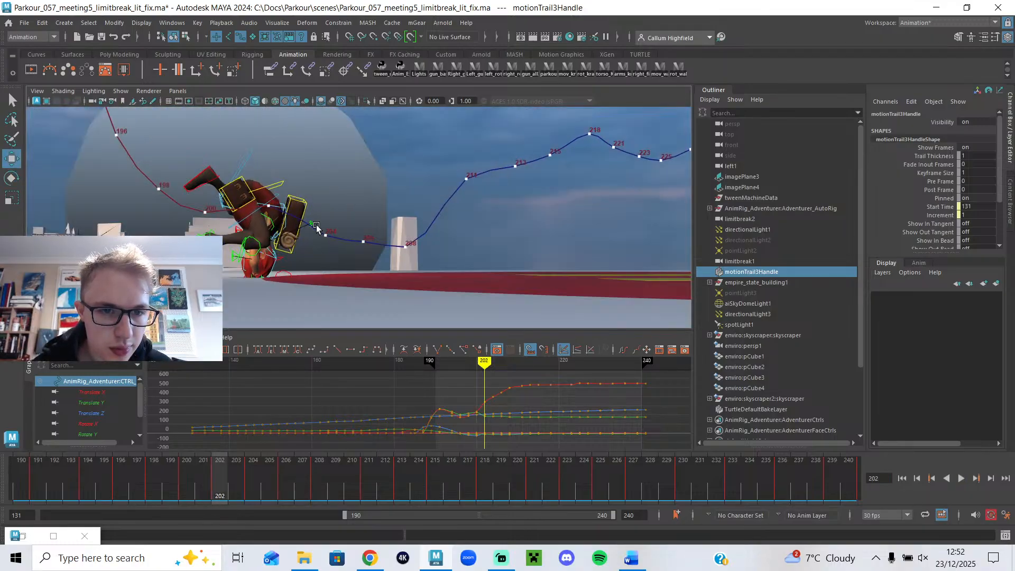
- Try setting the left foot's Toe Roll to 65 at frame 200, key it, and return to frame 198
left_click(295, 204)
left_click_drag(202, 484, 155, 502)
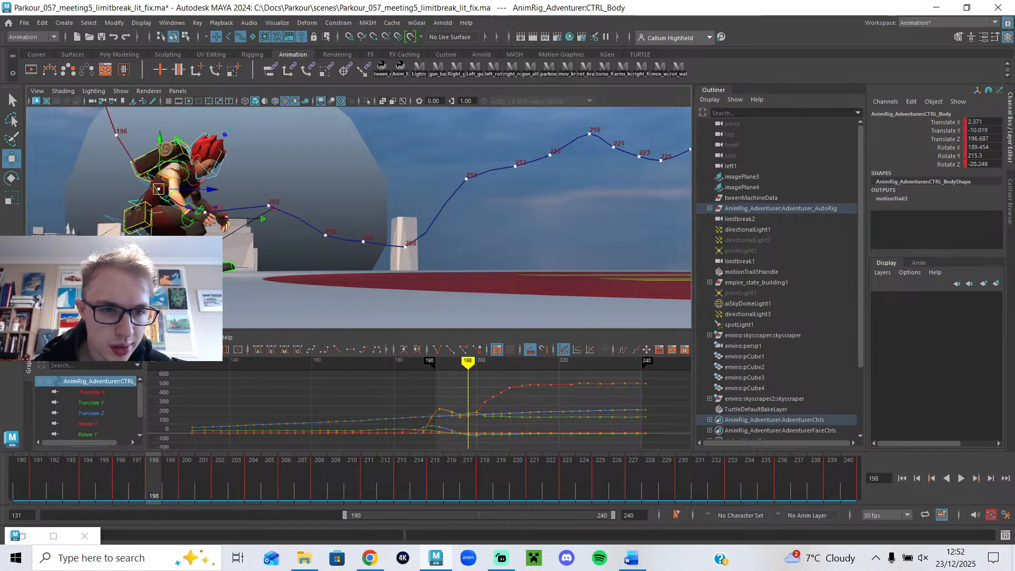
left_click(137, 264)
left_click_drag(141, 468, 190, 494)
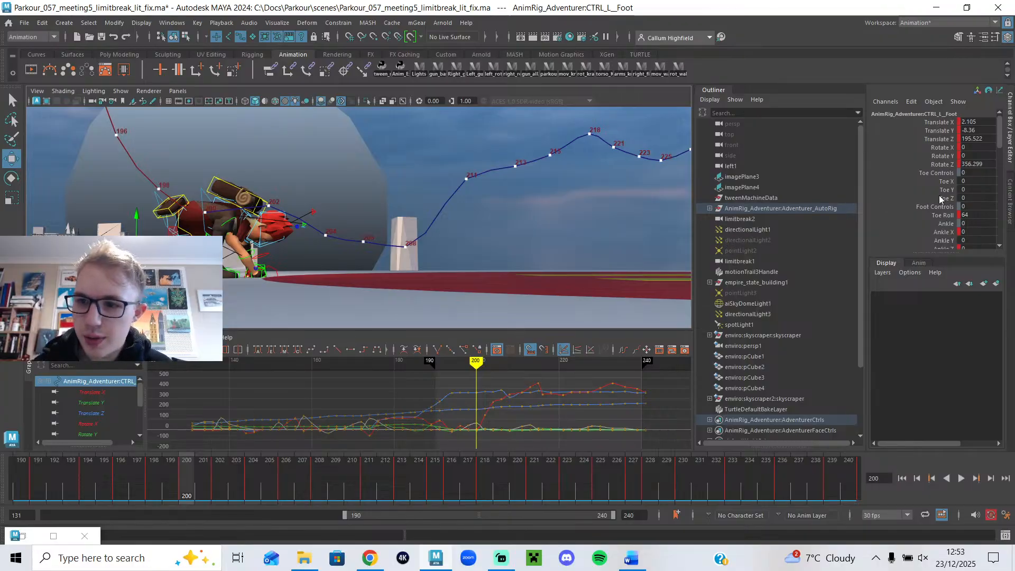
scroll(982, 177, "down", 1)
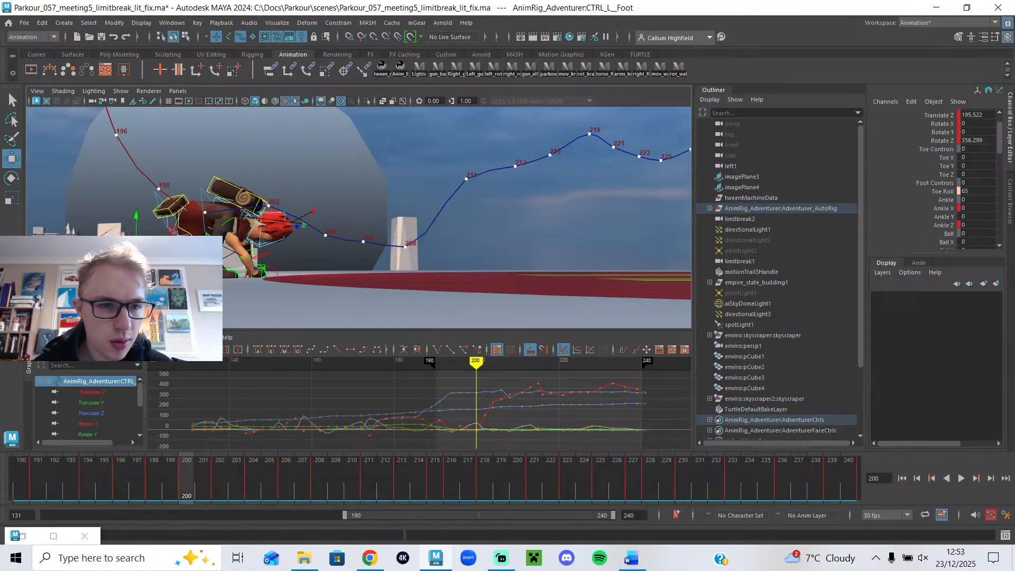
key("s")
mouse_move(166, 501)
left_mouse_down()
mouse_move(170, 471)
mouse_move(158, 476)
mouse_move(182, 478)
mouse_move(119, 489)
mouse_move(154, 497)
left_mouse_up()
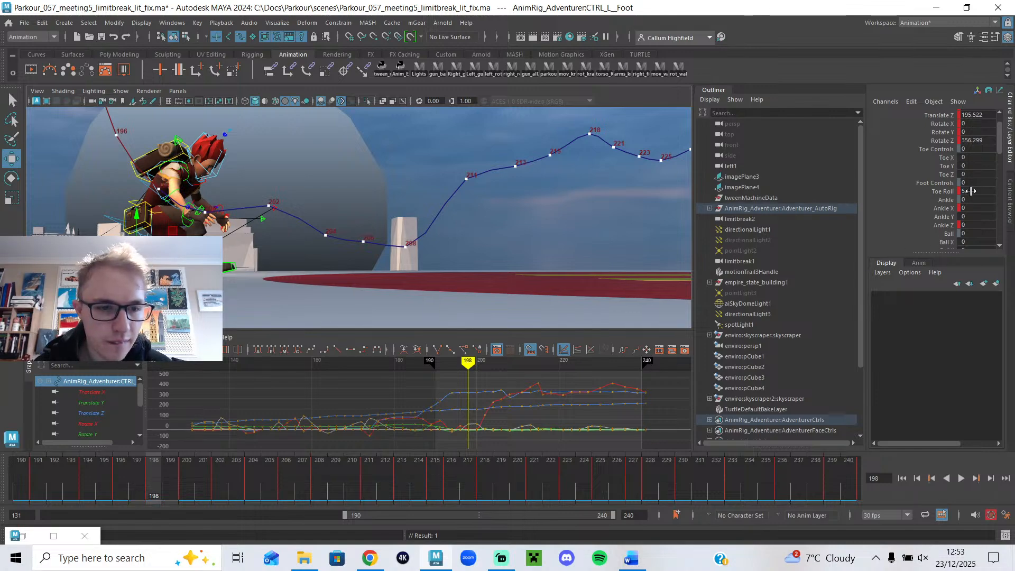
- Play back the landing and undo the left foot's Toe Roll changes, returning to the body control
left_click_drag(131, 490, 33, 498)
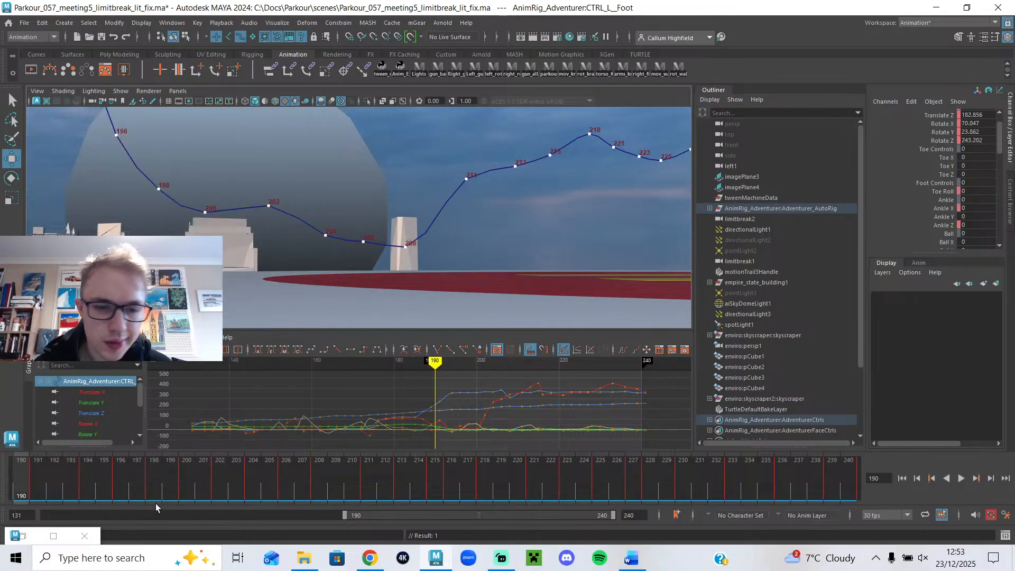
left_click(962, 481)
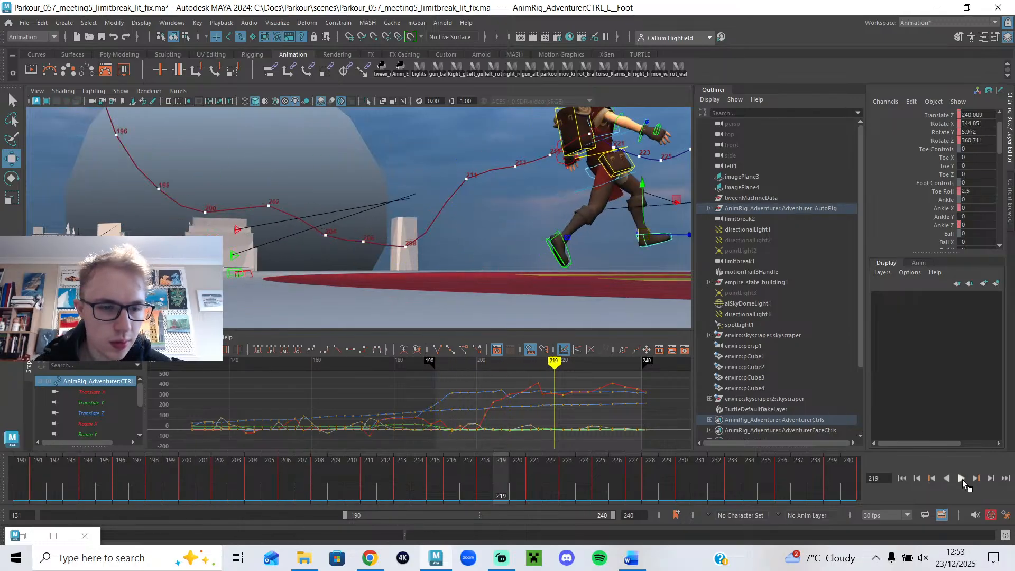
key("ctrl+z")
key("ctrl+z")
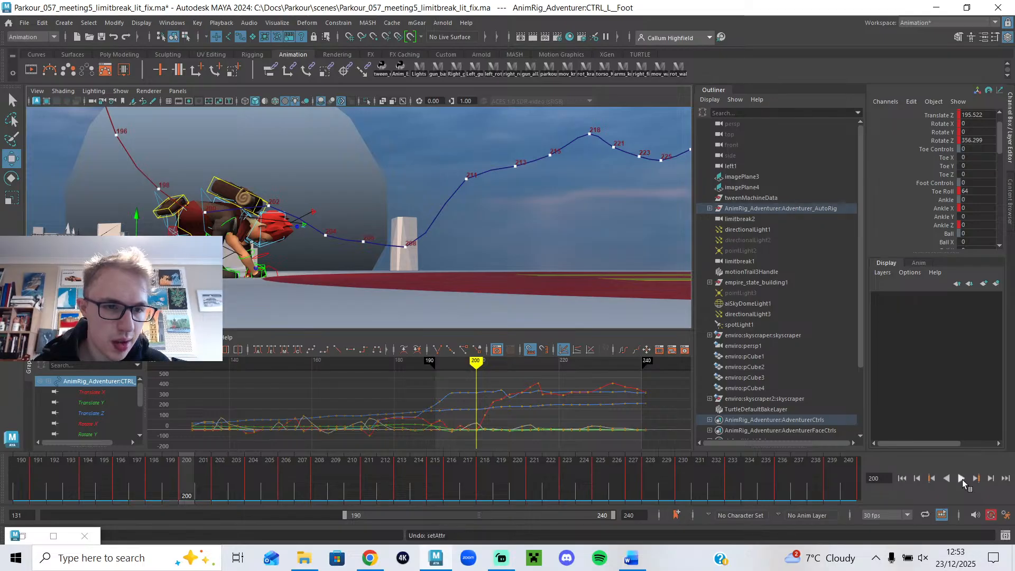
key("ctrl+z")
key("ctrl+z")
key("ctrl+z")
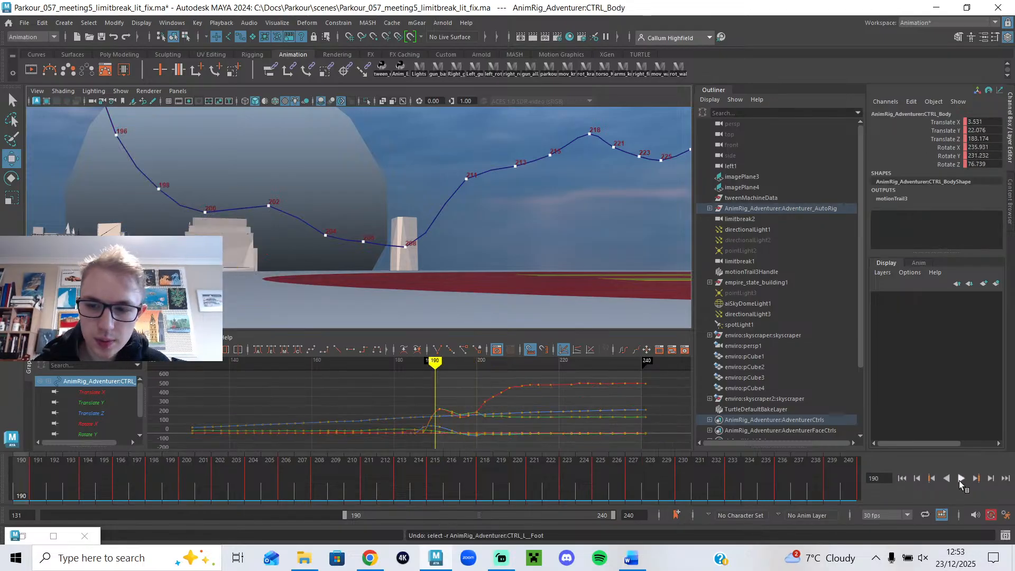
- Review the landing playback and move the body control forward at frame 200 to about Translate Z 201.322
left_click(962, 479)
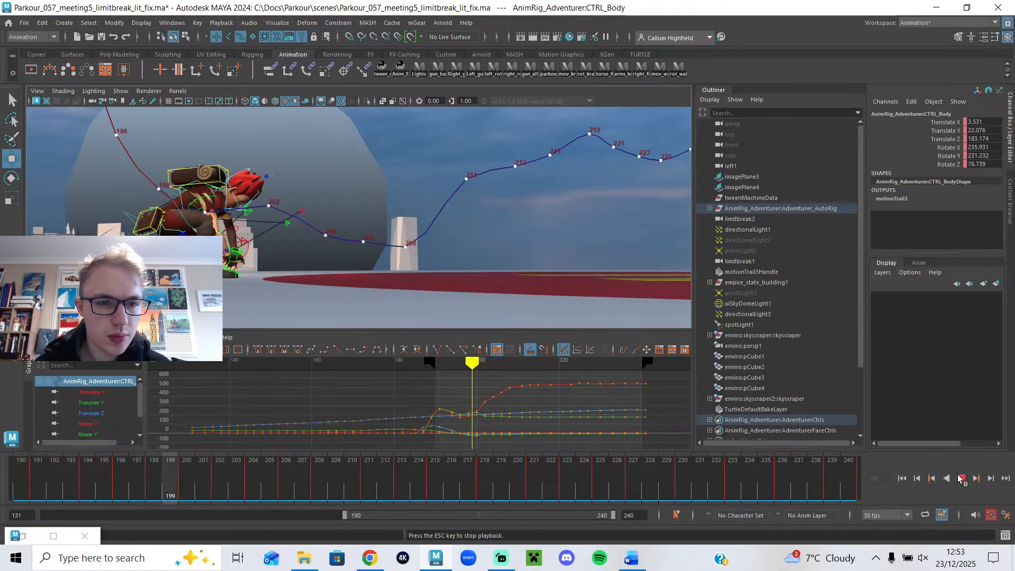
left_click_drag(177, 499, 191, 483)
key("alt+v")
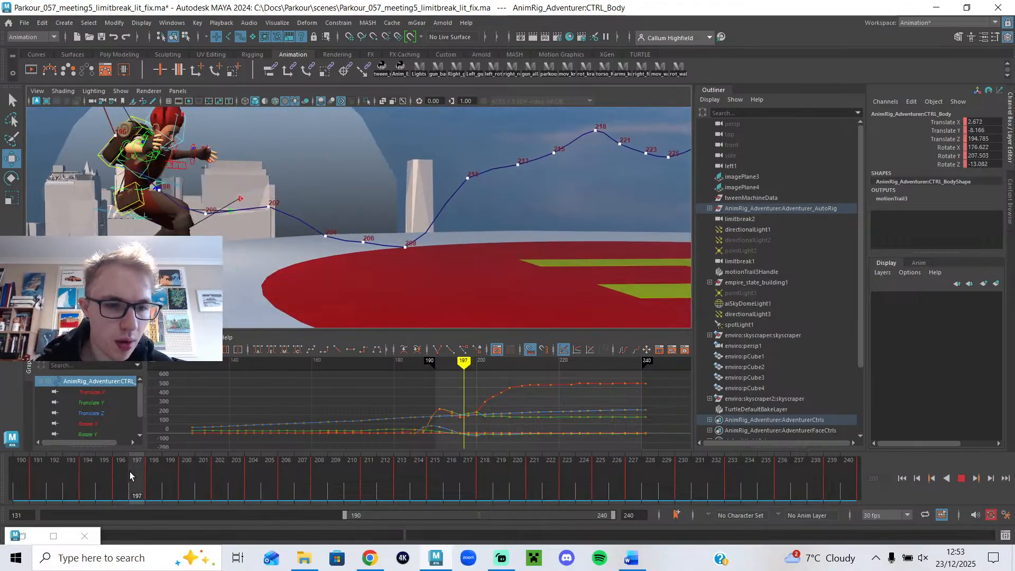
key("alt+v")
left_click_drag(247, 214, 255, 214)
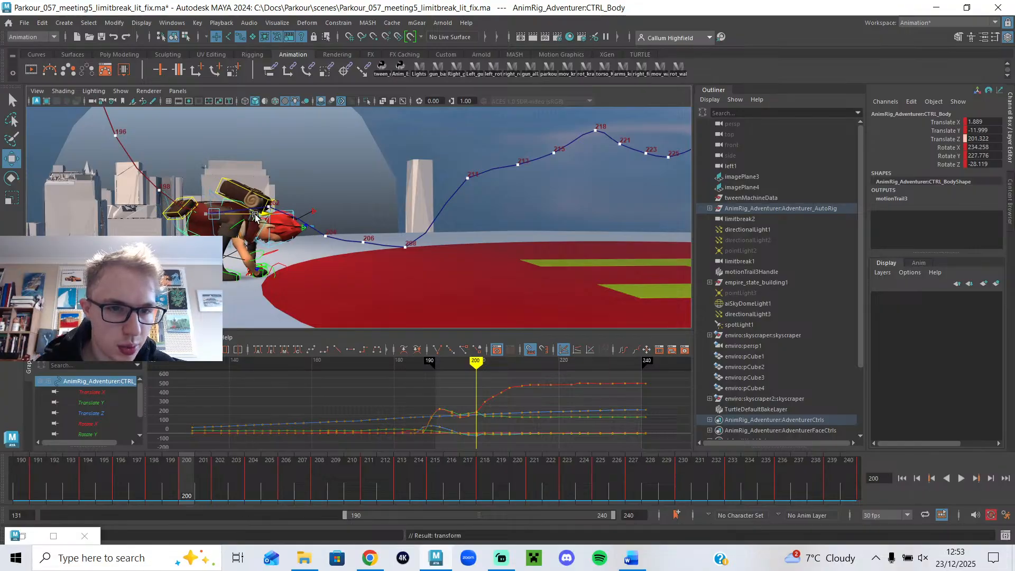
- Check the motion from frame 198 and move the body forward at frame 202 to about Translate Z 206.529
left_click(153, 478)
key("alt+v")
left_click_drag(179, 484, 221, 491)
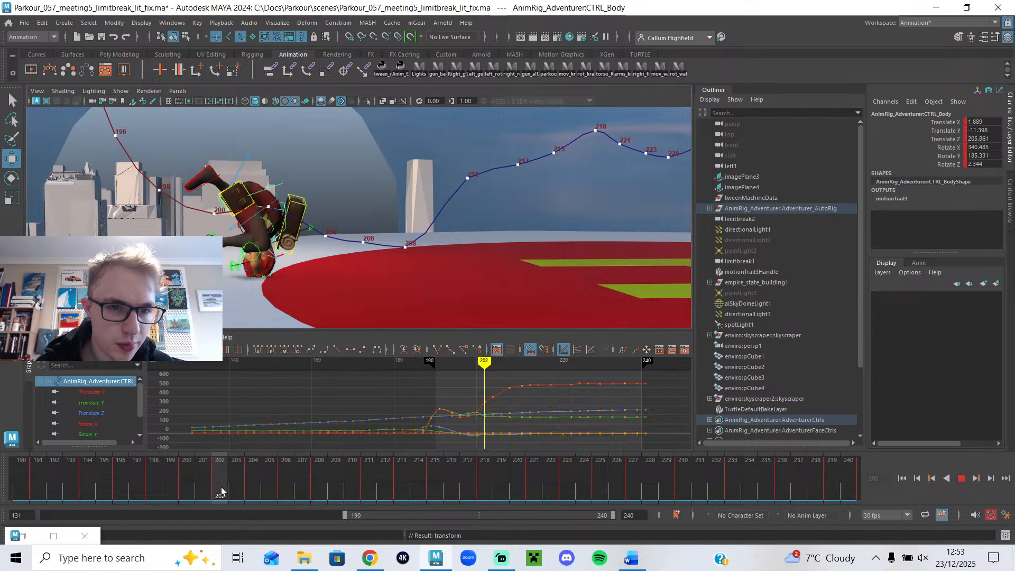
left_click_drag(305, 204, 314, 206)
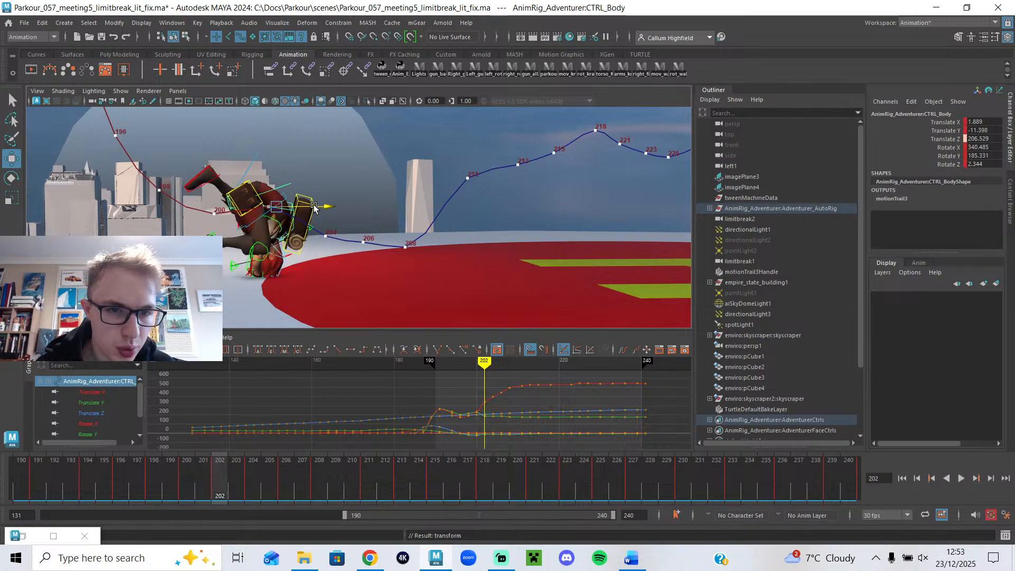
- Move the body control slightly back along Z at frame 204 and play back the roll
left_click(183, 488)
left_click_drag(199, 487, 253, 487)
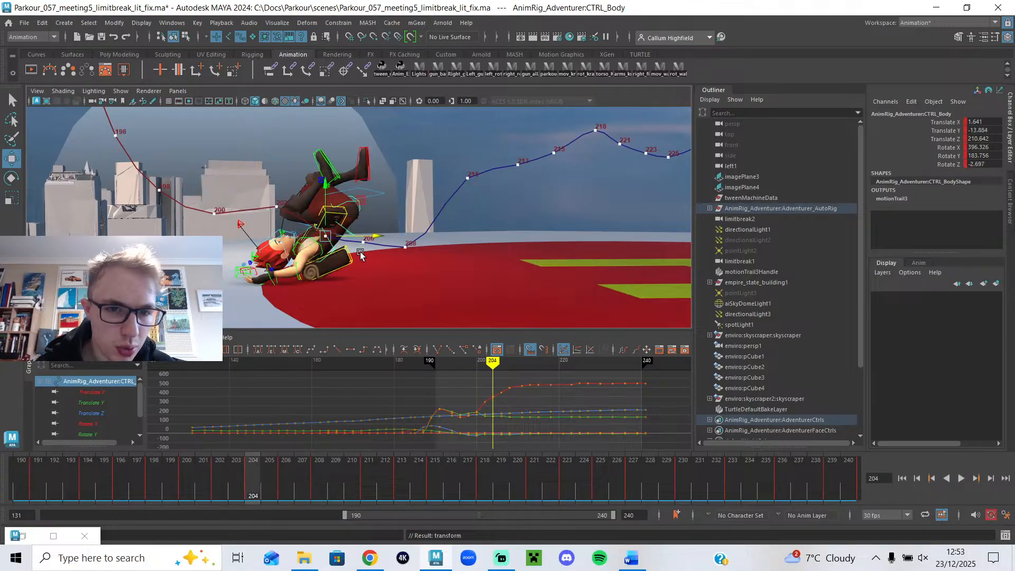
left_click_drag(341, 237, 337, 235)
key("alt+v")
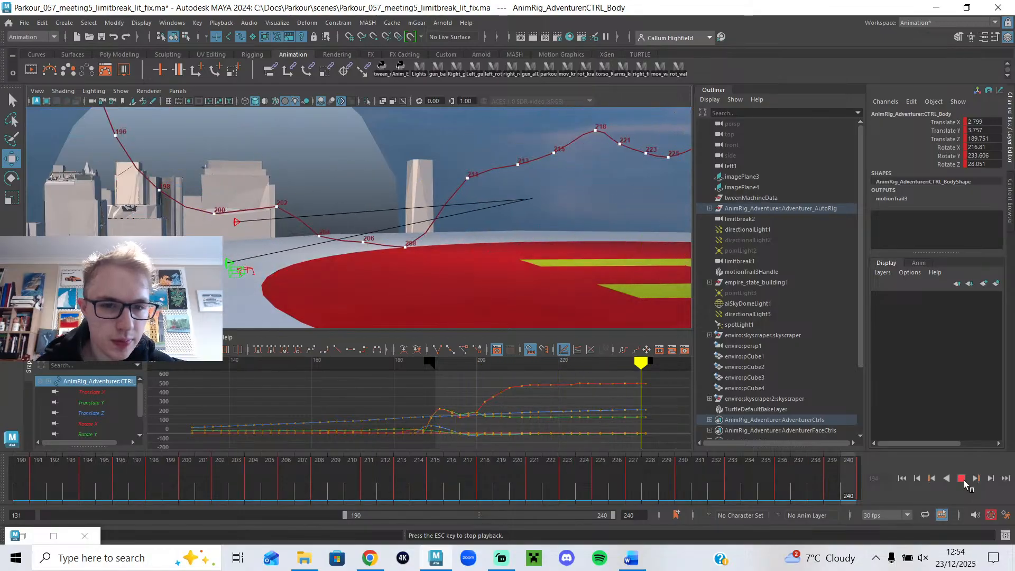
left_click(963, 480)
- Select the hips control and apply the Euler Filter to its animation curves, then play back the roll
left_click_drag(138, 483, 237, 508)
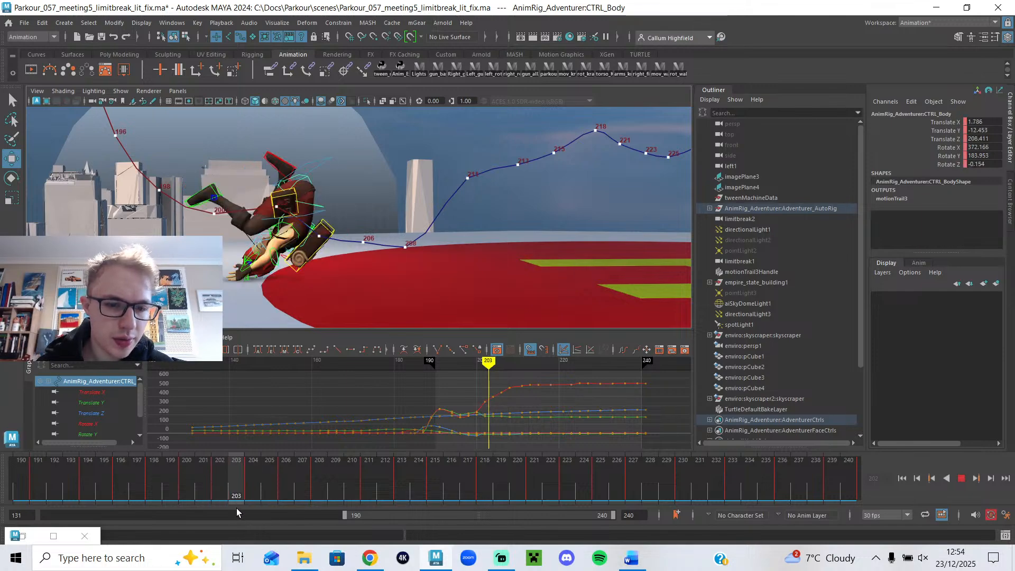
scroll(305, 243, "up", 3)
left_click_drag(304, 241, 280, 239, "alt")
left_click(289, 156)
left_click(286, 212)
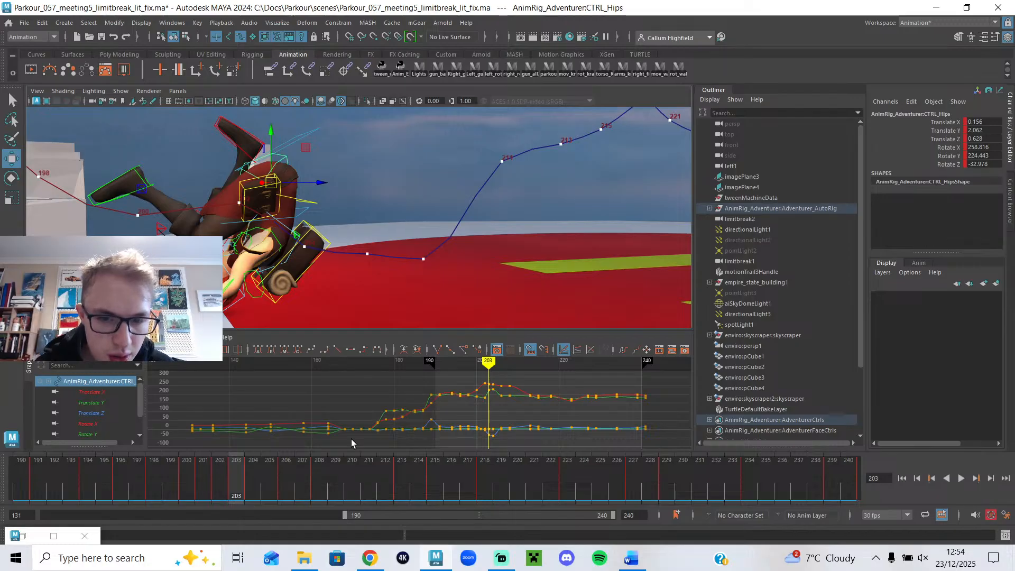
left_click(184, 483)
left_click(111, 337)
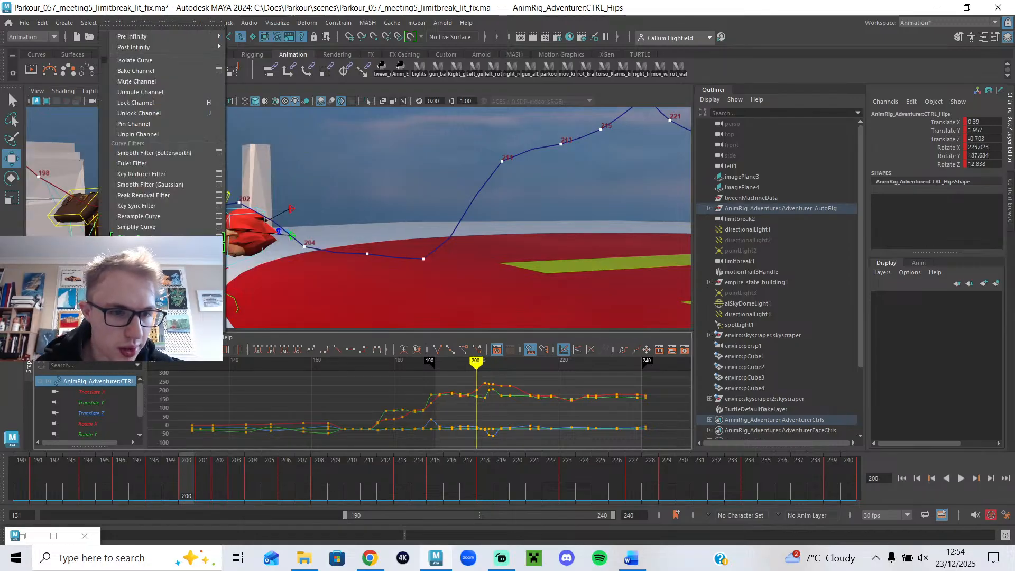
left_click(148, 166)
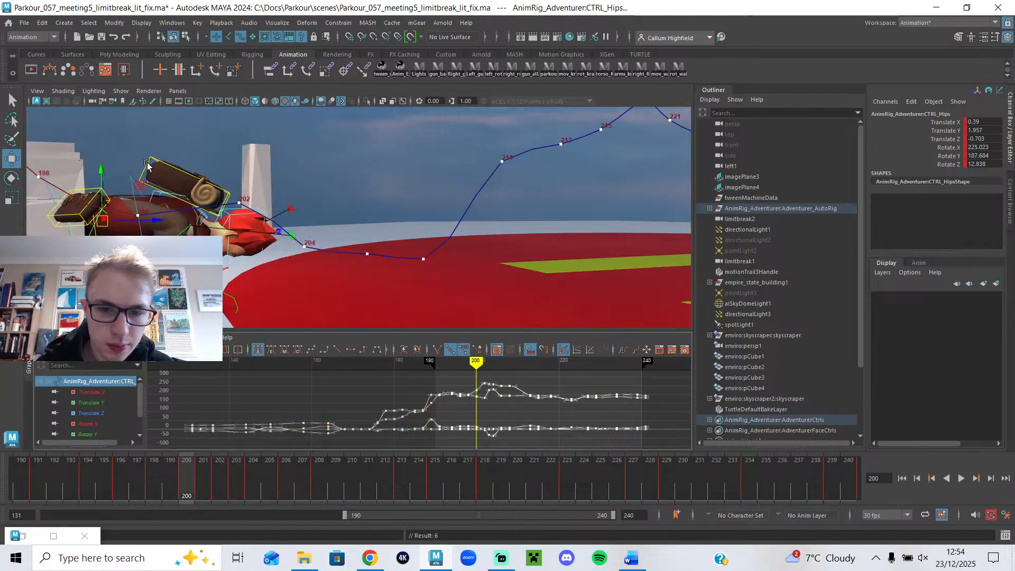
key("alt+v")
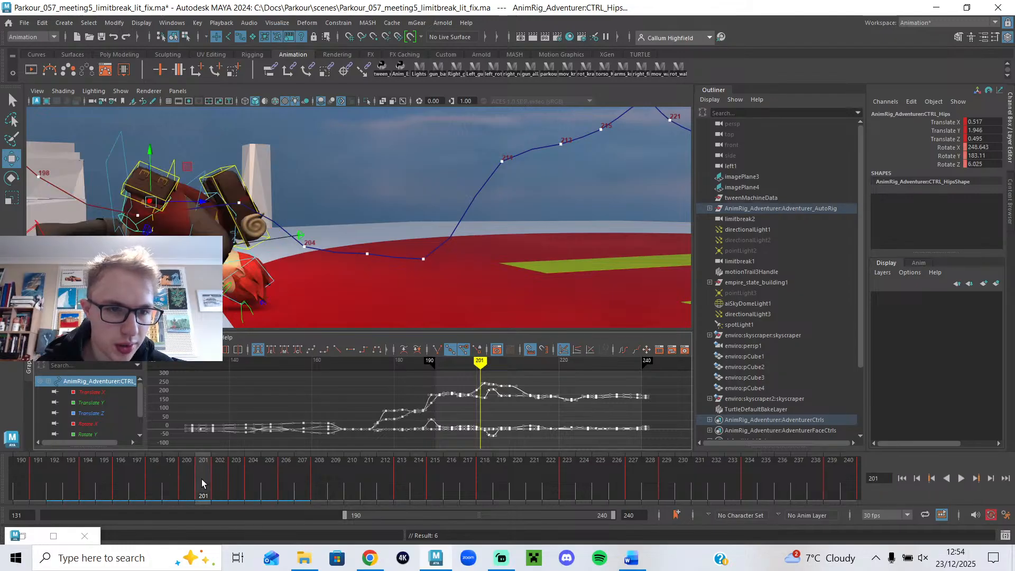
- Delete the hips control's keys at frames 201 and 203
right_click(202, 483)
left_click(229, 312)
left_click(233, 472)
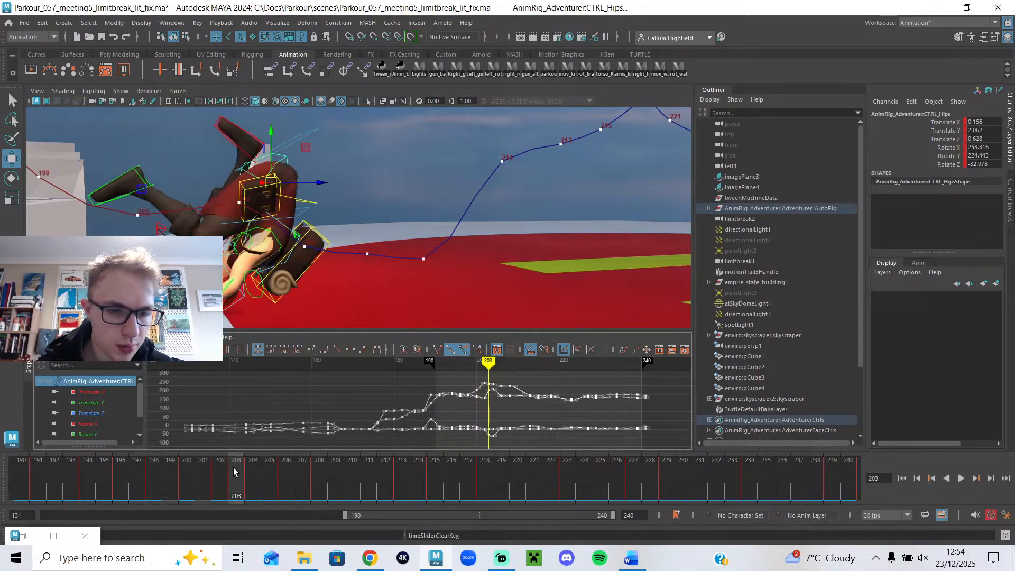
right_click(235, 472)
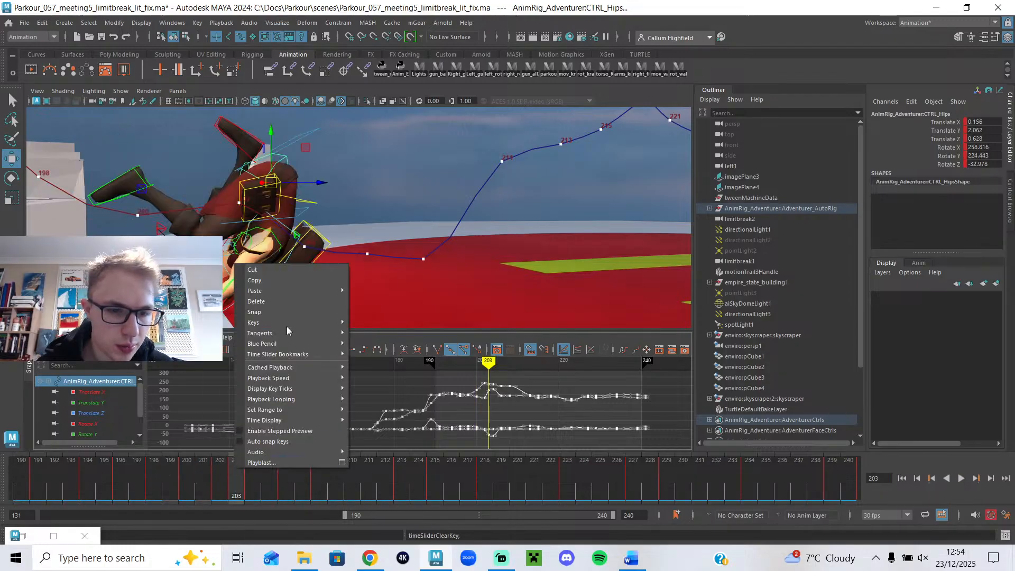
left_click(184, 476)
- Examine the hips' motion and curves around frames 200 to 202
scroll(249, 252, "down", 1)
left_click_drag(173, 482, 213, 485)
mouse_move(312, 233)
left_mouse_down("alt")
mouse_move(318, 285)
mouse_move(312, 238)
left_mouse_up("alt")
key("alt+1")
left_click_drag(232, 248, 204, 248, "alt")
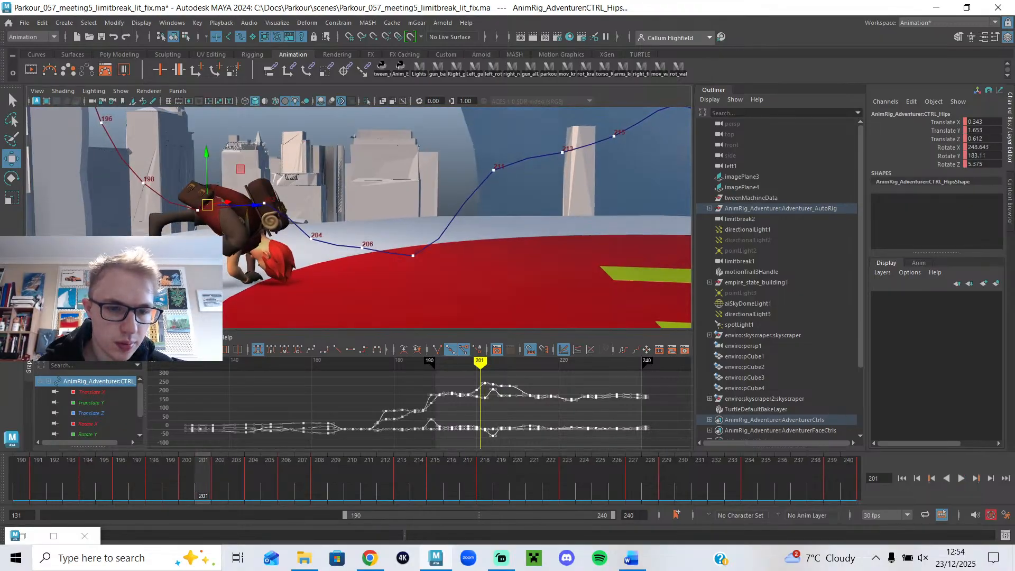
left_click(188, 480)
left_click(478, 411)
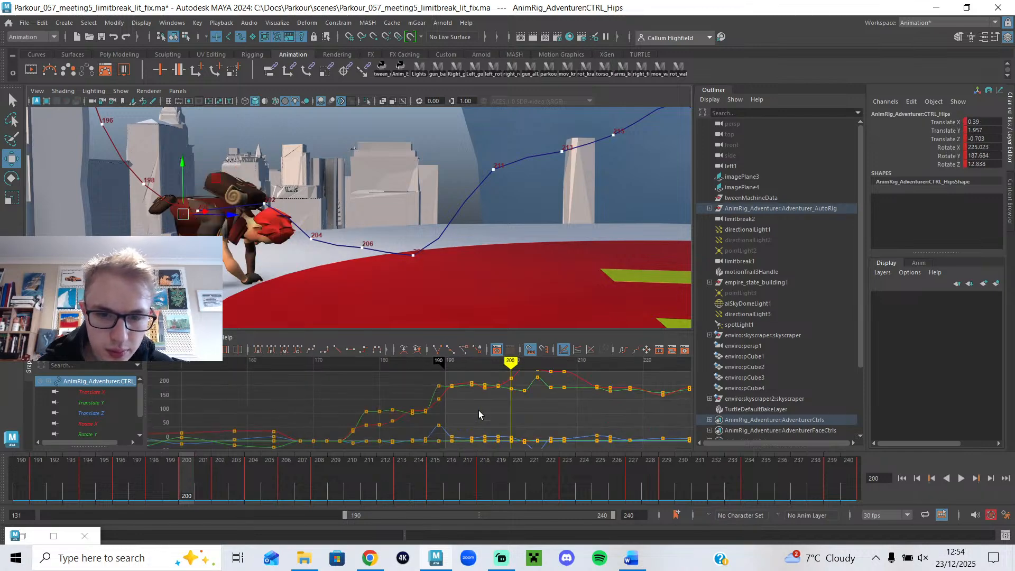
left_click(218, 481)
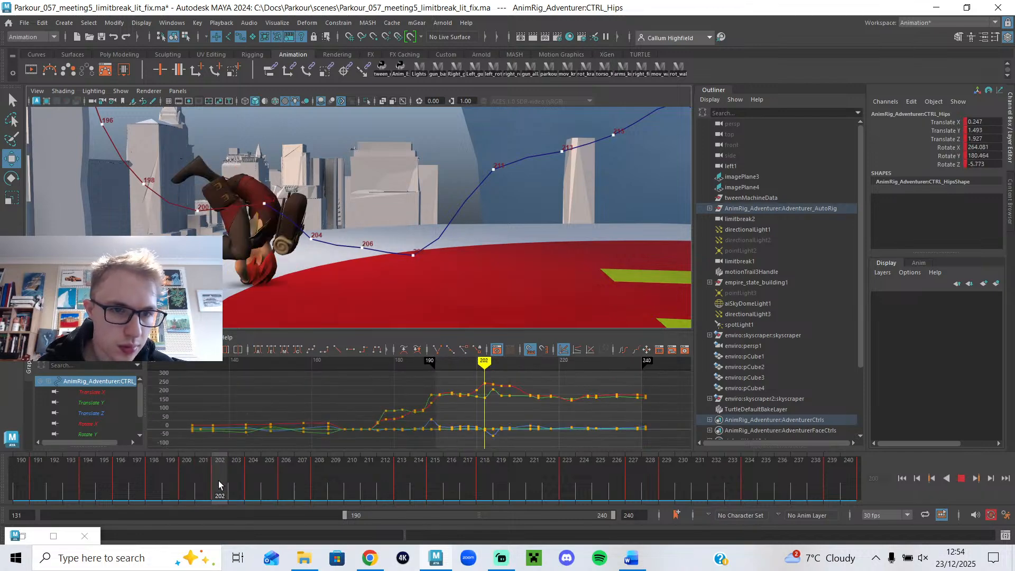
- Try blending the hips pose at frame 202 toward the previous key with tweenMachine at about -85
left_click_drag(273, 272, 283, 264, "alt")
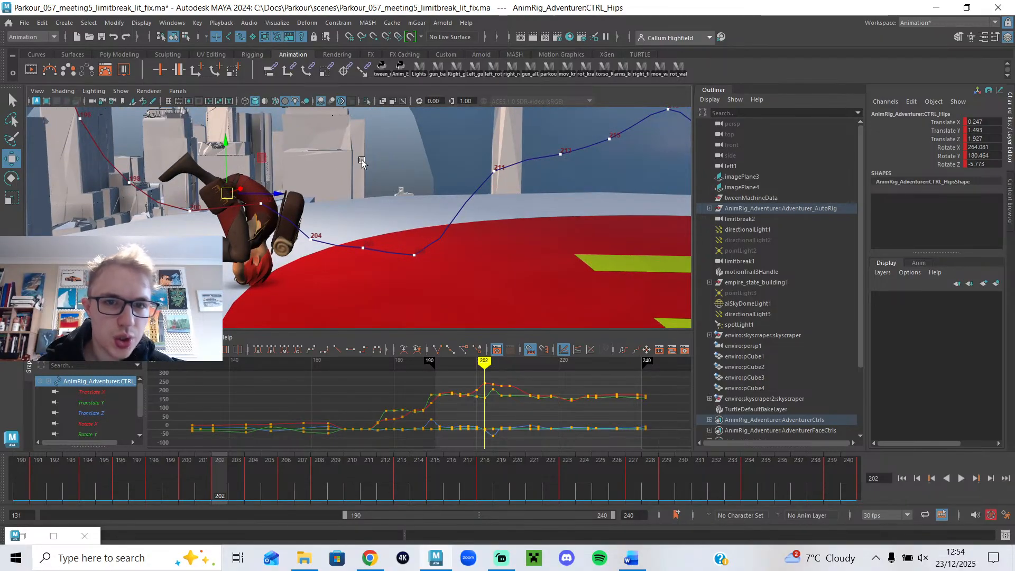
left_click(389, 75)
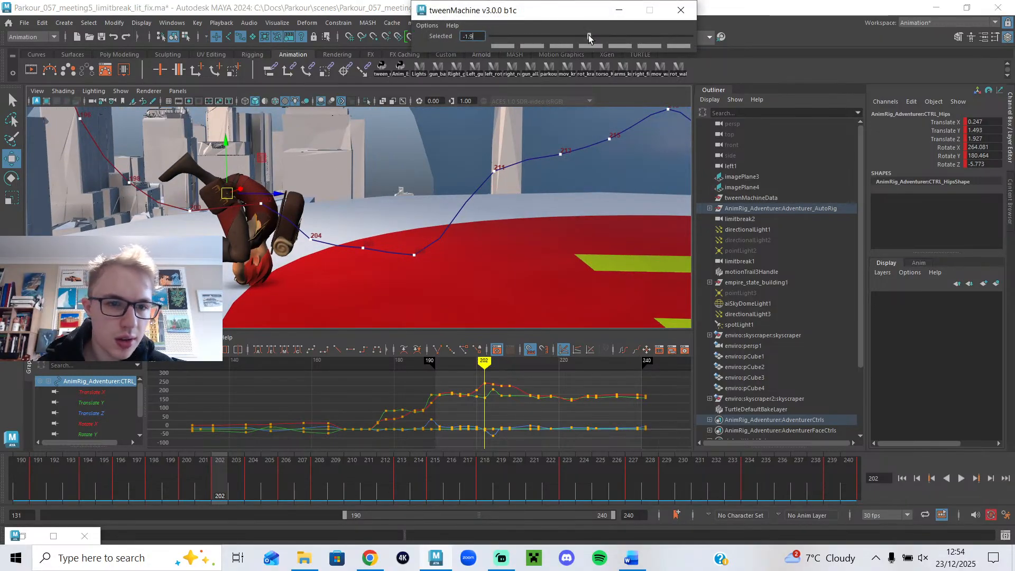
left_click(589, 35)
left_click_drag(590, 35, 505, 52)
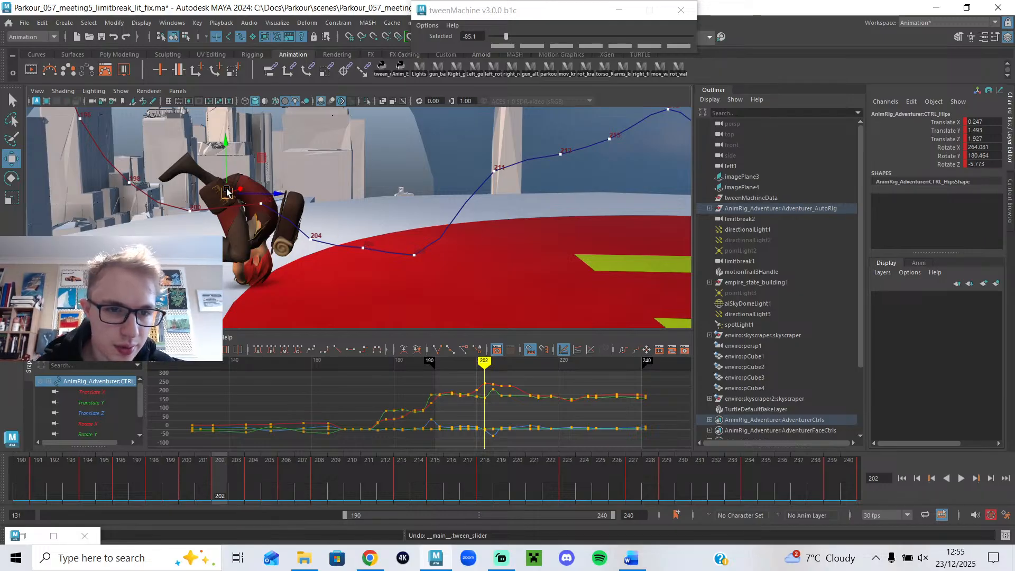
- Move the hips slightly up at frame 202 to about Translate Y 1.805
left_click_drag(225, 169, 226, 165)
key("e")
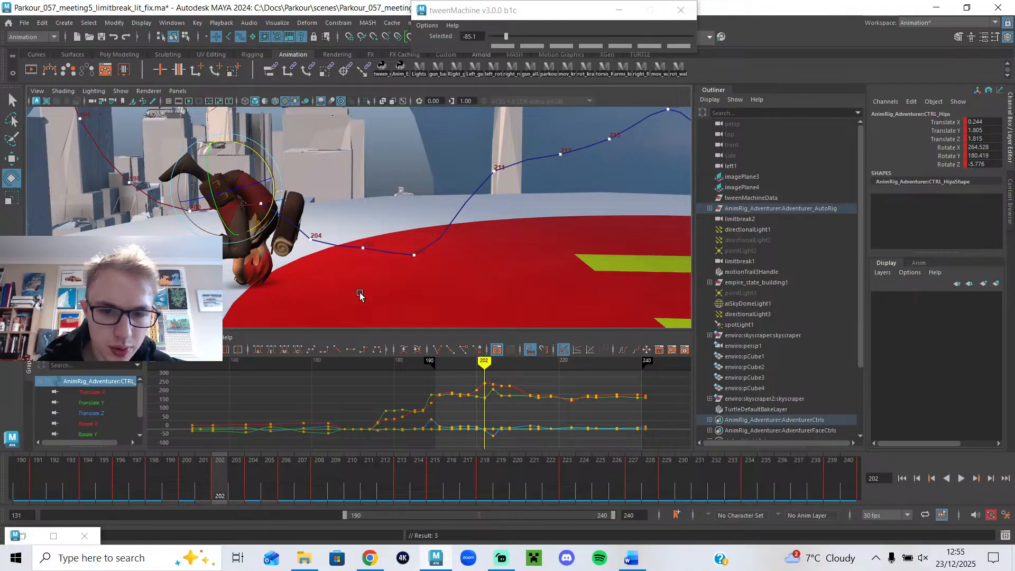
scroll(465, 396, "up", 3)
middle_click_drag(504, 403, 469, 394, "alt")
- Smooth the hips' rotation curves at frame 202, bringing Rotate X to about 252.764 and Rotate Z to about -6.721
left_click(103, 392)
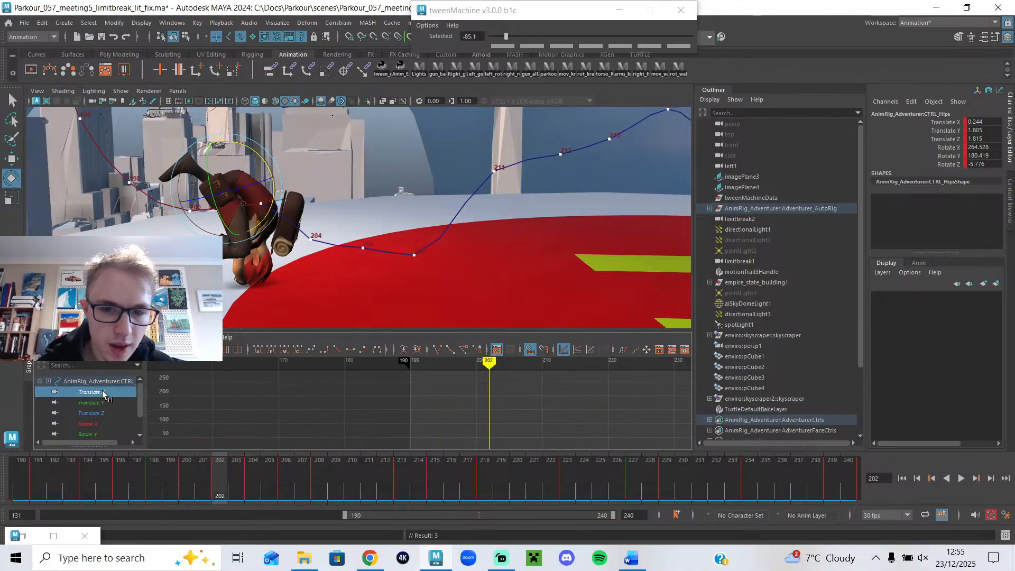
key("f")
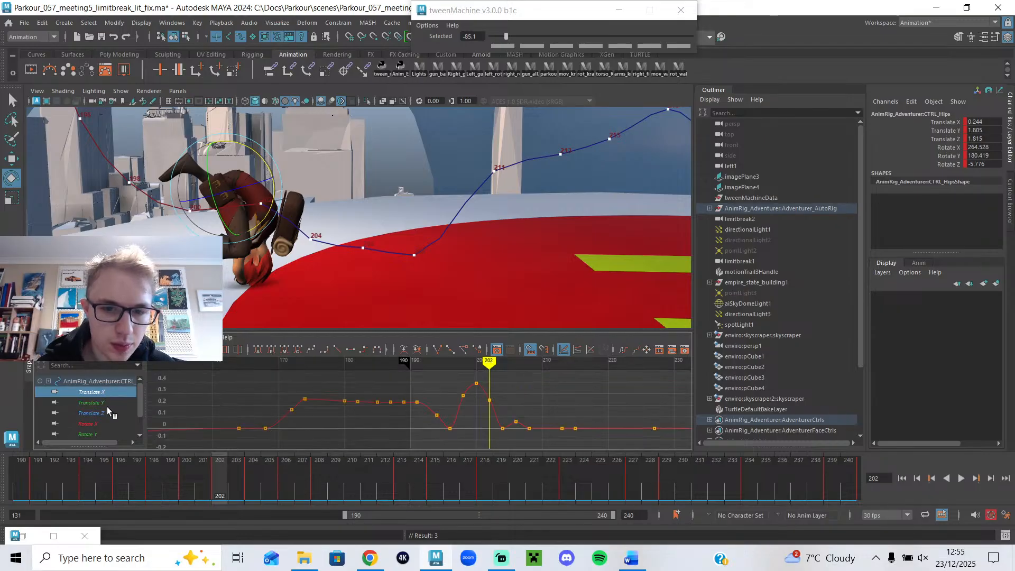
scroll(111, 403, "down", 1)
left_click(106, 403)
key("f")
scroll(444, 413, "up", 3)
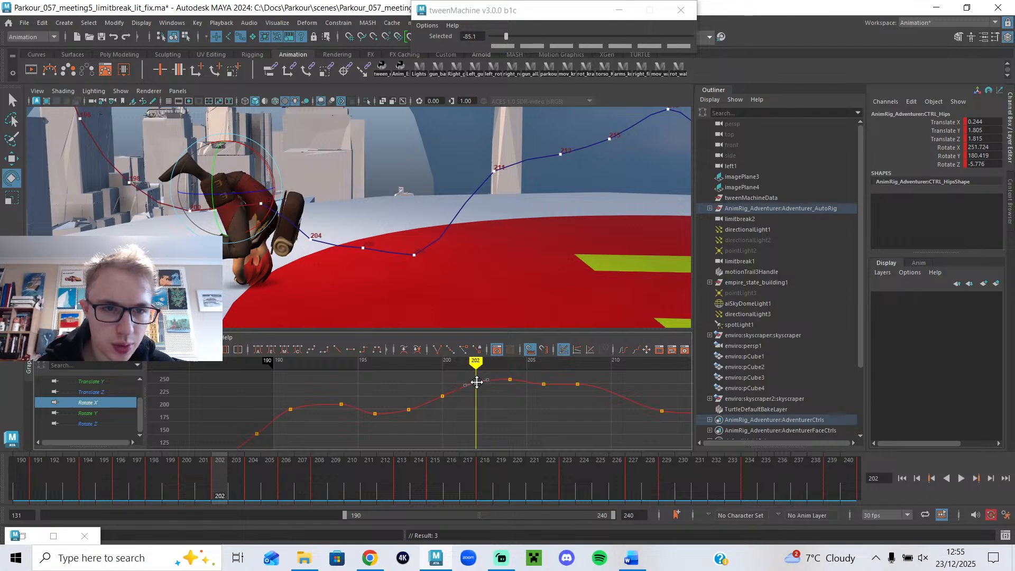
left_click(130, 413)
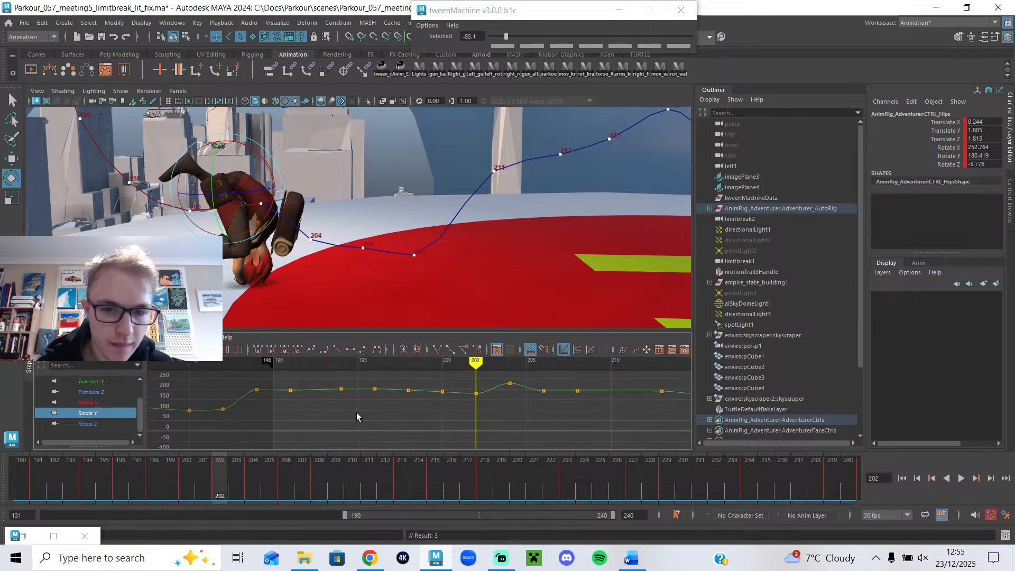
left_click(85, 423)
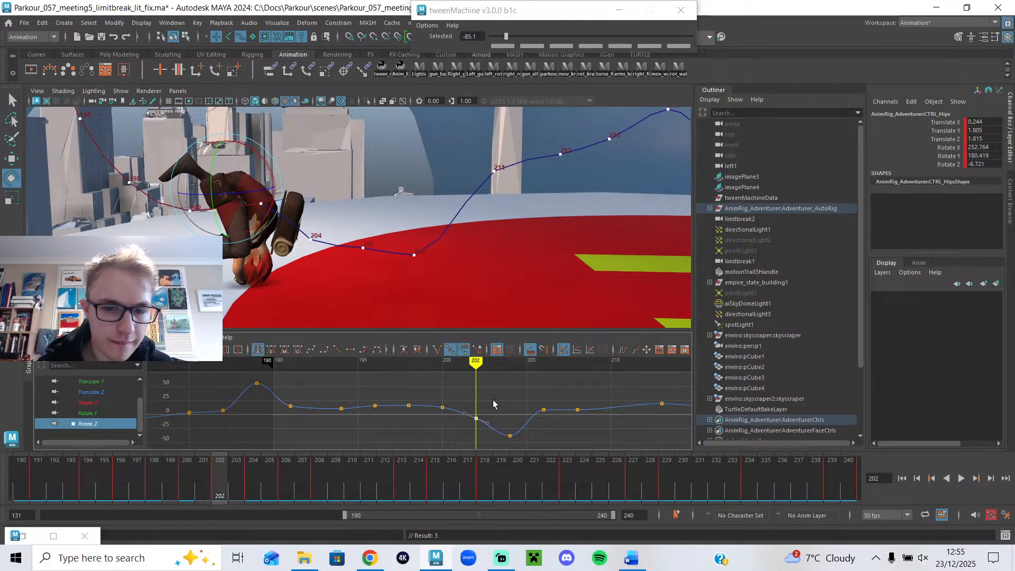
- Flatten the hips' Translate Z curve by lowering the frame 202 key and raising the frame 200 key to about -0.269
left_click(101, 391)
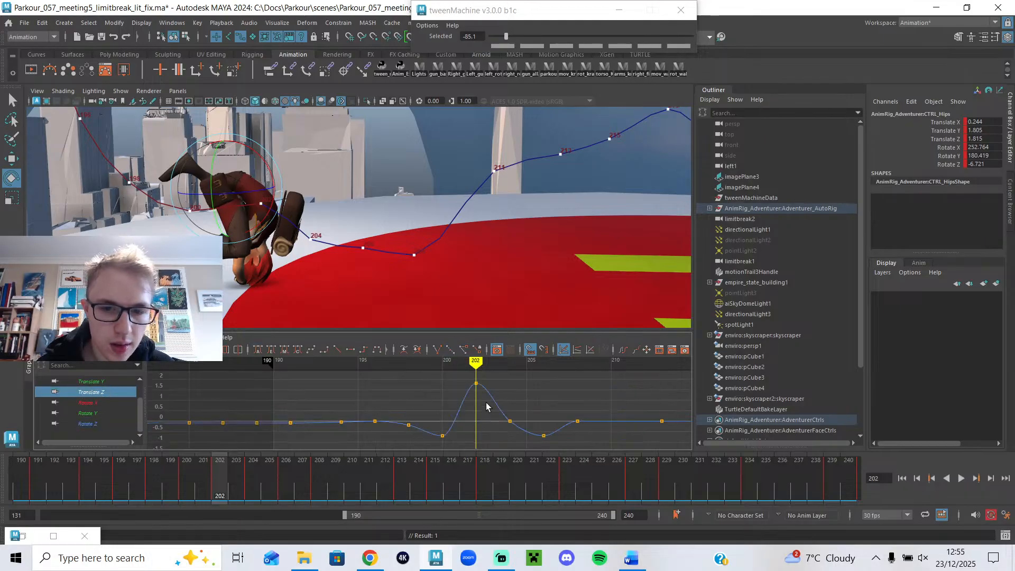
mouse_move(477, 385)
left_mouse_down()
mouse_move(476, 436)
mouse_move(476, 394)
mouse_move(476, 404)
left_mouse_up()
left_click(442, 363)
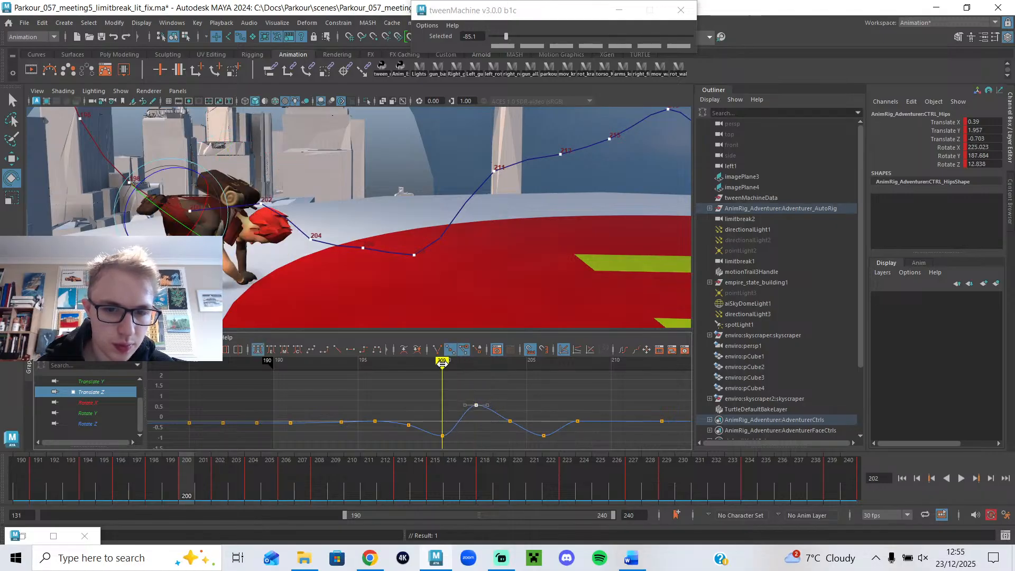
mouse_move(444, 423)
left_mouse_down()
mouse_move(444, 401)
mouse_move(444, 434)
left_mouse_up()
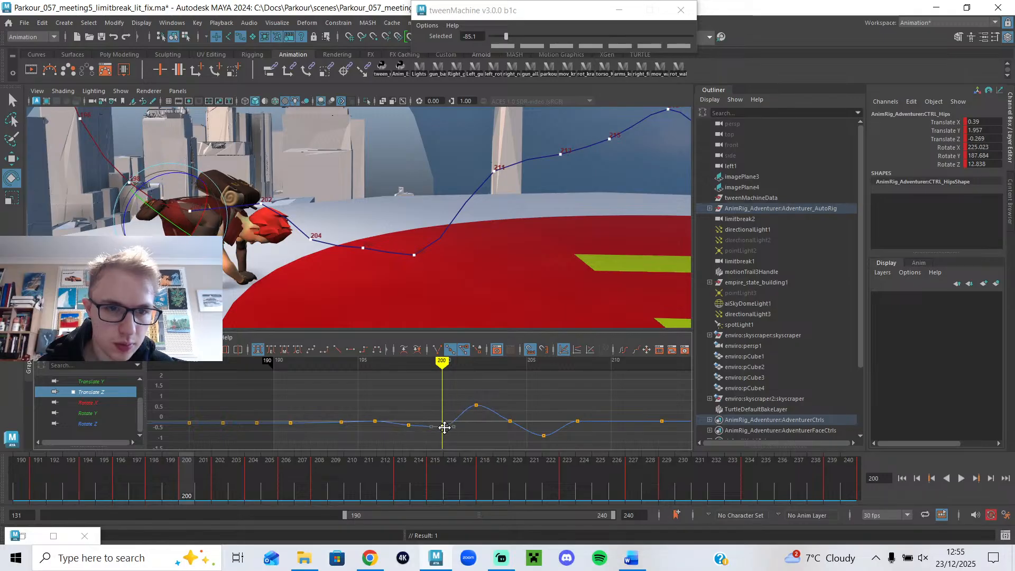
- Examine the character's pose at frame 200 from several angles
left_click_drag(91, 222, 185, 248, "alt")
key("f")
key("ctrl+z")
left_click_drag(306, 235, 265, 199, "alt")
scroll(336, 207, "down", 5)
key("alt+1")
middle_click_drag(392, 262, 396, 235, "alt")
left_click_drag(396, 238, 350, 243, "alt")
- Select the right foot control at frame 200 and apply the Euler Filter to its animation curves
key("w")
left_click(351, 213)
scroll(359, 244, "up", 2)
left_click(356, 304)
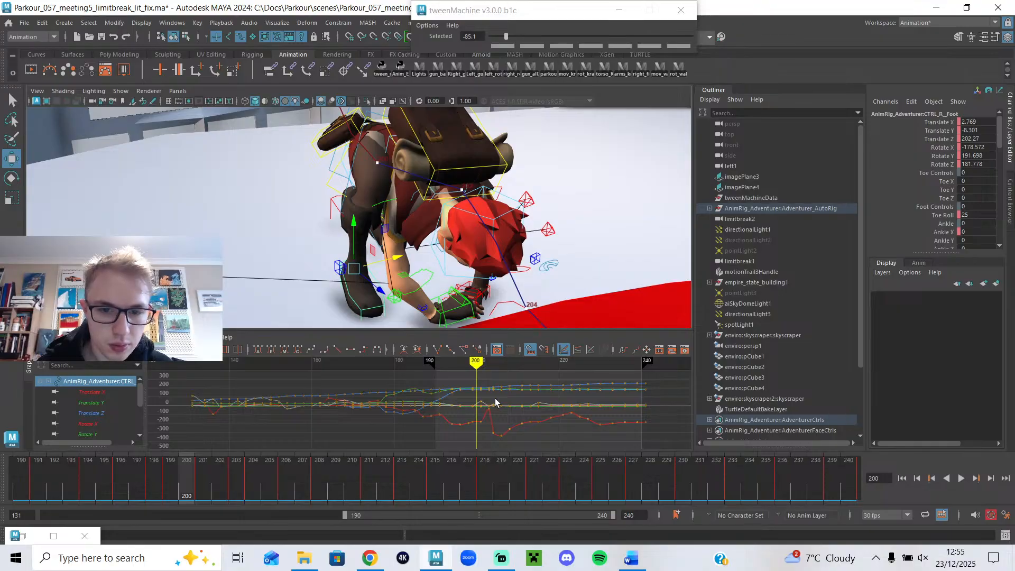
scroll(495, 398, "up", 6)
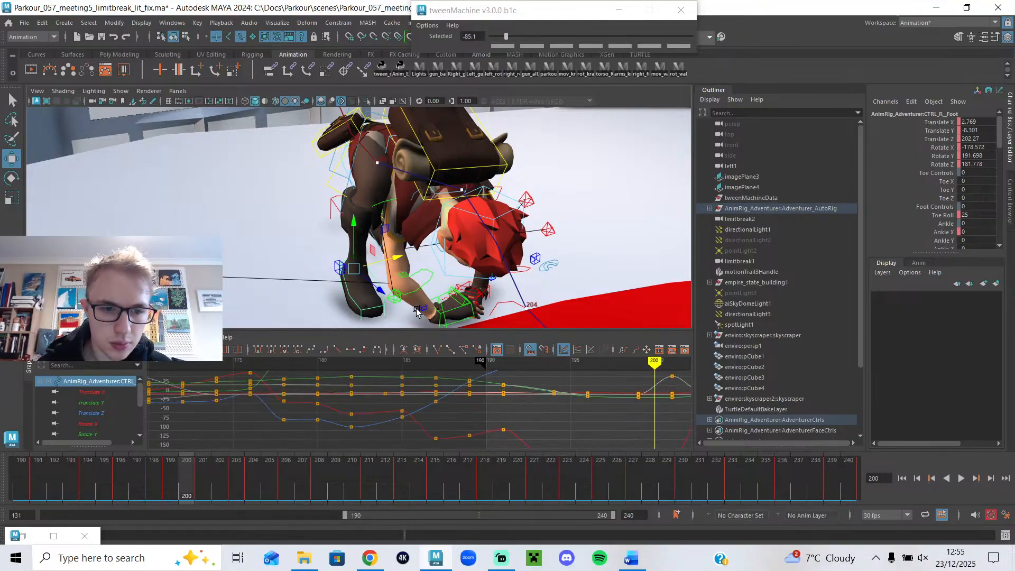
scroll(413, 312, "down", 3)
scroll(401, 401, "down", 6)
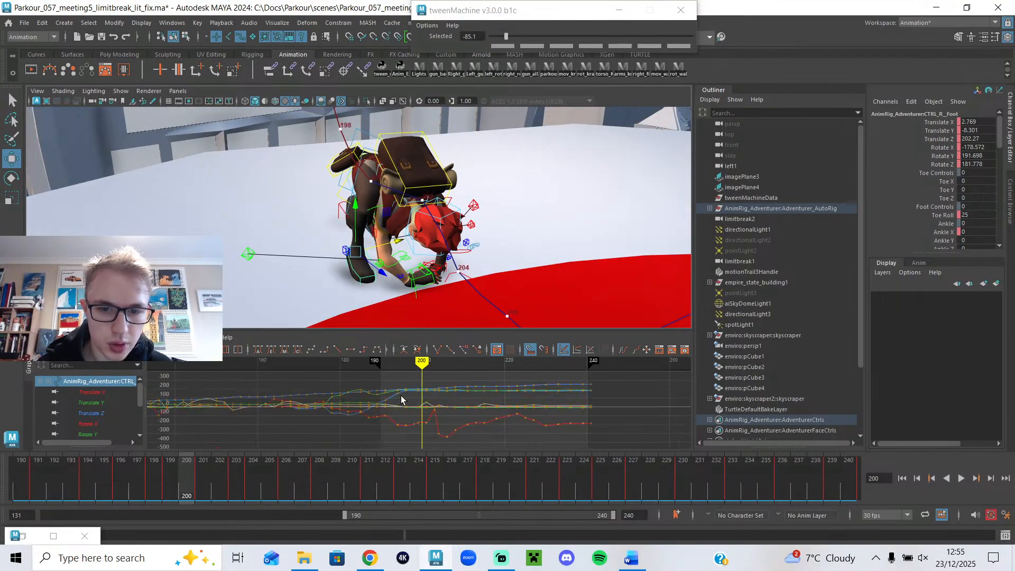
left_click(118, 337)
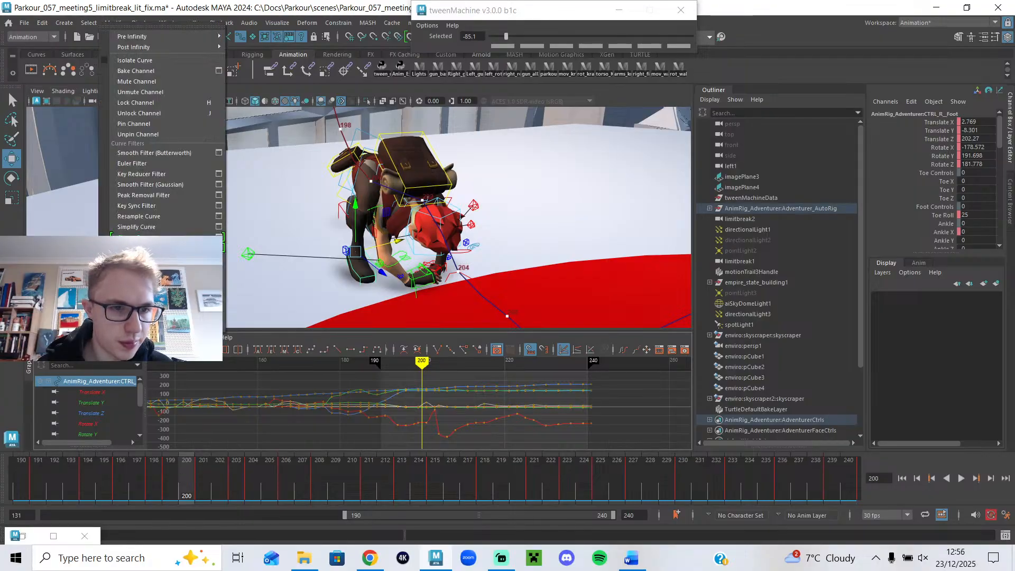
left_click(172, 167)
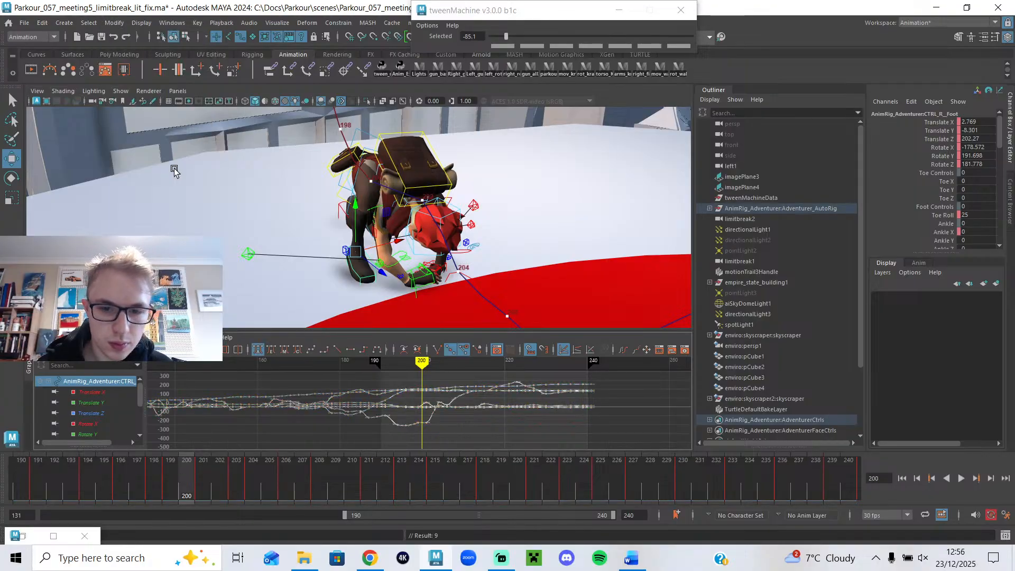
- Scrub through the roll around frame 204 and play back the landing to check the right foot's rotation
left_click(449, 421)
scroll(448, 419, "up", 4)
mouse_move(427, 363)
left_mouse_down()
mouse_move(491, 370)
mouse_move(446, 374)
left_mouse_up()
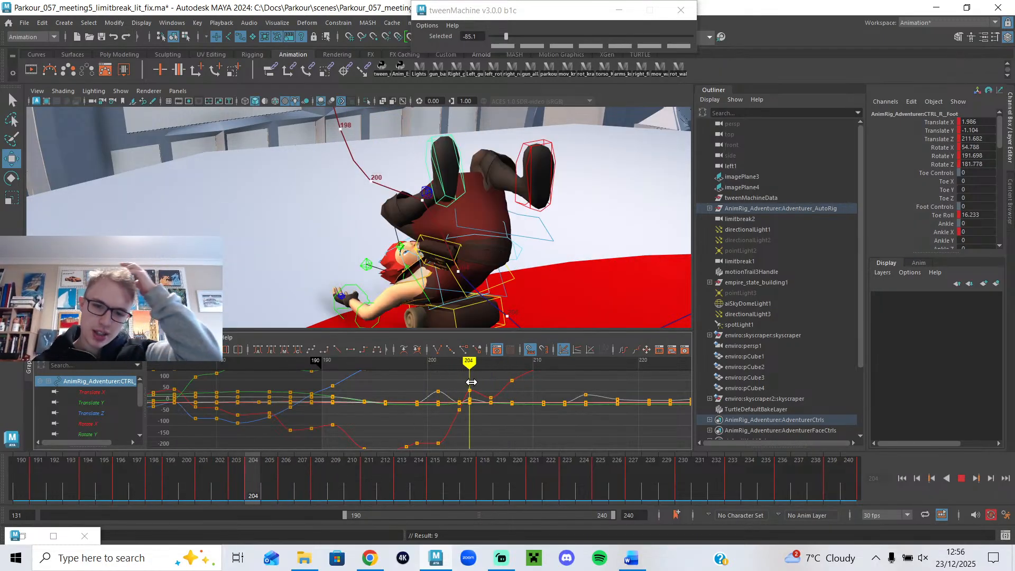
mouse_move(472, 383)
left_mouse_down()
mouse_move(501, 384)
mouse_move(451, 385)
mouse_move(516, 390)
mouse_move(375, 386)
left_mouse_up()
left_click(961, 478)
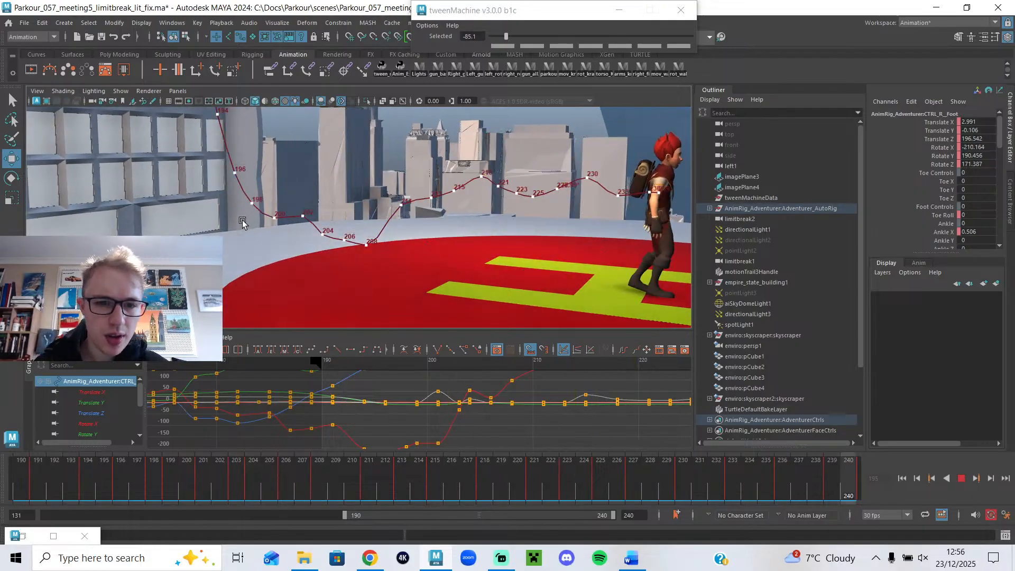
left_click(962, 478)
- Replay the landing from the side and check the poses around frames 208 and 209
left_click_drag(339, 475, 323, 475)
left_click_drag(353, 231, 396, 222, "alt")
left_click(961, 479)
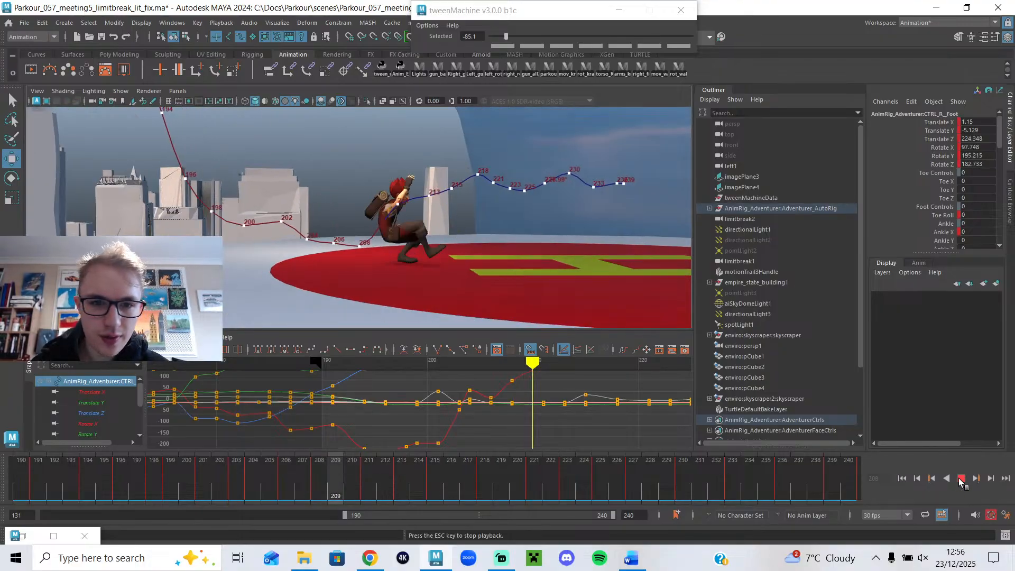
mouse_move(319, 483)
left_mouse_down()
mouse_move(286, 483)
mouse_move(363, 476)
mouse_move(319, 486)
mouse_move(401, 497)
mouse_move(290, 484)
mouse_move(313, 489)
mouse_move(283, 491)
mouse_move(318, 496)
mouse_move(288, 494)
mouse_move(355, 500)
mouse_move(275, 496)
mouse_move(316, 500)
left_mouse_up()
left_click(960, 478)
scroll(441, 269, "up", 3)
left_click(962, 479)
left_click(962, 479)
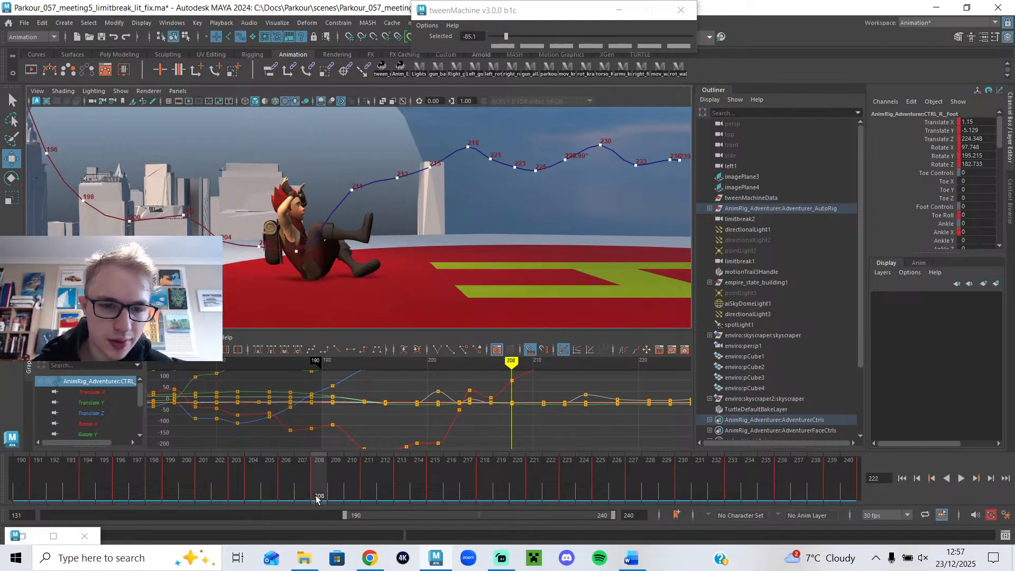
- Blend the left foot at frame 208 toward the next key with tweenMachine at 100
left_click_drag(382, 294, 265, 283, "alt")
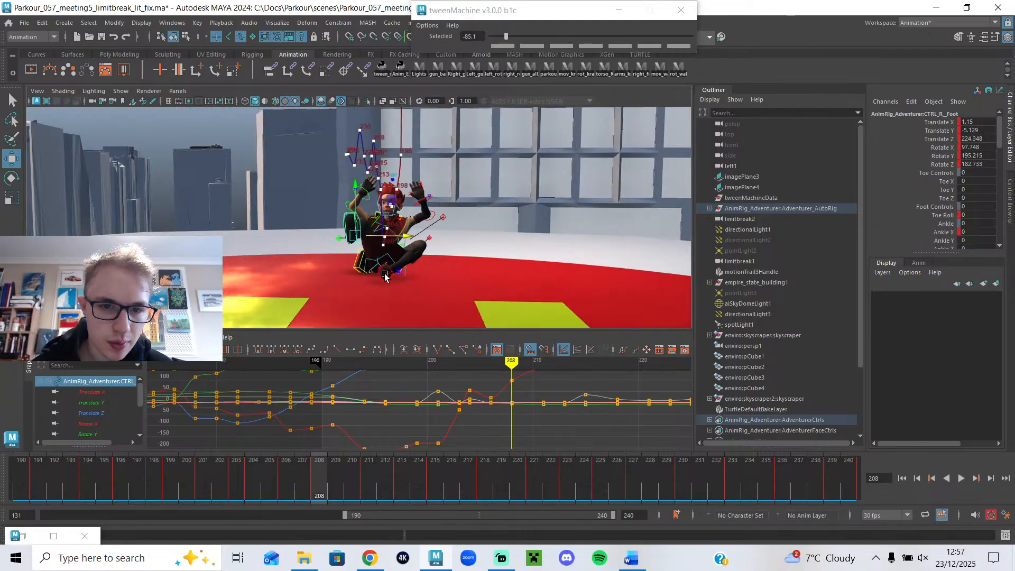
left_click(385, 274)
mouse_move(321, 481)
left_mouse_down()
mouse_move(364, 478)
mouse_move(320, 480)
left_mouse_up()
left_click_drag(506, 36, 886, 104)
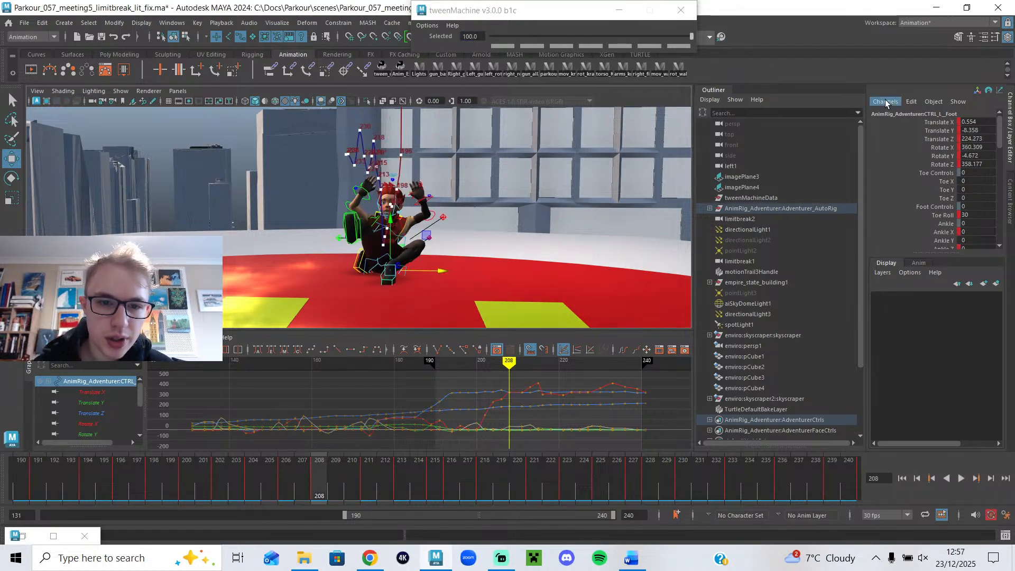
- Move the left knee pole at frame 208 to about Translate X 0.91, Y -5.102, Z 217.731
left_click(432, 242)
key("w")
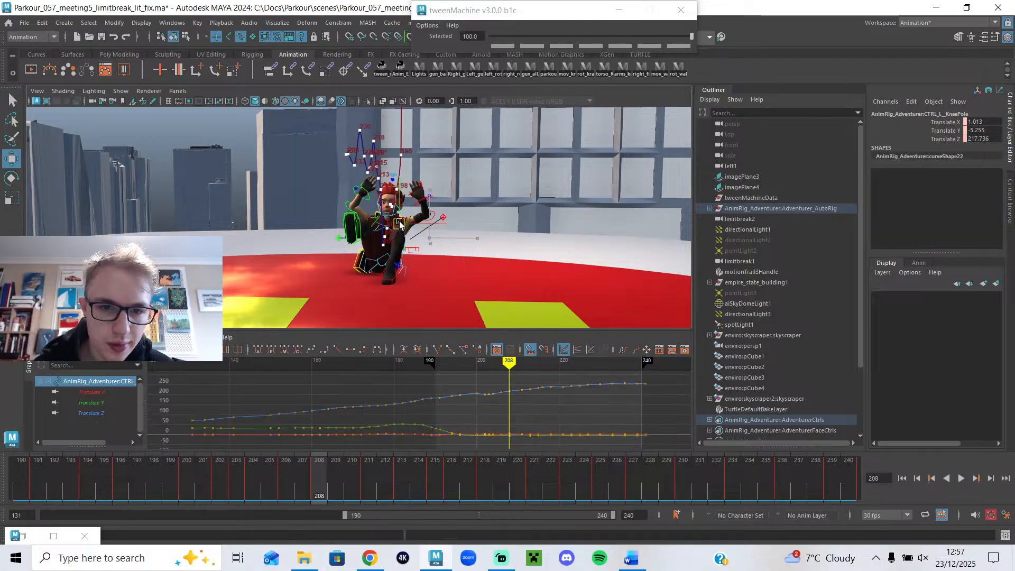
scroll(431, 258, "up", 3)
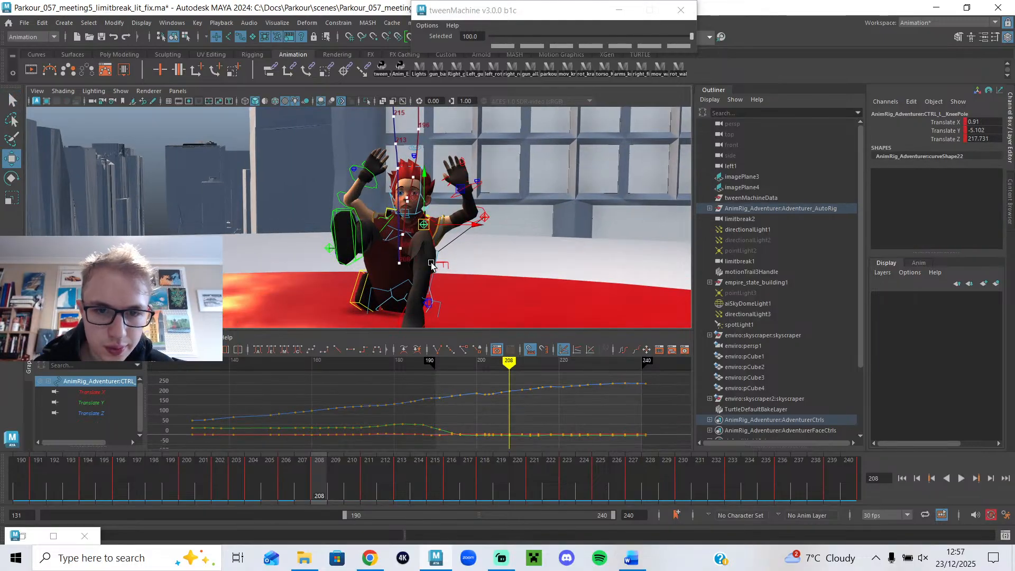
- Set the left foot's Toe Roll to 0 at frame 208
left_click_drag(412, 296, 466, 260, "alt")
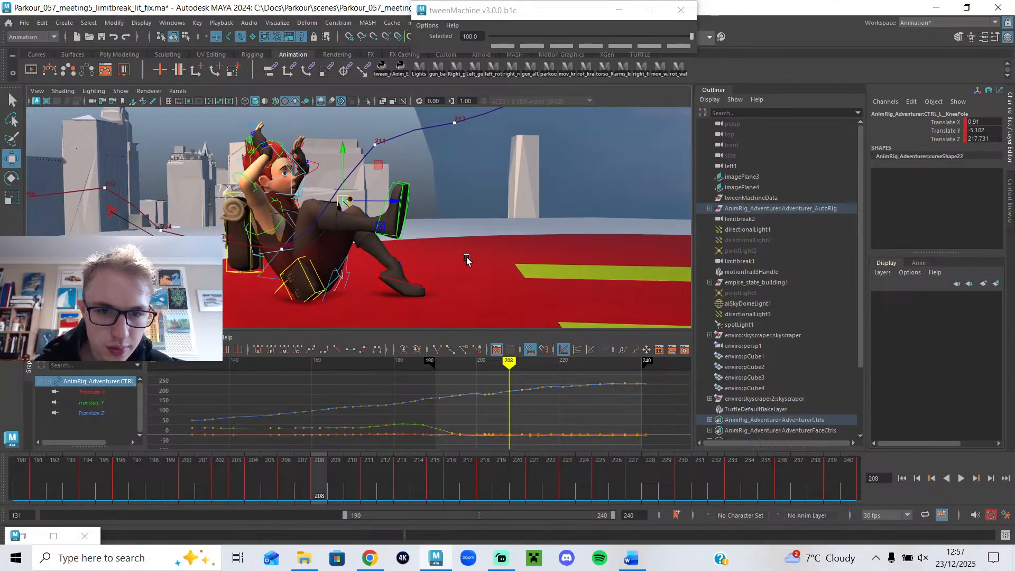
key("alt+v")
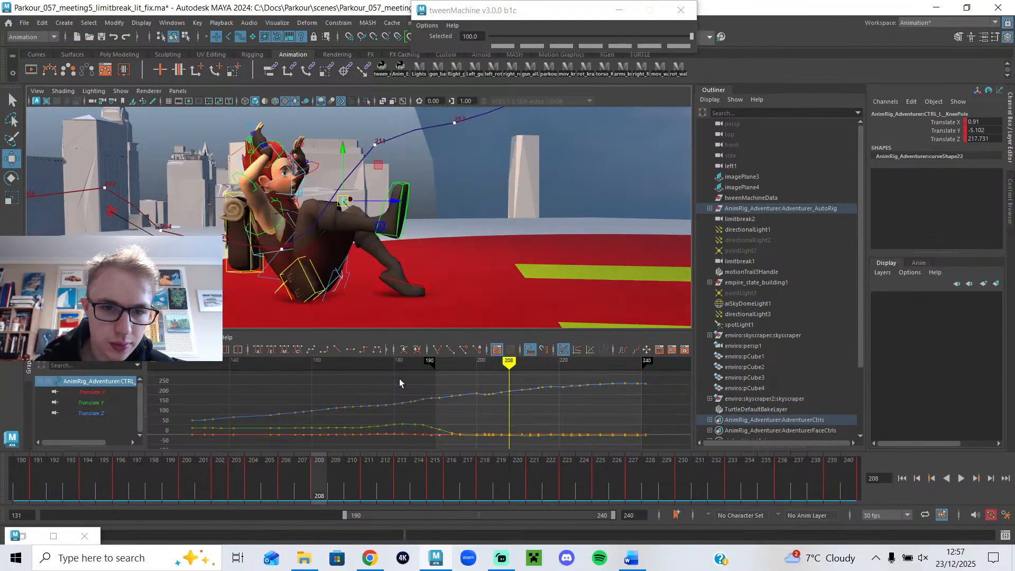
left_click(428, 291)
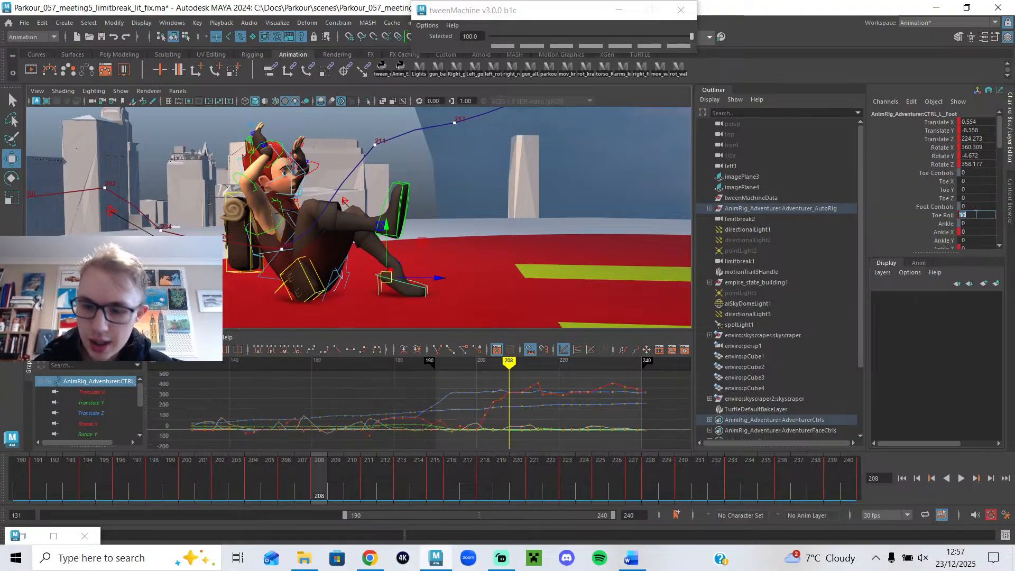
key("Return")
left_click_drag(437, 248, 455, 225, "alt")
- At frame 206, move the left foot to Translate X -0.112 and rotate it to about 293.74, 4.301, 364.335
left_click(282, 480)
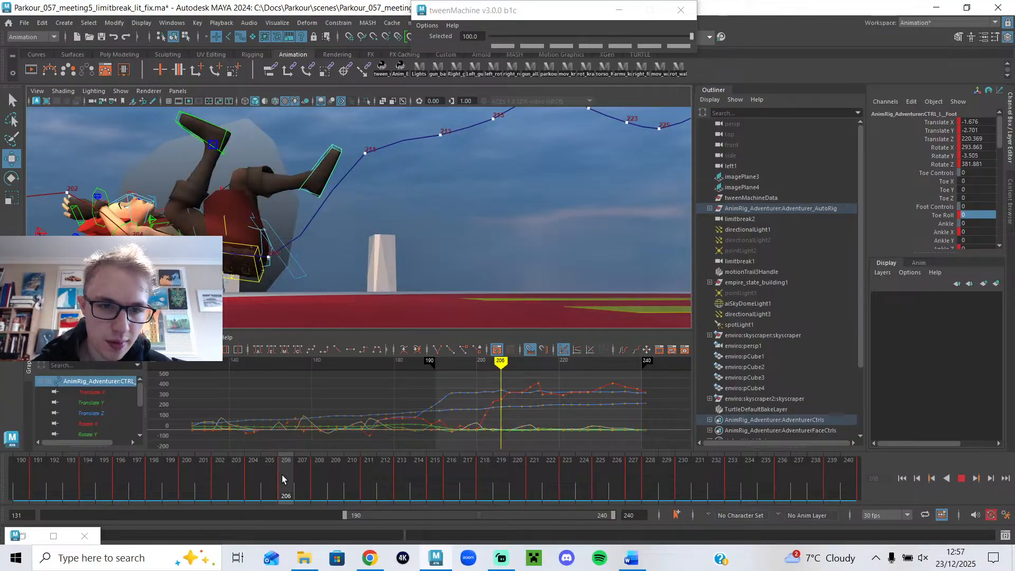
left_click_drag(296, 242, 439, 262, "alt")
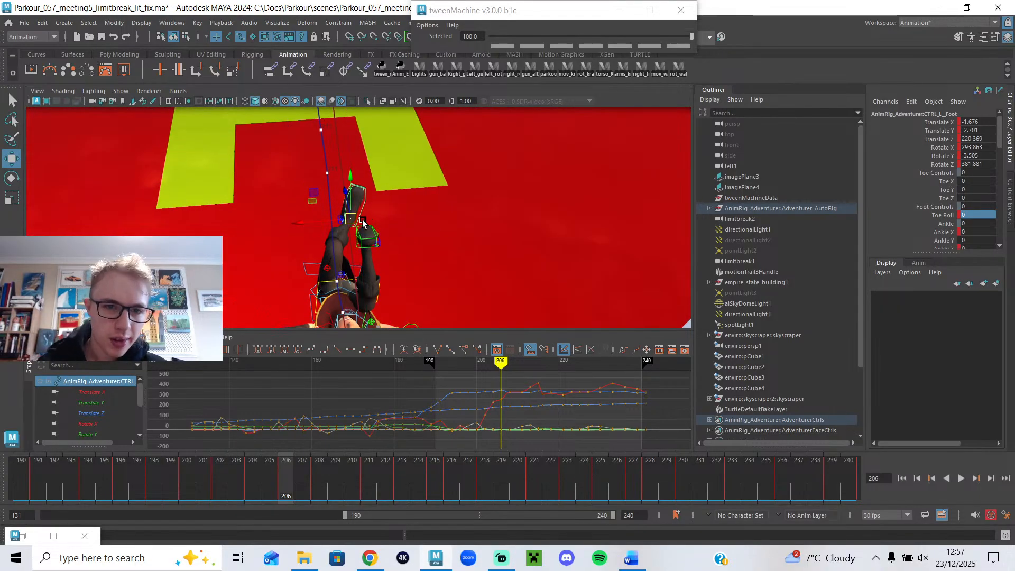
key("alt+v")
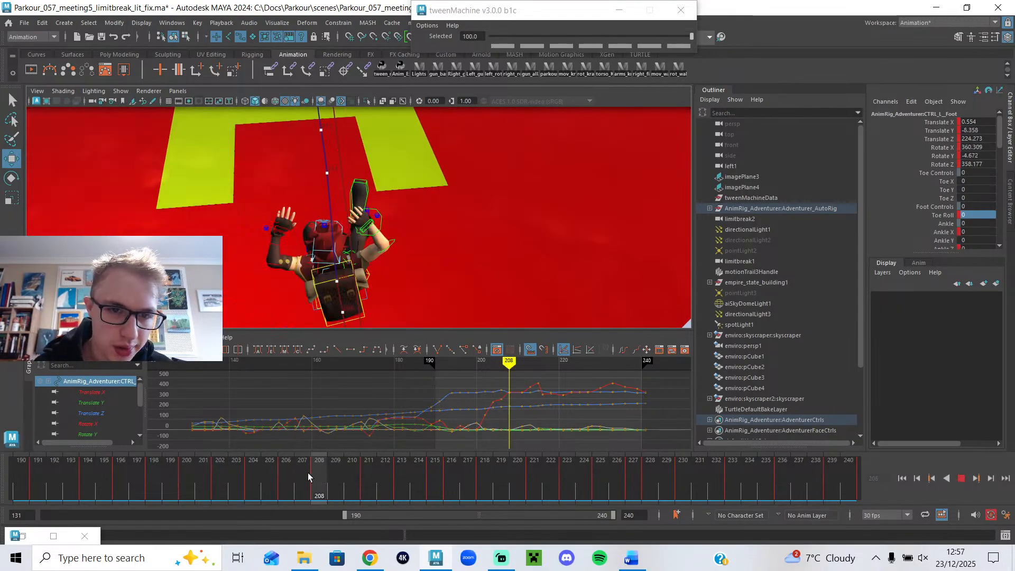
left_click(286, 478)
left_click_drag(308, 225, 300, 226)
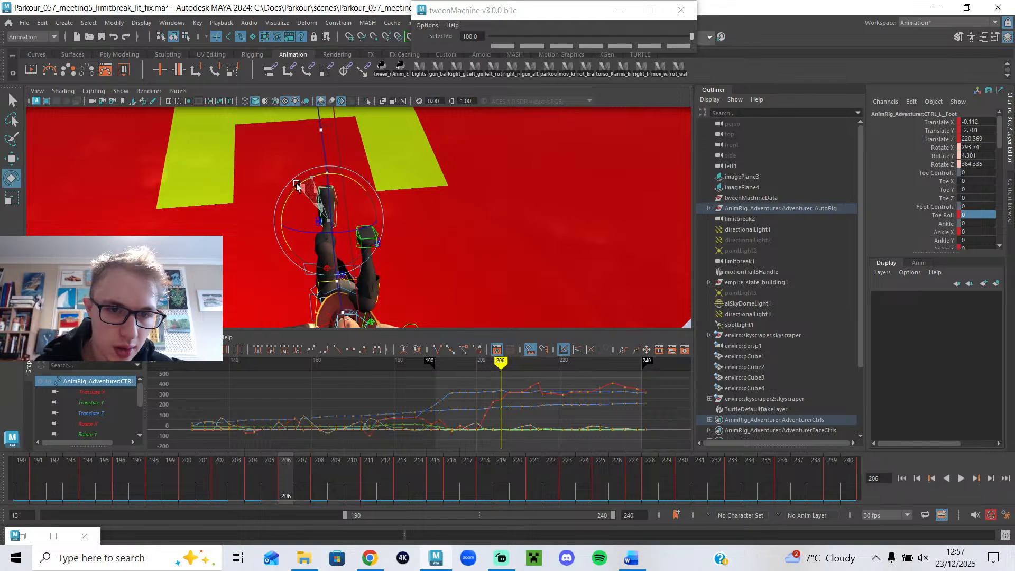
- Move the left knee pole at frame 206 to Translate X -0.086 and check the motion back to frame 203
left_click(330, 271)
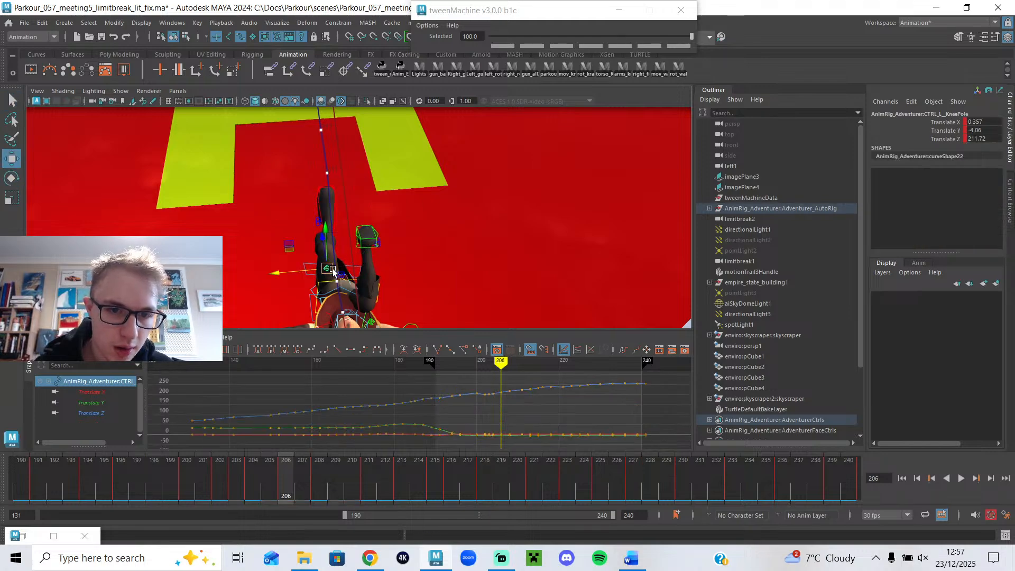
key("alt+v")
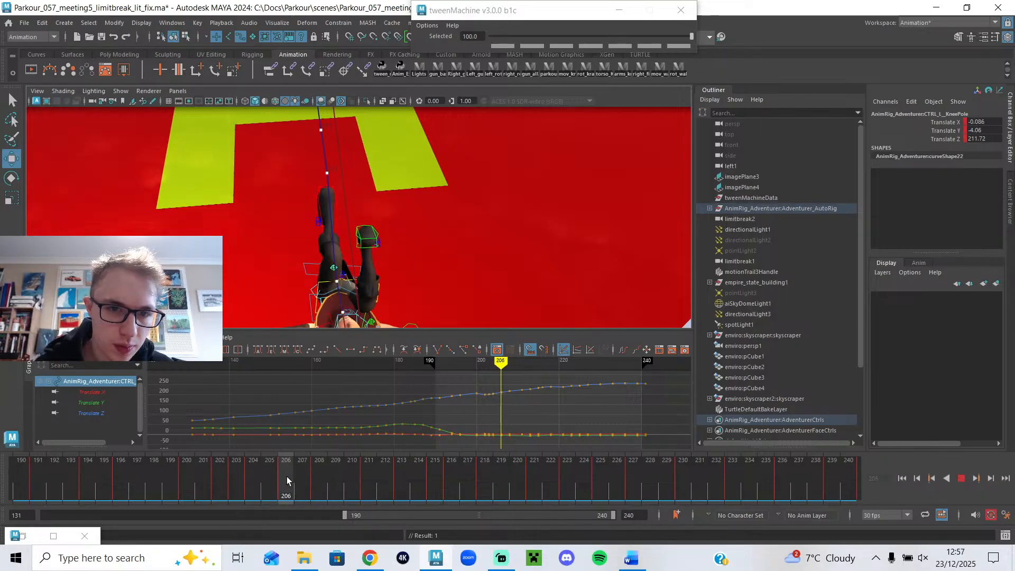
left_click_drag(286, 485, 234, 485)
left_click_drag(391, 257, 278, 231, "alt")
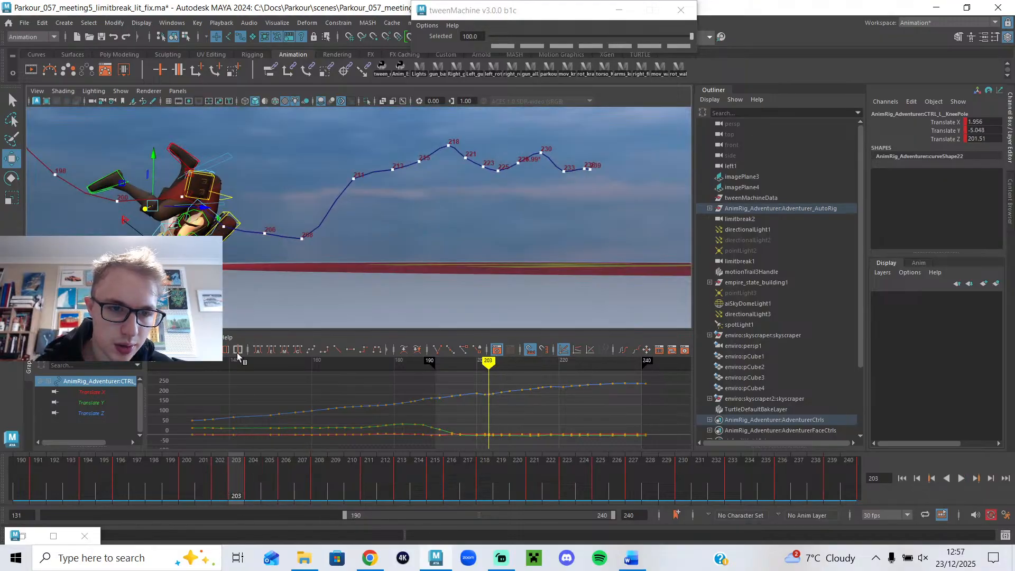
- Delete the left knee pole's key at frame 203 and select the left foot to inspect its pose
right_click(233, 473)
left_click(269, 309)
left_click_drag(254, 238, 297, 176, "alt")
left_click(296, 174)
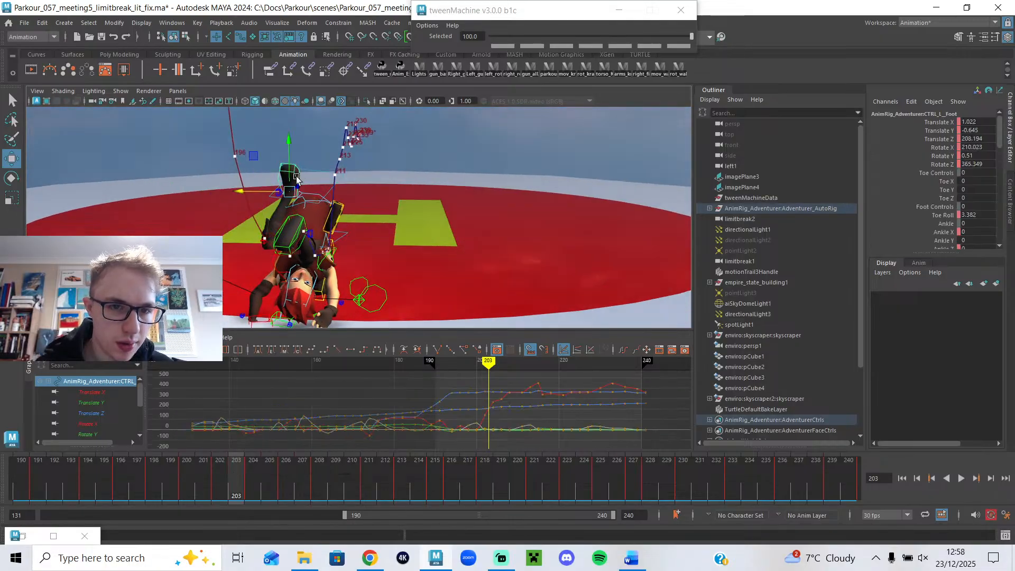
left_click_drag(322, 303, 264, 274, "alt")
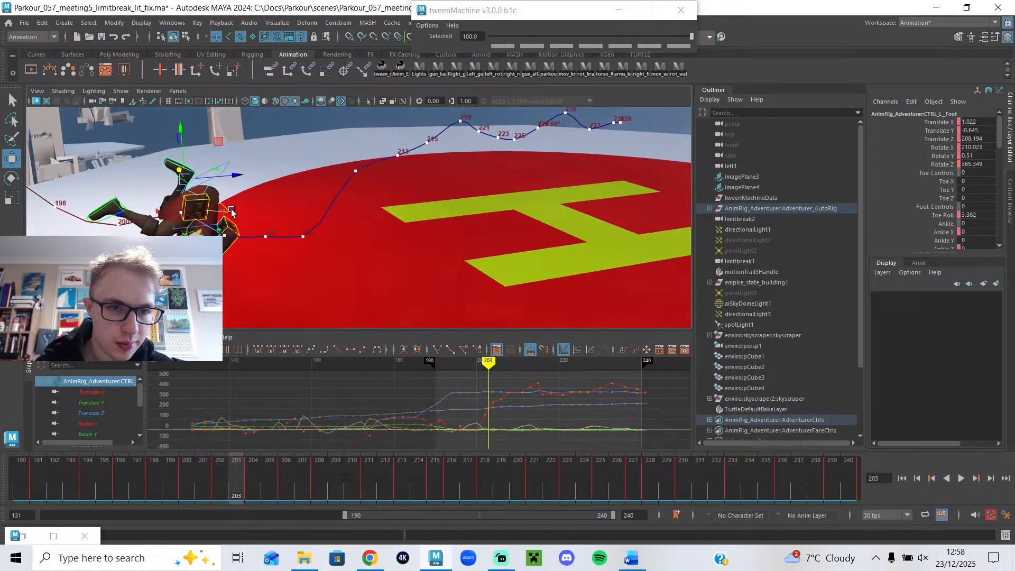
- Select the right foot, compare its neighbouring frames, and delete its key at frame 203
left_click(111, 206)
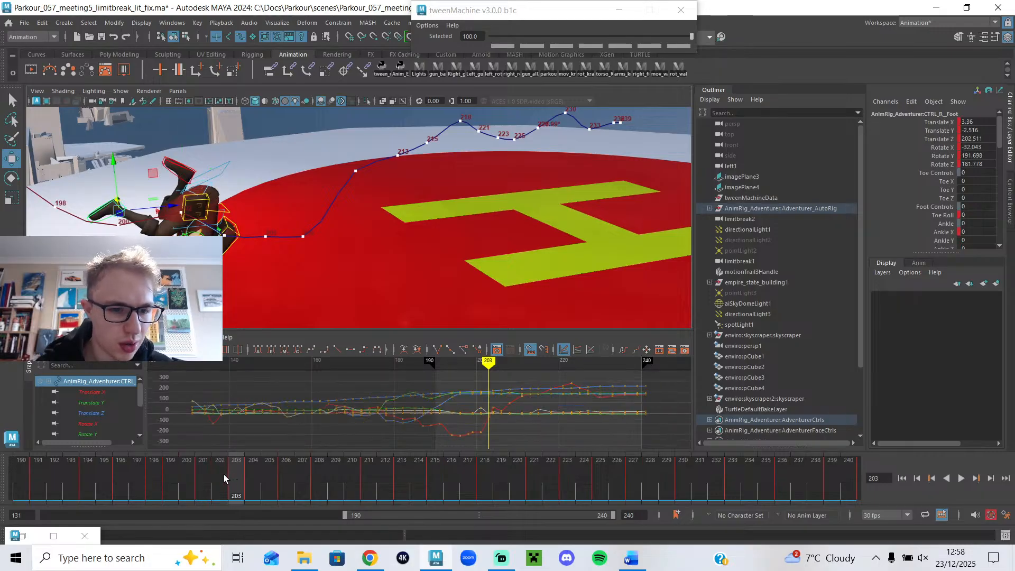
left_click(222, 472)
left_click_drag(183, 469, 221, 482)
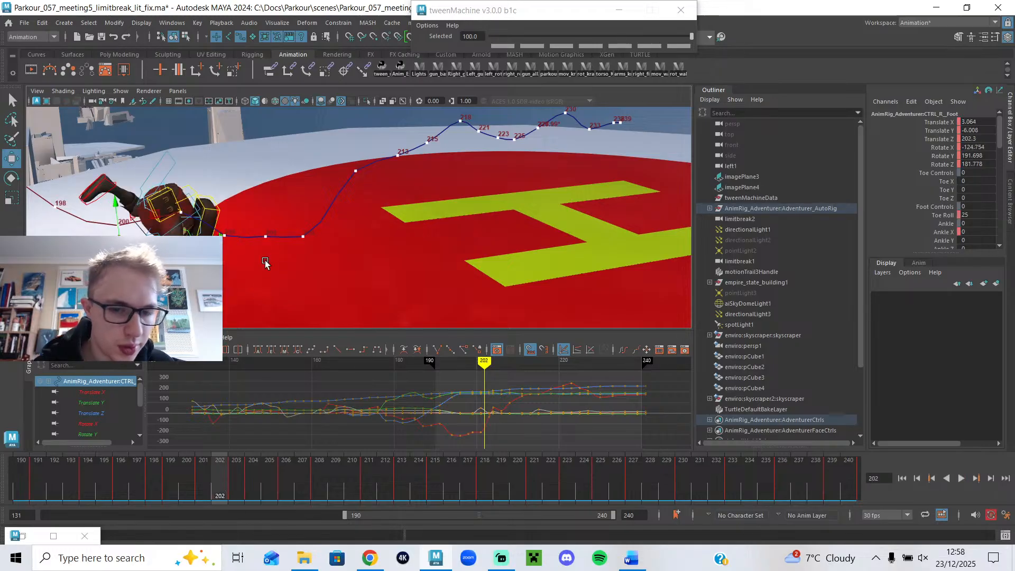
left_click(232, 478)
right_click(232, 478)
left_click(281, 314)
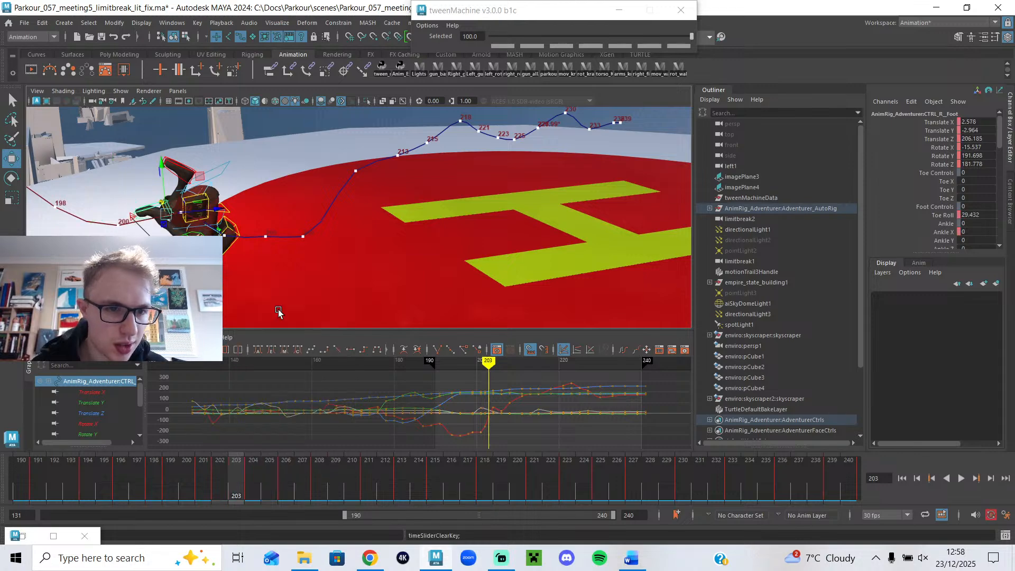
- At frame 202, move the right foot to Translate X 1.612 and rotate it to about -124.209, 186.827, 178.391
mouse_move(219, 477)
left_mouse_down()
mouse_move(248, 477)
mouse_move(220, 479)
left_mouse_up()
left_click_drag(254, 254, 387, 236, "alt")
key("e")
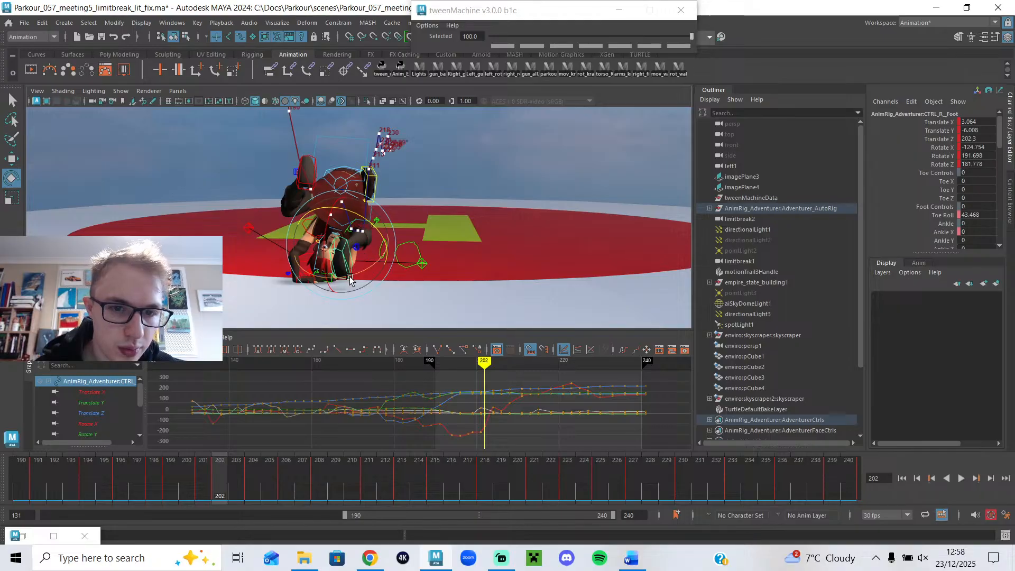
left_click_drag(365, 274, 355, 282)
left_click_drag(399, 256, 346, 275, "alt")
key("w")
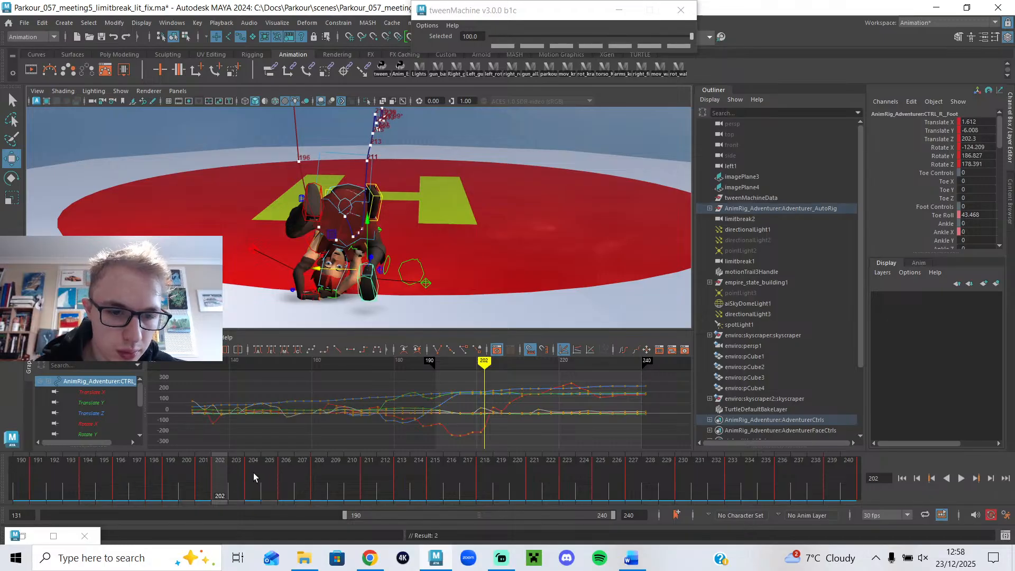
- Play back the roll and set the right foot's Toe Roll to 0 at frame 202
key("alt+v")
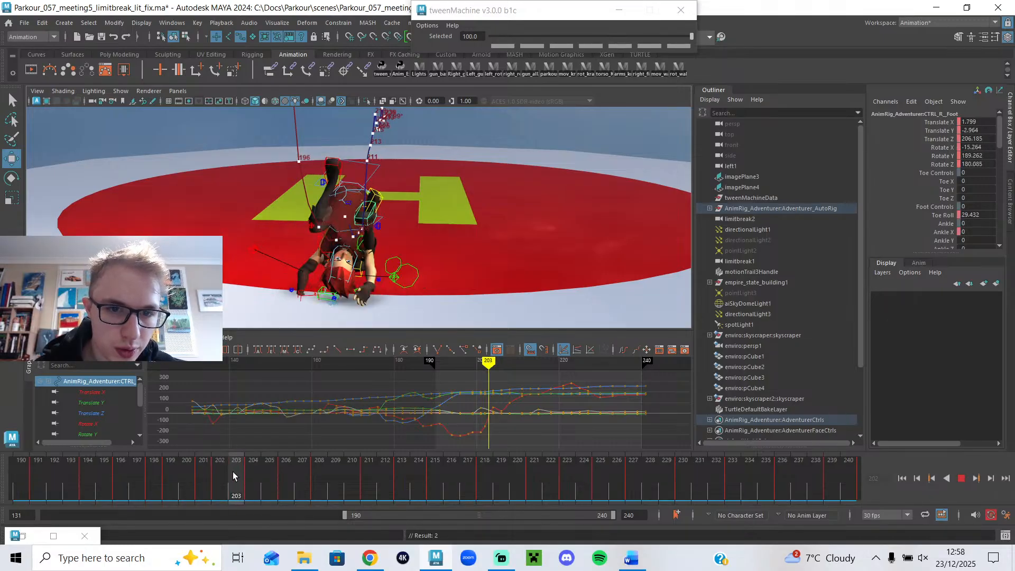
left_click_drag(228, 475, 233, 473)
left_click_drag(433, 238, 329, 241, "alt")
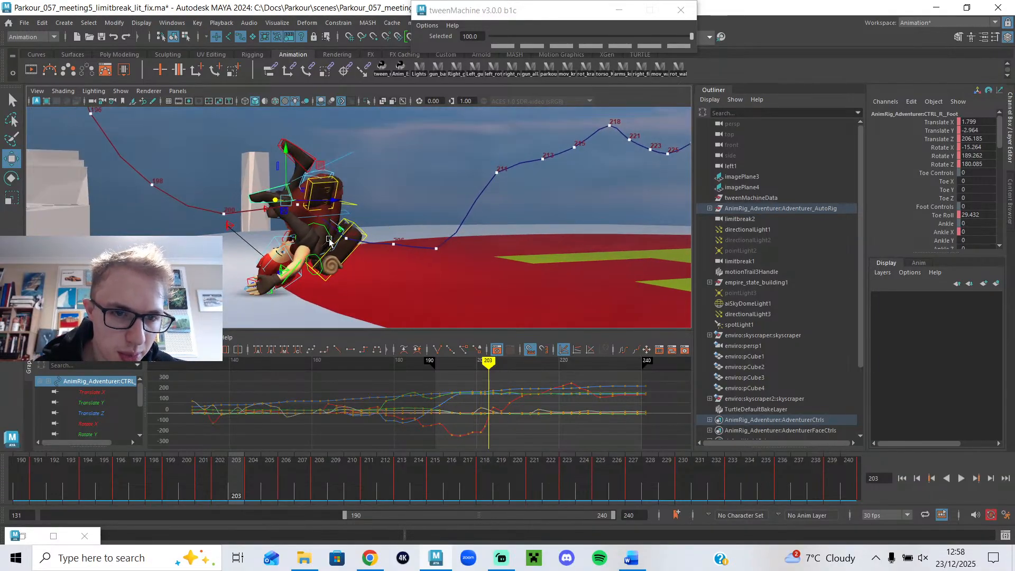
left_click(212, 480)
right_click_drag(312, 241, 545, 238, "alt")
double_click(983, 214)
key("Return")
- Examine the right foot's pose and animation curves around frames 202 to 204
left_click_drag(313, 317, 371, 309, "alt")
mouse_move(224, 474)
left_mouse_down()
mouse_move(253, 478)
mouse_move(223, 484)
left_mouse_up()
left_click_drag(317, 275, 339, 208, "alt")
left_click_drag(227, 471, 247, 478)
left_click_drag(337, 194, 365, 142, "alt")
key("e")
scroll(490, 395, "up", 2)
scroll(529, 407, "up", 4)
middle_click_drag(573, 422, 398, 390, "alt")
scroll(407, 395, "down", 4)
scroll(447, 389, "up", 2)
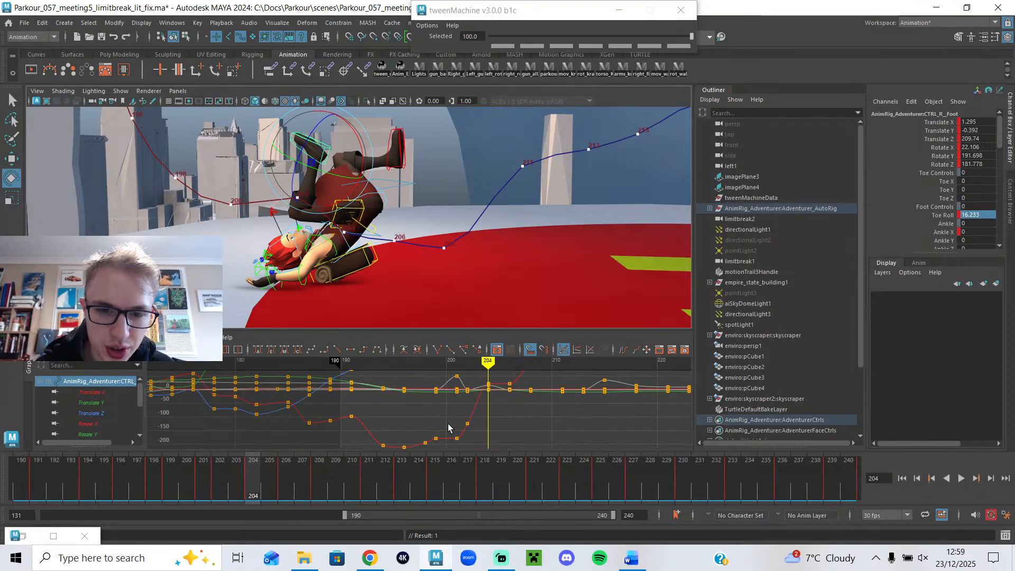
- Shift the right knee pole slightly along X at frame 204 and delete its key at frame 203
left_click_drag(268, 225, 462, 240, "alt")
left_click(427, 224)
key("w")
left_click_drag(375, 231, 383, 231)
left_click(238, 477)
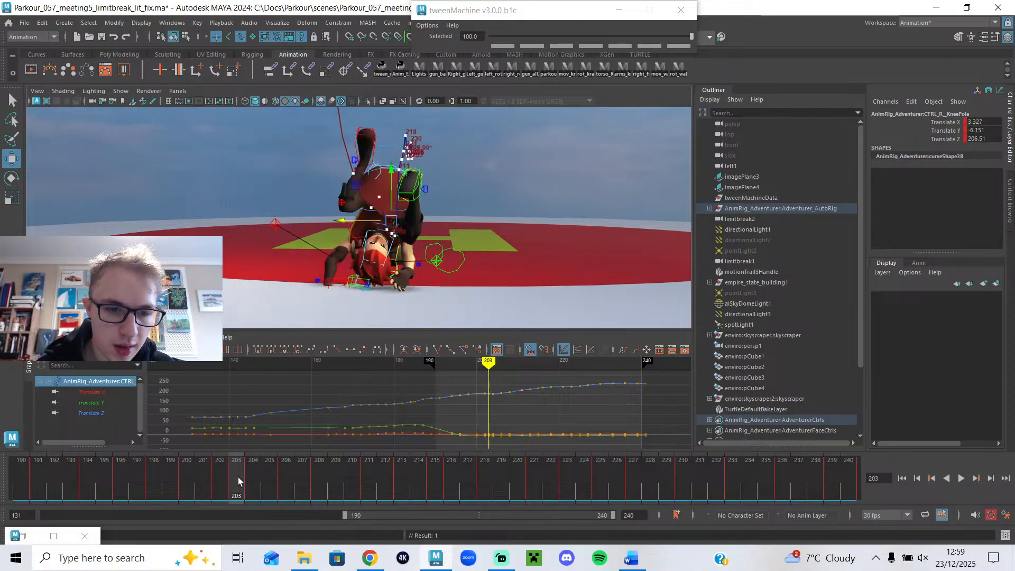
right_click(238, 477)
left_click(283, 312)
- Move the right foot at frame 202 to Translate X 2.135 and compare it with the pose at frame 200
left_click_drag(216, 478, 190, 497)
left_click_drag(132, 270, 270, 284, "alt")
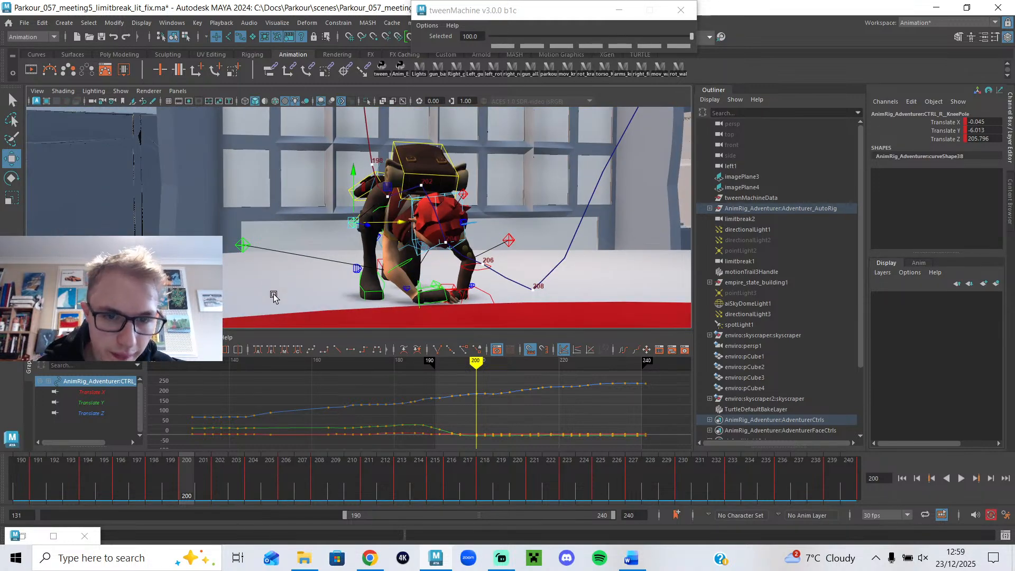
left_click_drag(196, 473, 220, 471)
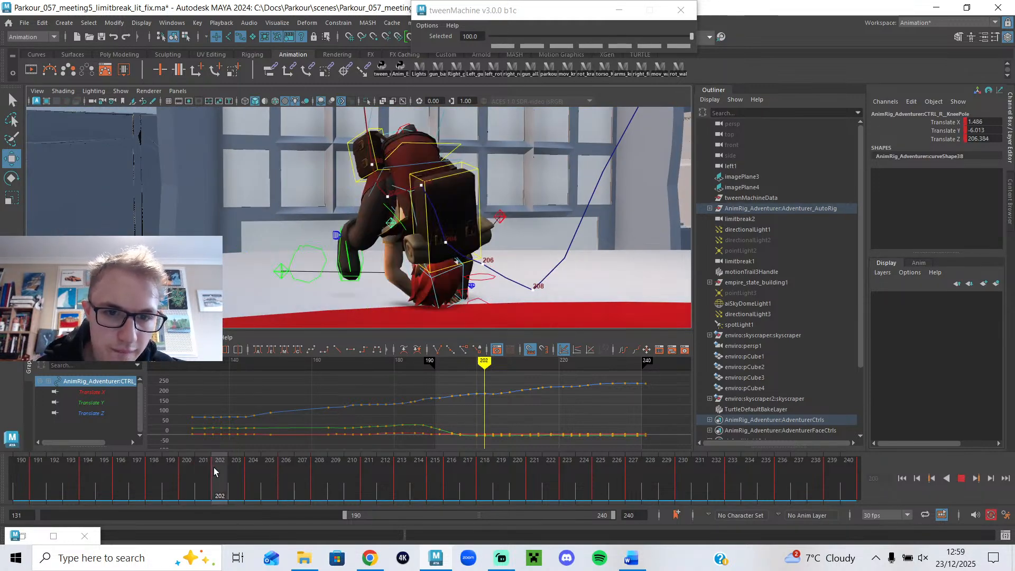
left_click_drag(236, 302, 323, 245, "alt")
left_click(328, 245)
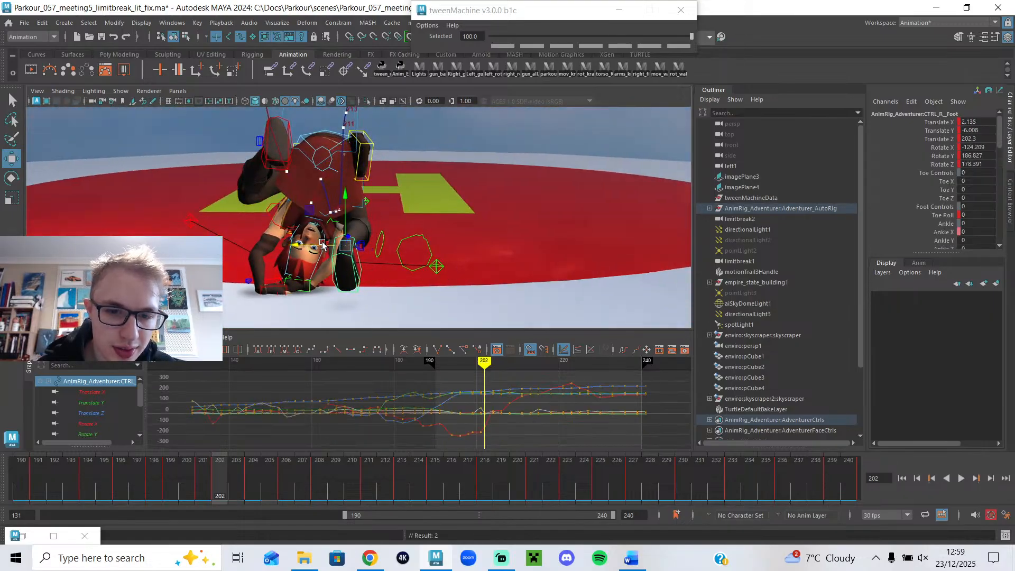
left_click_drag(204, 479, 188, 480)
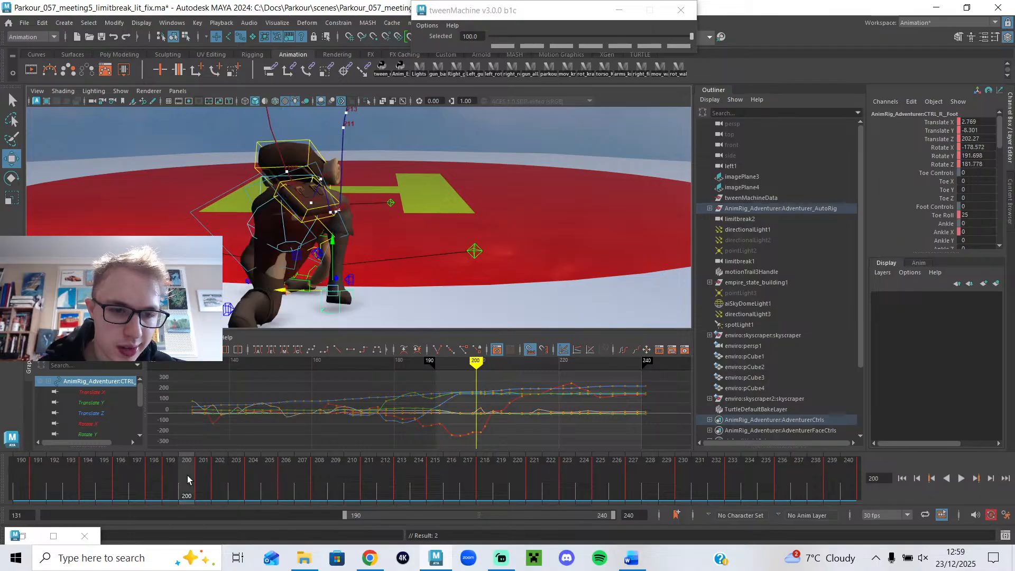
left_click_drag(401, 278, 318, 272, "alt")
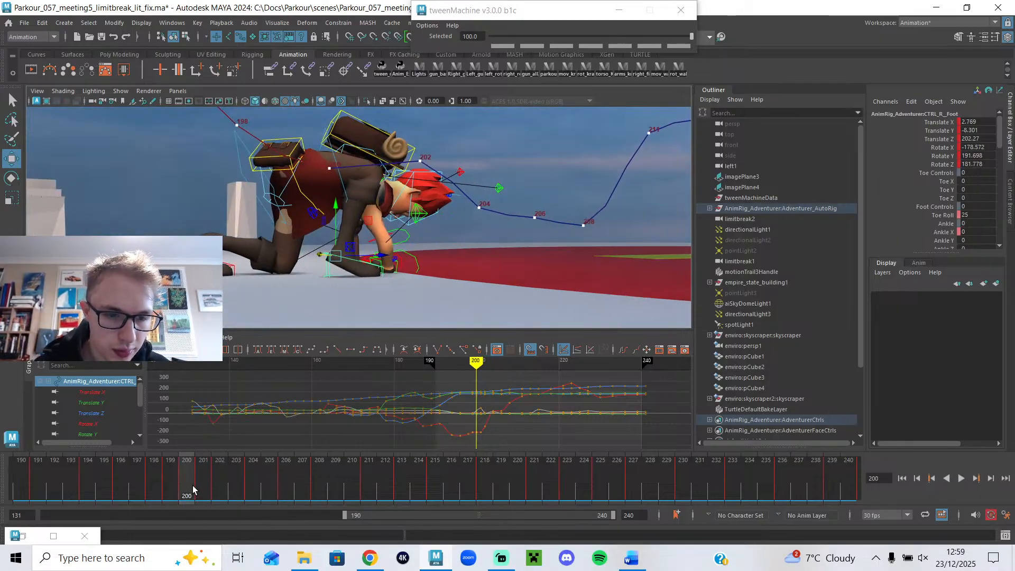
left_click(201, 477)
key("Delete")
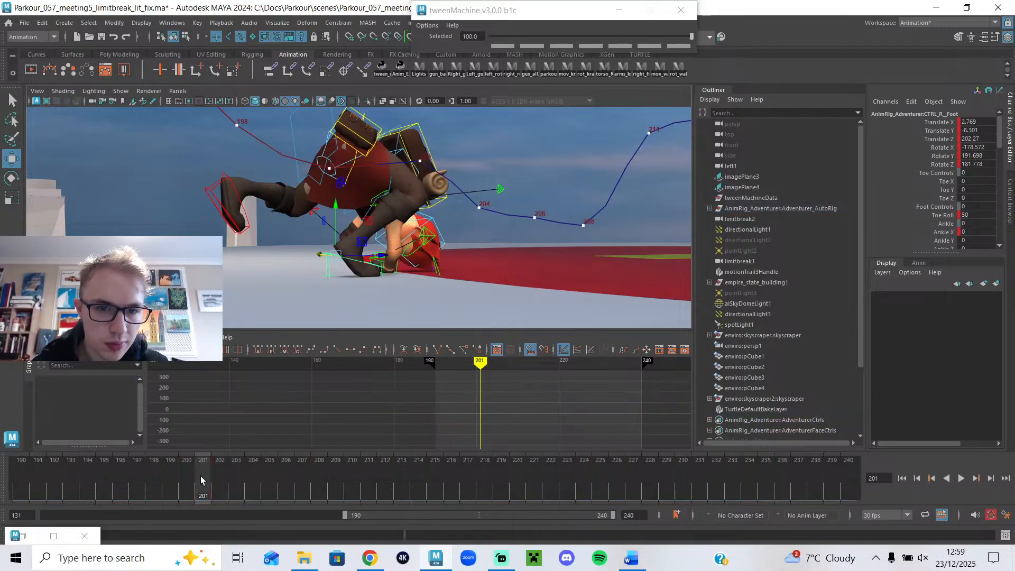
mouse_move(198, 464)
left_mouse_down()
mouse_move(214, 465)
mouse_move(157, 470)
mouse_move(185, 469)
left_mouse_up()
key("ctrl+z")
key("ctrl+z")
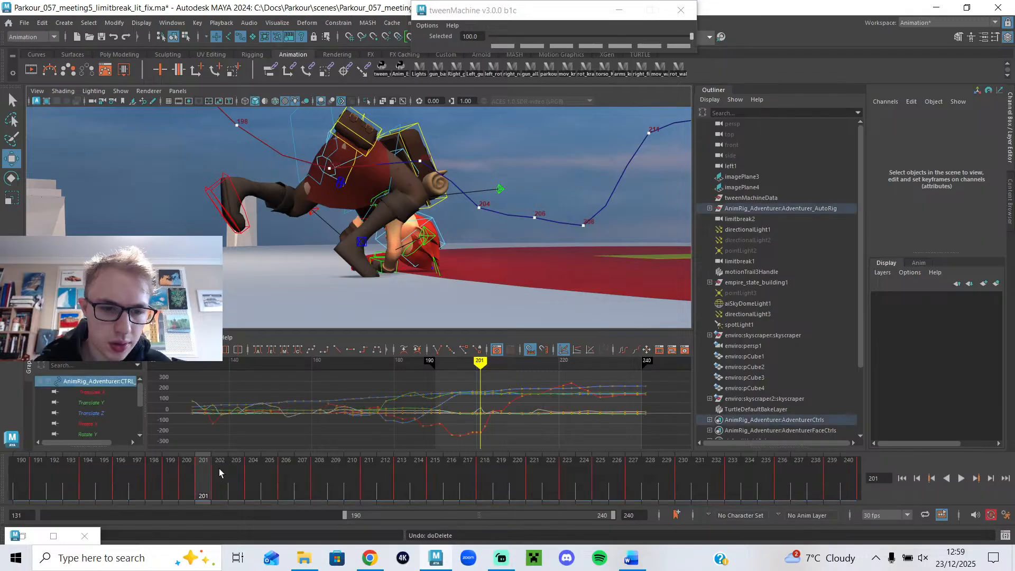
key("ctrl+z")
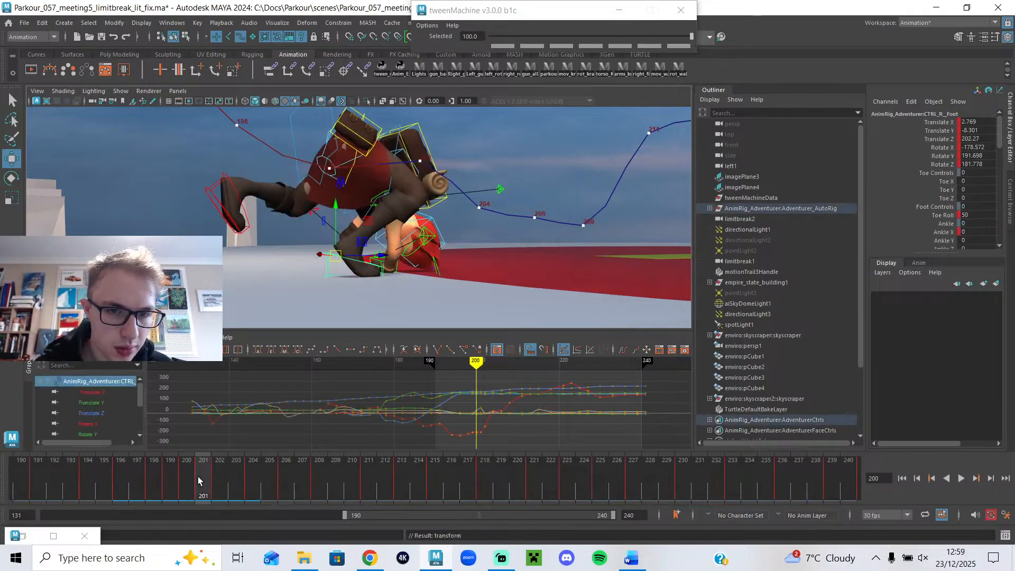
- Delete the right foot's key at frame 201 and check the pose at frame 200
right_click(210, 474)
left_click(239, 313)
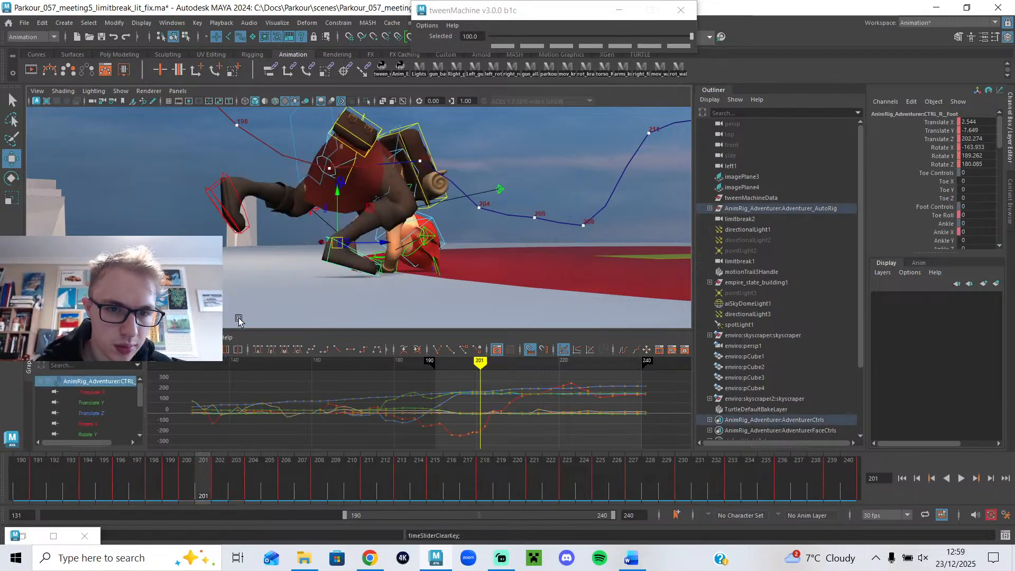
left_click(186, 474)
mouse_move(192, 474)
left_mouse_down()
mouse_move(221, 474)
mouse_move(187, 482)
left_mouse_up()
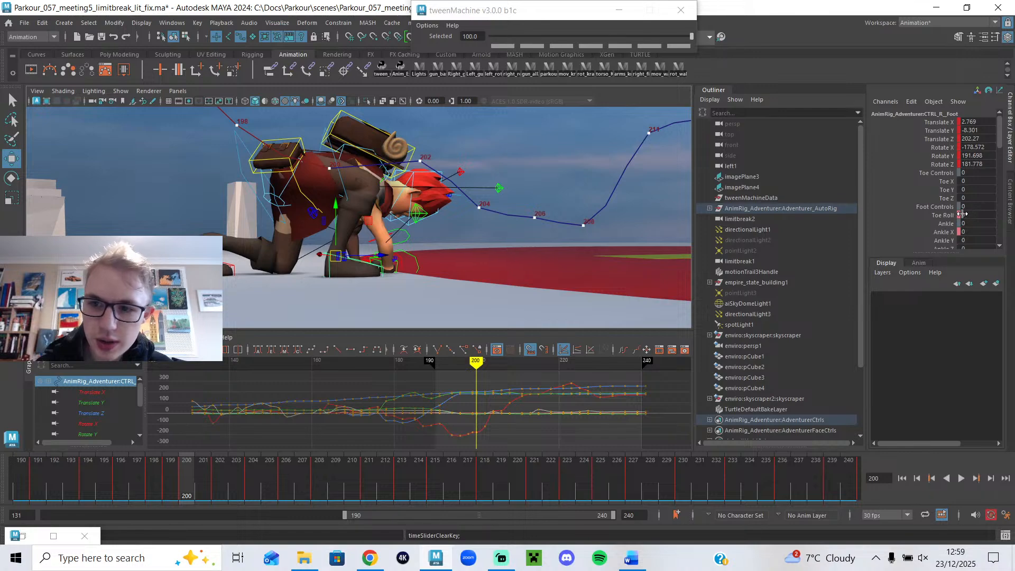
- Shift the right foot's Toe Roll key from frame 199 to frame 200, raise it to about 20, and play back the result
scroll(101, 410, "down", 2)
left_click(100, 403)
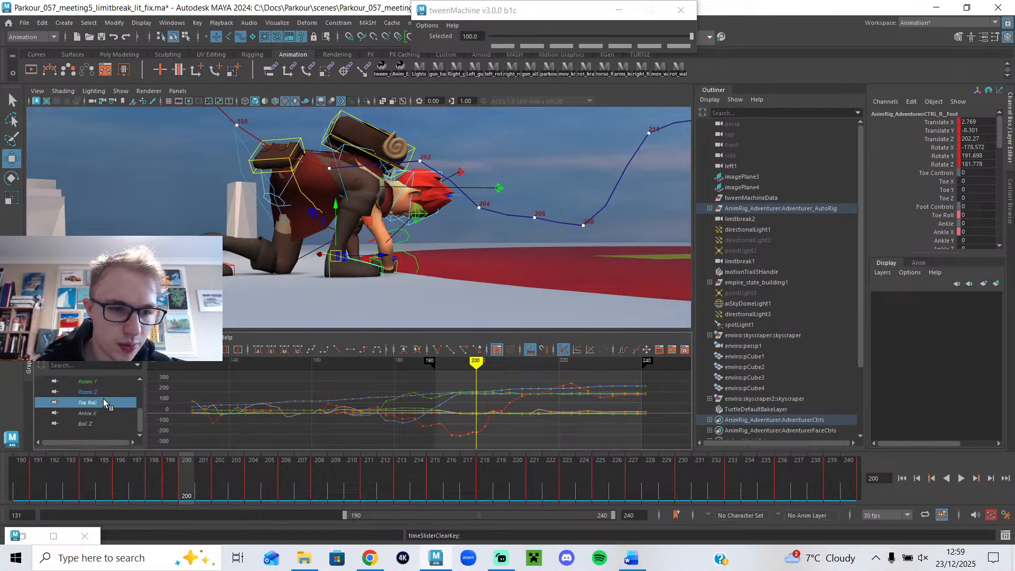
key("f")
middle_click_drag(527, 435, 406, 381, "alt")
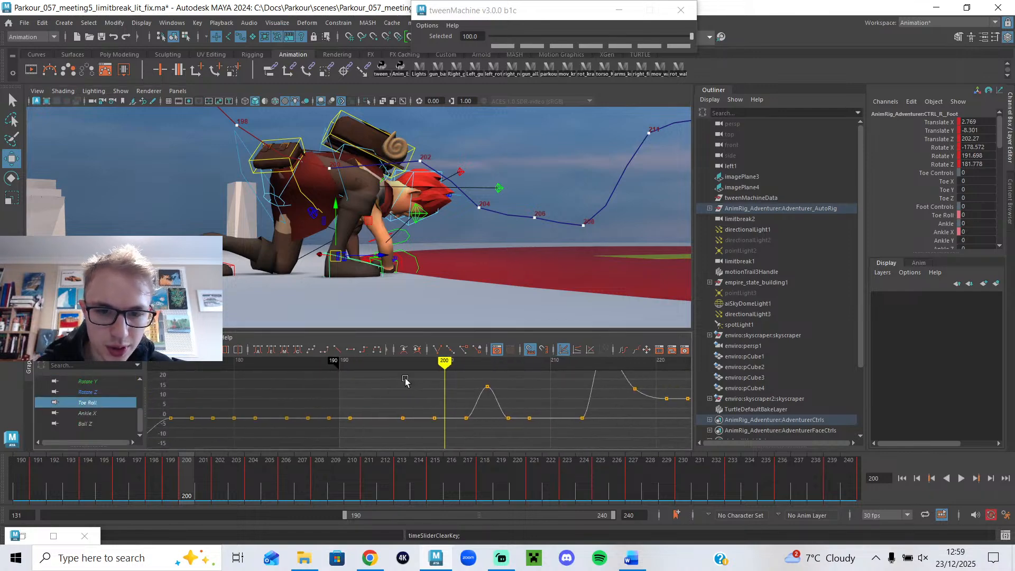
left_click(435, 418)
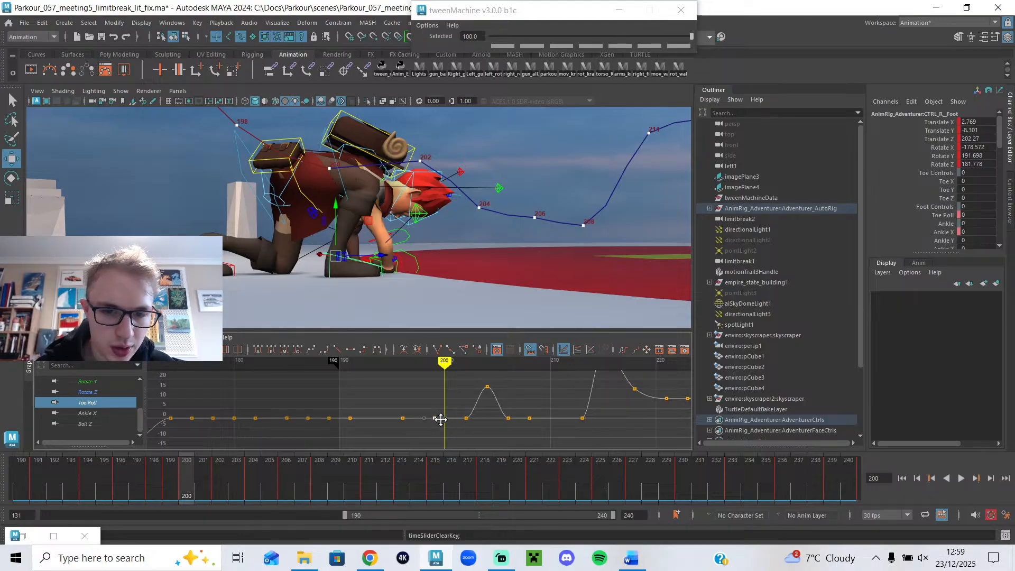
left_click_drag(442, 418, 445, 380)
key("alt+v")
key("alt+v")
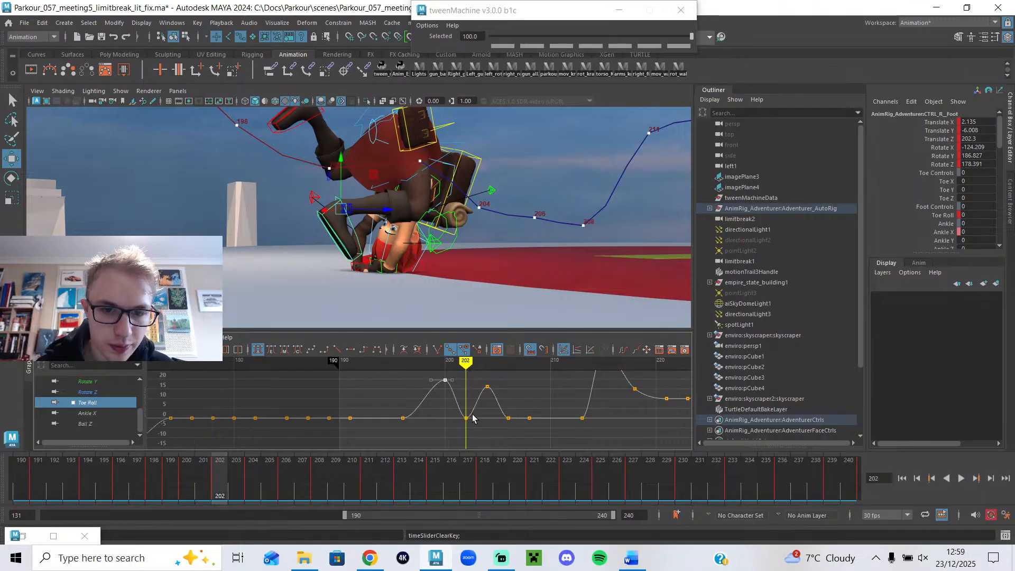
- Reshape the right foot's Toe Roll curve to ease down from the frame 200 peak to about 6 at frame 202 and near zero at frame 204
left_click_drag(467, 419, 479, 377)
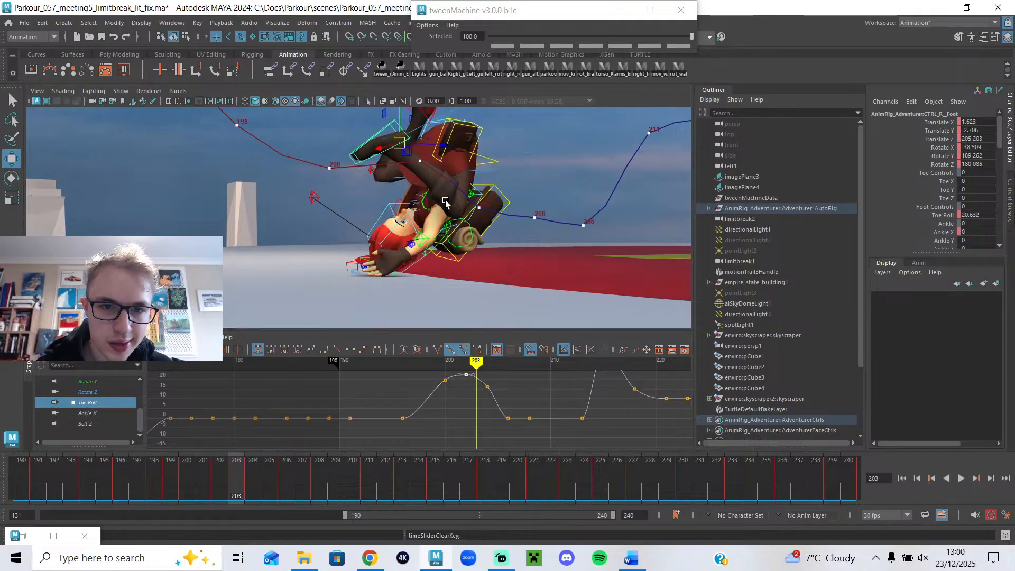
left_click_drag(476, 361, 466, 361)
middle_click_drag(466, 375, 466, 404)
left_click_drag(470, 366, 491, 368)
middle_click_drag(495, 397, 483, 418)
middle_click_drag(500, 226, 454, 279, "alt")
left_click_drag(467, 365, 443, 386)
left_click_drag(340, 272, 306, 299, "alt")
mouse_move(121, 486)
left_mouse_down()
mouse_move(199, 483)
mouse_move(170, 485)
mouse_move(151, 464)
left_mouse_up()
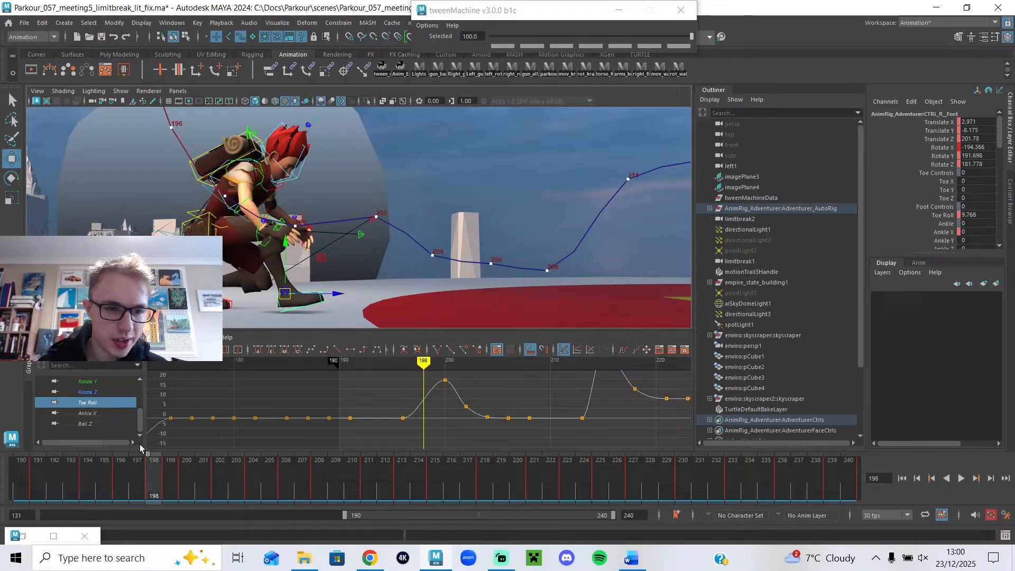
- Delete the right foot's key at frame 199 and check the poses at frames 198 and 200
left_click(314, 292)
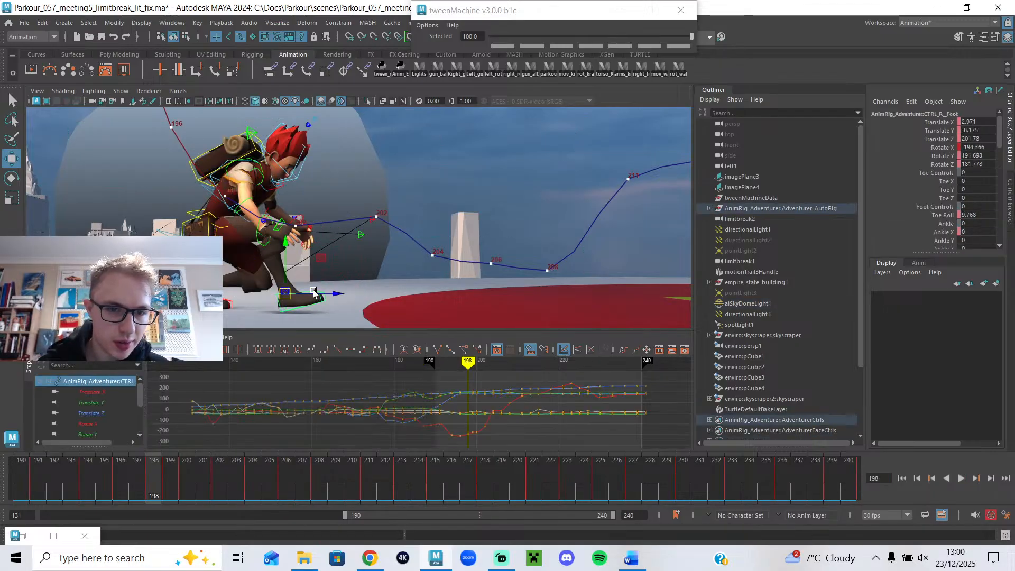
left_click(166, 473)
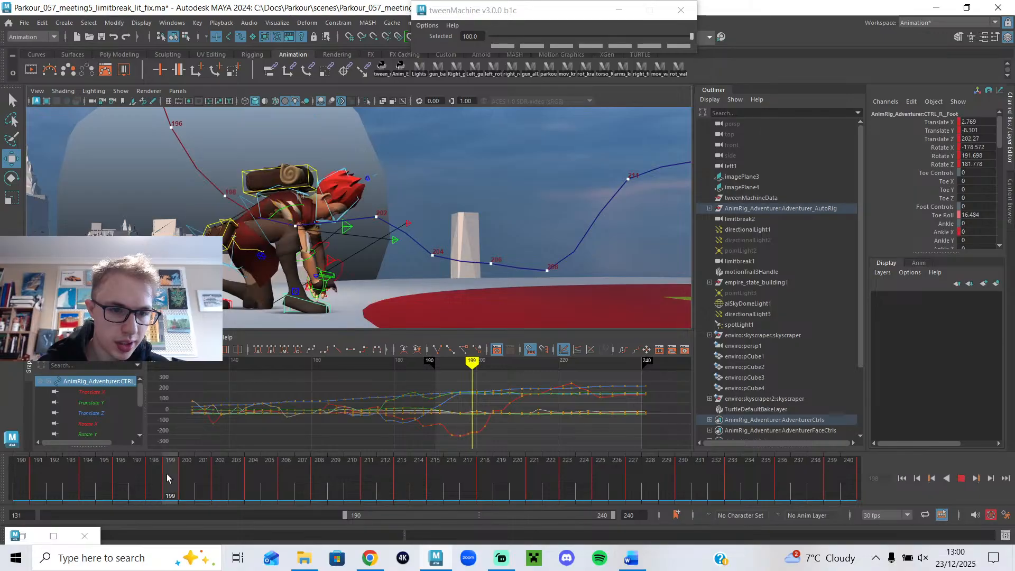
right_click(167, 474)
left_click(249, 315)
mouse_move(157, 476)
left_mouse_down()
mouse_move(213, 487)
mouse_move(154, 484)
left_mouse_up()
middle_click_drag(352, 270, 357, 270, "alt")
scroll(440, 388, "up", 3)
middle_click_drag(494, 385, 501, 384, "alt")
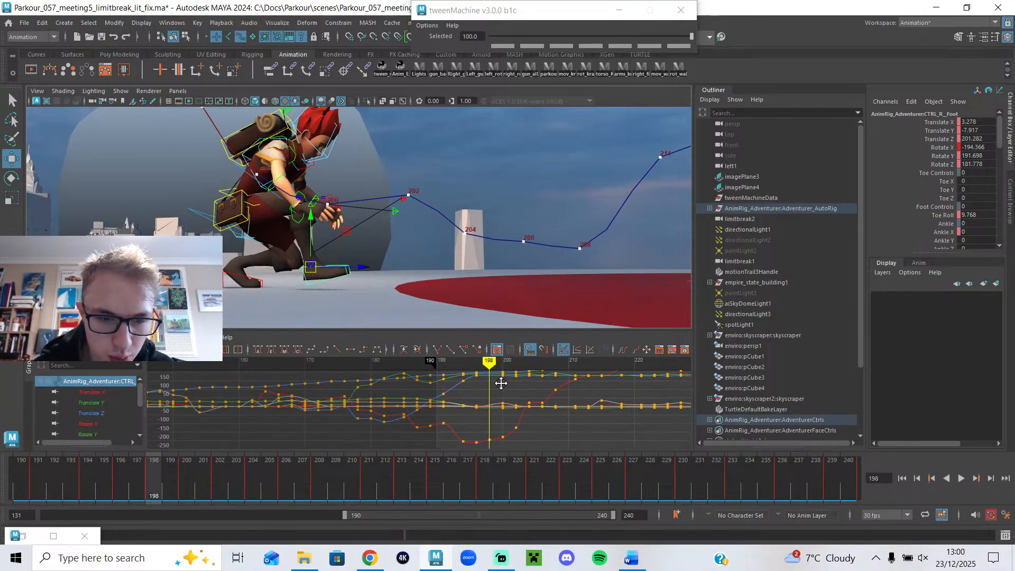
key("alt+v")
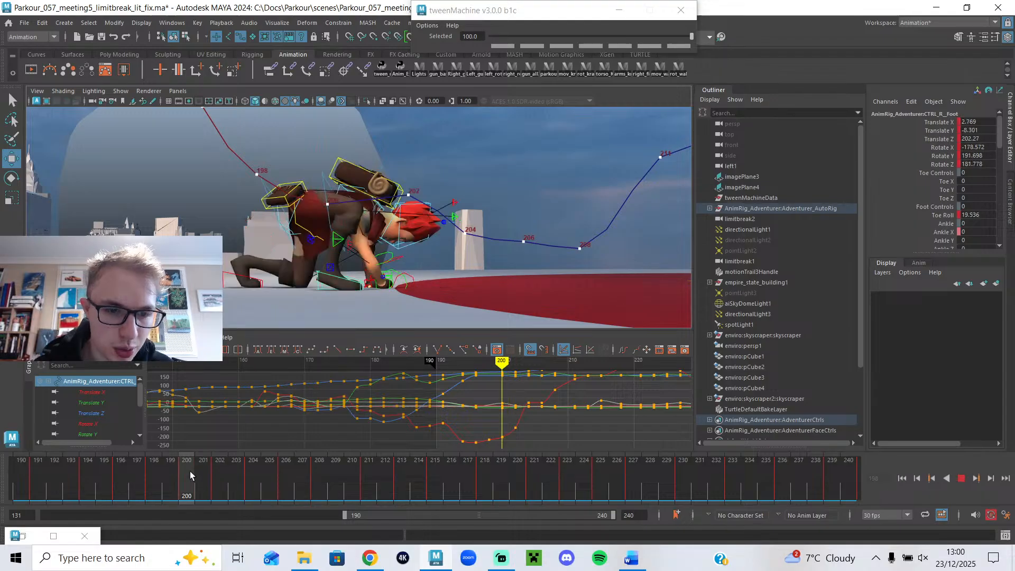
- At frame 198, tween the right foot 100% to its next key pose and set its Toe Roll to 0
left_click(157, 477)
left_click_drag(606, 36, 693, 36)
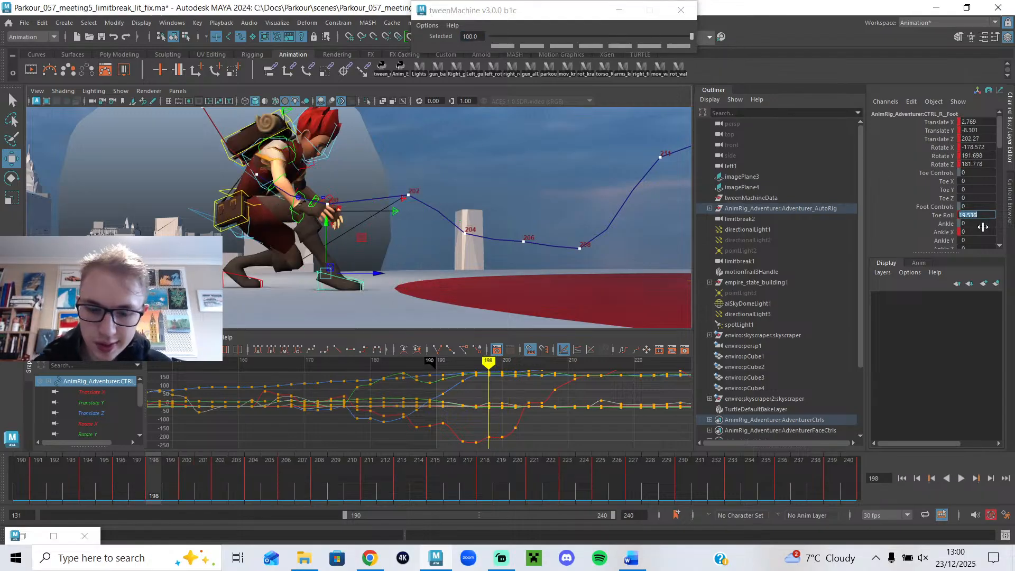
type("0")
key("Return")
- Rotate the right foot at frame 198 to Rotate X -189.237, and set its Toe Roll to 0 at frame 200
key("e")
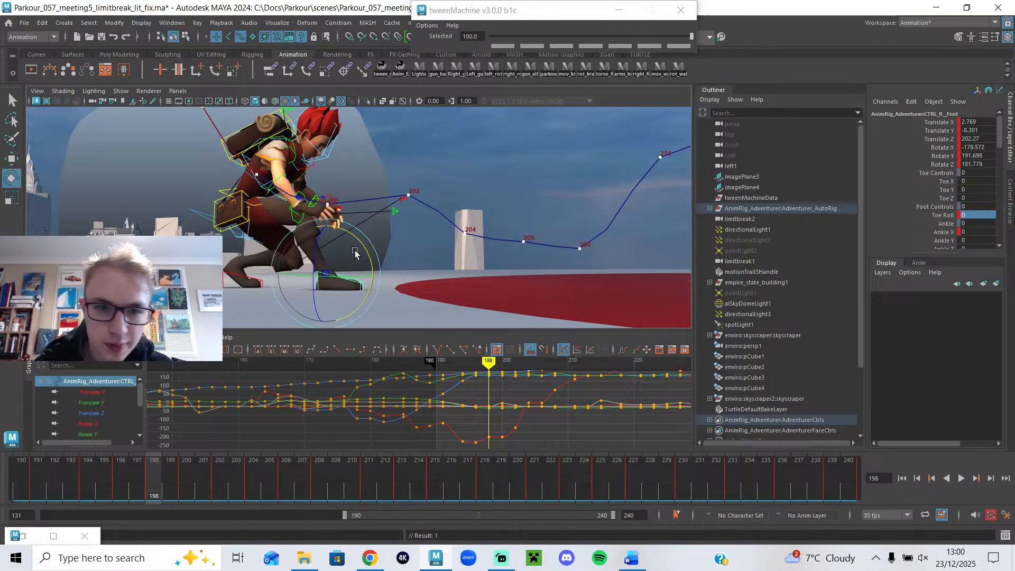
left_click_drag(353, 231, 362, 237)
left_click_drag(115, 471, 183, 486)
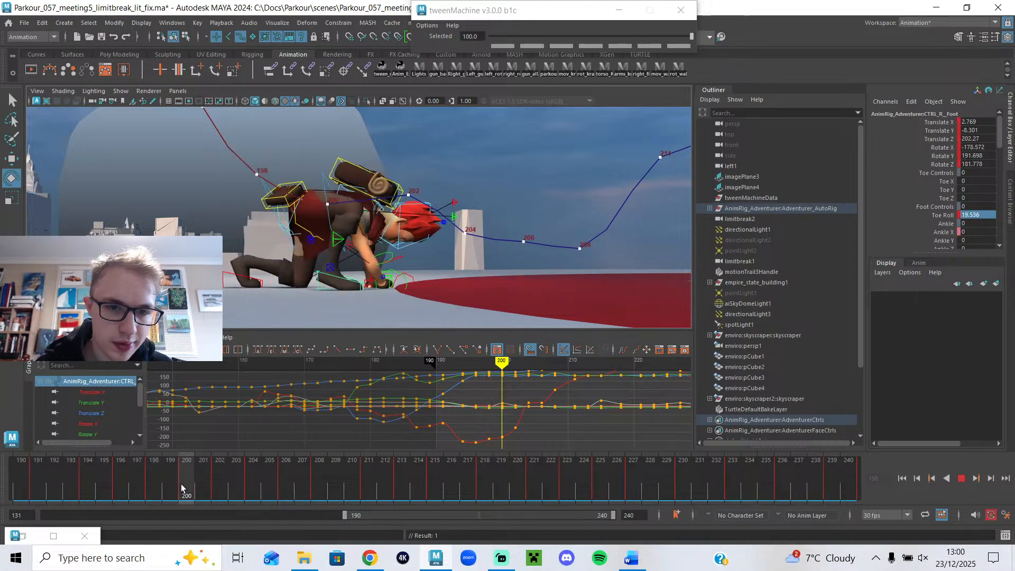
type("0")
key("Return")
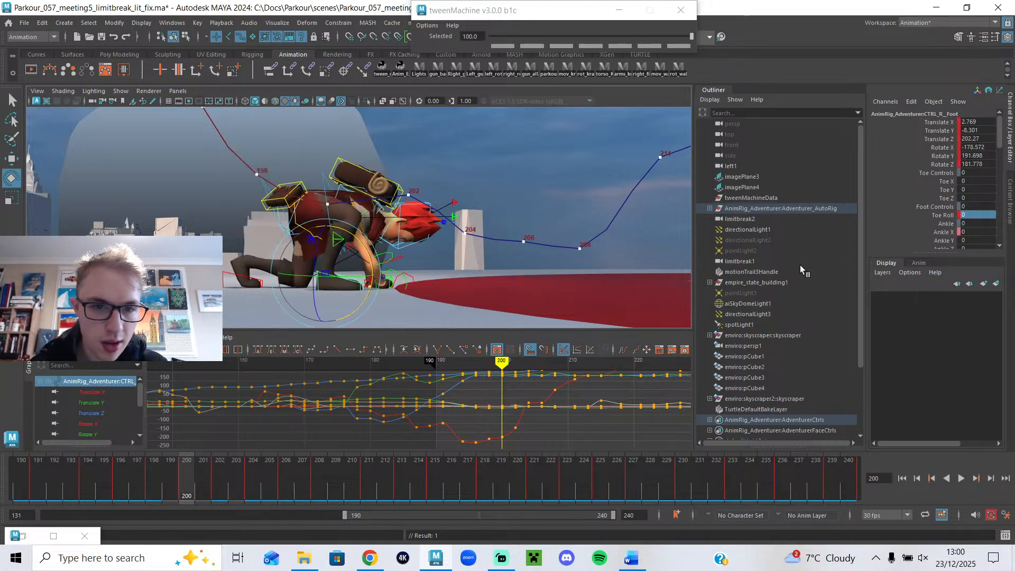
- Nudge the right foot at frame 198 back to Translate Z 202.237
mouse_move(149, 483)
left_mouse_down()
mouse_move(191, 482)
mouse_move(139, 483)
mouse_move(198, 487)
mouse_move(158, 487)
left_mouse_up()
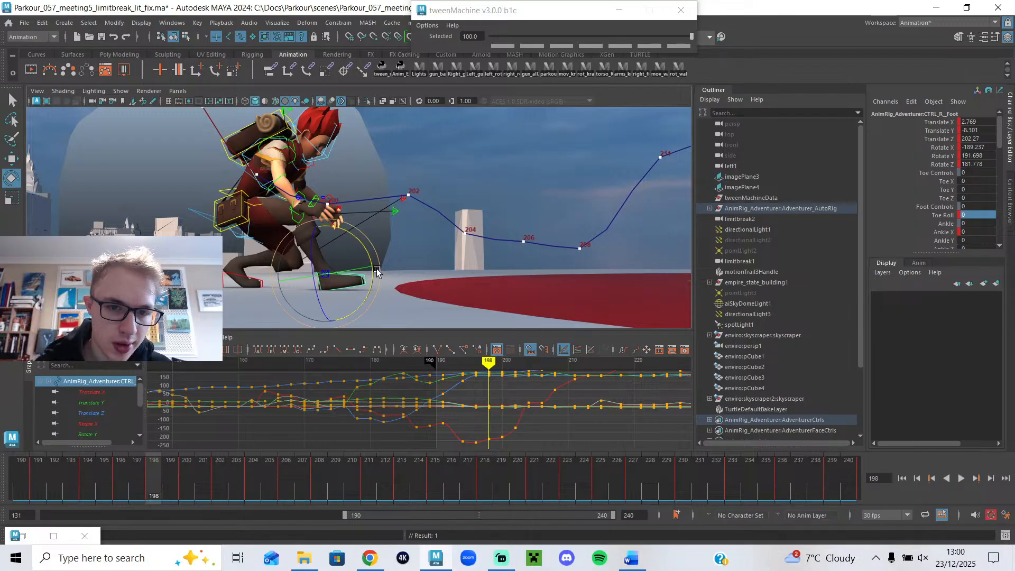
key("w")
left_click_drag(364, 273, 363, 273)
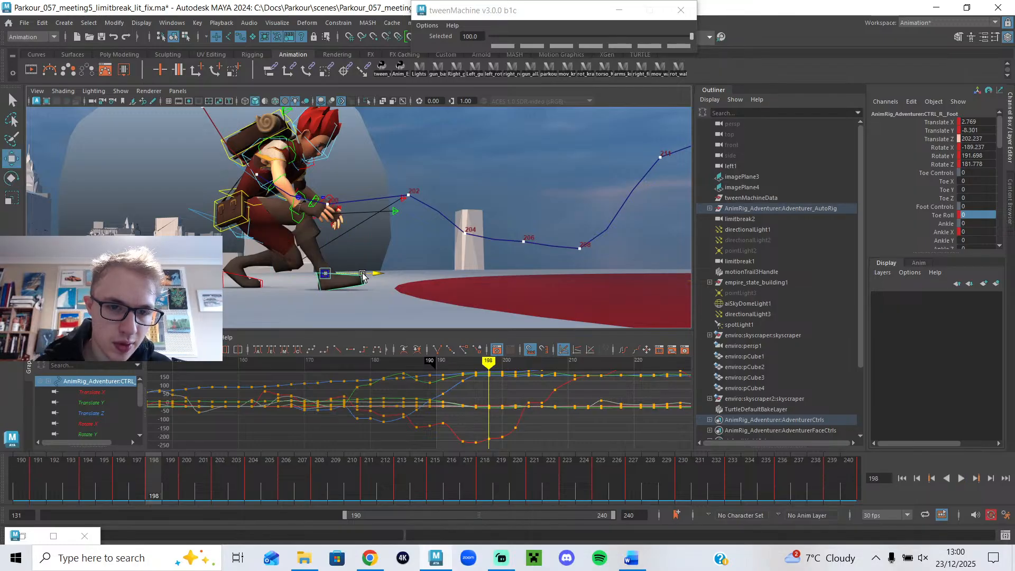
- Try a Toe Roll of 17 on the right foot at frame 201
left_click_drag(154, 479, 203, 487)
type("985")
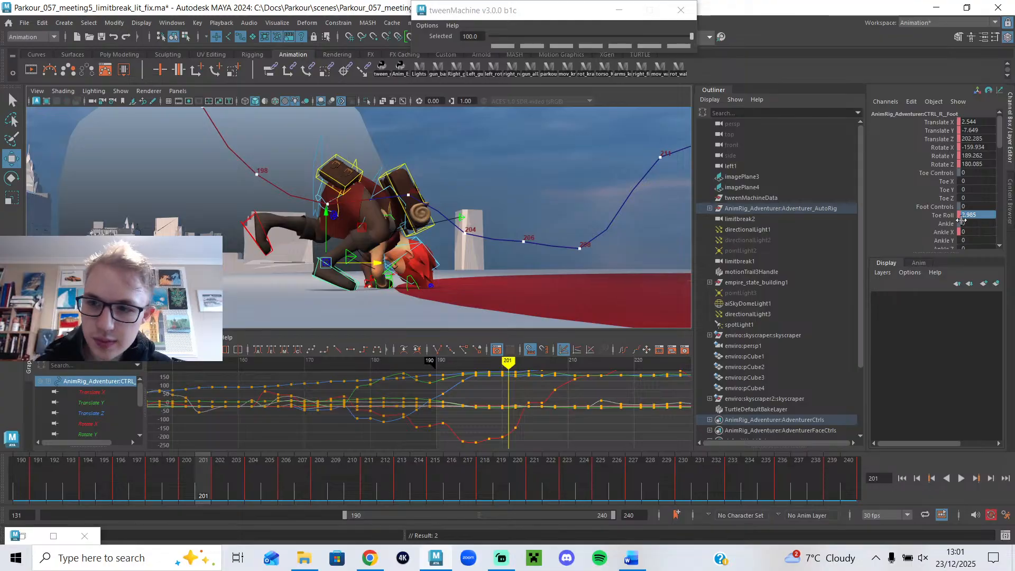
key("Return")
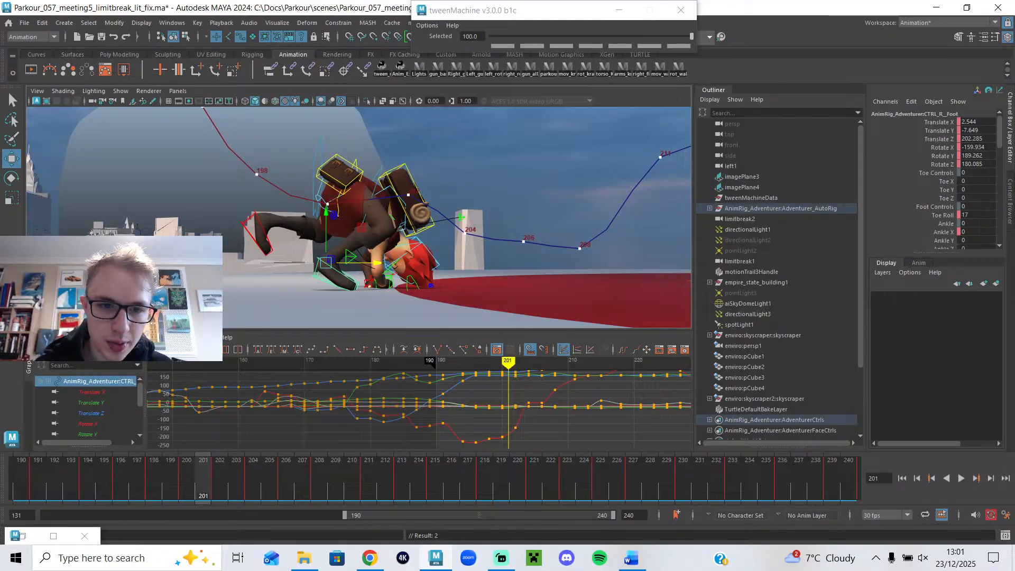
left_click_drag(183, 477, 221, 481)
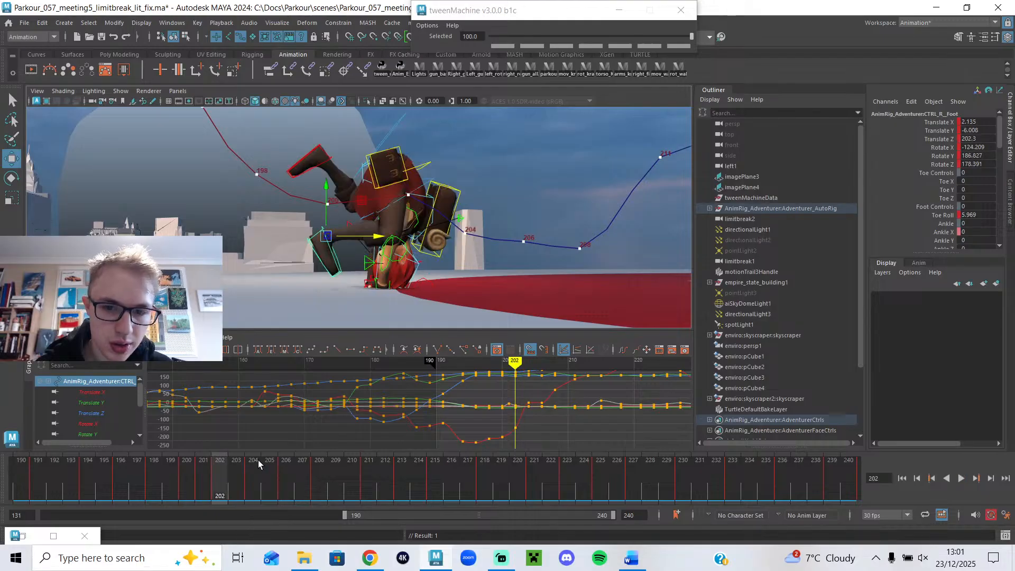
- Raise the right foot's Toe Roll key at frame 202 to about 18 and play back the landing
scroll(105, 423, "down", 2)
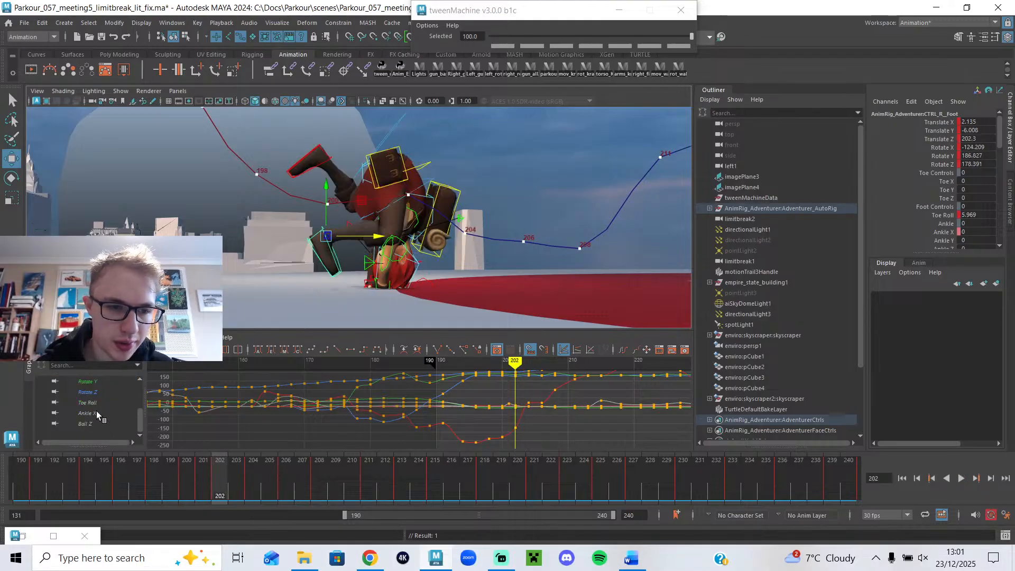
left_click(89, 403)
middle_click_drag(381, 385, 369, 380, "alt")
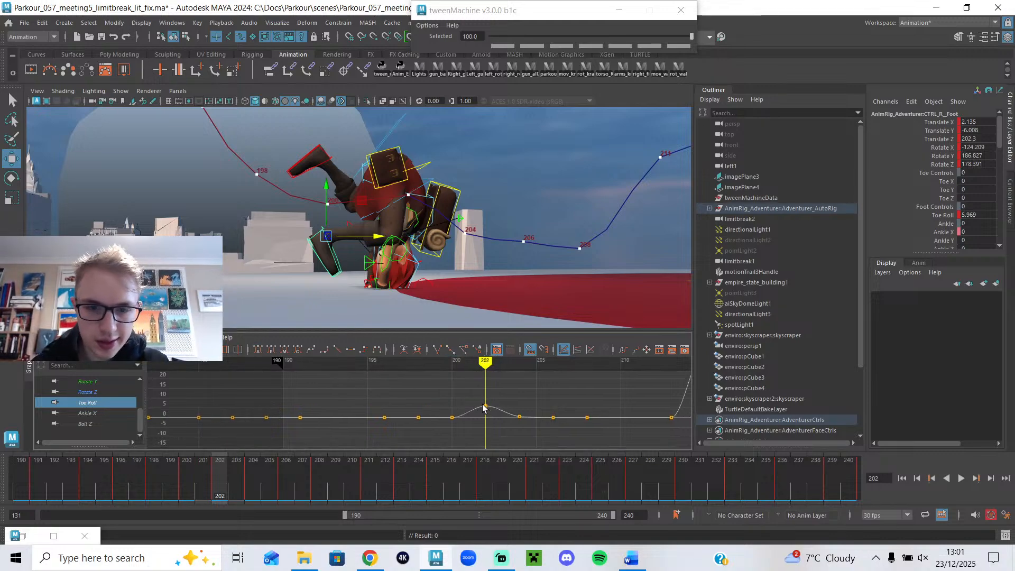
key("alt+v")
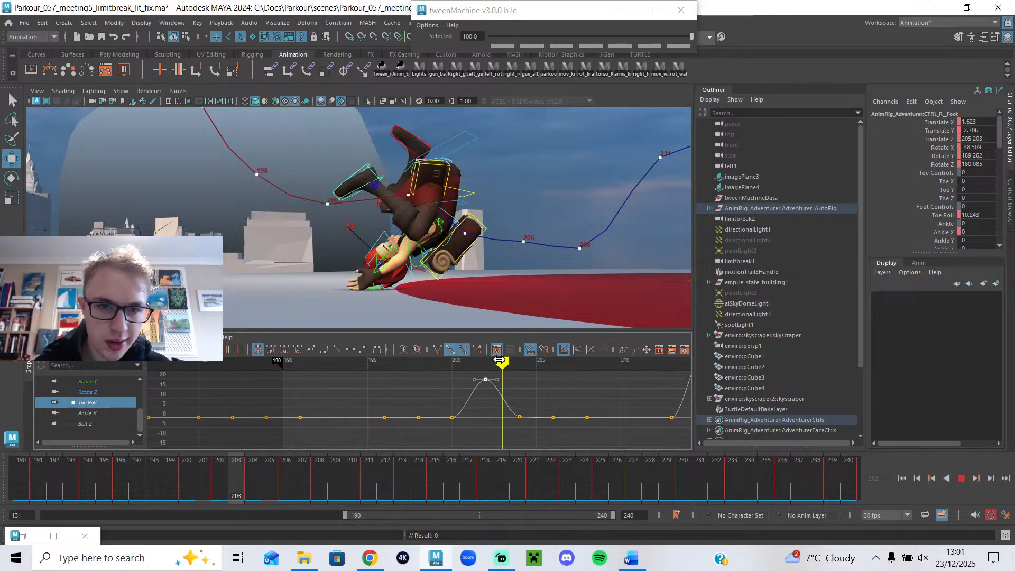
left_click_drag(512, 360, 393, 379)
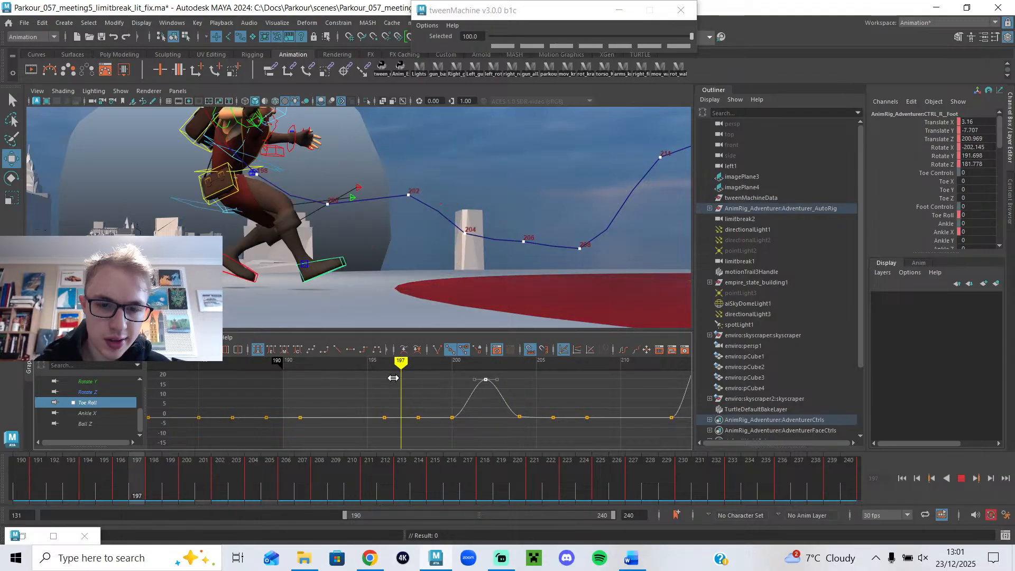
left_click(962, 479)
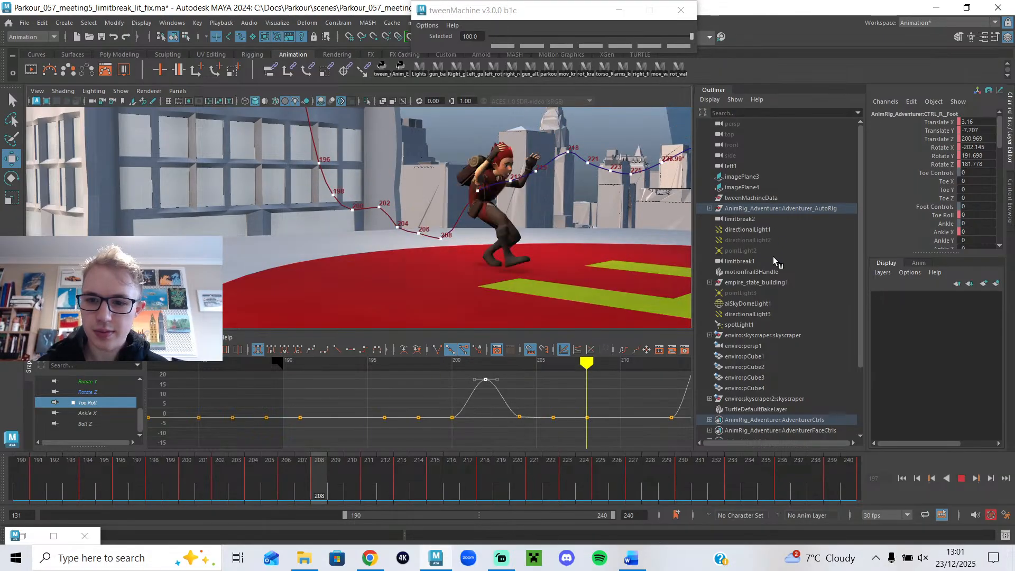
- Hide the motion trail and review the landing roll's playback in an enlarged, separate perspective view
left_click(781, 271)
key("h")
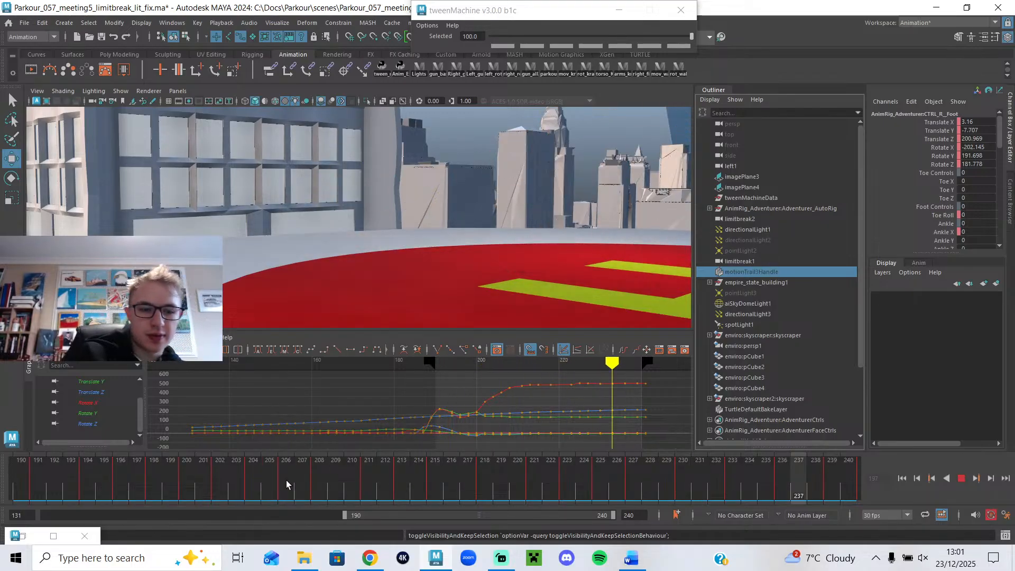
left_click(24, 536)
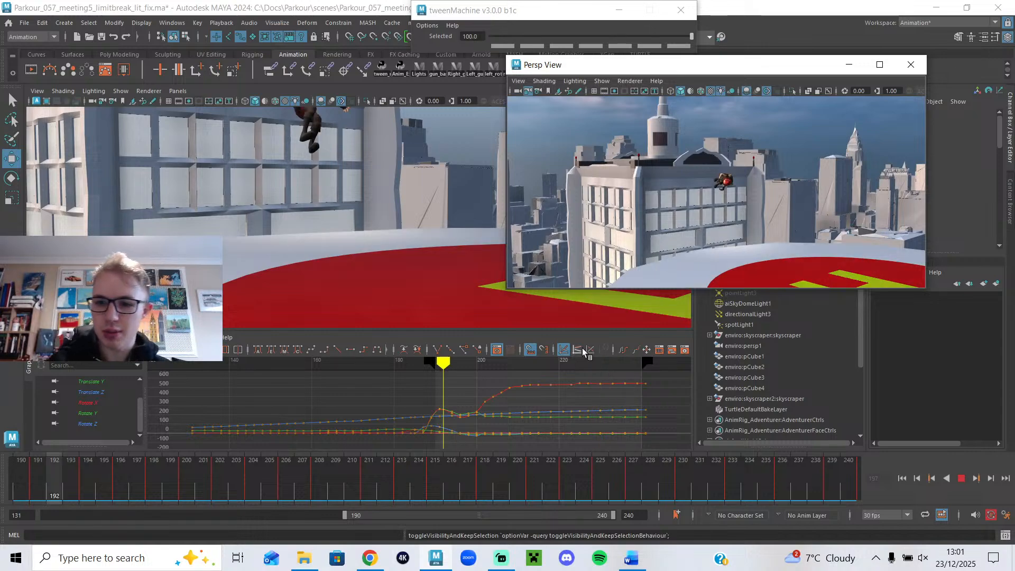
left_click_drag(507, 286, 392, 352)
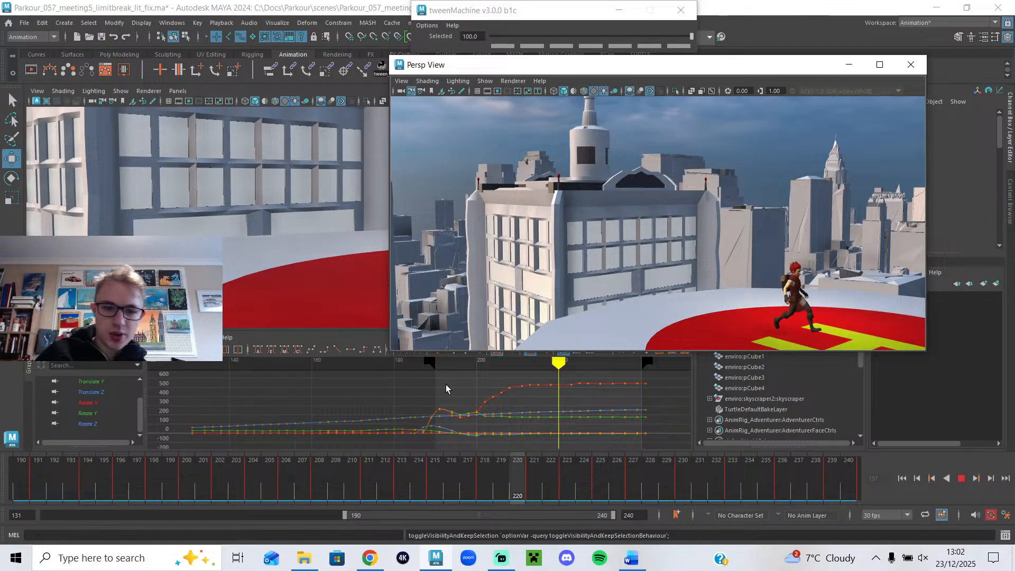
left_click(964, 482)
left_click_drag(333, 491, 236, 468)
- Save the scene as a new version named Parkour_058_meeting7.ma
left_click(24, 23)
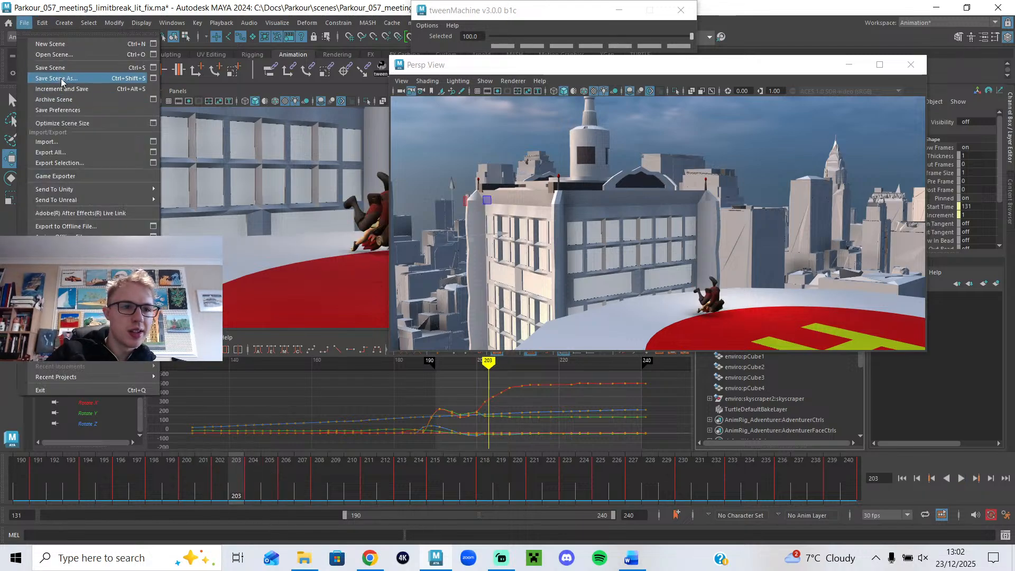
left_click(62, 79)
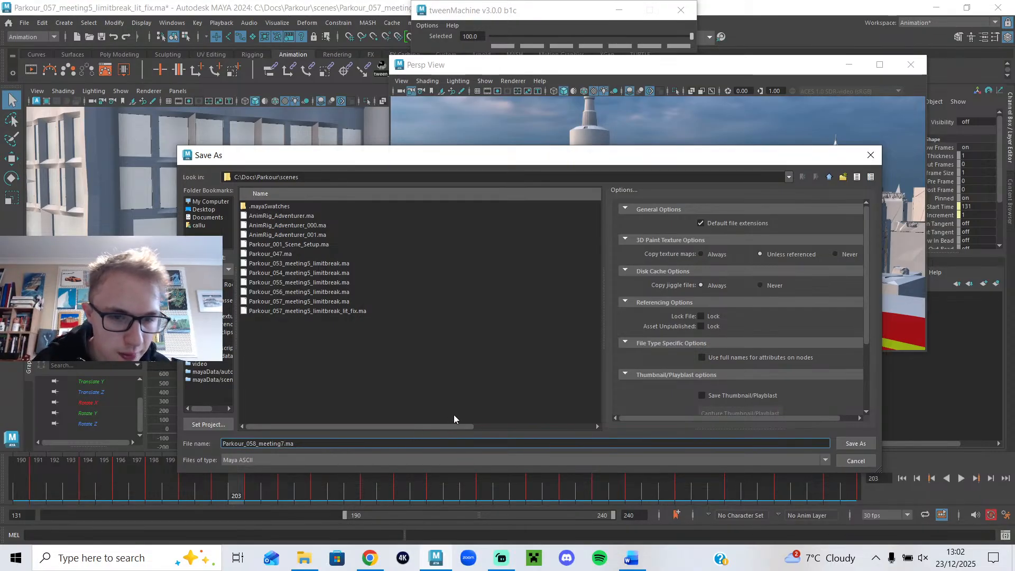
left_click(867, 447)
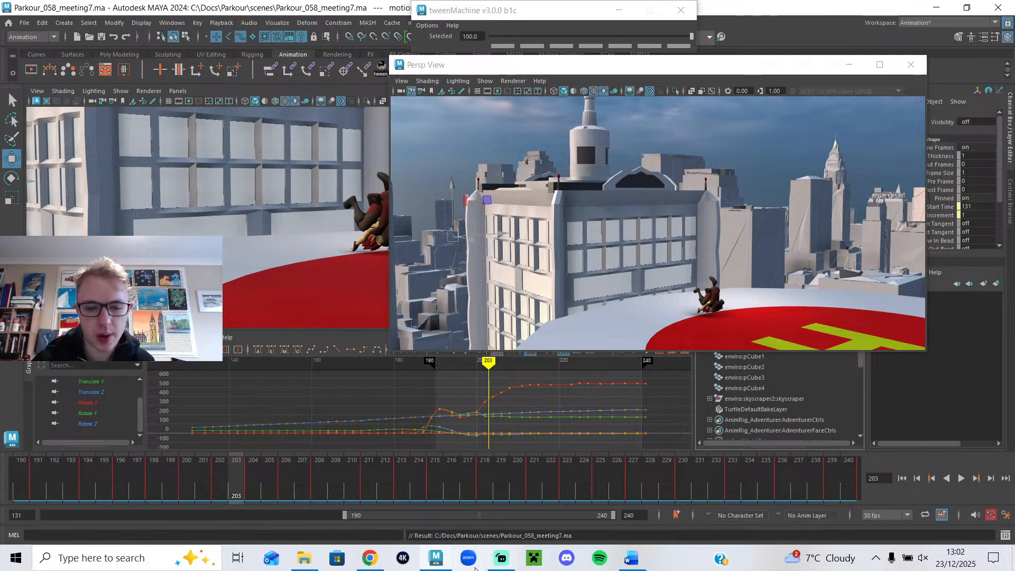
left_click(371, 566)
left_click(373, 566)
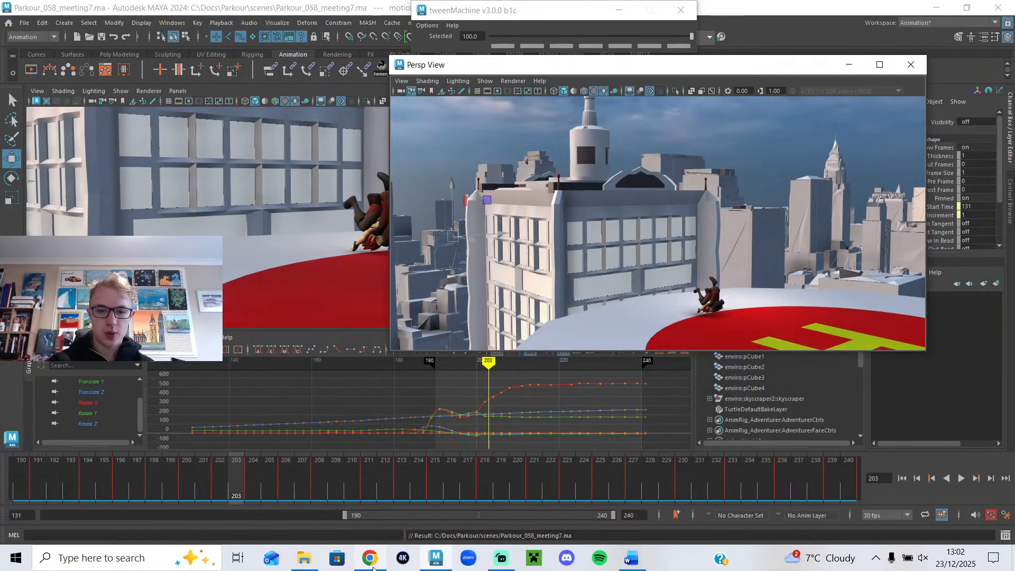
left_click(502, 559)
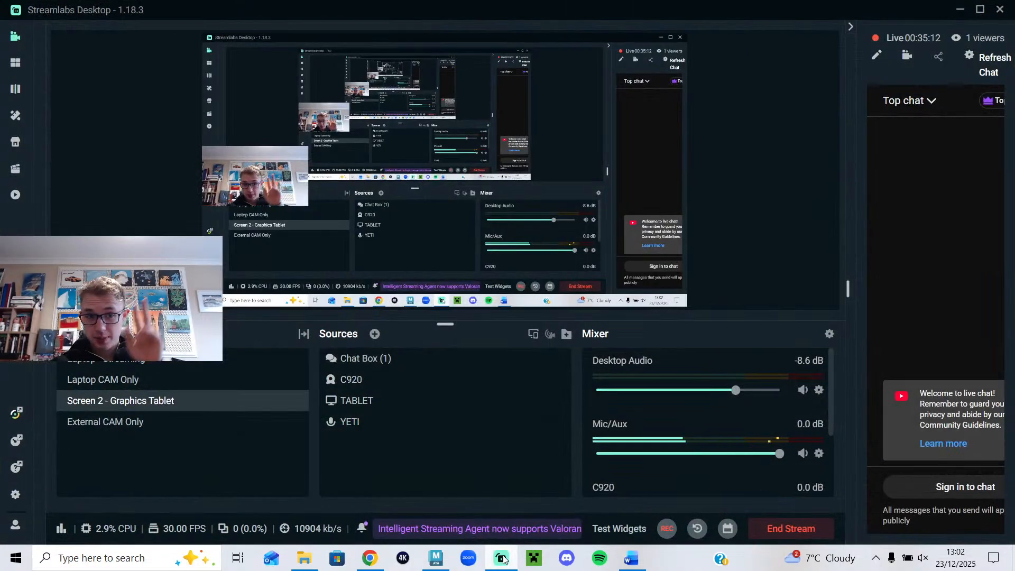
left_click(502, 559)
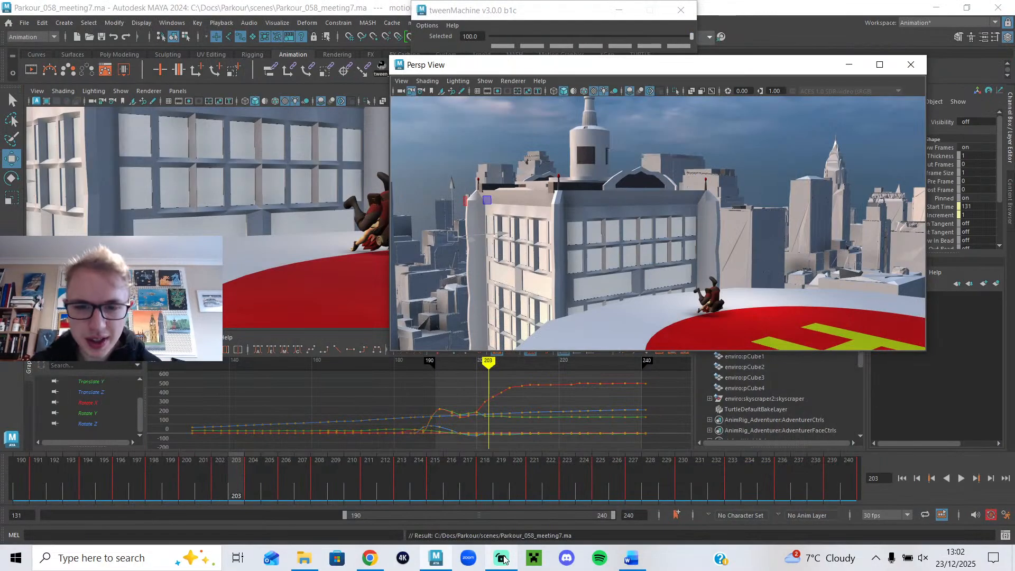
- Play back the animation and examine the body's motion through the roll around frames 200 to 204
left_click(960, 478)
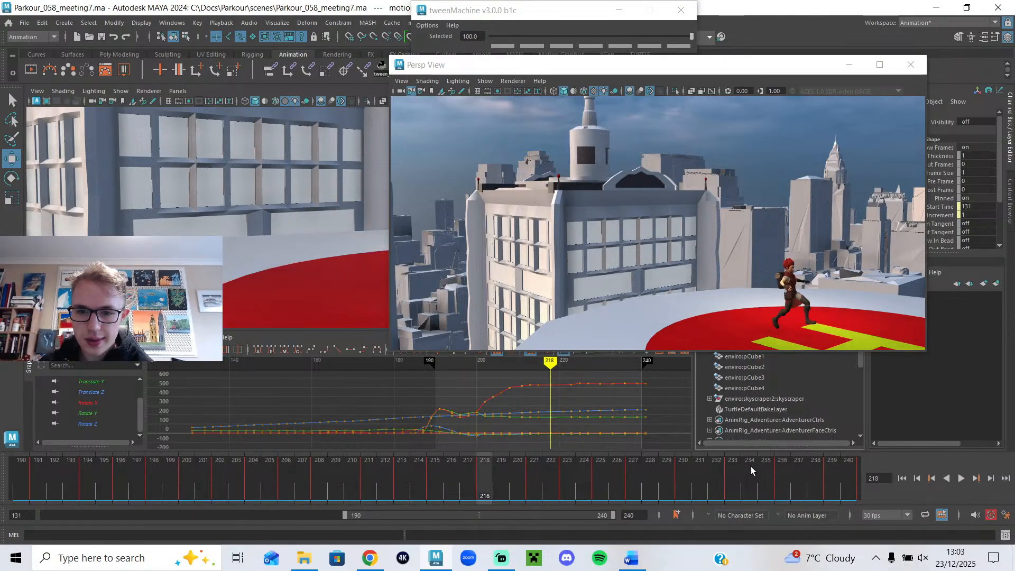
left_click_drag(175, 469, 253, 494)
left_click_drag(178, 485, 220, 486)
left_click_drag(830, 68, 933, 38)
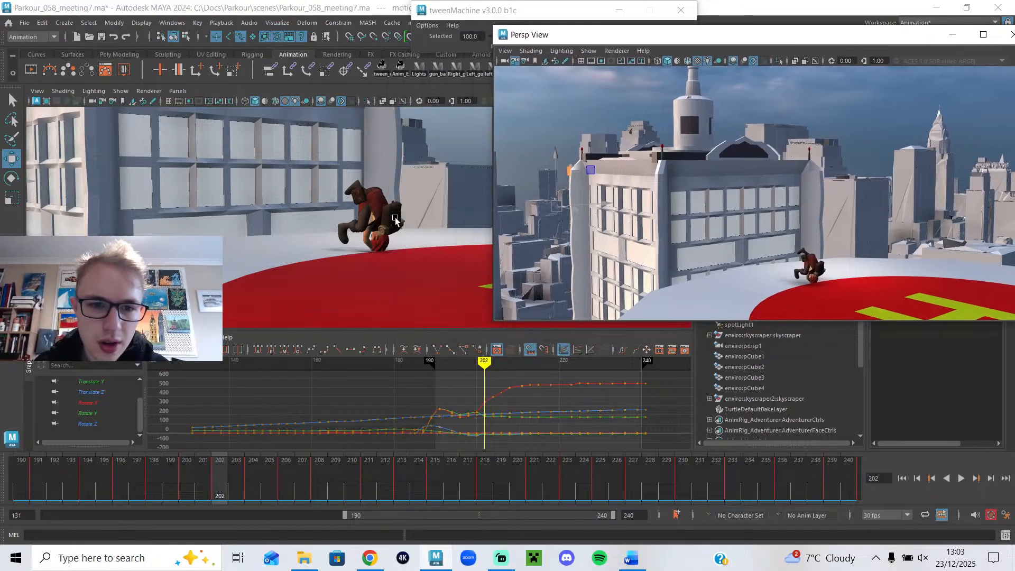
left_click(387, 189)
left_click_drag(754, 35, 261, 142)
- Show the motion trail again and move the floating perspective view clear of the main viewport
left_click(754, 272)
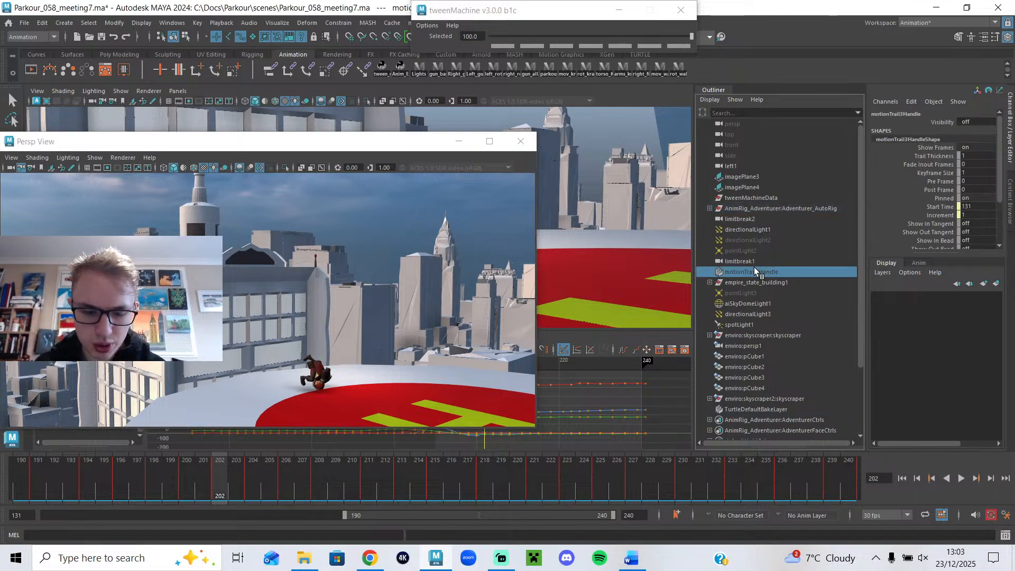
key("h")
left_click_drag(370, 147, 788, 94)
key("alt+v")
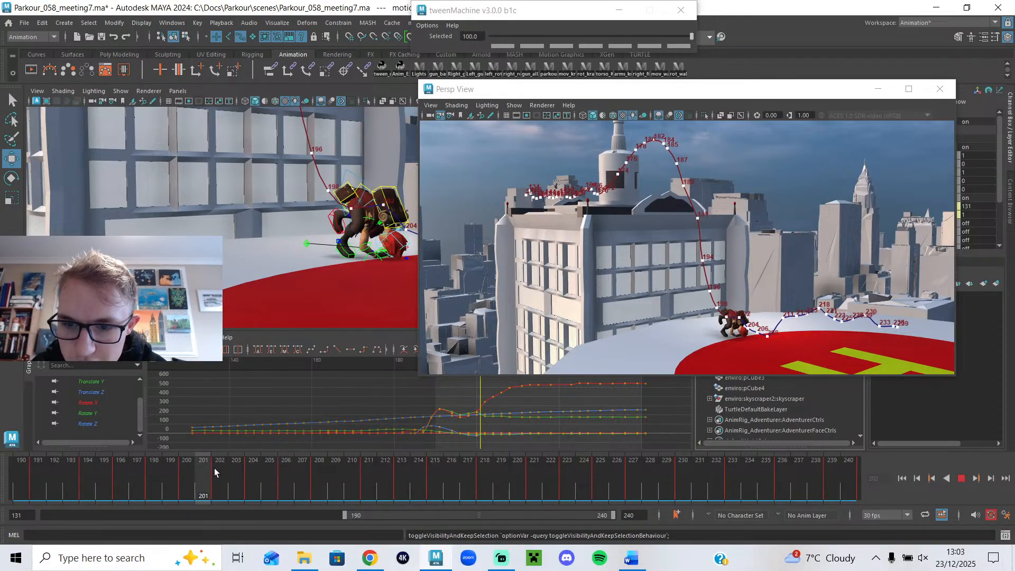
left_click_drag(574, 87, 710, 77)
- Shift the body control slightly forward along its travel direction at frame 202 and frame its animation curves
left_click_drag(371, 212, 371, 253, "alt")
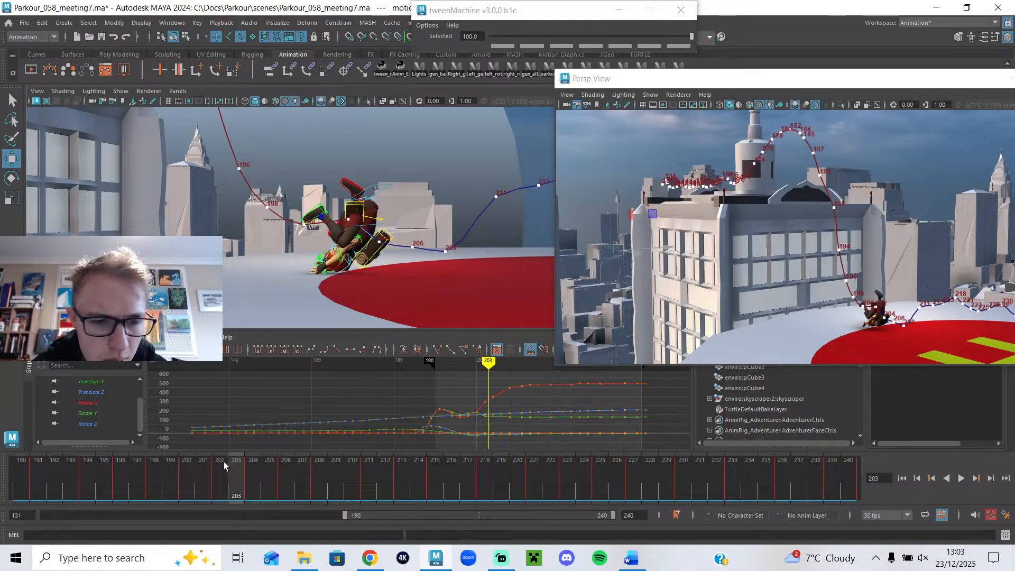
left_click_drag(184, 487, 222, 502)
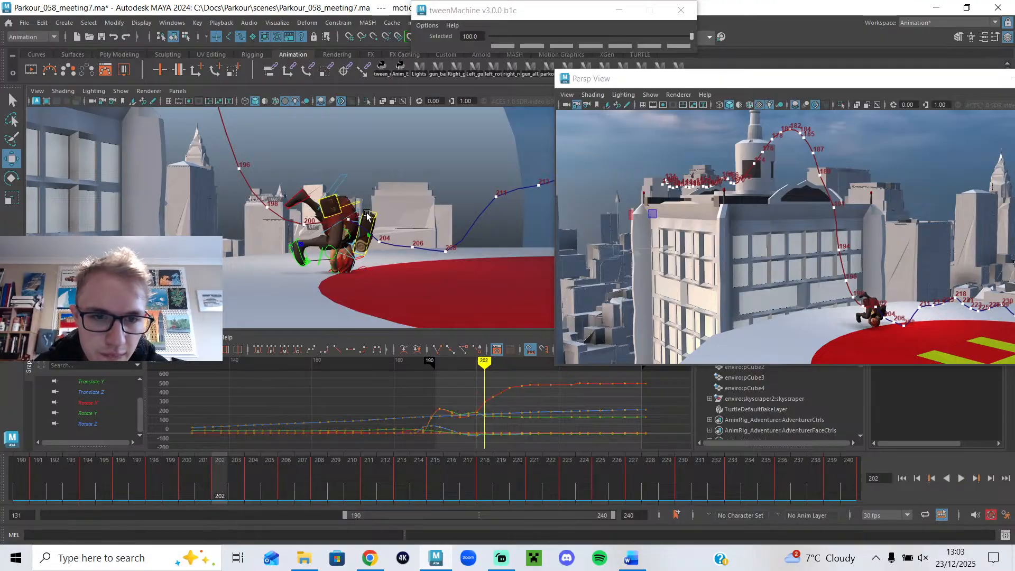
left_click_drag(376, 219, 380, 221)
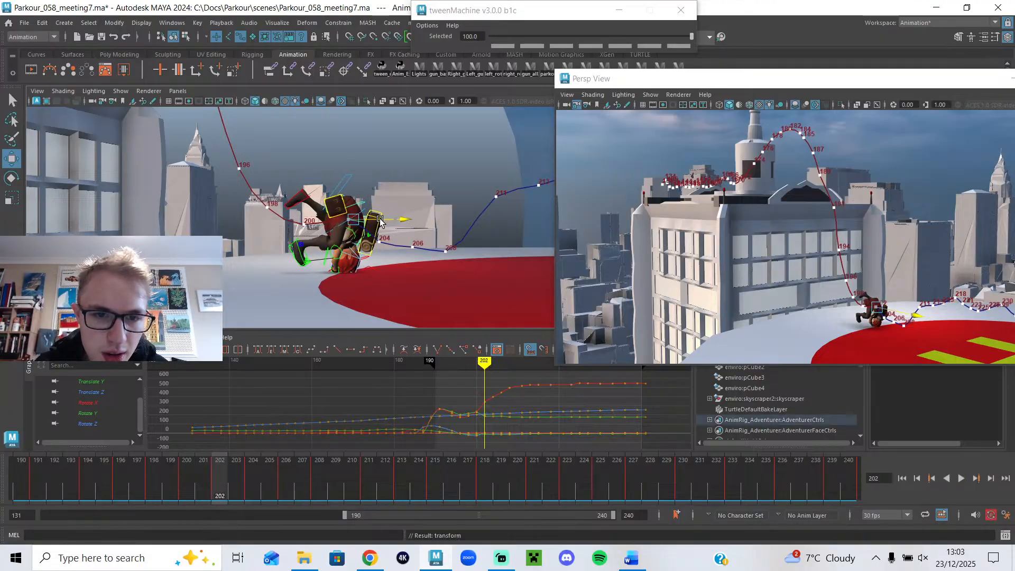
key("f")
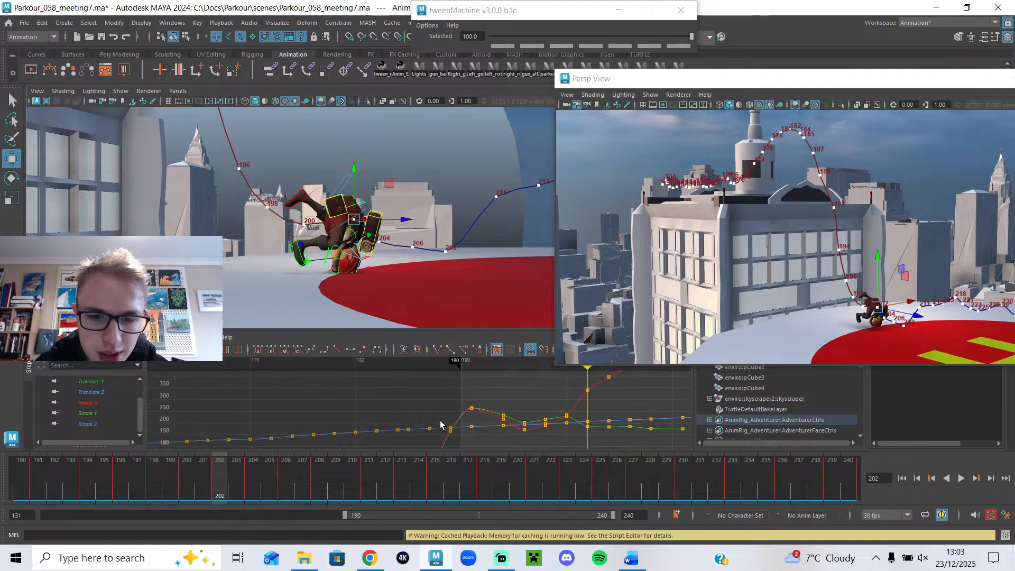
- Shift the character's body control slightly forward along Z at frame 204 of the landing roll
middle_click_drag(476, 432, 337, 448, "alt")
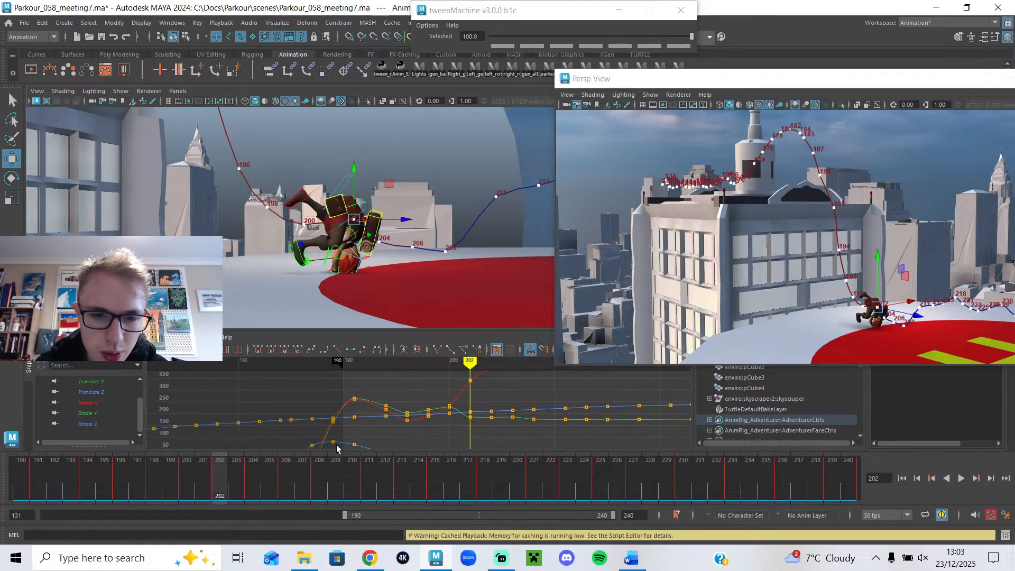
left_click(188, 481)
left_click(205, 480)
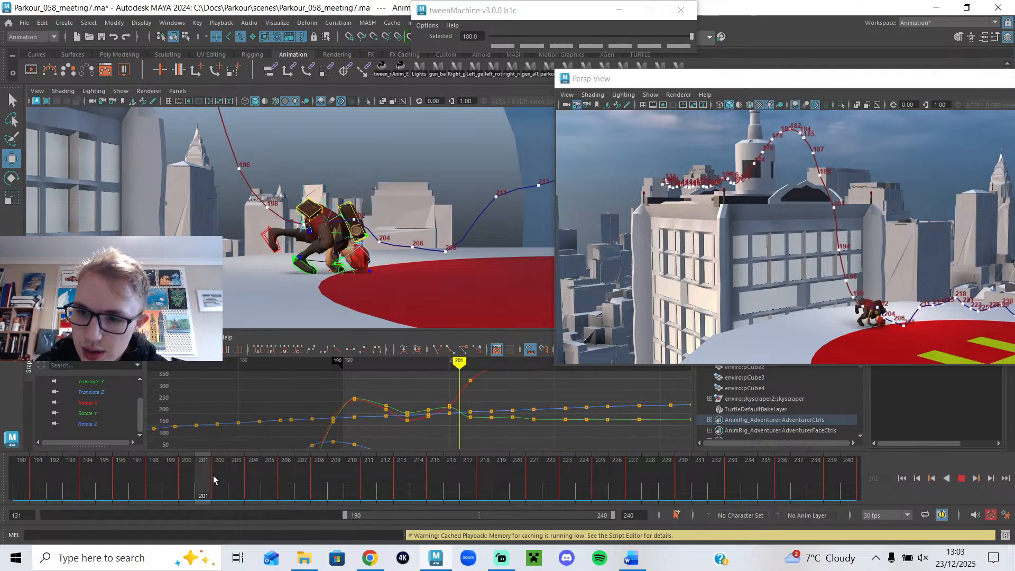
left_click(220, 480)
left_click_drag(228, 478, 253, 481)
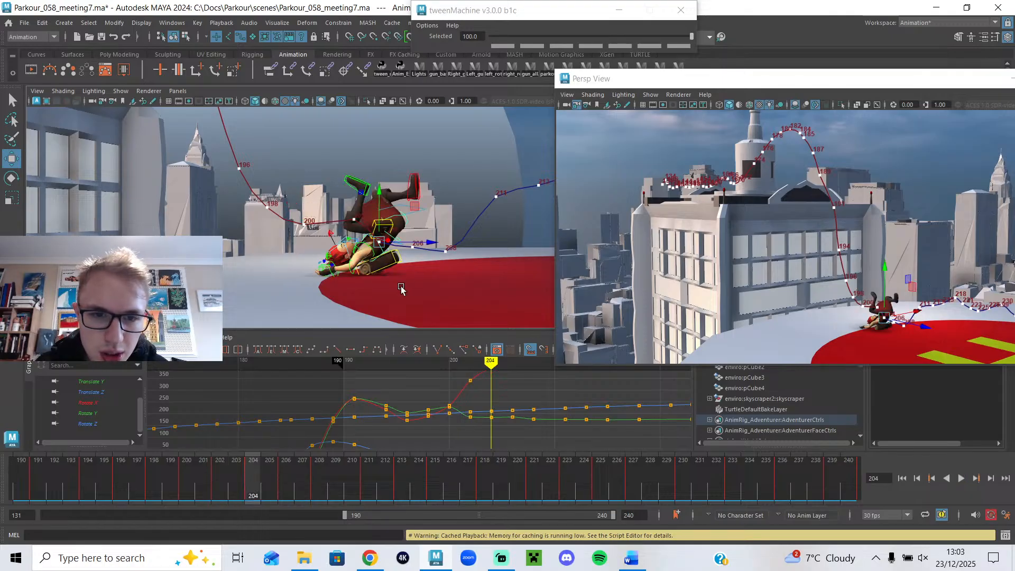
left_click_drag(416, 242, 421, 243)
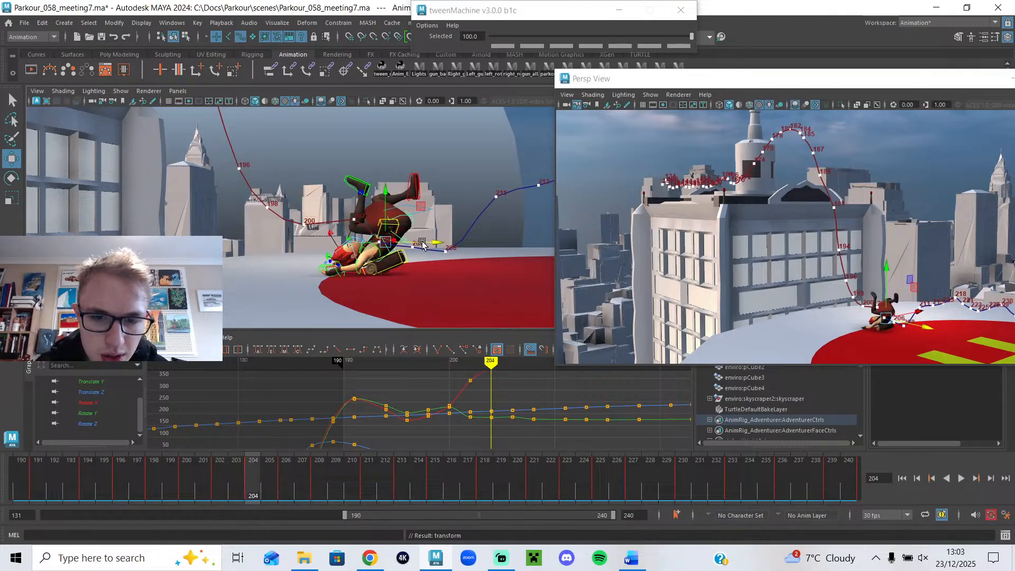
- Check the neighbouring frames of the roll up close and nudge the body control a little further forward along Z at frame 204
left_click_drag(223, 487, 269, 500)
left_click_drag(408, 280, 423, 273, "alt")
right_click_drag(318, 280, 350, 280, "alt")
left_click_drag(349, 280, 355, 283, "alt")
left_click_drag(313, 462, 249, 465)
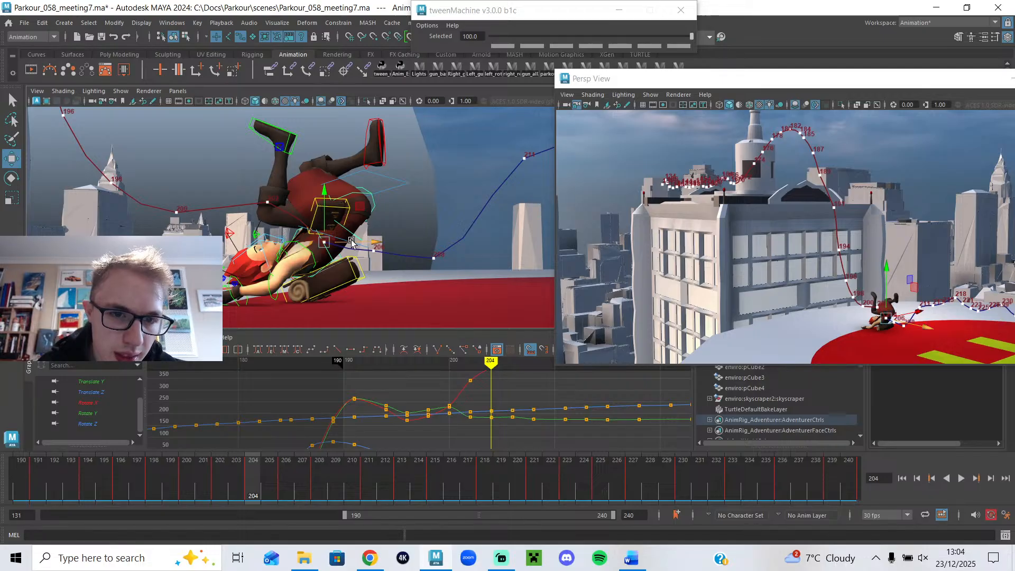
left_click_drag(351, 242, 354, 242)
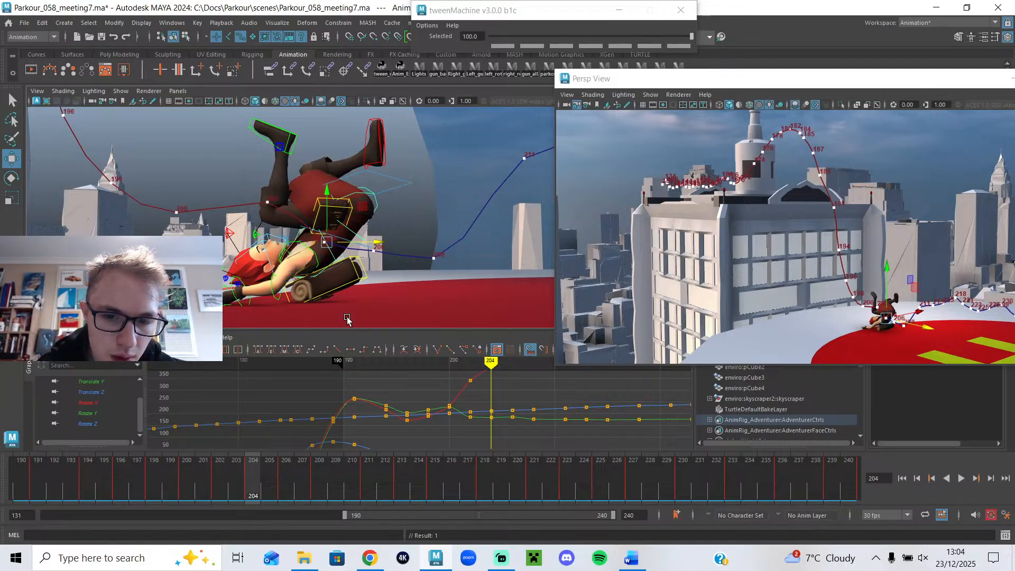
- Isolate the body control's Translate Z curve and examine its keys around the roll, from about frame 198 to 210
left_click(91, 392)
key("f")
scroll(503, 407, "down", 3)
left_click_drag(608, 392, 390, 426)
key("f")
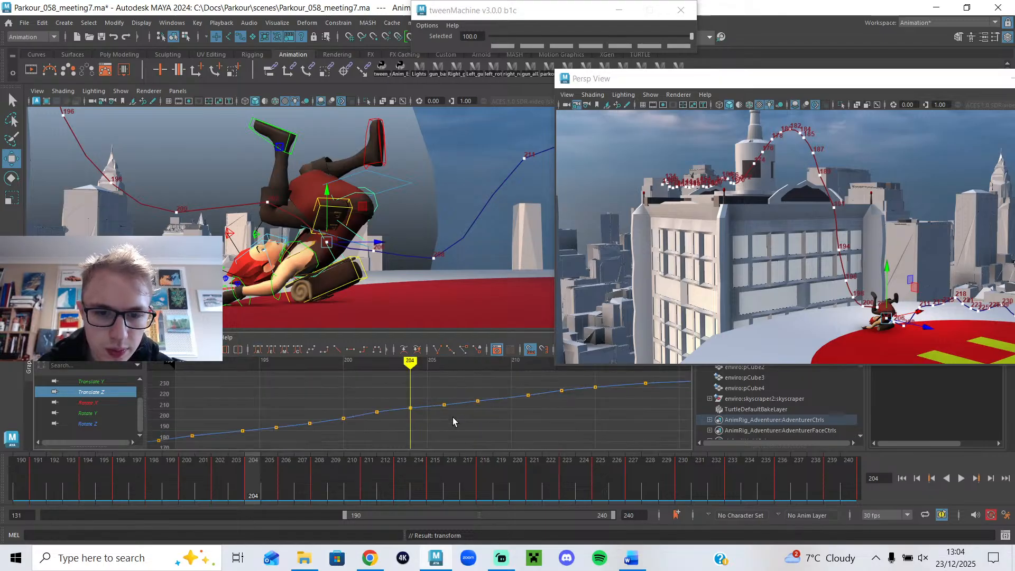
scroll(430, 405, "up", 3)
left_click_drag(320, 367, 409, 402)
mouse_move(314, 400)
left_mouse_down()
mouse_move(612, 453)
mouse_move(251, 431)
left_mouse_up()
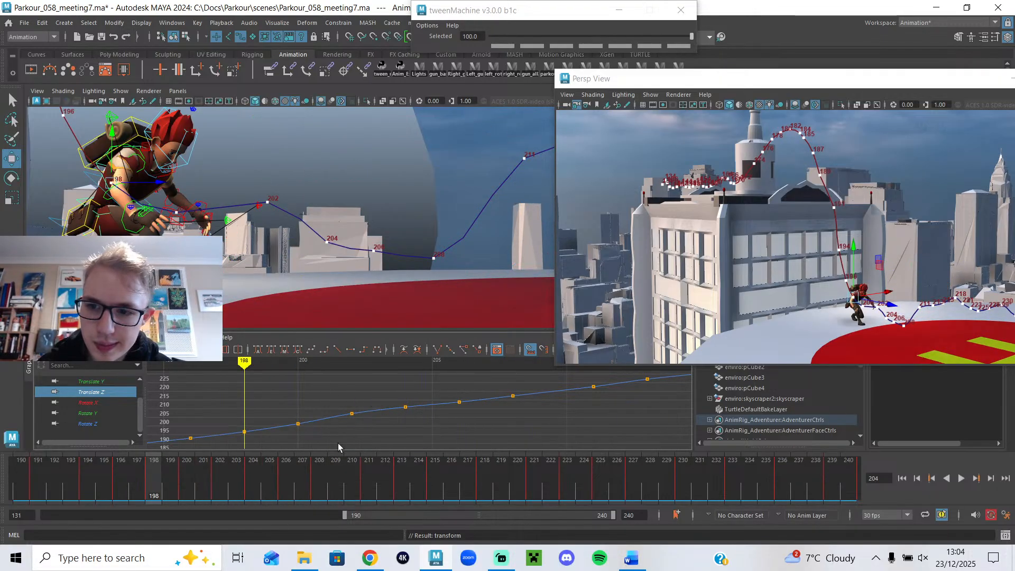
- Play the animation and enlarge the Persp View window to see the landing better
left_click(963, 479)
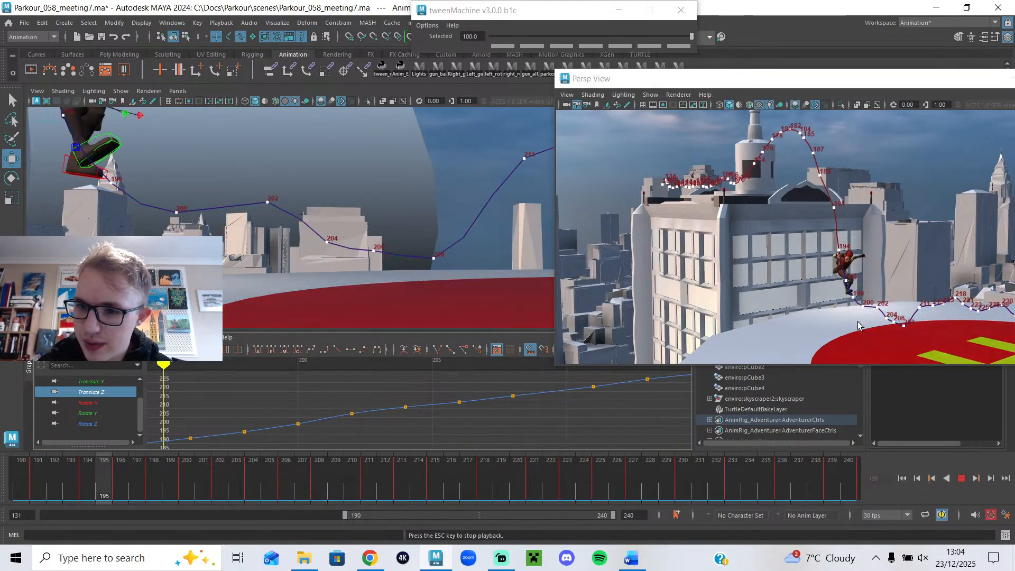
left_click_drag(833, 85, 482, 75)
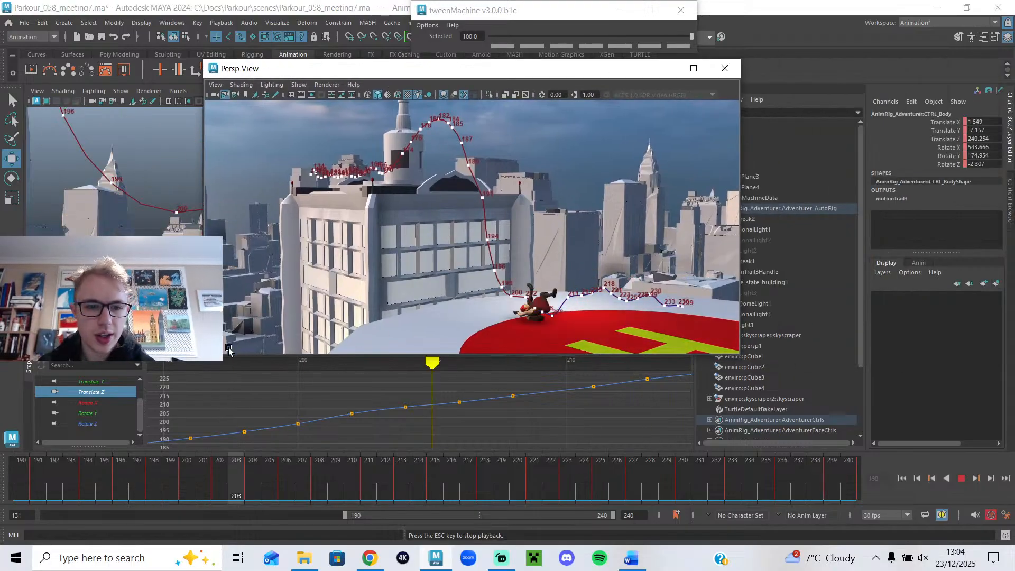
left_click_drag(205, 355, 109, 413)
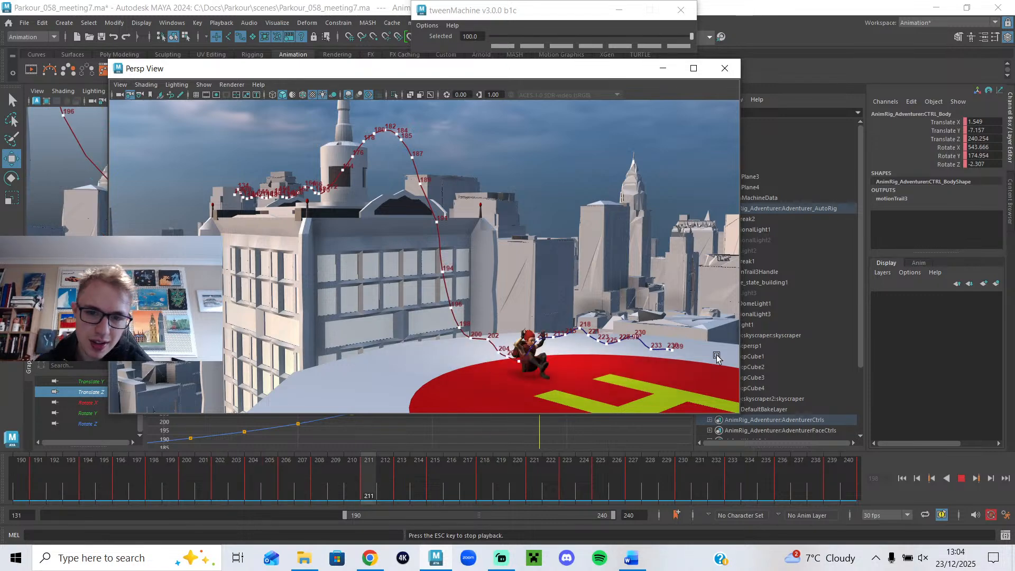
- Replay the landing roll in the Persp View and check the exit from the roll around frames 209 to 216
left_click(963, 478)
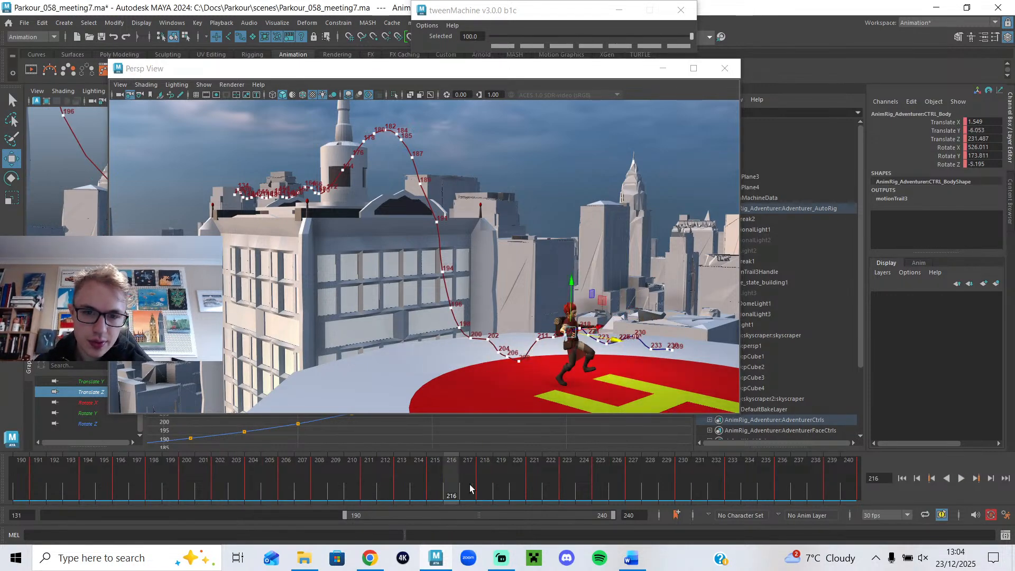
left_click(962, 478)
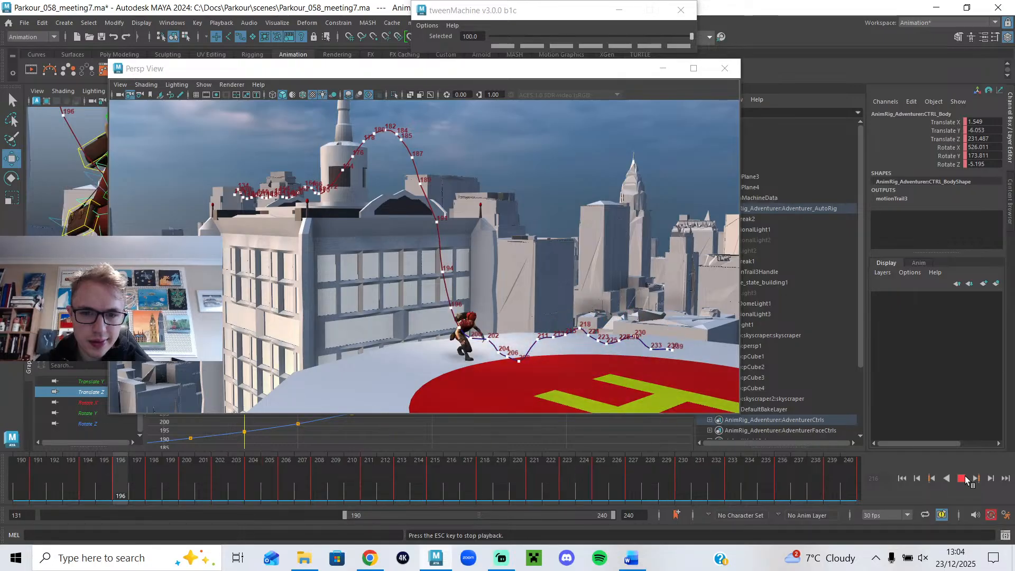
left_click(962, 479)
left_click_drag(423, 478, 344, 497)
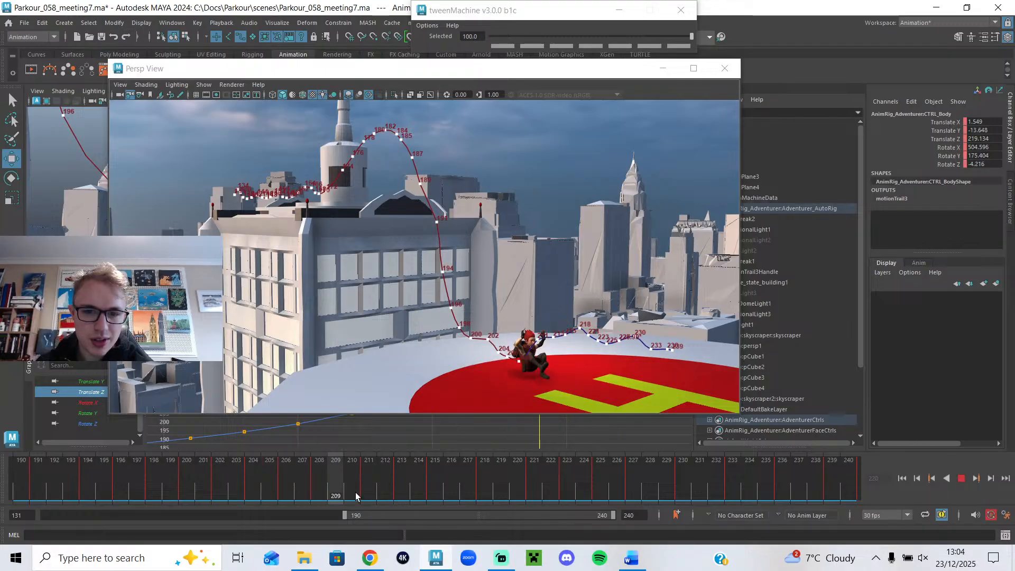
left_click_drag(591, 76, 834, 71)
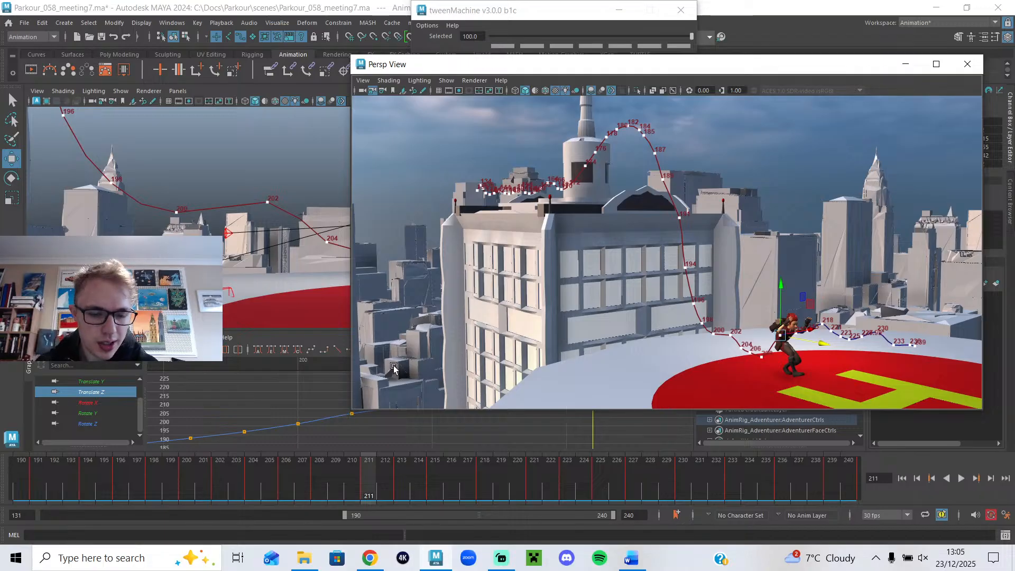
left_click_drag(463, 479, 402, 471)
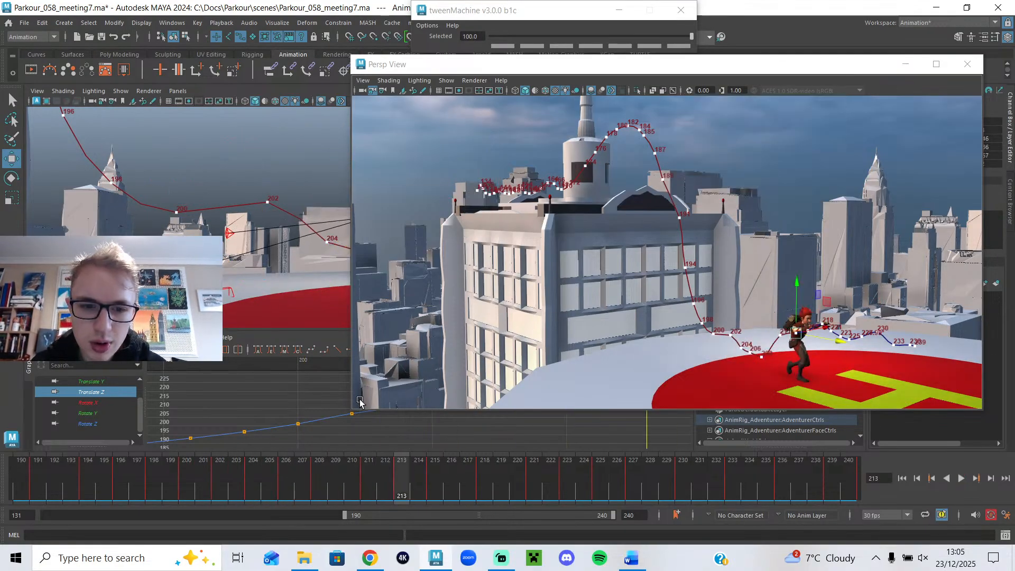
- Delete the two reference image planes floating beside the tower in the Persp View
left_click(754, 146)
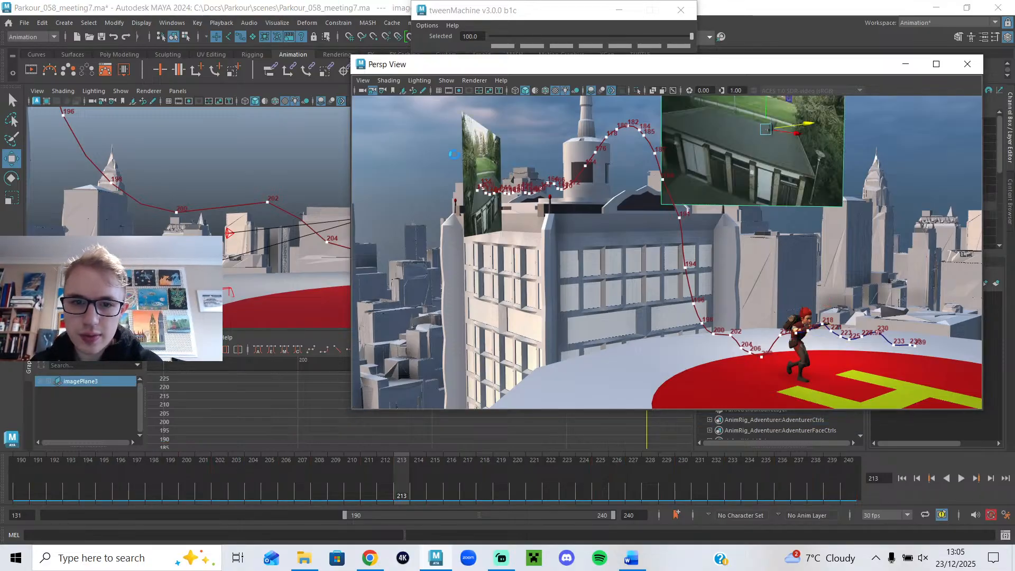
left_click(476, 153)
key("Delete")
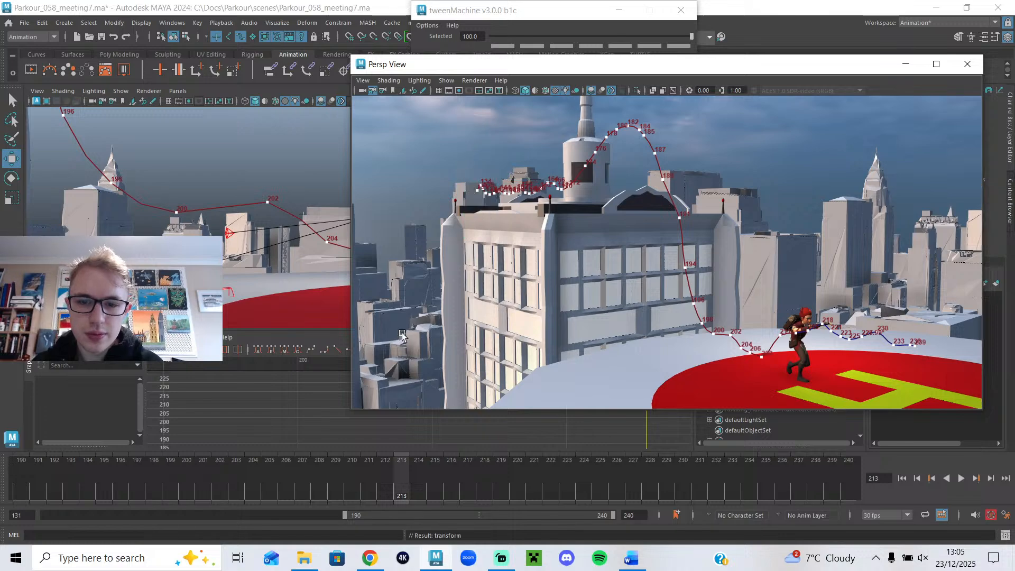
- Return to frame 190 and shrink the Persp View window to uncover the main viewport
left_click_drag(354, 488, 1, 487)
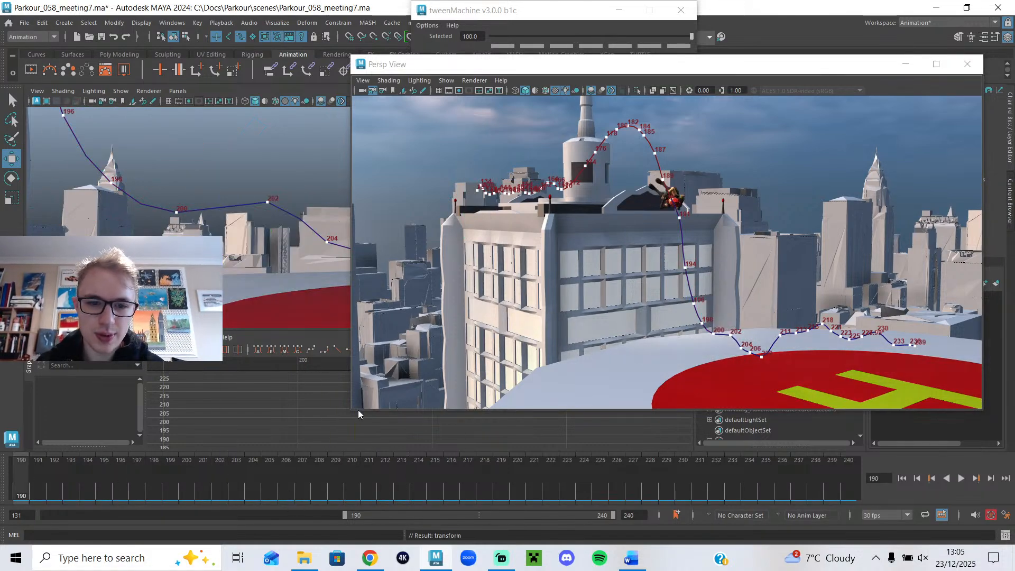
left_click_drag(351, 415, 631, 312)
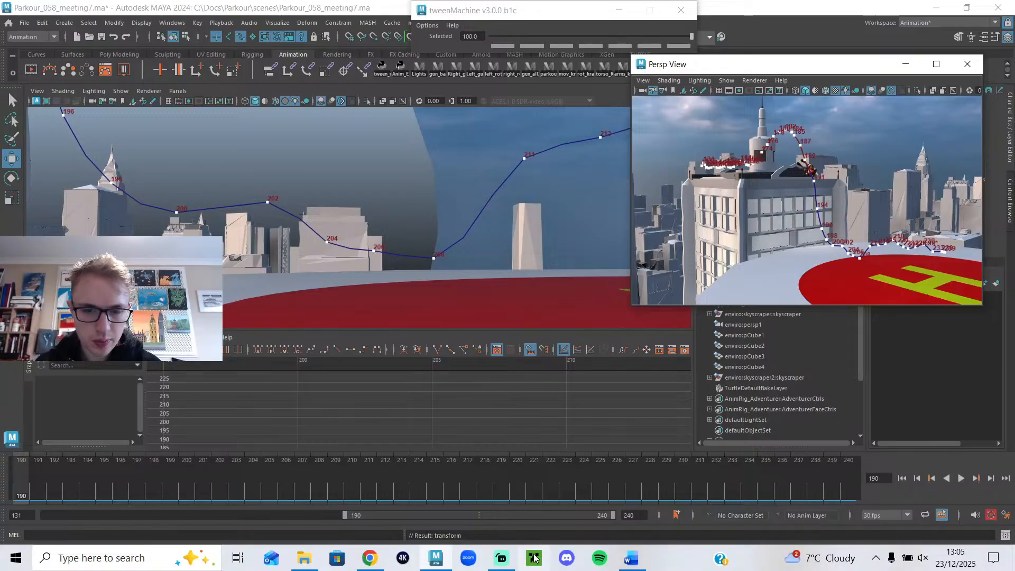
left_click(506, 563)
left_click(505, 562)
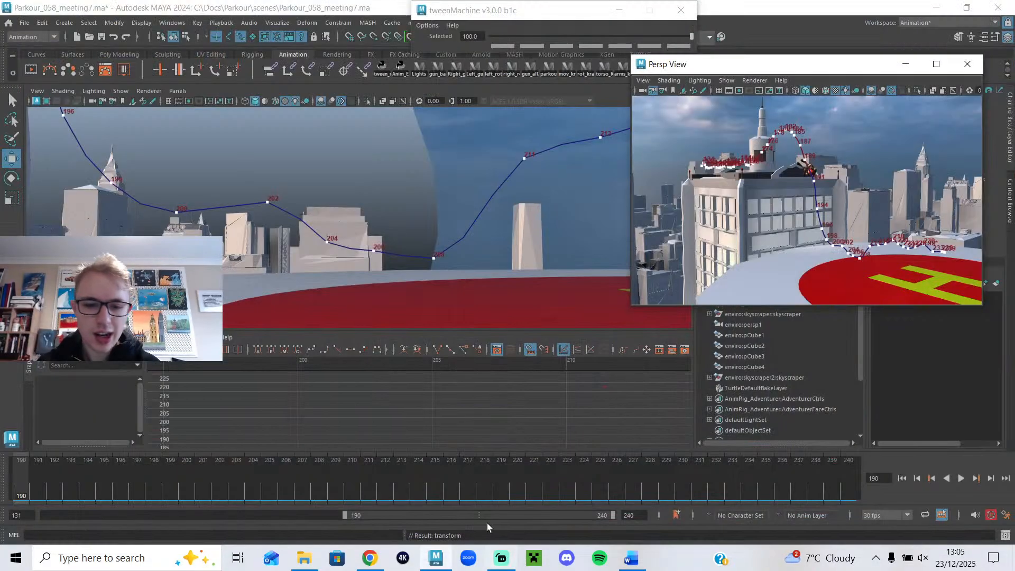
- Play back the landing and examine the character's motion from the front and the side in the main viewport
key("alt+v")
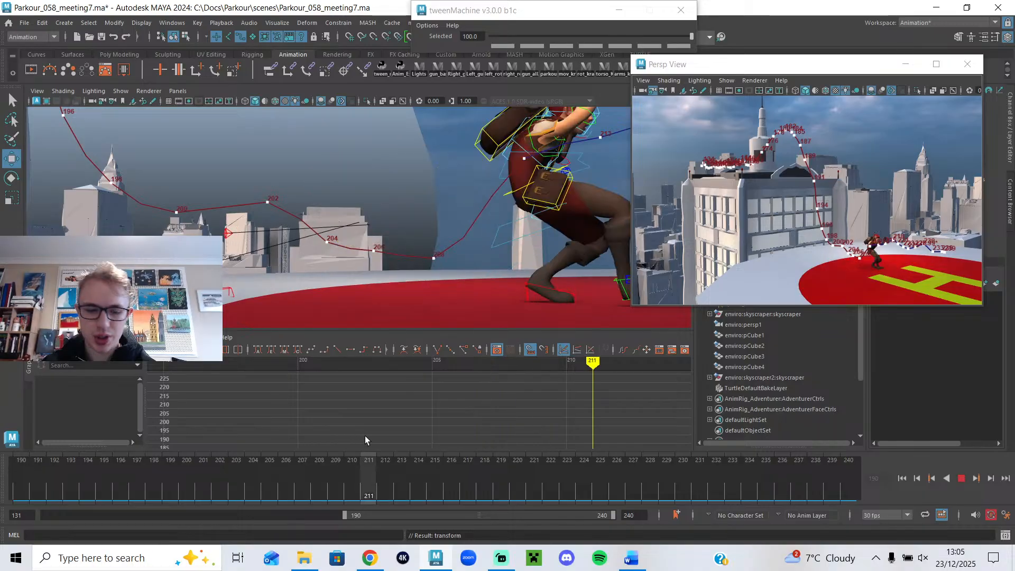
left_click_drag(450, 255, 350, 257, "alt")
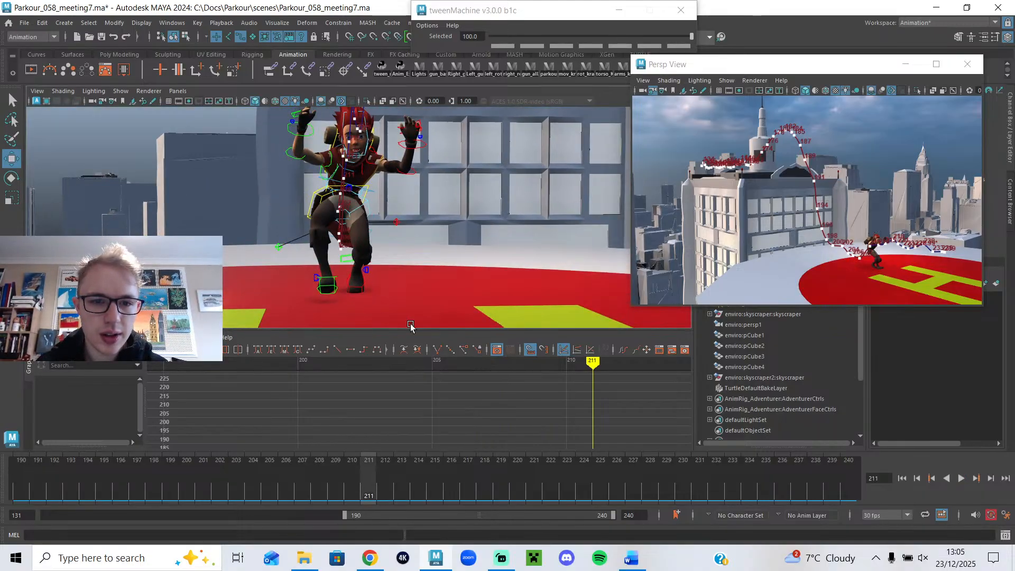
scroll(390, 207, "down", 4)
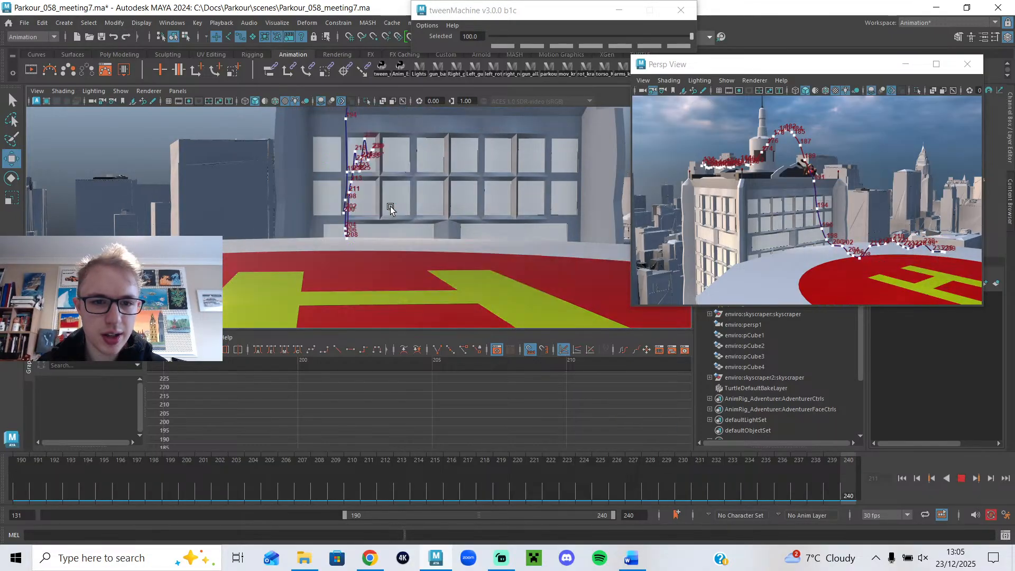
middle_click_drag(388, 209, 386, 234, "alt")
key("alt+1")
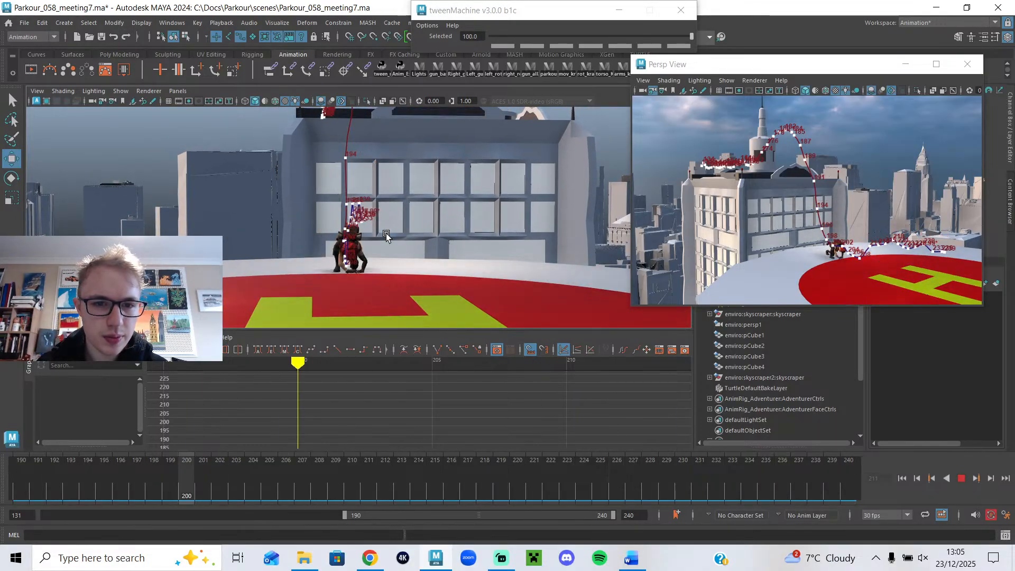
left_click_drag(337, 230, 415, 248, "alt")
scroll(415, 249, "up", 3)
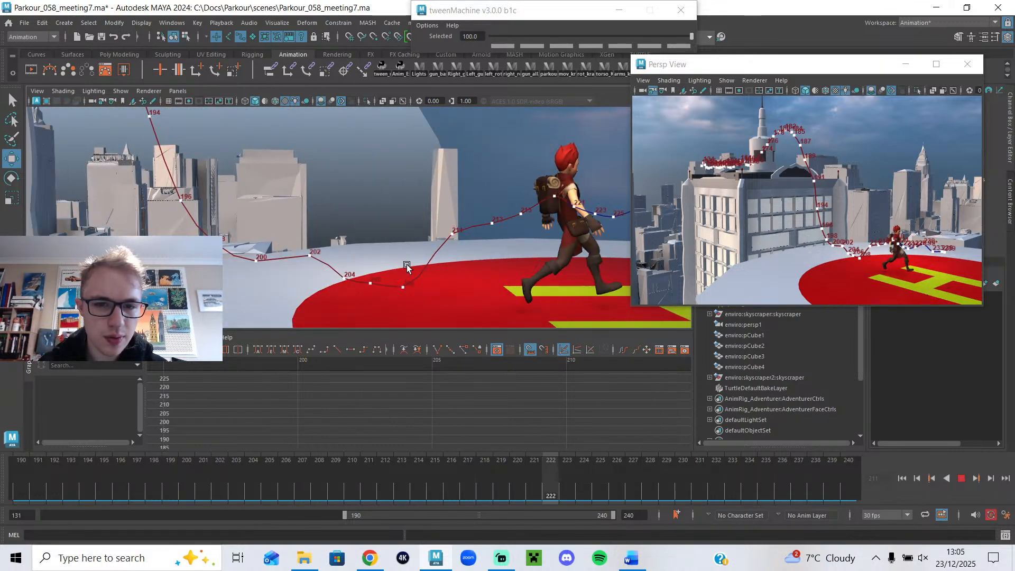
key("space")
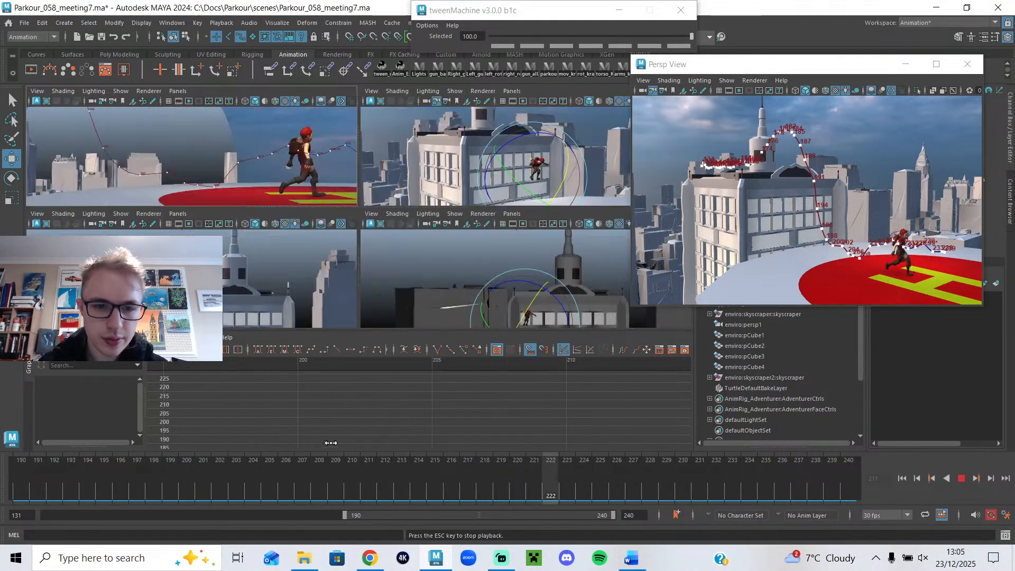
key("space")
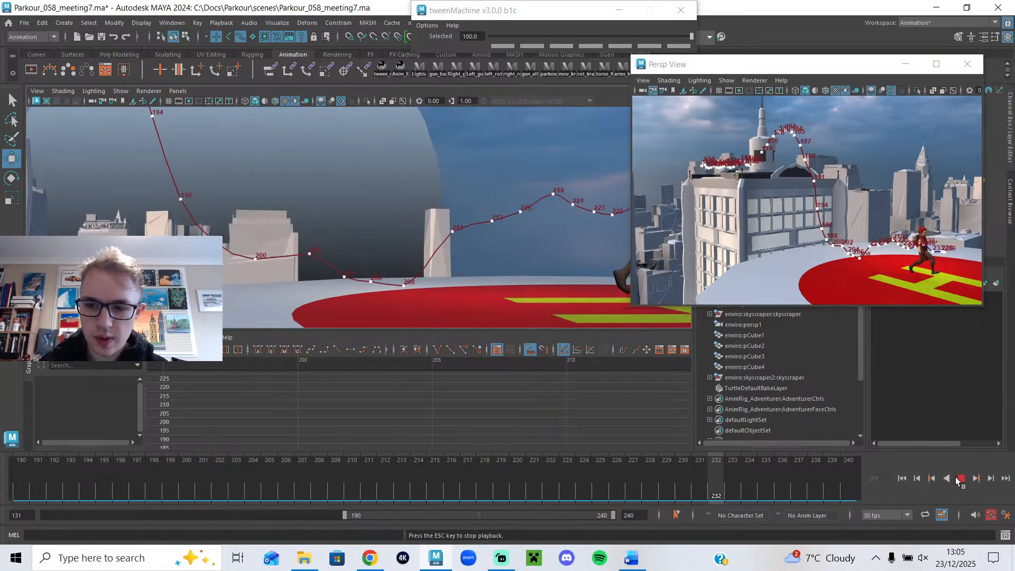
- Select the body control at frame 202 and apply the Euler Filter to its animation curves
left_click(161, 473)
mouse_move(157, 468)
left_mouse_down()
mouse_move(317, 494)
mouse_move(254, 494)
mouse_move(352, 499)
mouse_move(203, 497)
mouse_move(220, 496)
left_mouse_up()
left_click_drag(334, 259, 351, 218, "alt")
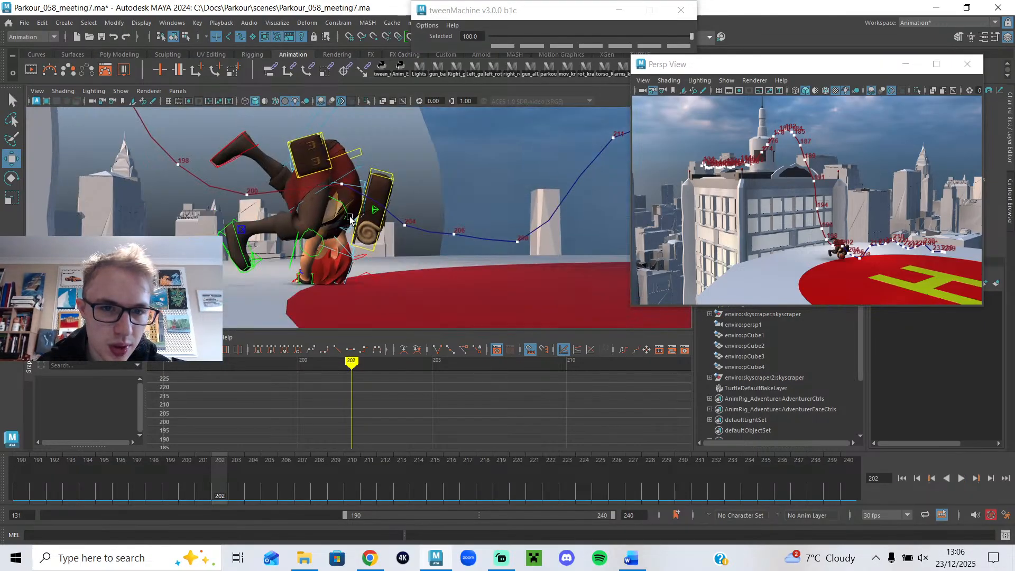
left_click(364, 186)
scroll(496, 399, "up", 6)
scroll(496, 399, "down", 4)
middle_click_drag(527, 400, 449, 402, "alt")
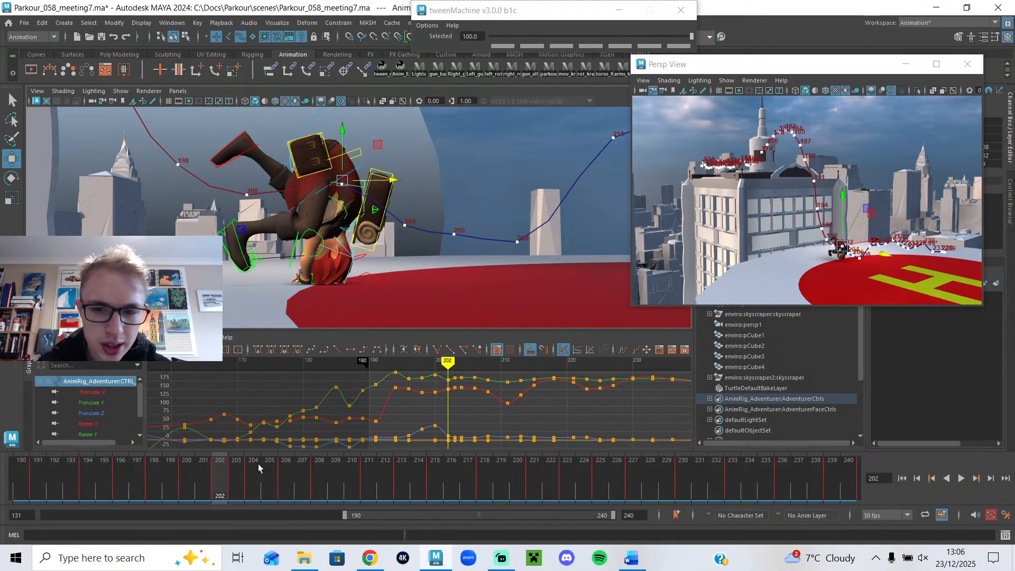
scroll(377, 402, "down", 3)
left_click(110, 337)
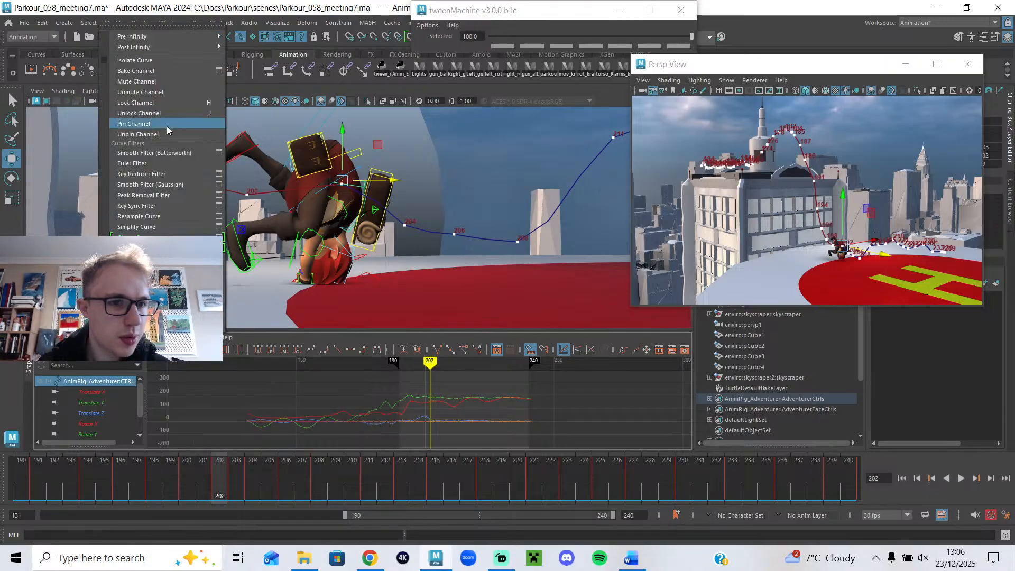
left_click(153, 164)
scroll(428, 405, "up", 4)
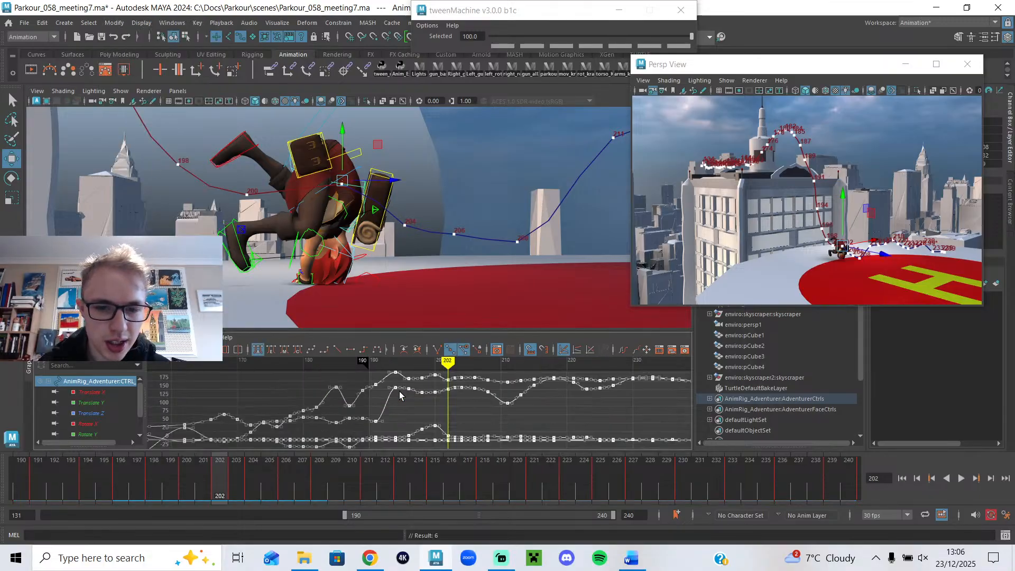
- Delete the body control's key at frame 203 and review the roll up to frame 204
left_click(230, 476)
right_click(235, 475)
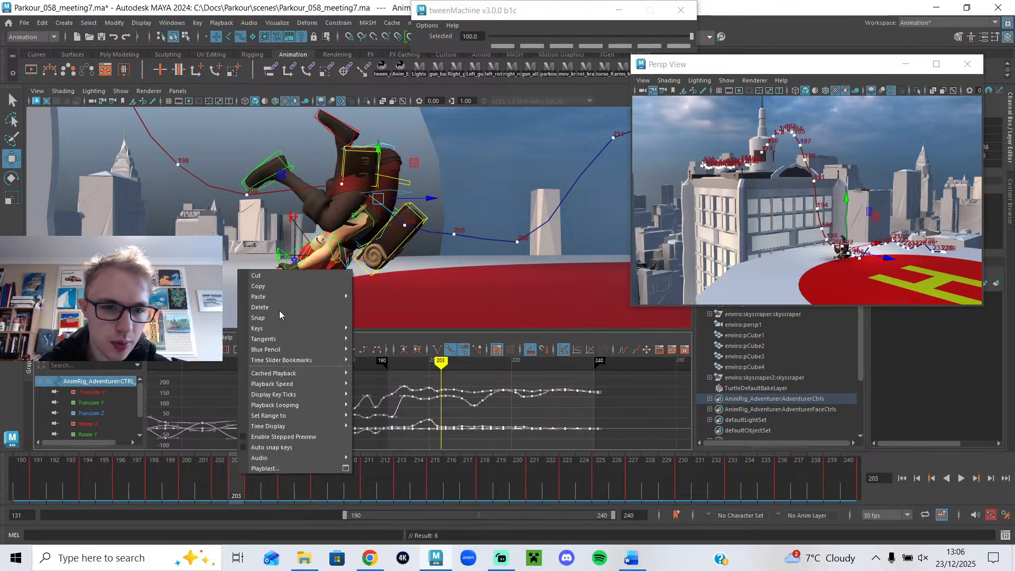
left_click(279, 307)
key("alt+v")
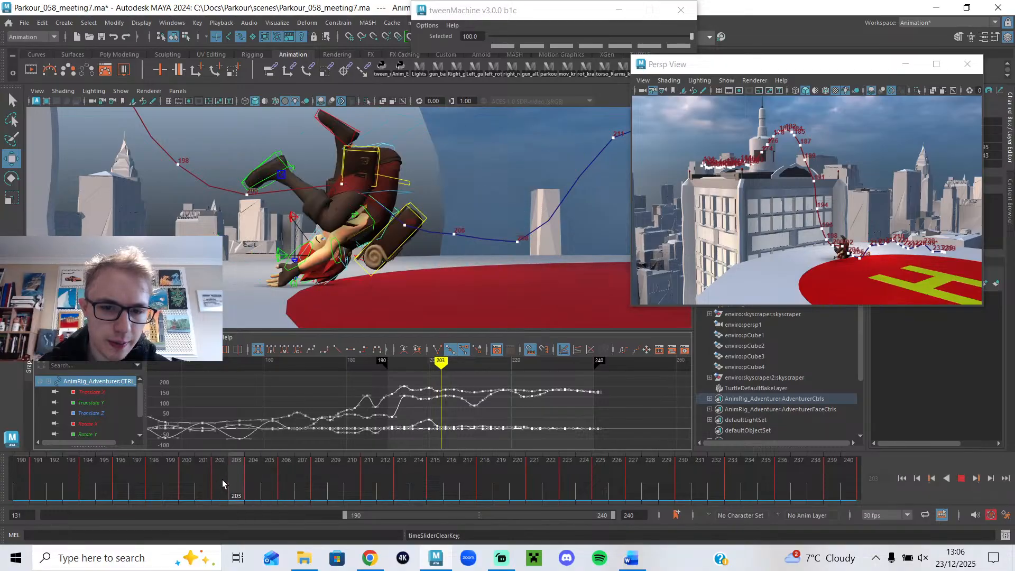
left_click_drag(376, 224, 274, 244, "alt")
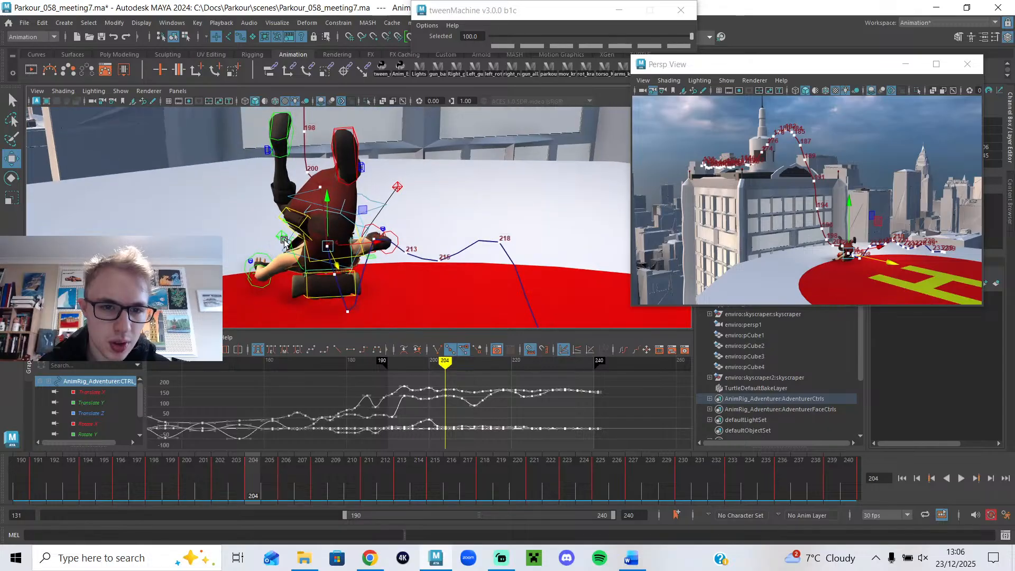
- Blend the hip control's pose at frame 204 with a tweenMachine value of -13 and check it from the side at frame 206
left_click(338, 214)
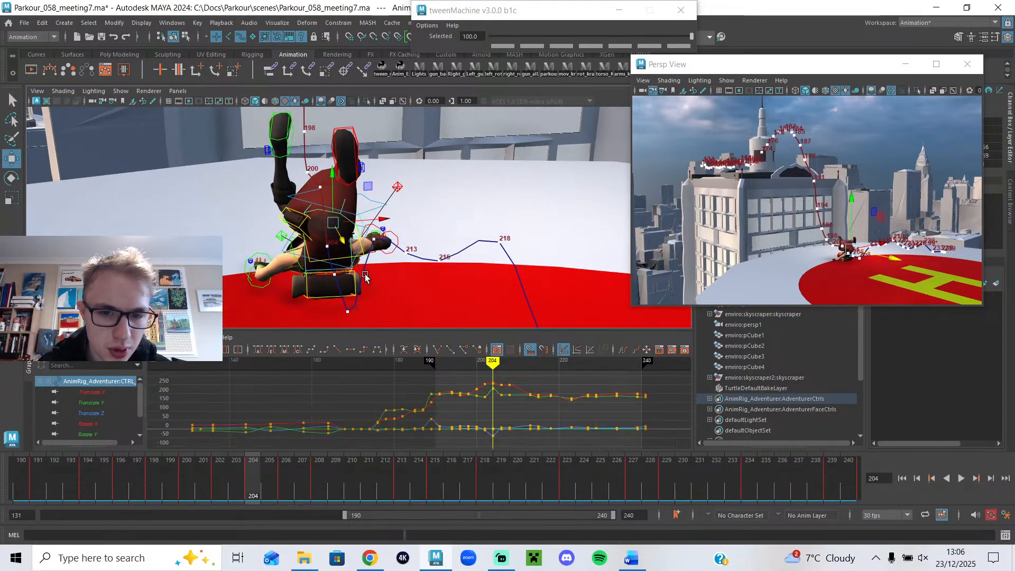
key("f")
scroll(358, 275, "down", 3)
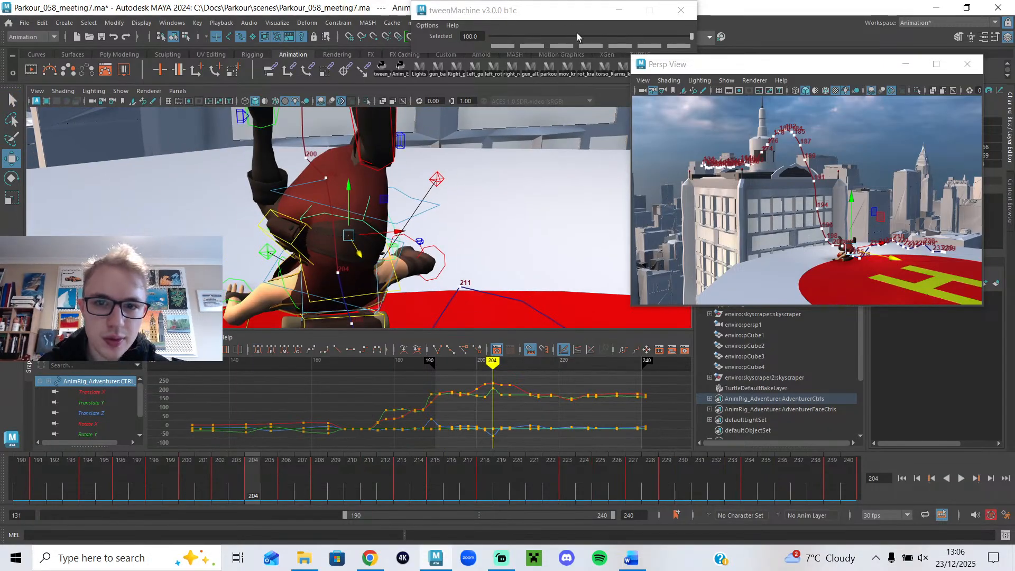
left_click(578, 33)
left_click_drag(290, 210, 390, 328, "alt")
left_click_drag(211, 475, 288, 487)
scroll(370, 233, "down", 3)
left_click_drag(370, 233, 355, 294, "alt")
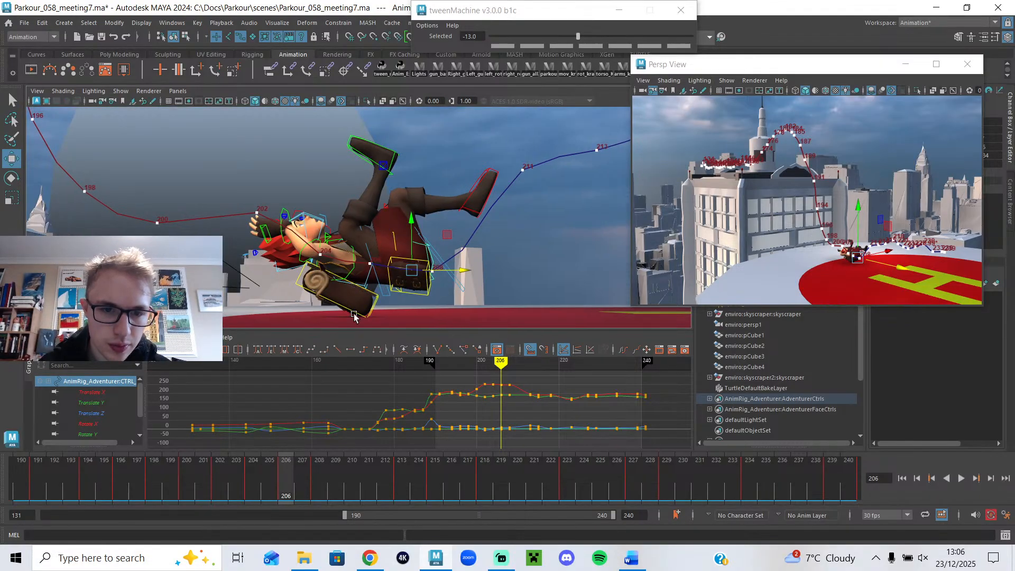
- Play back the roll from the side and scrub around frames 200 and 201
left_click_drag(239, 474, 88, 469)
left_click(961, 479)
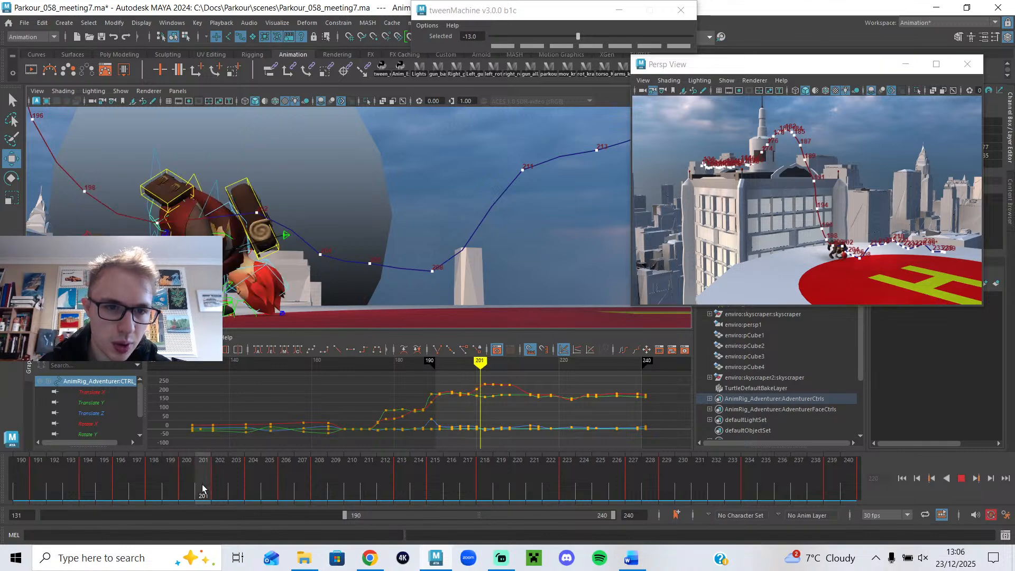
mouse_move(183, 482)
left_mouse_down()
mouse_move(154, 483)
mouse_move(185, 484)
left_mouse_up()
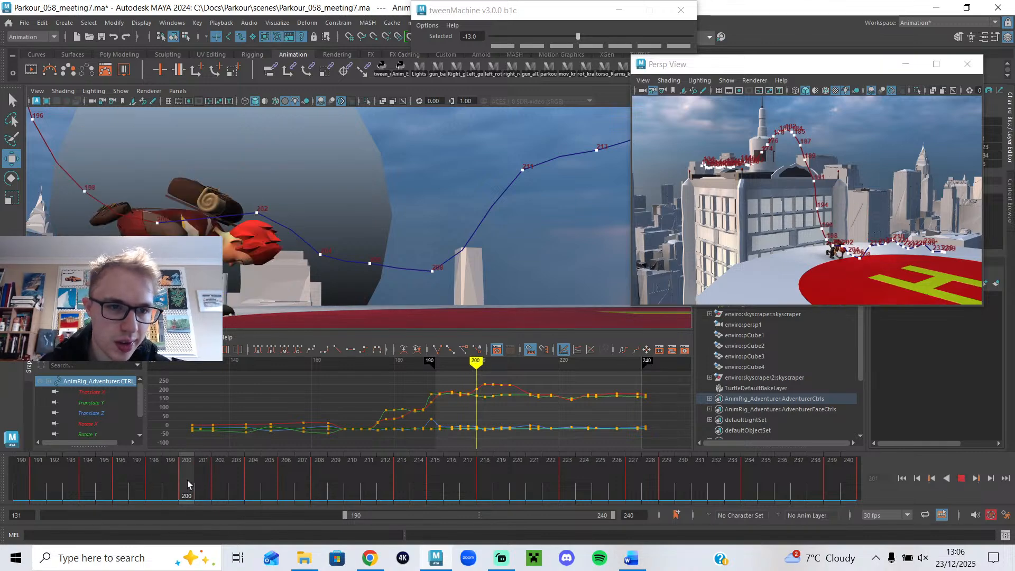
- Raise the mid-spine control at frame 200 to arch the back and compare the pose with frame 198
right_click_drag(219, 232, 258, 215, "alt")
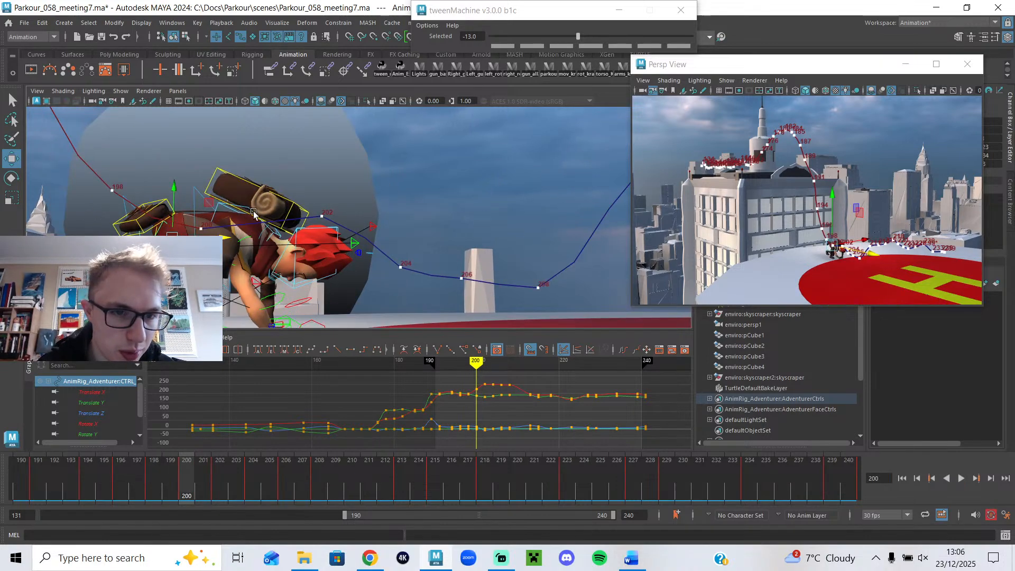
left_click(195, 206)
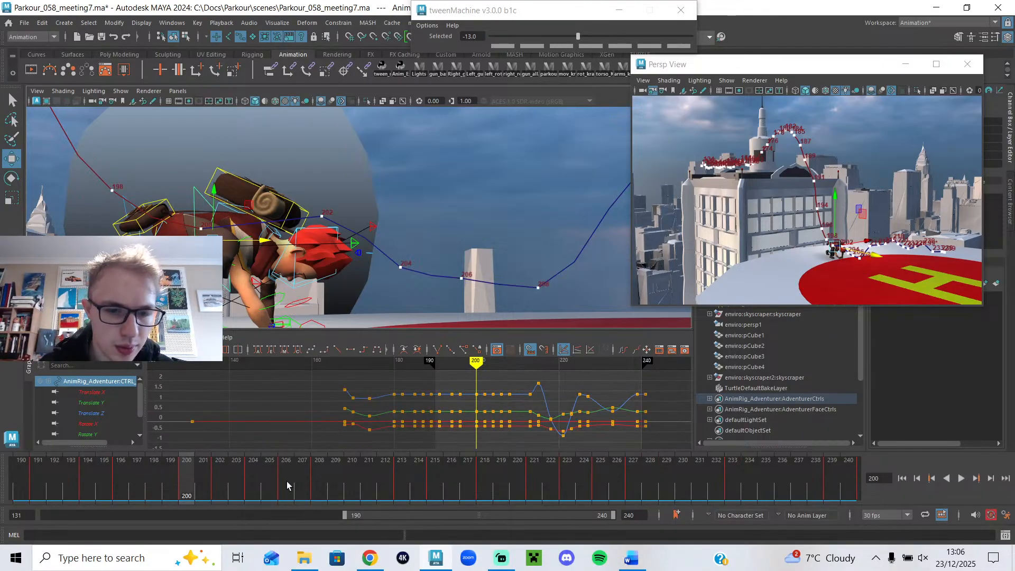
left_click_drag(152, 478, 190, 462)
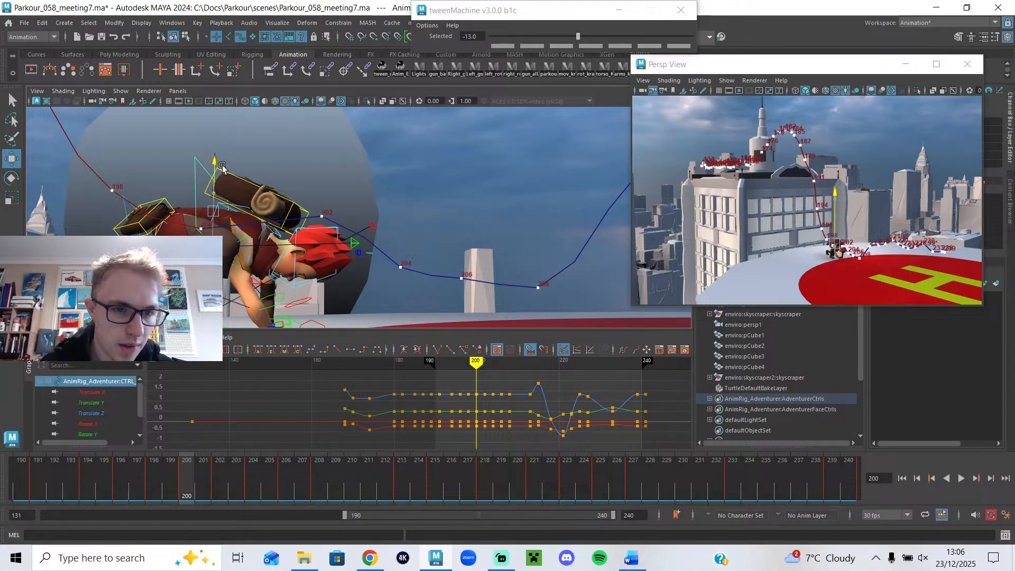
left_click_drag(224, 157, 224, 154)
left_click_drag(224, 155, 213, 219, "alt")
left_click(158, 473)
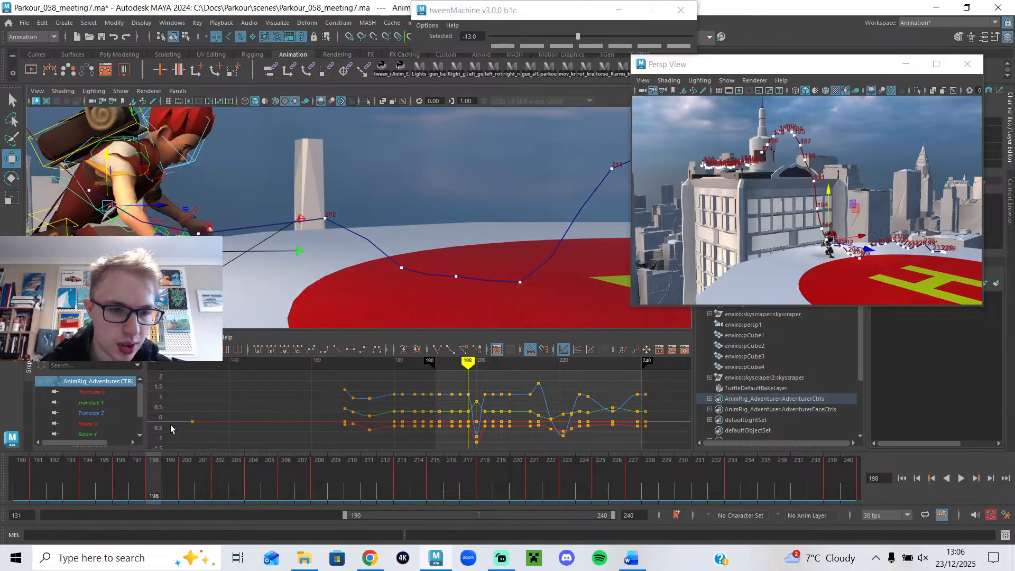
mouse_move(155, 487)
left_mouse_down()
mouse_move(224, 483)
mouse_move(185, 491)
left_mouse_up()
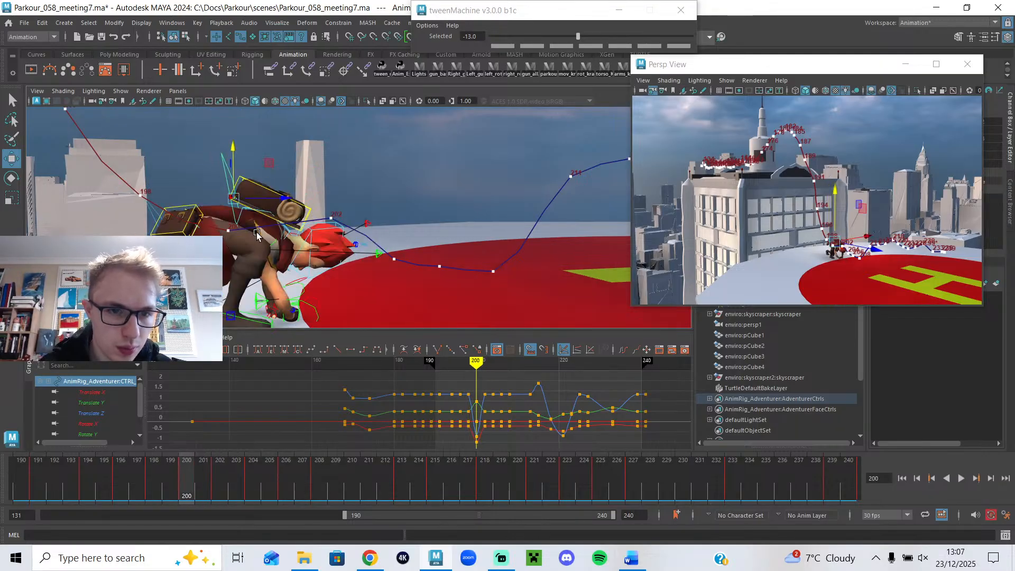
key("ctrl+z")
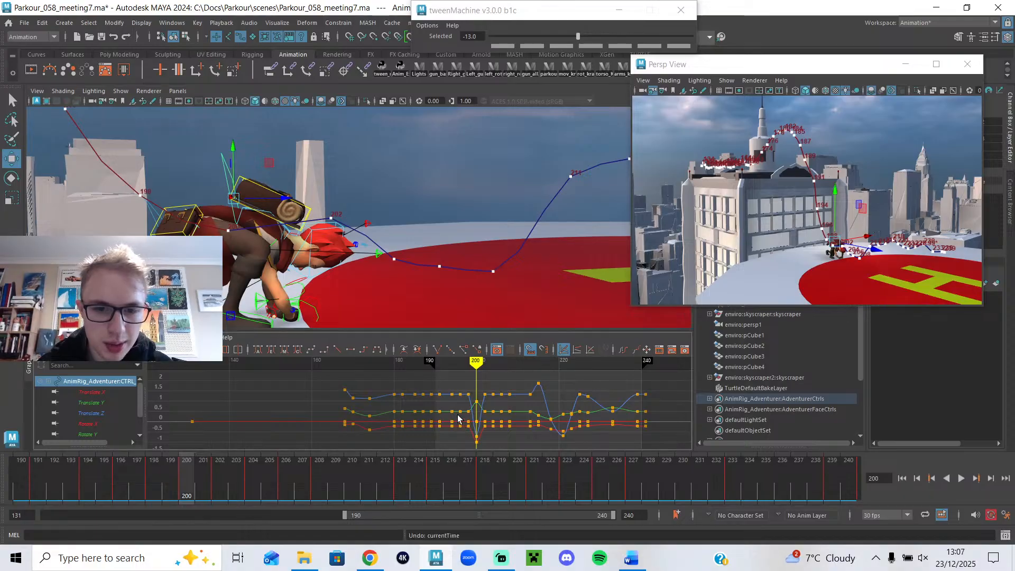
- Nudge the lower torso control slightly upward at frame 200 and check the motion between frames 198 and 202
left_click(239, 219)
left_click_drag(239, 204, 239, 198)
left_click_drag(313, 203, 167, 222, "alt")
mouse_move(271, 257)
left_mouse_down("alt")
mouse_move(271, 245)
mouse_move(274, 262)
mouse_move(286, 264)
left_mouse_up("alt")
left_click(158, 482)
left_click_drag(159, 482, 216, 484)
left_click_drag(254, 263, 195, 253, "alt")
- Play back the whole landing from frame 190 and scrub back to the roll at frame 203
left_click_drag(171, 474, 16, 478)
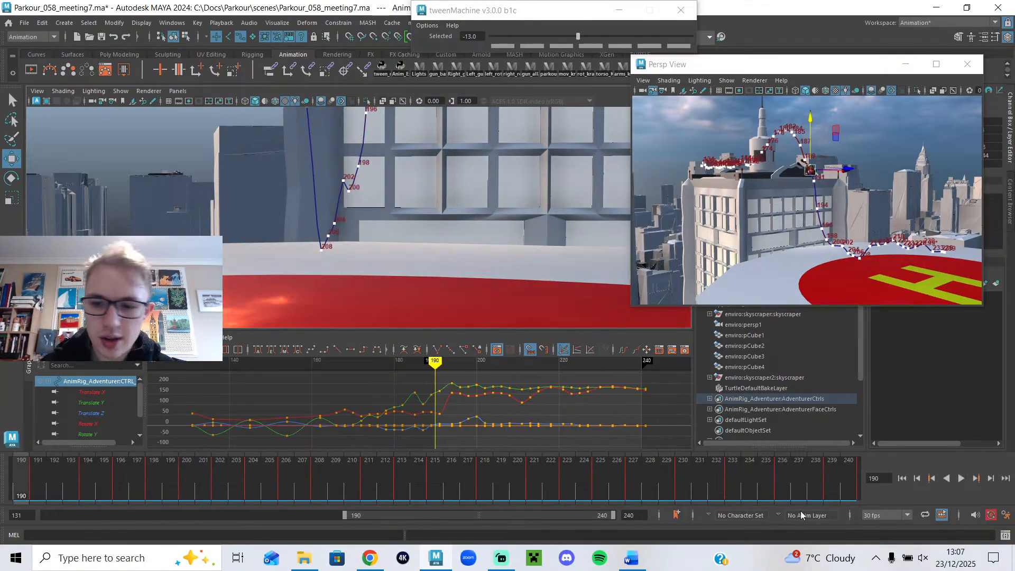
left_click(960, 479)
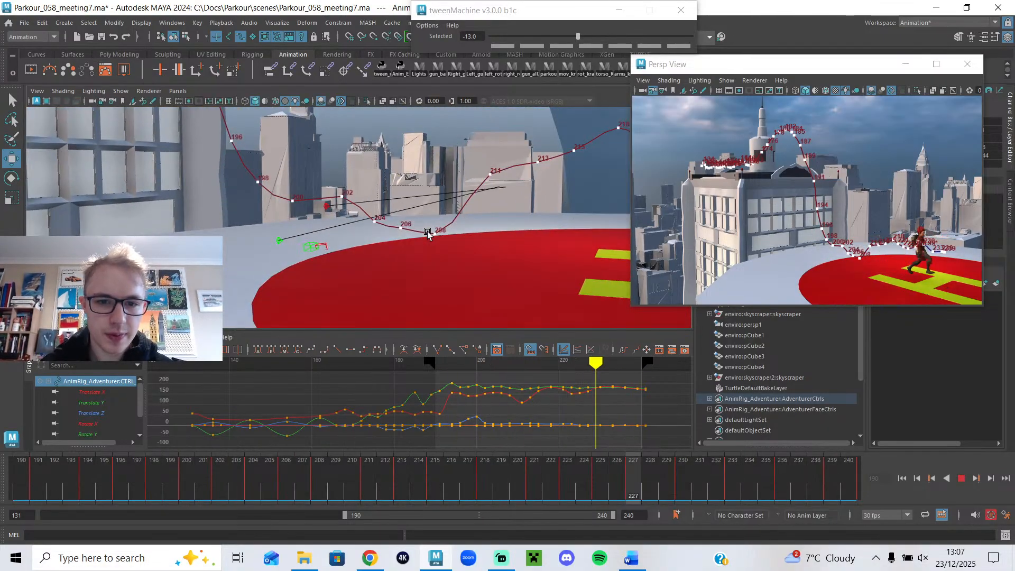
left_click(962, 479)
left_click_drag(492, 493, 235, 477)
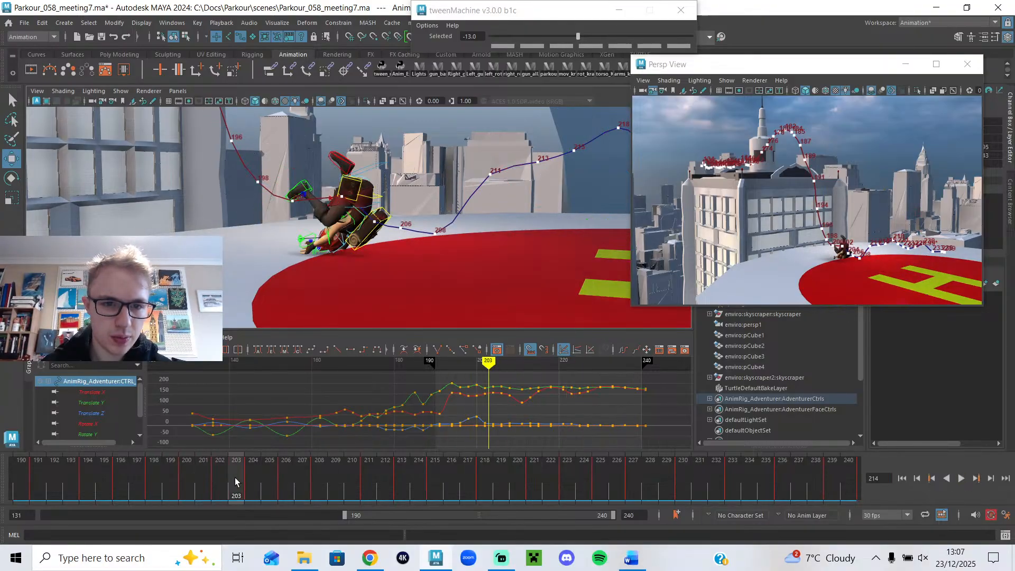
- Examine the leg and foot poses at frames 203 and 202 from behind, the front and above
scroll(349, 238, "up", 4)
left_click_drag(336, 256, 389, 193, "alt")
left_click(390, 190)
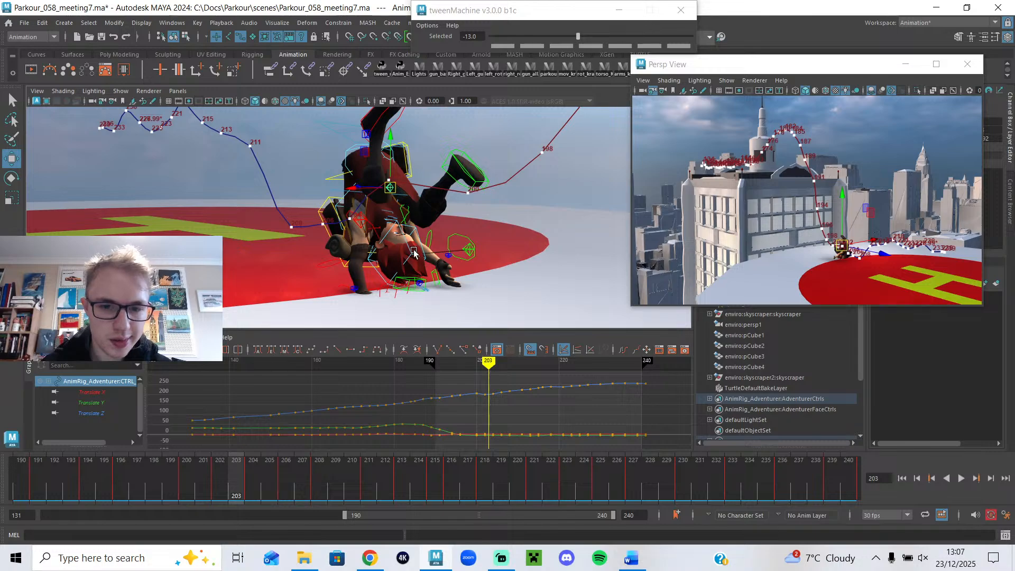
left_click(214, 479)
left_click_drag(365, 238, 281, 232, "alt")
left_click(384, 221)
key("e")
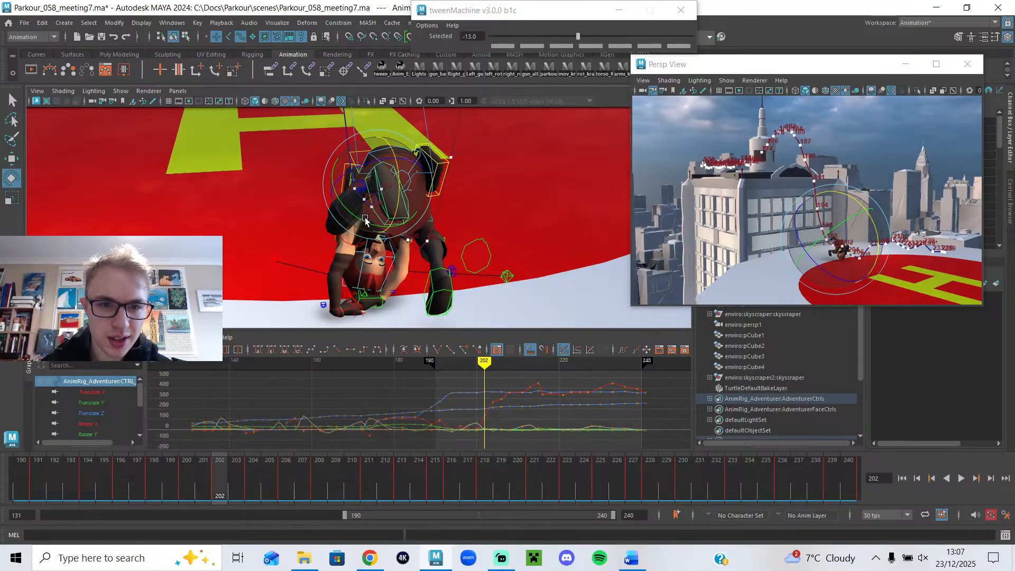
left_click_drag(330, 208, 312, 172, "alt")
left_click_drag(298, 212, 335, 224, "alt")
- Inspect the arm and knee controls at frame 200 from the front of the character
left_click(189, 478)
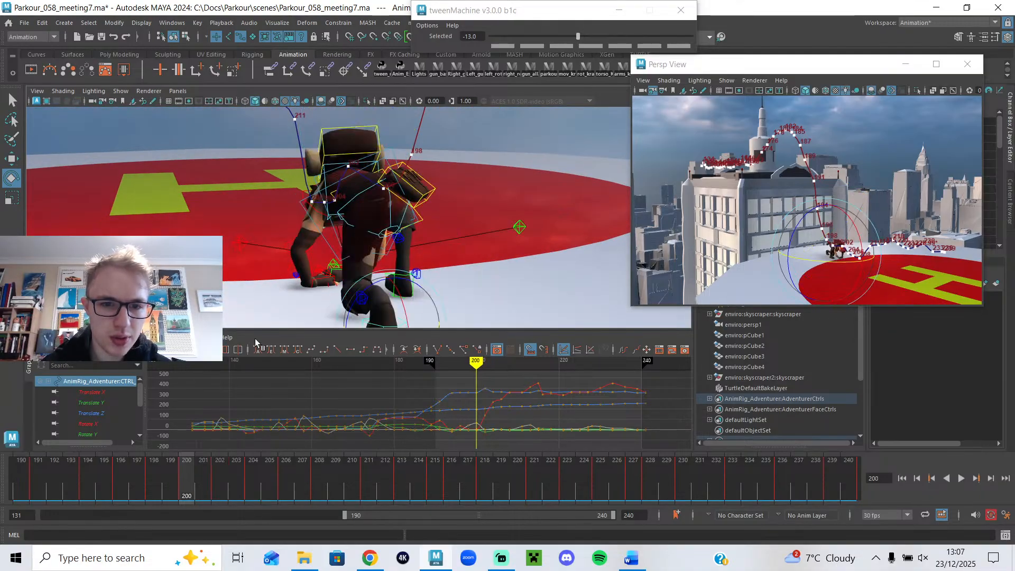
left_click_drag(270, 281, 303, 176, "alt")
scroll(426, 264, "up", 3)
left_click(303, 175)
left_click(384, 239)
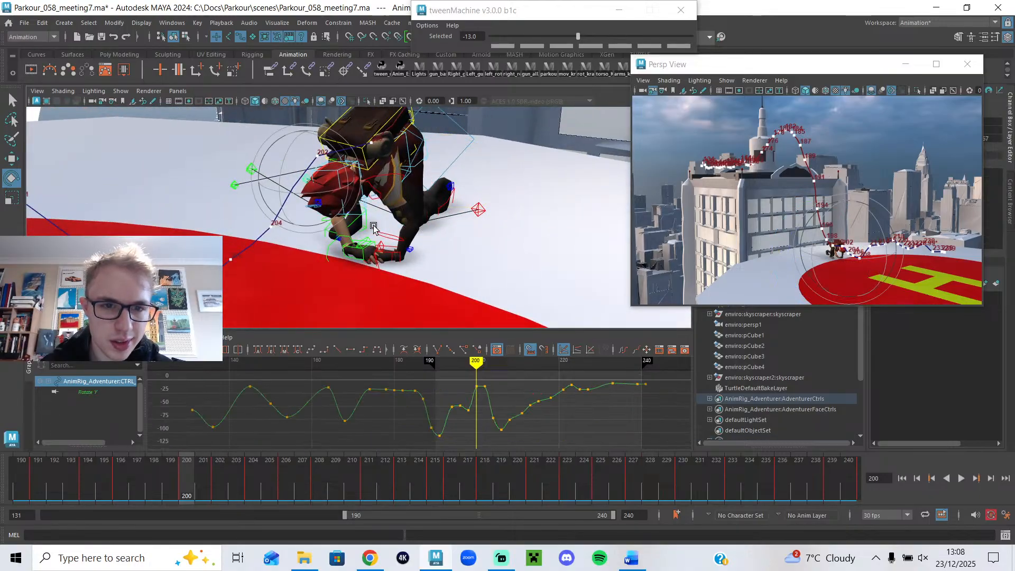
left_click(304, 182)
- Move the Persp View window off the channel values and set the left foot's Toe Roll to 59 at frame 198
left_click(156, 476)
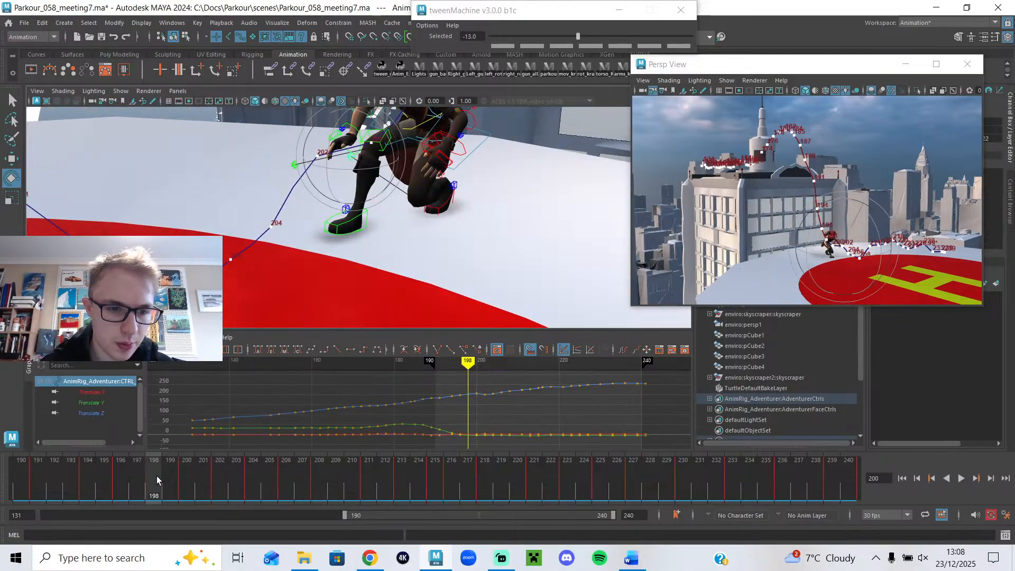
left_click_drag(341, 230, 290, 206, "alt")
key("w")
left_click_drag(304, 168, 335, 196, "alt")
left_click(473, 229)
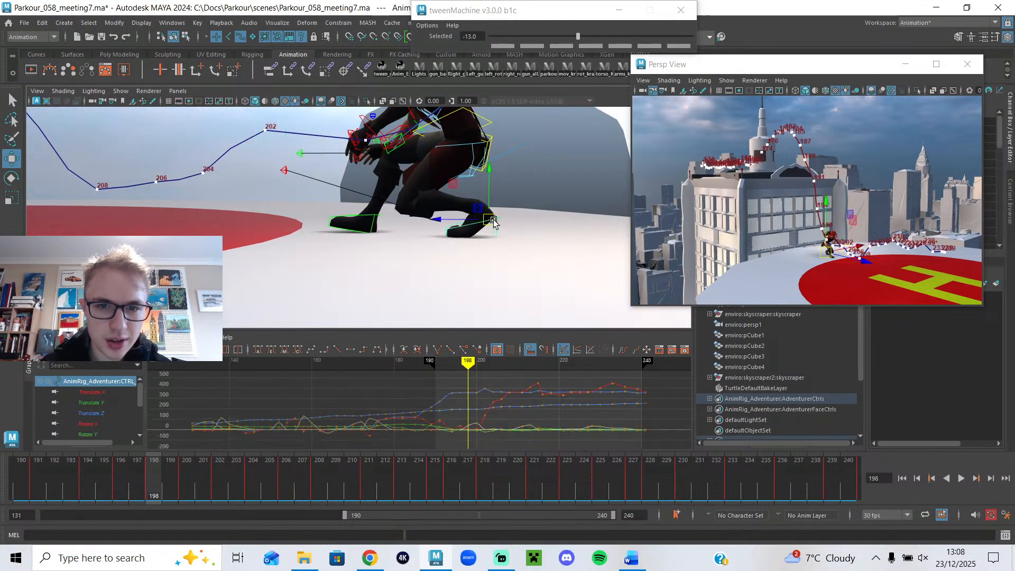
left_click_drag(698, 64, 594, 68)
left_click(977, 214)
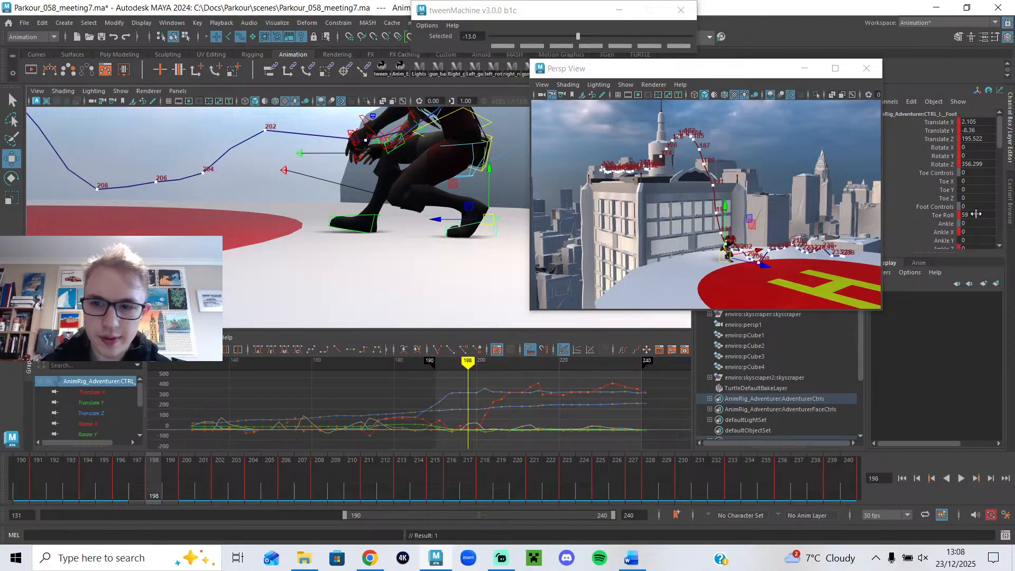
- Try a Toe Roll of 70 on the left foot at frame 200 and check it in motion
left_click(186, 478)
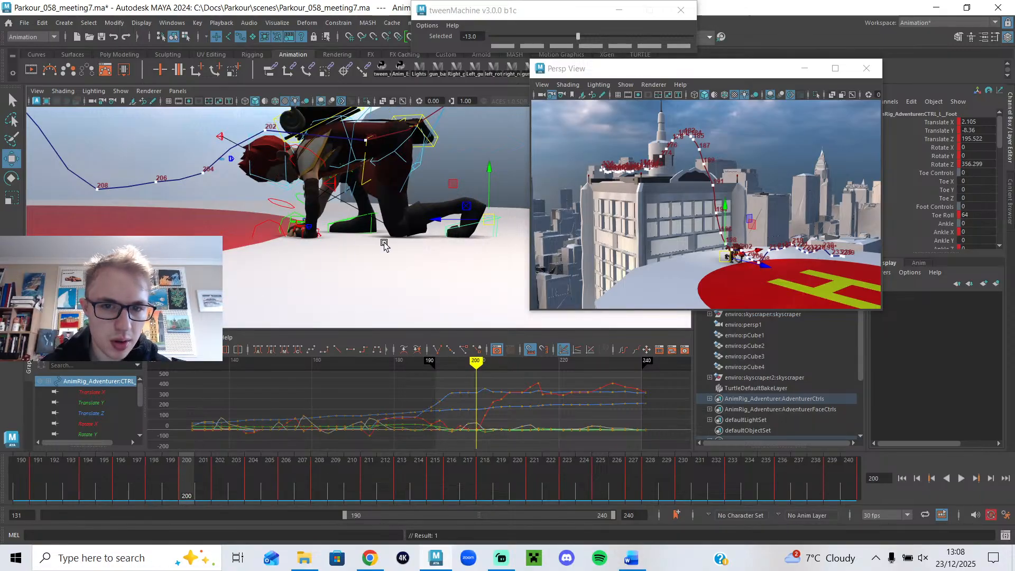
middle_click_drag(442, 241, 372, 226, "alt")
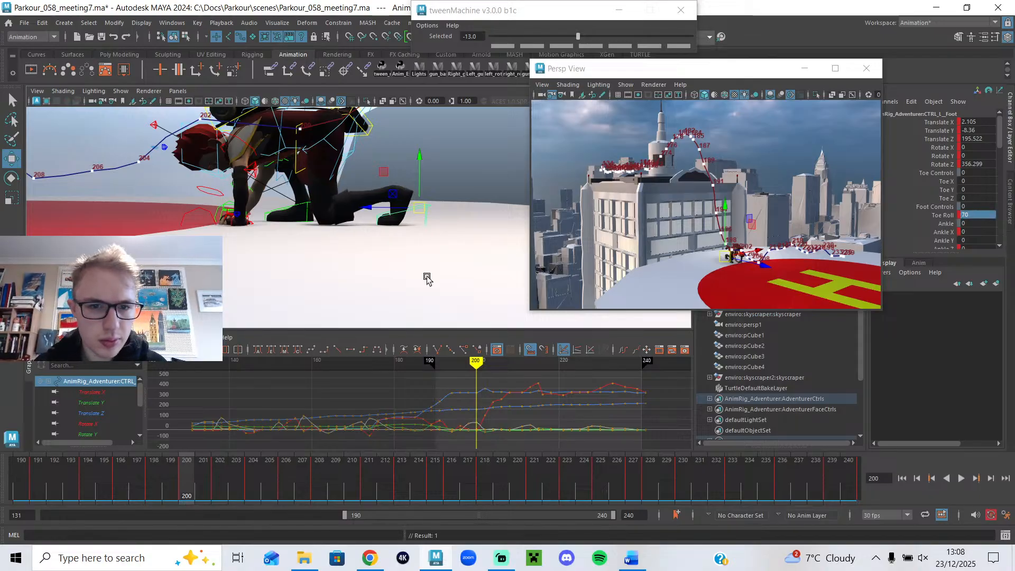
key("alt+v")
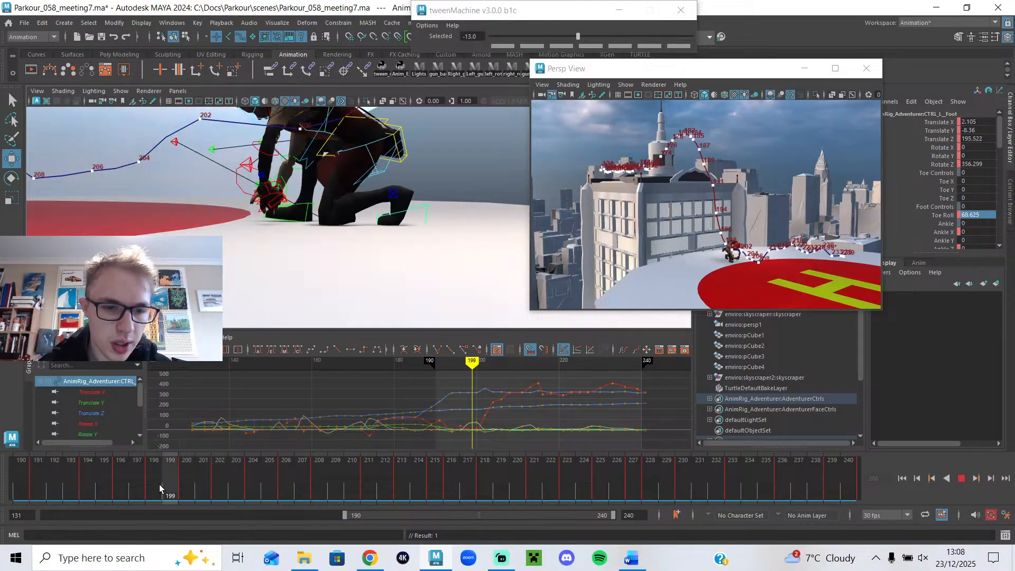
- Set the left foot's Toe Roll to 30 at frame 200 and tilt the foot upright to about 64 degrees in Rotate X
left_click(980, 216)
type("30")
key("Return")
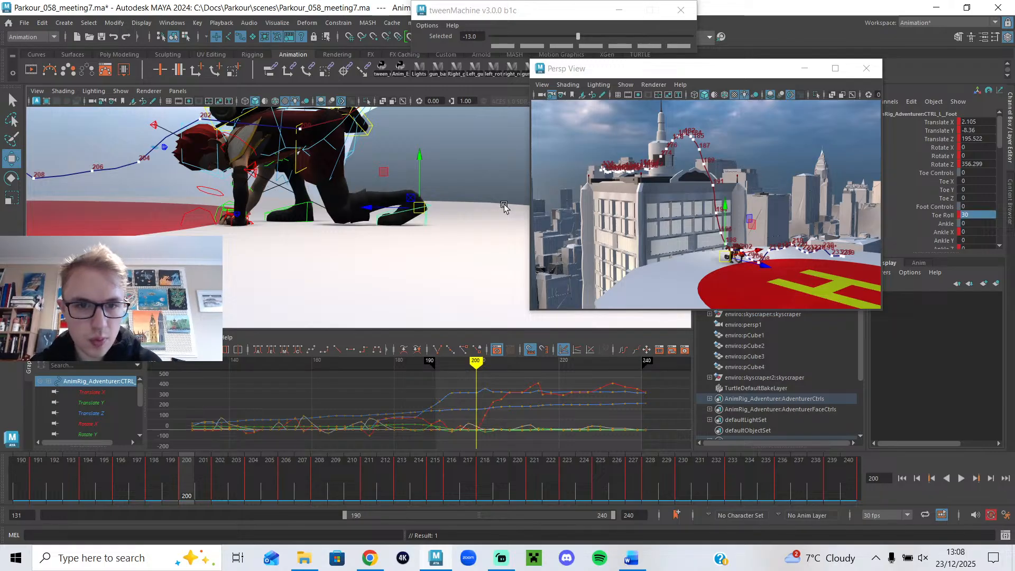
key("e")
left_click_drag(460, 172, 422, 131)
key("w")
key("e")
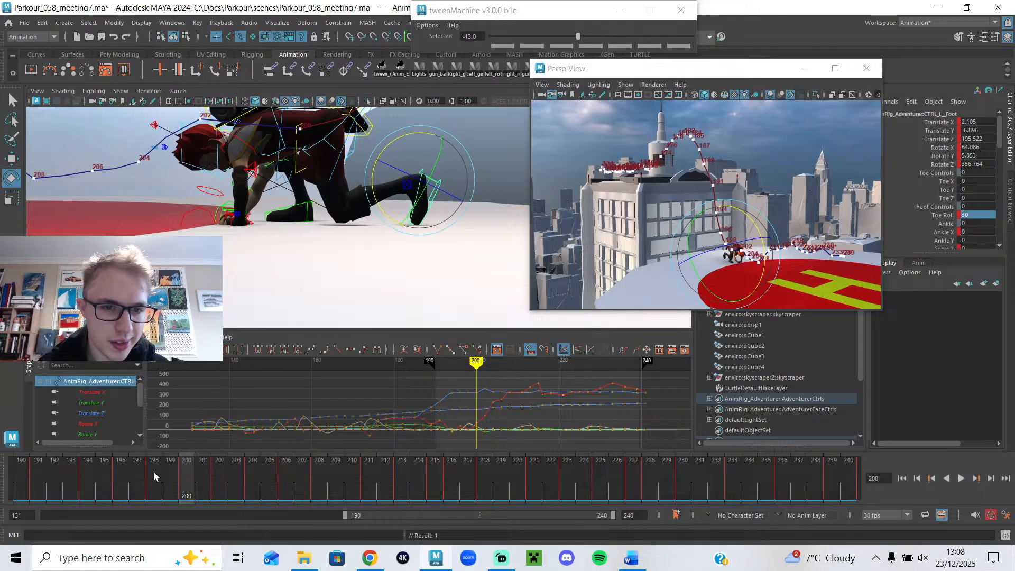
- Rotate the left foot at frame 196 so its sole is closer to level with the ground before contact
left_click_drag(145, 470, 121, 475)
scroll(302, 220, "down", 3)
left_click_drag(301, 220, 322, 227, "alt")
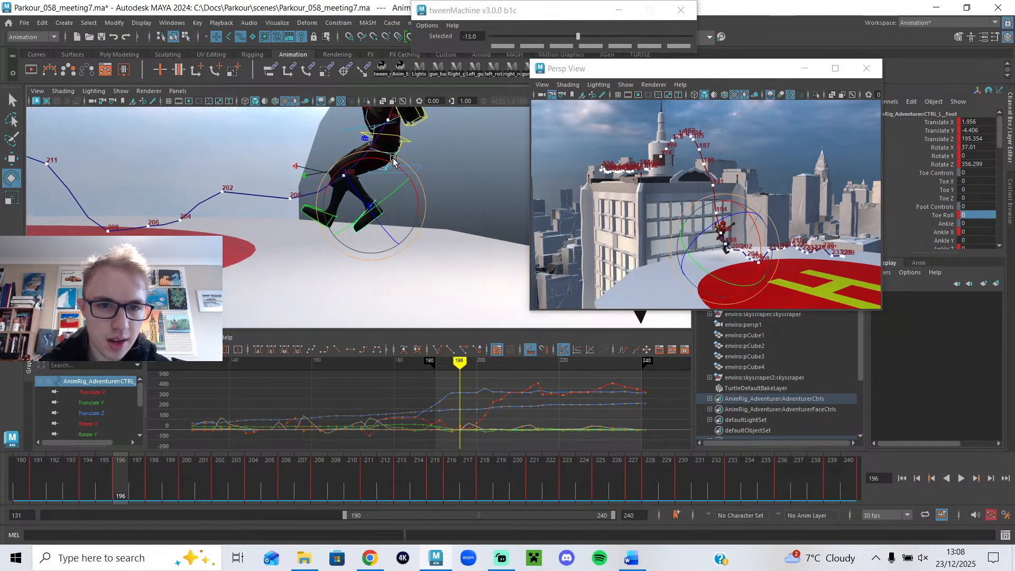
left_click_drag(393, 160, 415, 191)
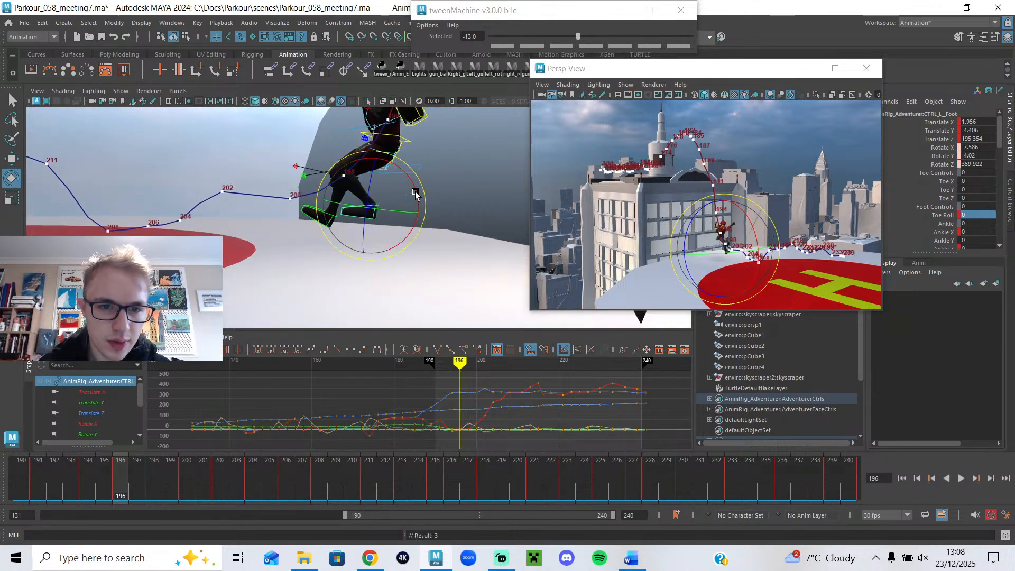
key("w")
mouse_move(366, 224)
left_mouse_down("alt")
mouse_move(430, 191)
mouse_move(343, 244)
mouse_move(368, 233)
left_mouse_up("alt")
right_click_drag(369, 232, 394, 204, "alt")
key("e")
left_click_drag(359, 184, 369, 183)
- Set the left foot's Toe Roll to 35 at frame 198 and scrub through the touchdown from frame 196
left_click_drag(113, 482, 157, 477)
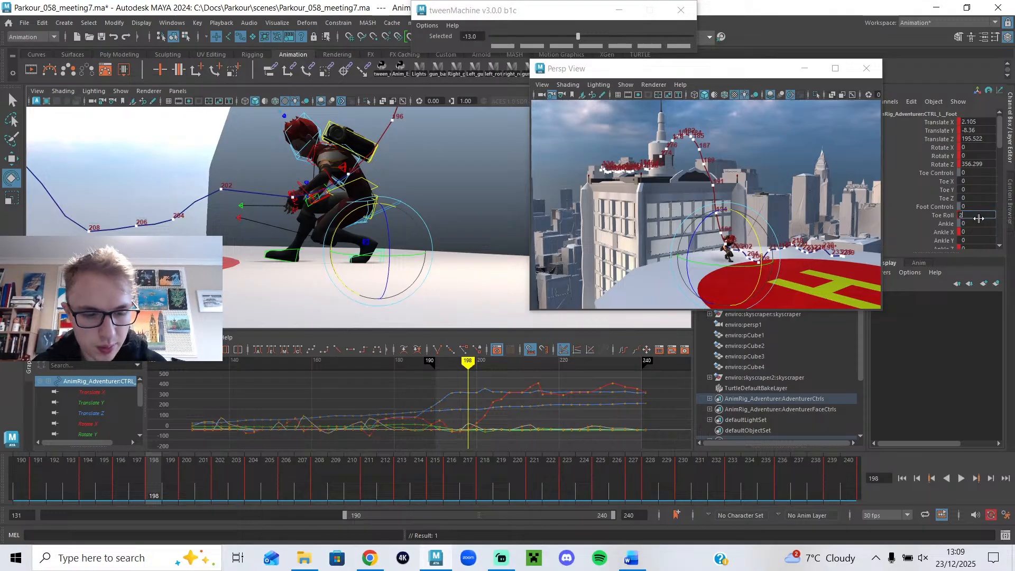
key("Return")
left_click_drag(117, 490, 153, 473)
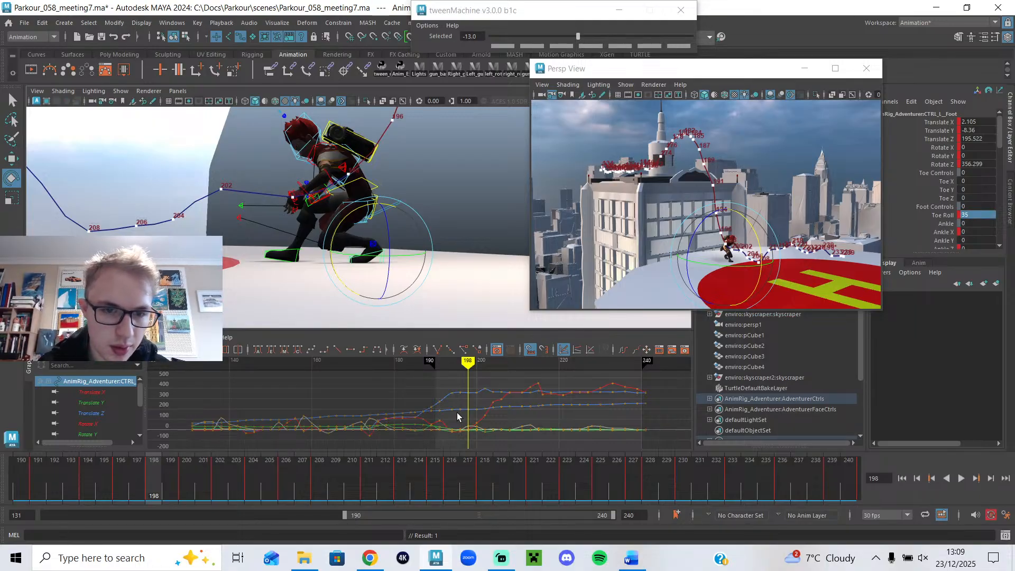
- Play back and scrub the landing to review the left foot's motion into the roll
key("alt+v")
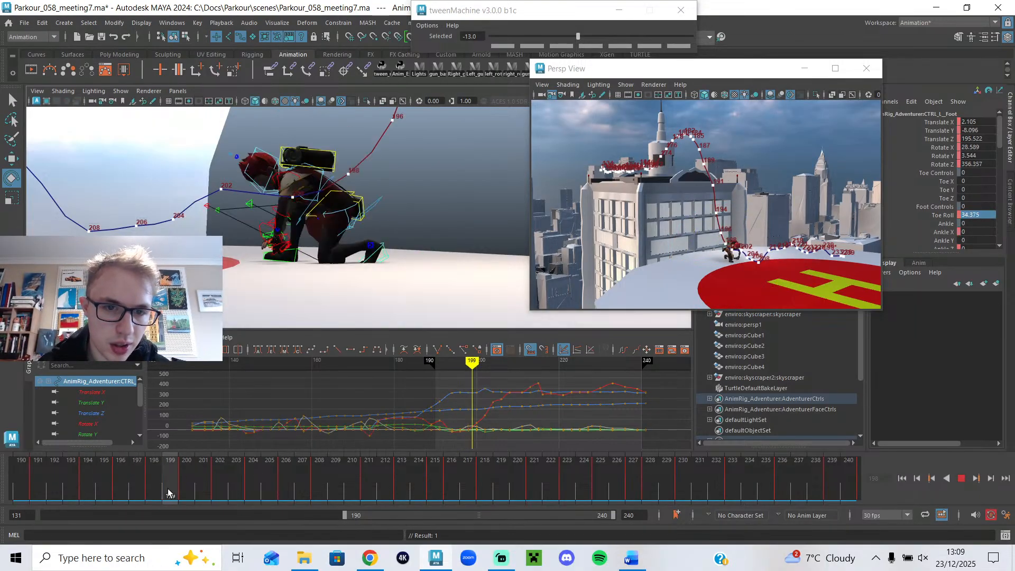
mouse_move(188, 496)
left_mouse_down()
mouse_move(204, 495)
mouse_move(137, 494)
mouse_move(170, 495)
left_mouse_up()
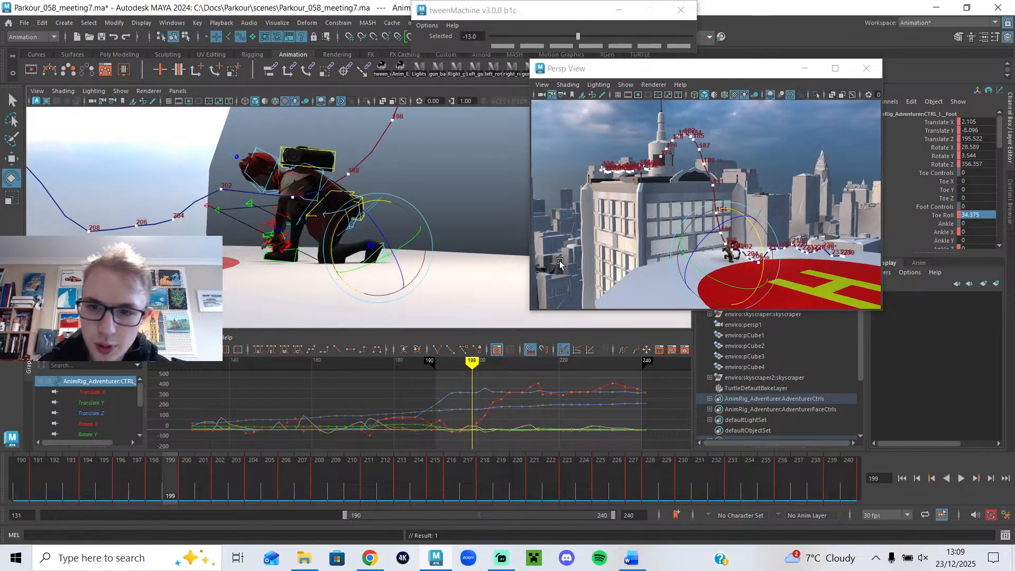
key("alt+v")
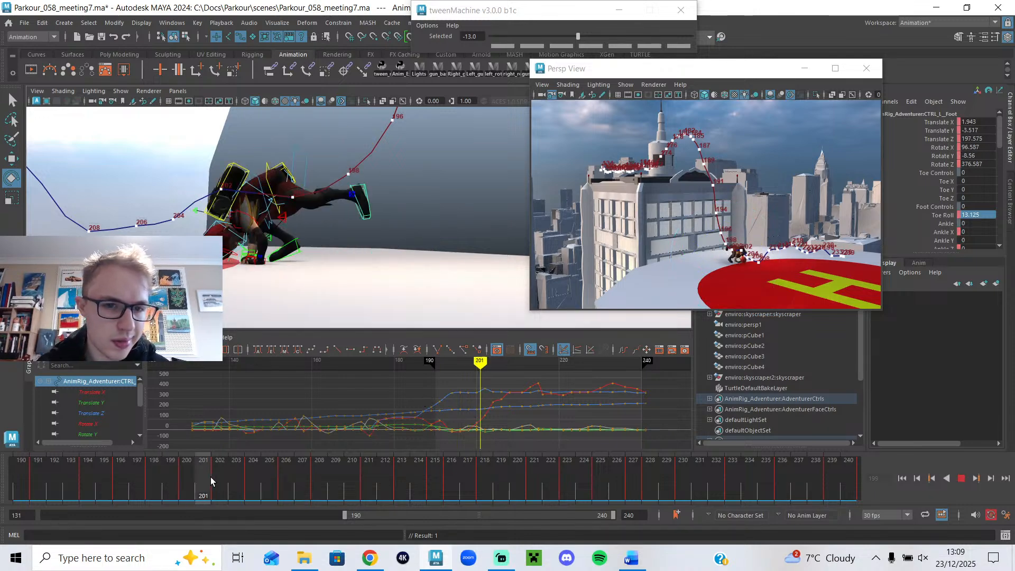
key("alt+v")
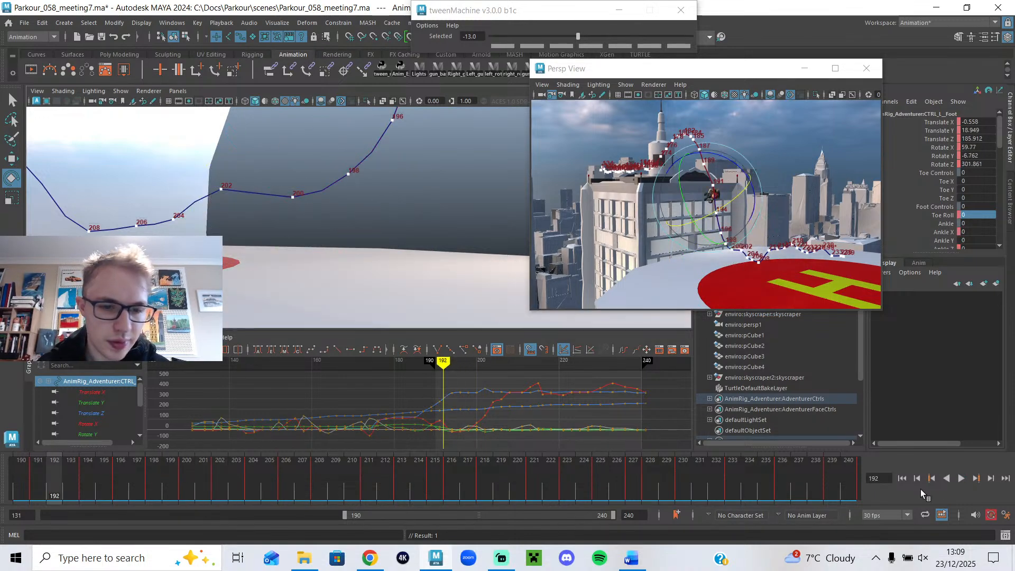
left_click(960, 478)
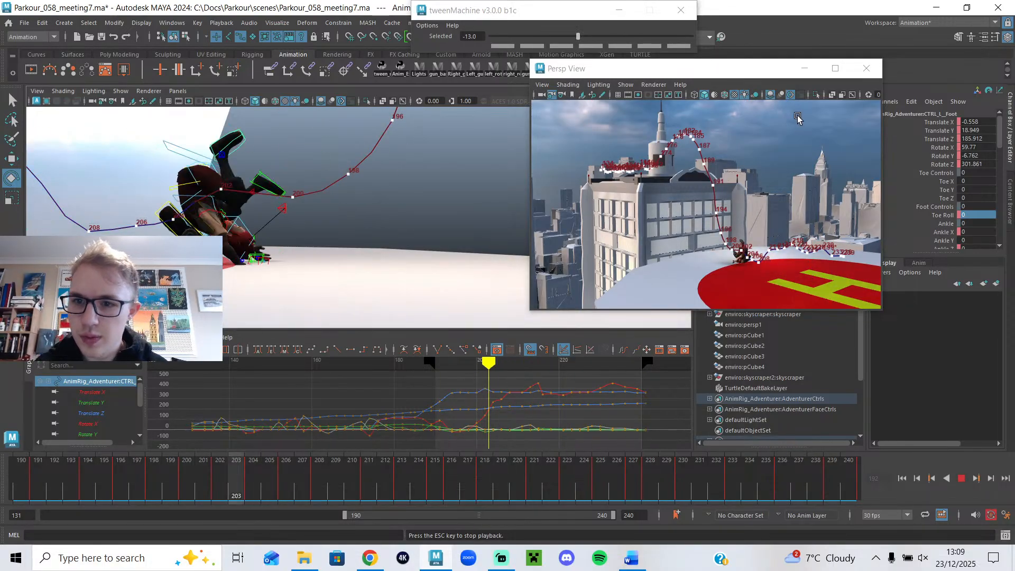
- Hide the motion trails in the floating Persp View window and stop playback
left_click(625, 85)
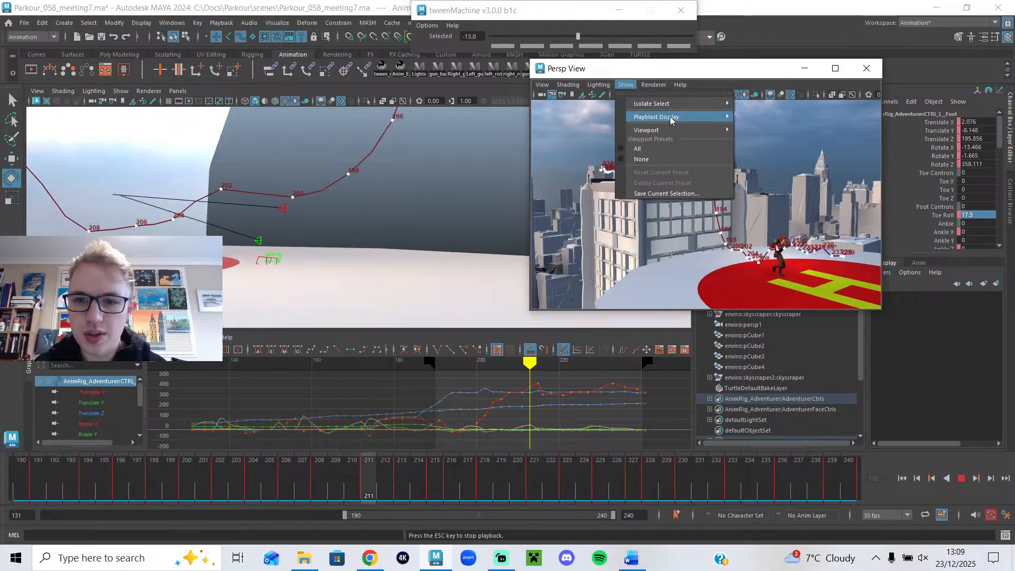
mouse_move(711, 133)
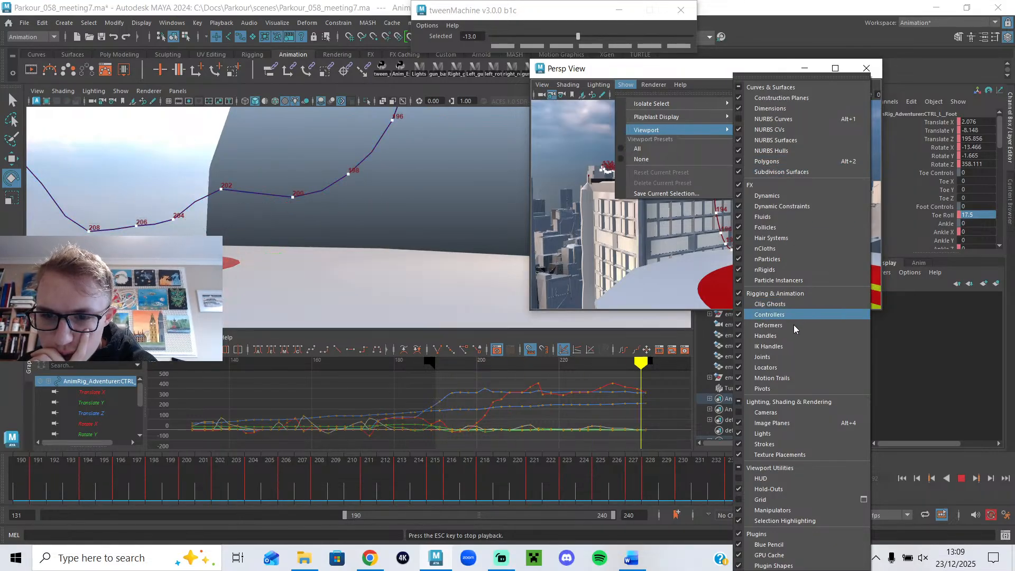
left_click(741, 379)
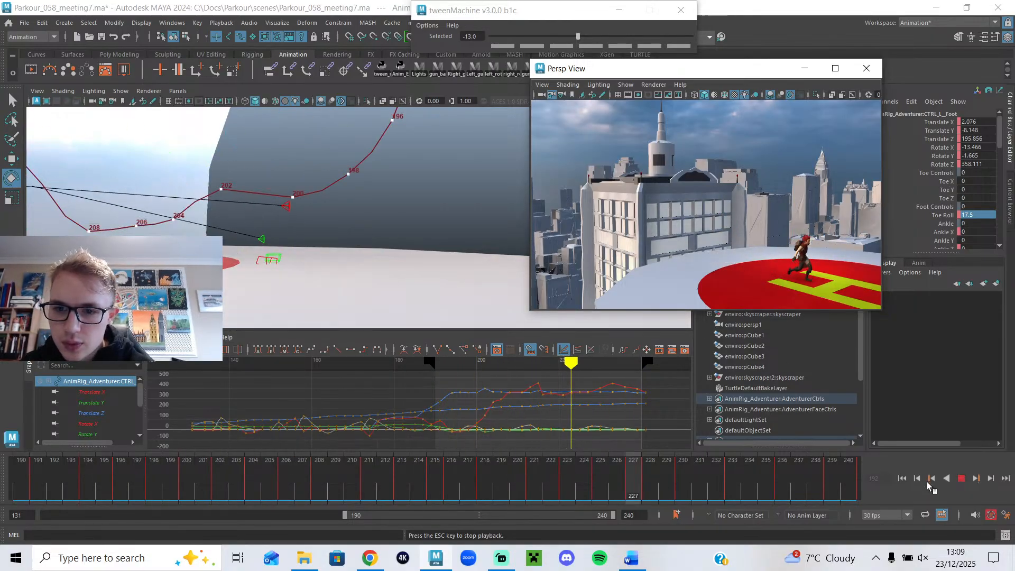
left_click(962, 479)
- Scrub and play the roll around frames 202 to 205 while examining the character's pose from several angles
left_click_drag(186, 471, 220, 518)
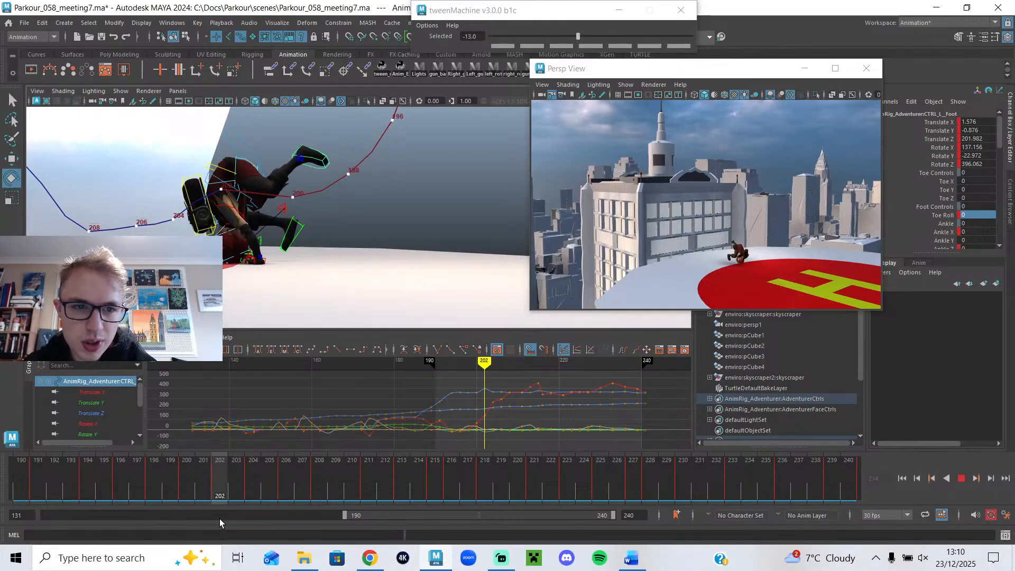
left_click_drag(338, 248, 299, 317, "alt")
key("alt+v")
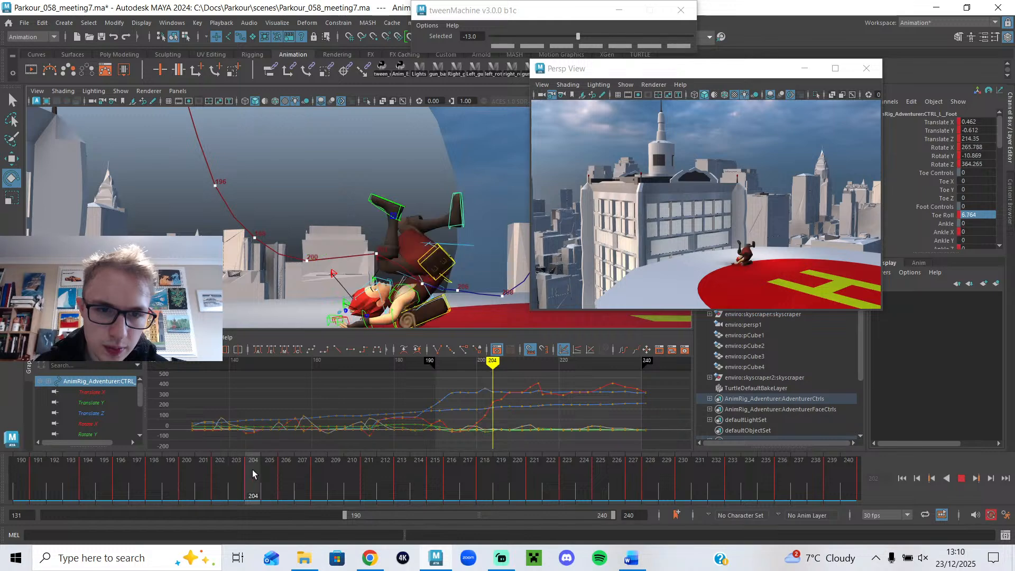
mouse_move(232, 471)
left_mouse_down()
mouse_move(218, 468)
mouse_move(249, 472)
mouse_move(238, 468)
left_mouse_up()
left_click_drag(316, 261, 320, 350, "alt")
left_click_drag(243, 480, 290, 484)
left_click_drag(362, 319, 310, 216, "alt")
left_click_drag(280, 478, 224, 469)
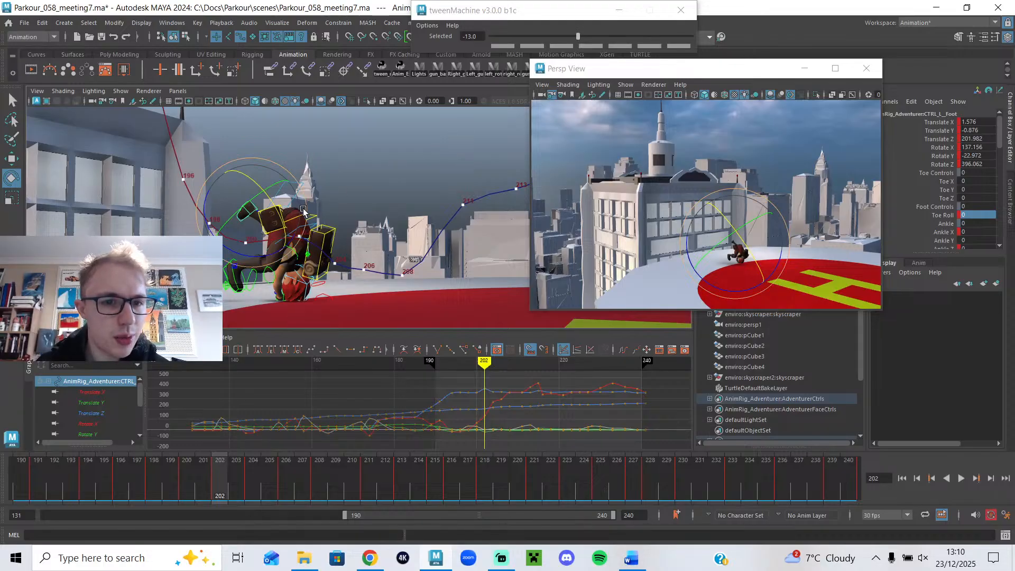
- Minimize the floating Persp View window and briefly check the live stream in Streamlabs Desktop before returning to Maya
mouse_move(654, 78)
left_mouse_down()
mouse_move(616, 130)
mouse_move(672, 118)
mouse_move(660, 94)
left_mouse_up()
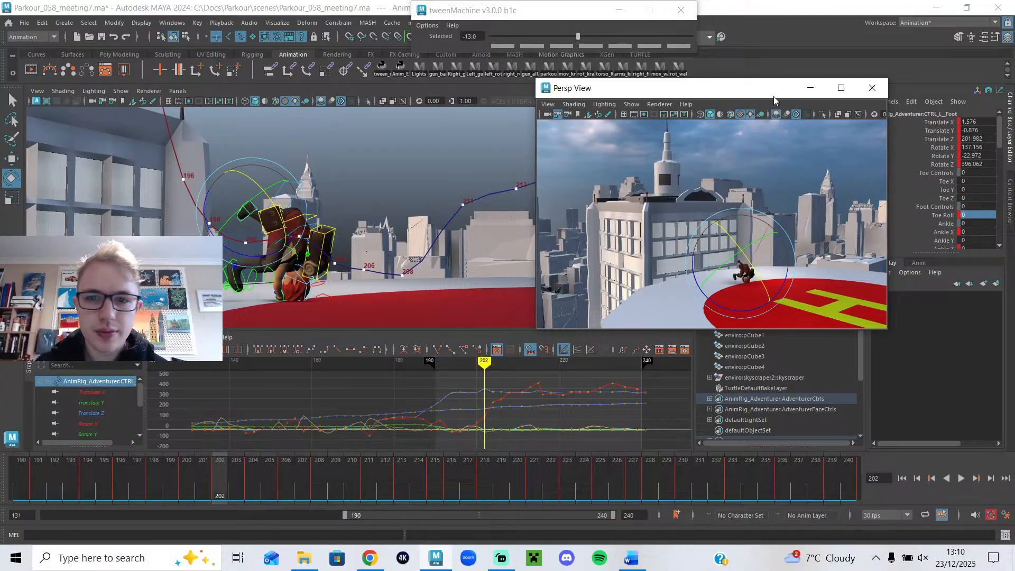
left_click(811, 89)
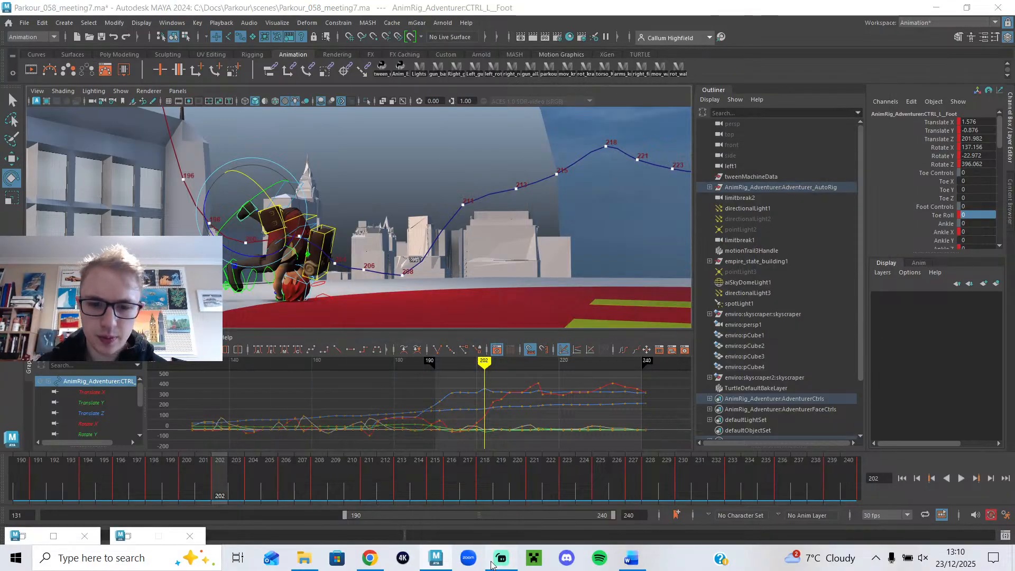
left_click(495, 560)
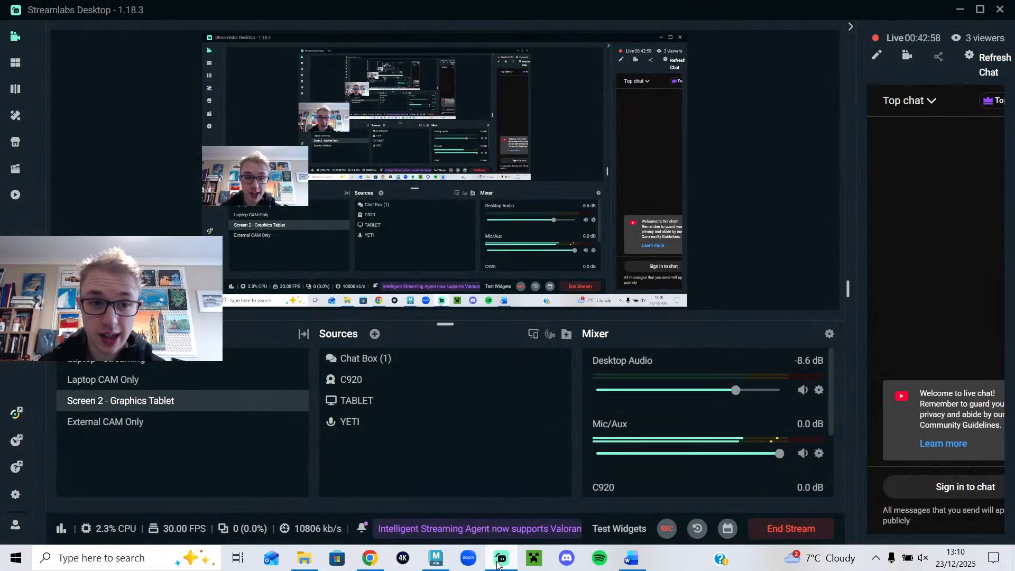
left_click(499, 559)
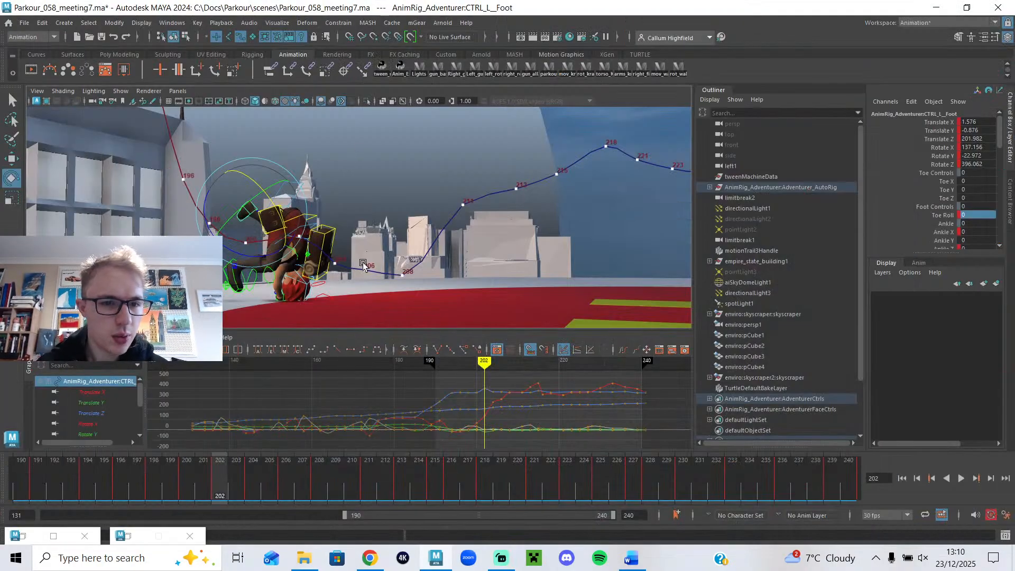
- Create an editable motion trail for the left foot with a Start/End time range of 198 to 210
left_click(285, 24)
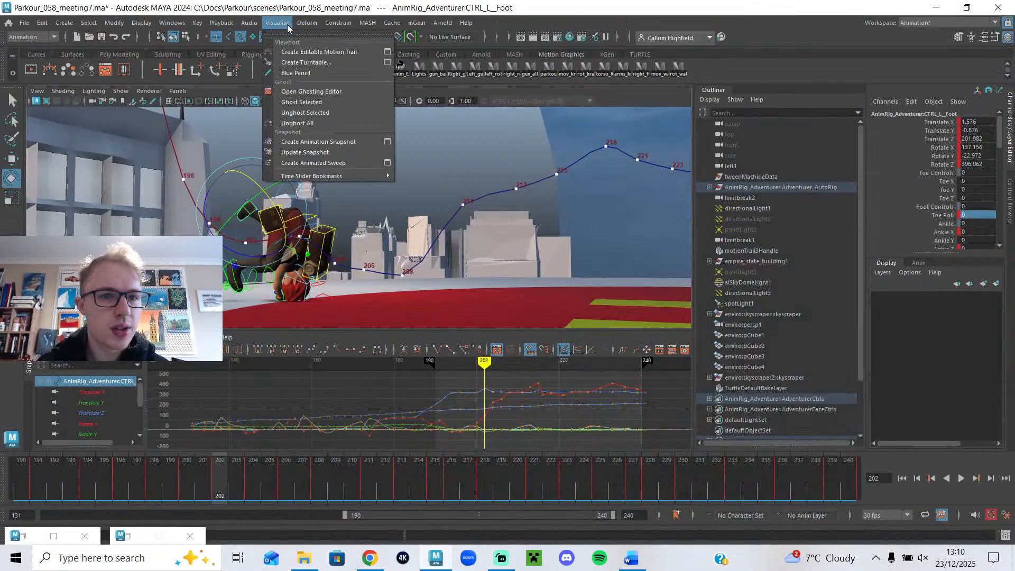
left_click(387, 54)
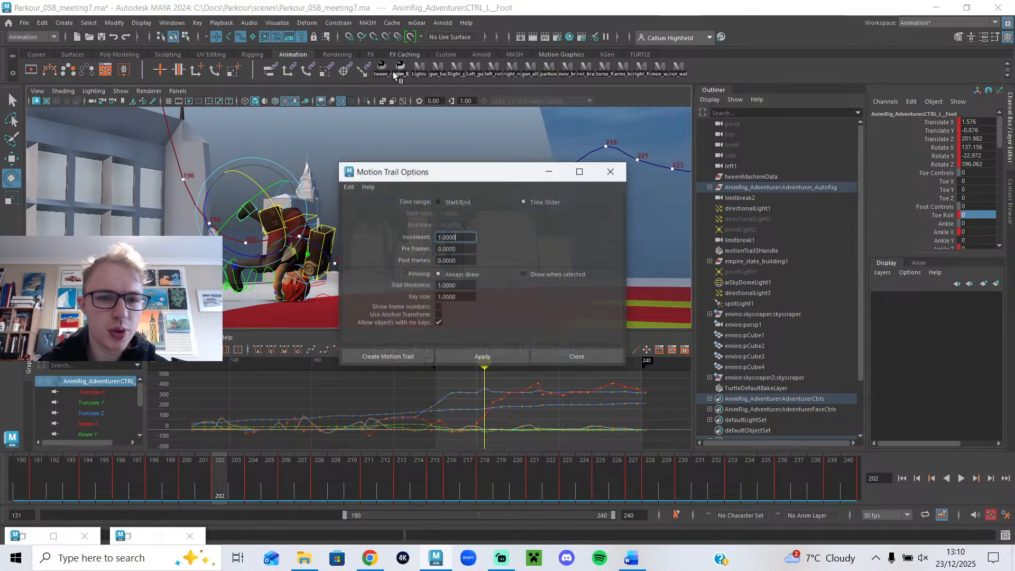
left_click_drag(462, 176, 656, 117)
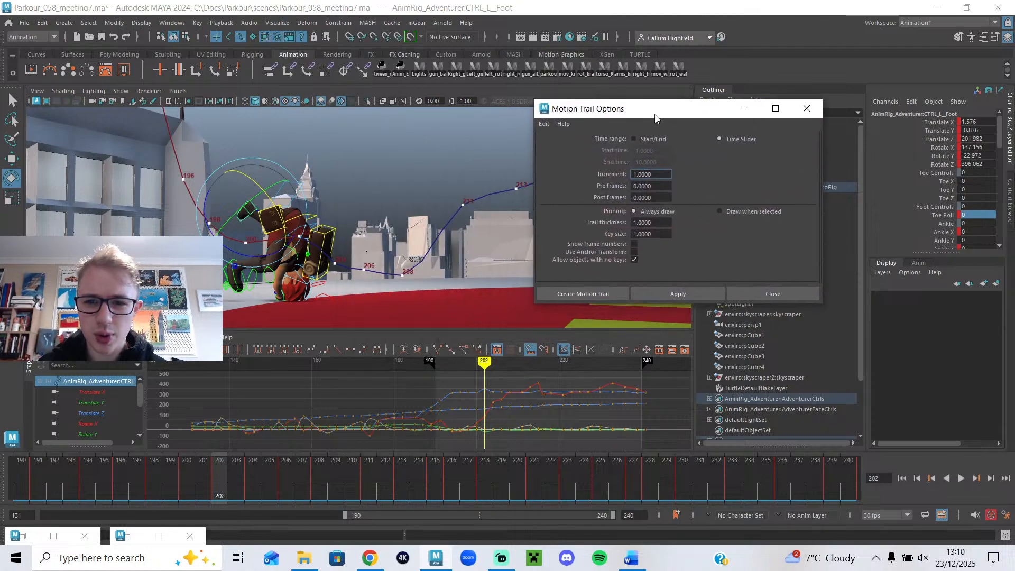
left_click(634, 139)
left_click_drag(661, 151, 602, 153)
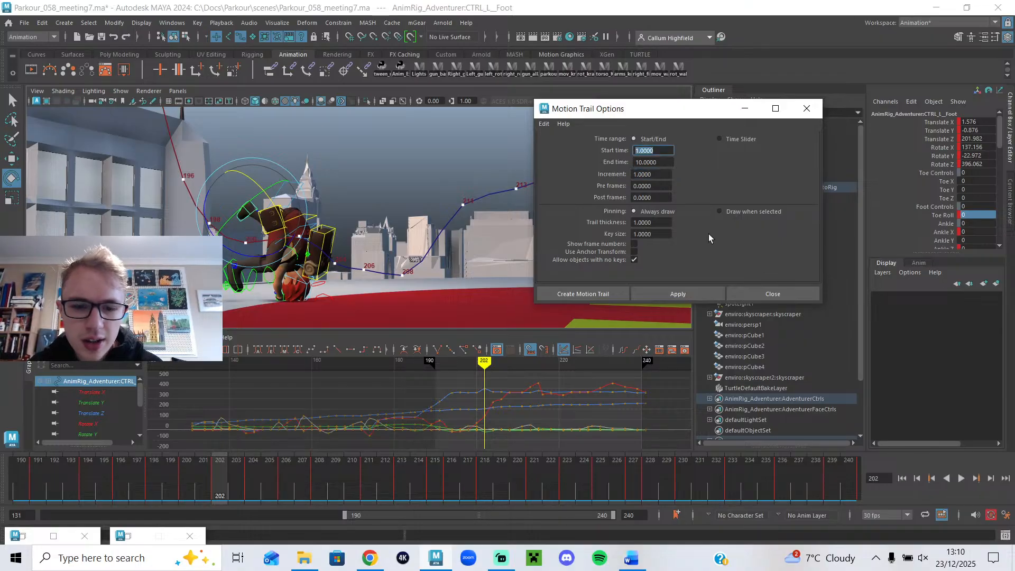
type("198")
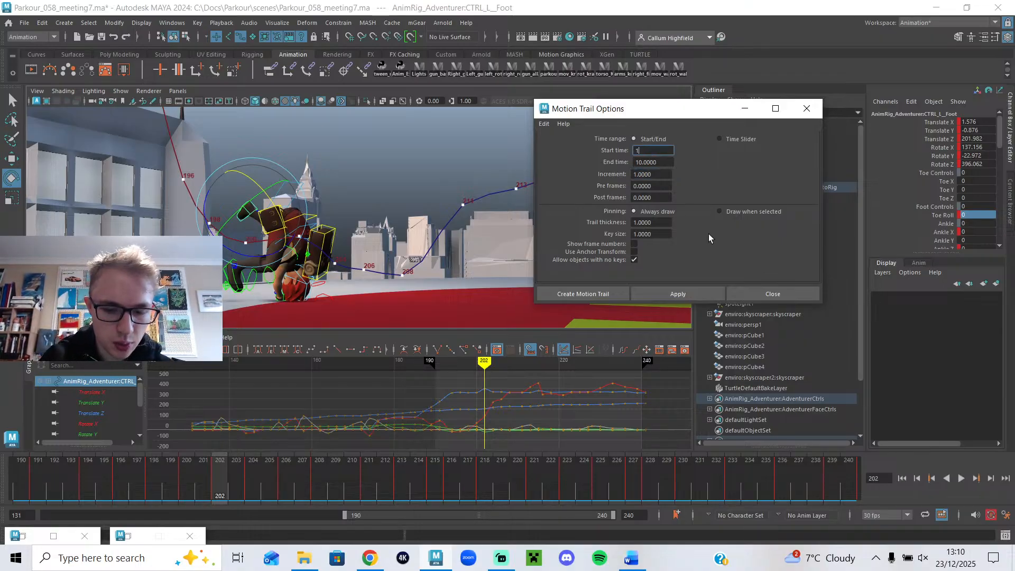
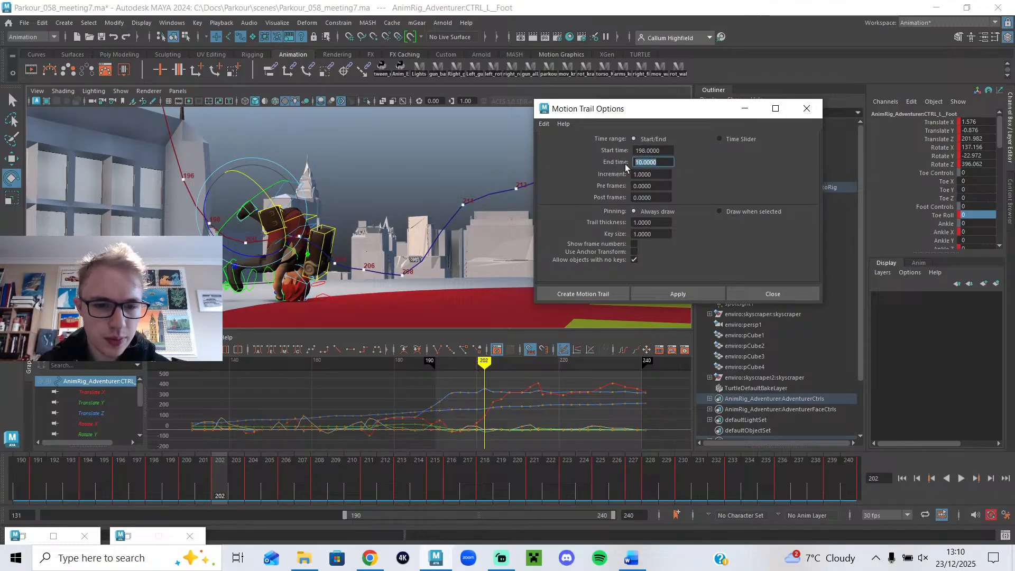
type("210")
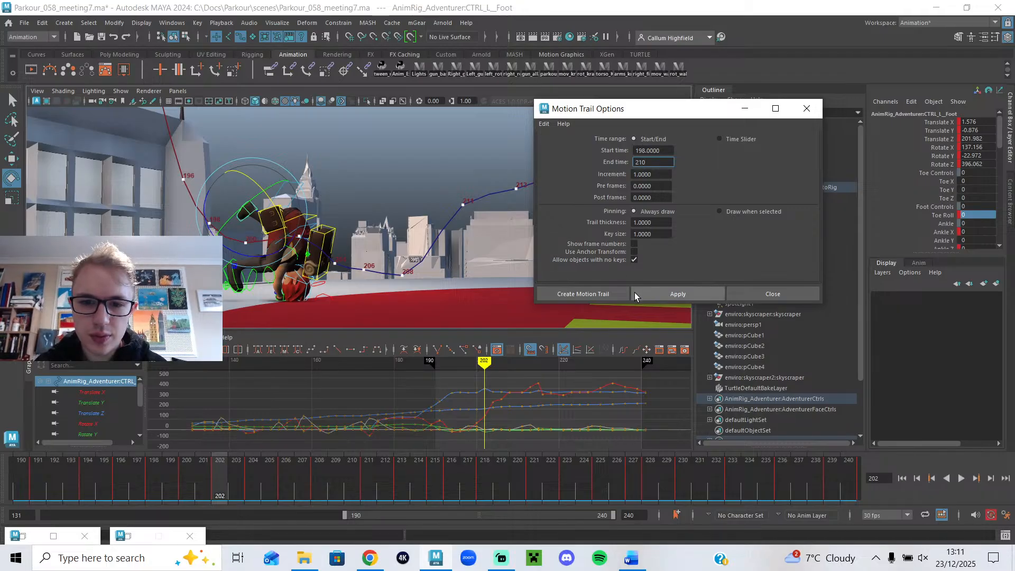
left_click(608, 293)
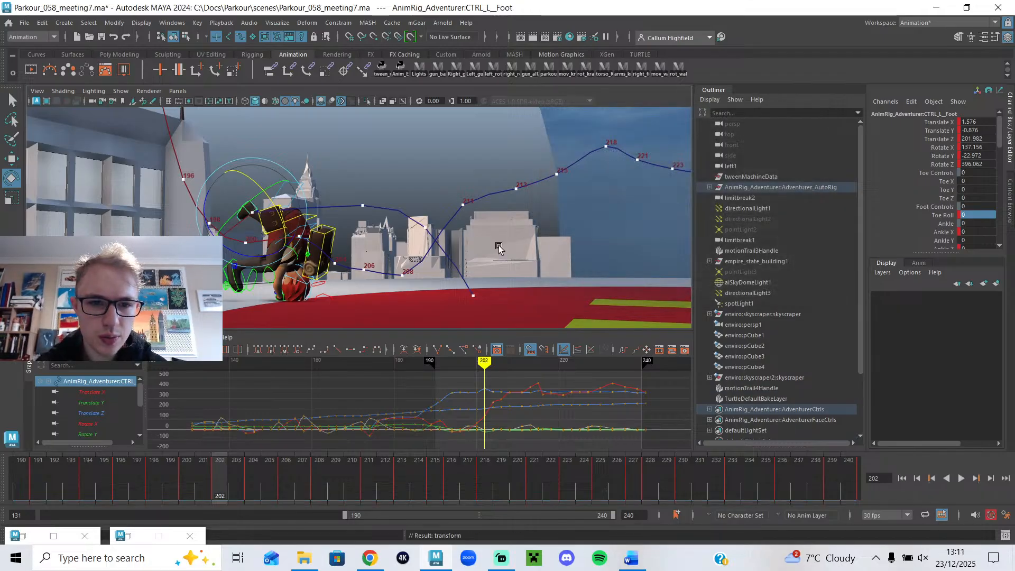
- Raise the left foot at frame 199 to about -7.4 in Translate Y
left_click_drag(455, 265, 409, 241, "alt")
middle_click_drag(371, 256, 416, 258, "alt")
left_click_drag(259, 474, 174, 485)
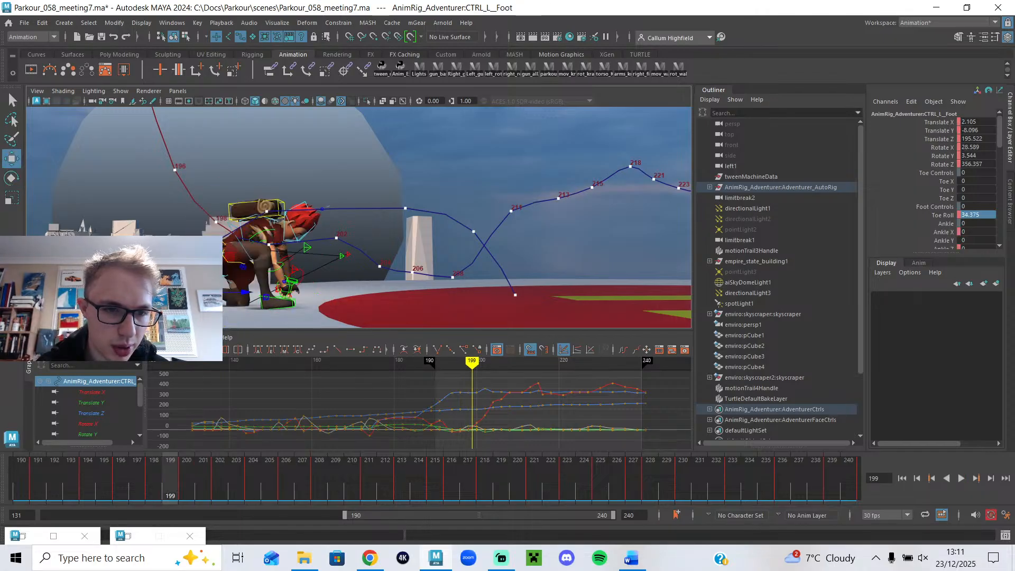
left_click_drag(194, 243, 194, 237)
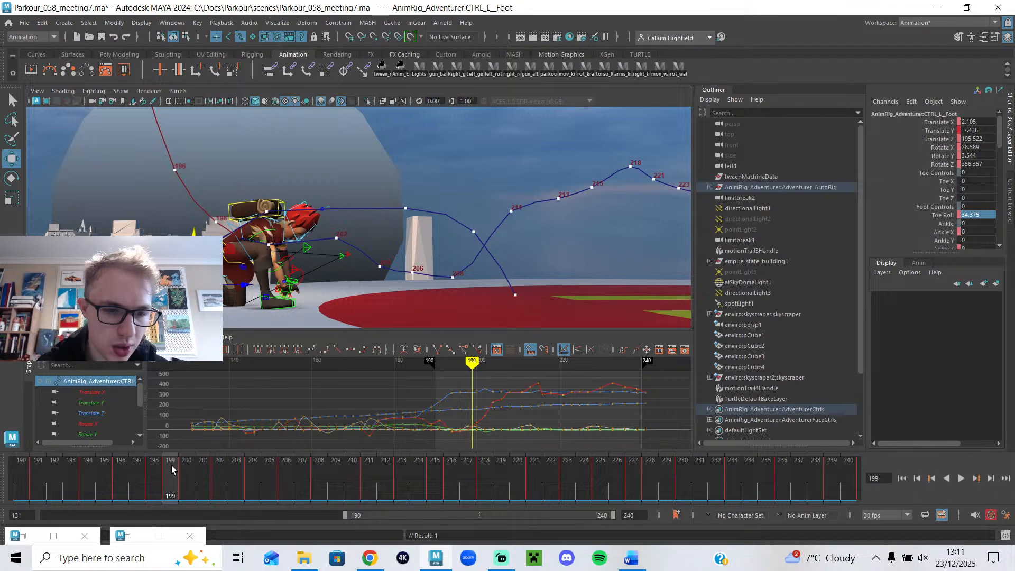
- Play and scrub frames 199 to 204 to review the left foot's path into the roll
key("alt+v")
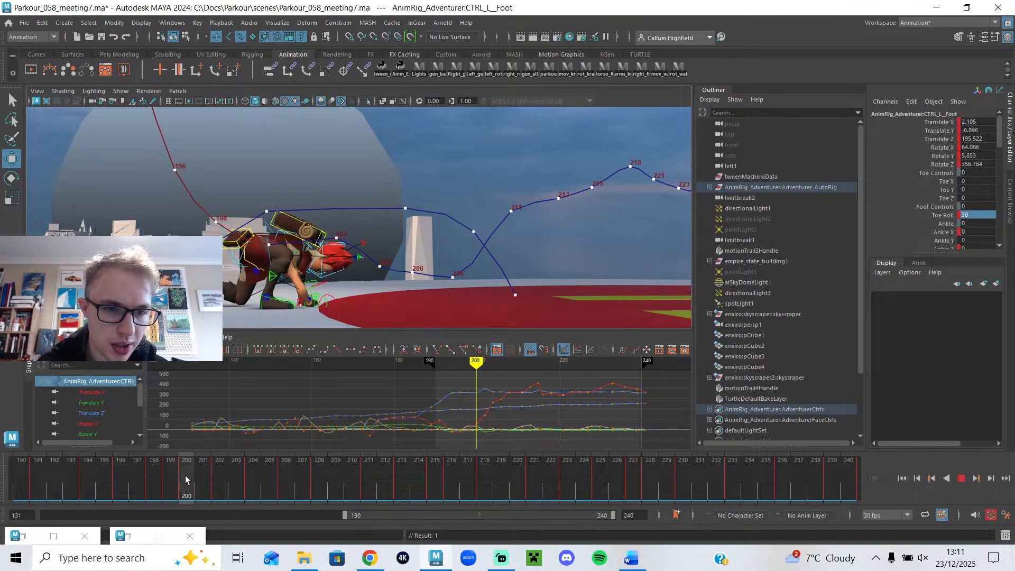
left_click_drag(173, 475, 218, 479)
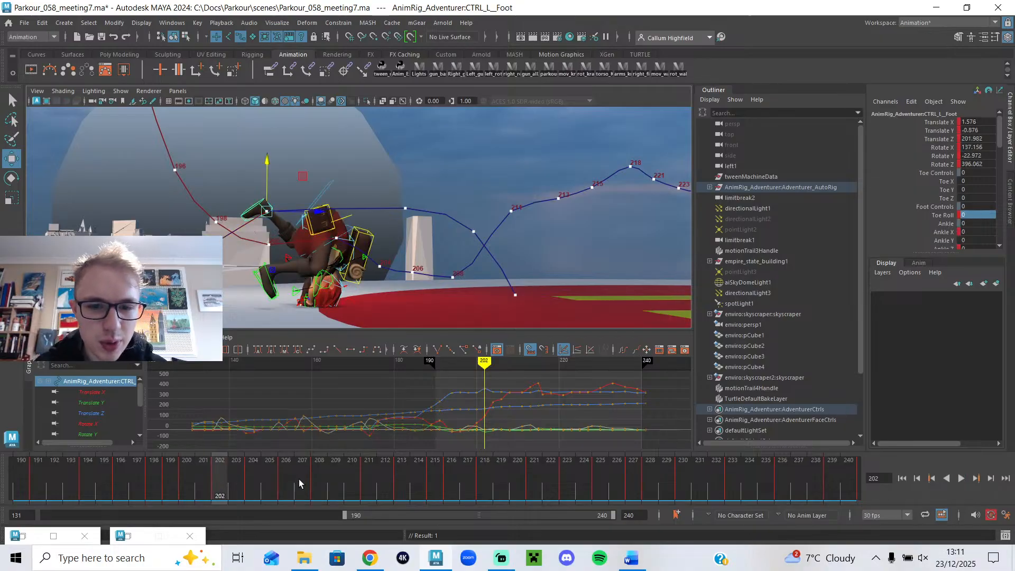
key("alt+v")
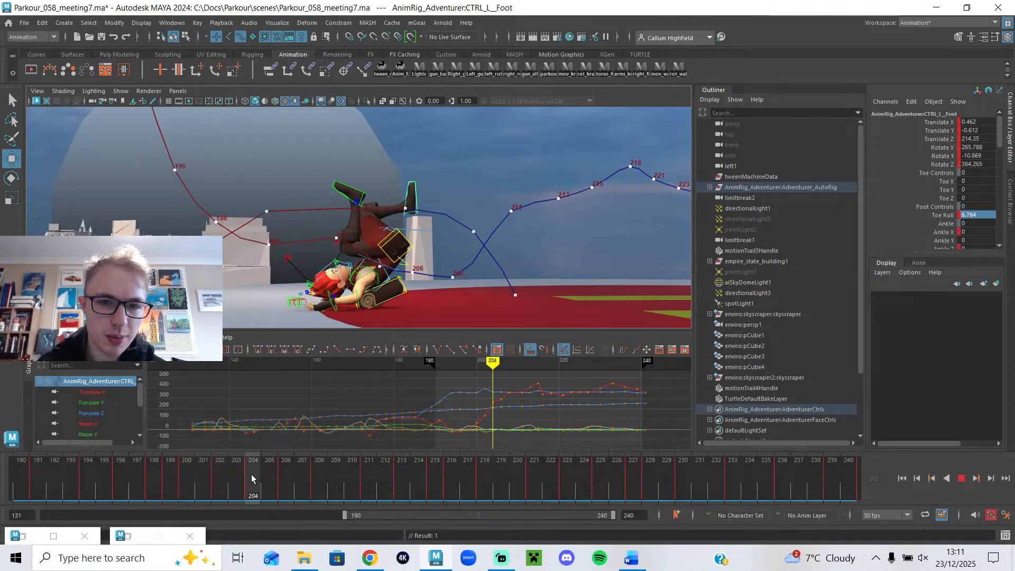
left_click_drag(252, 474, 223, 499)
left_click(962, 479)
- Try to shift the left elbow pole at frame 204 to about 213.8 in Translate Z, and undo the move
left_click_drag(296, 291, 493, 329, "alt")
left_click(278, 281)
left_click(495, 251)
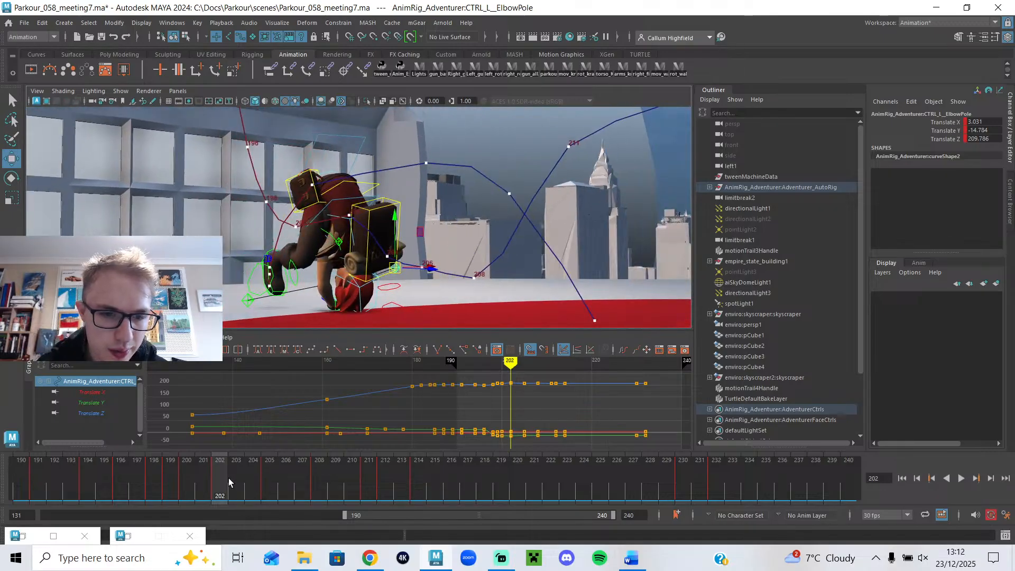
mouse_move(241, 475)
left_mouse_down()
mouse_move(265, 481)
mouse_move(254, 479)
left_mouse_up()
left_click_drag(297, 264, 435, 246, "alt")
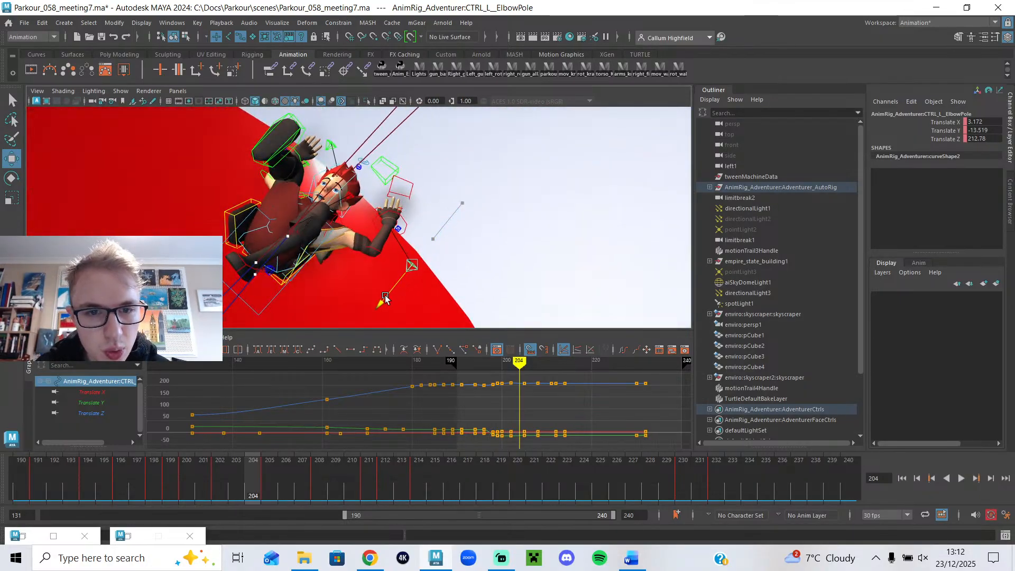
left_click_drag(376, 297, 357, 219, "alt")
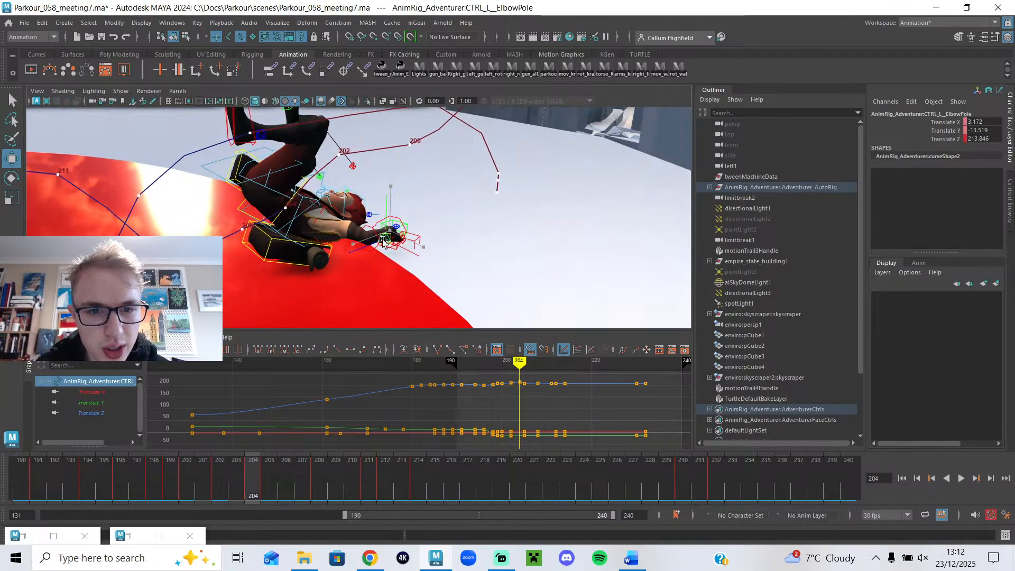
mouse_move(252, 486)
left_mouse_down()
mouse_move(324, 484)
mouse_move(193, 482)
mouse_move(312, 498)
mouse_move(255, 490)
left_mouse_up()
key("ctrl+z")
- Undo the further elbow adjustment and move the left elbow pole at frame 203 to about 211.7 in Translate Z
left_click_drag(342, 233, 296, 180, "alt")
right_click_drag(296, 180, 313, 215, "alt")
left_click_drag(313, 215, 448, 177, "alt")
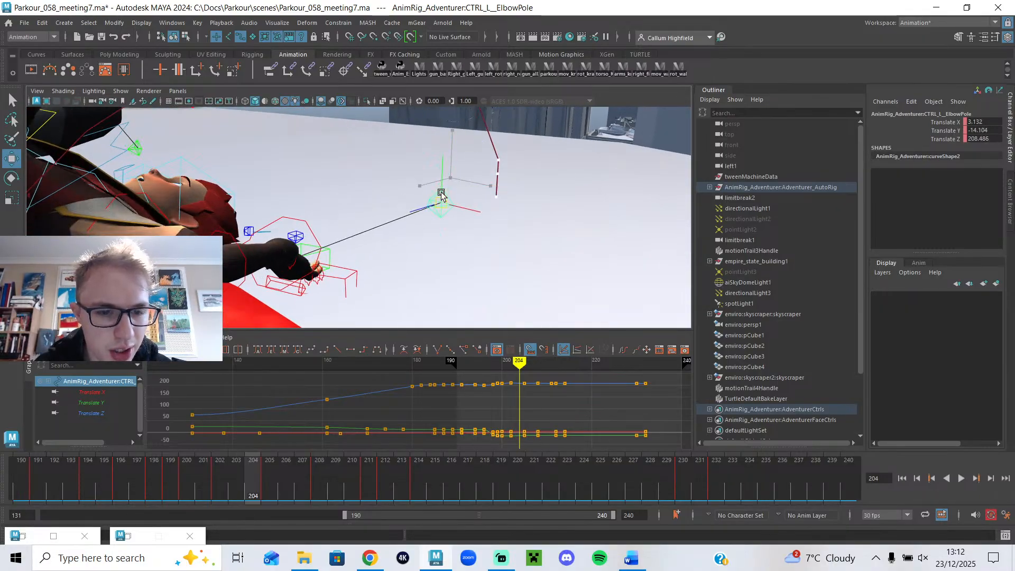
left_click(238, 483)
key("ctrl+z")
left_click_drag(401, 240, 309, 288)
left_click_drag(362, 241, 278, 247)
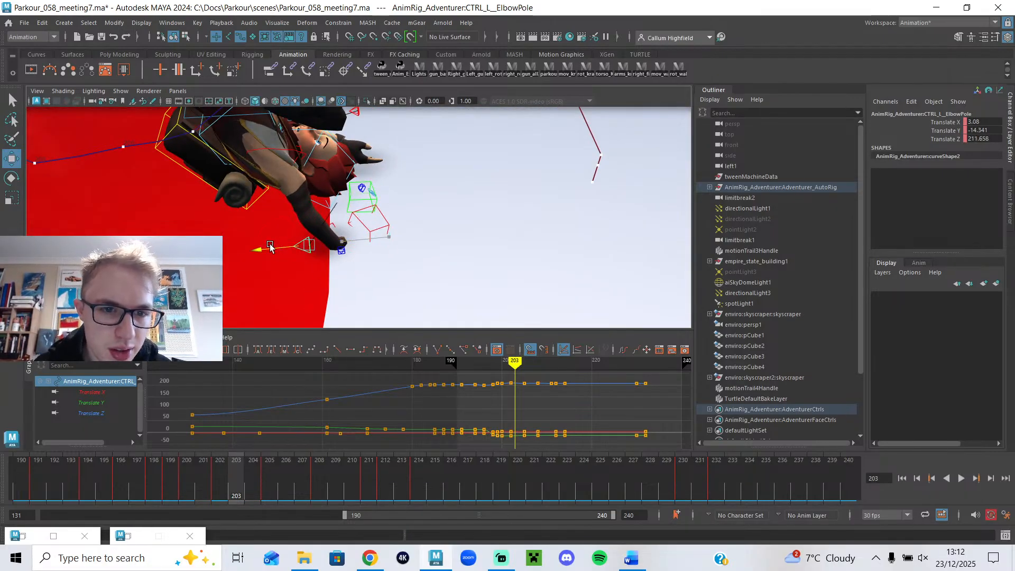
- Delete all of the left elbow pole's keys after frame 205 and scrub back through the roll
left_click_drag(227, 479, 286, 484)
left_click_drag(358, 489, 418, 486)
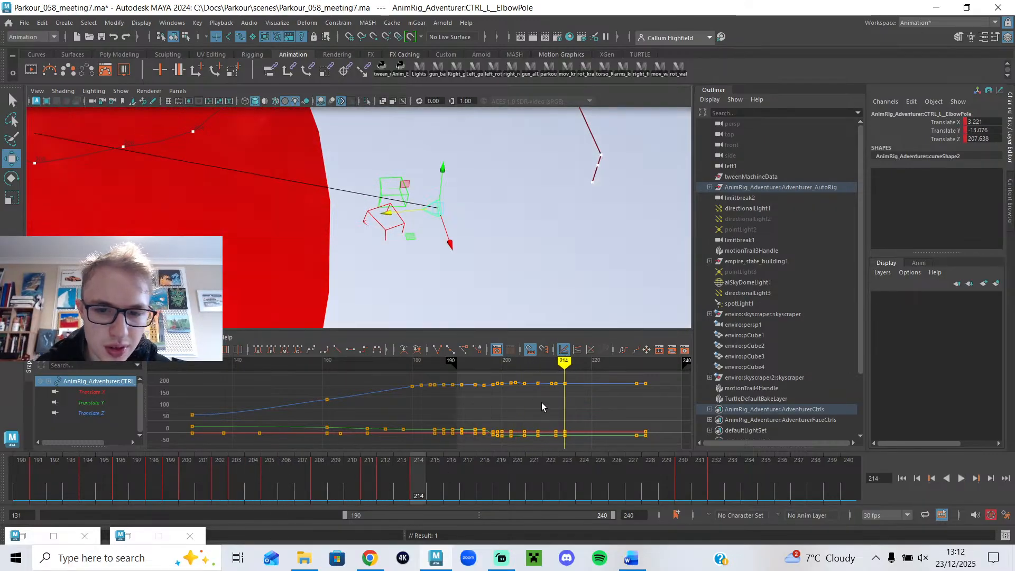
scroll(437, 236, "down", 5)
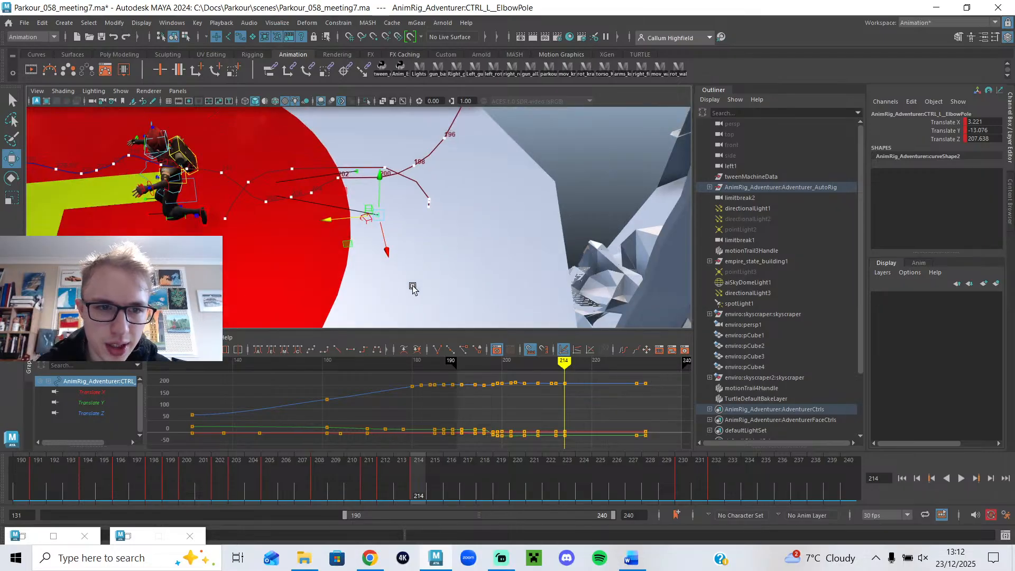
key("alt+v")
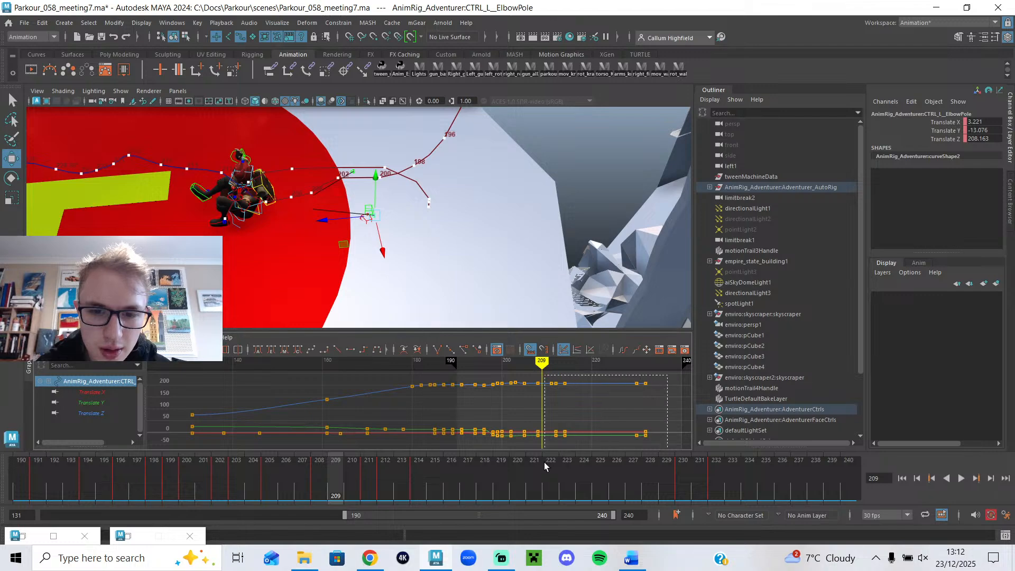
key("Delete")
mouse_move(532, 363)
left_mouse_down()
mouse_move(516, 364)
mouse_move(555, 371)
mouse_move(515, 376)
mouse_move(537, 379)
mouse_move(525, 379)
left_mouse_up()
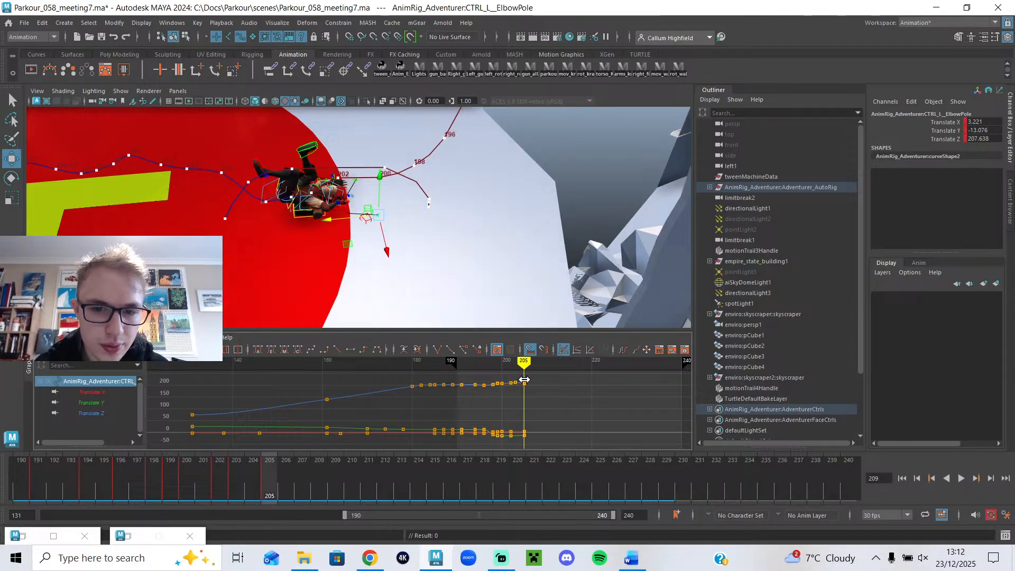
- Delete all of the right elbow pole's keys after frame 208 and return to frame 191
scroll(356, 263, "up", 5)
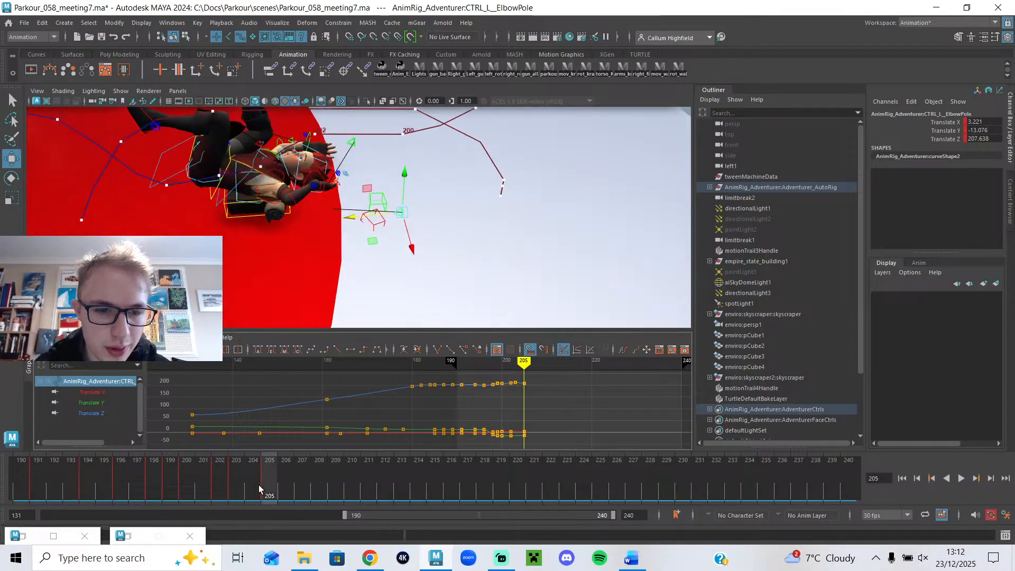
key("alt+v")
left_click_drag(395, 469, 387, 466)
left_click(354, 128)
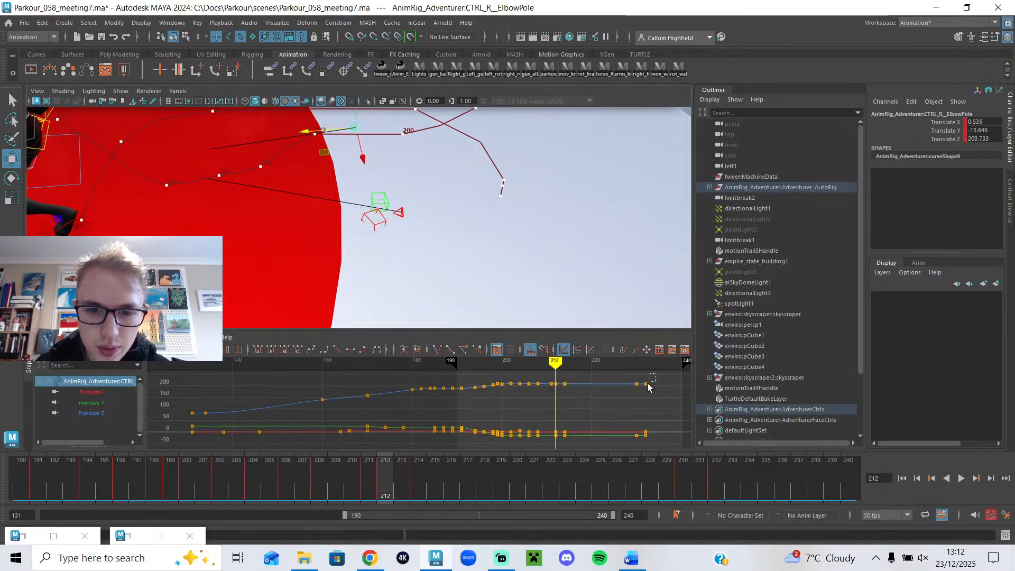
left_click_drag(551, 454, 551, 455)
key("Delete")
mouse_move(461, 362)
left_mouse_down()
mouse_move(526, 380)
mouse_move(604, 381)
mouse_move(463, 362)
left_mouse_up()
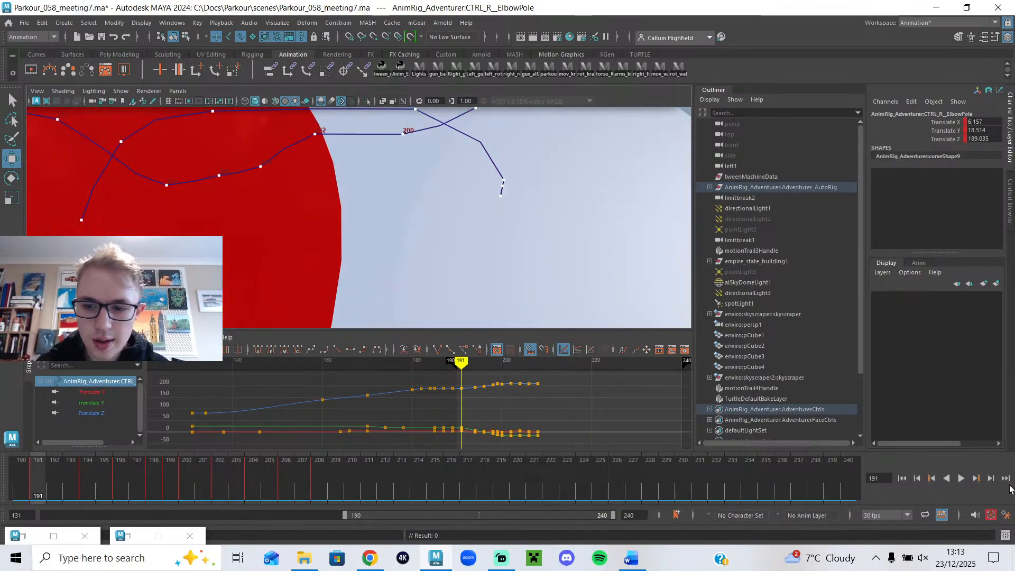
- Rotate the left foot at frame 204 to about 222.8 in Rotate X
left_click(964, 478)
left_click_drag(323, 197, 330, 162, "alt")
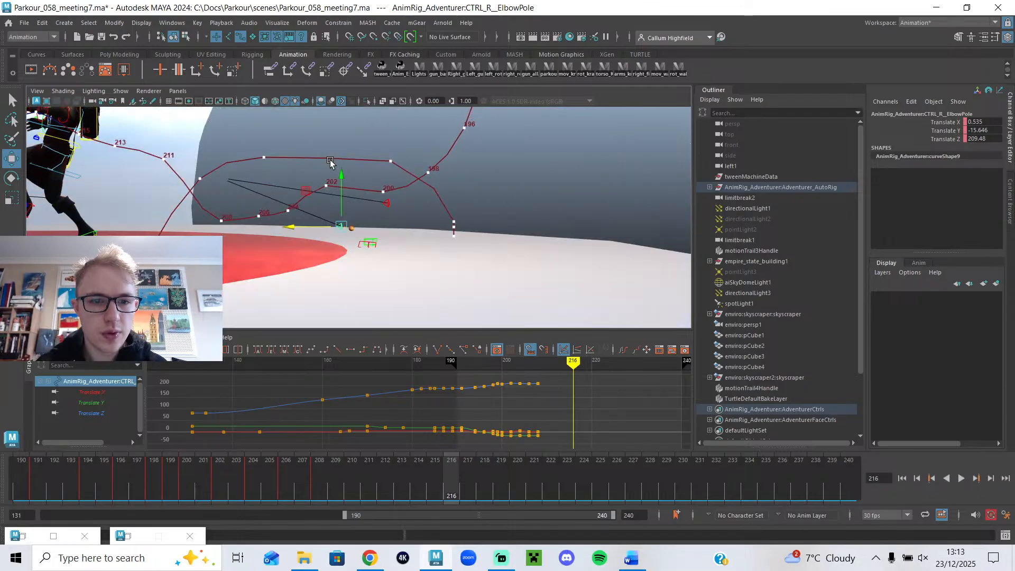
left_click_drag(271, 461, 263, 491)
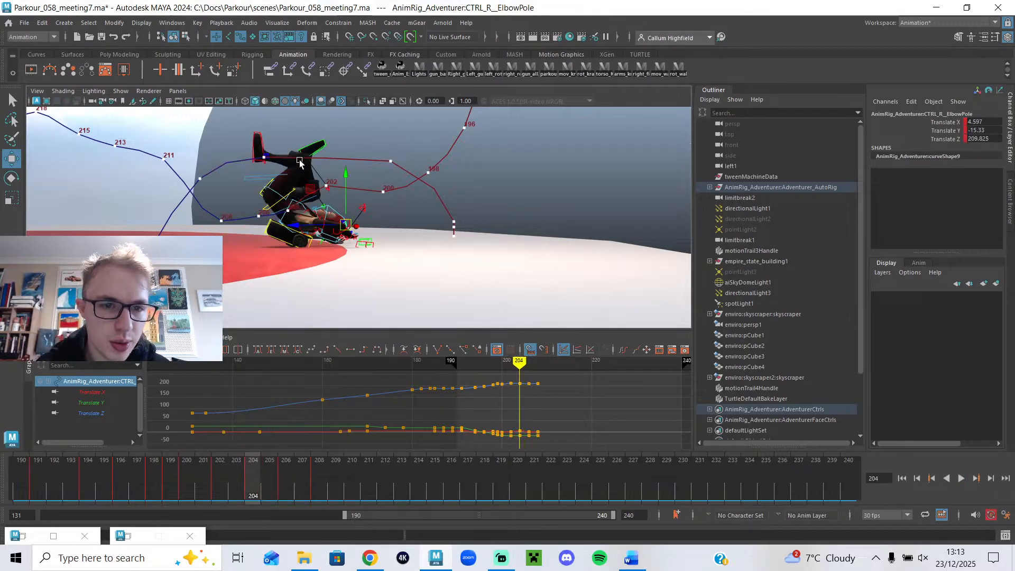
left_click(263, 143)
left_click_drag(239, 156, 297, 118)
key("e")
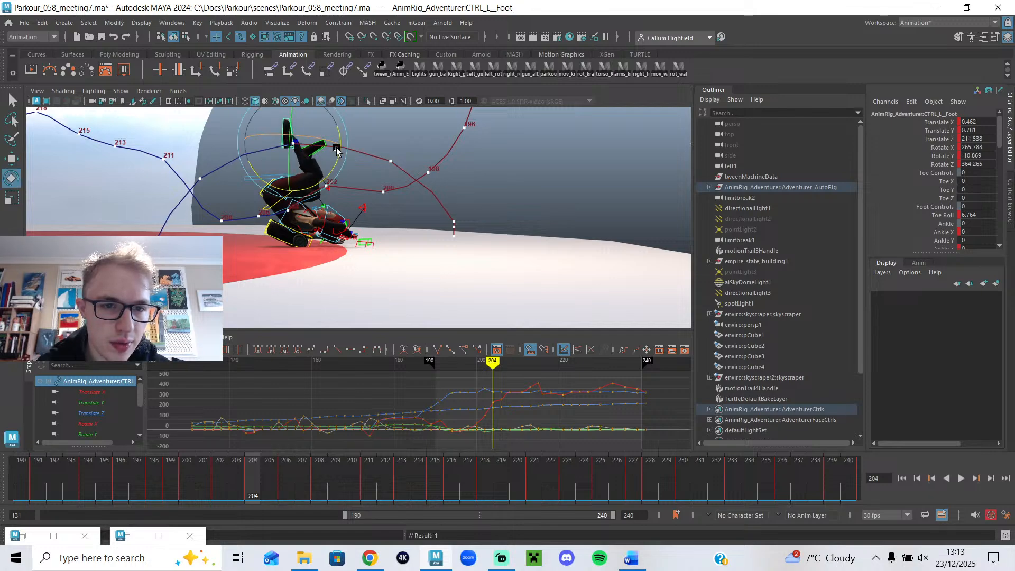
mouse_move(330, 170)
left_mouse_down()
mouse_move(313, 181)
mouse_move(338, 218)
mouse_move(292, 274)
mouse_move(345, 183)
left_mouse_up()
key("f")
scroll(353, 199, "down", 8)
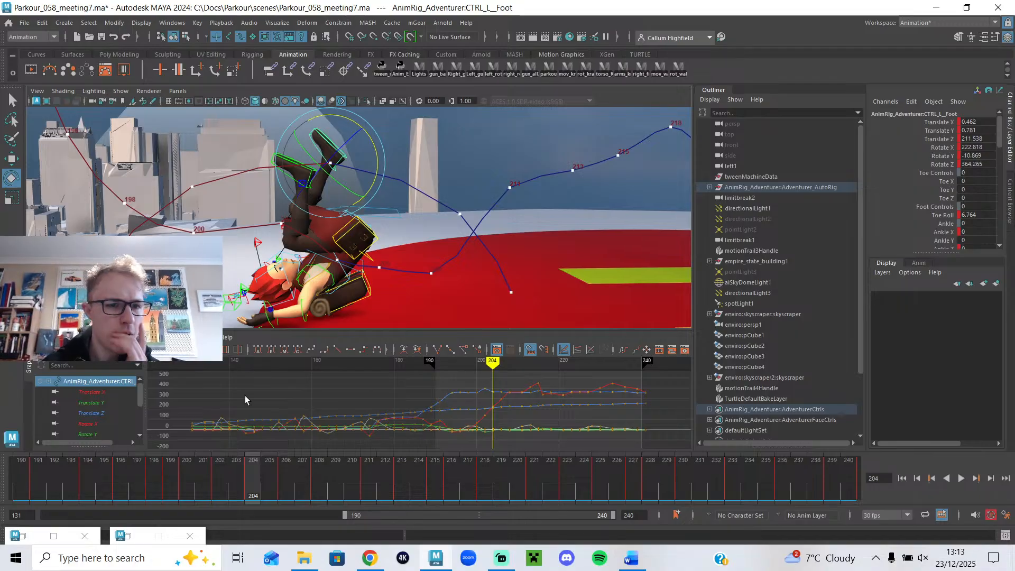
- Move the left foot at frame 202 to about -2.07 in Translate Y and 200.6 in Translate Z
left_click_drag(236, 468, 166, 492)
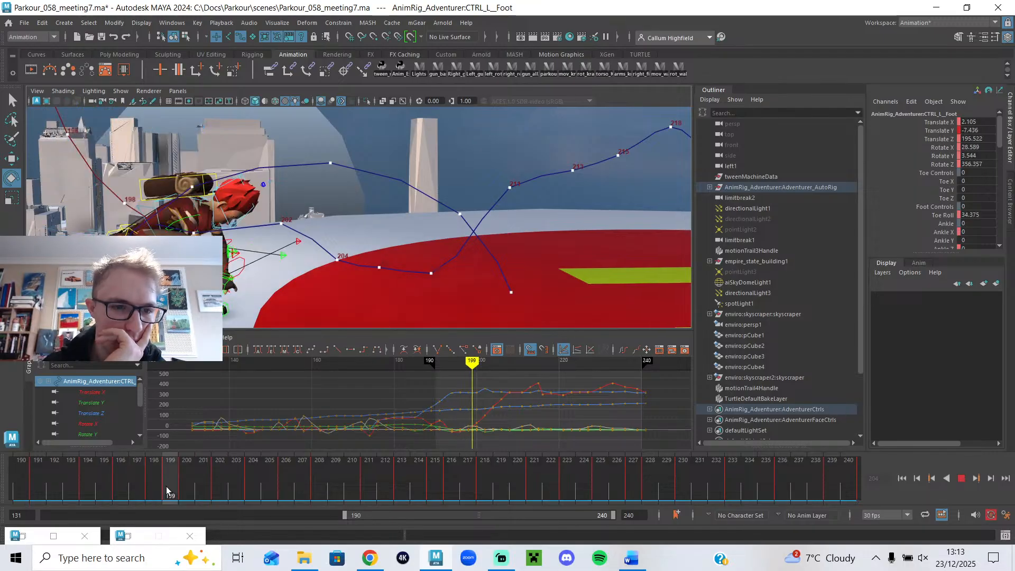
middle_click_drag(201, 292, 319, 227, "alt")
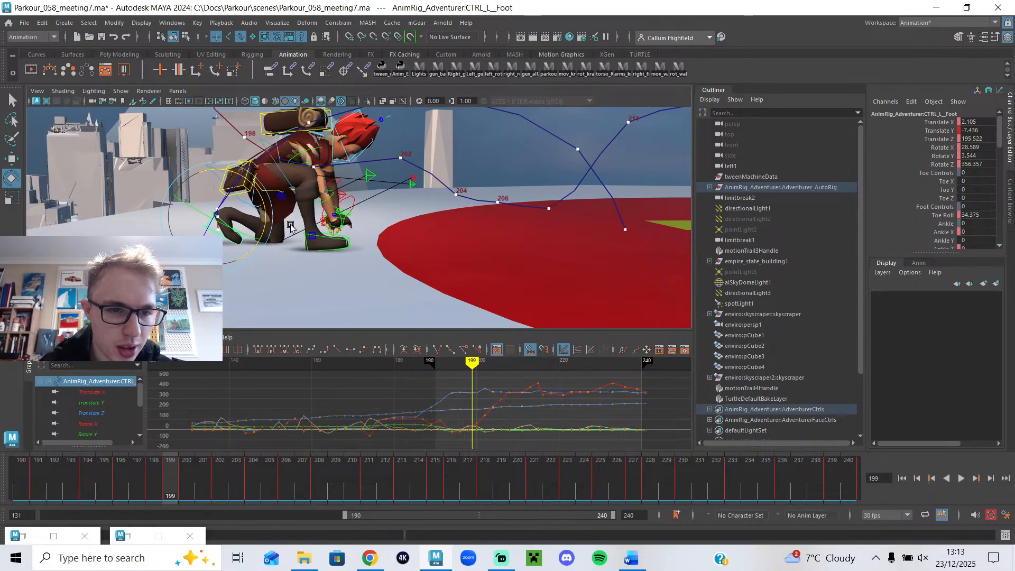
left_click_drag(266, 200, 216, 198)
key("w")
left_click_drag(194, 490, 221, 471)
middle_click_drag(313, 268, 235, 319, "alt")
left_click_drag(254, 243, 254, 237, "alt")
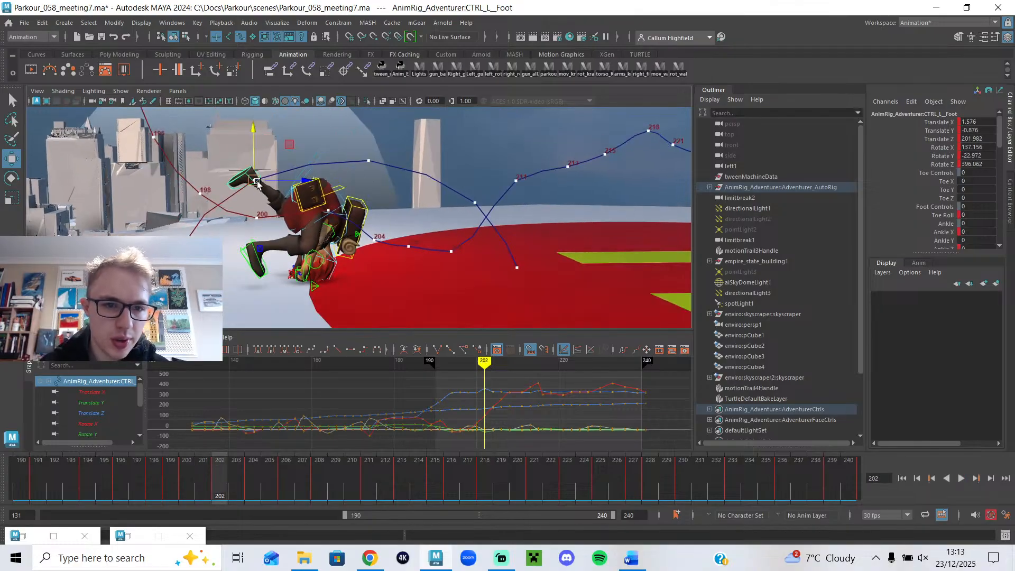
left_click_drag(248, 206, 352, 267, "alt")
key("alt+v")
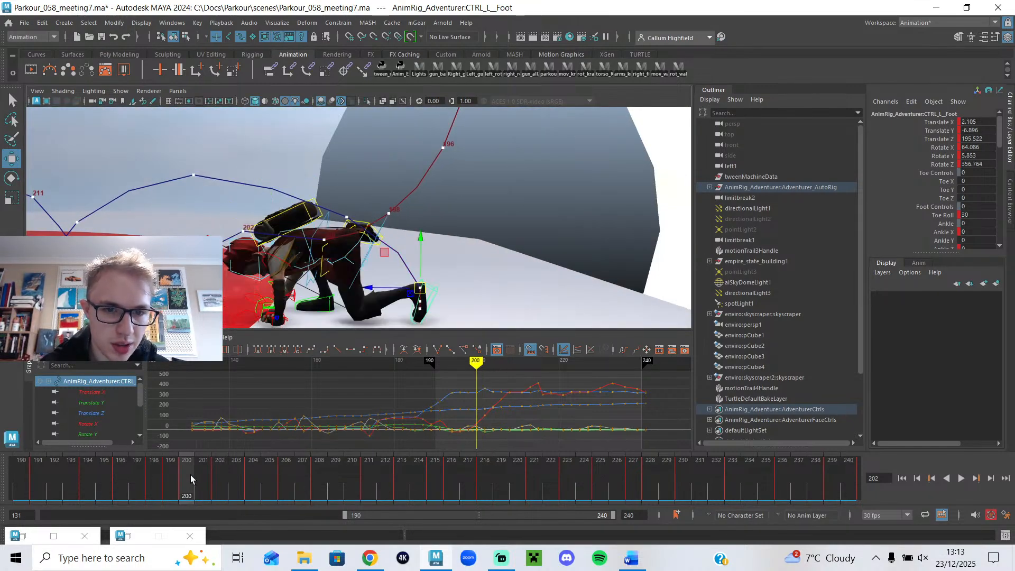
left_click_drag(317, 299, 292, 250, "alt")
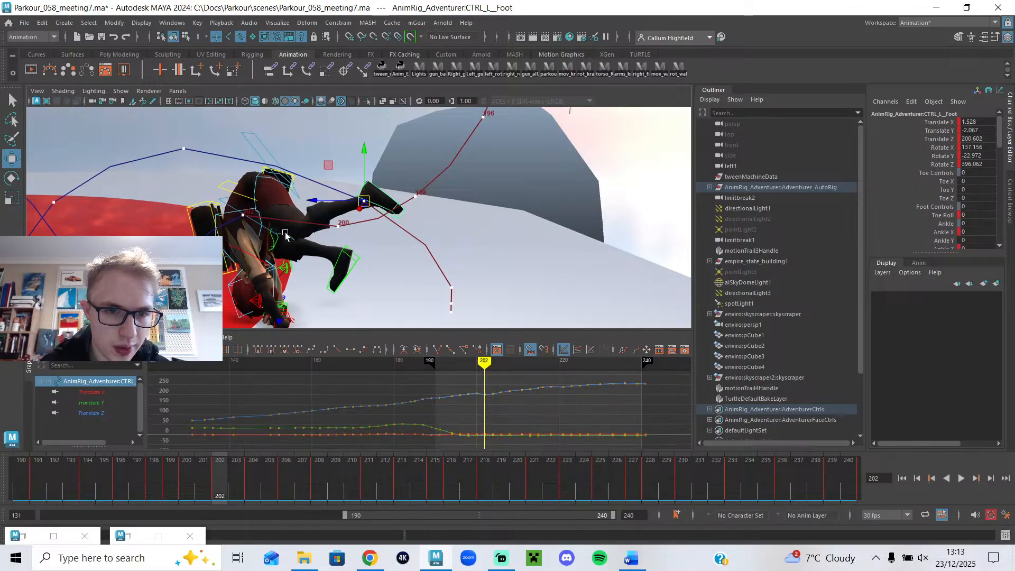
- Tween the left knee pole at frame 202 with tweenMachine set to 6.1, and shift the floating perspective view aside
left_click(286, 233)
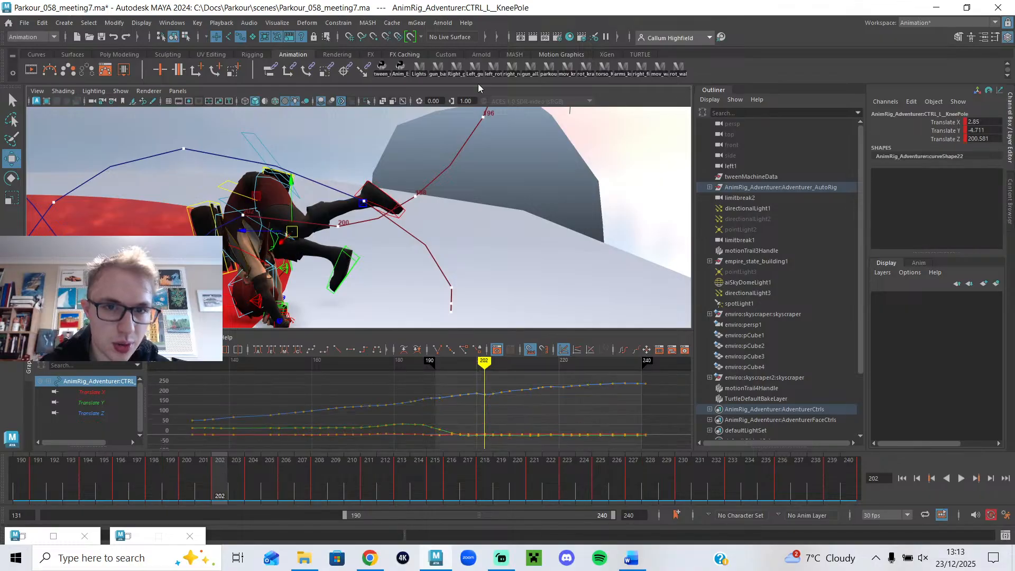
left_click(52, 536)
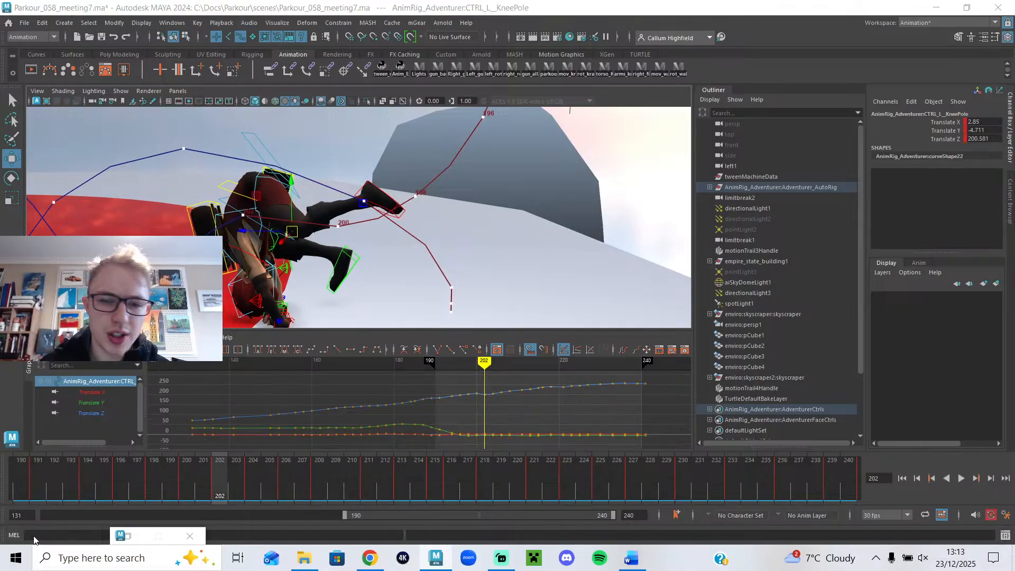
left_click(129, 538)
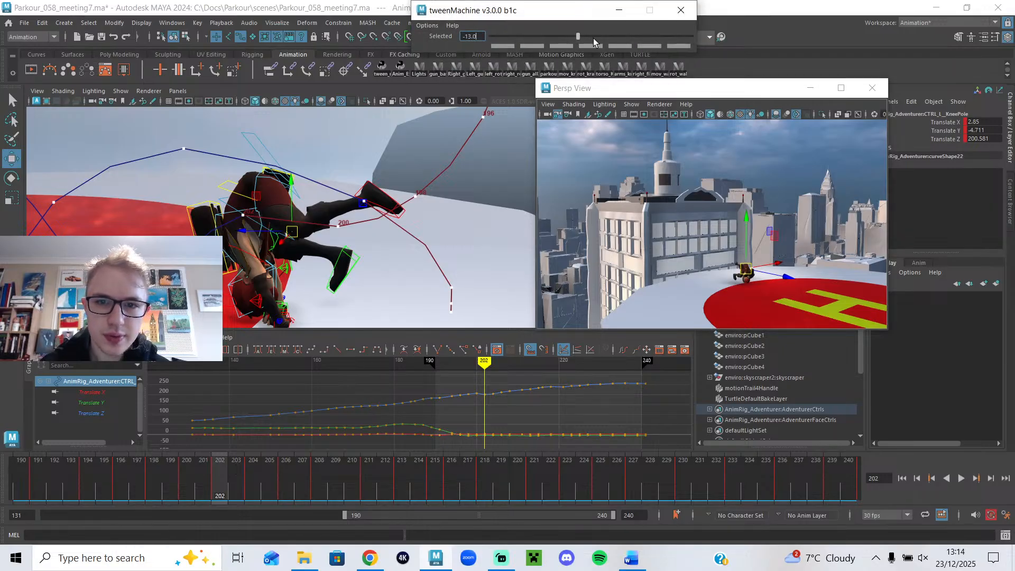
left_click(597, 37)
scroll(423, 177, "down", 3)
left_click_drag(760, 87, 855, 32)
middle_click_drag(481, 223, 487, 184, "alt")
scroll(487, 183, "up", 3)
left_click_drag(460, 196, 264, 187, "alt")
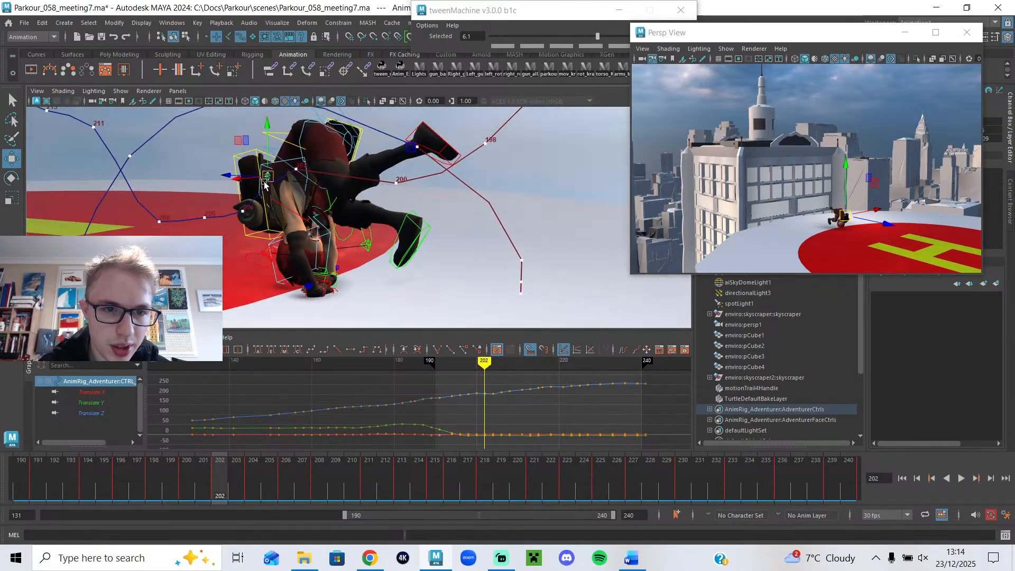
- Scrub between frames 202 and 204, and inspect the left knee pole's Translate X, Y and Z curves individually
left_click(250, 477)
left_click(220, 480)
left_click(254, 478)
left_click(221, 480)
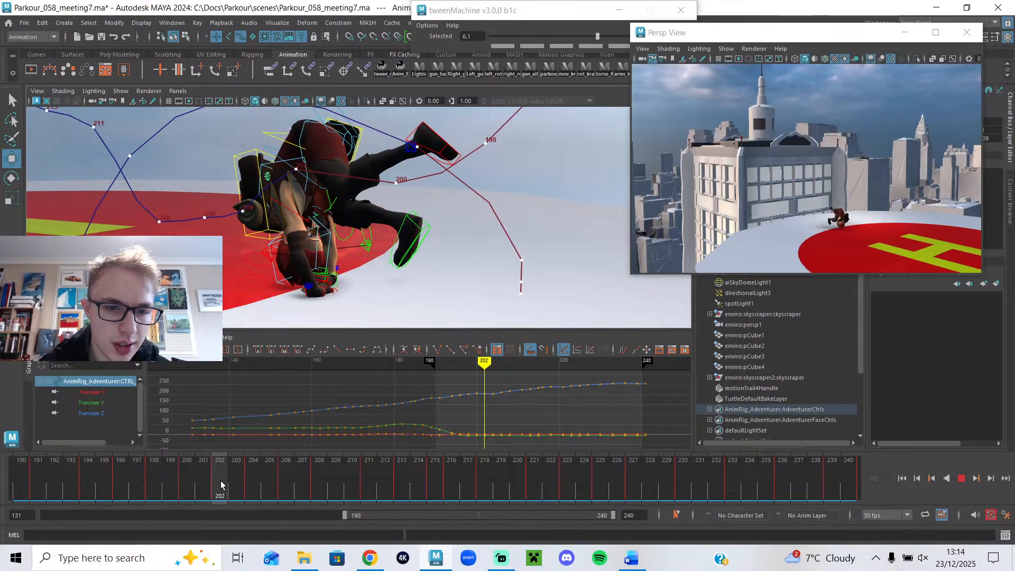
left_click_drag(503, 384, 436, 452)
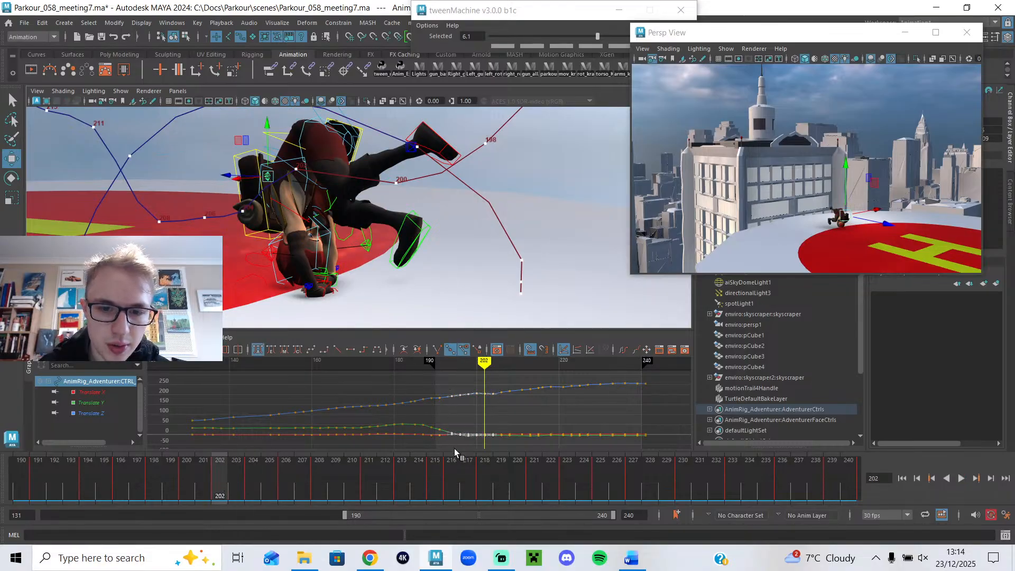
key("f")
left_click(481, 415)
left_click(106, 391)
left_click(107, 404)
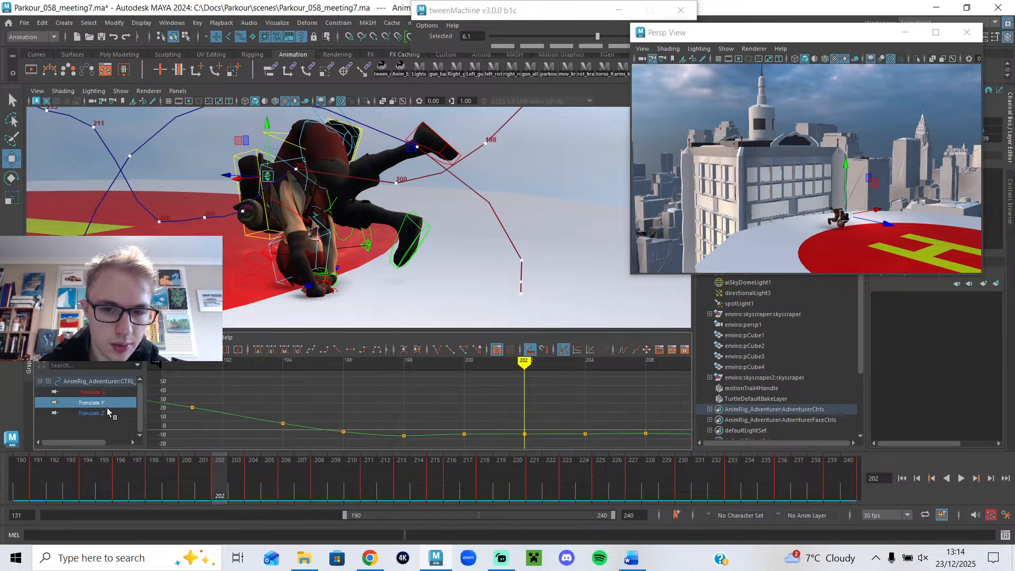
left_click(107, 412)
left_click_drag(98, 392, 97, 412)
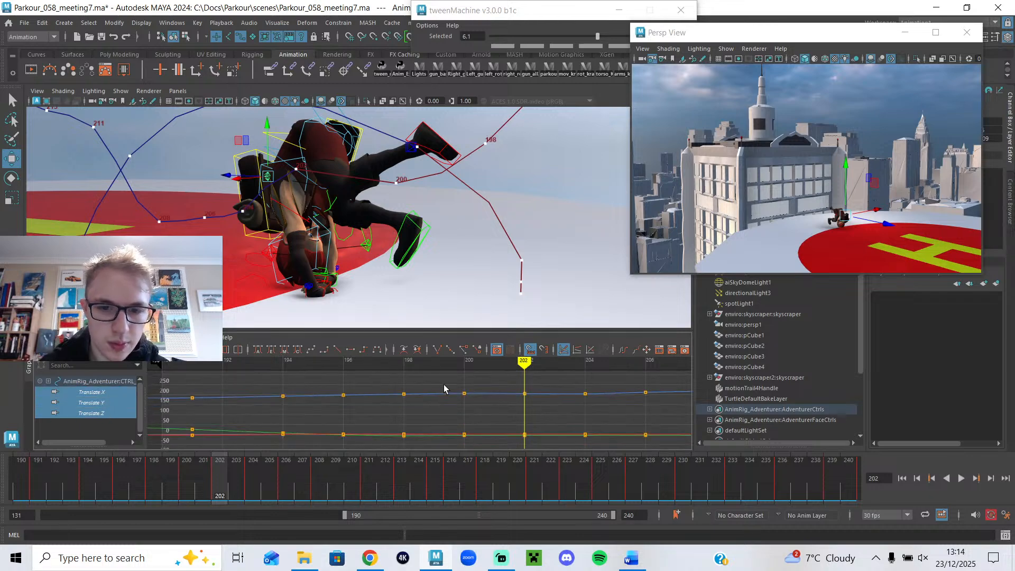
- Examine the left knee pole's translate curves around frame 202 in stacked, normalized and absolute display
scroll(443, 384, "down", 4)
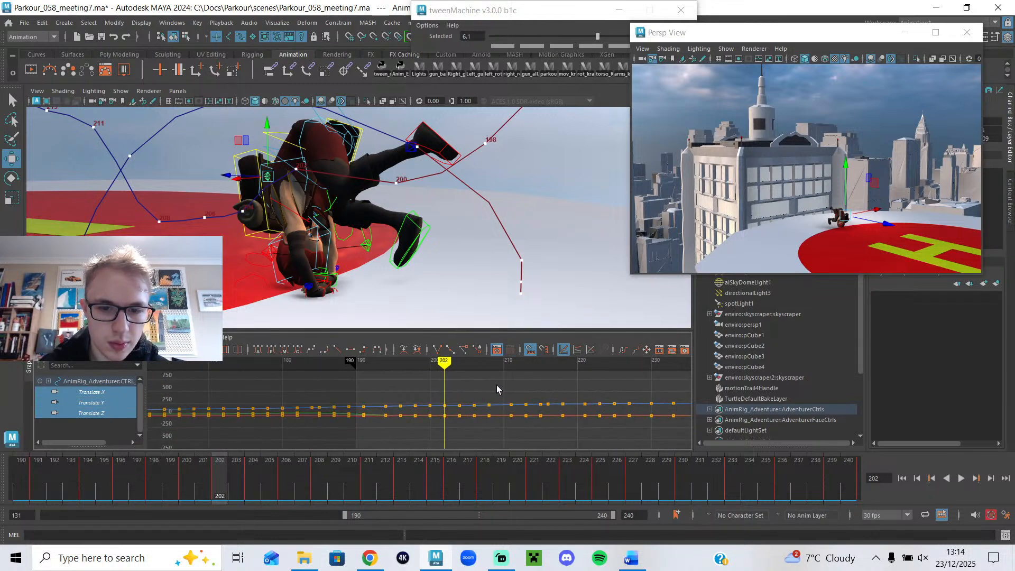
left_click_drag(497, 385, 402, 441)
key("f")
left_click(408, 392)
left_click_drag(444, 376, 290, 486)
key("f")
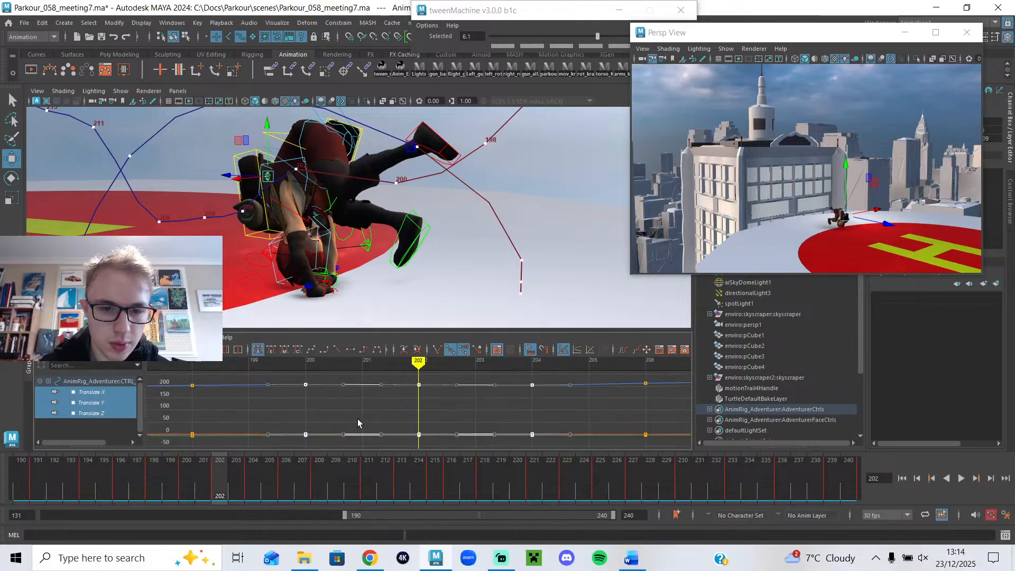
left_click(357, 419)
scroll(366, 417, "down", 7)
scroll(490, 388, "up", 2)
left_click(579, 351)
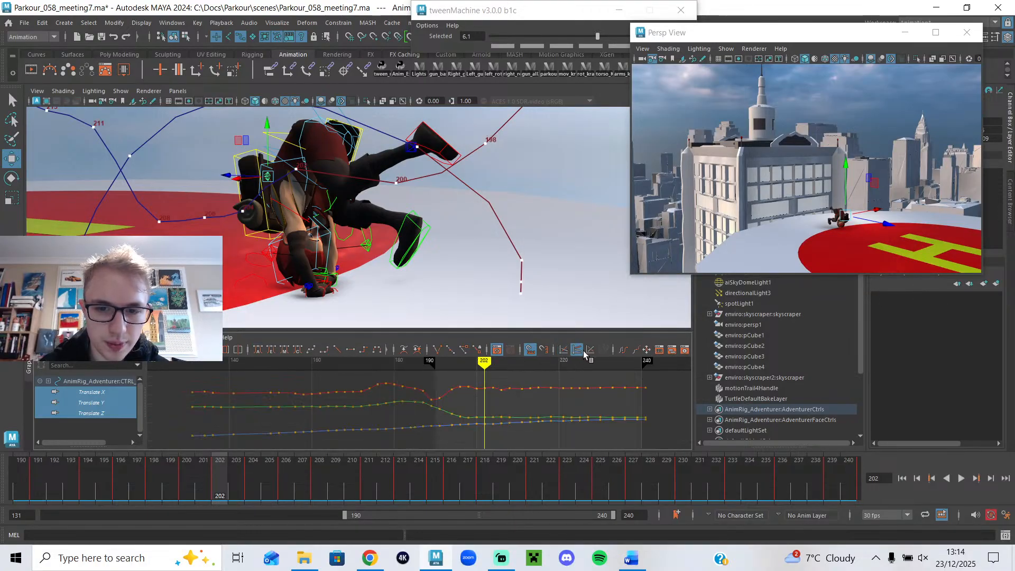
left_click(590, 352)
left_click(564, 350)
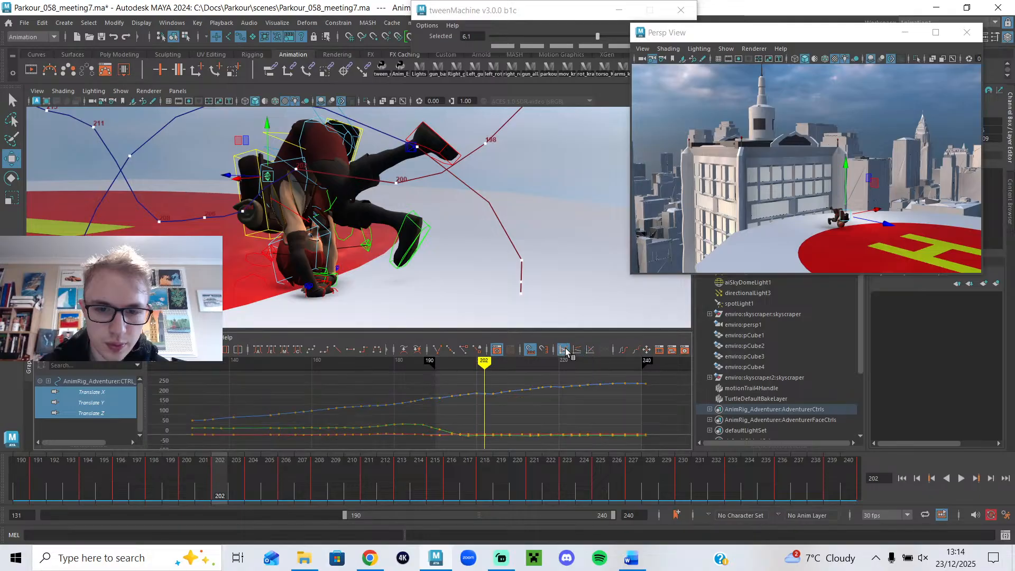
scroll(454, 429, "up", 5)
middle_click_drag(463, 431, 356, 418, "alt")
scroll(407, 411, "down", 5)
scroll(411, 408, "up", 2)
- Reposition the left knee pole at frame 202 and again at frame 200
left_click_drag(363, 238, 299, 201, "alt")
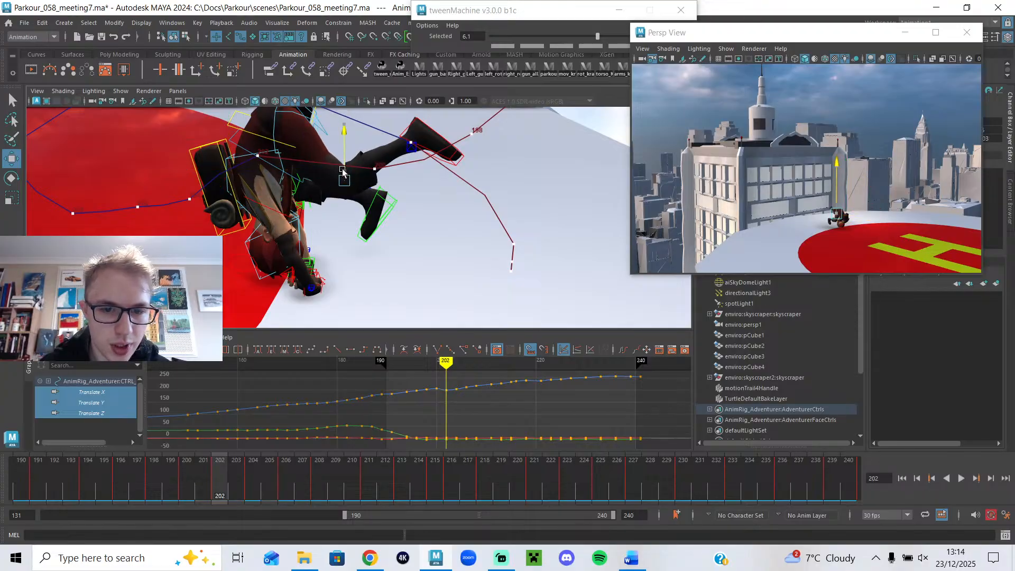
left_click_drag(368, 218, 281, 193, "alt")
left_click_drag(362, 252, 357, 228, "alt")
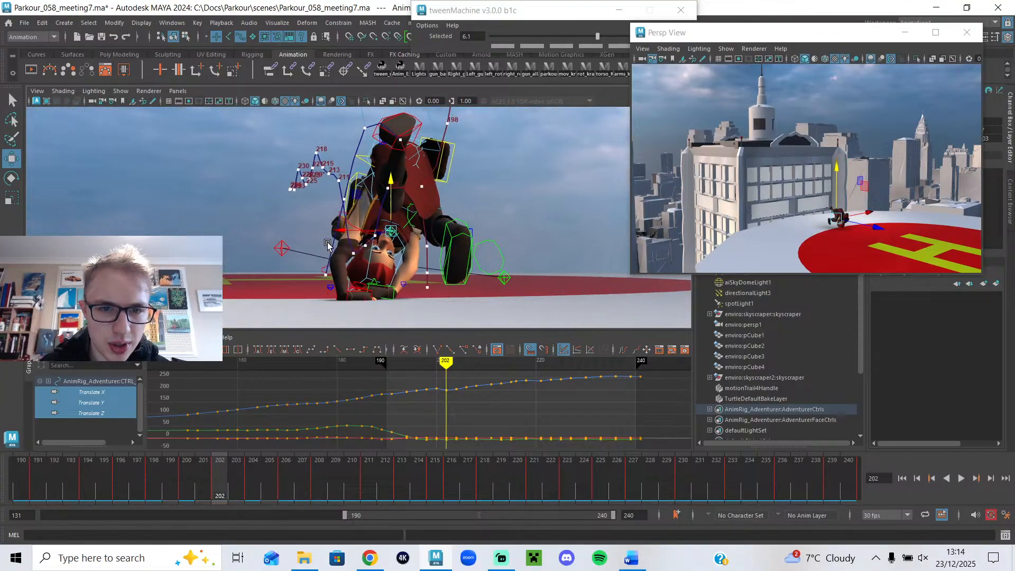
left_click_drag(446, 364, 440, 364)
left_click_drag(275, 227, 423, 209, "alt")
left_click_drag(177, 193, 286, 226)
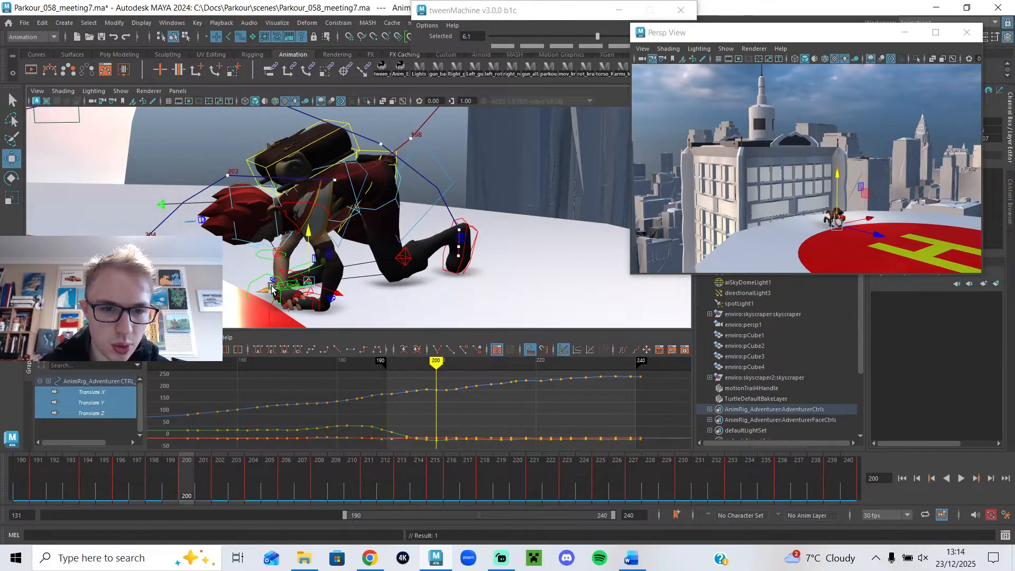
left_click_drag(360, 297, 379, 279, "alt")
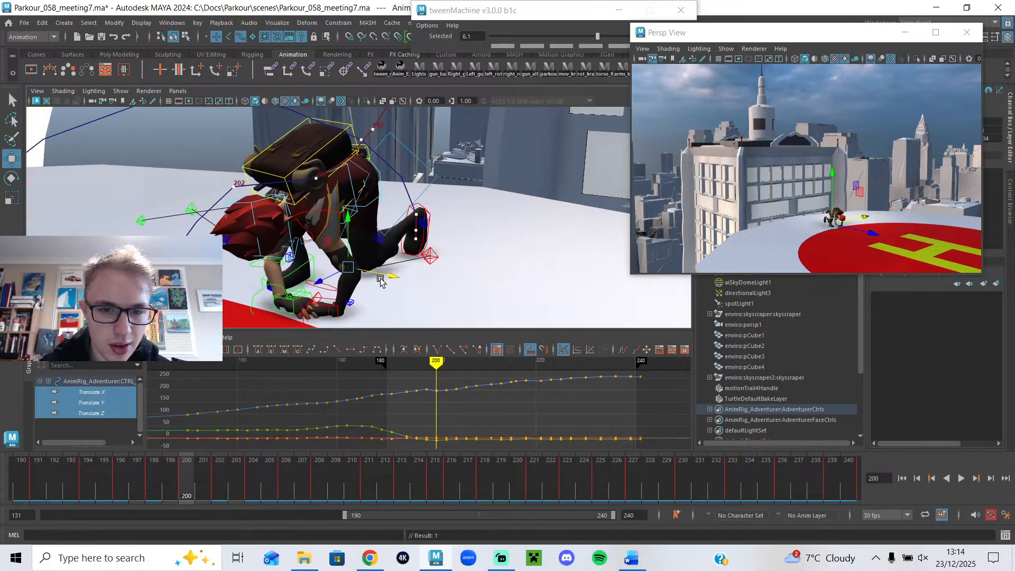
- Check the left knee pole just before frame 200 and readjust it at frame 202
left_click_drag(436, 363, 428, 363)
left_click_drag(333, 263, 314, 232, "alt")
left_click_drag(427, 363, 446, 377)
left_click_drag(334, 200, 536, 251, "alt")
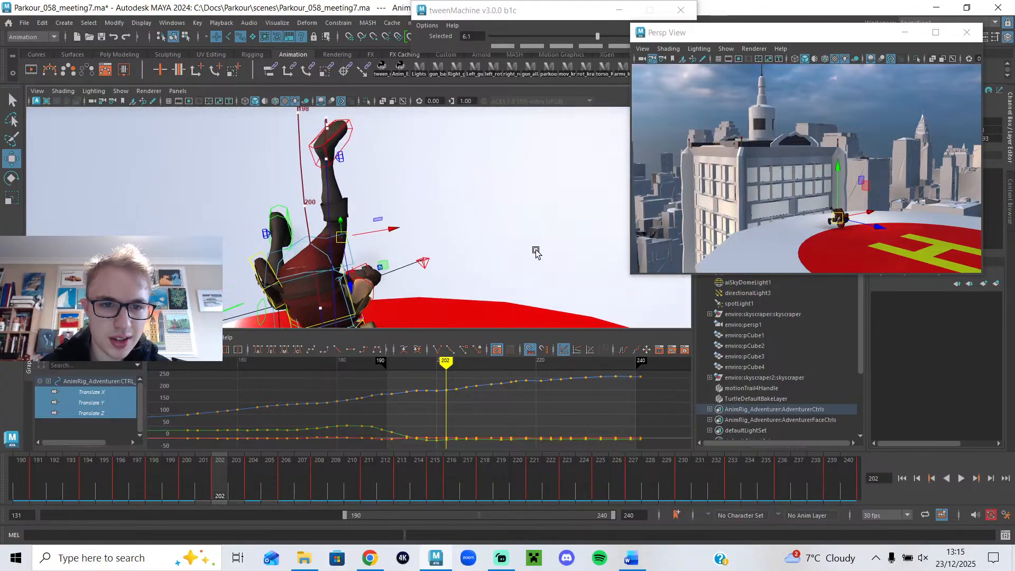
- Rotate the left foot slightly at frame 202 and check its curves around that frame
left_click(347, 153)
left_click_drag(348, 153, 344, 198, "alt")
key("e")
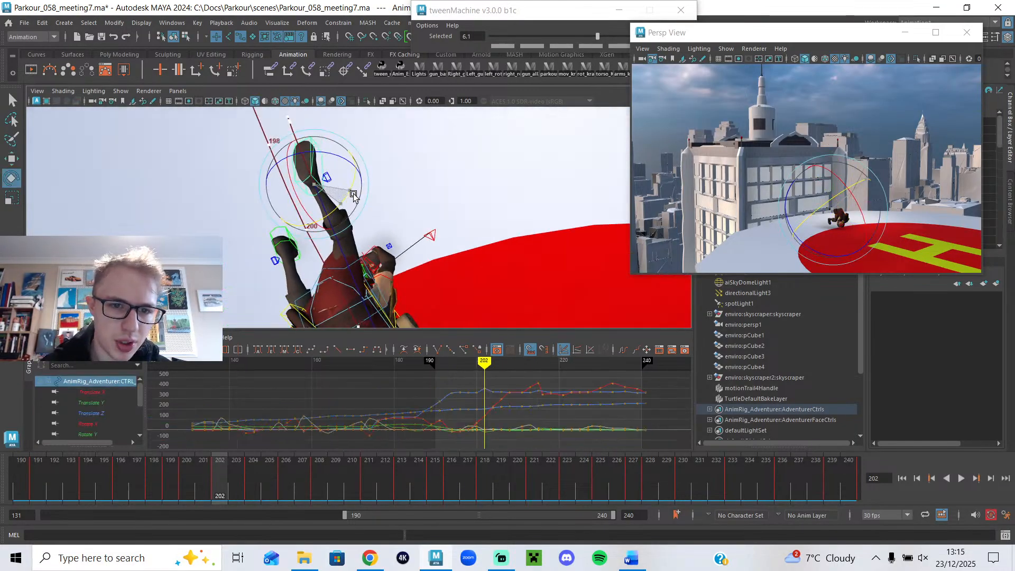
scroll(471, 394, "up", 3)
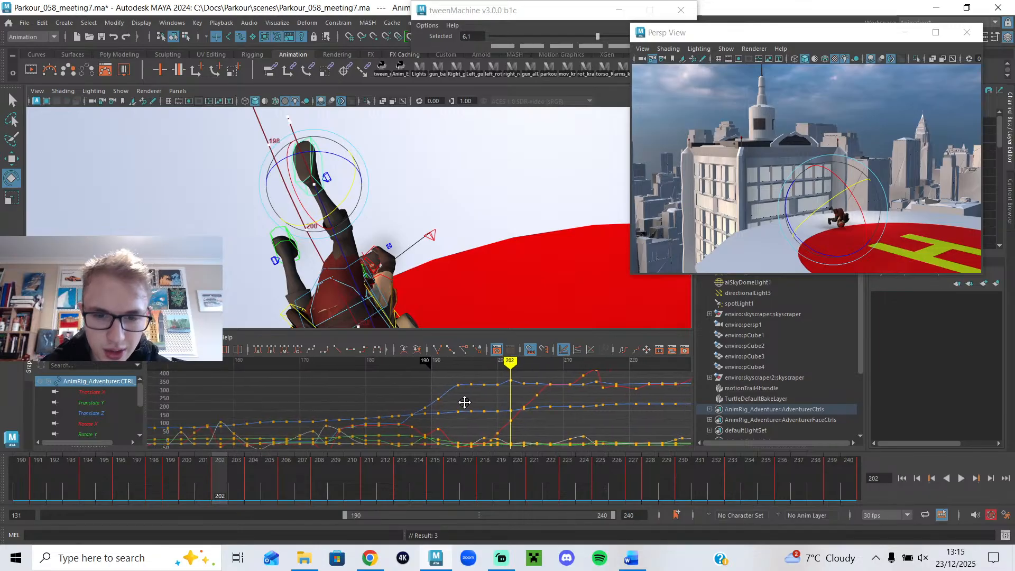
middle_click_drag(475, 399, 451, 386, "alt")
left_click_drag(339, 254, 196, 204, "alt")
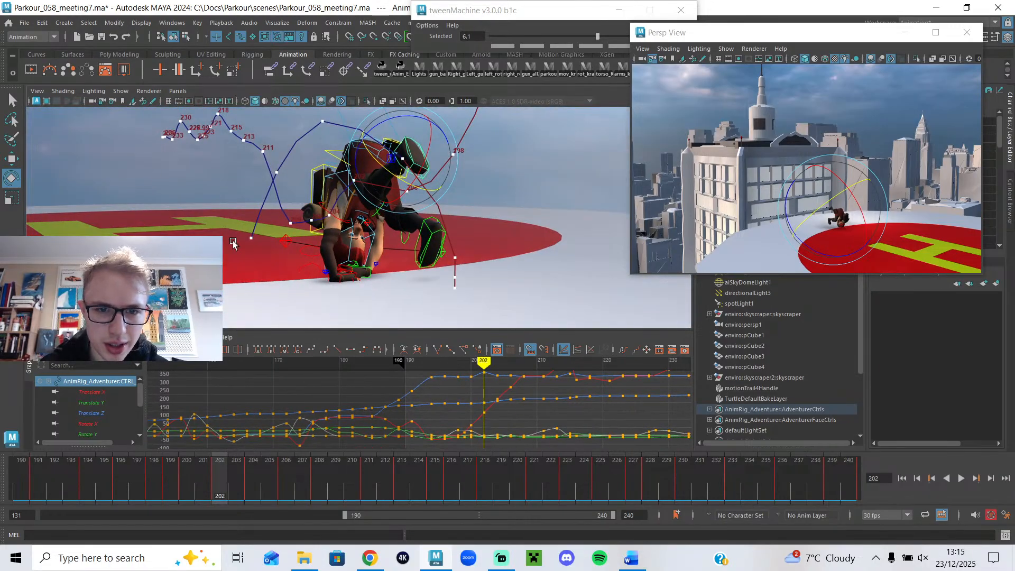
- Reposition the left knee pole at frame 204 and key it
left_click_drag(214, 473, 250, 465)
left_click_drag(275, 249, 373, 283, "alt")
middle_click_drag(372, 283, 409, 261, "alt")
left_click_drag(361, 259, 318, 249, "alt")
key("w")
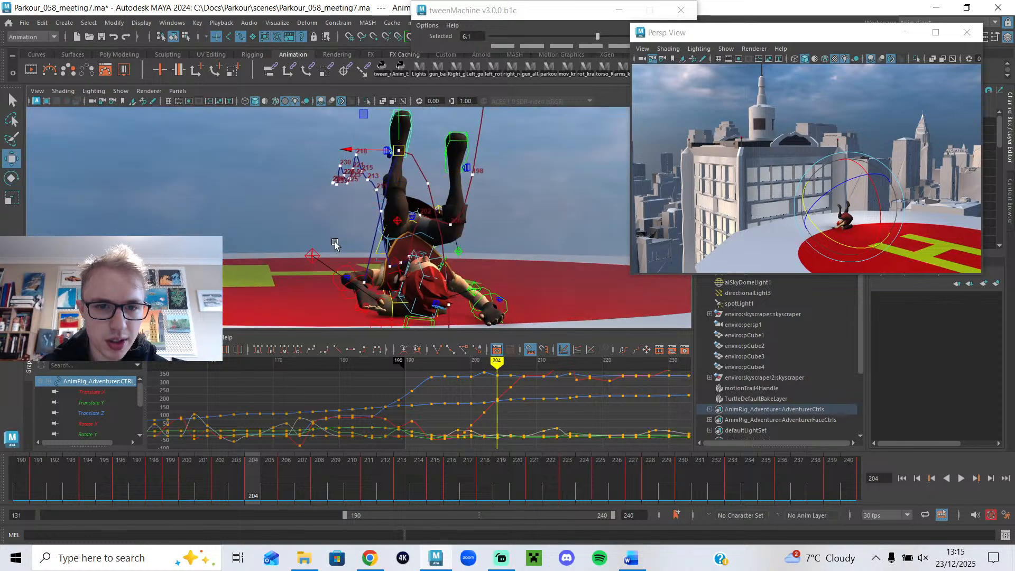
left_click(400, 221)
left_click_drag(400, 221, 384, 236, "alt")
key("s")
- Move the left knee pole at frame 206 along its Z axis to aim the bent knee
left_click_drag(255, 475, 281, 475)
left_click_drag(465, 196, 371, 287, "alt")
middle_click_drag(372, 288, 379, 175, "alt")
left_click_drag(379, 175, 347, 186, "alt")
left_click_drag(349, 199, 294, 168, "alt")
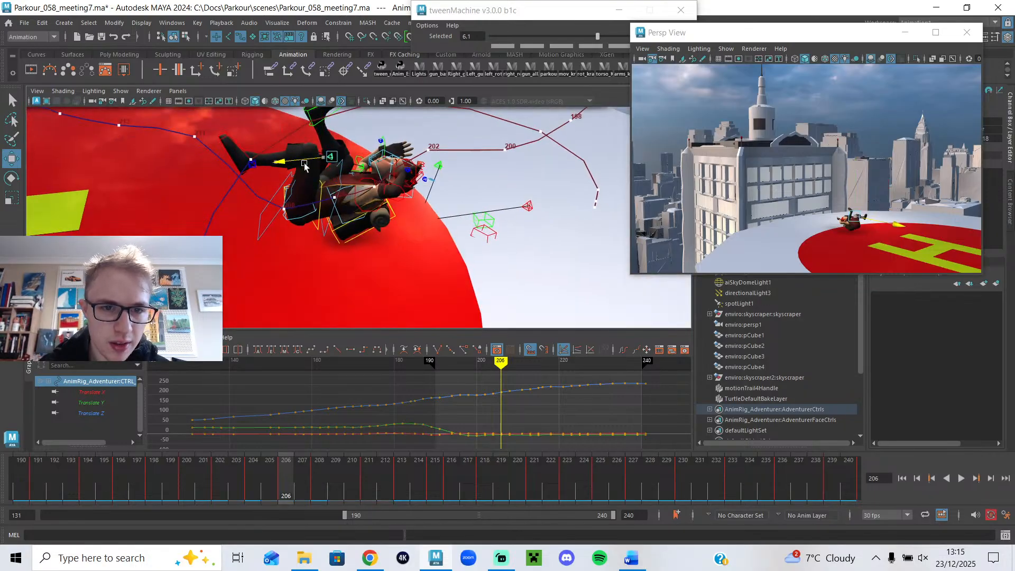
left_click(353, 176)
- Rotate the left foot at frame 206 so its toes point upward, and play back the roll
left_click_drag(244, 476, 316, 490)
left_click_drag(249, 233, 387, 299, "alt")
left_click(531, 279)
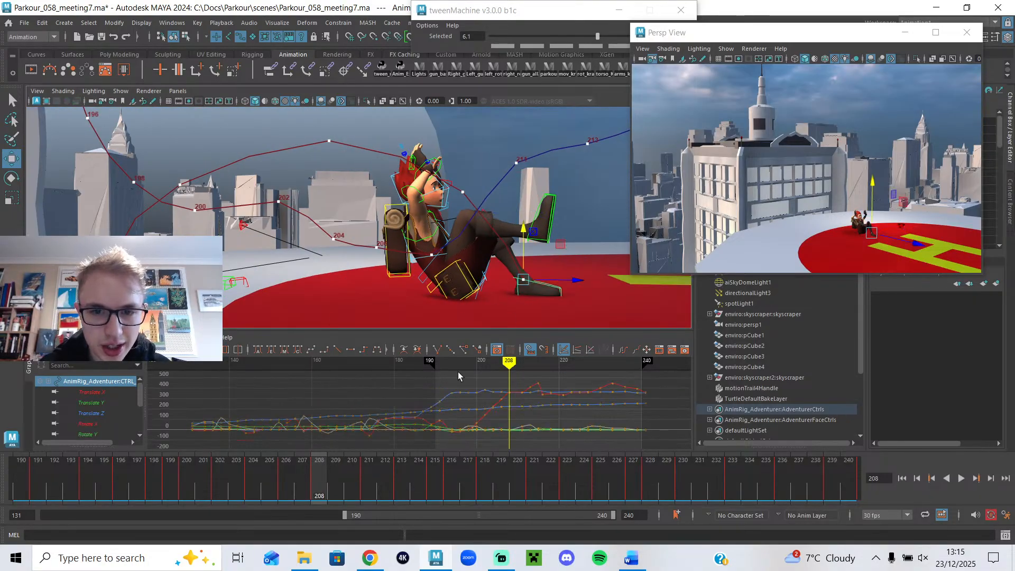
left_click_drag(312, 461, 293, 478)
middle_click_drag(397, 268, 369, 259, "alt")
key("e")
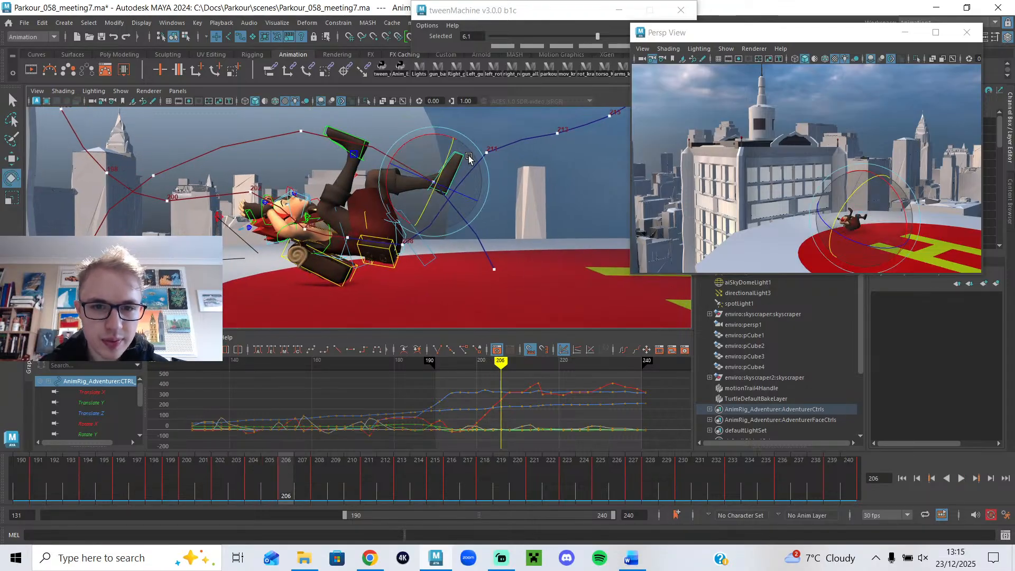
left_click_drag(410, 140, 400, 144)
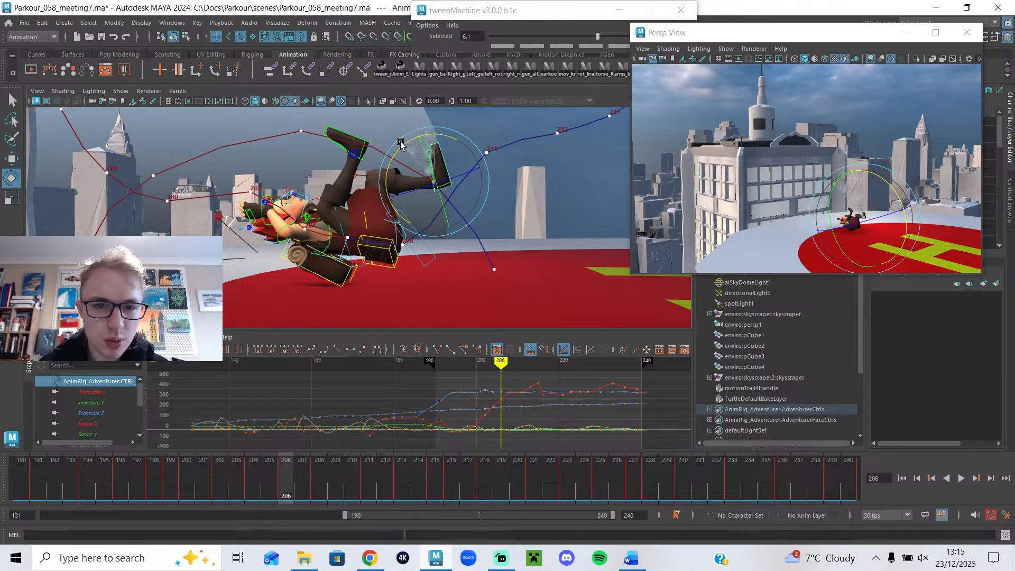
key("alt+v")
- Shift the floating perspective view aside, rotate the left foot at frame 208 and scrub through the surrounding frames
middle_click_drag(435, 278, 375, 276, "alt")
left_click_drag(834, 40, 752, 39)
mouse_move(318, 471)
left_mouse_down()
mouse_move(380, 481)
mouse_move(318, 487)
left_mouse_up()
left_click_drag(474, 232, 462, 223)
left_click_drag(487, 265, 465, 261, "alt")
left_click_drag(387, 254, 378, 296, "alt")
left_click_drag(304, 484, 335, 489)
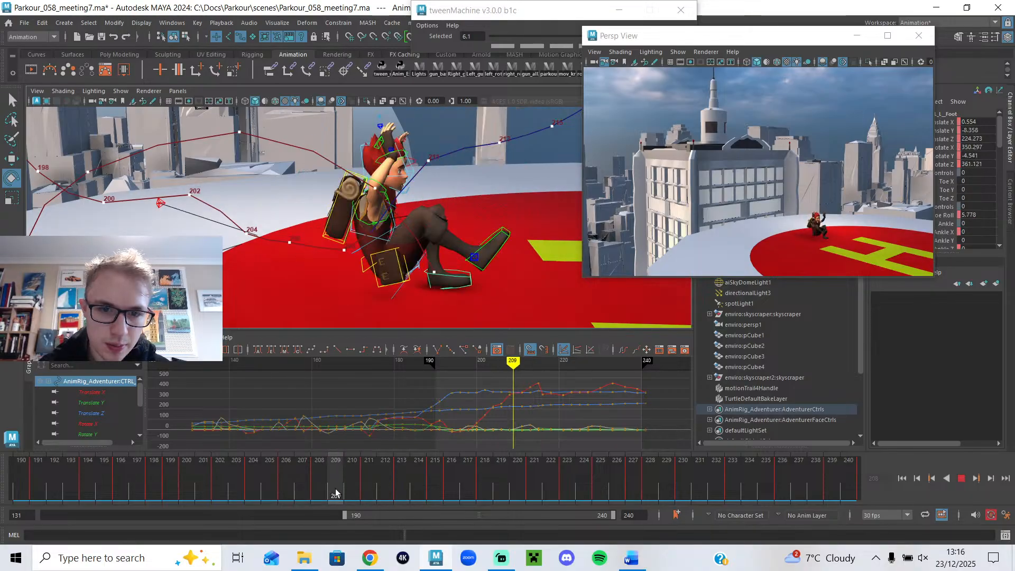
- Lower the left foot slightly at frame 210 and set its Toe Roll to 12
key("f")
scroll(371, 233, "down", 4)
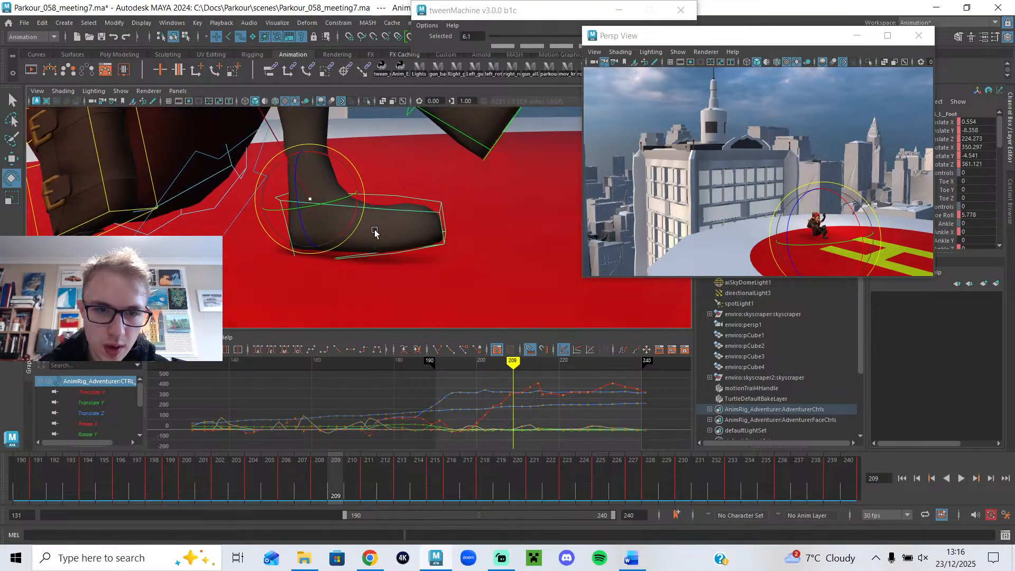
left_click_drag(374, 234, 384, 226, "alt")
left_click_drag(310, 474, 349, 478)
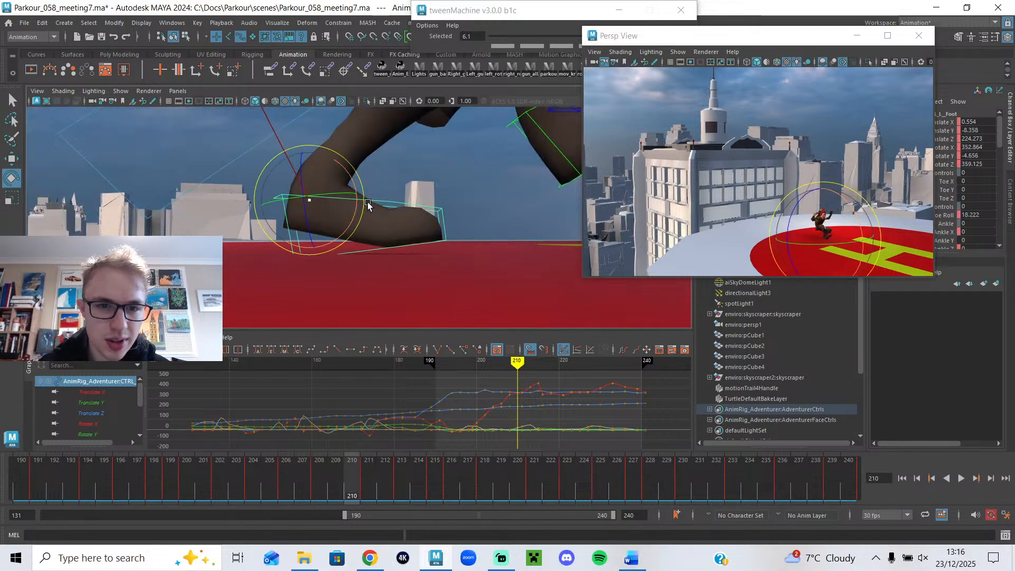
key("w")
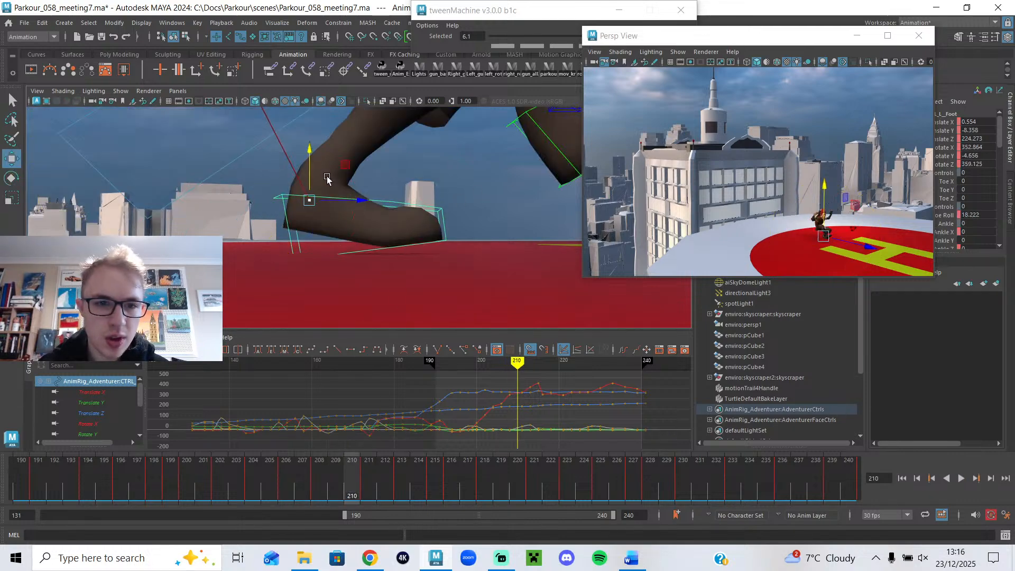
left_click_drag(308, 175, 308, 182)
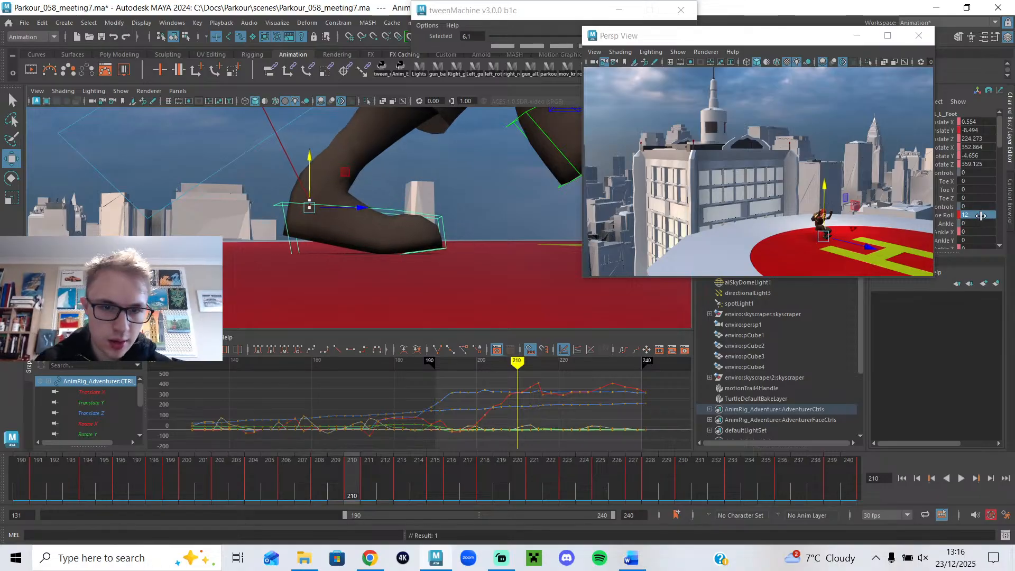
key("alt+v")
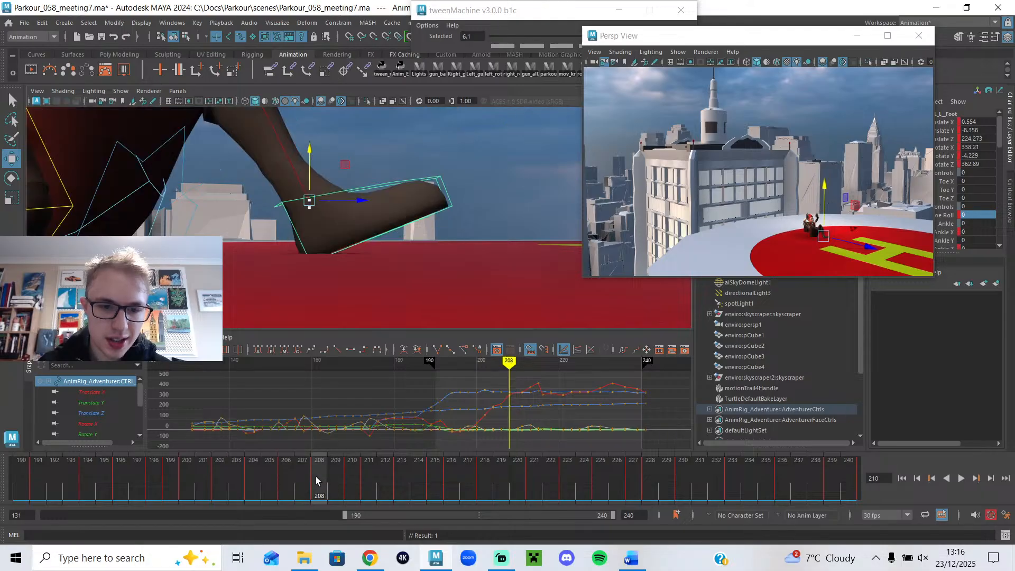
- Set the left foot's Toe Roll to 31 at frame 212 and delete the foot's key at frame 211
left_click_drag(347, 481, 387, 480)
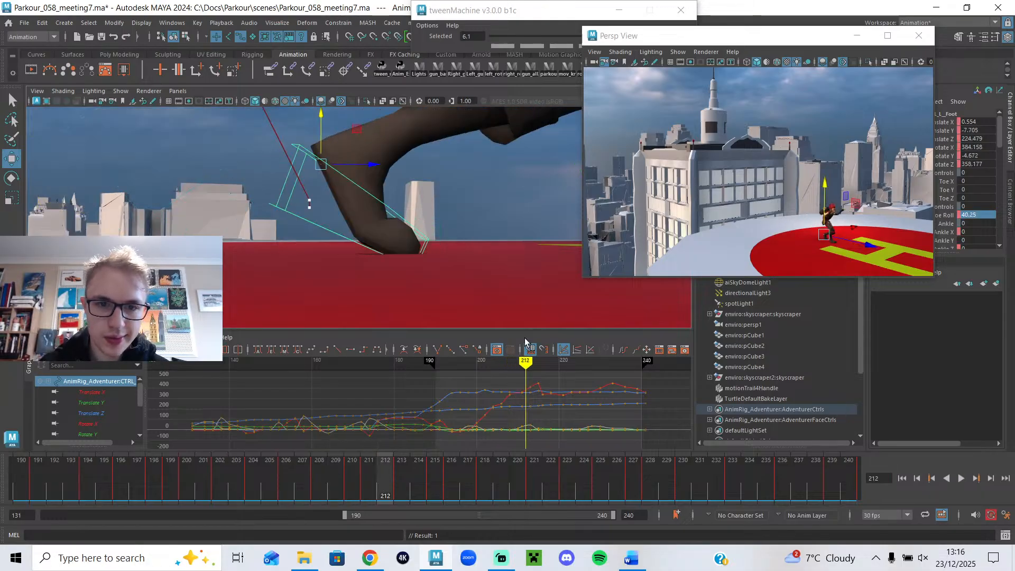
key("e")
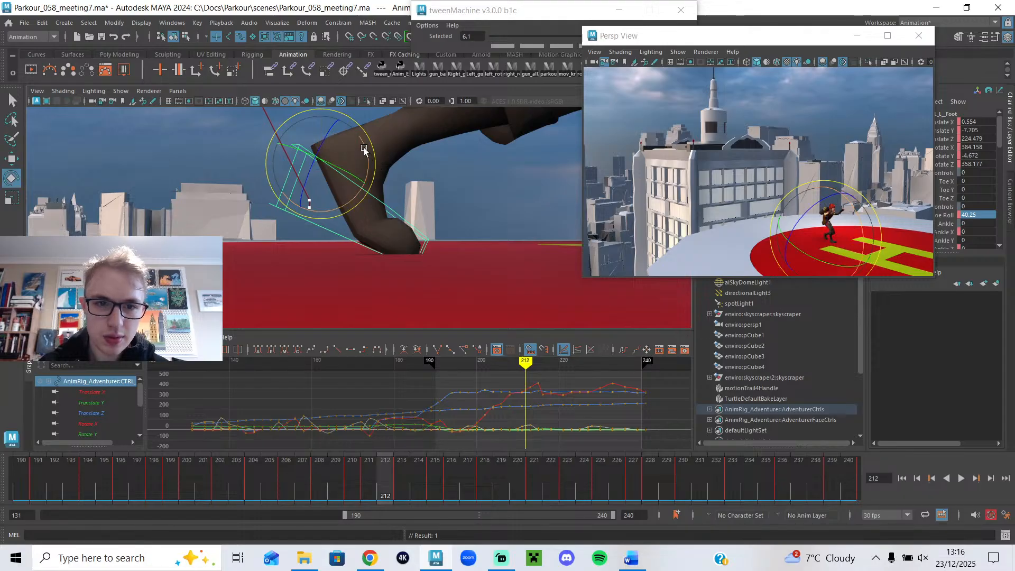
middle_click_drag(980, 216, 956, 216)
left_click(366, 490)
right_click(366, 490)
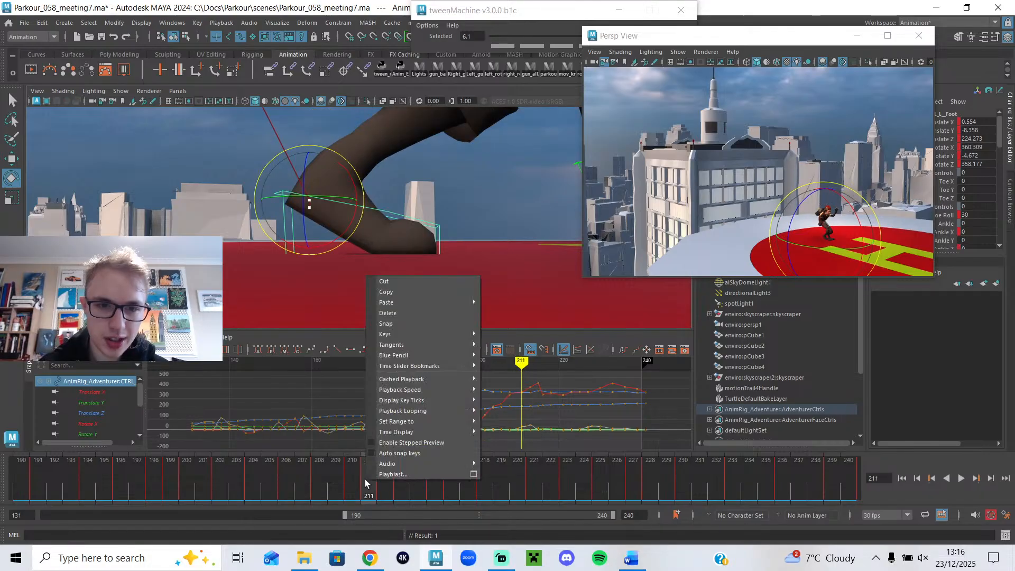
left_click(413, 310)
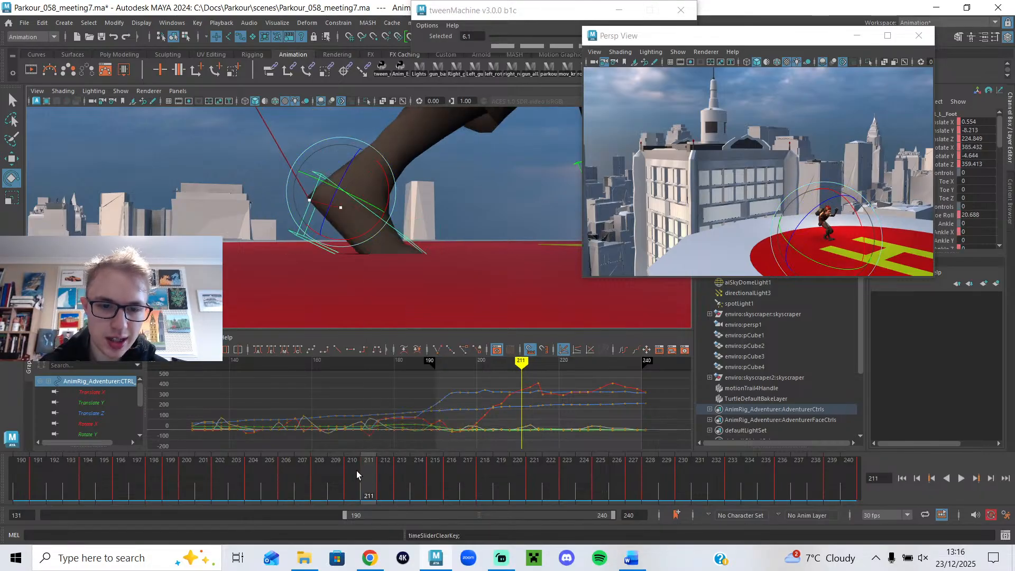
- Raise the left foot at frame 210 and set its Rotate Y to 0 and Rotate Z to 360
mouse_move(351, 478)
left_mouse_down()
mouse_move(384, 477)
mouse_move(323, 474)
mouse_move(349, 477)
left_mouse_up()
key("w")
left_click_drag(345, 184, 346, 147)
left_click_drag(307, 464, 350, 479)
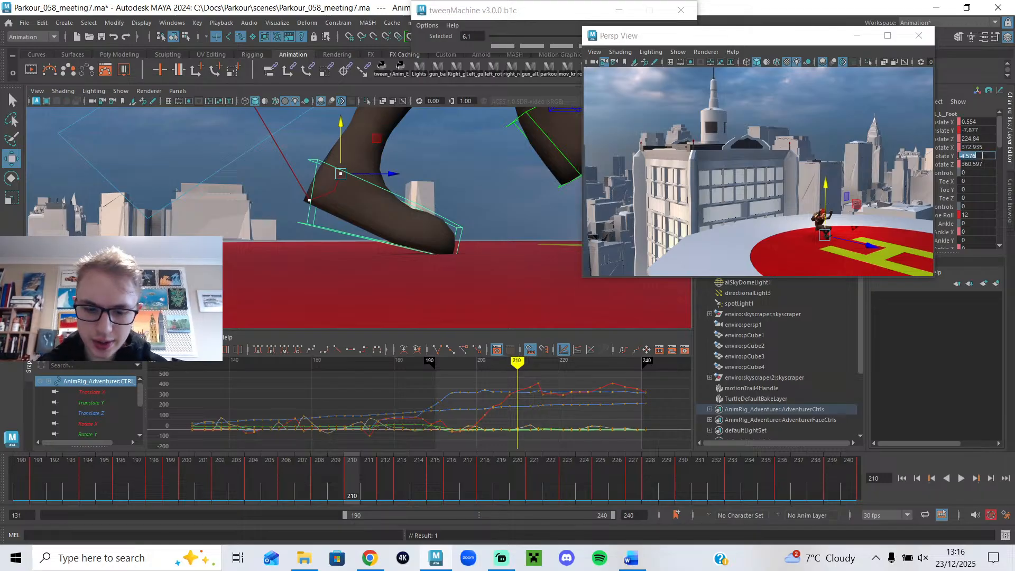
key("e")
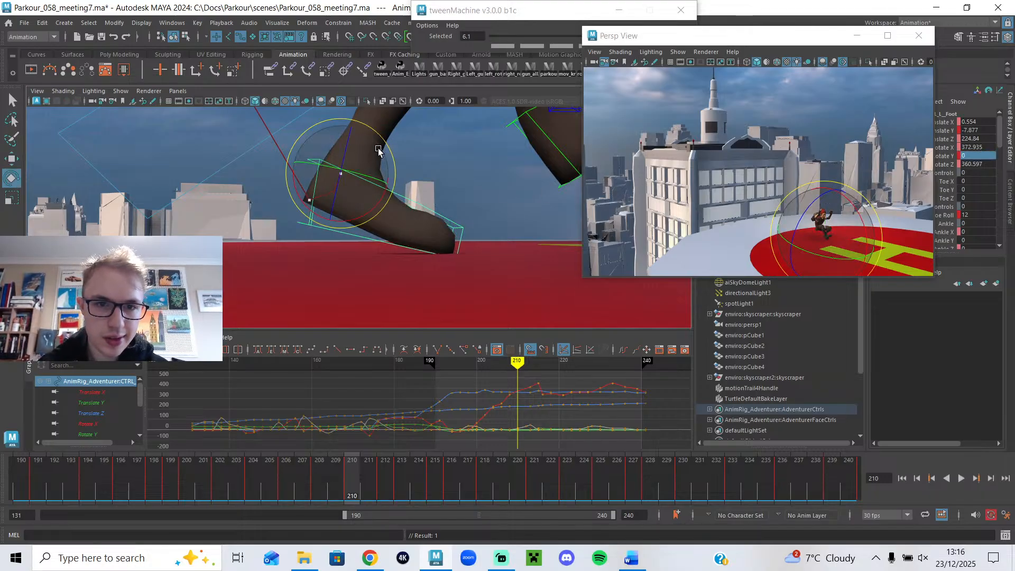
left_click_drag(389, 143, 397, 168)
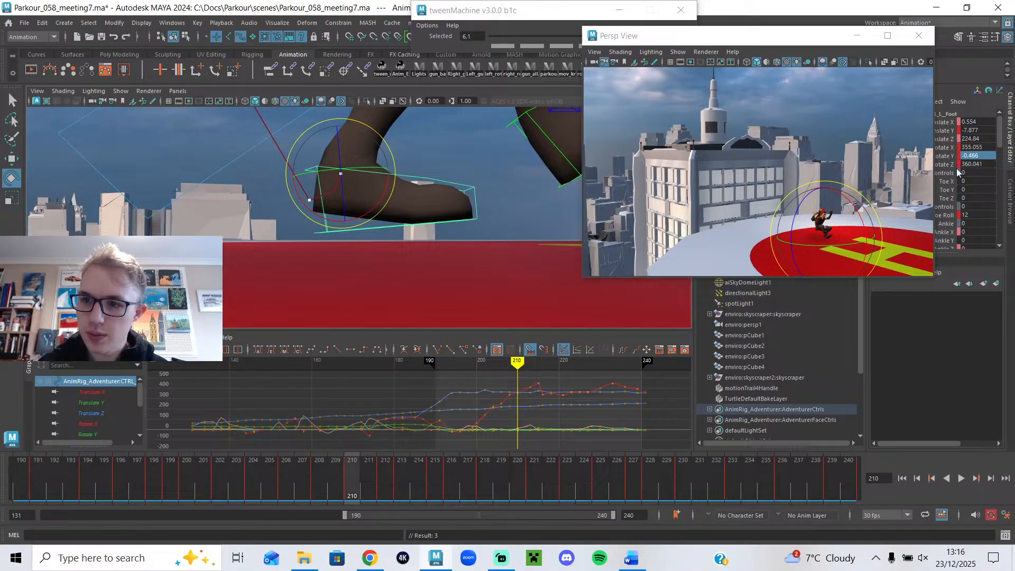
key("Return")
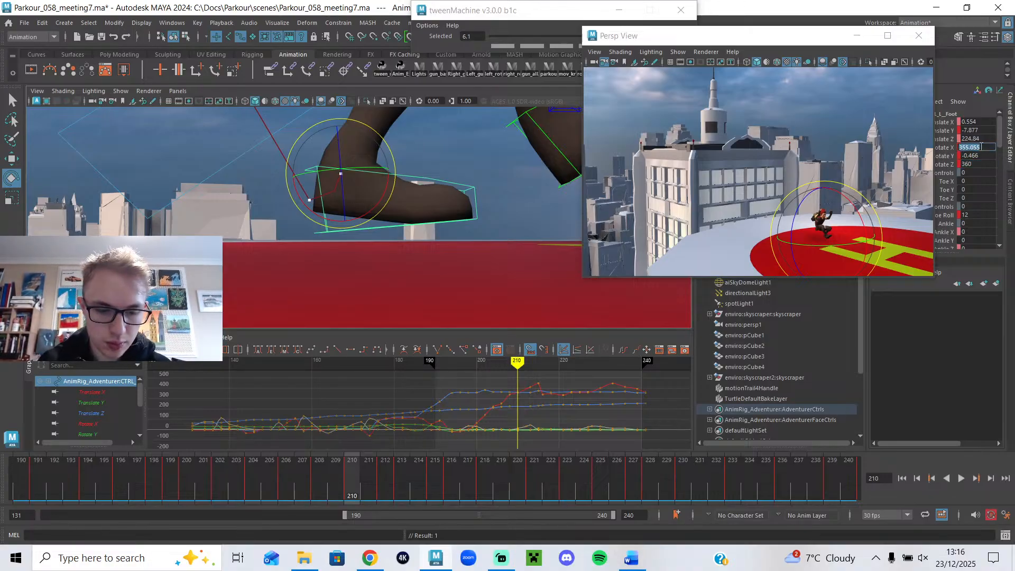
- Set the left foot's Rotate X to 360 at frame 210 and lower the foot onto the helipad surface
left_click(981, 147)
type("360")
key("Return")
key("w")
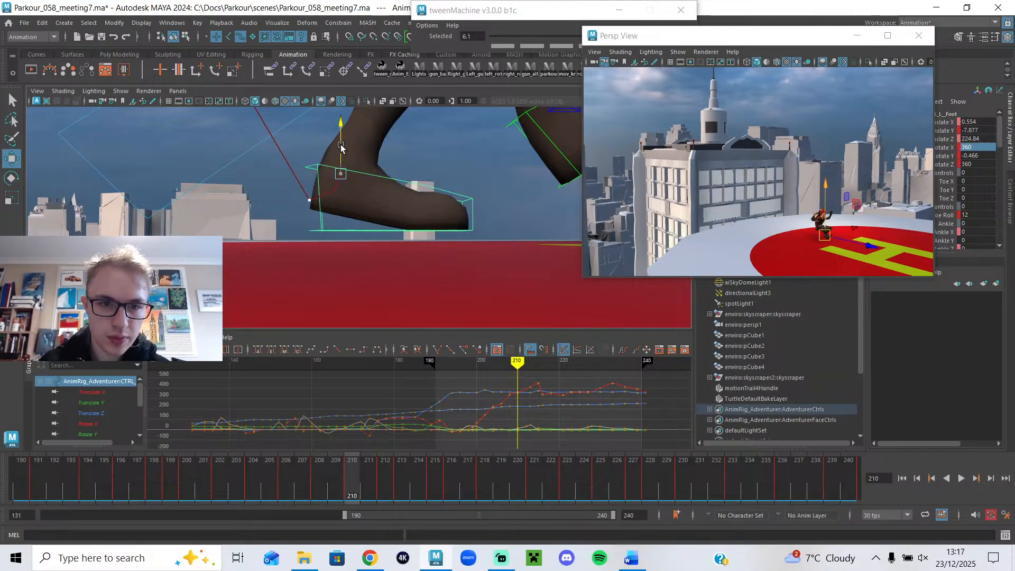
left_click_drag(340, 149, 336, 172)
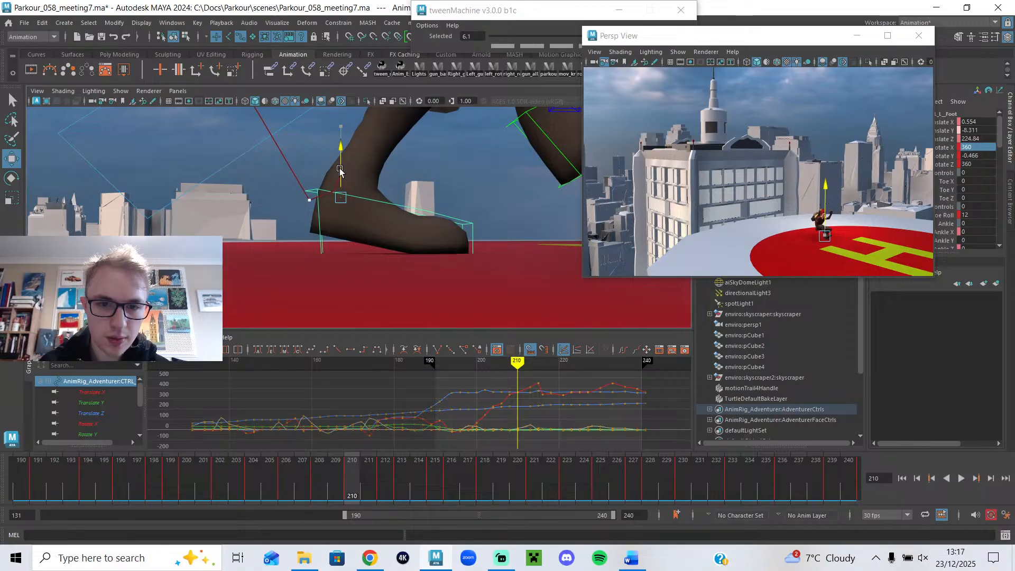
key("alt+v")
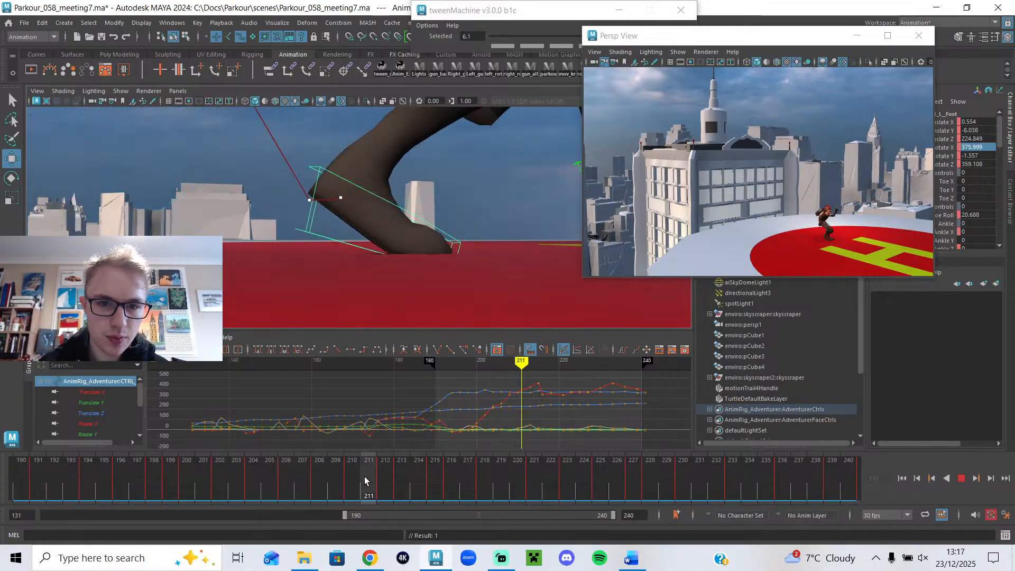
- Match the left foot's Rotate X at frame 212 to its previous key with tweenMachine at -100, and readjust the foot's pose
key("alt+v")
left_click_drag(507, 46, 430, 48)
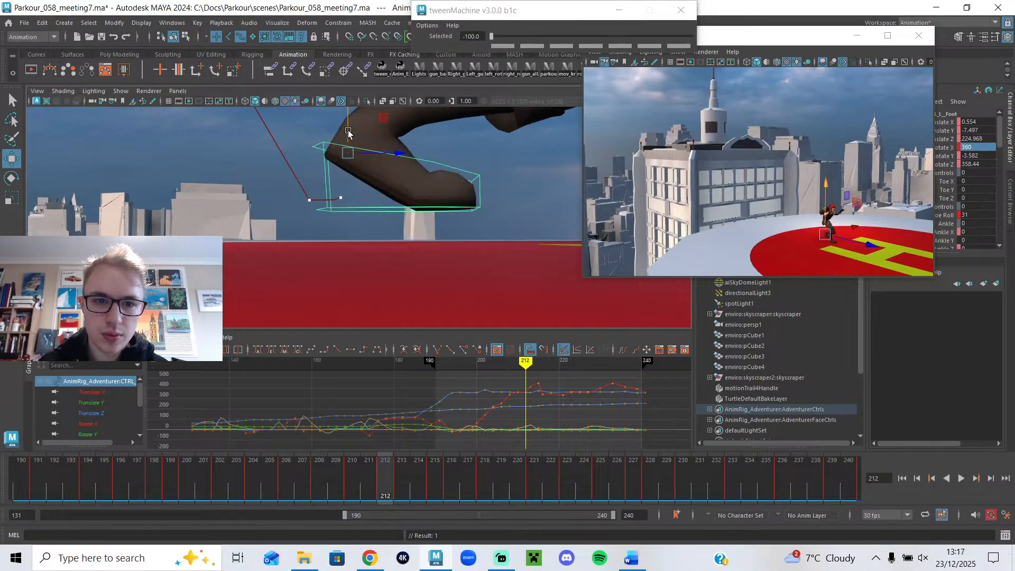
middle_click_drag(521, 178, 471, 179)
key("e")
middle_click_drag(382, 172, 398, 334)
- Key the left foot's Toe Roll at frame 214 and delete the foot's key at frame 213
left_click_drag(351, 470, 414, 481)
scroll(446, 147, "down", 3)
middle_click_drag(449, 185, 348, 244, "alt")
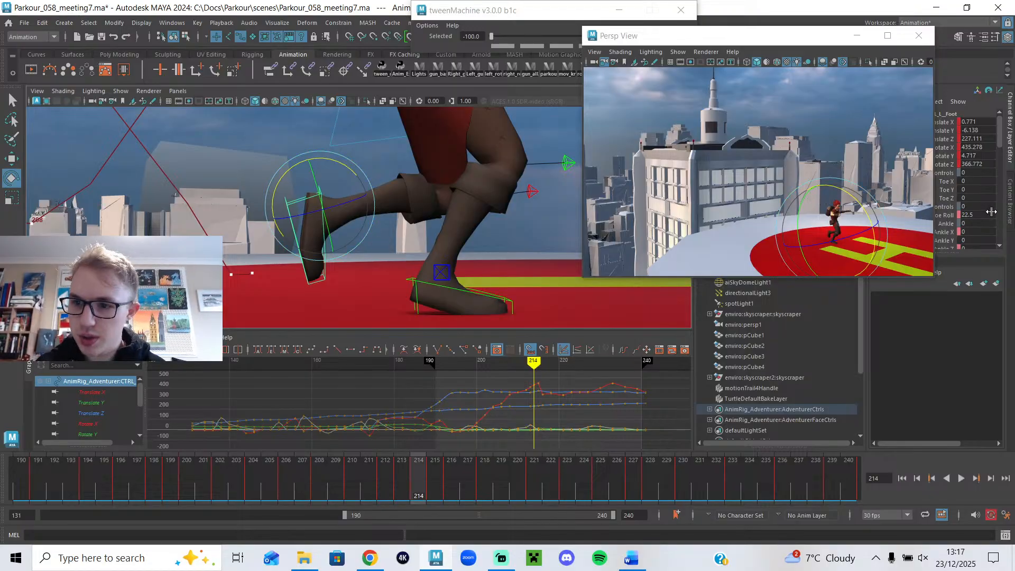
left_click(945, 215)
right_click(945, 215)
left_click(946, 238)
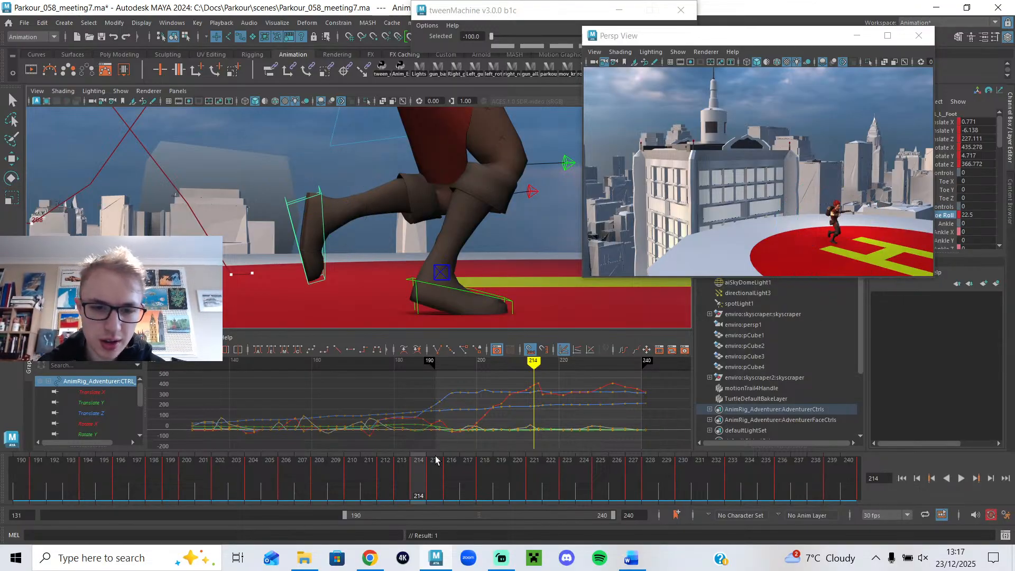
left_click(407, 469)
right_click(407, 469)
left_click(443, 308)
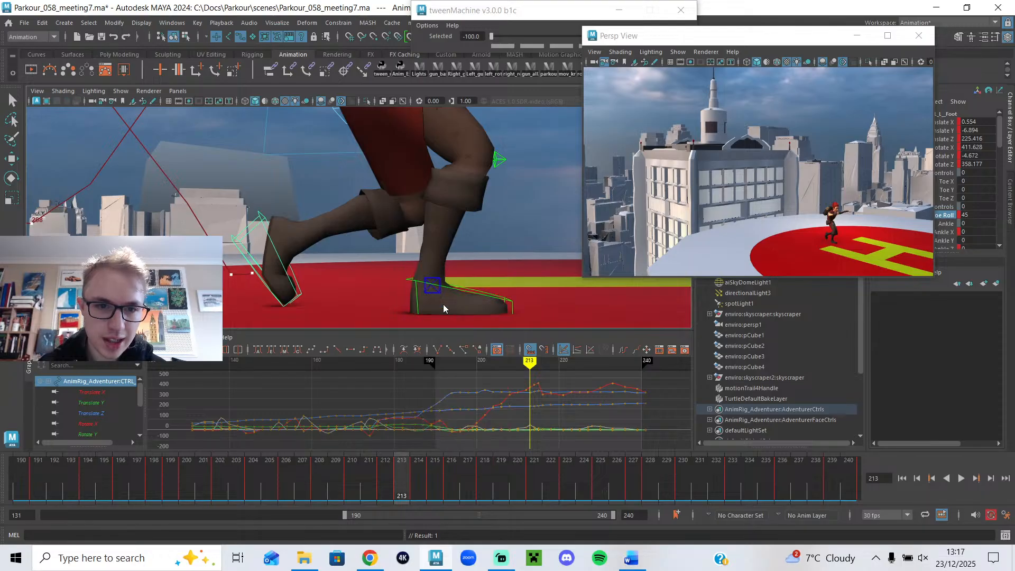
- Delete the left foot's key at frame 215
left_click_drag(383, 482, 444, 490)
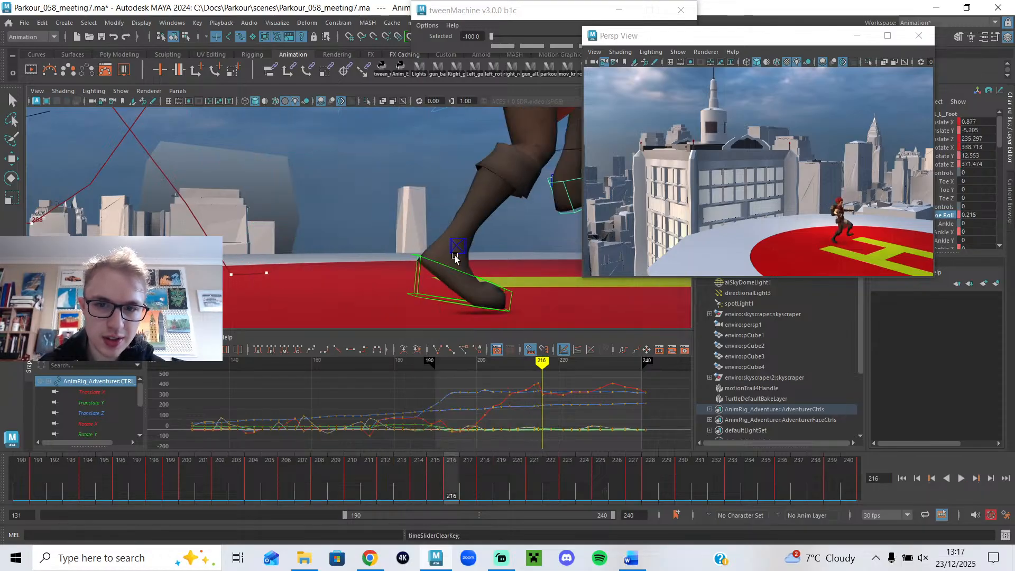
right_click_drag(464, 260, 426, 236, "alt")
middle_click_drag(427, 236, 371, 271, "alt")
left_click(437, 476)
right_click(437, 472)
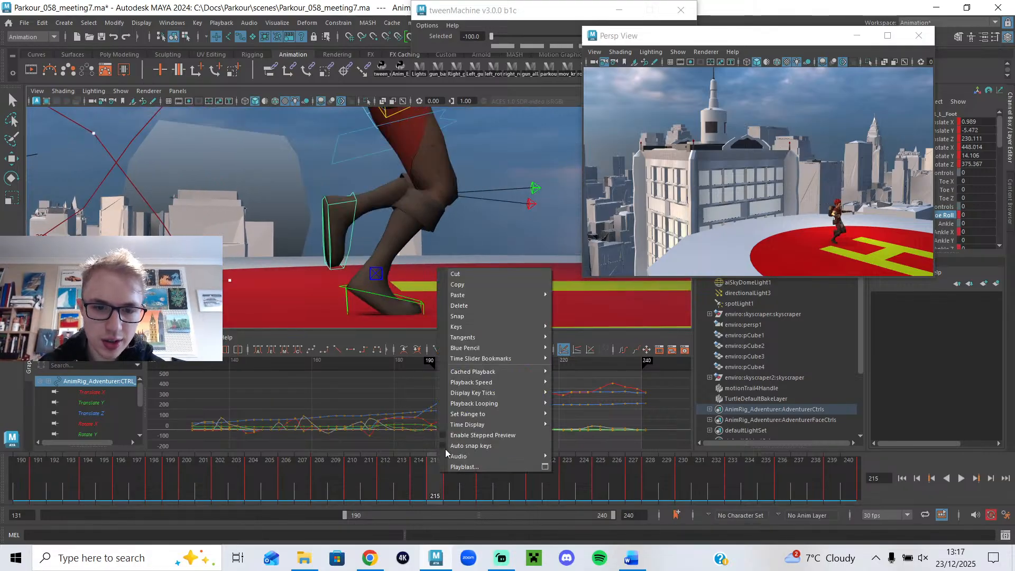
left_click(461, 306)
- Enlarge the floating perspective view, play back the landing from frame 190, and examine the roll between frames 199 and 207
left_click_drag(418, 485, 13, 475)
right_click_drag(434, 286, 385, 267, "alt")
left_click_drag(363, 262, 392, 313, "alt")
left_click_drag(582, 277, 346, 379)
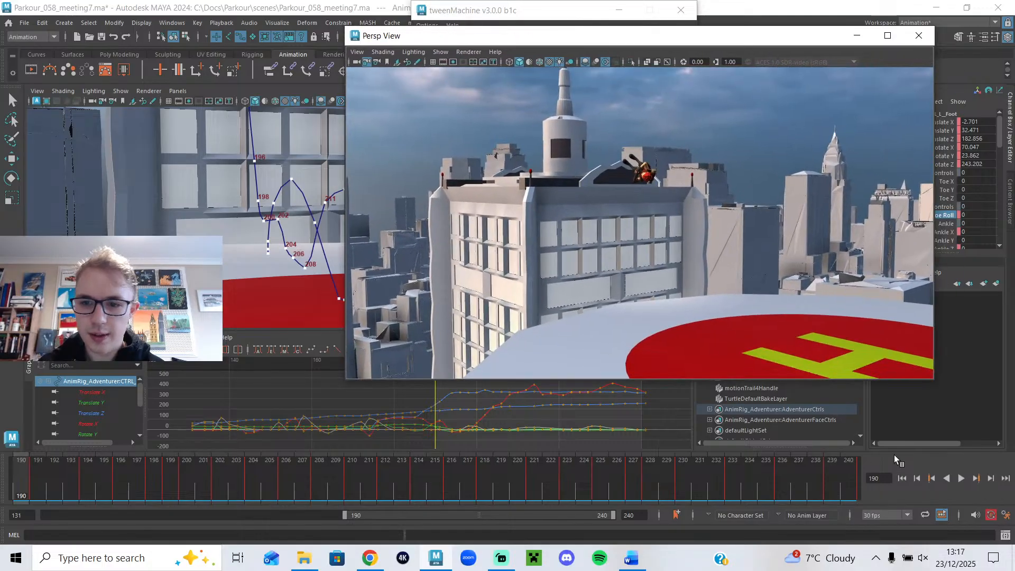
left_click(961, 479)
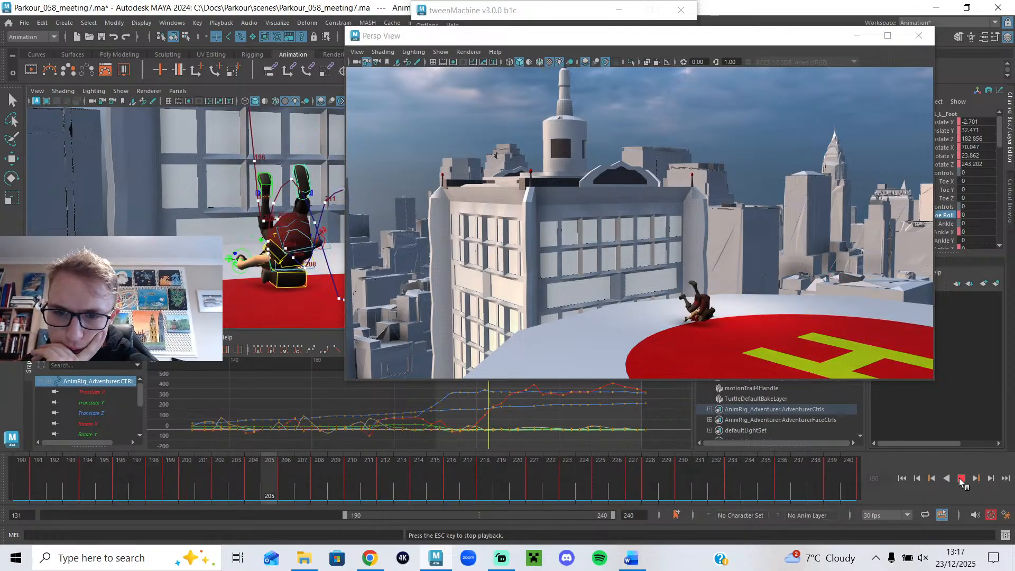
left_click(960, 478)
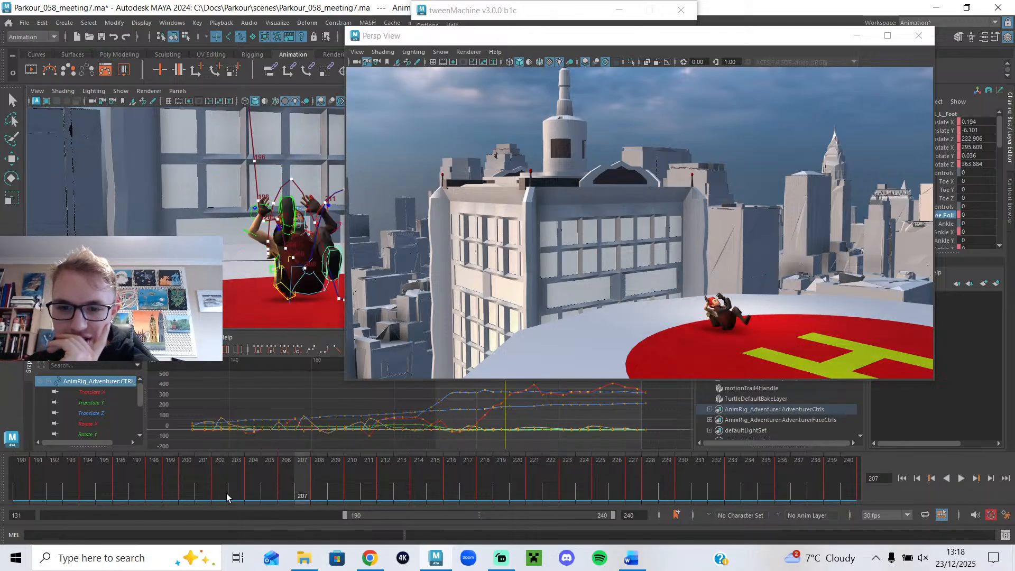
left_click_drag(201, 492, 254, 472)
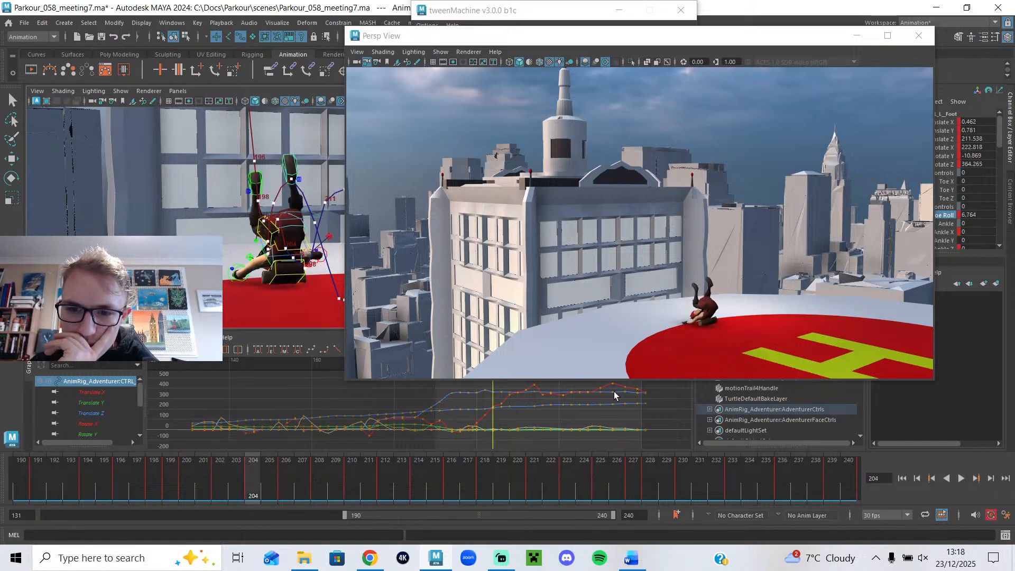
key("alt+v")
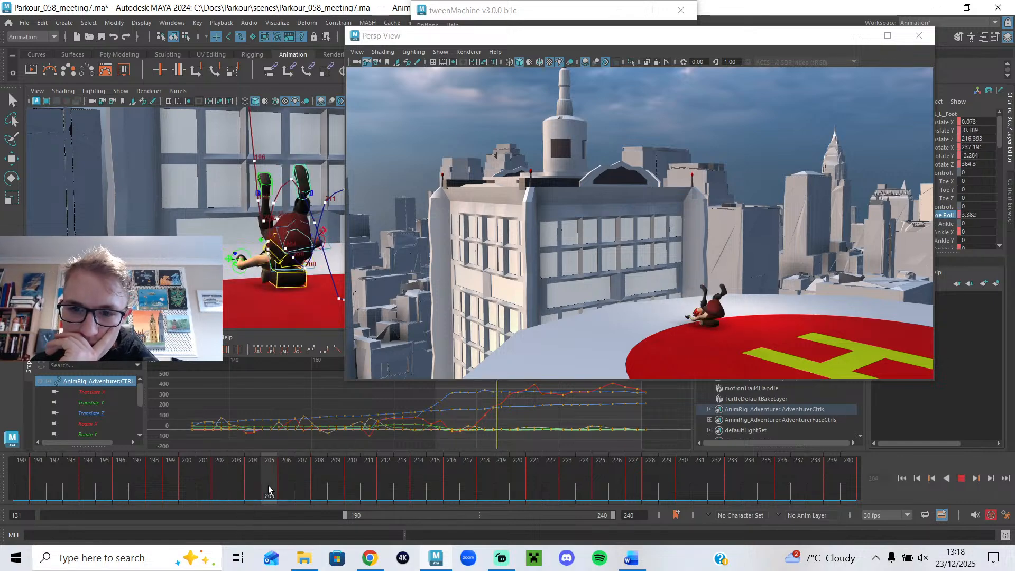
left_click_drag(288, 495, 166, 500)
key("f")
scroll(226, 281, "down", 3)
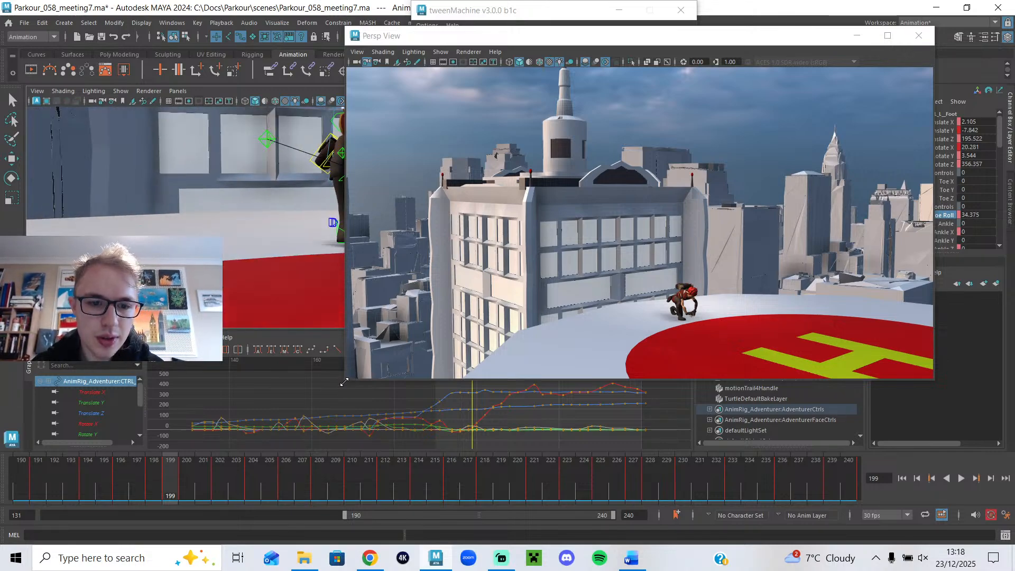
- Raise the left foot at frame 200 to a Translate Y of about -6.4
left_click_drag(345, 382, 617, 258)
key("f")
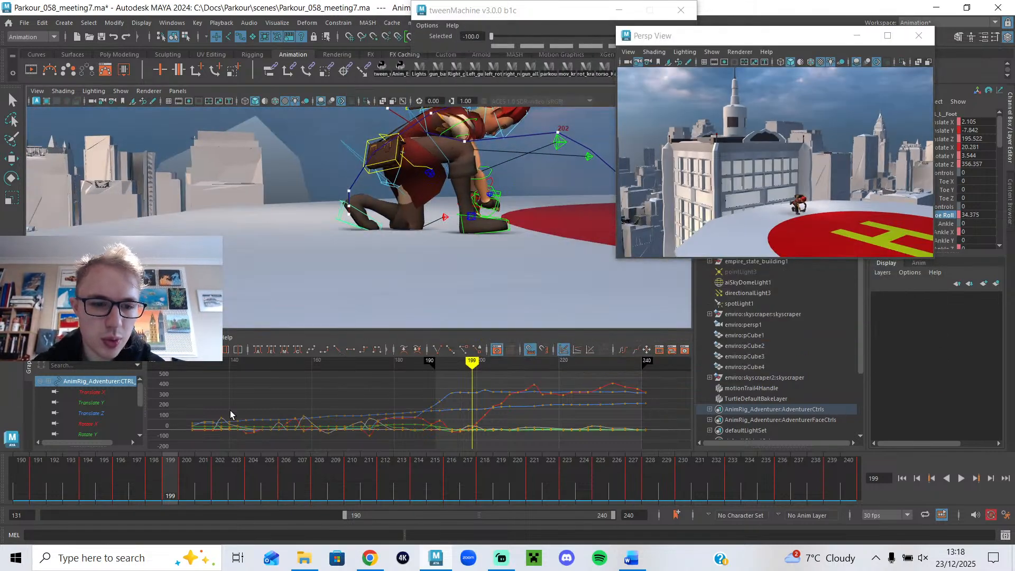
mouse_move(156, 478)
left_mouse_down()
mouse_move(183, 477)
mouse_move(154, 478)
left_mouse_up()
left_click_drag(618, 262, 377, 358)
left_click_drag(157, 488, 185, 516)
key("w")
key("f")
left_click_drag(221, 199, 223, 191)
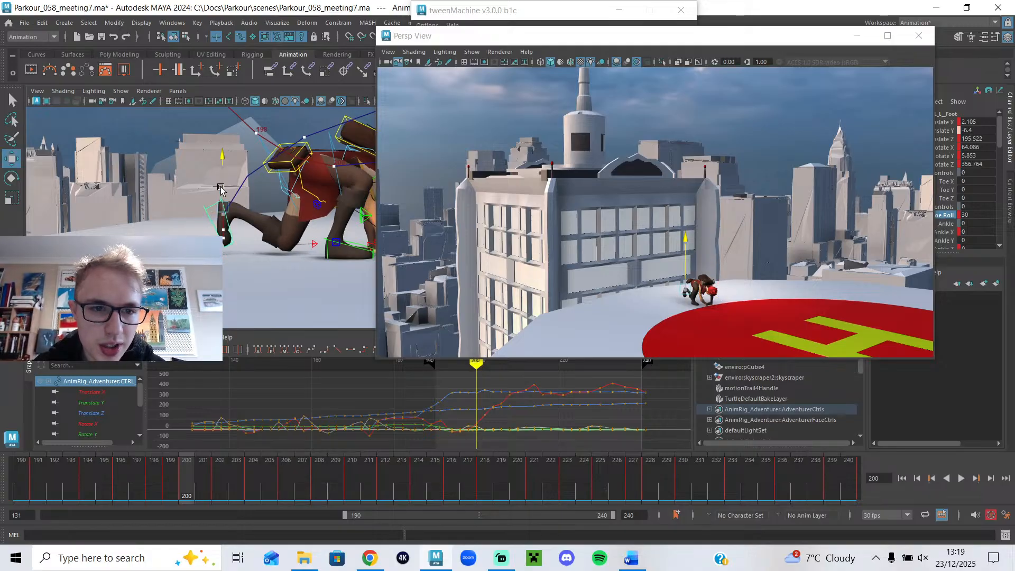
- Rotate the left foot at frame 200 and play back the landing roll
key("e")
left_click_drag(262, 164, 282, 201)
key("w")
key("alt+v")
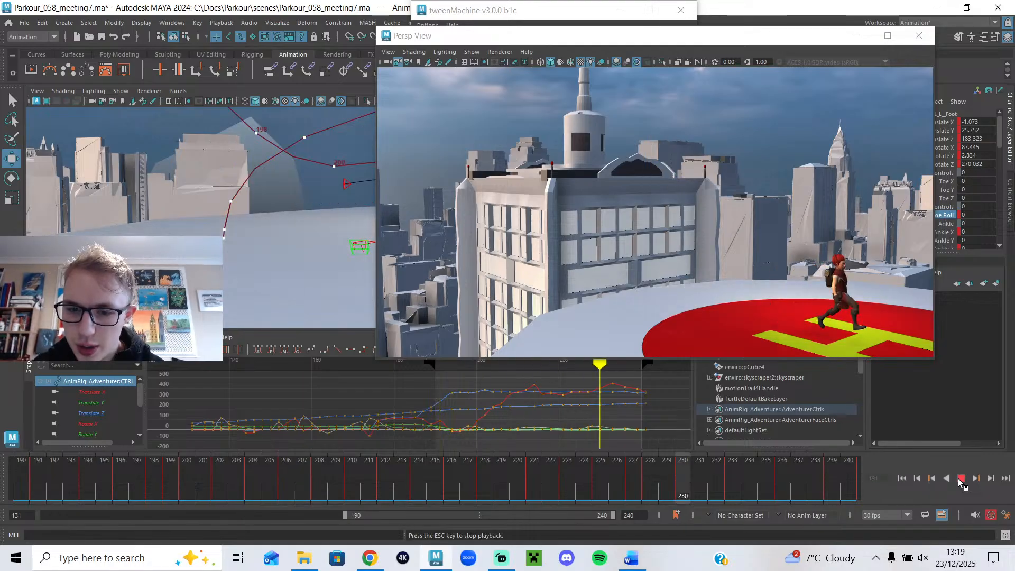
left_click(961, 479)
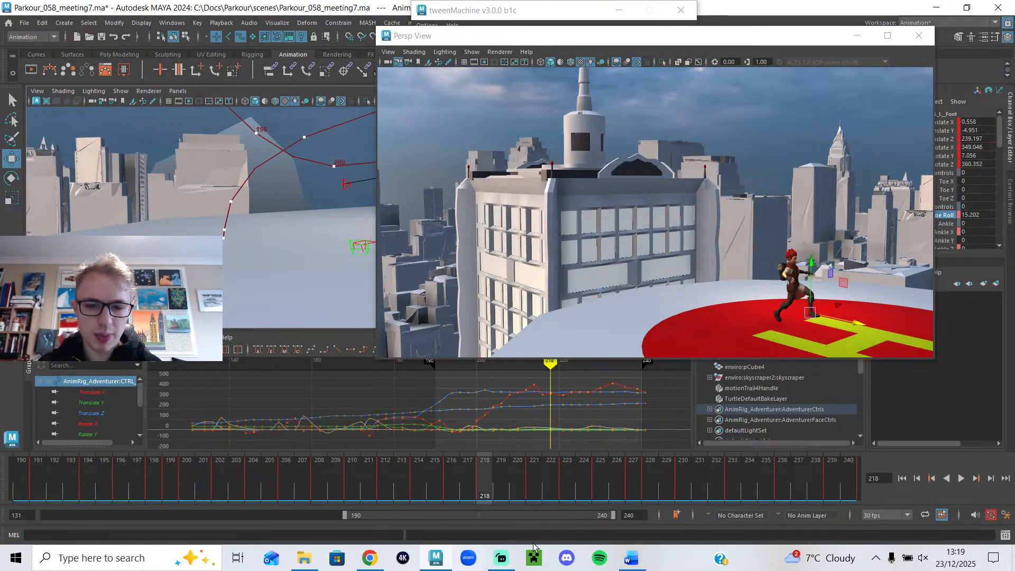
- Switch to Streamlabs Desktop to check the live stream, and return to Maya
left_click(502, 558)
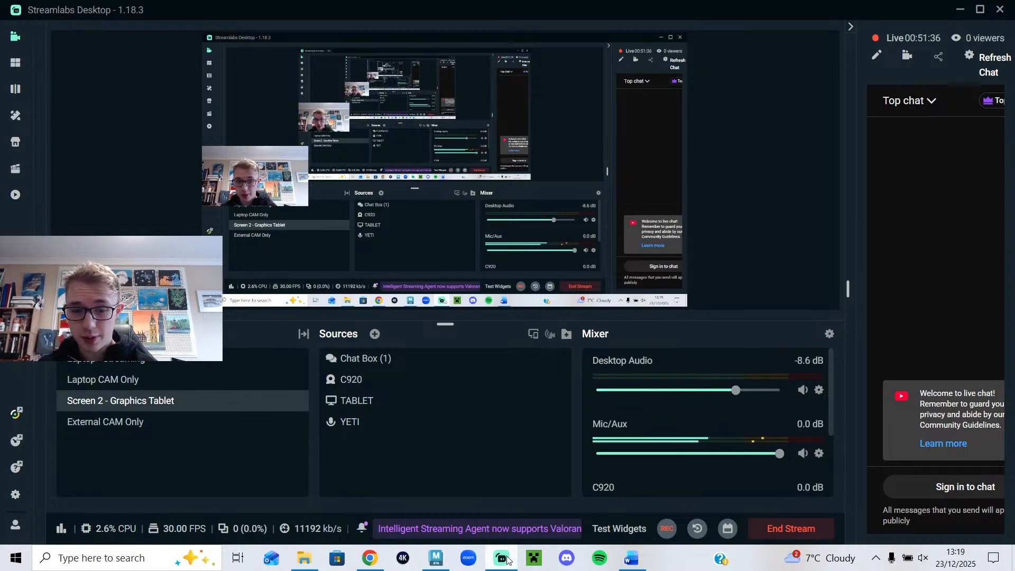
left_click(504, 559)
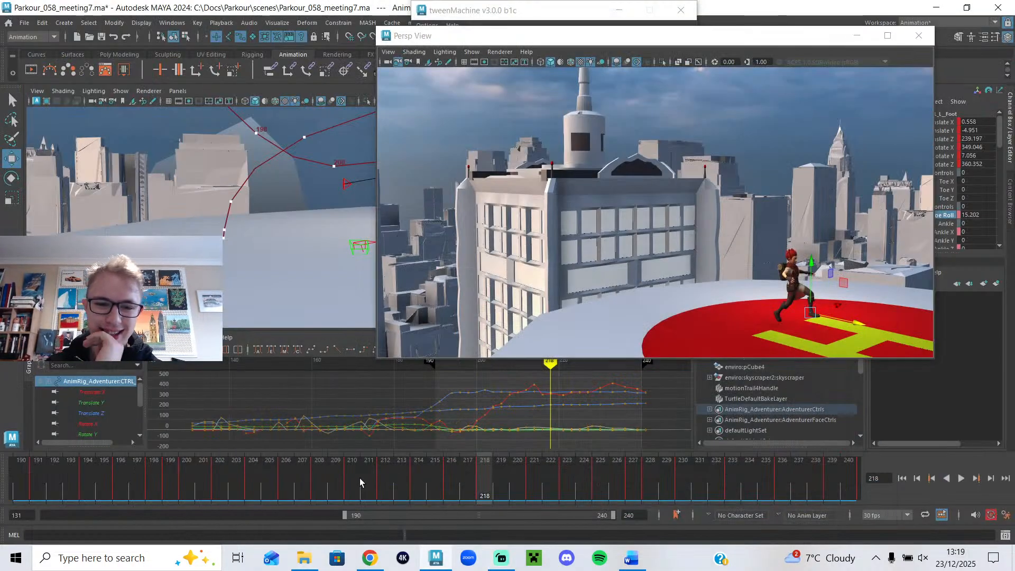
- Play back the landing roll from frame 190 in the perspective view to review the foot motion
left_click_drag(370, 483, 21, 468)
key("alt+v")
left_click(961, 478)
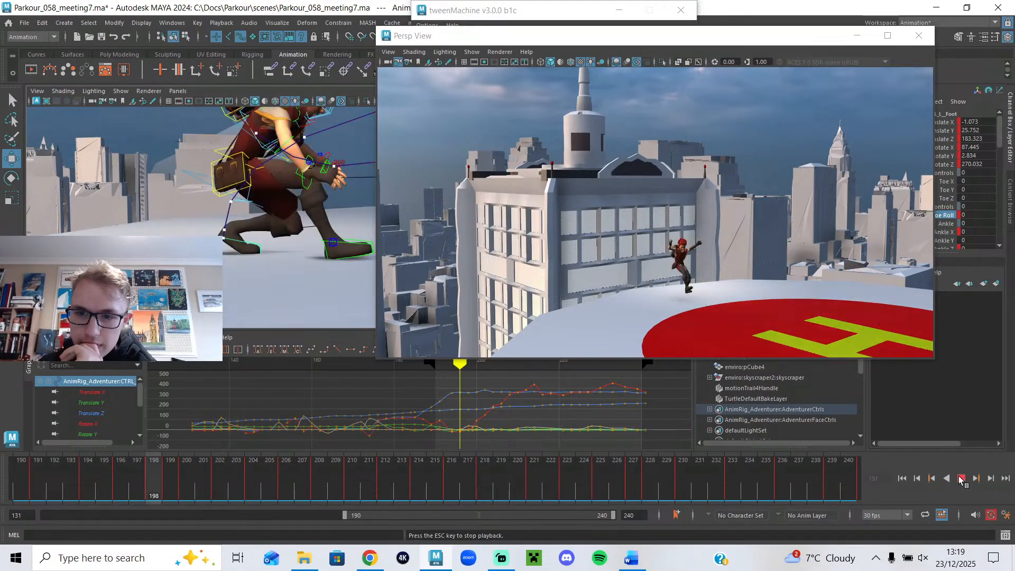
- Stop the playback, go to frame 202 and shrink the perspective view window to uncover the main viewport
left_click(961, 480)
left_click_drag(317, 479, 224, 486)
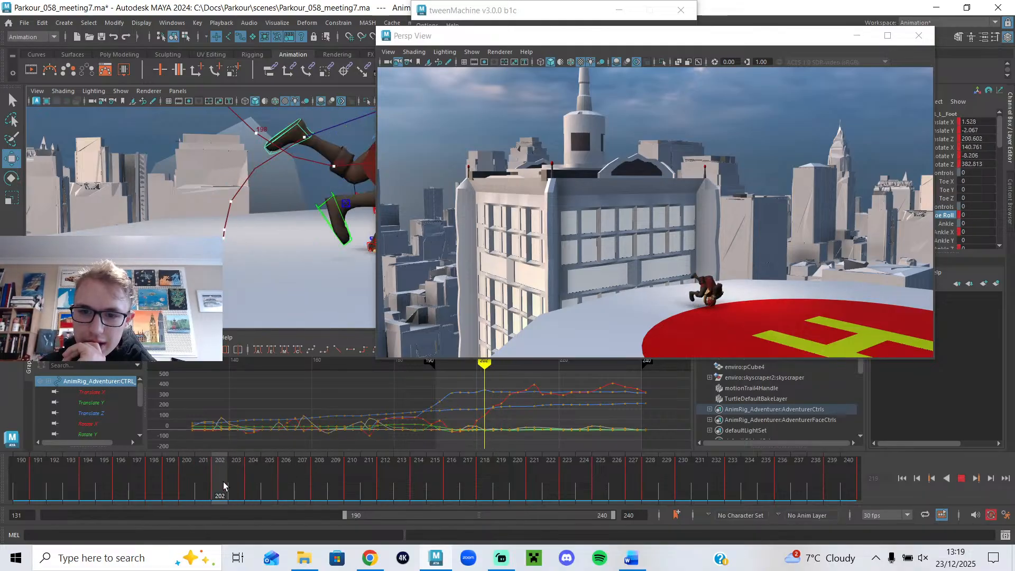
left_click_drag(379, 359, 646, 269)
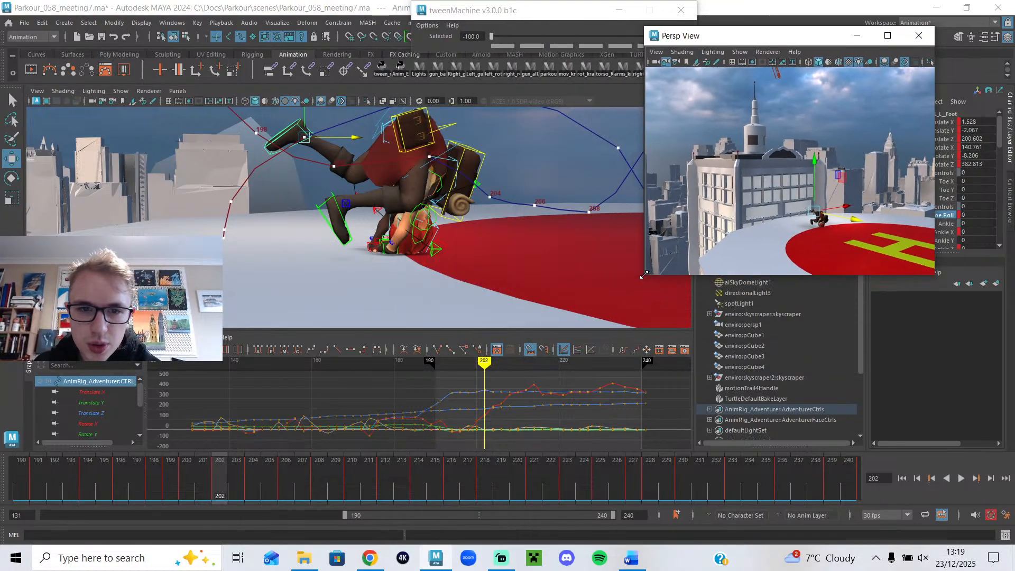
- Examine the chest's animation curves and the body pose around frames 200 to 202
left_click(441, 250)
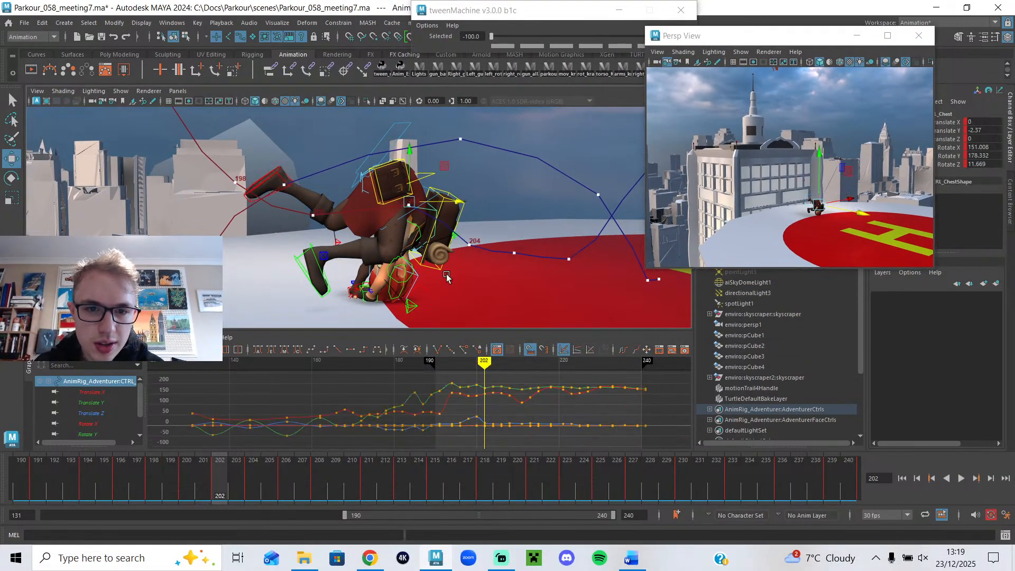
left_click_drag(532, 376, 414, 448)
key("f")
left_click(465, 415)
left_click(423, 362)
left_click(422, 362)
mouse_move(414, 260)
left_mouse_down("alt")
mouse_move(460, 275)
mouse_move(476, 296)
mouse_move(377, 330)
mouse_move(386, 364)
mouse_move(419, 364)
left_mouse_up("alt")
left_click(401, 290)
mouse_move(401, 290)
left_mouse_down("alt")
mouse_move(455, 307)
mouse_move(424, 321)
left_mouse_up("alt")
mouse_move(415, 364)
left_mouse_down()
mouse_move(391, 366)
mouse_move(424, 372)
left_mouse_up()
mouse_move(418, 288)
left_mouse_down("alt")
mouse_move(352, 281)
mouse_move(384, 286)
mouse_move(373, 262)
left_mouse_up("alt")
- Try to raise the chest at frame 200, and undo the move
left_click_drag(334, 197, 336, 191)
mouse_move(353, 283)
left_mouse_down("alt")
mouse_move(370, 275)
mouse_move(321, 267)
mouse_move(366, 274)
left_mouse_up("alt")
key("ctrl+z")
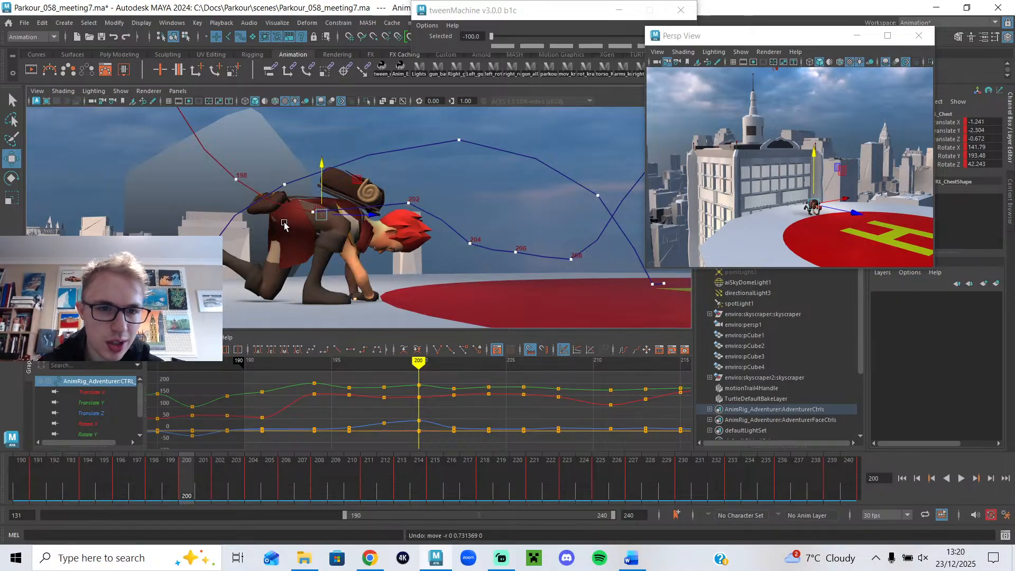
- Lower the hips at frame 200 to a Translate Y of about 2.26 and key them
key("alt+1")
left_click(271, 237)
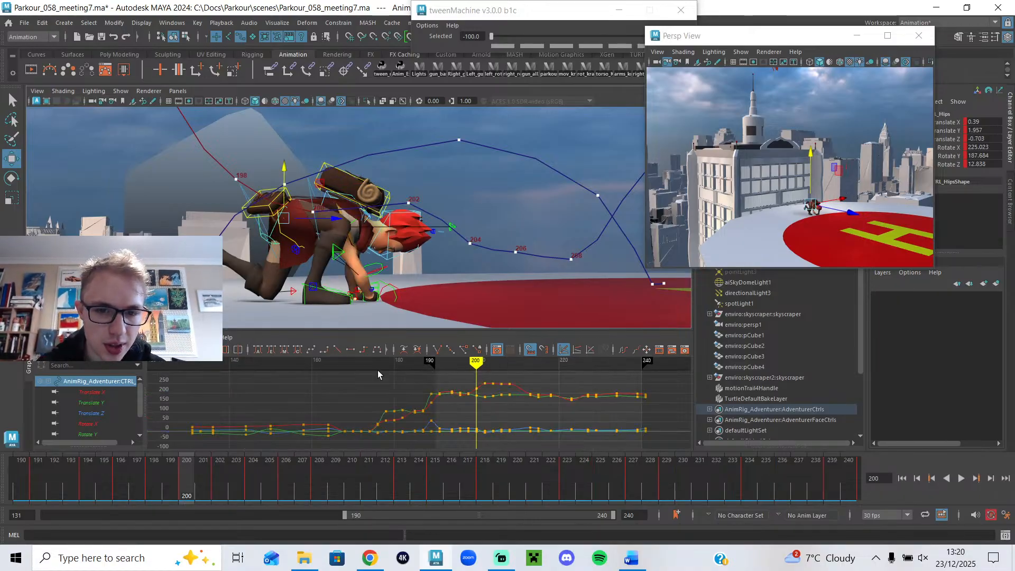
left_click_drag(285, 197, 285, 204)
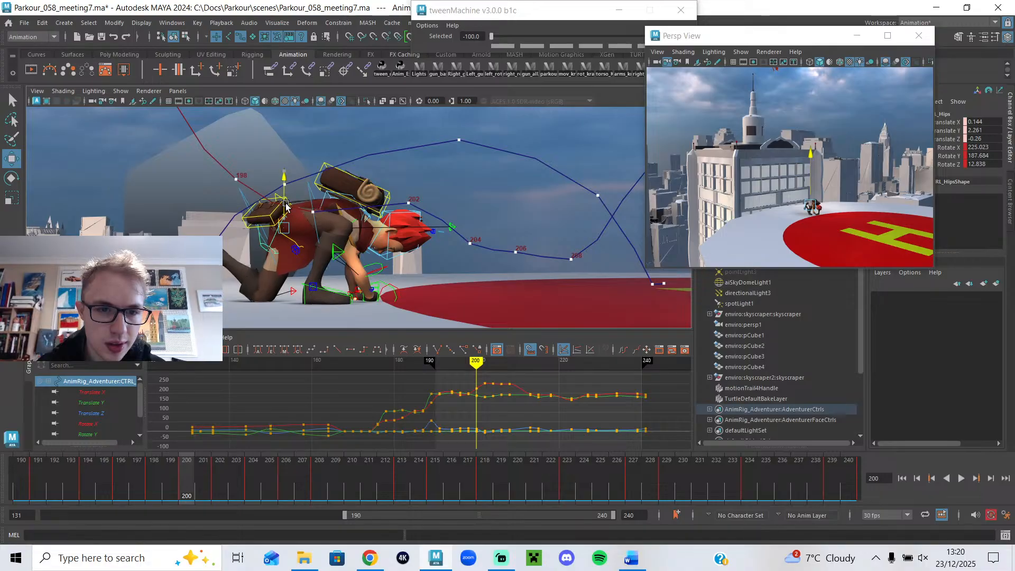
key("s")
- Move the hips back at frame 202 to about Translate Y 1.86 and Translate Z 1.41, and play back
left_click_drag(153, 469, 221, 478)
left_click_drag(398, 182, 378, 213)
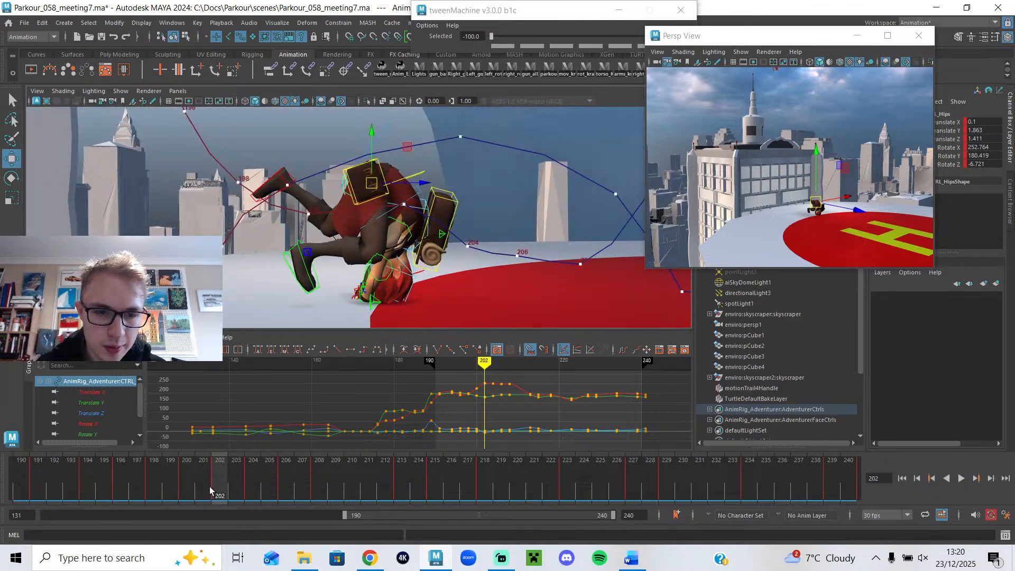
key("alt+v")
- Check the roll from frame 202 onward and move the hips forward at frame 206 to a Translate Z of about -0.63
left_click_drag(218, 469, 250, 470)
left_click_drag(486, 220, 264, 270)
left_click_drag(187, 475, 253, 474)
left_click_drag(370, 275, 388, 296, "alt")
left_click_drag(258, 481, 286, 482)
left_click_drag(453, 289, 425, 287, "alt")
left_click_drag(508, 229, 540, 234)
- Rotate the hips at frame 208 to a Rotate X of about 217.4
key("e")
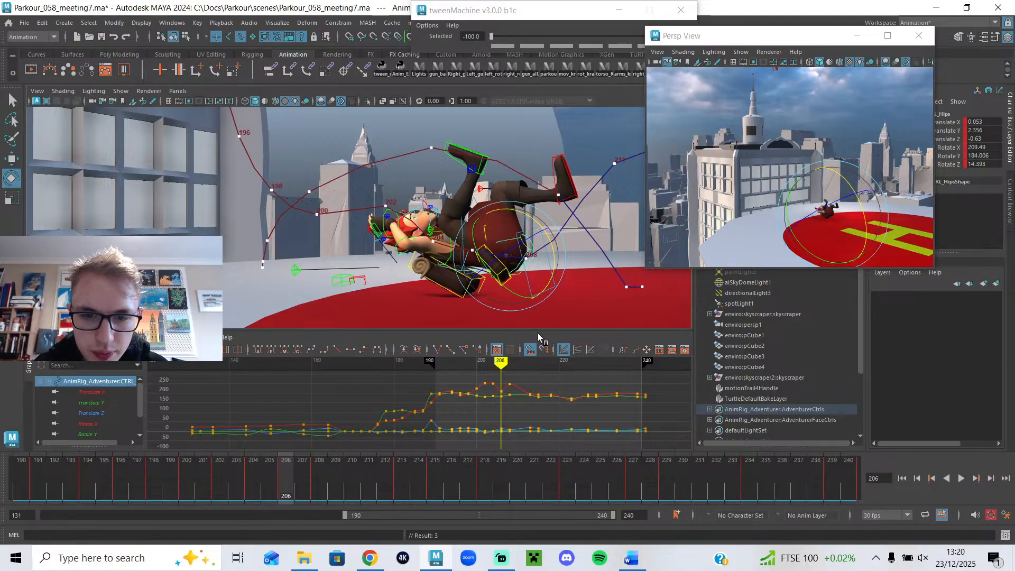
key("ctrl+z")
scroll(435, 404, "up", 3)
left_click_drag(451, 363, 464, 363)
scroll(510, 302, "down", 2)
left_click_drag(510, 302, 544, 282, "alt")
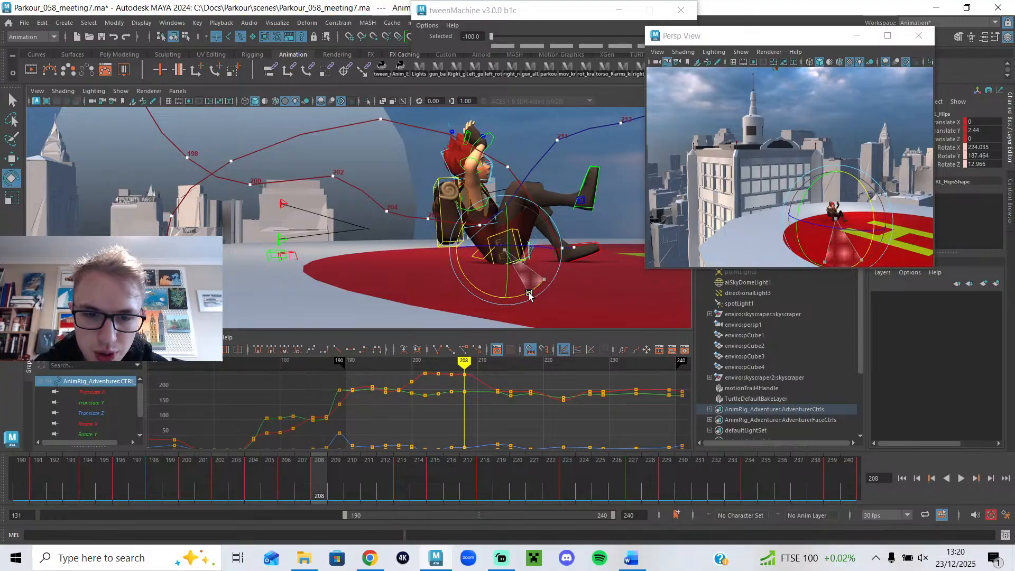
left_click_drag(457, 367, 467, 369)
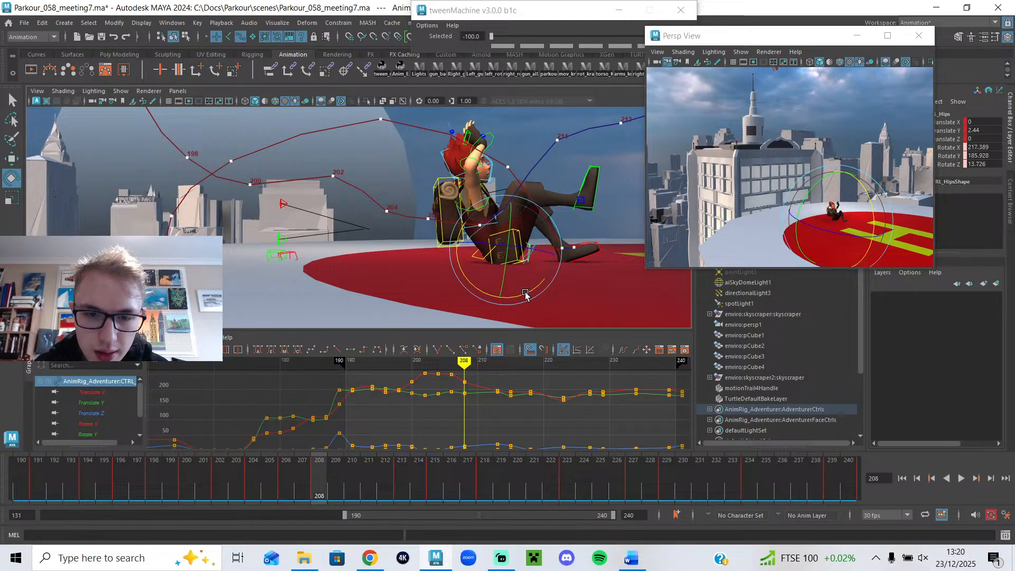
- Rotate the hips at frame 206 to a Rotate X of about 222.1
left_click(449, 364)
left_click_drag(507, 213, 516, 216)
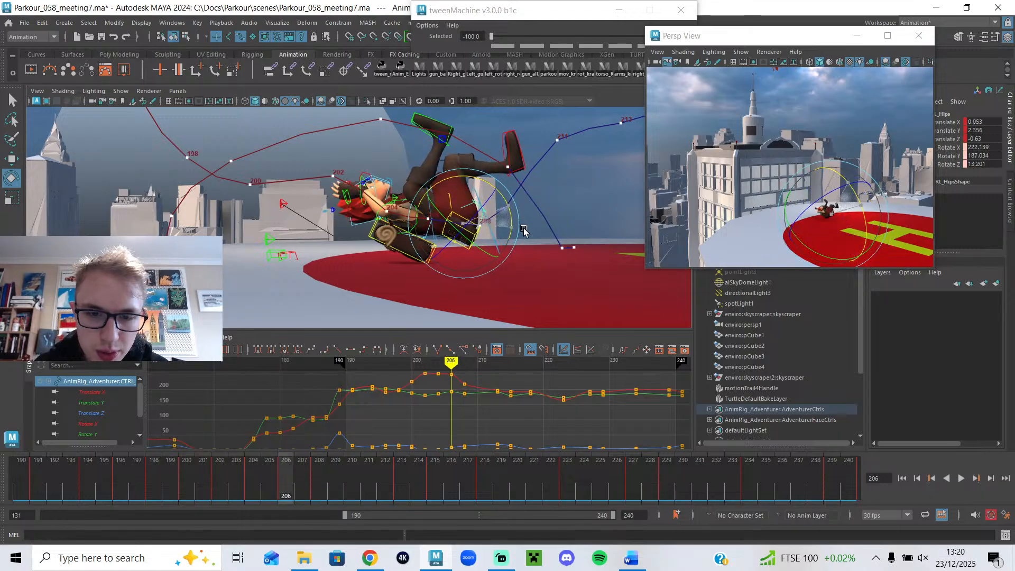
mouse_move(453, 365)
left_mouse_down()
mouse_move(438, 368)
mouse_move(453, 371)
left_mouse_up()
left_click_drag(459, 242, 428, 264, "alt")
- Raise the hips slightly at frame 206 to a Translate Y of about 2.43
key("w")
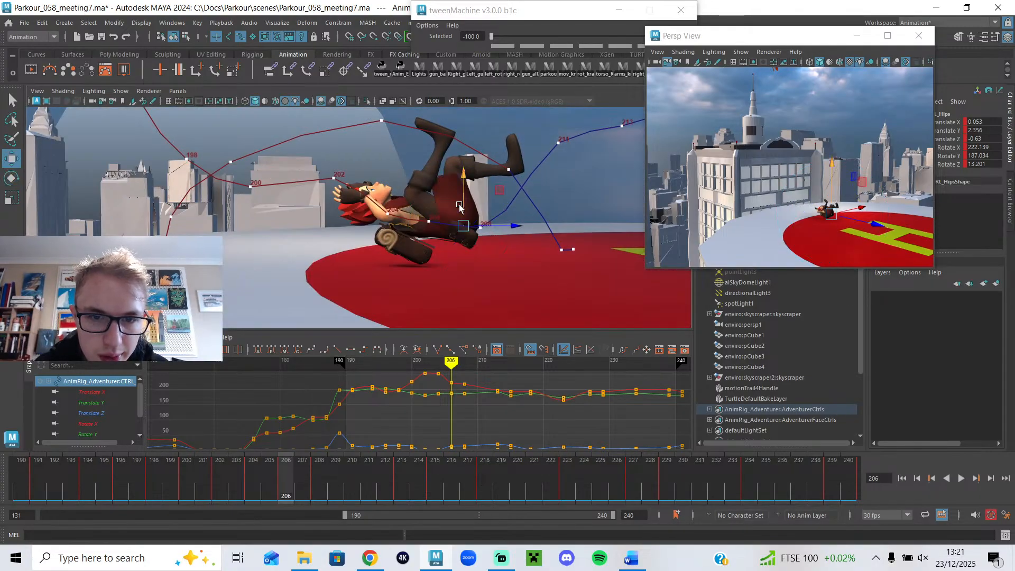
left_click(467, 211)
key("ctrl+z")
mouse_move(464, 202)
left_mouse_down()
mouse_move(463, 212)
mouse_move(462, 196)
left_mouse_up()
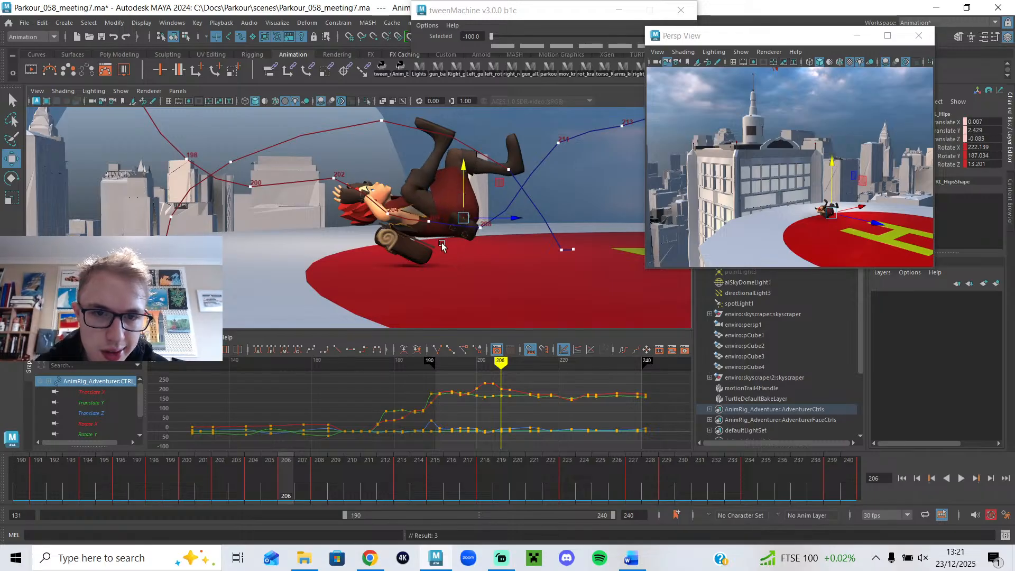
- Scrub through frames 201 to 208 and play back the landing roll to review the hip motion
left_click_drag(261, 473, 325, 480)
left_click_drag(270, 484, 203, 485)
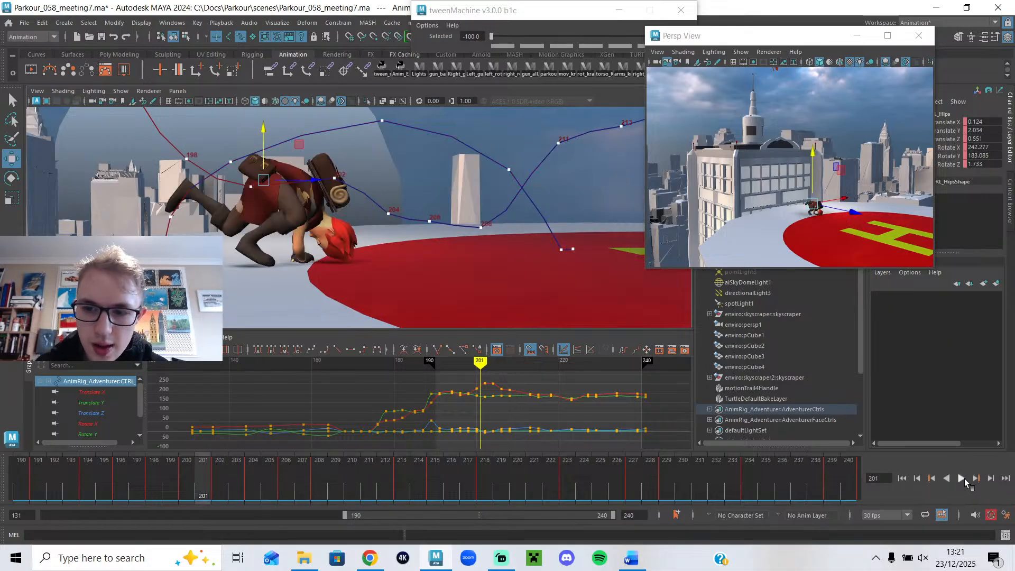
left_click(966, 480)
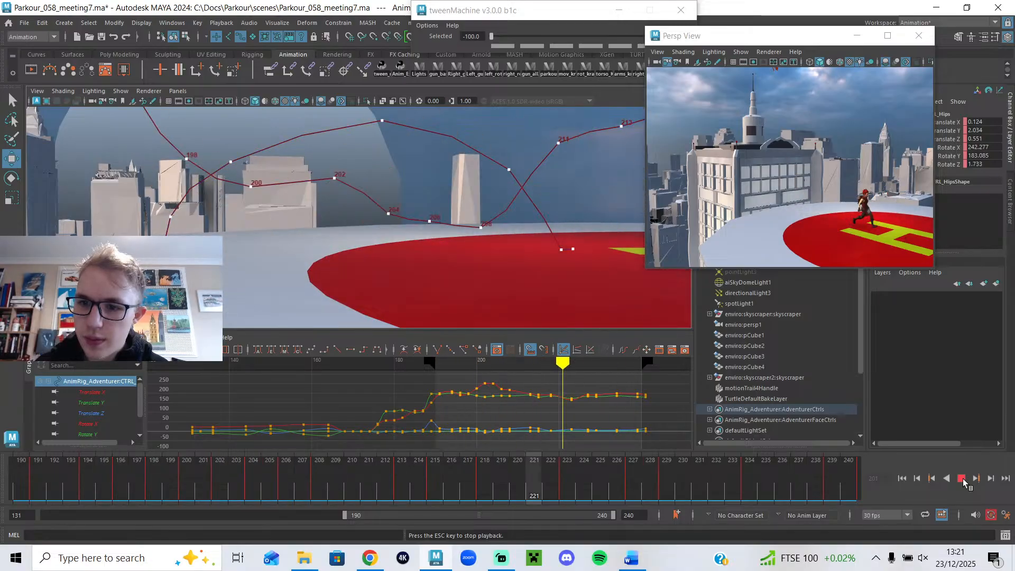
- Switch to the Word meeting notes and highlight the whole Spacing note under Parkour in green
left_click(632, 558)
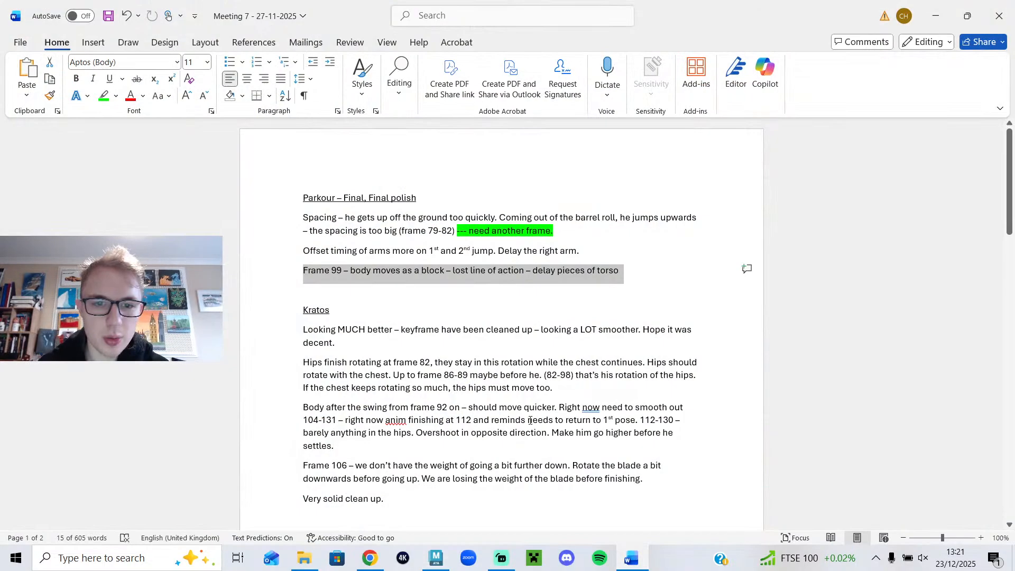
left_click(386, 220)
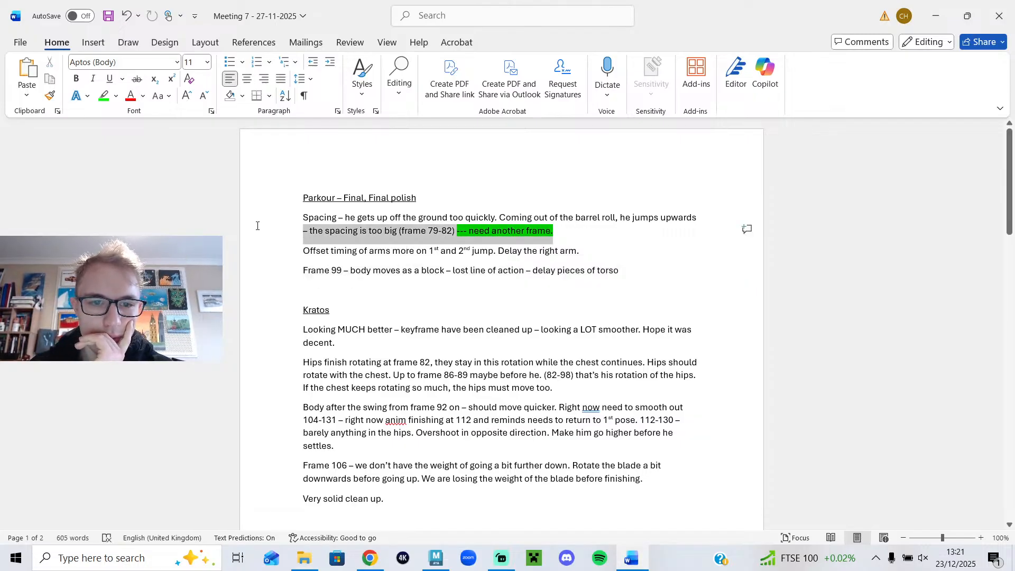
left_click_drag(258, 225, 321, 216)
left_click(310, 192)
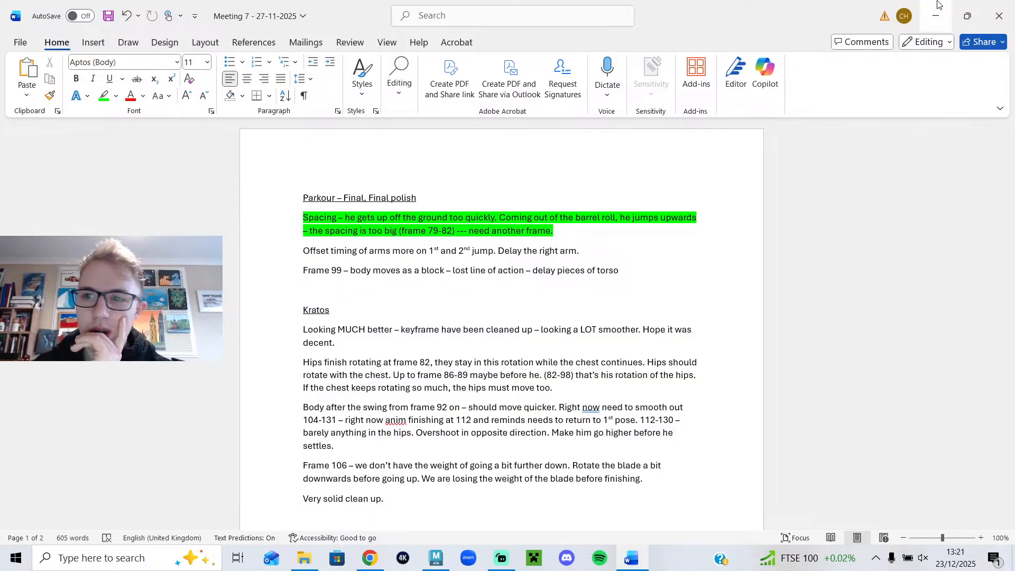
- Return to Maya and play back the landing roll in an enlarged perspective view
key("alt+Tab")
left_click_drag(269, 471, 55, 466)
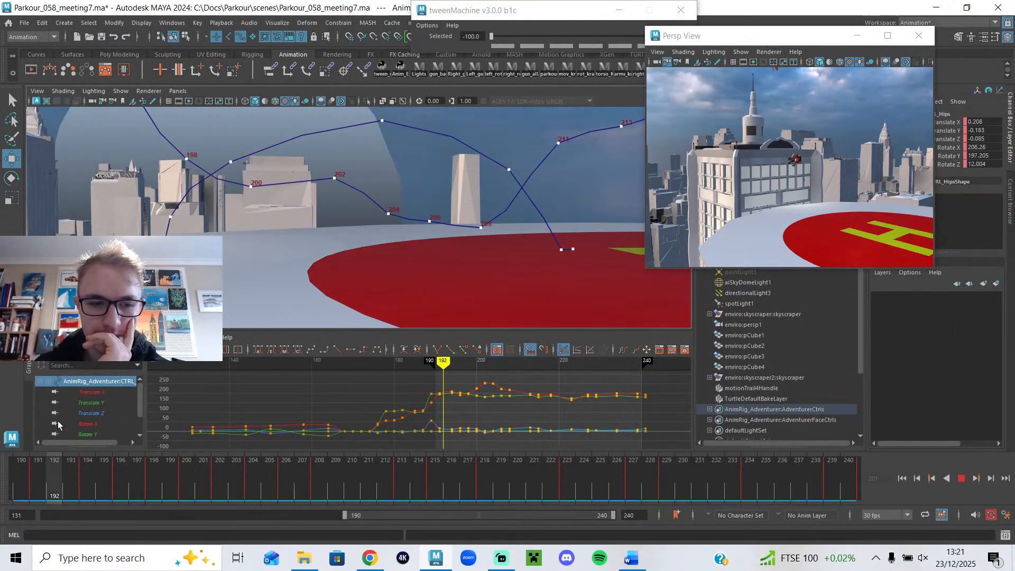
left_click(962, 479)
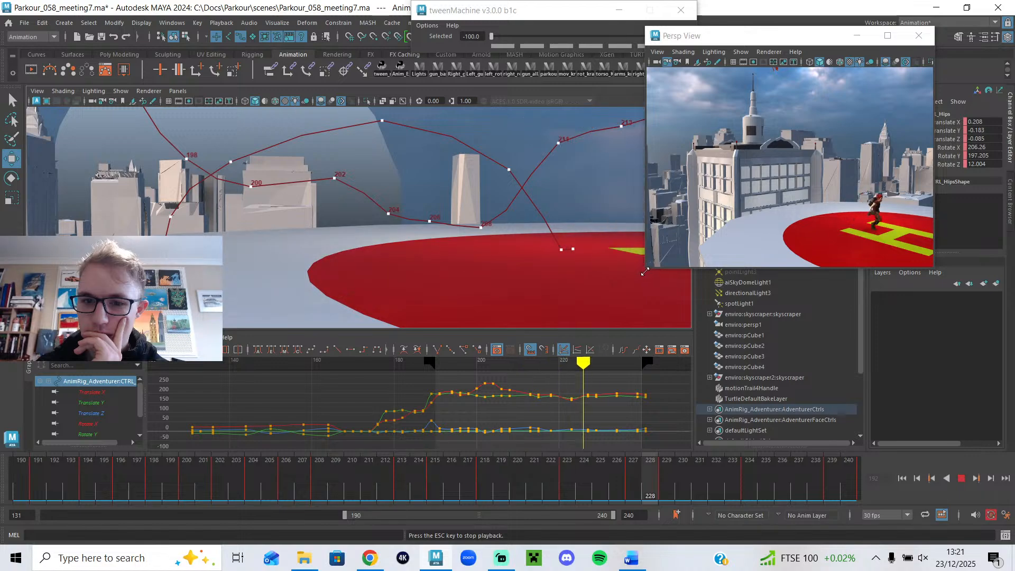
left_click_drag(647, 268, 349, 347)
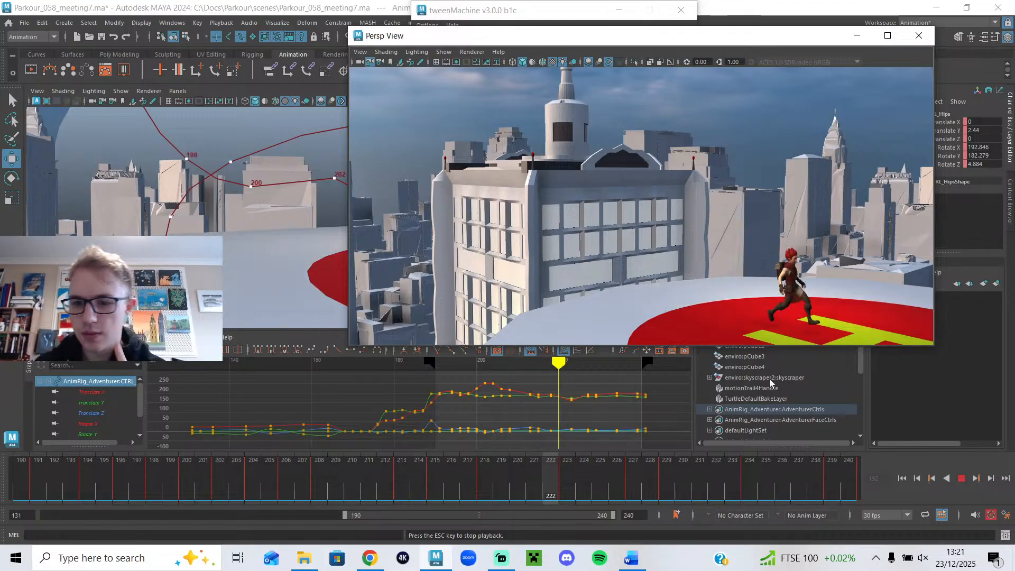
left_click(962, 479)
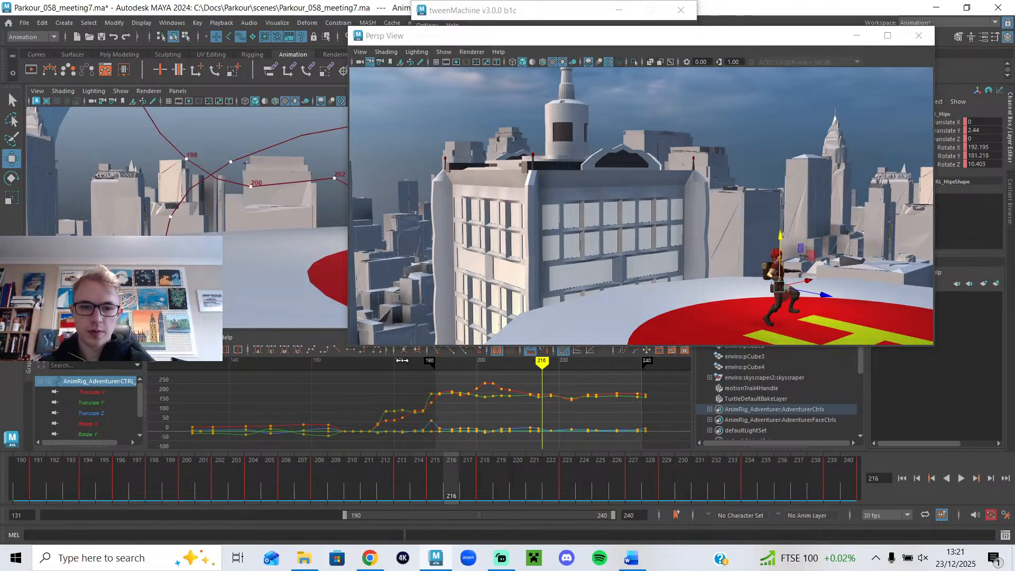
- Shrink the perspective view, select the right foot control at frame 204 and create an editable motion trail for it
left_click_drag(349, 347, 592, 288)
left_click_drag(177, 486, 261, 496)
left_click_drag(365, 202, 424, 195, "alt")
mouse_move(231, 465)
left_mouse_down()
mouse_move(177, 462)
mouse_move(286, 470)
left_mouse_up()
left_click(429, 201)
left_click(257, 473)
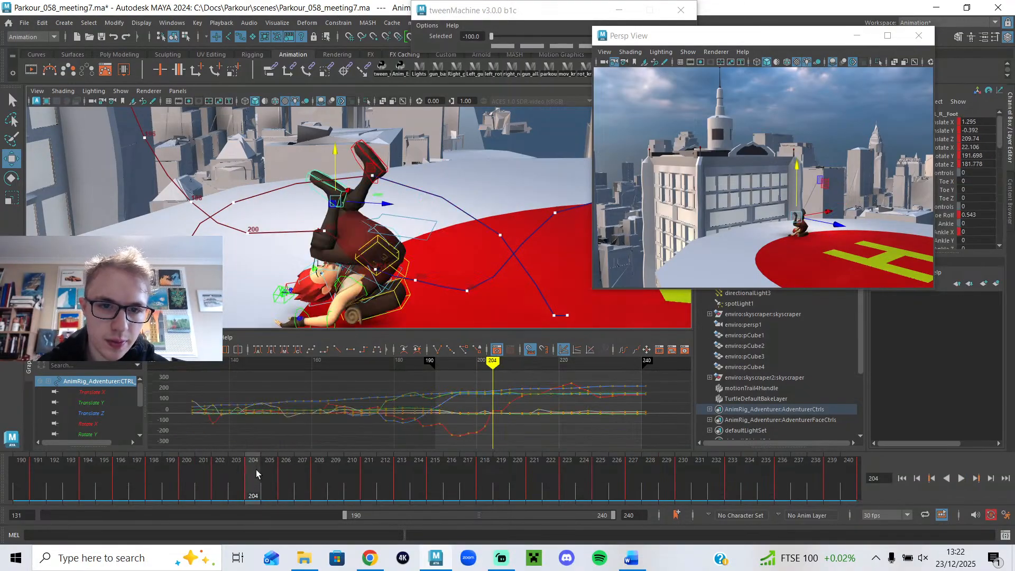
left_click_drag(344, 206, 388, 198, "alt")
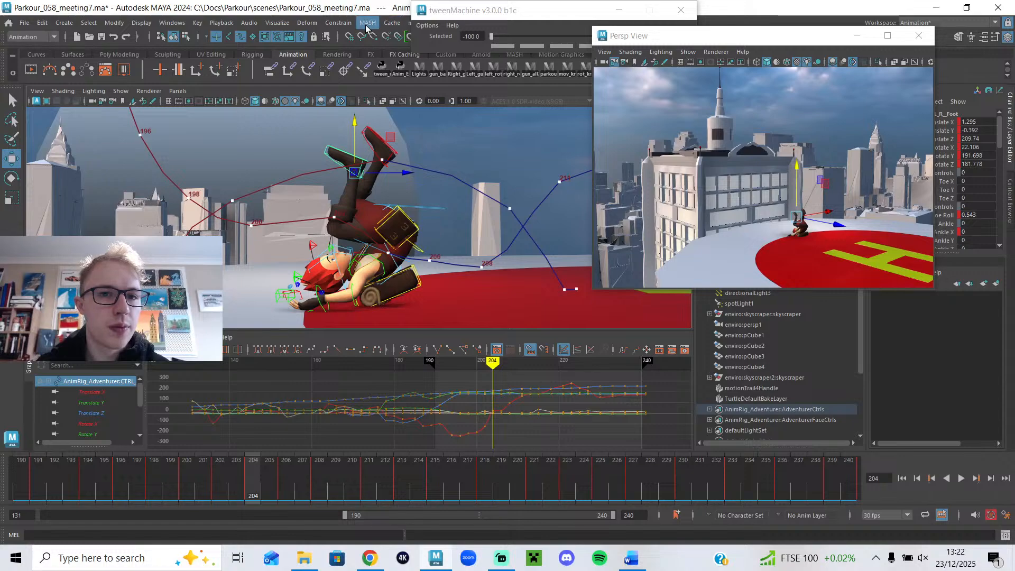
left_click(278, 25)
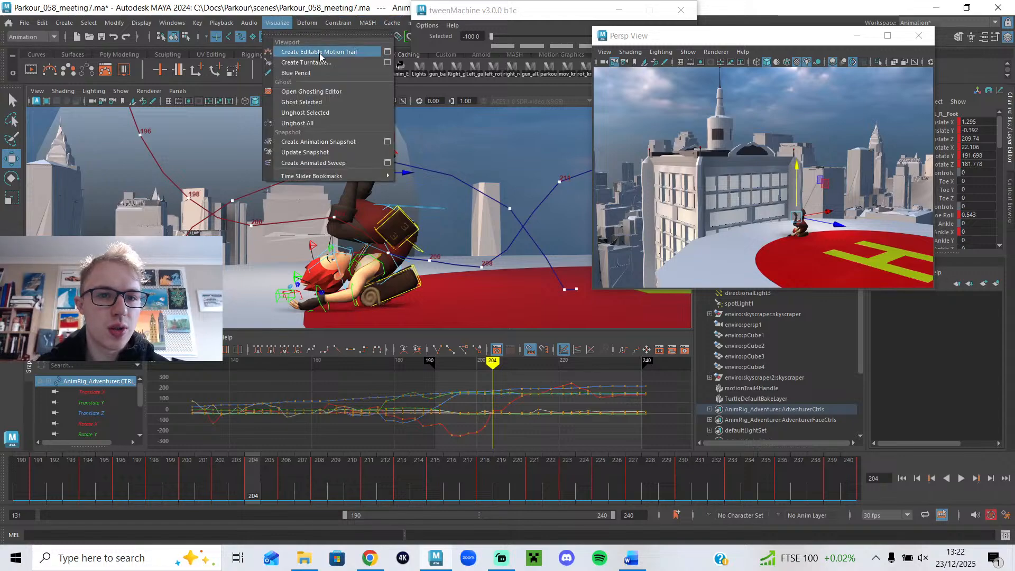
left_click(320, 52)
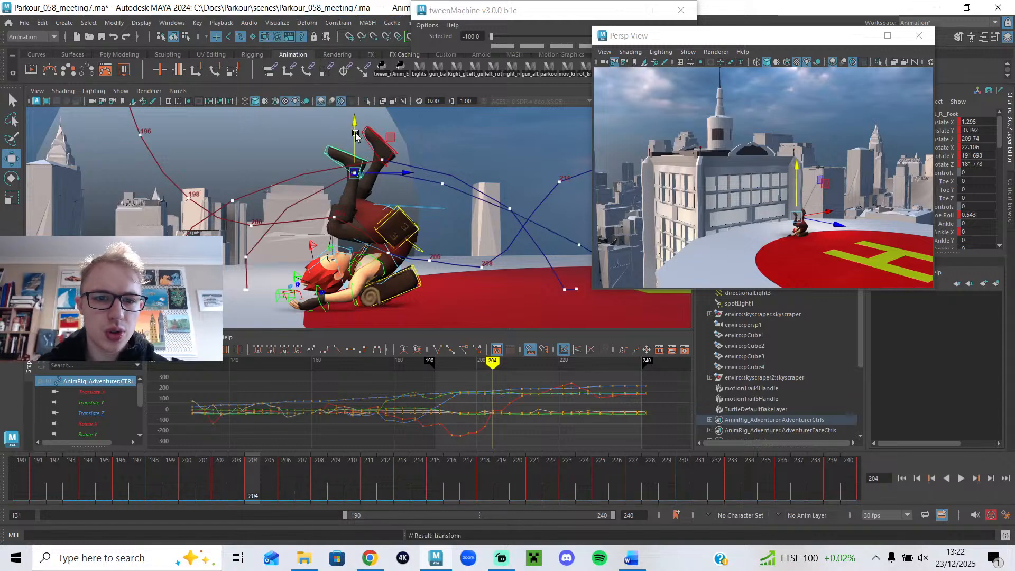
- Play back the roll and move the right foot back at frame 204 to a Translate Z of about 207.9
left_click_drag(381, 192, 357, 194, "alt")
key("alt+v")
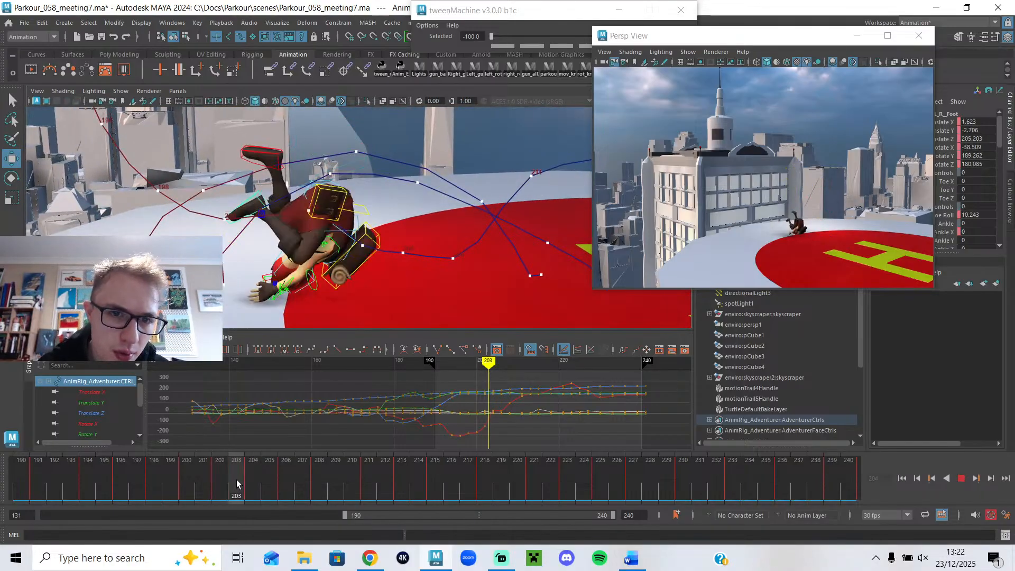
left_click(250, 484)
left_click_drag(274, 260, 287, 231, "alt")
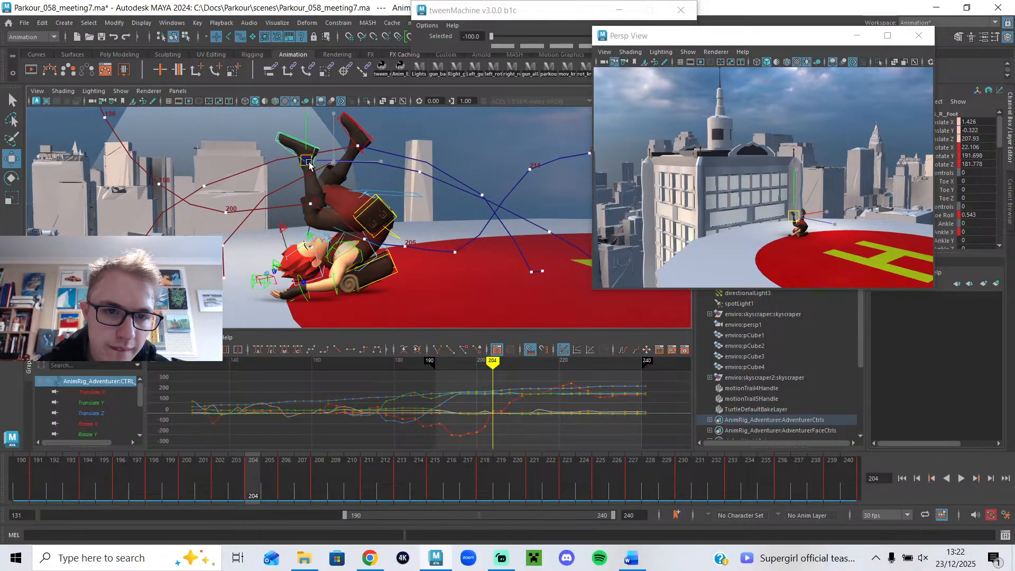
- Rotate the right foot at frame 206 to a Rotate X of about 45
left_click_drag(220, 484, 286, 496)
key("e")
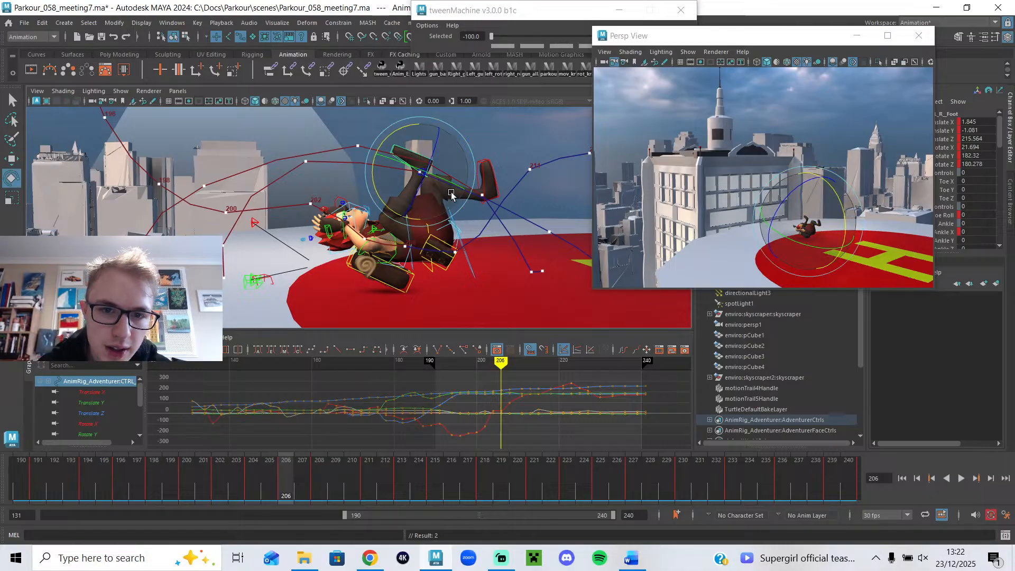
left_click_drag(472, 142, 482, 161)
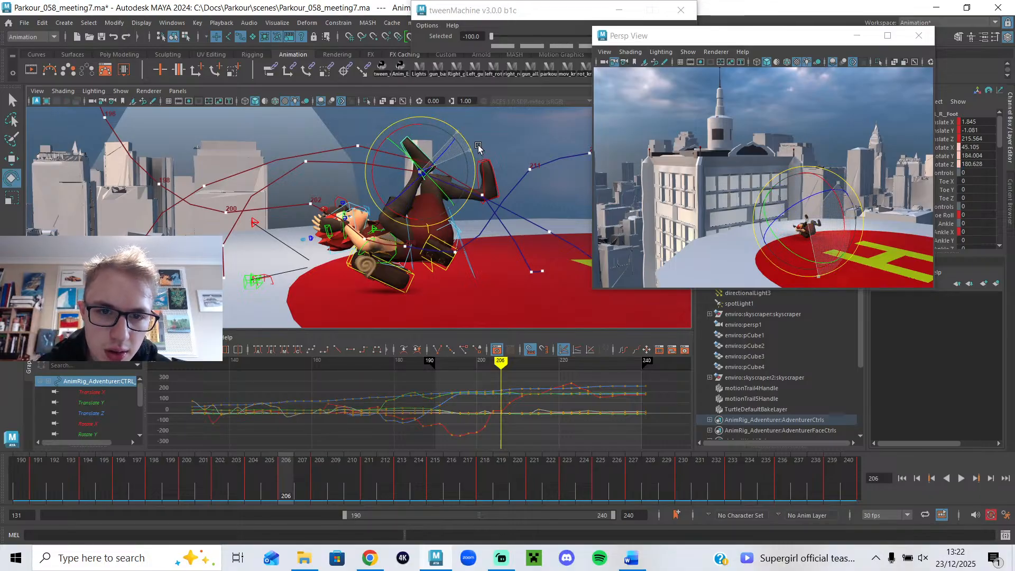
- Rotate the right foot at frame 204 to a Rotate X of about -9.9, and play back the roll
left_click(260, 492)
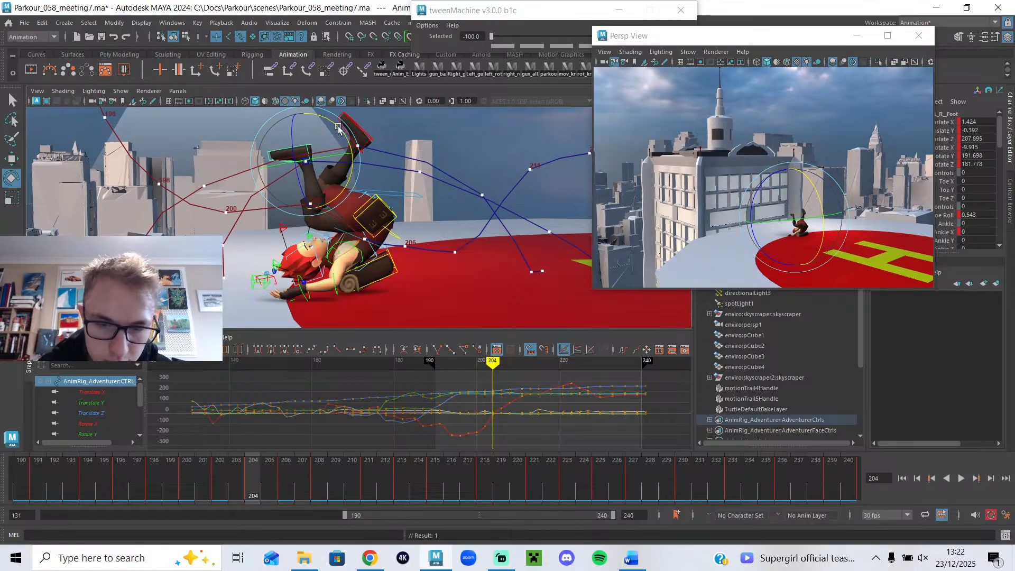
middle_click_drag(511, 411, 434, 401, "alt")
scroll(440, 412, "up", 3)
key("alt+v")
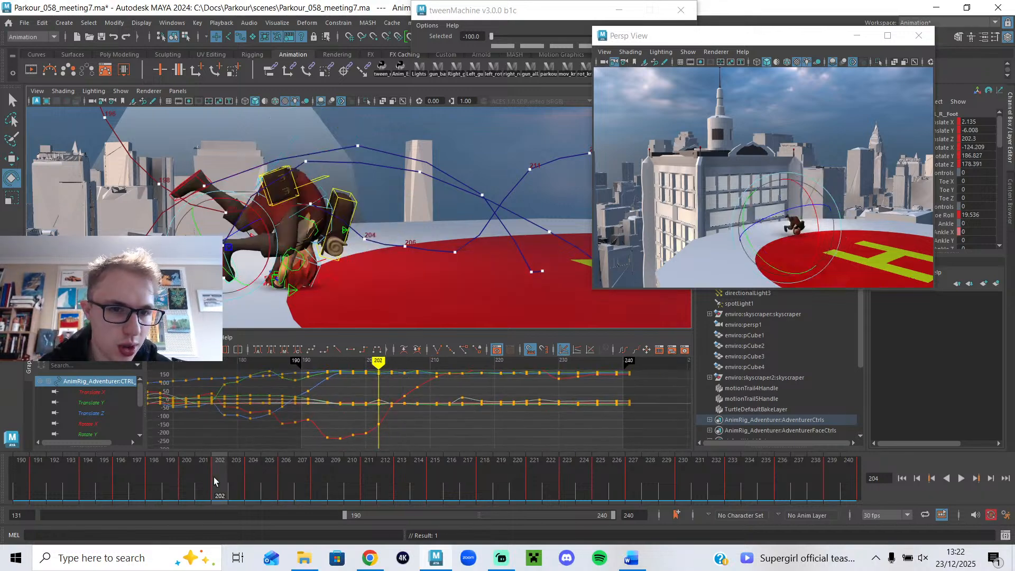
left_click_drag(268, 474, 325, 472)
middle_click_drag(388, 280, 288, 263, "alt")
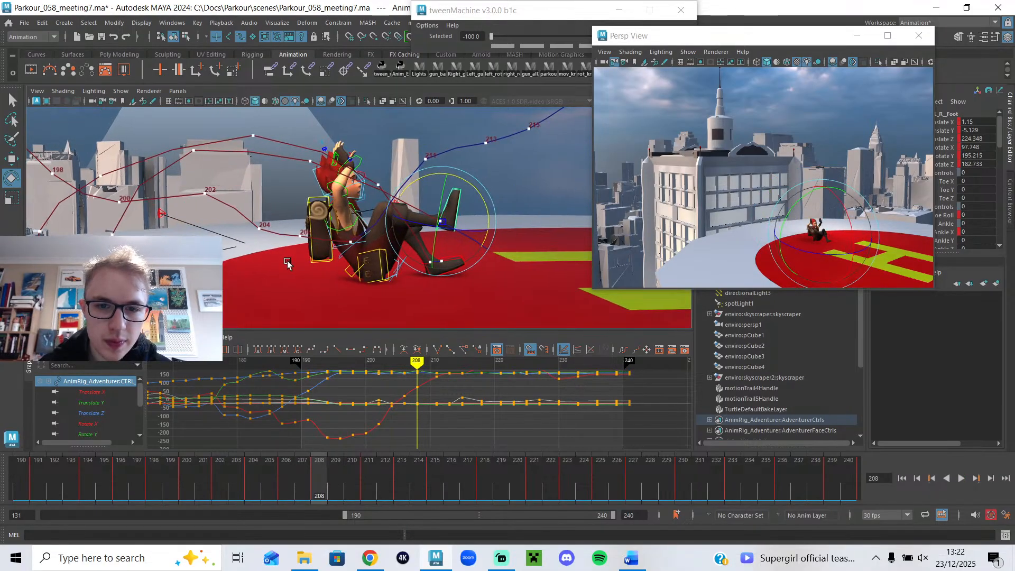
key("alt+v")
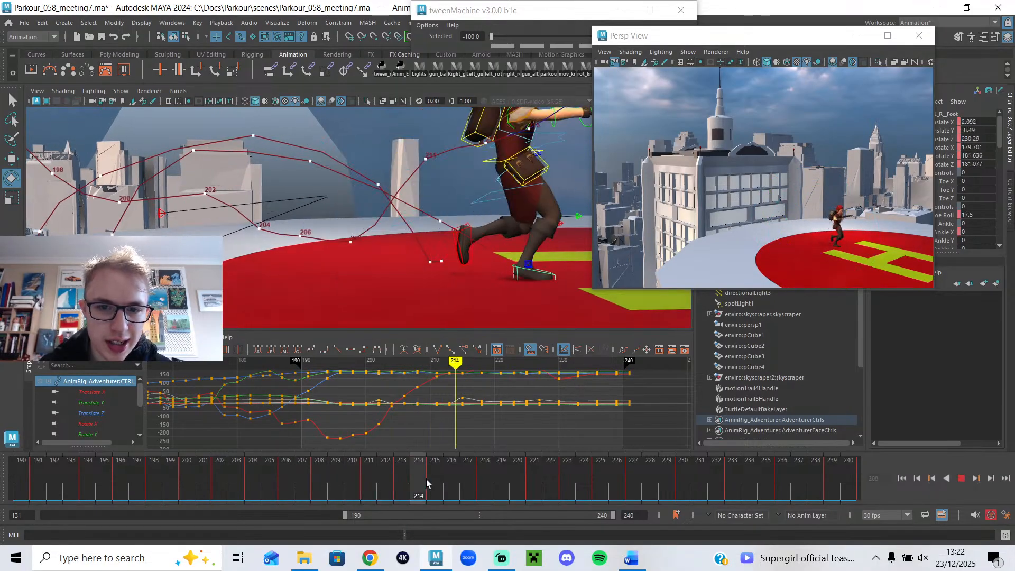
- Raise the right foot at frame 206 to a Translate Y of about 0.52
left_click_drag(397, 484, 282, 494)
key("w")
left_click_drag(312, 161, 314, 138)
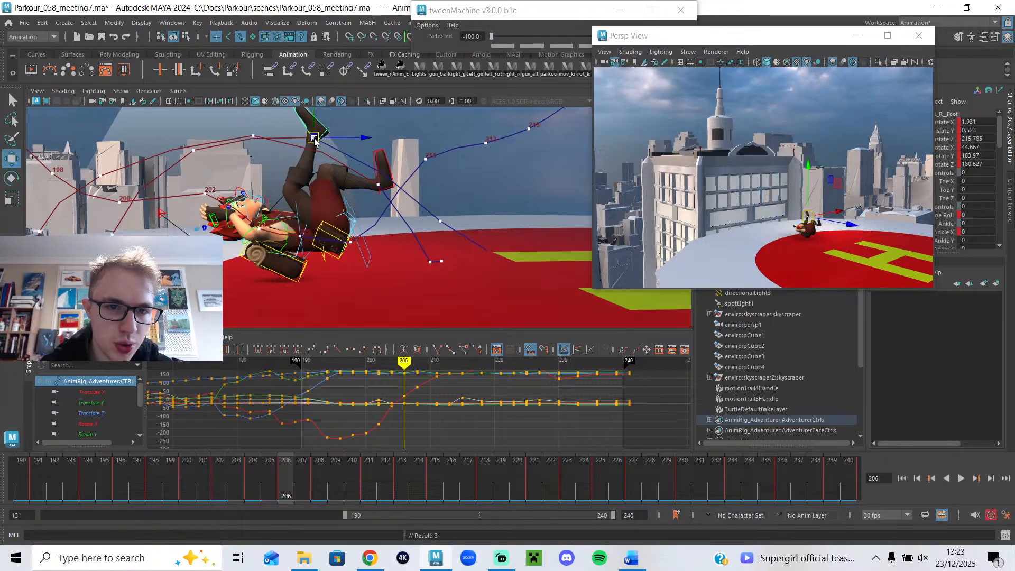
- Try to lower and pull back the right foot at frame 210 to a Translate Y of about -8.36 and Z of about 226.4
mouse_move(284, 183)
left_mouse_down("alt")
mouse_move(267, 181)
mouse_move(250, 217)
mouse_move(240, 214)
mouse_move(291, 187)
mouse_move(294, 197)
left_mouse_up("alt")
left_click_drag(290, 472, 318, 474)
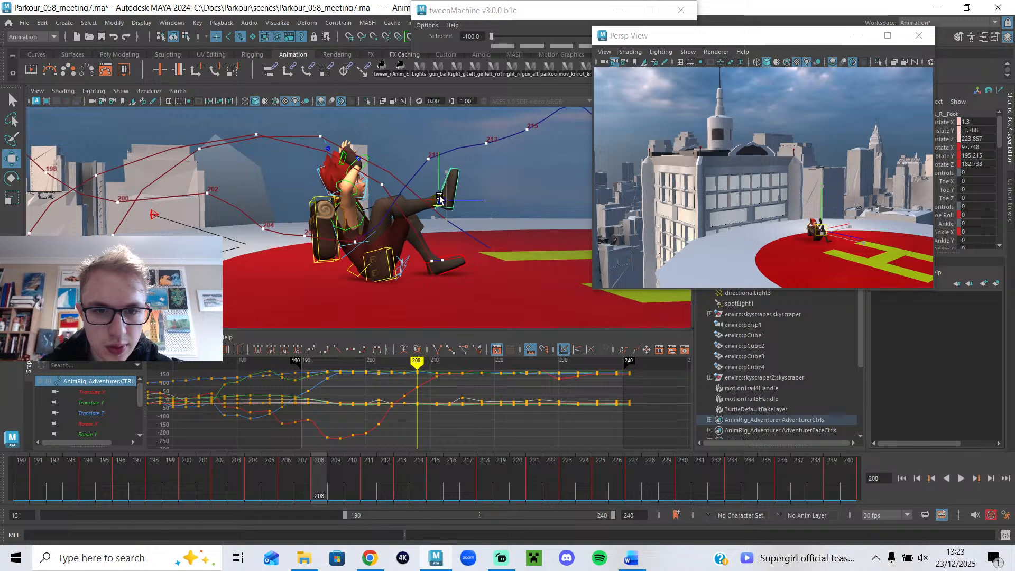
left_click_drag(286, 476, 348, 487)
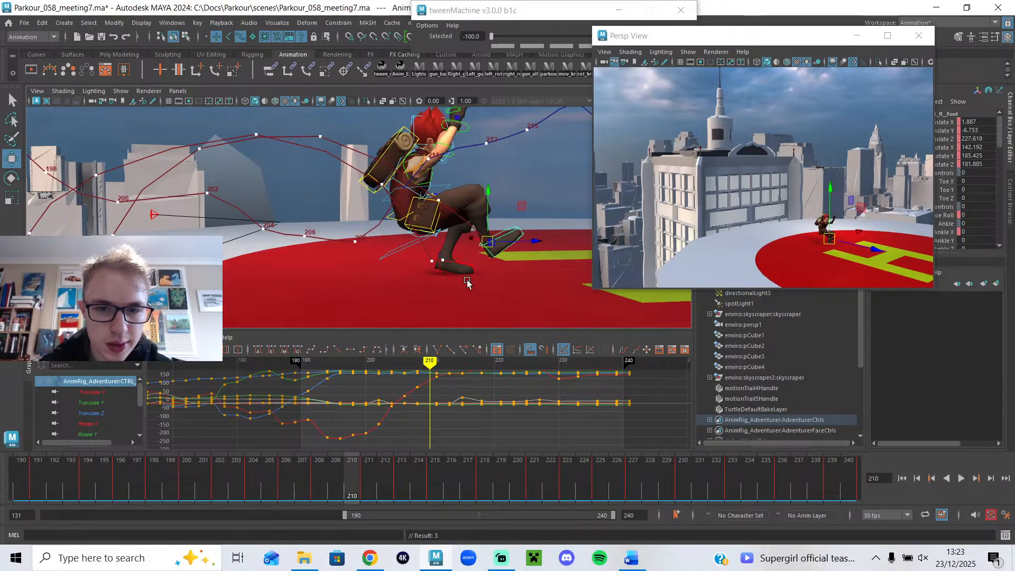
scroll(460, 302, "up", 4)
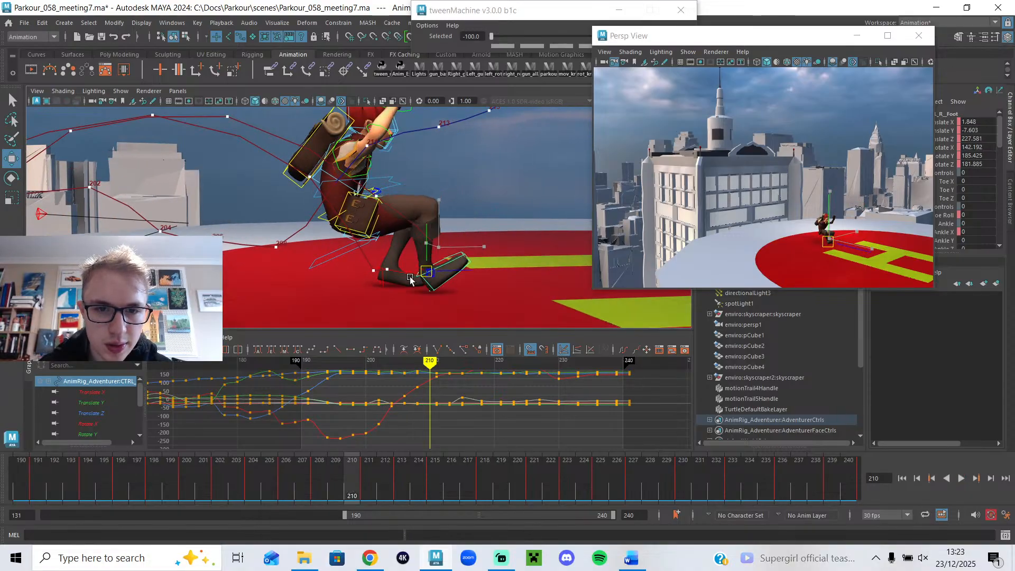
left_click_drag(411, 279, 412, 282)
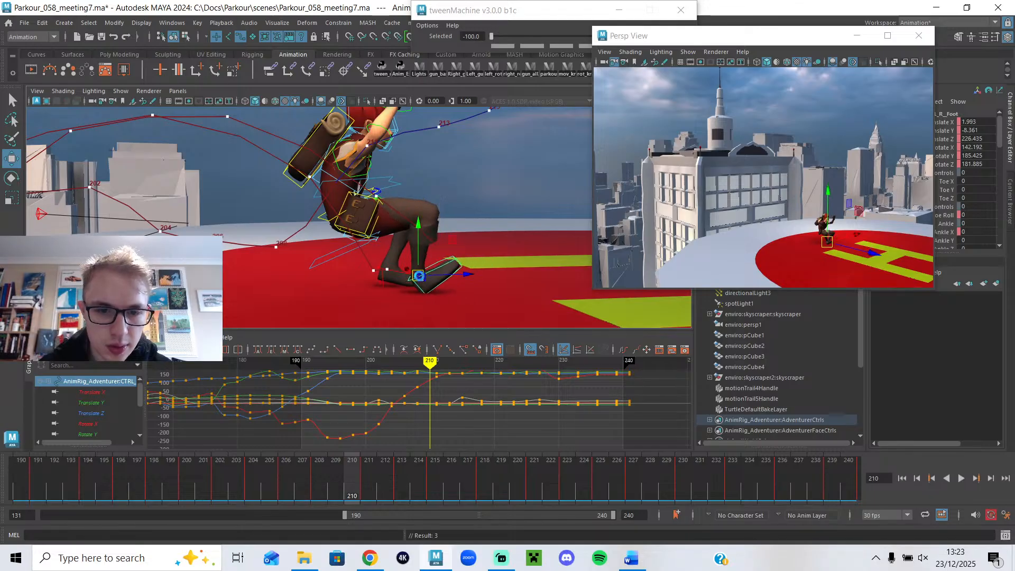
key("alt+v")
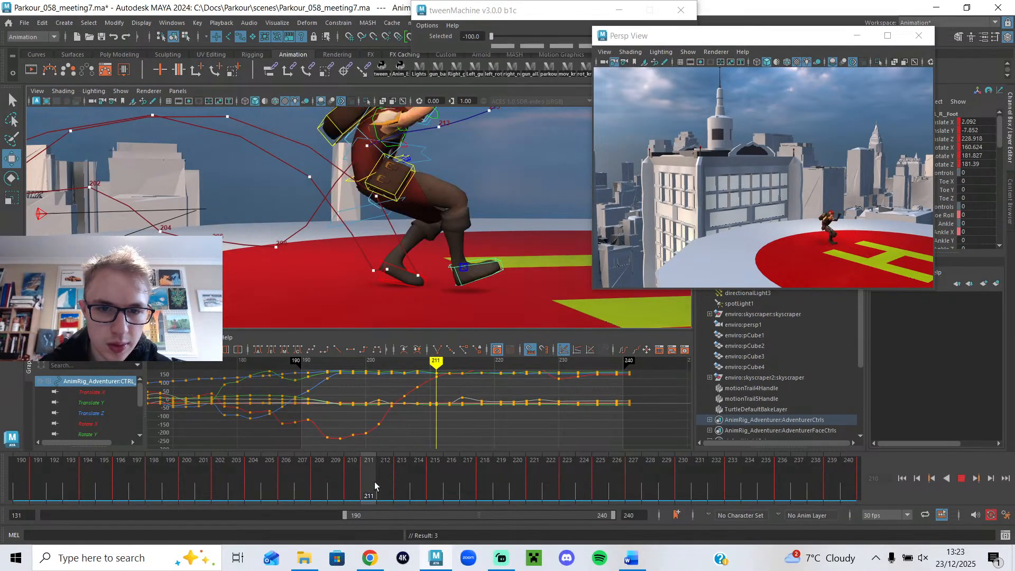
- Delete the right foot's key at frame 210, and play back the roll from the start of the range
left_click(354, 481)
right_click(354, 481)
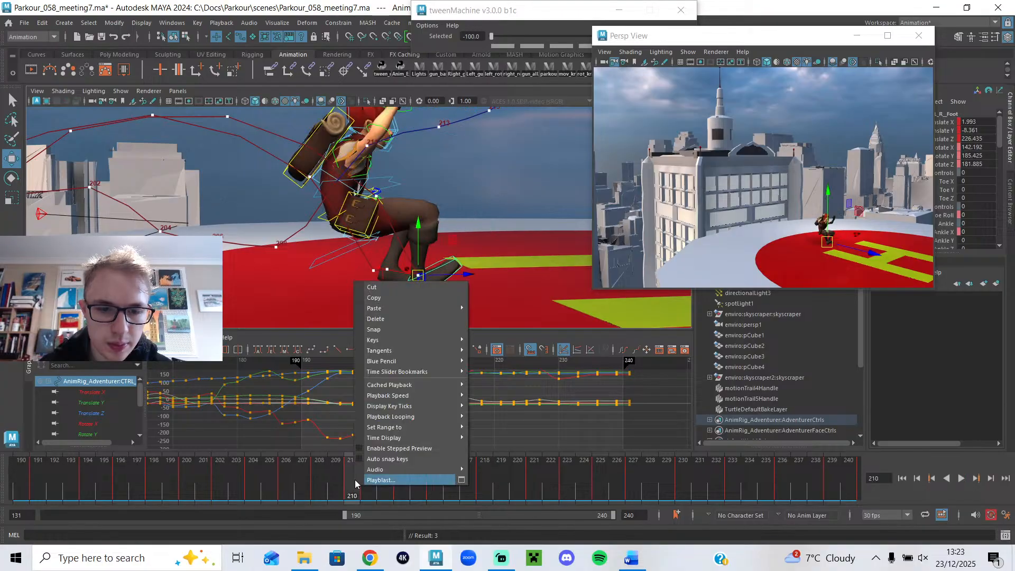
left_click(385, 317)
key("alt+shift+v")
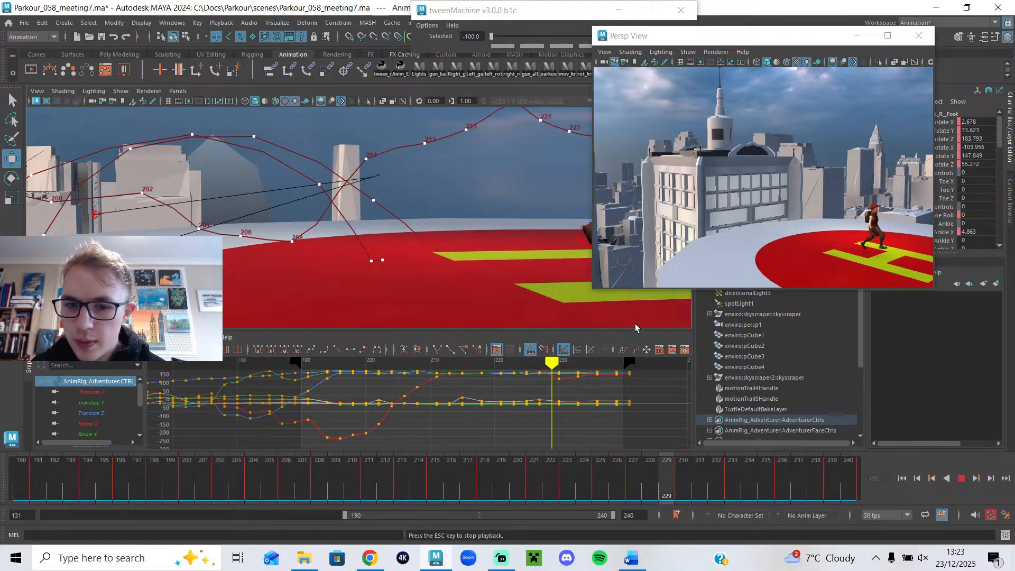
- Enlarge and reposition the Persp View window, and play back the roll from frame 192
left_click_drag(594, 288, 424, 382)
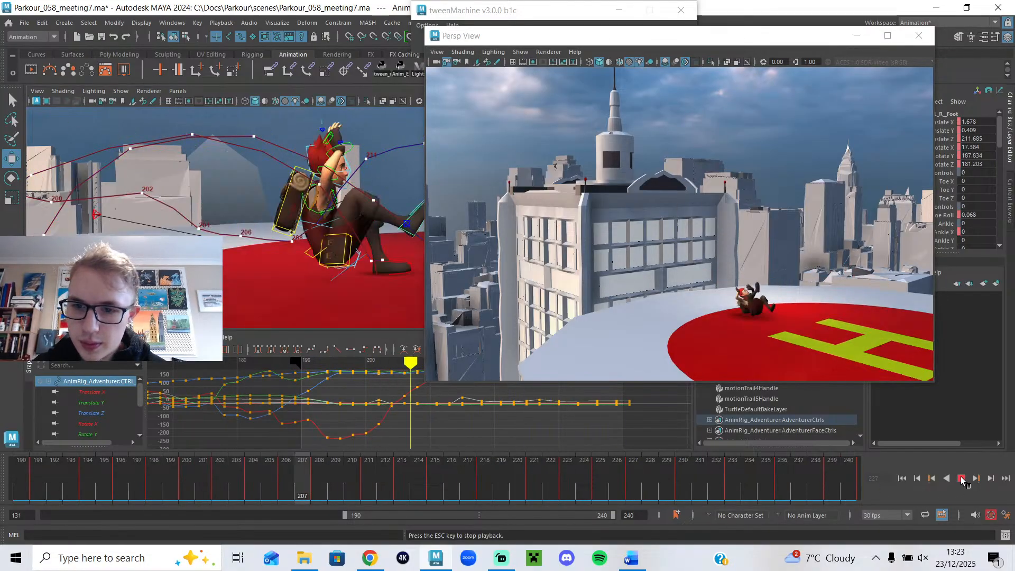
left_click(126, 483)
mouse_move(133, 484)
left_mouse_down()
mouse_move(237, 491)
mouse_move(338, 510)
mouse_move(190, 503)
mouse_move(386, 527)
mouse_move(316, 507)
mouse_move(352, 507)
mouse_move(60, 481)
left_mouse_up()
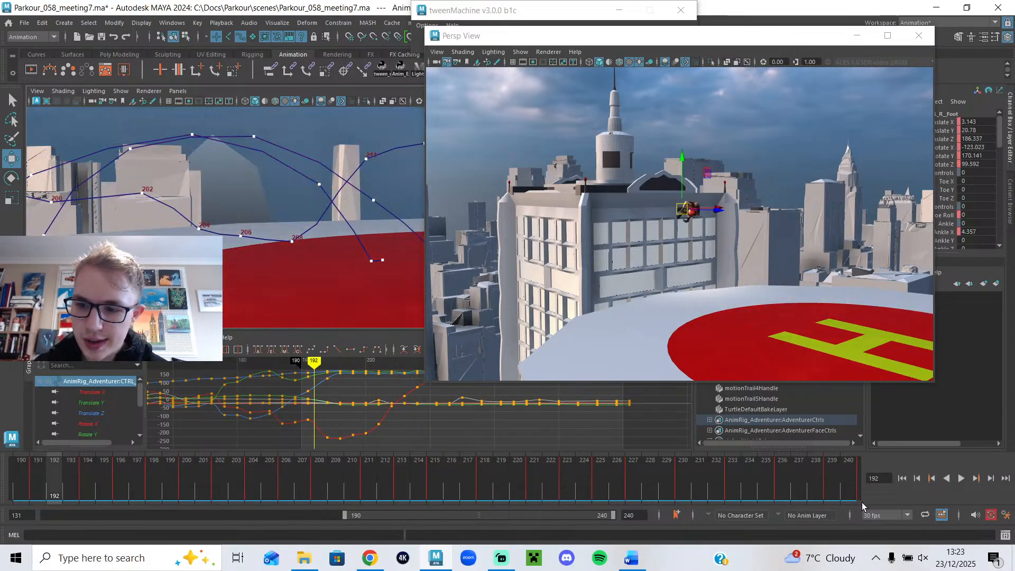
left_click(960, 478)
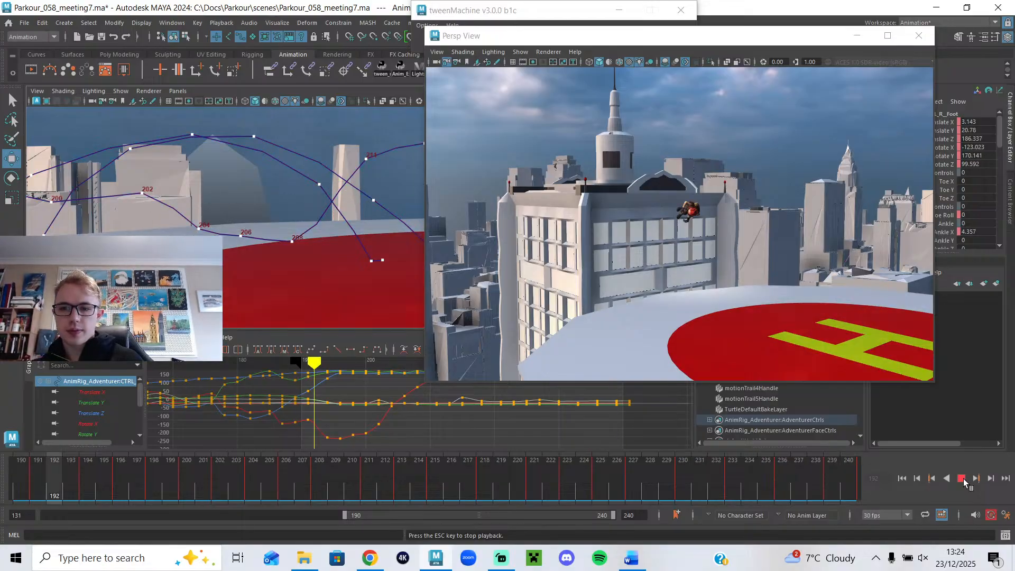
left_click_drag(423, 496, 395, 526)
left_click_drag(682, 40, 786, 50)
- Examine the feet and body poses between frames 206 and 210 from the side of the helipad
scroll(398, 236, "down", 3)
left_click_drag(392, 247, 407, 286, "alt")
left_click_drag(366, 484, 315, 486)
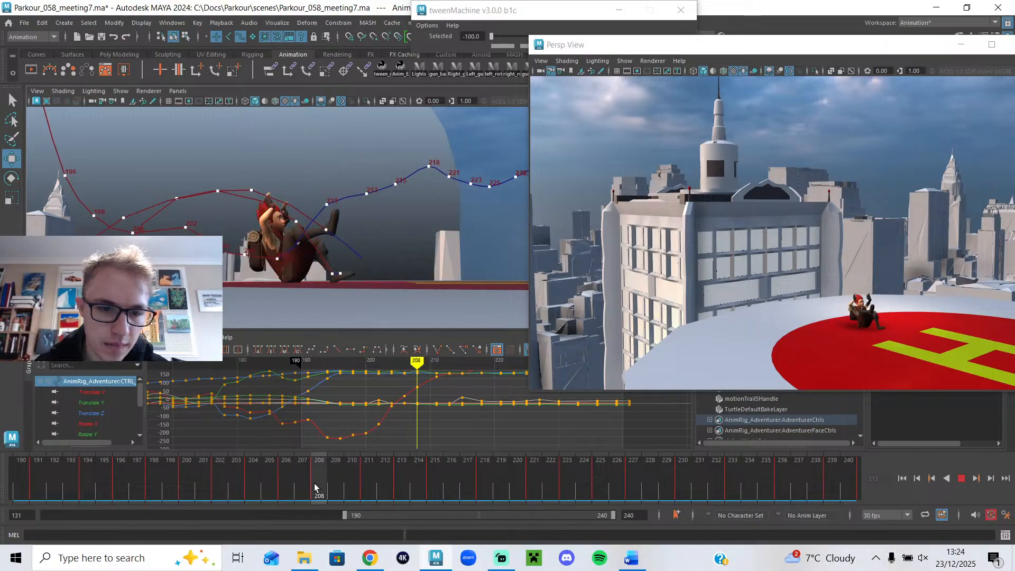
left_click_drag(268, 276, 322, 268, "alt")
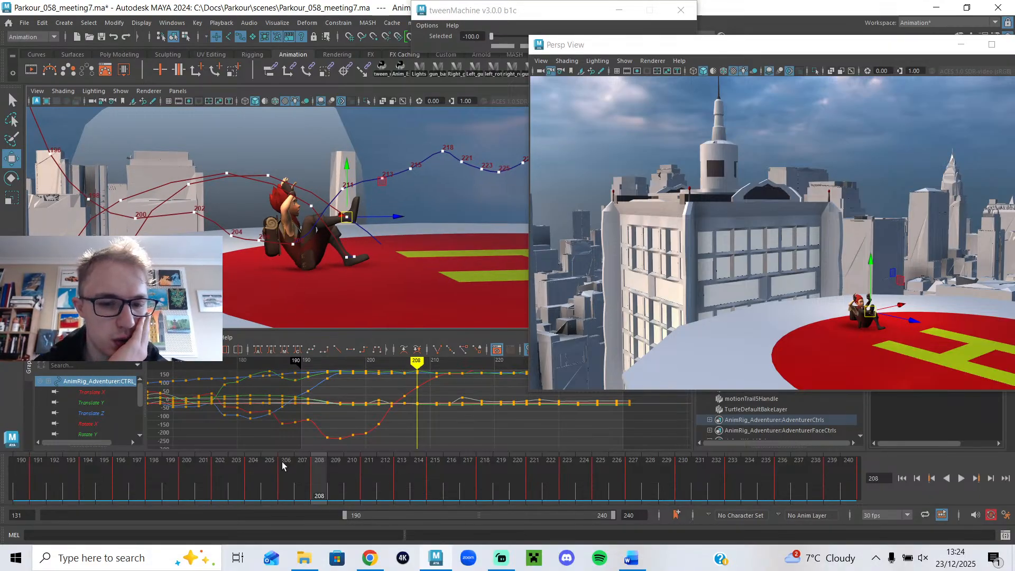
key("alt+v")
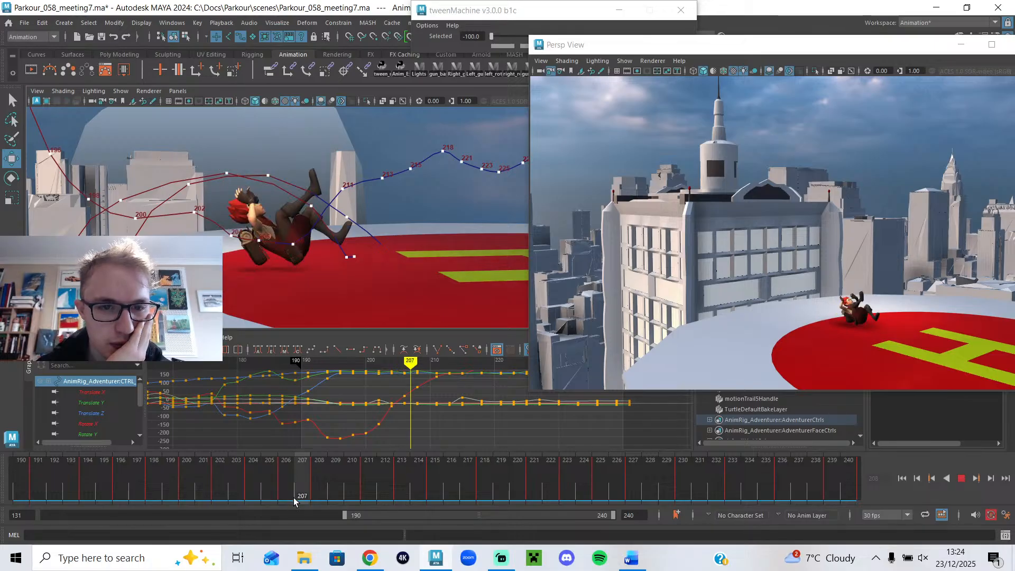
mouse_move(294, 497)
left_mouse_down()
mouse_move(266, 497)
mouse_move(301, 498)
left_mouse_up()
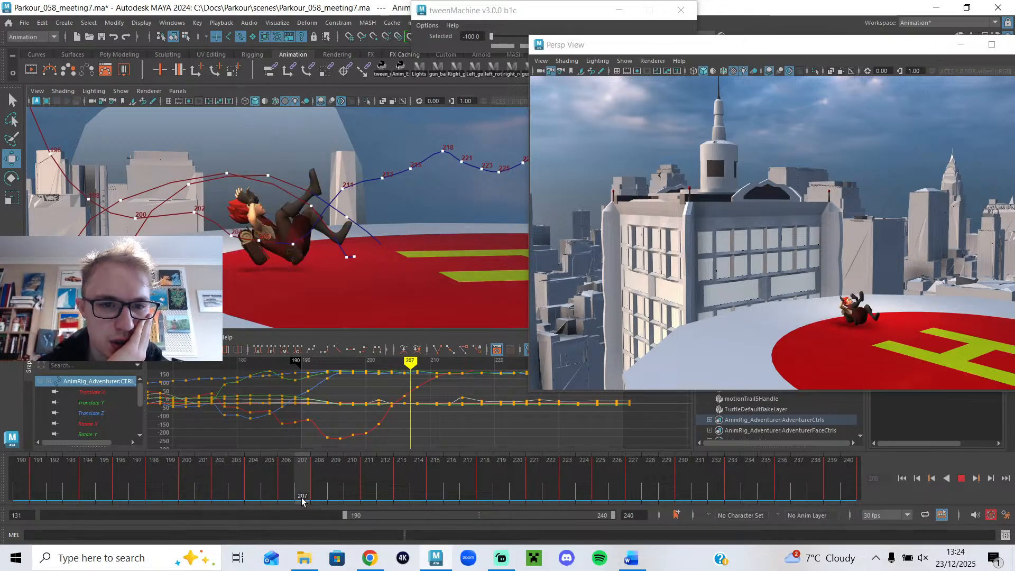
left_click_drag(267, 254, 297, 248, "alt")
left_click_drag(295, 475, 321, 479)
middle_click_drag(358, 286, 332, 281, "alt")
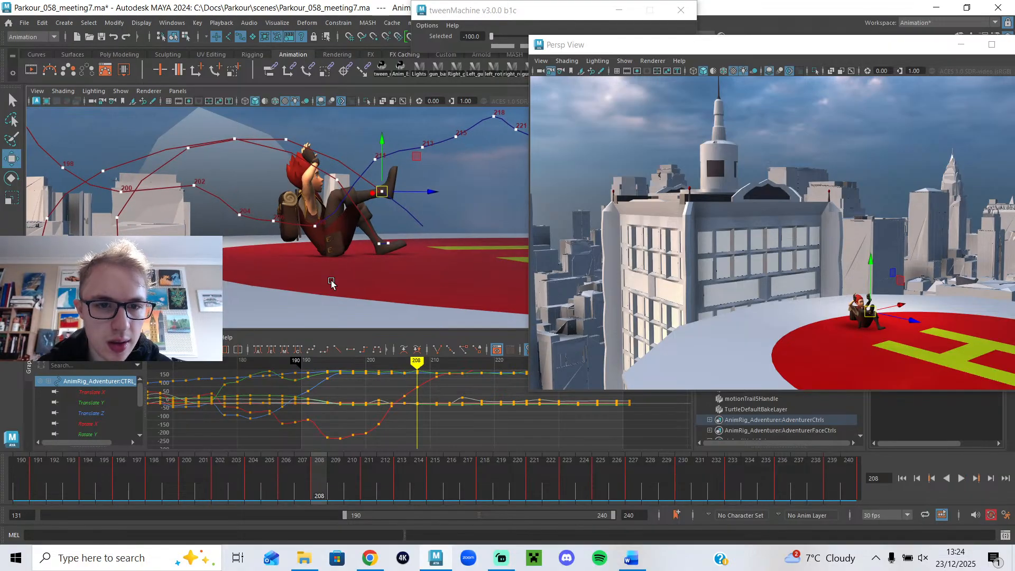
left_click_drag(286, 475, 316, 482)
mouse_move(271, 258)
left_mouse_down("alt")
mouse_move(258, 271)
mouse_move(258, 255)
left_mouse_up("alt")
left_click_drag(323, 480, 351, 486)
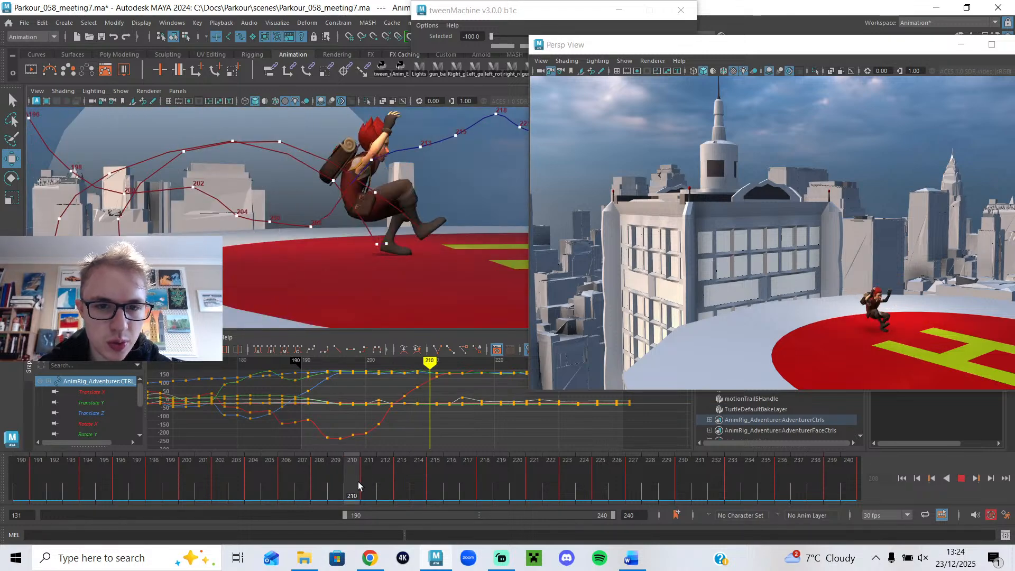
- Key the right foot at frame 210 and delete its key at frame 211
key("s")
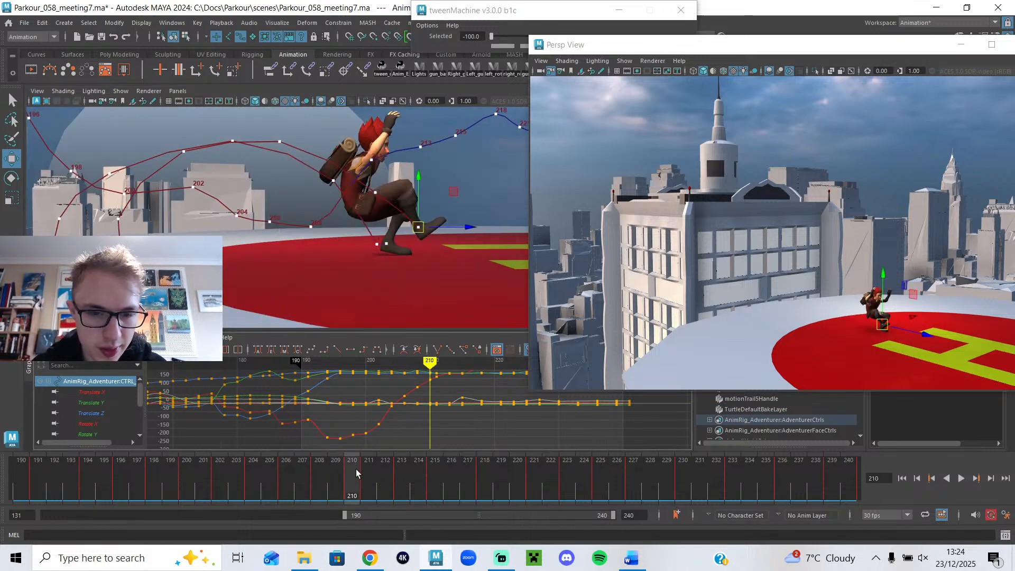
left_click_drag(347, 478, 363, 478)
right_click(362, 478)
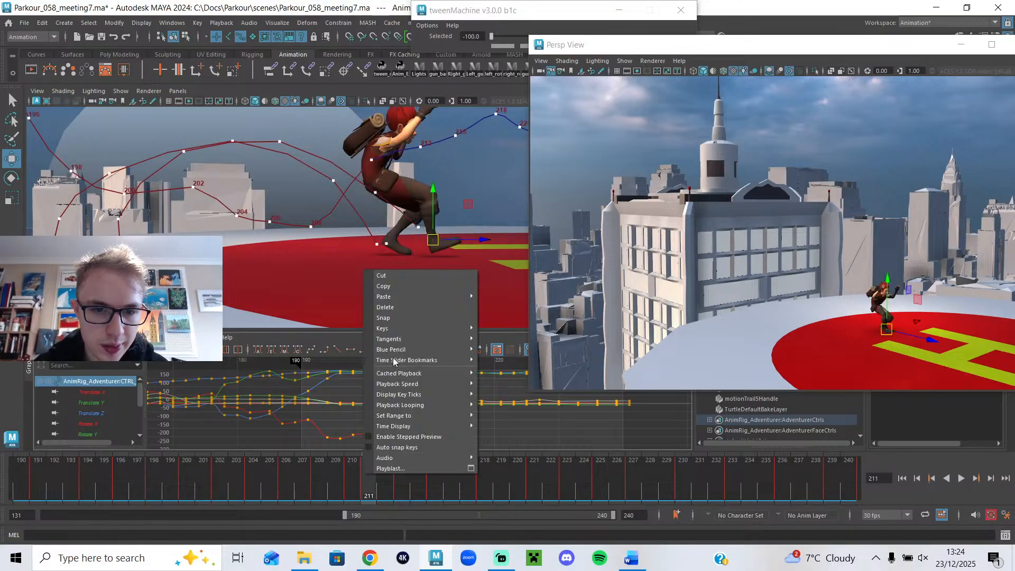
left_click(394, 308)
left_click(352, 471)
key("alt+v")
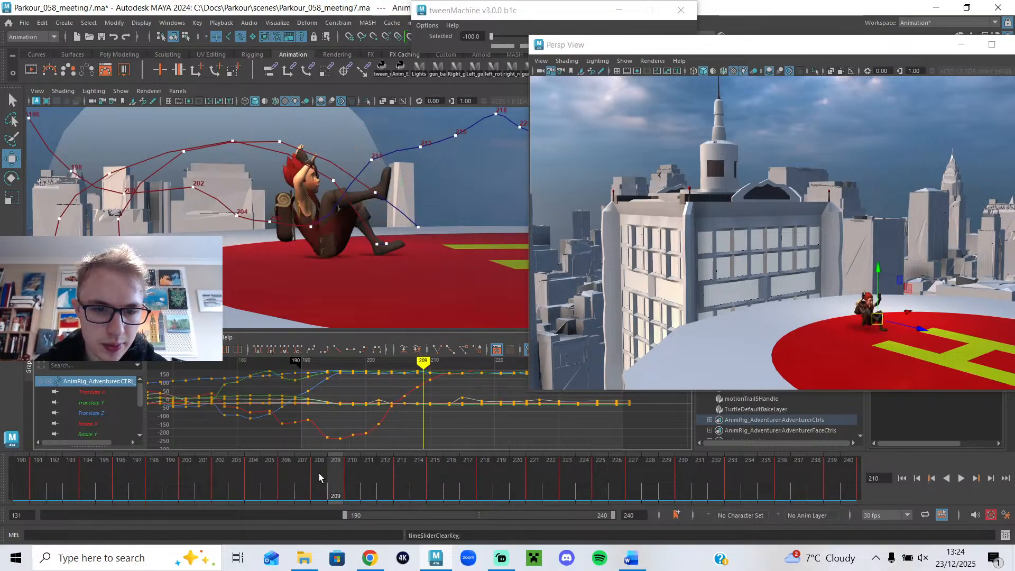
- Compare the poses at frames 208 and 210, and select the body control
left_click_drag(328, 488, 319, 486)
left_click_drag(365, 308, 373, 233, "alt")
left_click_drag(316, 471, 357, 469)
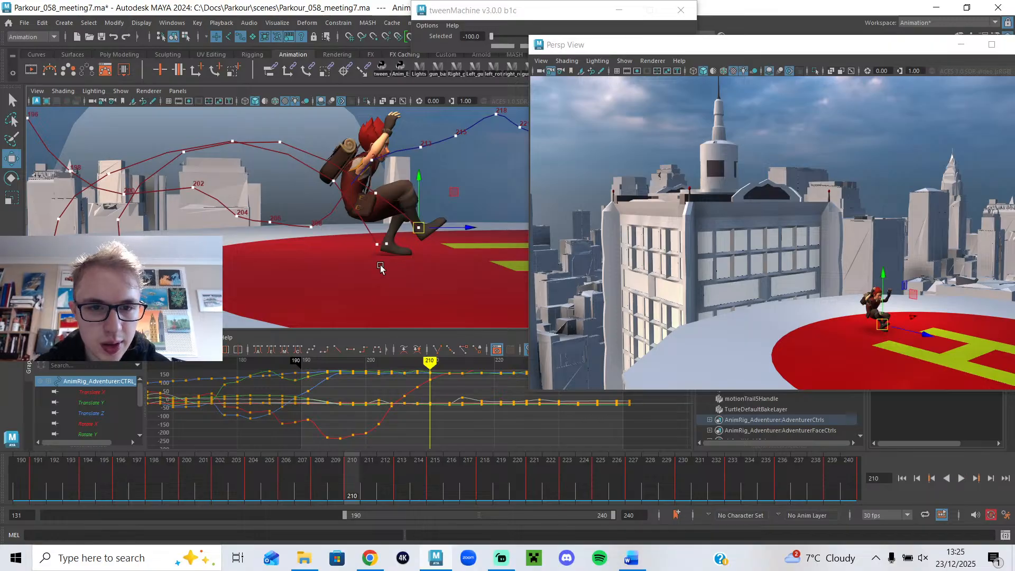
left_click_drag(319, 472, 352, 485)
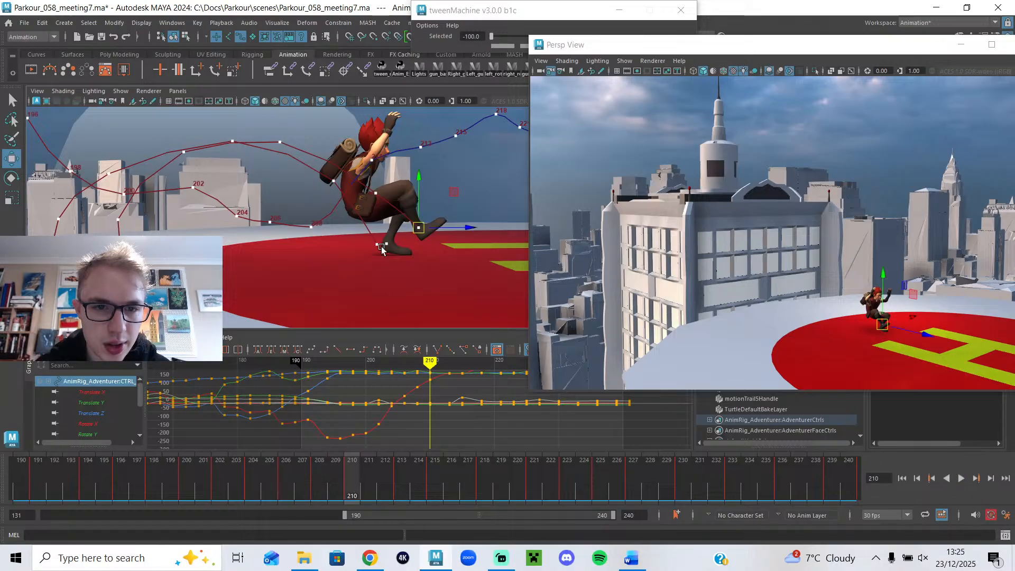
left_click(362, 210)
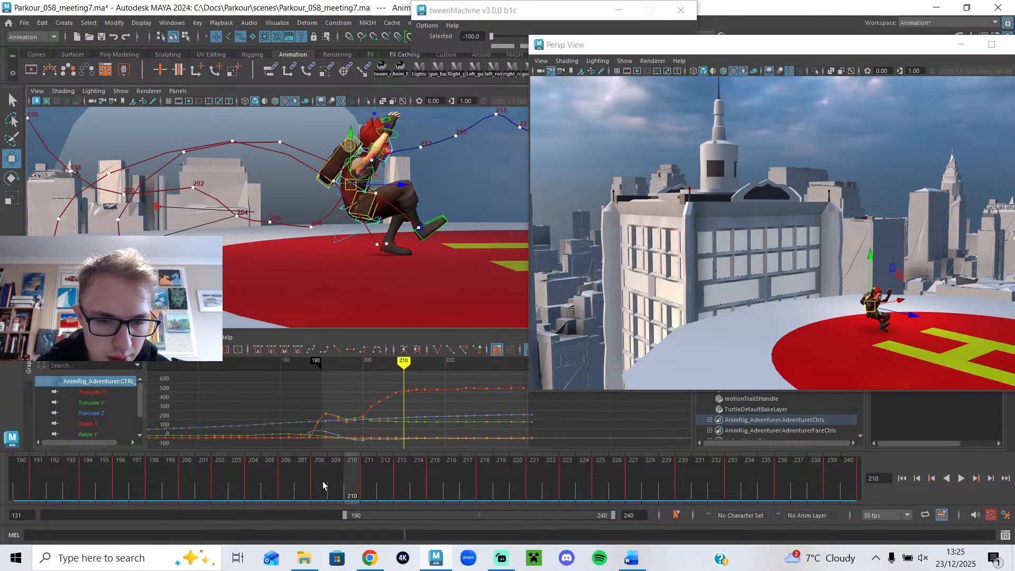
- Switch to Chrome, reload the SyncSketch review, and scrub parkour_57_limitbreak6.mp4 around frames 78 to 81
left_click(365, 560)
left_click(514, 297)
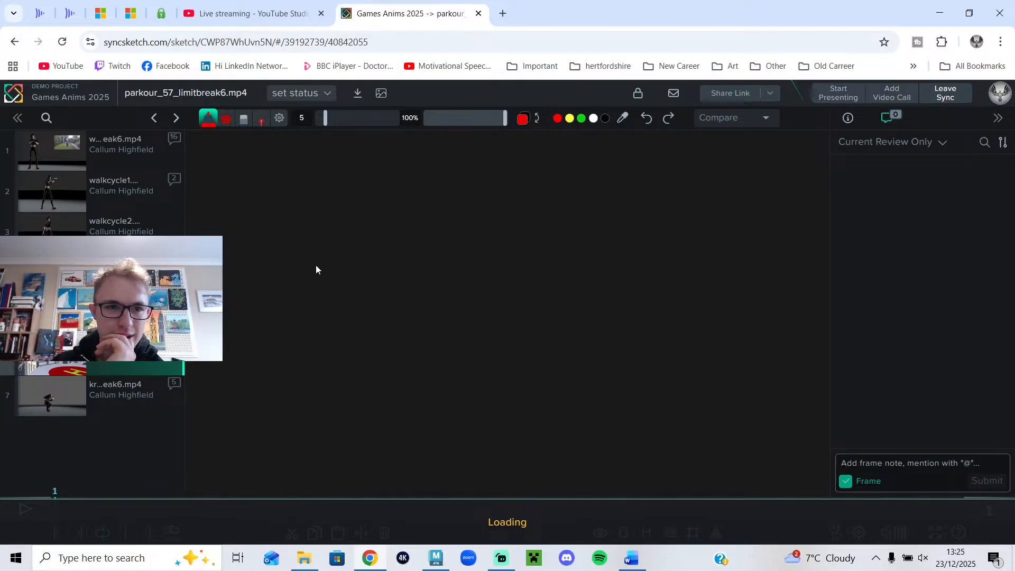
left_click(61, 47)
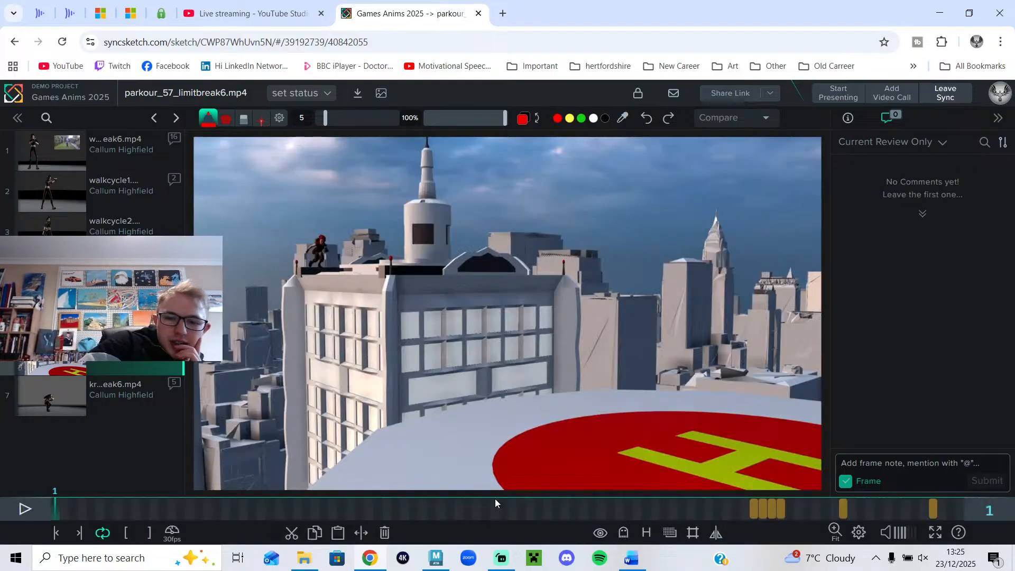
left_click_drag(740, 510, 768, 508)
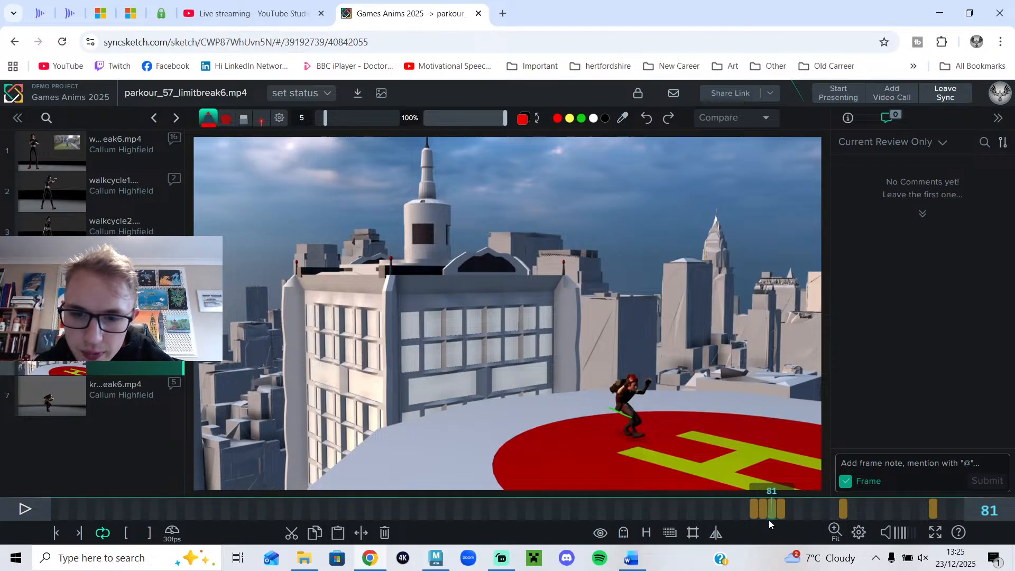
left_click_drag(770, 502, 735, 510)
- Switch to Word to reread the parkour spacing note for frames 79-82, and return to Maya
left_click(631, 558)
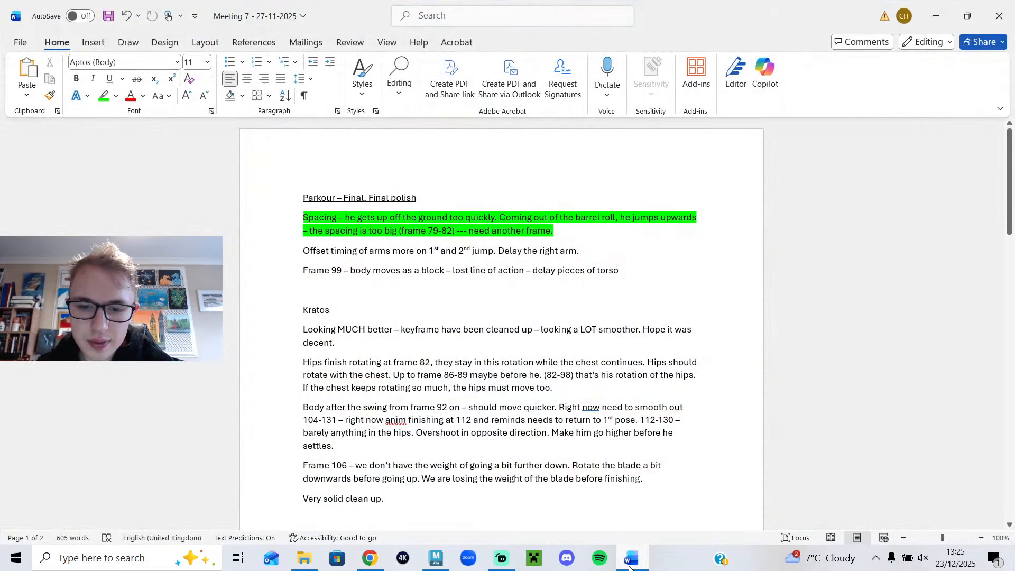
left_click(631, 559)
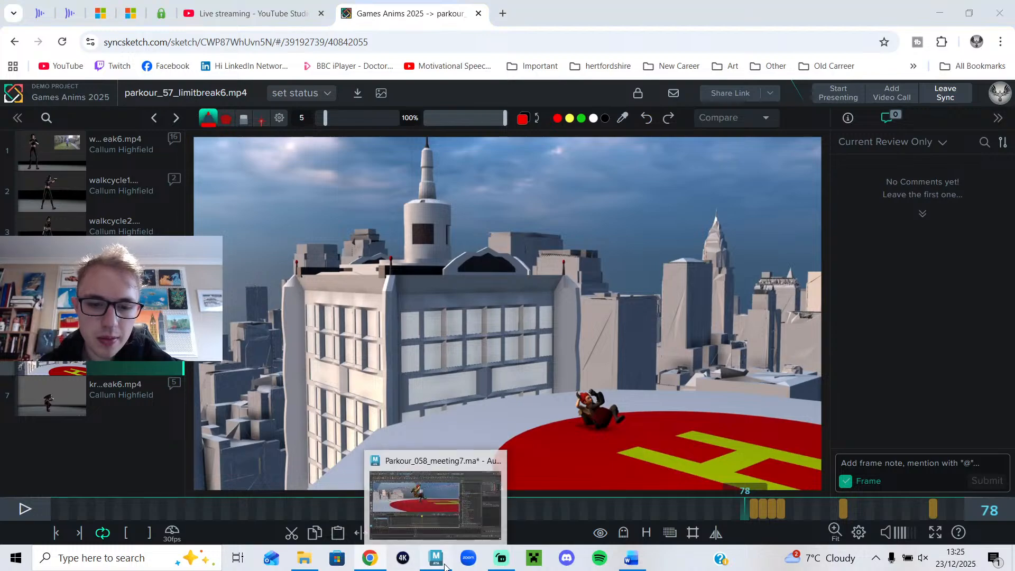
left_click(437, 558)
- Lower the character's body control slightly at frame 210, and play back the roll
mouse_move(351, 488)
left_mouse_down()
mouse_move(217, 470)
mouse_move(354, 493)
left_mouse_up()
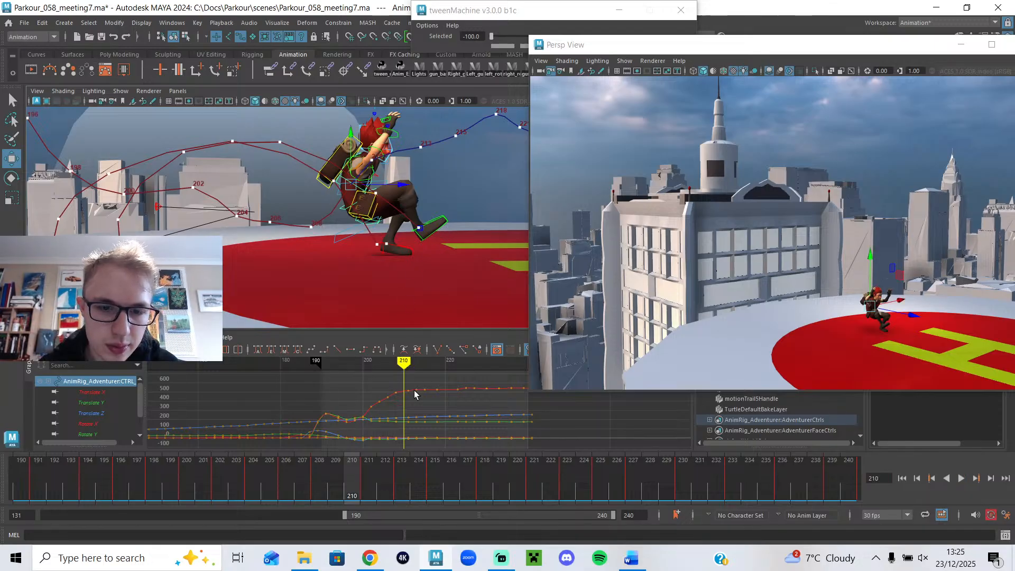
left_click_drag(387, 478, 352, 485)
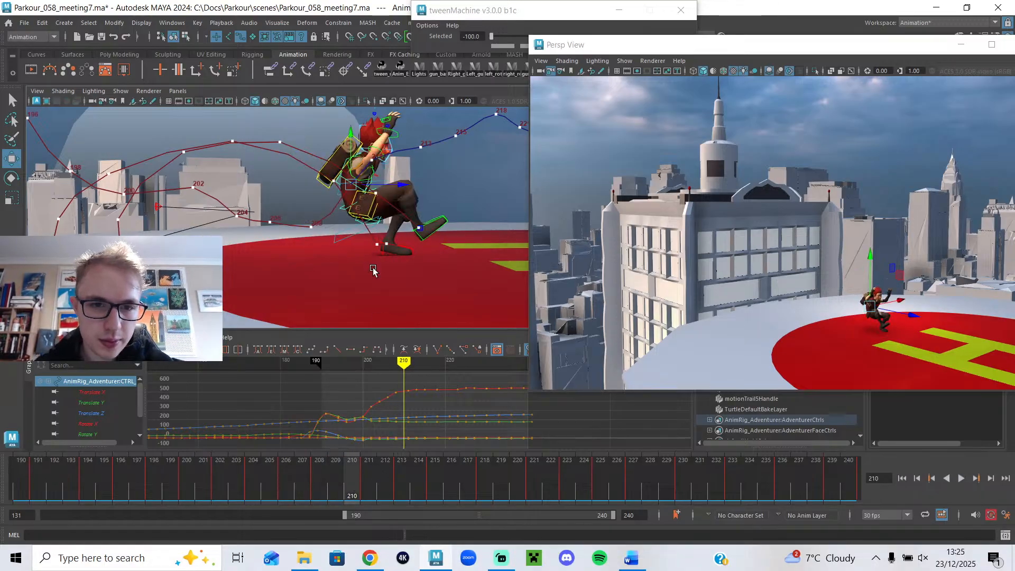
left_click_drag(351, 168, 351, 194)
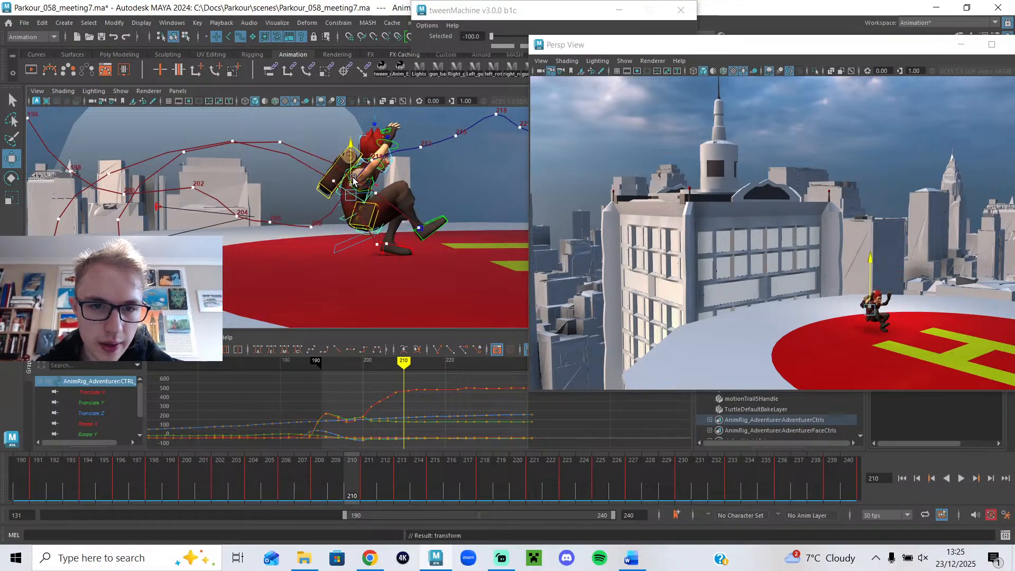
mouse_move(354, 280)
left_mouse_down("alt")
mouse_move(383, 291)
mouse_move(350, 281)
left_mouse_up("alt")
mouse_move(328, 492)
left_mouse_down()
mouse_move(319, 485)
mouse_move(346, 484)
mouse_move(283, 466)
mouse_move(318, 471)
left_mouse_up()
left_click(382, 246)
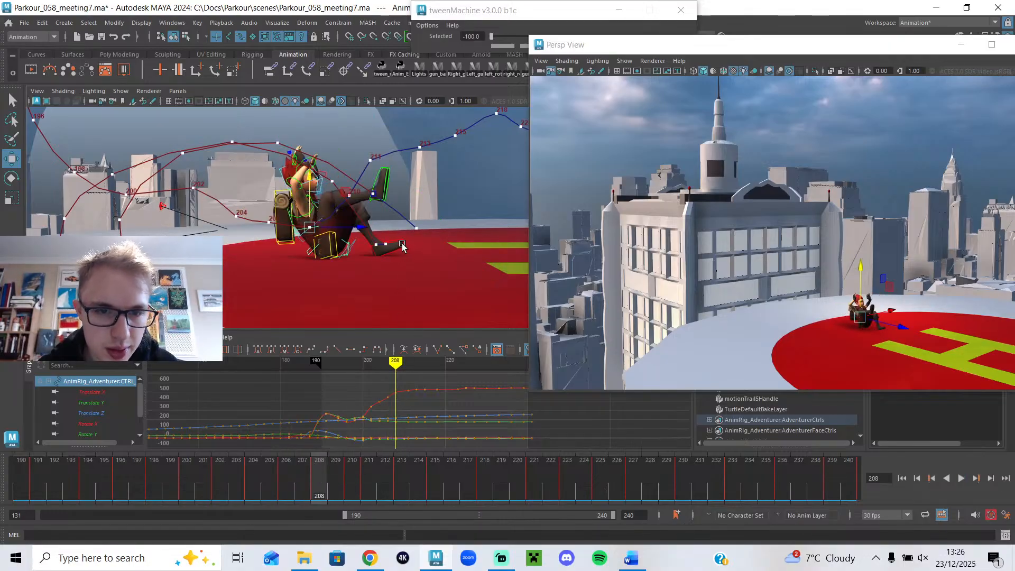
left_click(961, 479)
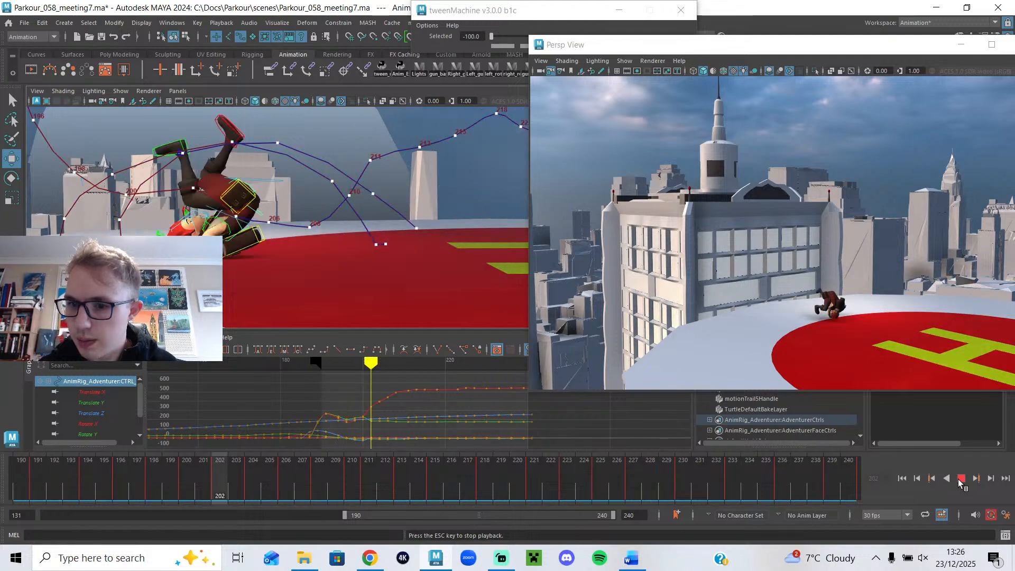
key("Escape")
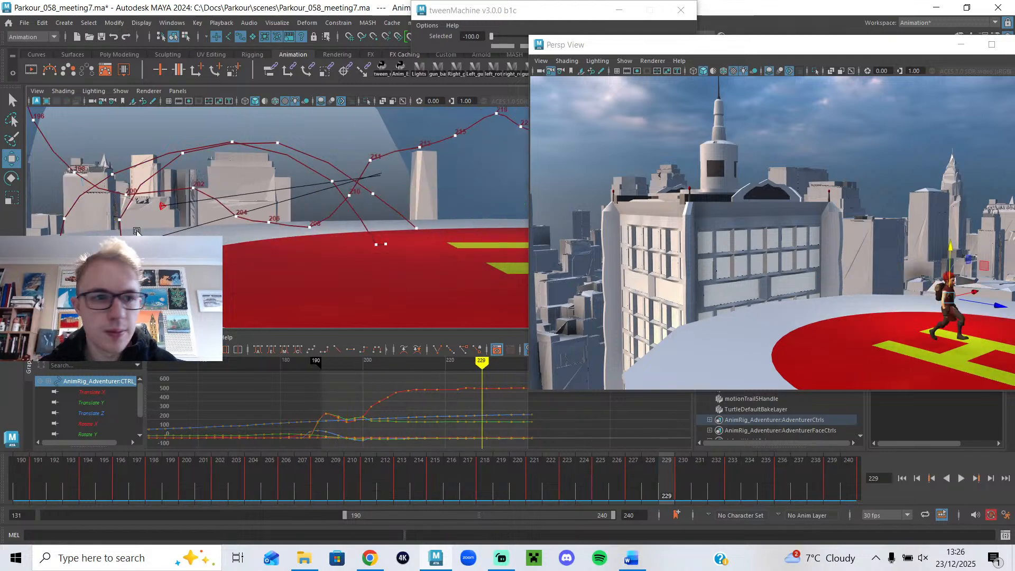
- Save the scene, and play back the landing roll from frame 190
left_click(24, 22)
left_click(50, 70)
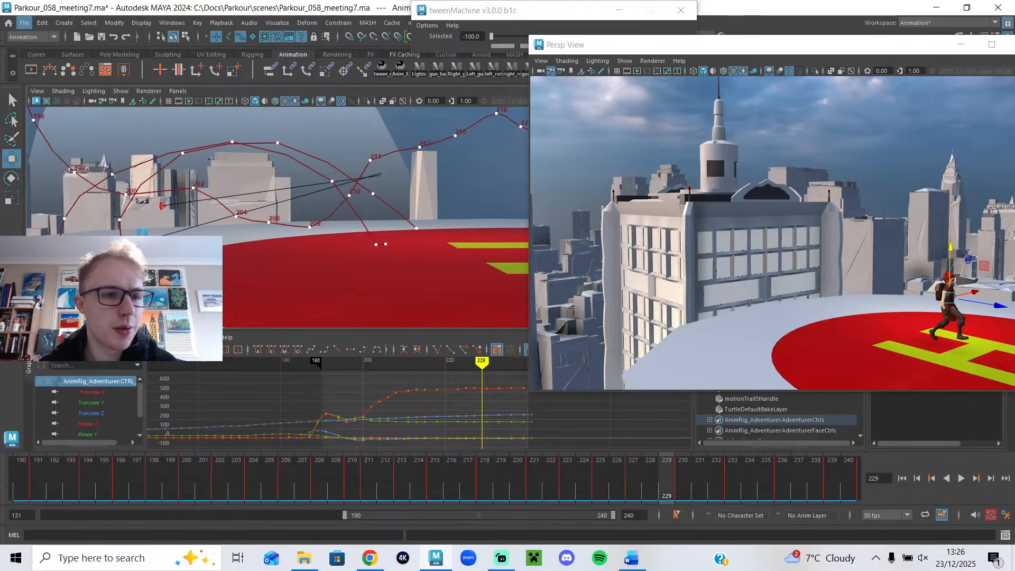
left_click_drag(203, 465, 21, 488)
left_click(962, 476)
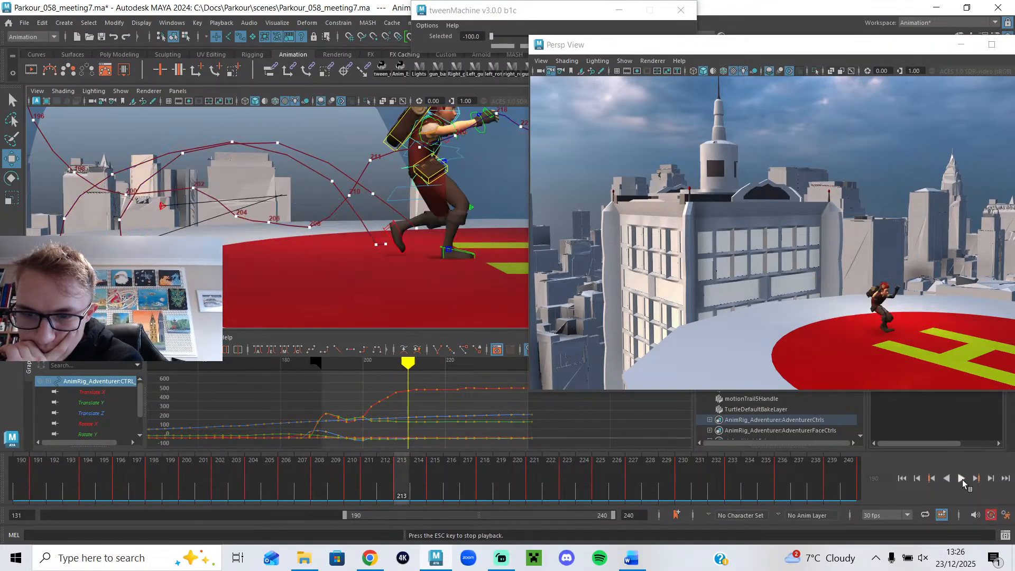
- Play back and scrub the landing roll around frames 208 to 210 to examine the spacing of the body and feet
left_click(360, 485)
left_click_drag(425, 480, 339, 459)
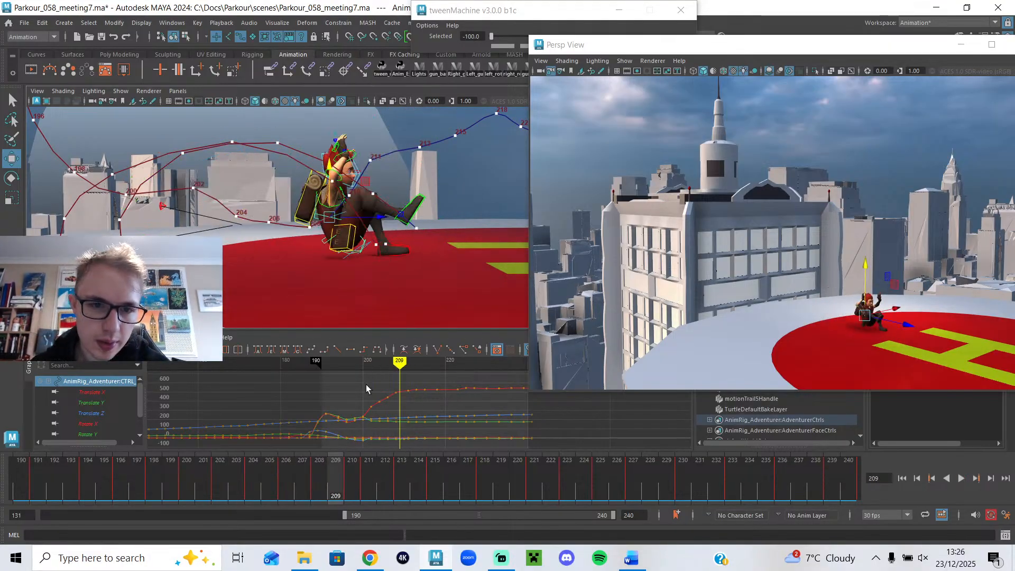
left_click(339, 402)
key("alt+v")
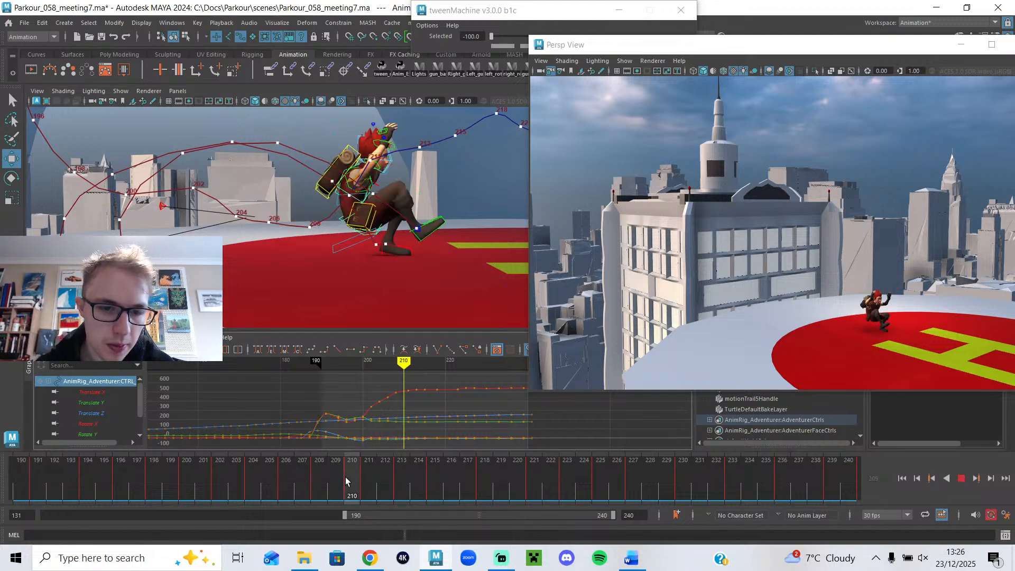
left_click_drag(392, 239, 344, 239, "alt")
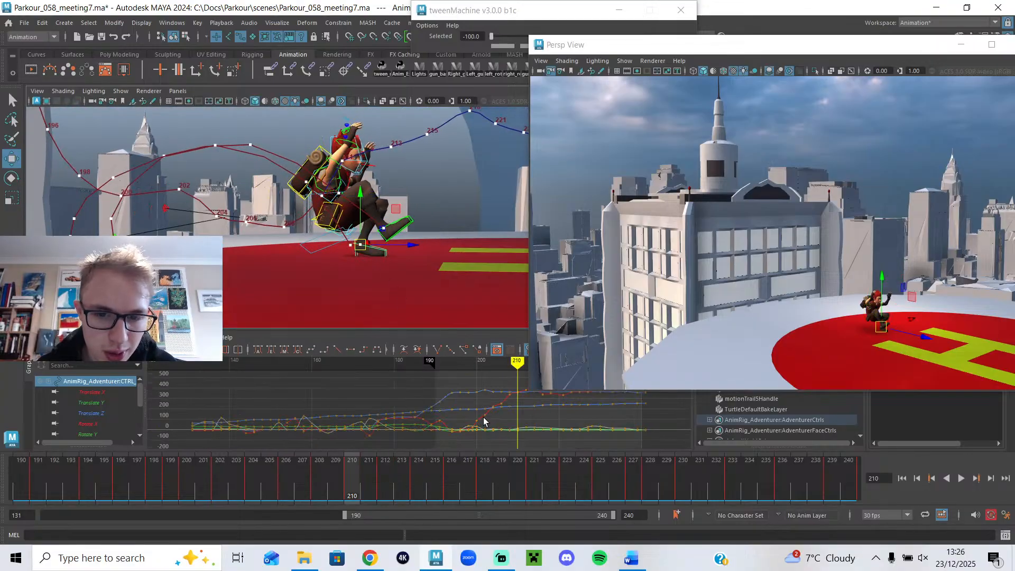
left_click(325, 477)
mouse_move(325, 477)
left_mouse_down()
mouse_move(259, 475)
mouse_move(320, 477)
left_mouse_up()
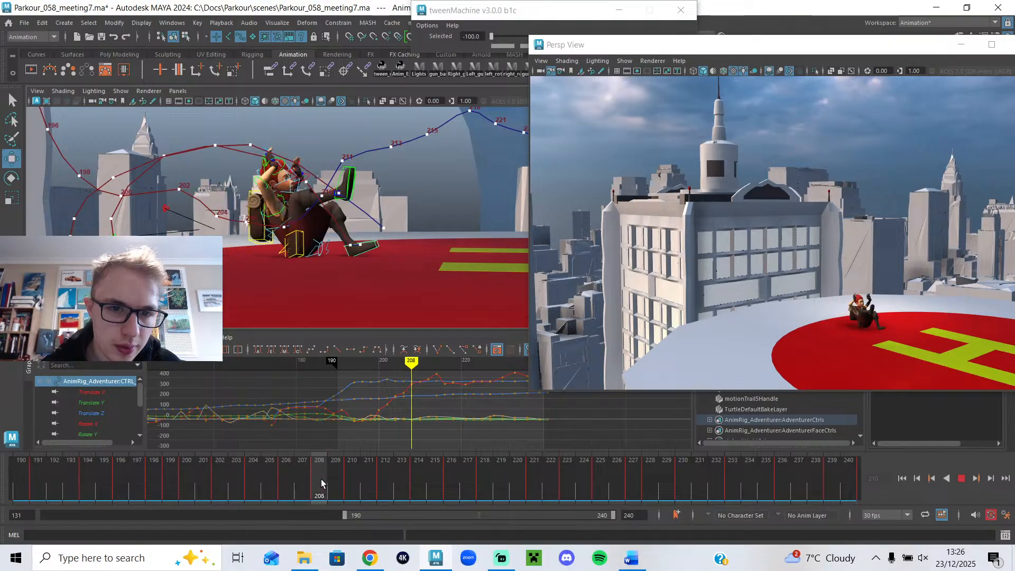
- Rotate the left foot control at frame 208 to lift its toes, and check the foot contact through frame 210
left_click_drag(352, 220, 328, 281)
key("e")
left_click_drag(316, 487, 433, 497)
left_click_drag(220, 485, 316, 495)
middle_click_drag(262, 277, 289, 282, "alt")
mouse_move(289, 285)
left_mouse_down("alt")
mouse_move(261, 271)
mouse_move(296, 271)
mouse_move(281, 273)
left_mouse_up("alt")
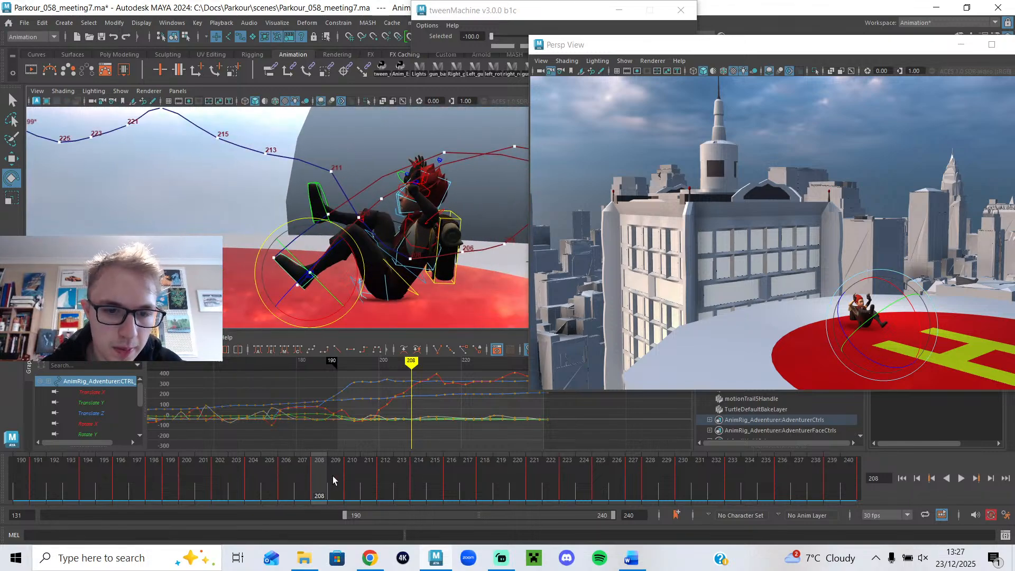
left_click_drag(317, 476, 353, 487)
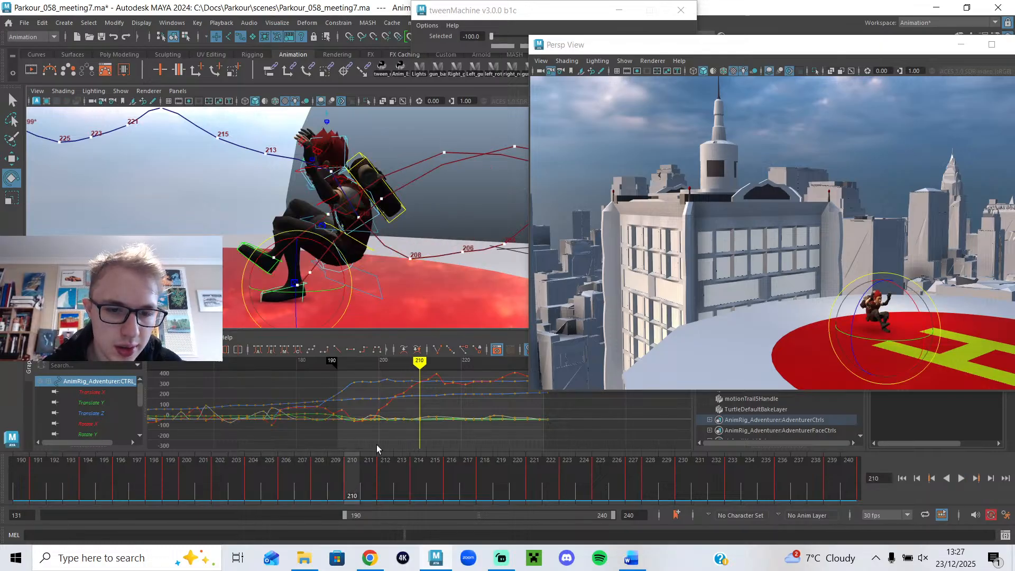
- Check the left foot's channel values at frame 210, and play back the roll with the Persp View window moved aside
left_click_drag(674, 46, 446, 47)
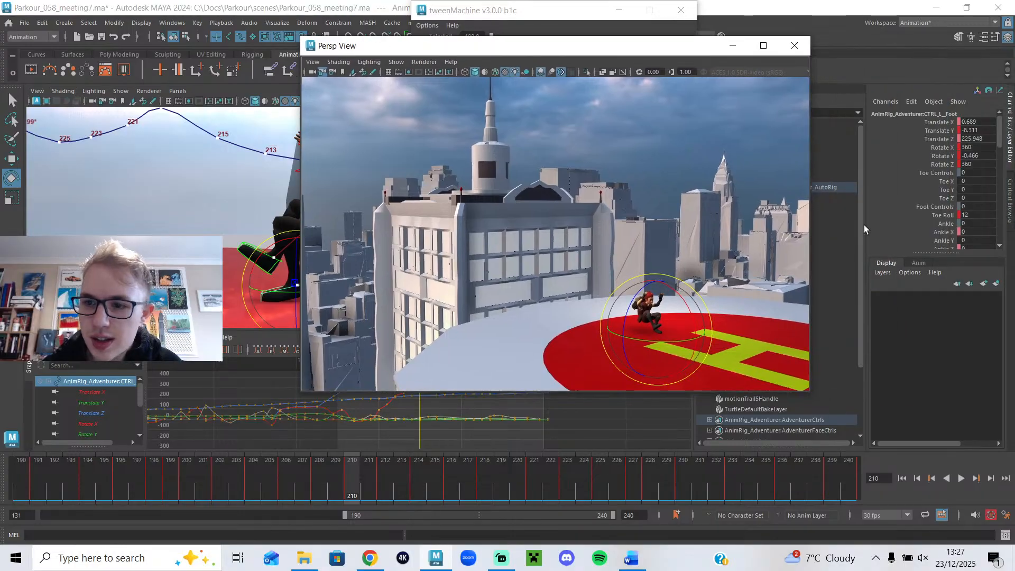
left_click_drag(576, 55, 750, 51)
key("alt+v")
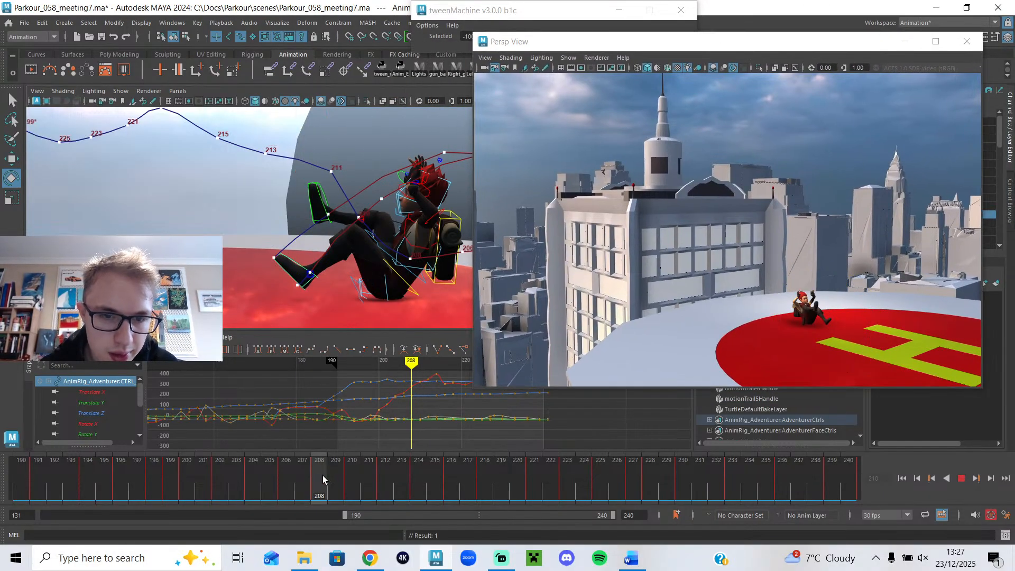
left_click_drag(354, 481, 353, 480)
left_click_drag(596, 45, 635, 40)
- Shift the right foot control slightly forward at frame 212 so its plant lines up with frame 213
left_click_drag(378, 207, 530, 272, "alt")
middle_click_drag(412, 283, 317, 275, "alt")
left_click_drag(322, 484, 382, 498)
left_click(418, 291)
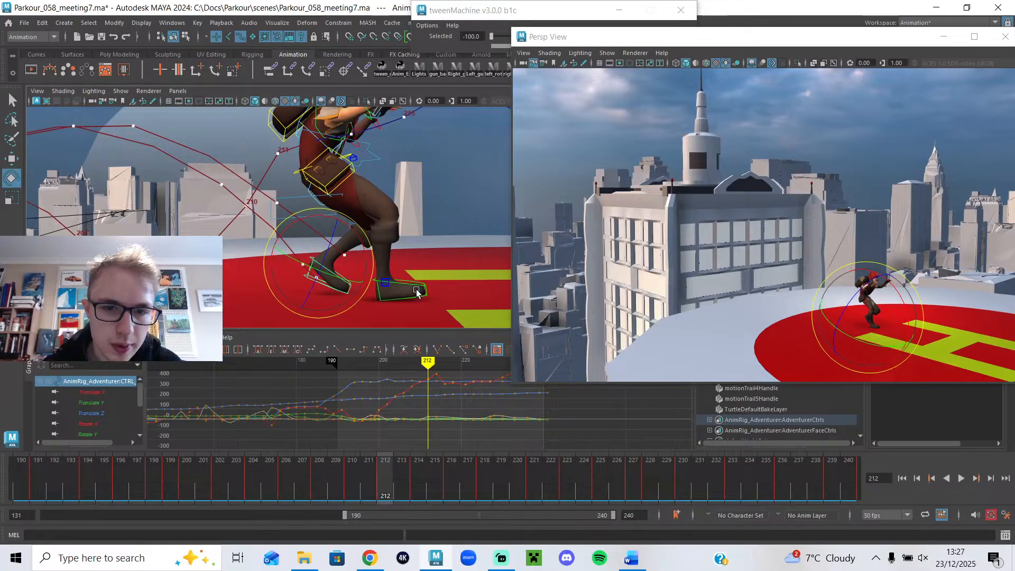
left_click(411, 284)
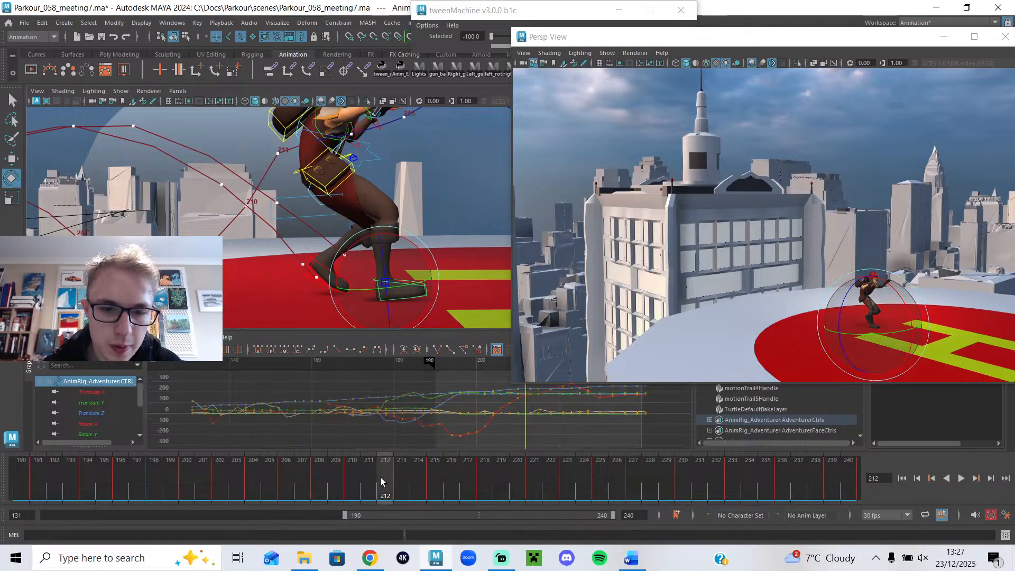
mouse_move(357, 479)
left_mouse_down()
mouse_move(402, 487)
mouse_move(375, 484)
left_mouse_up()
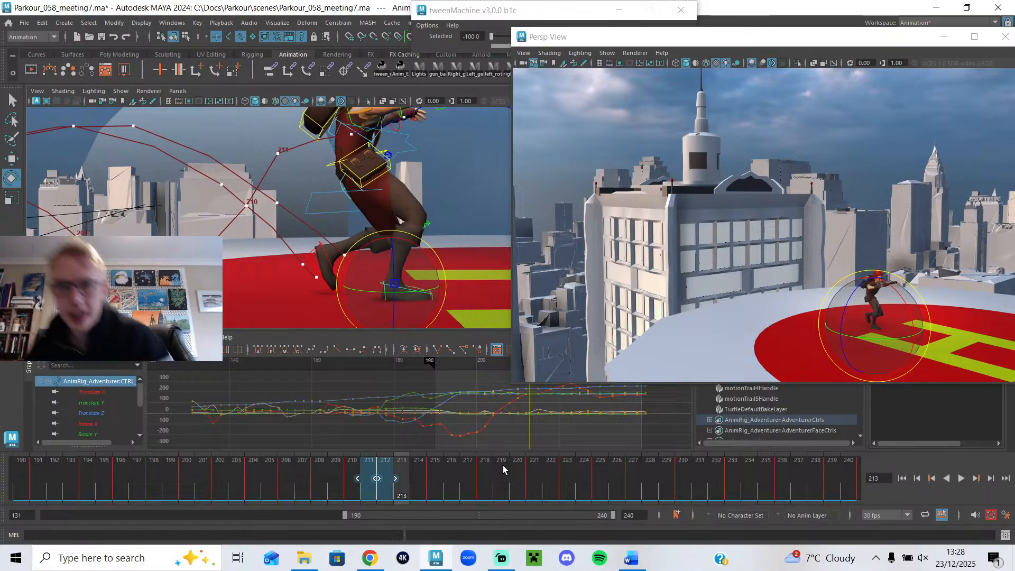
- Play back and scrub frames 209 to 212 to examine the feet and body as the character comes out of the roll
key("alt+v")
left_click_drag(345, 485, 380, 488)
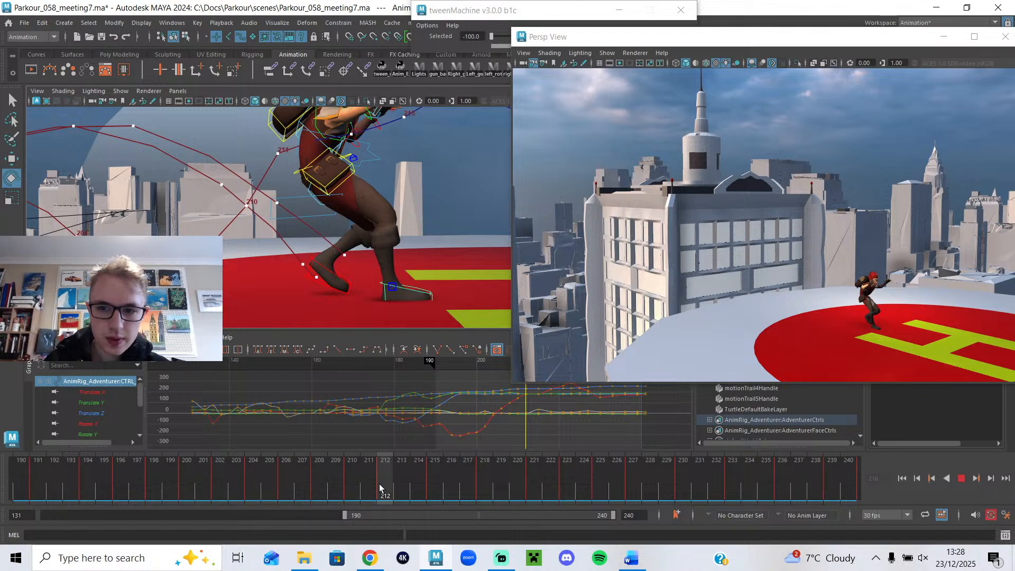
left_click(320, 266)
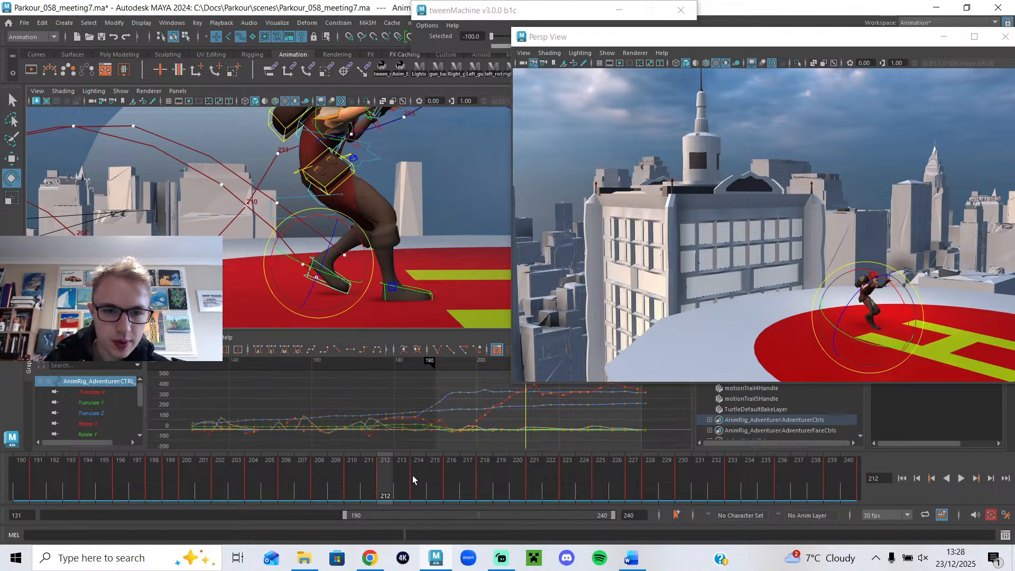
key("alt+v")
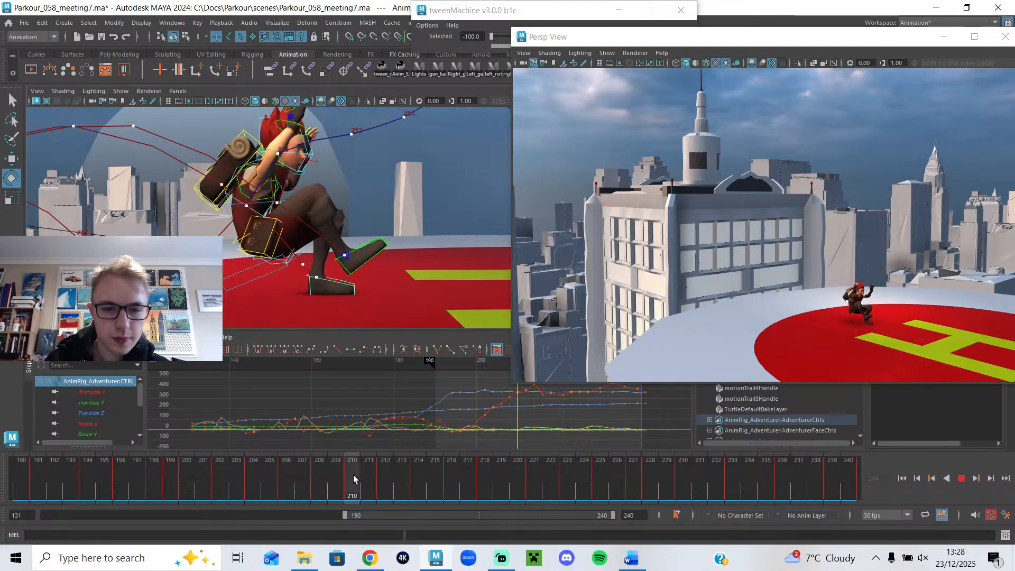
key("alt+v")
key("alt+v")
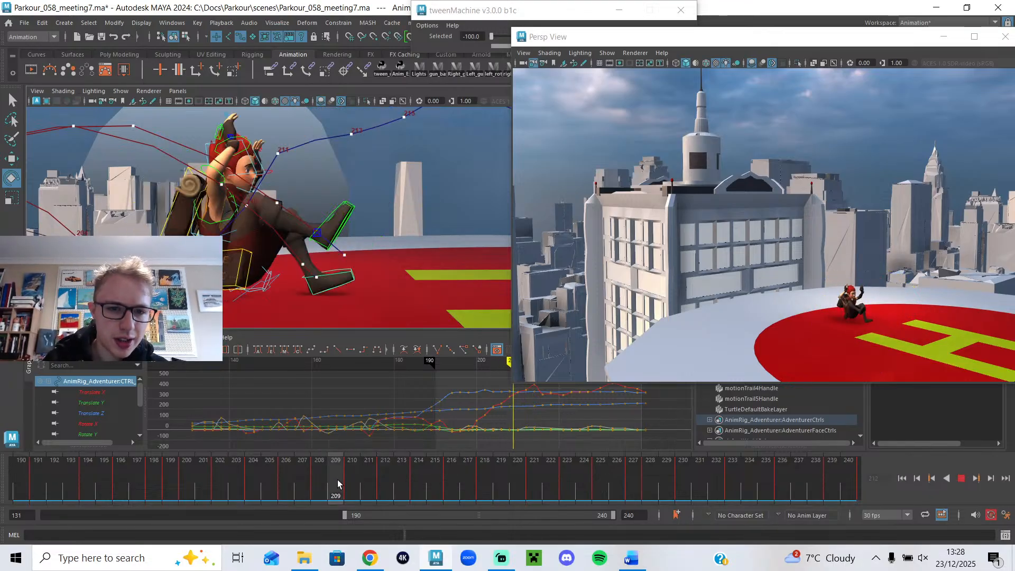
key("alt+v")
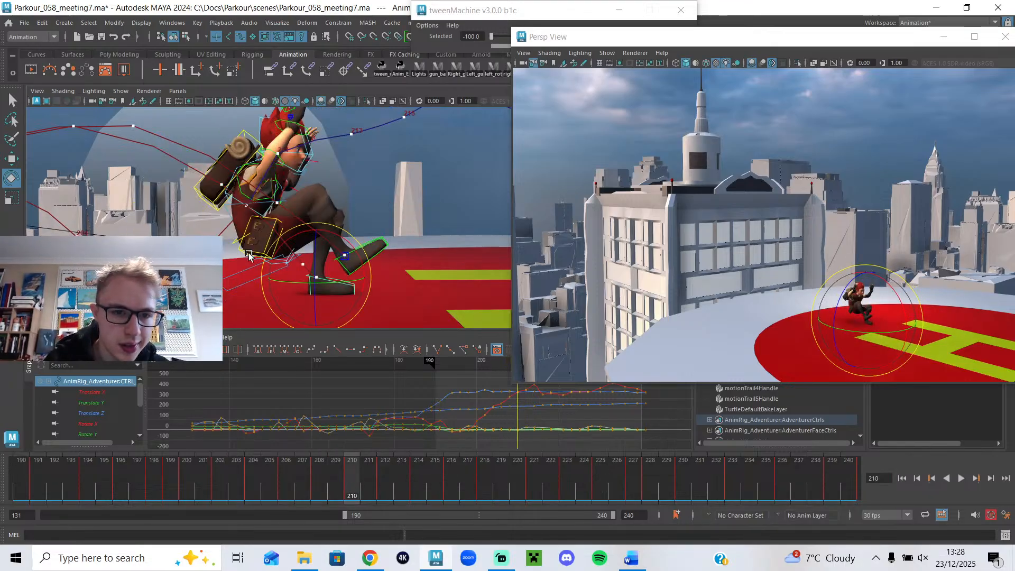
- Lower the body control and pull it slightly back at frame 210, and play back the roll
left_click(241, 244)
key("f")
middle_click_drag(334, 409, 322, 408, "alt")
key("w")
left_click_drag(246, 211, 237, 241)
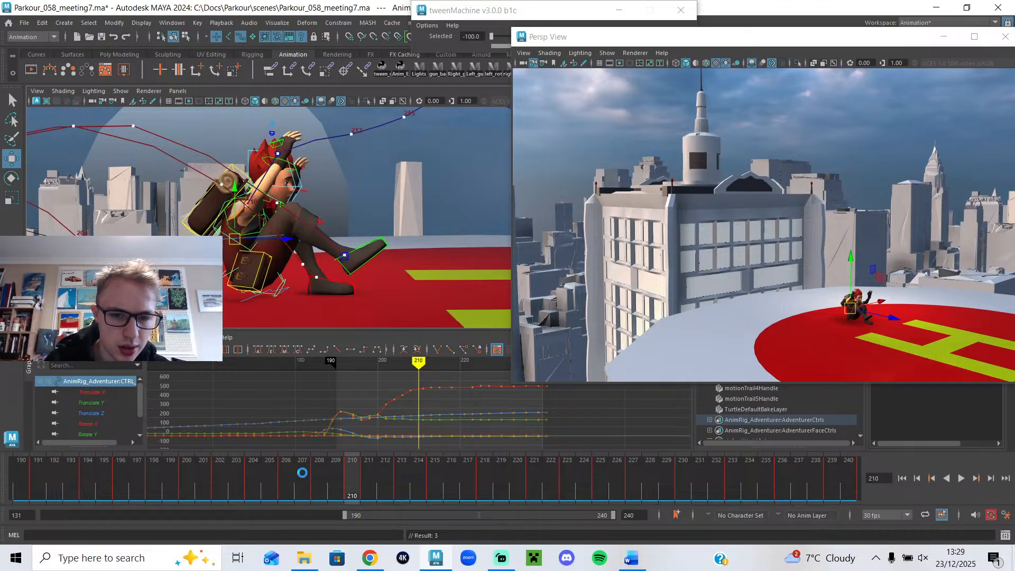
key("alt+v")
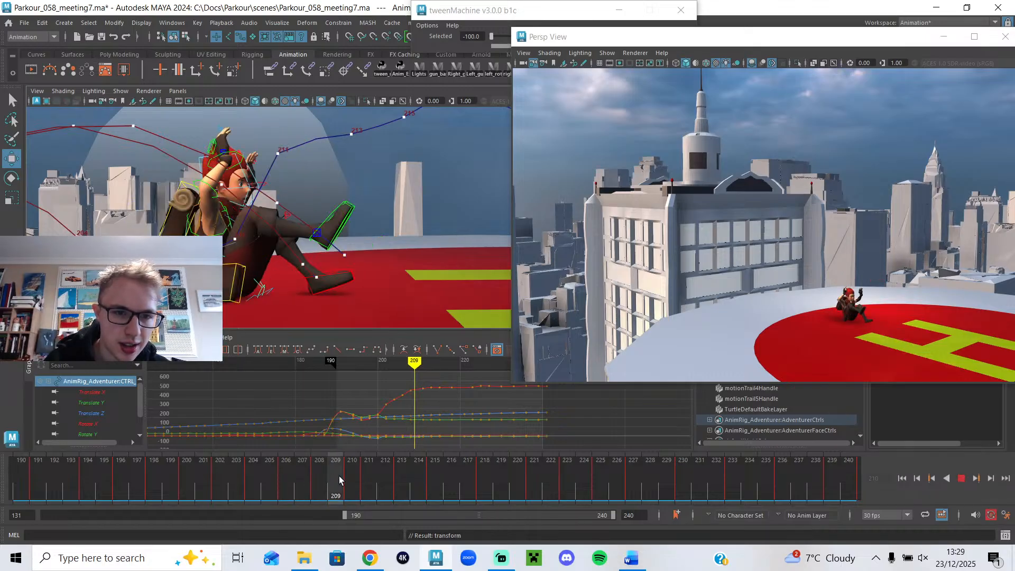
- Lower the body control at frame 212, and delete its key at frame 211
left_click(377, 475)
left_click_drag(321, 139, 309, 175)
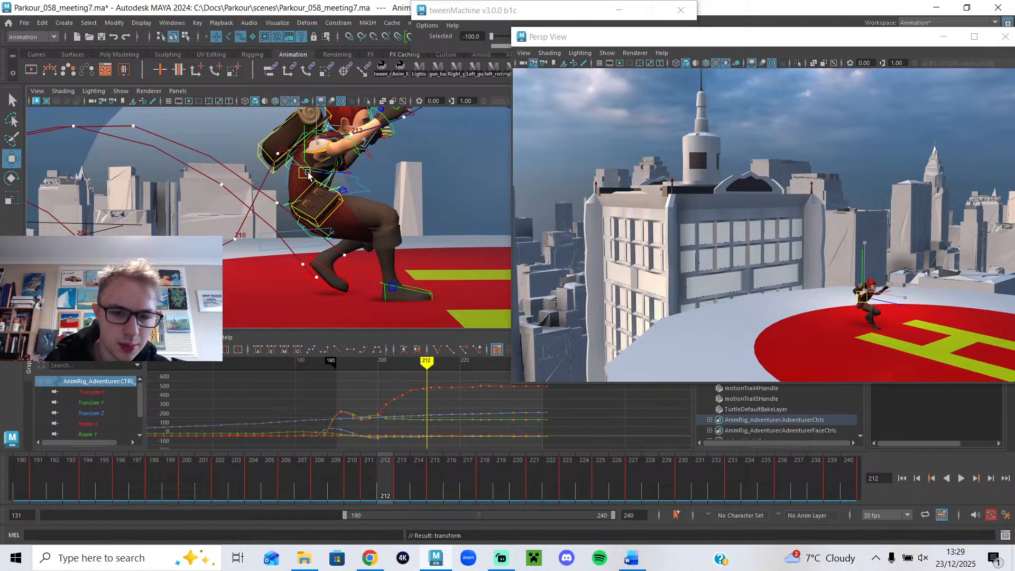
left_click(368, 474)
right_click(368, 473)
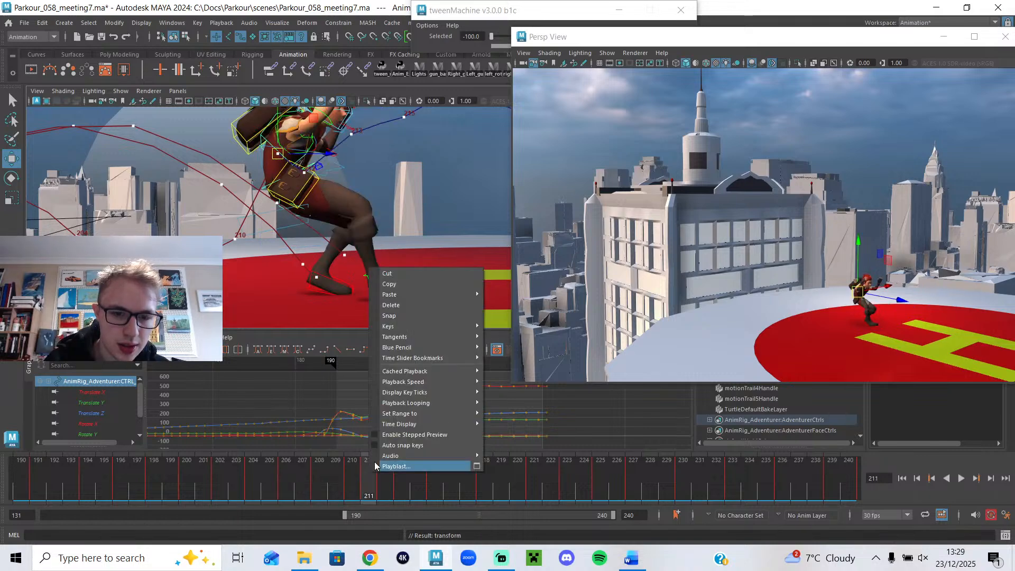
left_click(403, 307)
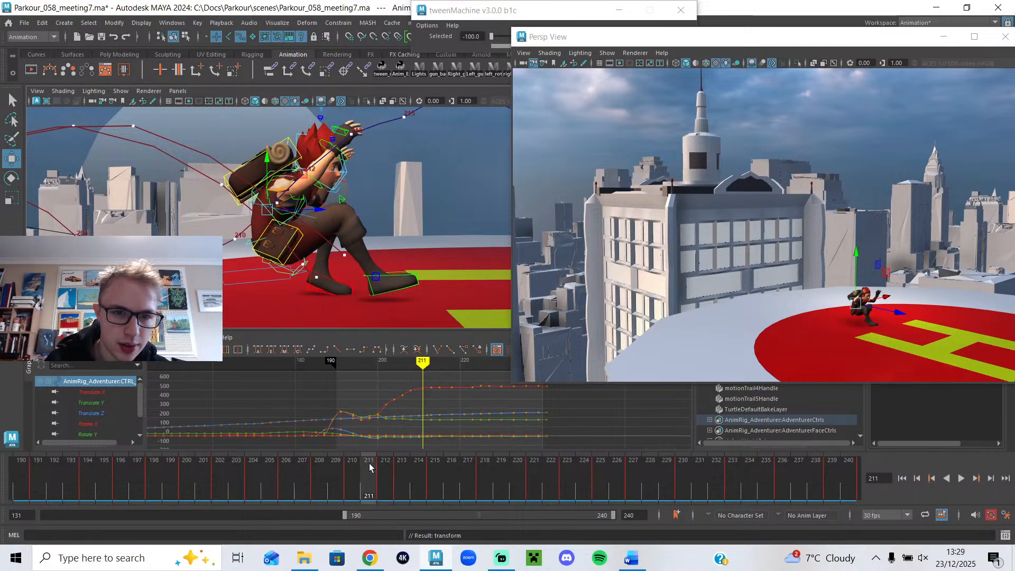
left_click_drag(336, 486, 377, 475)
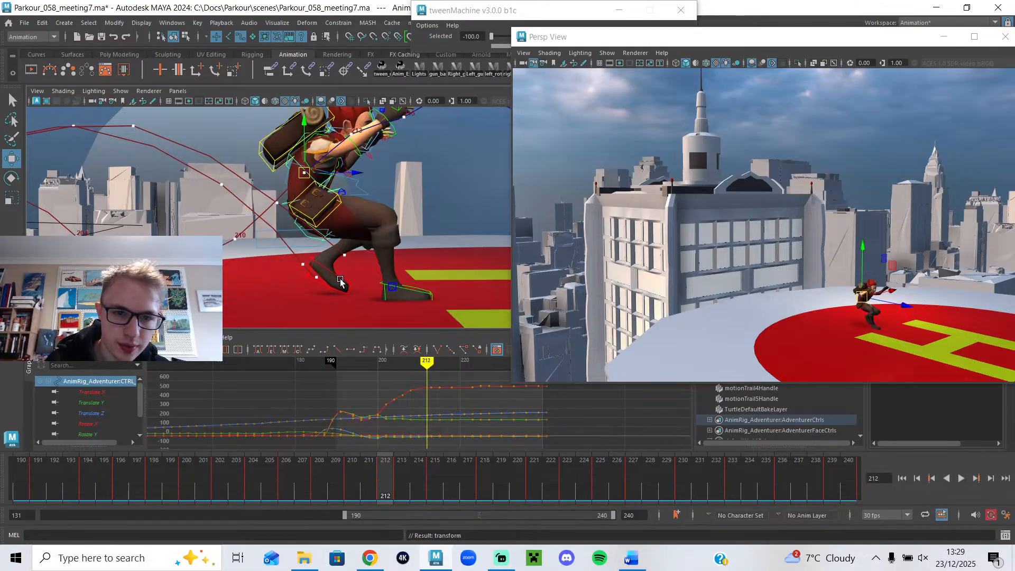
- Set the left foot control's Rotate Y to 0 and Rotate Z to 360 at frame 212
left_click_drag(833, 41, 737, 61)
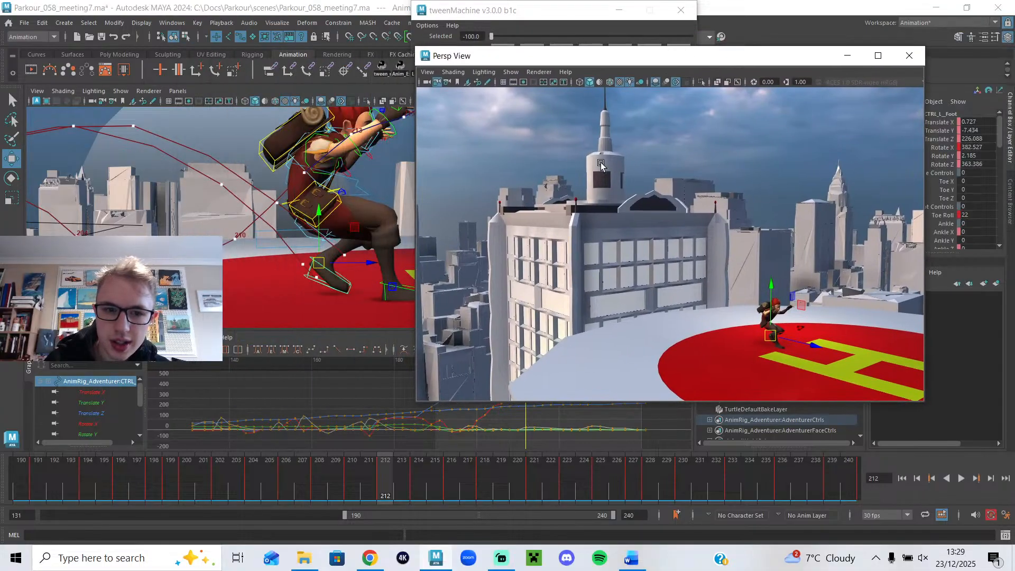
double_click(981, 155)
type("0")
key("Return")
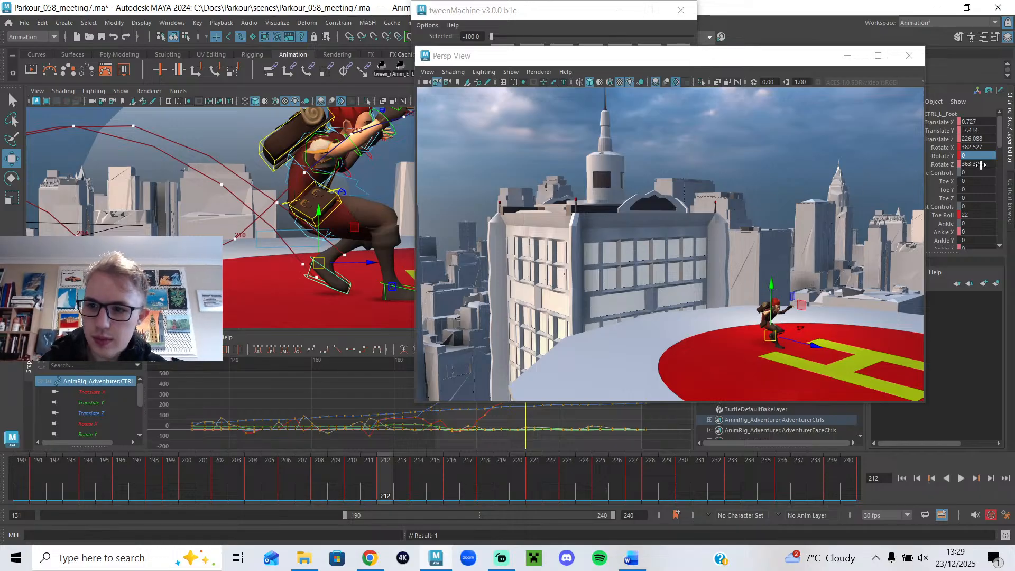
double_click(982, 164)
key("Return")
- Try a Rotate X of 260 on the left foot control at frame 212, and undo it
double_click(985, 147)
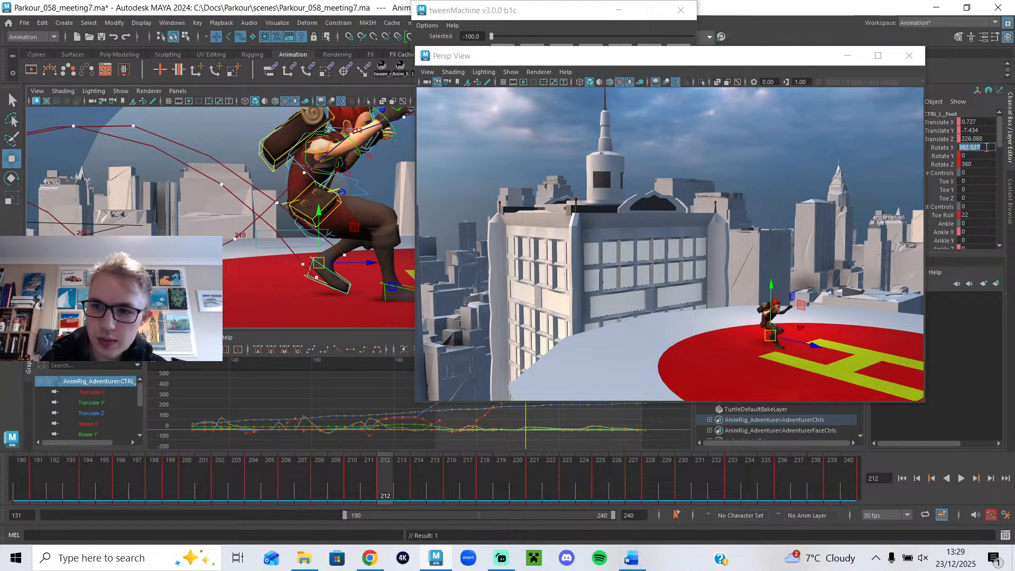
type("260")
key("Return")
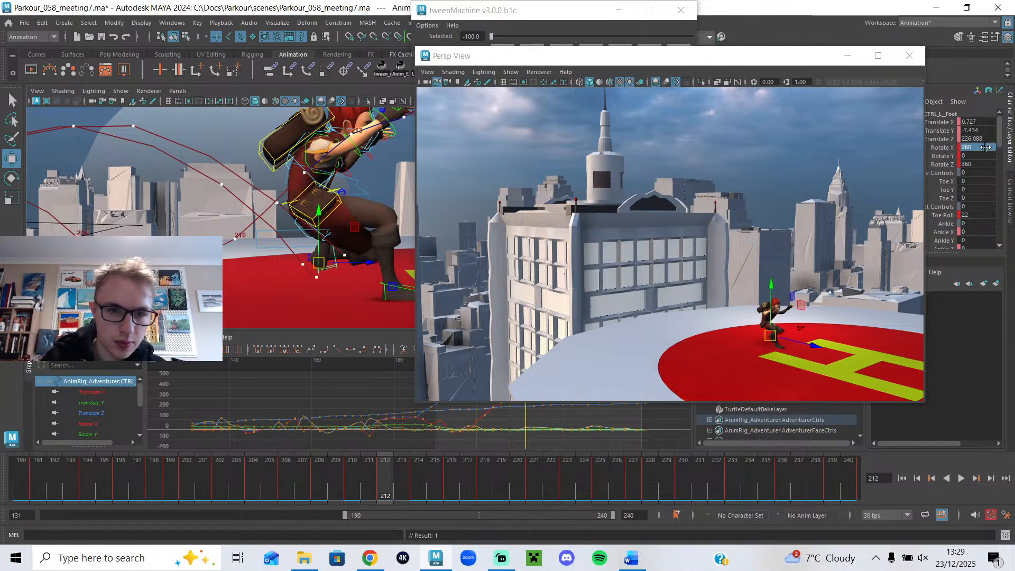
key("ctrl+z")
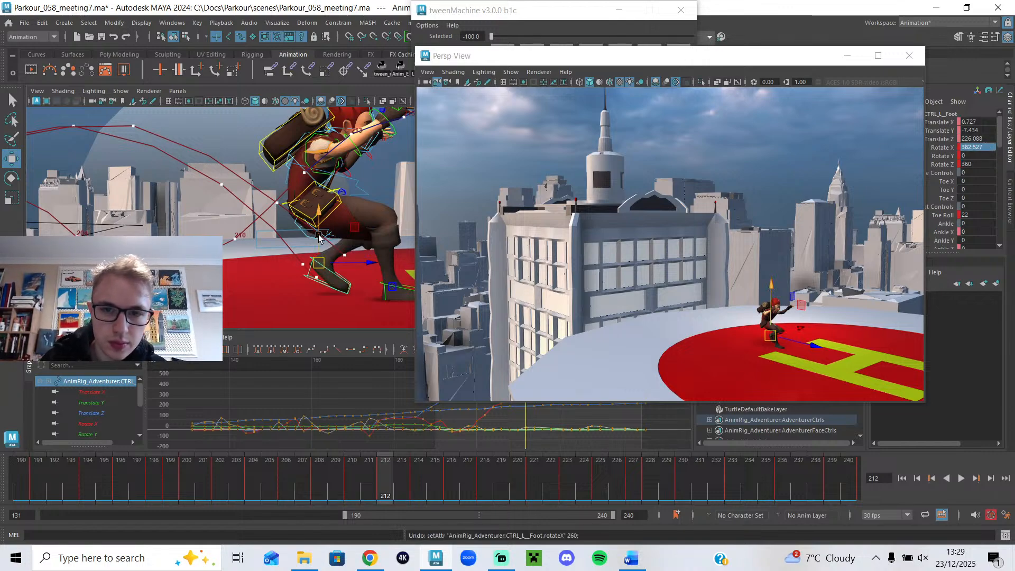
- Lower the left foot control slightly at frame 212, and set its Rotate X to 360
left_click_drag(319, 238, 318, 234)
key("e")
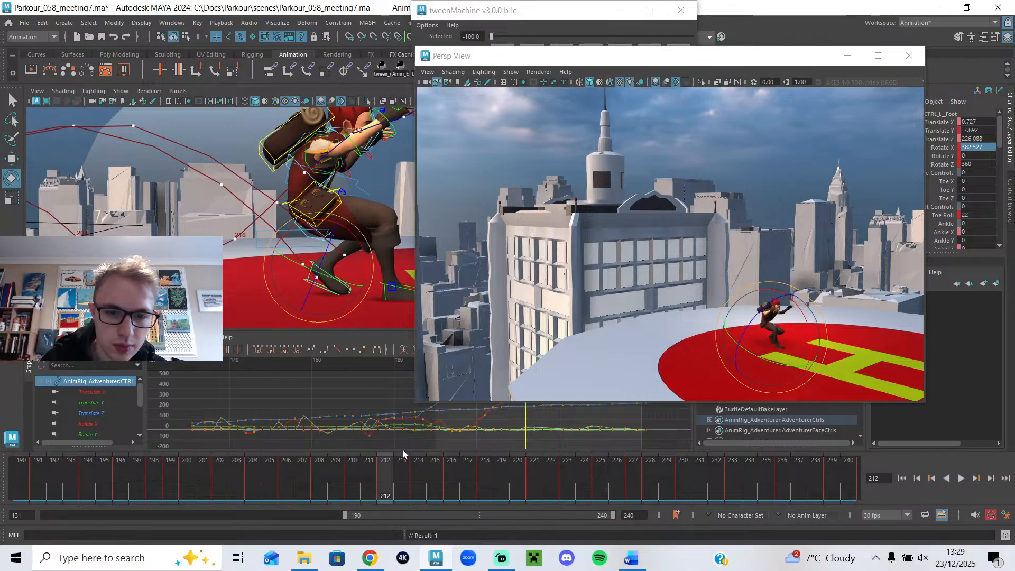
left_click_drag(352, 480, 383, 470)
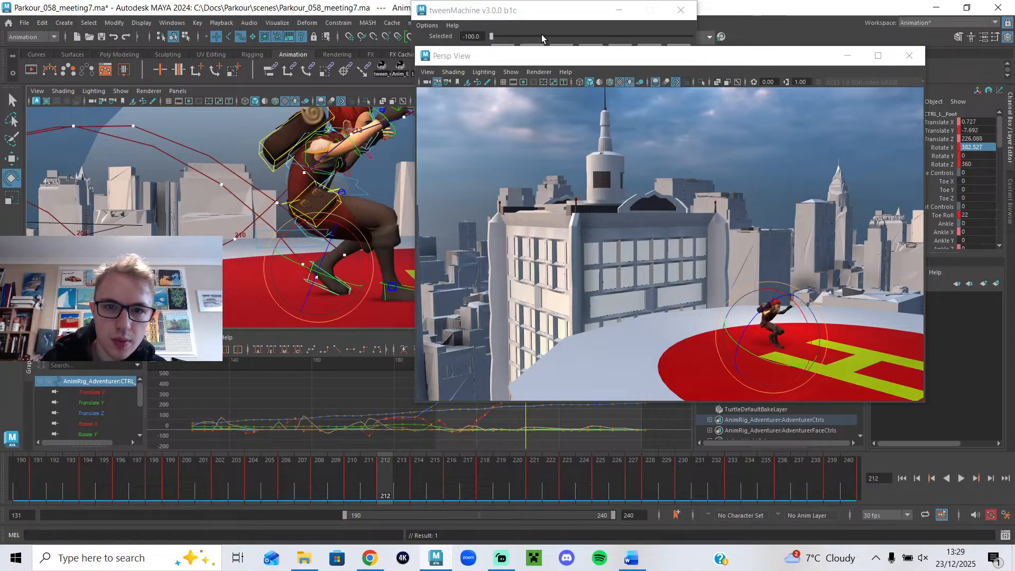
left_click(256, 282)
left_click(312, 279)
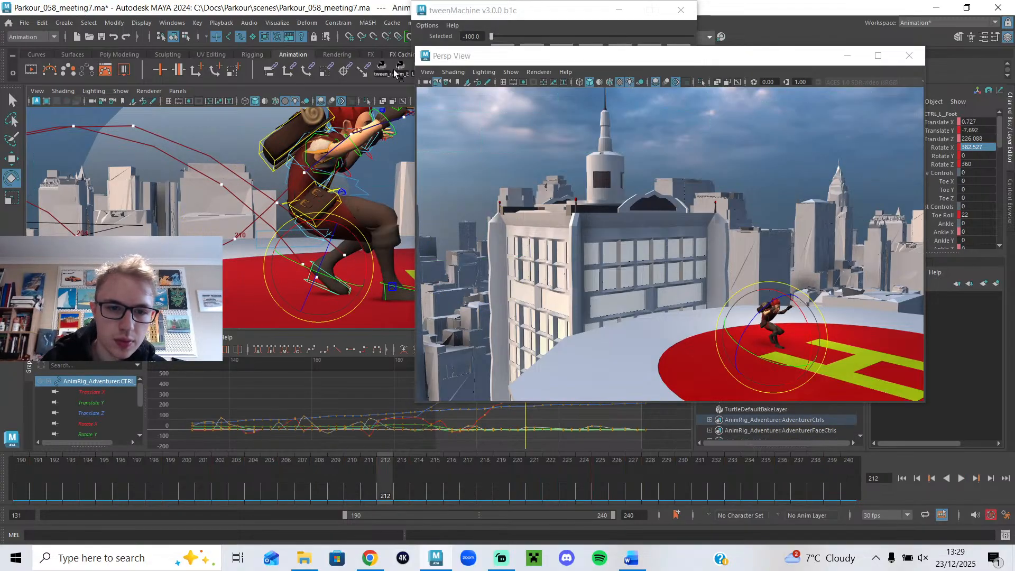
left_click_drag(492, 36, 382, 57)
key("w")
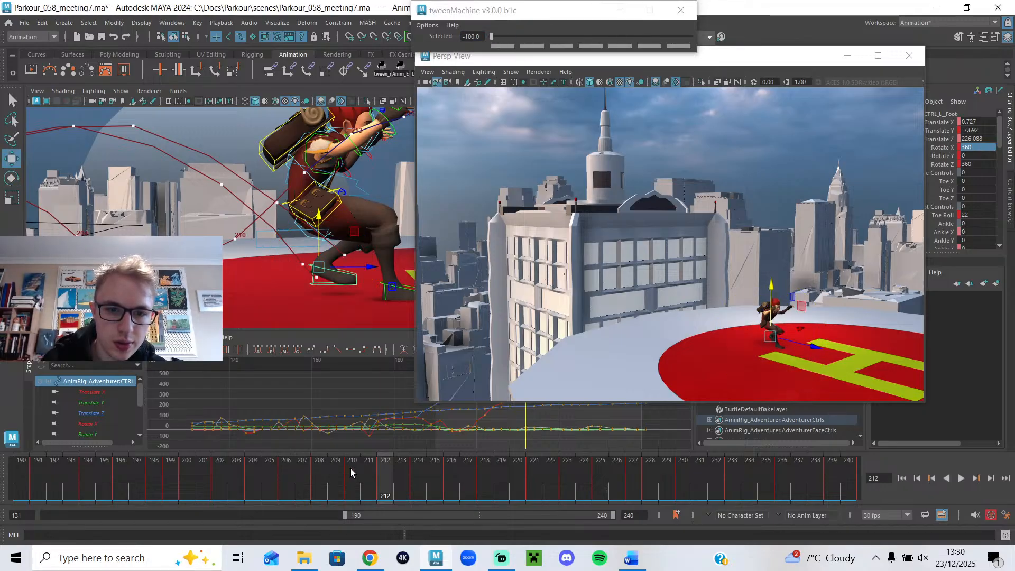
- Match the left foot's translate and rotate channels at frame 212 to the previous key with tweenMachine, and set Toe Roll to 34
left_click_drag(941, 123, 949, 166)
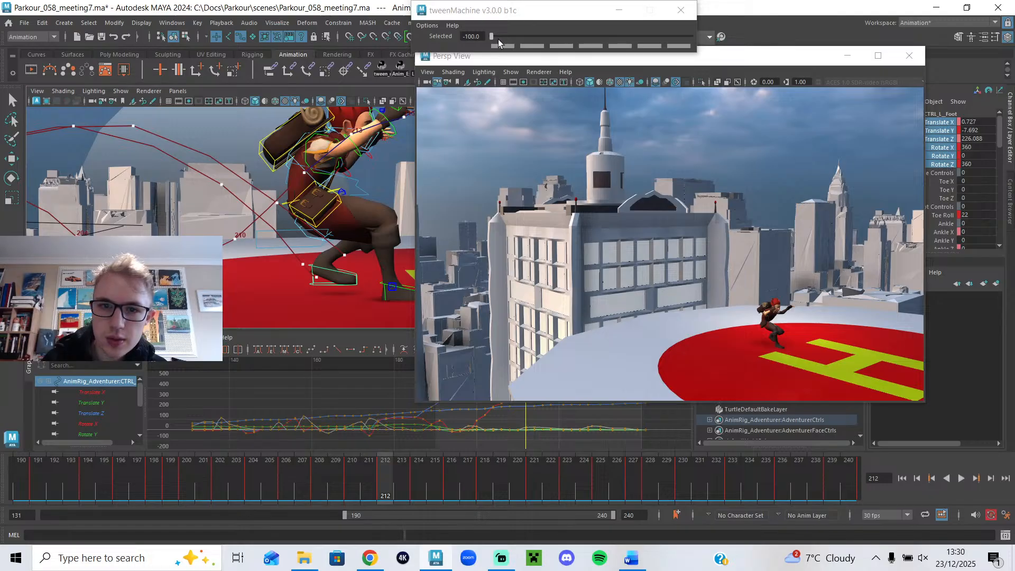
left_click(351, 487)
left_click_drag(350, 488, 385, 487)
middle_click_drag(968, 216, 980, 215)
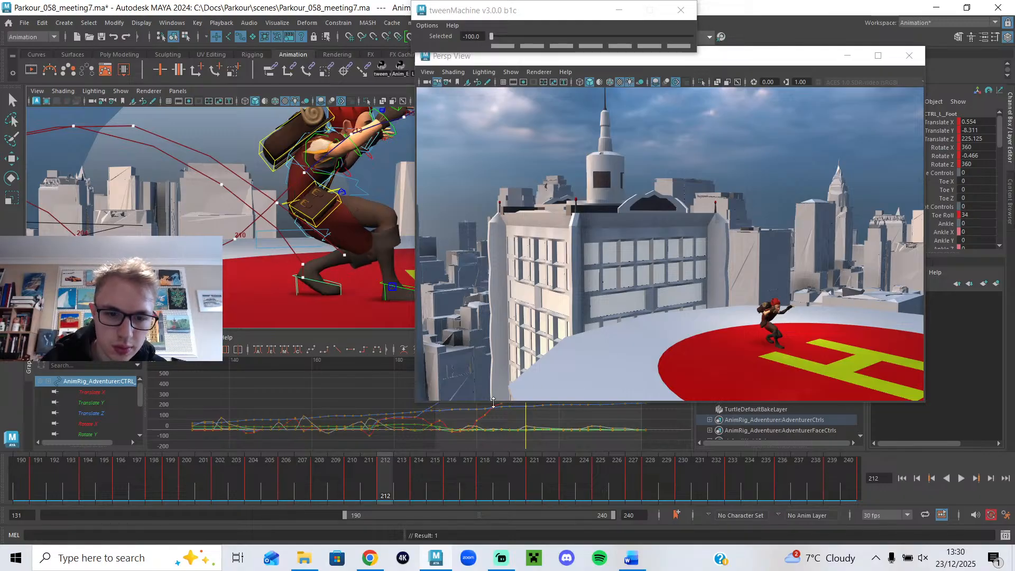
- Nudge the left foot control slightly forward at frame 210
left_click_drag(317, 483, 356, 487)
key("w")
left_click_drag(339, 279, 343, 281)
- Match the left foot's Translate X, Y and Z at frame 212 to the previous key with tweenMachine at -100, and play back
left_click(382, 486)
left_click_drag(947, 123, 951, 139)
left_click_drag(531, 37, 491, 36)
key("alt+v")
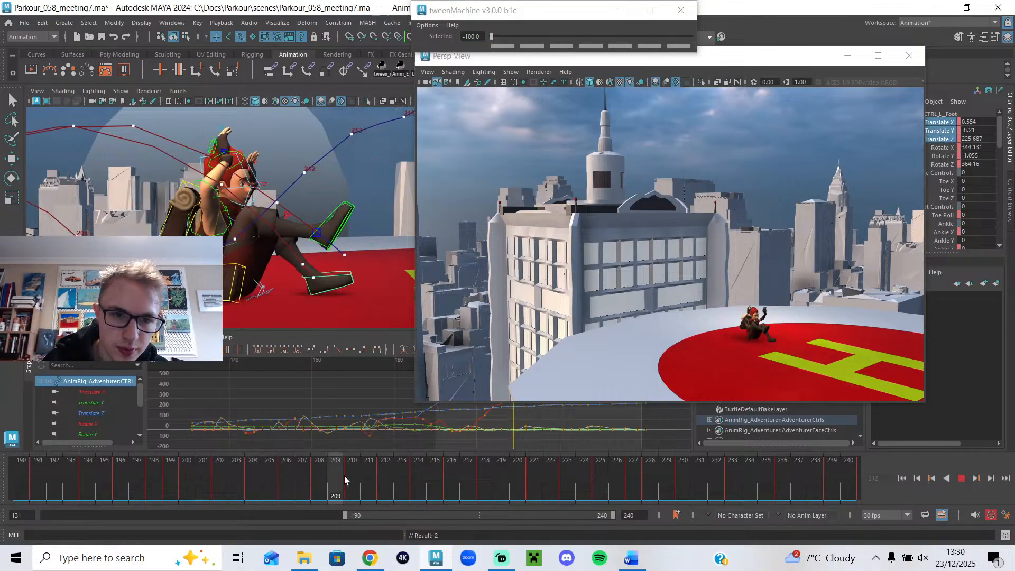
key("alt+v")
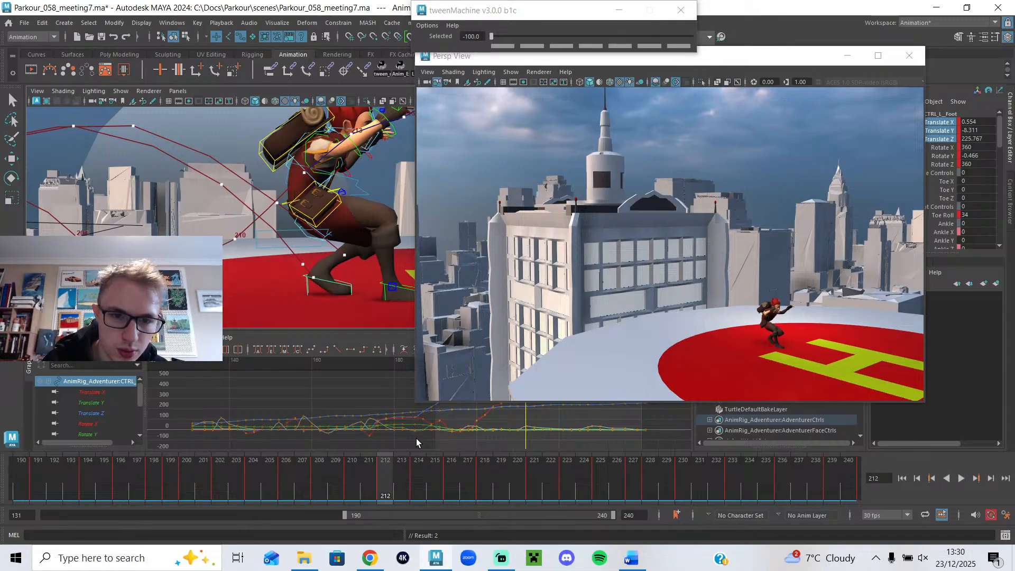
- Shrink the Persp View window clear of the timeline and play the landing roll from frame 190
left_click_drag(723, 58, 716, 92)
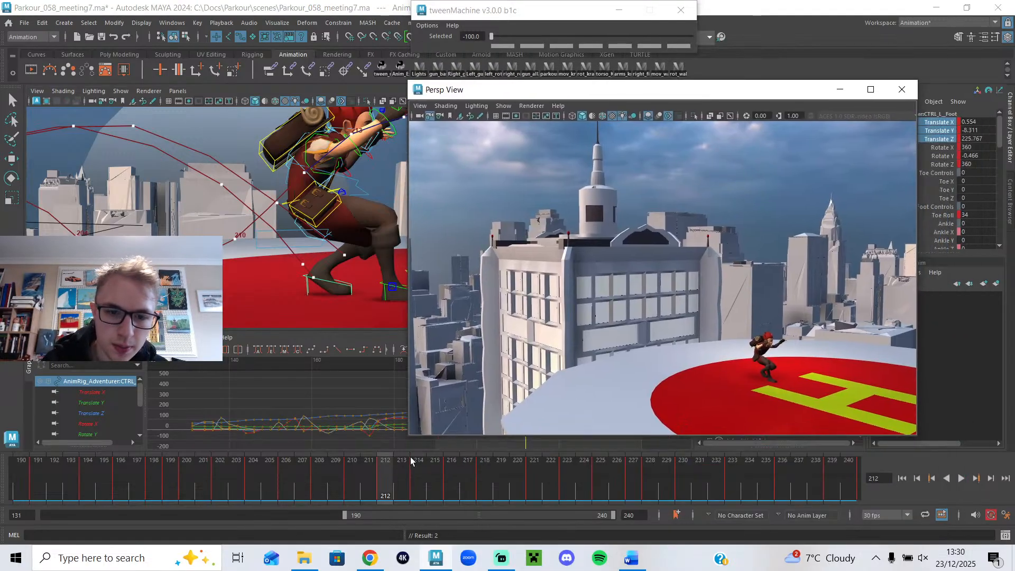
left_click_drag(411, 438, 540, 377)
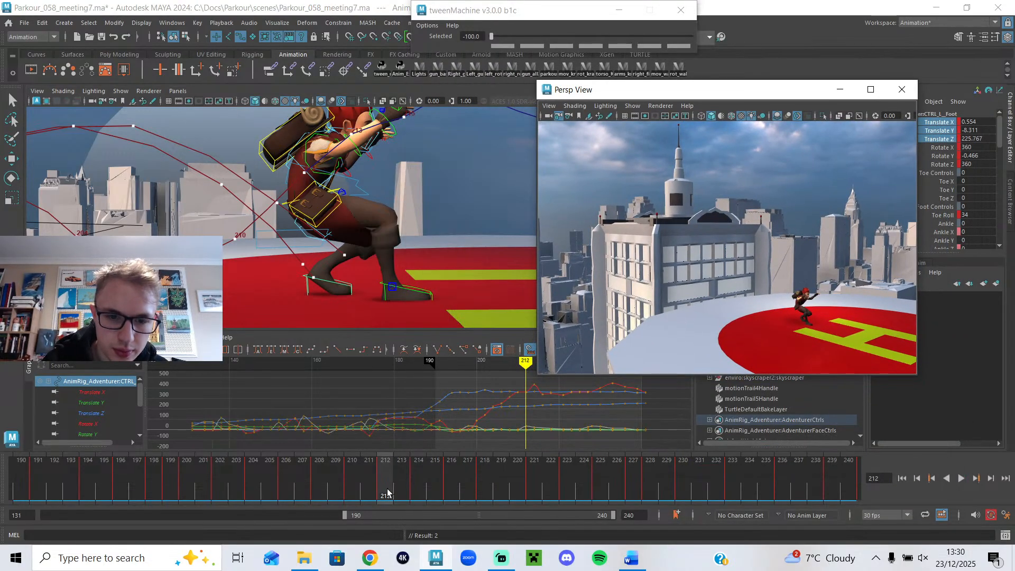
left_click(277, 489)
key("alt+v")
left_click_drag(277, 488, 435, 496)
key("alt+shift+v")
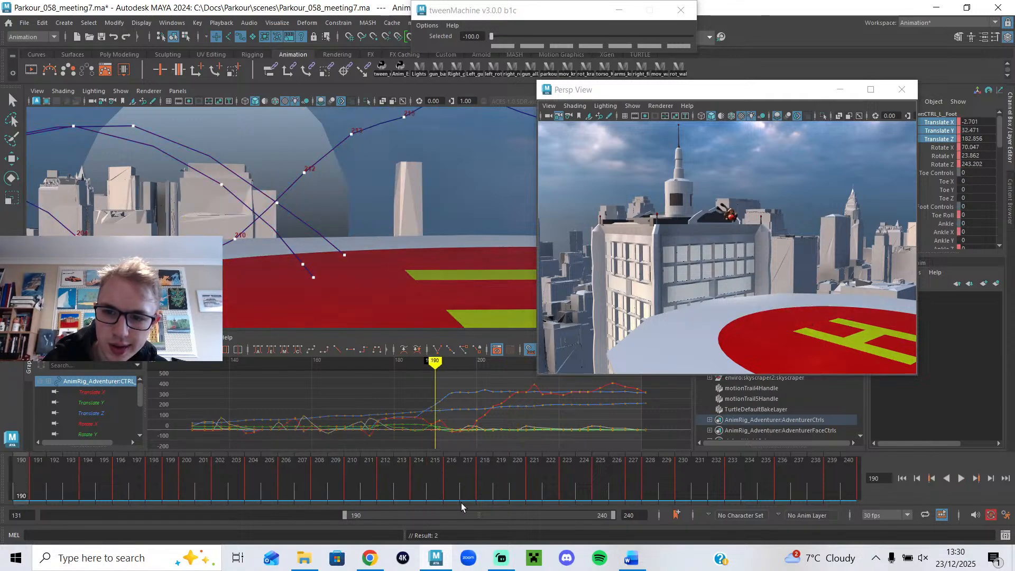
left_click(961, 479)
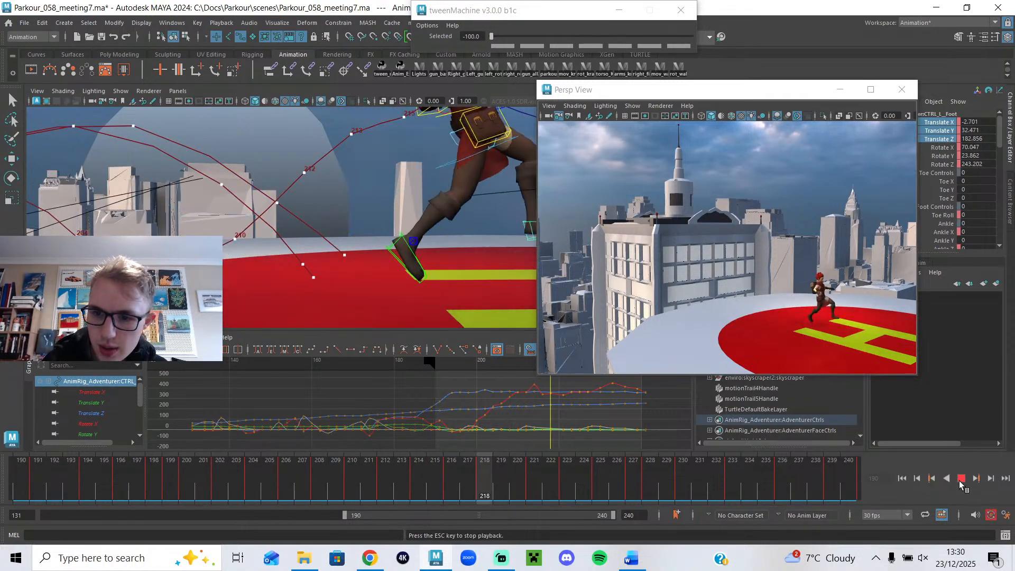
- Enlarge the Persp View window and replay the landing roll to examine the left foot's contact and the push-up
left_click_drag(535, 375, 294, 443)
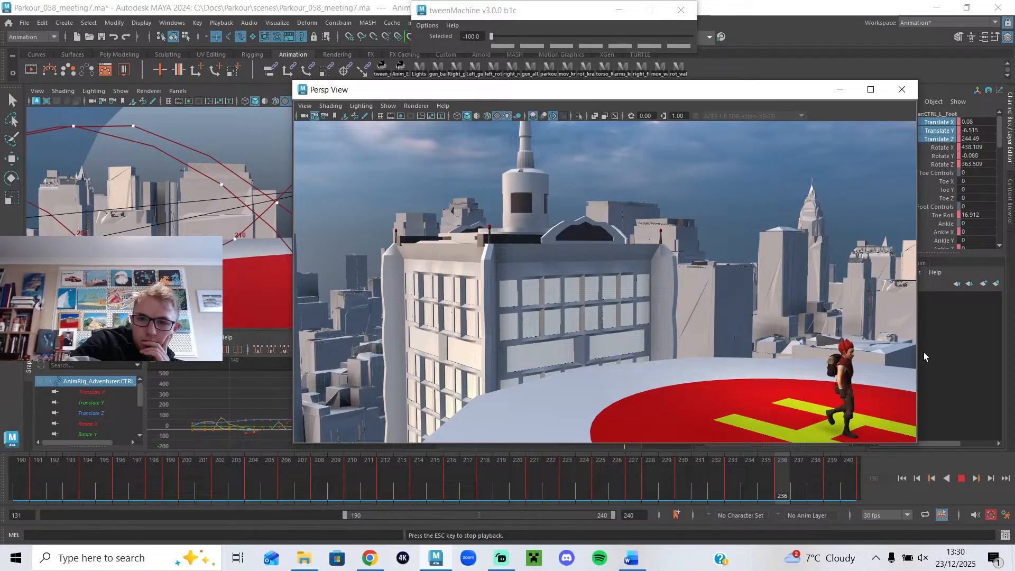
left_click(962, 478)
left_click_drag(289, 80, 194, 5)
left_click(316, 469)
key("alt+v")
left_click_drag(336, 476, 384, 472)
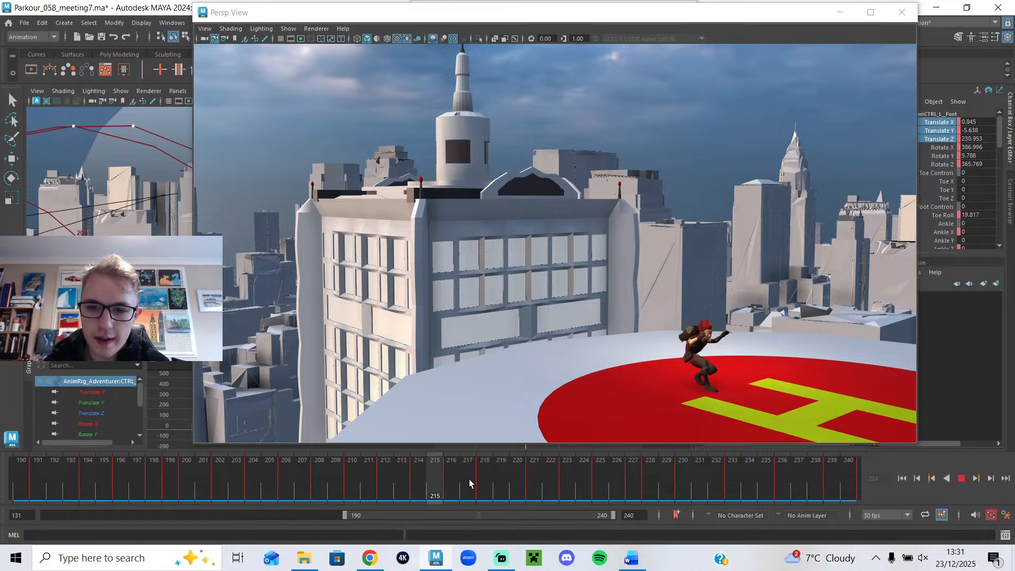
left_click(961, 478)
left_click(962, 478)
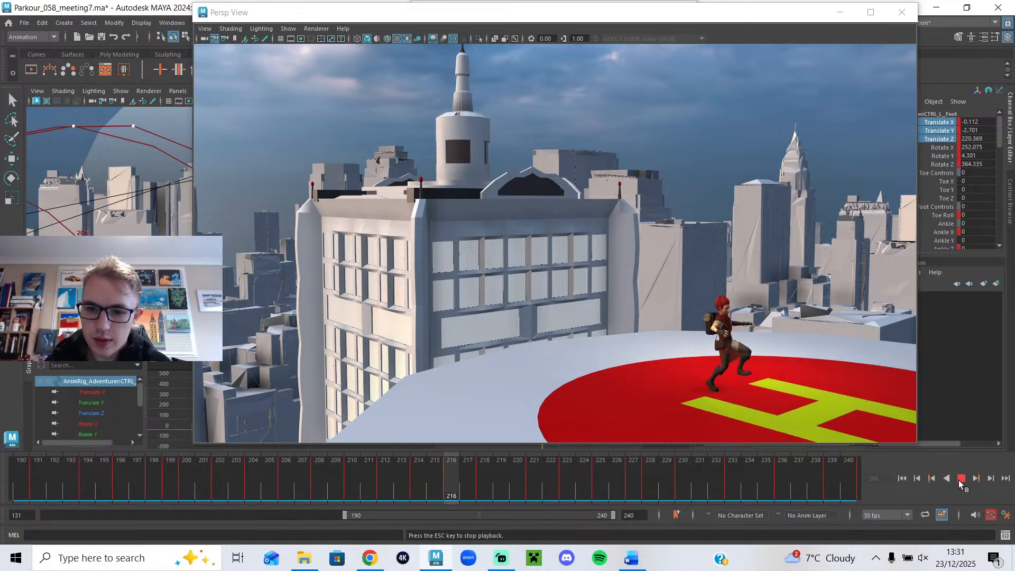
left_click(962, 478)
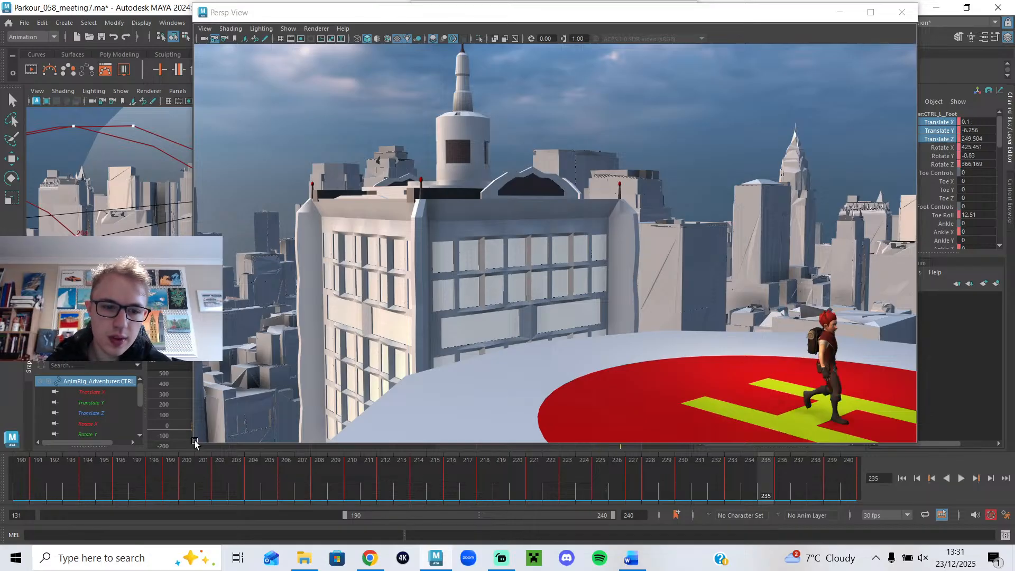
- Shrink the Persp View window again and scrub frames 208 to 212 to examine the transition from sitting to crouching
left_click_drag(191, 444, 566, 279)
left_click_drag(168, 471, 349, 501)
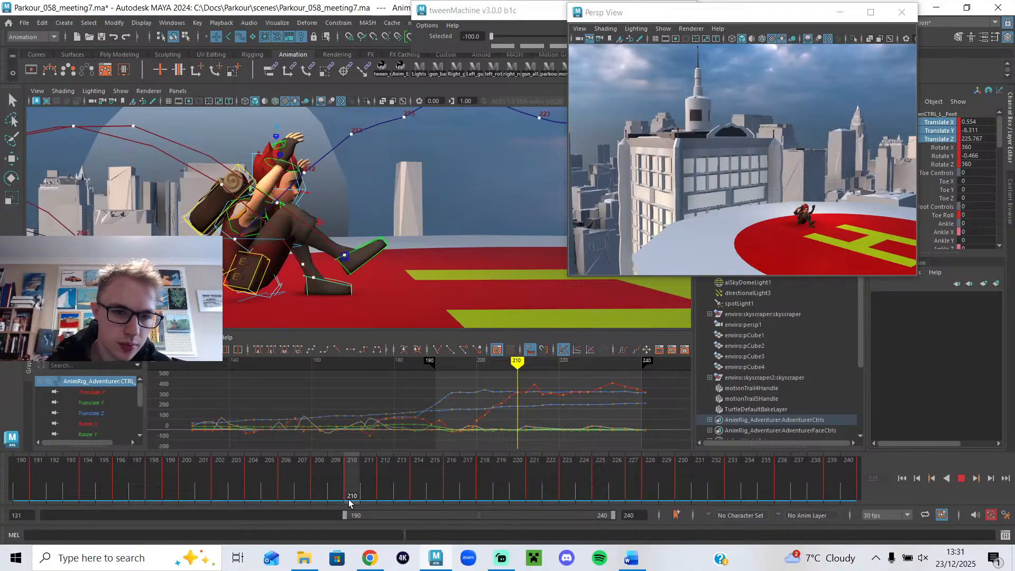
left_click_drag(369, 225, 395, 231, "alt")
left_click(325, 467)
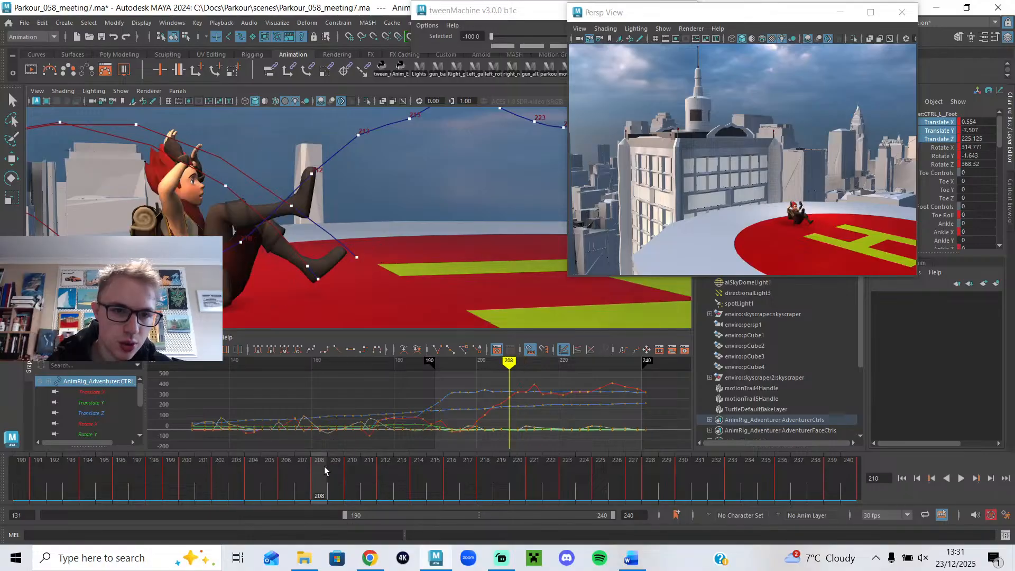
left_click_drag(324, 467, 381, 491)
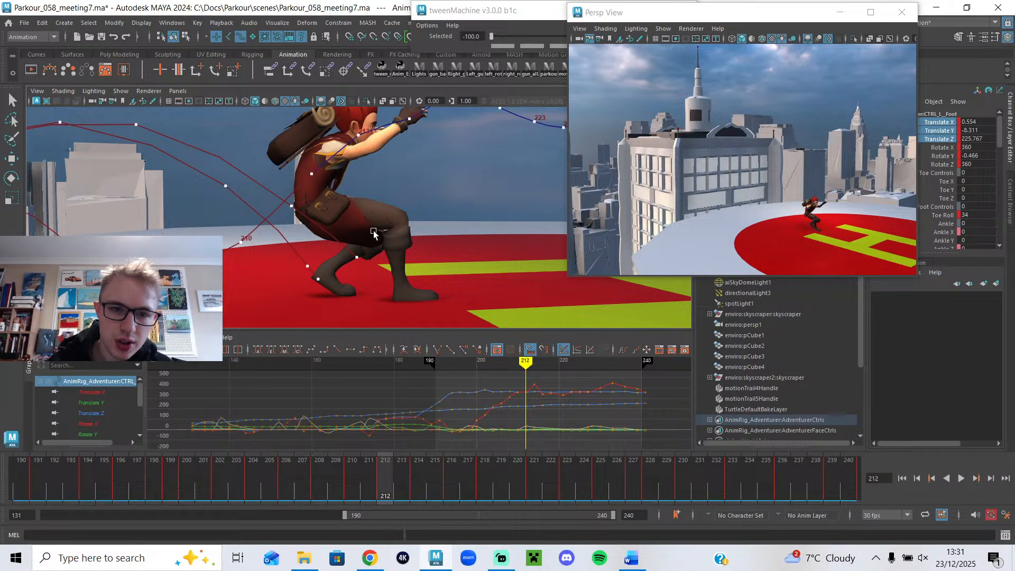
- Select the body control and nudge it slightly forward and up at frame 212, comparing the pose against frames 210 and 214
key("alt+1")
left_click(300, 208)
scroll(304, 209, "up", 4)
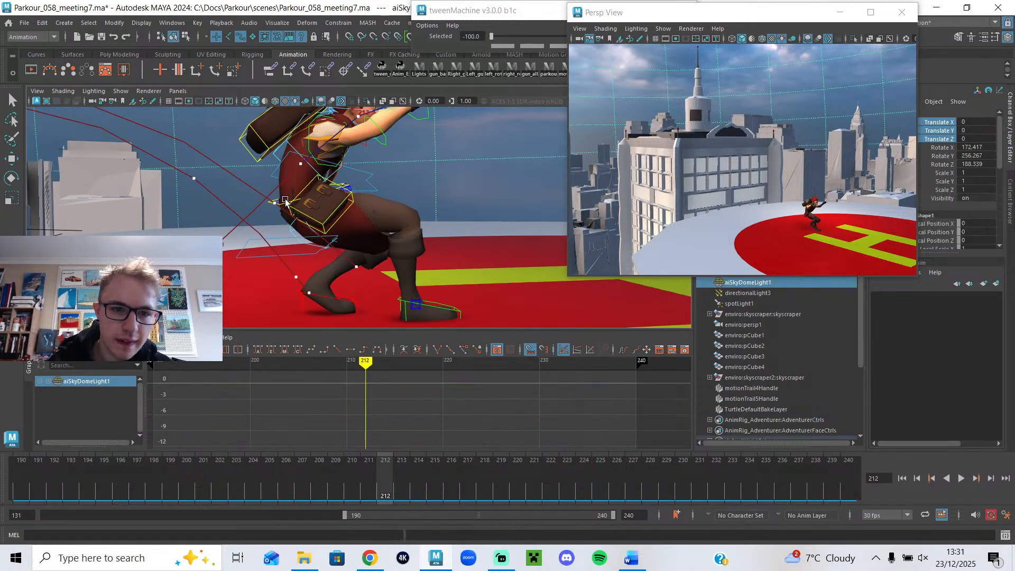
left_click(287, 203)
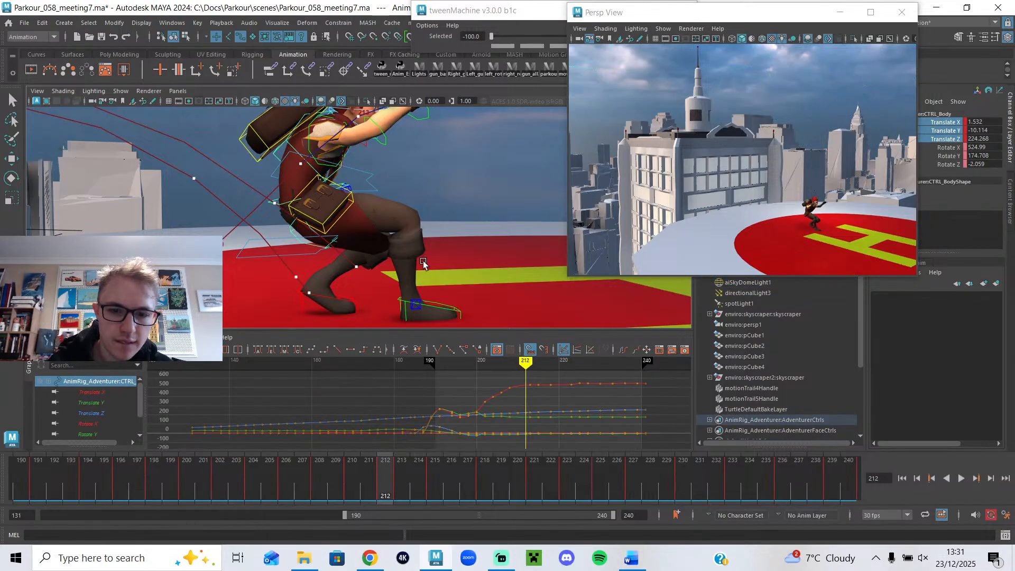
left_click(351, 482)
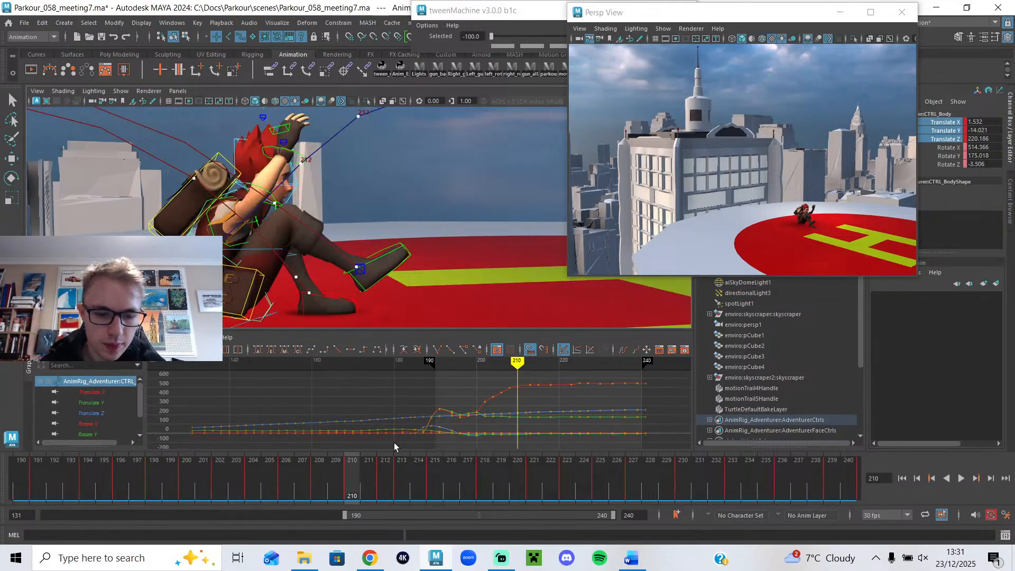
left_click(385, 479)
middle_click_drag(421, 248, 388, 268, "alt")
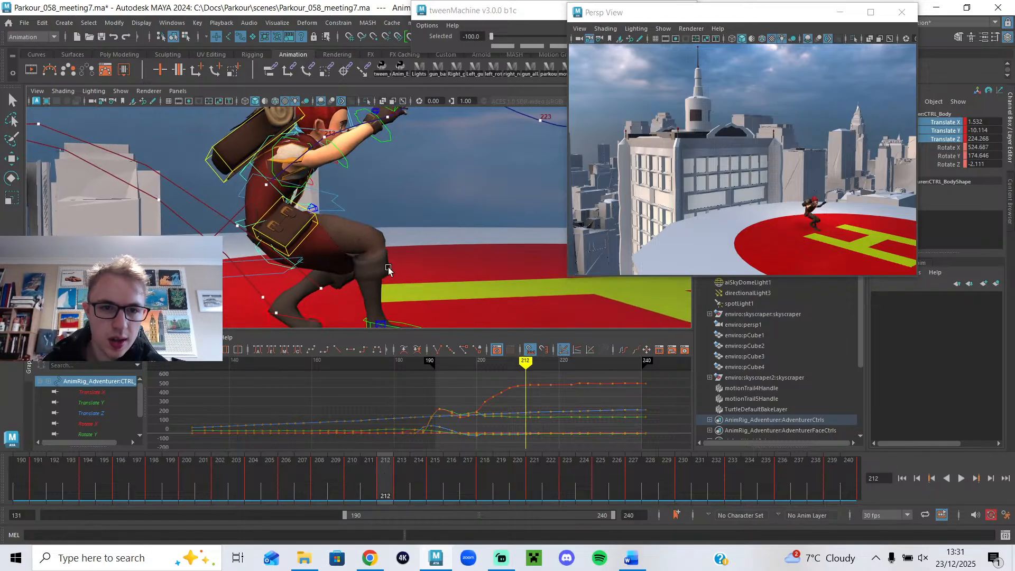
scroll(387, 269, "down", 2)
left_click_drag(332, 192, 337, 190)
left_click_drag(306, 490, 413, 502)
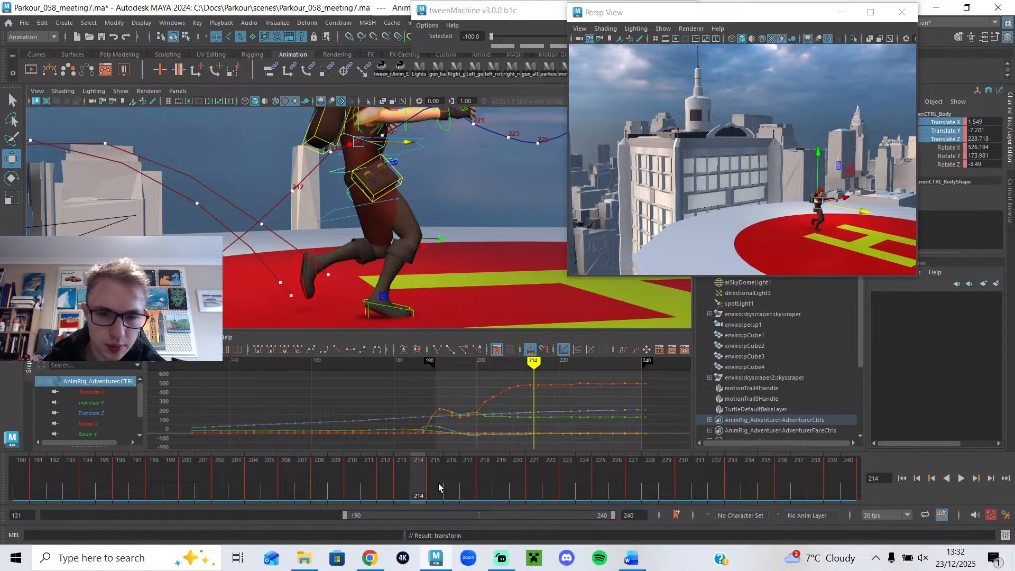
- Delete the body control's keys at frames 213 and 215
left_click(403, 486)
right_click(401, 484)
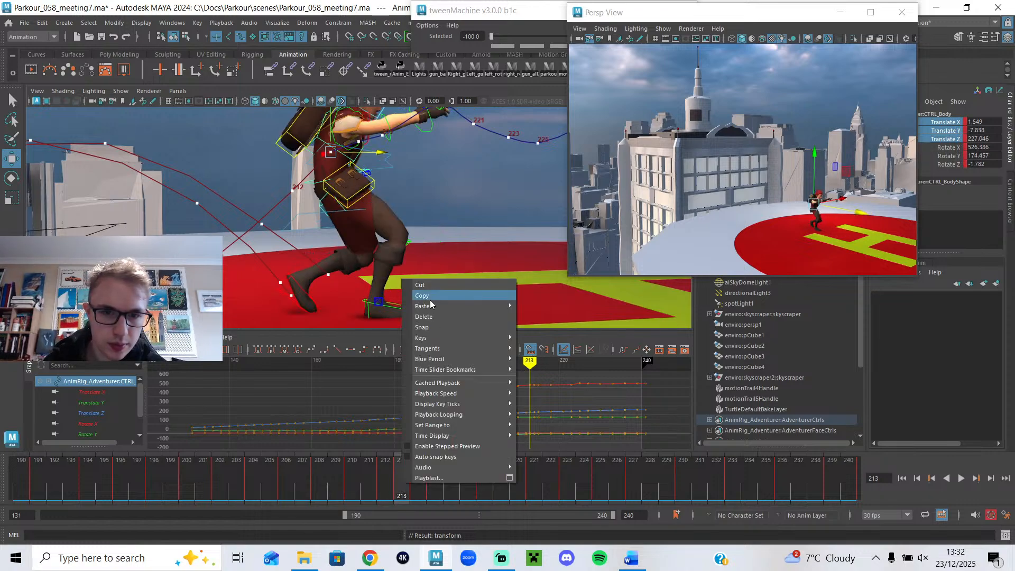
left_click(427, 318)
key("alt+v")
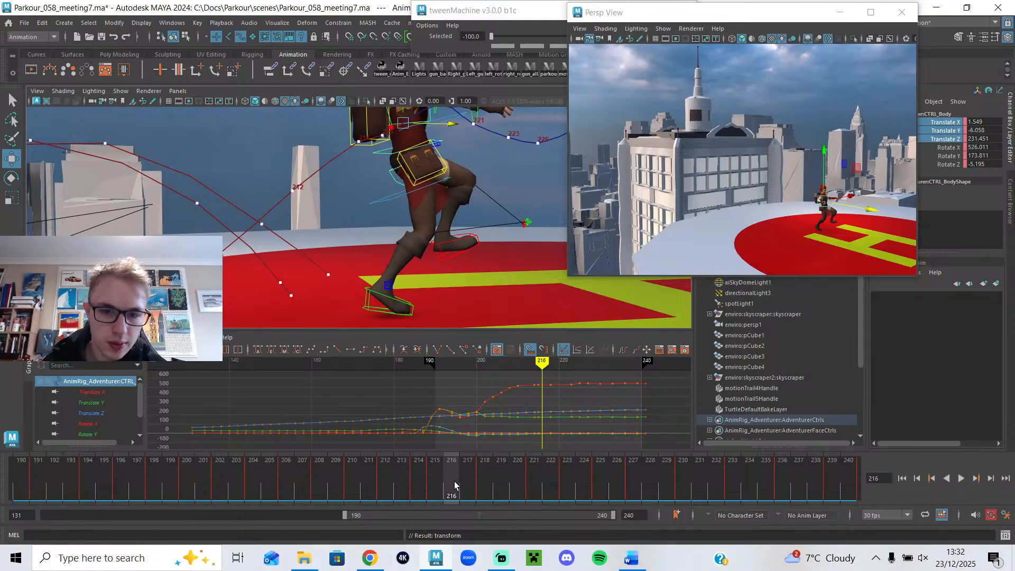
left_click(441, 481)
right_click(441, 481)
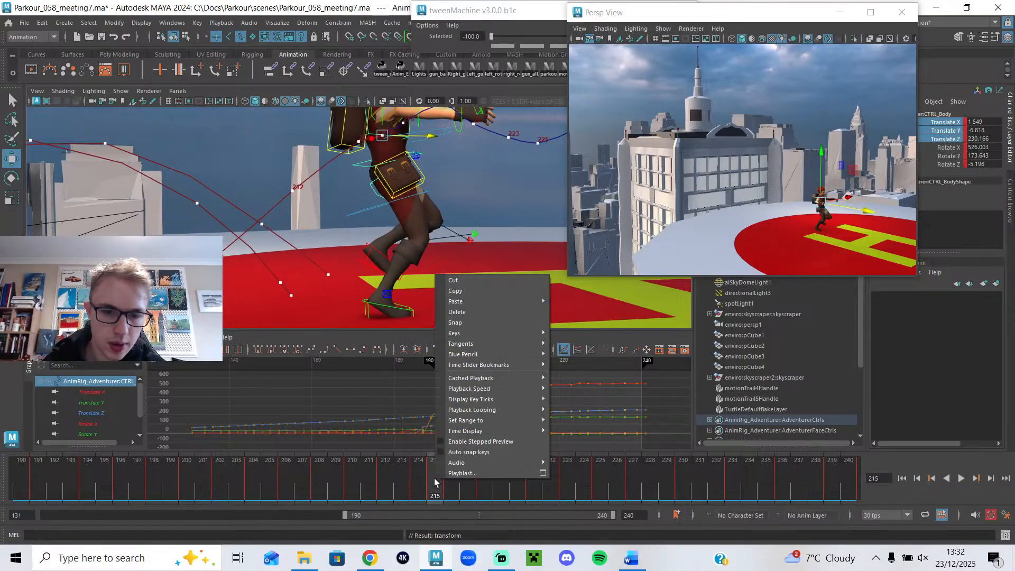
left_click(473, 313)
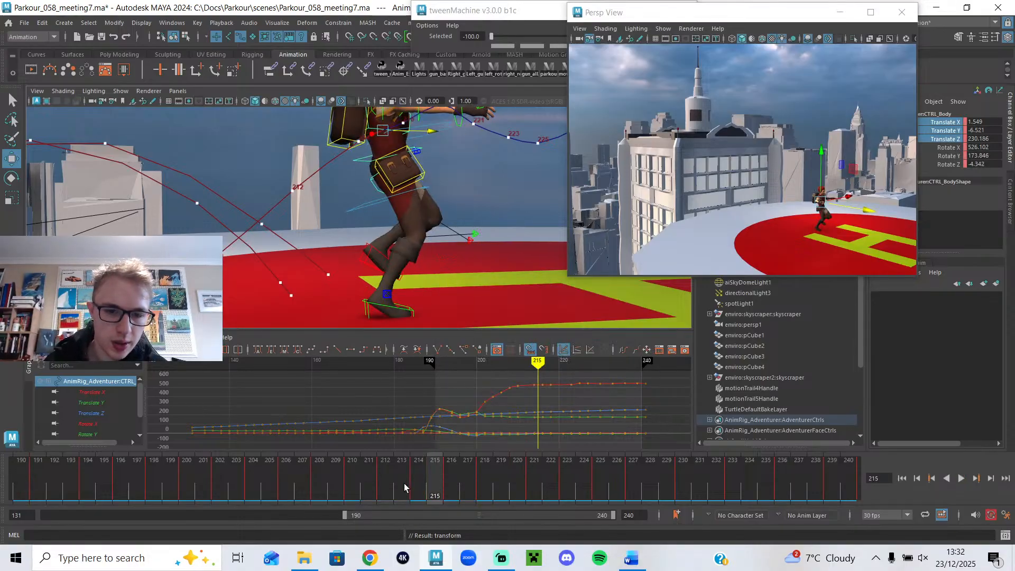
- Play back the roll from frame 192 and examine how the body rises around frames 215 and 216
mouse_move(326, 481)
left_mouse_down()
mouse_move(449, 506)
mouse_move(470, 497)
mouse_move(574, 512)
mouse_move(54, 502)
left_mouse_up()
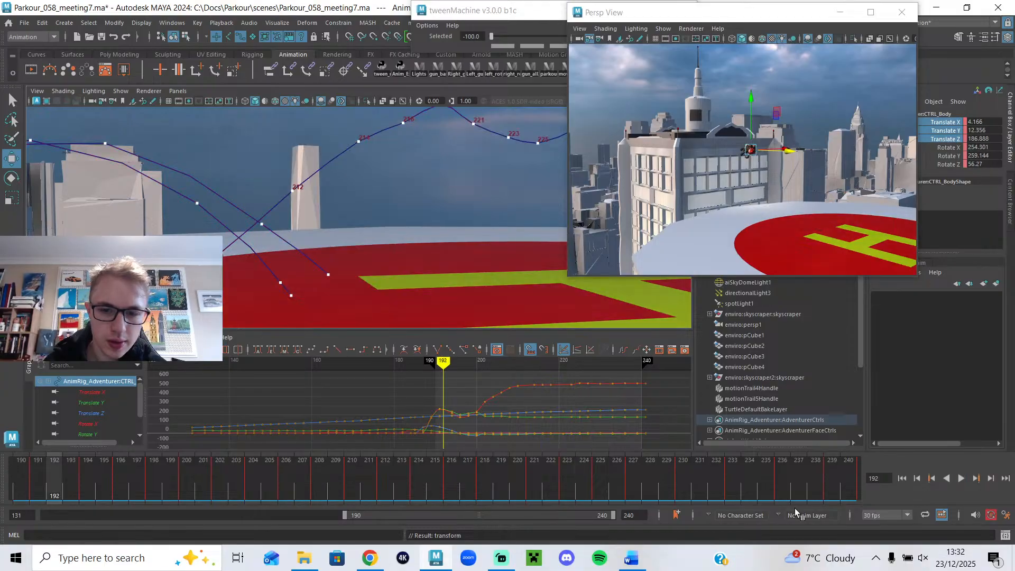
left_click(962, 478)
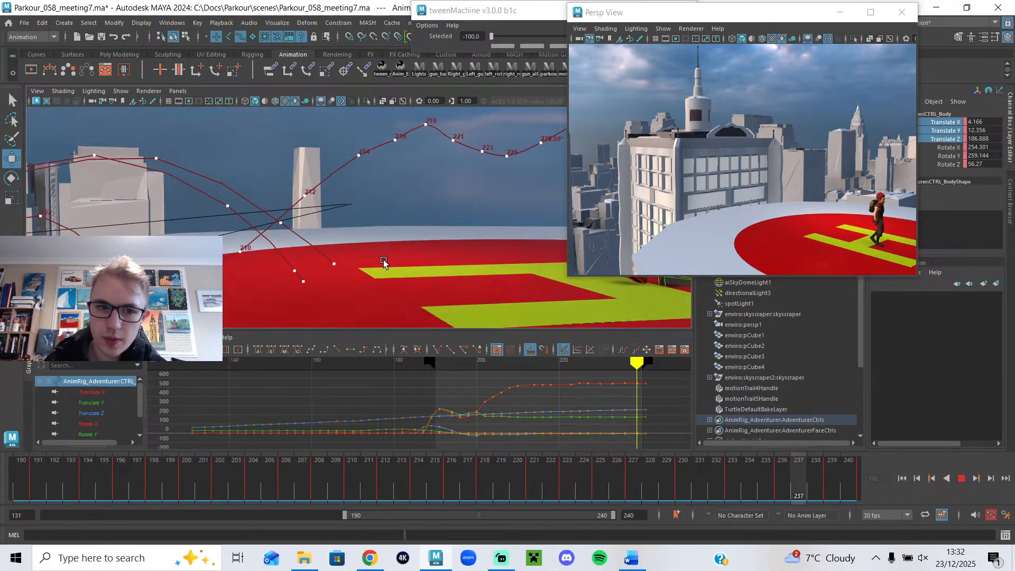
left_click(961, 478)
left_click_drag(435, 487, 446, 488)
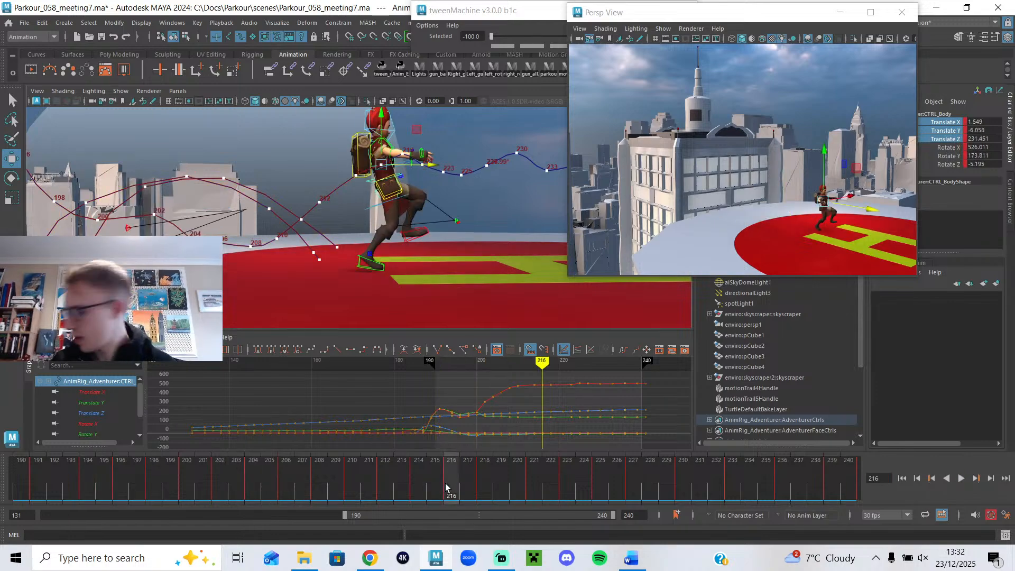
- Scrub between frames 208 and 216 up close to examine the body spacing and foot plants
scroll(456, 180, "up", 3)
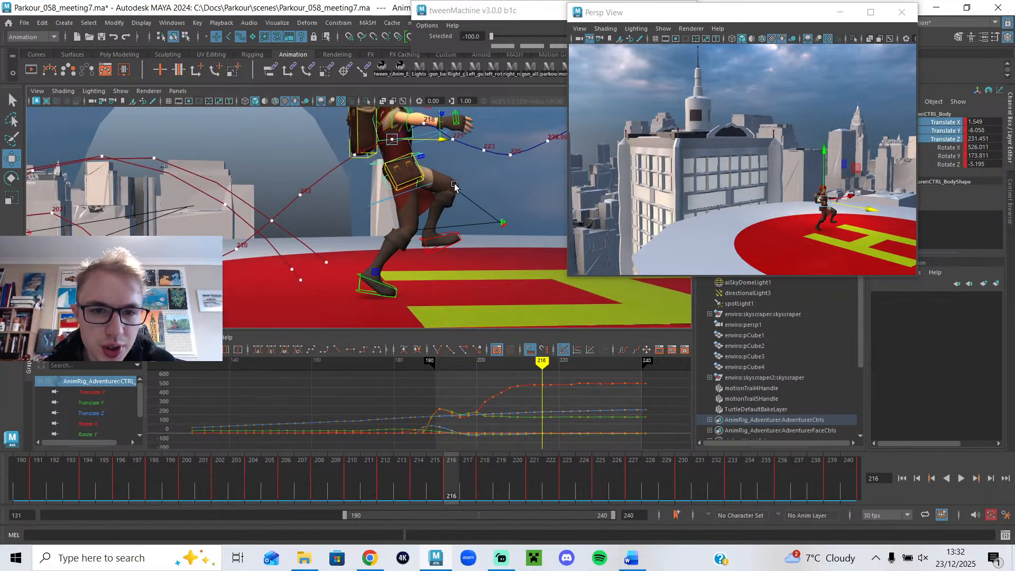
middle_click_drag(442, 190, 398, 213, "alt")
left_click_drag(417, 491, 319, 495)
middle_click_drag(317, 248, 397, 215, "alt")
left_click_drag(298, 485, 417, 497)
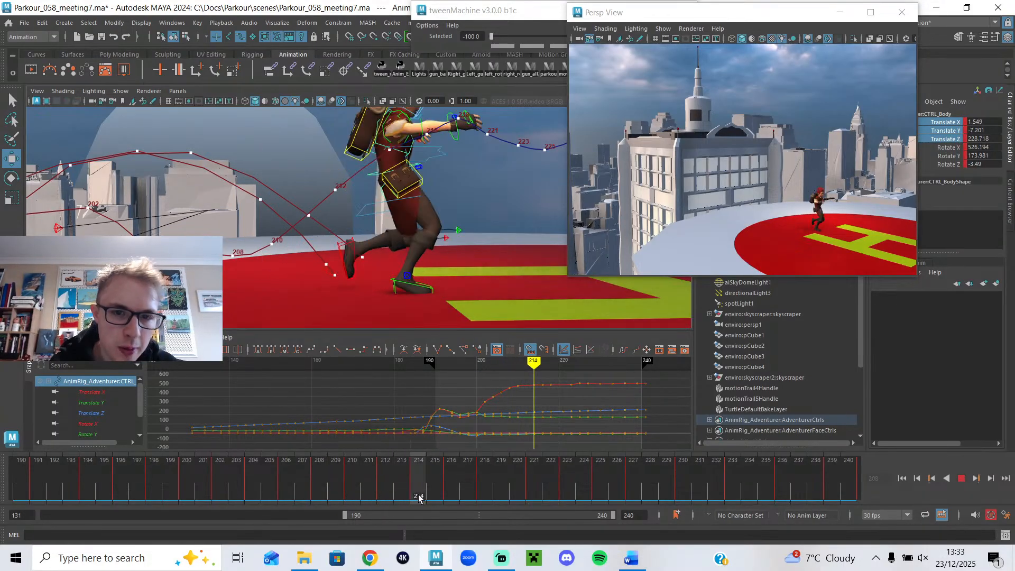
middle_click_drag(430, 249, 350, 279, "alt")
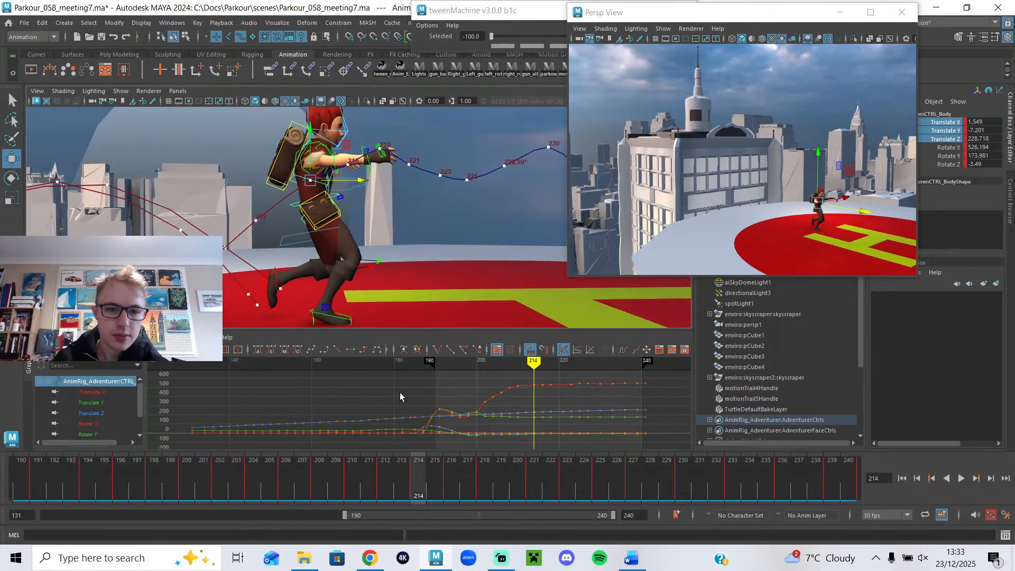
- Review the landing roll playback in an enlarged Persp View window and save the scene
left_click_drag(402, 474, 899, 462)
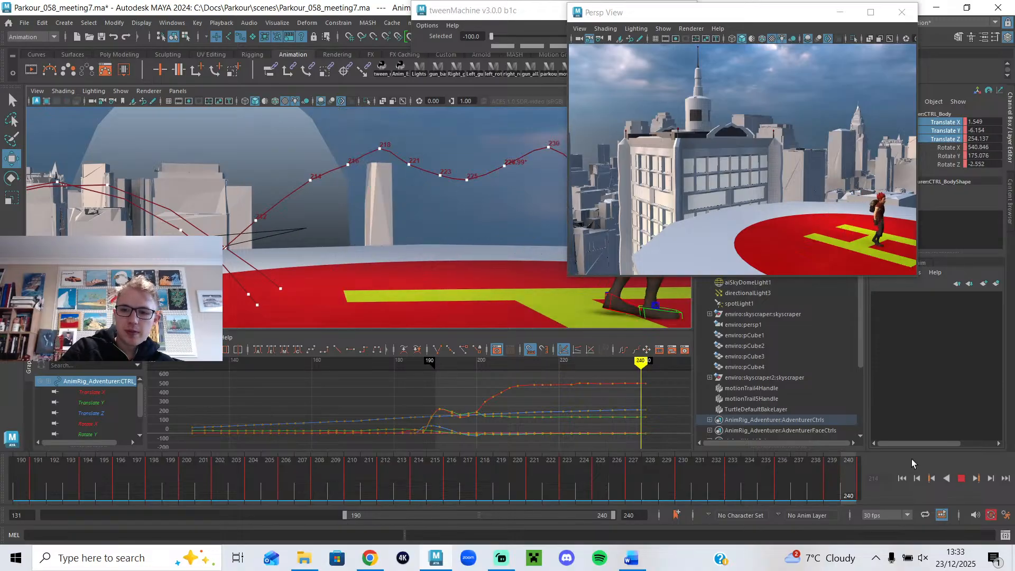
left_click(960, 478)
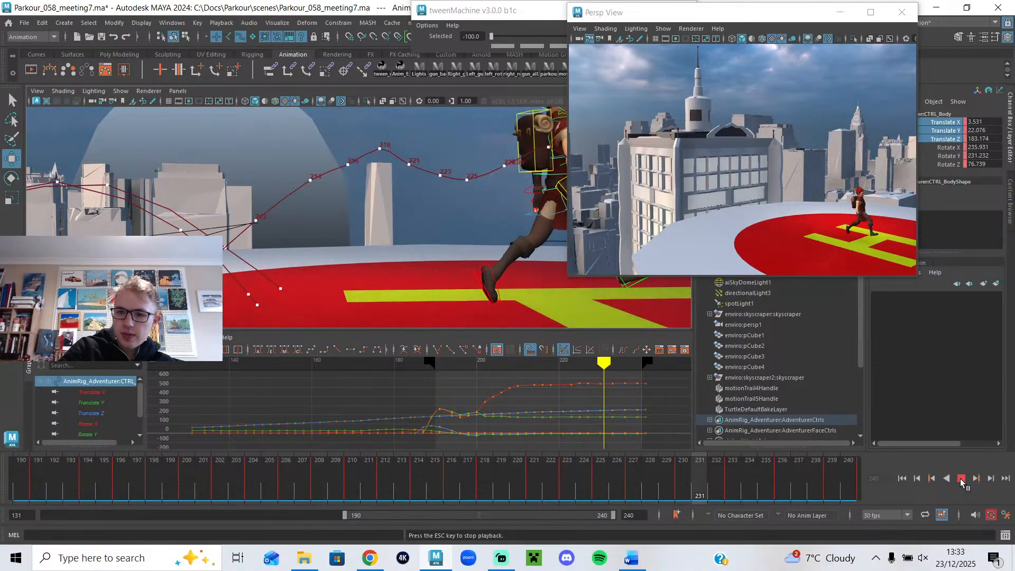
left_click_drag(569, 275, 466, 319)
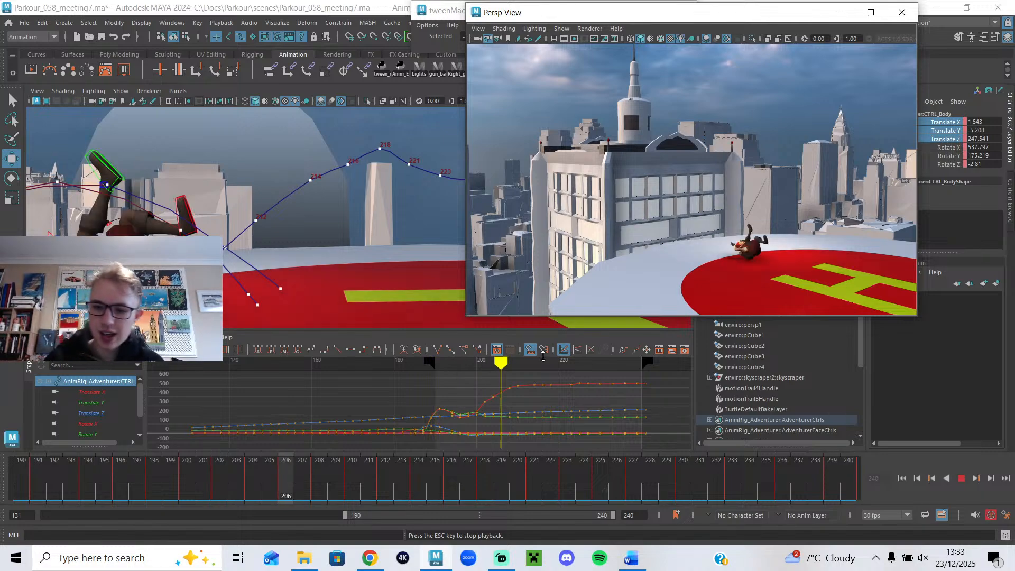
left_click(962, 479)
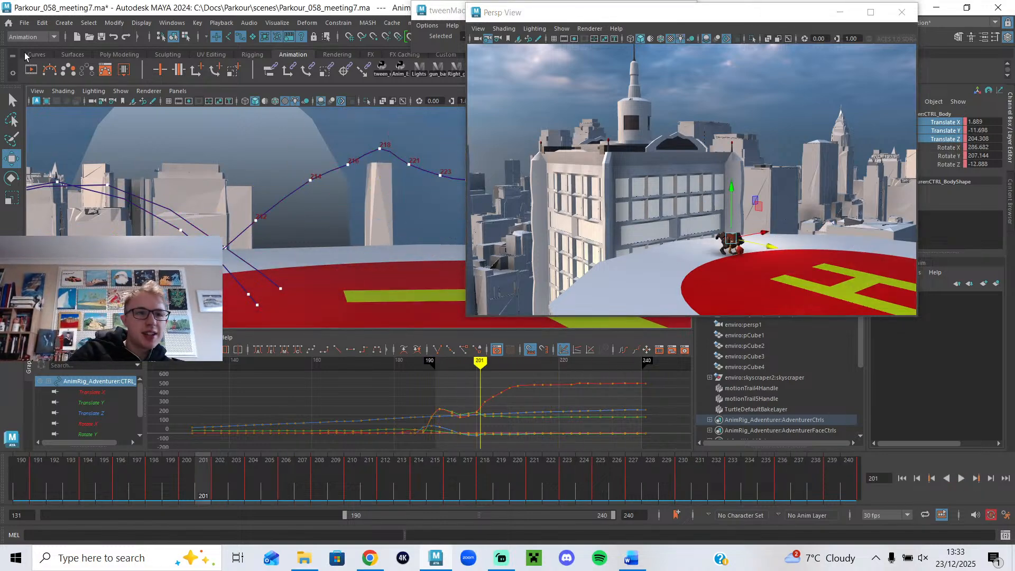
left_click(24, 24)
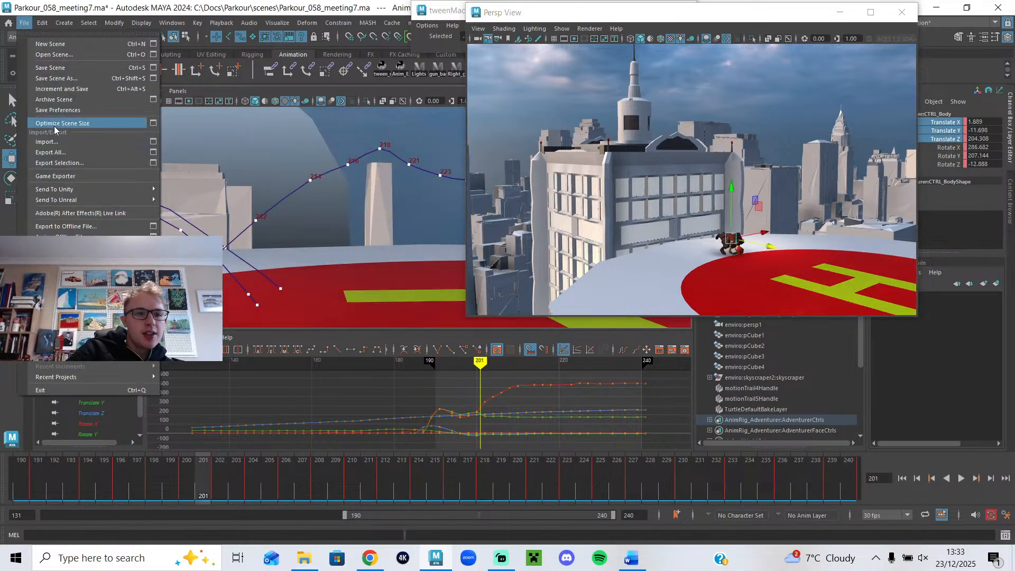
left_click(69, 68)
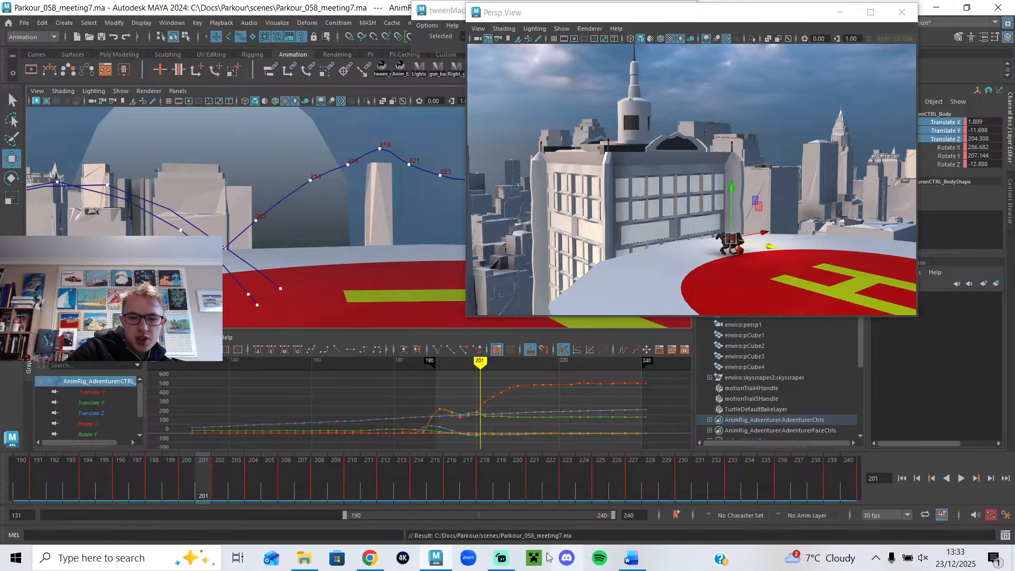
- Check the live stream in Streamlabs Desktop, return to Maya and play the landing roll once more
left_click(501, 558)
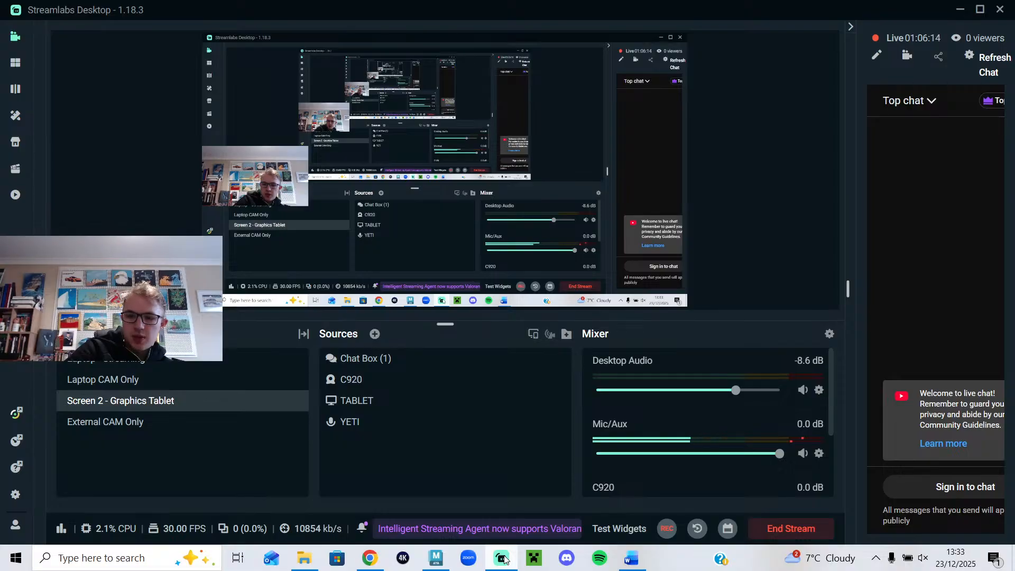
left_click(501, 558)
left_click(962, 479)
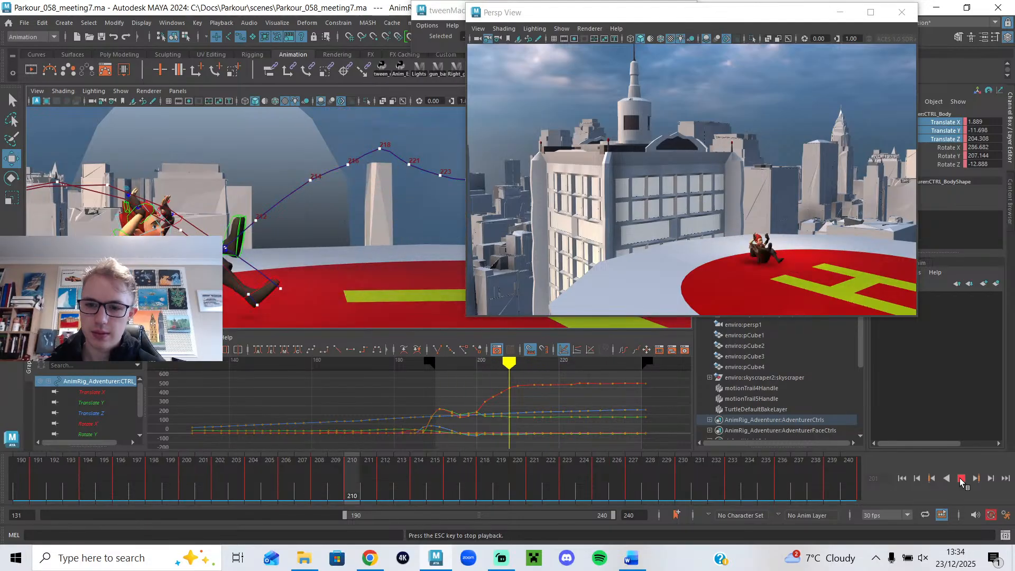
key("Escape")
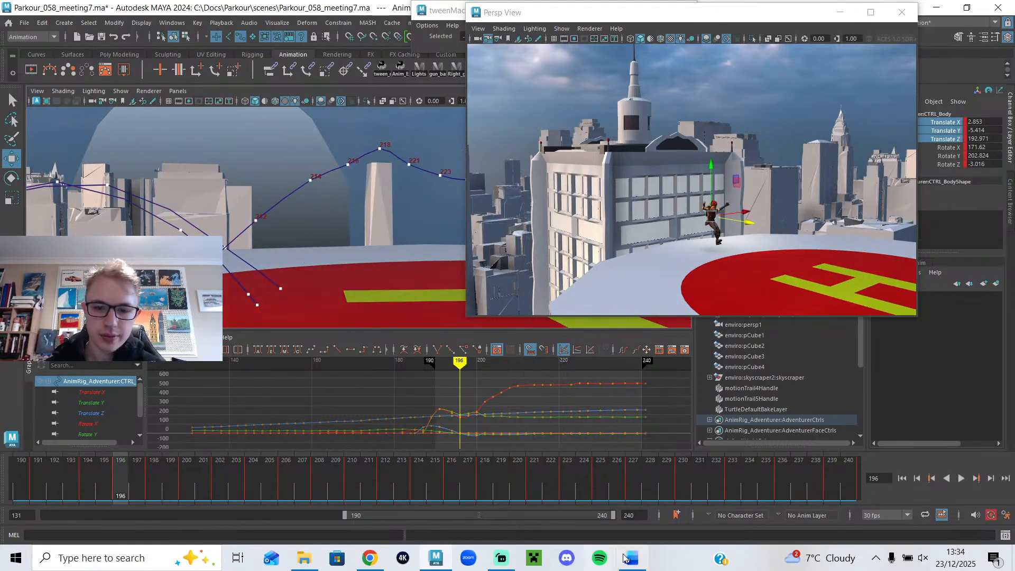
- Review the frame 99 torso note in the Word meeting notes and SyncSketch video, and return to Maya
left_click(633, 558)
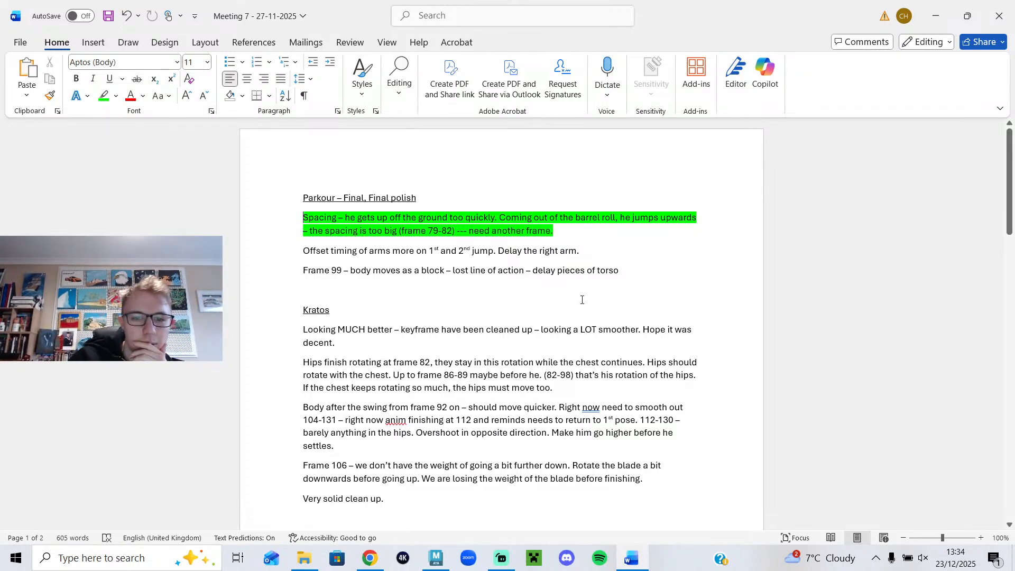
left_click_drag(470, 278, 528, 276)
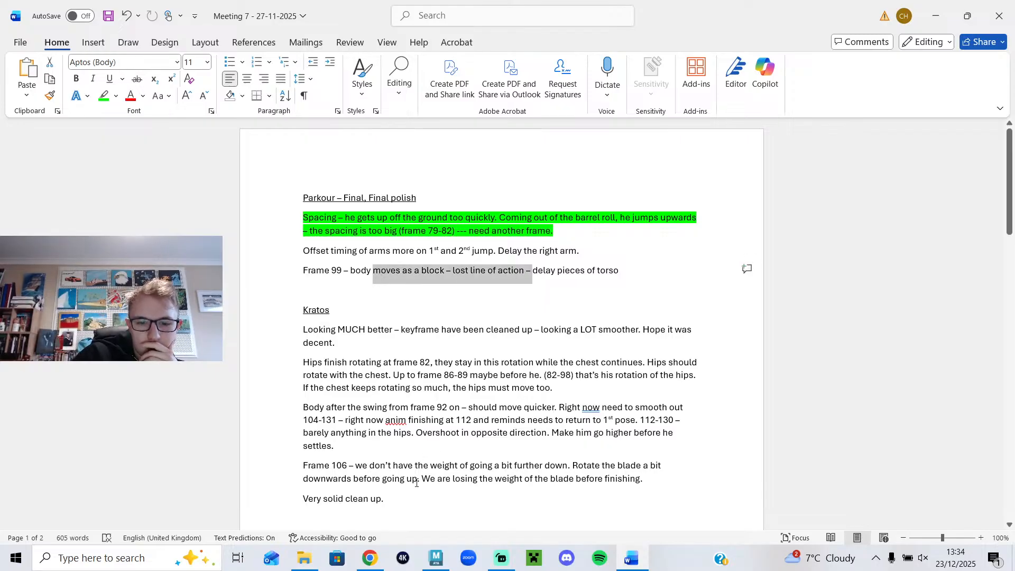
left_click(373, 562)
mouse_move(764, 519)
left_mouse_down()
mouse_move(936, 516)
mouse_move(885, 526)
mouse_move(936, 534)
left_mouse_up()
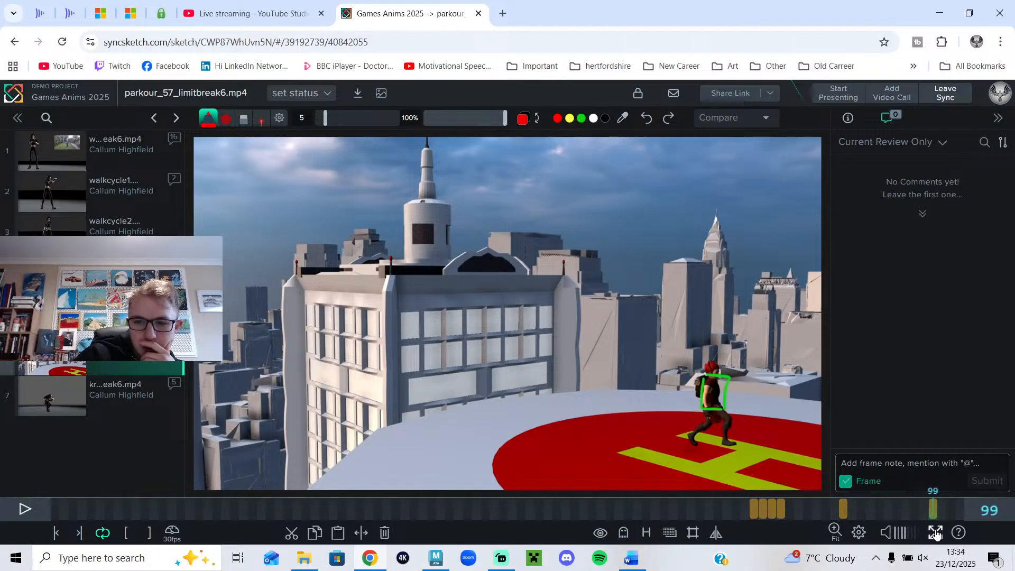
left_click(632, 559)
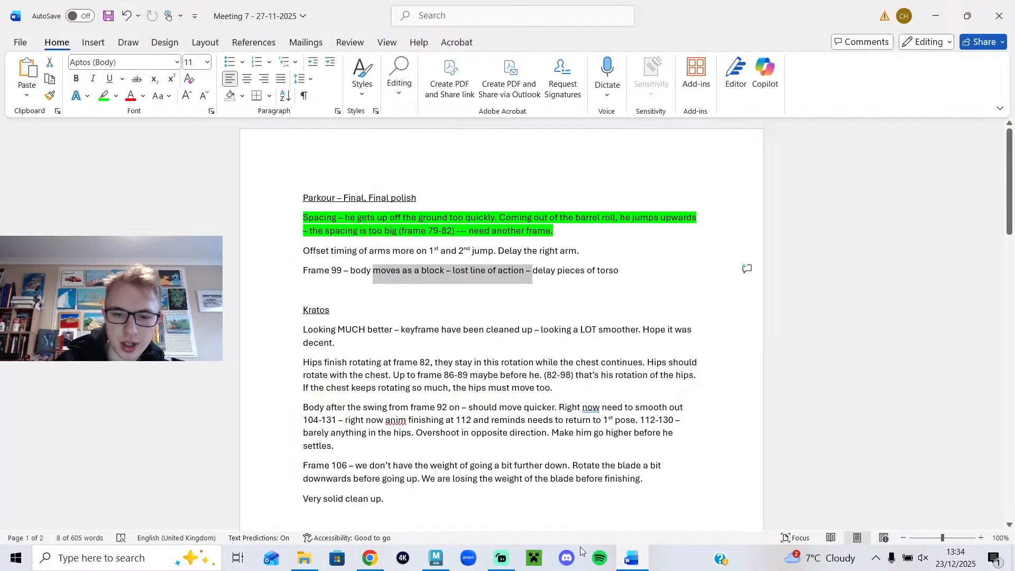
left_click(447, 559)
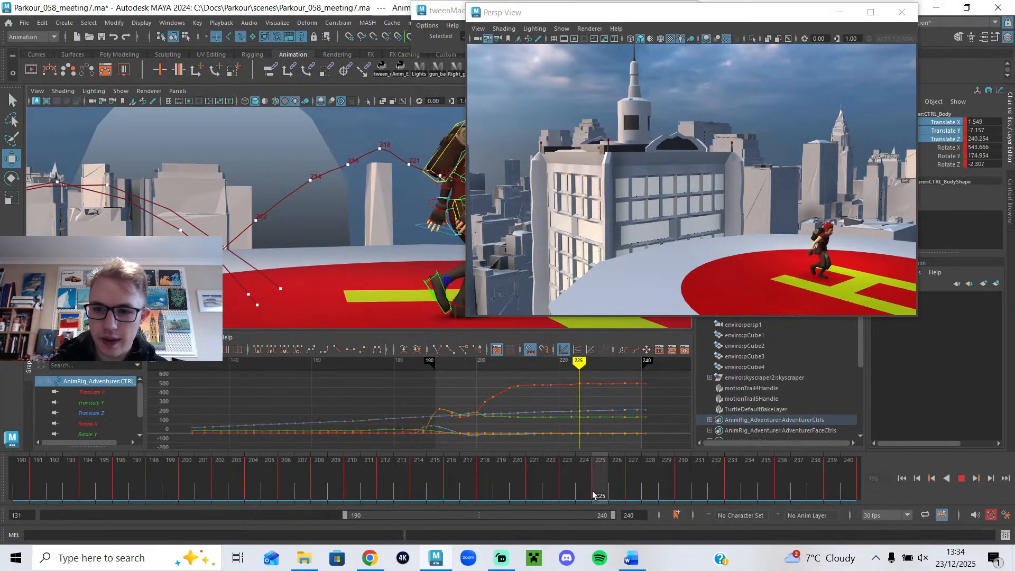
- Rotate the chest control at frame 230 to about 197 degrees on X, key it and play back the run
left_click(685, 491)
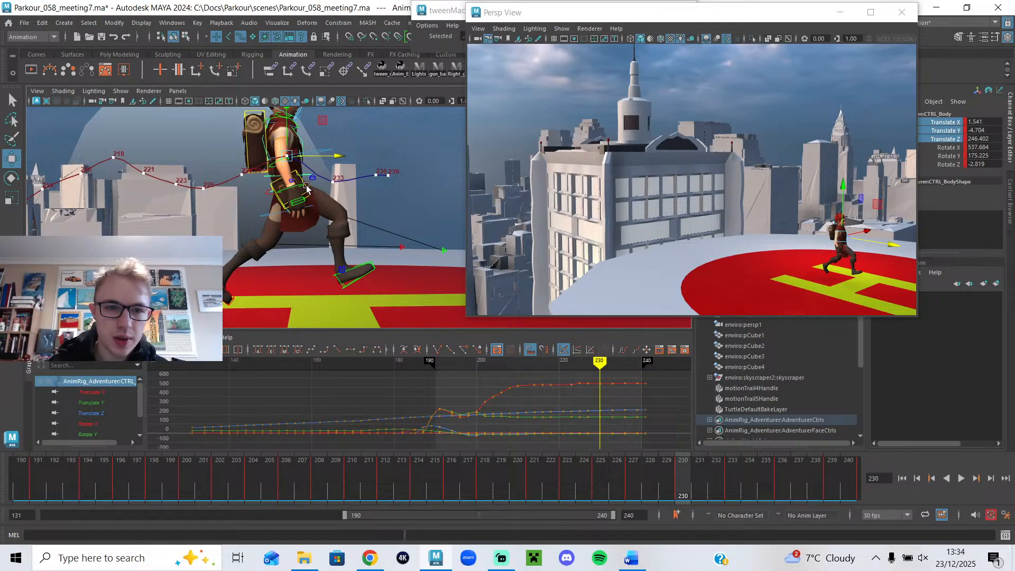
left_click_drag(302, 146, 262, 267, "alt")
left_click_drag(701, 484, 684, 505)
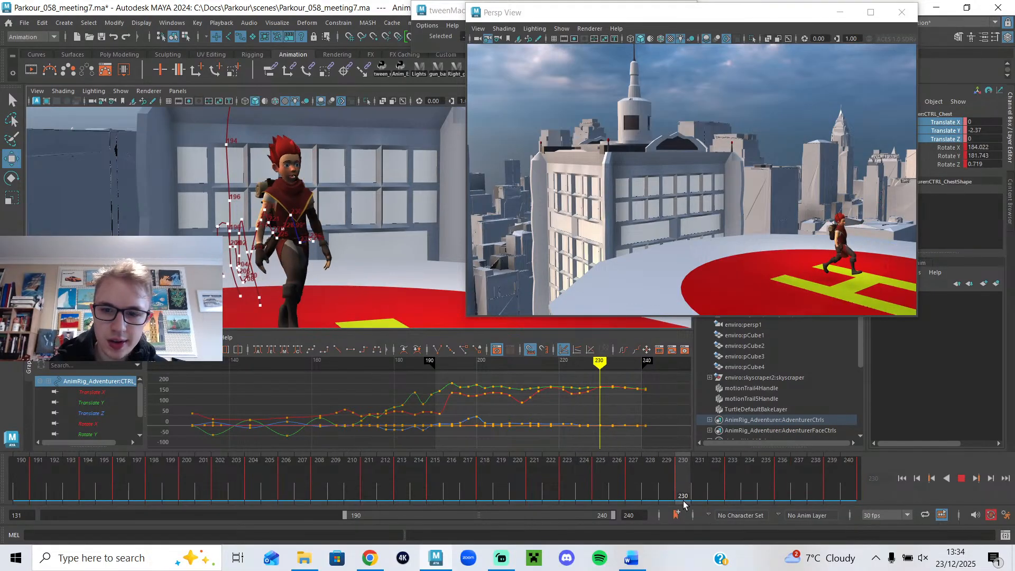
key("e")
left_click_drag(302, 231, 309, 214)
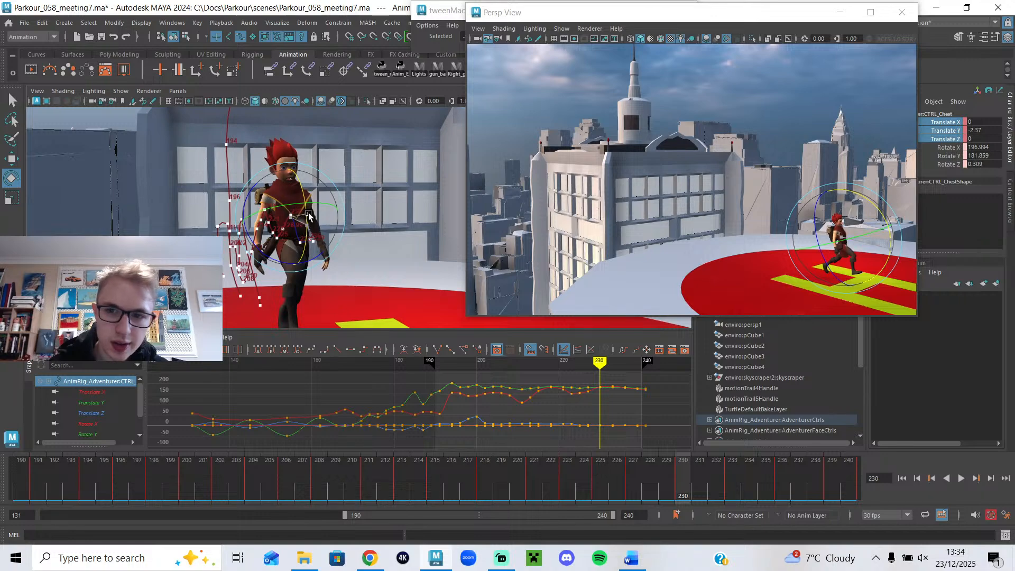
key("s")
key("f")
scroll(342, 236, "down", 5)
left_click_drag(286, 291, 347, 300, "alt")
key("alt+v")
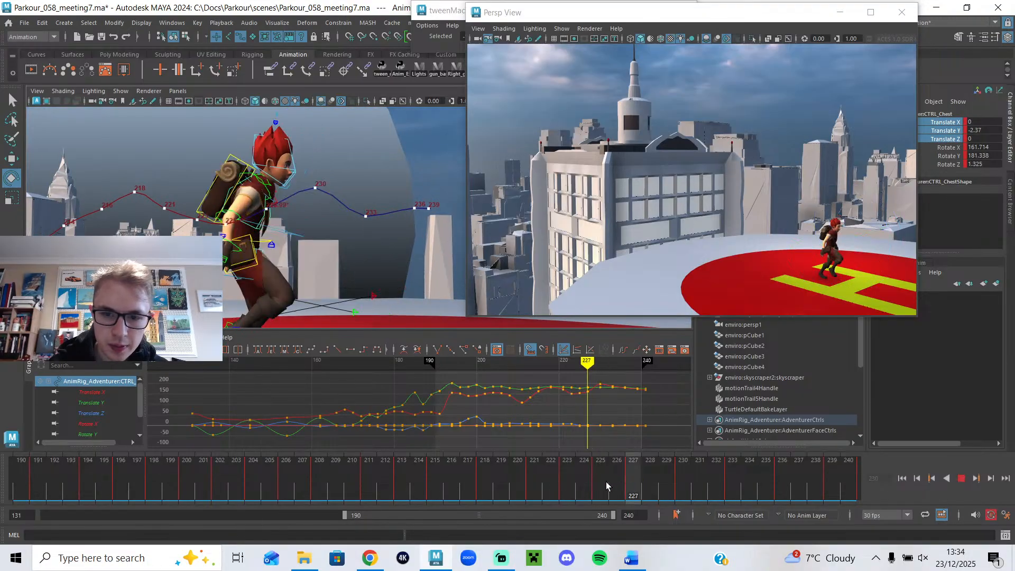
- Rotate the character's hips control at frame 230 and check the pose from the opposite side
left_click_drag(743, 505, 675, 506)
mouse_move(317, 256)
left_mouse_down("alt")
mouse_move(354, 262)
mouse_move(313, 265)
mouse_move(331, 267)
left_mouse_up("alt")
left_click(318, 230)
key("e")
mouse_move(363, 225)
left_mouse_down()
mouse_move(351, 228)
mouse_move(354, 242)
mouse_move(357, 233)
left_mouse_up()
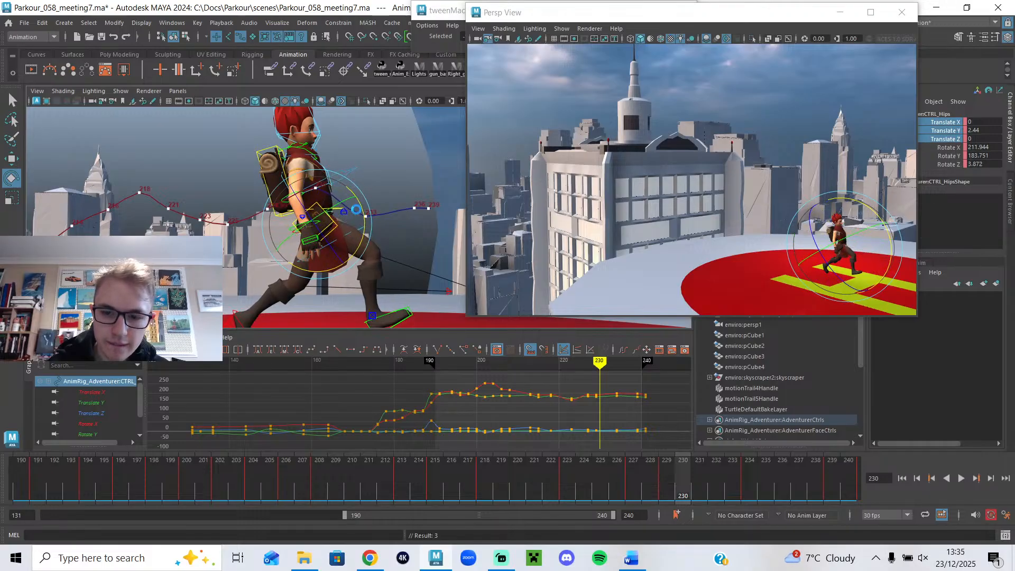
key("f")
scroll(356, 213, "down", 5)
left_click_drag(356, 213, 538, 234, "alt")
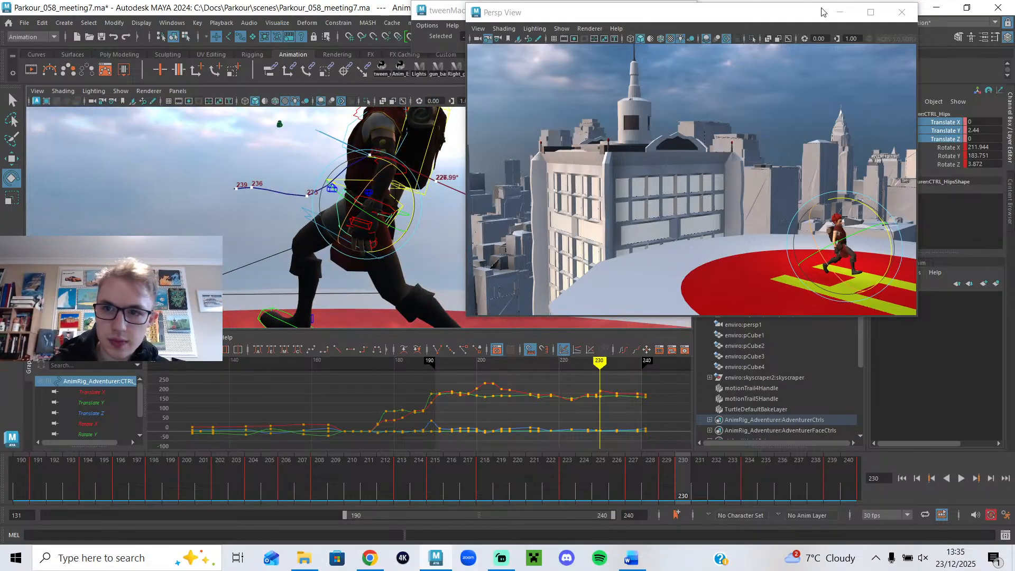
- Minimize the Persp View window, key the chest control's rotation at frame 234 and delete its key at frame 233
left_click(841, 12)
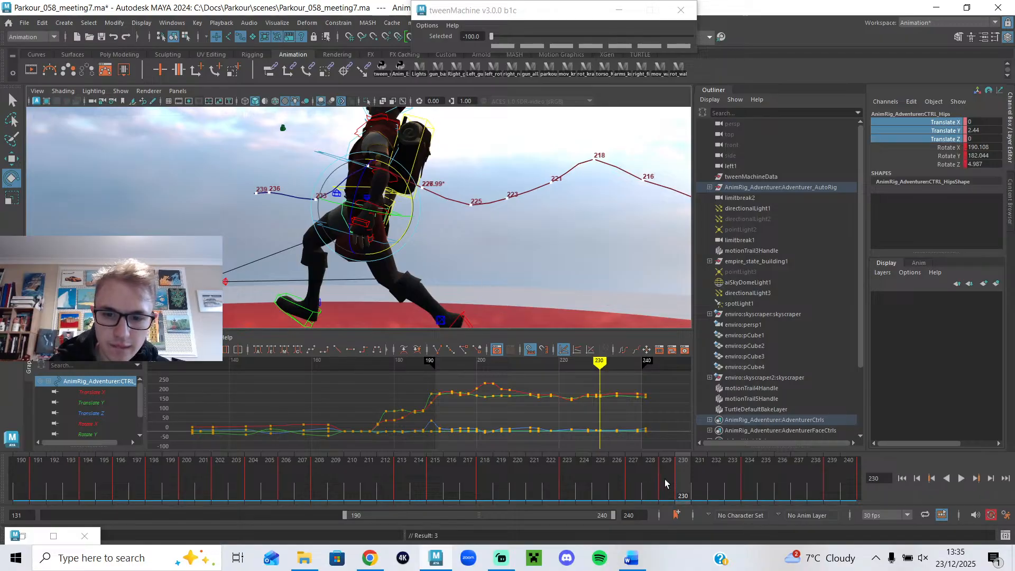
left_click_drag(365, 212, 589, 219, "alt")
left_click_drag(696, 477, 748, 489)
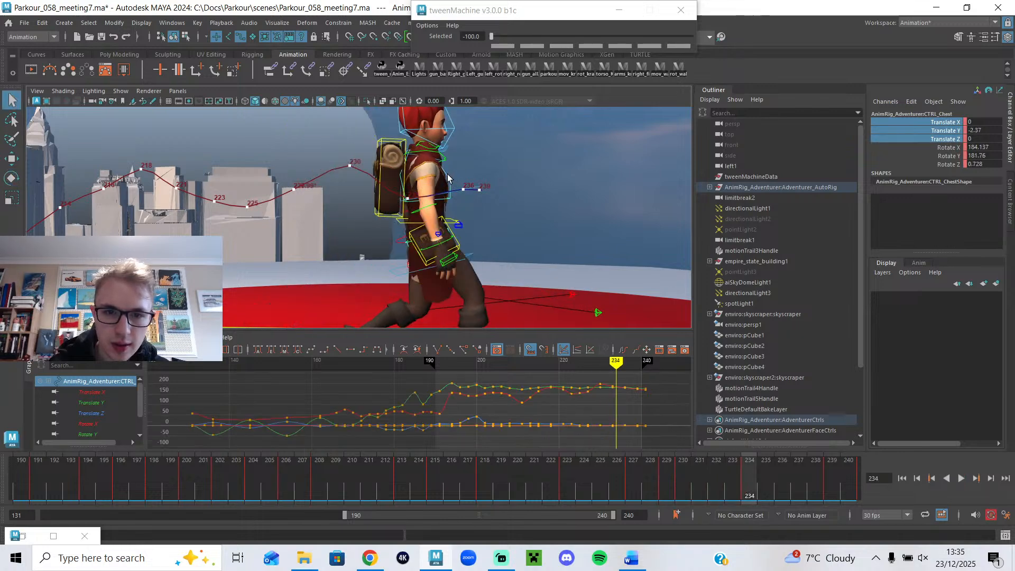
key("shift+e")
key("alt+v")
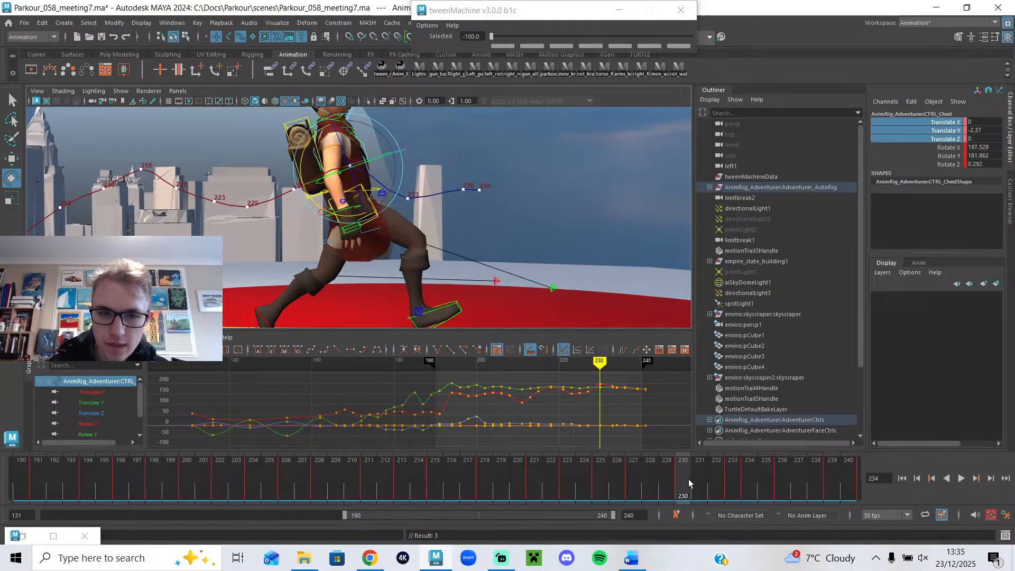
left_click(739, 490)
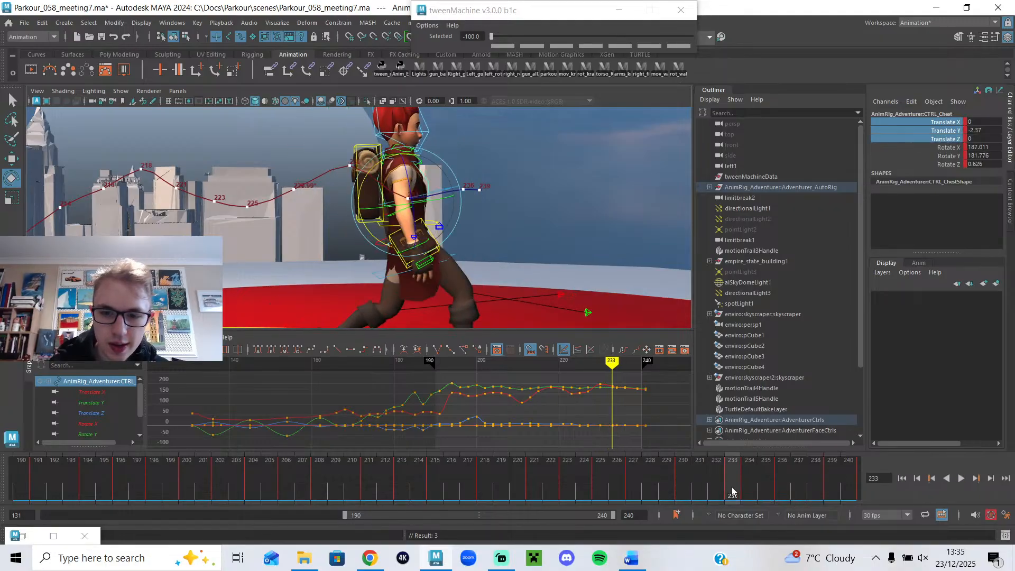
right_click(739, 490)
left_click(756, 321)
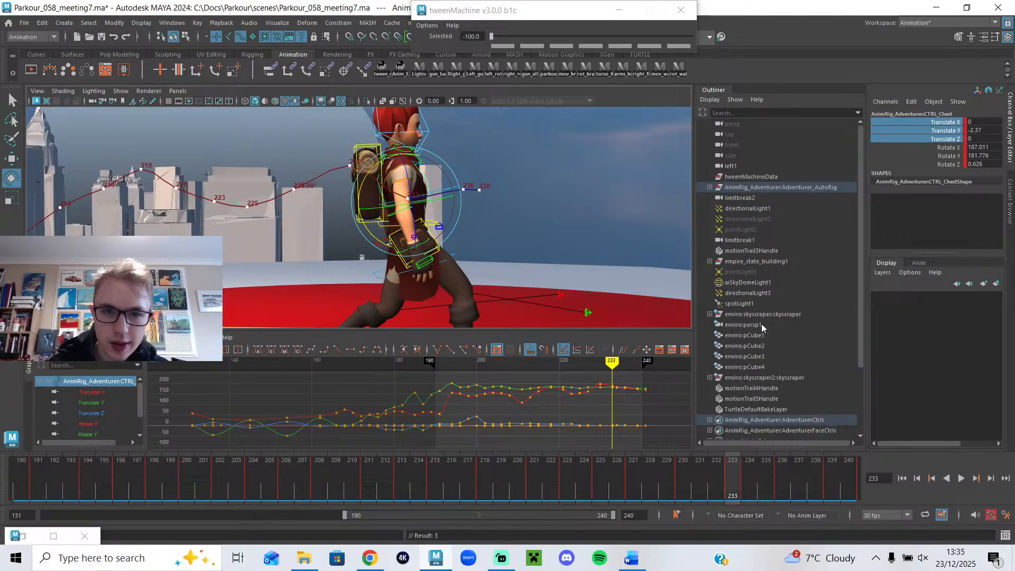
- Key the chest control's rotation at frame 239 and extend the playback range to frame 241
left_click_drag(747, 486, 782, 485)
left_click_drag(476, 247, 448, 259, "alt")
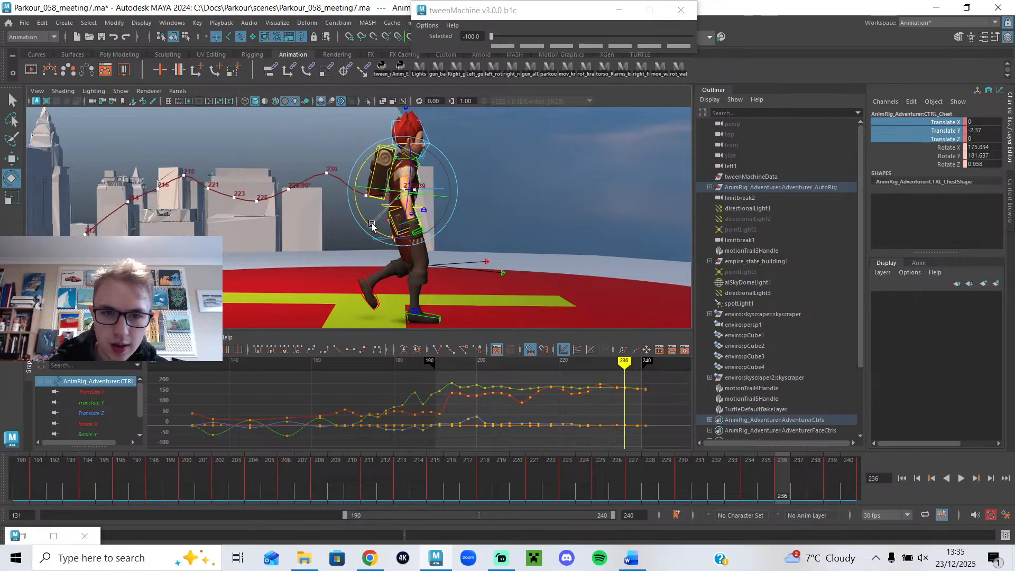
left_click_drag(753, 493, 828, 503)
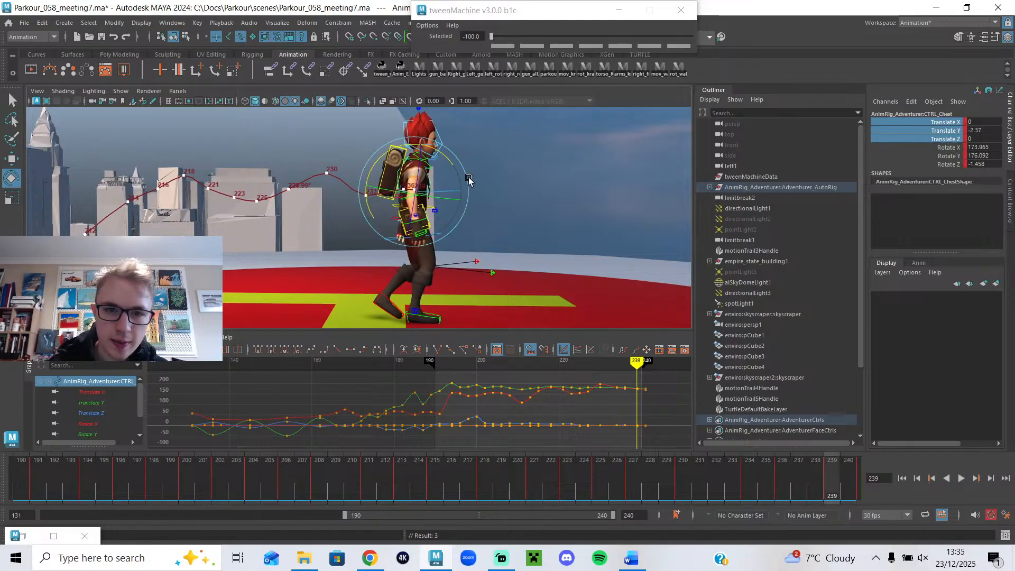
key("shift+e")
left_click_drag(725, 478, 790, 480)
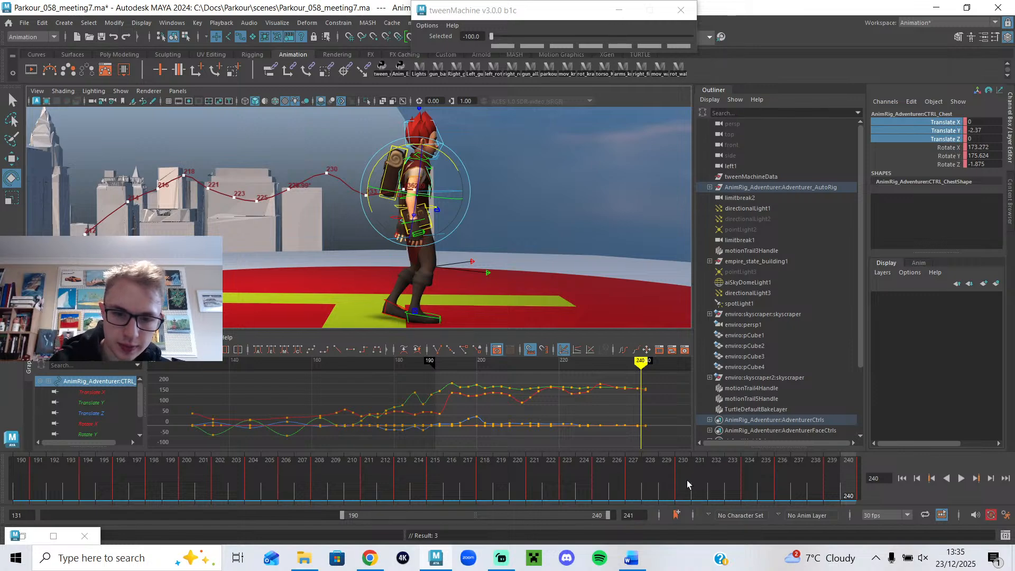
left_click_drag(606, 515, 864, 494)
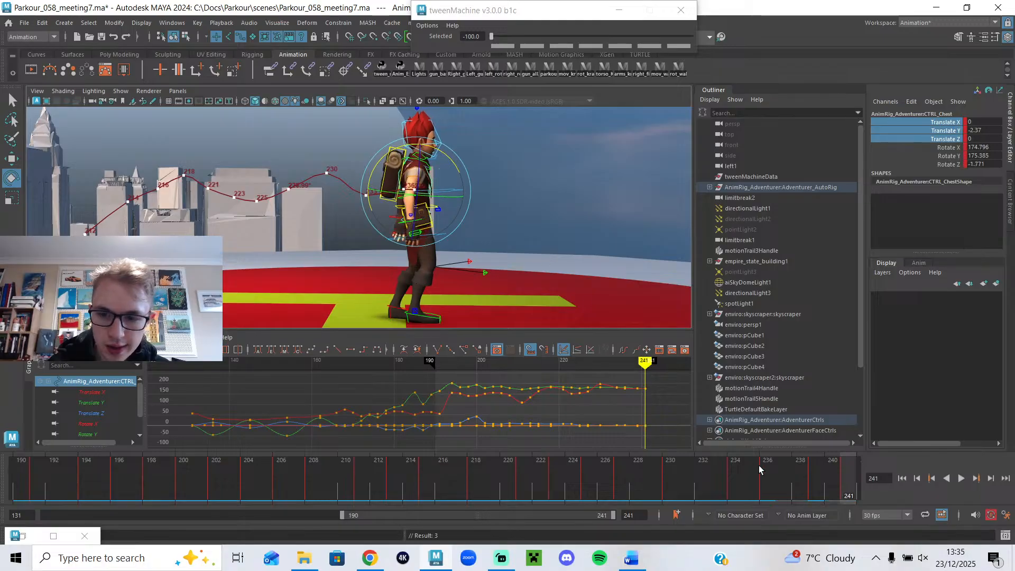
- Scrub the final frames and play back the whole landing and run-out to review the chest motion
left_click(810, 482)
left_click_drag(849, 485, 852, 506)
left_click_drag(921, 509, 819, 518)
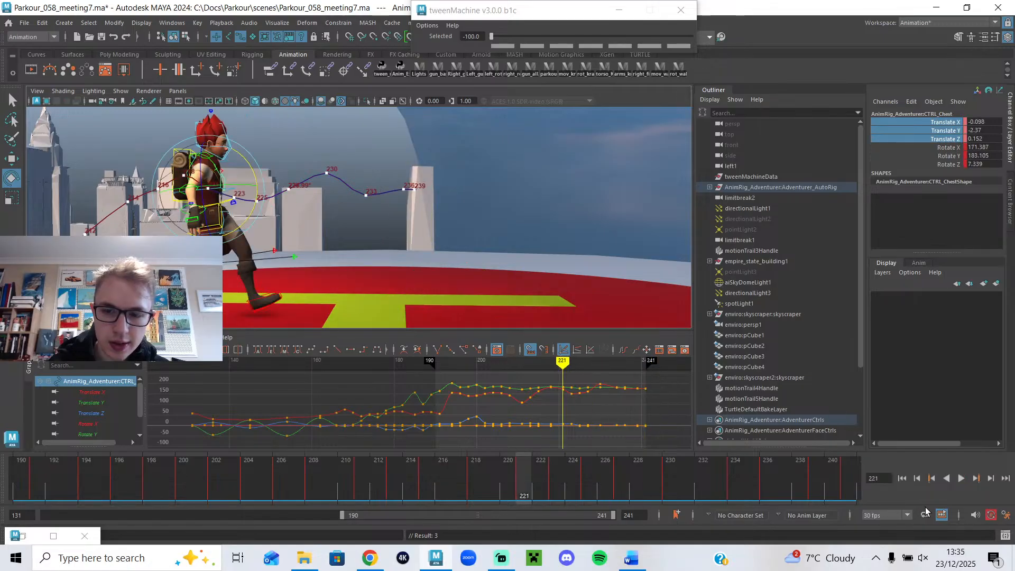
left_click(963, 479)
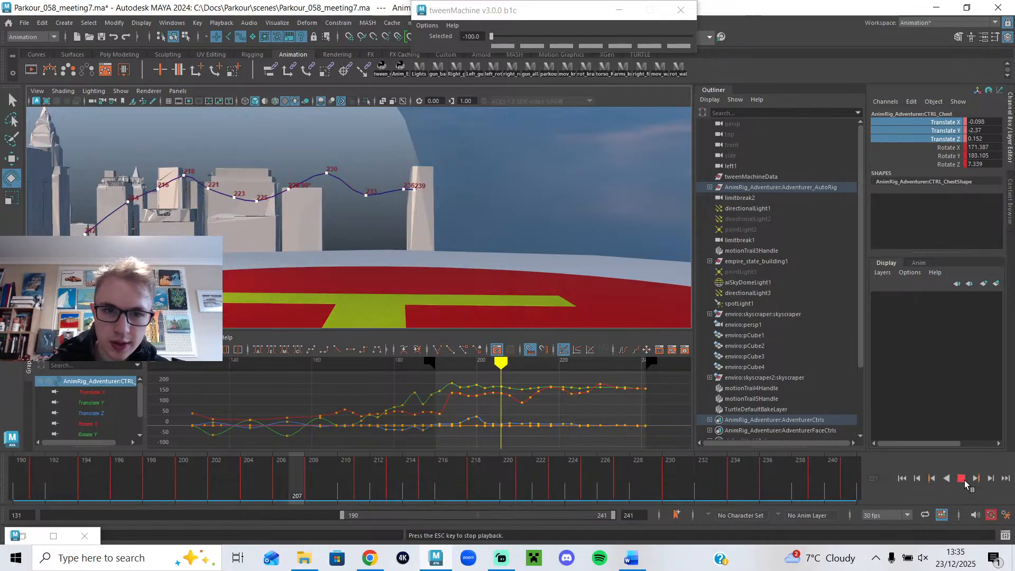
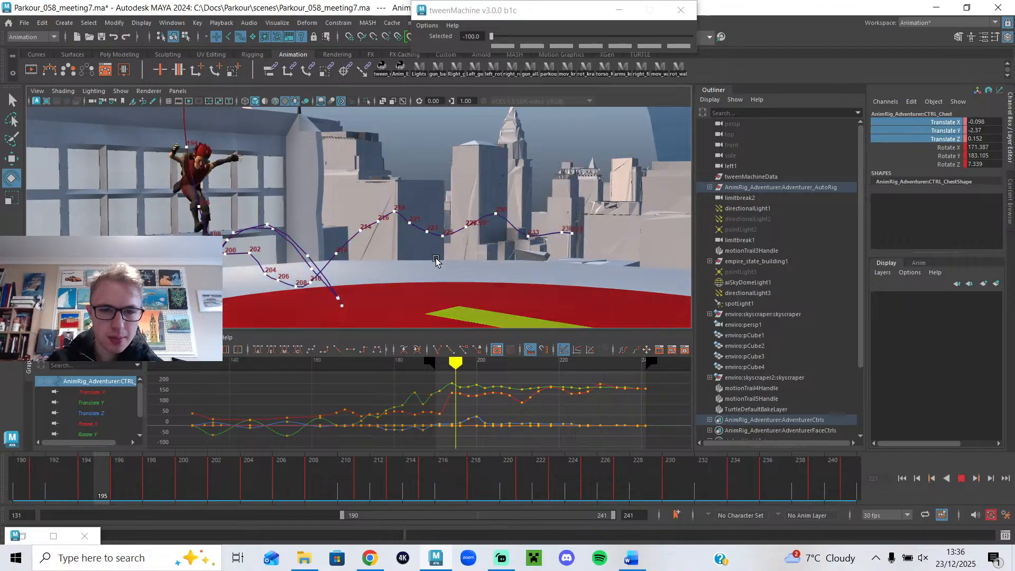
left_click(962, 479)
- Delete motionTrail4Handle and motionTrail5Handle from the scene
scroll(762, 388, "down", 3)
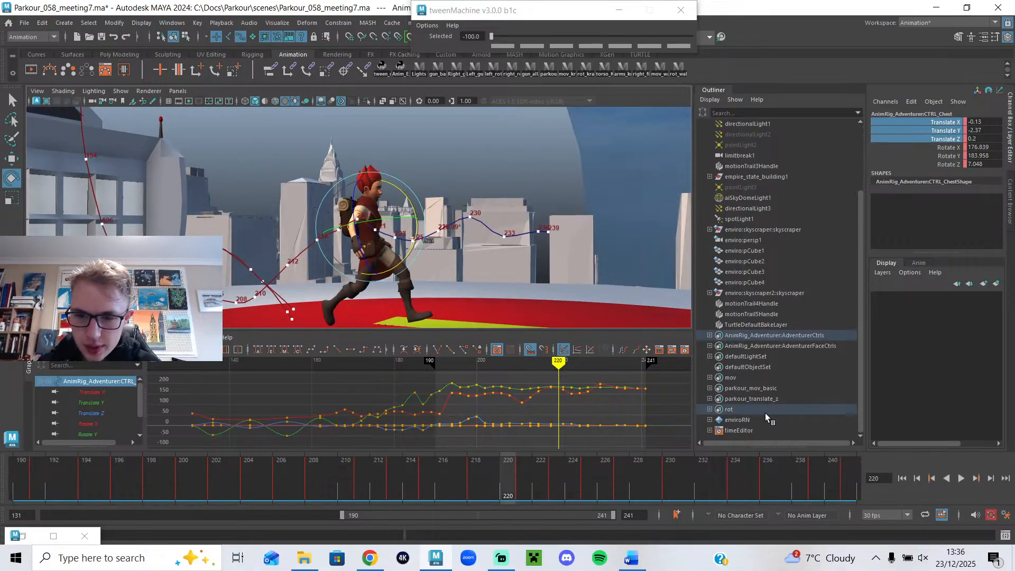
left_click(773, 303)
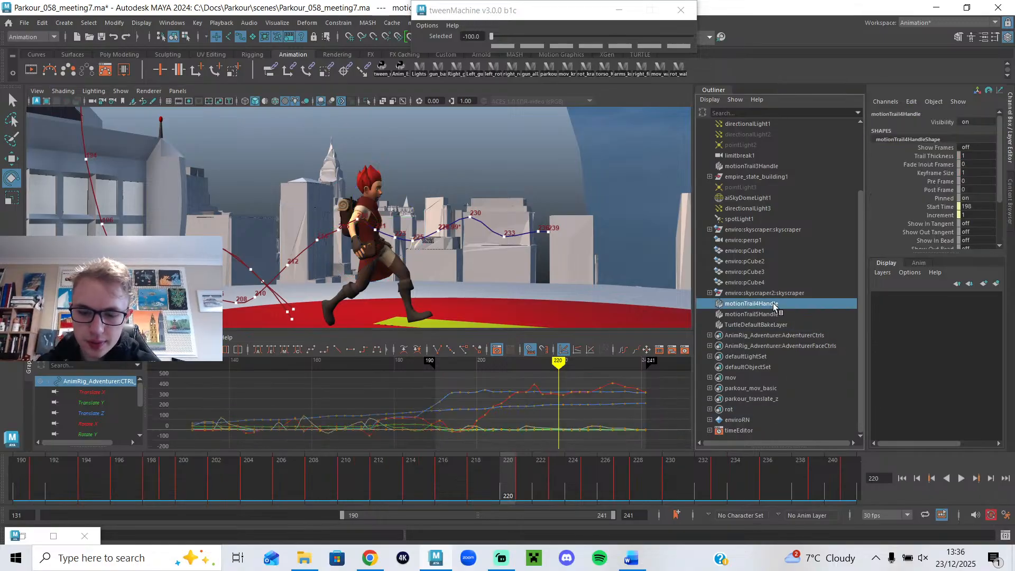
key("Delete")
left_click(773, 314)
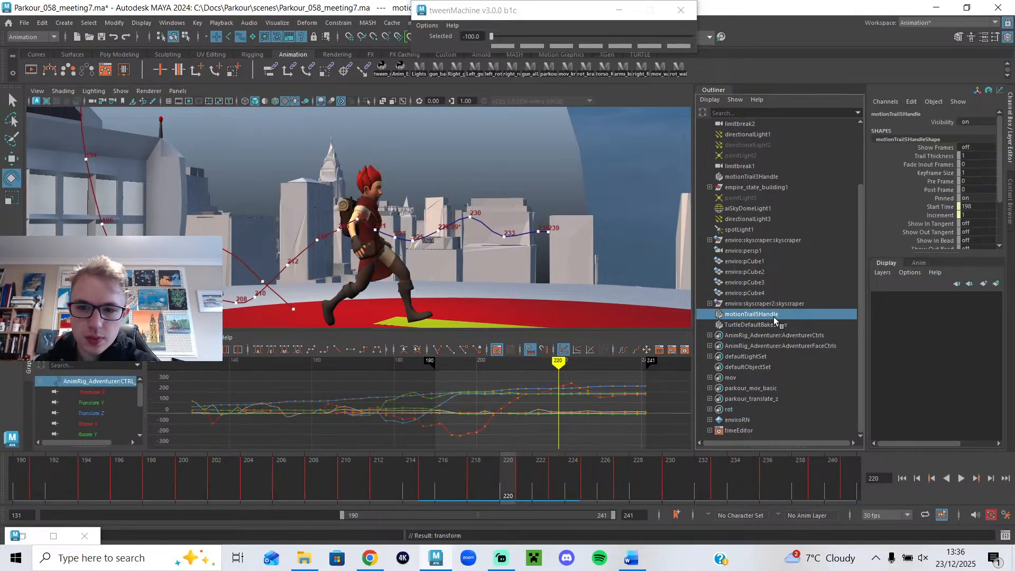
key("Delete")
- Play back the landing from several angles and in the restored Persp View window, stopping around frame 230
left_click_drag(342, 466, 106, 454)
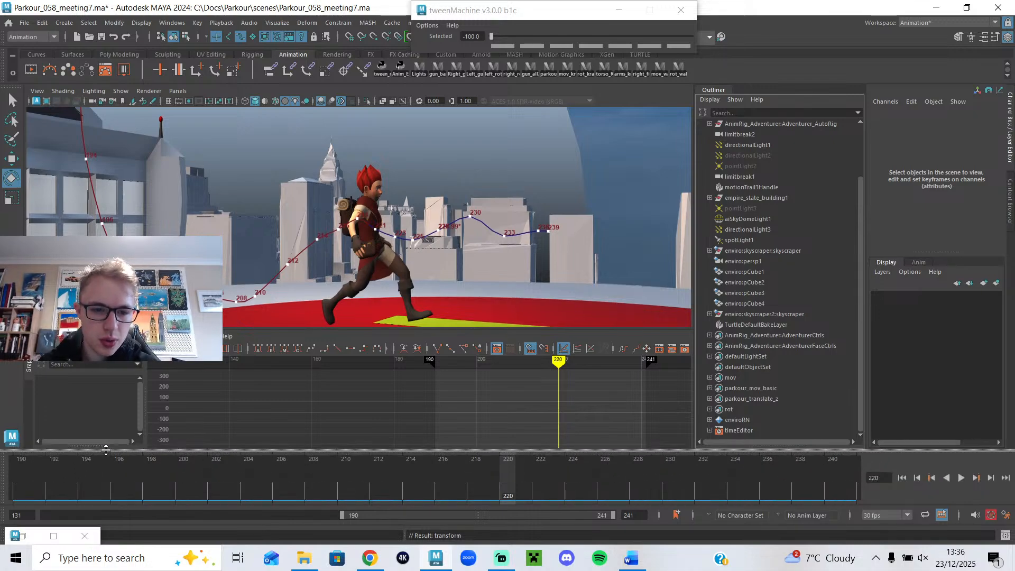
key("alt+v")
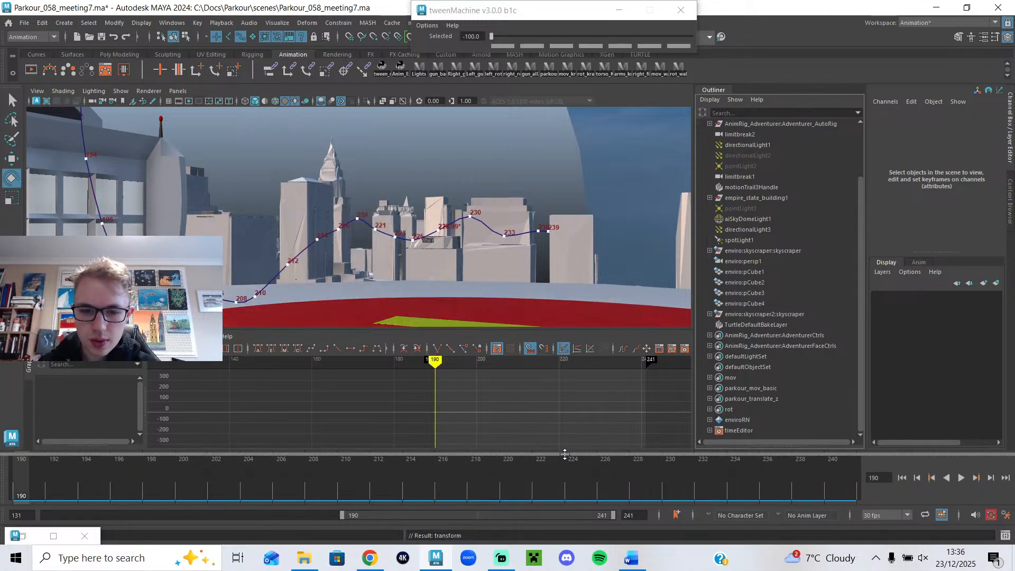
left_click_drag(565, 454, 565, 458)
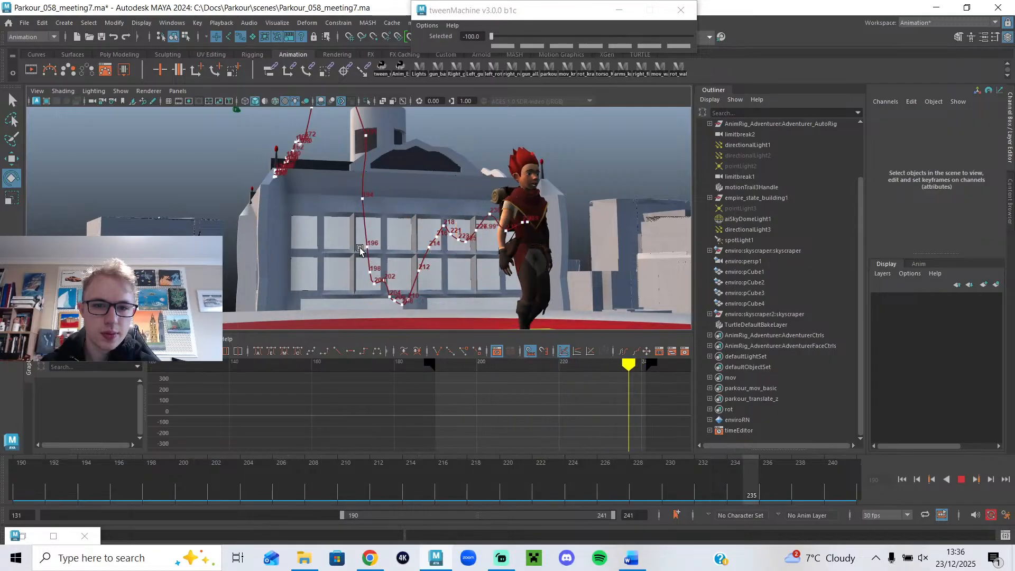
key("Escape")
key("alt+v")
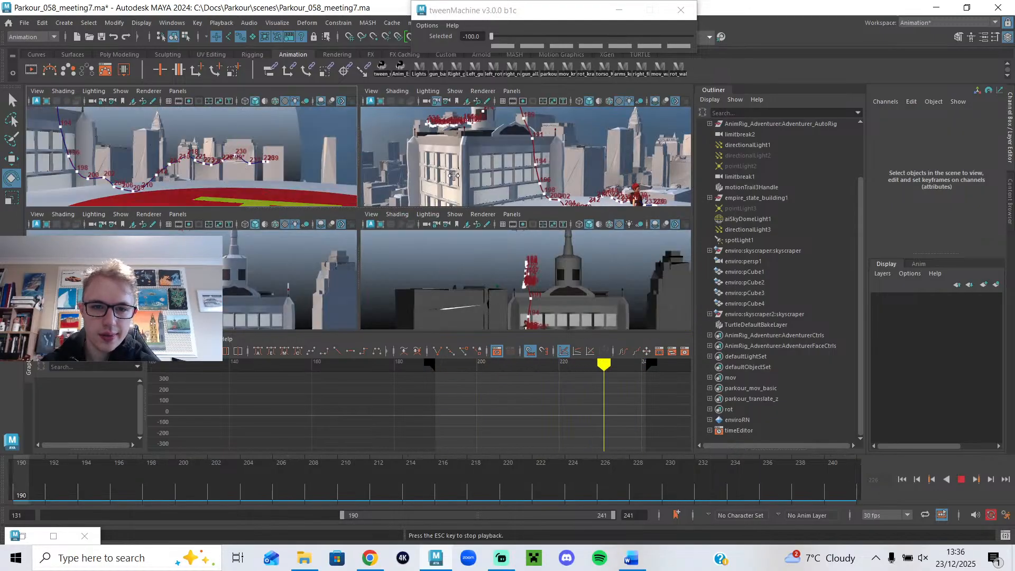
key("space")
left_click(51, 535)
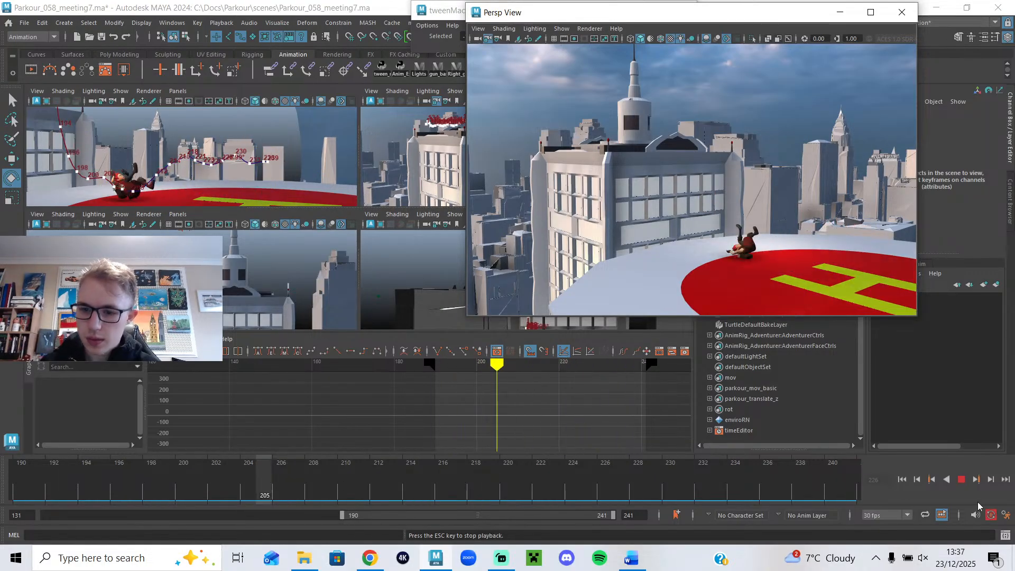
left_click(967, 482)
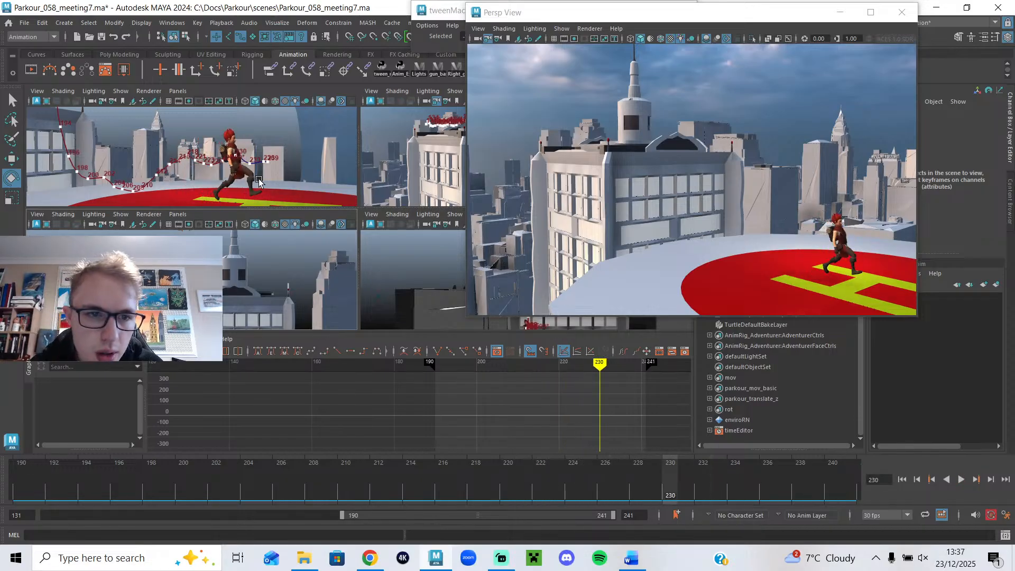
- Select the chest control in the enlarged perspective view, frame its curves, and play back the run-out around frame 230
key("space")
left_click(364, 206)
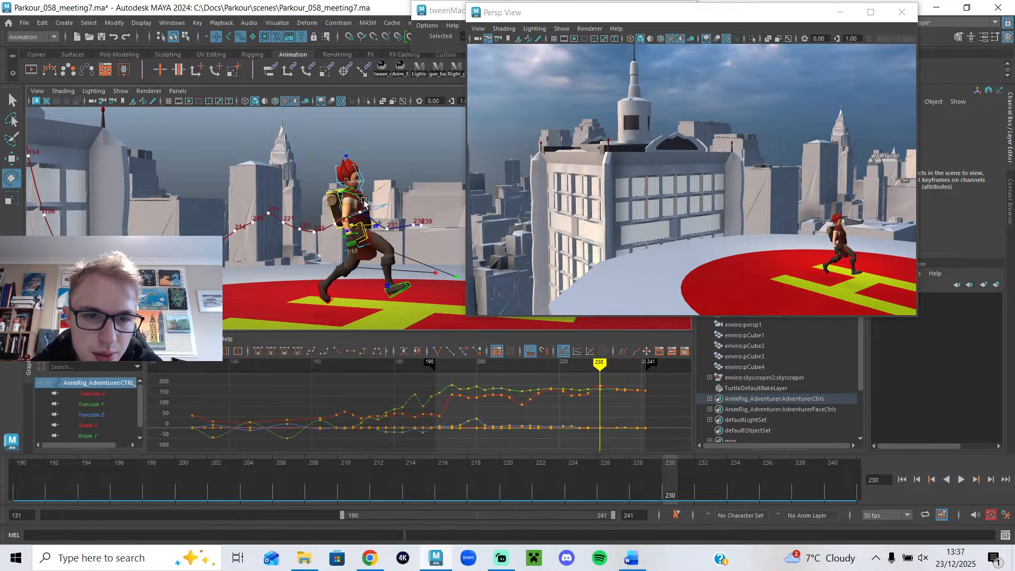
key("f")
scroll(601, 384, "up", 3)
middle_click_drag(593, 396, 397, 403, "alt")
mouse_move(670, 479)
left_mouse_down()
mouse_move(770, 490)
mouse_move(660, 497)
mouse_move(677, 495)
left_mouse_up()
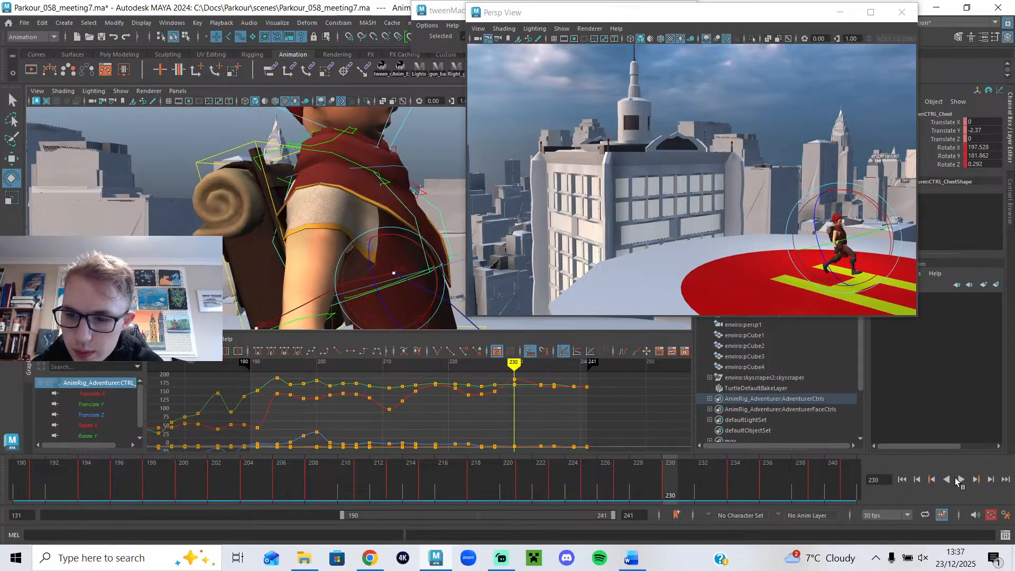
left_click(948, 480)
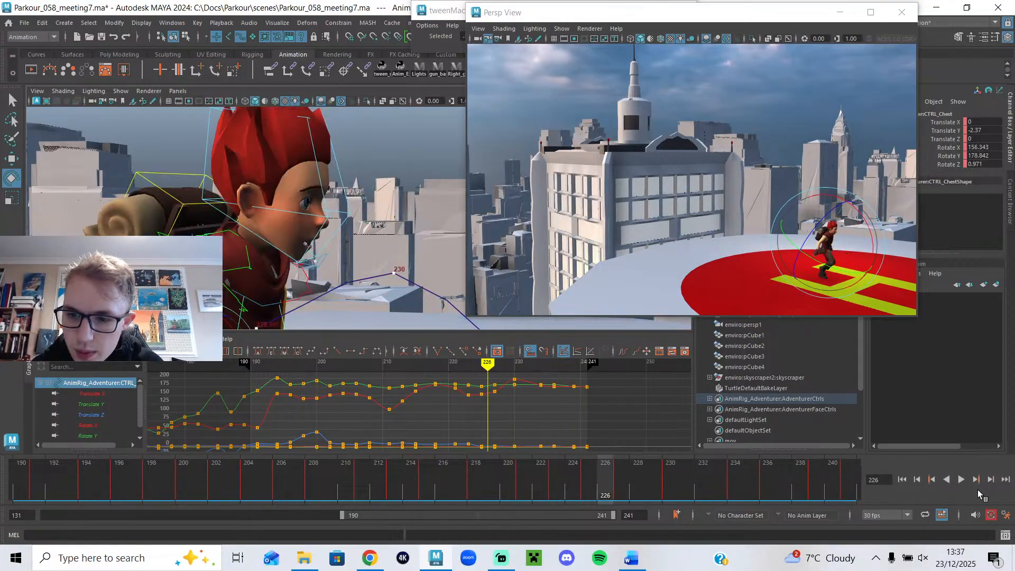
left_click(962, 480)
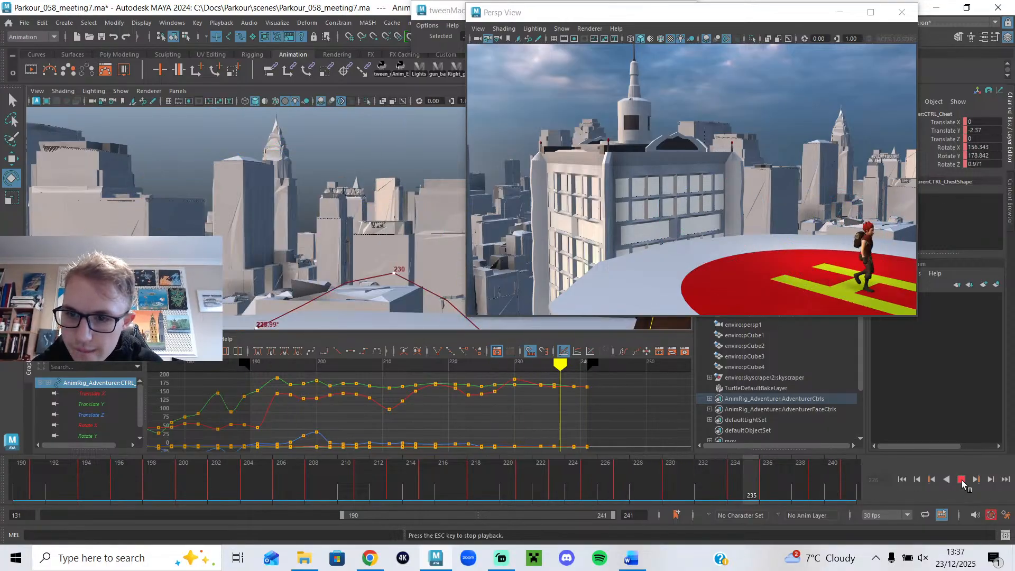
- Rotate and key the chest control at frame 227, delay its frame-230 rotation keys to frame 232, and play back the result
left_click(628, 483)
scroll(370, 264, "down", 4)
middle_click_drag(342, 283, 373, 156, "alt")
left_click_drag(373, 157, 372, 151)
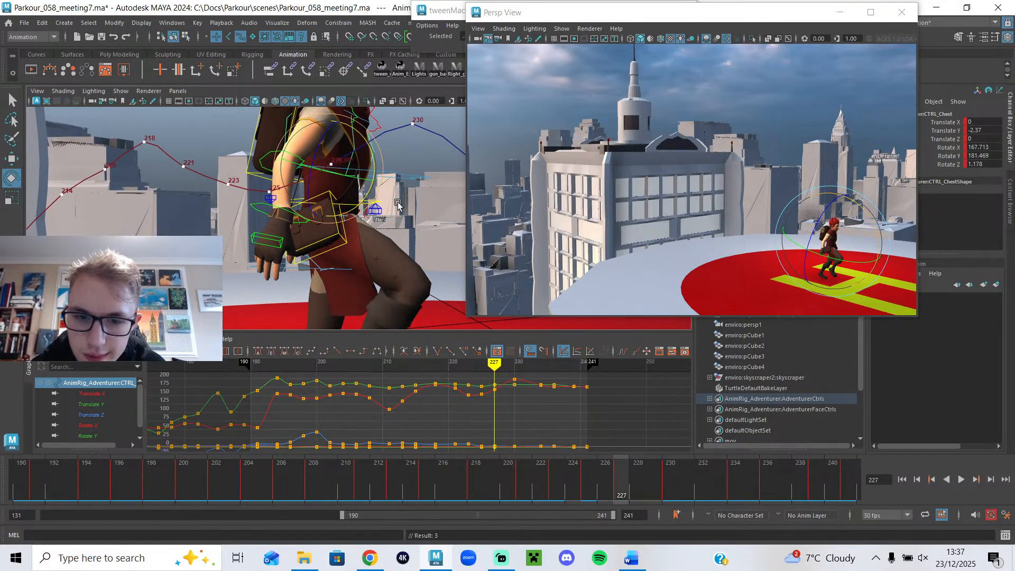
left_click_drag(625, 477, 459, 482)
left_click(961, 481)
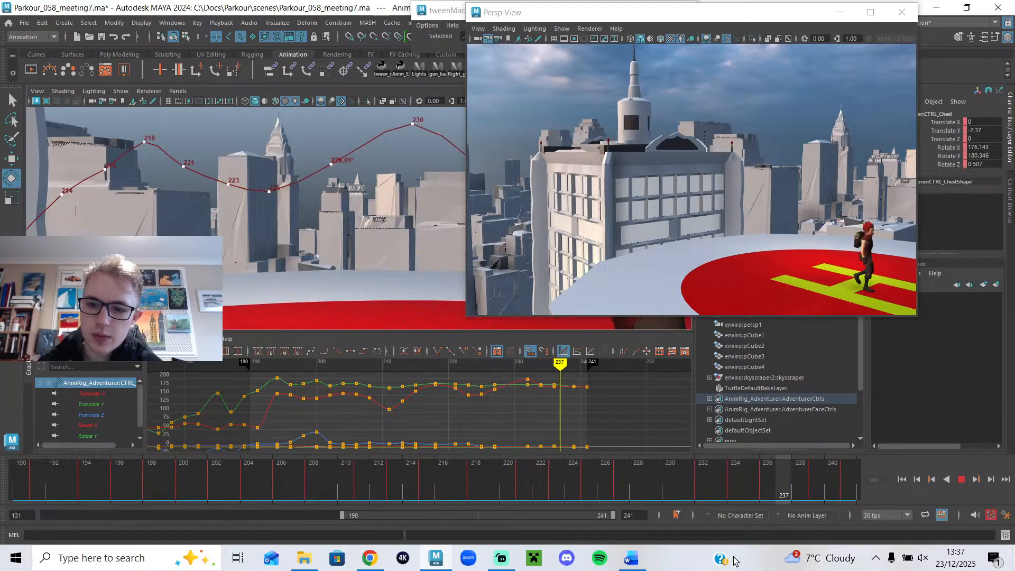
- Select the neck pivot control and key a new rotation for it at frame 232
key("f")
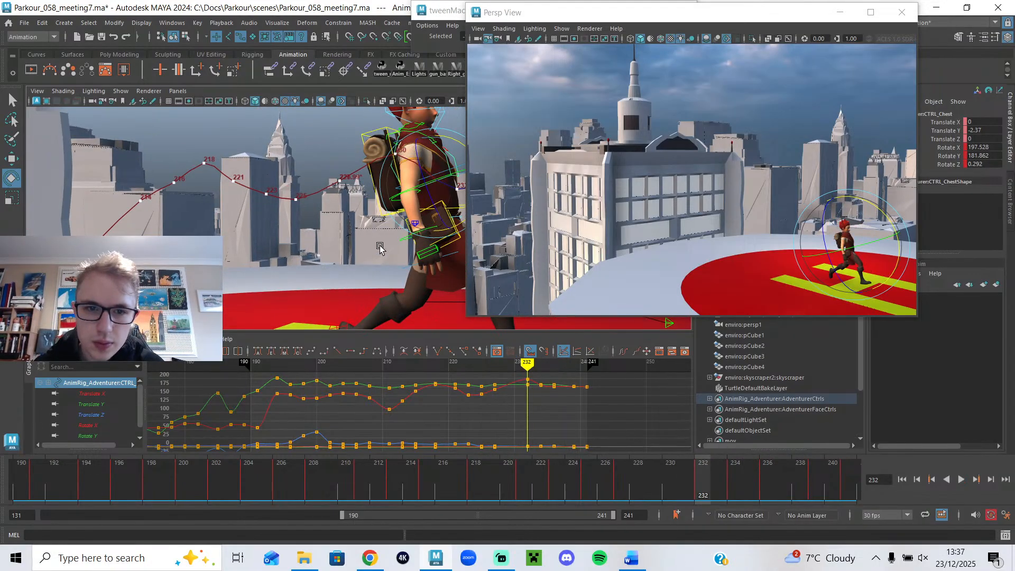
left_click_drag(262, 232, 423, 238, "alt")
key("q")
left_click(324, 189)
left_click_drag(713, 480, 695, 480)
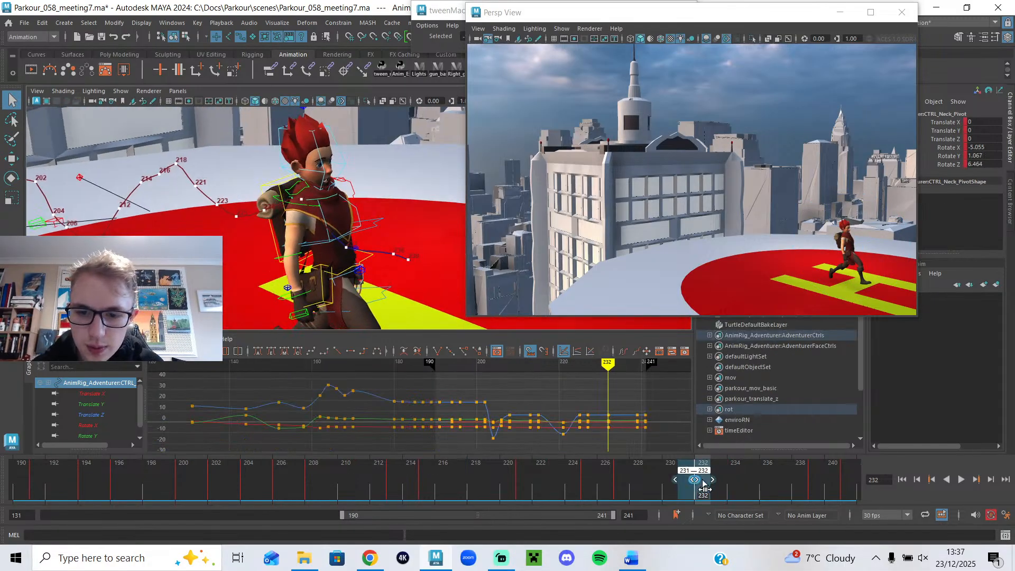
left_click_drag(349, 220, 392, 204, "alt")
left_click_drag(347, 161, 367, 167)
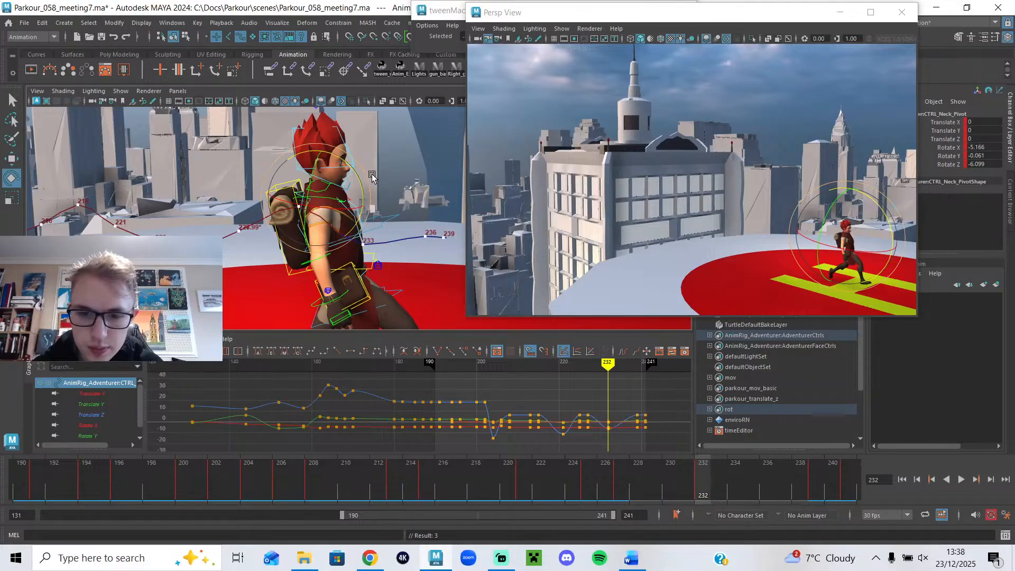
- Delay the neck pivot's frame-227 key to frame 228 and rotate the neck slightly there
left_click(629, 482)
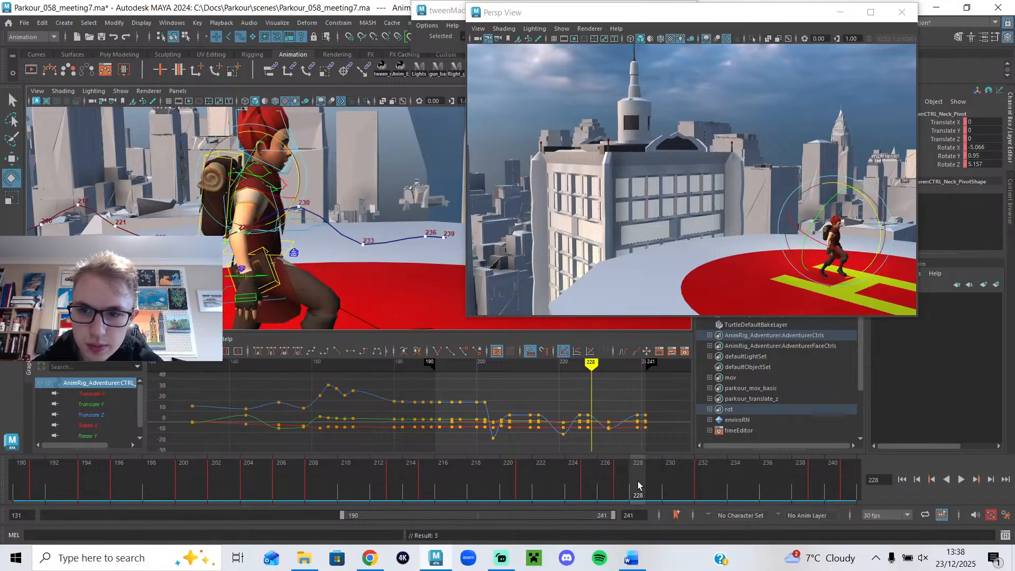
left_click_drag(625, 481, 641, 482)
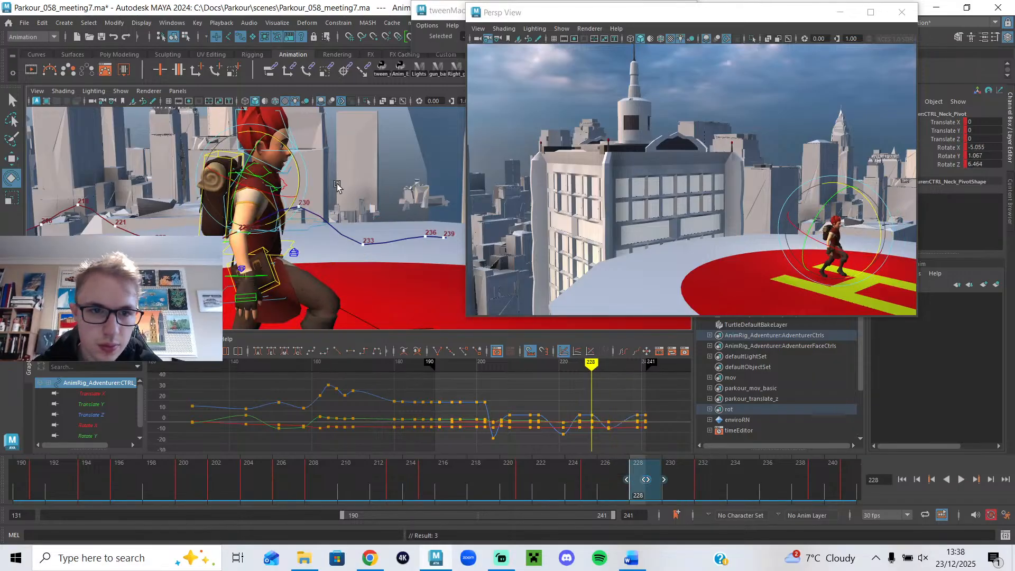
left_click_drag(297, 168, 299, 171)
- Select the head control and adjust its rotation between frames 227 and 230 to follow the delayed neck
key("w")
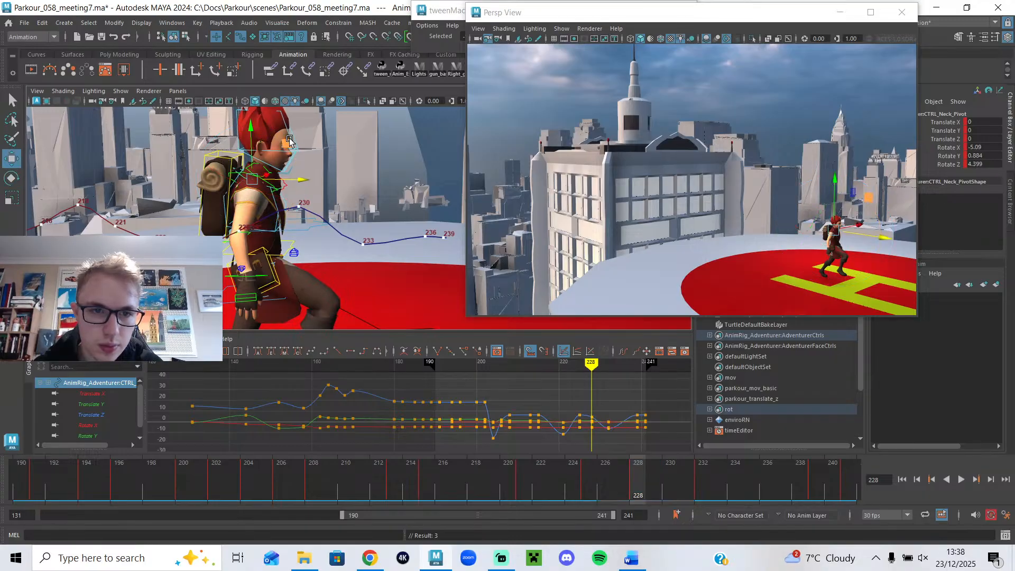
left_click(288, 135)
key("e")
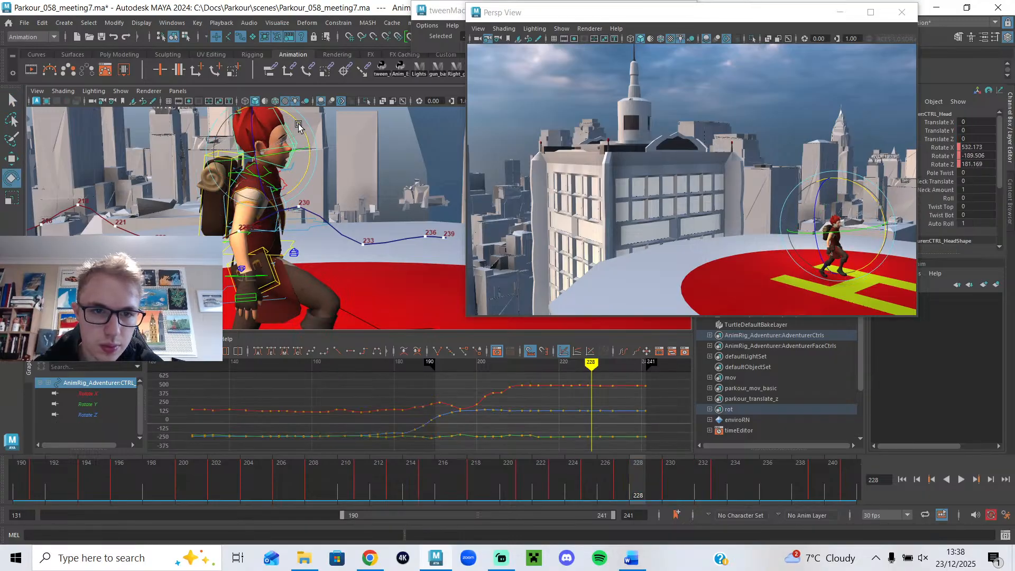
mouse_move(626, 479)
left_mouse_down()
mouse_move(595, 481)
mouse_move(624, 491)
left_mouse_up()
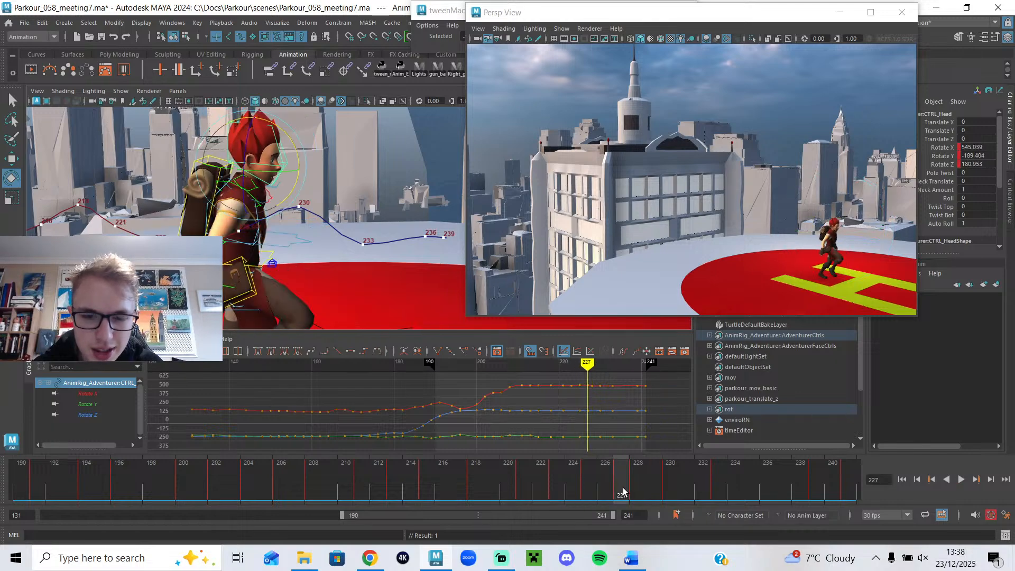
key("alt+v")
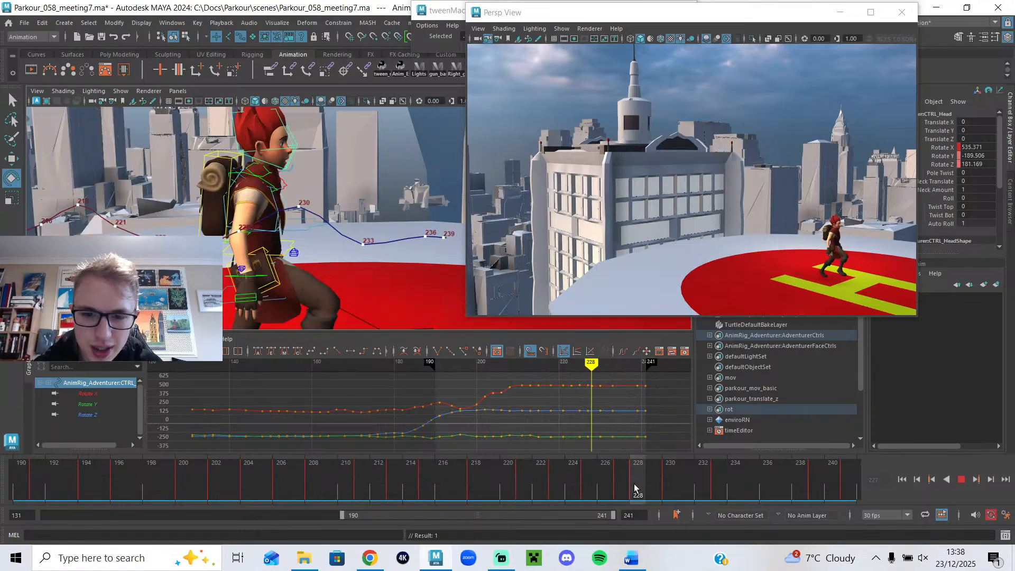
key("alt+v")
left_click_drag(330, 161, 332, 154)
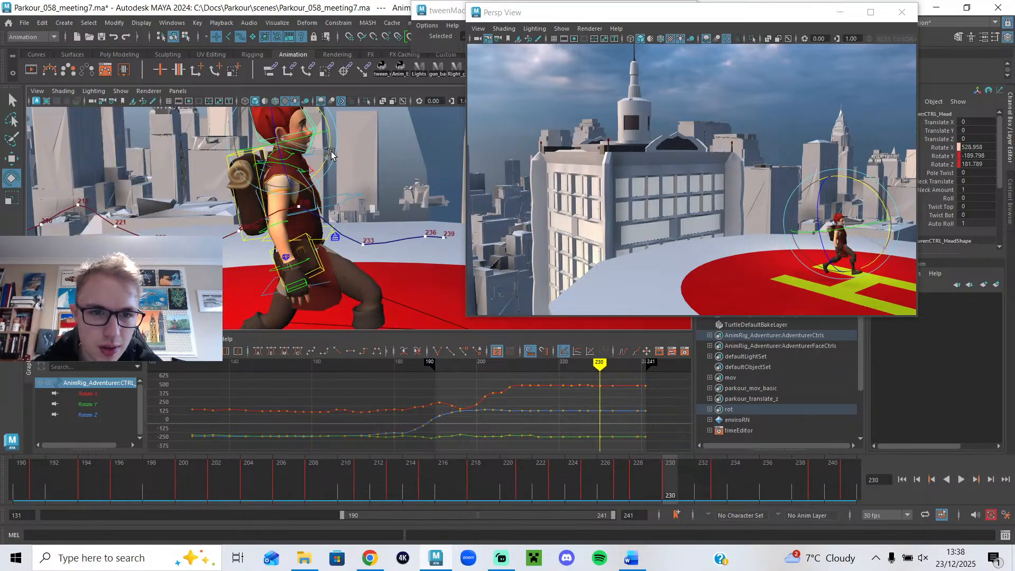
- Enlarge the Persp View window and review the landing and run-out by playing and scrubbing through frame 235
left_click_drag(655, 468, 830, 499)
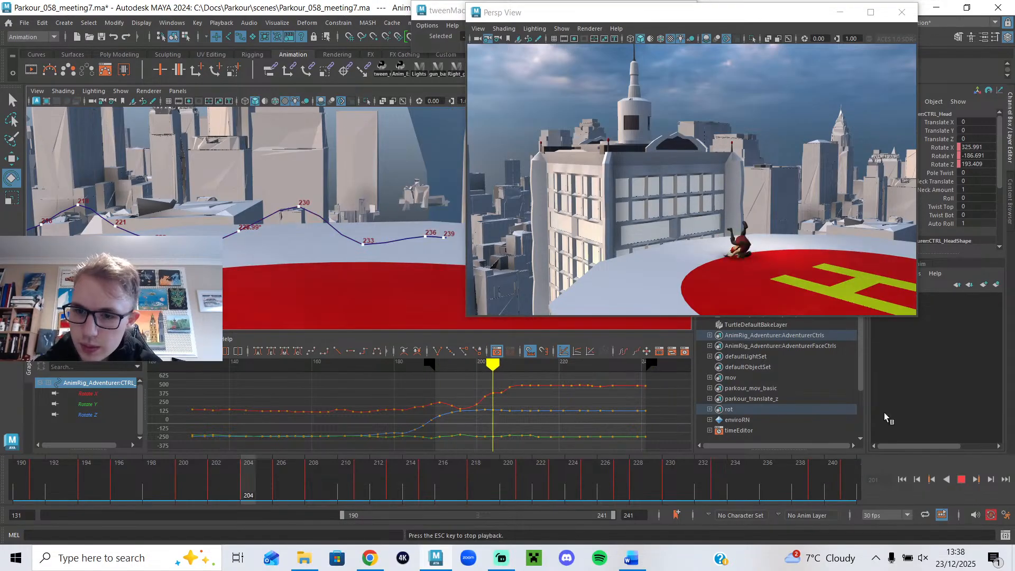
left_click_drag(423, 337, 344, 364)
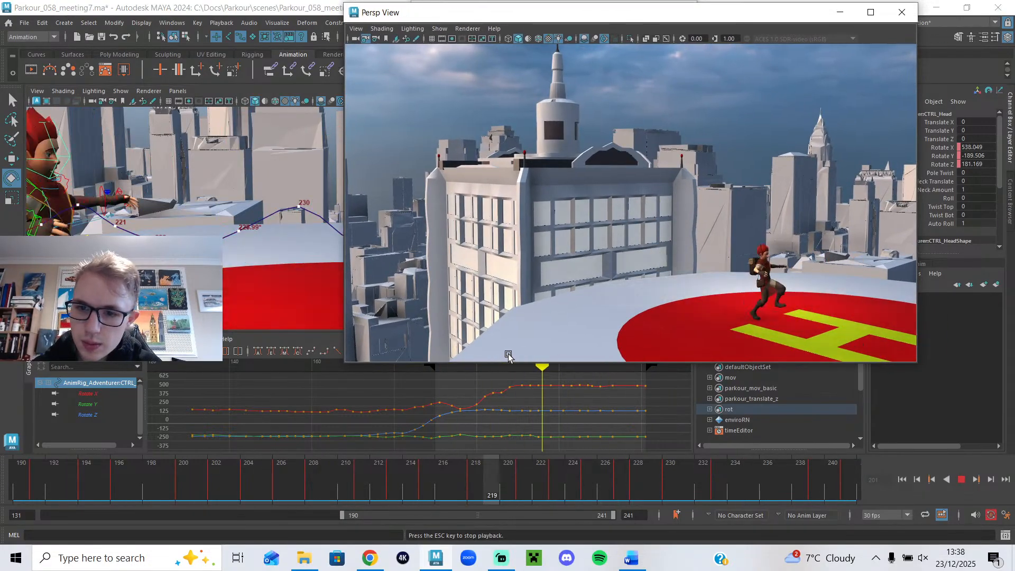
left_click(964, 480)
left_click_drag(656, 495, 757, 500)
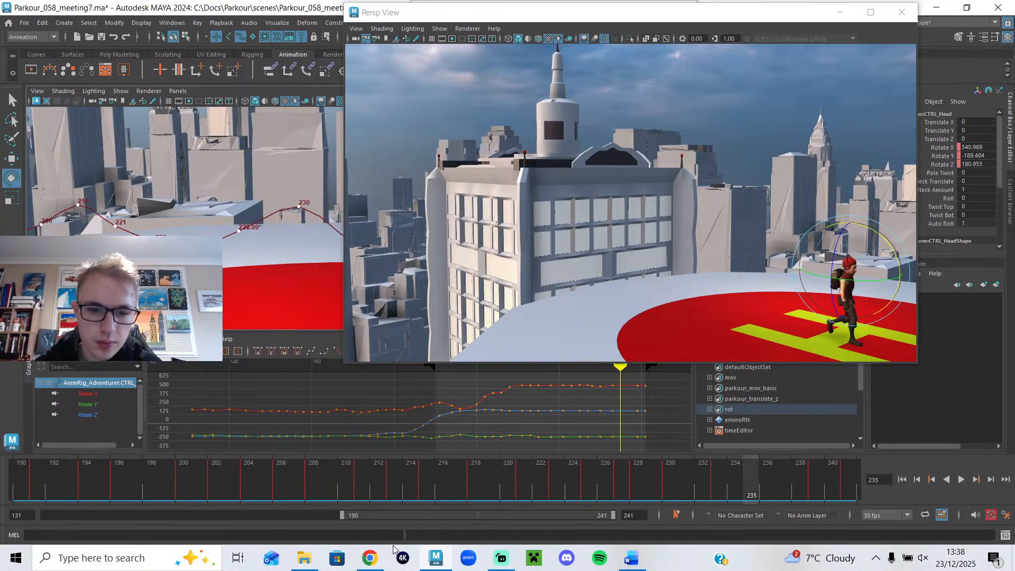
- Switch to SyncSketch in Chrome and scrub parkour_57_limitbreak6.mp4 to frame 102 for comparison
left_click(370, 558)
left_click_drag(871, 516, 960, 521)
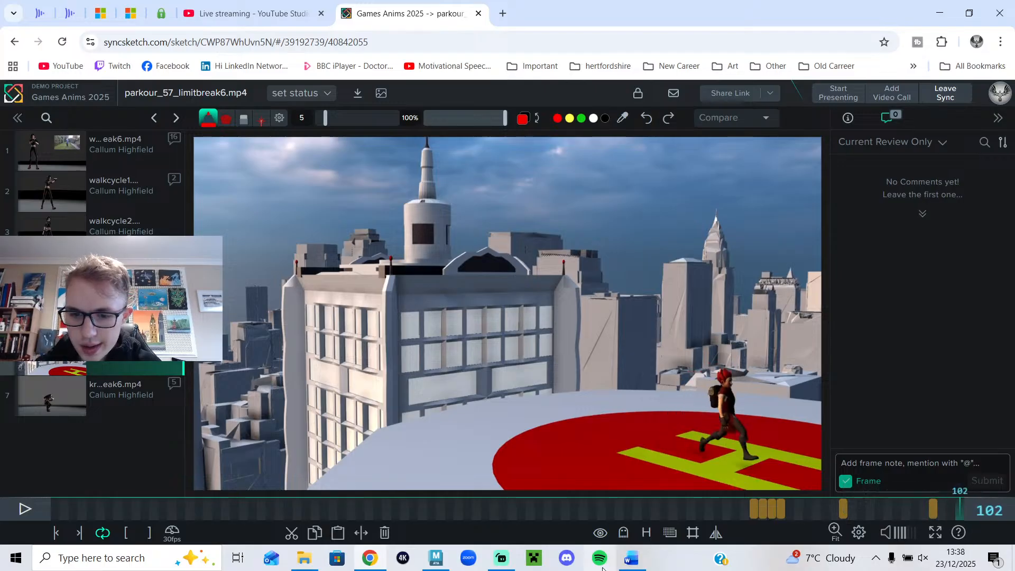
left_click(502, 559)
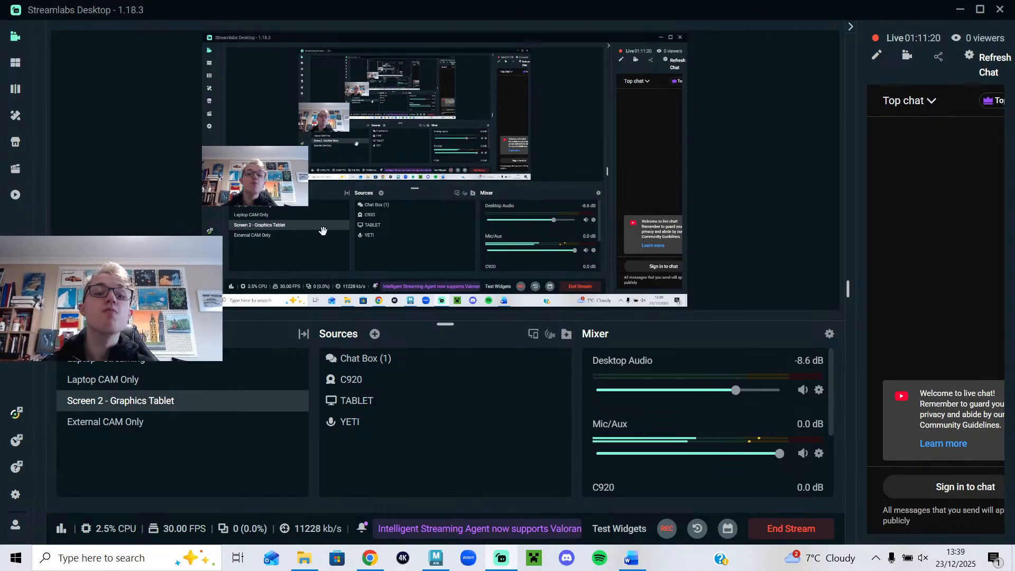
left_click(962, 16)
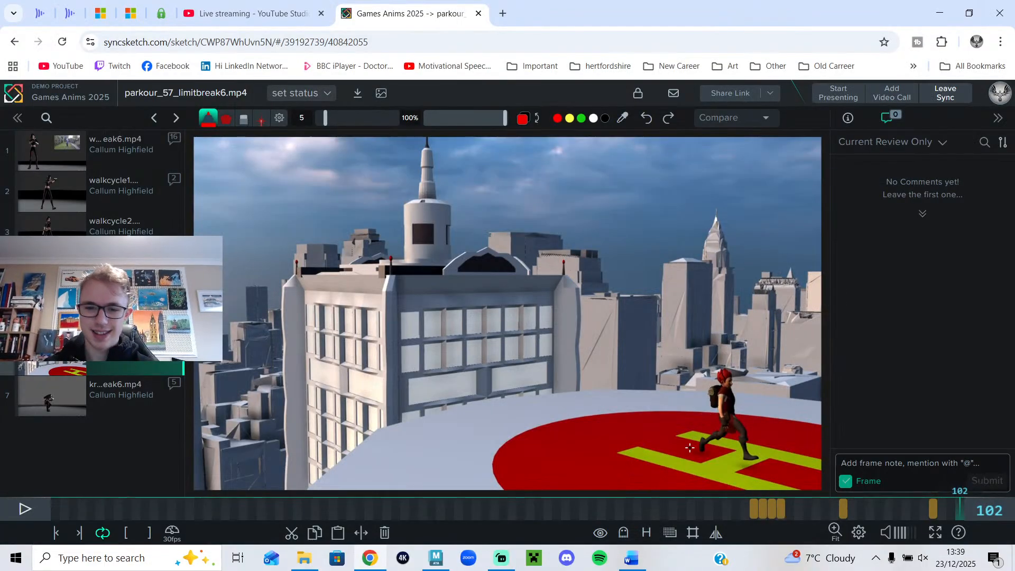
- Switch to the Meeting 7 notes in Word and highlight the "Frame 99 – body moves as a block" line in yellow
left_click(639, 559)
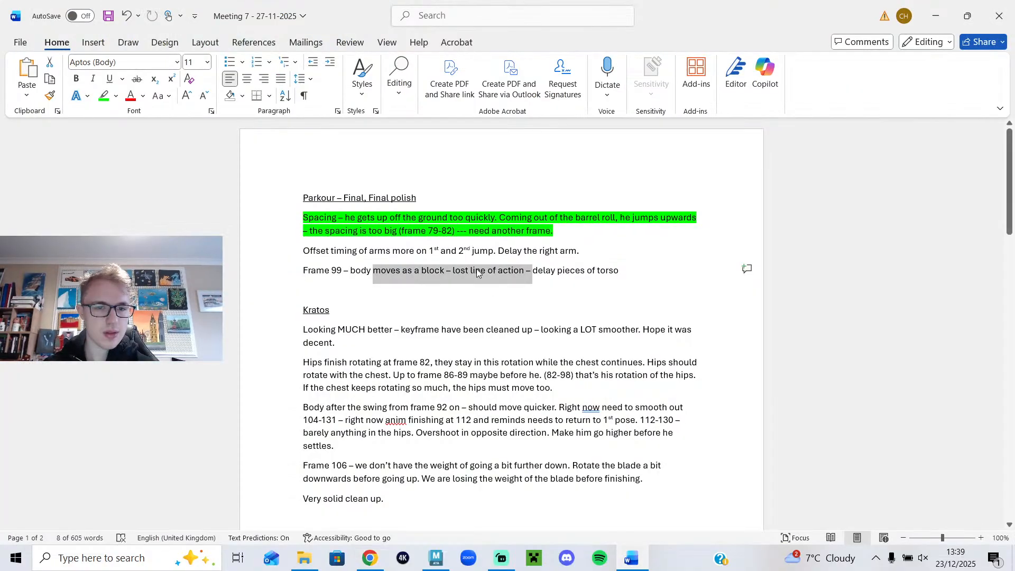
left_click(525, 253)
triple_click(402, 271)
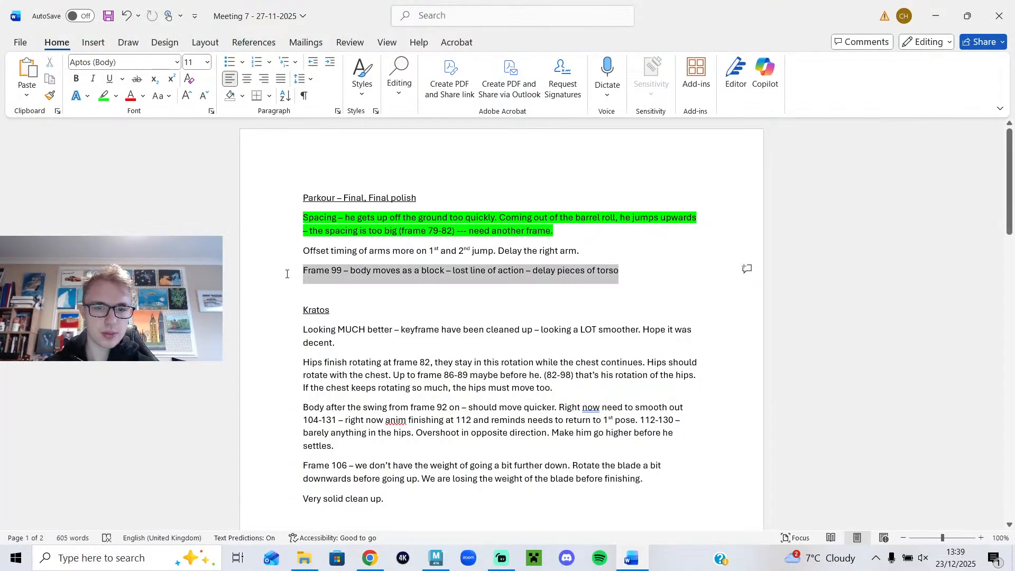
left_click(356, 256)
left_click(296, 294)
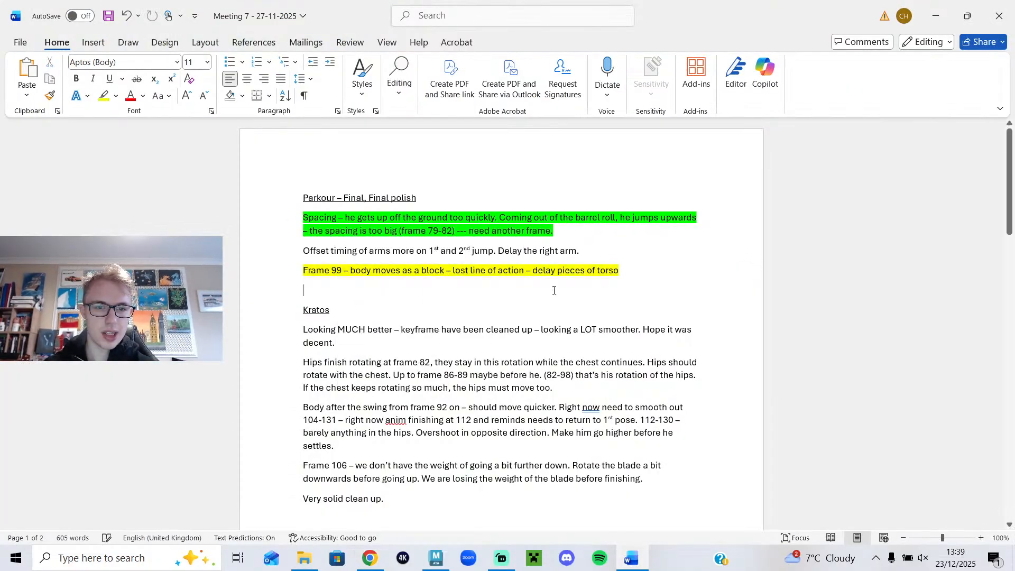
- Return to Maya and play back the landing roll in the Persp View window, stopping around frame 219
left_click(436, 559)
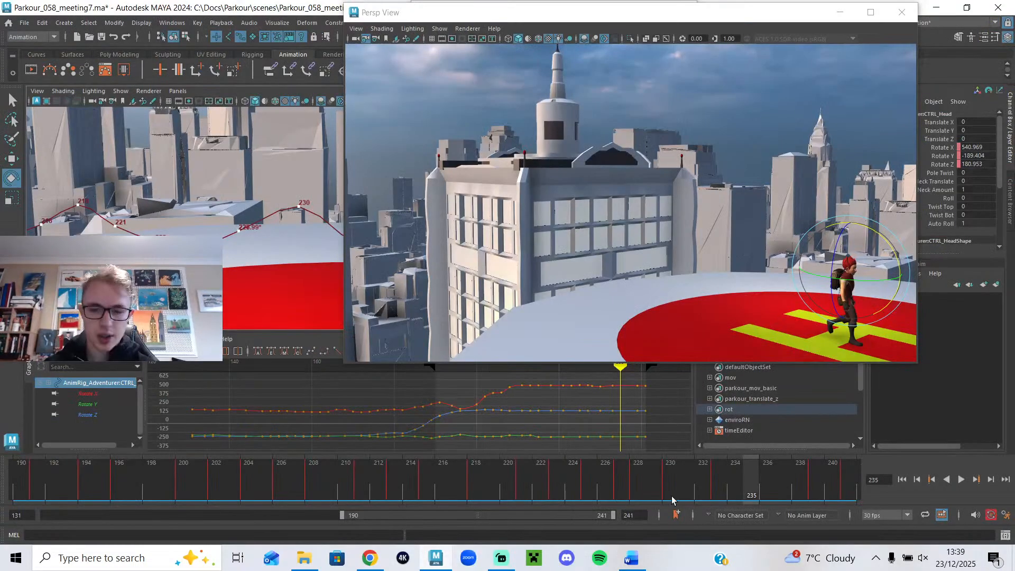
left_click(961, 480)
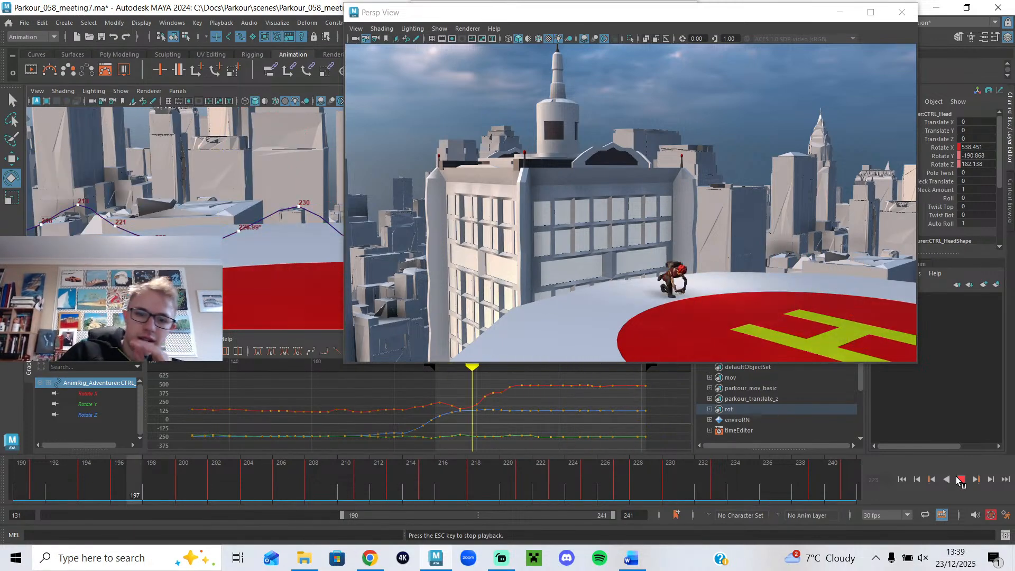
left_click(961, 480)
- Select all the character's controls, select and frame their run-out keys in the Graph Editor, and shrink the Persp View window
left_click_drag(758, 245, 675, 201)
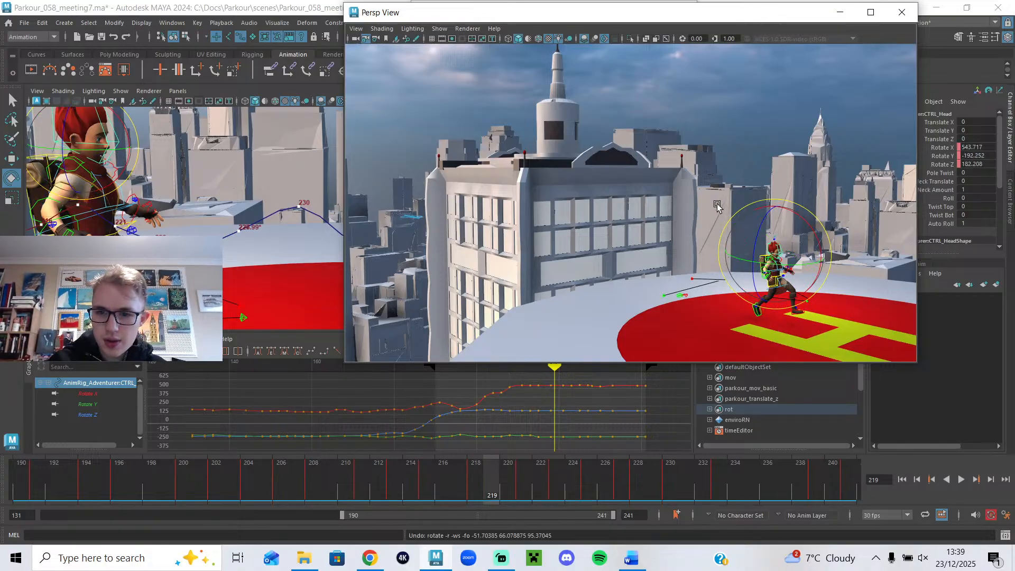
left_click_drag(848, 332, 856, 358)
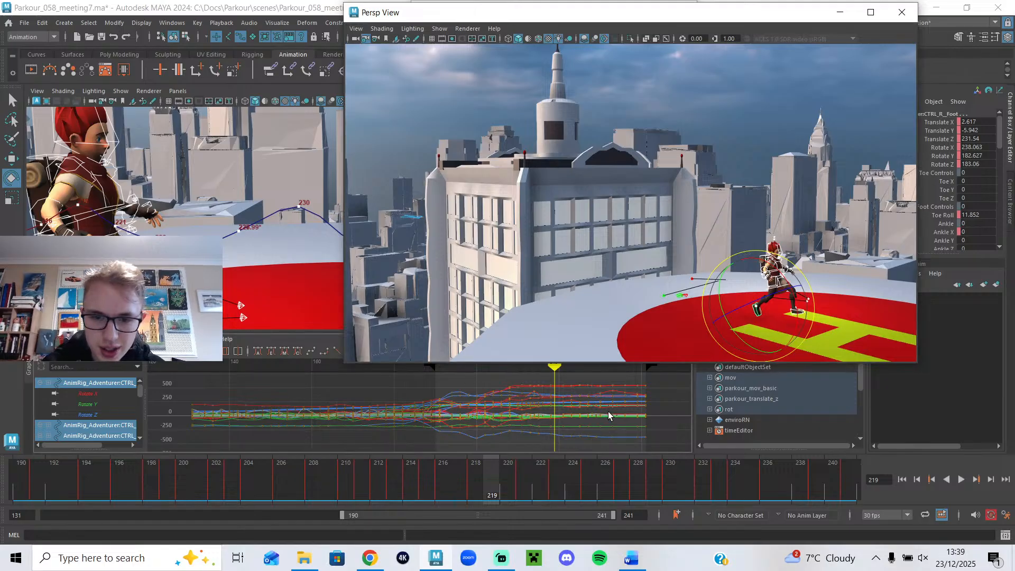
left_click_drag(645, 392, 519, 459)
key("f")
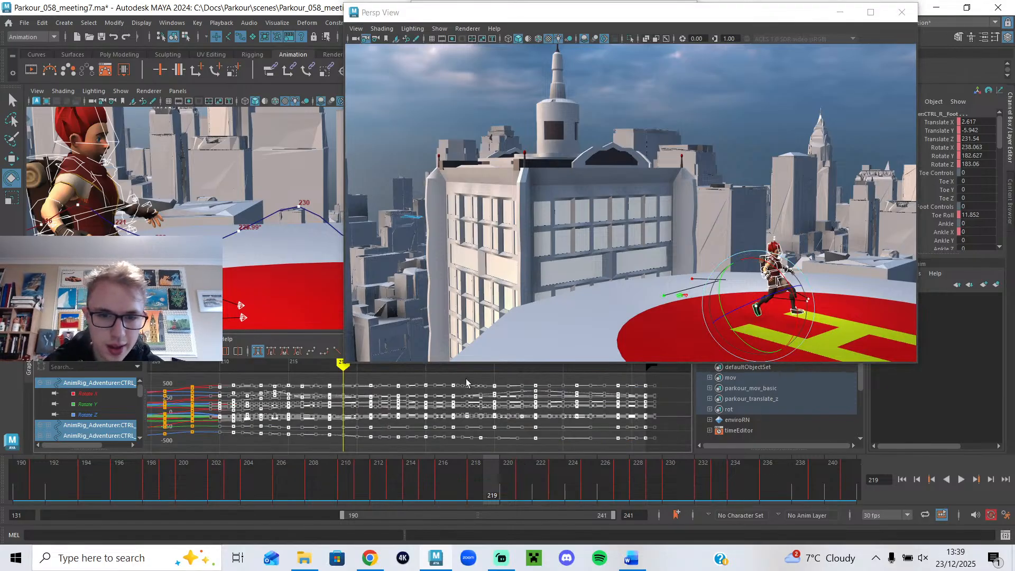
left_click_drag(348, 364, 612, 240)
- Examine the key columns of all the character's controls in the Graph Editor around frame 220
middle_click_drag(366, 421, 518, 414, "alt")
scroll(516, 416, "down", 3)
scroll(496, 417, "up", 3)
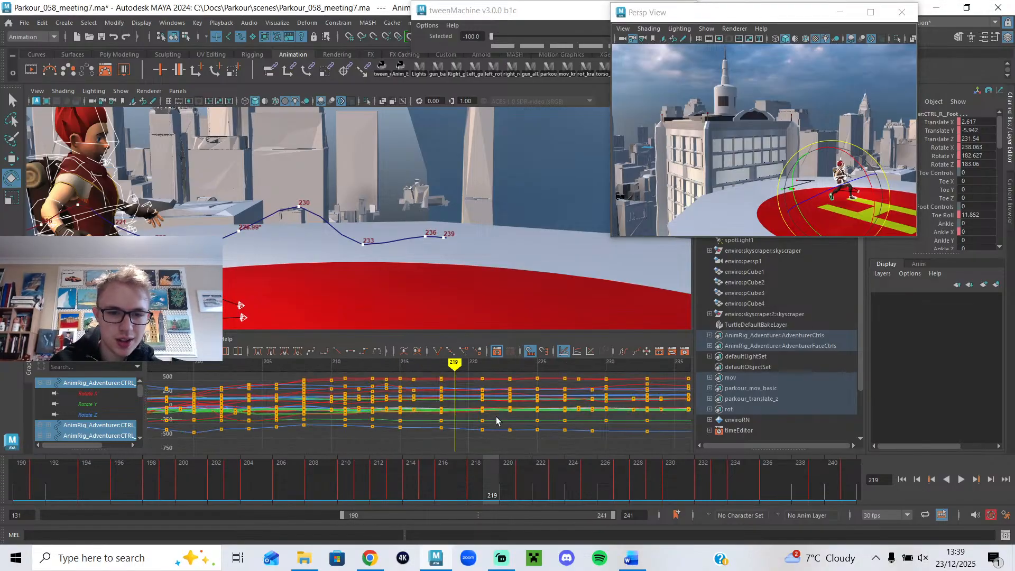
middle_click_drag(286, 380, 450, 406, "alt")
scroll(424, 411, "down", 3)
scroll(392, 386, "up", 2)
mouse_move(372, 375)
left_mouse_down()
mouse_move(347, 380)
mouse_move(539, 404)
left_mouse_up()
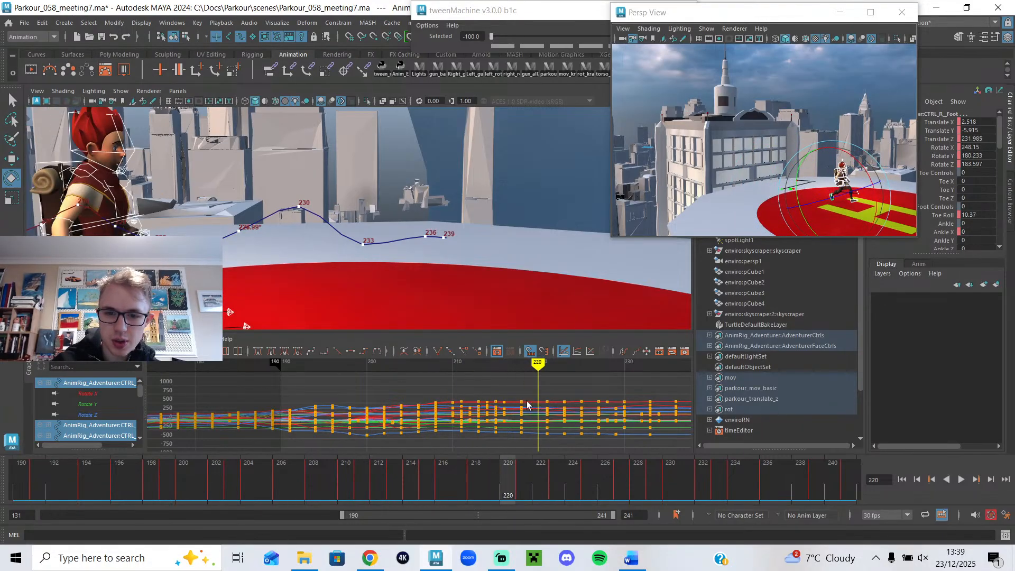
middle_click_drag(517, 395, 370, 403, "alt")
mouse_move(387, 368)
left_mouse_down()
mouse_move(346, 372)
mouse_move(553, 404)
mouse_move(393, 411)
mouse_move(309, 432)
left_mouse_up()
middle_click_drag(390, 394, 458, 407, "alt")
- Check the arm-timing note in the Word meeting notes, then play back the landing in Maya's enlarged Persp View window
left_click(632, 554)
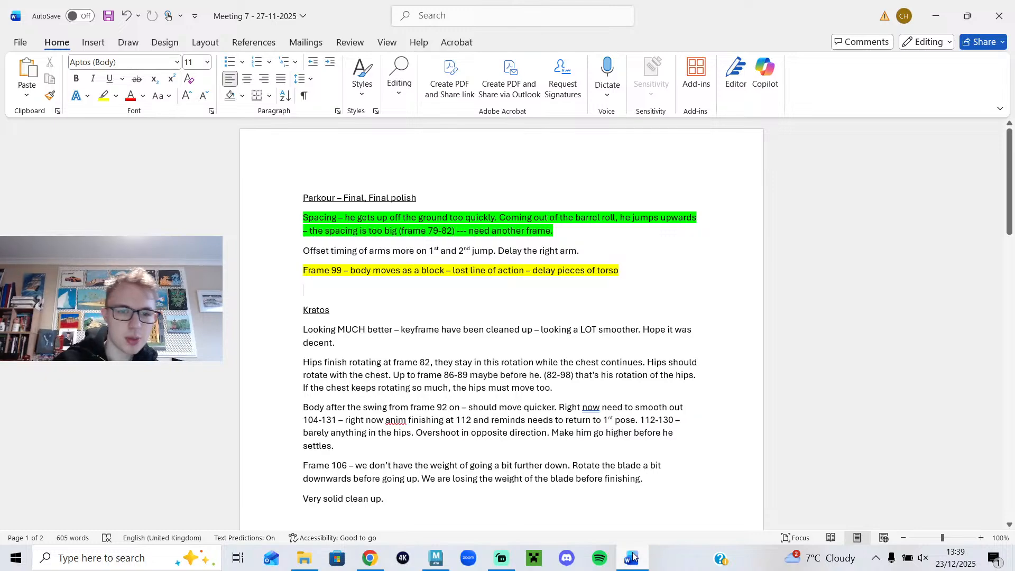
left_click_drag(465, 242, 304, 250)
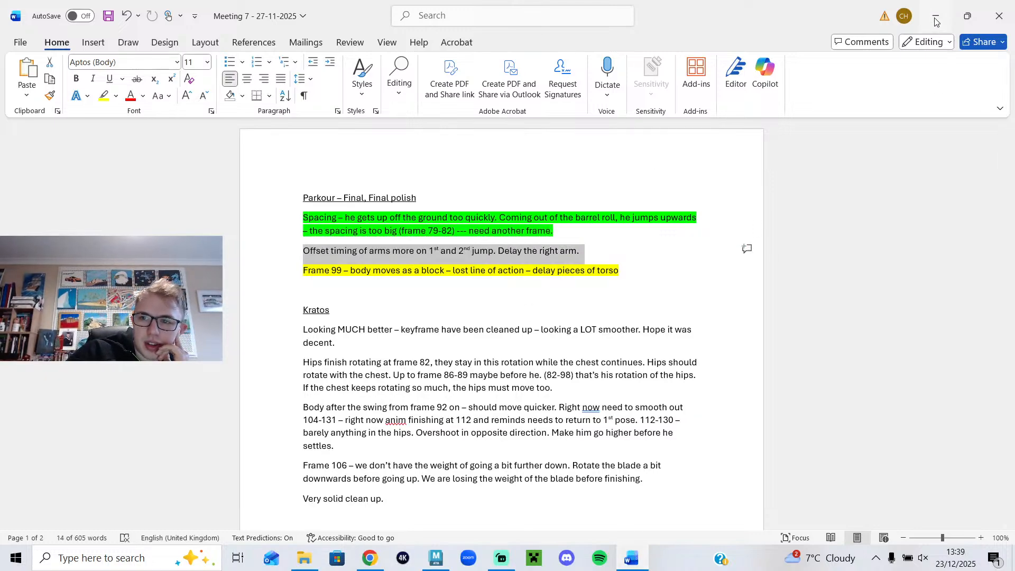
left_click(937, 19)
left_click_drag(609, 239, 444, 320)
left_click(961, 480)
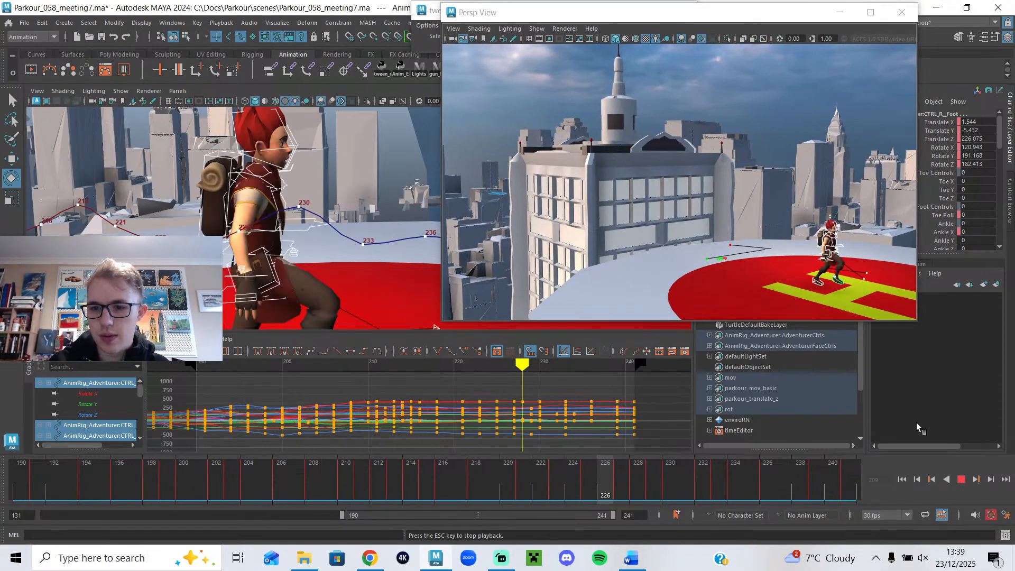
- Play back and scrub through the character's rooftop landing roll and run-out to examine the motion up to frame 214
middle_click(830, 268)
key("alt+1")
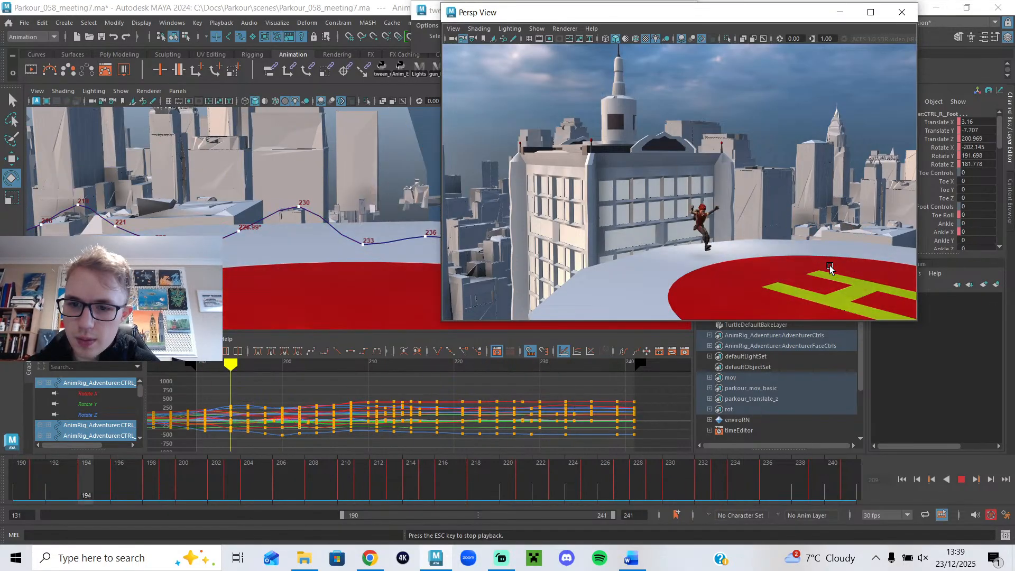
left_click(960, 480)
left_click_drag(433, 496, 250, 500)
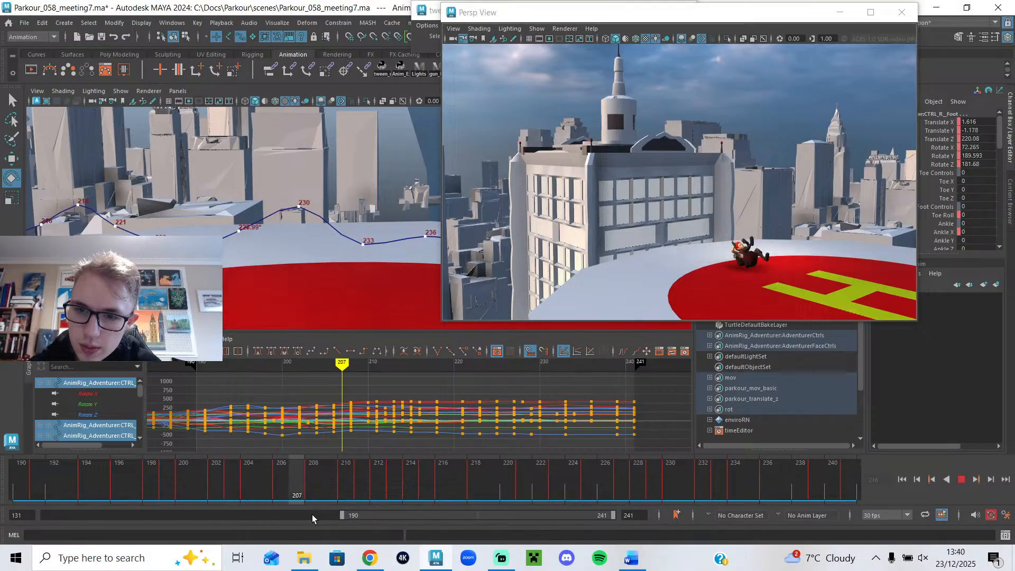
left_click_drag(341, 520, 249, 520)
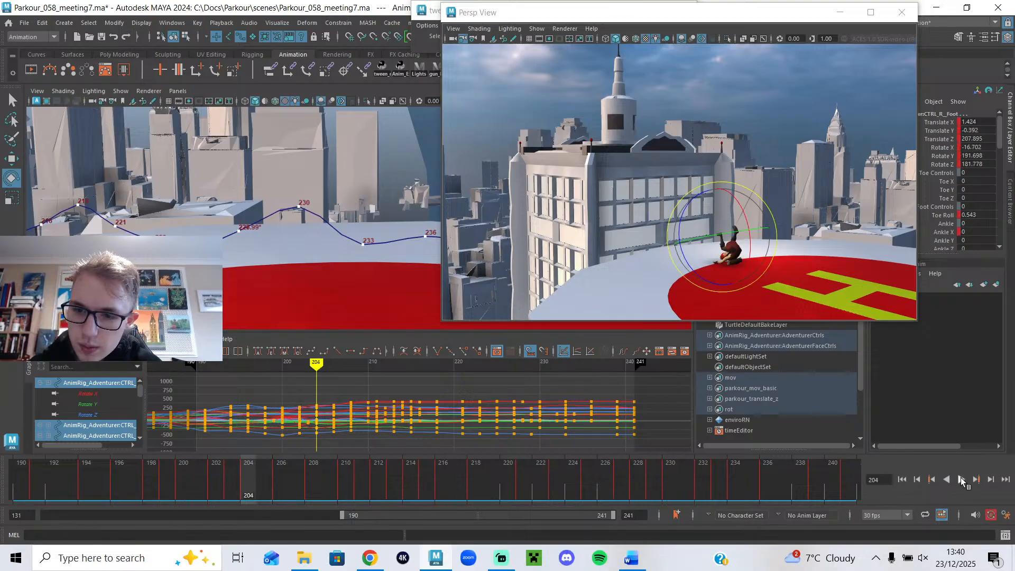
left_click(961, 479)
left_click_drag(263, 486, 413, 509)
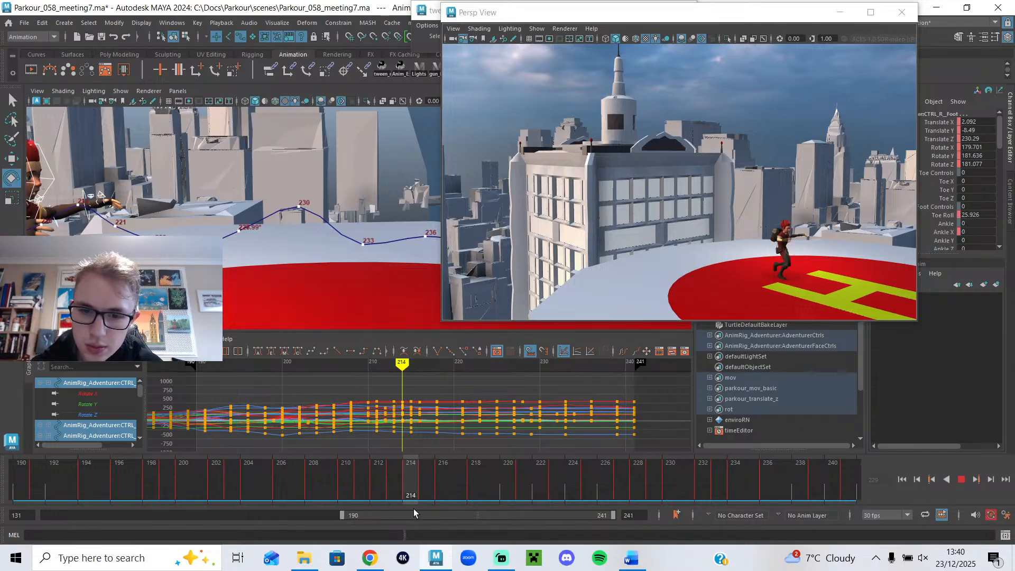
- Pose the left foot control at frame 216, rotated to about 410 in X and placed at about 232.8 in Translate Z
key("f")
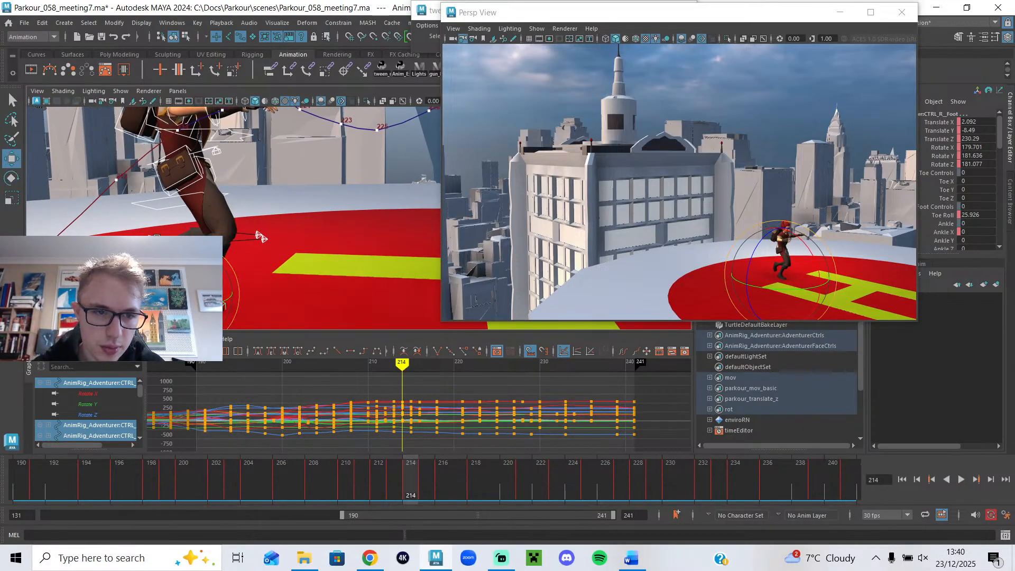
left_click(260, 237)
scroll(396, 414, "up", 3)
mouse_move(391, 369)
left_mouse_down()
mouse_move(364, 366)
mouse_move(497, 400)
mouse_move(392, 409)
mouse_move(420, 409)
left_mouse_up()
key("e")
left_click_drag(332, 252, 231, 247)
key("w")
key("e")
key("w")
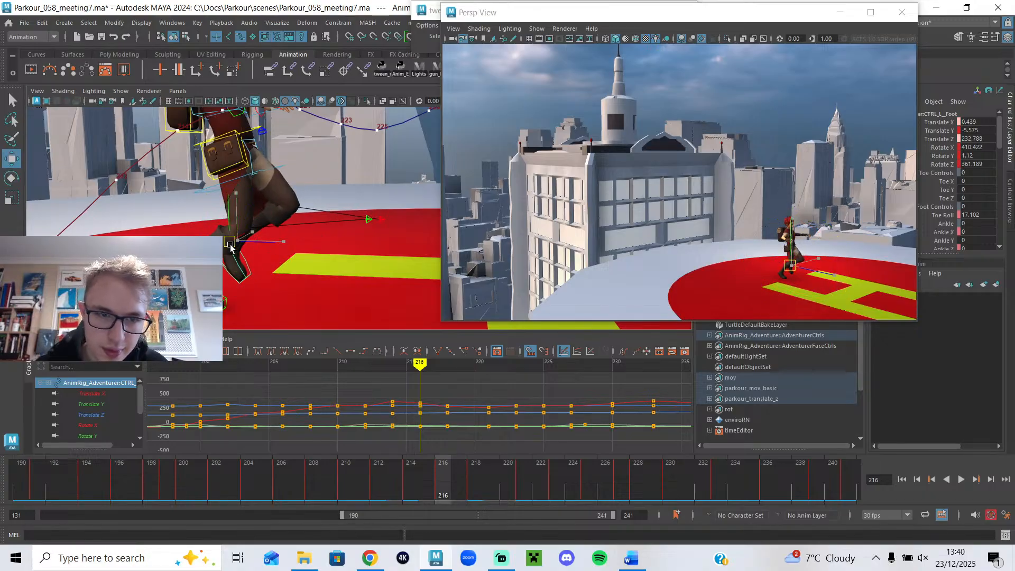
- Pose the left foot control at frame 218 to about Translate Y -4.3, Translate Z 237.8 and Rotate X 336
left_click(389, 368)
left_click_drag(396, 369, 446, 383)
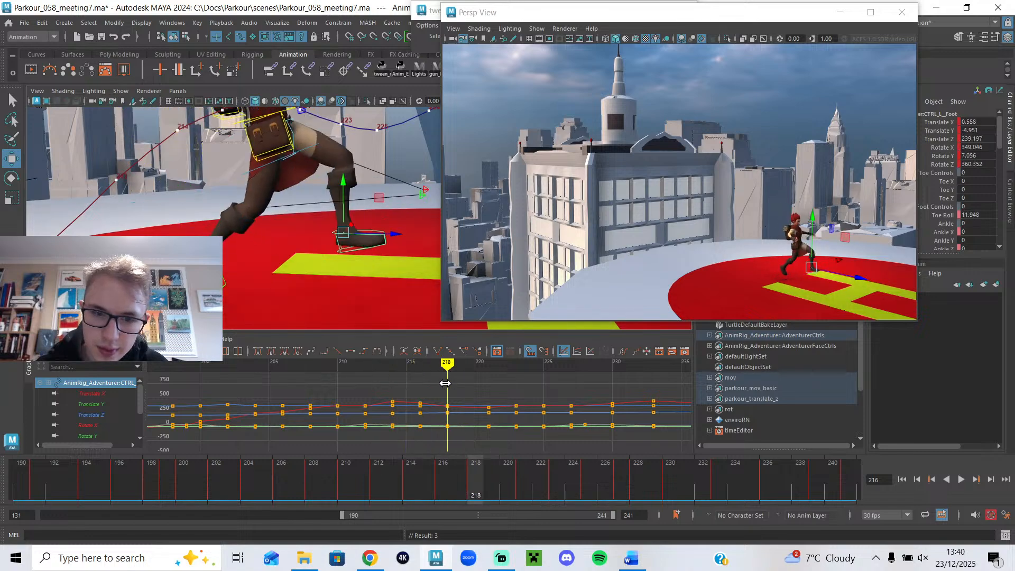
left_click_drag(342, 210, 357, 190)
left_click(367, 226)
key("ctrl+z")
key("e")
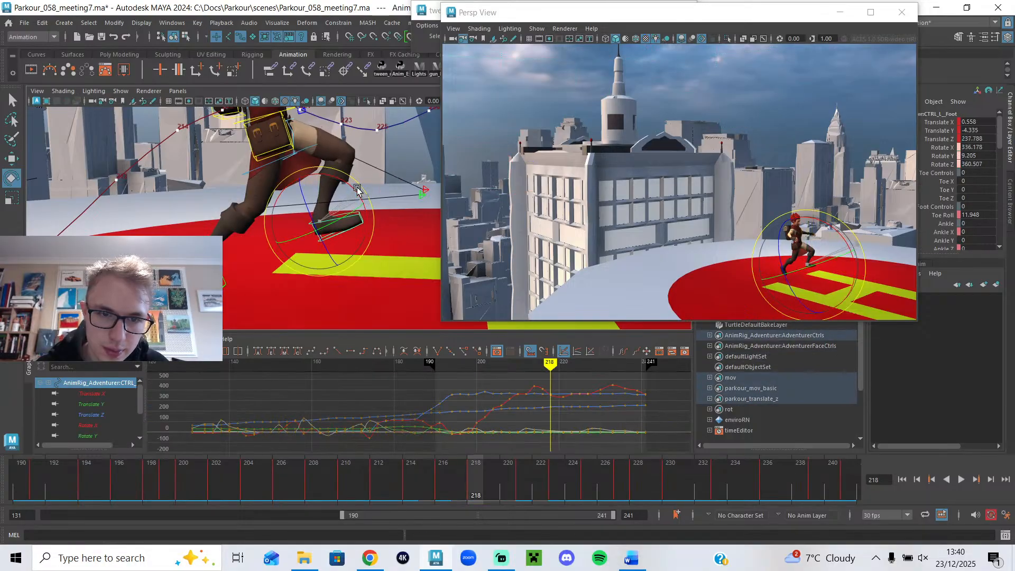
- Adjust the left foot control's height at frame 220 to about Translate Y -5.8
key("alt+v")
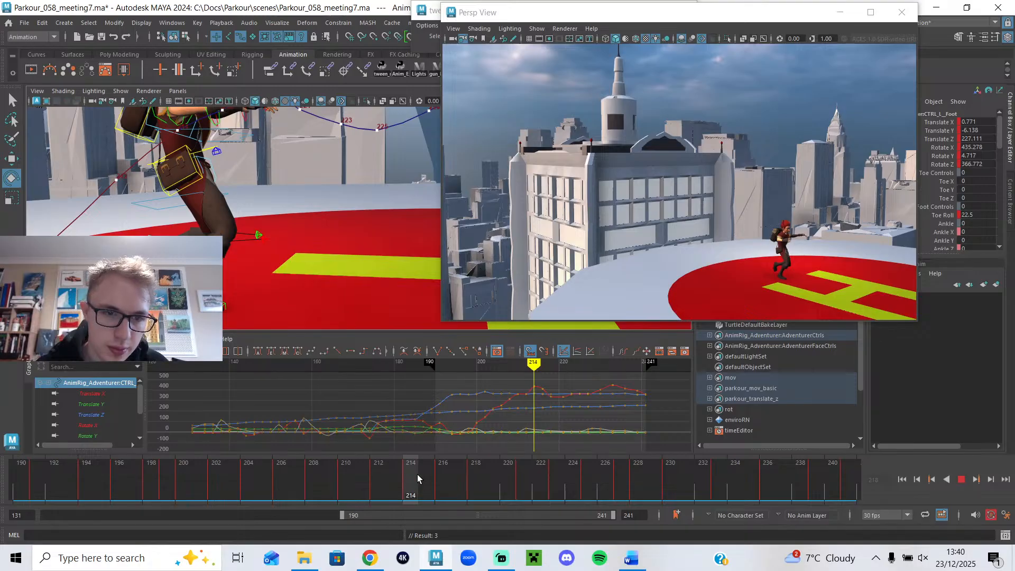
left_click_drag(452, 475, 502, 493)
left_click_drag(304, 280, 356, 240, "alt")
key("w")
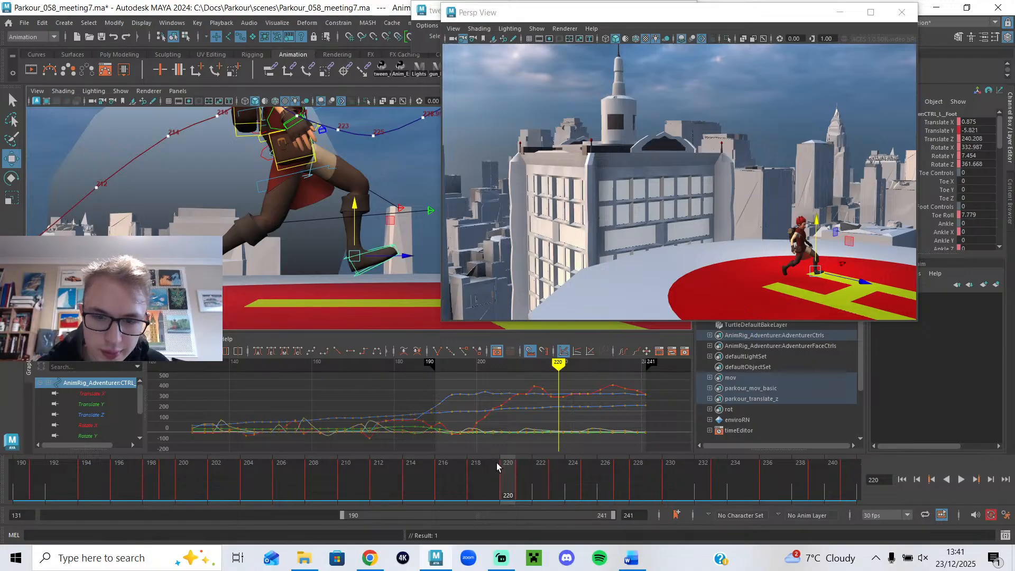
- Move the left foot control forward at frame 222 to about Translate Z 241.4
key("alt+v")
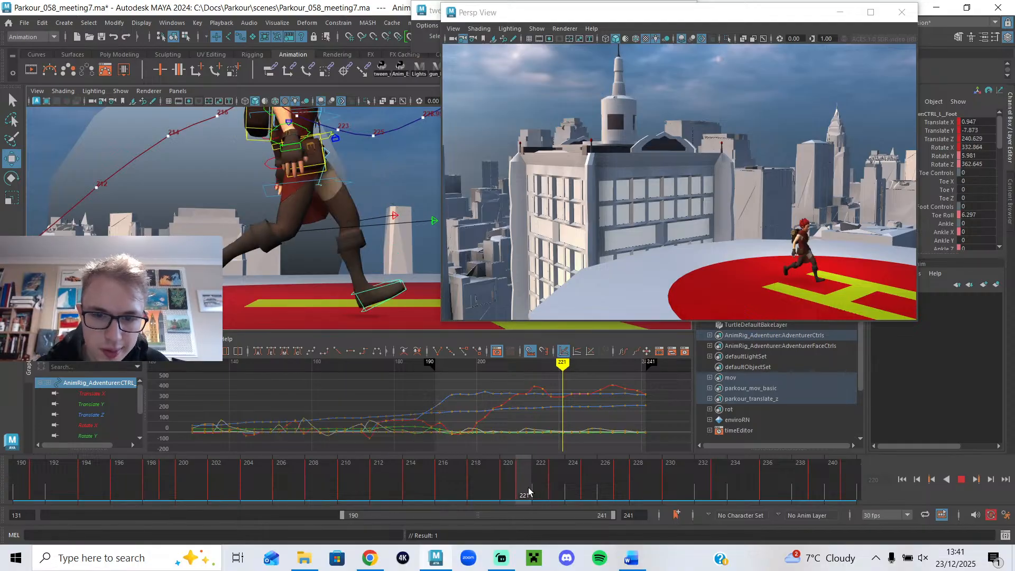
left_click_drag(528, 492, 533, 493)
left_click_drag(390, 305, 399, 306)
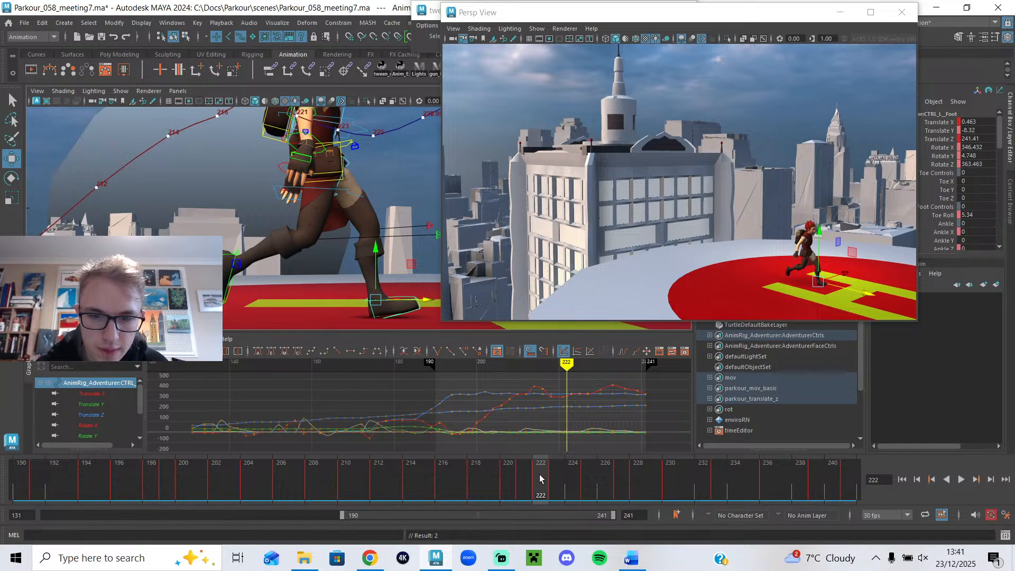
- Delete the left foot control's key at frame 221
key("alt+v")
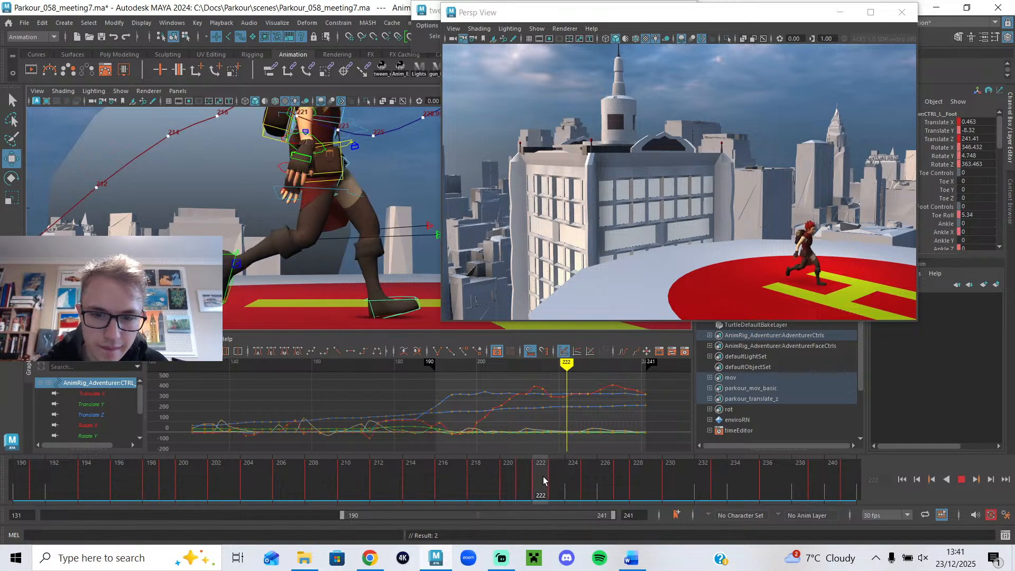
left_click(526, 482)
right_click(525, 481)
left_click(545, 320)
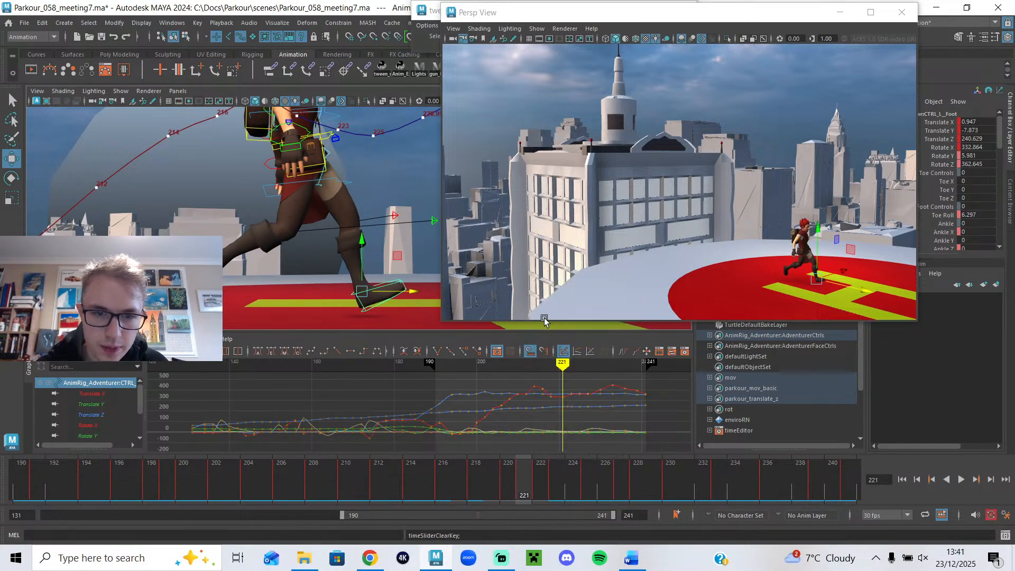
- Tilt the left foot's toes up at frame 220 to about Rotate X 324 and move it forward to about Translate Z 241
left_click_drag(522, 480, 501, 487)
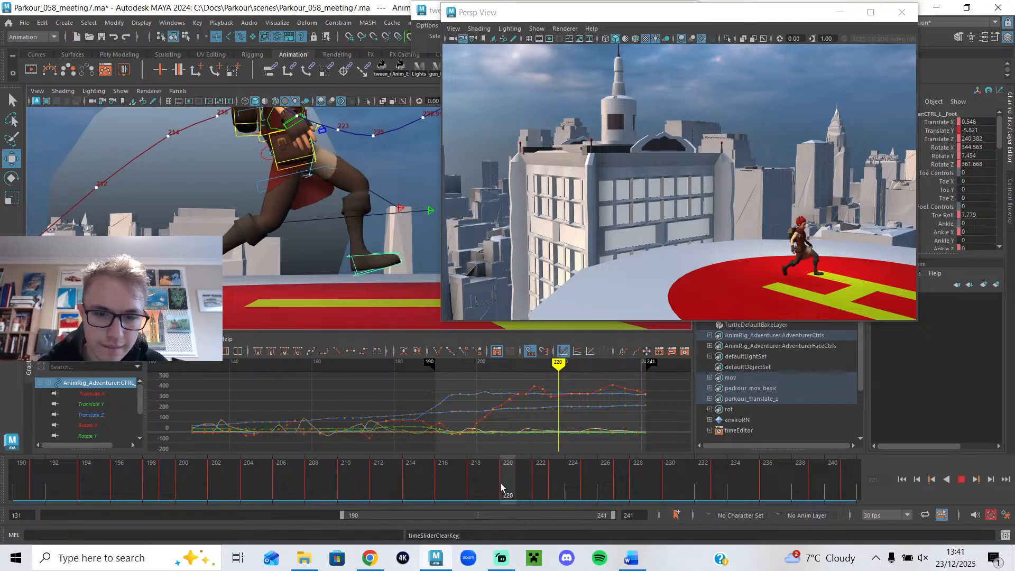
key("e")
left_click_drag(367, 211, 351, 214)
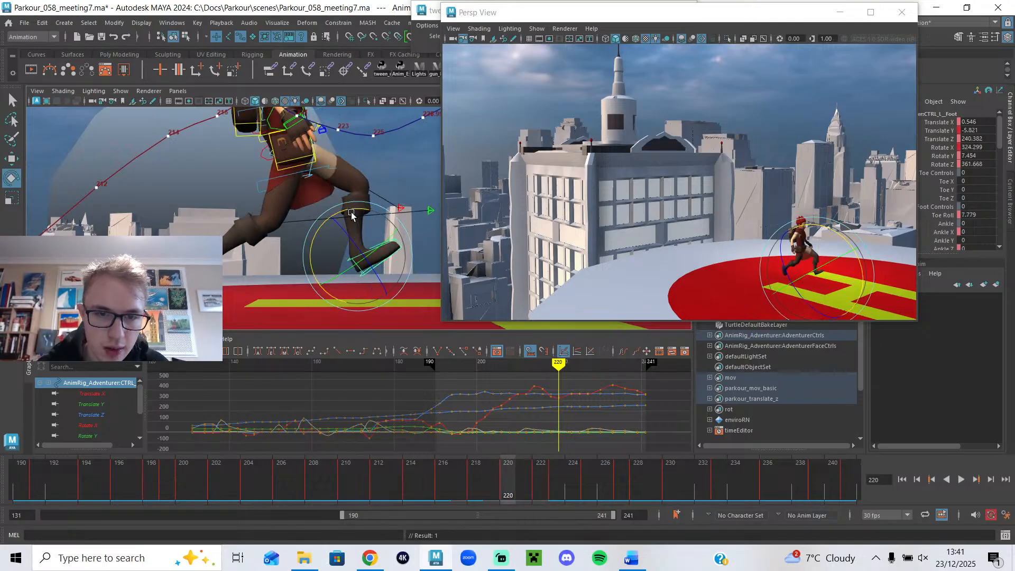
key("w")
left_click_drag(377, 258, 388, 258)
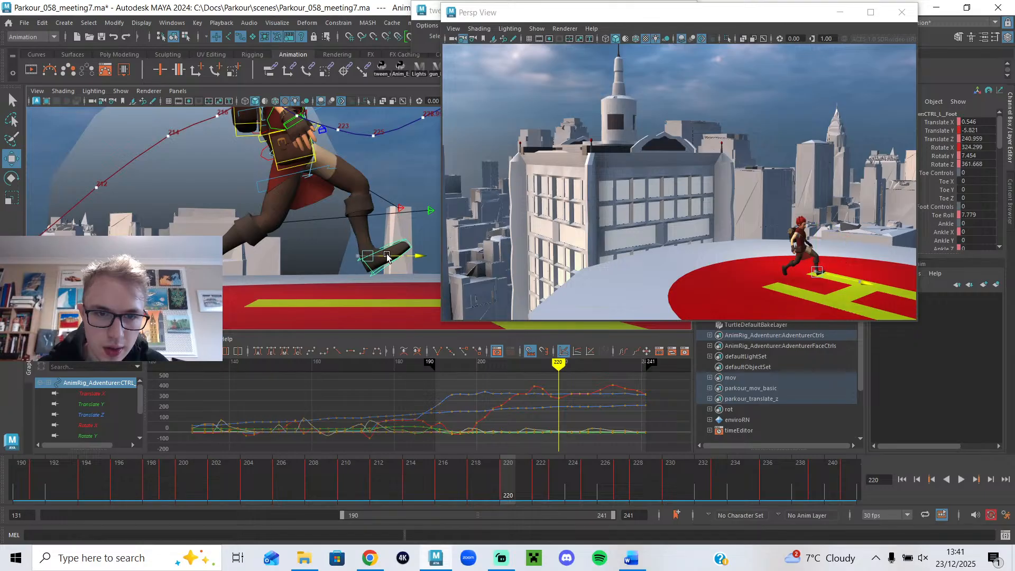
- Pose the left foot's heel contact at frame 222 to about Translate Y -8.05, Translate Z 242.1 and Rotate X 343
left_click_drag(471, 476, 544, 505)
left_click_drag(404, 294, 417, 294)
key("e")
left_click_drag(399, 246, 388, 262)
key("w")
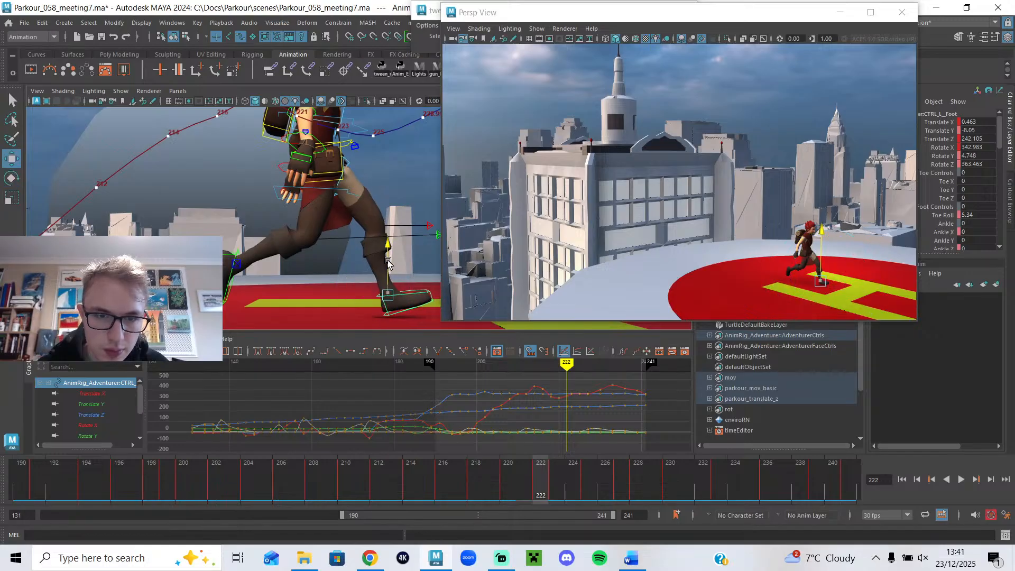
- Delete the left foot control's key at frame 223
left_click_drag(510, 475, 571, 498)
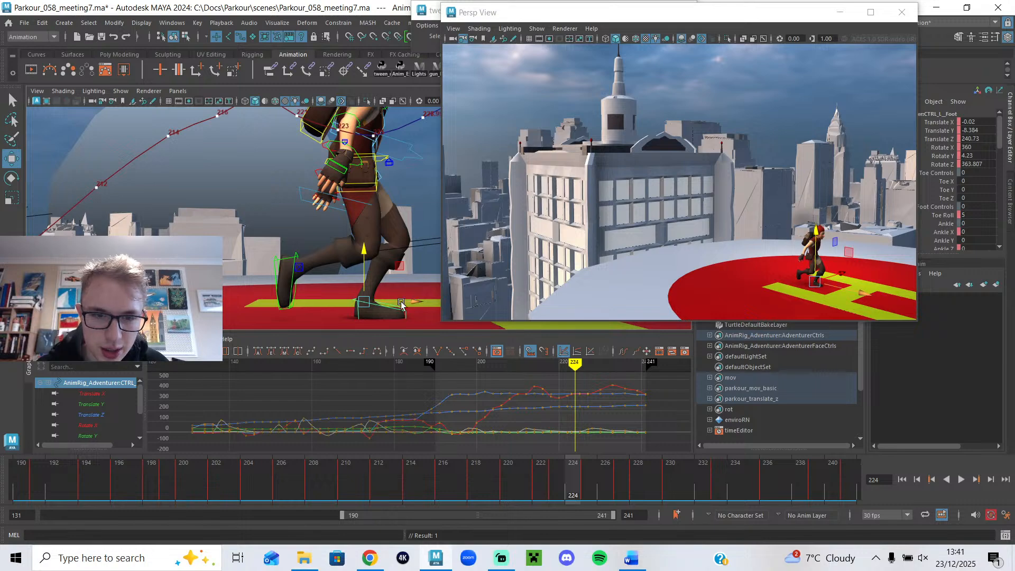
left_click(557, 481)
right_click(557, 480)
left_click(580, 315)
- Slide the planted left foot forward at frame 224 to about Translate Z 242, checking the motion in playback
key("alt+v")
left_click_drag(566, 482, 568, 484)
left_click_drag(420, 303, 421, 303)
left_click_drag(535, 477, 329, 491)
left_click(961, 479)
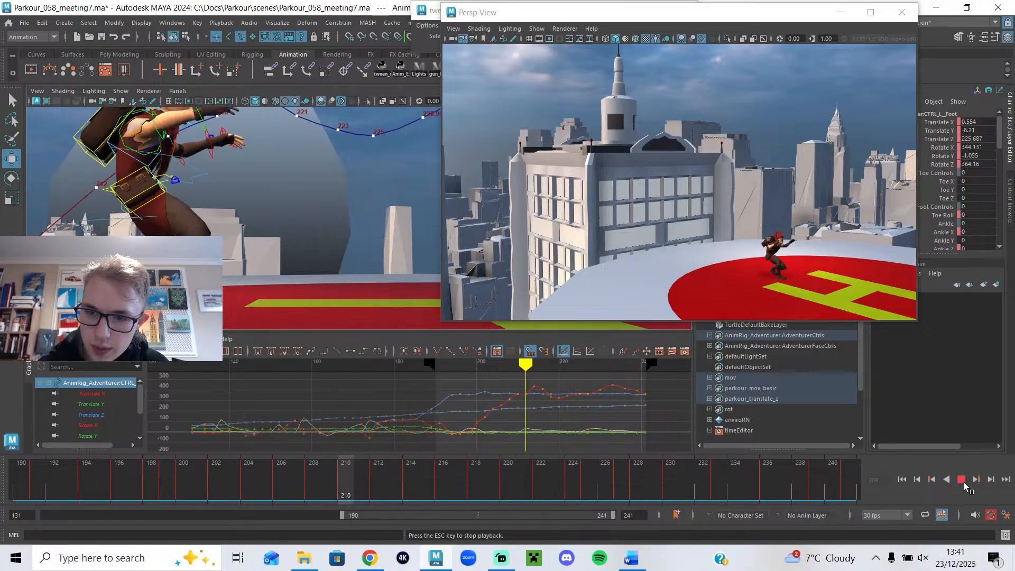
left_click_drag(381, 474, 572, 505)
left_click_drag(416, 301, 426, 316)
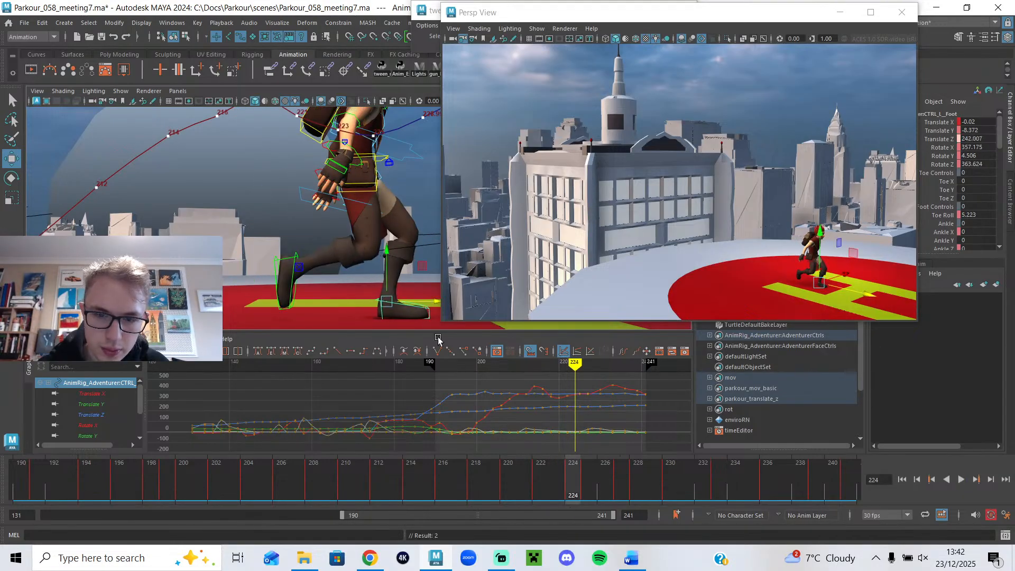
- Delete the left foot control's key at frame 225
key("alt+v")
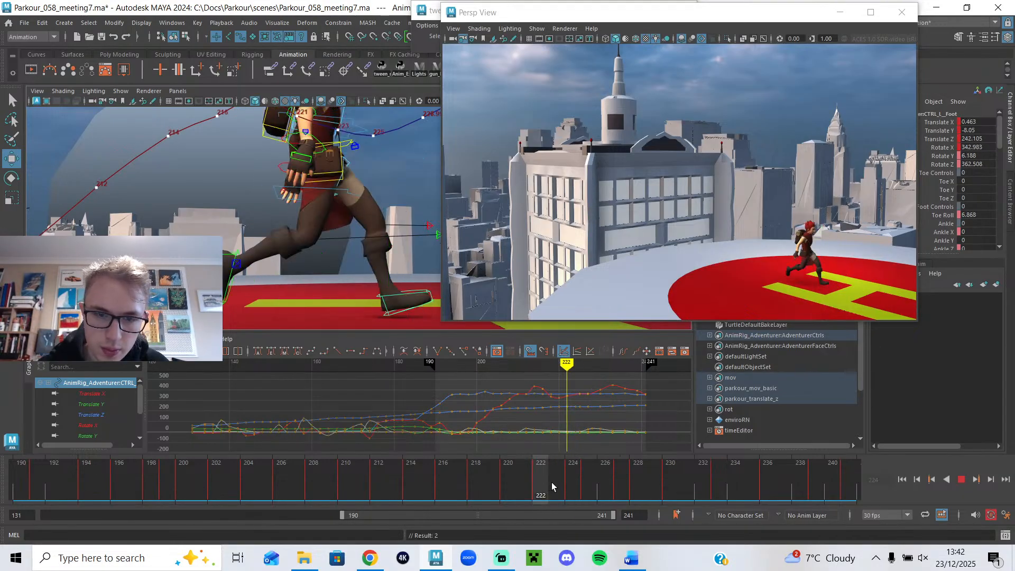
left_click(589, 496)
right_click(590, 484)
left_click(617, 316)
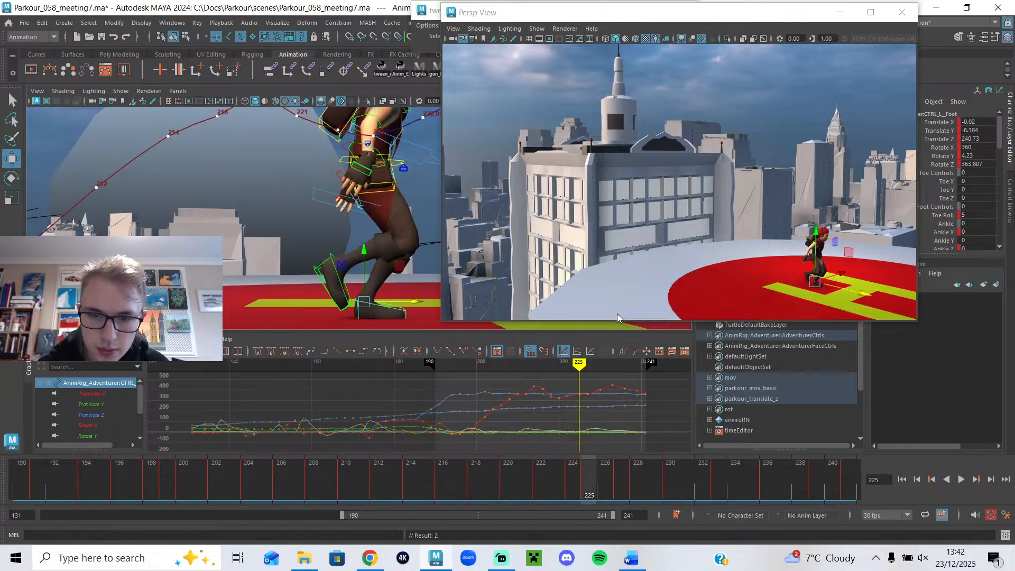
- Try to match the left foot at frame 226 to its previous key with tweenMachine and work on its translate and rotate channels
left_click(605, 478)
left_click(430, 14)
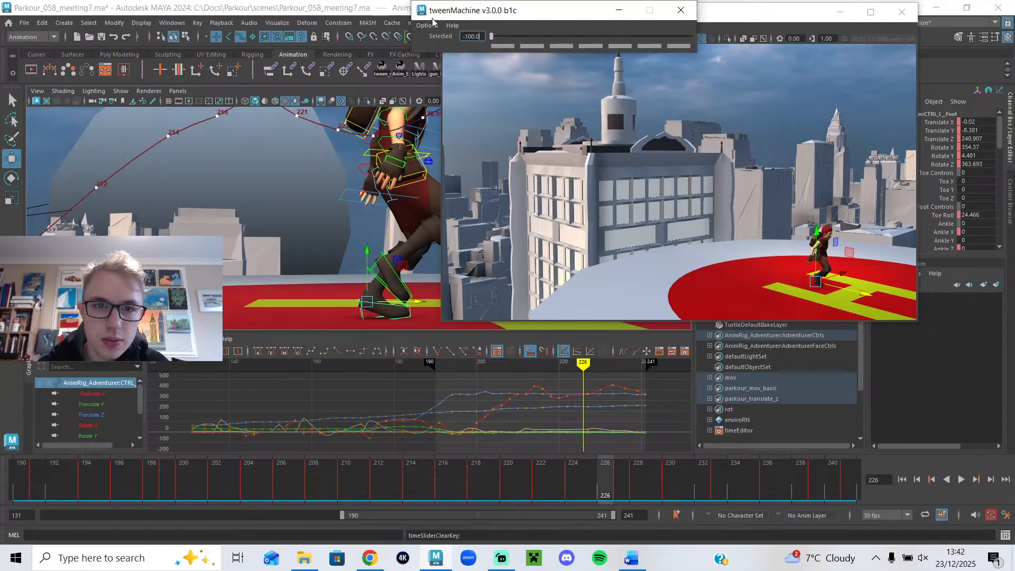
key("ctrl+z")
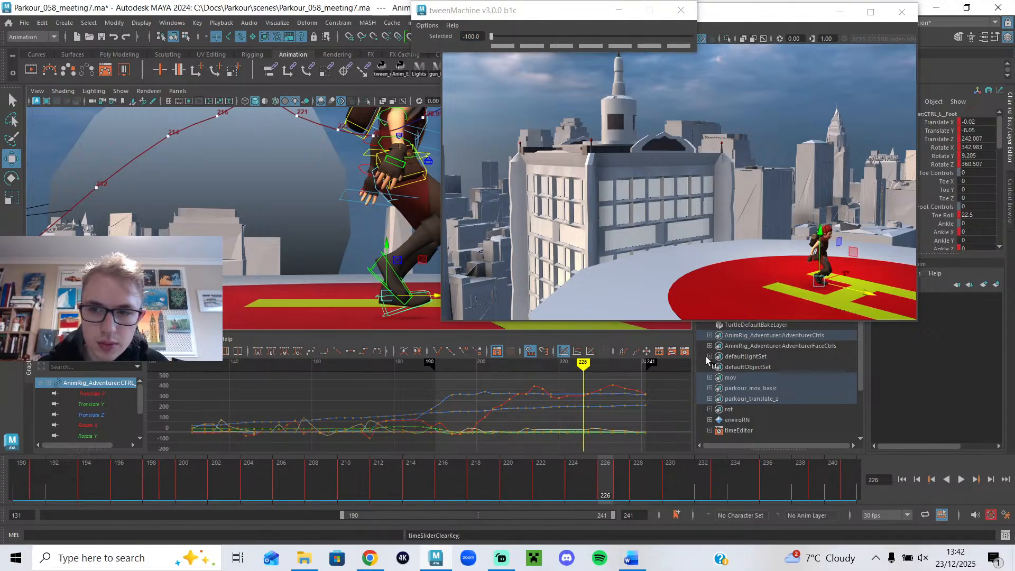
left_click_drag(937, 168, 932, 131)
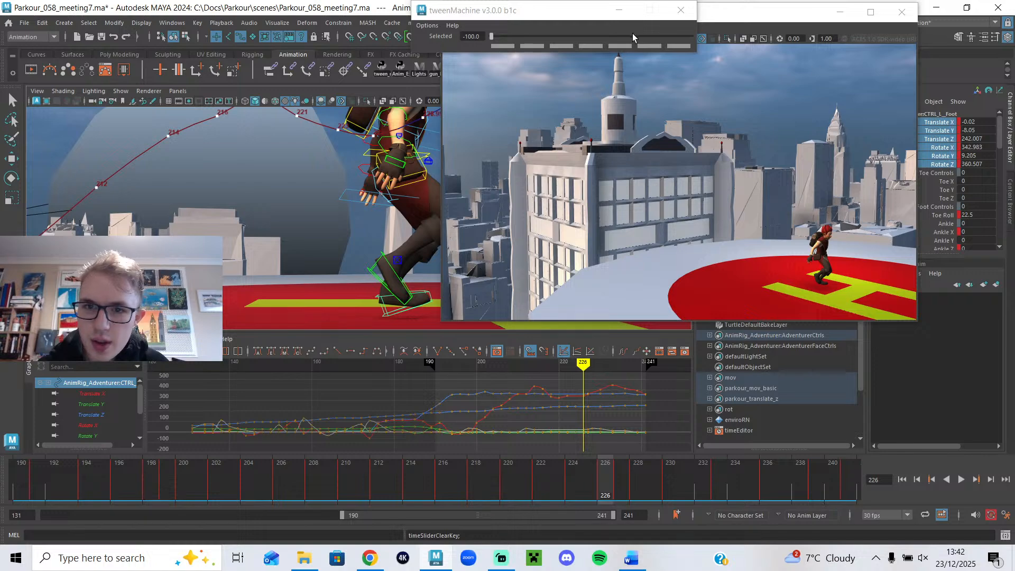
left_click(594, 33)
left_click(385, 39)
- Try setting the left foot's Toe Roll to 0 at frame 226, and undo it
middle_click_drag(399, 284, 337, 264, "alt")
left_click(977, 216)
type("0")
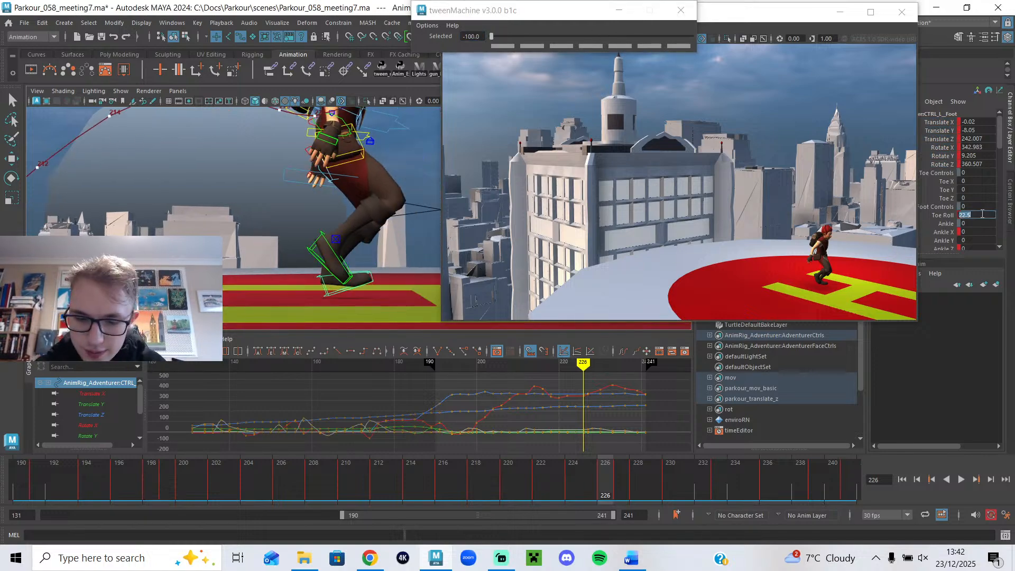
key("Return")
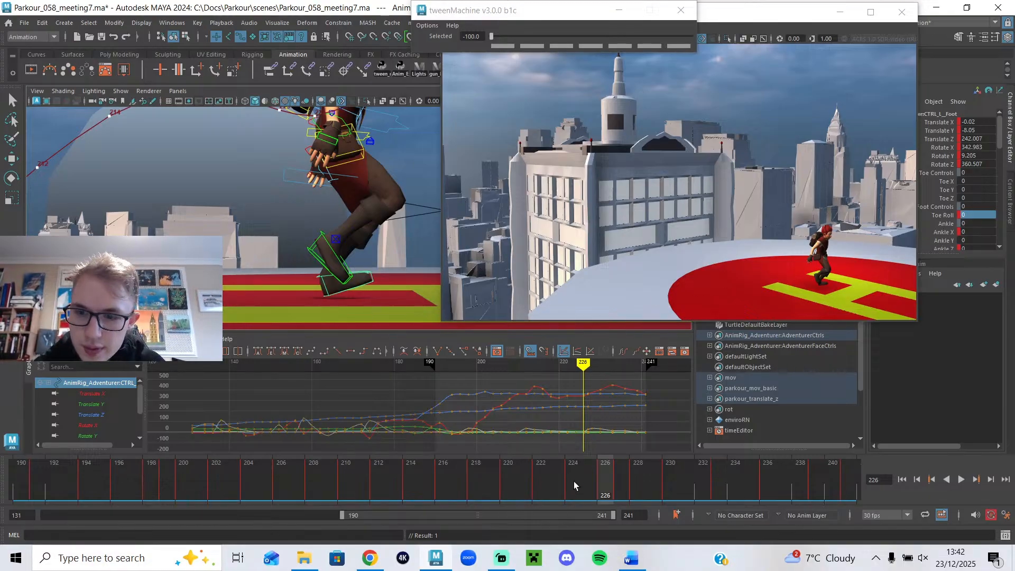
key("ctrl+z")
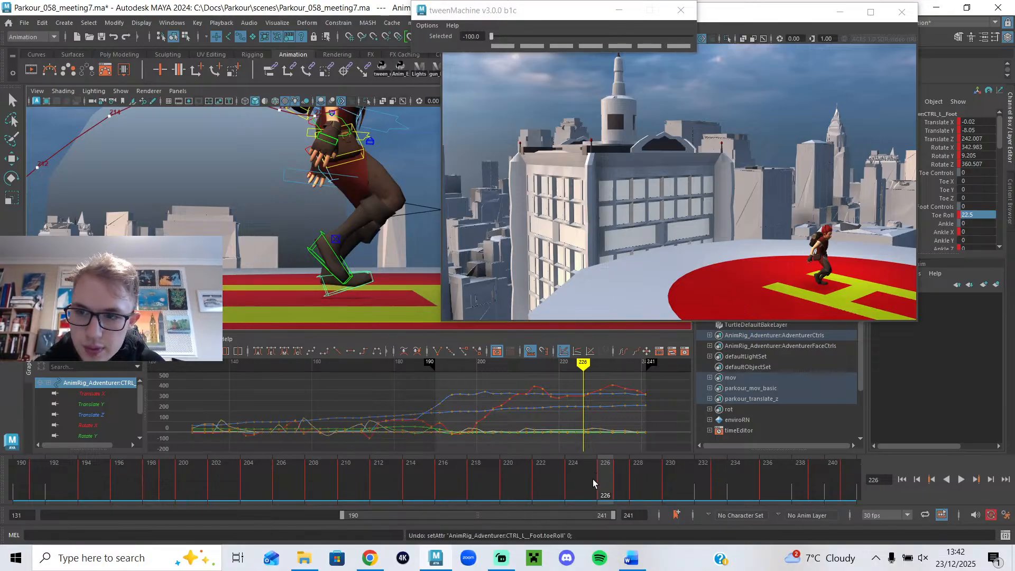
- Check the left foot across frames 220 to 224 and undo the recent edits made to it
left_click(575, 479)
mouse_move(523, 479)
left_mouse_down()
mouse_move(541, 482)
mouse_move(506, 474)
left_mouse_up()
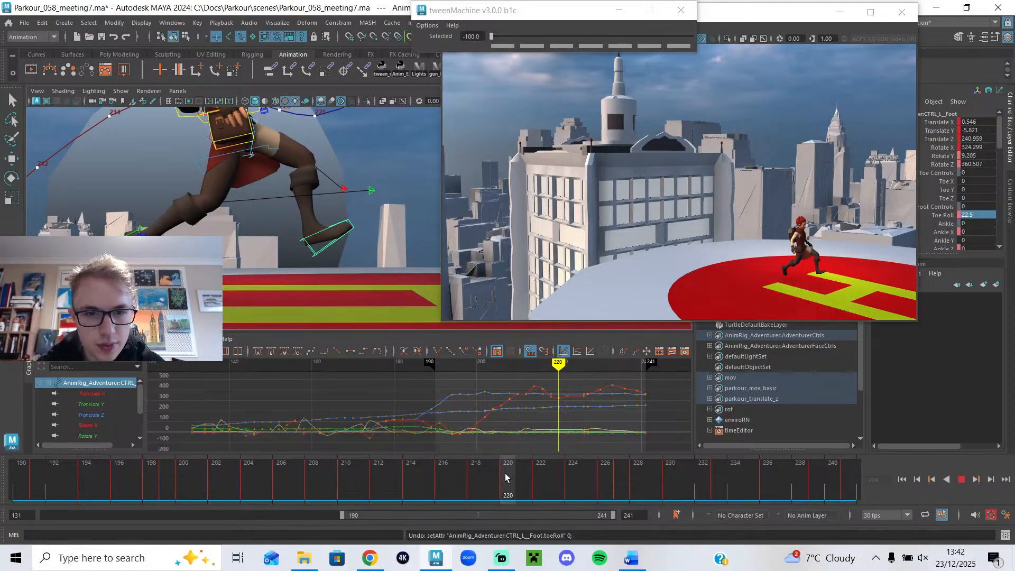
key("ctrl+z")
key("ctrl+z")
key("ctrl+z")
key("ctrl+z")
key("ctrl+z")
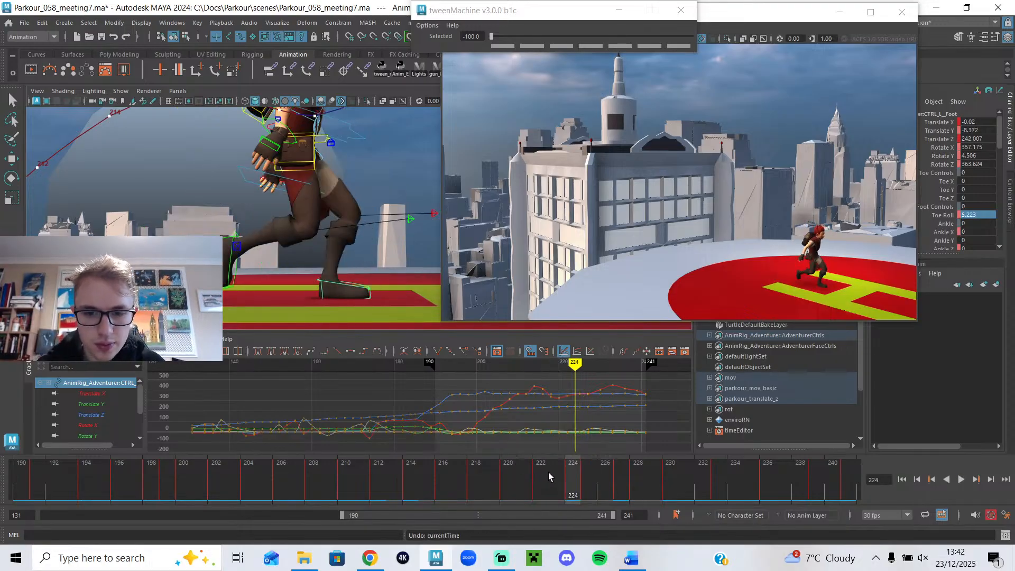
- Key only the left foot's Toe Roll channel at frames 224 and 226
left_click_drag(540, 477, 568, 492)
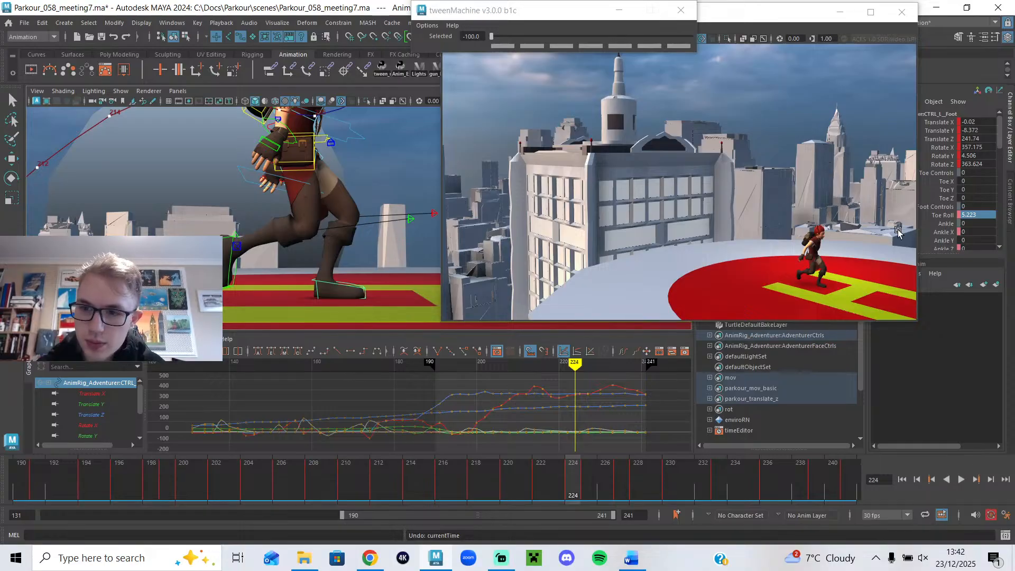
right_click(950, 217)
left_click(935, 227)
left_click_drag(573, 475, 602, 487)
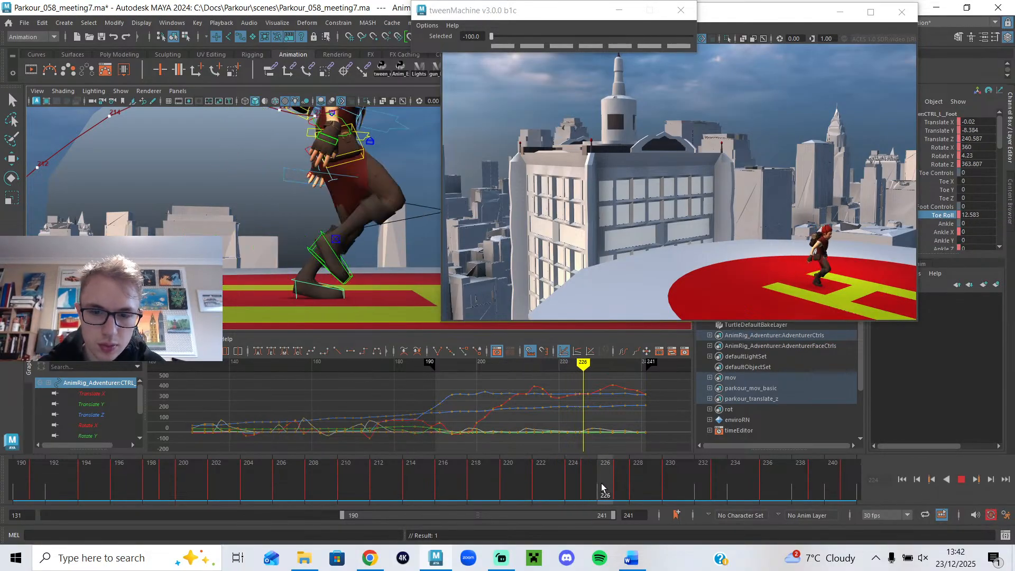
right_click(944, 218)
- Delete the left foot control's key at frame 225 again
left_click(583, 482)
right_click(584, 481)
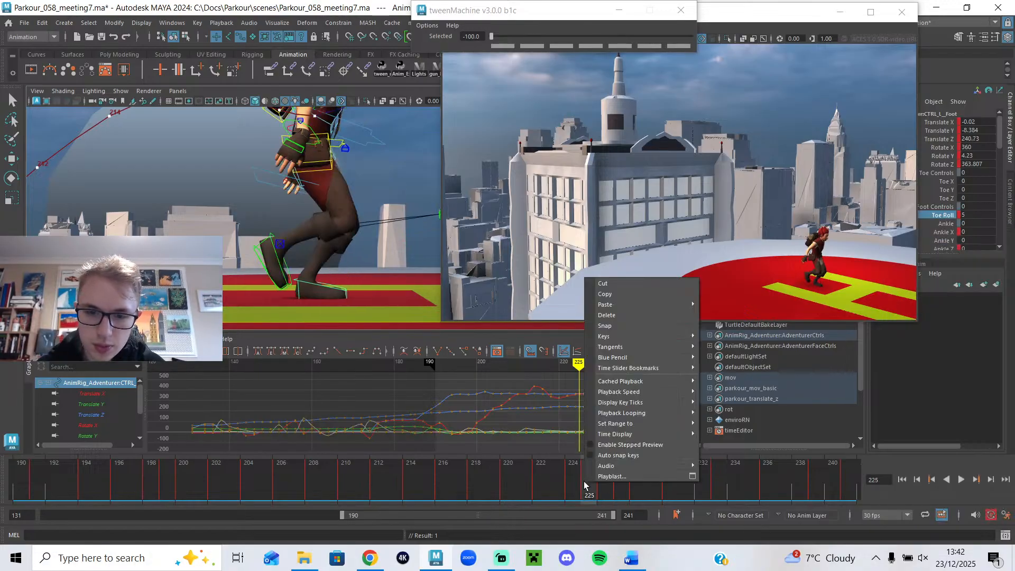
left_click(626, 316)
- Match the left foot's Toe Roll at frame 226 to its previous key using tweenMachine
left_click(599, 458)
left_click(568, 46)
left_click_drag(581, 490, 608, 463)
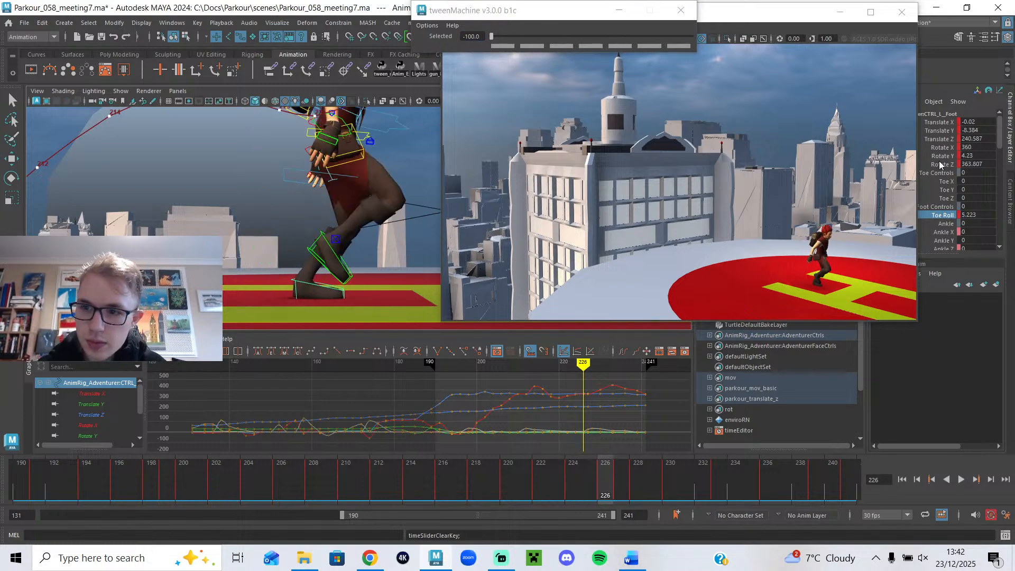
- Match the left foot's translation and rotation at frame 226 to its previous key with tweenMachine and set its Toe Roll to 20
left_click_drag(940, 166, 940, 126)
left_click(499, 46)
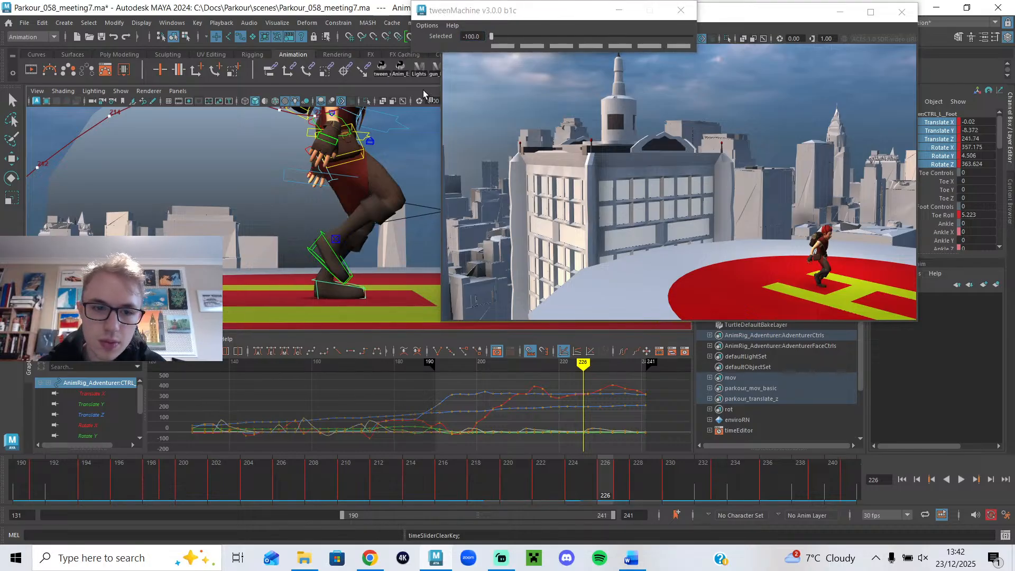
double_click(977, 214)
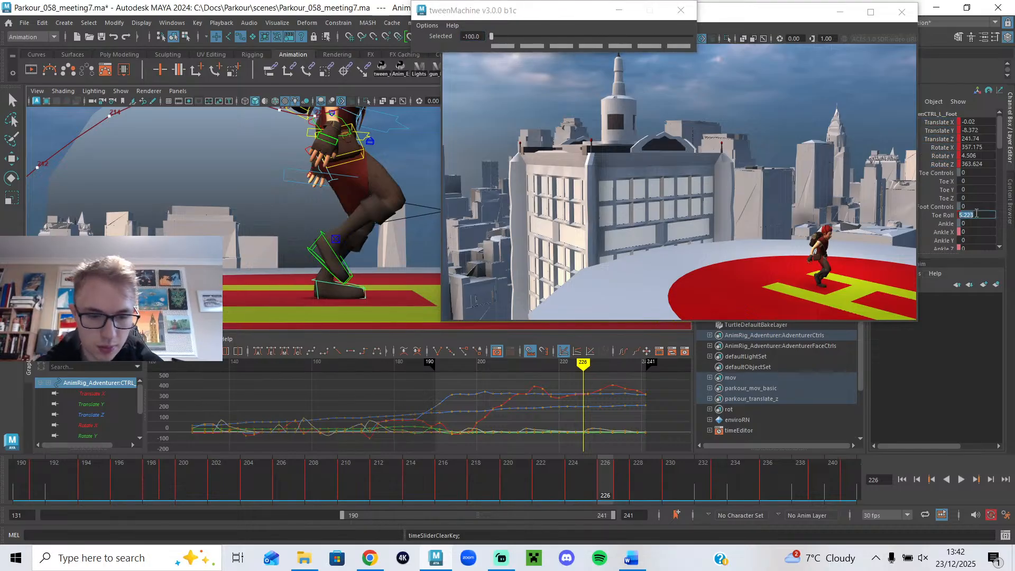
type("20")
key("Return")
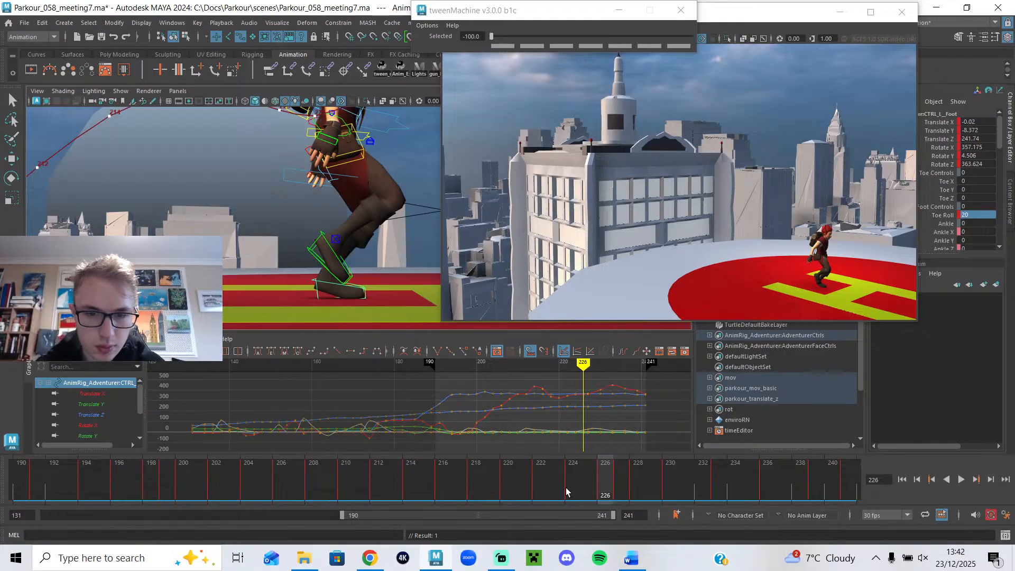
- Review the left foot's plant around frames 223 to 228 and delete its key at frame 227
key("alt+v")
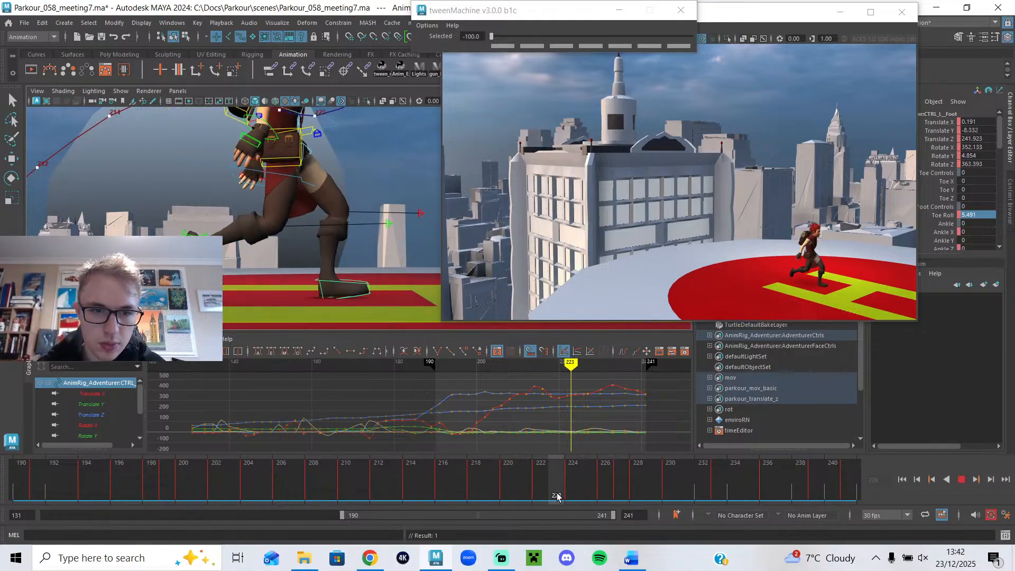
left_click_drag(574, 496, 635, 499)
key("w")
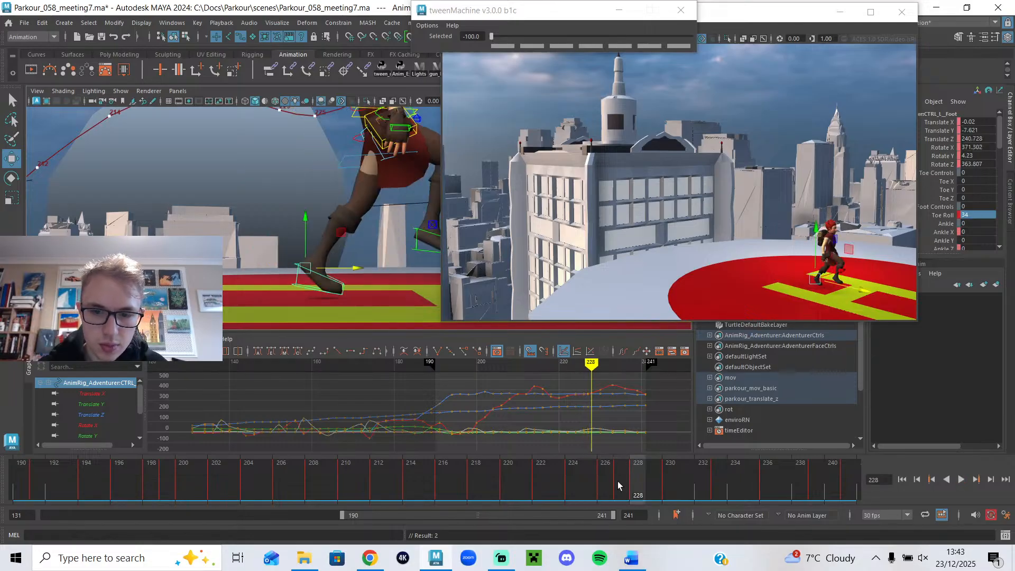
left_click(618, 481)
right_click(617, 481)
left_click(658, 315)
left_click(633, 477)
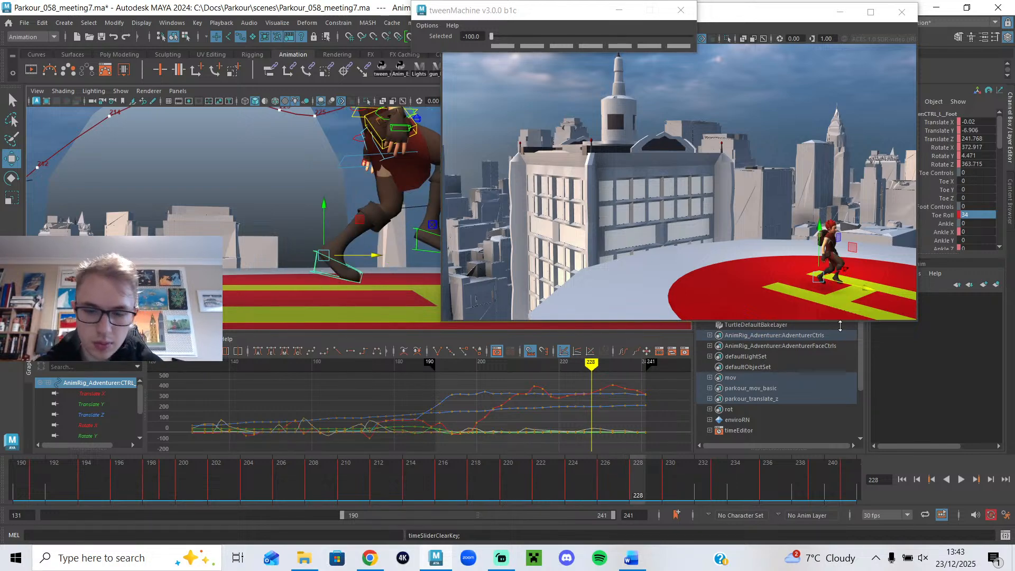
- Try blending the left foot at frame 228 toward its previous key with tweenMachine, and undo it
left_click(912, 232)
left_click(428, 21)
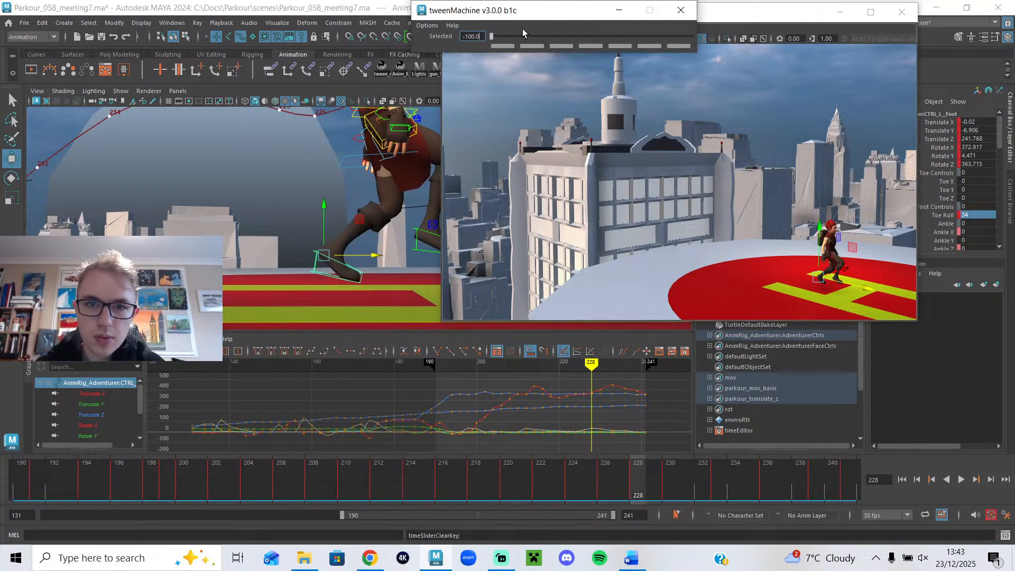
left_click(397, 66)
key("ctrl+z")
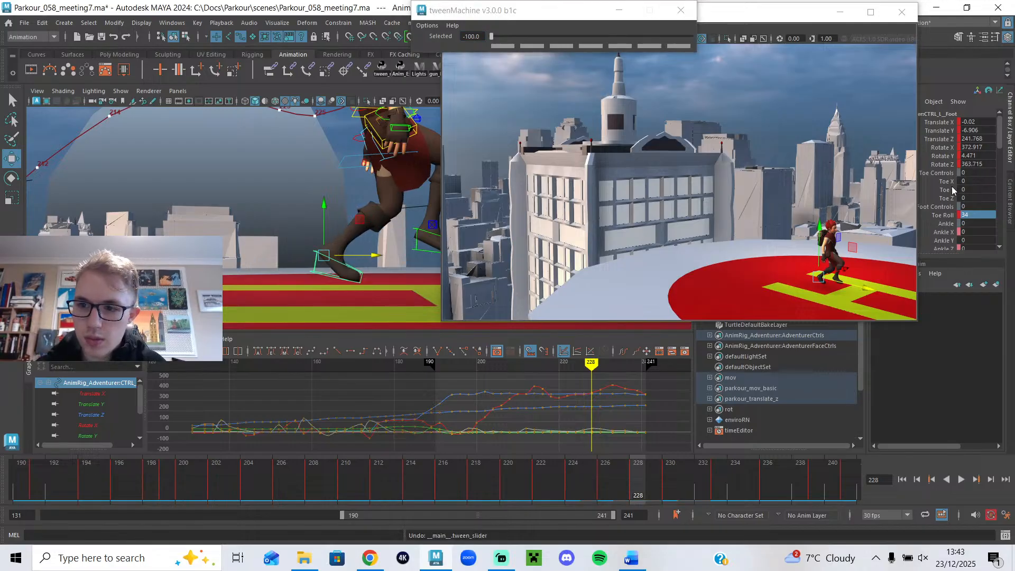
- Match only the left foot's translate and rotate channels at frame 228 to the previous key and set its Toe Roll to 45
left_click_drag(950, 165, 942, 125)
left_click_drag(553, 33, 439, 58)
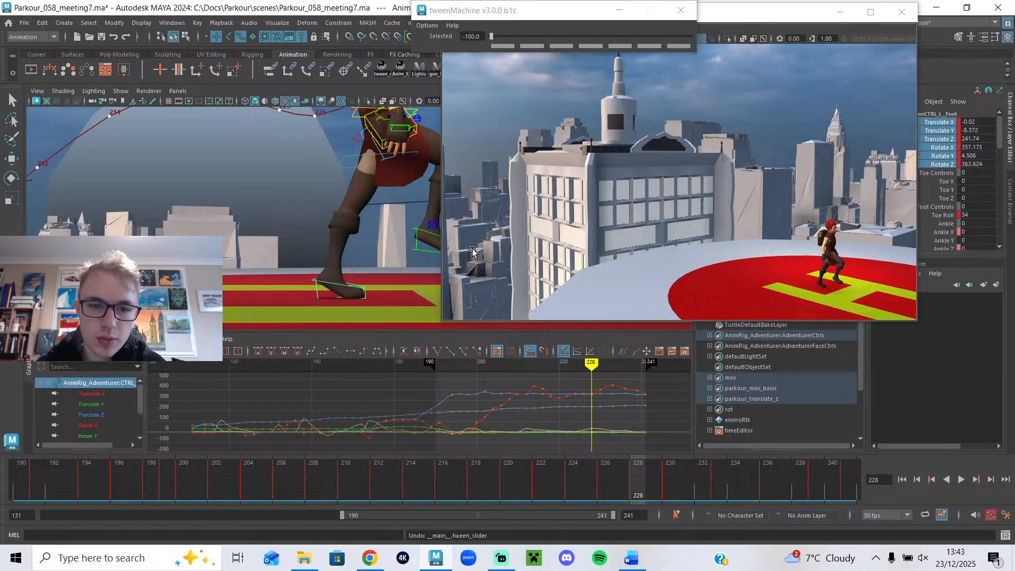
double_click(965, 214)
type("45")
key("Return")
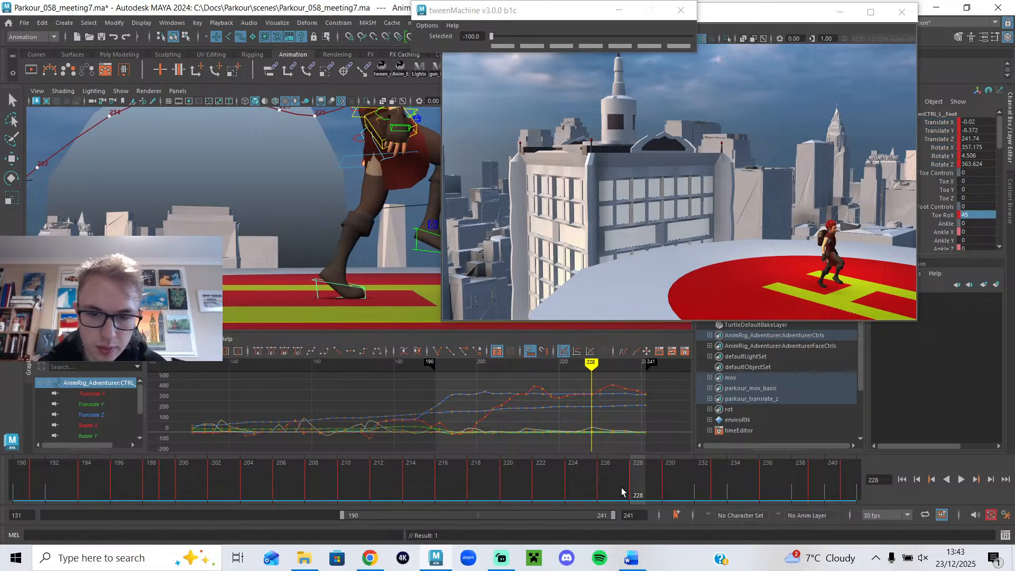
- Play back and scrub the run-out to check how the left foot plants and lifts off
key("alt+v")
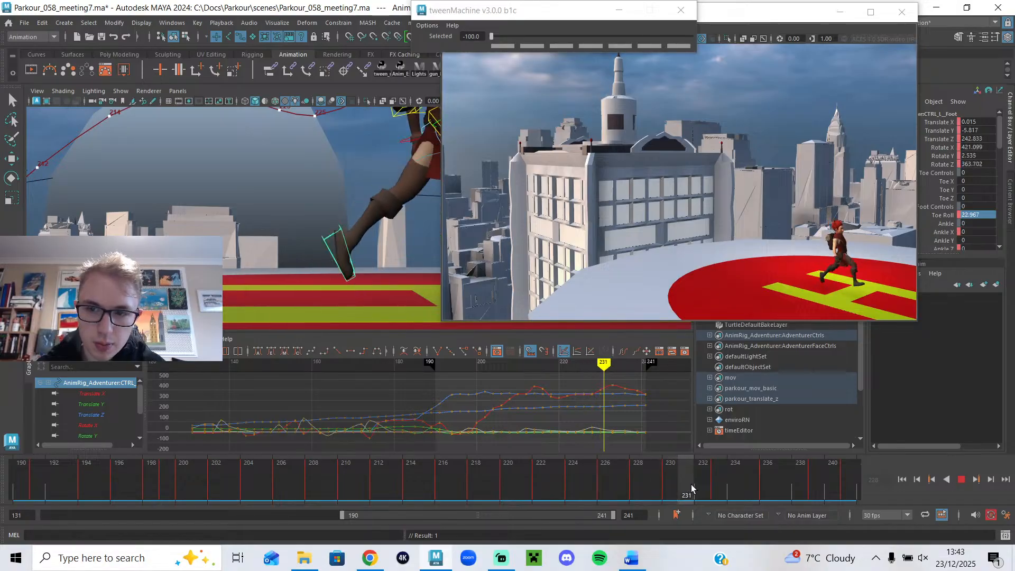
key("alt+v")
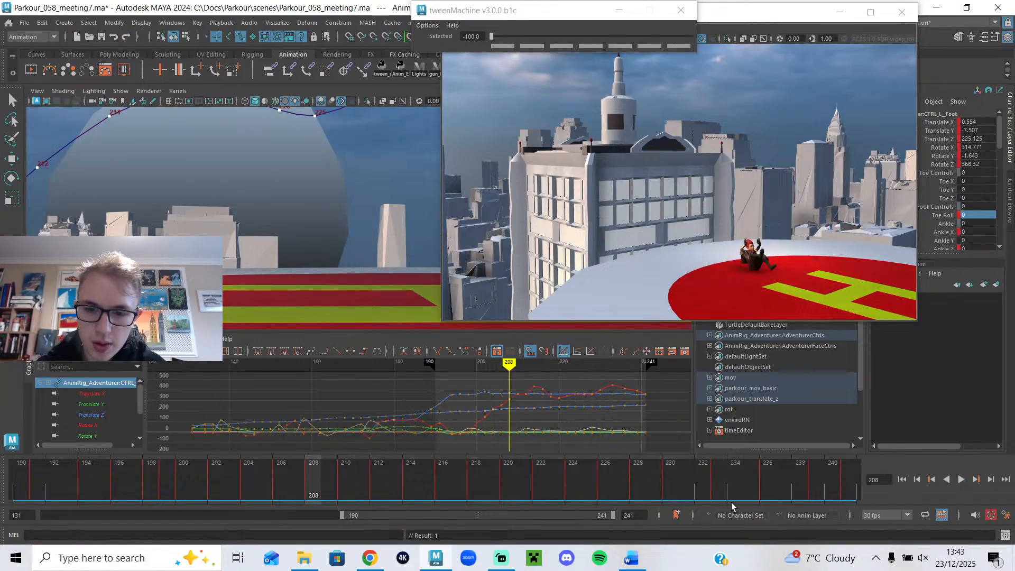
left_click(960, 480)
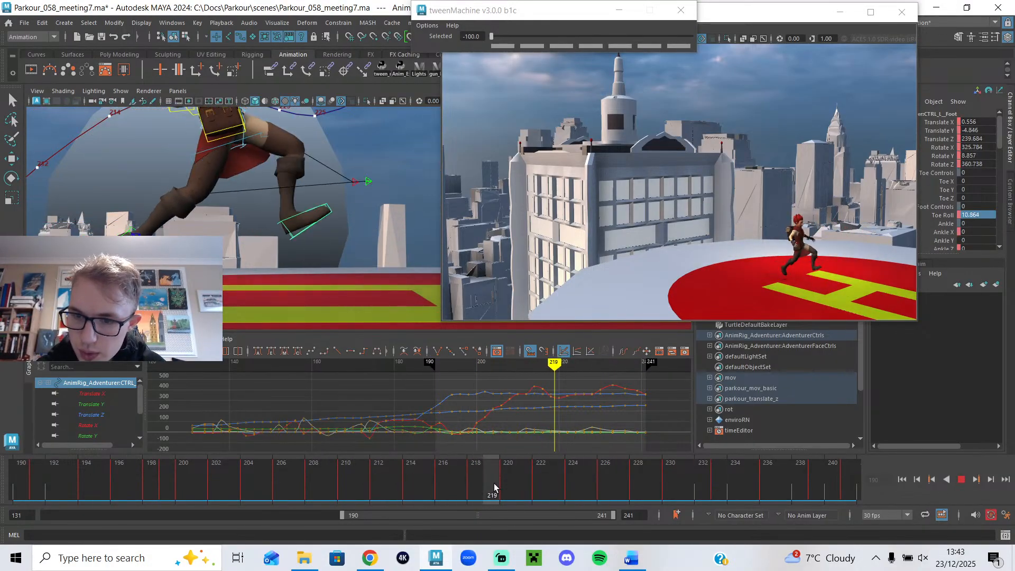
left_click(448, 475)
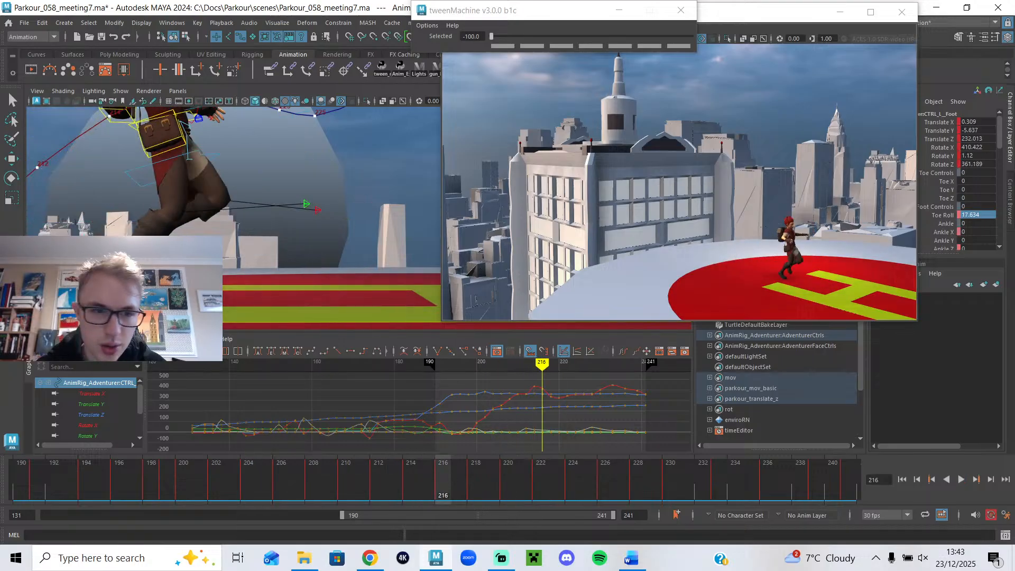
- Select the right foot control and key its Toe Roll at 0 on frame 214
left_click(121, 248)
key("w")
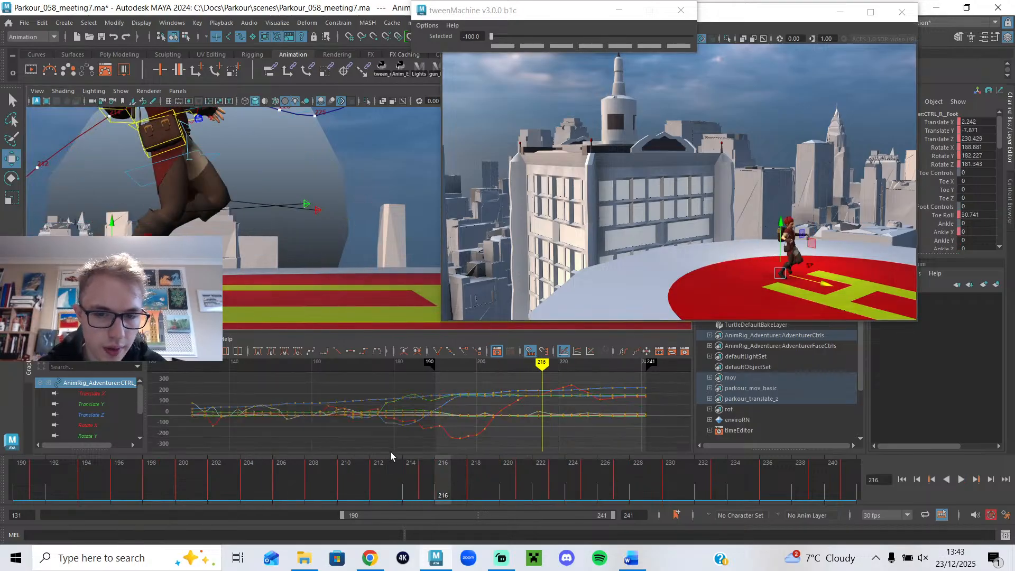
left_click(379, 483)
left_click_drag(384, 482, 411, 484)
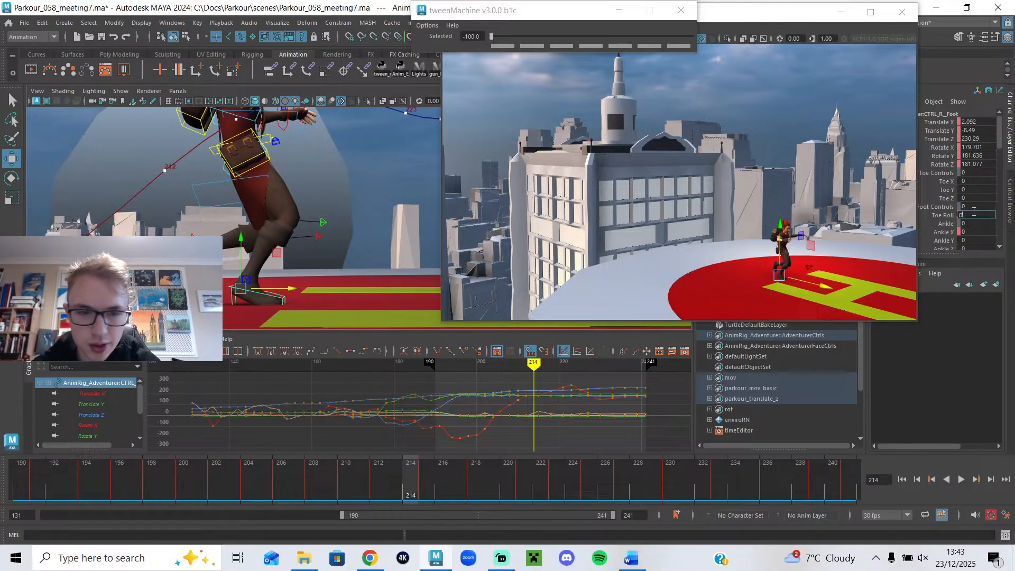
key("Return")
- Delete the right foot control's key at frame 215 and check its motion through frame 218
key("alt+v")
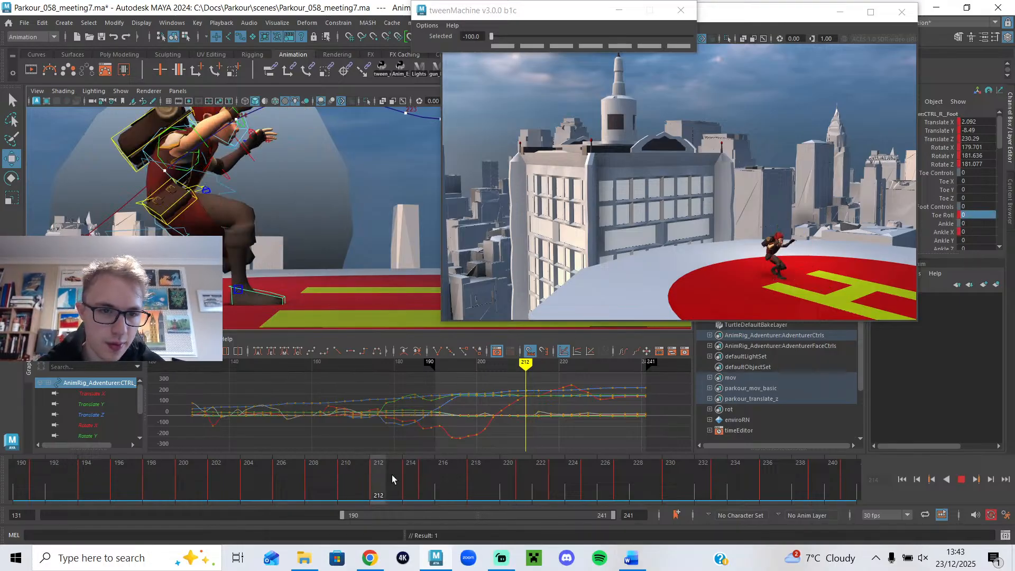
key("alt+v")
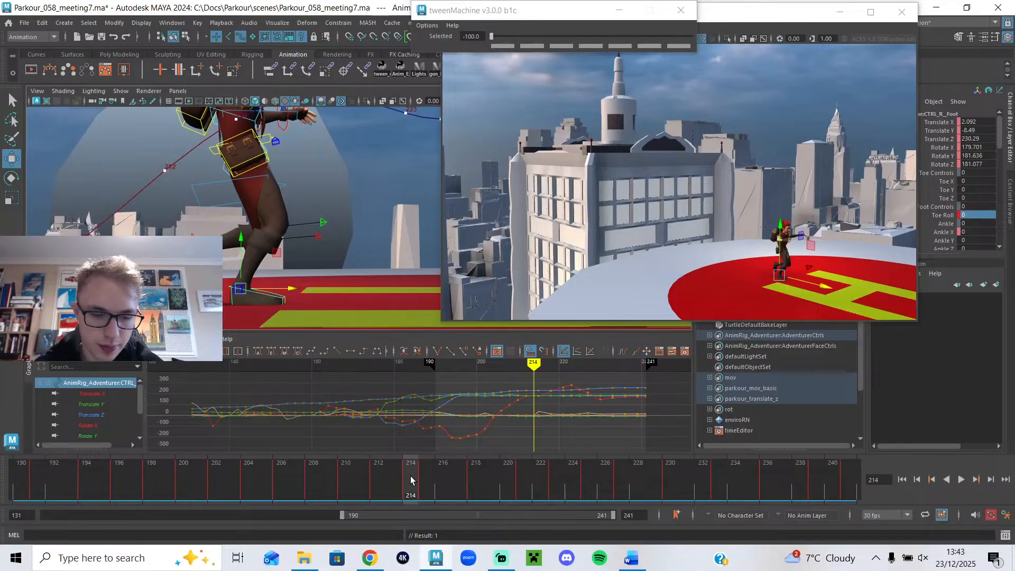
left_click(422, 474)
right_click(422, 474)
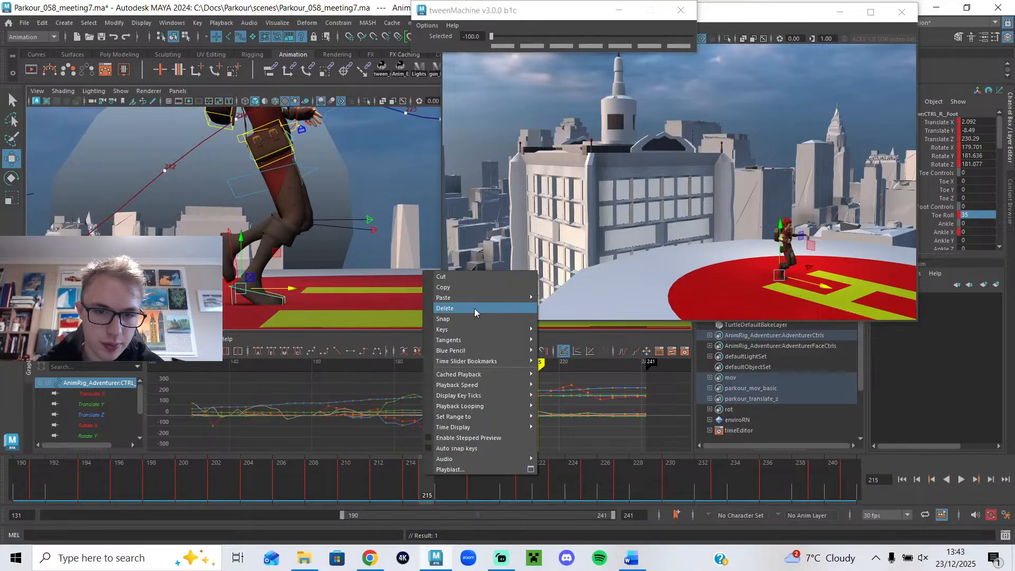
left_click(553, 490)
left_click_drag(426, 486, 474, 487)
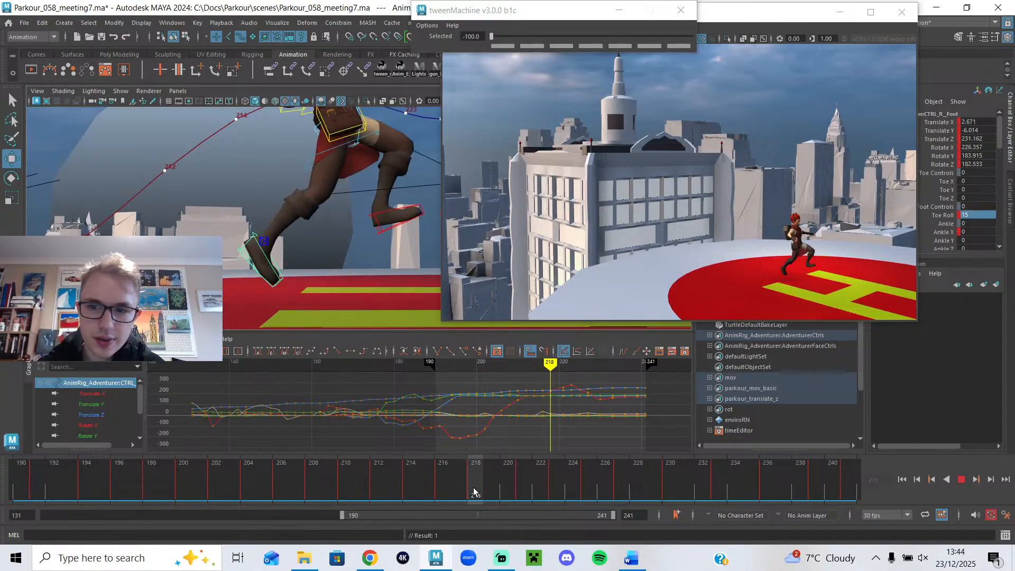
- Switch to Chrome and run a Google image search for "run cycle pose sheet" in a new tab
left_click(384, 564)
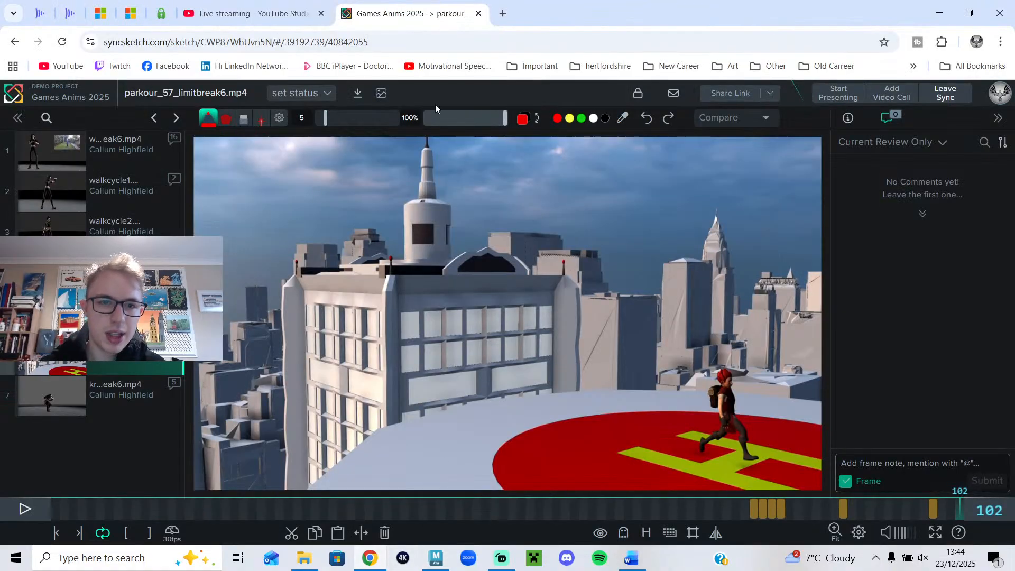
left_click(506, 18)
type("run")
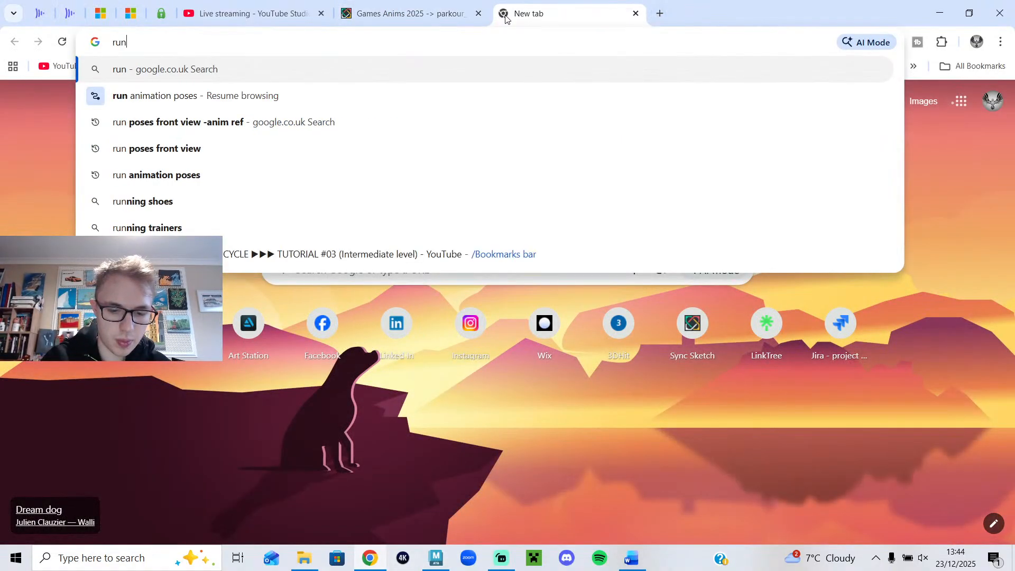
type(" cycle pose sheet")
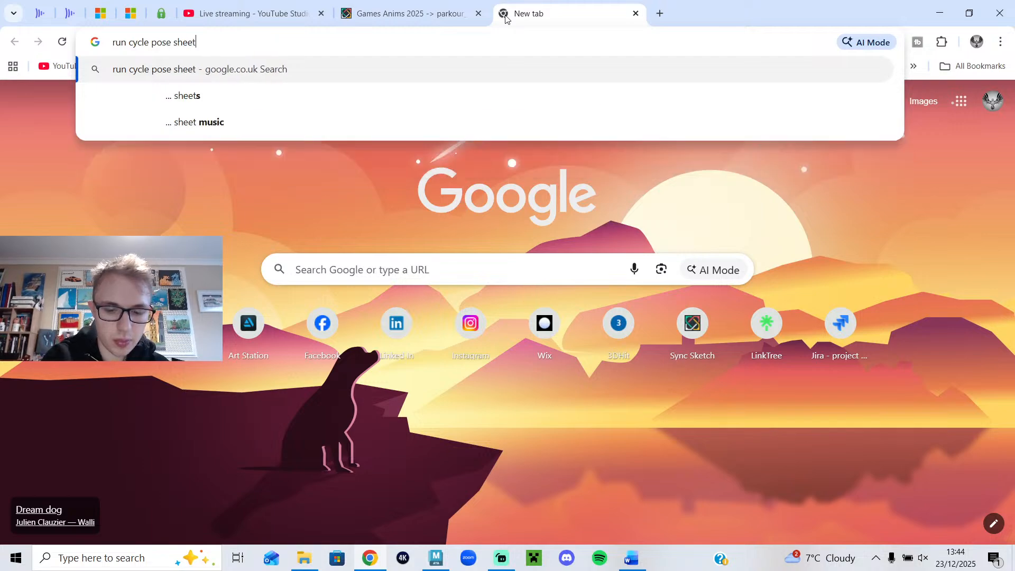
key("Return")
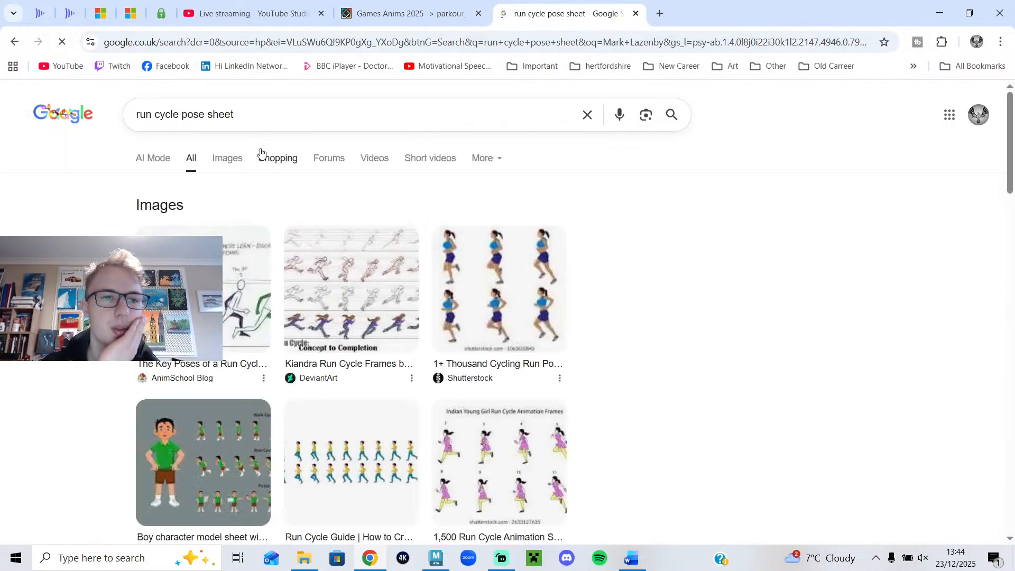
left_click(229, 161)
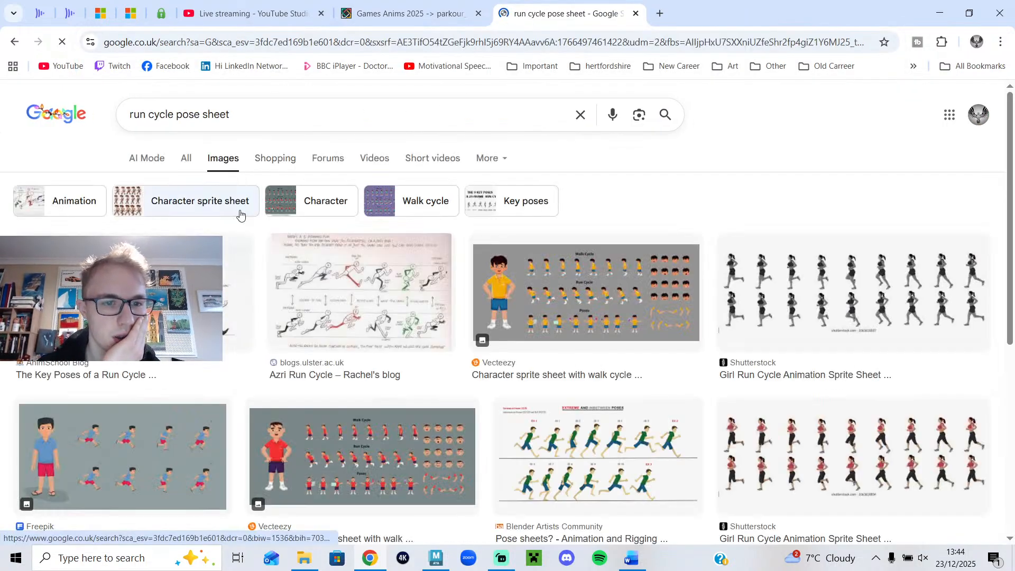
- View the Azri Run Cycle image enlarged in its own tab and close that tab
left_click(389, 303)
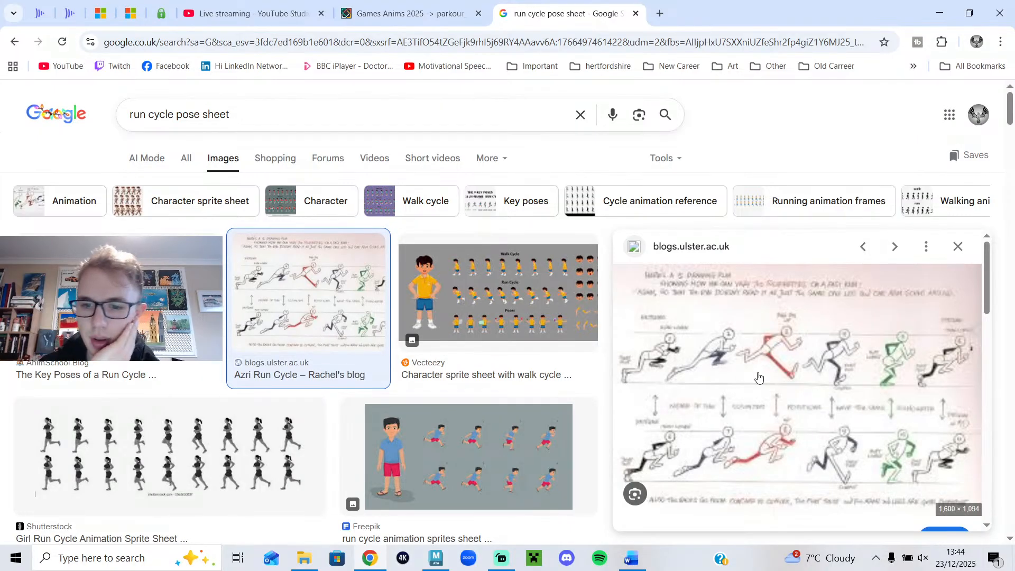
right_click(771, 326)
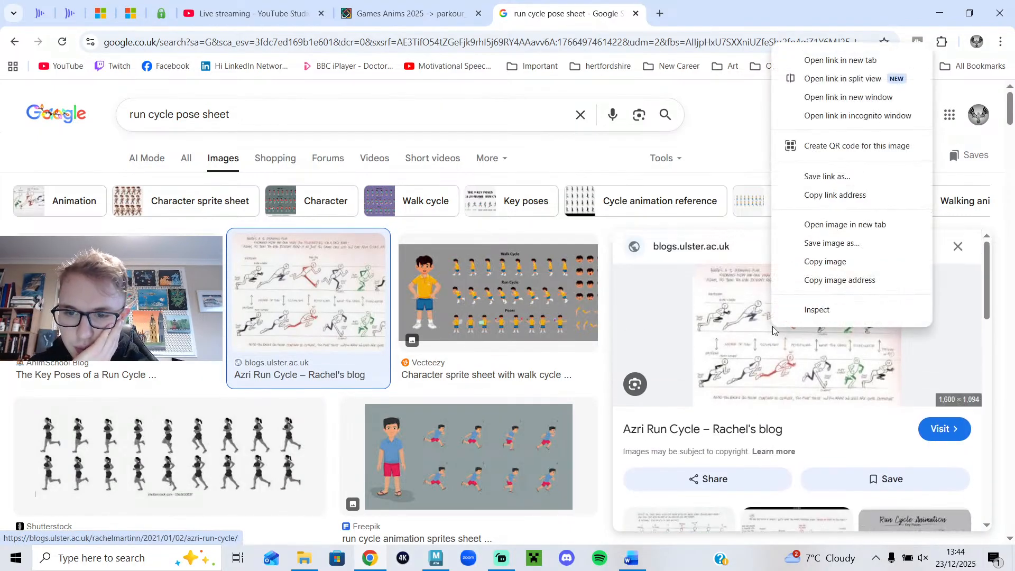
left_click(860, 224)
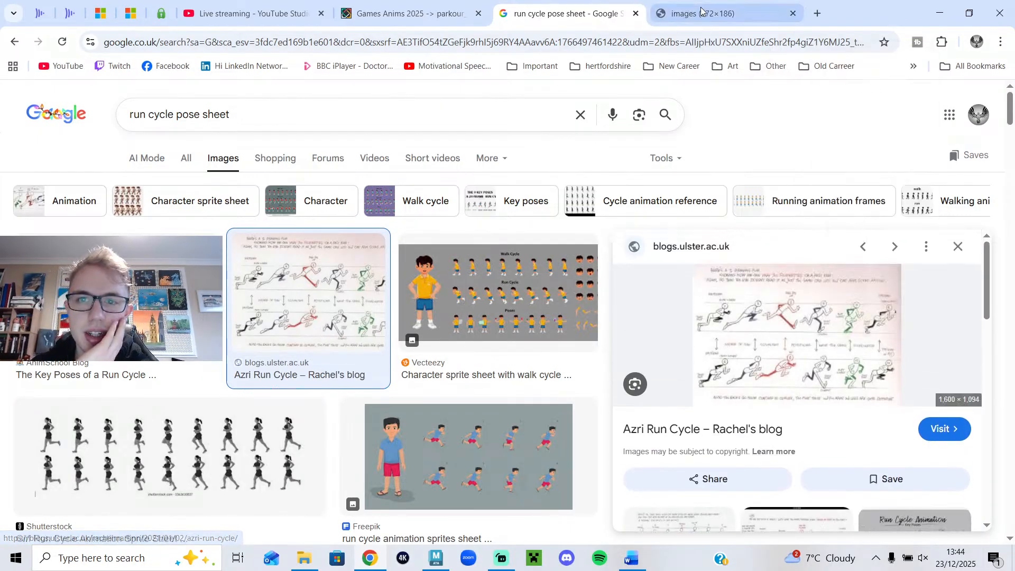
key("ctrl+Tab")
scroll(566, 296, "up", 3, "ctrl")
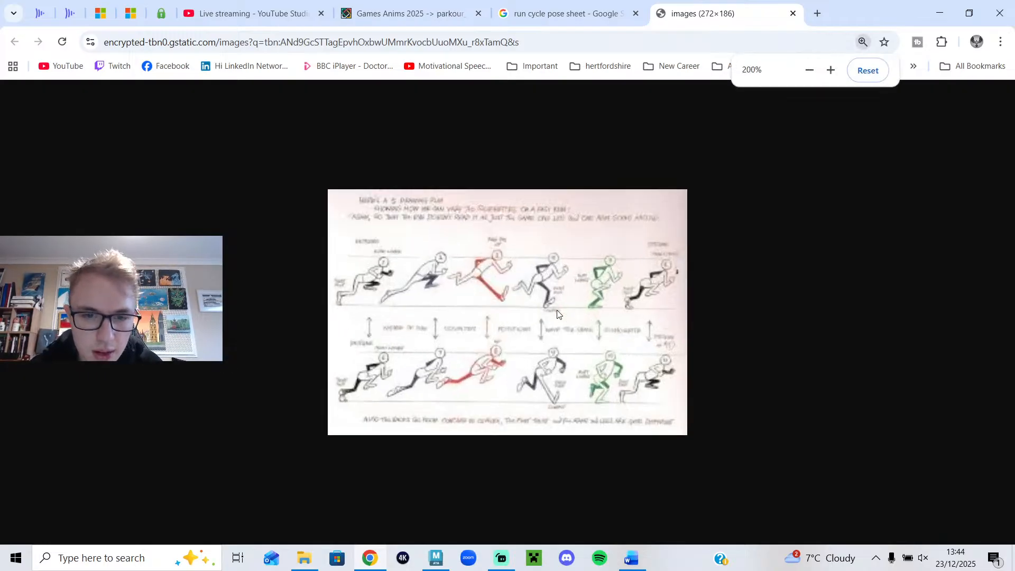
left_click(793, 14)
- Open AnimSchool Blog's The Key Poses of a Run Cycle image in its own tab, examine it and close it
right_click(791, 333)
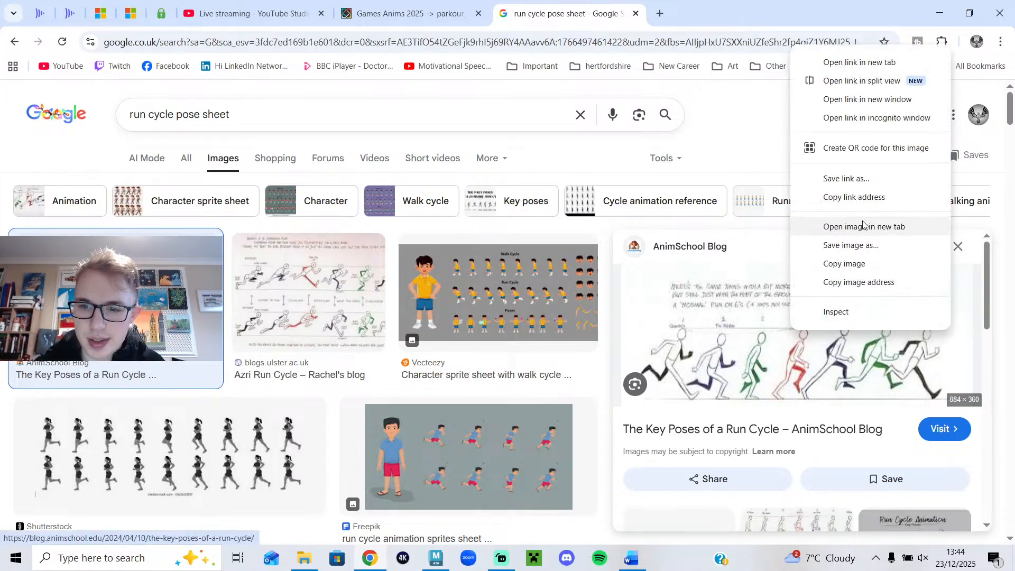
left_click(839, 226)
left_click(726, 16)
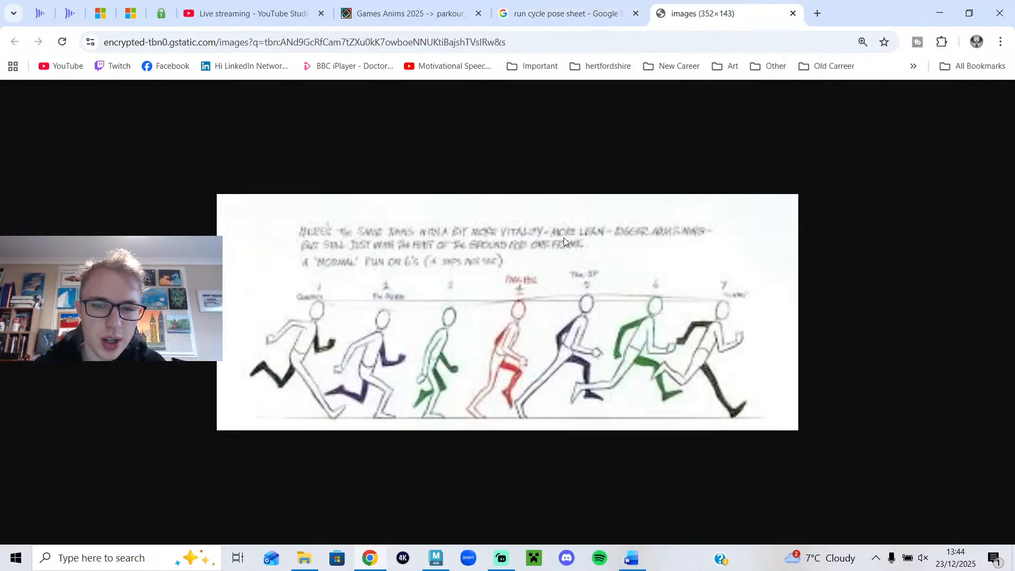
left_click(792, 13)
- Open the full-size Azri Run Cycle image from the related results and study the foot poses of the five-drawing run
scroll(420, 343, "down", 8)
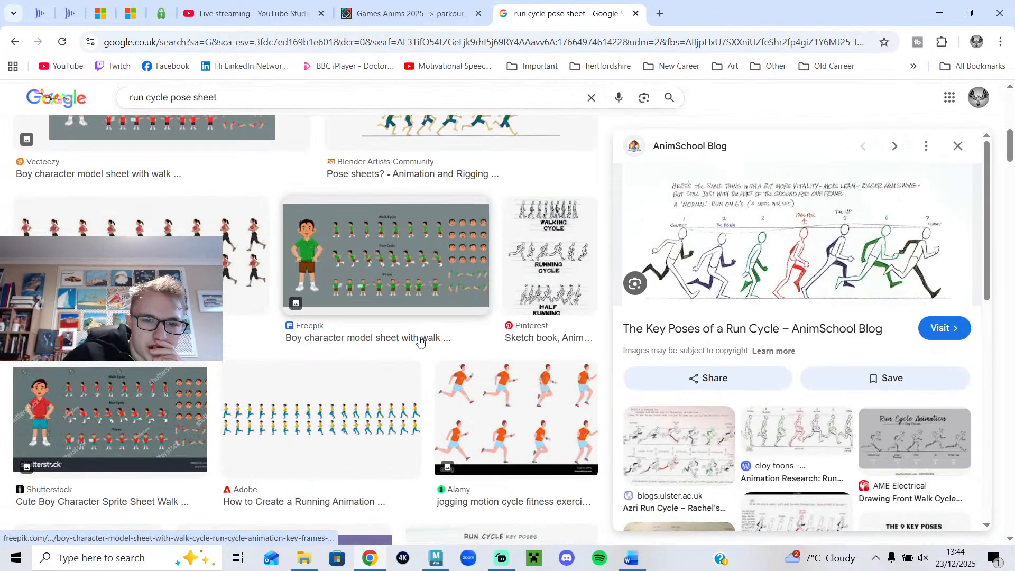
left_click(680, 444)
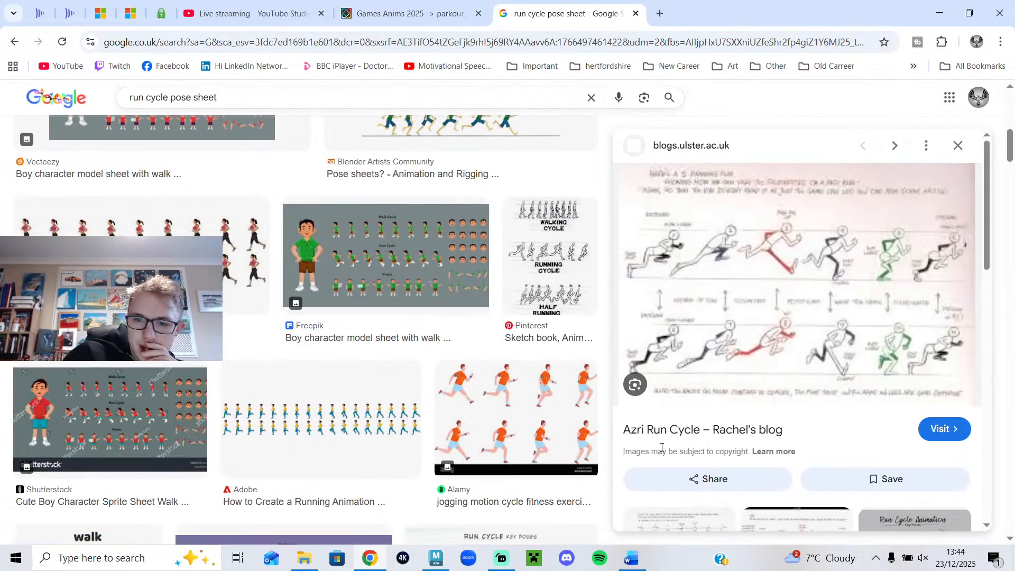
right_click(806, 299)
left_click(849, 183)
left_click(690, 20)
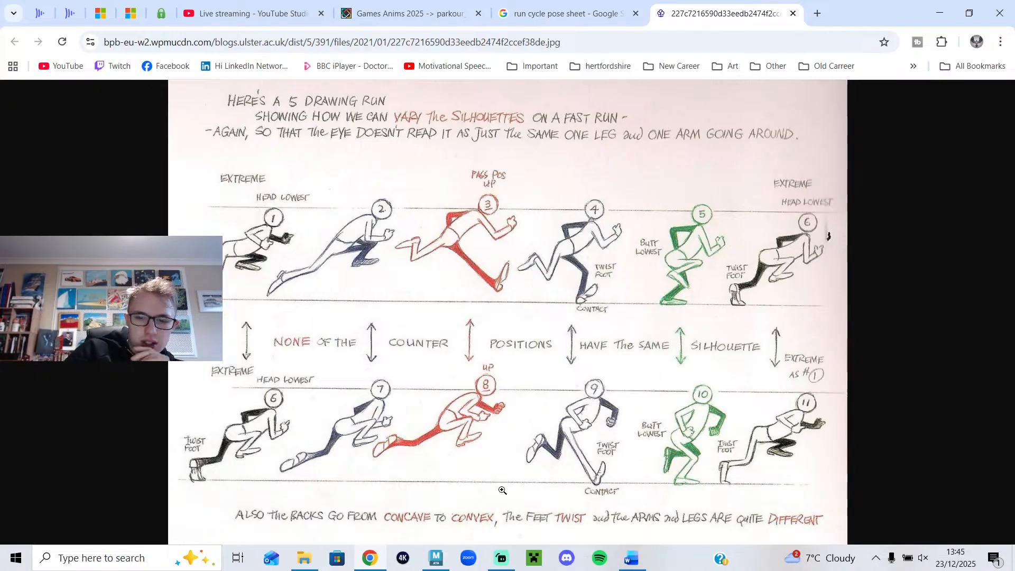
- Switch back to Maya and set the right foot's Toe Roll to 0 at frame 216
left_click(441, 559)
mouse_move(440, 477)
left_mouse_down()
mouse_move(373, 465)
mouse_move(436, 480)
left_mouse_up()
type("0")
key("Return")
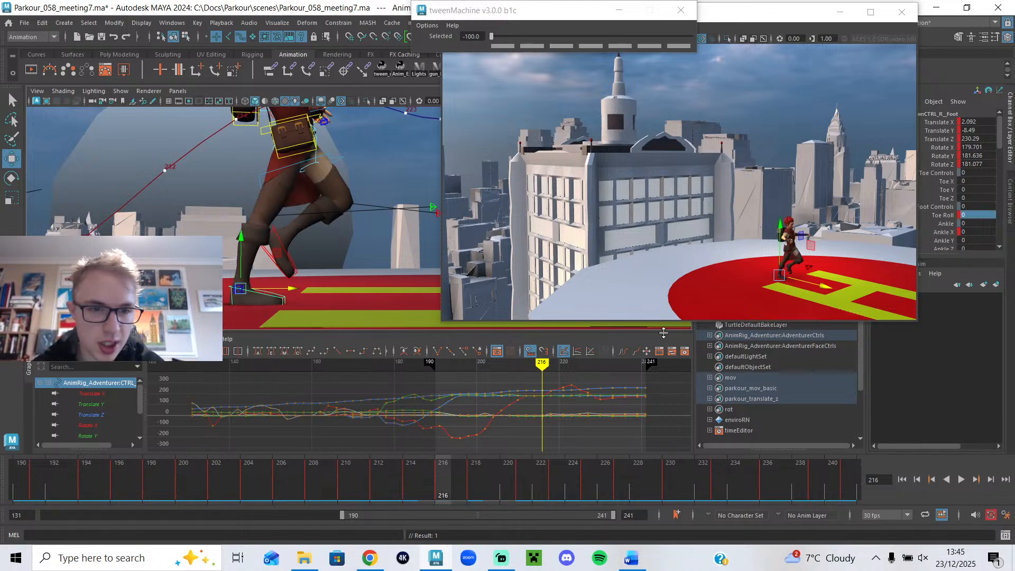
- Lower the character's body control at frame 214 to Translate Y -7.71 so the planted leg bends more
mouse_move(424, 474)
left_mouse_down()
mouse_move(408, 471)
mouse_move(439, 476)
left_mouse_up()
left_click(260, 129)
middle_click_drag(301, 209, 341, 261, "alt")
left_click_drag(421, 484, 409, 485)
middle_click_drag(325, 215, 363, 173, "alt")
left_click_drag(302, 119, 304, 125)
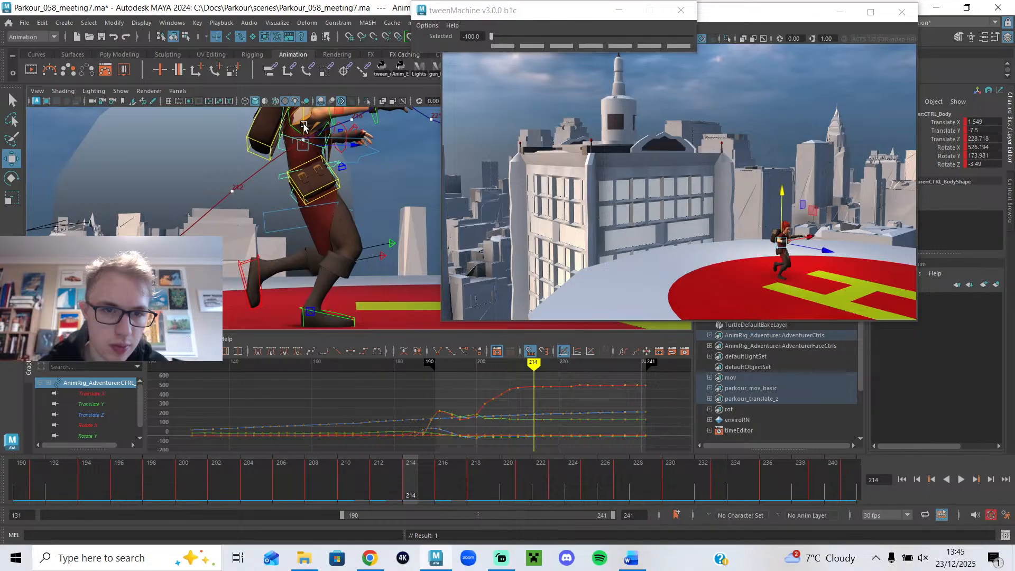
key("alt+v")
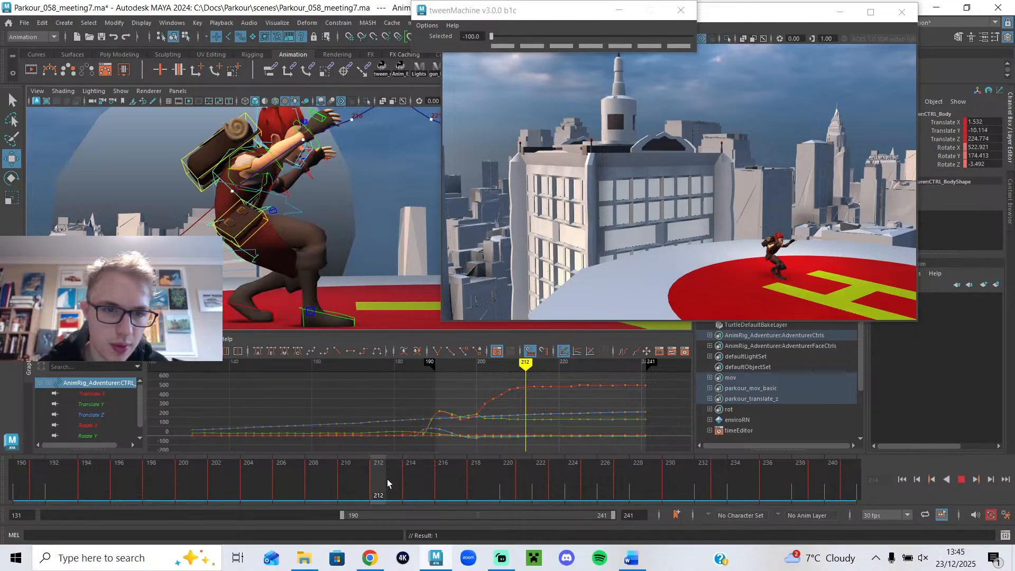
mouse_move(405, 485)
left_mouse_down()
mouse_move(360, 484)
mouse_move(411, 483)
left_mouse_up()
left_click_drag(302, 123, 303, 128)
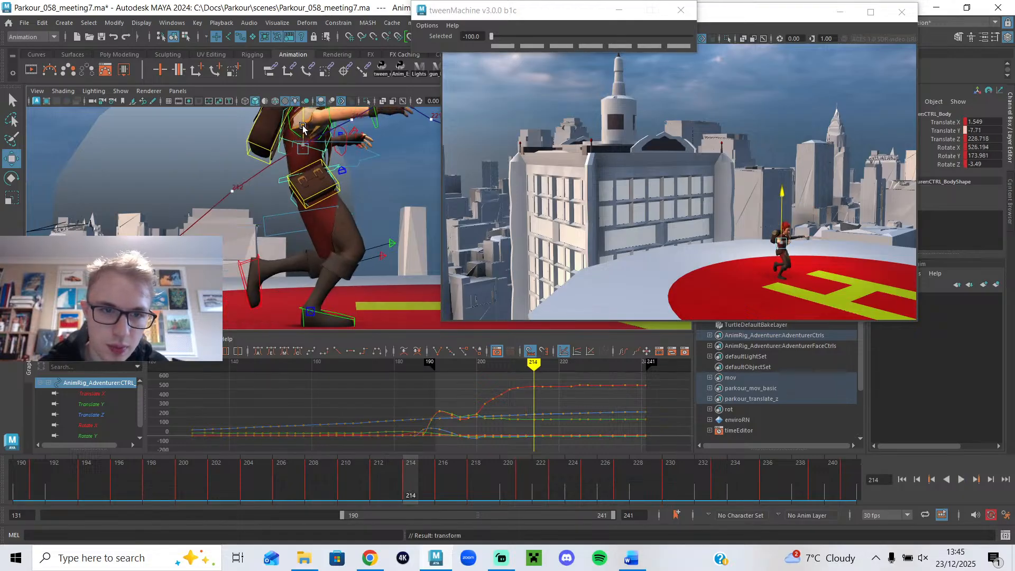
- Lower the body control slightly at frame 216, checking the leg pose against the neighbouring frames
left_click_drag(361, 497, 443, 478)
middle_click_drag(369, 192, 354, 210, "alt")
left_click_drag(338, 119, 338, 125)
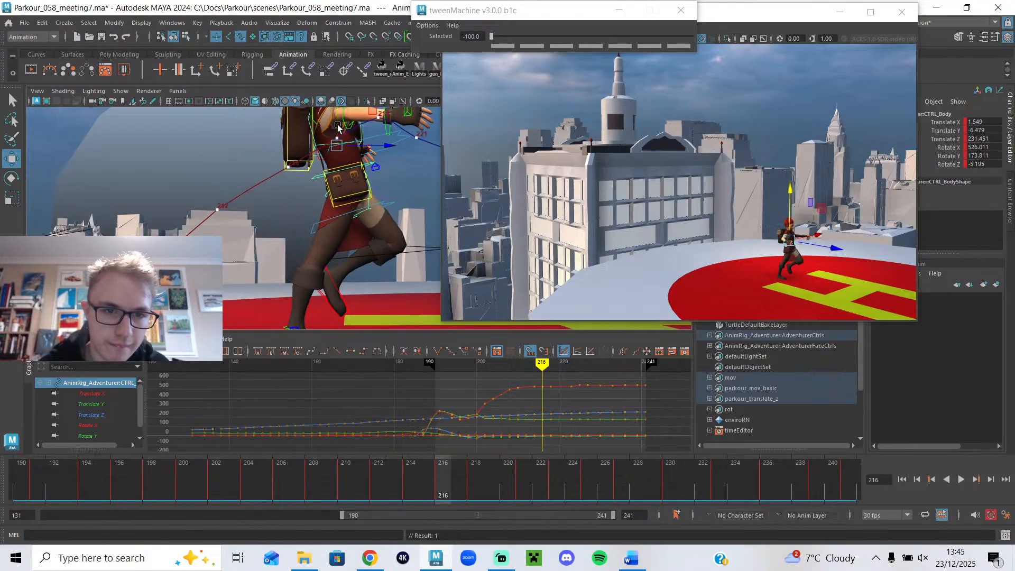
scroll(348, 197, "down", 2)
left_click_drag(333, 216, 341, 218, "alt")
left_click_drag(386, 476, 444, 484)
left_click_drag(339, 127, 341, 125)
- Lower the body control at frame 218 to Translate Y -5.753
left_click_drag(410, 484, 476, 489)
scroll(352, 234, "down", 2)
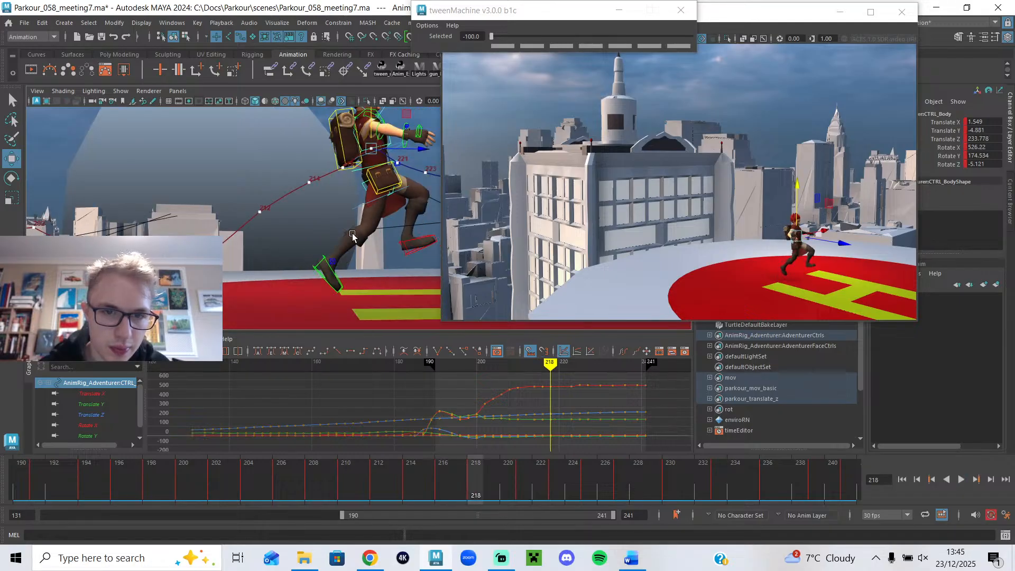
left_click_drag(373, 127, 374, 132)
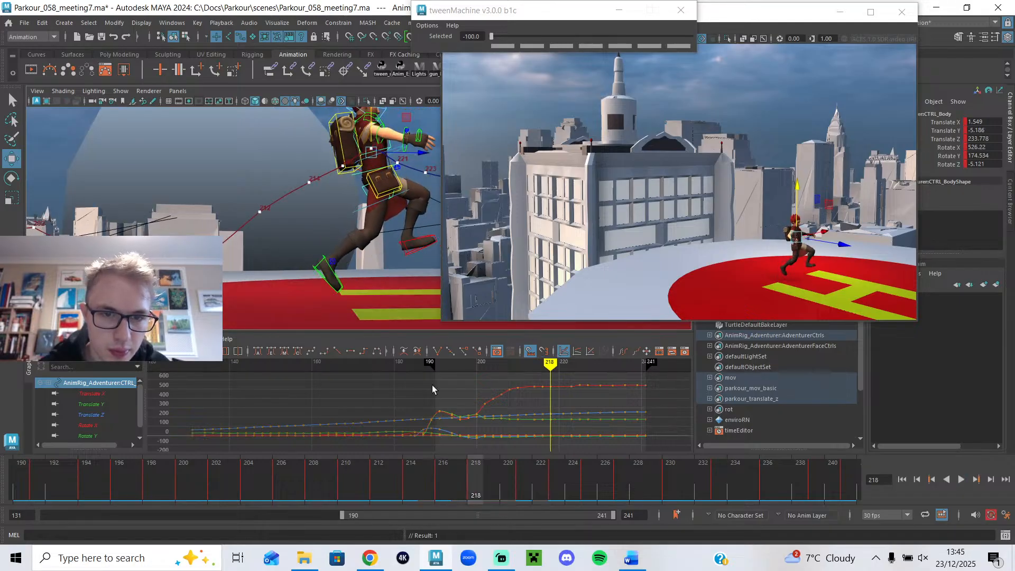
left_click(437, 484)
left_click_drag(437, 484, 470, 486)
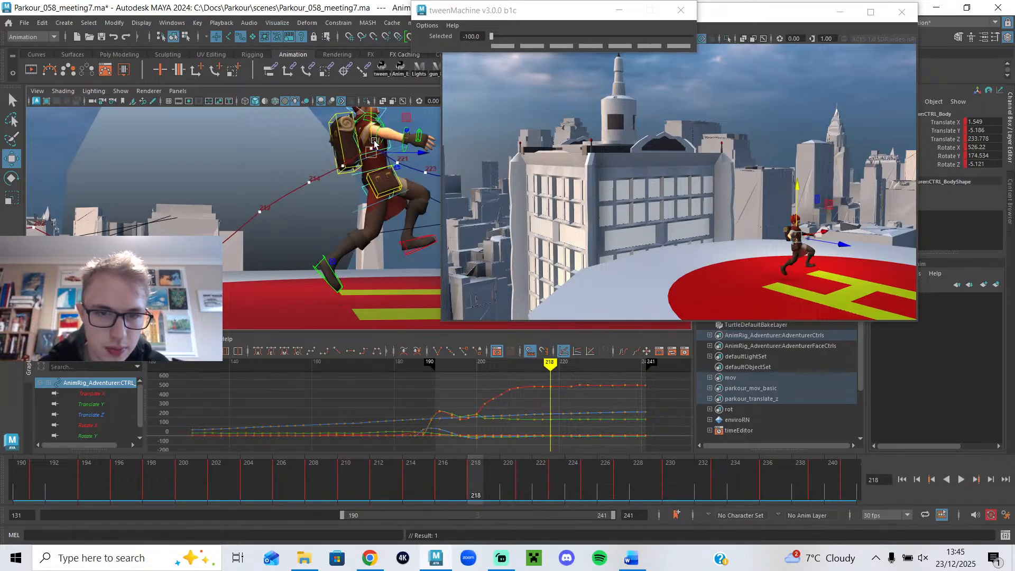
left_click_drag(372, 136, 372, 143)
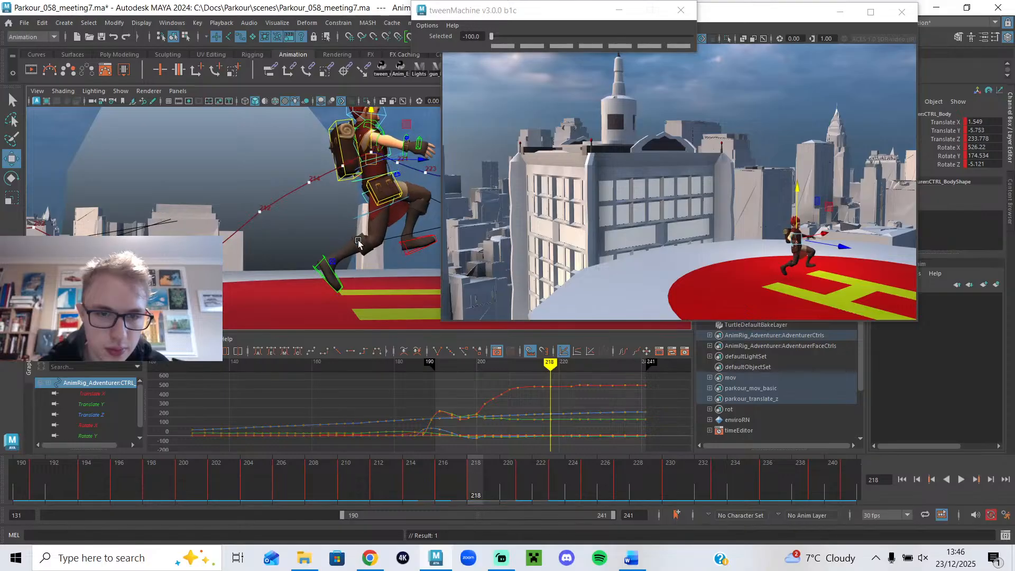
- Match the right foot at frame 218 to its previous key with tweenMachine and set its Toe Roll to 50
left_click(341, 286)
mouse_move(465, 485)
left_mouse_down()
mouse_move(442, 483)
mouse_move(503, 486)
mouse_move(439, 487)
mouse_move(472, 493)
left_mouse_up()
left_click(503, 46)
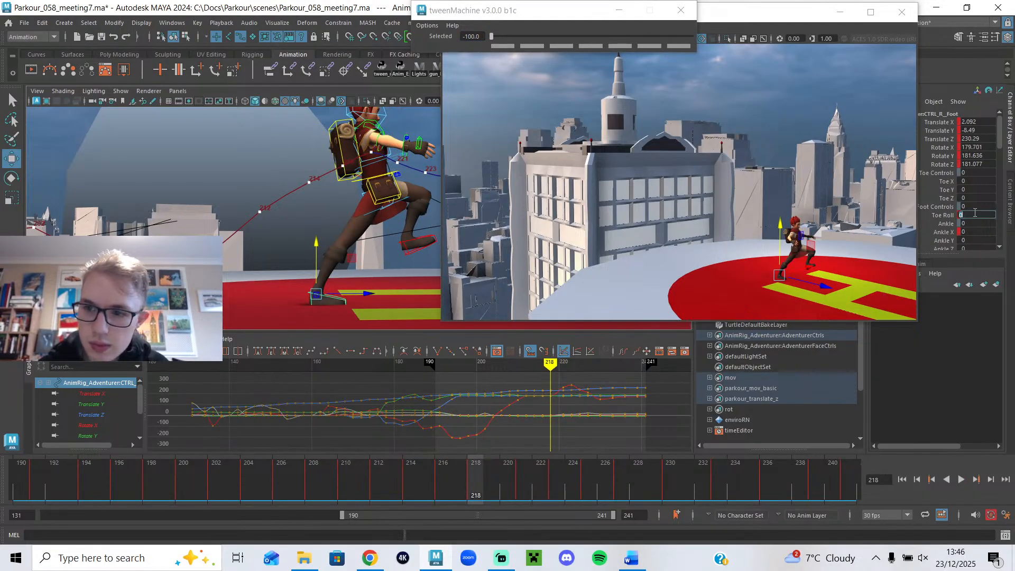
type("45")
key("Return")
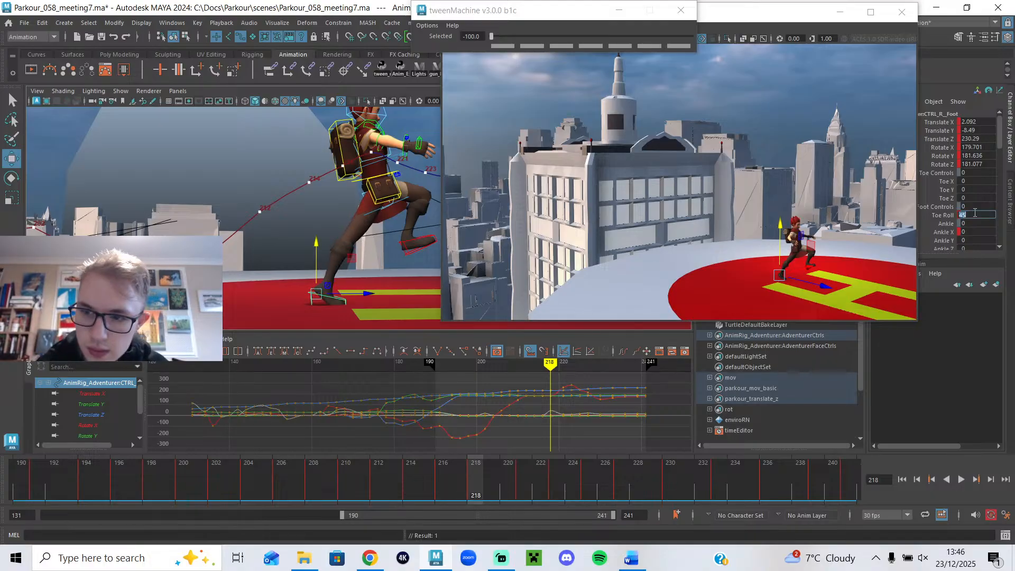
type("50")
key("Return")
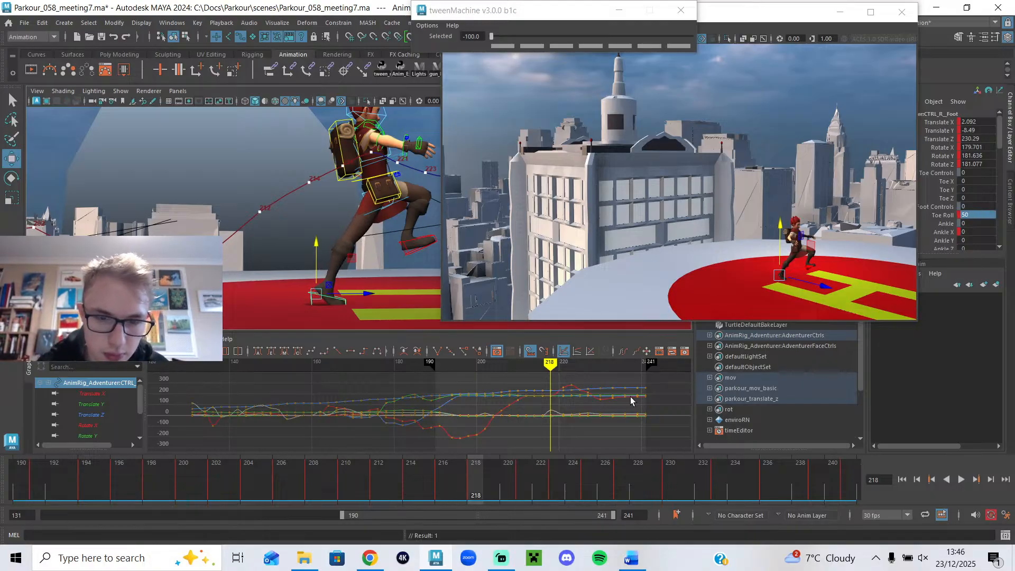
- Play back the roll and run-out, and raise the left foot control at frame 216
mouse_move(471, 468)
left_mouse_down()
mouse_move(411, 491)
mouse_move(439, 493)
mouse_move(407, 471)
mouse_move(376, 471)
mouse_move(404, 490)
mouse_move(438, 493)
mouse_move(250, 492)
left_mouse_up()
left_click(962, 480)
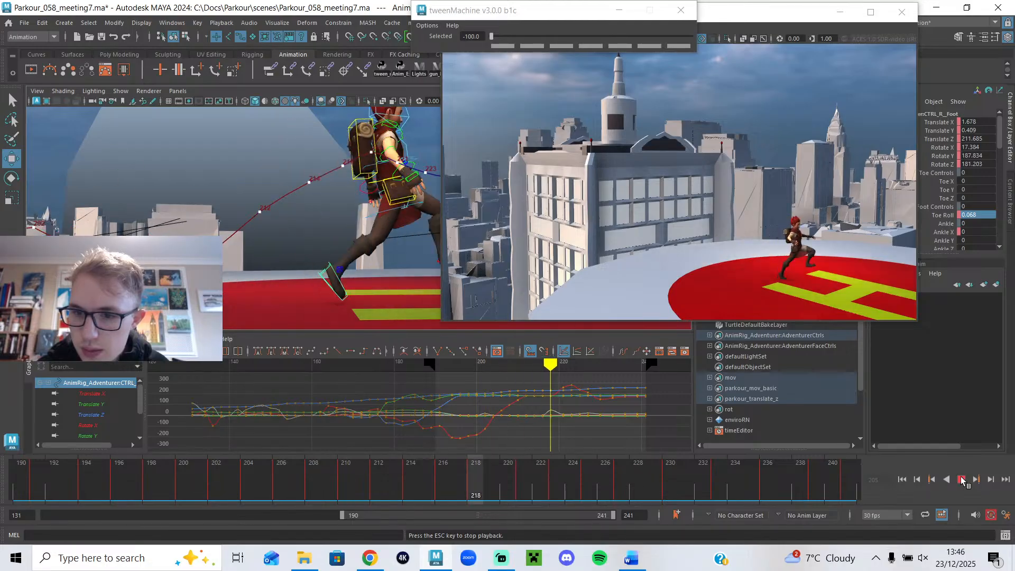
left_click(961, 479)
left_click_drag(491, 486, 442, 487)
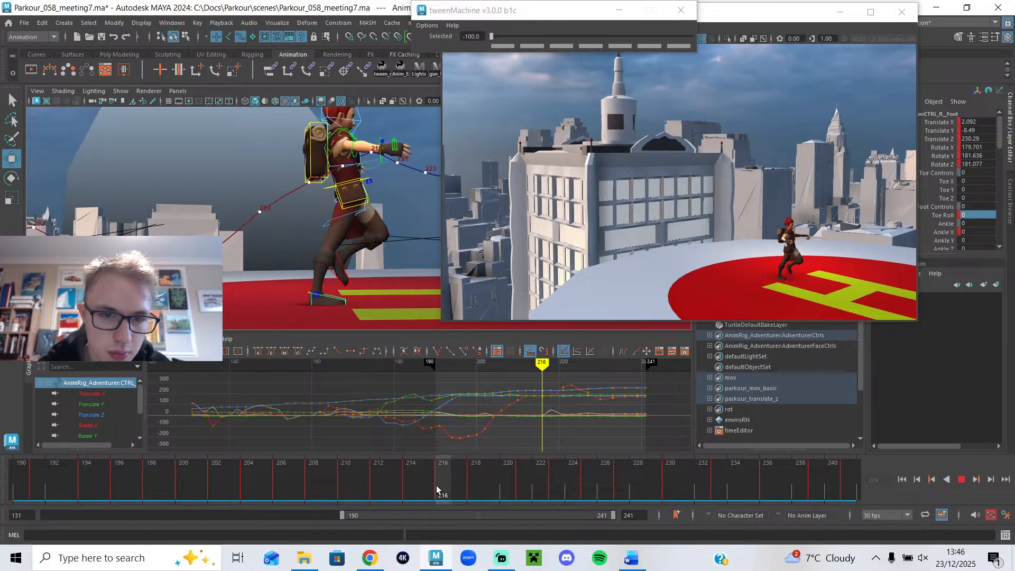
left_click(347, 276)
left_click_drag(356, 257, 358, 224)
key("e")
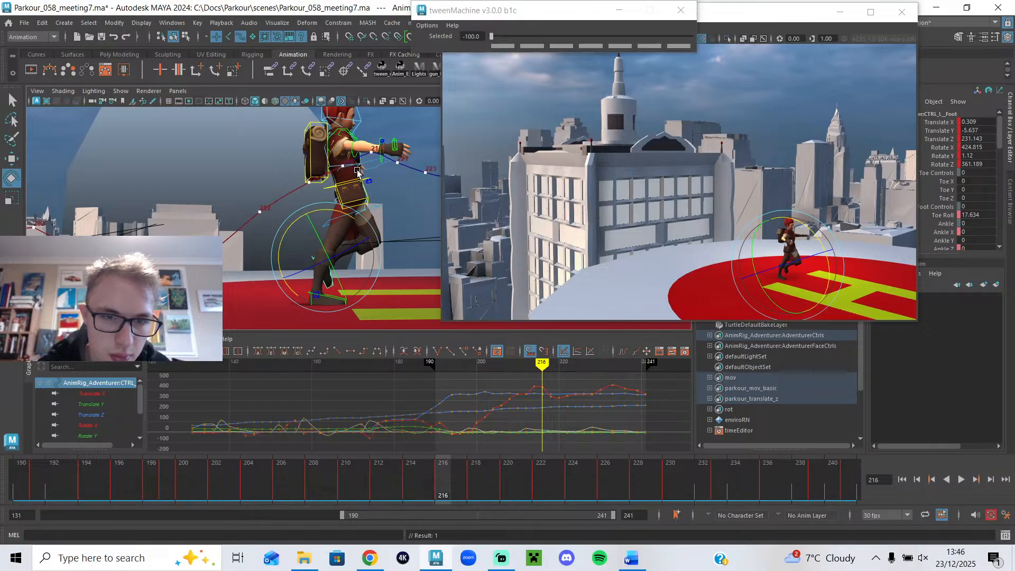
- Isolate the body's Translate Y curve and lower its keys between frames 212 and 218 in the Graph Editor
left_click(326, 186)
left_click(411, 484)
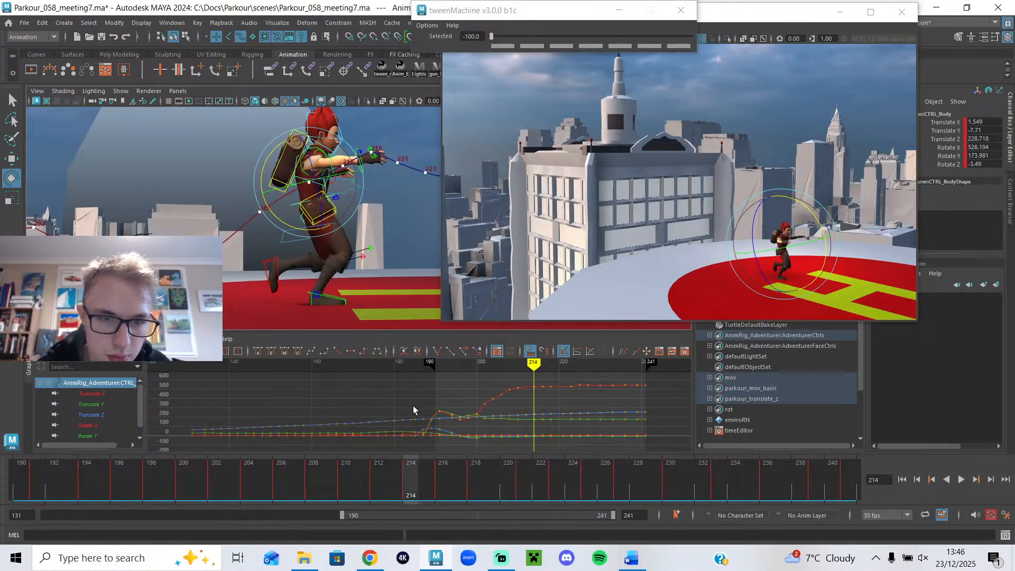
left_click(97, 404)
key("f")
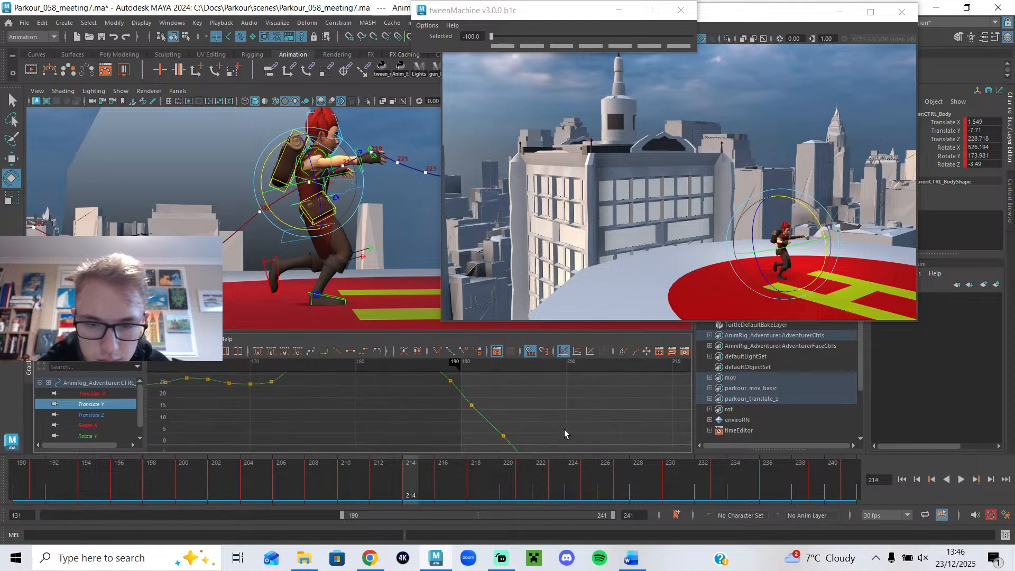
middle_click_drag(507, 413, 469, 403, "alt")
mouse_move(464, 366)
left_mouse_down()
mouse_move(446, 372)
mouse_move(477, 380)
mouse_move(470, 426)
left_mouse_up()
left_click_drag(592, 382, 470, 427)
left_click_drag(546, 398, 547, 403)
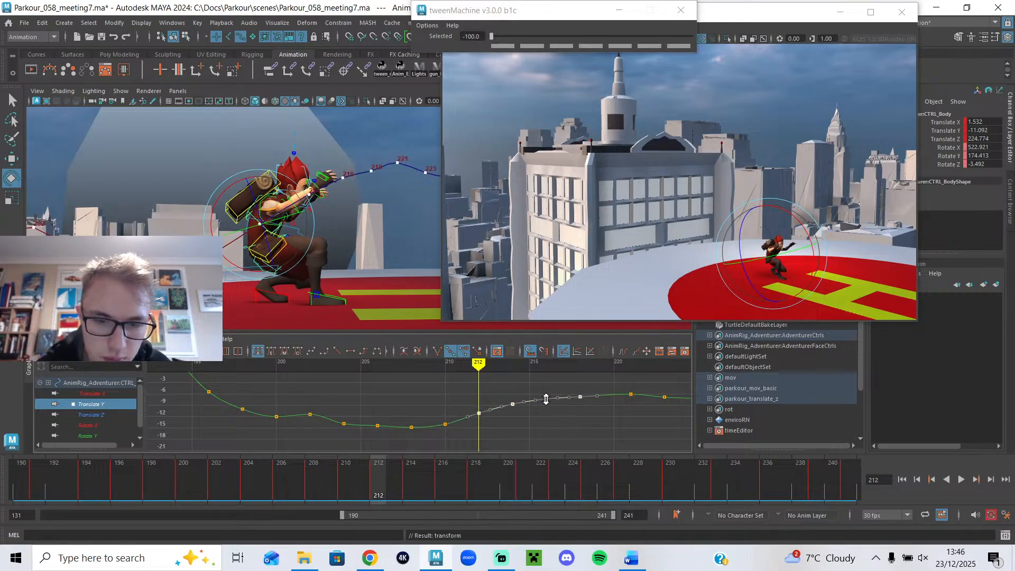
left_click(454, 365)
mouse_move(454, 367)
left_mouse_down()
mouse_move(426, 370)
mouse_move(480, 383)
mouse_move(411, 403)
mouse_move(511, 416)
mouse_move(513, 404)
left_mouse_up()
left_click(531, 426)
mouse_move(547, 362)
left_mouse_down()
mouse_move(548, 379)
mouse_move(478, 375)
mouse_move(573, 397)
left_mouse_up()
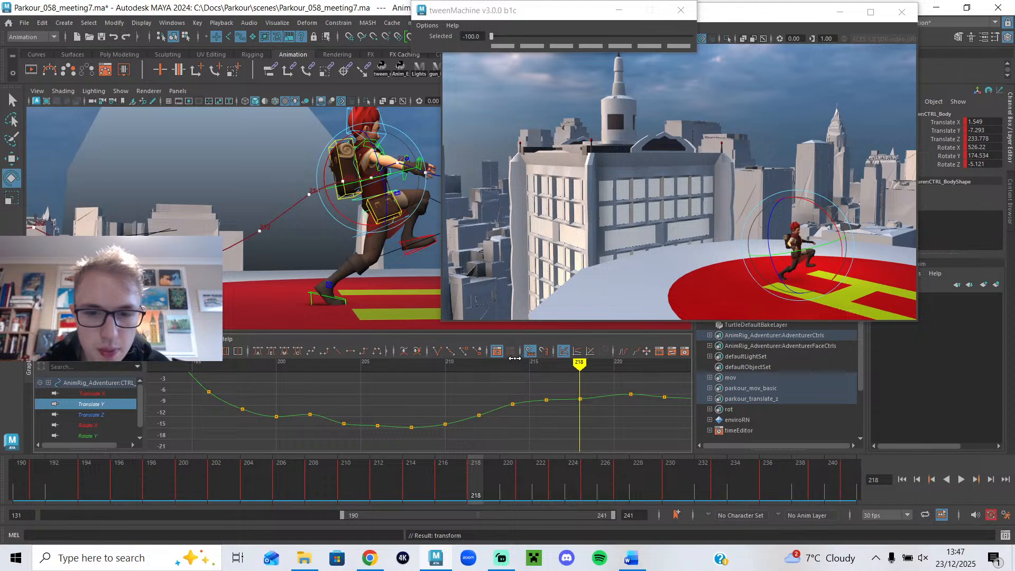
- Raise the body at frame 218 to Translate Y -6.686 and pull it back to Translate Z 233.119
key("w")
left_click_drag(371, 165, 370, 161)
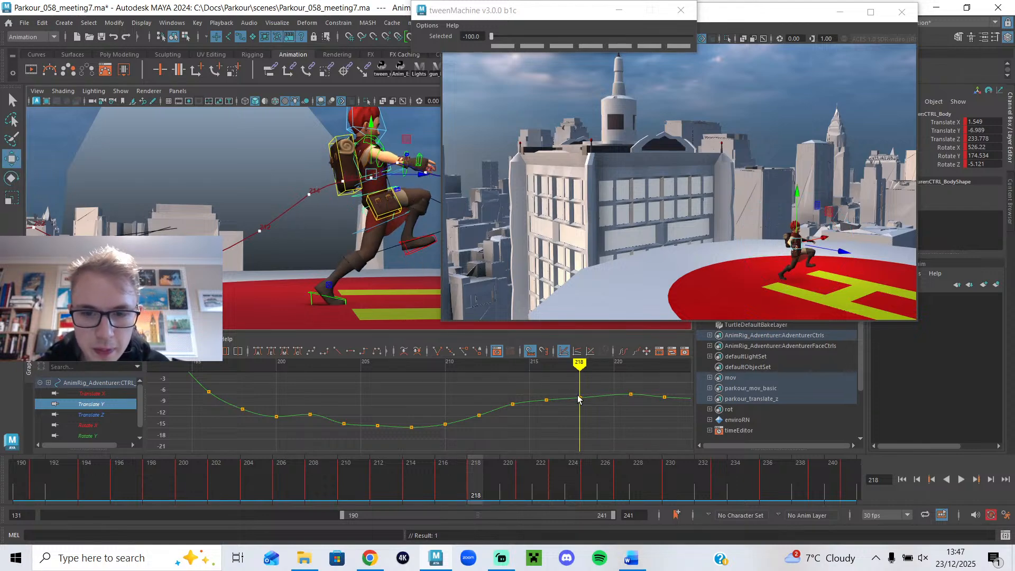
left_click(545, 366)
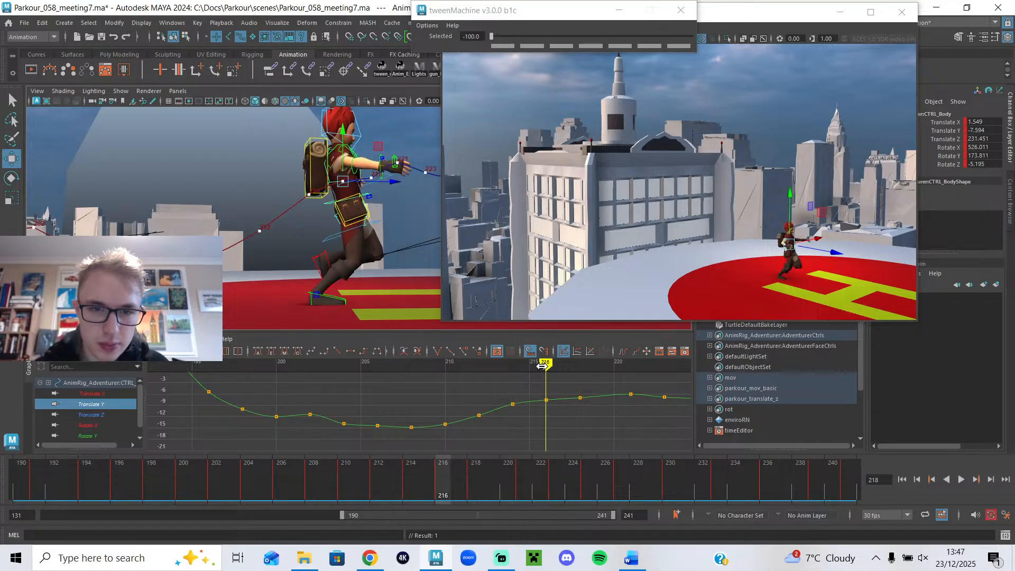
left_click_drag(556, 369, 582, 376)
left_click_drag(413, 181, 364, 153)
- Move the body's key from frame 221 to frame 220
middle_click_drag(376, 284, 327, 280, "alt")
mouse_move(502, 370)
left_mouse_down()
mouse_move(661, 389)
mouse_move(545, 386)
mouse_move(614, 392)
left_mouse_up()
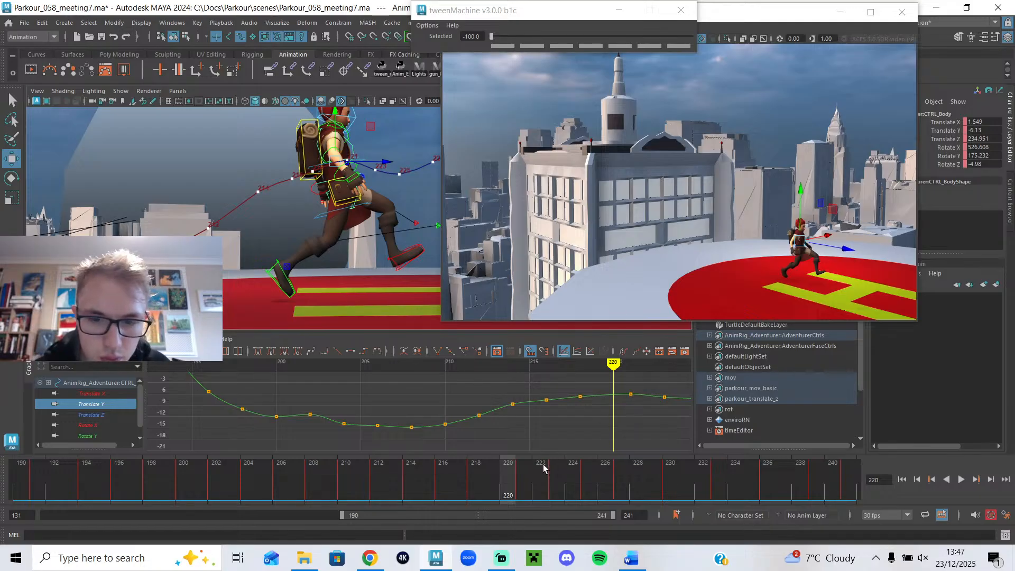
mouse_move(517, 480)
mouse_move(516, 480)
left_mouse_down()
mouse_move(479, 475)
mouse_move(555, 492)
mouse_move(511, 493)
left_mouse_up()
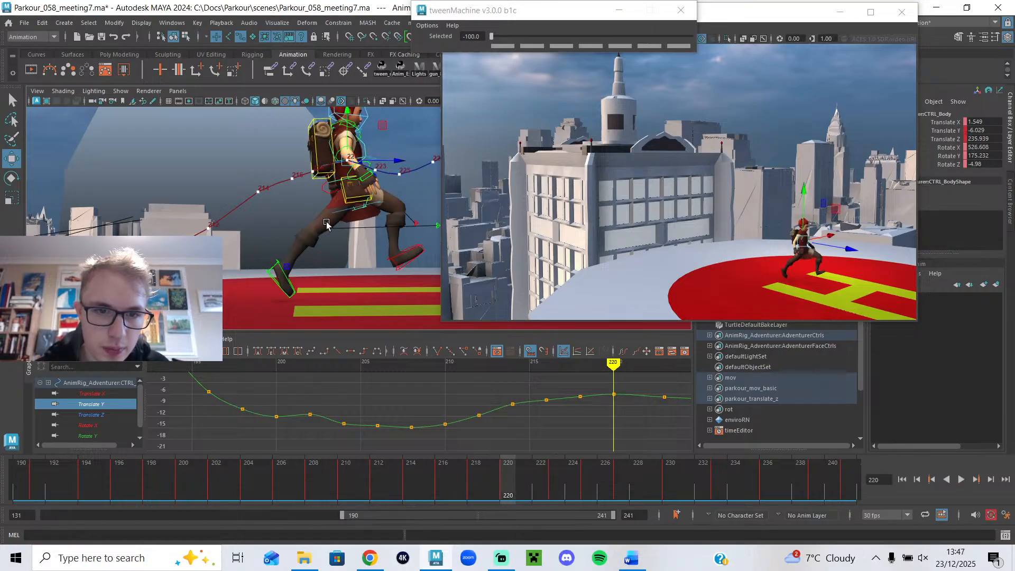
- Compare the body's motion path around frames 209 to 214 and pull the body back to Translate Z 228.333 at frame 214
middle_click_drag(334, 228, 280, 250, "alt")
left_click_drag(465, 468, 378, 469)
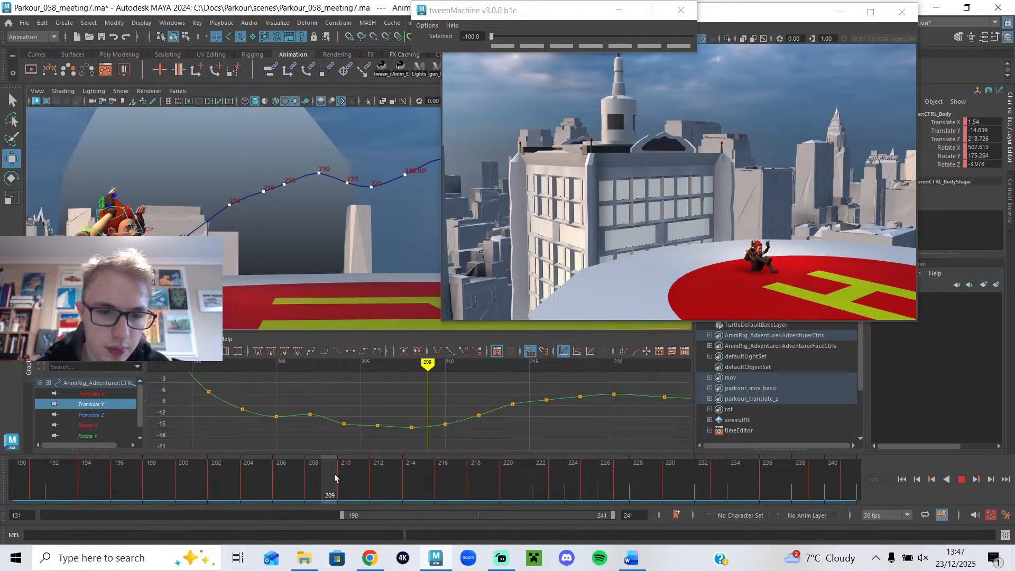
left_click(374, 478)
left_click_drag(288, 256, 309, 258, "alt")
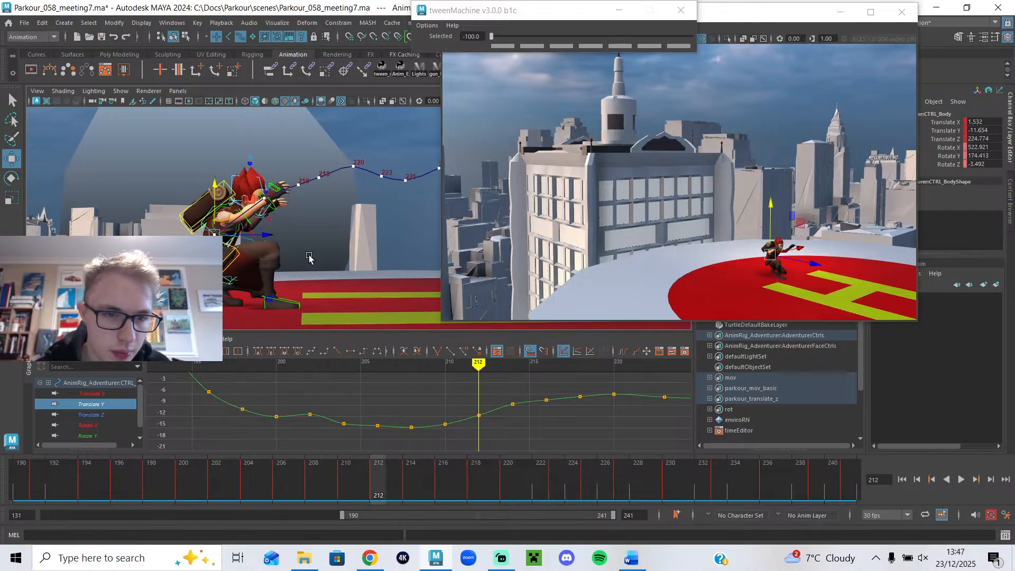
left_click(345, 477)
key("alt+v")
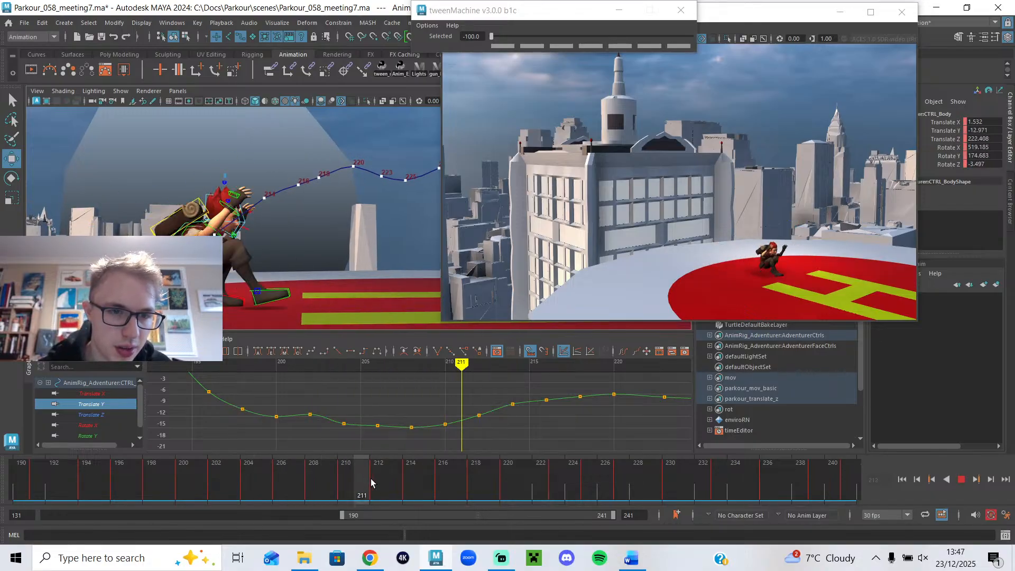
key("alt+v")
left_click_drag(300, 201, 295, 201)
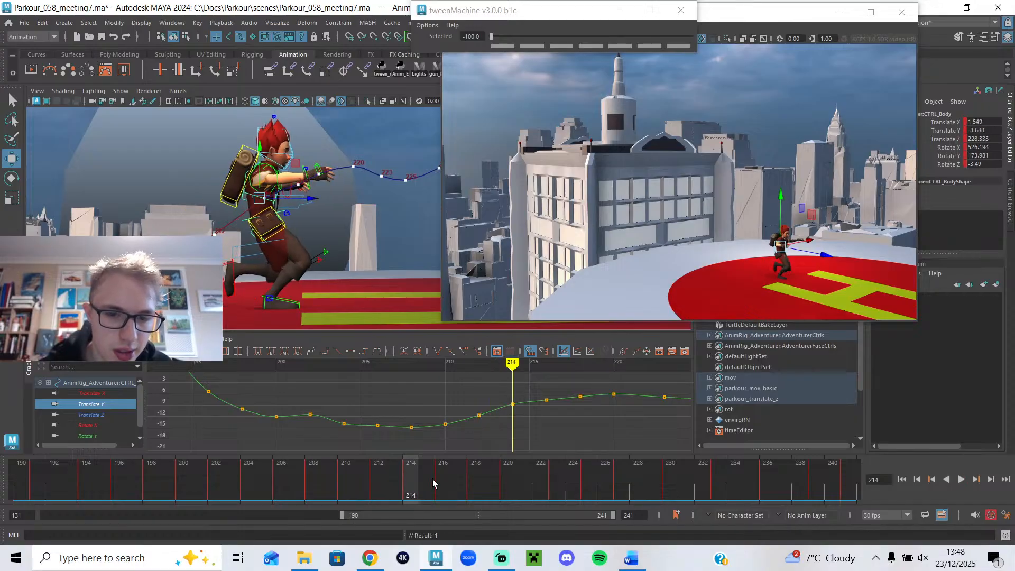
- Play back the landing roll and run-out in an enlarged perspective view, stopping on frame 218
left_click(443, 483)
left_click_drag(428, 482, 200, 483)
left_click(962, 480)
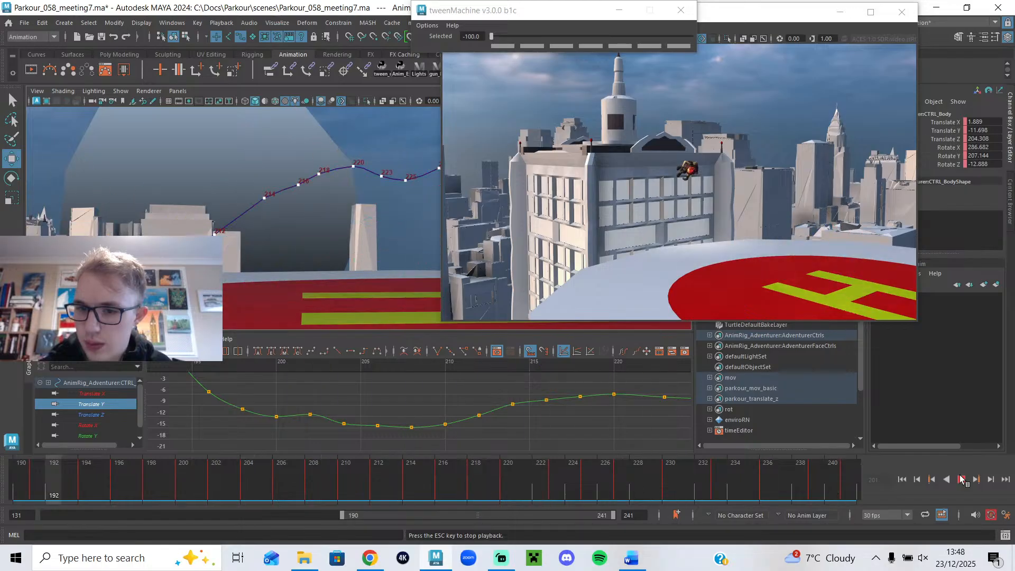
left_click_drag(443, 321, 229, 370)
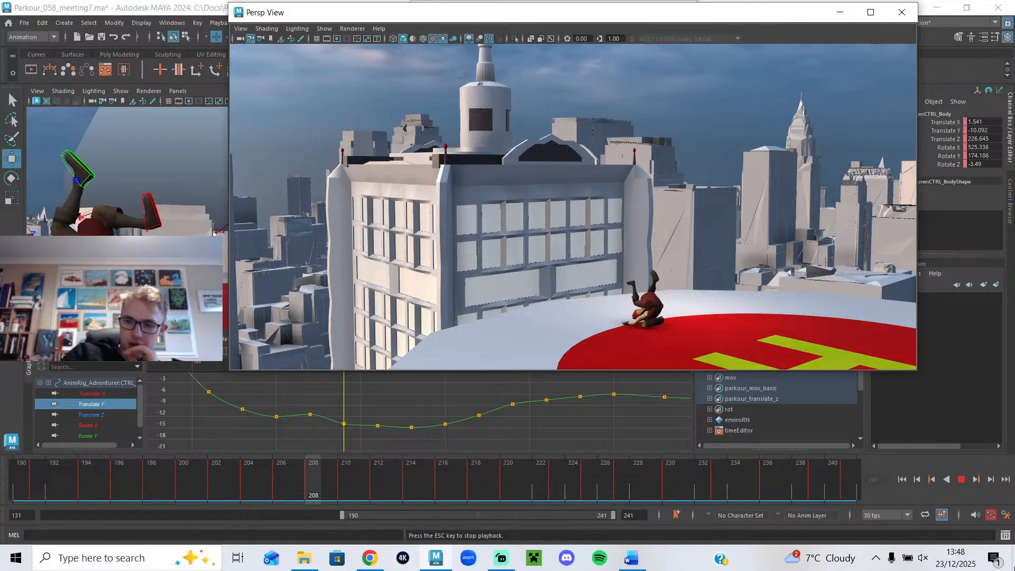
left_click(345, 475)
left_click_drag(344, 474, 472, 505)
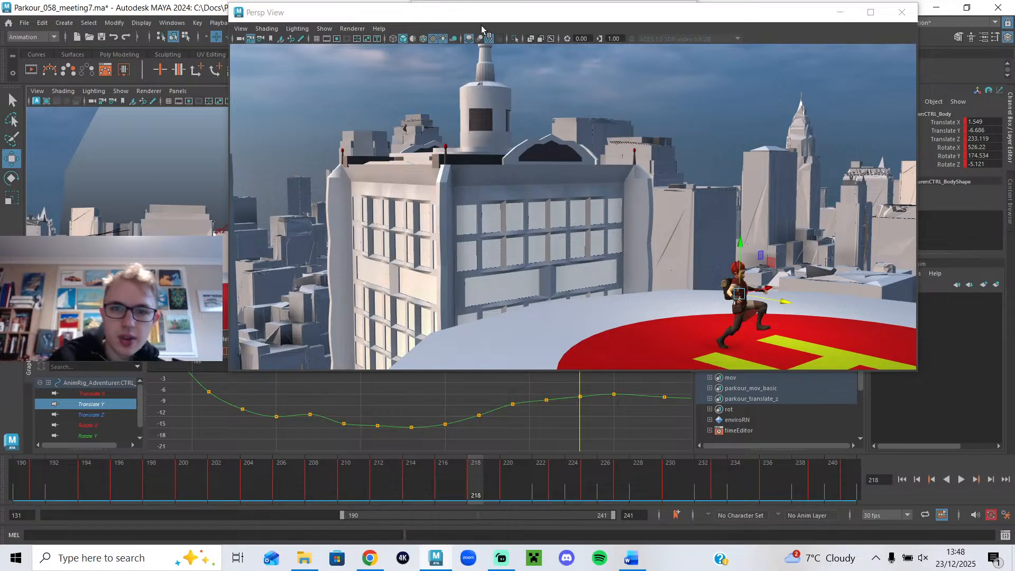
- Reposition the left foot closer to the ground at frame 218 and check the stride through frame 220
left_click(772, 332)
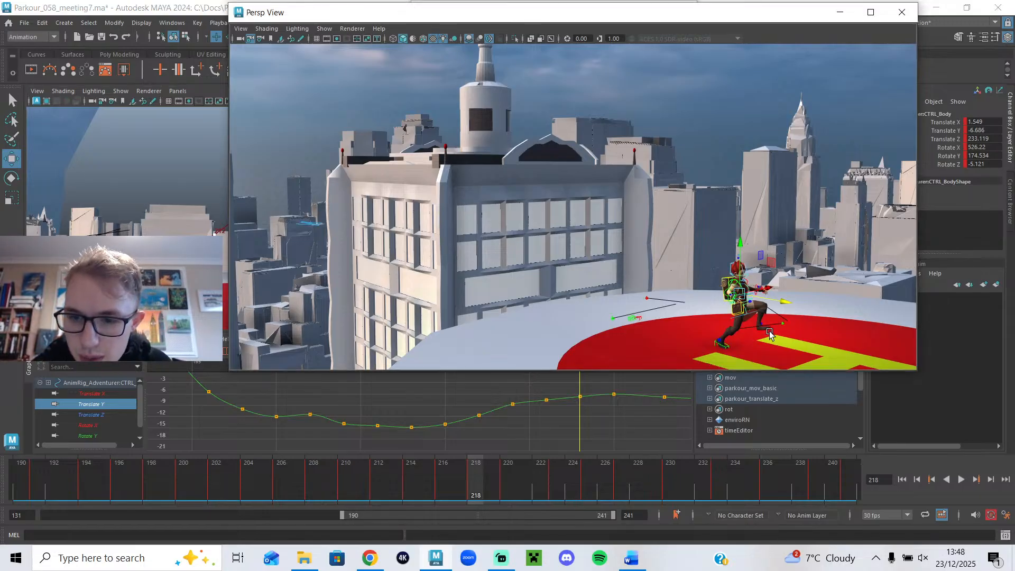
left_click(782, 334)
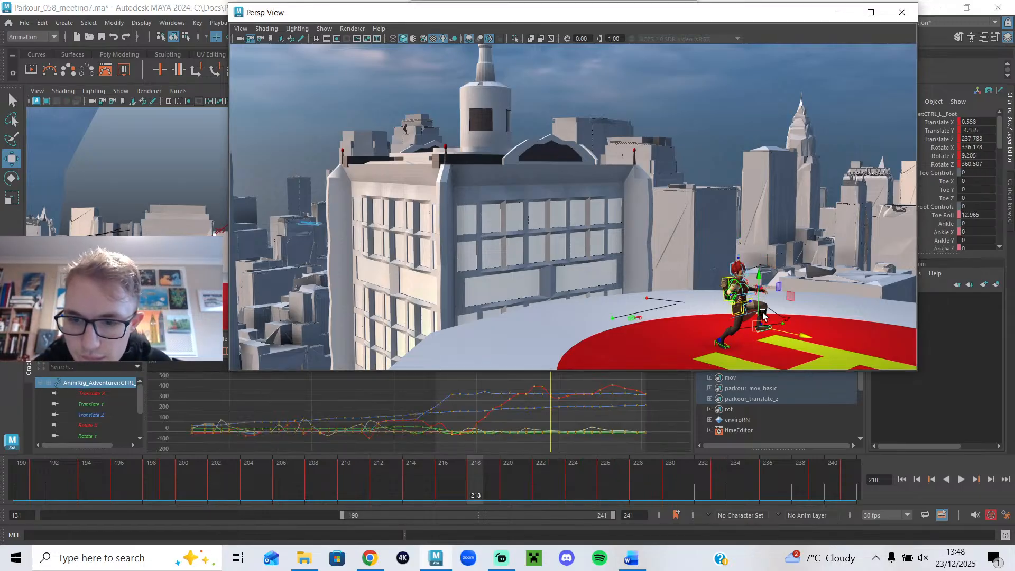
left_click_drag(758, 314, 782, 337)
key("e")
left_click_drag(435, 495, 506, 515)
key("q")
- Select the right foot and examine its roll-off between frames 218 and 221, returning to frame 209
left_click(728, 344)
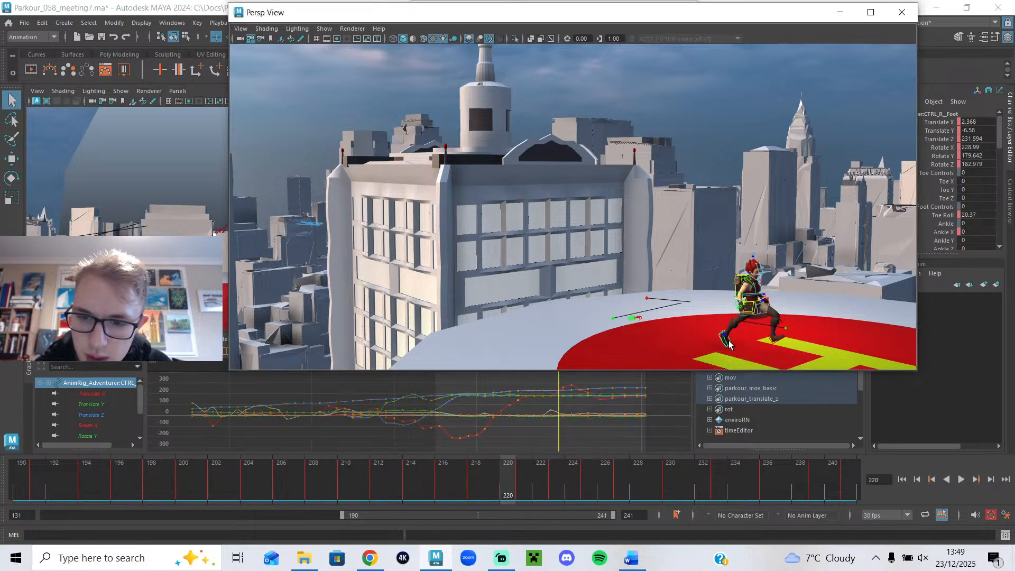
key("alt+v")
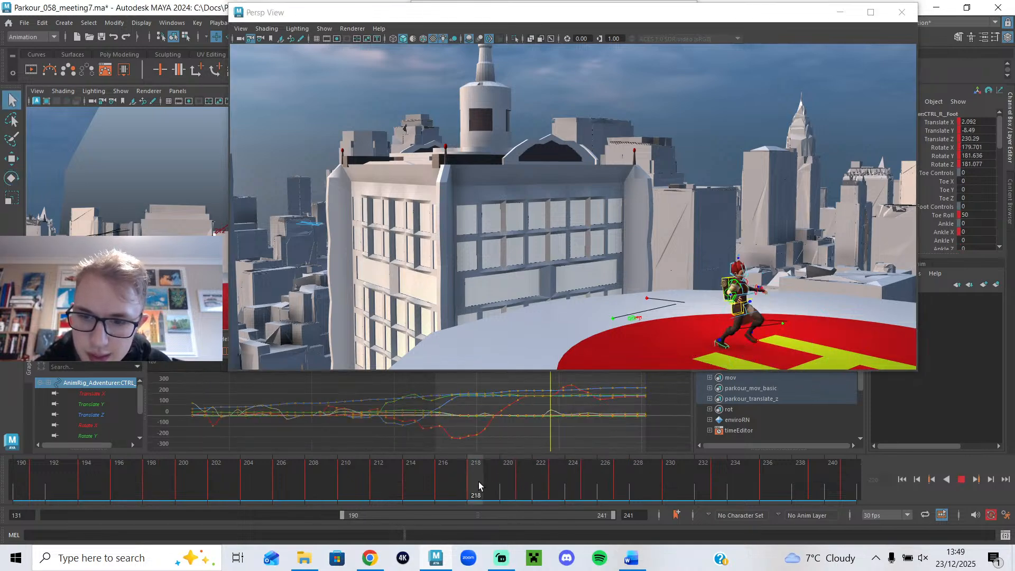
left_click(520, 490)
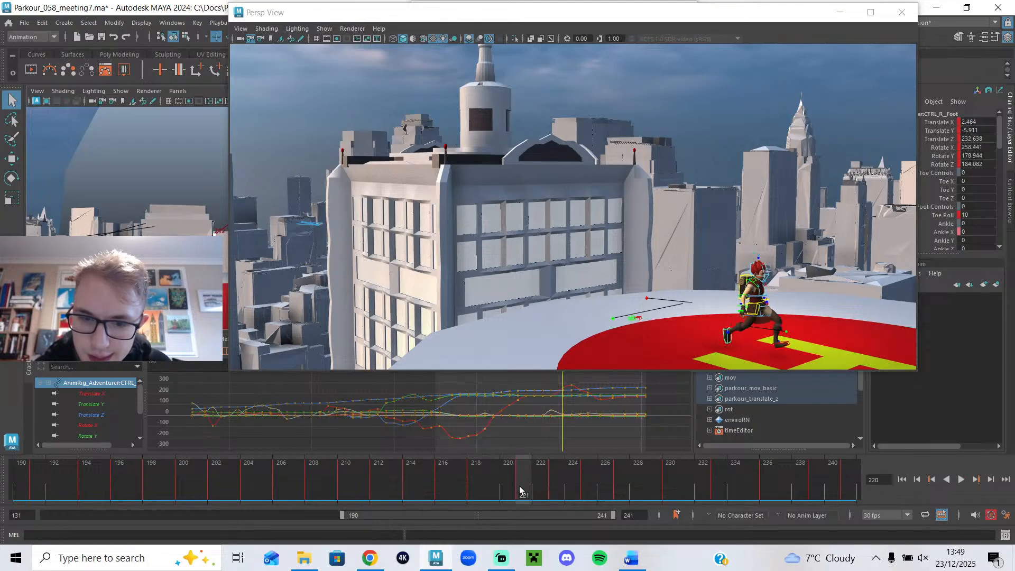
mouse_move(517, 482)
left_mouse_down()
mouse_move(502, 485)
mouse_move(530, 487)
mouse_move(467, 492)
mouse_move(556, 501)
mouse_move(540, 501)
mouse_move(556, 501)
mouse_move(541, 501)
mouse_move(558, 487)
mouse_move(513, 492)
mouse_move(543, 498)
mouse_move(482, 492)
mouse_move(652, 513)
mouse_move(329, 497)
left_mouse_up()
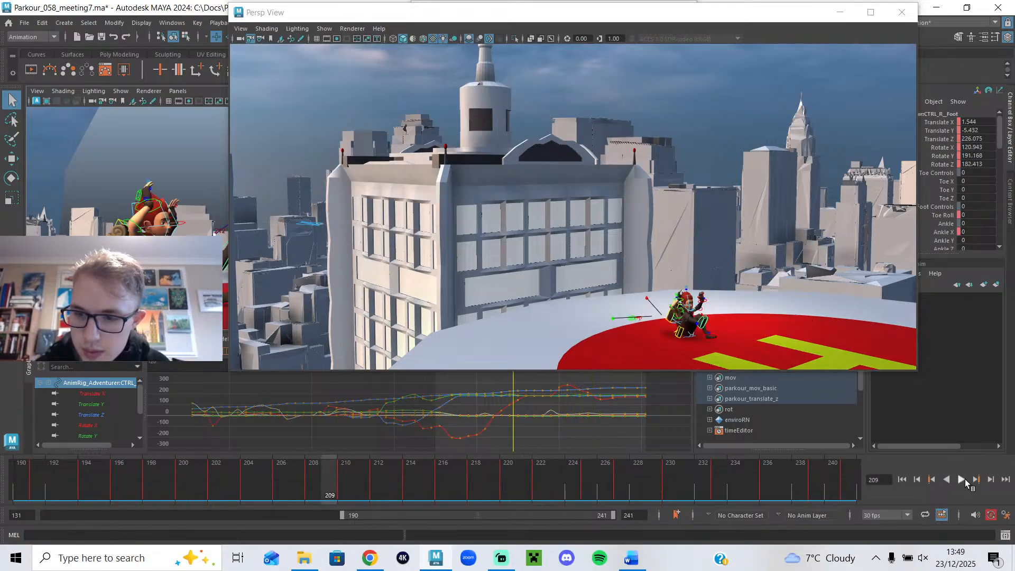
- Play back the run-out from frame 209 and review the stride around frames 220 to 224
left_click(968, 482)
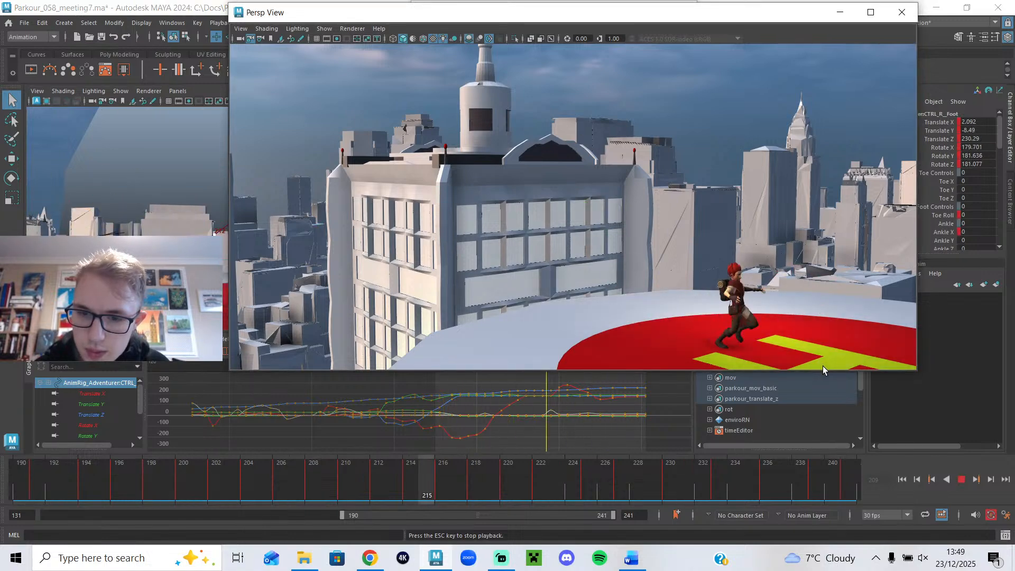
left_click(962, 480)
left_click_drag(588, 482, 544, 502)
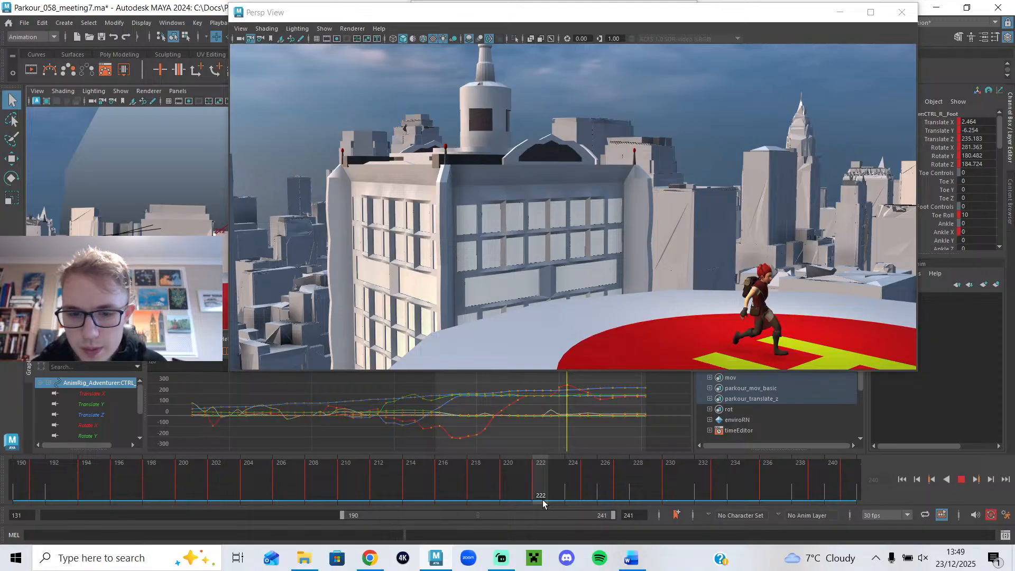
left_click_drag(523, 495, 569, 501)
- Retime the right foot's key around frame 224 and move the foot forward to Translate Z 239.852 at frame 226
left_click(579, 486, "shift")
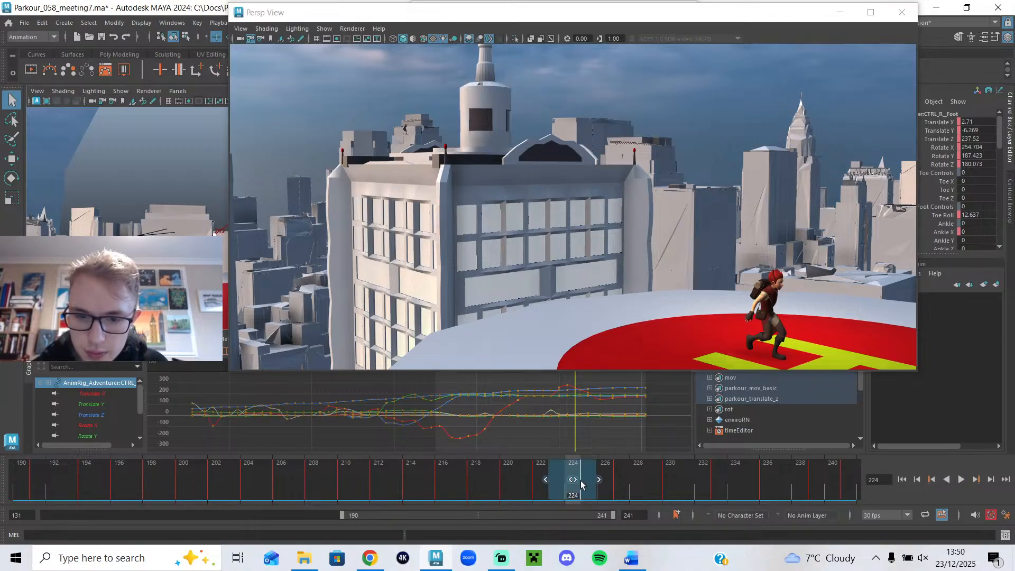
mouse_move(564, 483)
left_mouse_down()
mouse_move(620, 492)
mouse_move(576, 488)
left_mouse_up()
left_click(767, 339)
key("w")
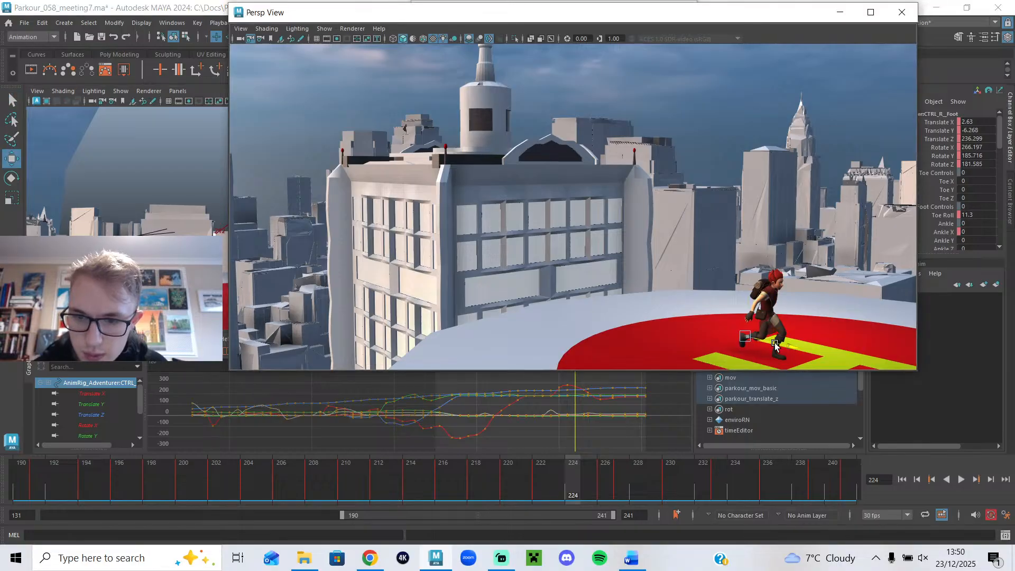
left_click_drag(545, 482, 605, 496)
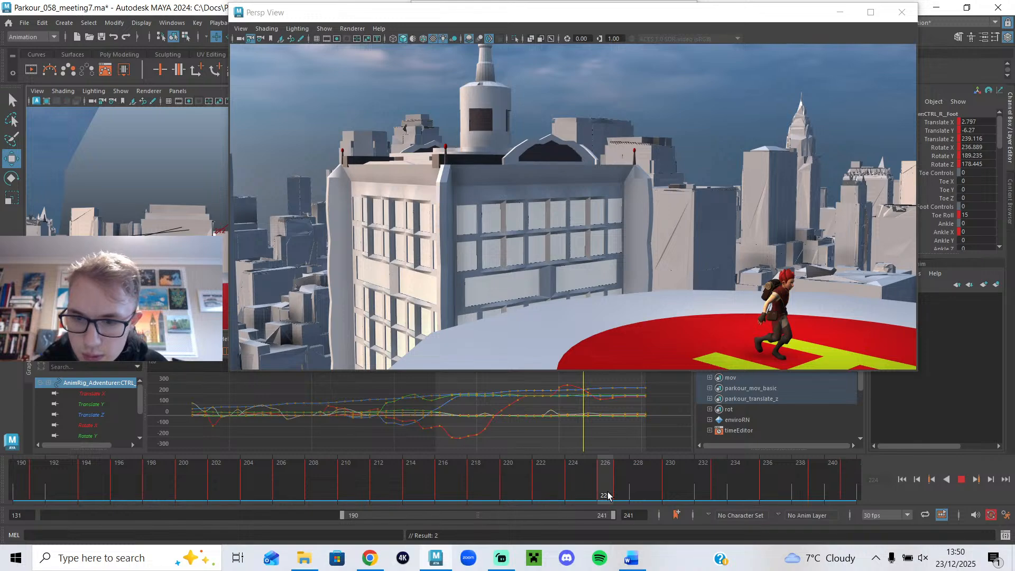
left_click(795, 347)
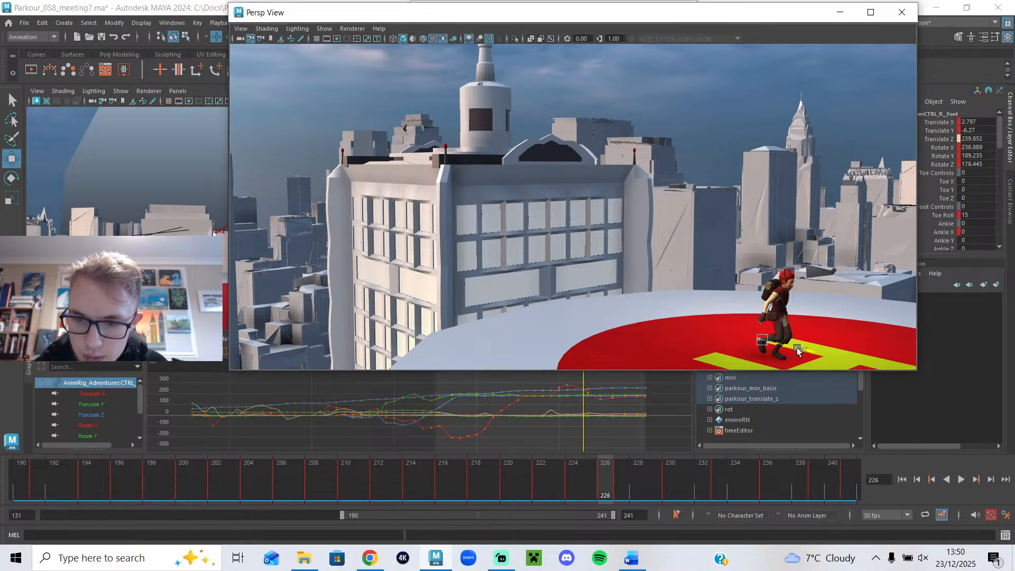
key("e")
- Raise the right foot to Translate Y -5.458 at frame 228
mouse_move(620, 484)
left_mouse_down()
mouse_move(632, 481)
mouse_move(599, 485)
mouse_move(638, 488)
left_mouse_up()
left_click(634, 481, "shift")
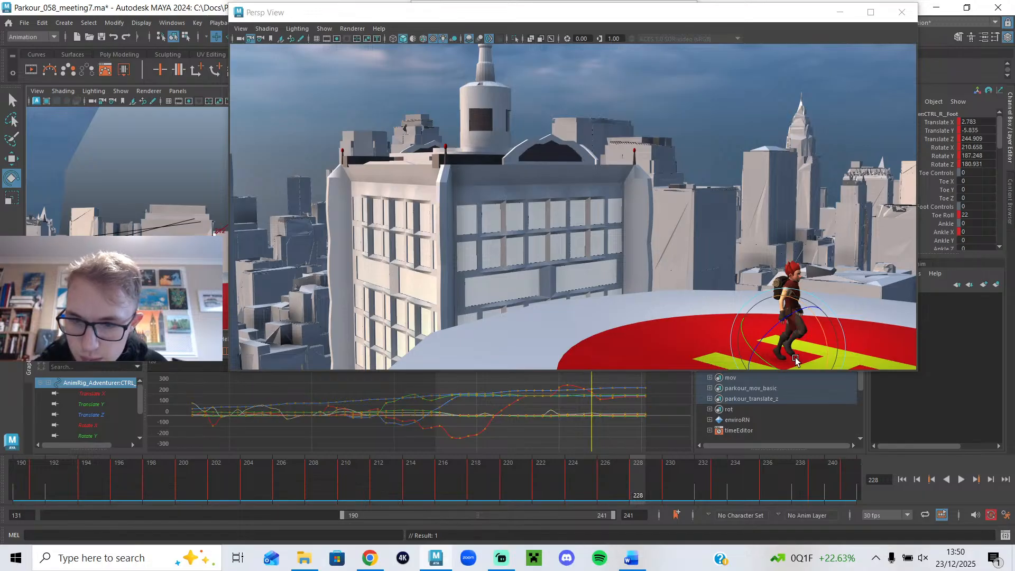
left_click(795, 338)
key("w")
key("e")
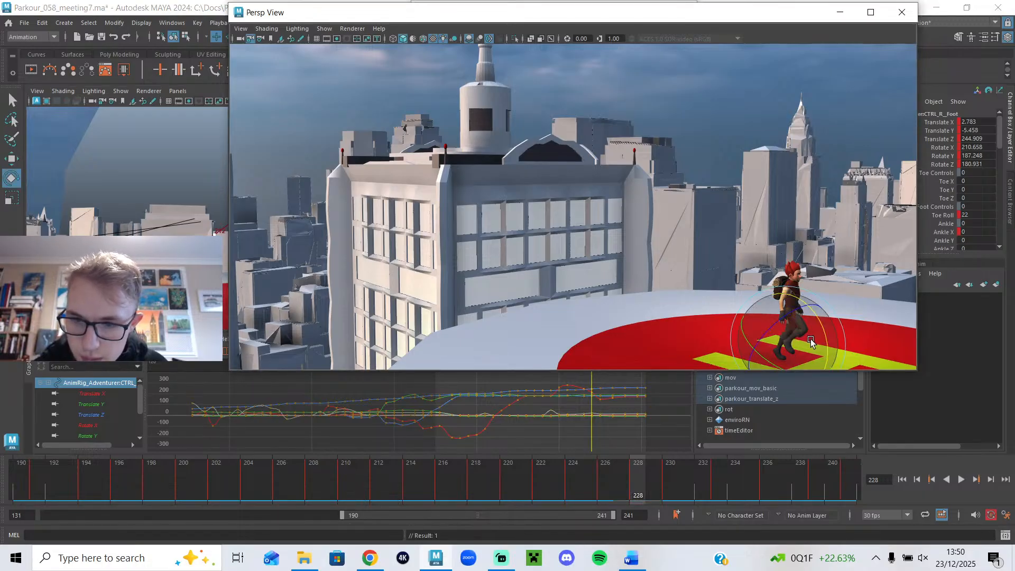
- Check the right foot's step through frames 228 to 233 and play back the run-out
left_click_drag(606, 479, 670, 487)
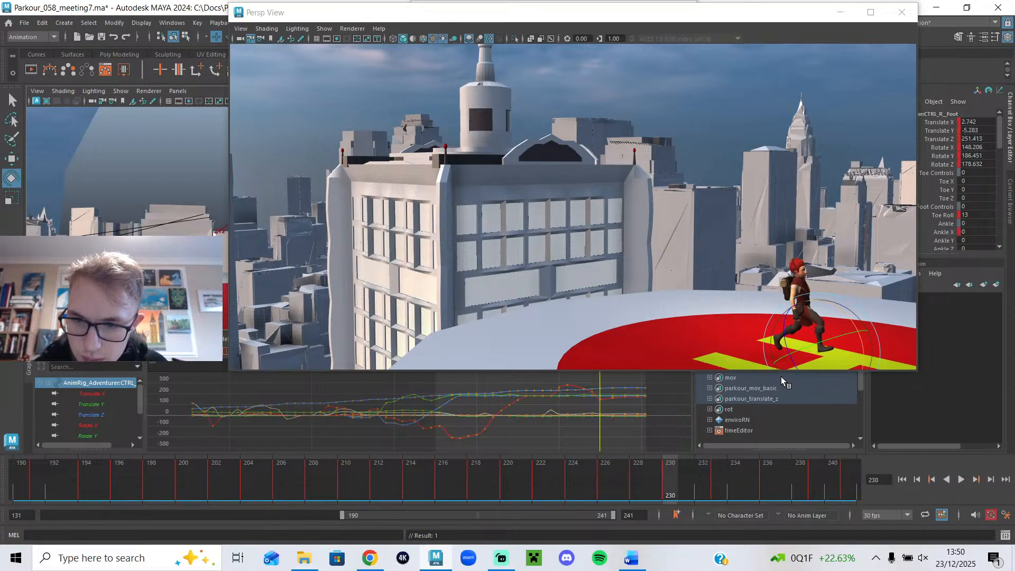
key("alt+v")
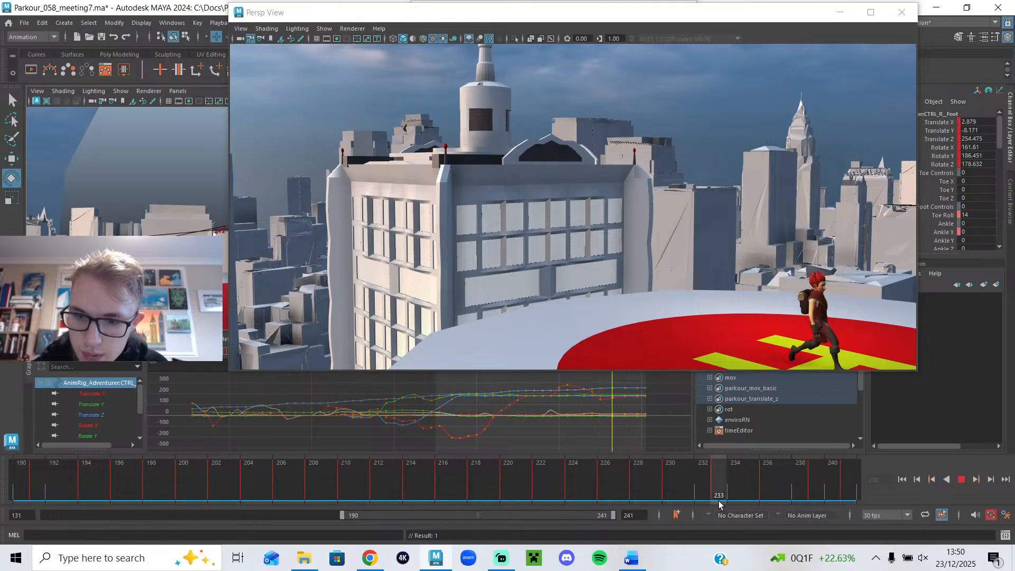
mouse_move(719, 504)
left_mouse_down()
mouse_move(704, 504)
mouse_move(702, 485)
mouse_move(718, 483)
mouse_move(703, 483)
left_mouse_up()
left_click_drag(635, 483, 671, 486)
left_click_drag(507, 490, 866, 490)
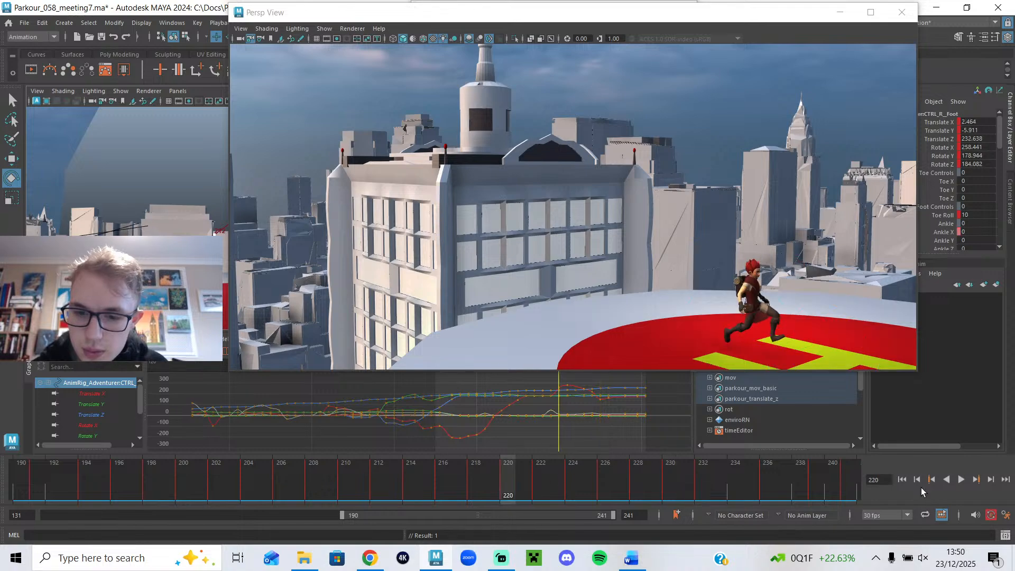
left_click(961, 482)
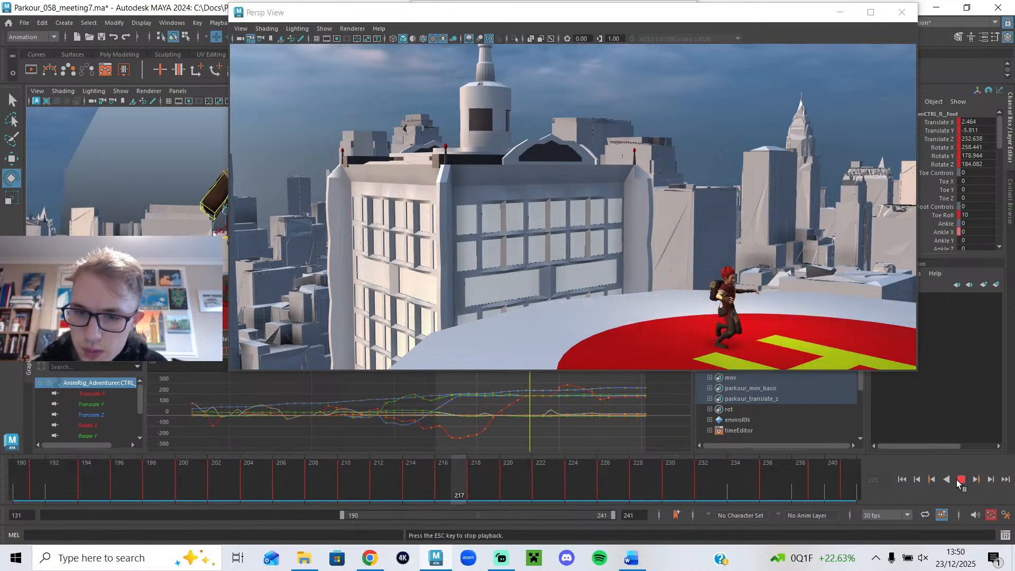
- Shrink the perspective window beside the main viewport and stop the animation on frame 222
left_click_drag(360, 18, 430, 69)
left_click_drag(300, 421, 691, 286)
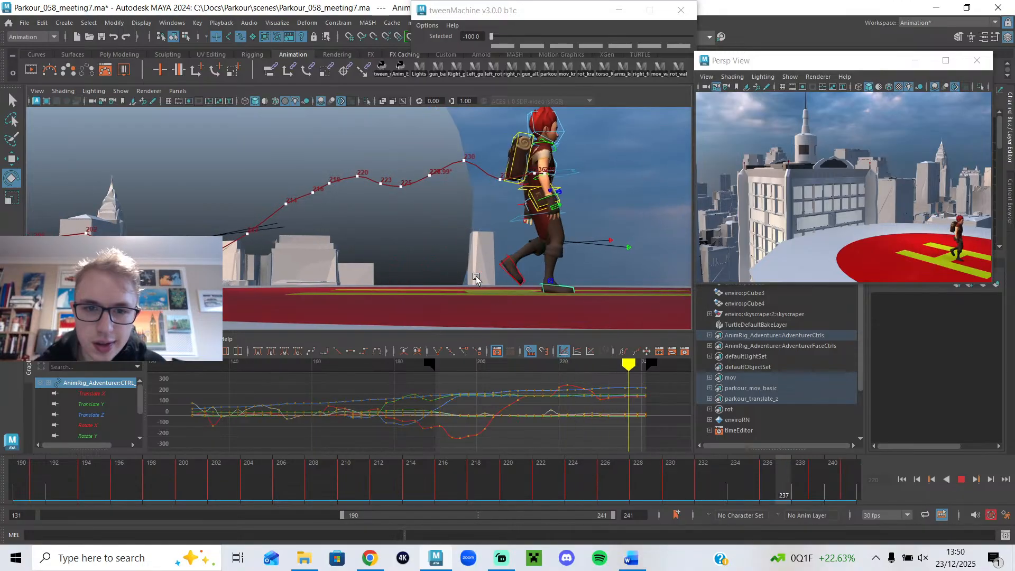
mouse_move(686, 479)
left_mouse_down()
mouse_move(402, 466)
mouse_move(509, 471)
mouse_move(530, 475)
mouse_move(477, 471)
mouse_move(549, 489)
mouse_move(535, 482)
left_mouse_up()
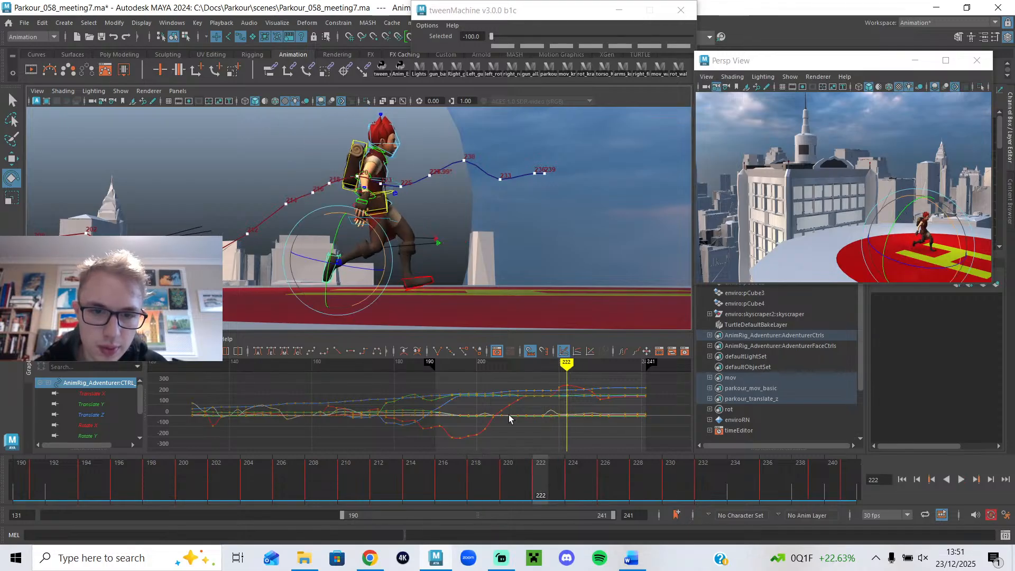
- Select the left foot and examine its ground contact from frame 222 to frame 226
left_click(432, 280)
scroll(476, 272, "up", 3)
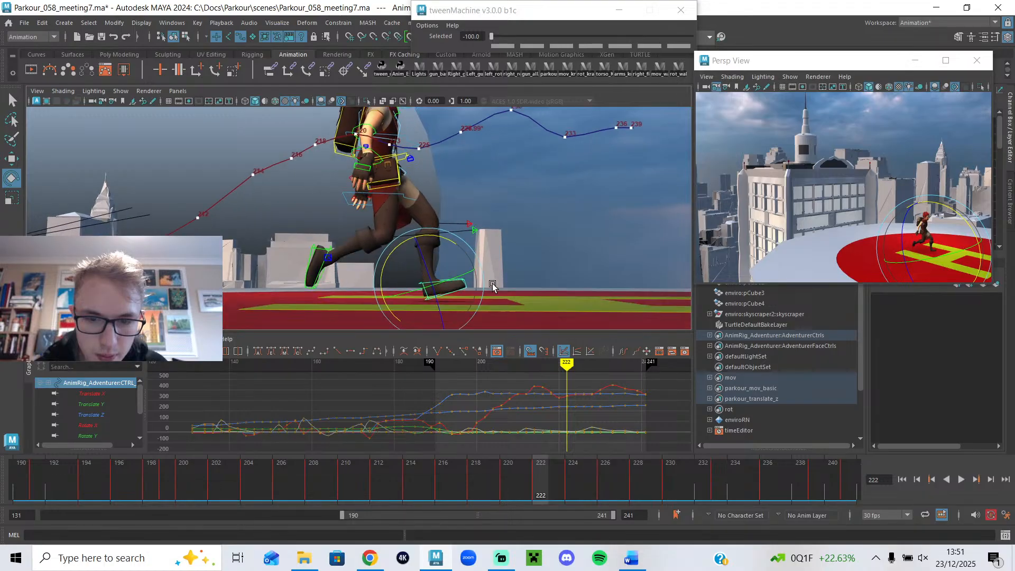
key("w")
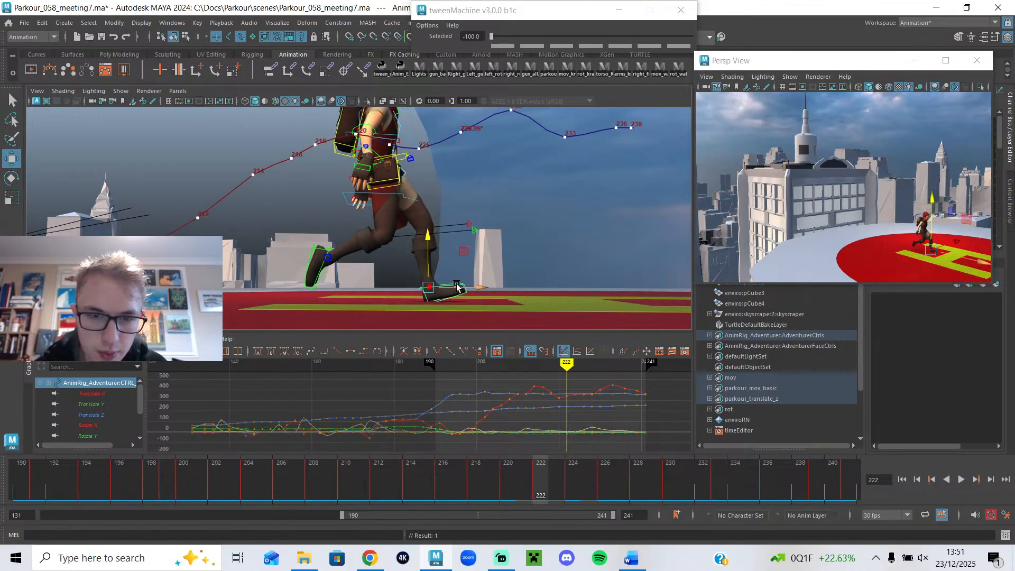
key("alt+v")
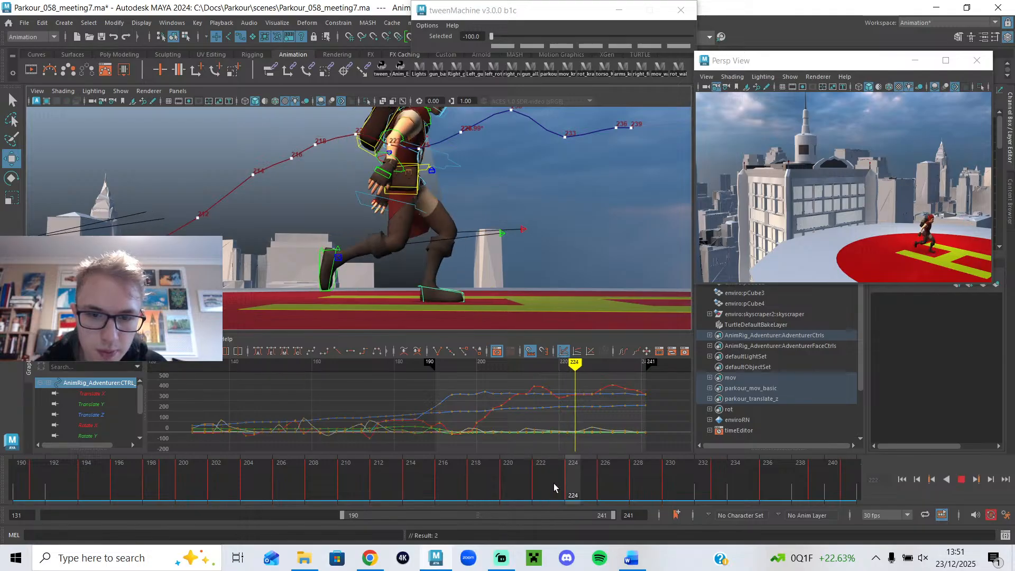
key("alt+v")
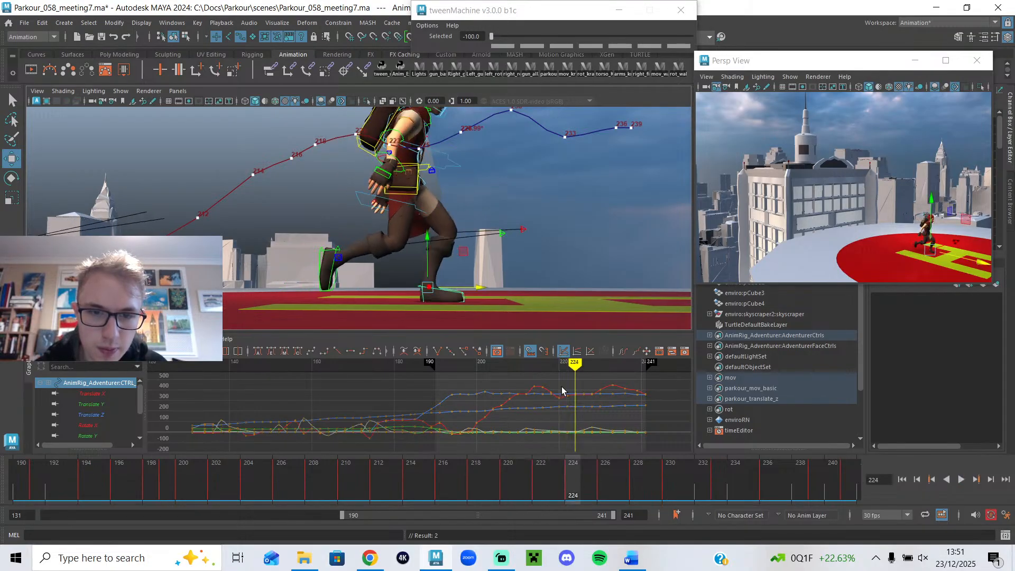
mouse_move(539, 490)
left_mouse_down()
mouse_move(571, 494)
mouse_move(506, 489)
mouse_move(605, 506)
left_mouse_up()
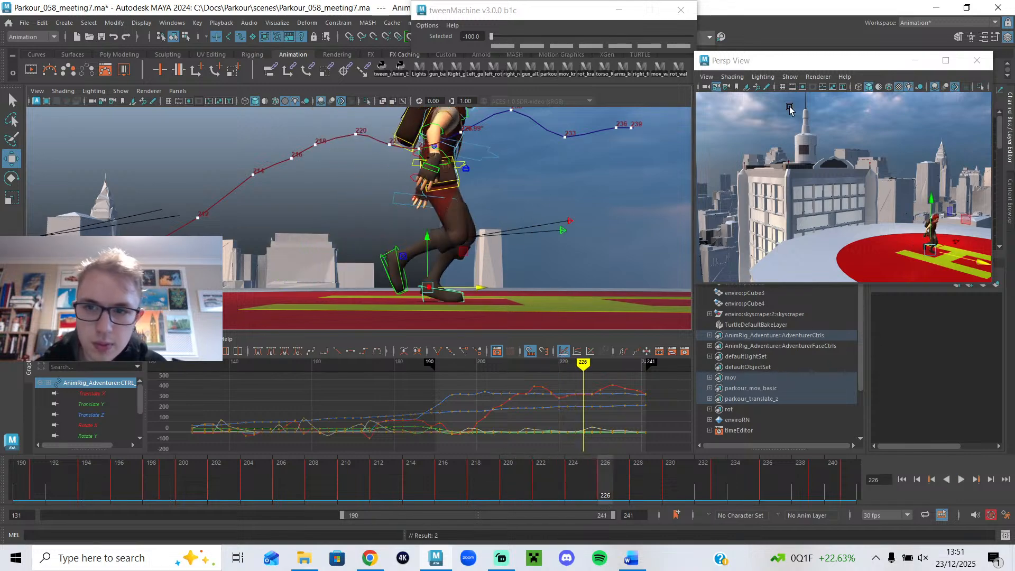
- Set the left foot's Toe Roll to 45 at frame 228 and shift the foot forward to Translate Z 242.321
left_click_drag(796, 65, 715, 149)
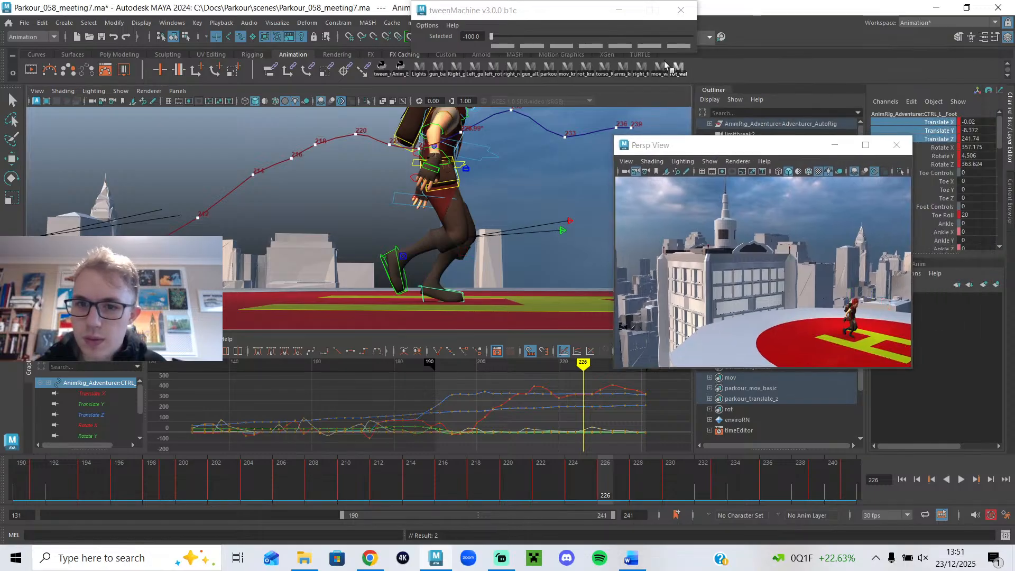
left_click_drag(606, 489, 643, 476)
left_click(972, 213)
type("0")
key("Return")
left_click_drag(958, 140, 944, 124)
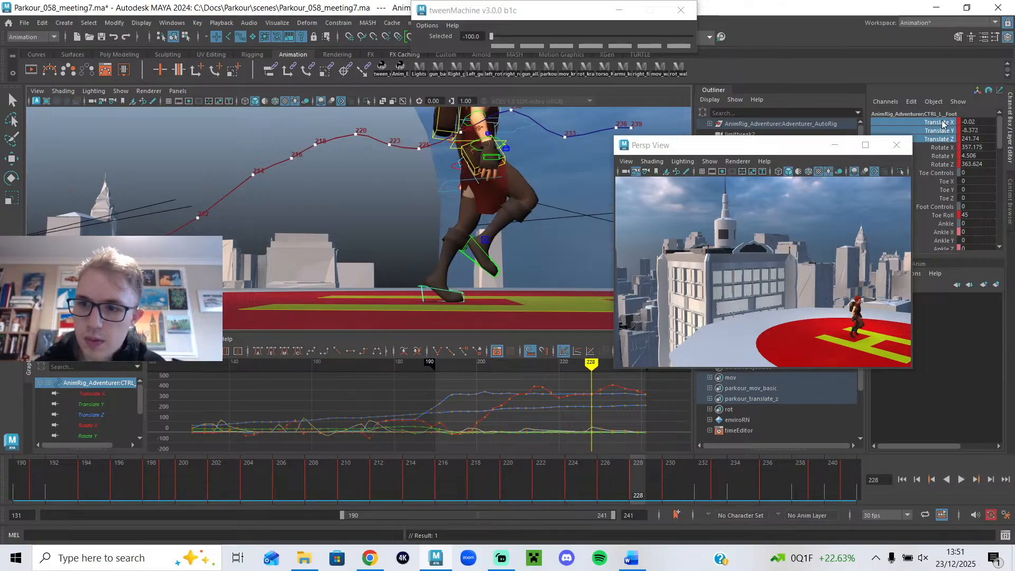
left_click(478, 38)
key("Return")
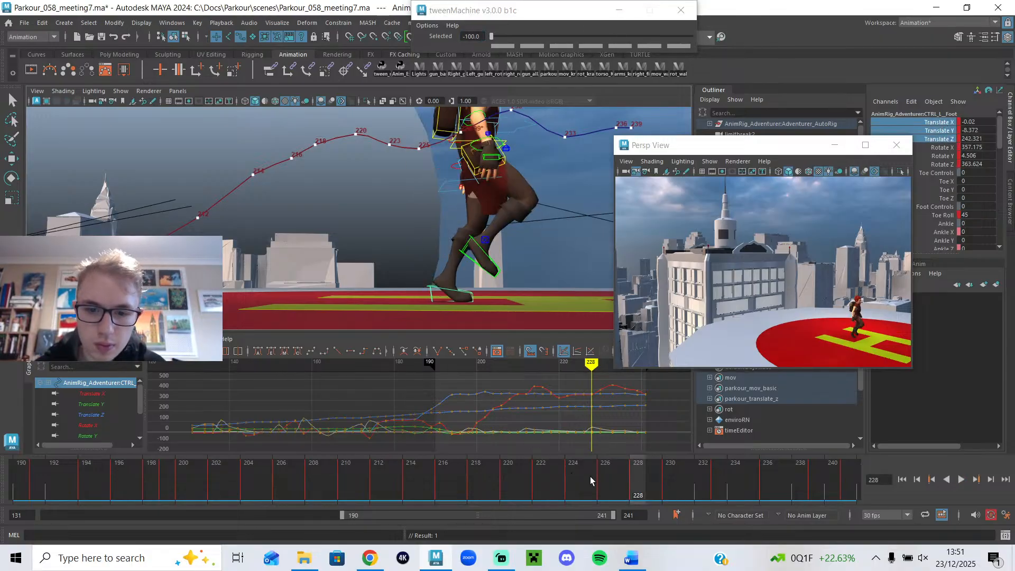
key("alt+v")
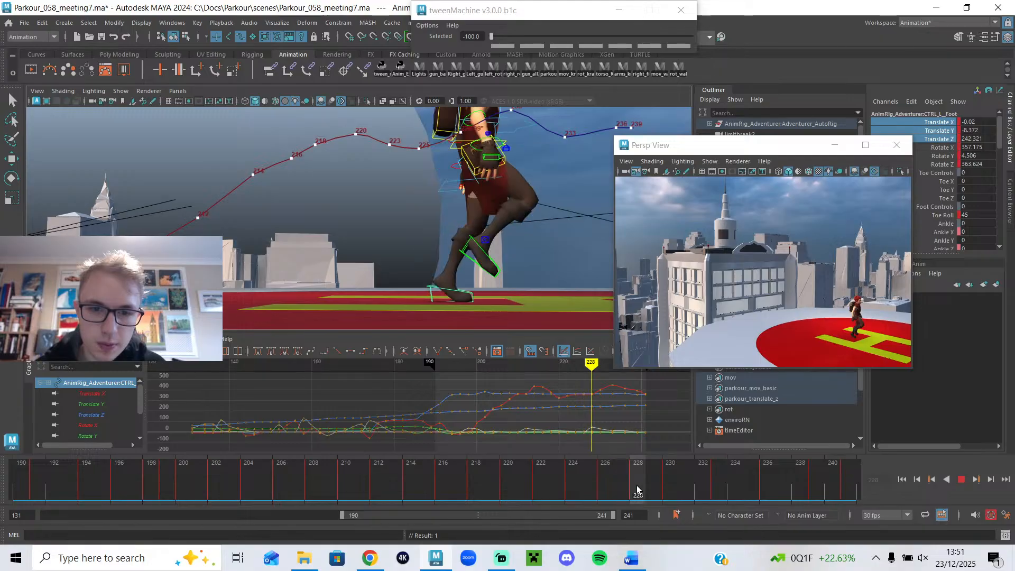
- Lower the left foot's Toe Roll at frame 230, then lift and rotate the foot so it peels off the ground
left_click_drag(637, 486, 662, 489)
left_click_drag(982, 216, 973, 216)
middle_click_drag(500, 270, 497, 270)
key("e")
left_click_drag(440, 201, 467, 249)
key("w")
key("alt+v")
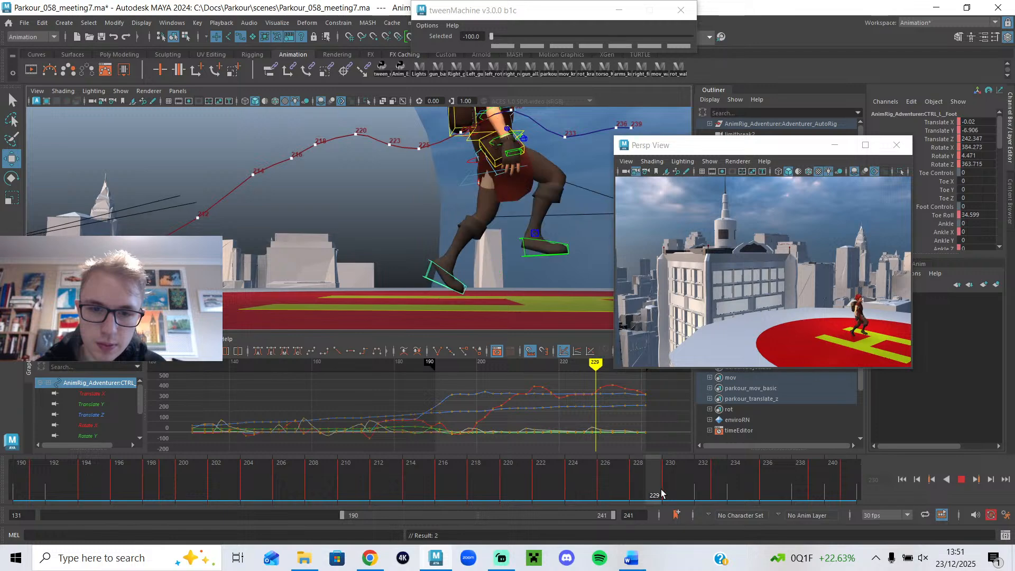
- Move the body control forward to Translate Z 244.953 at frame 228
middle_click_drag(499, 241, 468, 249, "alt")
mouse_move(604, 488)
left_mouse_down()
mouse_move(529, 492)
mouse_move(633, 509)
left_mouse_up()
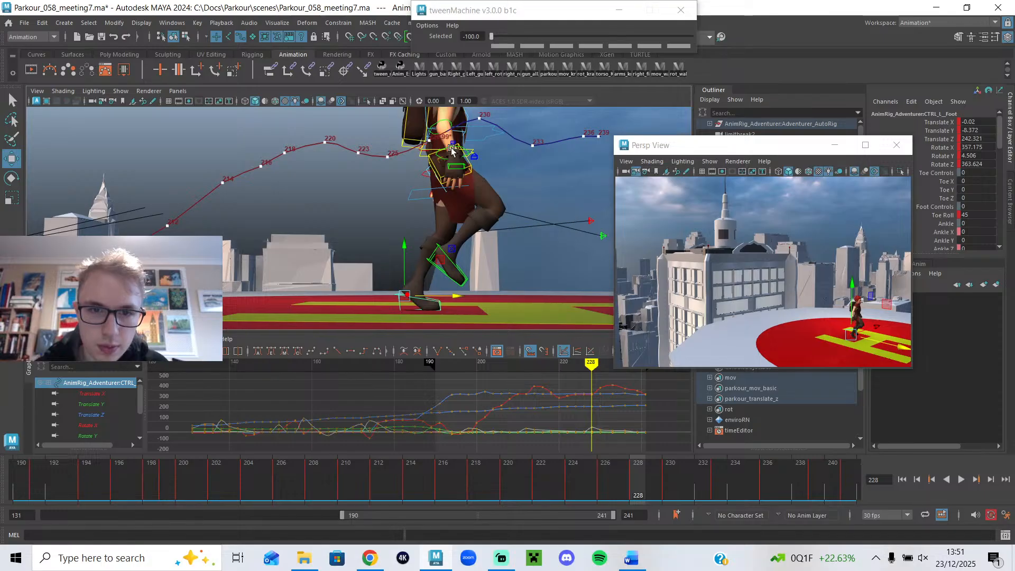
left_click(420, 157)
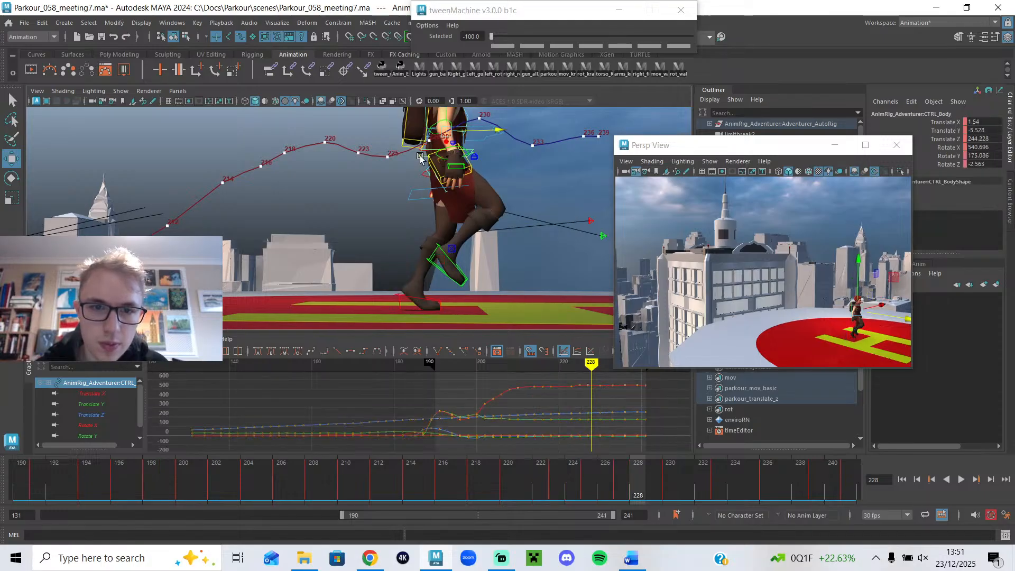
left_click_drag(481, 132, 492, 135)
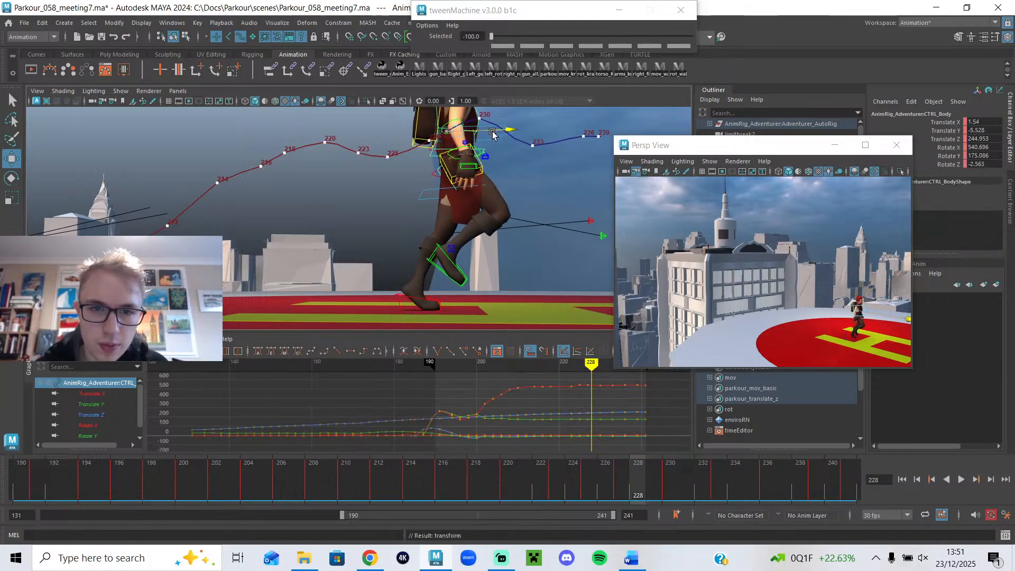
- Reposition the body at frame 226 to Translate Y -6.902 and Translate Z 241.919
left_click_drag(584, 483, 608, 486)
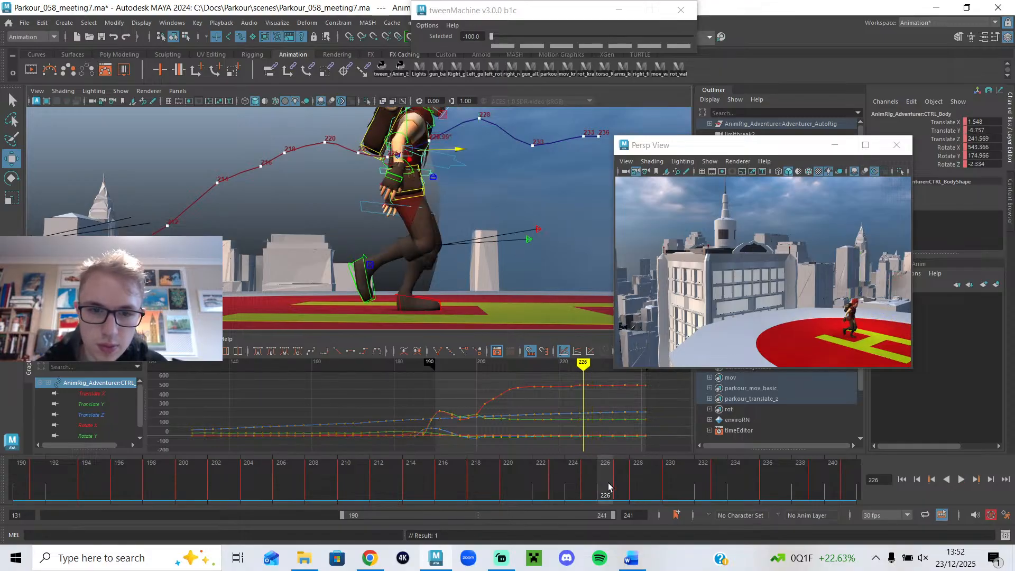
left_click(500, 260)
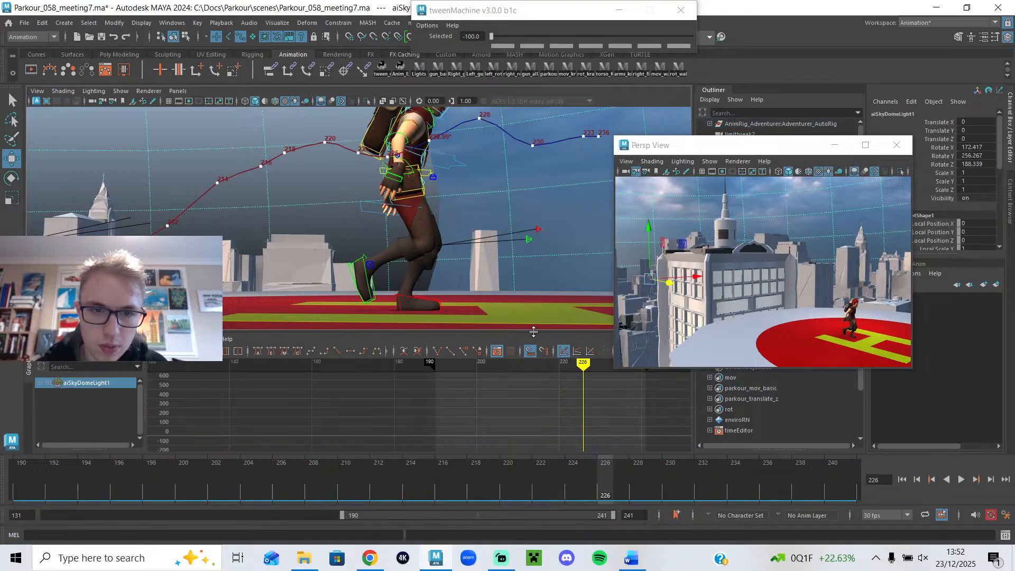
left_click(448, 169)
left_click_drag(448, 154, 457, 179)
- Delete the body's key at frame 227 to smooth its path between frames 226 and 228
left_click(618, 476)
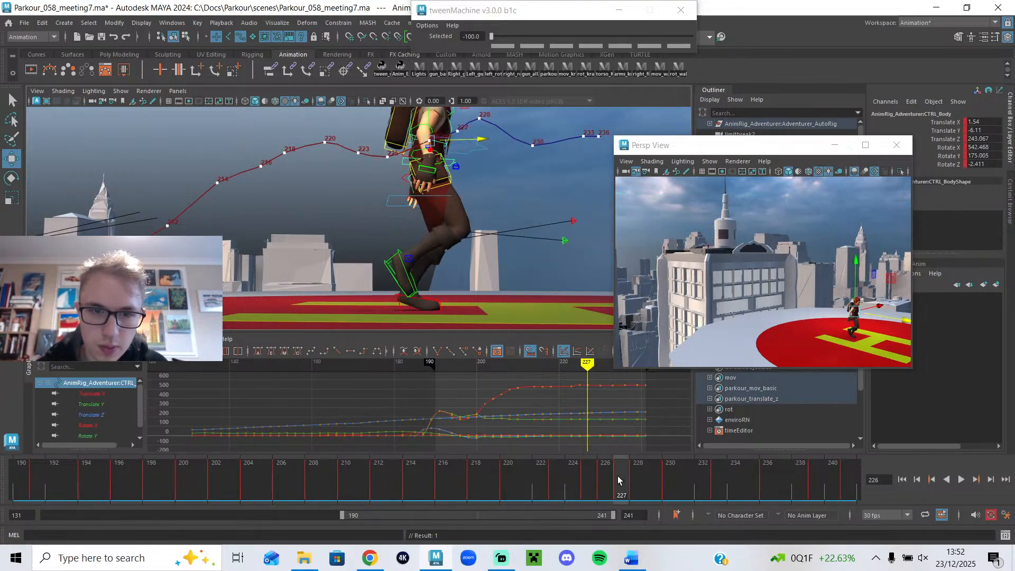
right_click(618, 476)
left_click(654, 310)
key("alt+v")
left_click(600, 478)
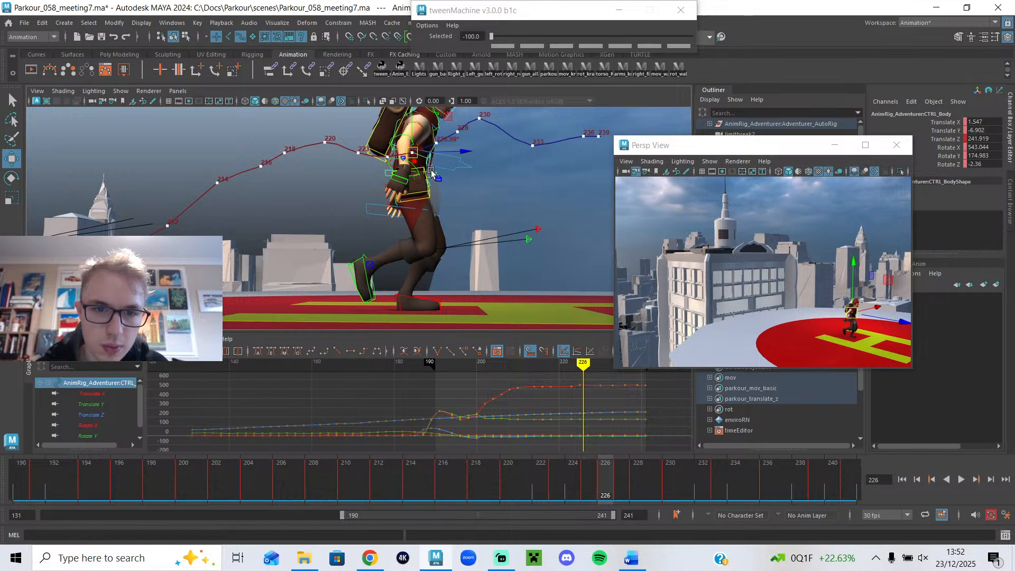
left_click(504, 200)
left_click(436, 182)
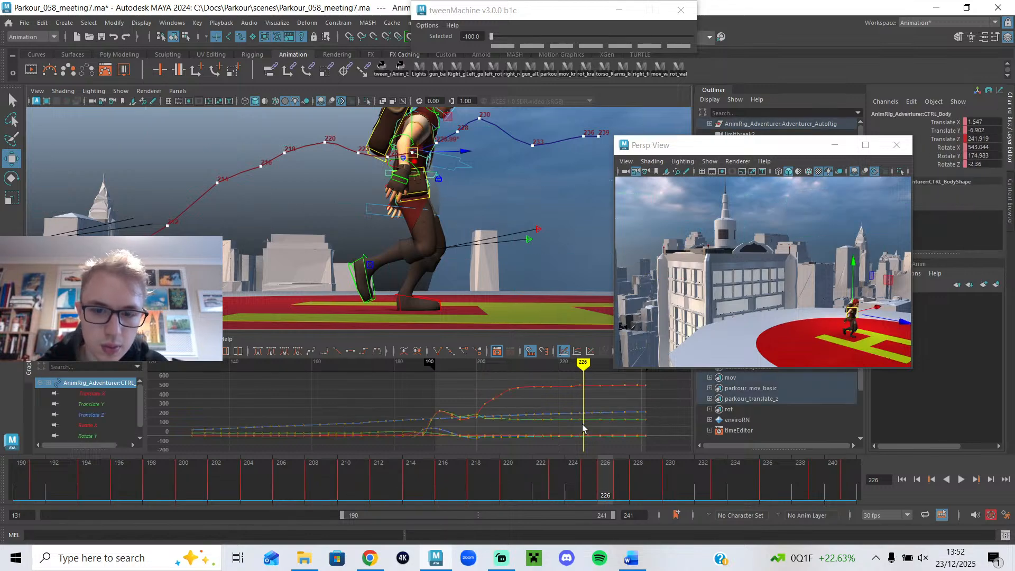
mouse_move(618, 478)
left_mouse_down()
mouse_move(628, 479)
mouse_move(620, 479)
left_mouse_up()
right_click(620, 477)
left_click(641, 310)
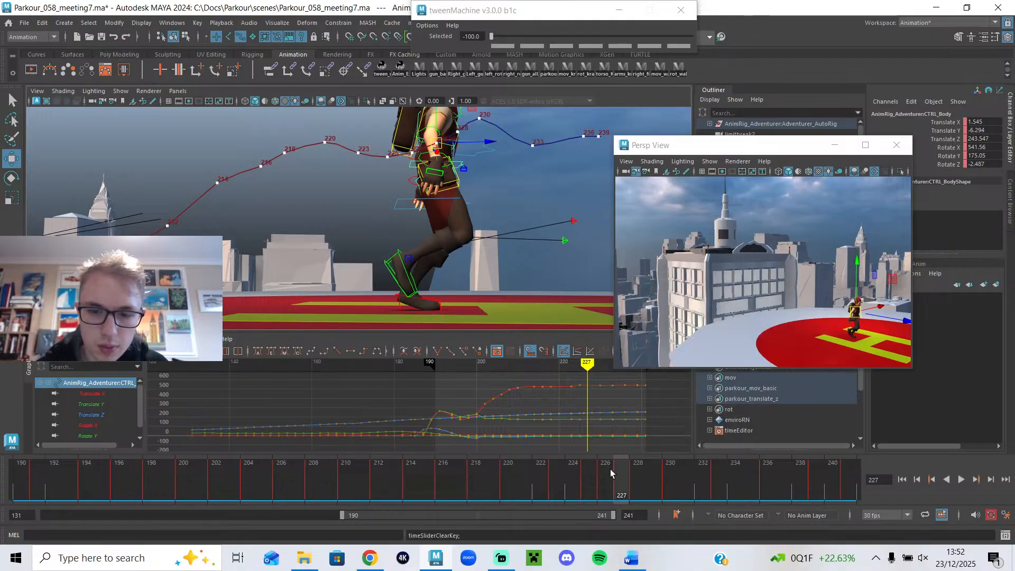
- Move the perspective window aside and frame the body's curves around frame 227 in the Graph Editor
left_click_drag(730, 147, 304, 129)
key("f")
scroll(603, 403, "down", 4)
scroll(548, 395, "up", 2)
middle_click_drag(600, 401, 573, 408, "alt")
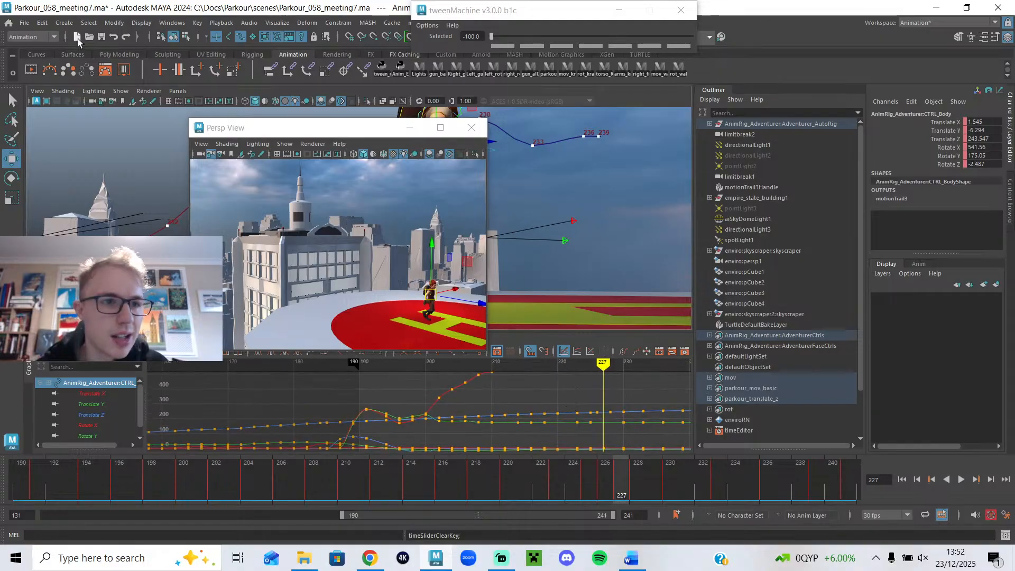
- Save the scene as a new version named Parkour_059_meeting7.ma in the Parkour scenes folder
left_click(25, 23)
left_click(53, 88)
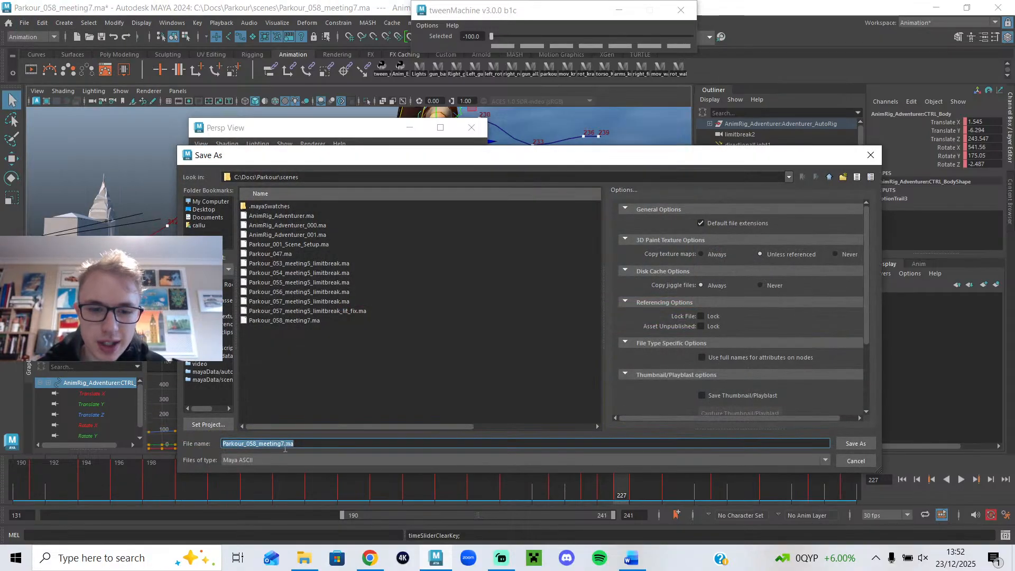
key("BackSpace")
type("9")
left_click(852, 443)
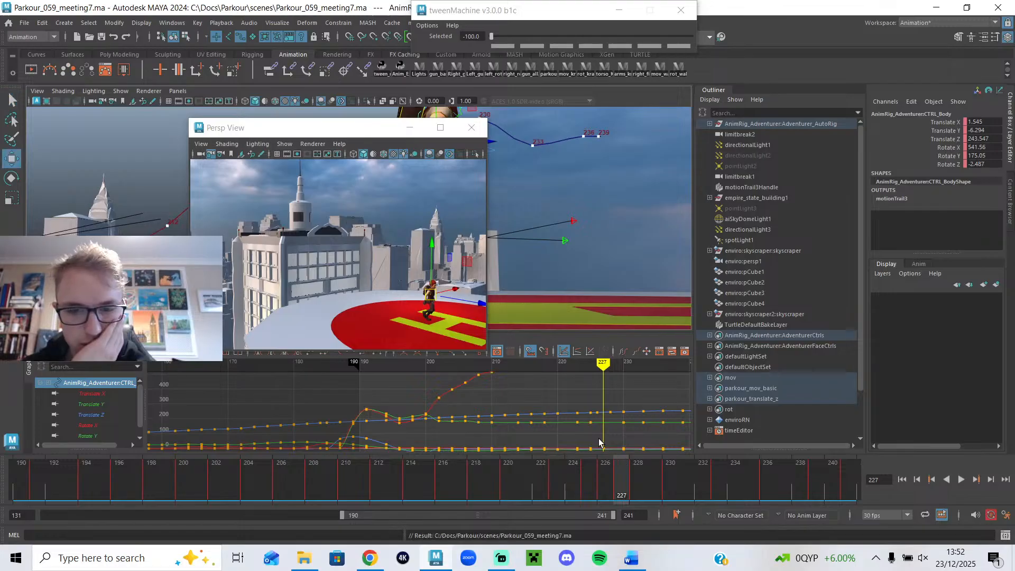
- Minimise the Persp View window and view the character at frame 227 from the front in the main viewport
middle_click_drag(625, 391, 562, 424, "alt")
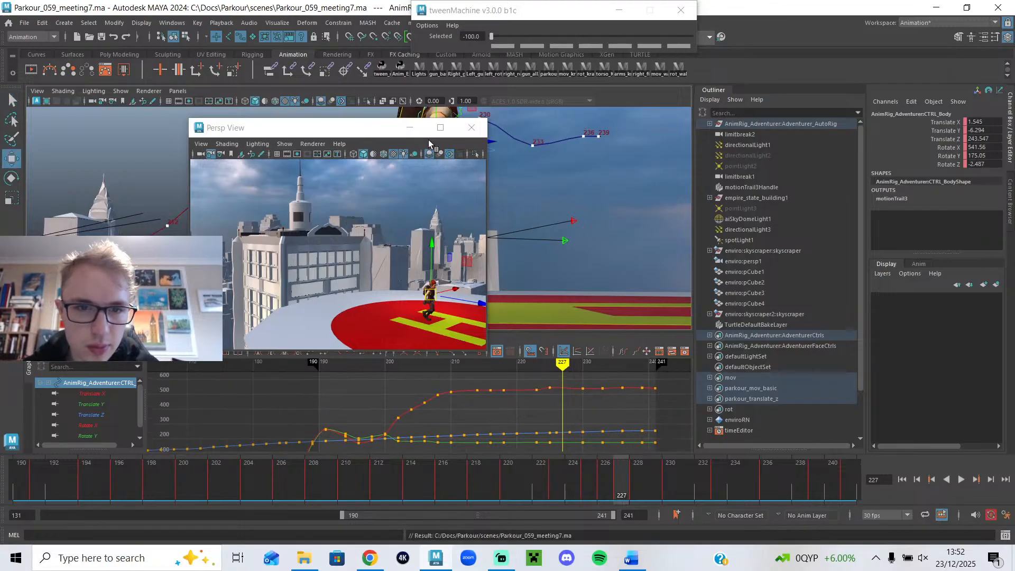
left_click(410, 127)
left_click(458, 176)
left_click(458, 163)
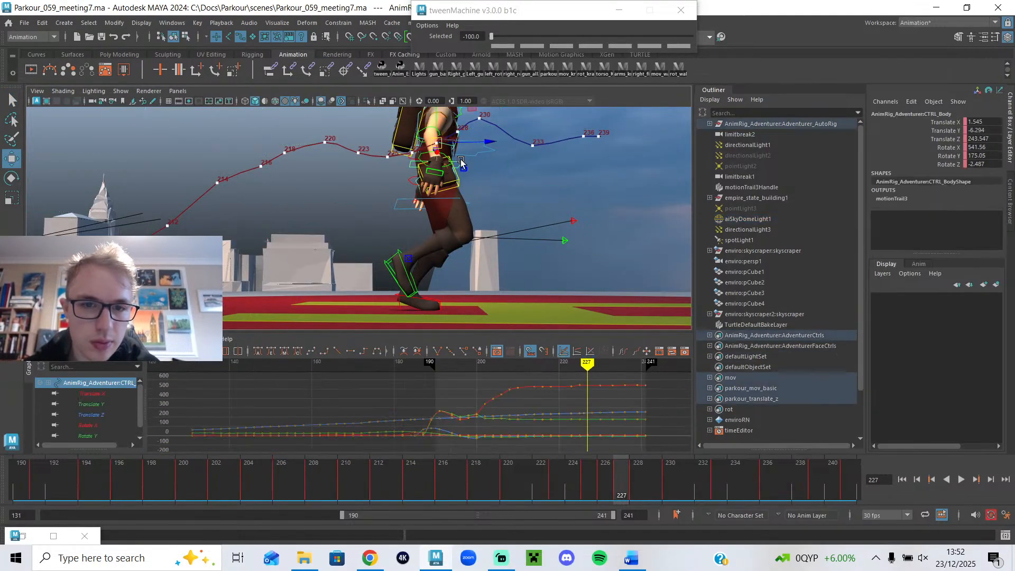
left_click_drag(466, 170, 418, 181, "alt")
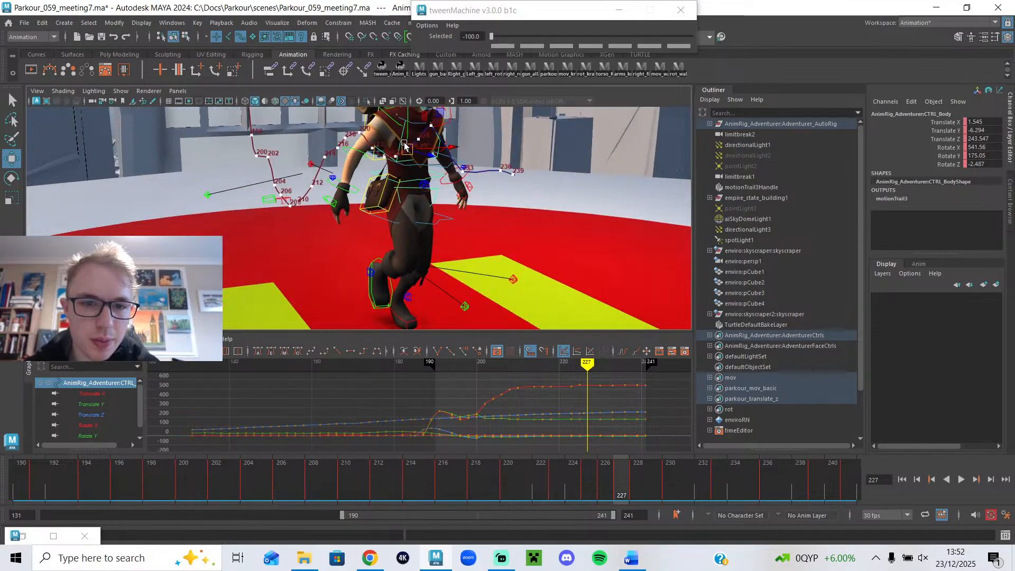
- Try rotating the body control to Rotate X 539.199 at frame 227
left_click(484, 147)
left_click(440, 145)
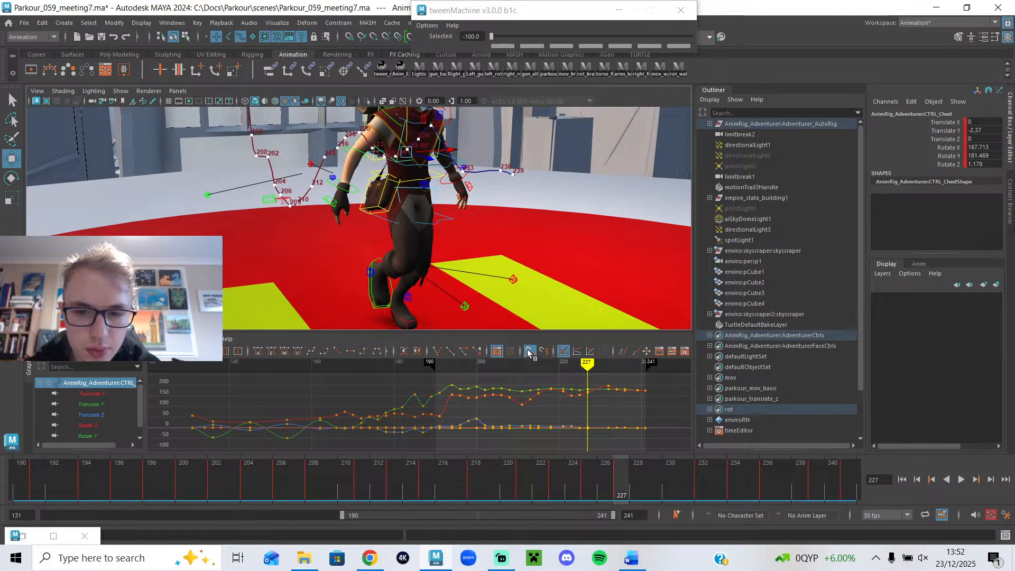
left_click(412, 176)
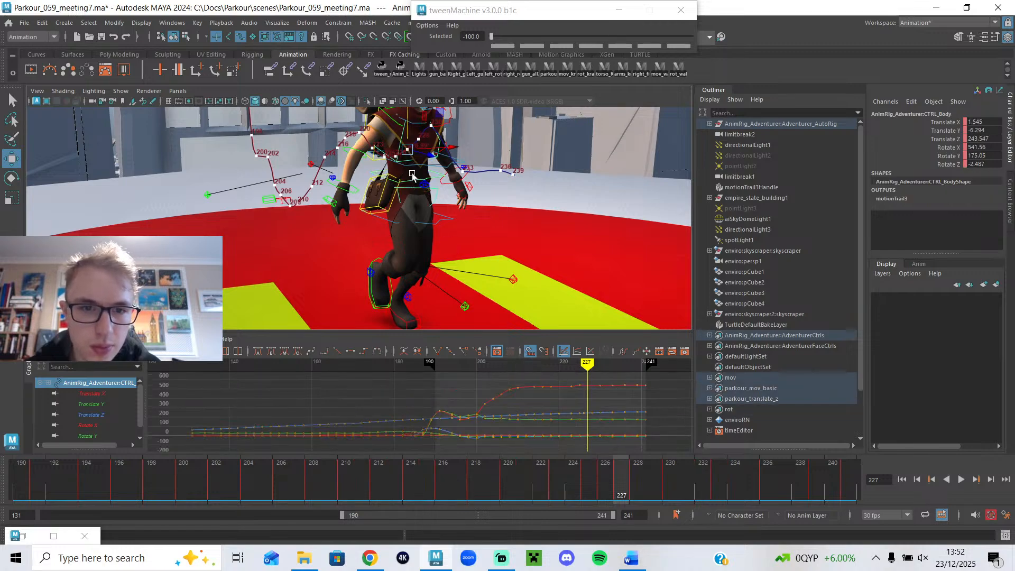
left_click(410, 195)
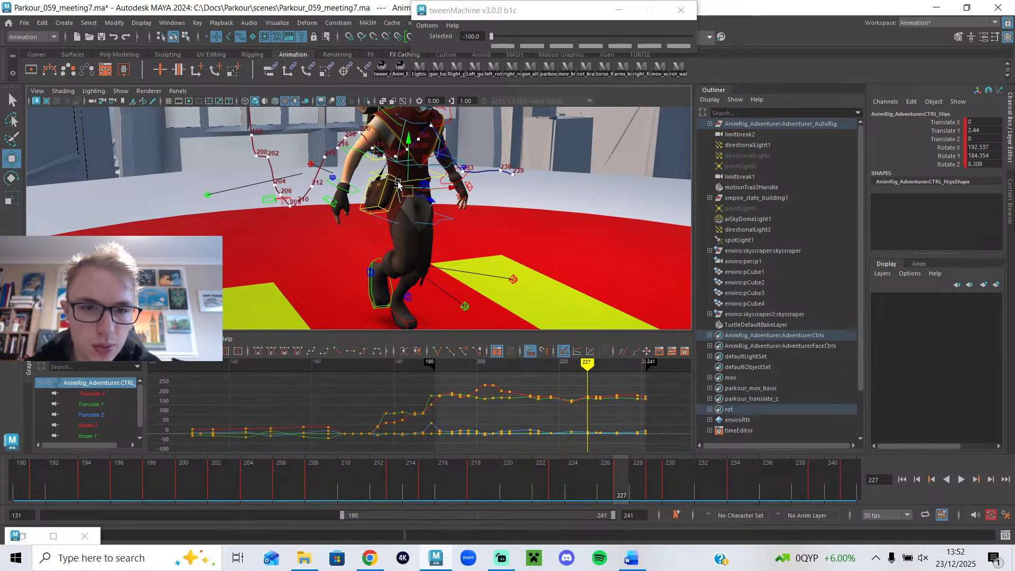
left_click(405, 184)
scroll(438, 196, "up", 2)
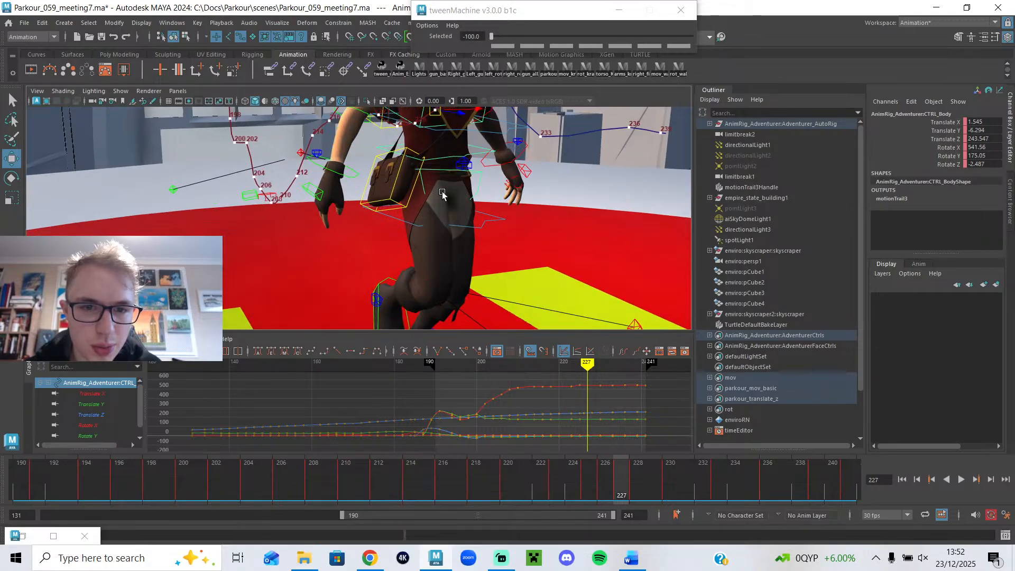
left_click(443, 158)
scroll(454, 190, "up", 3)
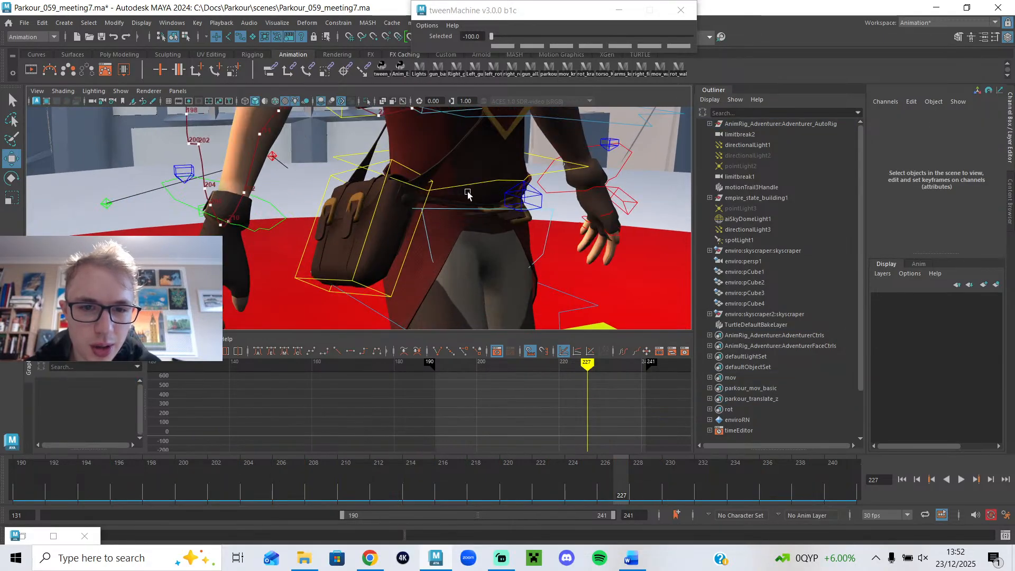
left_click(477, 184)
left_click_drag(474, 191, 474, 214, "alt")
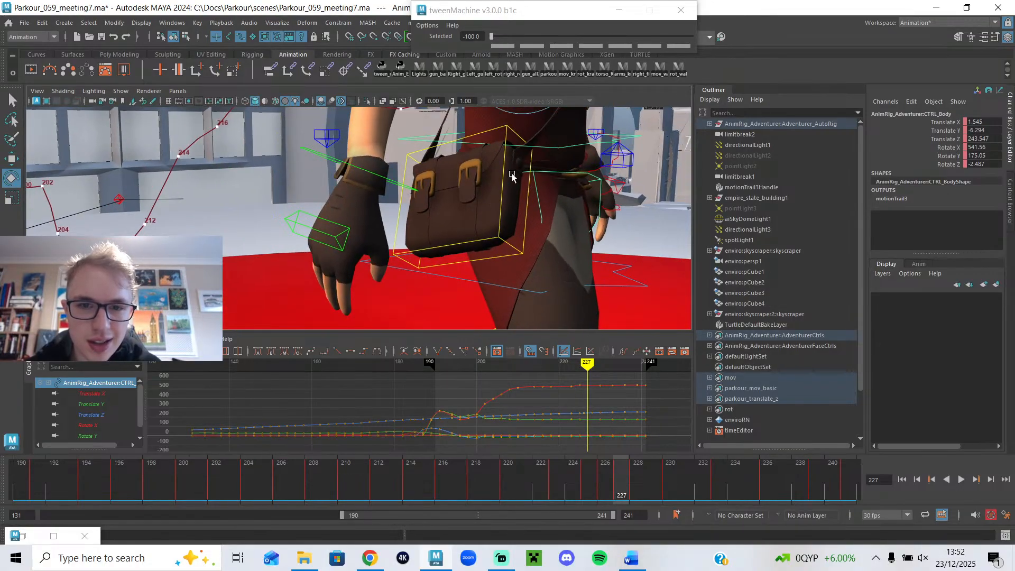
scroll(512, 173, "down", 4)
left_click_drag(479, 133, 476, 127)
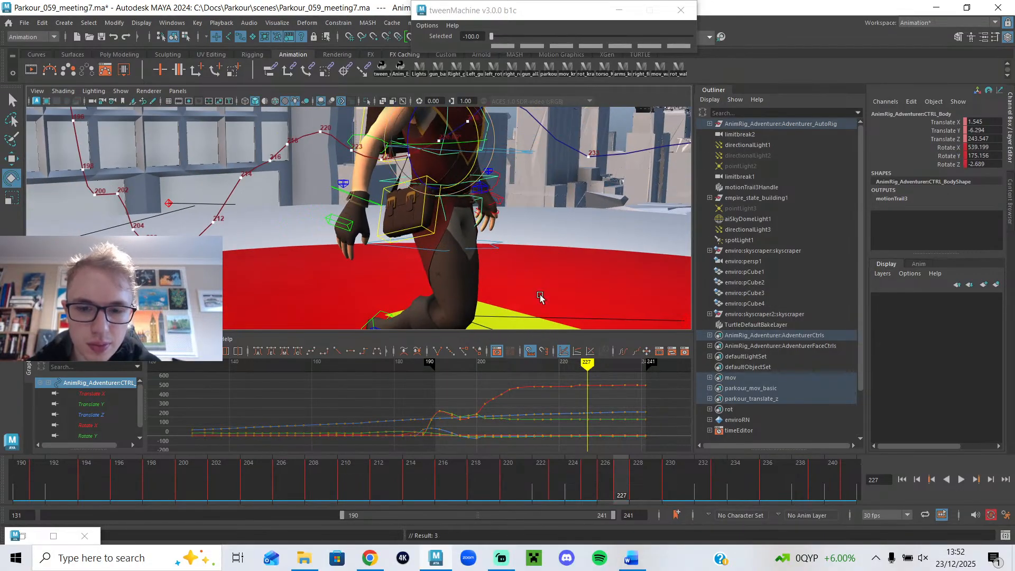
key("ctrl+z")
- Try deleting the body's key at frame 226
mouse_move(601, 482)
left_mouse_down()
mouse_move(589, 485)
mouse_move(602, 483)
left_mouse_up()
right_click(602, 478)
left_click(638, 311)
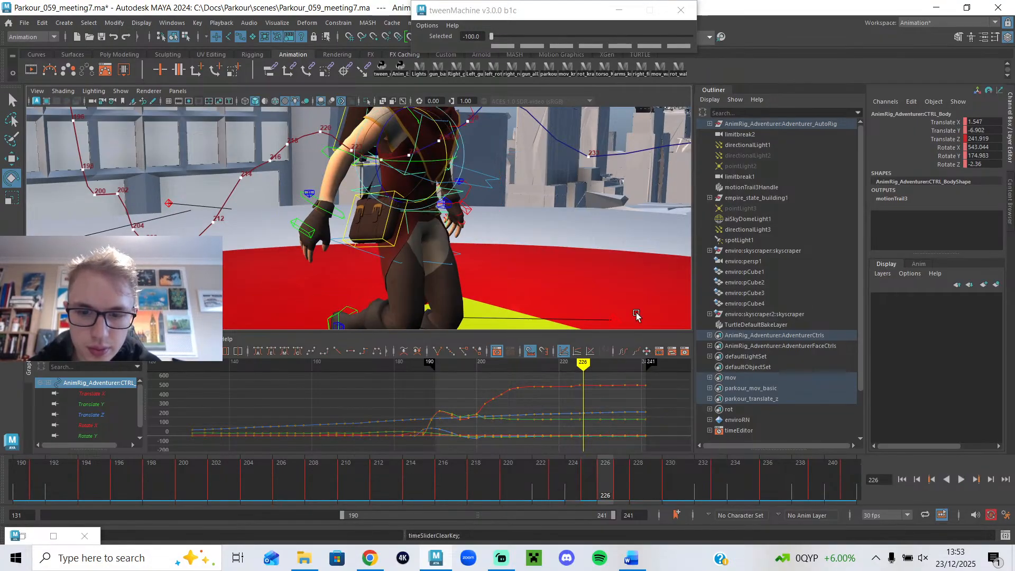
key("ctrl+z")
mouse_move(608, 478)
left_mouse_down()
mouse_move(594, 483)
mouse_move(609, 477)
left_mouse_up()
right_click(609, 477)
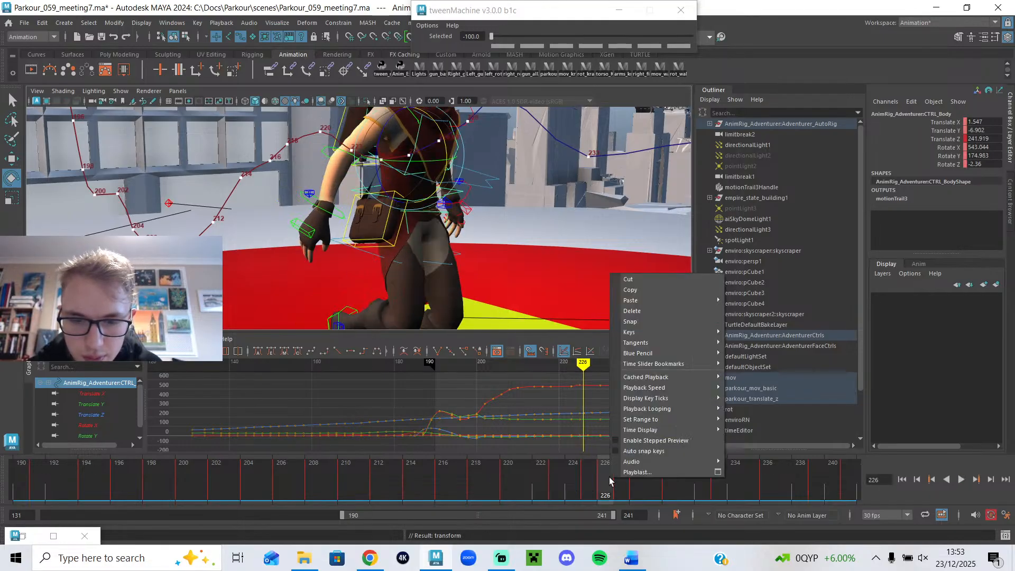
left_click(637, 311)
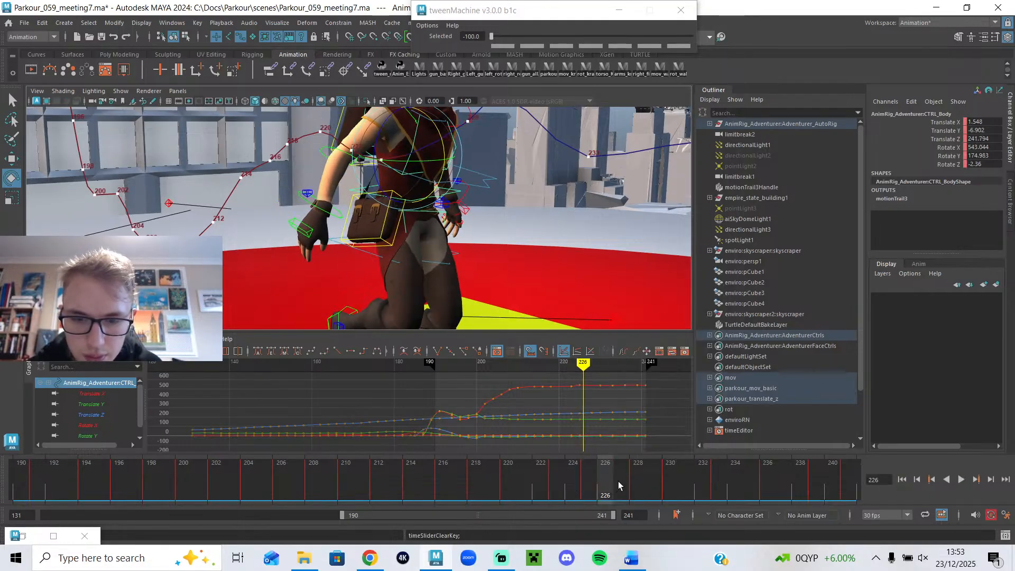
- Play back the run-out from a side view to check the body's movement without the frame 226 key
left_click(617, 481)
left_click_drag(618, 482, 511, 475)
scroll(438, 219, "down", 3)
left_click_drag(438, 219, 450, 216, "alt")
left_click(963, 479)
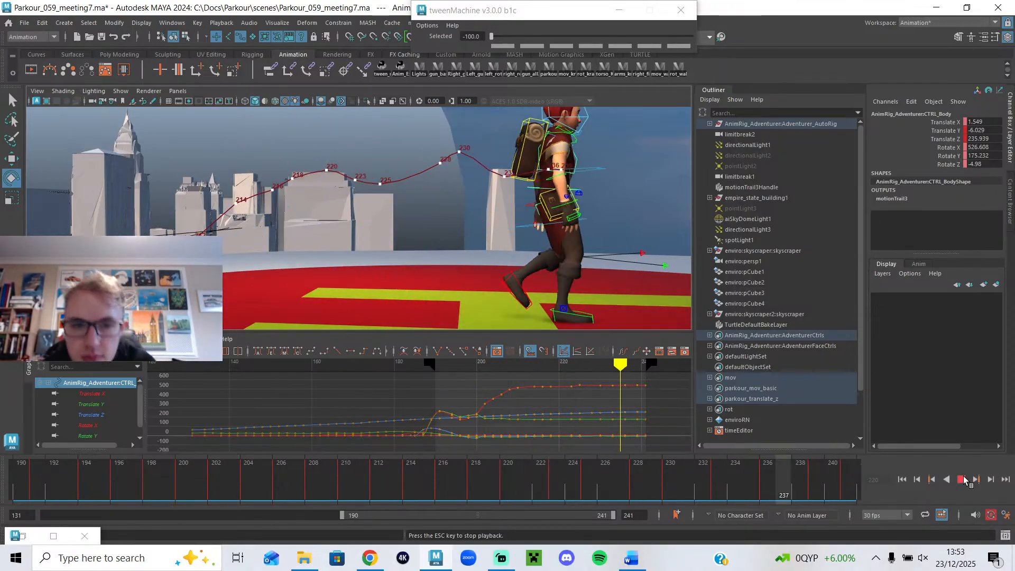
left_click(962, 478)
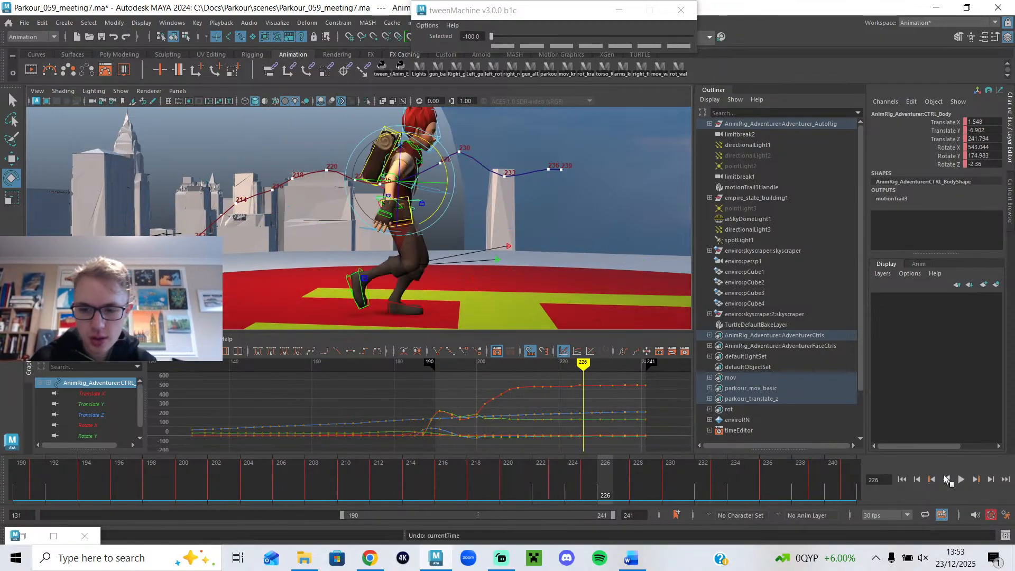
- Undo the recent body edits and selections, back through the deletion of the body's key at frame 227
left_click_drag(595, 483, 495, 477)
key("ctrl+z")
key("ctrl+z")
key("ctrl+z")
key("ctrl+z")
key("ctrl+z")
key("ctrl+z")
key("ctrl+z")
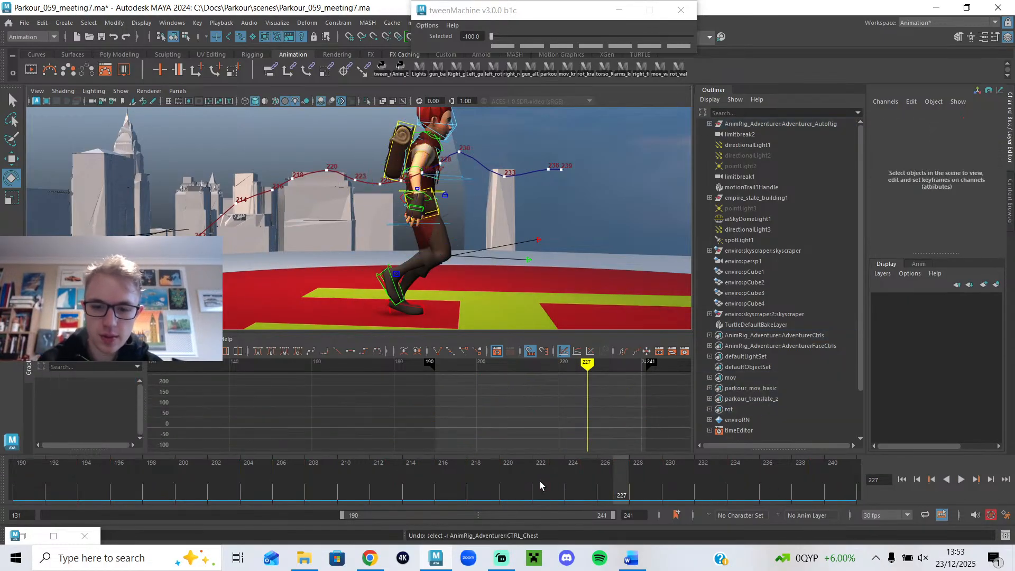
key("ctrl+z")
key("ctrl+z")
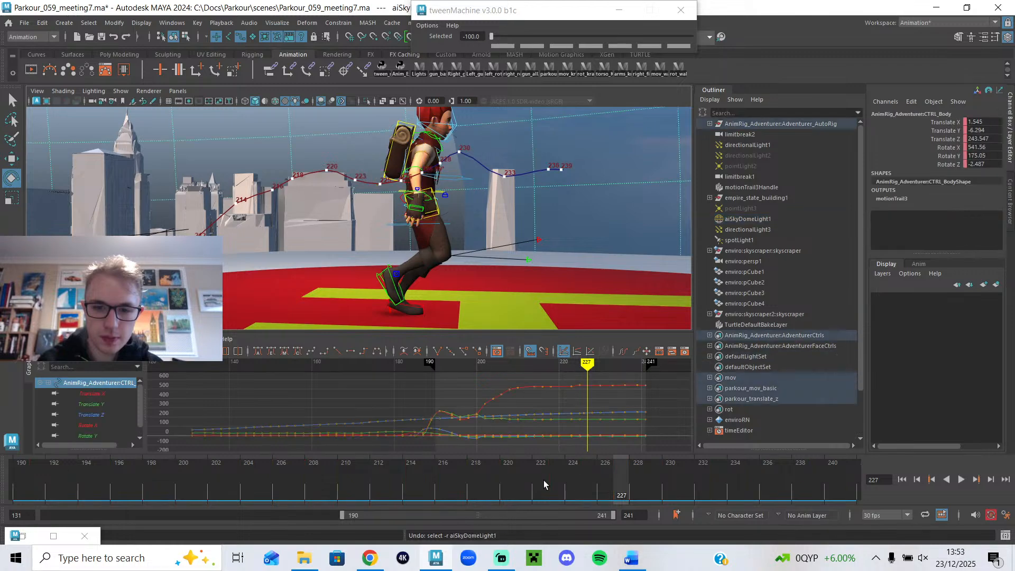
- Play back the run-out from the side, then check the live stream in Streamlabs Desktop and return to Maya
left_click_drag(545, 484, 475, 475)
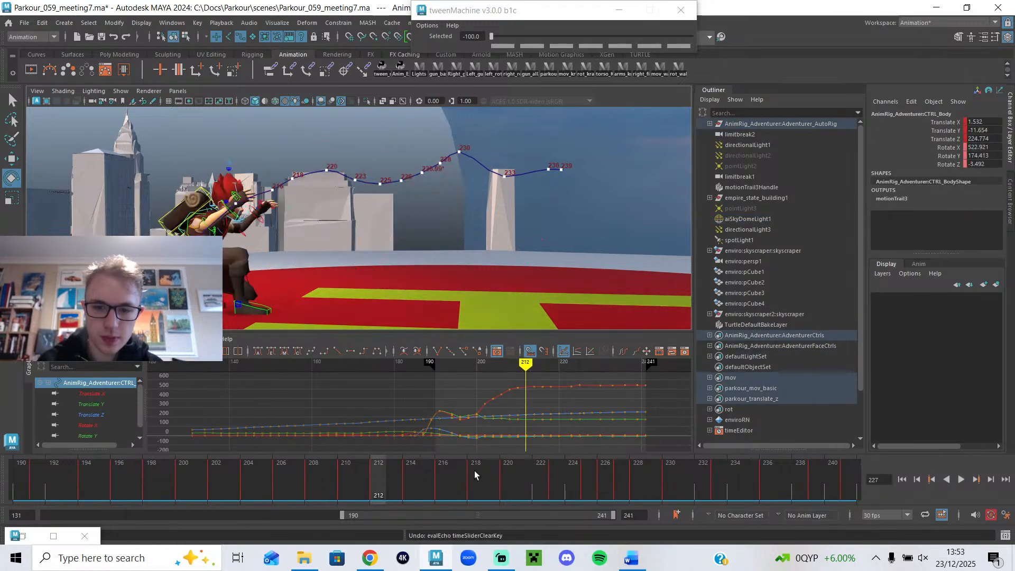
left_click(960, 480)
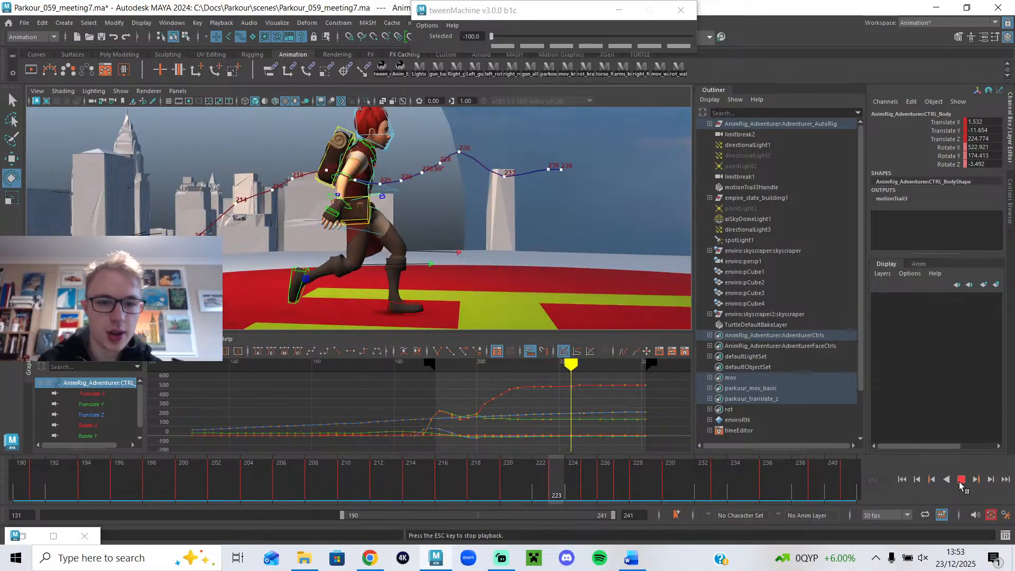
left_click(503, 559)
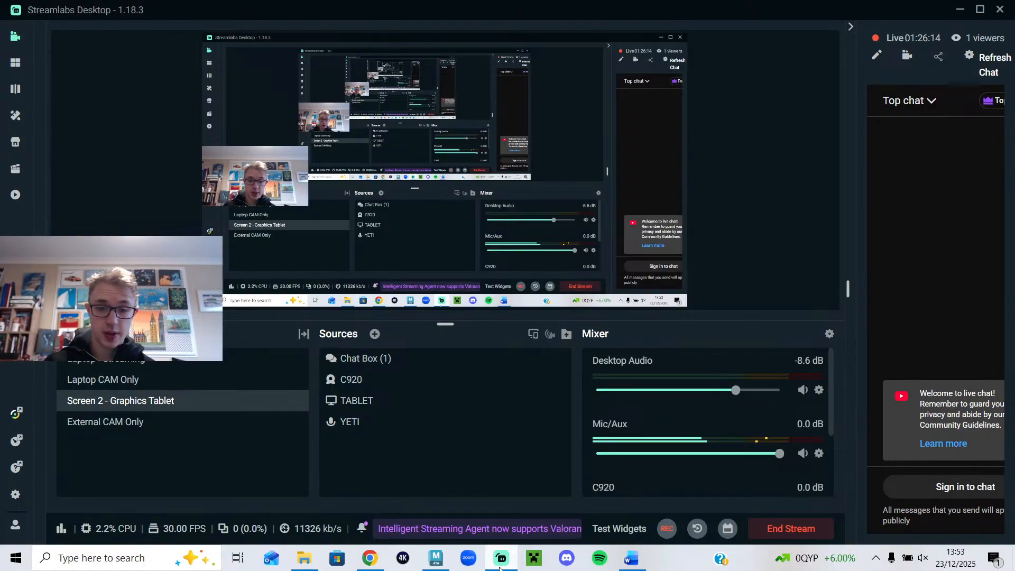
left_click(500, 559)
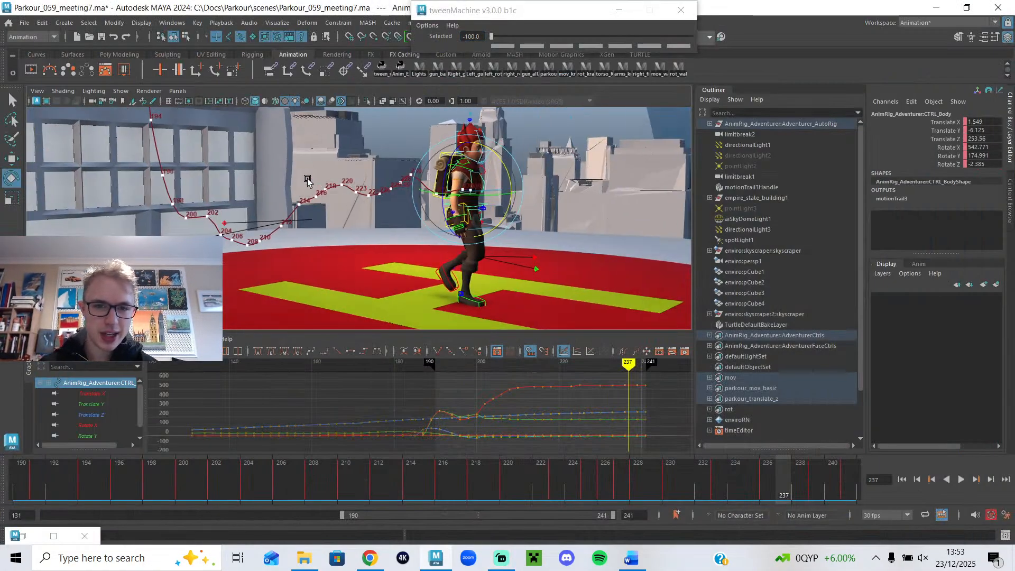
- Replay the landing and run-out from several orbited angles, then go to frame 223
left_click_drag(285, 180, 365, 188, "alt")
left_click(961, 479)
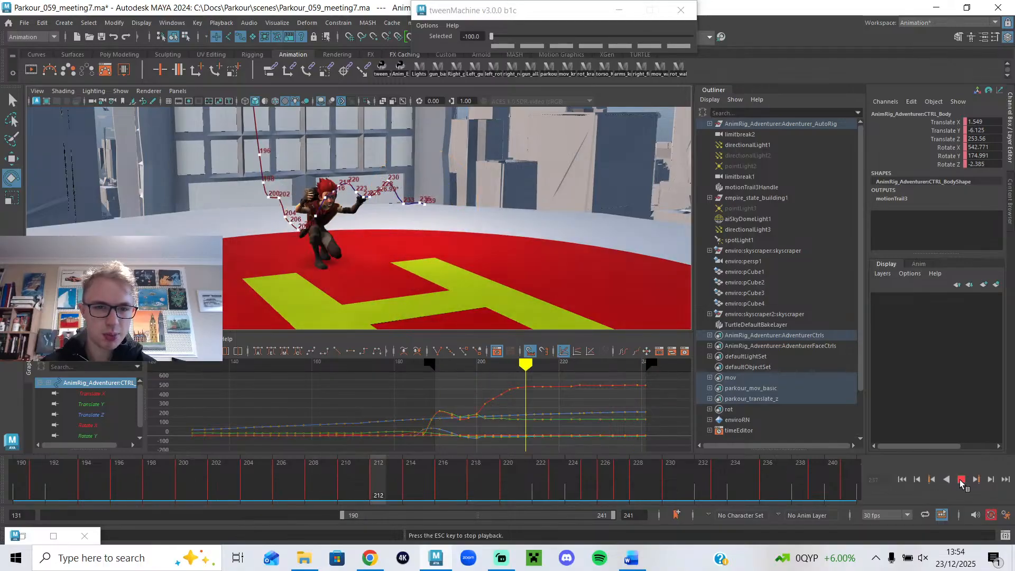
left_click_drag(437, 249, 485, 242, "alt")
left_click(961, 480)
left_click_drag(642, 504, 557, 484)
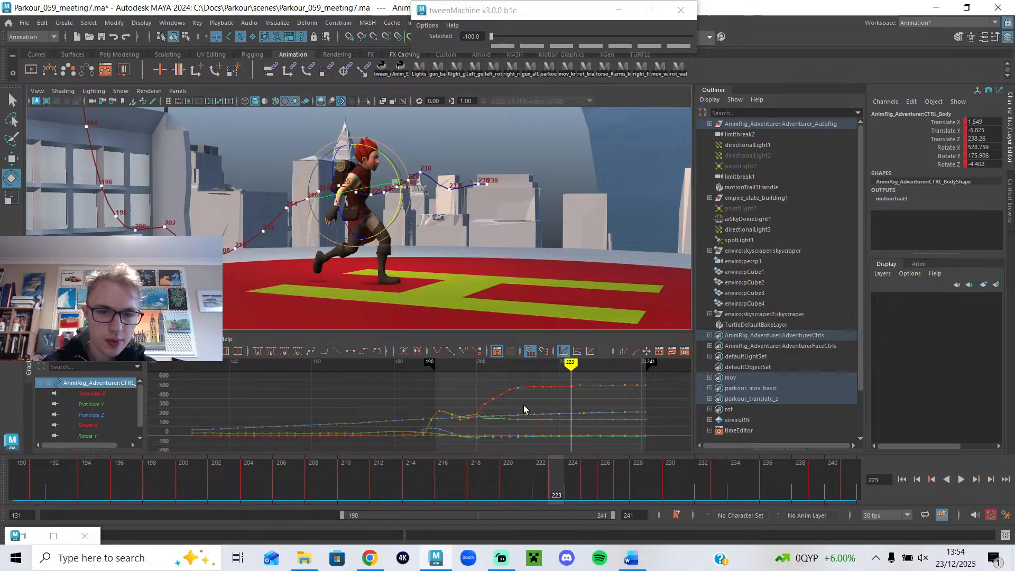
- Select the left foot control at frame 223 and examine its roll-off up close through frame 228
scroll(449, 282, "up", 5)
left_click(440, 279)
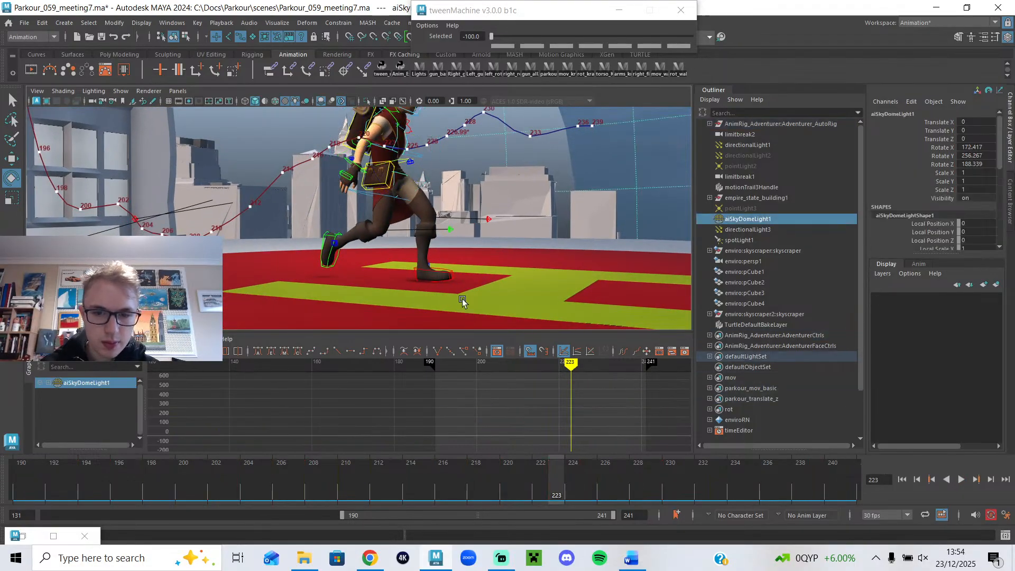
left_click(446, 270)
scroll(578, 422, "up", 3)
left_click_drag(443, 231, 476, 229, "alt")
mouse_move(541, 476)
left_mouse_down()
mouse_move(514, 478)
mouse_move(537, 492)
mouse_move(637, 491)
left_mouse_up()
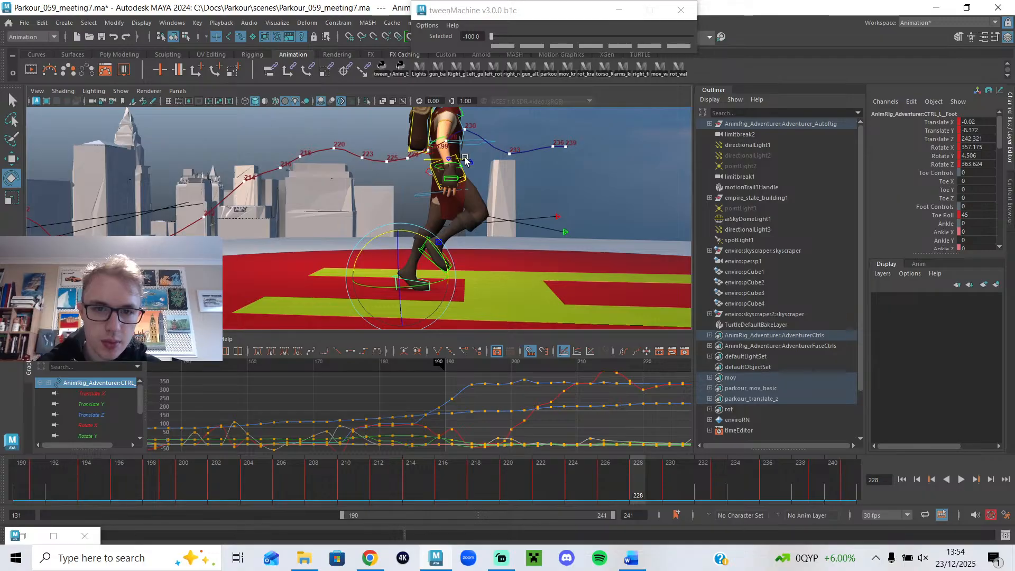
- Adjust the body's height to Translate Y -7.368 at frame 225 and Translate Y -6.514 at frame 227
left_click(465, 159)
key("w")
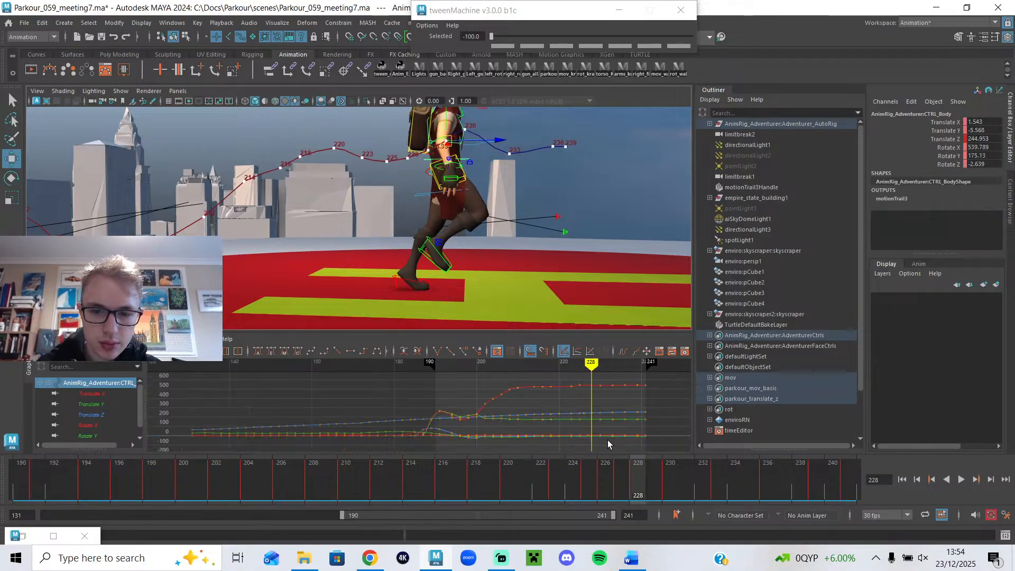
middle_click_drag(558, 298, 534, 310, "alt")
left_click(608, 477)
left_click_drag(414, 236, 389, 156, "alt")
mouse_move(588, 486)
left_mouse_down()
mouse_move(559, 481)
mouse_move(585, 491)
left_mouse_up()
left_click_drag(364, 147, 363, 148)
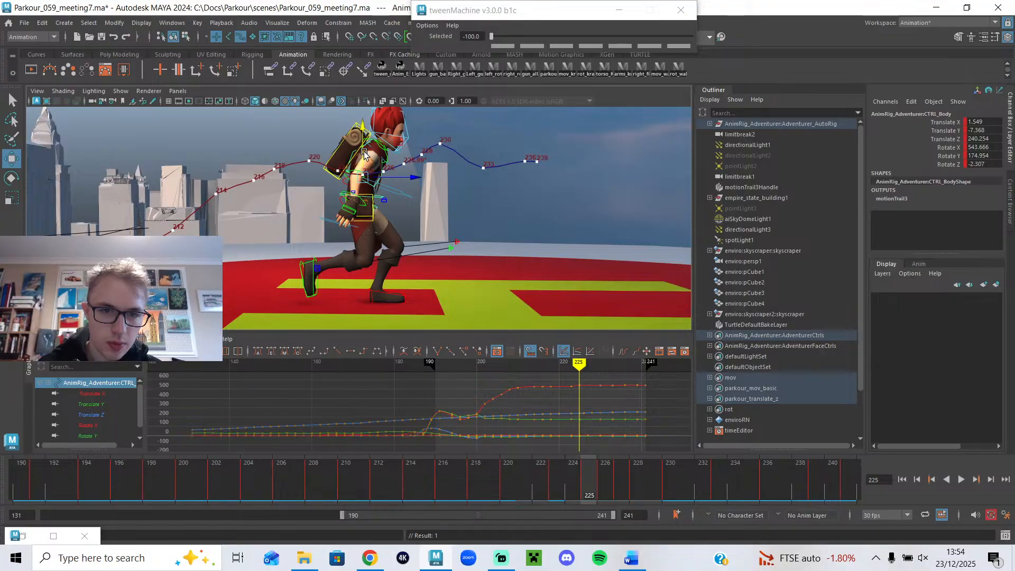
left_click(615, 477)
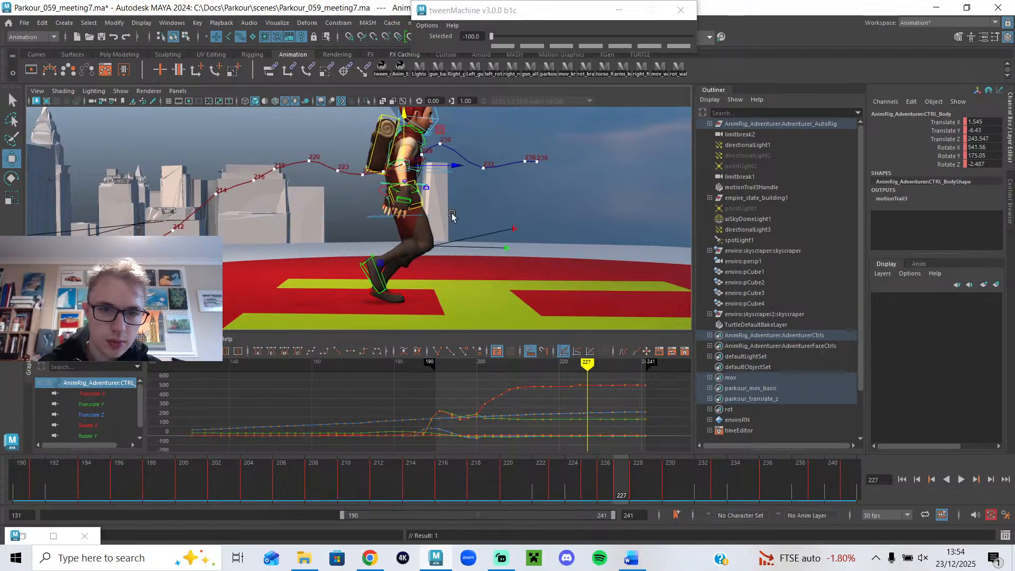
left_click_drag(405, 143, 405, 145)
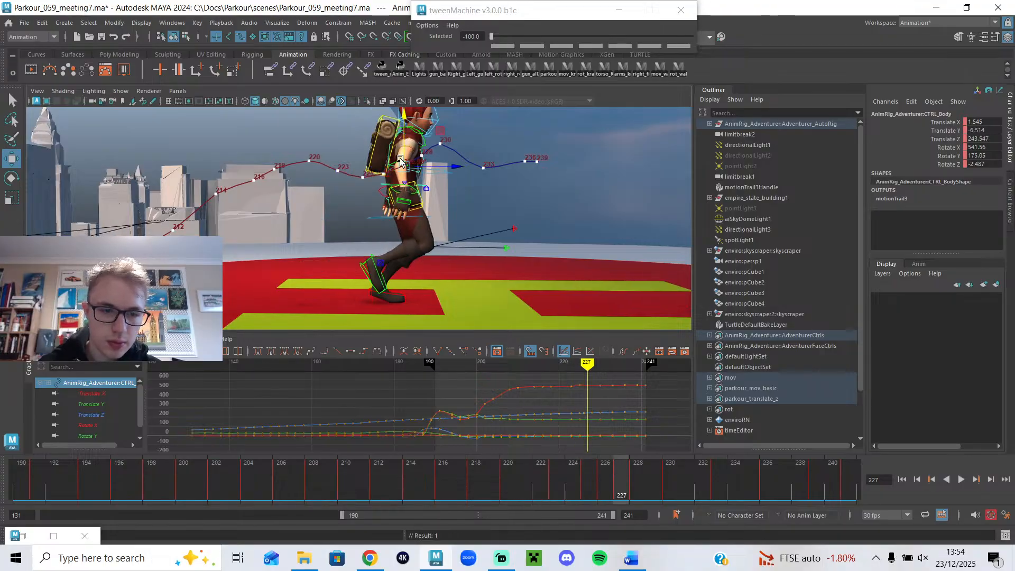
- Isolate the body's Translate Y curve in the Graph Editor and examine its keys around frame 227
left_click(114, 404)
middle_click_drag(602, 423, 418, 400, "alt")
scroll(516, 408, "up", 4)
scroll(418, 400, "up", 2)
middle_click_drag(522, 402, 432, 403, "alt")
mouse_move(454, 362)
left_mouse_down()
mouse_move(415, 372)
mouse_move(441, 380)
left_mouse_up()
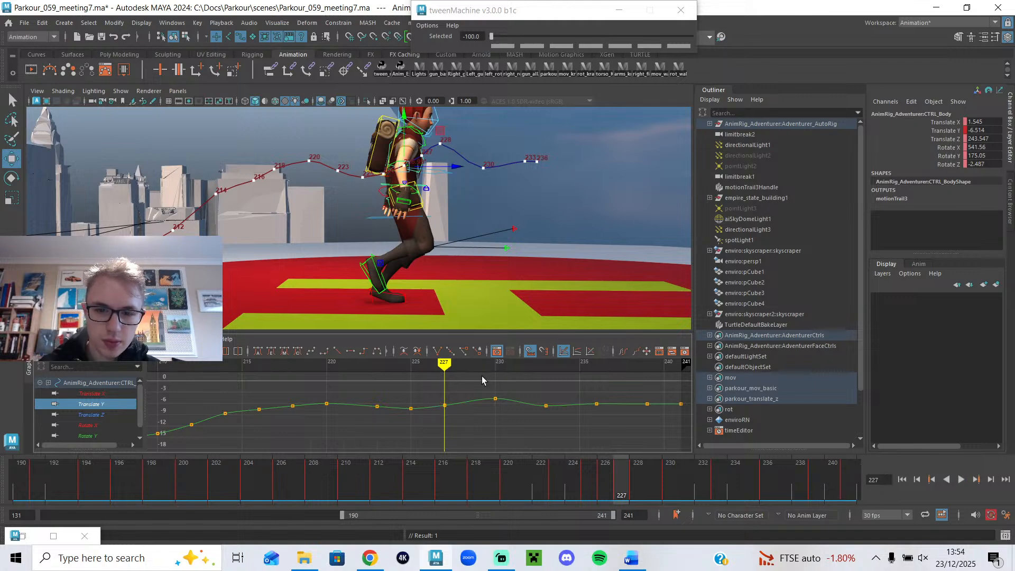
- Reposition the body at frame 230 to Translate Y -4.913 and Translate Z 247.068
mouse_move(607, 484)
left_mouse_down()
mouse_move(557, 483)
mouse_move(669, 499)
left_mouse_up()
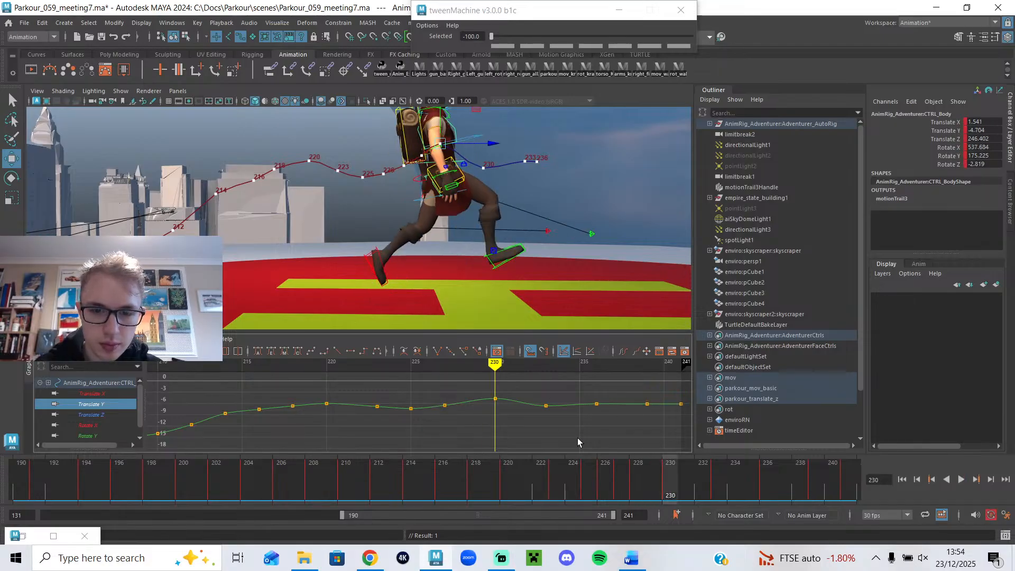
left_click_drag(468, 153, 448, 132)
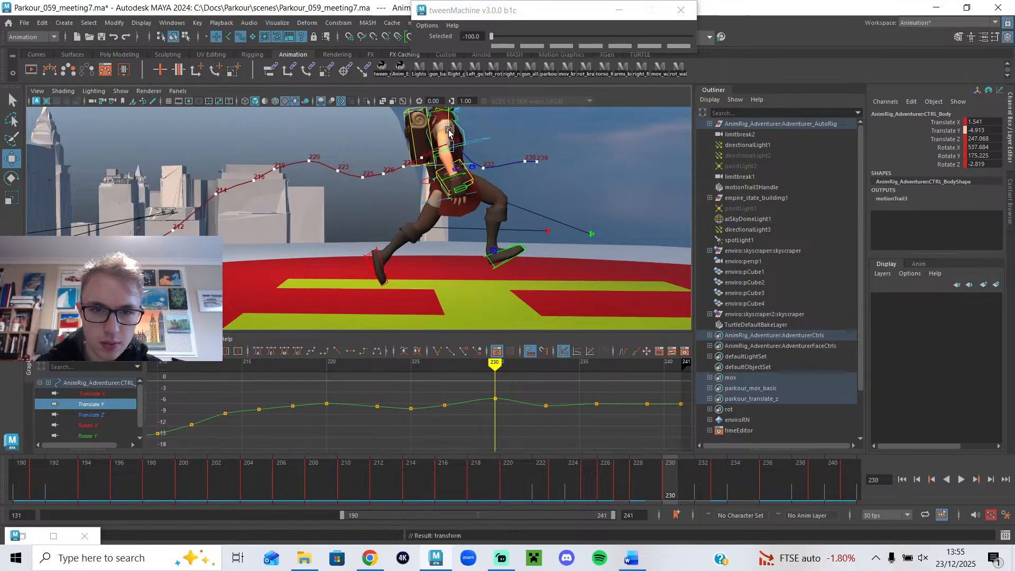
left_click_drag(516, 379, 496, 402)
- Reposition the left foot to Translate Z 242.734 at frame 230 and Translate Y -6.21 at frame 233, checking playback
left_click(381, 259)
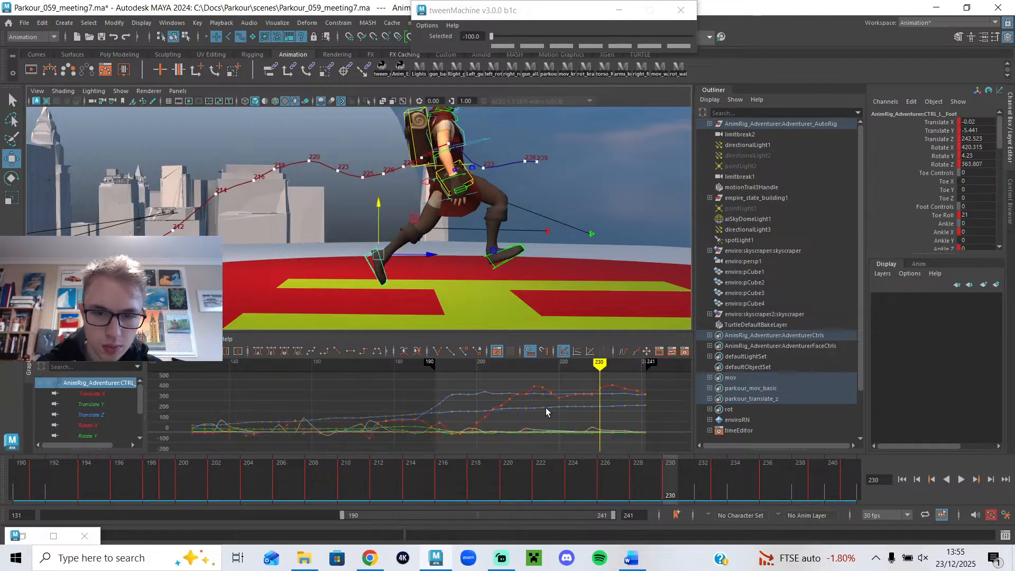
key("alt+v")
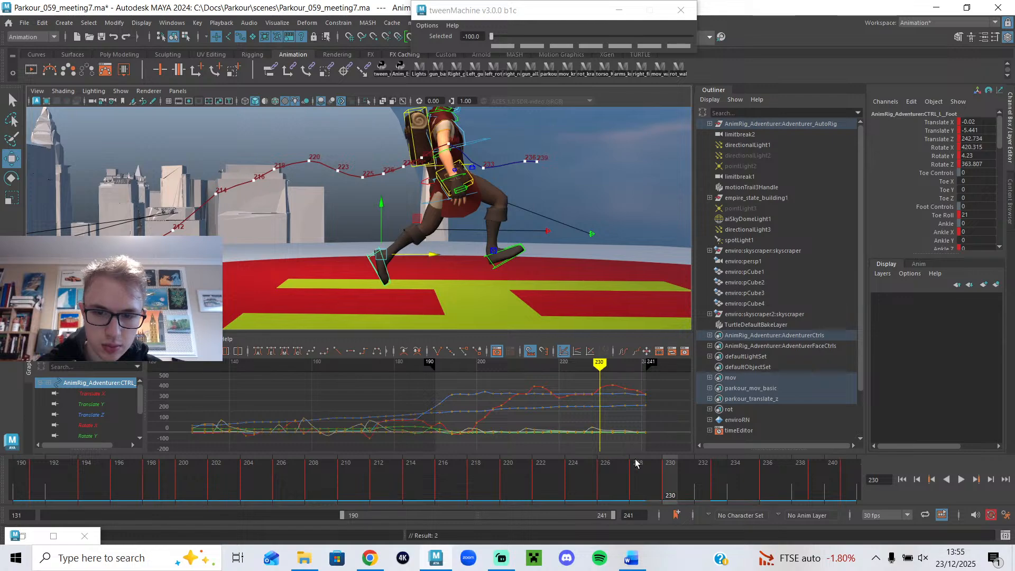
key("alt+v")
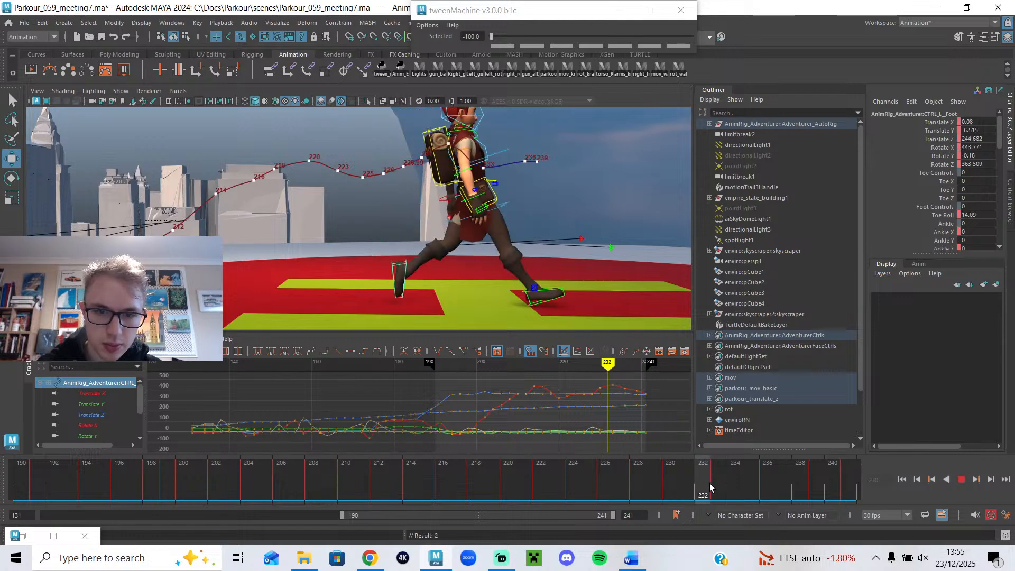
left_click_drag(454, 275, 462, 274)
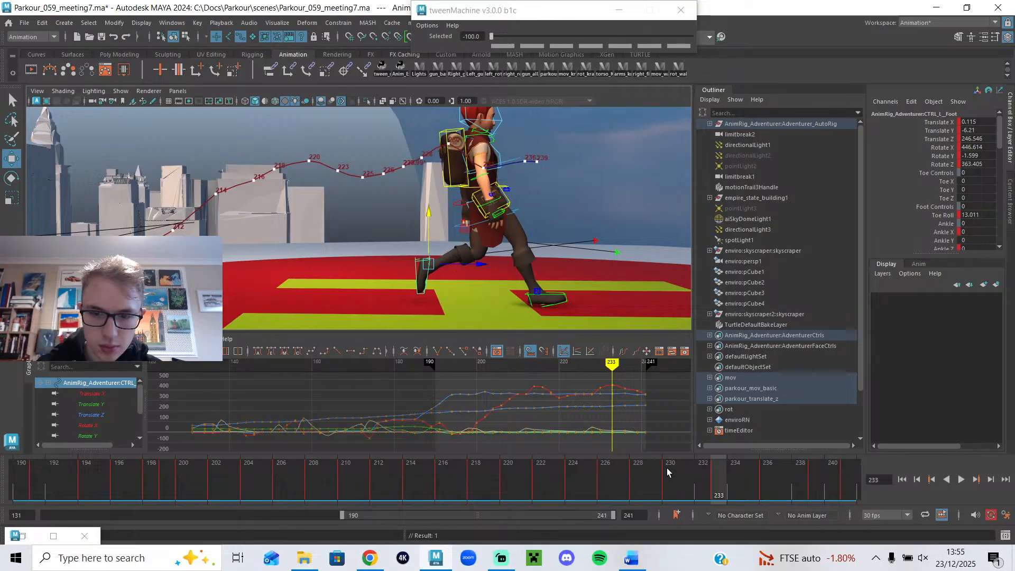
key("alt+v")
key("alt+v")
- Rotate the right foot to Rotate X 153.367 at frame 233 and delete its key at frame 232
left_click(558, 294)
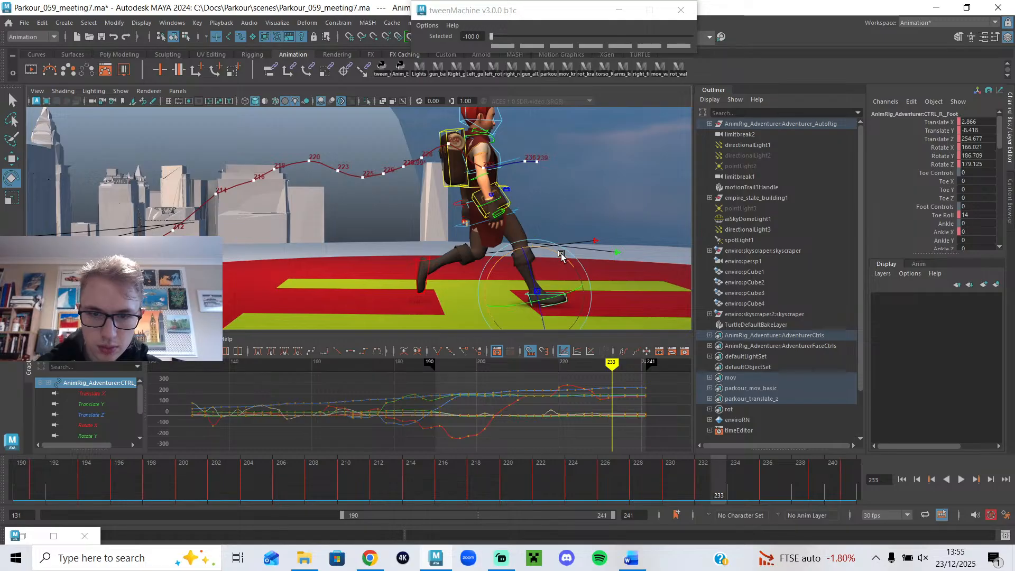
left_click_drag(549, 246, 547, 244)
mouse_move(700, 478)
left_mouse_down()
mouse_move(672, 481)
mouse_move(705, 492)
left_mouse_up()
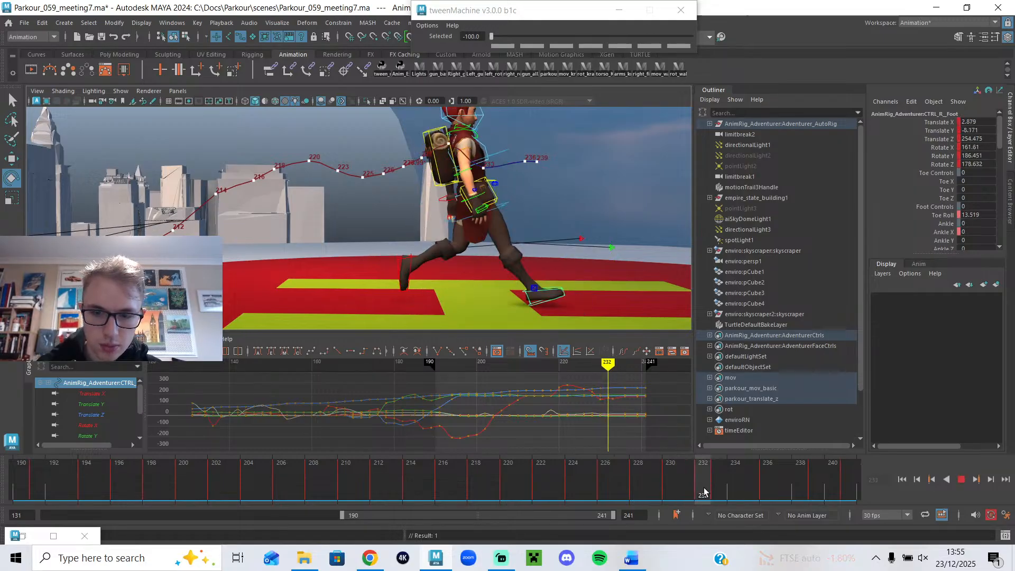
right_click(704, 491)
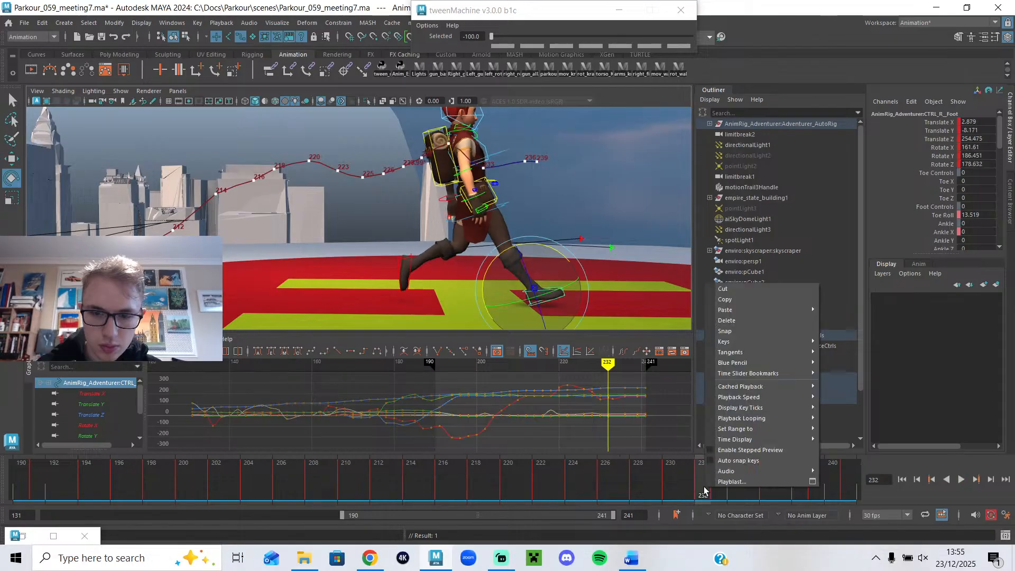
left_click(751, 322)
- Move the right foot to Translate Y -8.464 and Translate Z 254.048 at frame 233, and Translate Z 252.432 at frame 230
left_click_drag(684, 496, 719, 495)
middle_click_drag(563, 285, 494, 233, "alt")
key("w")
left_click_drag(488, 227, 491, 237)
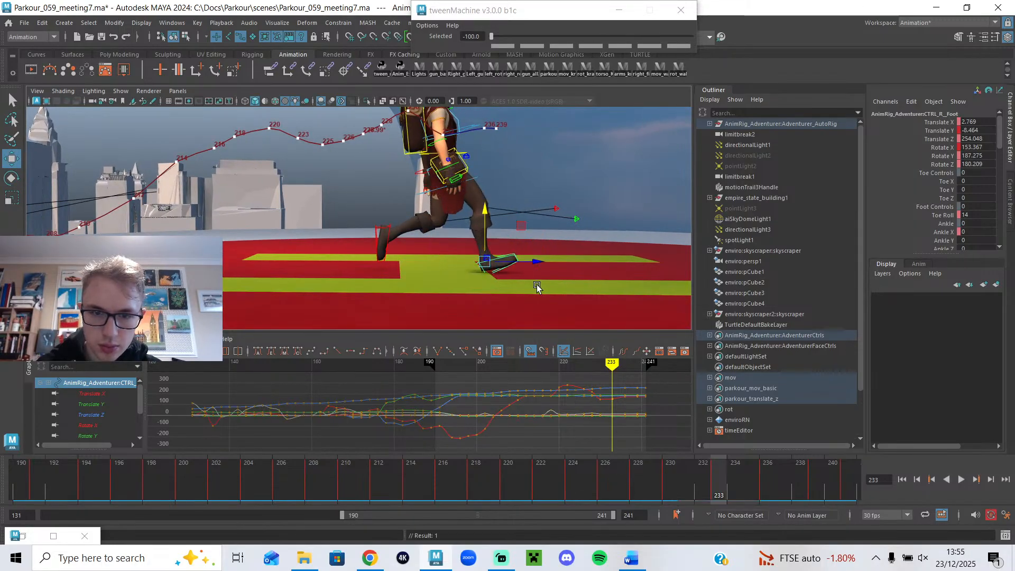
left_click(670, 485)
mouse_move(672, 484)
left_mouse_down()
mouse_move(719, 487)
mouse_move(632, 486)
mouse_move(671, 494)
left_mouse_up()
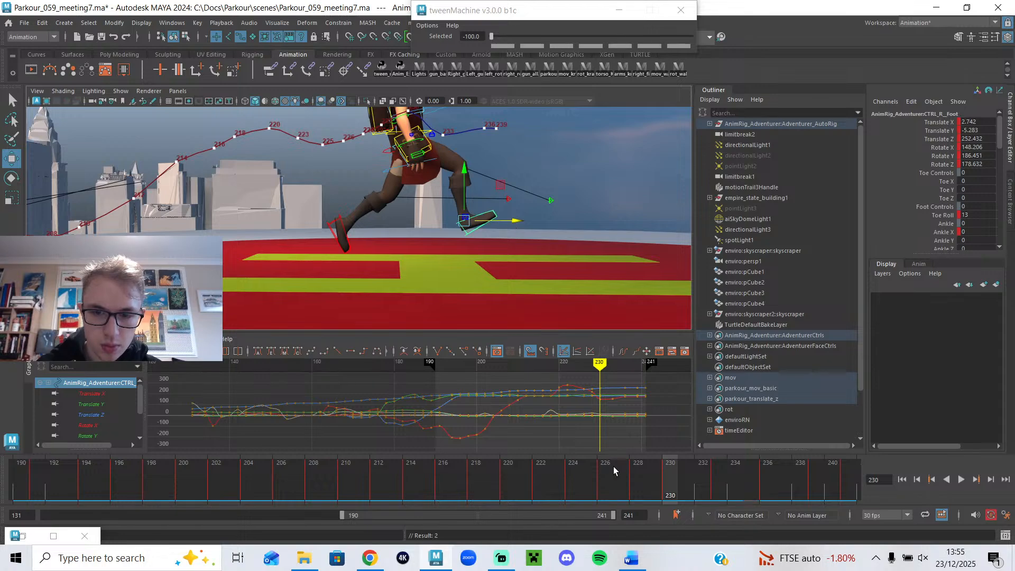
key("alt+v")
left_click_drag(672, 496, 762, 517)
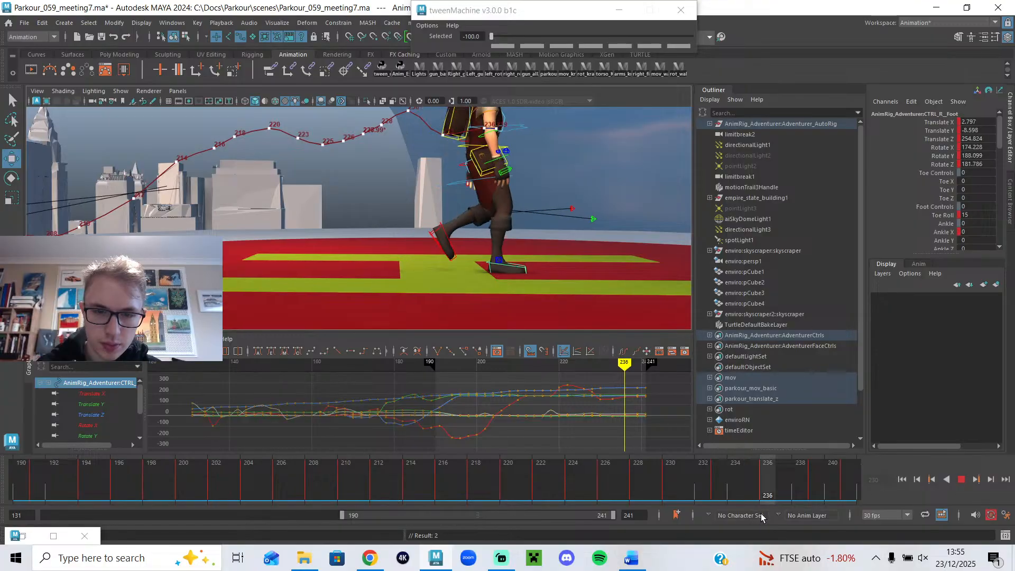
- Play back the landing and run-out from a different angle and examine the poses up to frame 231
left_click(446, 233)
key("e")
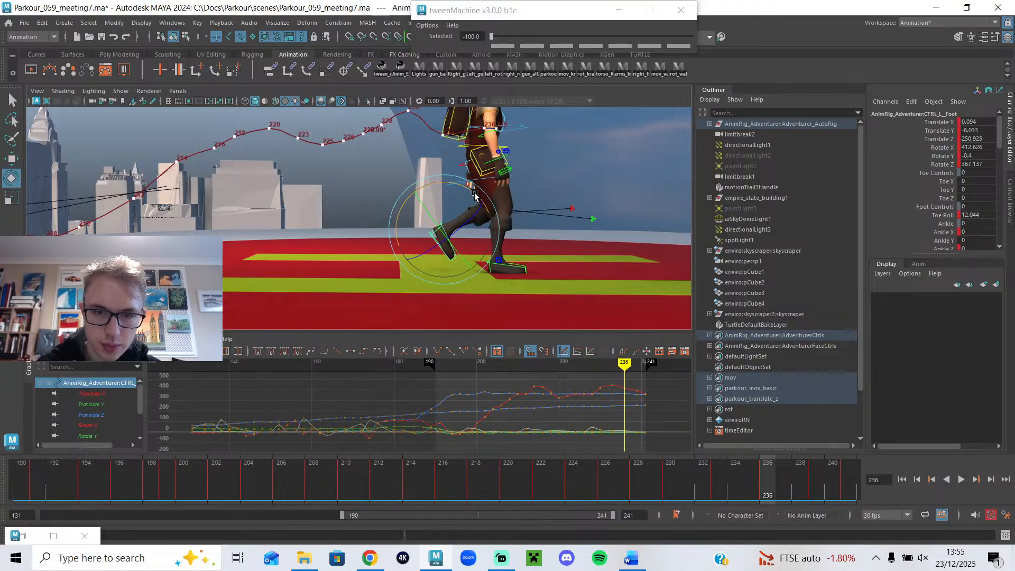
mouse_move(719, 478)
left_mouse_down()
mouse_move(671, 484)
mouse_move(796, 500)
mouse_move(773, 507)
mouse_move(859, 506)
mouse_move(443, 451)
mouse_move(394, 460)
left_mouse_up()
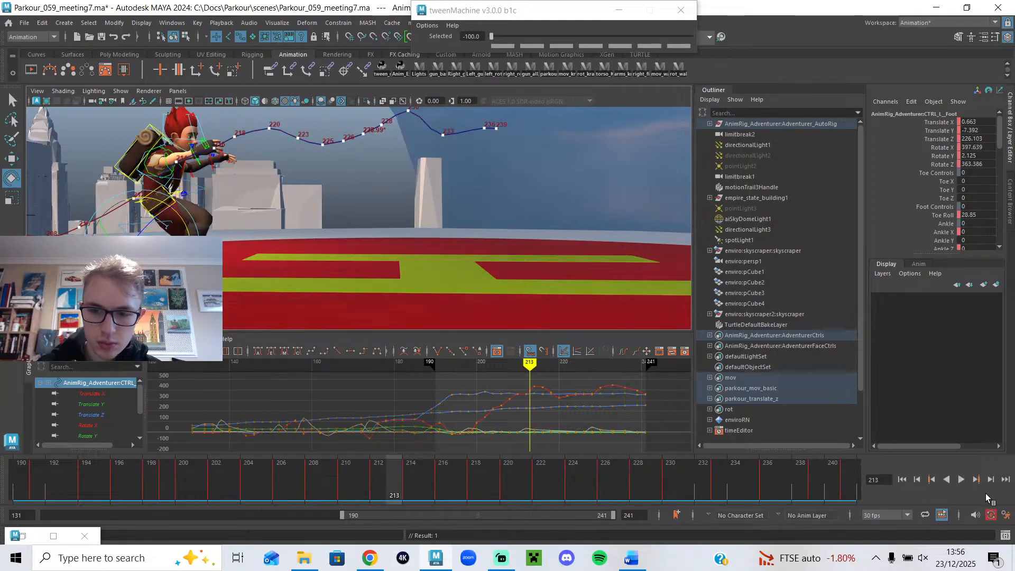
left_click(961, 480)
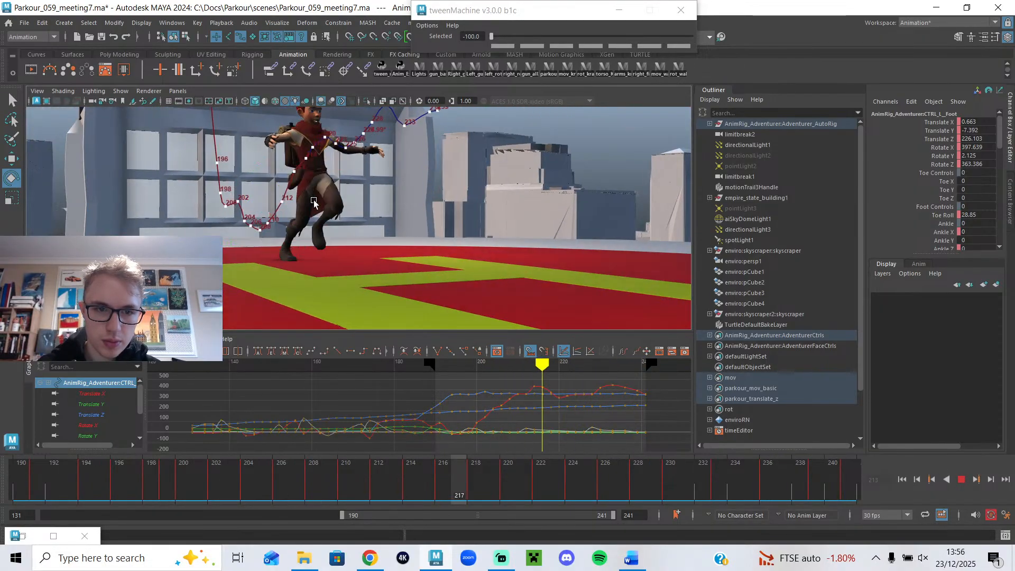
left_click(961, 481)
left_click_drag(529, 470, 686, 495)
left_click_drag(365, 248, 454, 250, "alt")
left_click(460, 246)
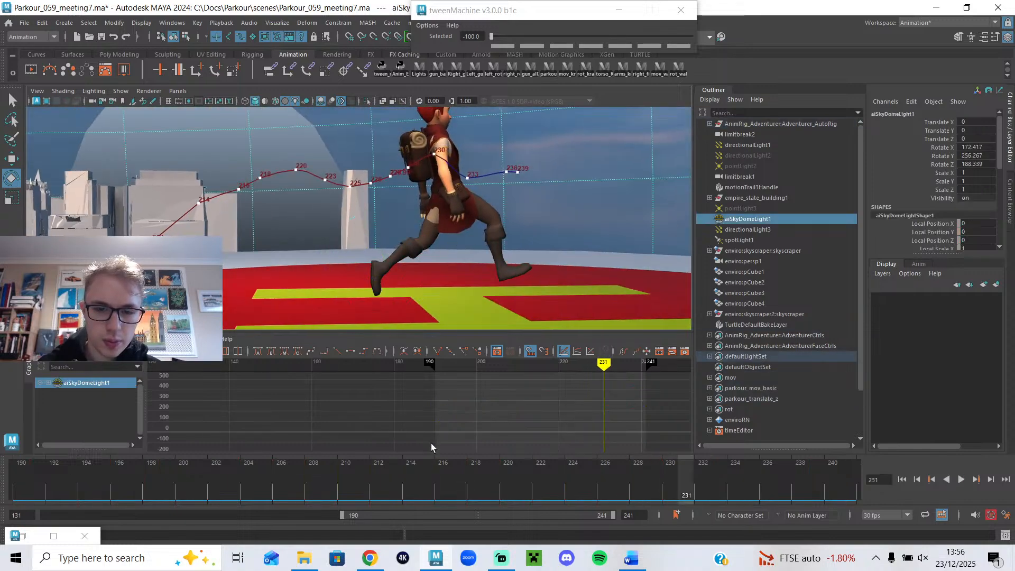
- Restore the Persp View window, enlarge it and play the whole shot through it
left_click(25, 539)
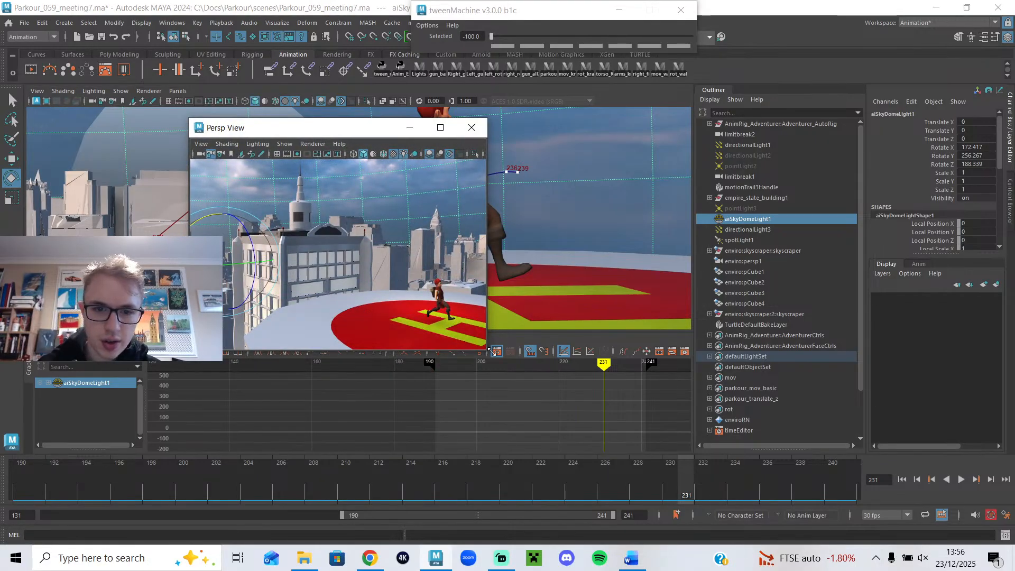
left_click_drag(487, 353, 779, 418)
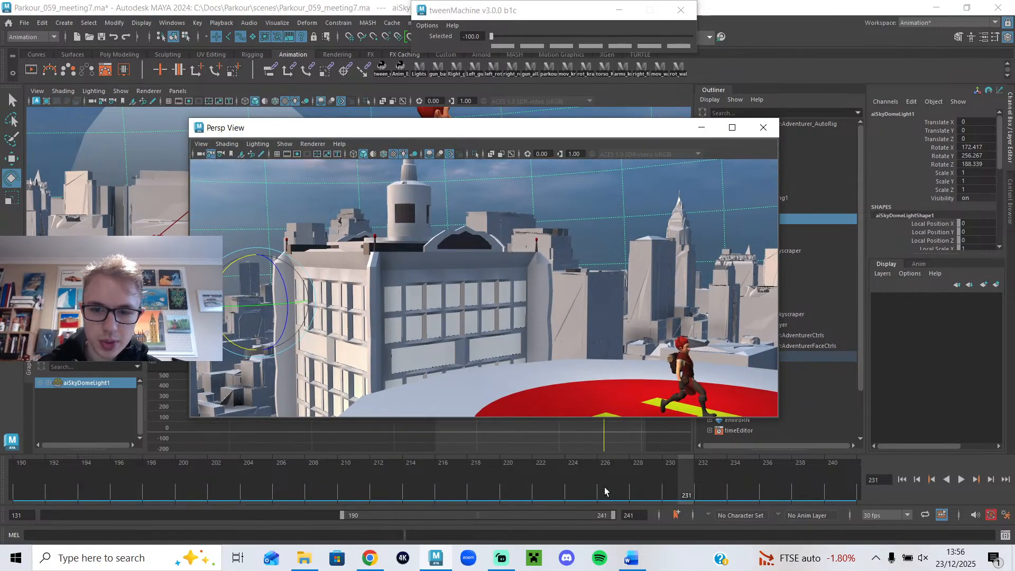
key("alt+v")
left_click(961, 480)
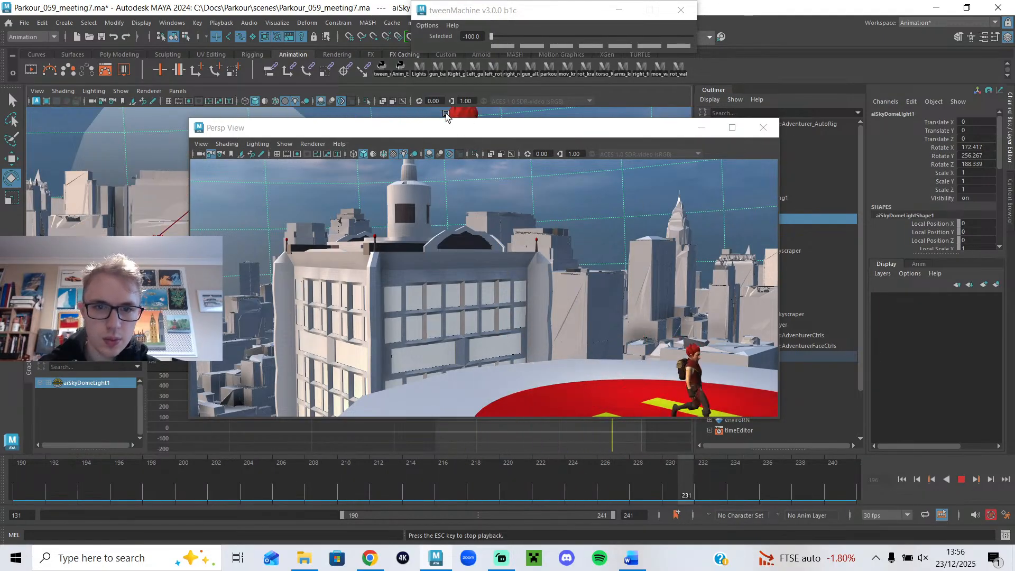
left_click_drag(441, 119, 441, 65)
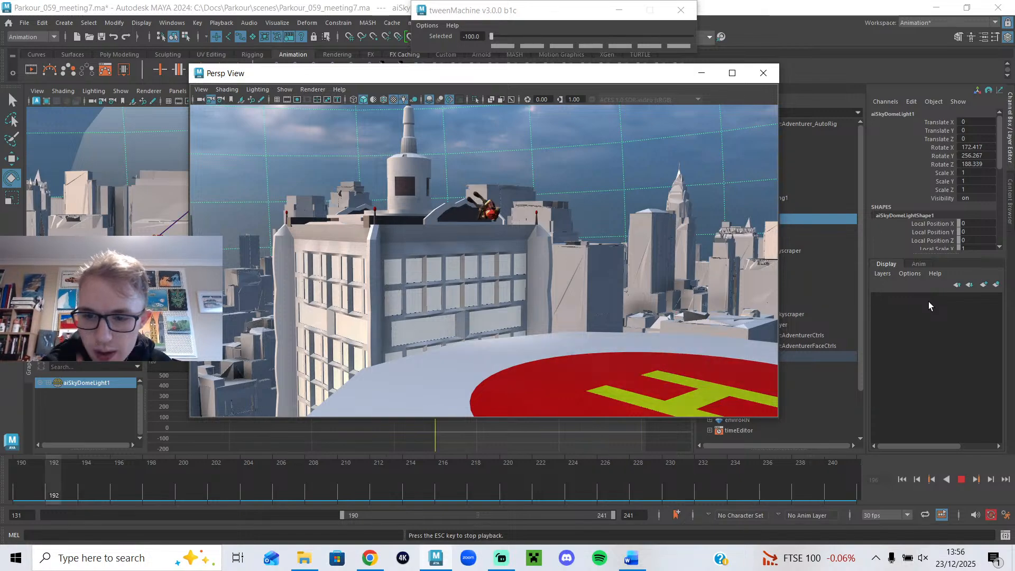
left_click(960, 479)
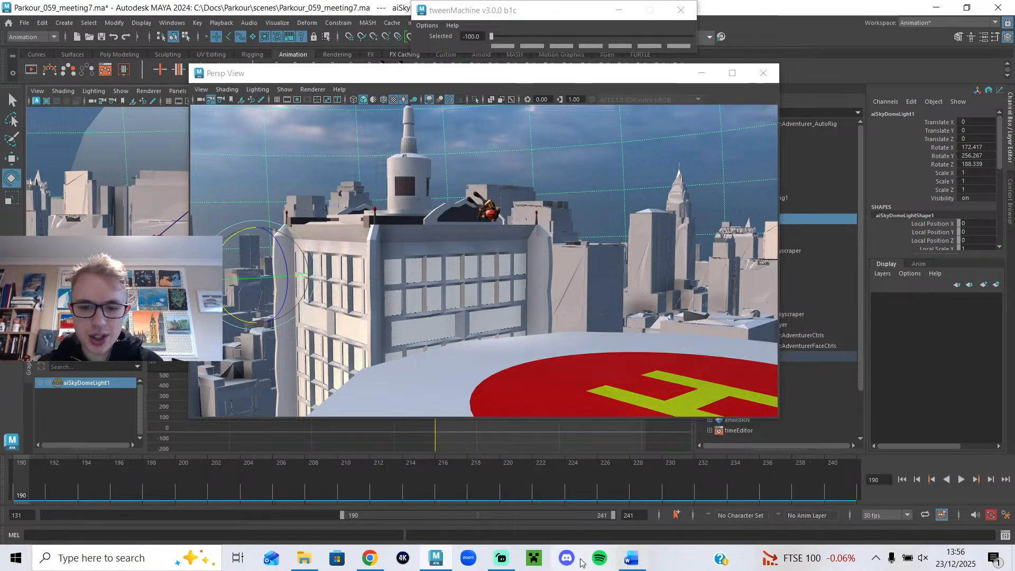
- Set the playback range to end at frame 233 and play the shot
left_click(606, 517)
type("233")
key("Return")
key("alt+v")
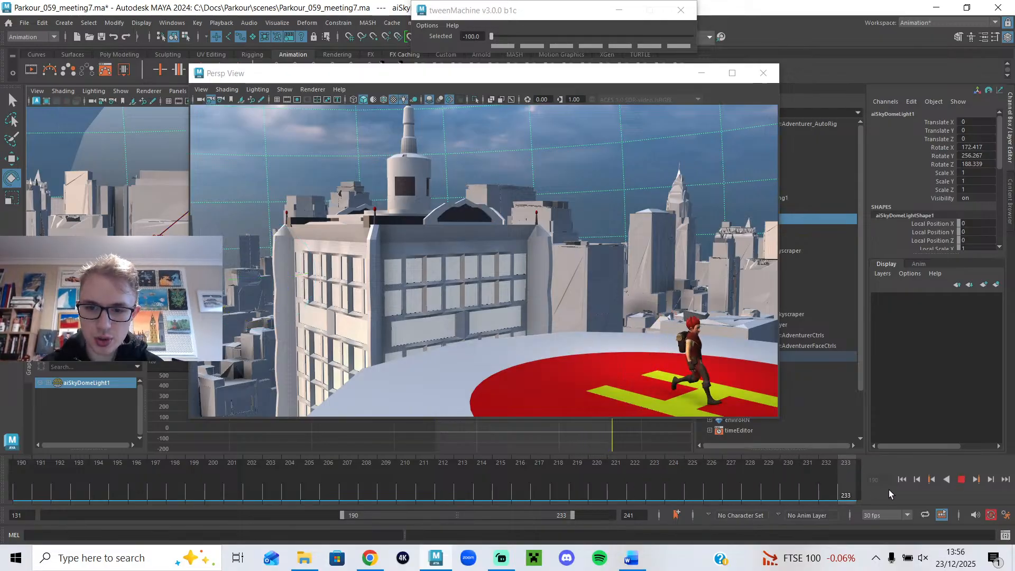
left_click(961, 480)
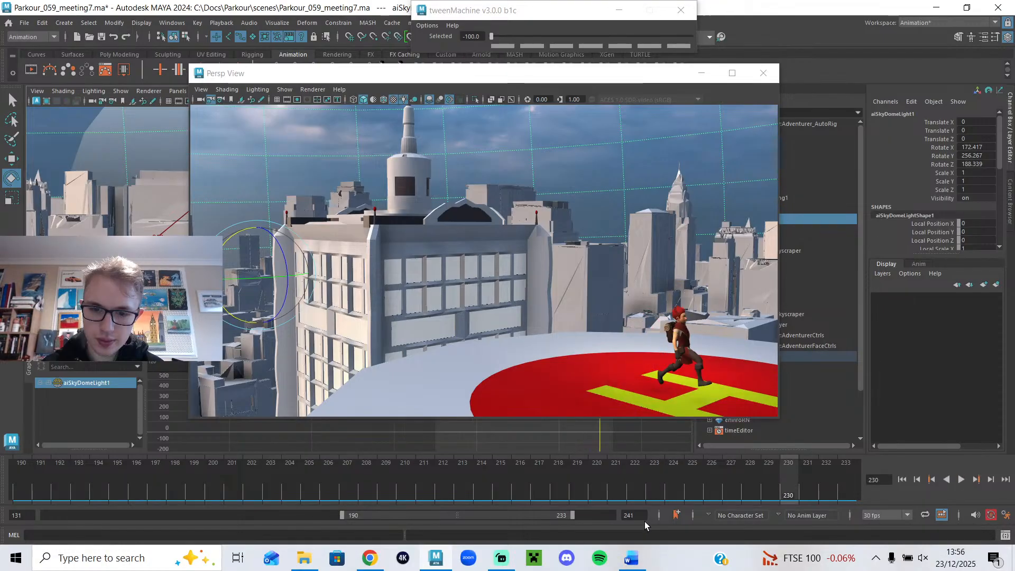
- Extend the playback range to end at frame 235 and replay the landing roll
left_click_drag(572, 512, 583, 513)
left_click_drag(776, 485, 854, 488)
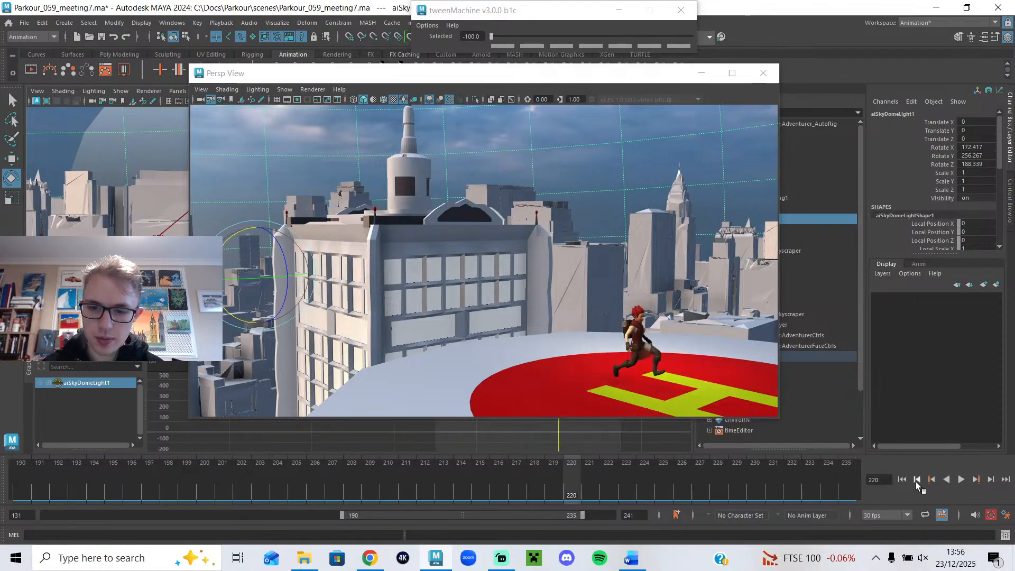
left_click(962, 480)
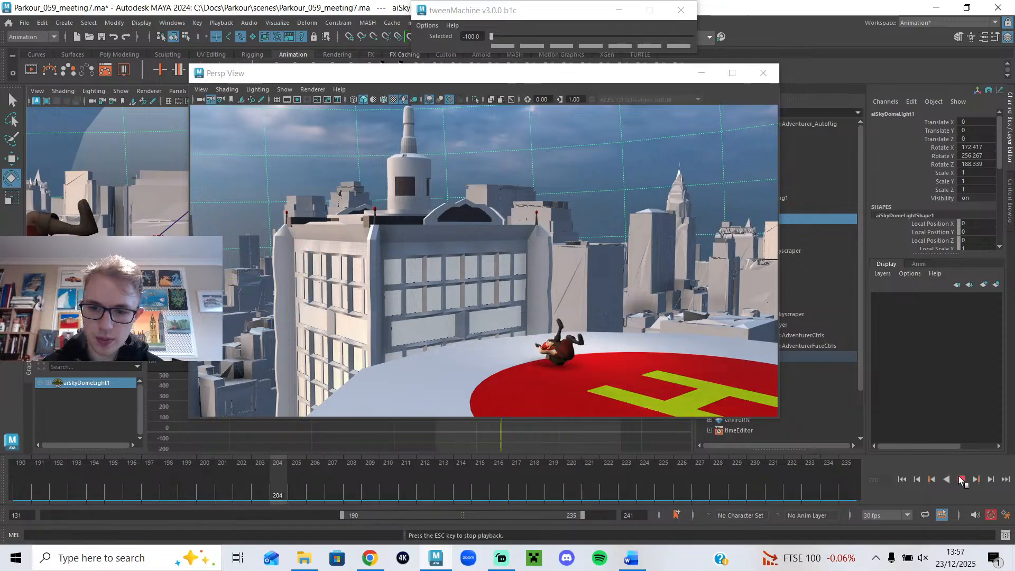
key("Escape")
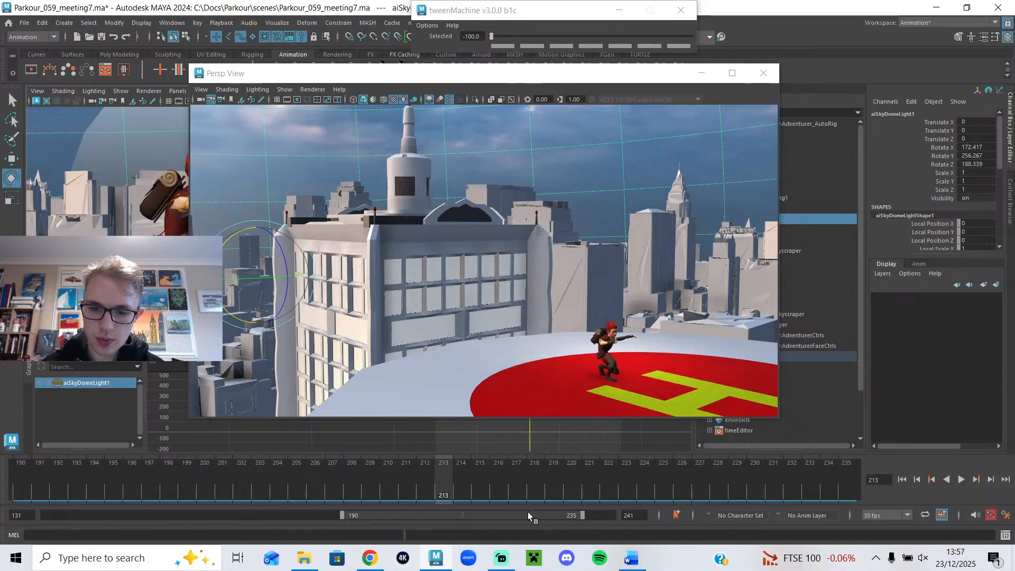
- Shorten the playback range to end at frame 231 and review the shortened run-out
left_click_drag(582, 515, 562, 516)
key("alt+v")
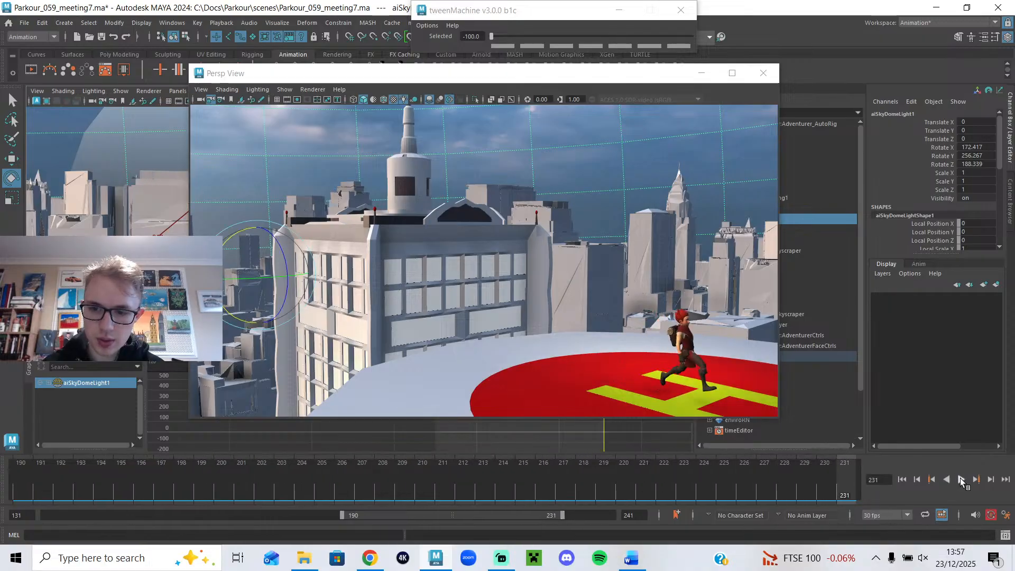
left_click(962, 481)
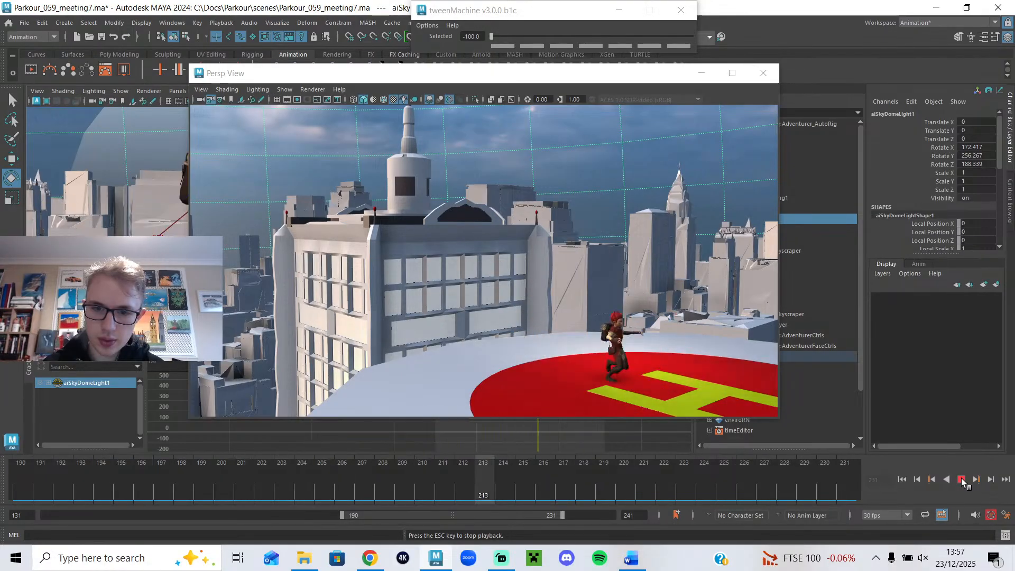
left_click(962, 480)
- Switch to Chrome to review the parkour_57_limitbreak6.mp4 clip in SyncSketch, and return to Maya
left_click(370, 558)
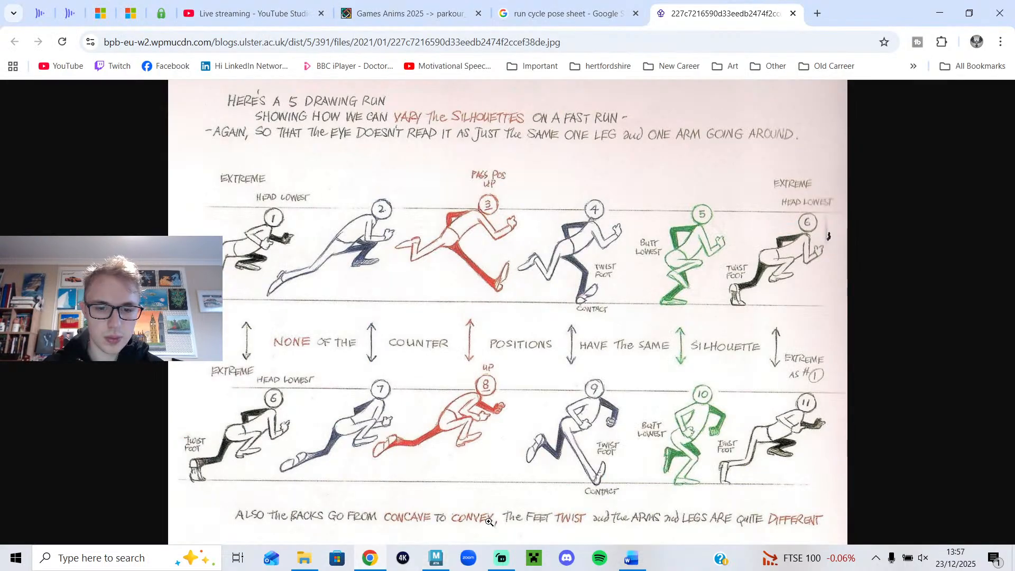
left_click(411, 10)
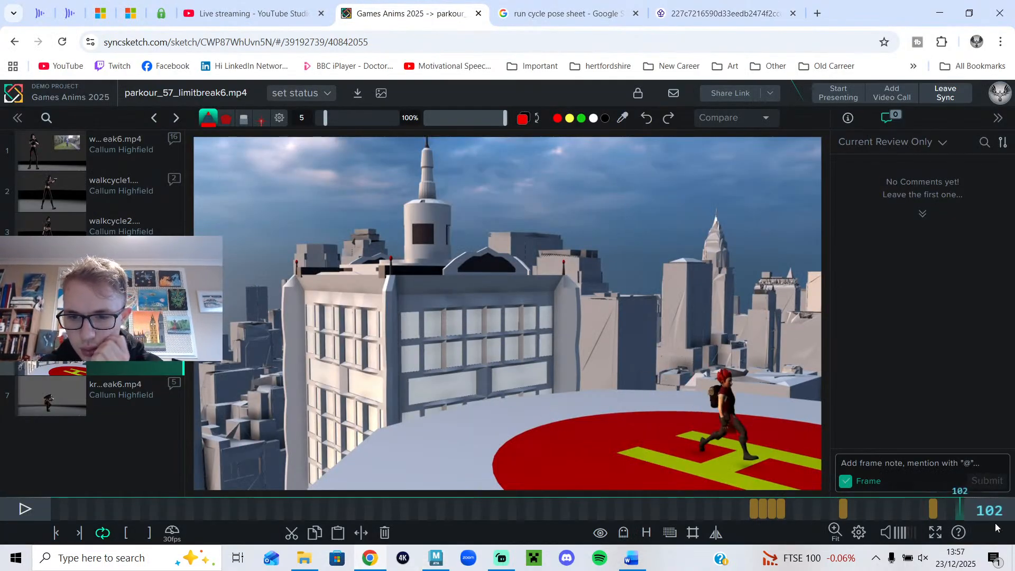
left_click(639, 564)
left_click(635, 562)
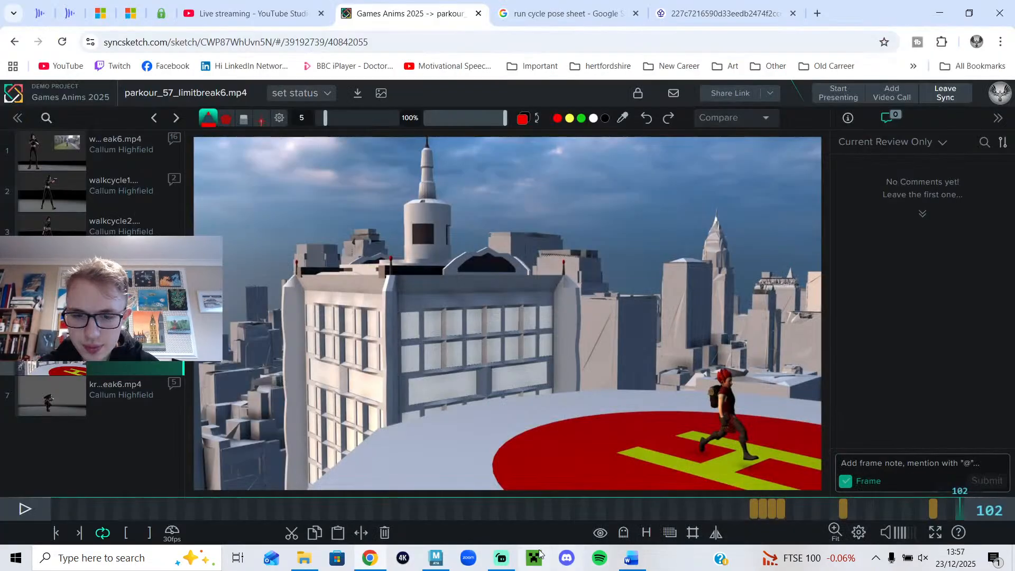
left_click(437, 559)
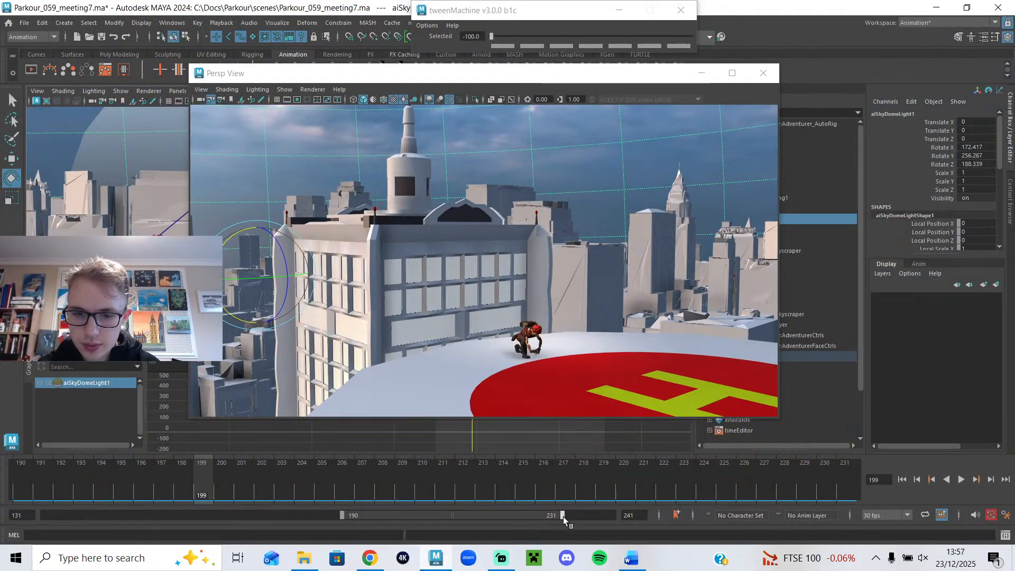
- Restore the playback range to end at frame 241 and play the full shot
left_click_drag(563, 516, 881, 530)
left_click_drag(635, 487, 492, 479)
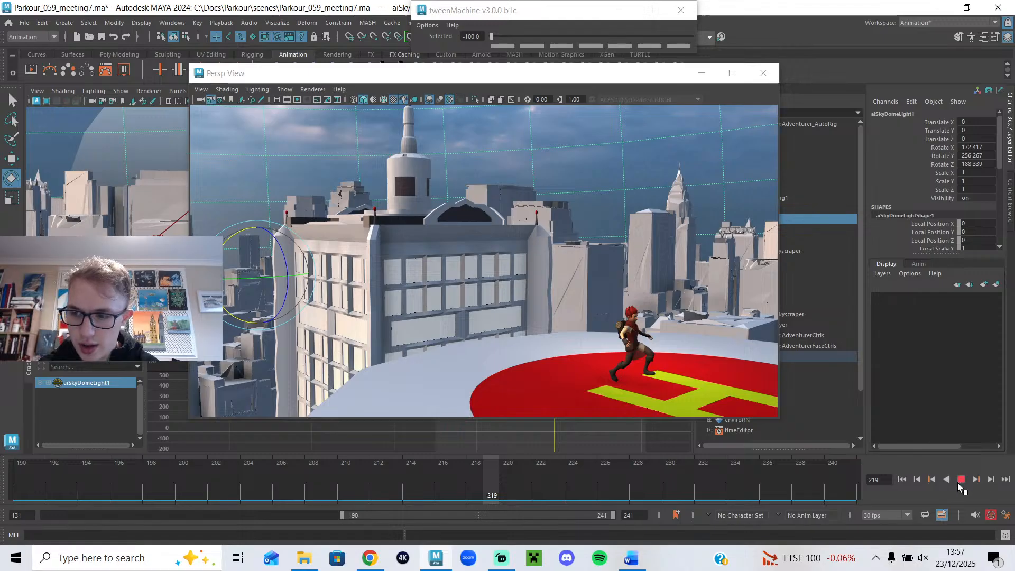
left_click(960, 481)
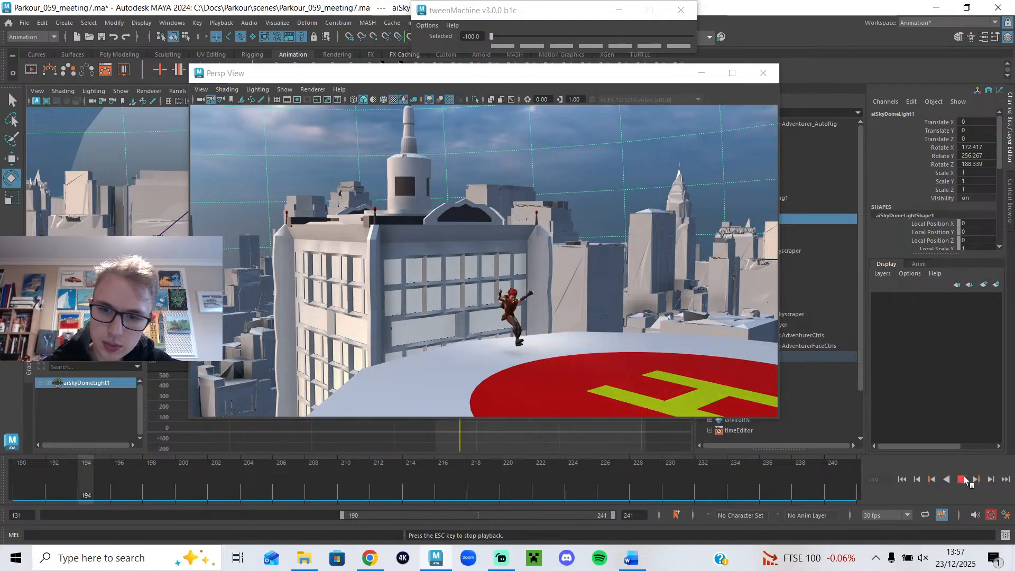
left_click(964, 480)
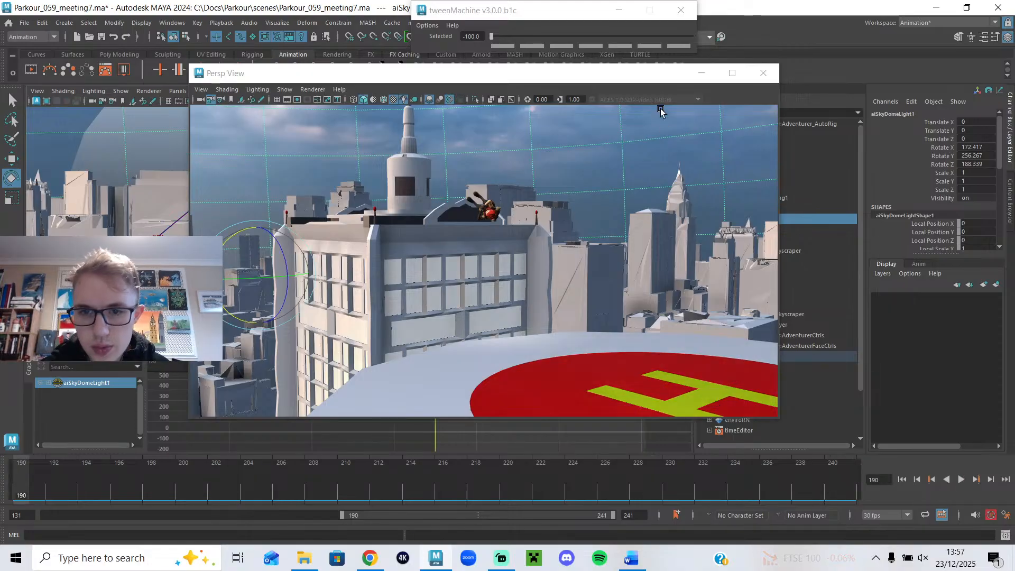
- Minimize the floating Persp View, nudge the body control slightly at frame 230, and scrub to frame 233
left_click(695, 75)
left_click_drag(411, 464, 673, 484)
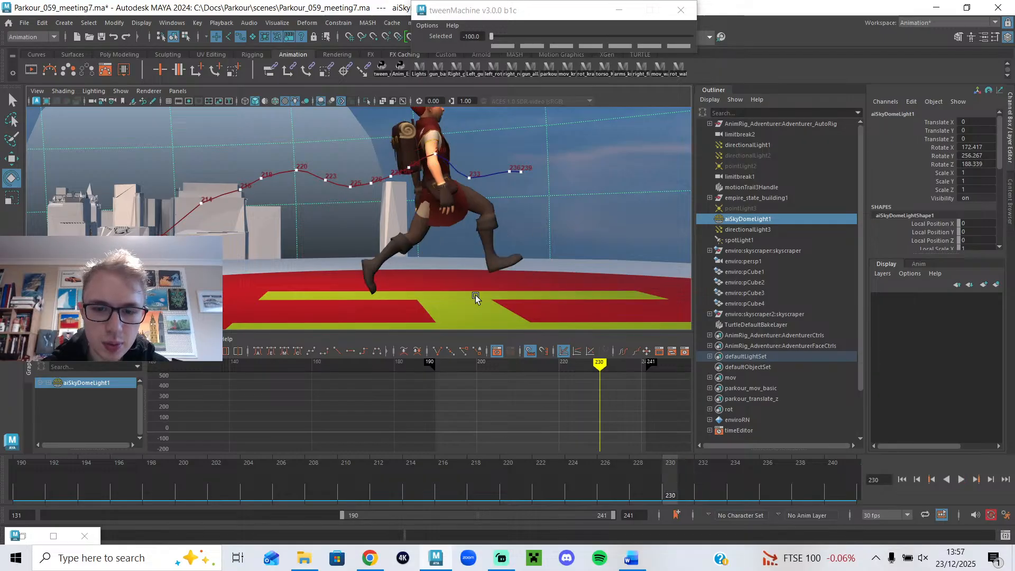
left_click(423, 177)
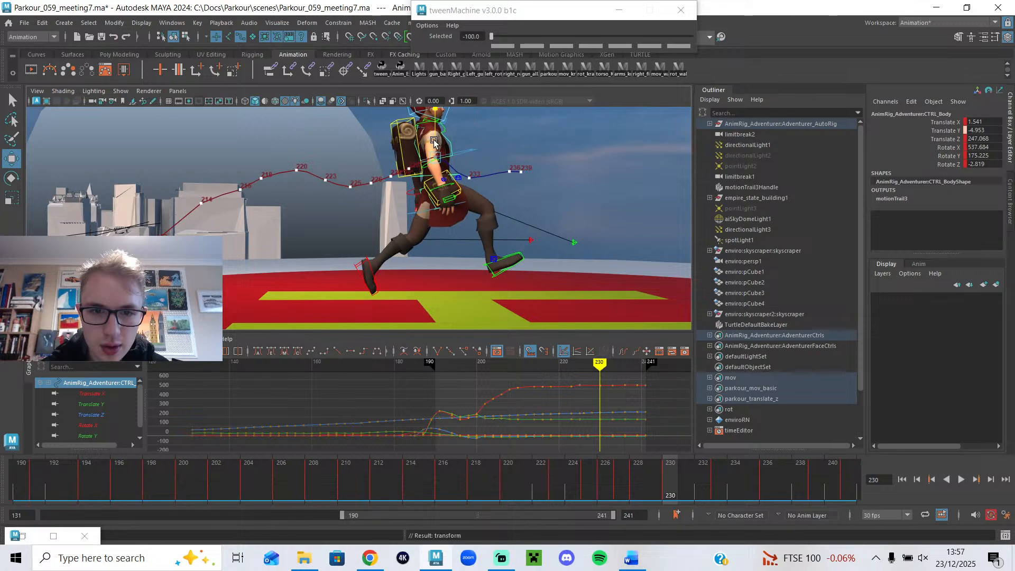
left_click_drag(433, 142, 434, 144)
left_click_drag(618, 459, 715, 494)
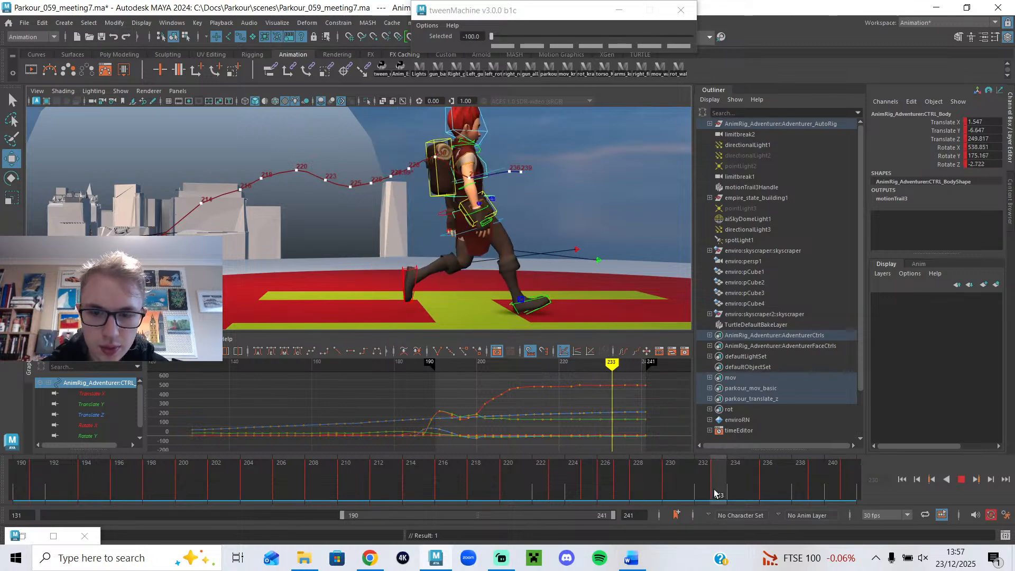
- Shift the body control's key from frame 233 to frame 232
left_click_drag(539, 276, 530, 276, "alt")
mouse_move(680, 478)
left_mouse_down()
mouse_move(658, 482)
mouse_move(715, 493)
mouse_move(704, 494)
left_mouse_up()
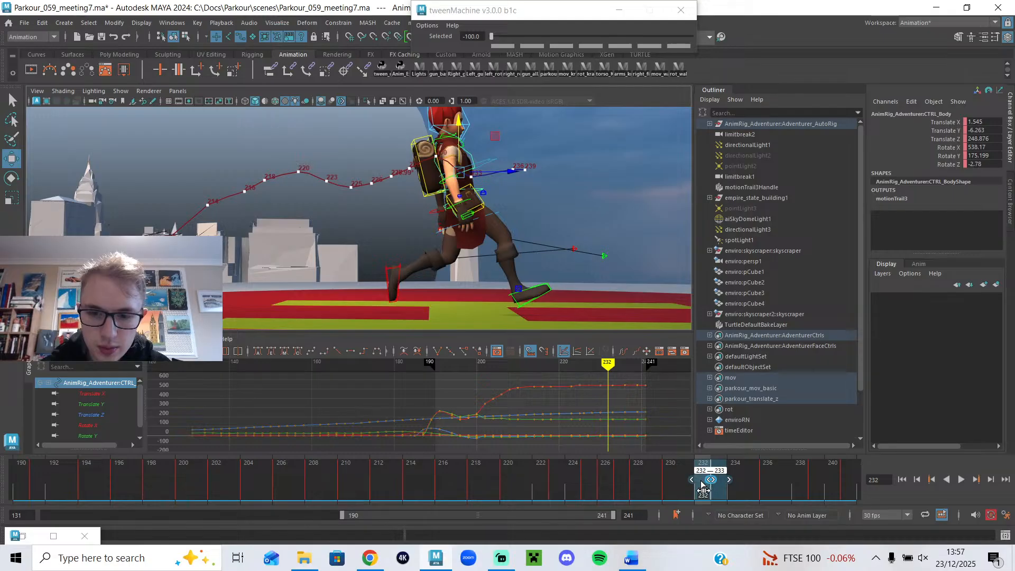
mouse_move(697, 483)
left_mouse_down()
mouse_move(662, 484)
mouse_move(705, 499)
left_mouse_up()
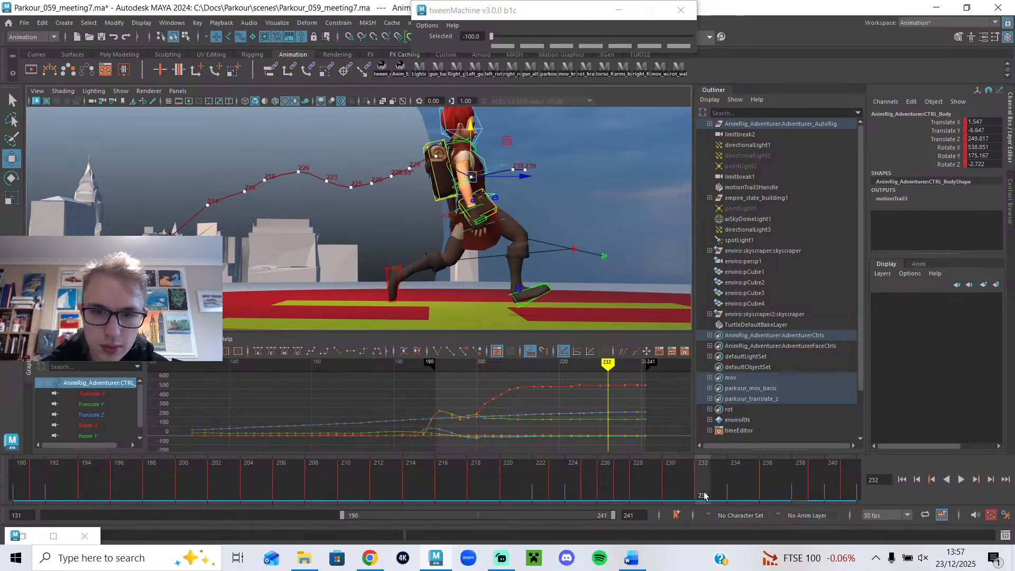
- Select the right foot control at frame 232 and scrub the run-out to frame 234 to check foot placement
left_click(534, 289)
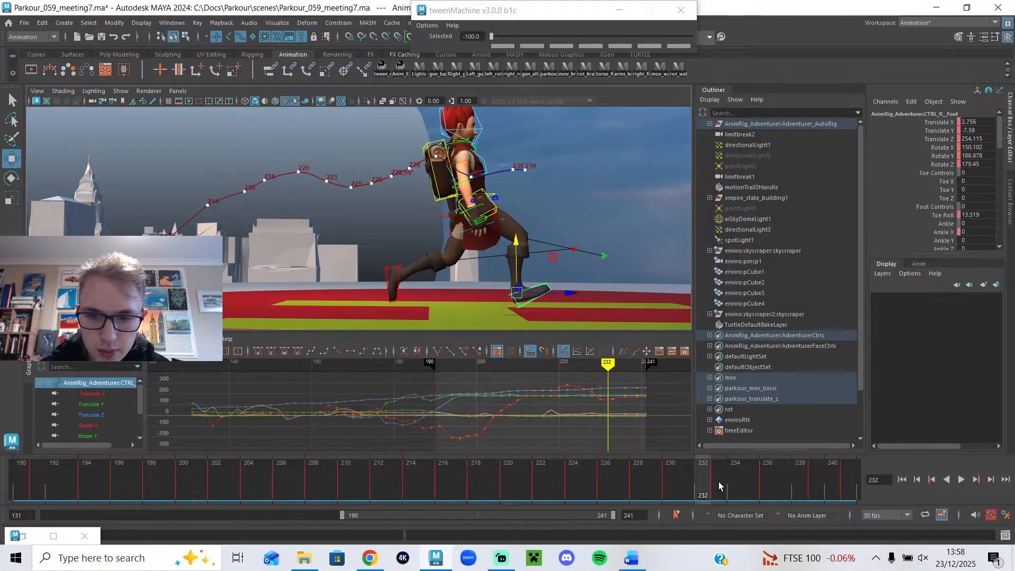
mouse_move(711, 485)
left_mouse_down()
mouse_move(668, 484)
mouse_move(713, 490)
mouse_move(702, 494)
mouse_move(491, 495)
left_mouse_up()
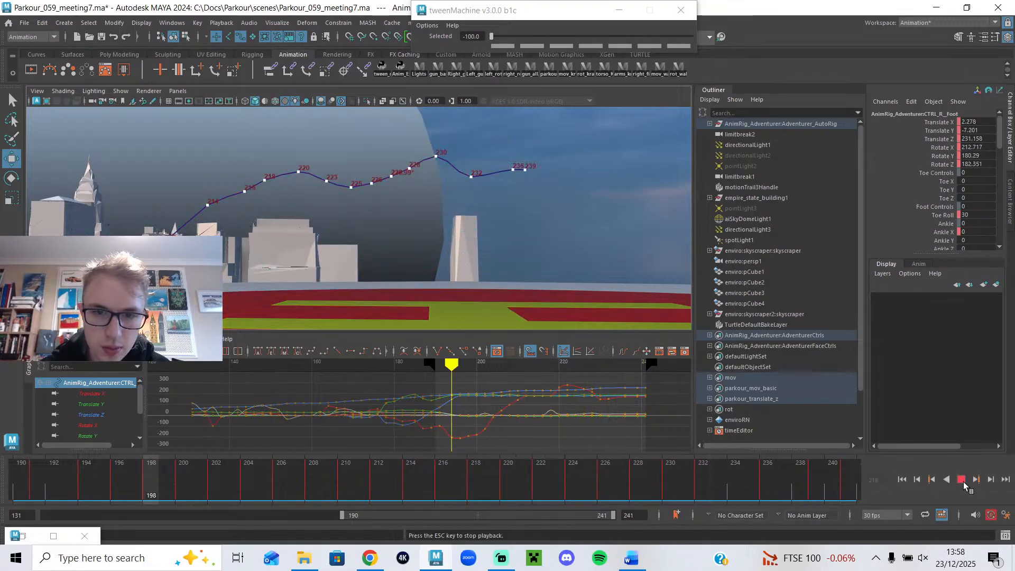
mouse_move(682, 475)
left_mouse_down()
mouse_move(757, 498)
mouse_move(710, 488)
mouse_move(742, 495)
left_mouse_up()
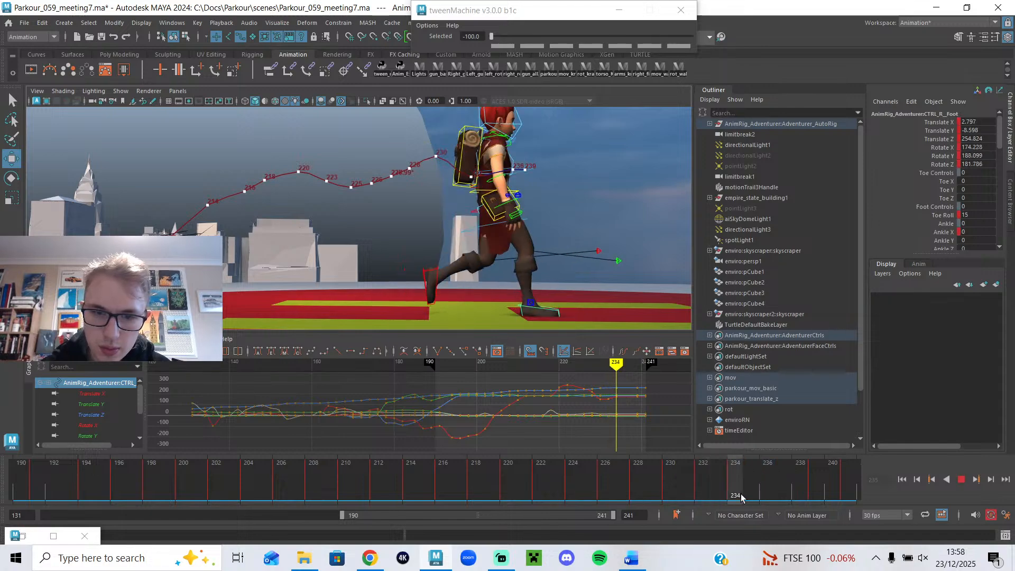
- Replay the shot and hide motionTrail3Handle for an unobstructed view of the run-out
left_click(962, 479)
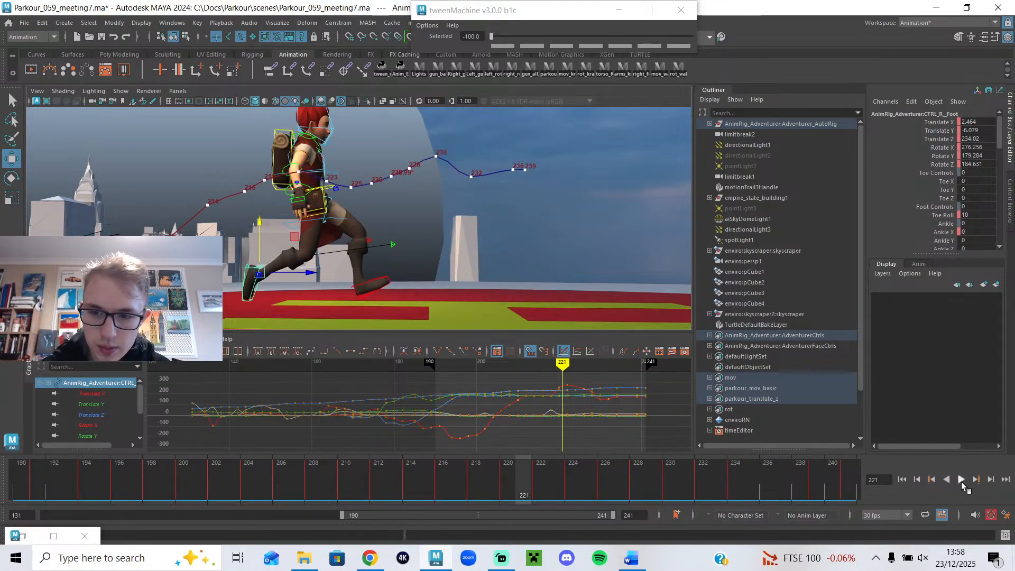
left_click(962, 480)
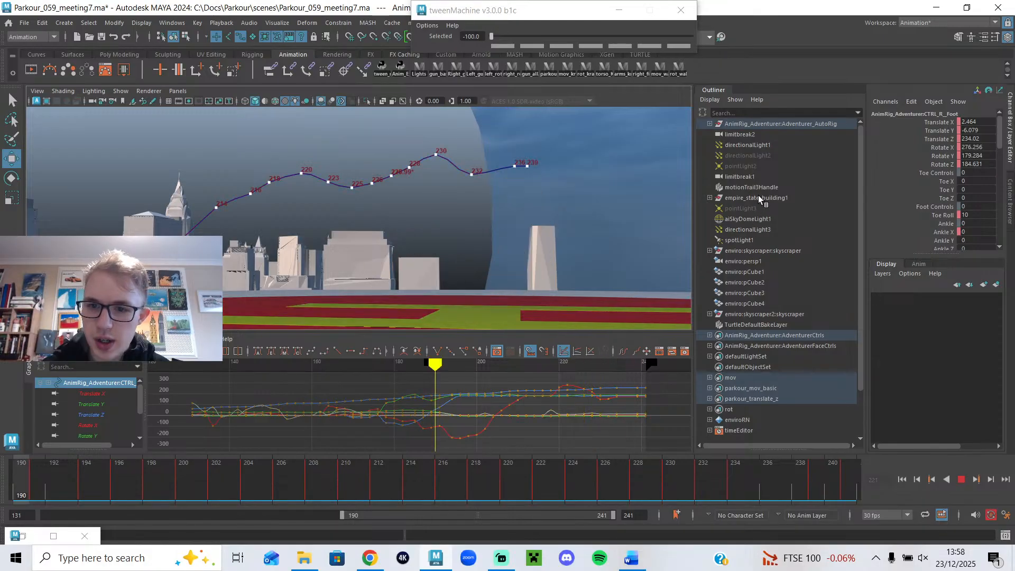
left_click(760, 189)
key("h")
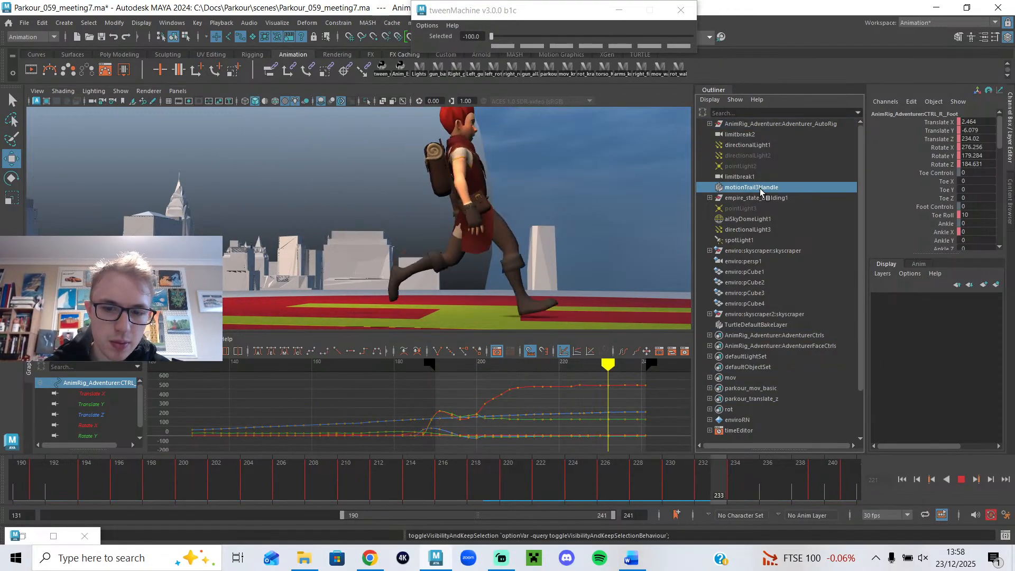
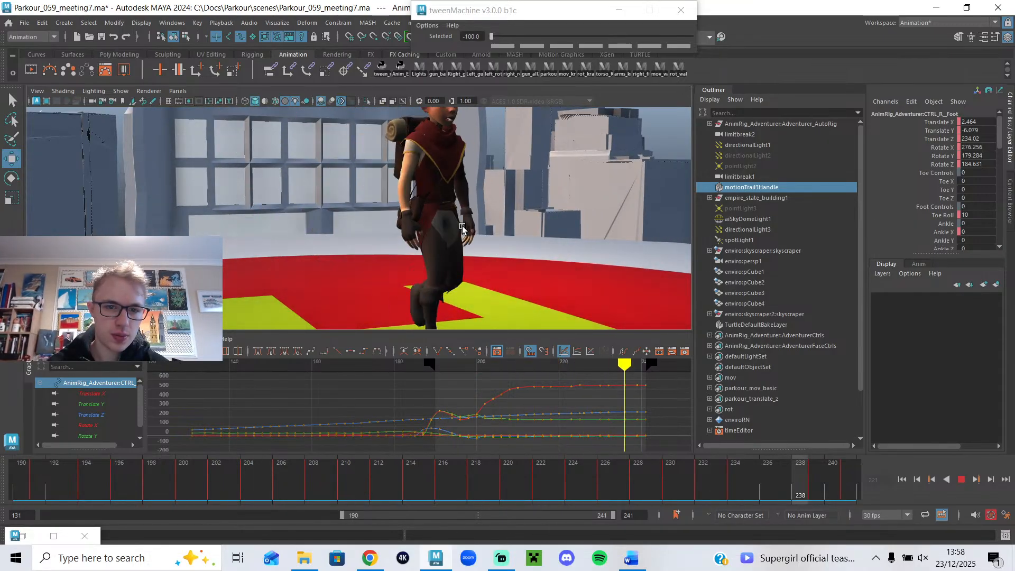
- Switch to Streamlabs Desktop to check the live stream, and return to Maya
left_click(512, 562)
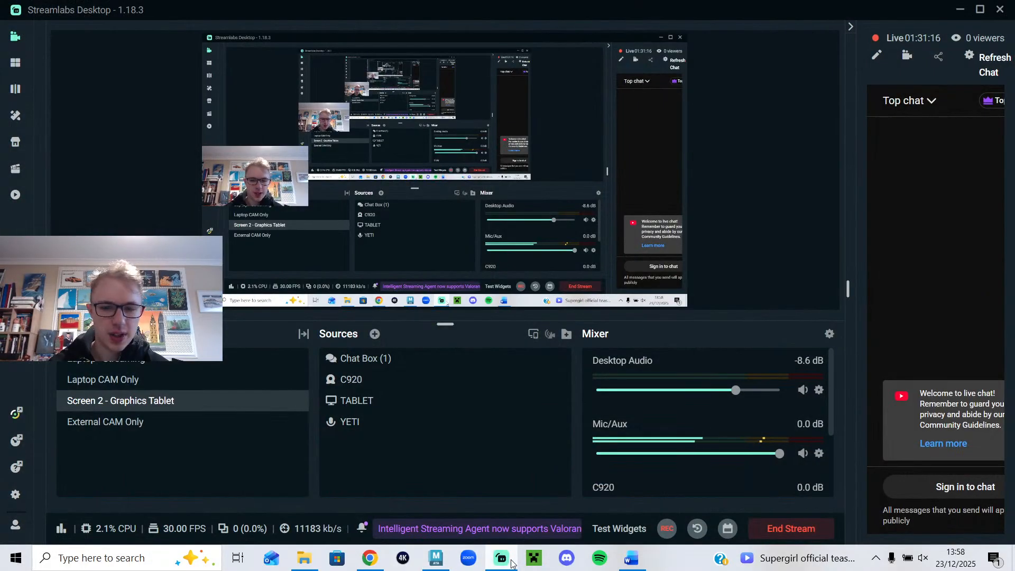
left_click(511, 563)
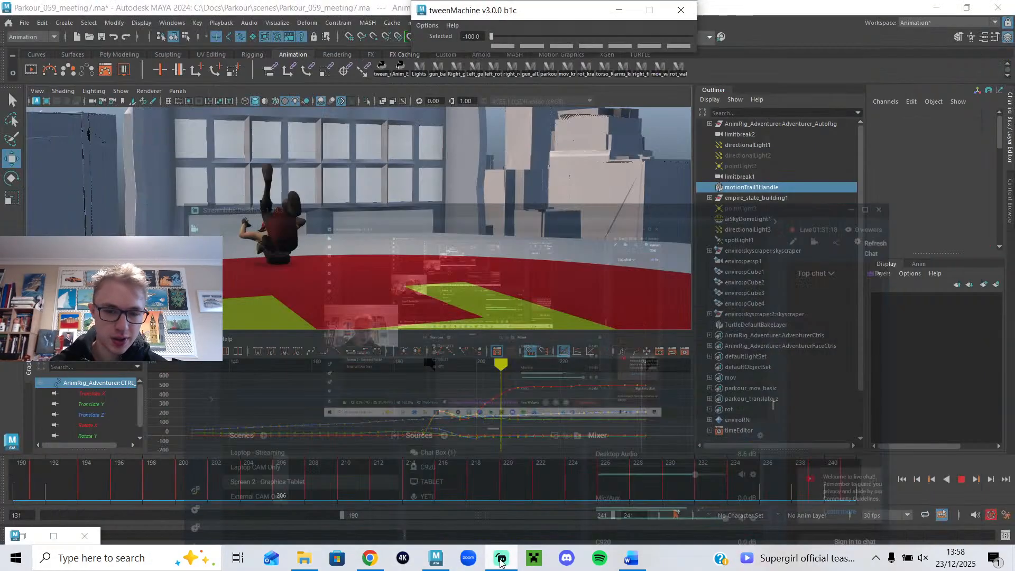
left_click(303, 560)
left_click(302, 562)
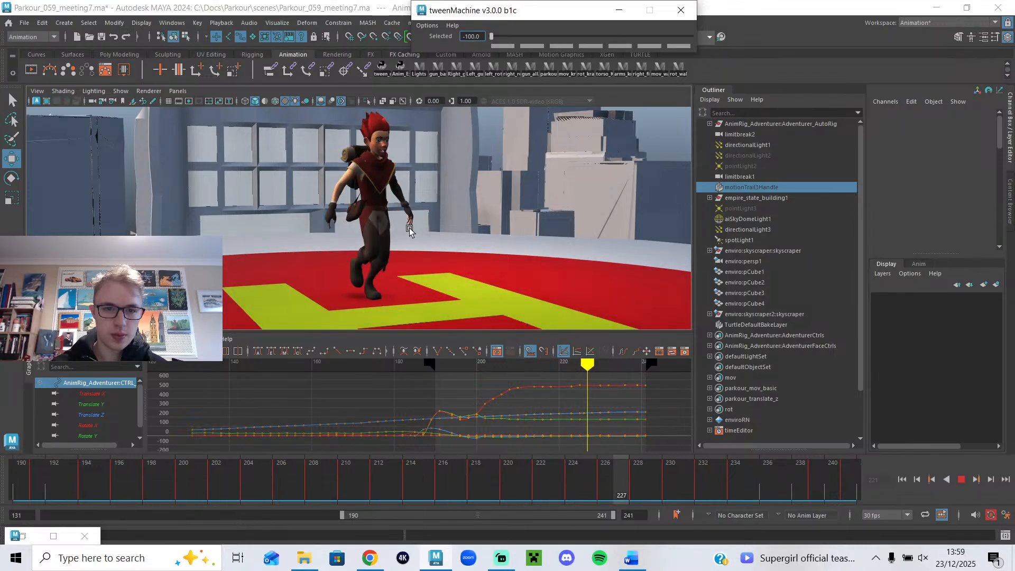
- Restore the floating Persp View and review the landing roll and run-out in playback through the shot camera
left_click(24, 536)
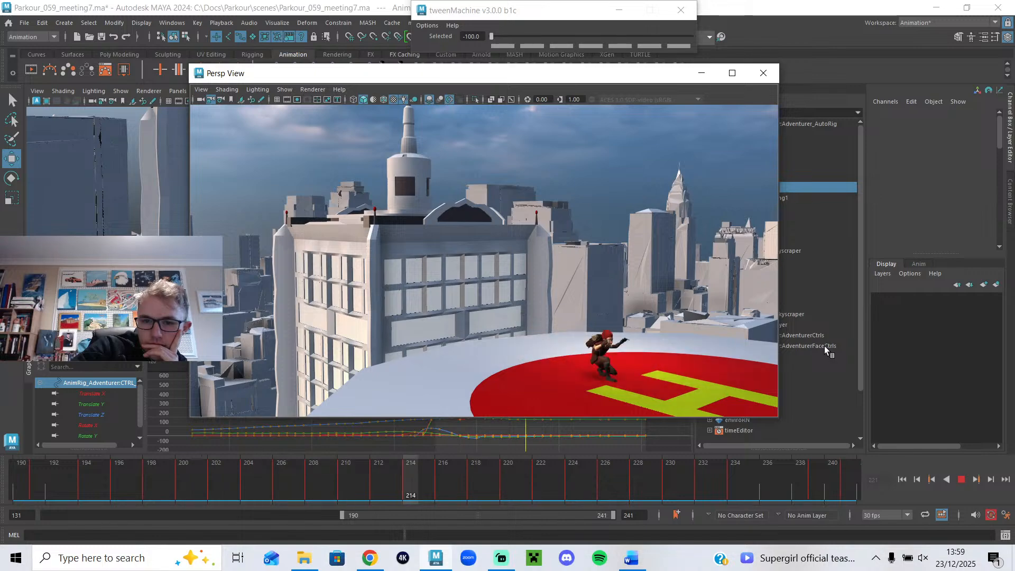
left_click(963, 480)
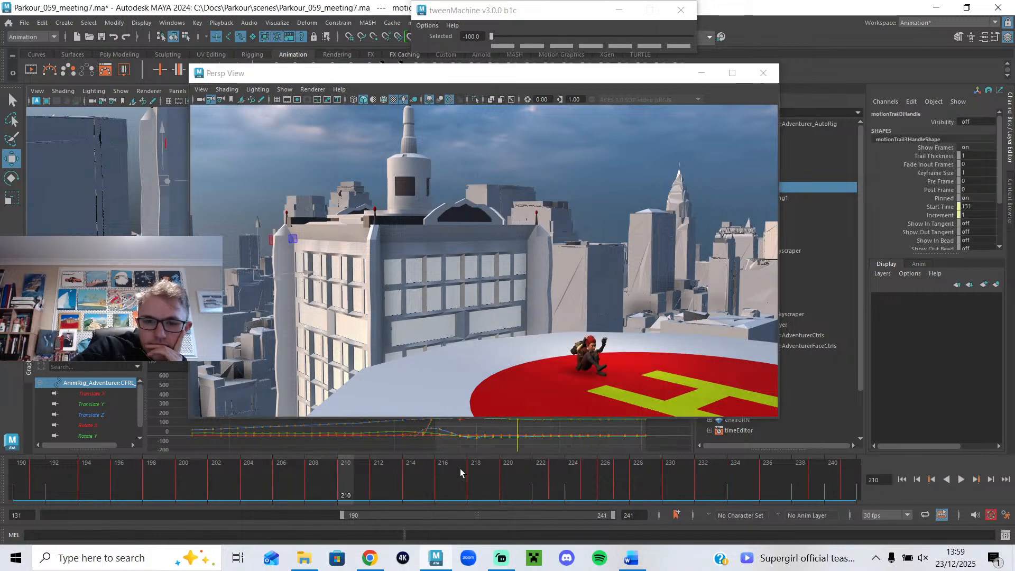
left_click(116, 487)
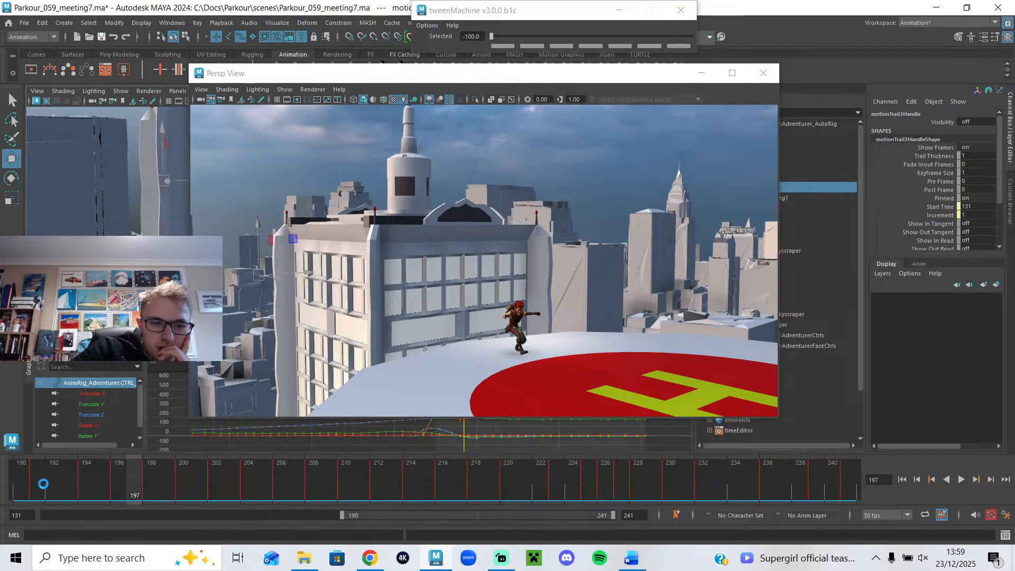
left_click(38, 482)
key("alt+v")
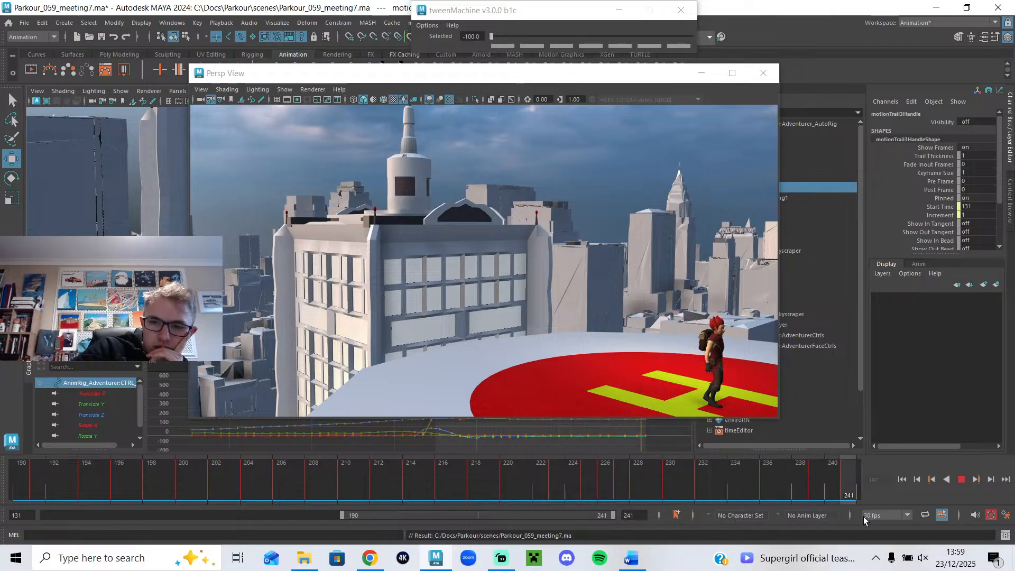
left_click(962, 479)
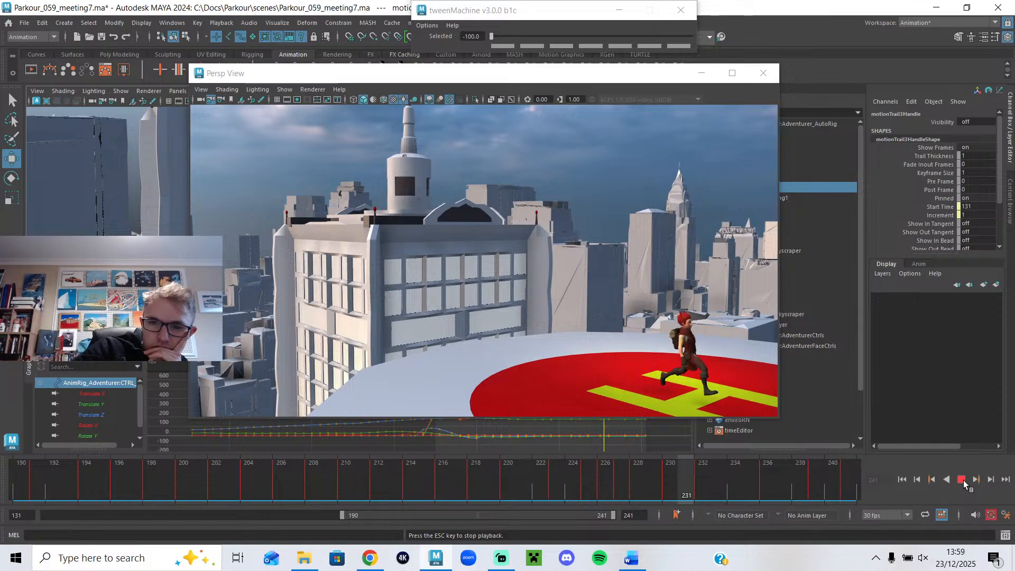
left_click(962, 479)
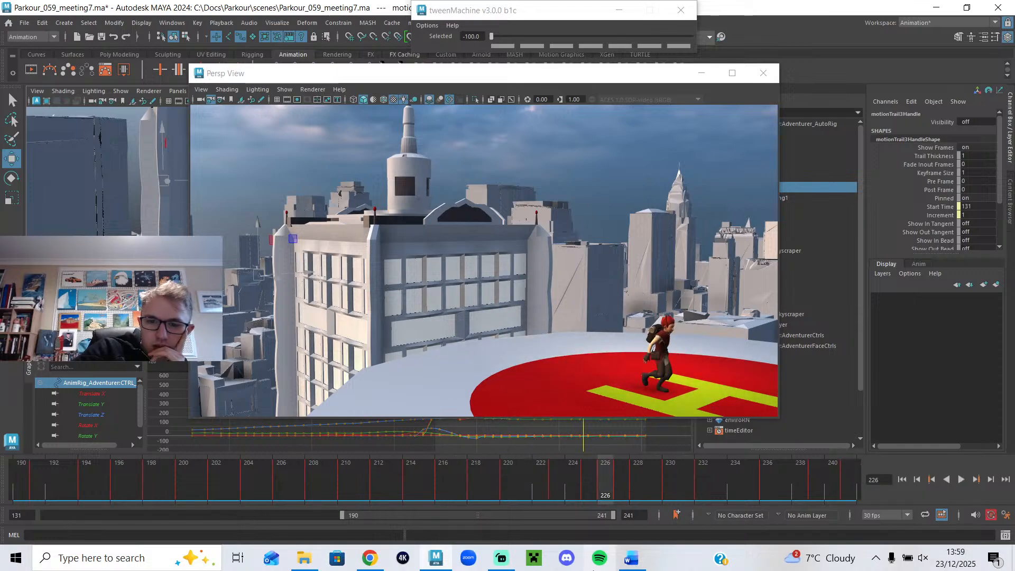
- Switch to the Meeting 7 notes in Word and highlight the "Frame 99 – body moves as a block" note in bright green
left_click(633, 562)
left_click_drag(623, 271, 315, 275)
left_click(365, 262)
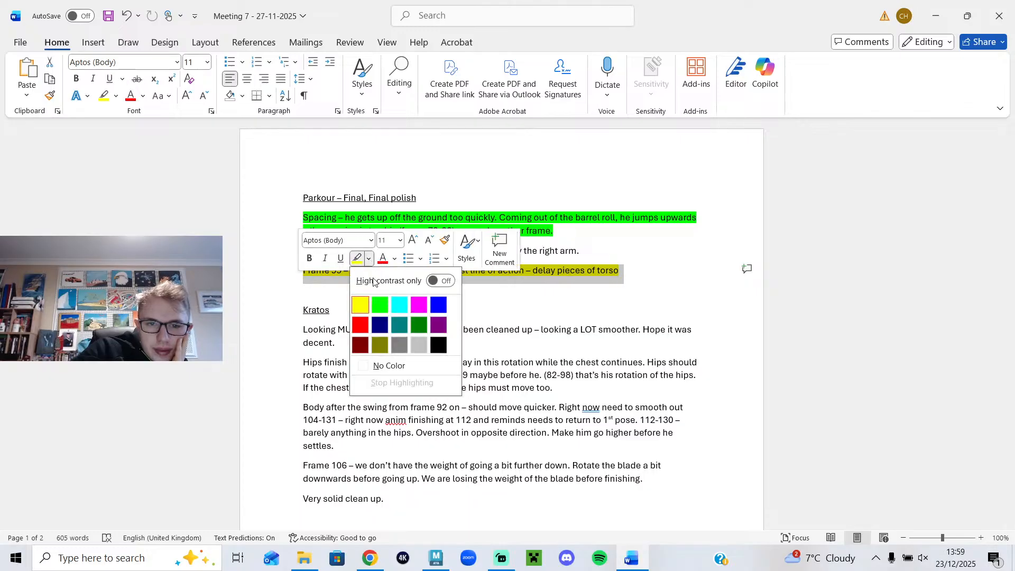
left_click(381, 300)
left_click(462, 293)
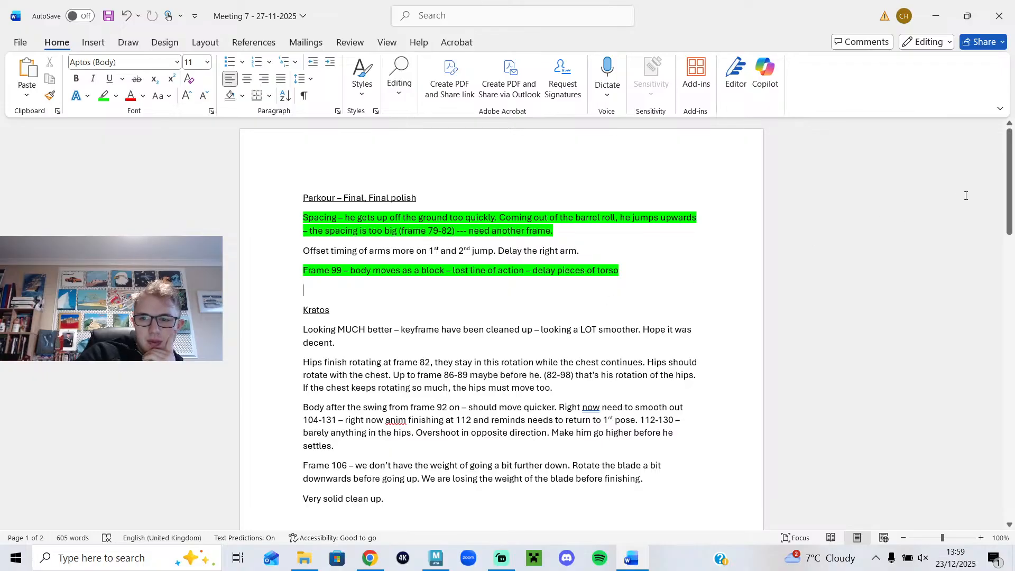
- Select the note on offsetting the arms' timing, and review frame 89 of parkour_57_limitbreak6.mp4 in SyncSketch
left_click_drag(1007, 219, 981, 204)
triple_click(608, 247)
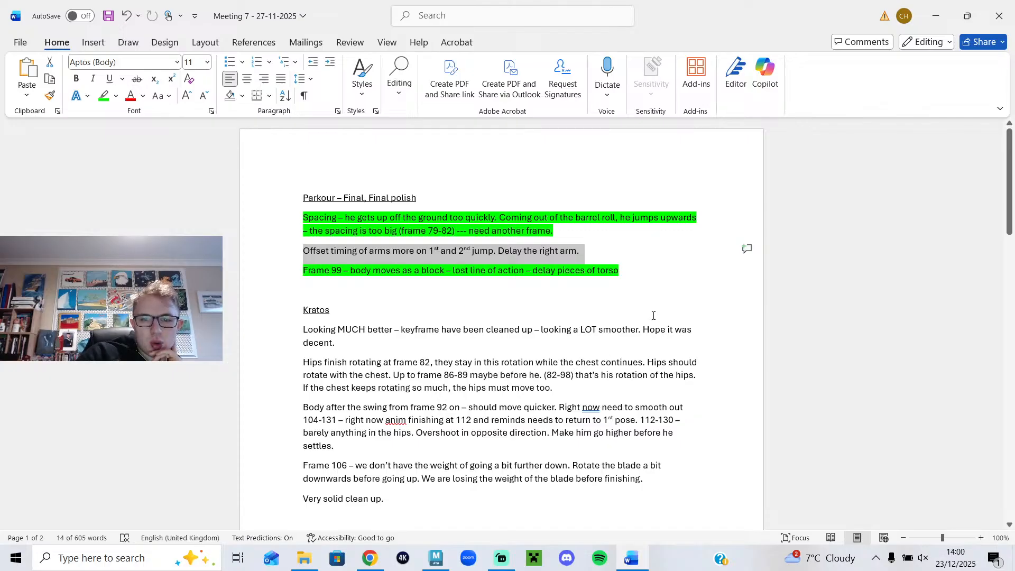
left_click(380, 559)
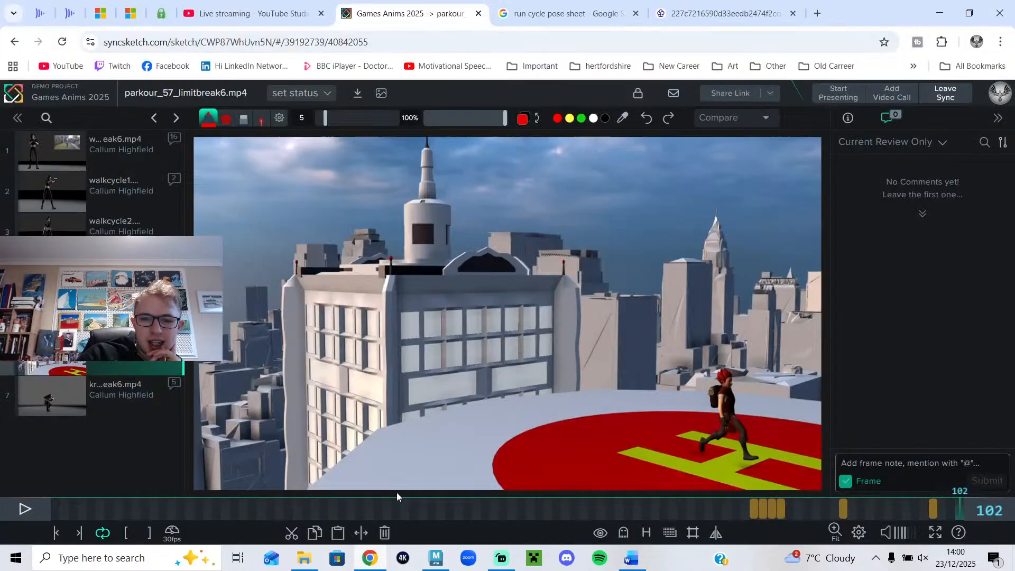
left_click(842, 509)
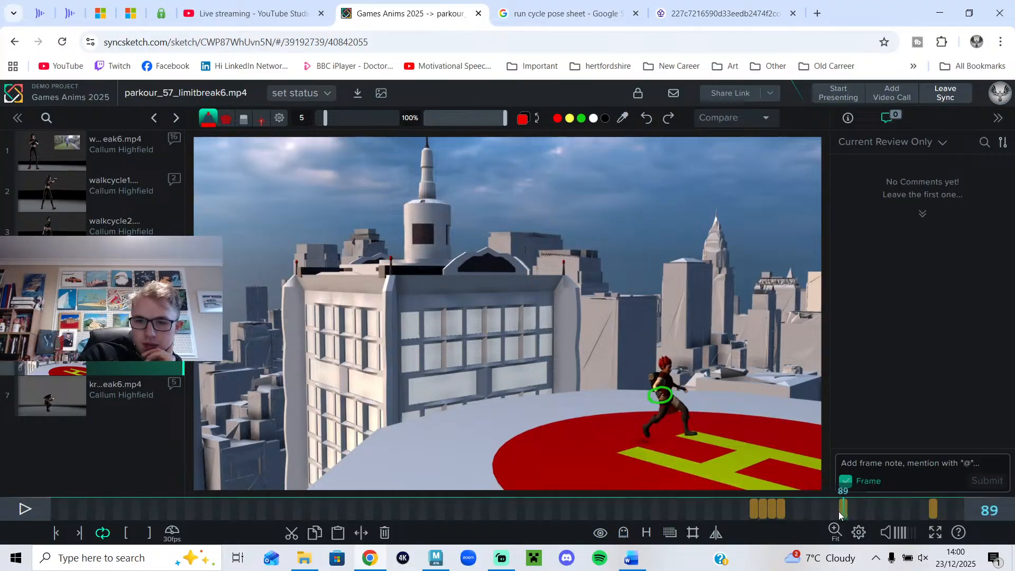
- Open the five-drawing run reference image in Chrome and arrange it side by side with Maya
left_click(577, 15)
left_click(738, 6)
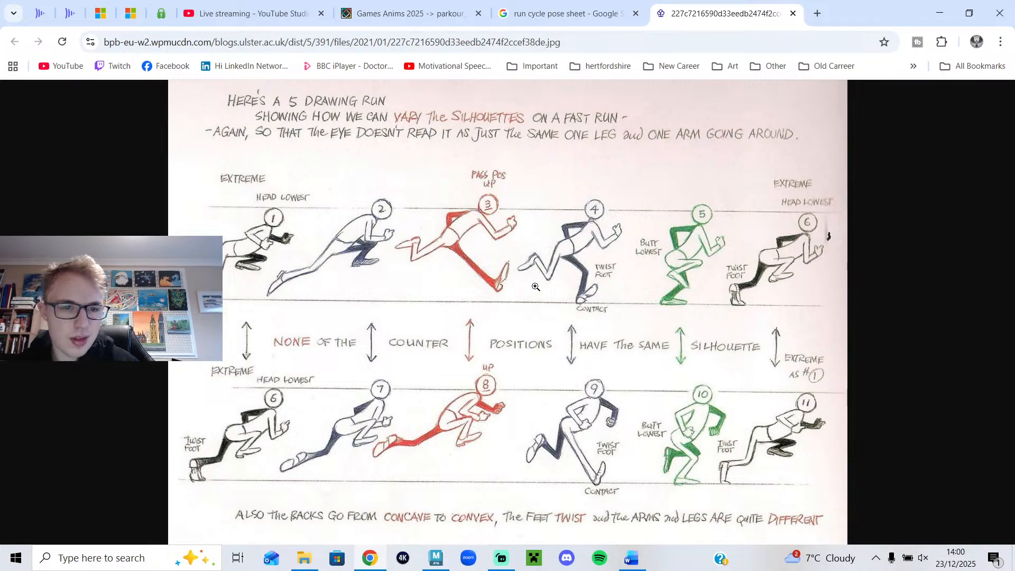
key("super+Right")
key("super+Left")
left_click(826, 225)
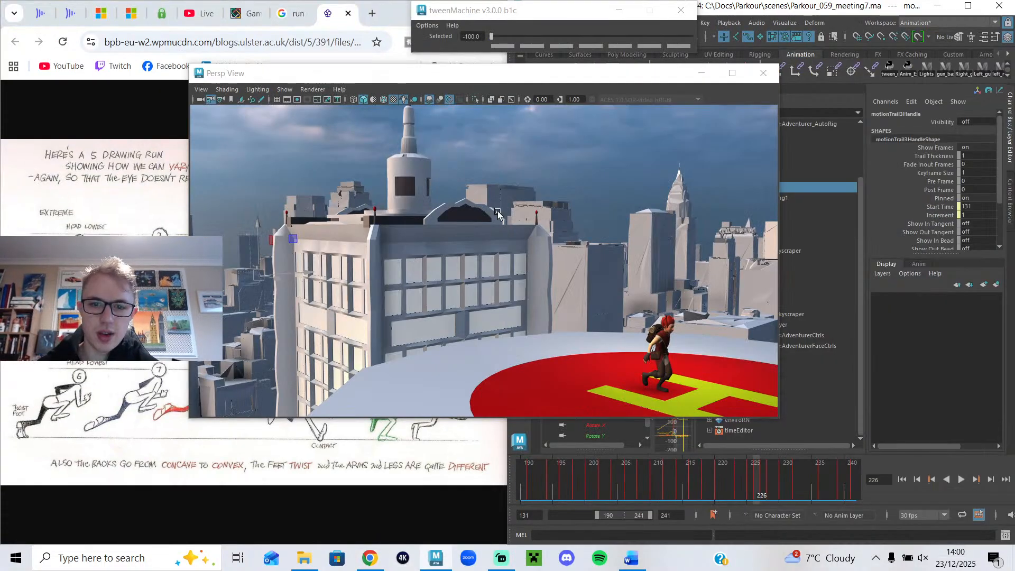
- Minimize the floating Persp View, narrow the reference to about a third of the screen, and hide Maya's Outliner
left_click(701, 73)
left_click_drag(509, 233, 256, 228)
left_click(189, 230)
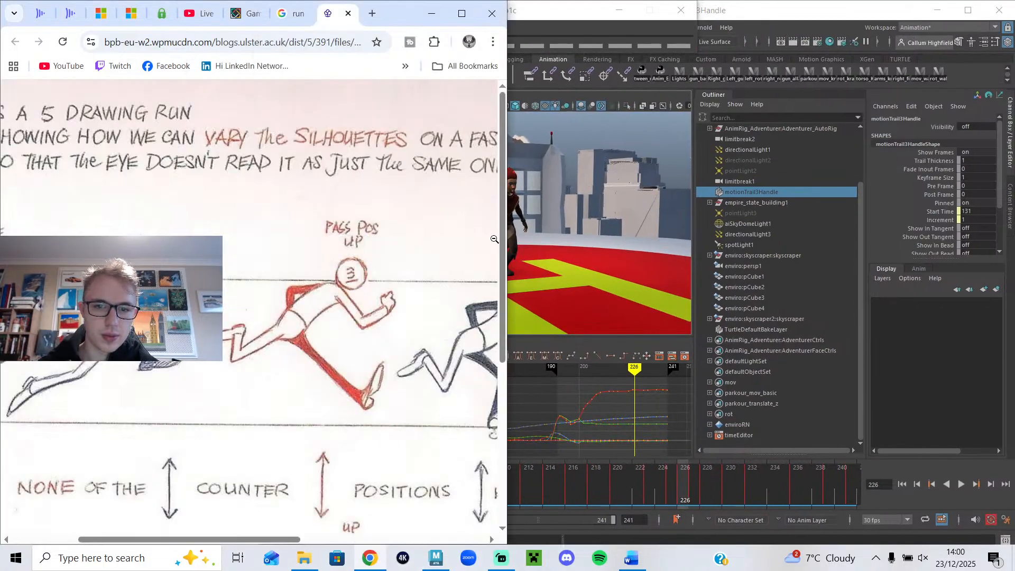
left_click(400, 265)
left_click_drag(512, 260, 332, 261)
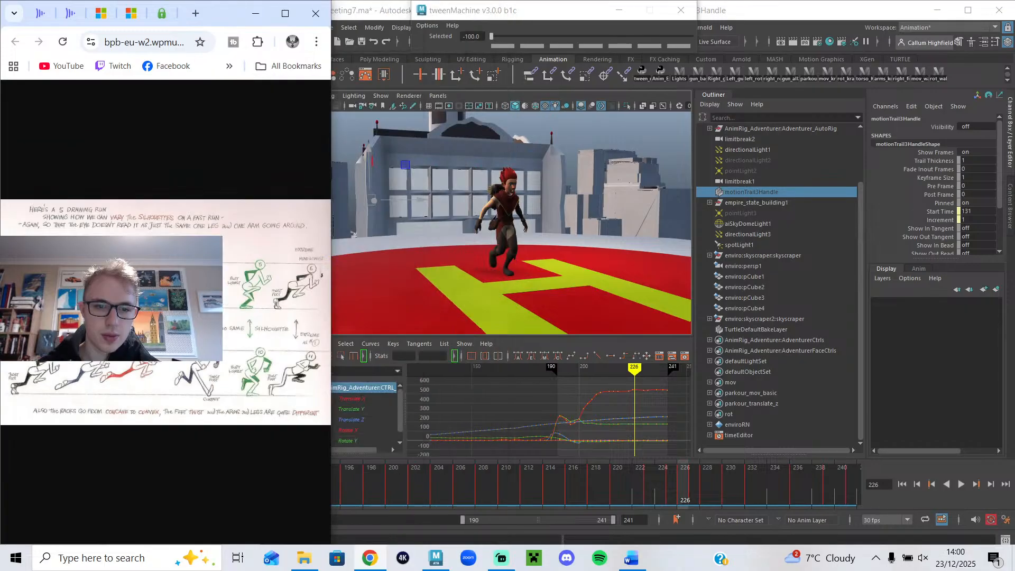
left_click(750, 18)
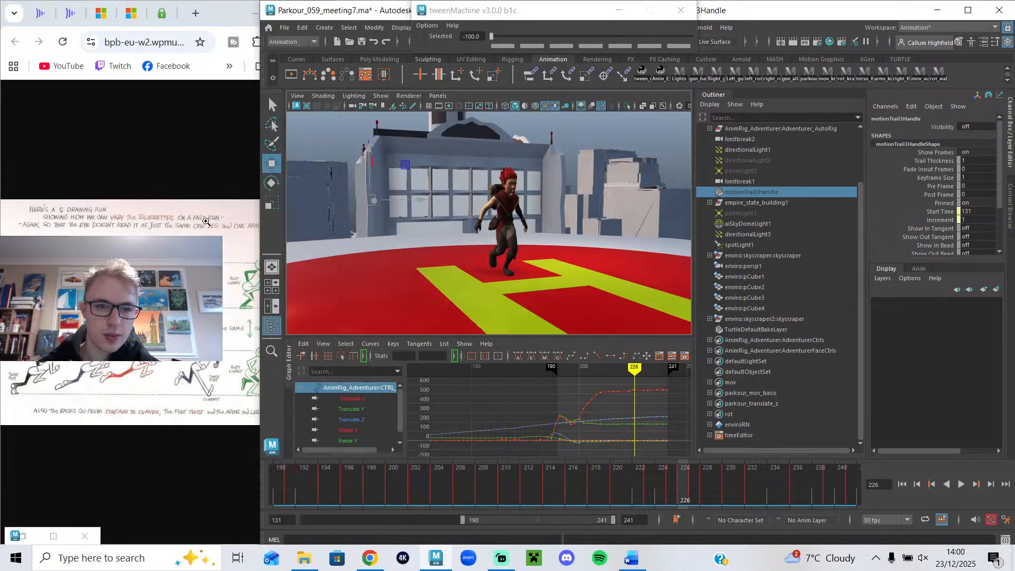
left_click_drag(255, 233, 330, 238)
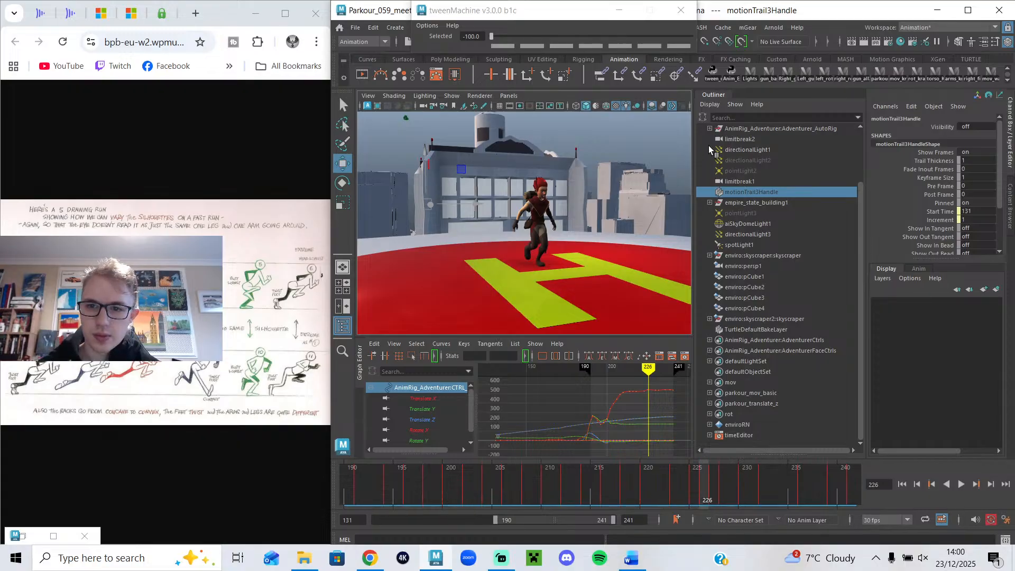
left_click(342, 328)
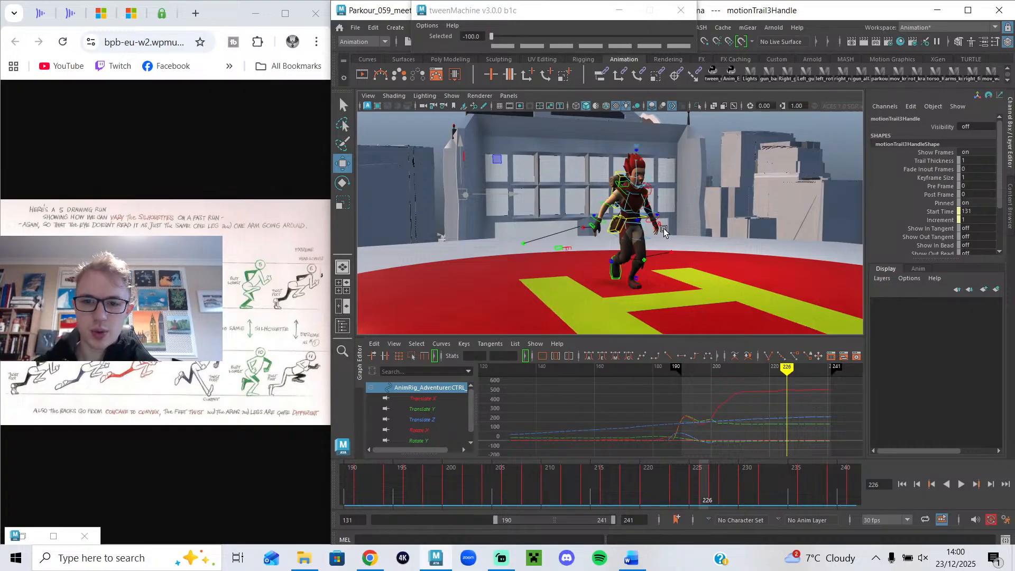
- Examine the right arm's pose from the side and front between frames 226 and 216
left_click(626, 201)
left_click_drag(607, 234, 682, 245, "alt")
scroll(631, 244, "up", 3)
scroll(644, 222, "up", 2)
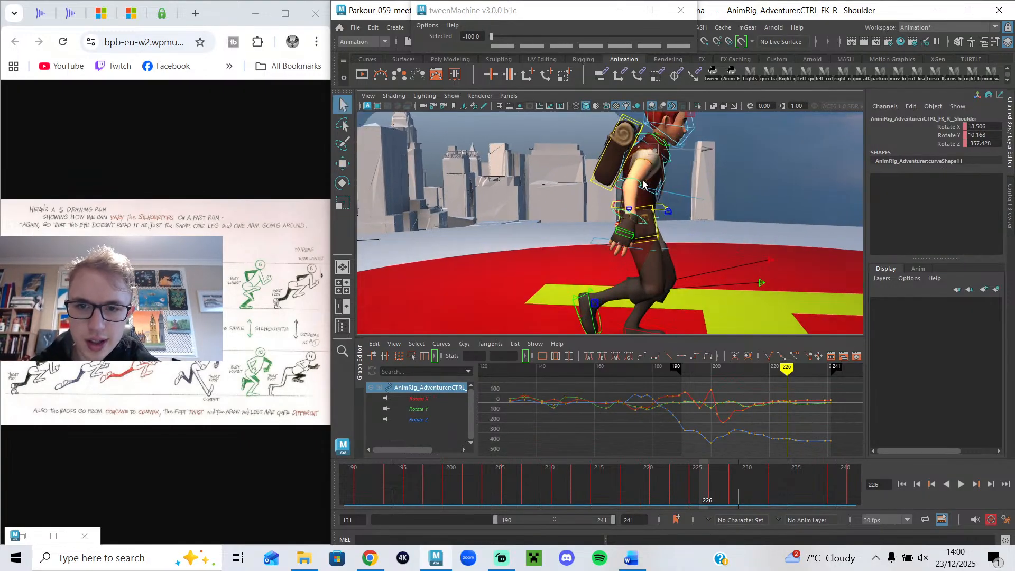
left_click_drag(678, 168, 664, 264, "alt")
key("e")
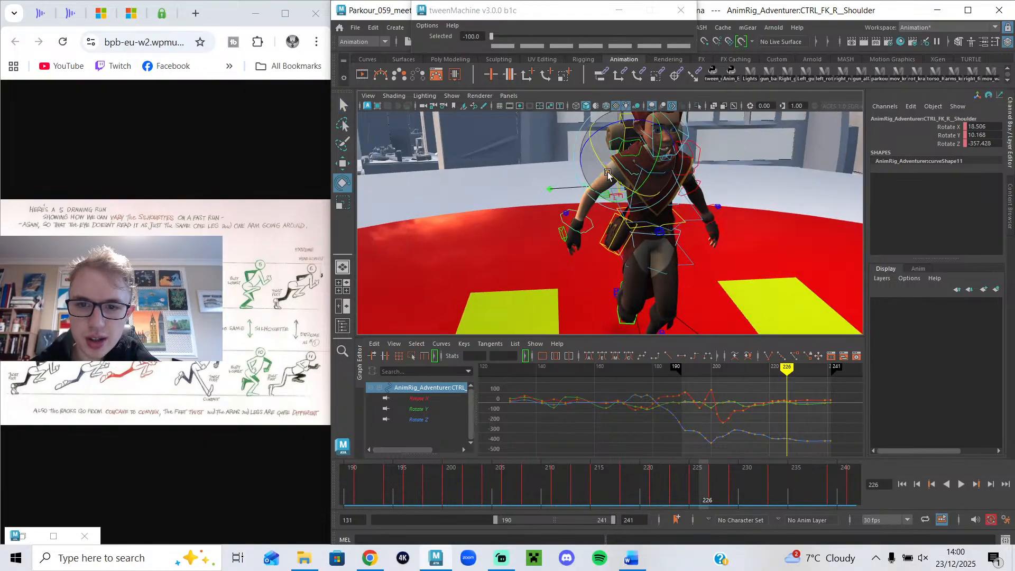
middle_click_drag(759, 423, 646, 417, "alt")
left_click_drag(637, 472, 609, 469)
scroll(631, 228, "down", 3)
left_click_drag(630, 230, 682, 236, "alt")
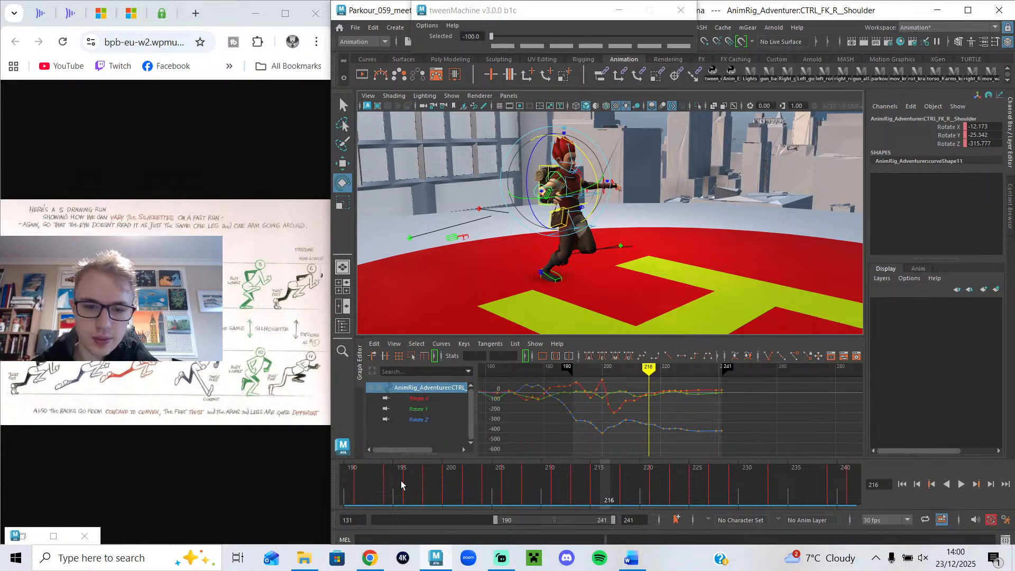
- Restore the floating Persp View, shrink it to the reference's width, and place it above the run drawings
left_click(23, 539)
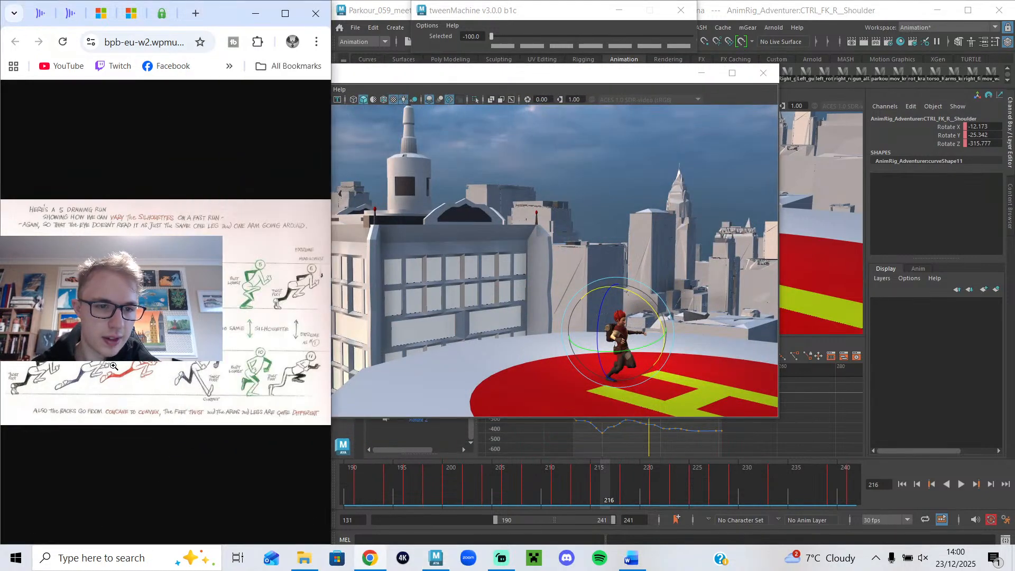
left_click_drag(463, 76, 687, 53)
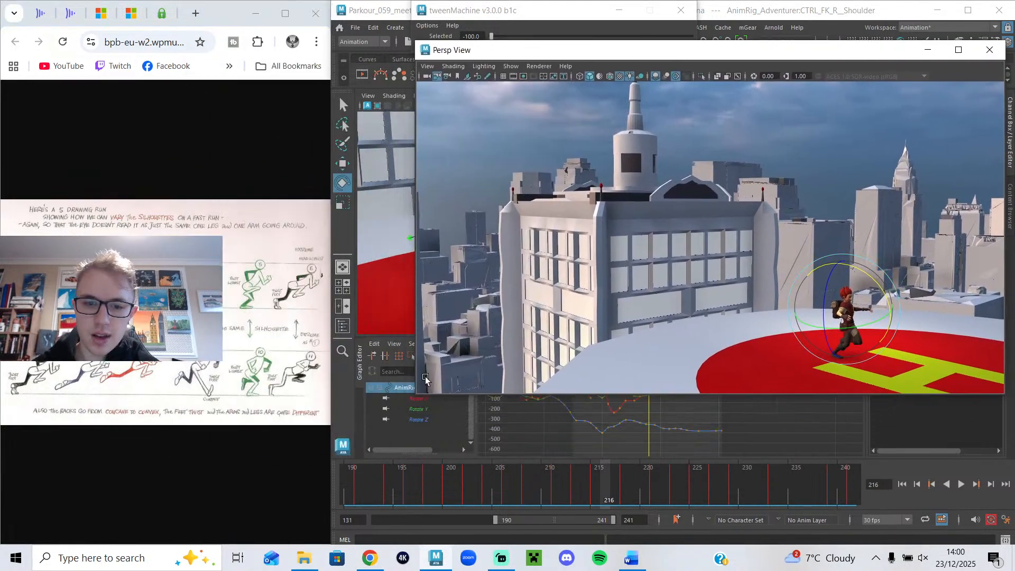
left_click_drag(417, 396, 740, 251)
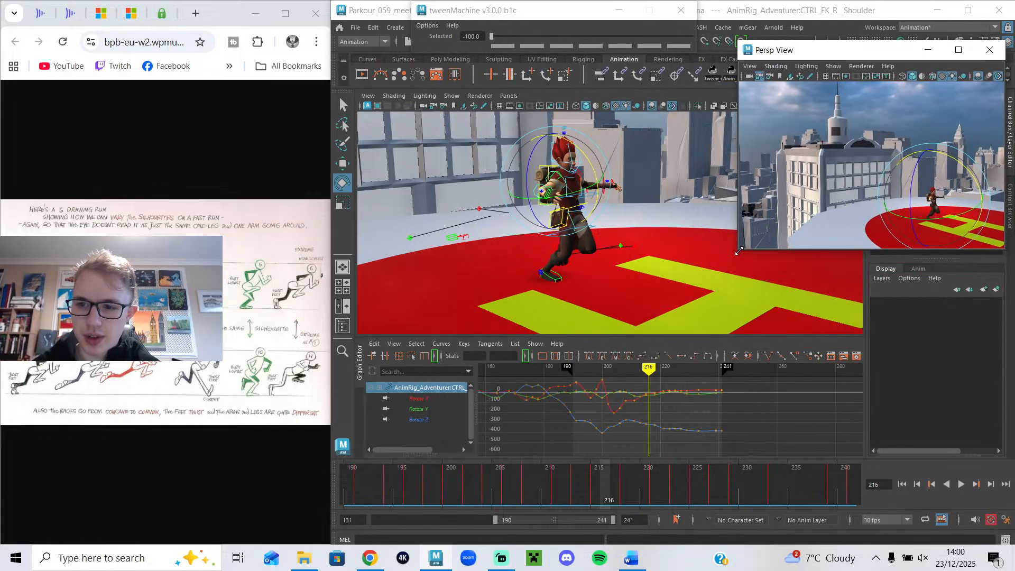
left_click_drag(862, 58, 183, 26)
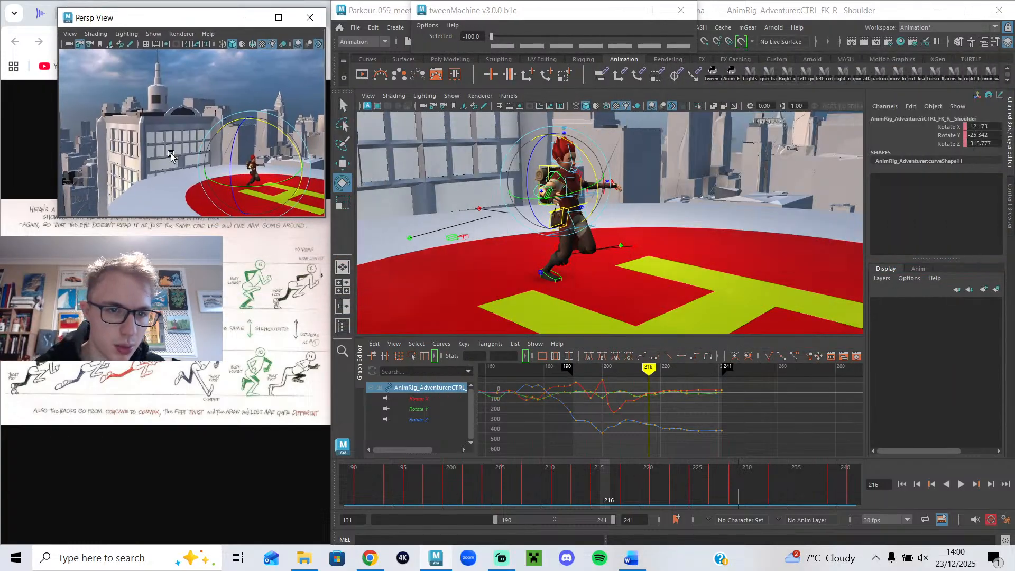
left_click_drag(57, 219, 1, 236)
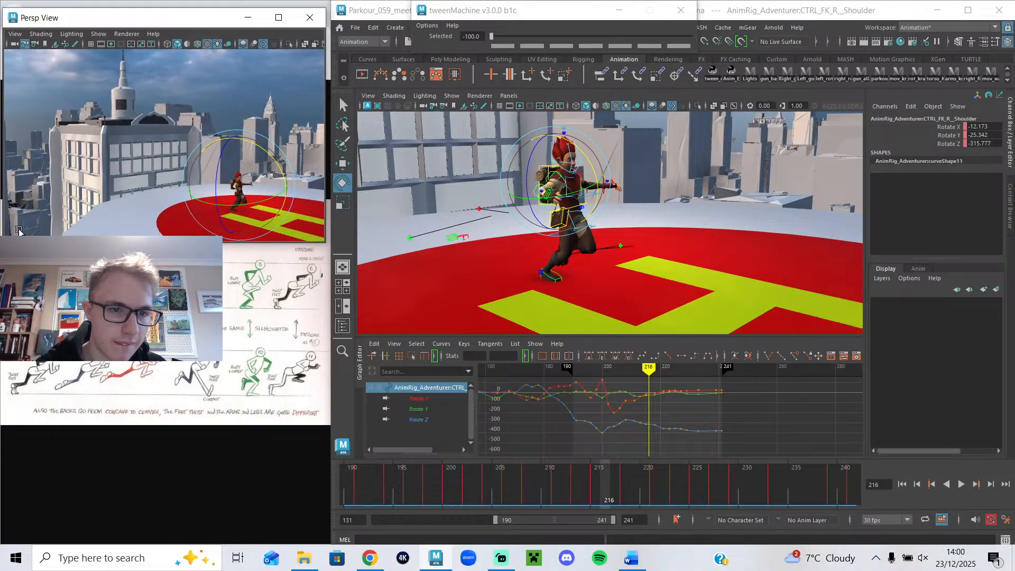
left_click_drag(153, 25, 151, 17)
key("q")
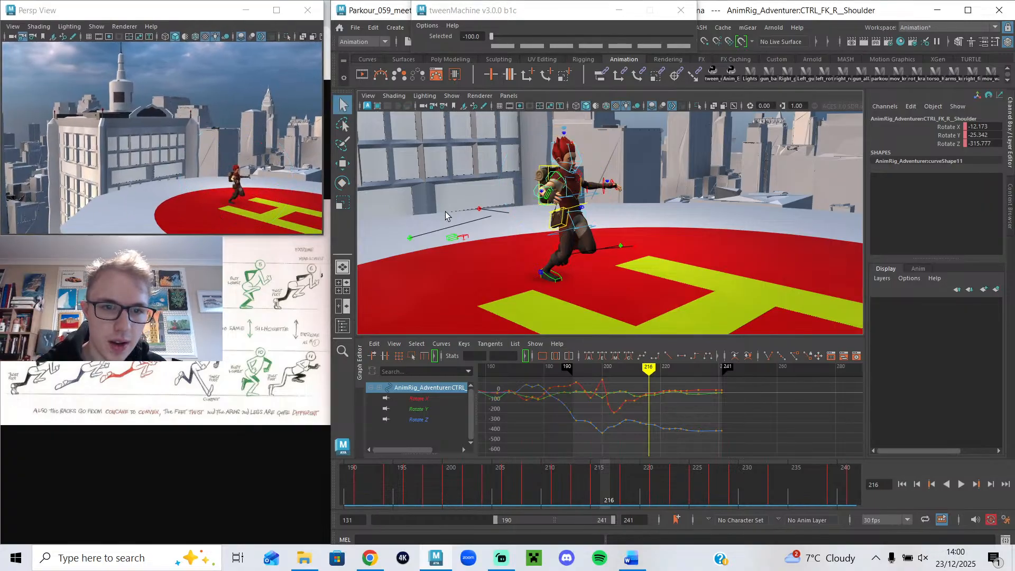
- Compare the character's arm and leg poses around frames 216 to 219 with the five-drawing run reference
left_click_drag(580, 236, 597, 235, "alt")
key("w")
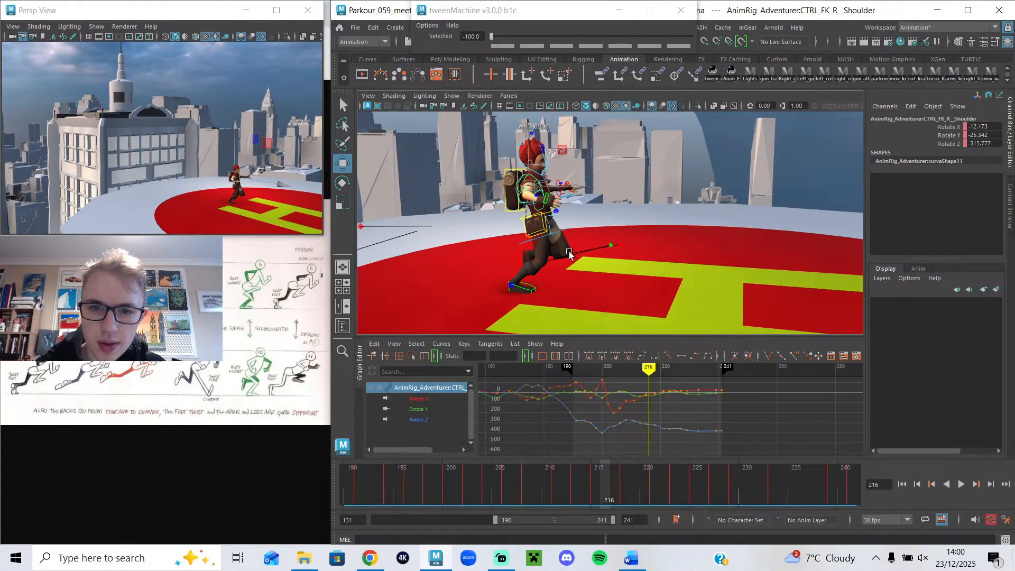
left_click_drag(542, 486, 630, 507)
left_click_drag(622, 271, 535, 268, "alt")
scroll(551, 268, "up", 3)
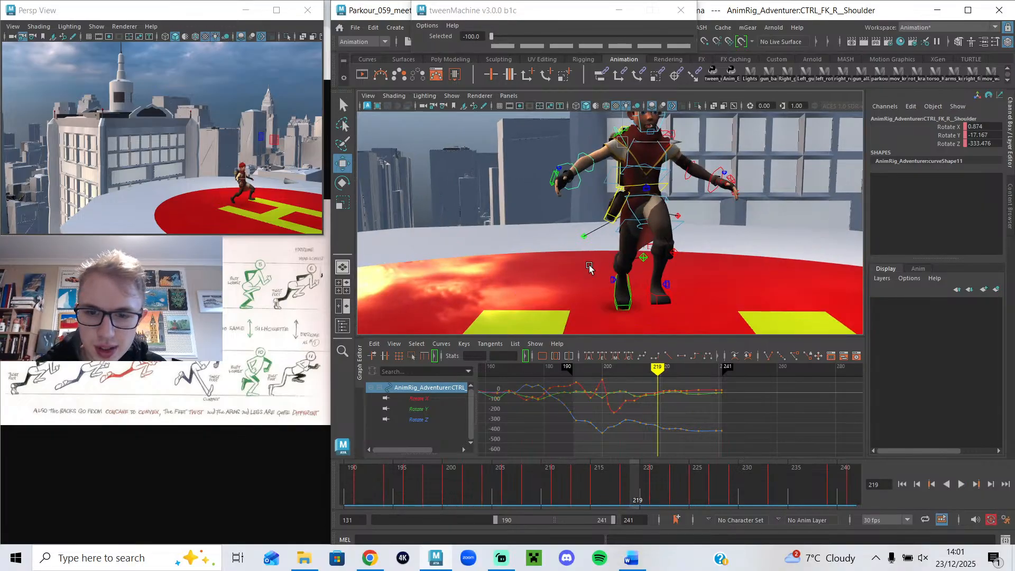
left_click(623, 490)
left_click_drag(604, 278, 648, 271, "alt")
left_click(209, 283)
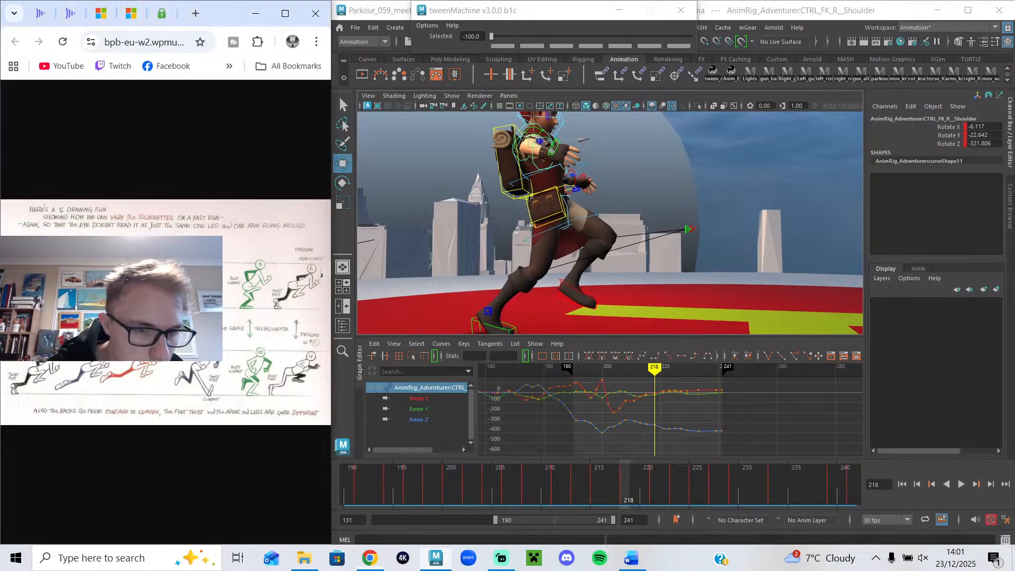
scroll(209, 283, "down", 2)
scroll(209, 283, "up", 1)
left_click(209, 283)
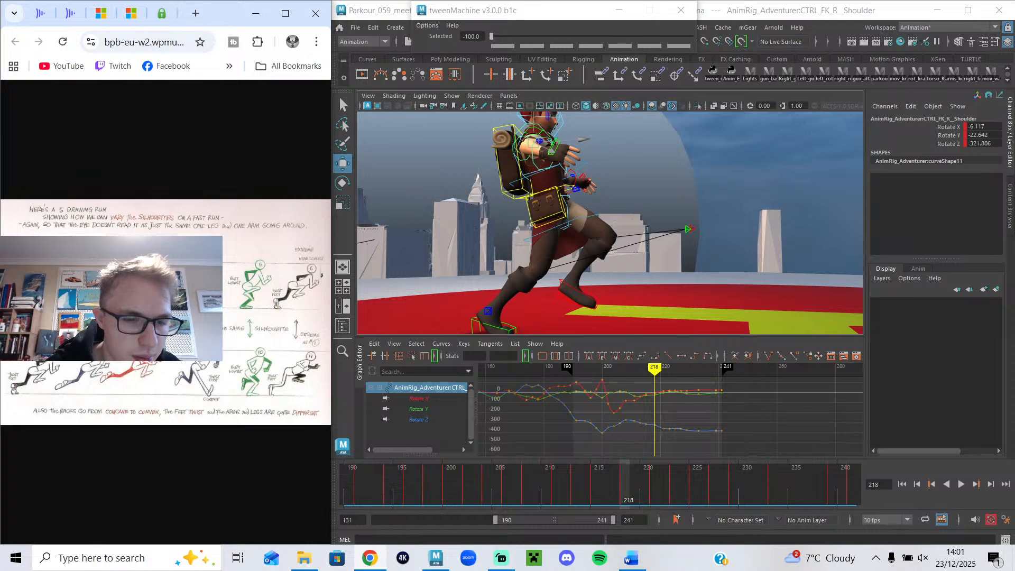
- Rotate the right arm's shoulder and elbow controls at frame 218 so the forearm swings forward in front of the torso
left_click_drag(560, 232, 521, 278, "alt")
middle_click_drag(540, 205, 542, 273, "alt")
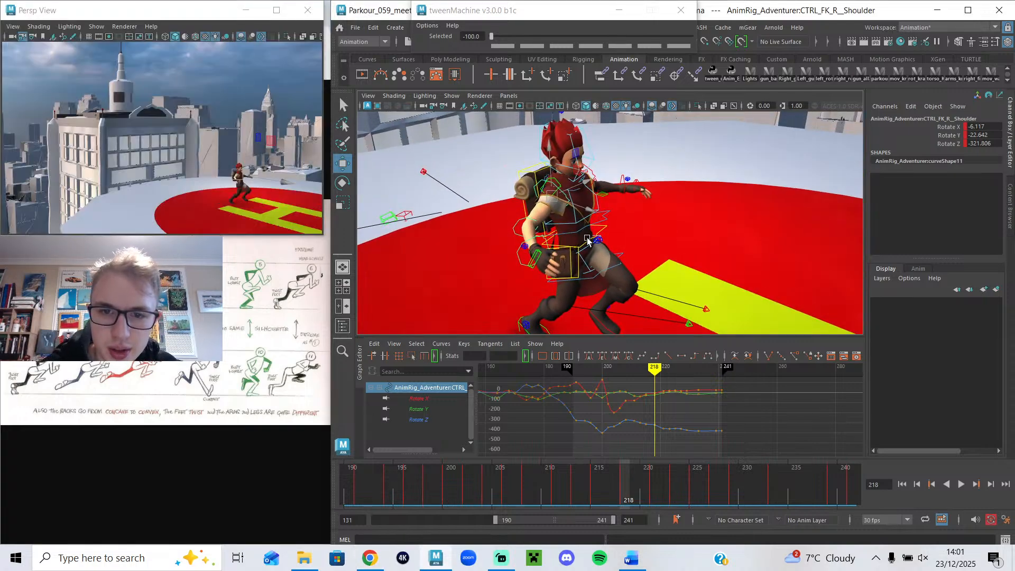
left_click_drag(587, 241, 519, 215, "alt")
key("e")
left_click_drag(567, 251, 544, 260)
key("w")
left_click(545, 260)
key("e")
left_click_drag(542, 296, 579, 285)
key("q")
key("w")
- Refine the right shoulder's rotation at frame 218 and key the right wrist control there
left_click(523, 203)
key("e")
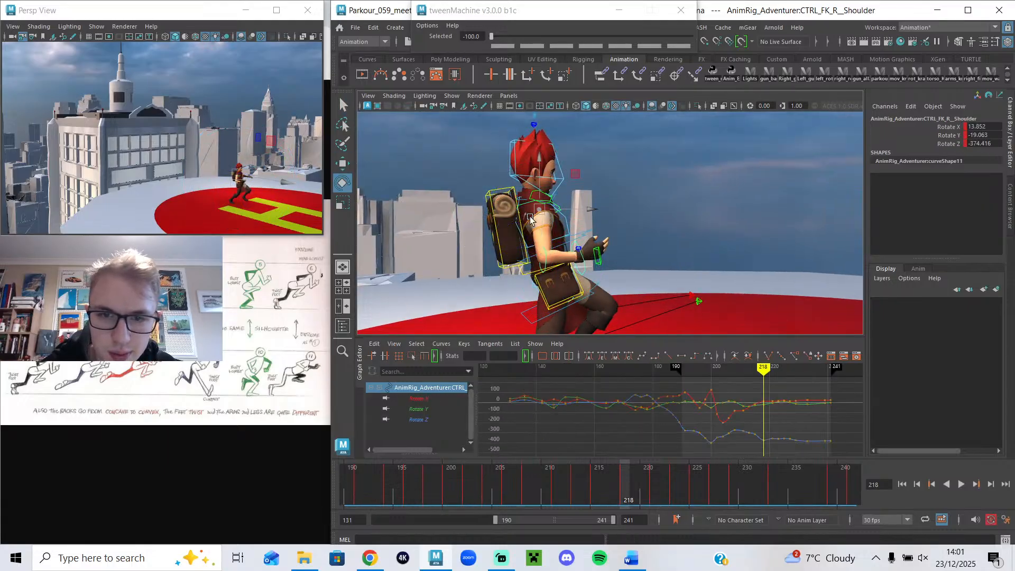
left_click_drag(519, 248, 558, 232)
left_click(589, 257)
key("s")
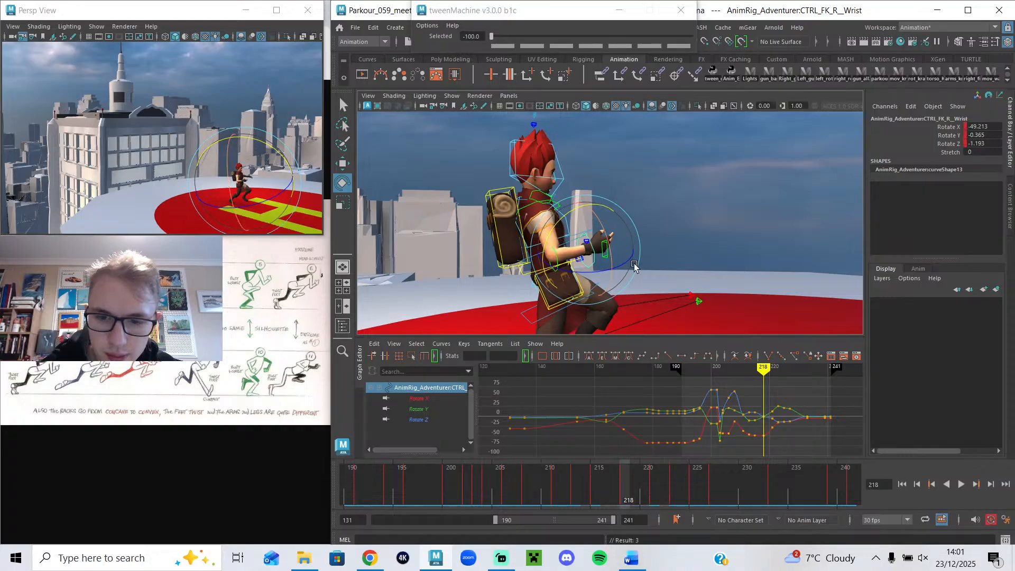
- Create a quick select set named arm_left from the right arm's shoulder, elbow and wrist controls, and add it to the shelf
left_click_drag(626, 489, 648, 490)
middle_click_drag(599, 328, 584, 291, "alt")
key("q")
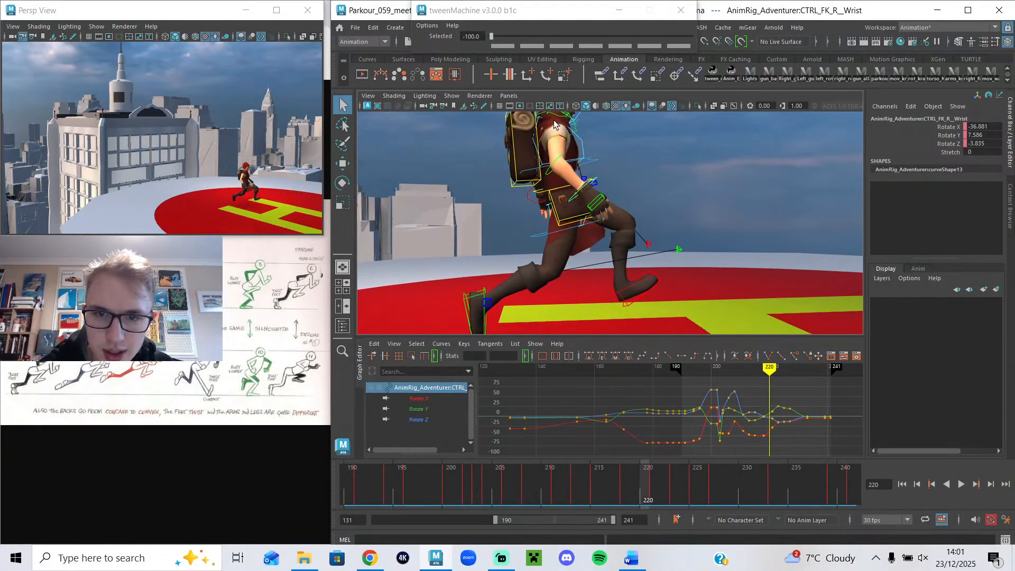
left_click(600, 161)
left_click_drag(600, 163, 550, 200, "alt")
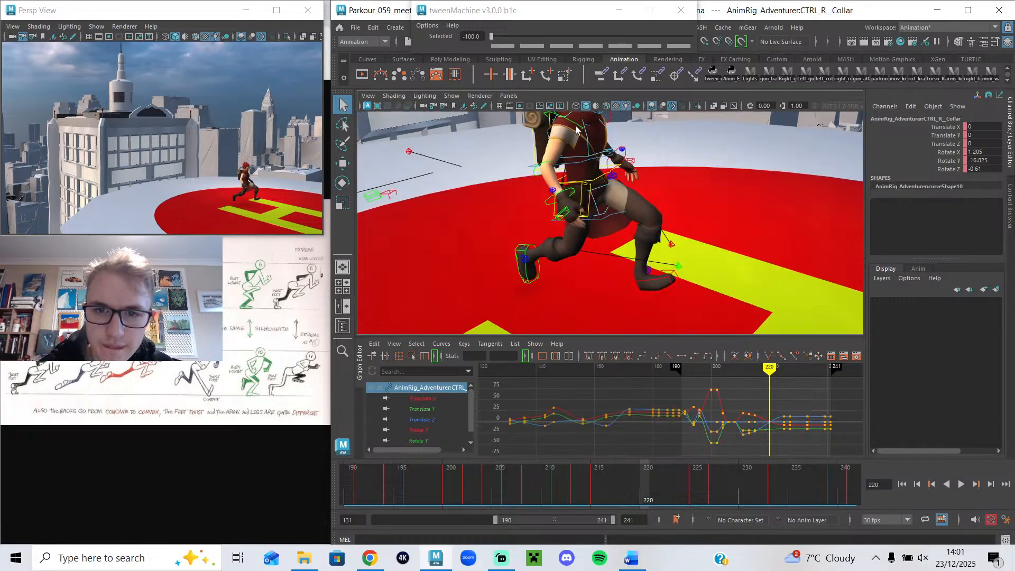
left_click(575, 129)
left_click(546, 164, "shift")
left_click(567, 191, "shift")
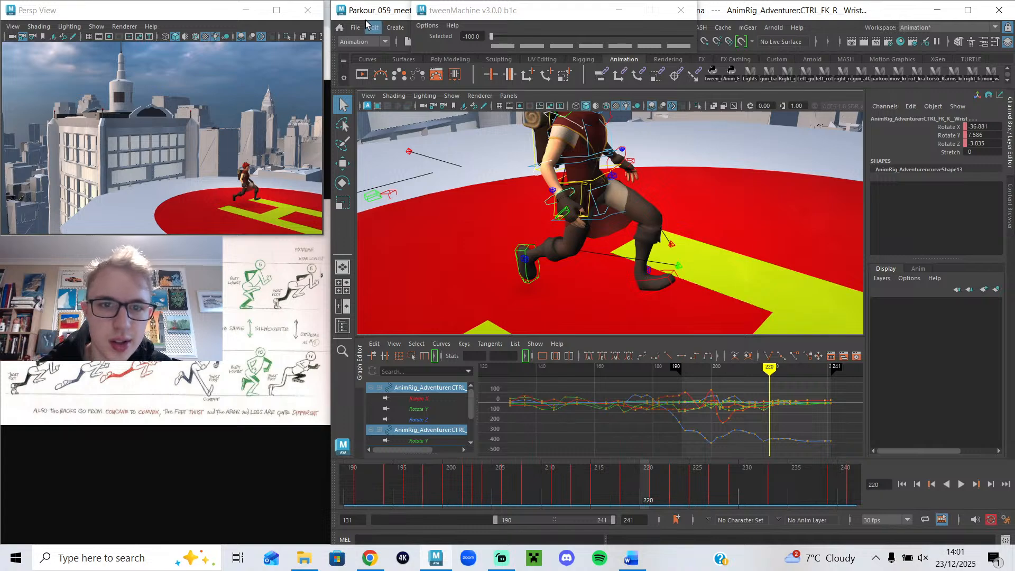
left_click(396, 27)
mouse_move(465, 278)
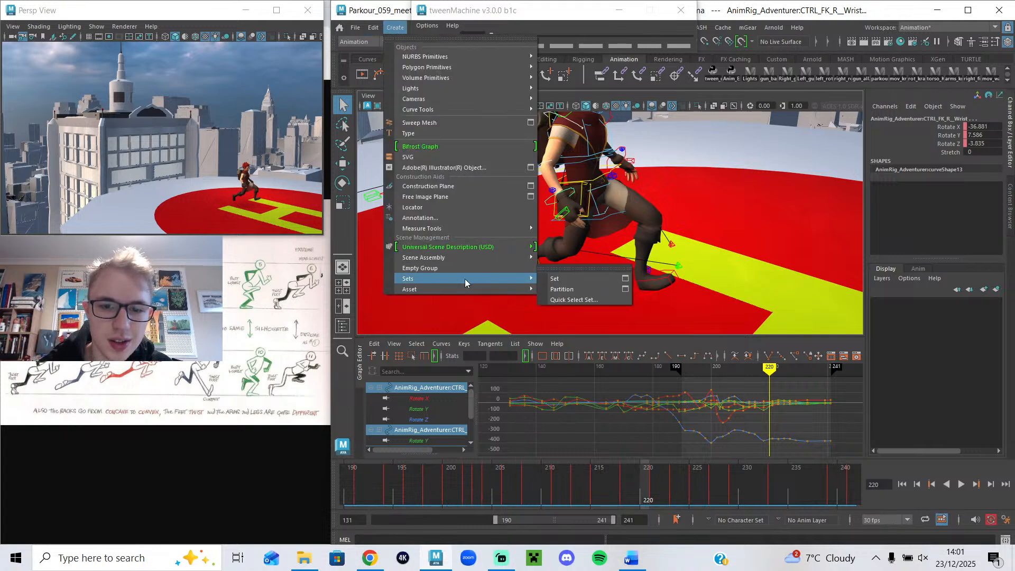
left_click(568, 300)
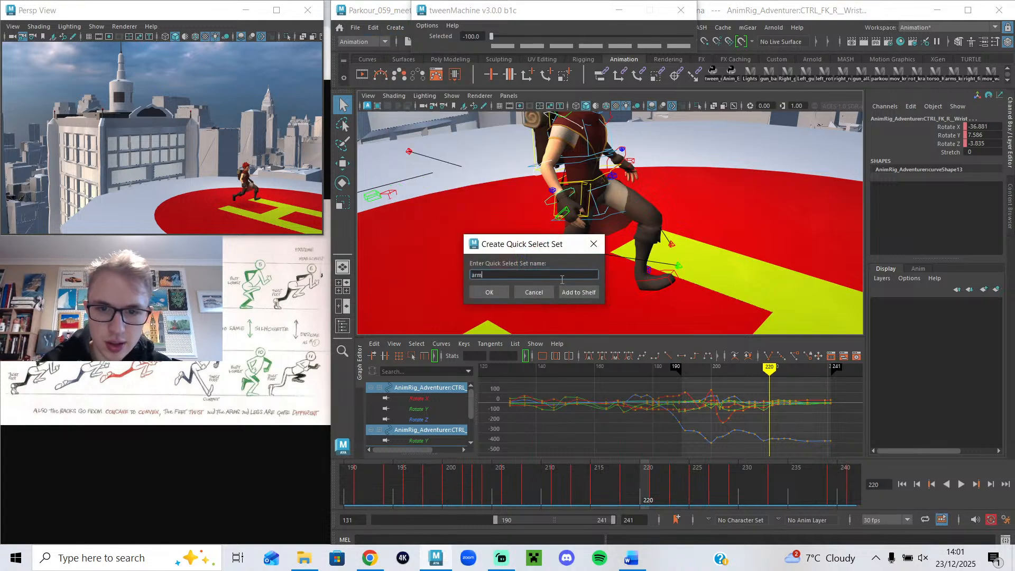
type("_left")
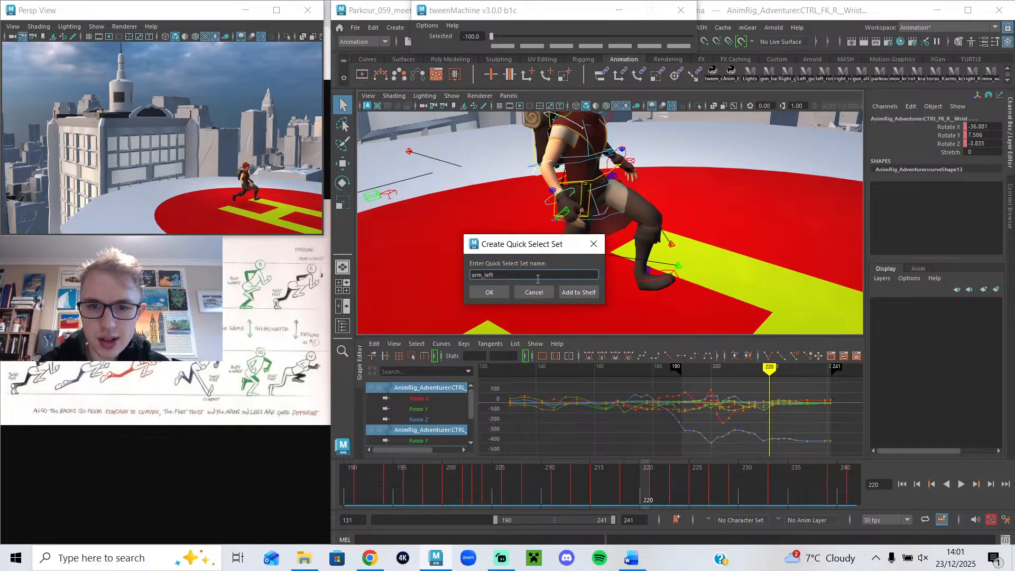
left_click(579, 293)
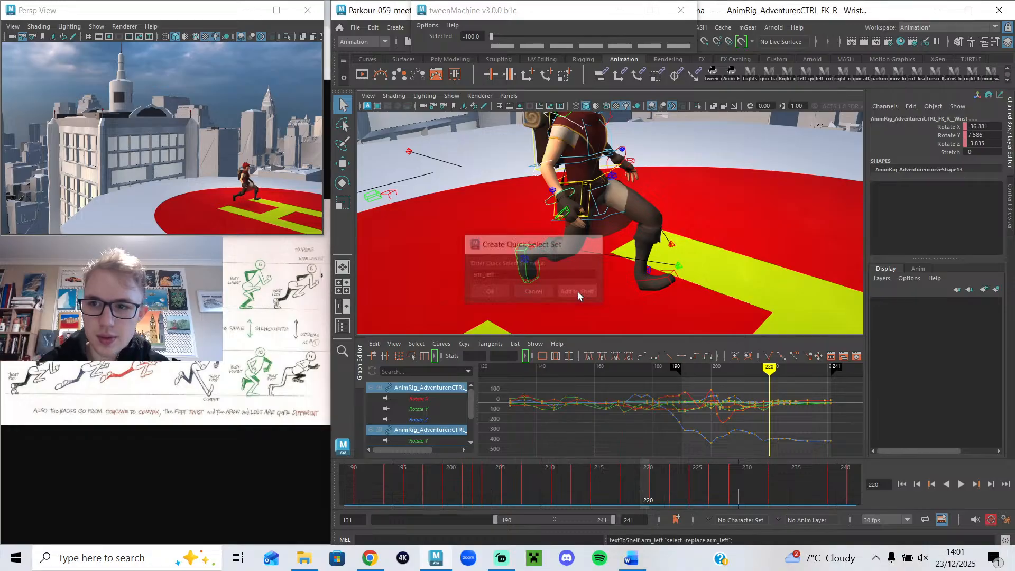
- Select the arm_left set from the shelf and tween its pose at frame 220 strongly toward the previous key
left_click(1009, 81)
left_click(1008, 81)
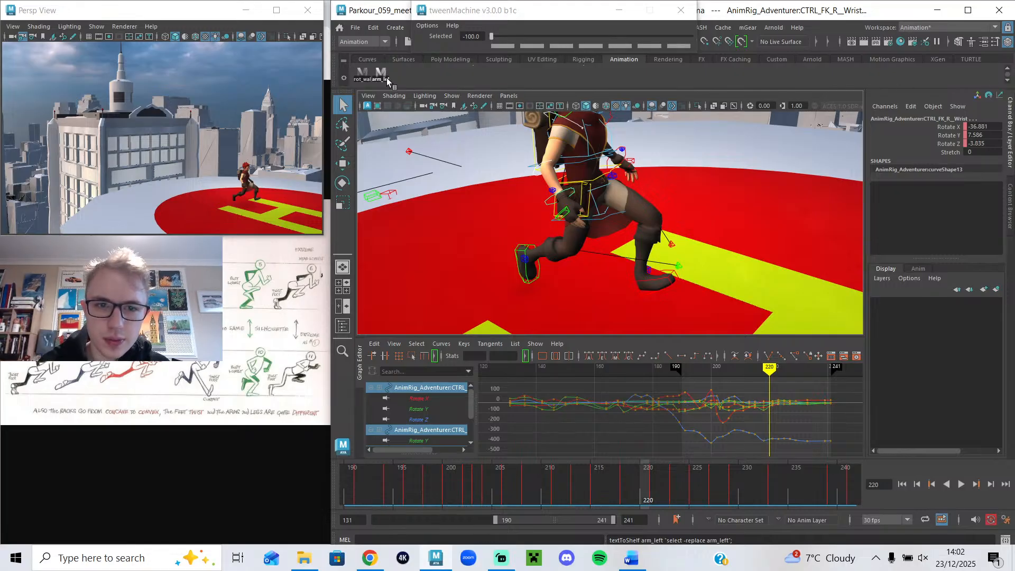
left_click(384, 77)
left_click(503, 46)
- Rotate the right shoulder forward and bend the right elbow to about -79 in Rotate Y at frame 220, checking against frame 218
left_click_drag(573, 195, 603, 315, "alt")
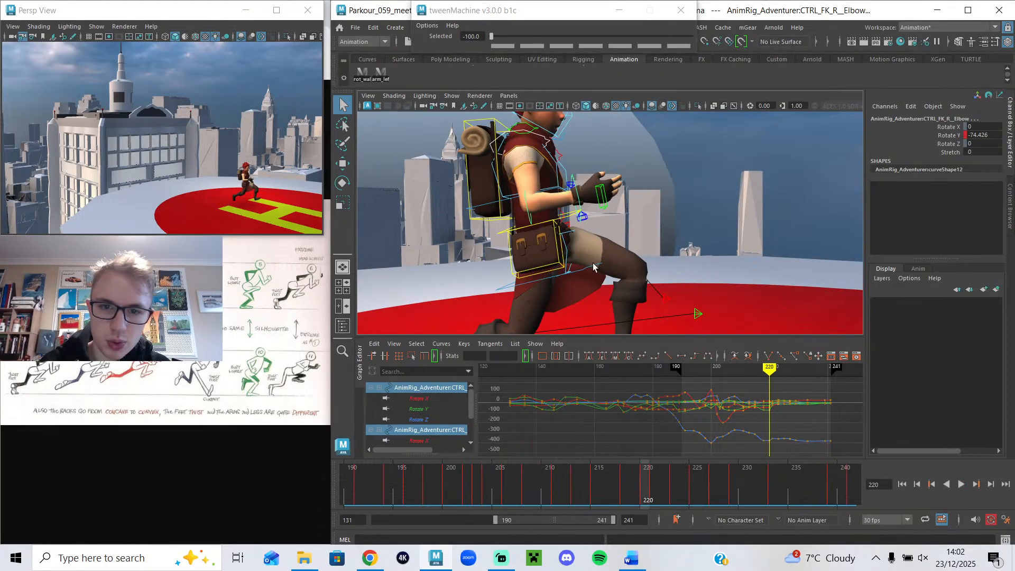
key("e")
left_click(542, 147)
left_click_drag(543, 147, 591, 226)
left_click(565, 214)
left_click_drag(549, 251, 579, 328)
left_click(621, 489)
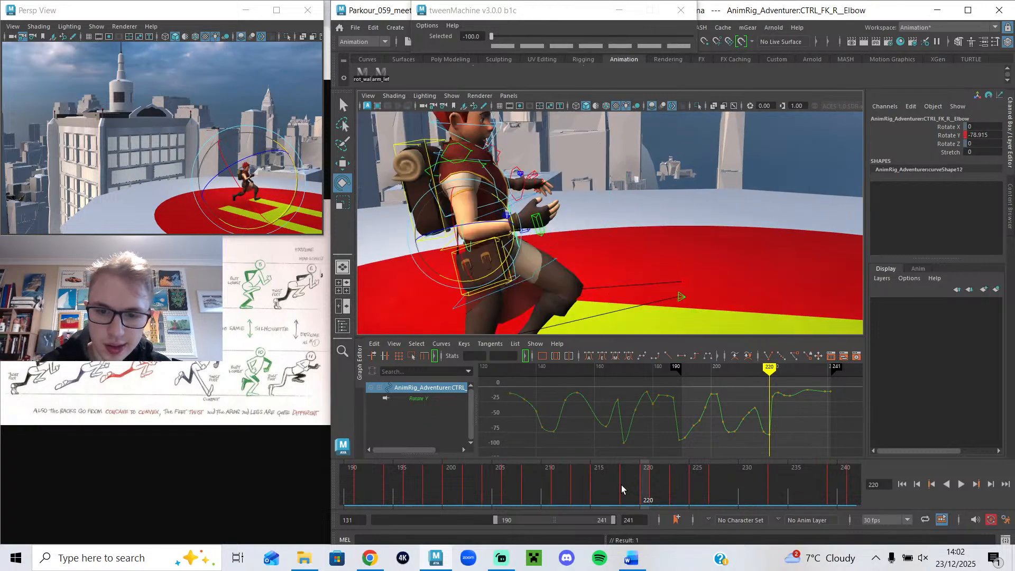
left_click_drag(620, 484, 643, 485)
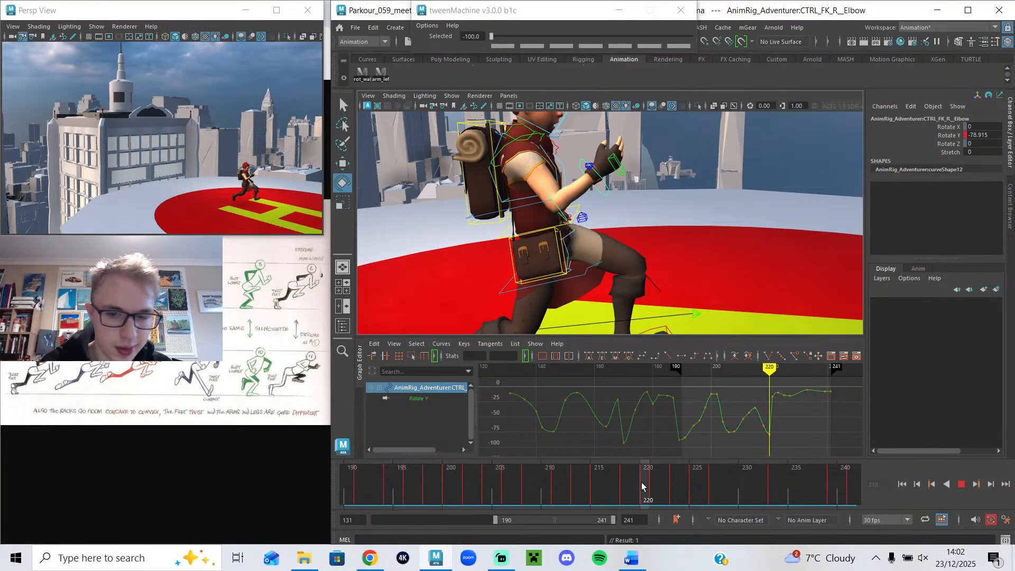
- Select the arm_left set and delete its keys at frame 221
left_click(371, 81)
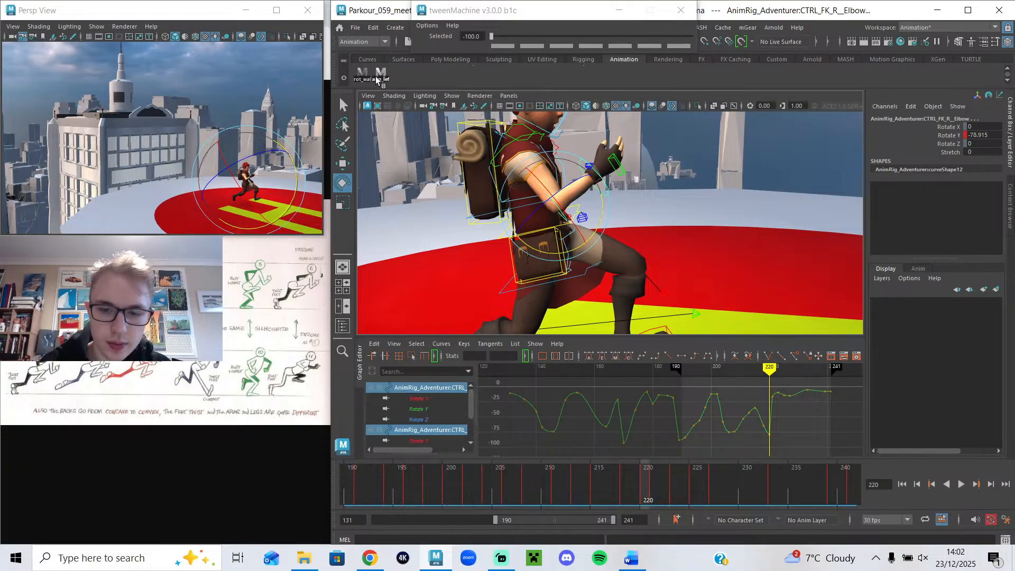
left_click(653, 484)
right_click(652, 485)
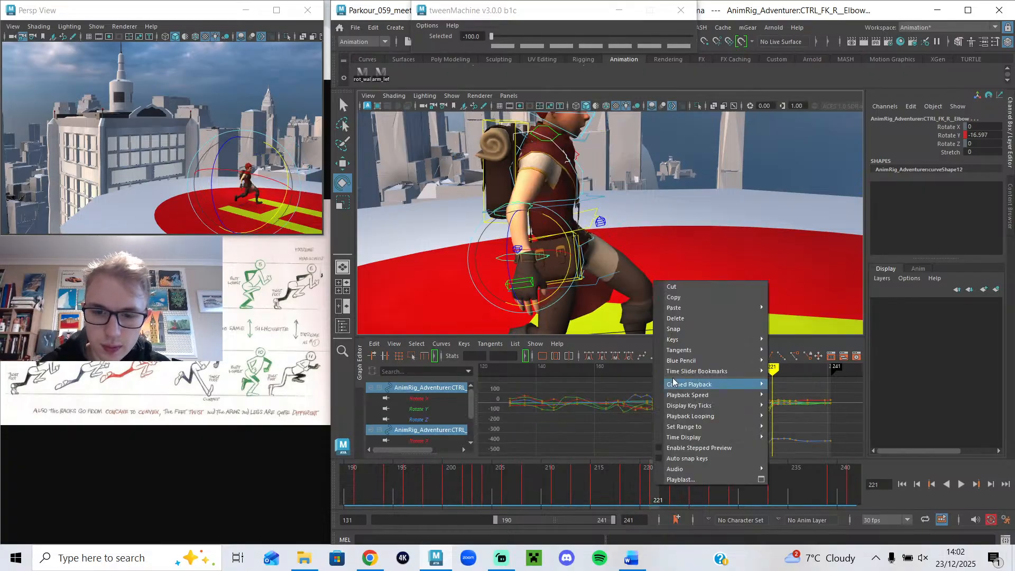
left_click(684, 321)
- Review the arm swing between frames 220 and 223, and tween the arm_left set at frame 222 fully to the previous key's pose
left_click(678, 485)
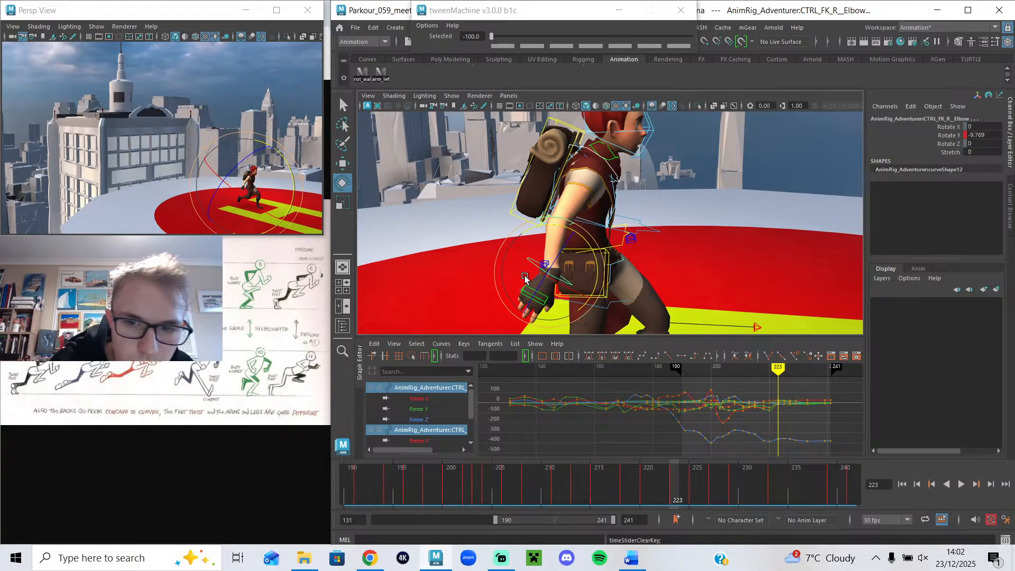
scroll(632, 273, "down", 3)
left_click_drag(633, 273, 529, 276, "alt")
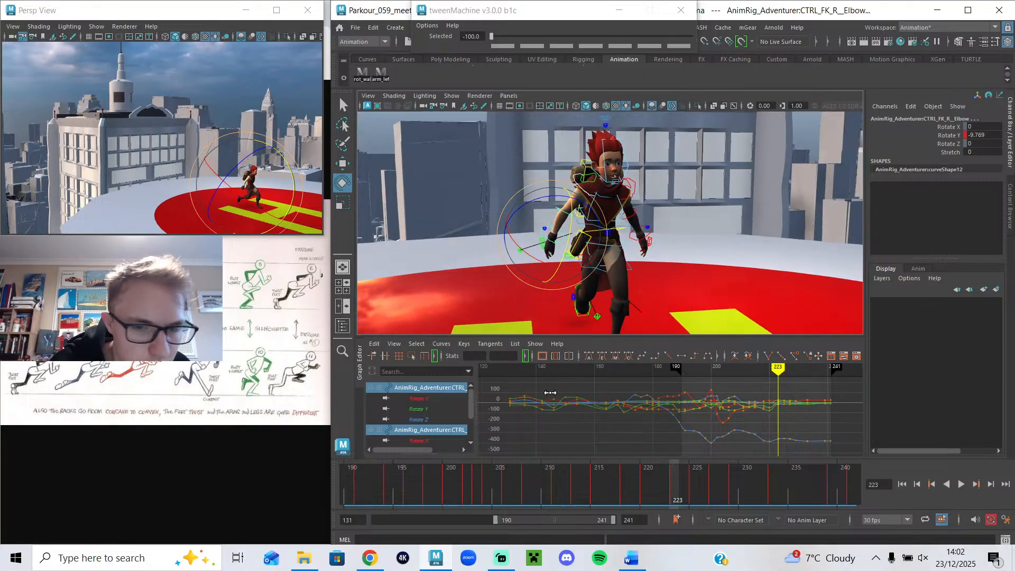
left_click_drag(655, 493, 646, 490)
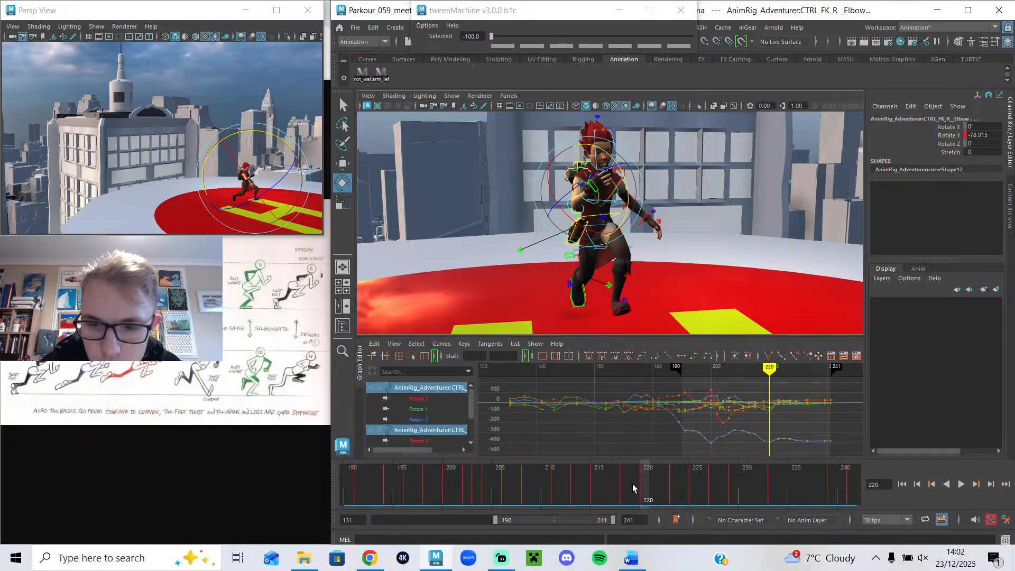
left_click_drag(587, 305, 661, 203, "alt")
left_click(666, 499)
middle_click_drag(661, 189, 667, 211, "alt")
left_click_drag(491, 36, 431, 36)
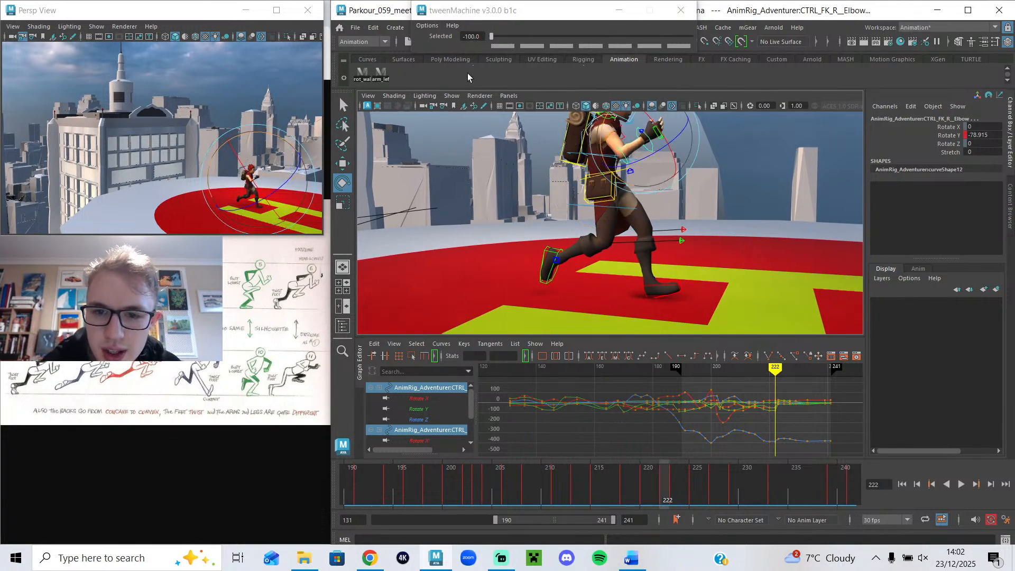
- Delete the arm_left set's keys at frame 223 and return to frame 222
left_click(674, 480)
right_click(674, 481)
left_click(696, 314)
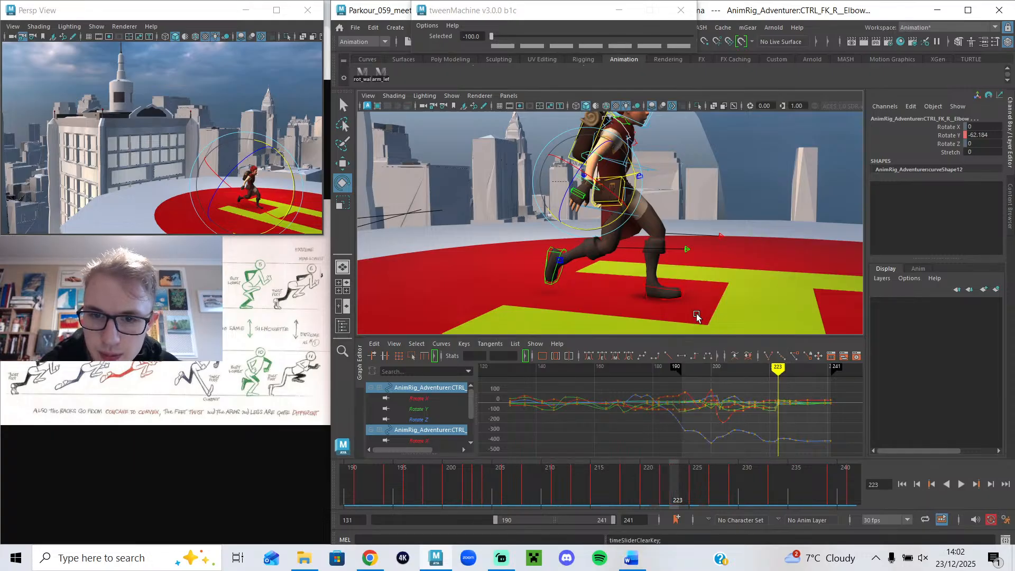
left_click(663, 479)
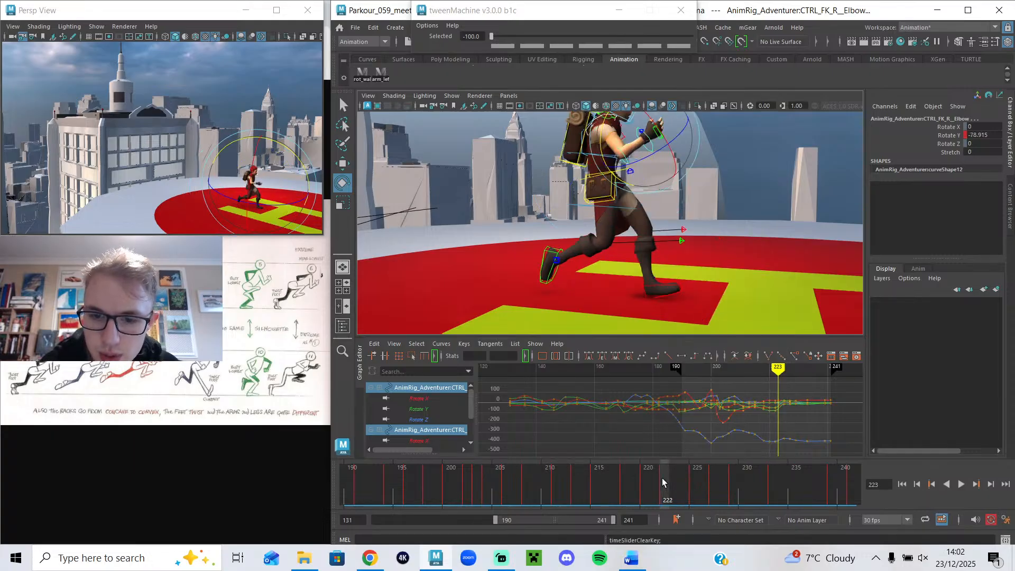
- Inspect the right arm's pose at frame 222 and bring up the right wrist's animation curves
left_click(609, 121)
middle_click_drag(609, 121, 613, 175, "alt")
left_click_drag(614, 175, 595, 195, "alt")
left_click_drag(606, 159, 596, 204, "alt")
key("e")
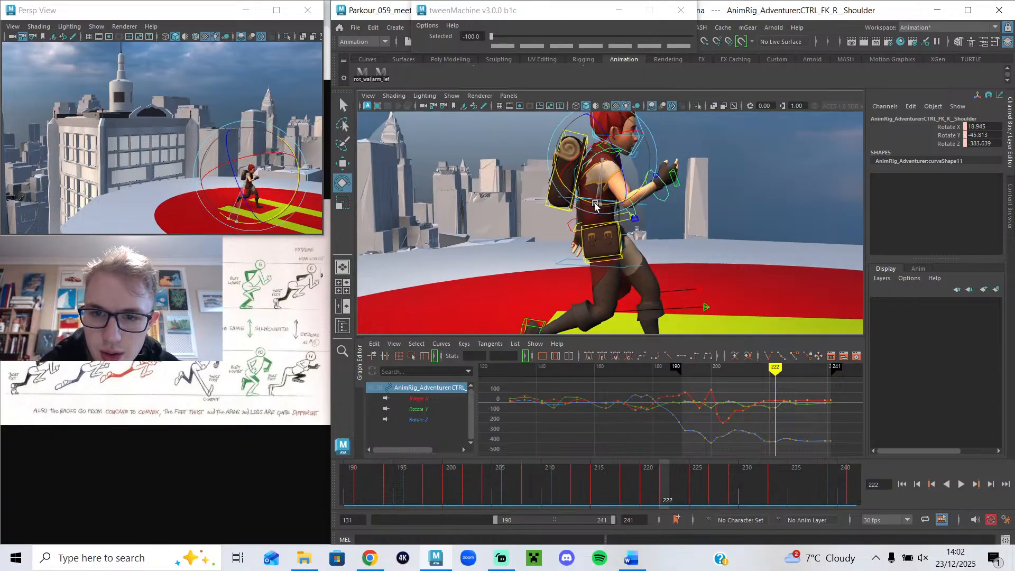
left_click(632, 216)
key("q")
left_click(668, 186)
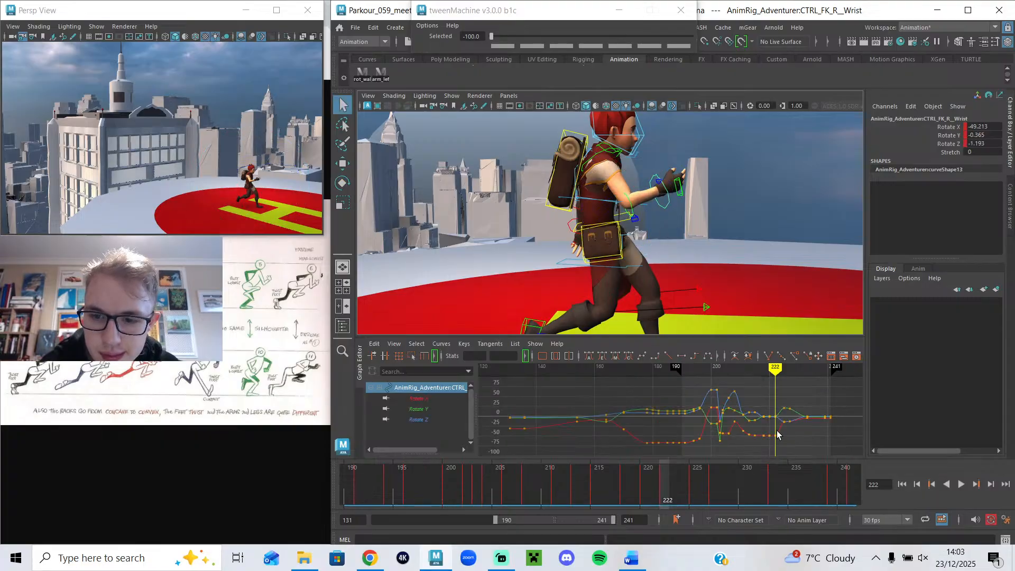
- Adjust the right wrist's rotation slightly at frame 220 and key it
middle_click_drag(708, 414, 608, 414, "alt")
right_click_drag(582, 414, 635, 399, "alt")
middle_click_drag(635, 399, 632, 387, "alt")
left_click_drag(639, 369, 655, 372)
key("e")
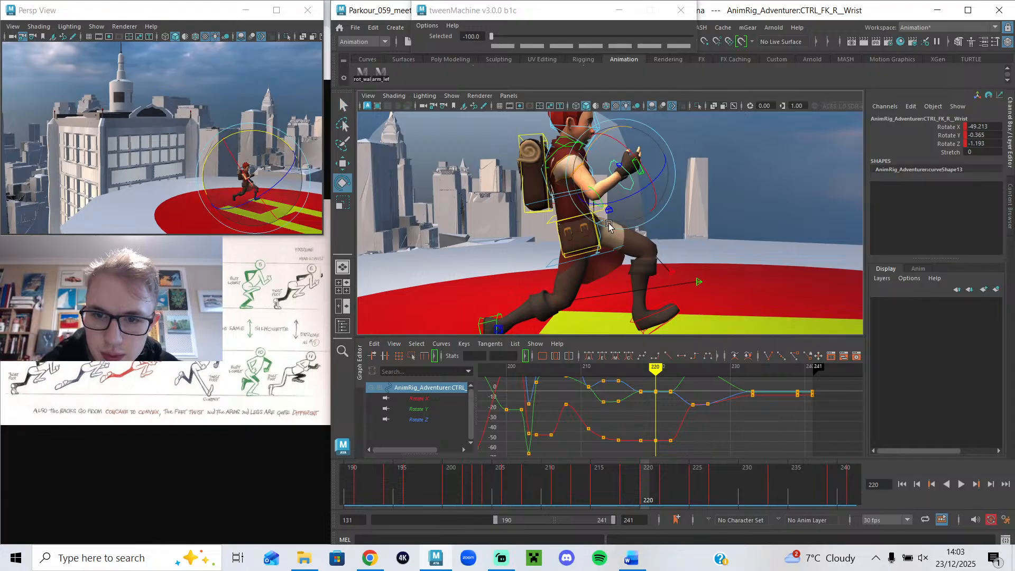
left_click_drag(604, 226, 608, 228)
key("s")
- Tween the right wrist at frame 218 to 70.8 toward the next key, then scrub to frame 223 to check
left_click(642, 370)
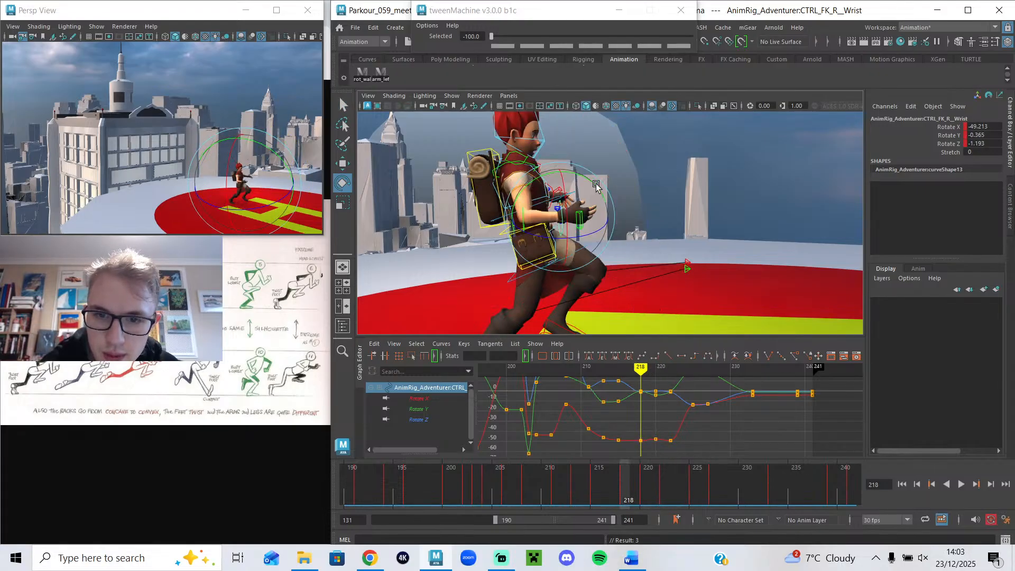
left_click(674, 37)
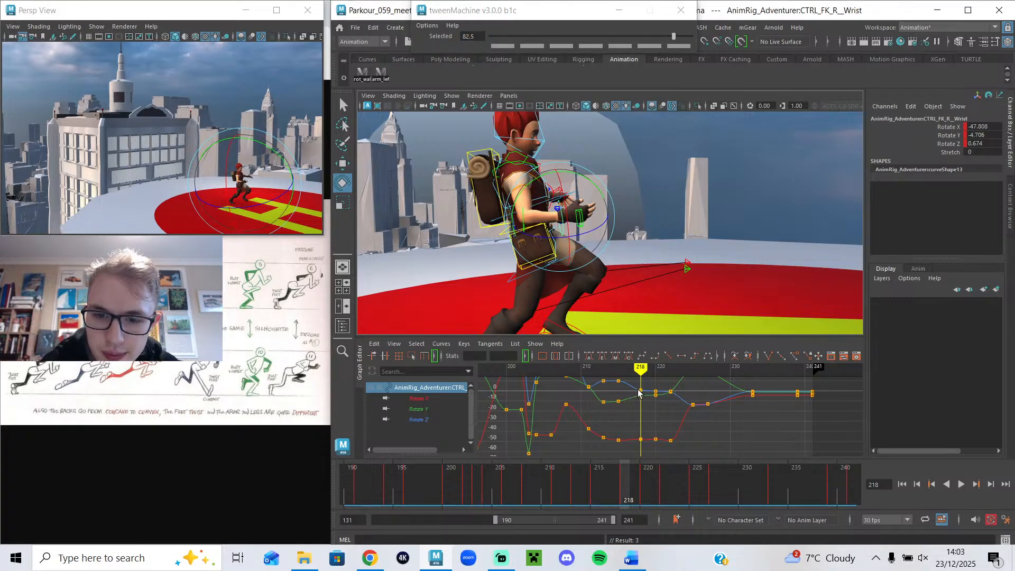
left_click(662, 37)
left_click(645, 372)
left_click_drag(645, 372, 680, 406)
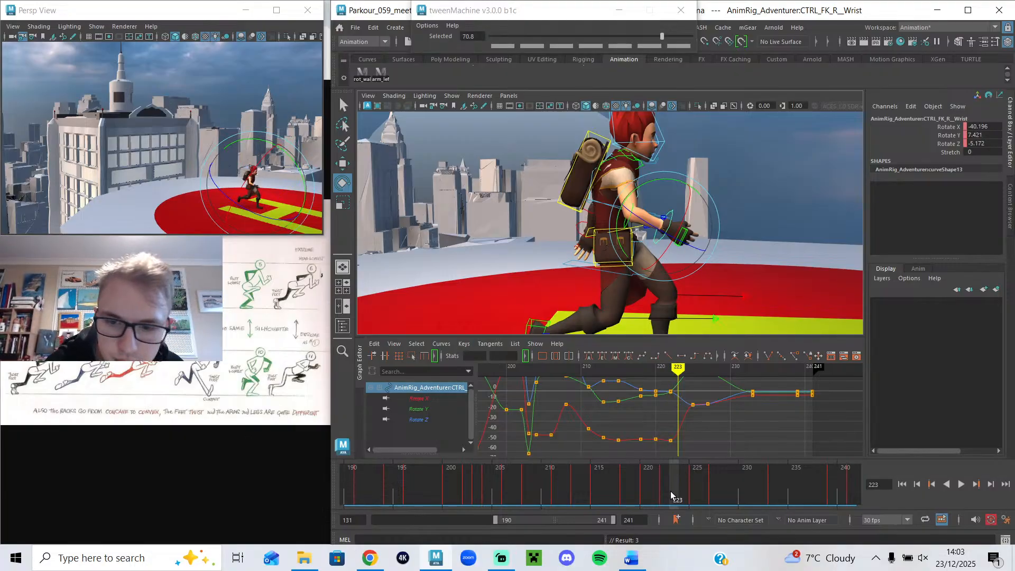
- Select the arm_left set and examine the arm swing and its curves between frames 222 and 225
left_click(681, 477)
mouse_move(683, 477)
left_mouse_down()
mouse_move(694, 477)
mouse_move(665, 475)
mouse_move(673, 461)
left_mouse_up()
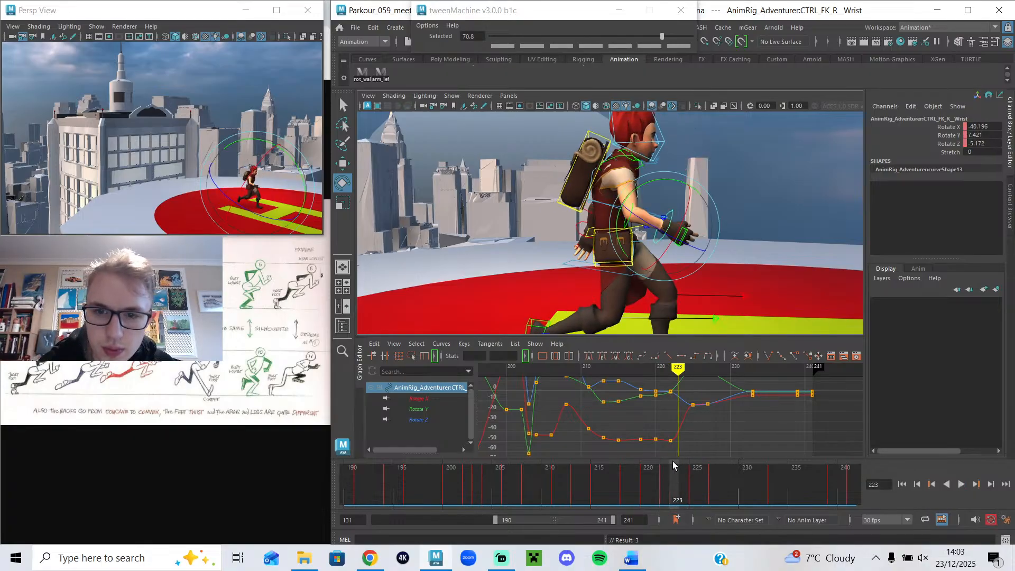
left_click(380, 78)
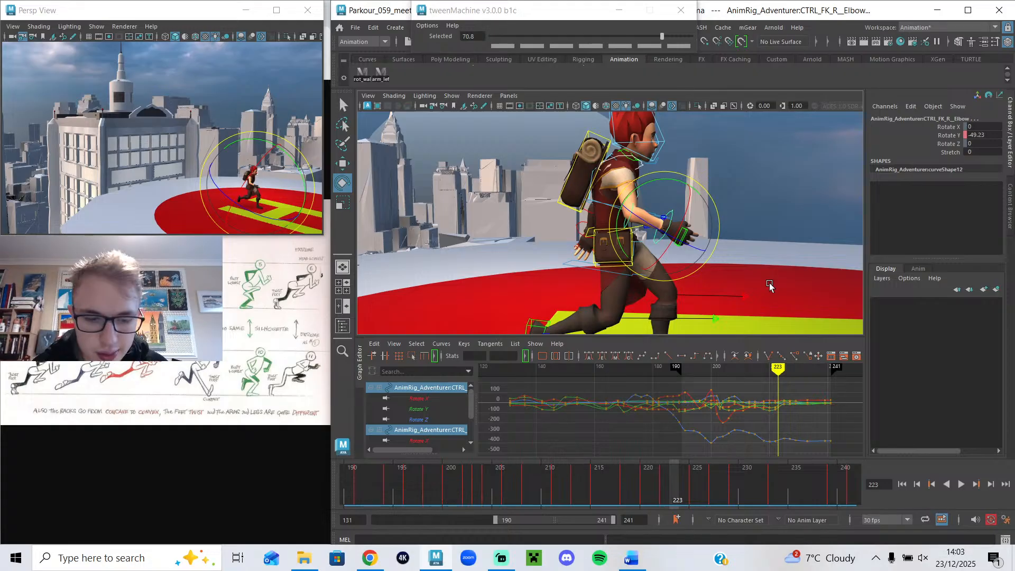
left_click(665, 492)
mouse_move(669, 495)
left_mouse_down()
mouse_move(646, 485)
mouse_move(681, 479)
left_mouse_up()
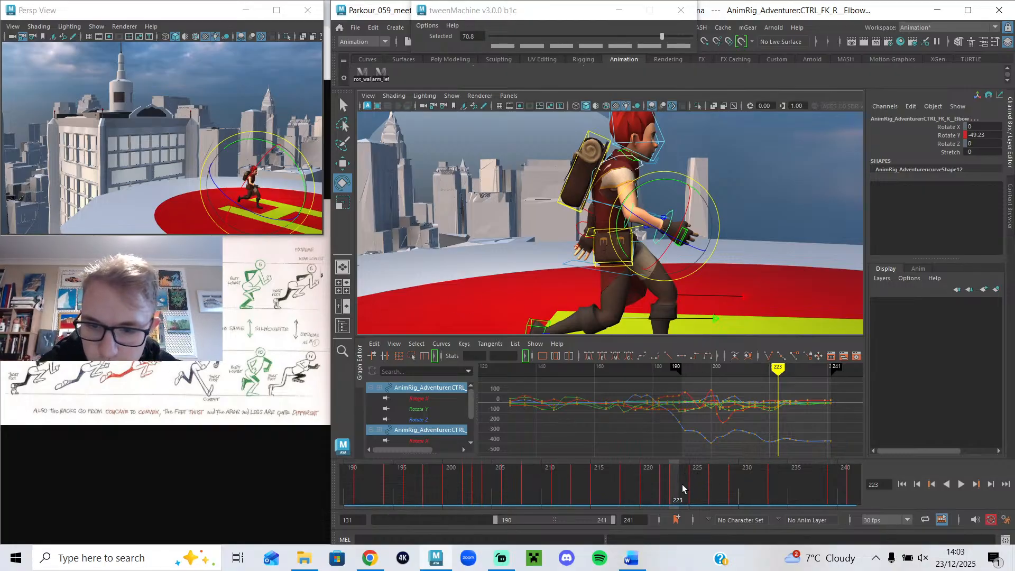
middle_click_drag(756, 431, 608, 424, "alt")
scroll(640, 392, "up", 3)
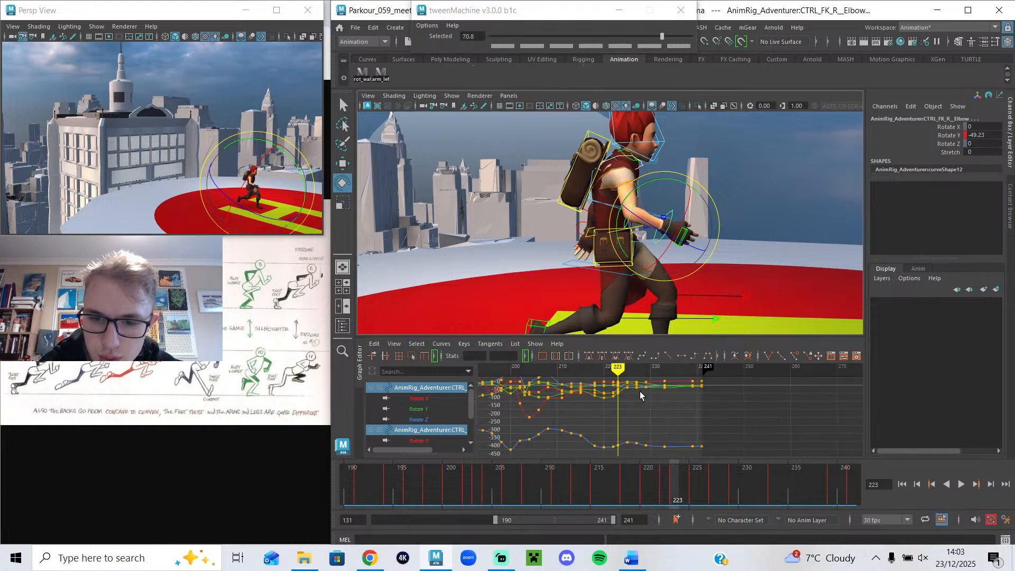
left_click_drag(619, 370, 629, 386)
right_click(694, 496)
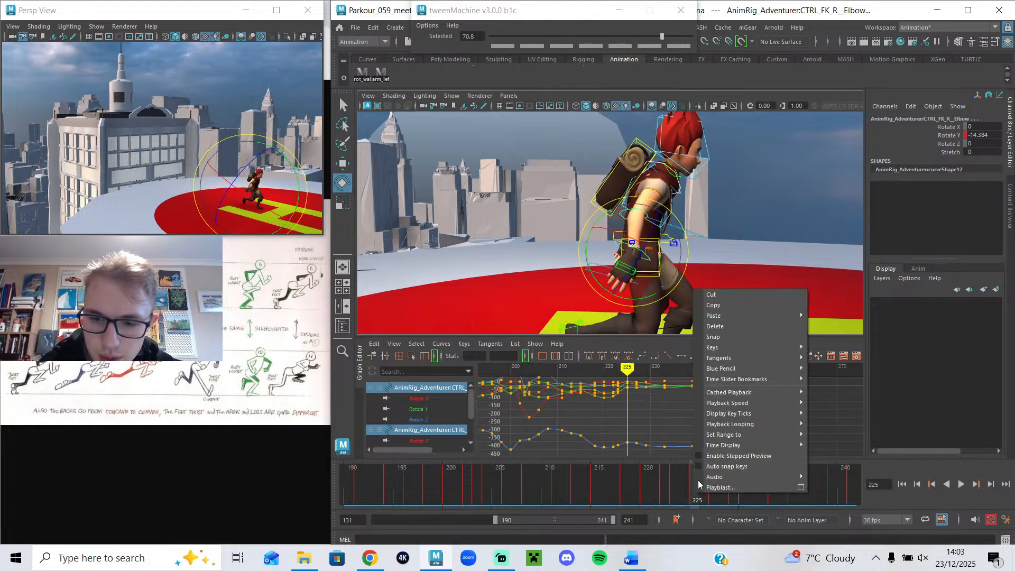
left_click(675, 486)
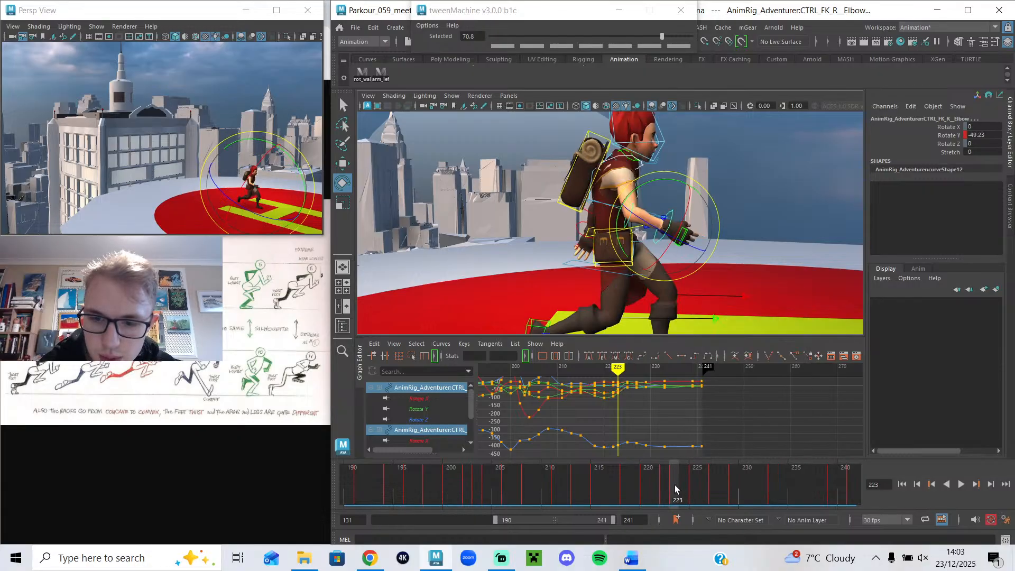
left_click_drag(667, 485, 657, 485)
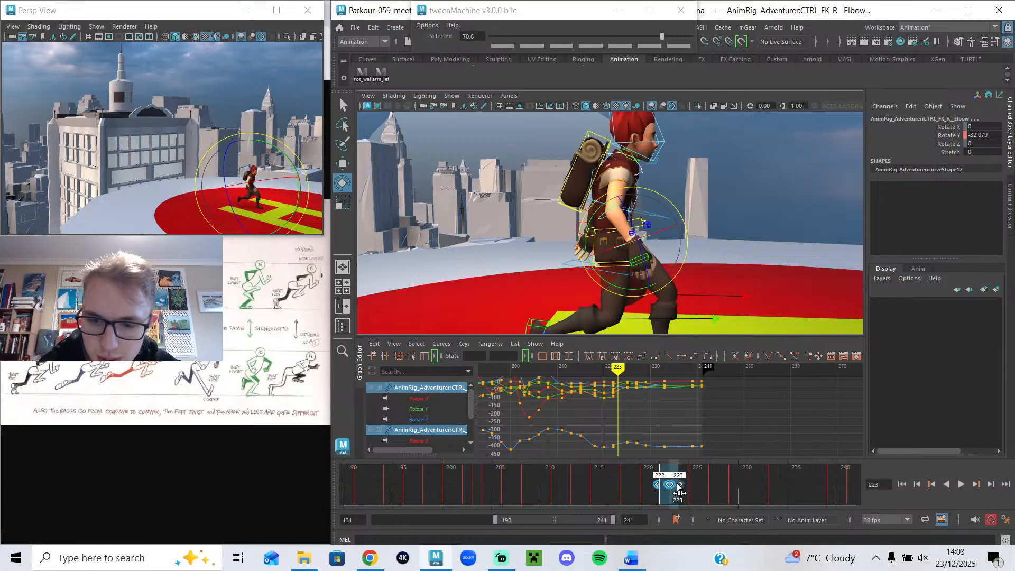
key("ctrl+z")
key("ctrl+z")
- Move the arm_left set's keys from frame 225 to 226, then rotate the right wrist to about -8.5 in Rotate Y and key it there
mouse_move(689, 484)
left_mouse_down("shift")
mouse_move(658, 484)
mouse_move(706, 493)
mouse_move(644, 498)
mouse_move(686, 507)
mouse_move(703, 489)
left_mouse_up("shift")
left_click(645, 286)
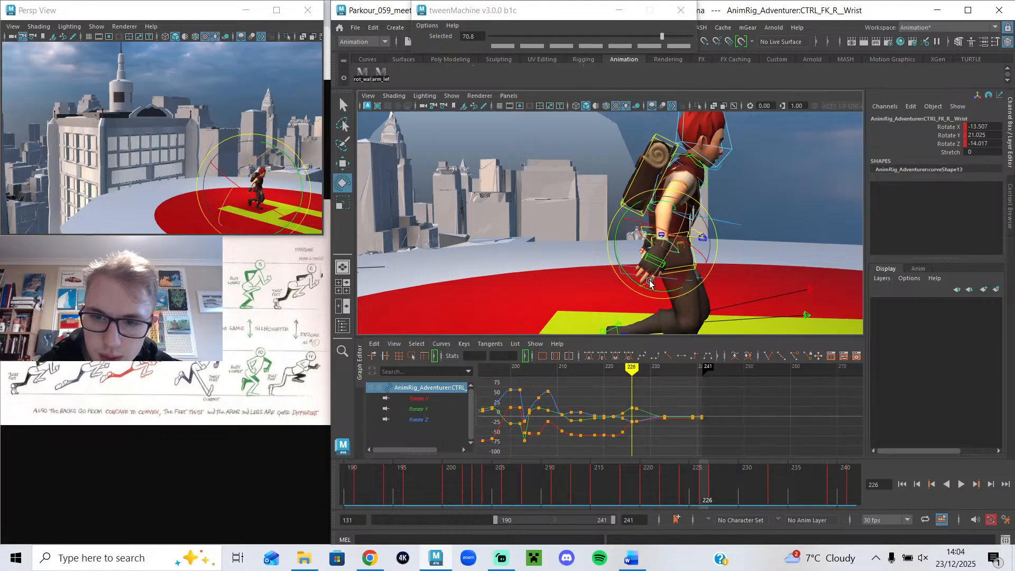
key("s")
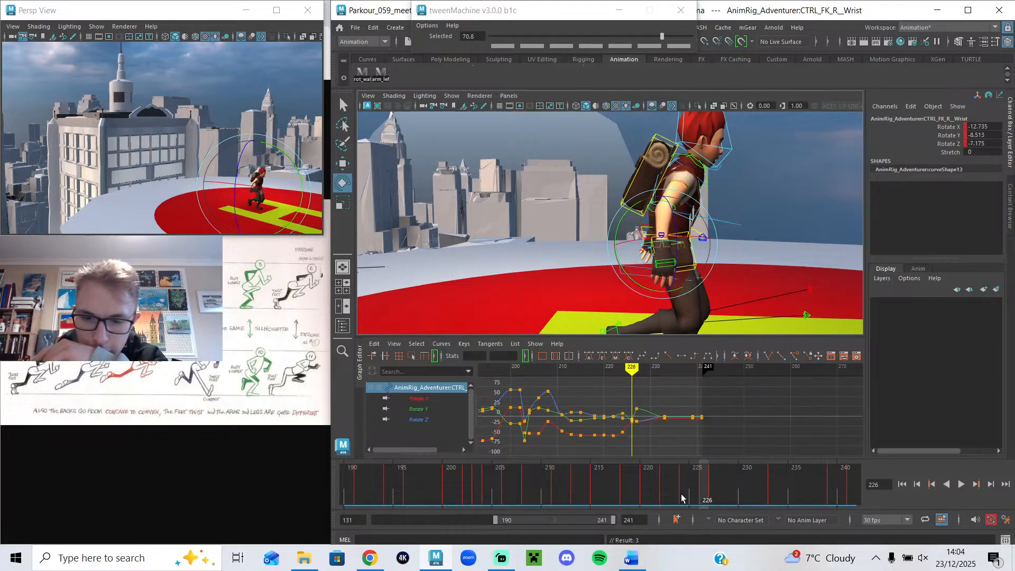
key("alt+v")
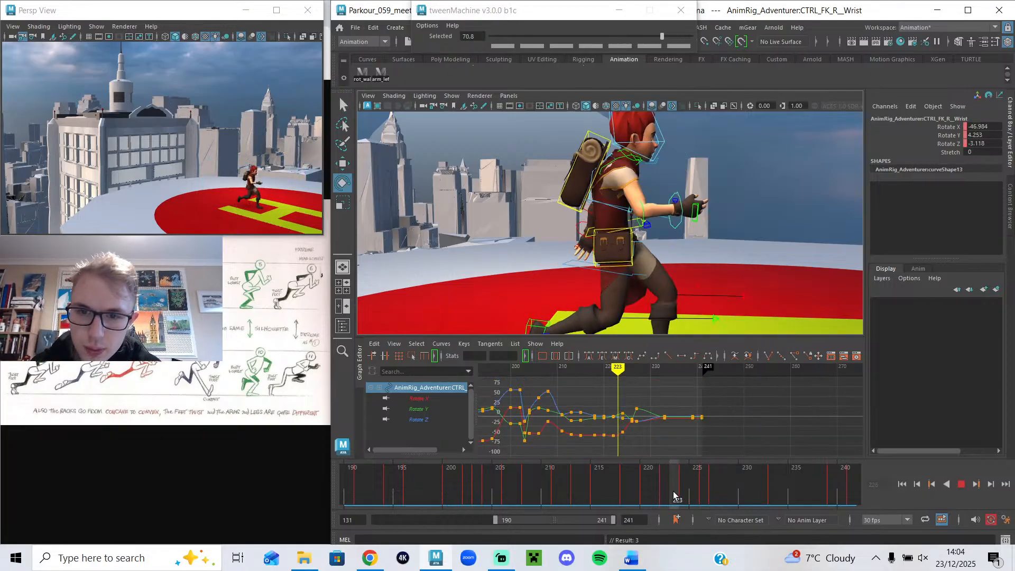
key("alt+v")
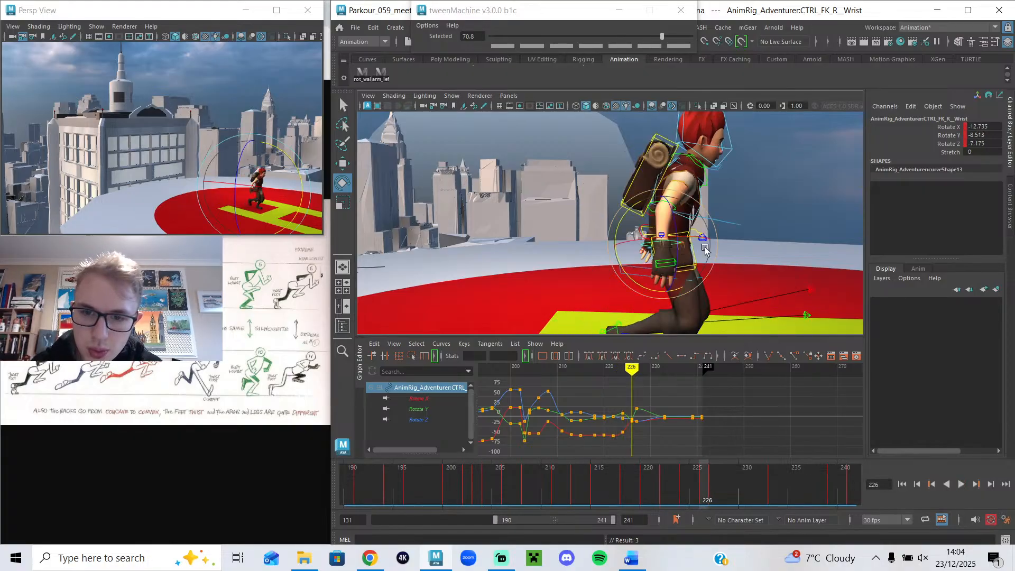
- Select the arm_left set and delete its keys at frame 227
middle_click_drag(705, 271, 689, 262, "alt")
mouse_move(694, 486)
left_mouse_down()
mouse_move(727, 484)
mouse_move(713, 478)
left_mouse_up()
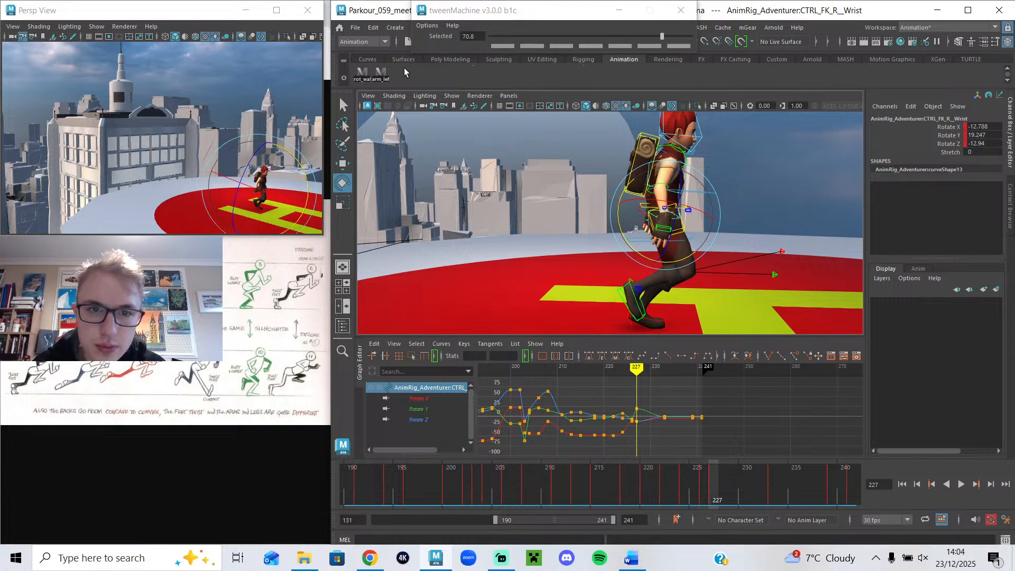
left_click(380, 78)
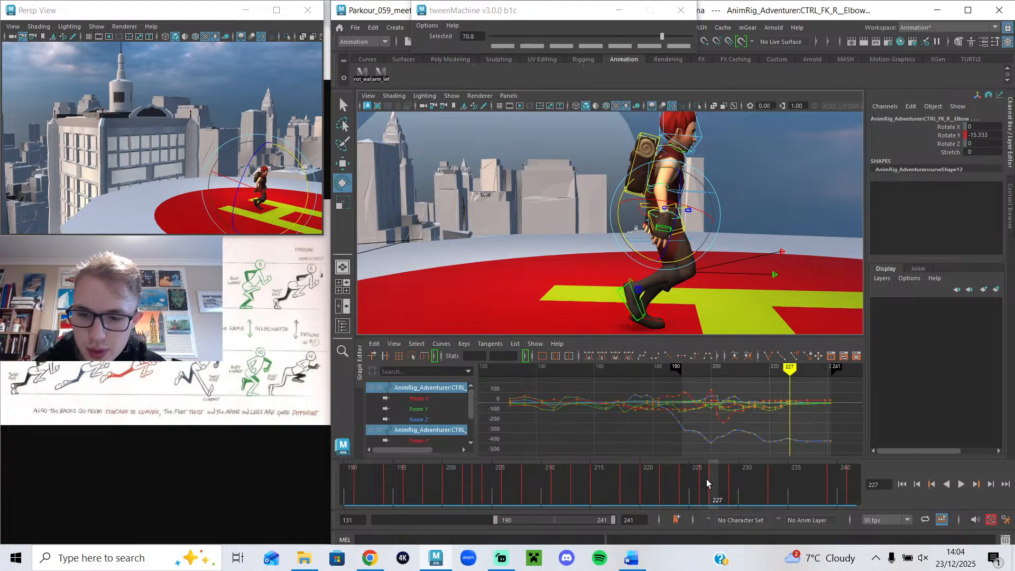
right_click(709, 479)
left_click(757, 314)
left_click_drag(716, 465, 733, 509)
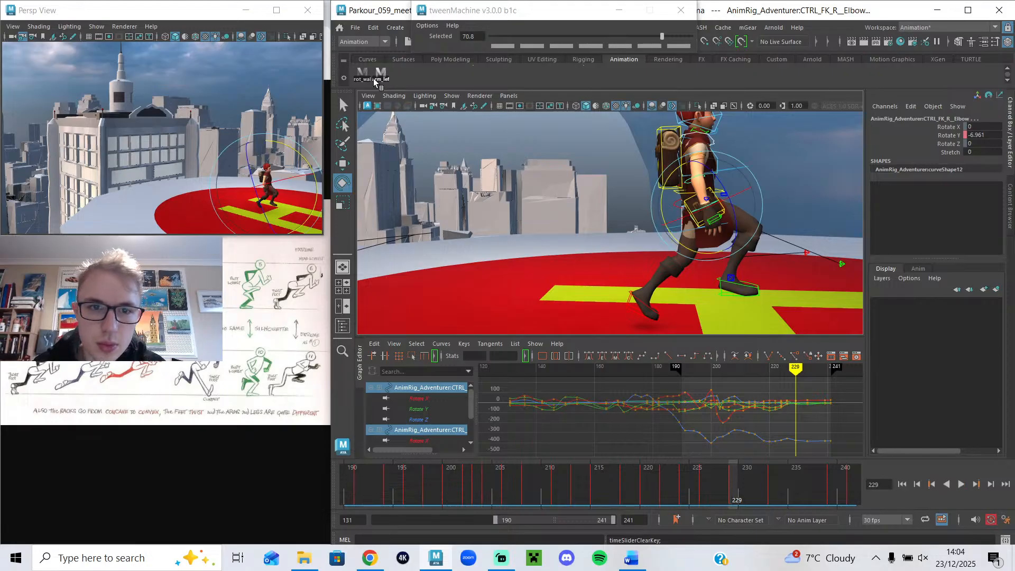
- Delete the arm_left set's keys at frame 229 and scrub back to frame 228
mouse_move(722, 488)
left_mouse_down()
mouse_move(710, 484)
mouse_move(723, 489)
left_mouse_up()
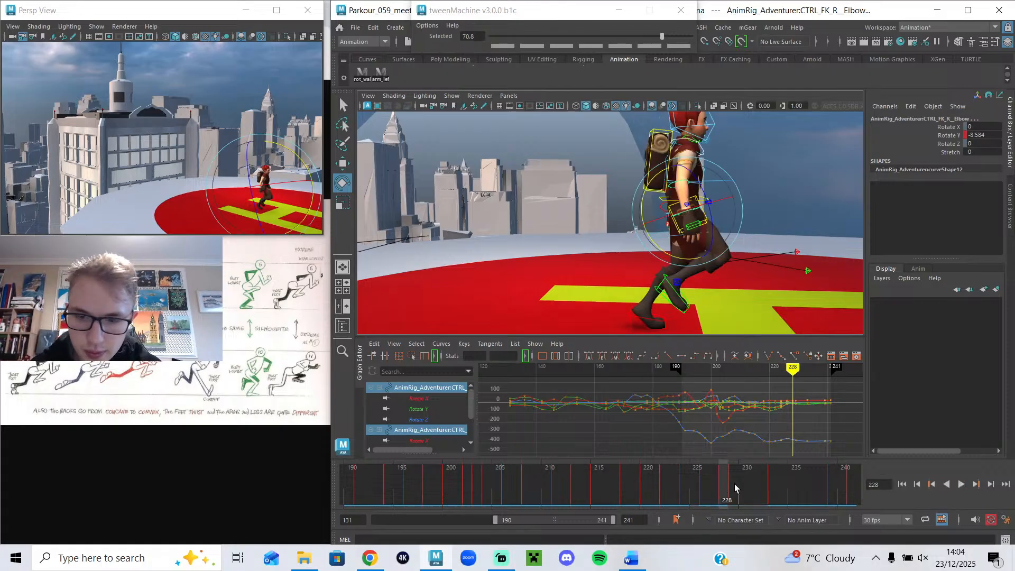
left_click(733, 481)
right_click(733, 482)
left_click(784, 316)
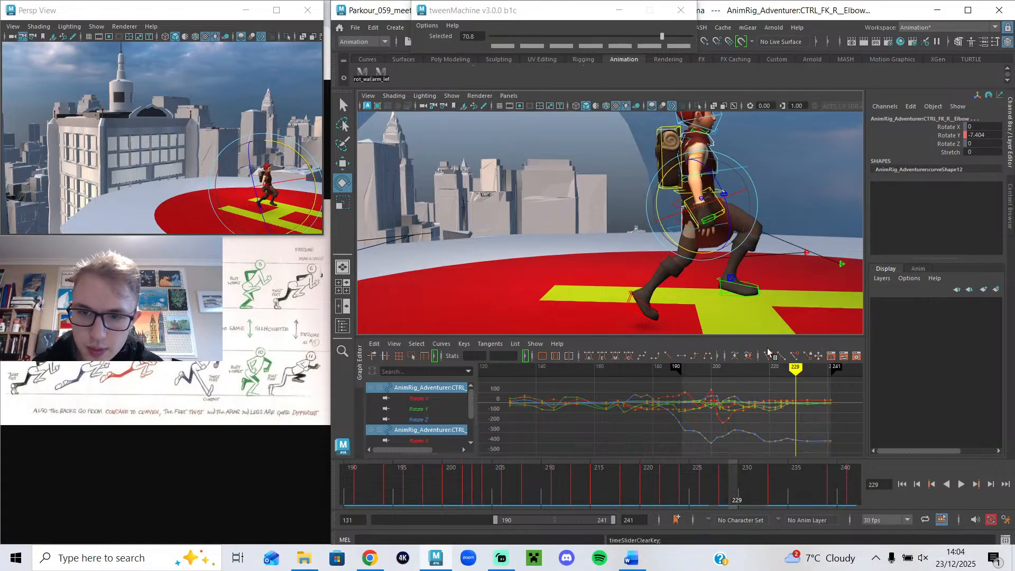
left_click_drag(739, 481, 702, 486)
left_click_drag(712, 489, 721, 490)
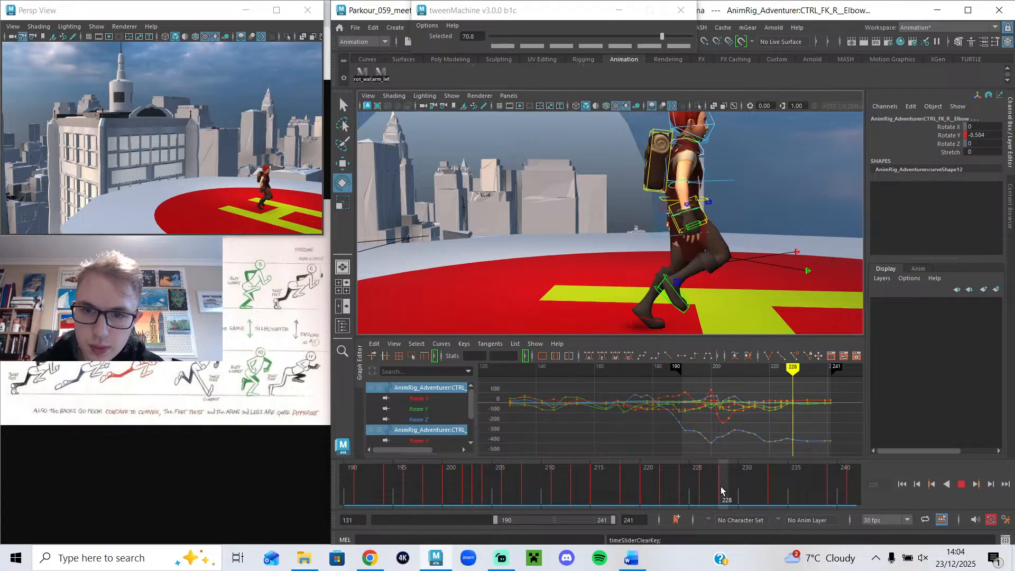
- Rotate the right shoulder at frame 228 to about 4.3 in Rotate Y and -365.2 in Rotate Z, and frame its curves
key("q")
left_click(703, 161)
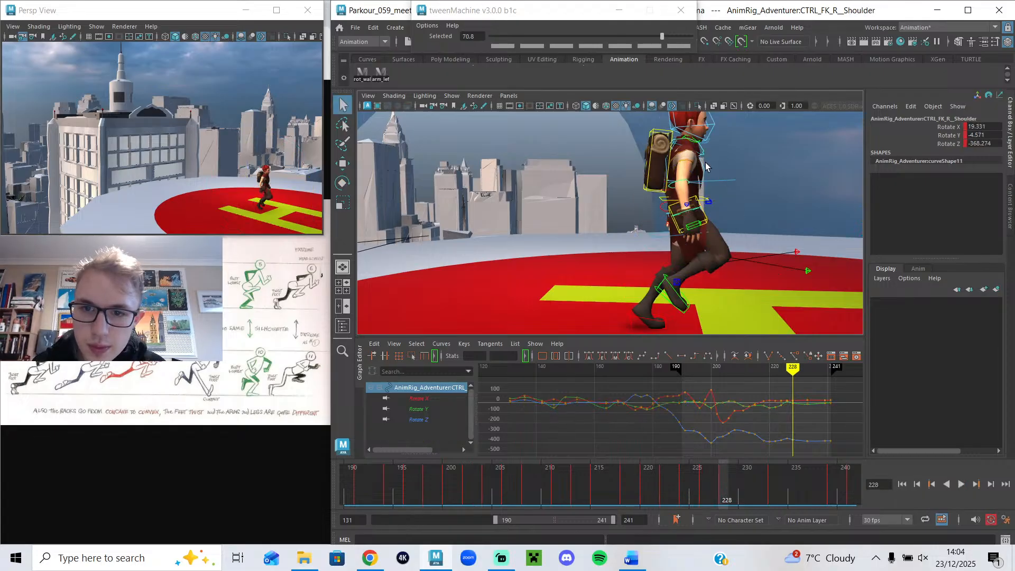
key("e")
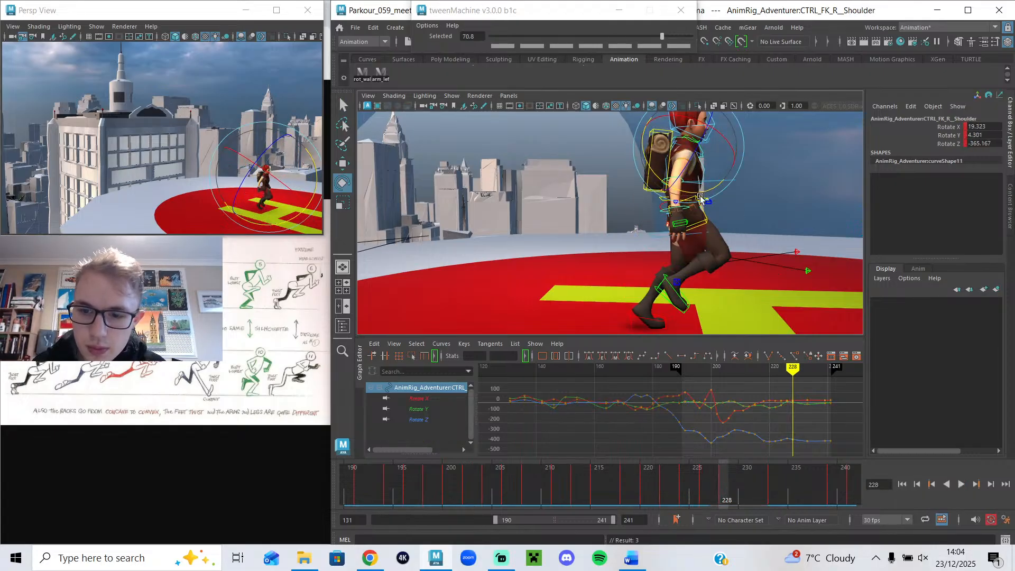
left_click_drag(807, 386, 763, 442)
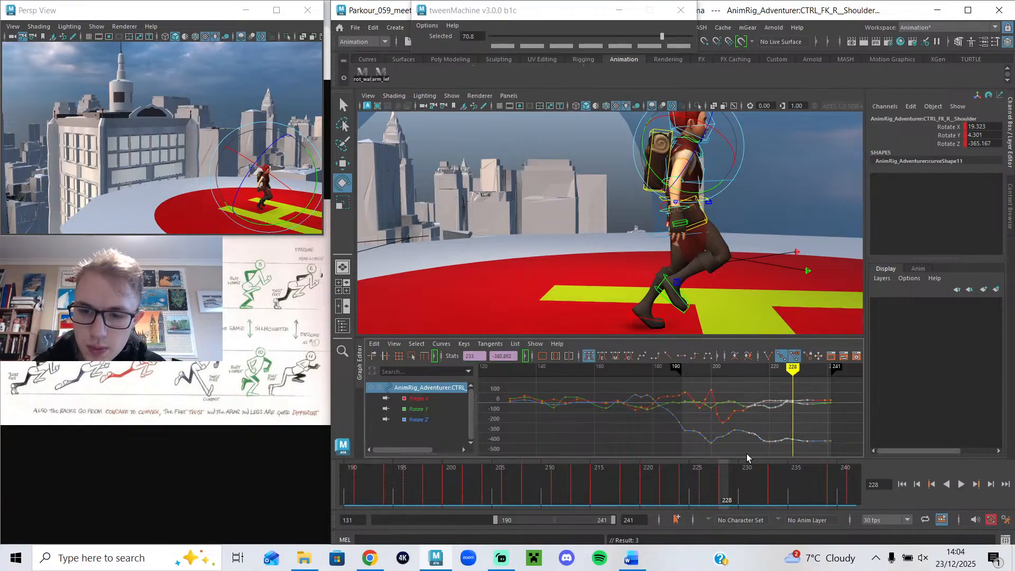
key("f")
left_click(744, 420)
- Examine the right elbow's Rotate Y curve and the arm's pose between frames 213 and 226 from the side and front
left_click_drag(762, 254, 692, 200, "alt")
mouse_move(702, 491)
left_mouse_down()
mouse_move(668, 487)
mouse_move(730, 496)
mouse_move(685, 493)
mouse_move(702, 494)
left_mouse_up()
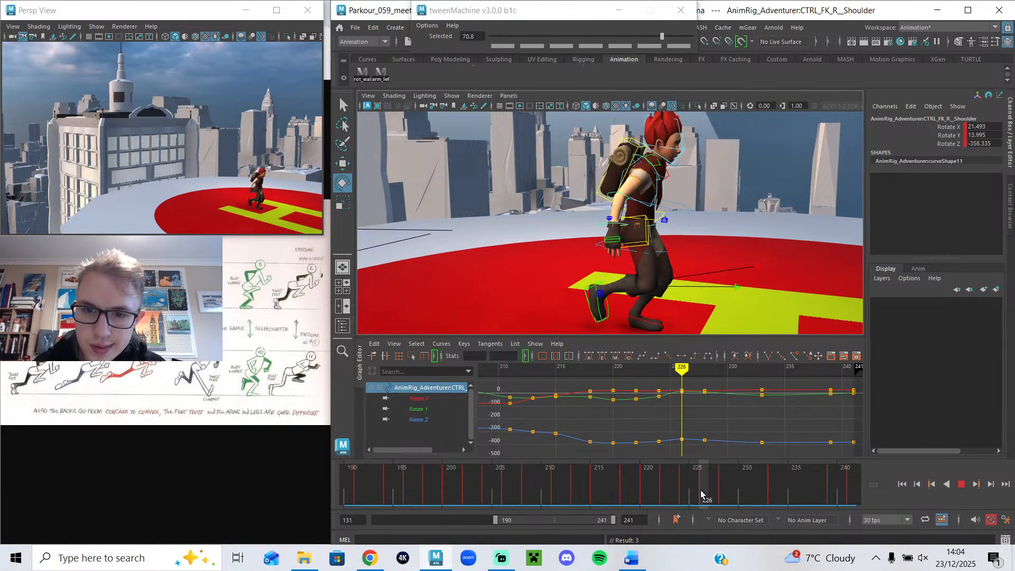
left_click(617, 196)
middle_click_drag(792, 428, 673, 411, "alt")
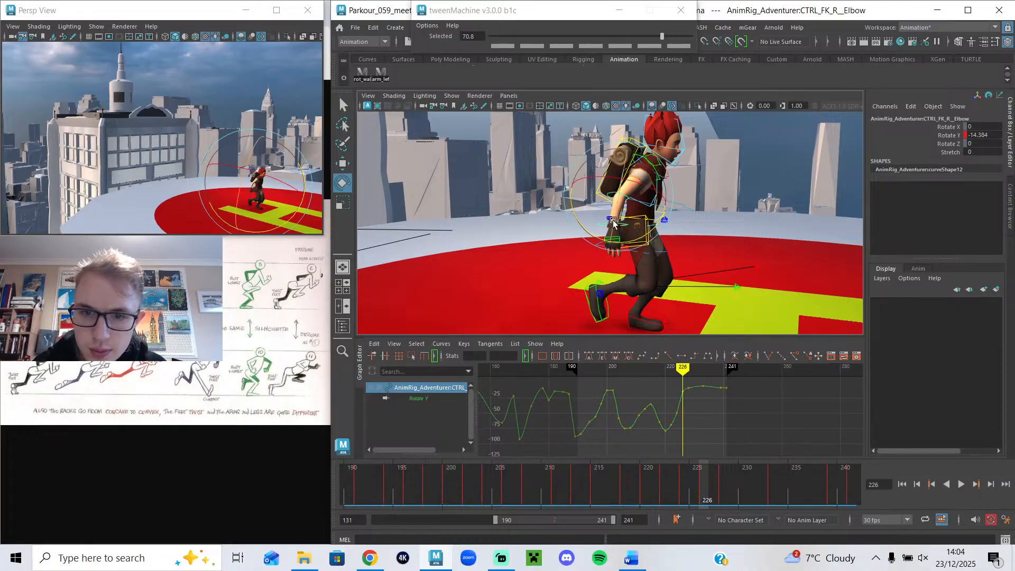
scroll(678, 416, "up", 3)
middle_click_drag(677, 419, 638, 398, "alt")
mouse_move(629, 375)
left_mouse_down()
mouse_move(671, 387)
mouse_move(594, 402)
mouse_move(635, 417)
mouse_move(611, 416)
left_mouse_up()
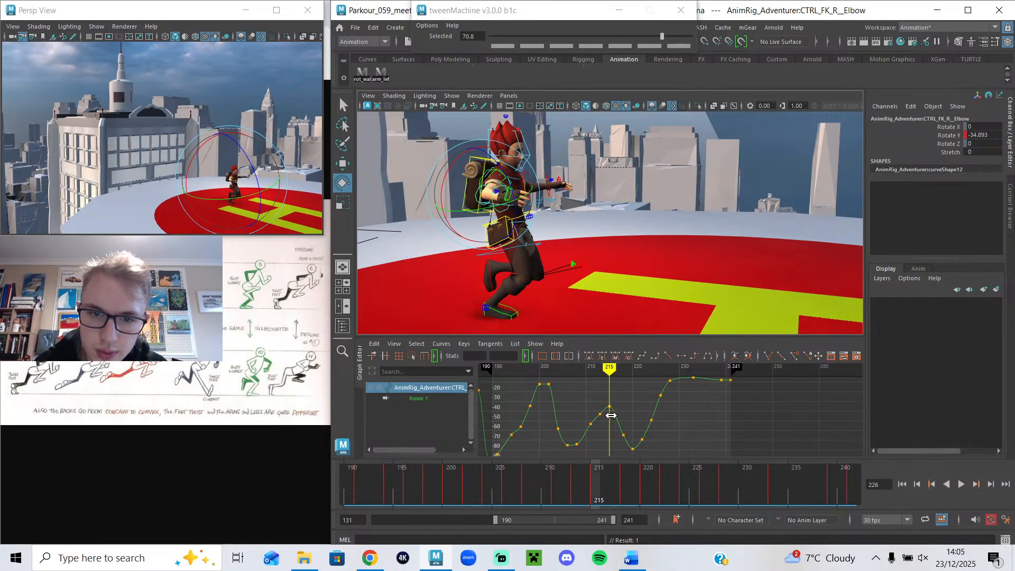
left_click_drag(524, 239, 647, 252, "alt")
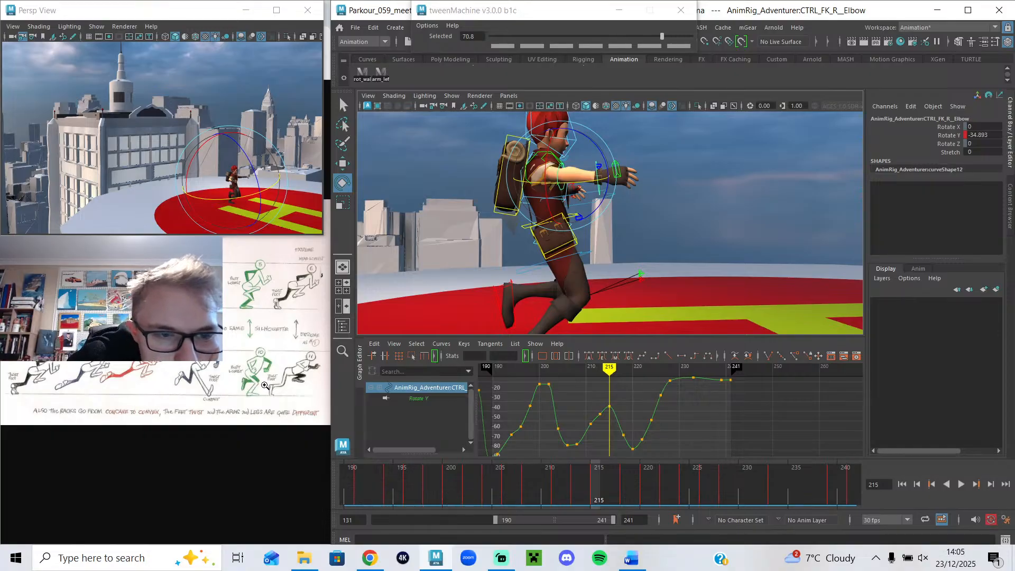
mouse_move(605, 369)
left_mouse_down()
mouse_move(622, 376)
mouse_move(613, 370)
left_mouse_up()
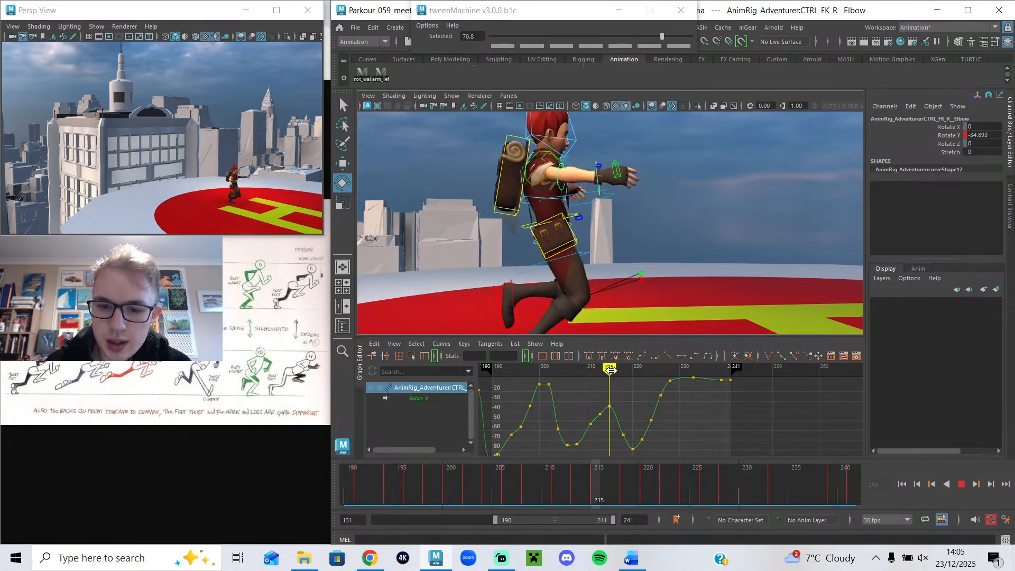
left_click_drag(570, 231, 424, 236, "alt")
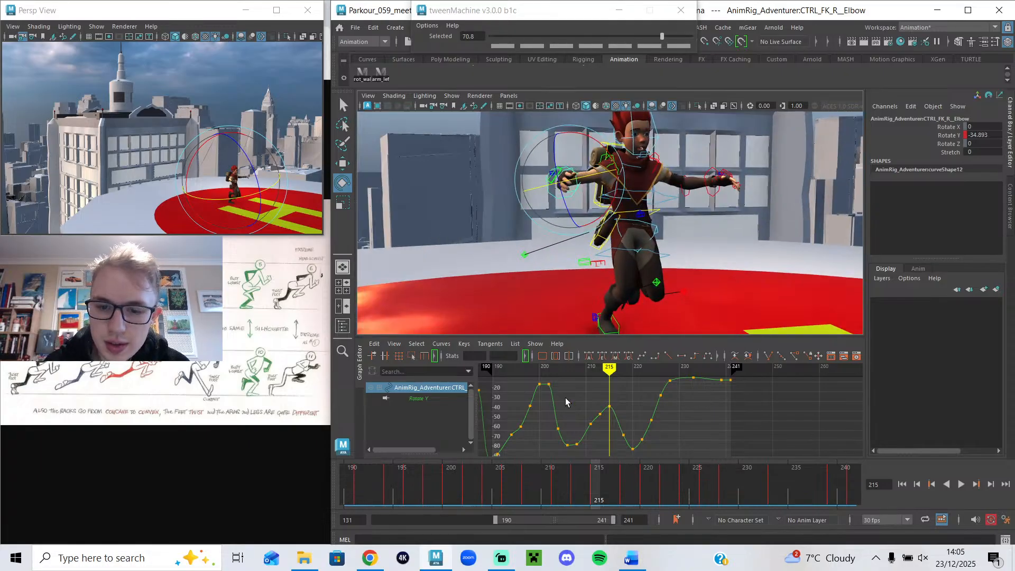
mouse_move(573, 368)
left_mouse_down()
mouse_move(615, 376)
mouse_move(596, 388)
mouse_move(618, 389)
mouse_move(585, 387)
mouse_move(600, 394)
left_mouse_up()
left_click_drag(538, 244, 656, 253, "alt")
- Key the right shoulder at frame 211, tween it to 78.2 toward the next key, and play back the swing
key("w")
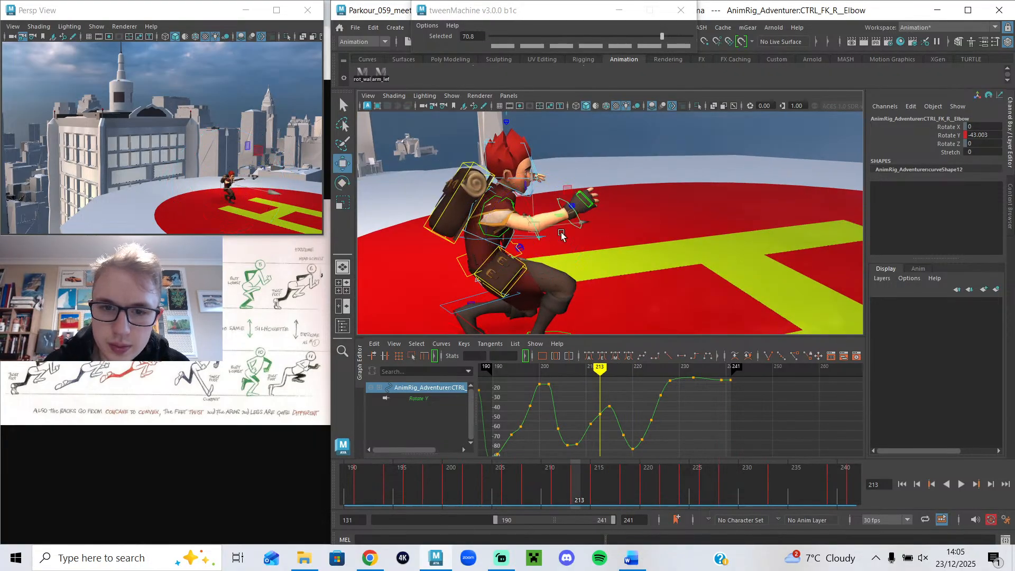
left_click(490, 199)
left_click_drag(492, 199, 446, 246, "alt")
key("e")
left_click(556, 481)
mouse_move(557, 477)
left_mouse_down()
mouse_move(576, 484)
mouse_move(556, 479)
left_mouse_up()
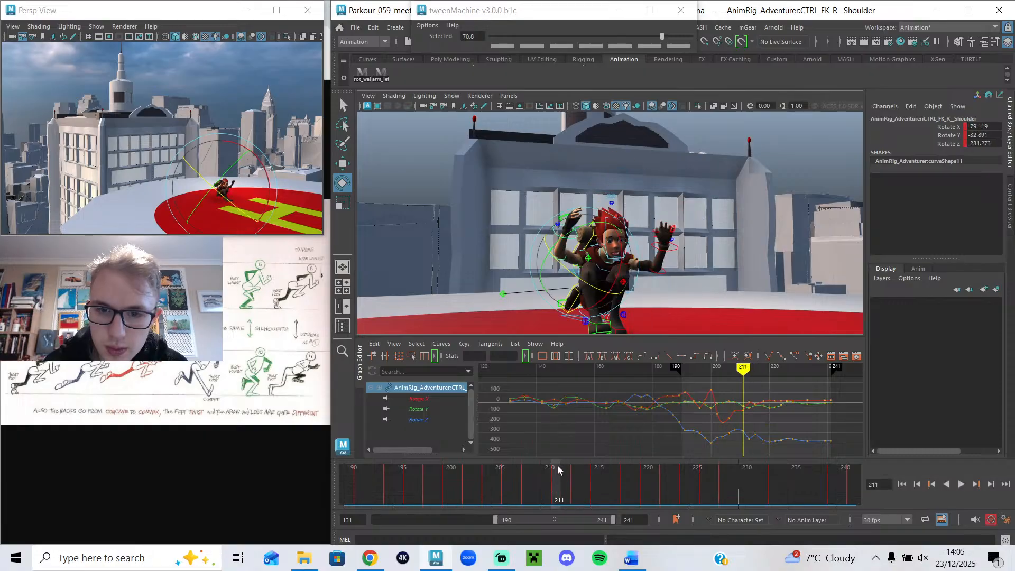
left_click_drag(551, 267, 554, 291)
key("s")
left_click_drag(665, 40, 672, 40)
mouse_move(542, 486)
left_mouse_down()
mouse_move(519, 478)
mouse_move(558, 486)
mouse_move(468, 481)
mouse_move(551, 495)
left_mouse_up()
left_click(961, 484)
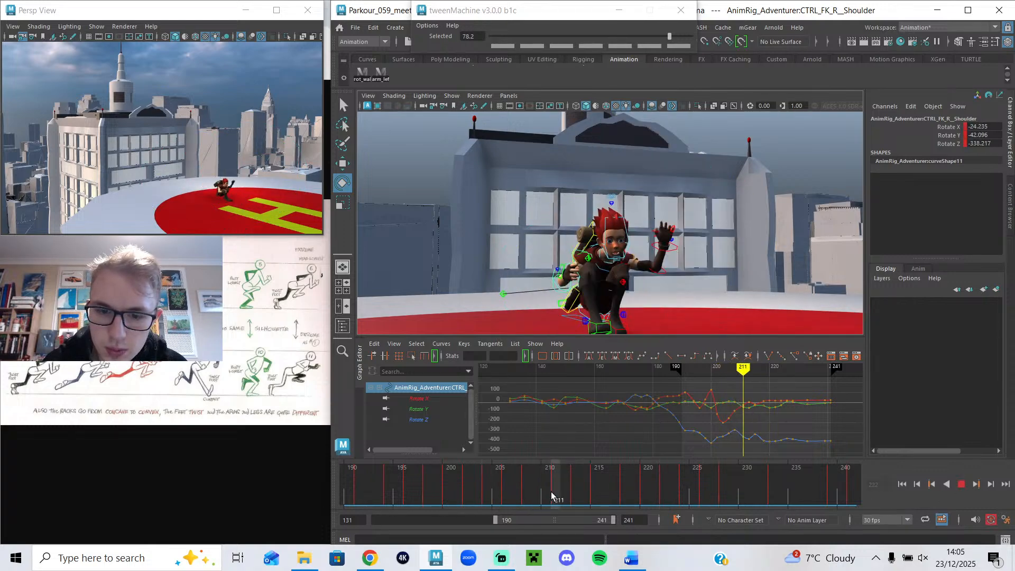
- Tween the right shoulder at frame 215 to -84.6 toward the previous key after checking the arm from the side at frame 213
left_click_drag(523, 291, 594, 293, "alt")
middle_click_drag(594, 294, 672, 277, "alt")
left_click_drag(635, 291, 674, 266, "alt")
left_click_drag(573, 265, 482, 295)
left_click_drag(558, 472, 572, 489)
left_click_drag(635, 265, 687, 229, "alt")
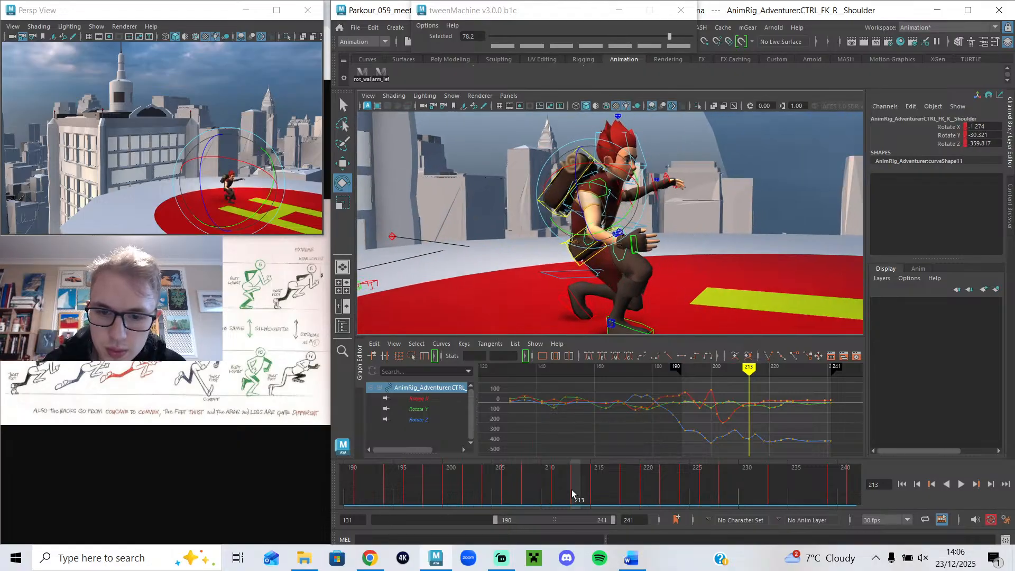
left_click_drag(731, 458, 732, 457)
key("f")
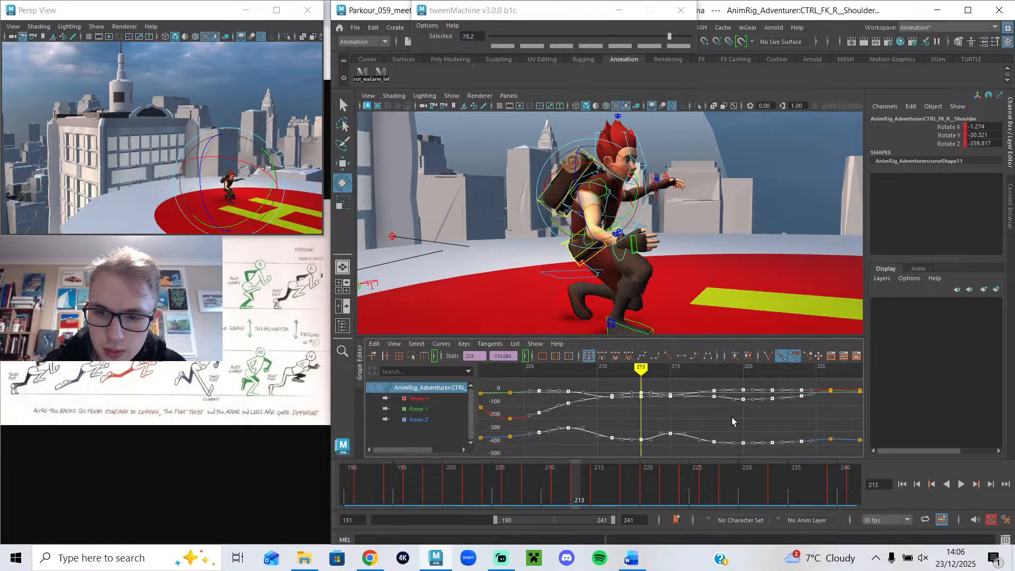
left_click_drag(611, 369, 671, 391)
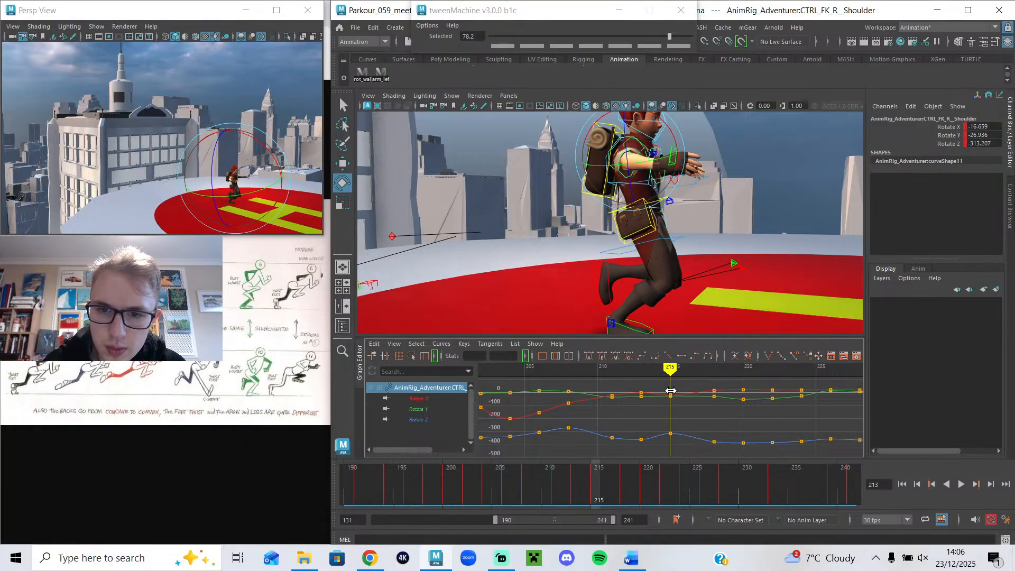
left_click_drag(550, 35, 507, 46)
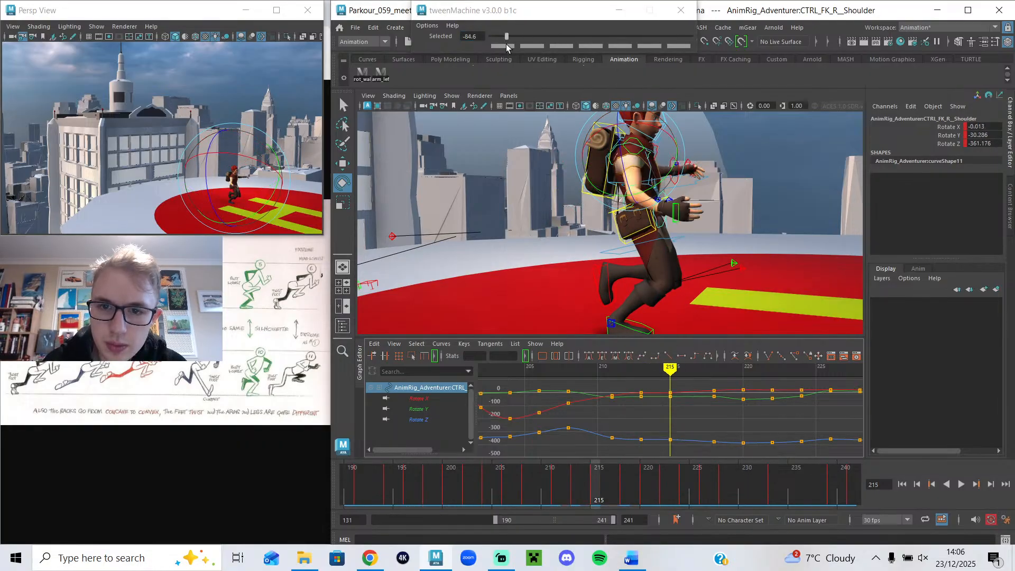
- Rotate the right shoulder at frame 213 to about 3.0, -21.8 and -368.2 in X, Y and Z, and play back
mouse_move(602, 491)
left_mouse_down()
mouse_move(624, 500)
mouse_move(579, 497)
left_mouse_up()
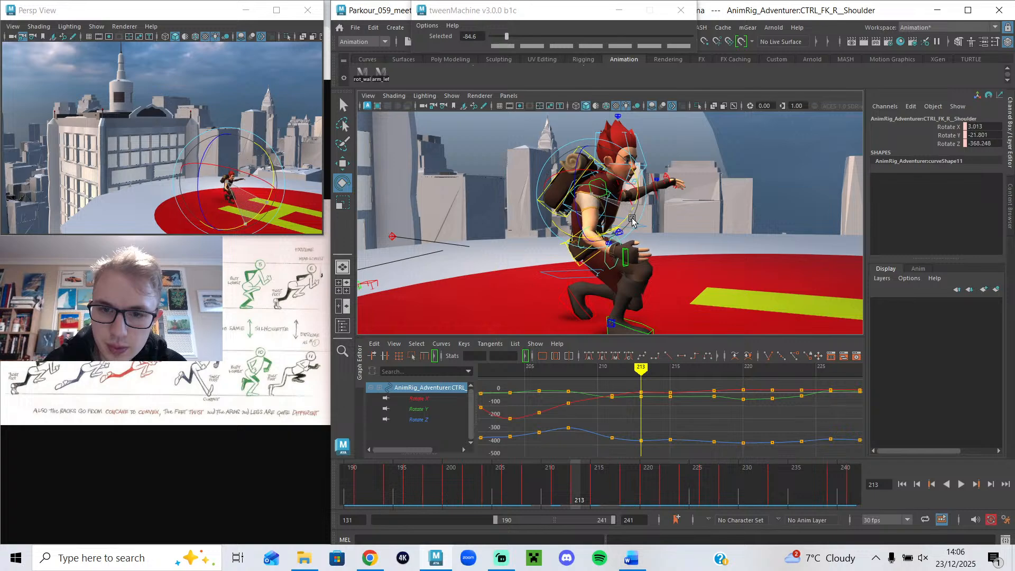
mouse_move(574, 492)
left_mouse_down()
mouse_move(589, 492)
mouse_move(579, 484)
mouse_move(627, 505)
mouse_move(629, 520)
mouse_move(666, 522)
mouse_move(578, 509)
left_mouse_up()
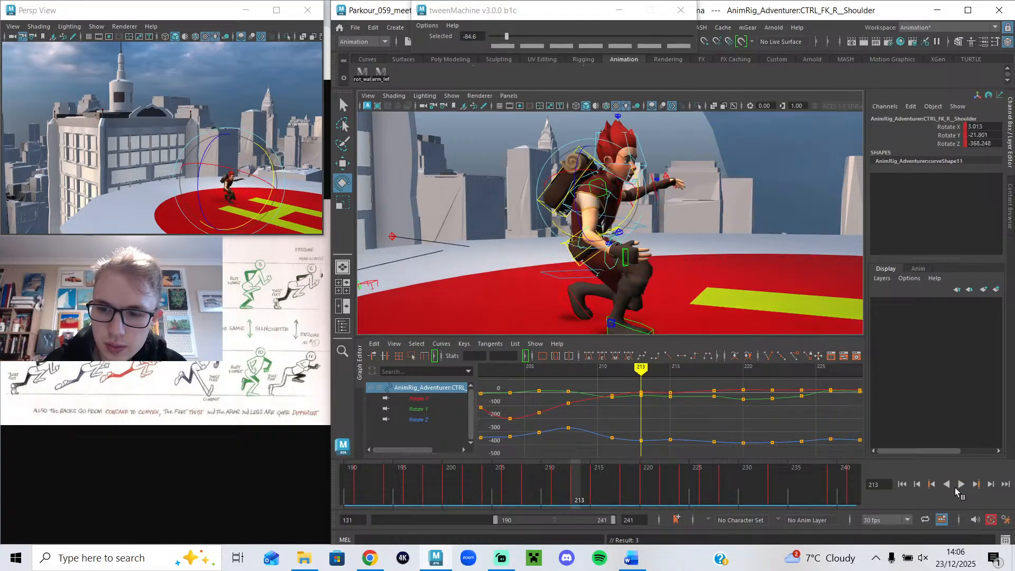
left_click(957, 484)
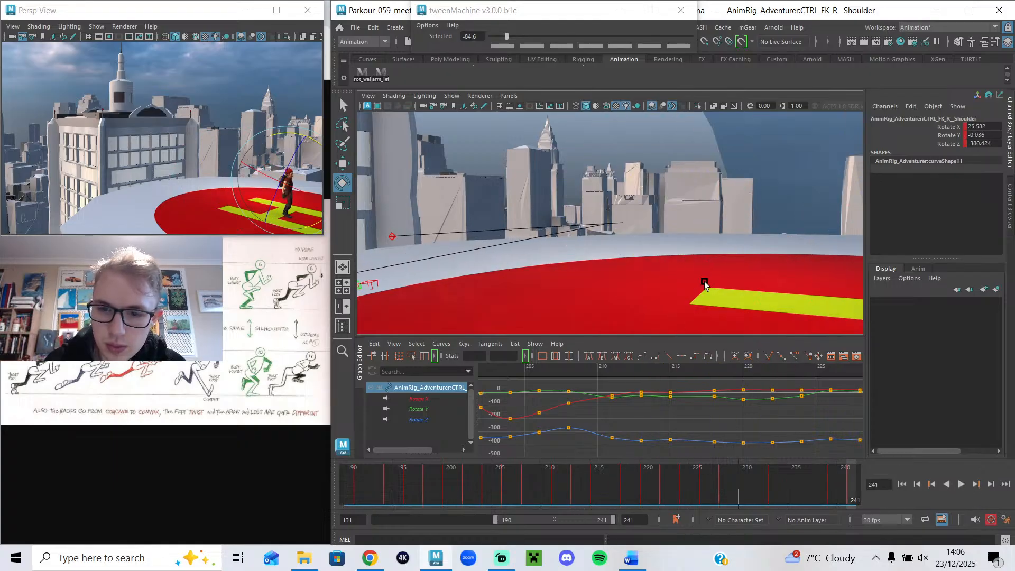
- Examine the right arm's swing from the side between frames 214 and 224 through playback and scrubbing
scroll(704, 264, "down", 3)
middle_click_drag(722, 265, 635, 273, "alt")
left_click_drag(616, 485, 585, 489)
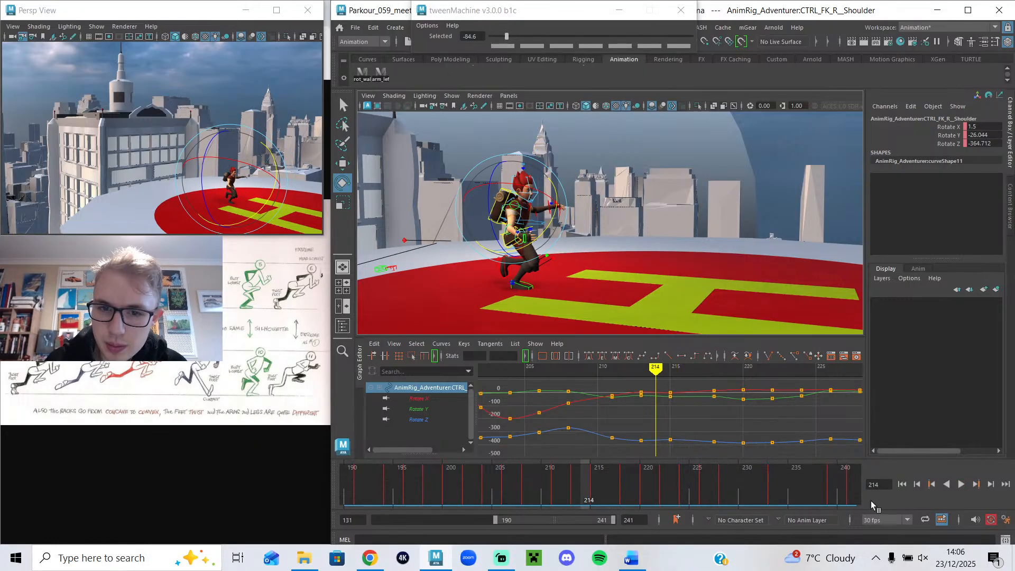
left_click(962, 485)
left_click_drag(655, 491, 687, 497)
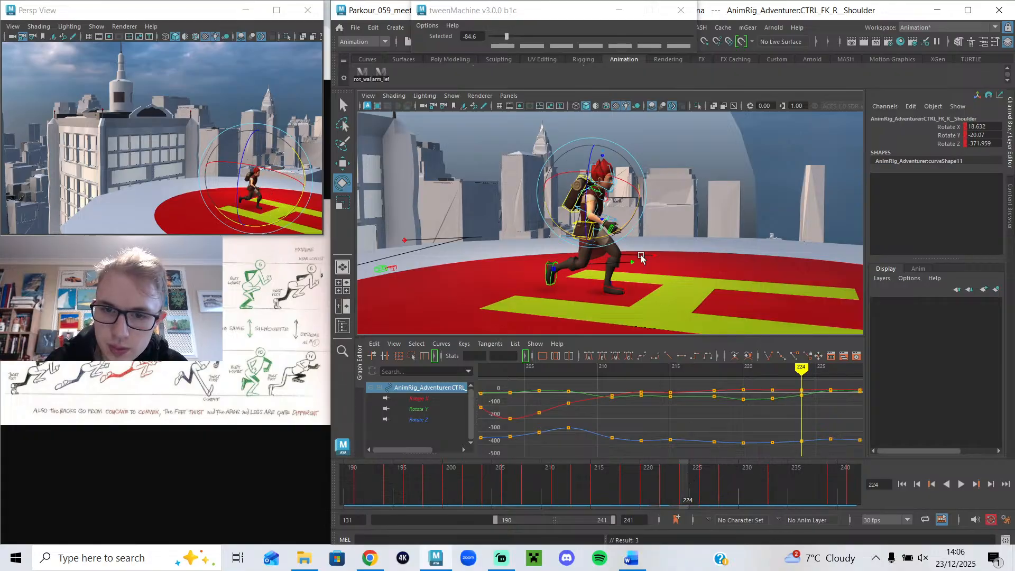
key("alt+v")
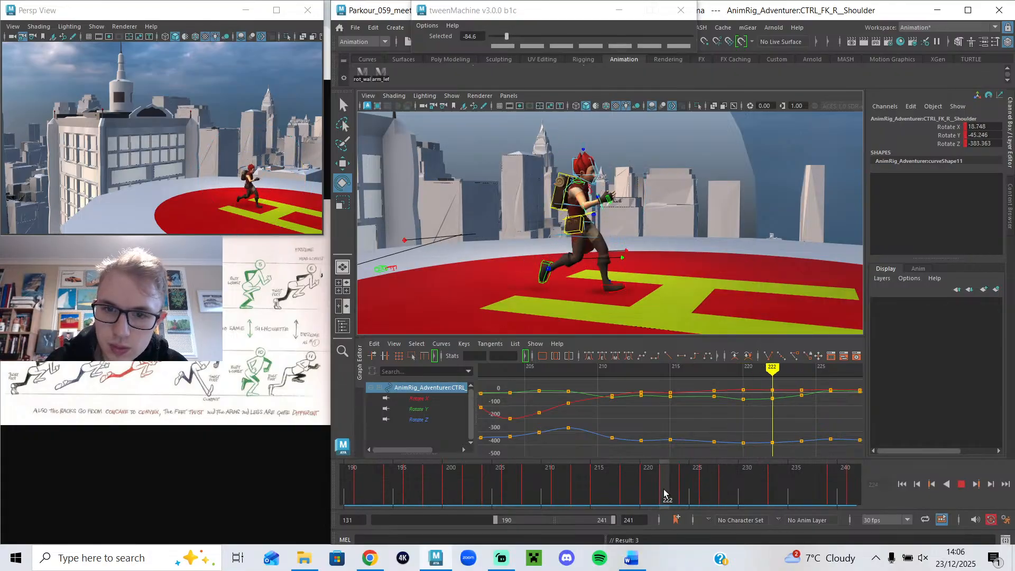
- Rotate the right shoulder at frame 226 to about 20.9, 3.1 and -360.6 in X, Y and Z, and play back
left_click_drag(669, 495, 701, 505)
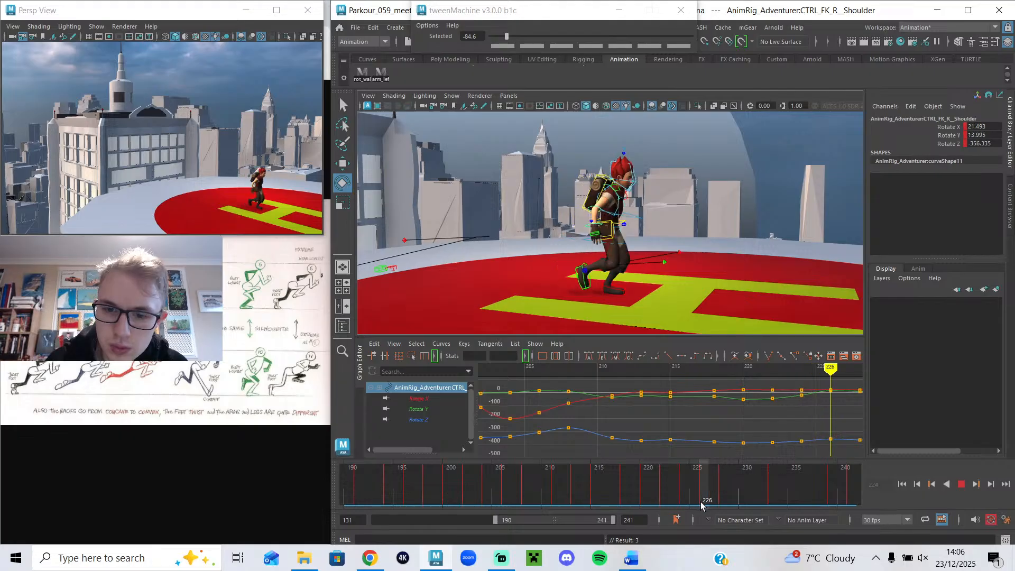
scroll(632, 284, "up", 4)
left_click_drag(608, 214, 618, 217)
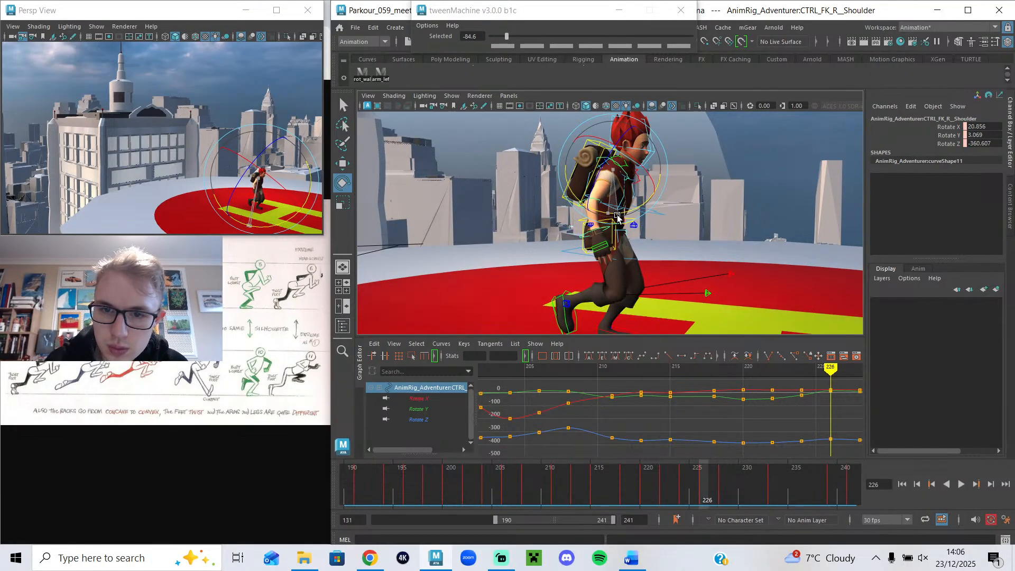
left_click_drag(697, 473, 721, 499)
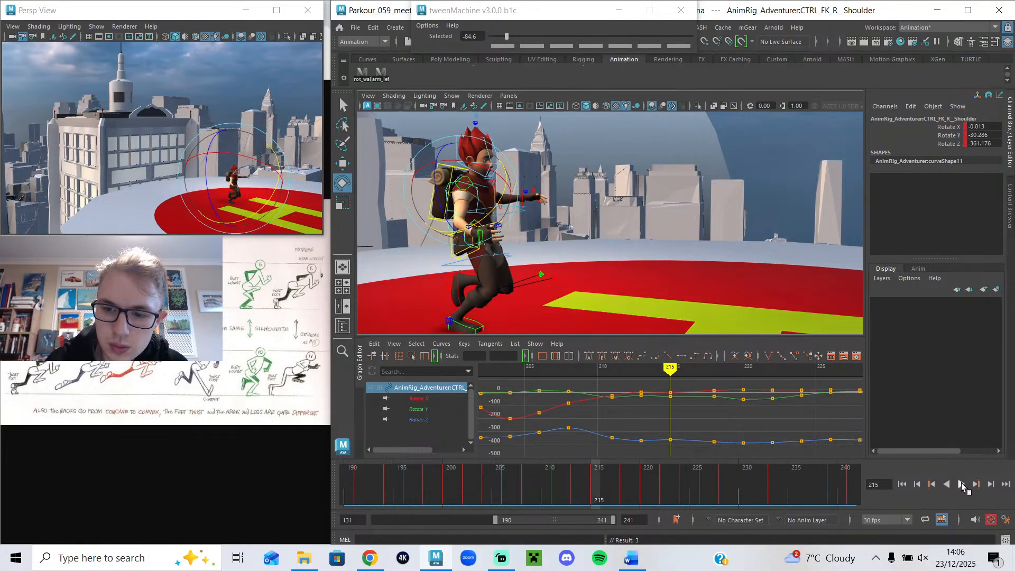
left_click(962, 484)
- Rotate the right shoulder at frame 233 to about 26.8, -22.4 and -386.5 in X, Y and Z
left_click_drag(762, 490, 775, 515)
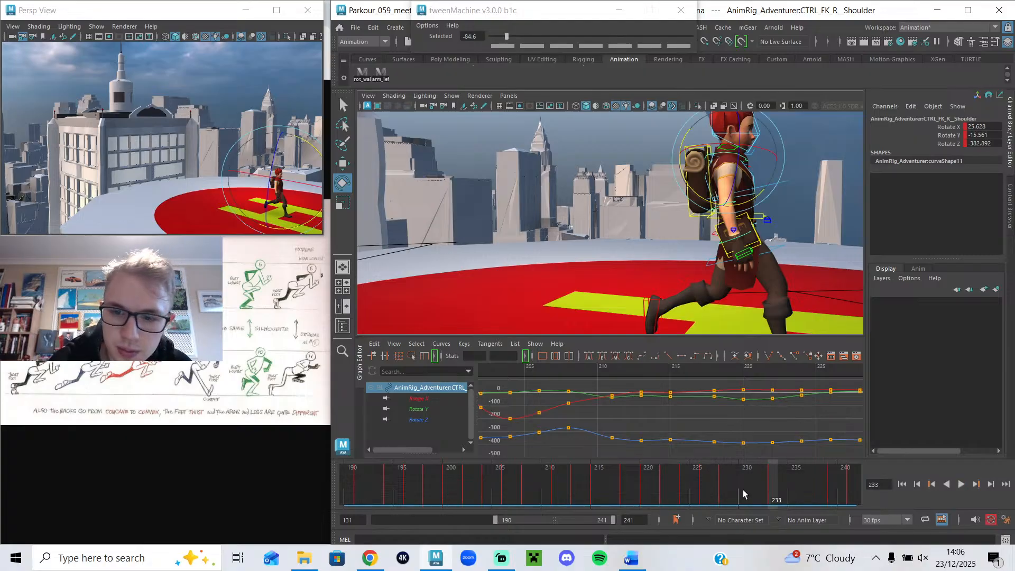
left_click(726, 484)
left_click_drag(624, 159, 645, 262, "alt")
left_click_drag(726, 494, 775, 498)
middle_click_drag(587, 209, 683, 239)
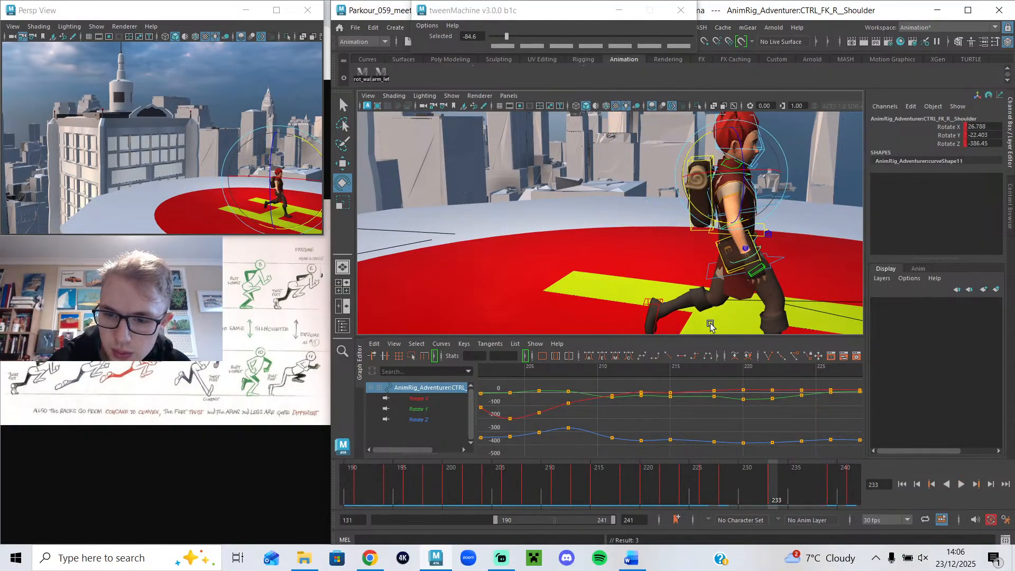
middle_click_drag(751, 431, 530, 436, "alt")
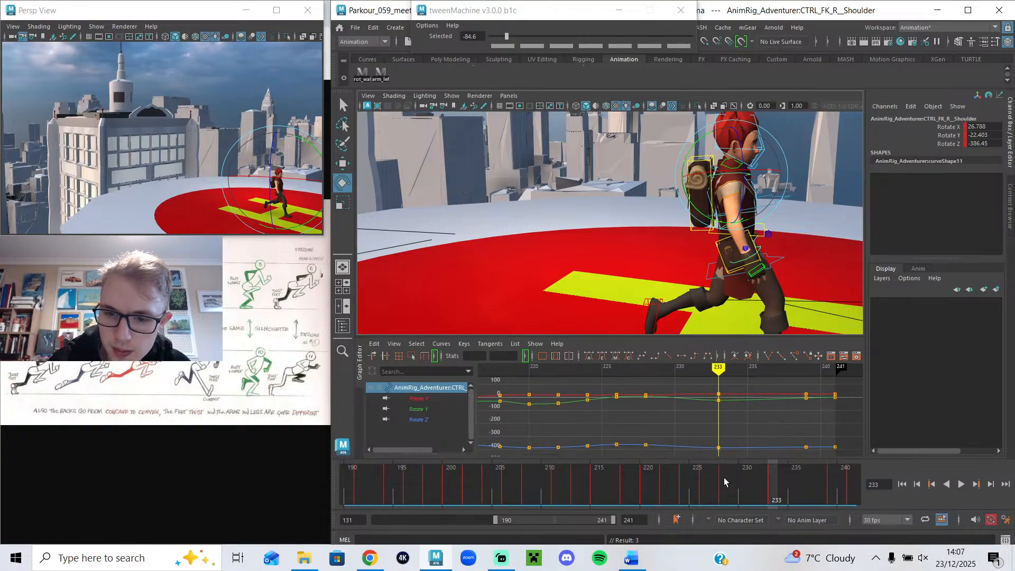
- Play the run-out and watch it in an enlarged Persp View window
key("alt+v")
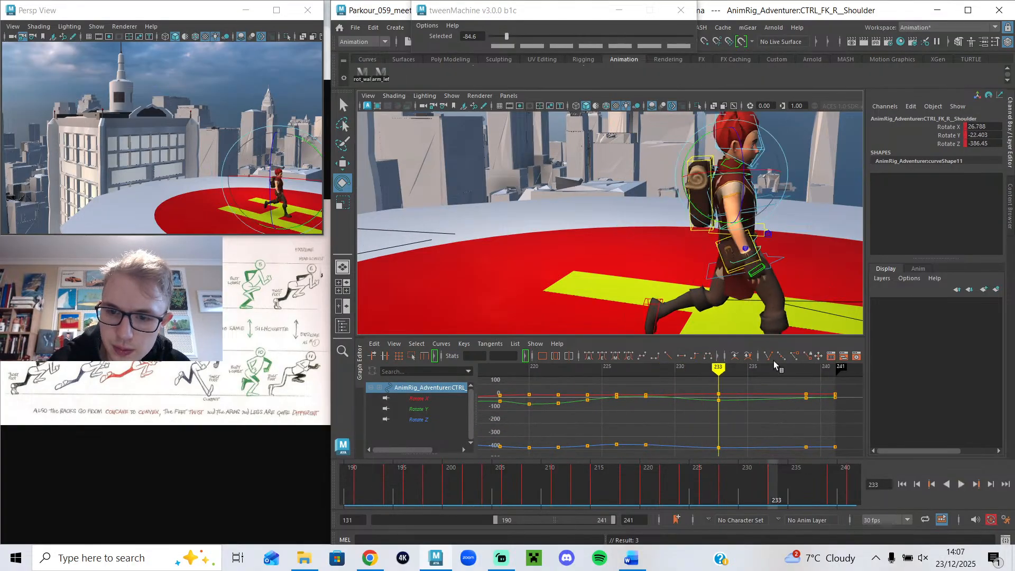
key("alt+v")
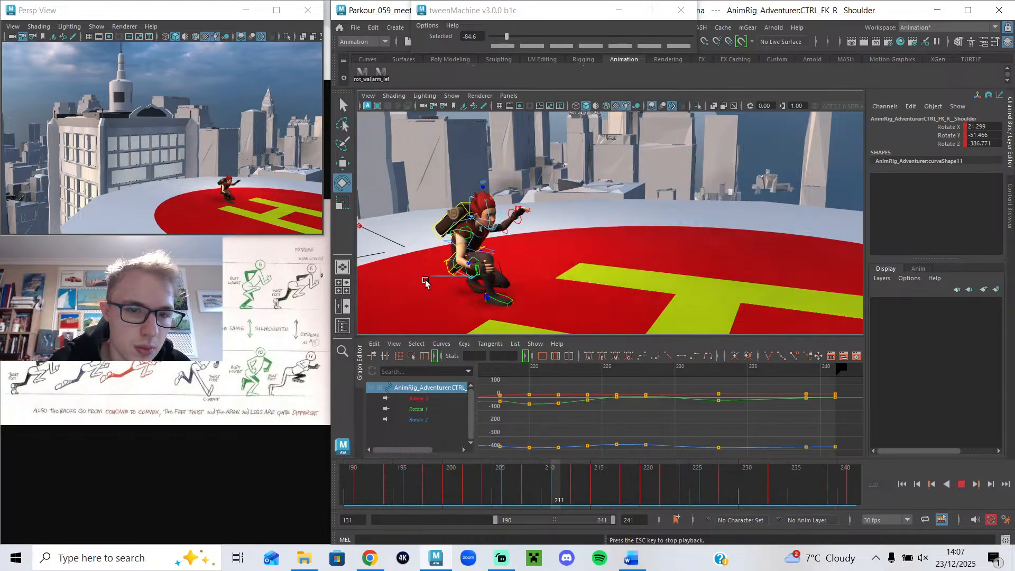
left_click_drag(323, 234, 492, 370)
left_click_drag(280, 14, 687, 80)
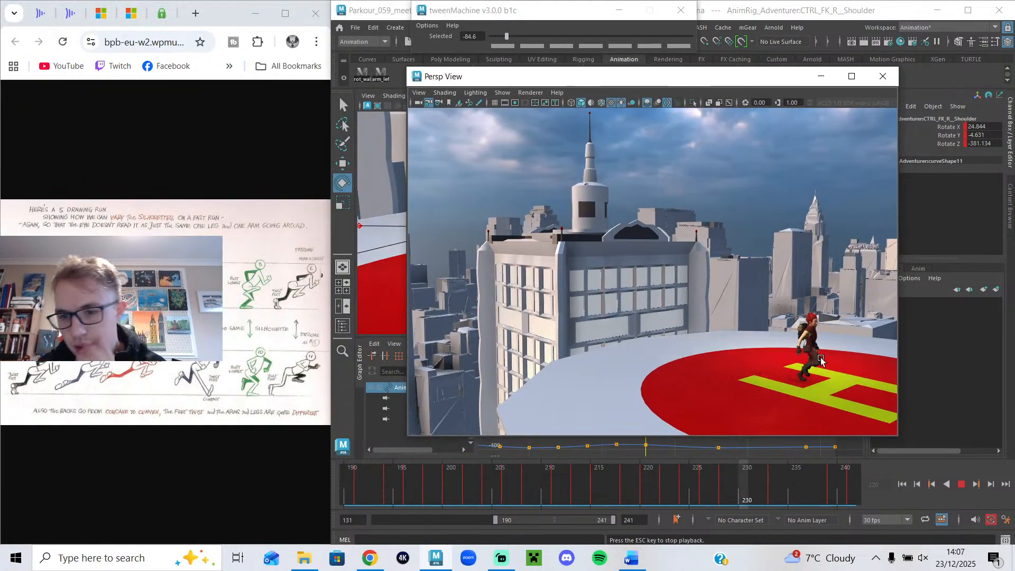
left_click(962, 485)
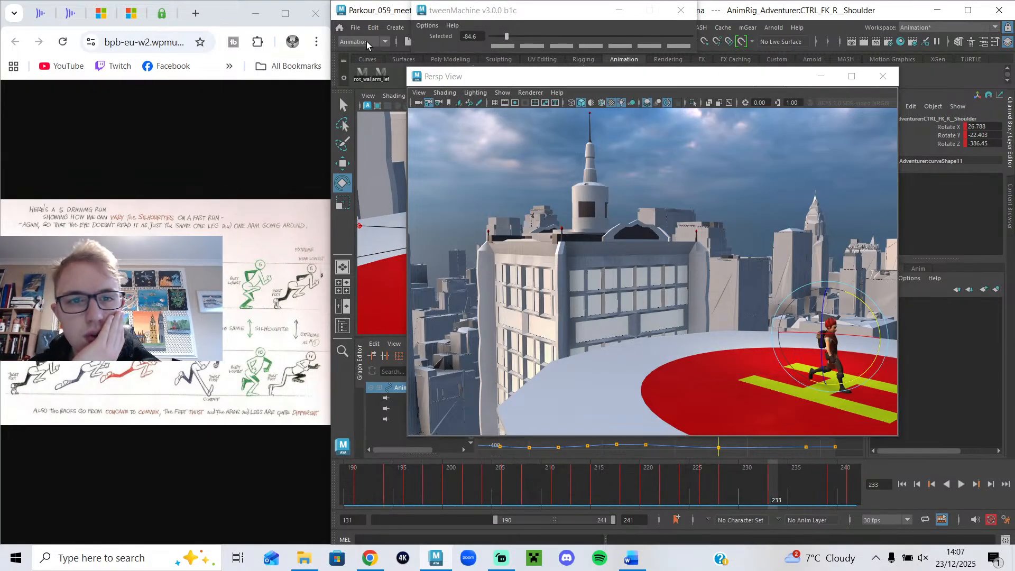
- Save the scene as a new version named Parkour_060_meeting7.ma
left_click(356, 28)
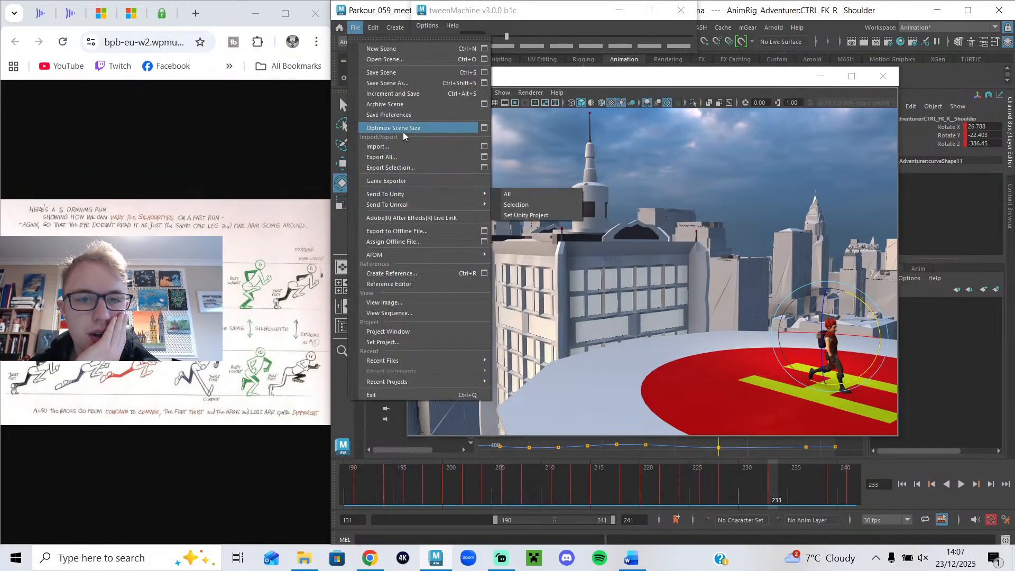
left_click(402, 83)
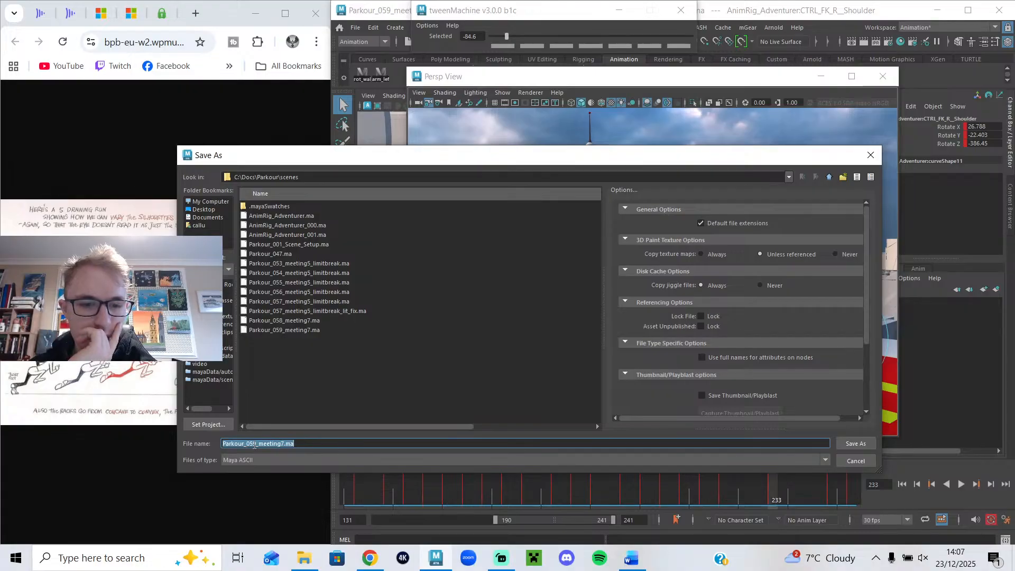
key("BackSpace")
key("BackSpace")
type("60")
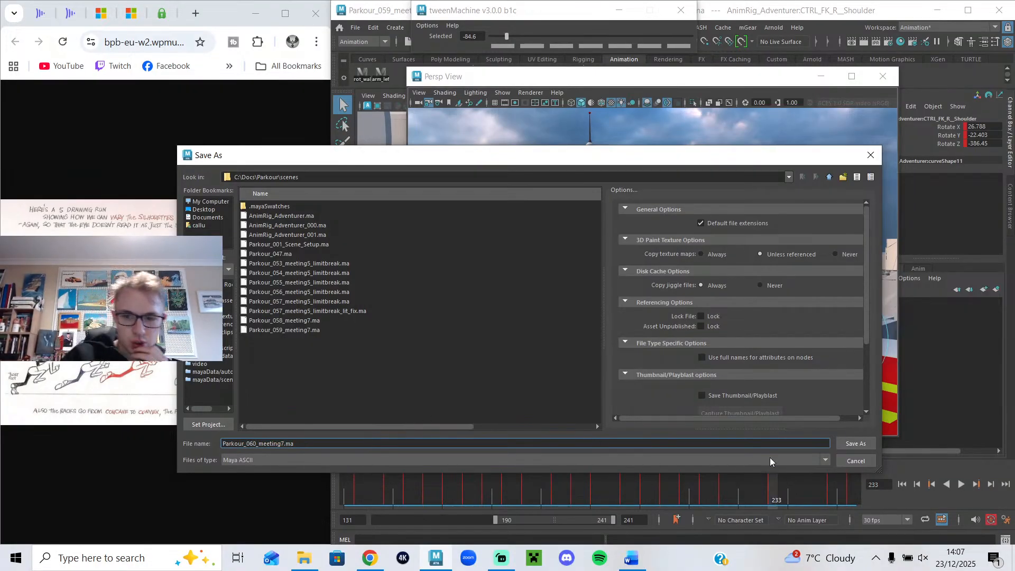
left_click(854, 439)
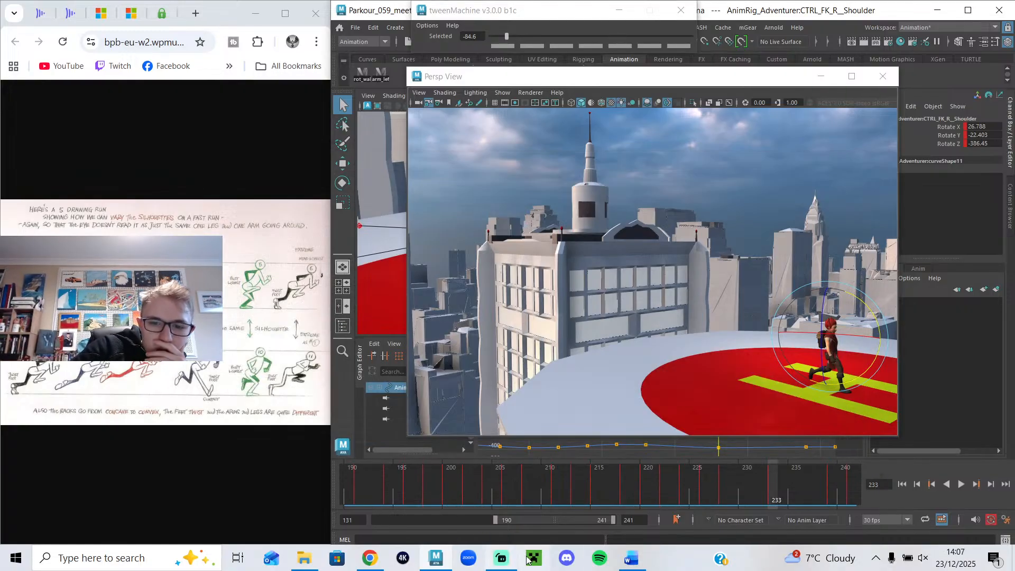
left_click(496, 562)
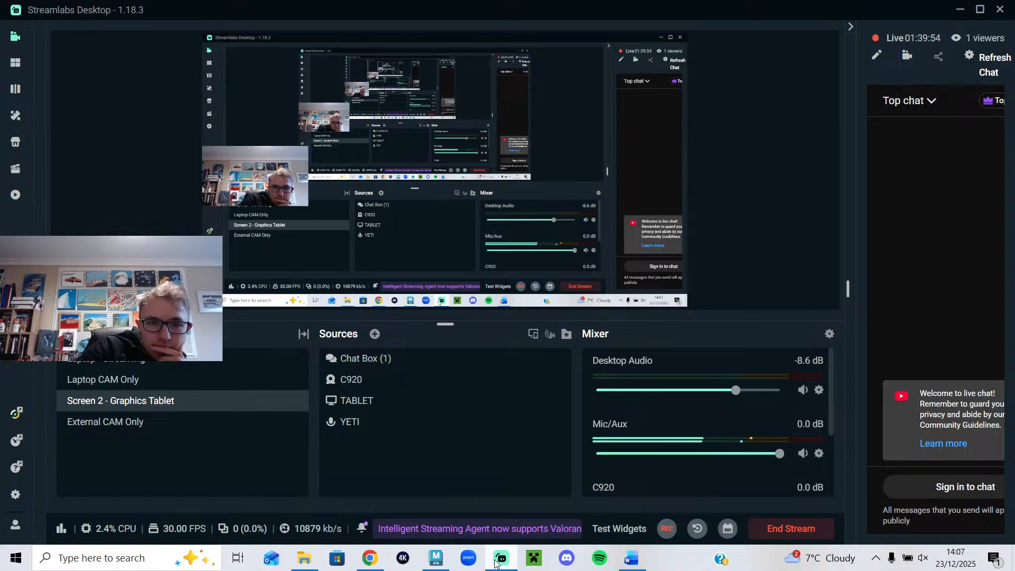
left_click(496, 562)
- Play the roll and run-out from frame 190 and shrink the Persp View window back above the run-cycle reference
left_click_drag(542, 481, 284, 461)
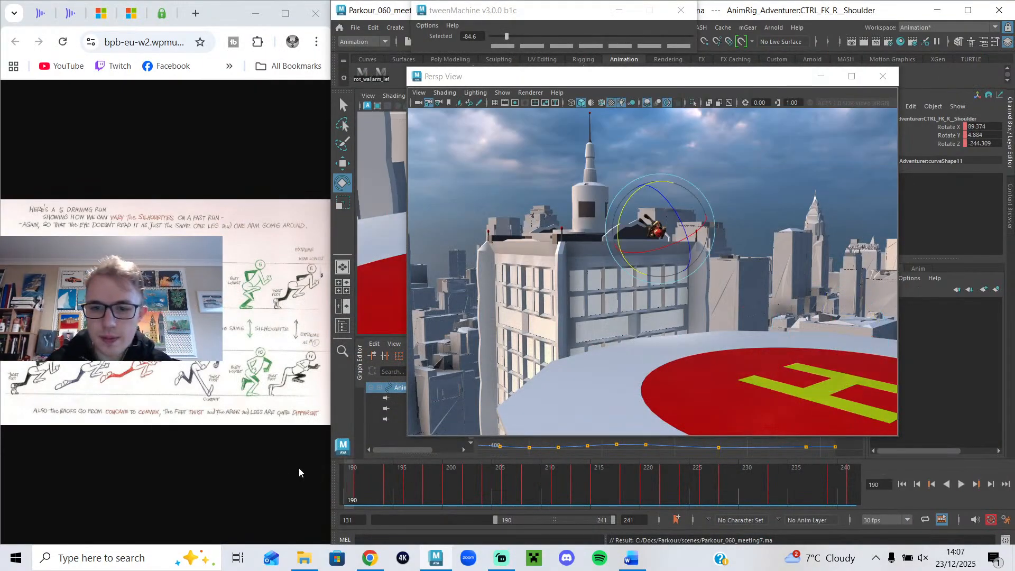
left_click(961, 483)
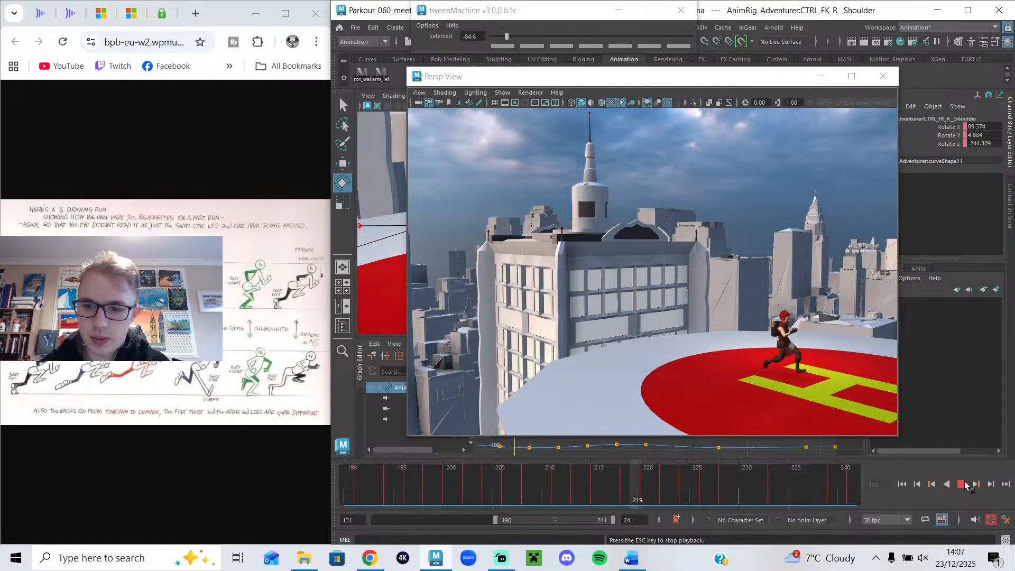
left_click(963, 484)
left_click_drag(764, 81, 349, 18)
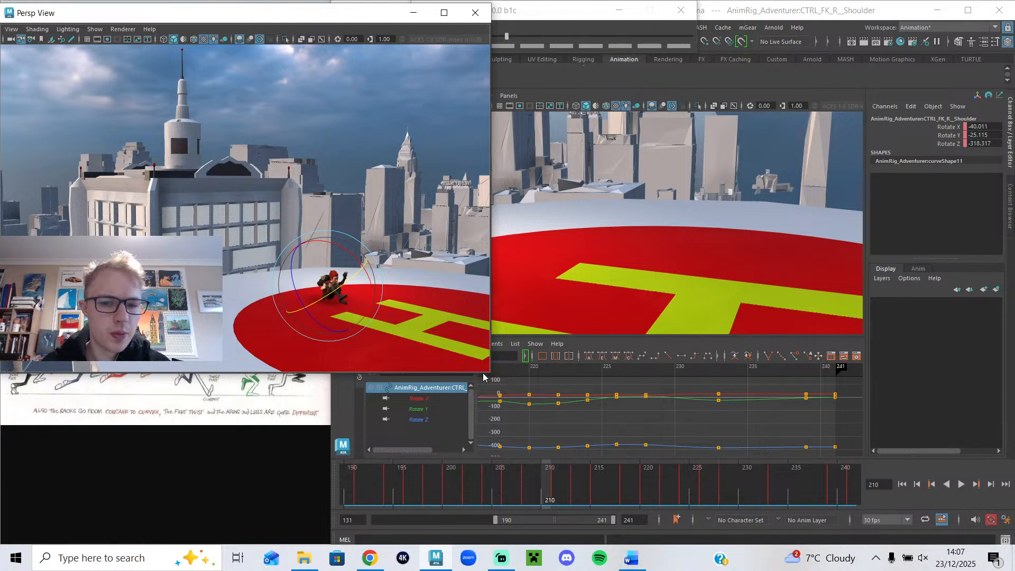
left_click_drag(490, 374, 331, 231)
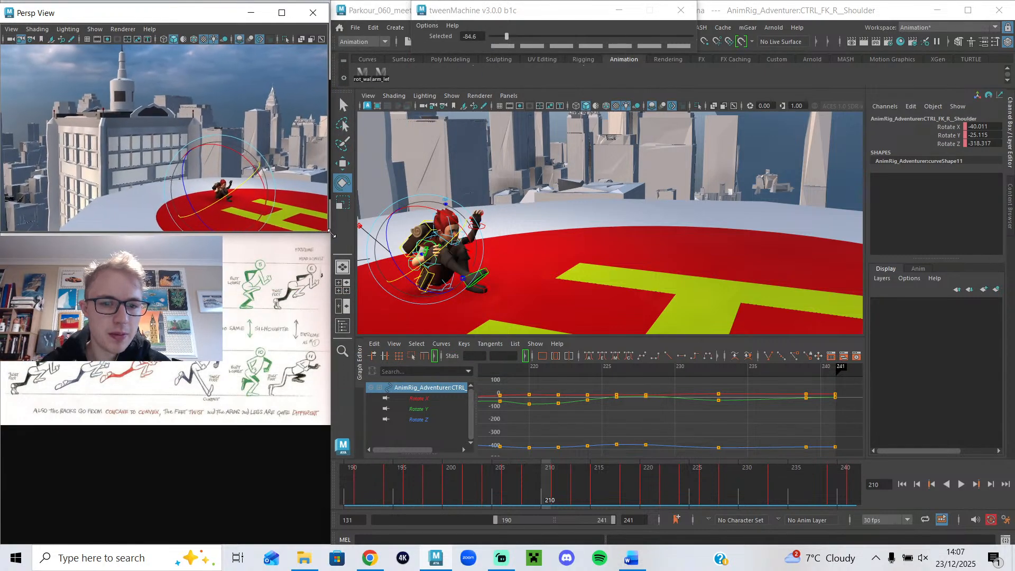
- Select the right elbow control at frame 212 and frame the arm and its Rotate Y curve
left_click_drag(508, 495, 568, 491)
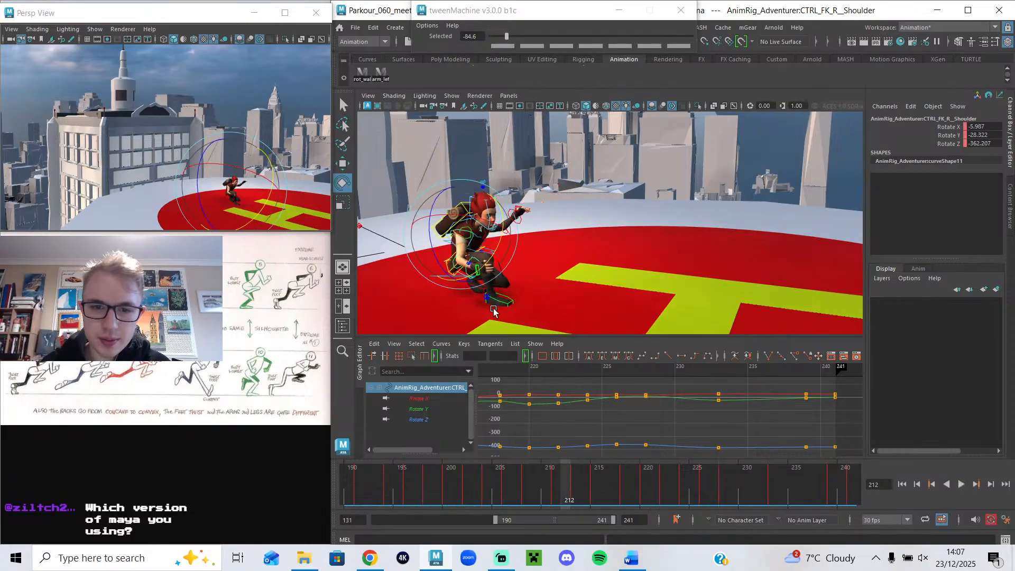
key("q")
left_click(454, 259)
left_click(458, 265)
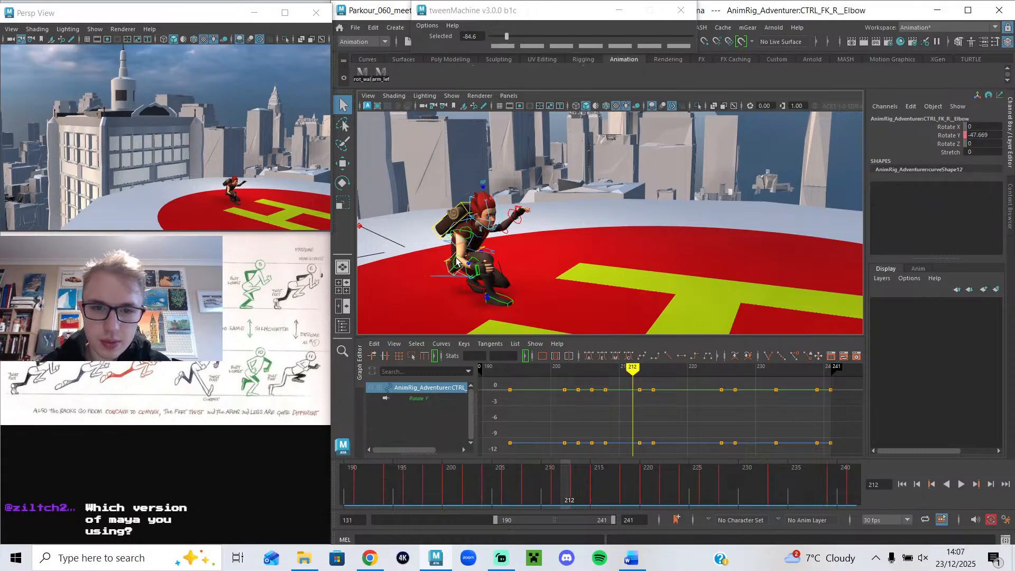
key("f")
scroll(627, 233, "down", 8)
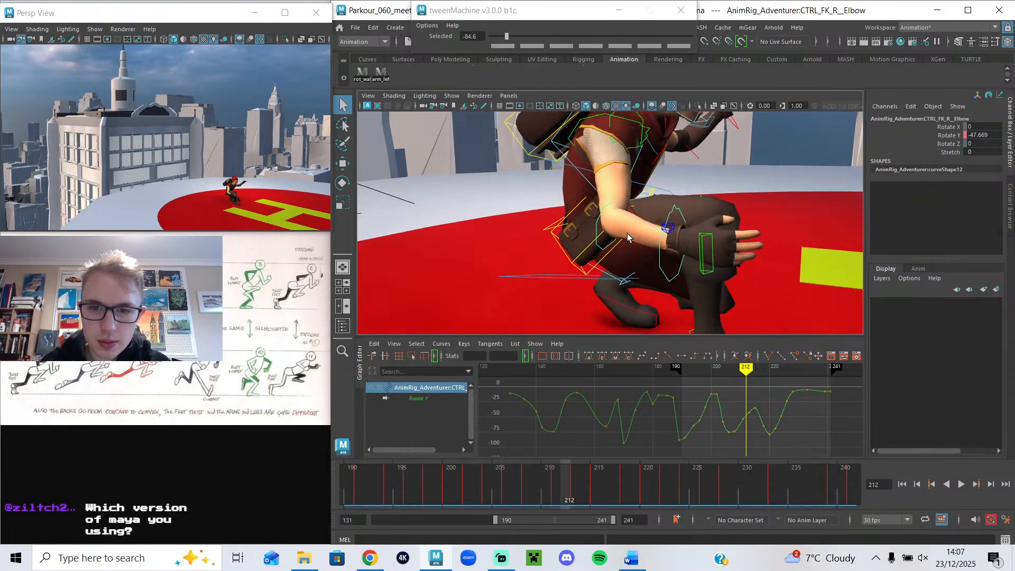
- Try to rotate the right elbow at frame 212 to about -31.2 in Rotate Y, and undo it
key("e")
left_click_drag(637, 231, 634, 263)
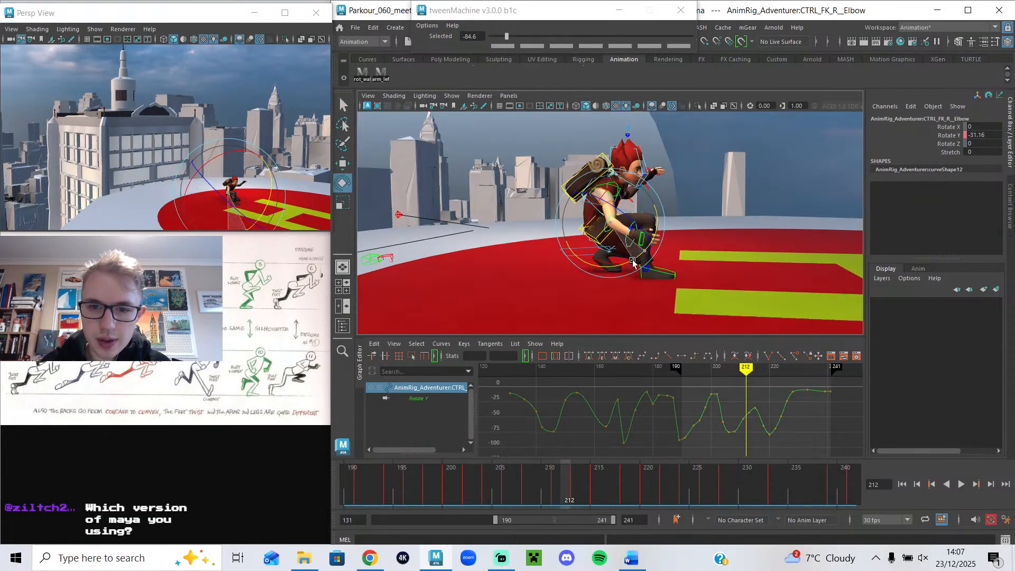
key("ctrl+z")
- Rotate the right elbow at frame 211 to about -14.7 in Rotate Y
left_click_drag(574, 474, 526, 490)
left_click_drag(588, 263, 509, 272, "alt")
left_click_drag(525, 479, 555, 487)
left_click_drag(598, 248, 600, 278, "alt")
- Rotate the right shoulder at frame 211 to about -20.3, -20.1 and -353.1 in X, Y and Z, and inspect its curves
key("w")
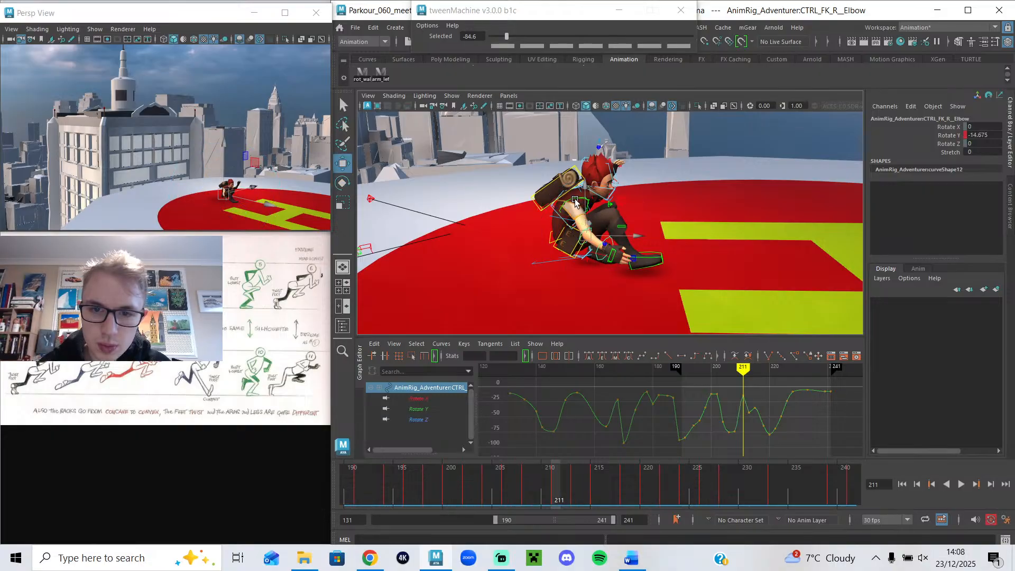
left_click(575, 201)
key("e")
left_click_drag(609, 214, 605, 228)
middle_click_drag(732, 431, 624, 432, "alt")
scroll(637, 435, "up", 6)
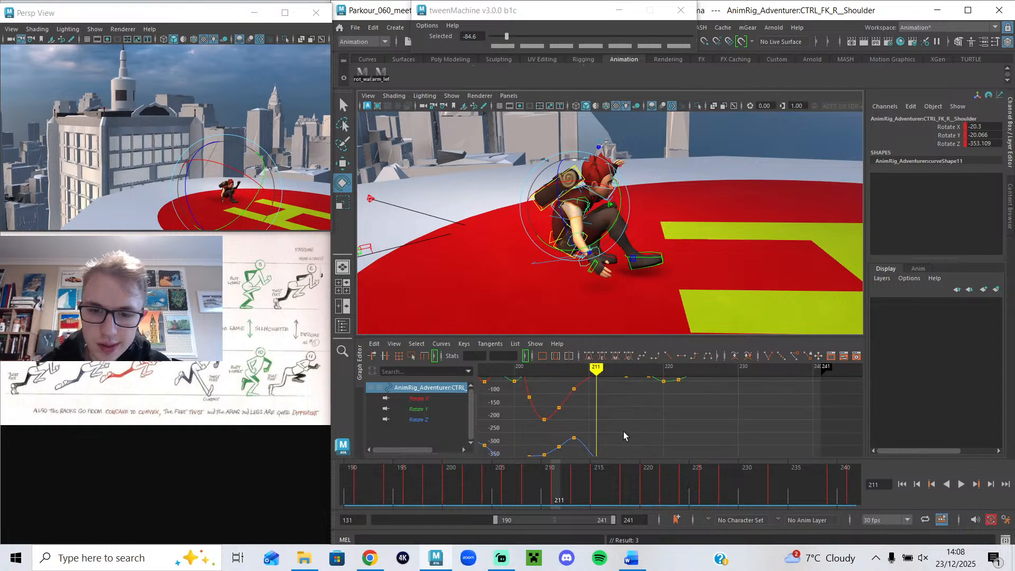
- Play back the landing and run-out, and check the right arm's swing around frame 211
key("f")
left_click(524, 488)
left_click_drag(525, 486, 477, 497)
left_click(961, 485)
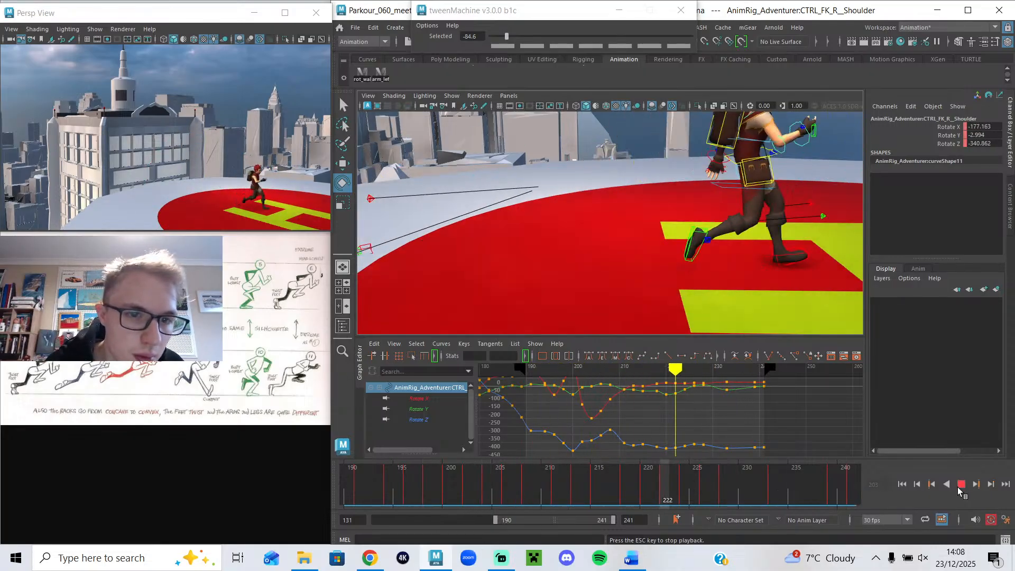
left_click(526, 499)
left_click_drag(529, 496, 558, 508)
- Rotate the right elbow at frame 211 to about -49.6 in Rotate Y and review the bend over the neighbouring frames
left_click_drag(568, 256, 483, 249, "alt")
key("f")
left_click_drag(546, 241, 706, 257, "alt")
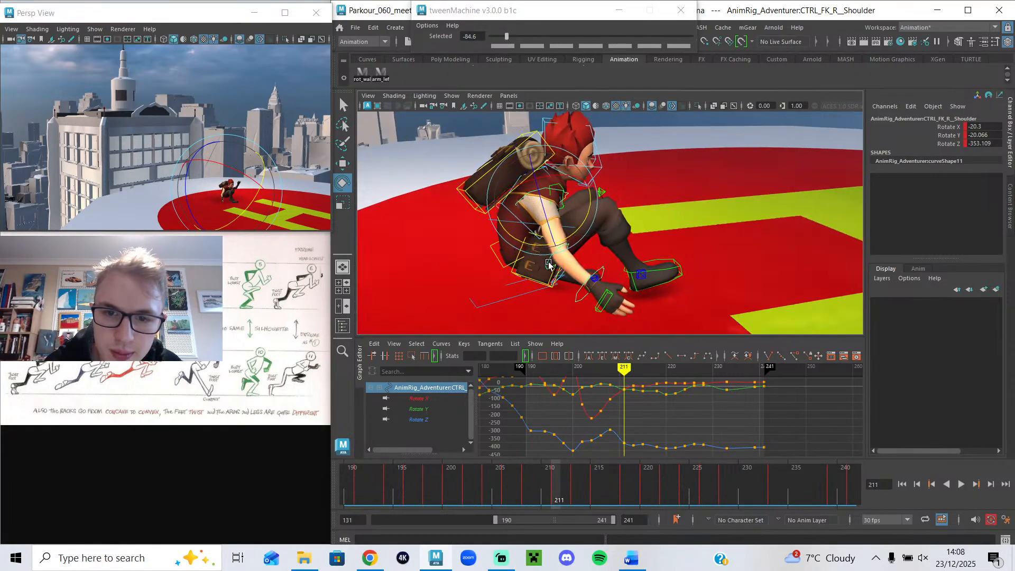
left_click(549, 264)
left_click_drag(543, 288, 571, 301)
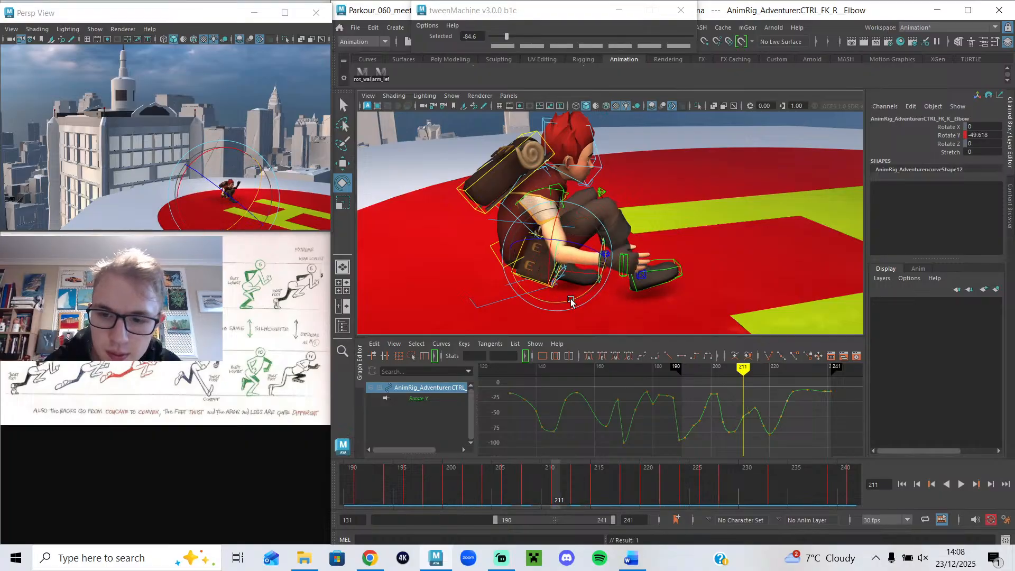
left_click_drag(530, 480, 558, 496)
- Apply the Euler Filter to the right wrist control's rotation curves and frame their keys around the roll
left_click(601, 268)
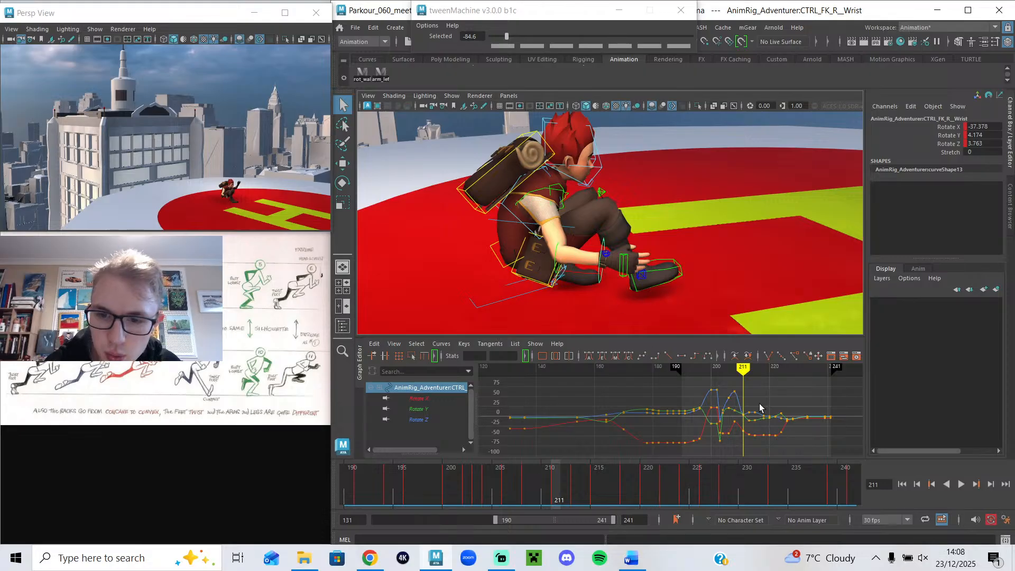
left_click(442, 343)
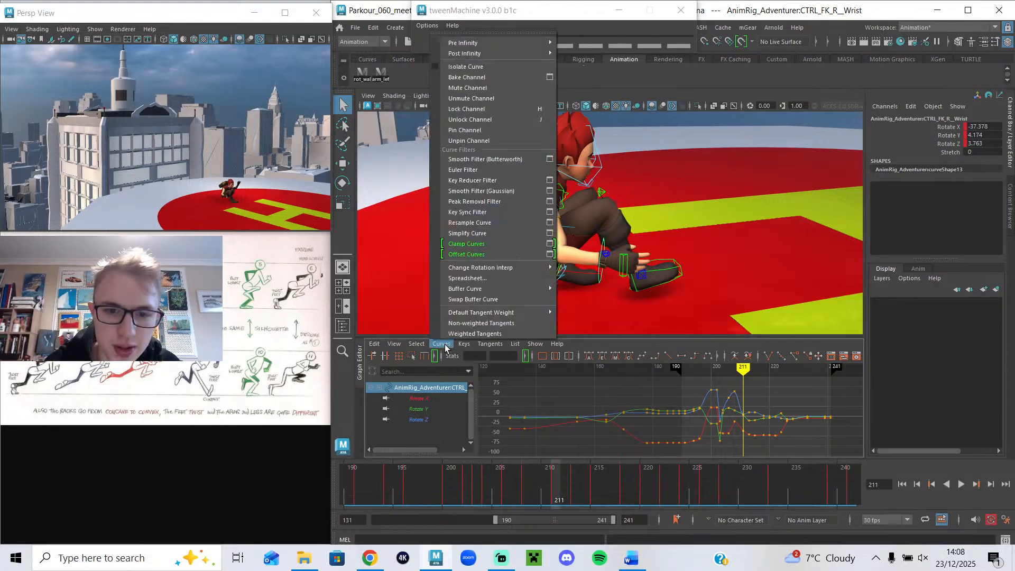
left_click(494, 170)
left_click(773, 389)
left_click_drag(774, 389, 707, 456)
key("f")
- Tween the right wrist at frame 211 toward its previous key with a value of -76.7, and inspect the hand from the front
left_click(699, 391)
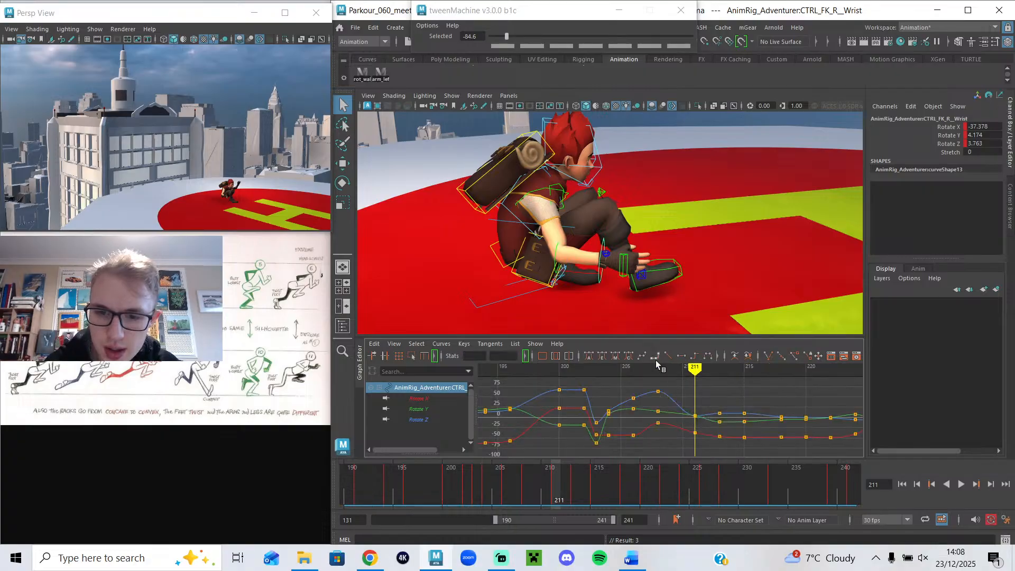
left_click_drag(662, 366, 698, 377)
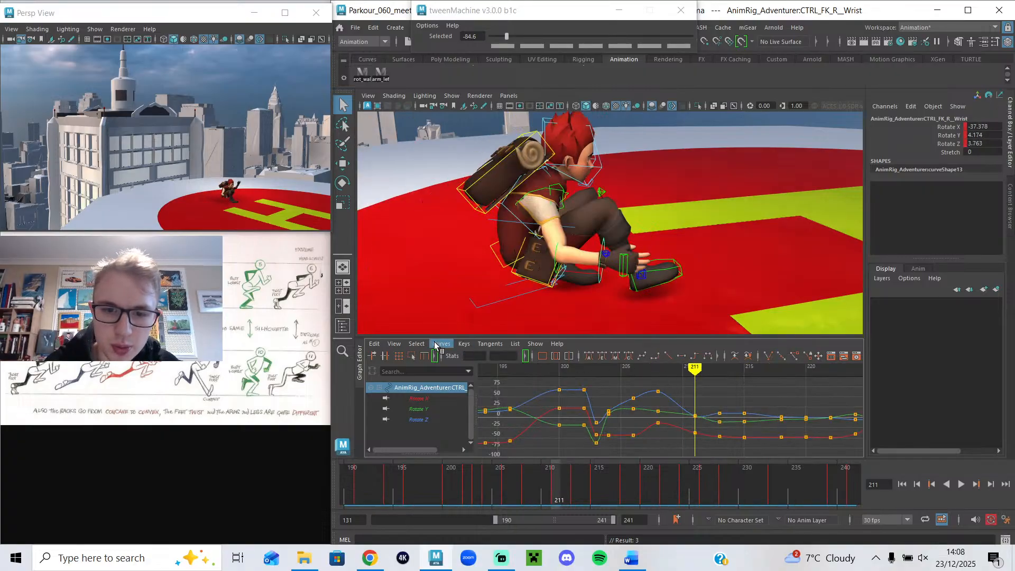
left_click_drag(516, 37, 514, 38)
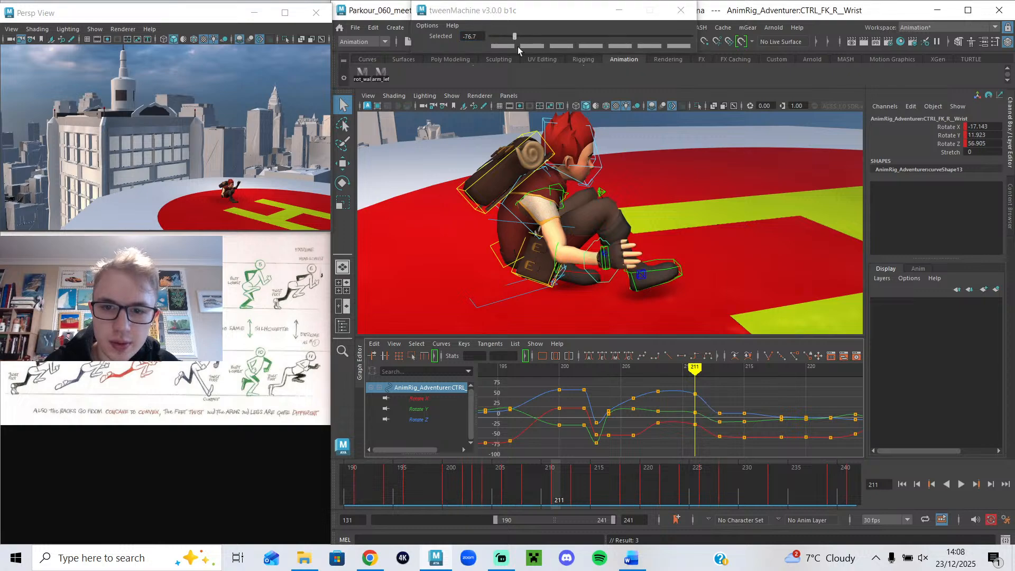
left_click_drag(681, 308, 572, 316, "alt")
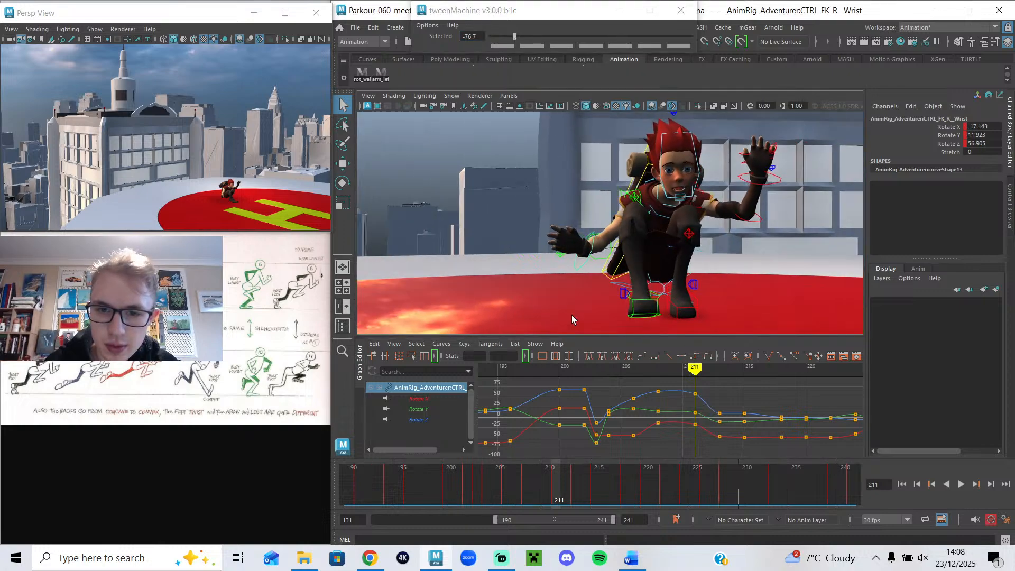
- Tween the right wrist at frame 213 between its neighbouring keys with a value of 10.3
mouse_move(669, 392)
left_mouse_down()
mouse_move(655, 392)
mouse_move(719, 403)
left_mouse_up()
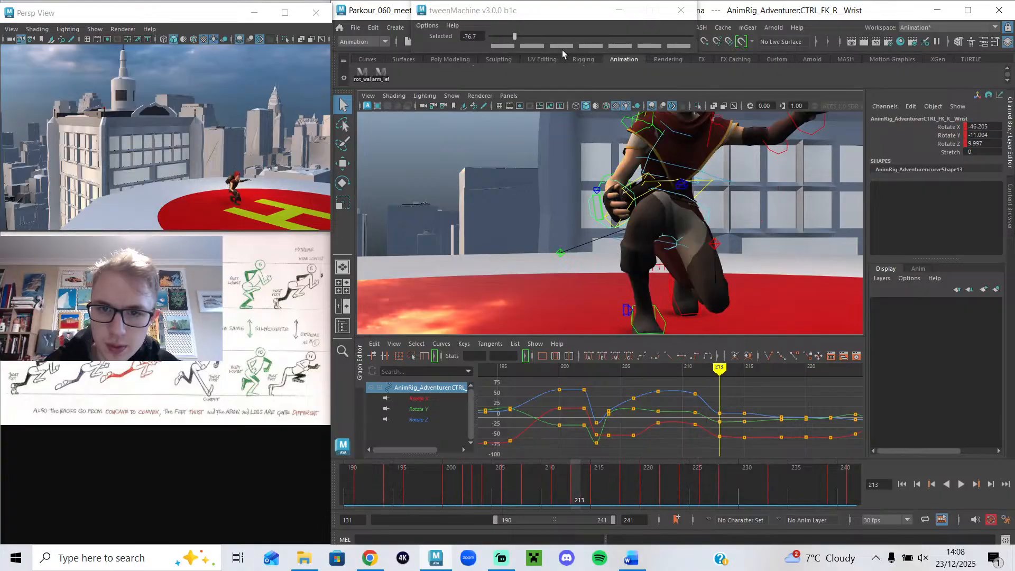
left_click(514, 37)
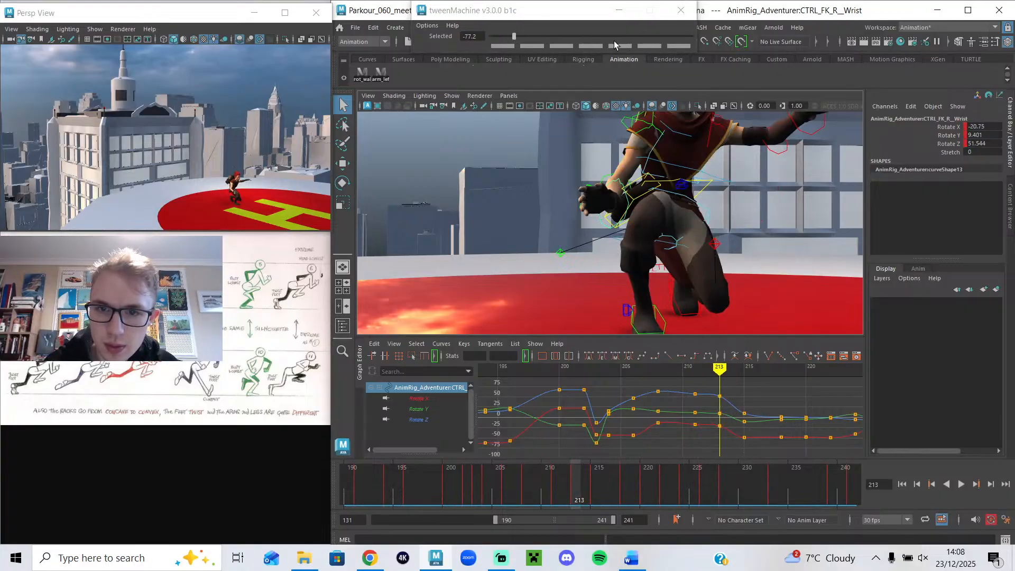
left_click(601, 37)
- Tween the right wrist at frame 215 toward its next key with a value of 60.2
left_click(695, 371)
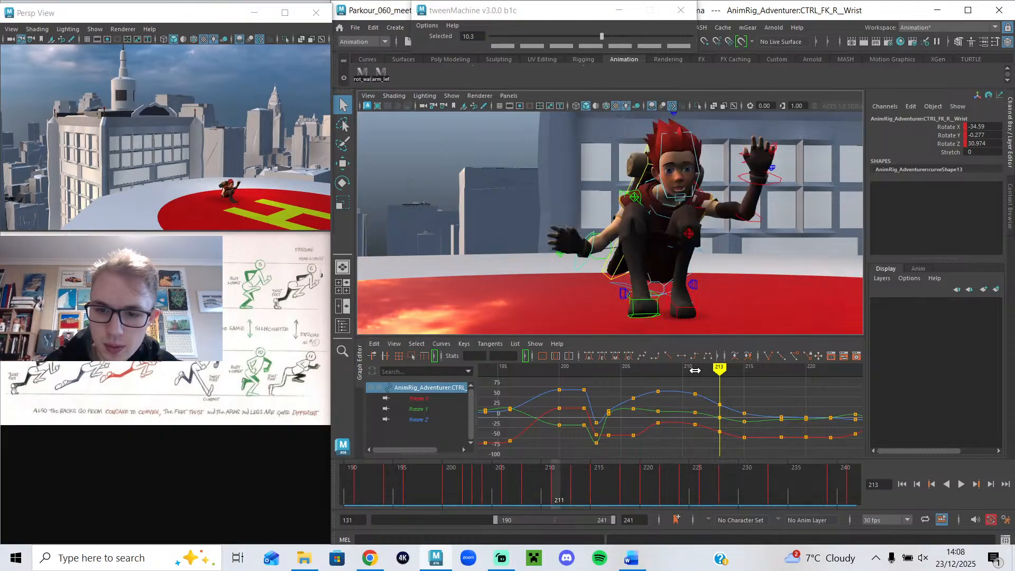
left_click_drag(705, 379, 742, 403)
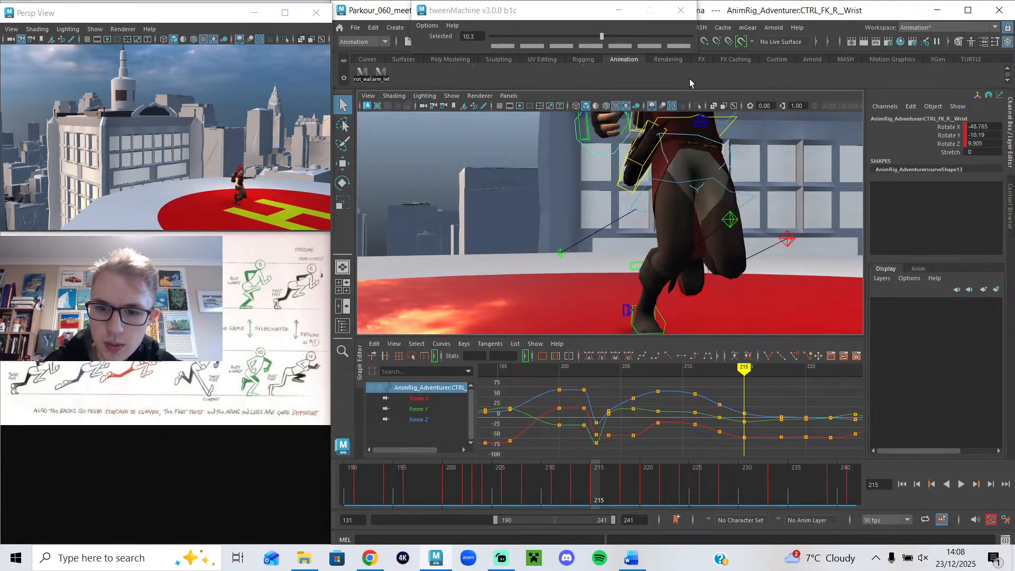
scroll(679, 176, "down", 2)
left_click(651, 37)
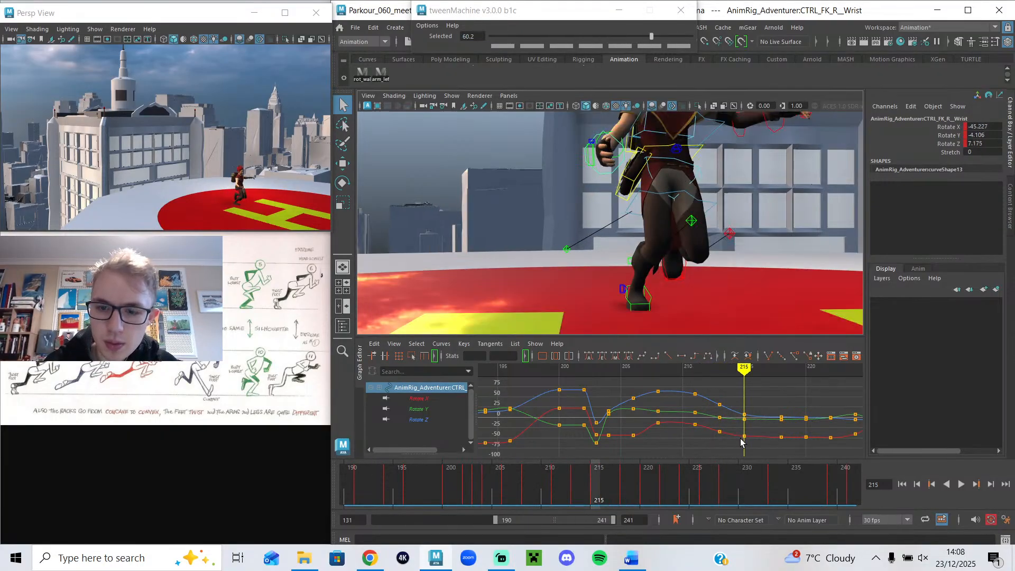
- Tween the right wrist at frame 206 between its neighbouring keys with a value of about -16.2
left_click(727, 372)
mouse_move(743, 387)
left_mouse_down()
mouse_move(615, 395)
mouse_move(634, 400)
left_mouse_up()
left_click(576, 36)
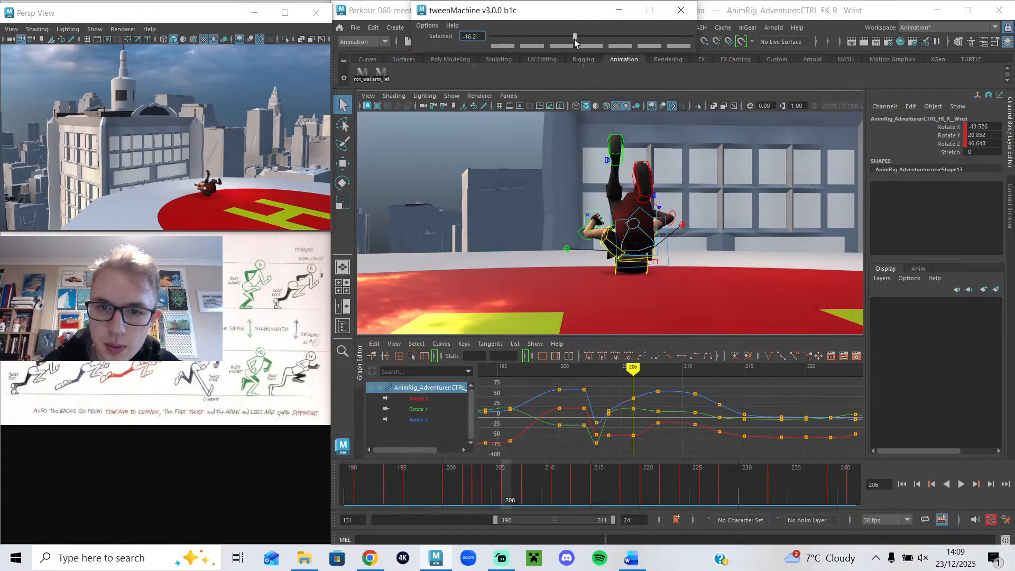
- Tween the right wrist at frame 204 toward its next key with a value of 43.2, and compare it with frame 203
left_click_drag(631, 373, 608, 371)
left_click_drag(551, 189, 650, 204, "alt")
key("f")
scroll(624, 233, "down", 5)
left_click_drag(623, 235, 603, 223, "alt")
left_click(573, 36)
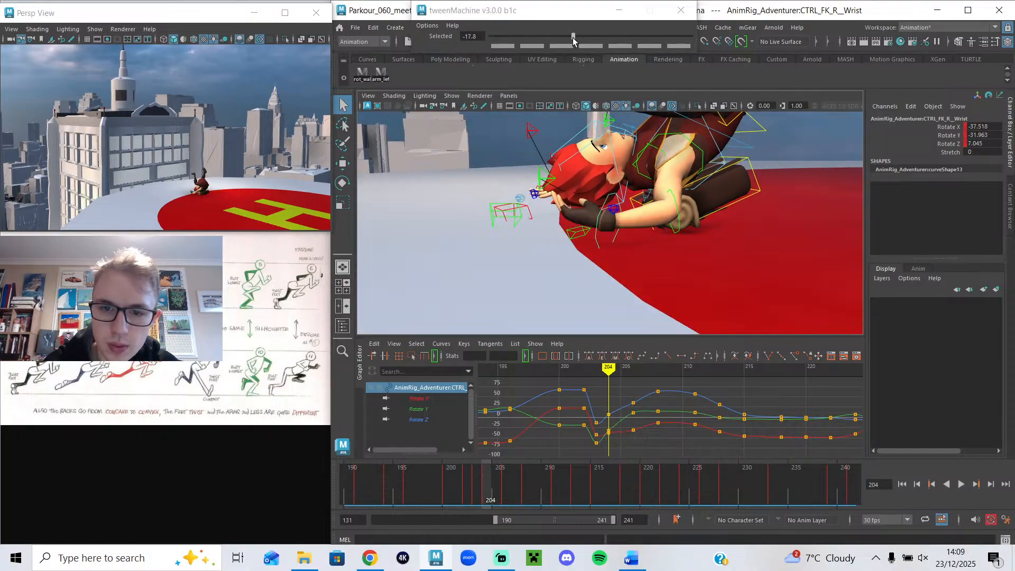
left_click(524, 37)
left_click(524, 40)
left_click(635, 37)
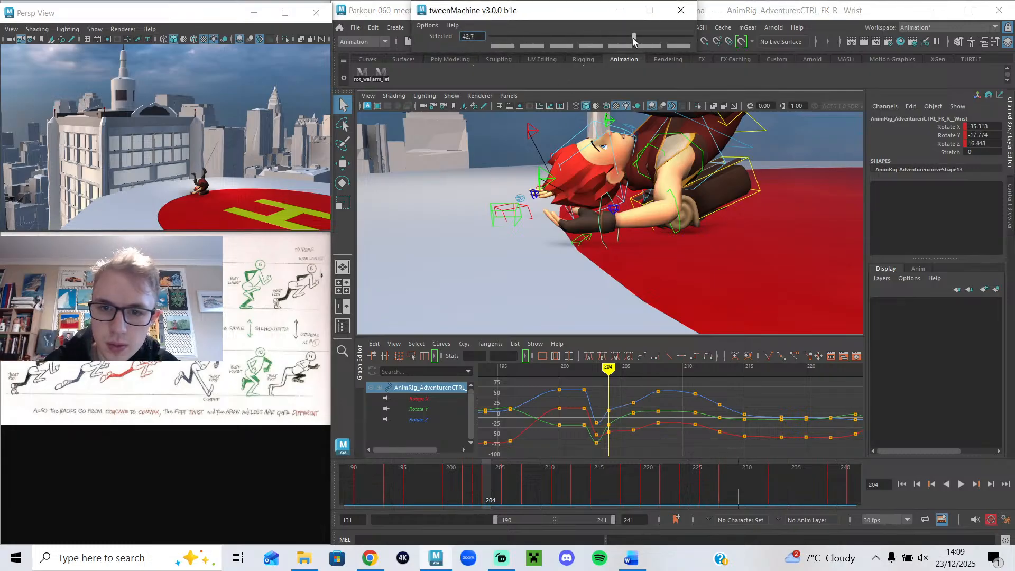
left_click(596, 369)
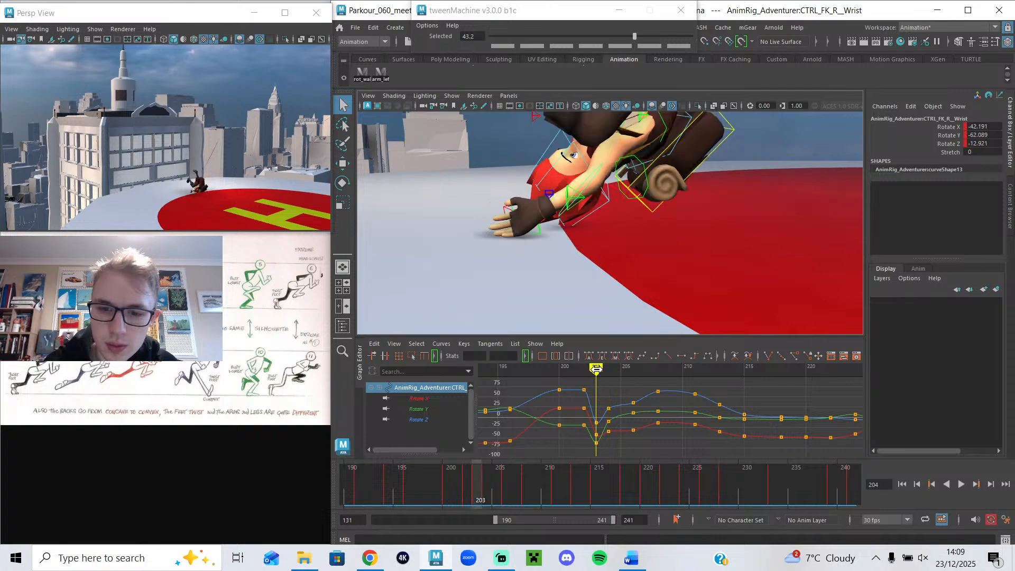
- Tween the right wrist at frame 206 closer to its previous key
left_click_drag(605, 369, 633, 369)
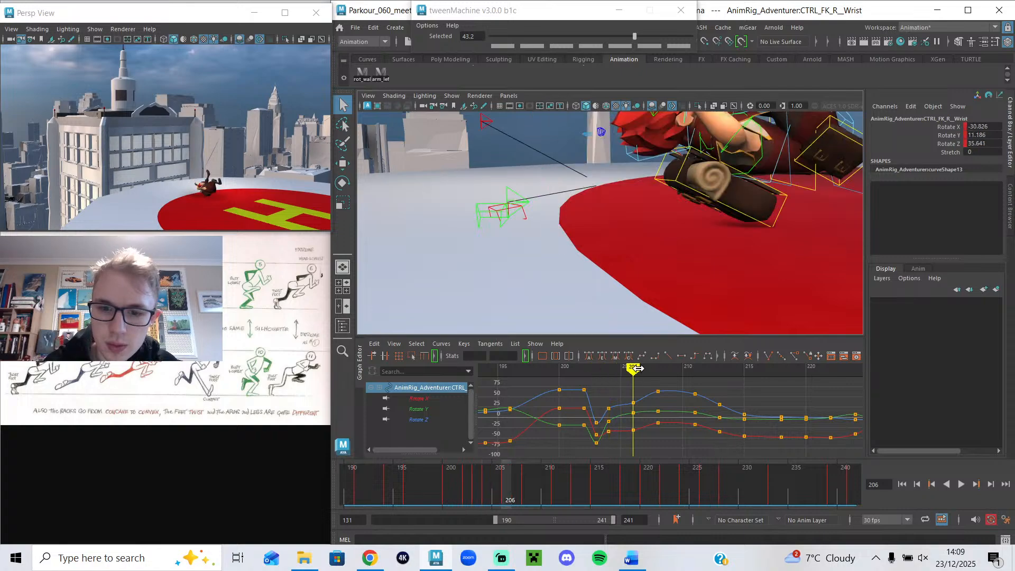
left_click_drag(667, 184, 566, 169, "alt")
left_click_drag(591, 35, 528, 38)
- Tween the right wrist at frame 208 toward its previous key with a value of -64.5, and check the hand from the front
left_click_drag(612, 381, 659, 387)
middle_click_drag(667, 226, 490, 312, "alt")
left_click_drag(529, 35, 527, 37)
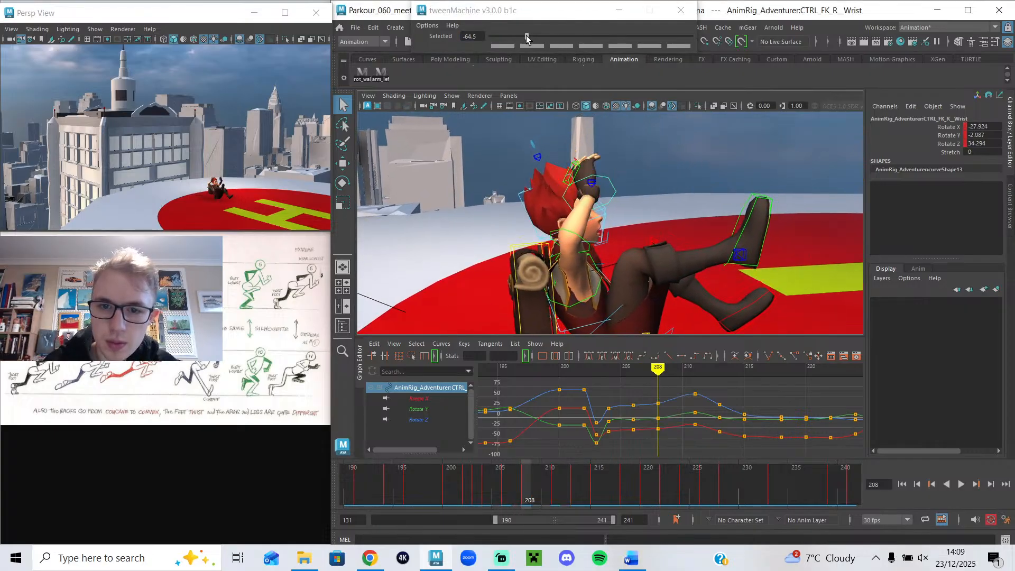
left_click_drag(630, 155, 644, 214, "alt")
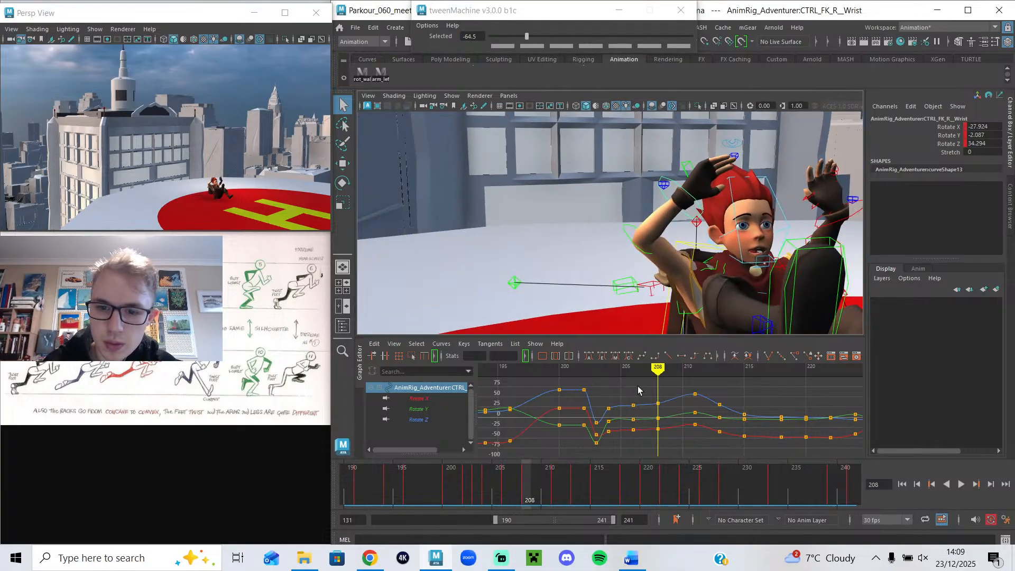
left_click_drag(618, 371, 656, 385)
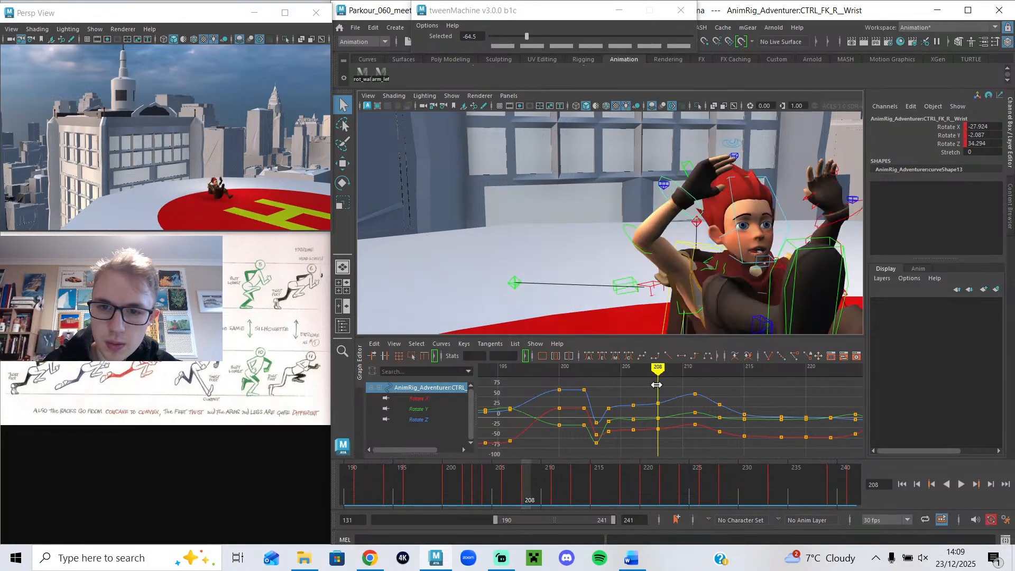
scroll(667, 331, "down", 3)
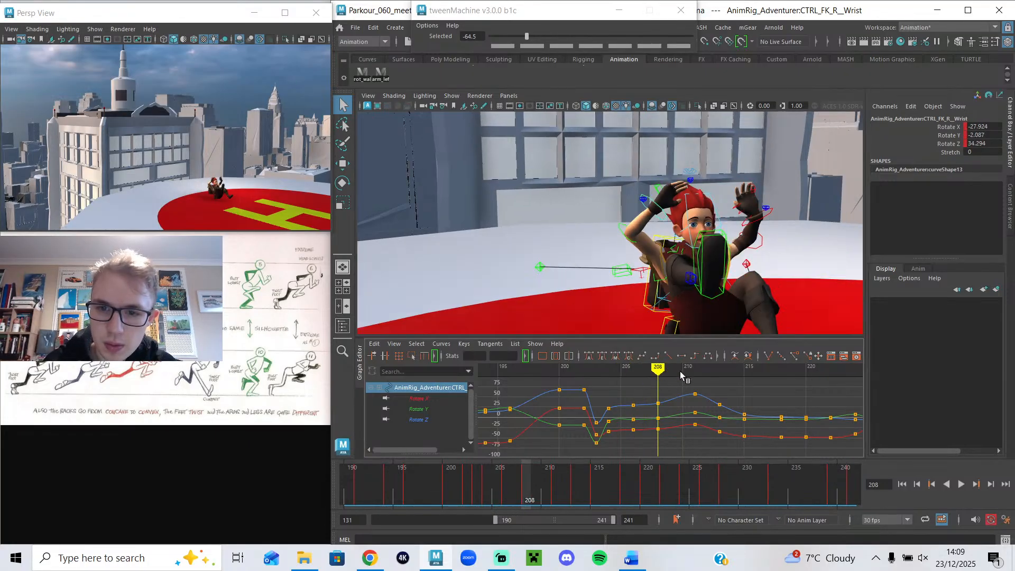
- Tween the right wrist at frame 211 toward its previous key with a value of -63.9, and play back the shot
left_click_drag(669, 380, 691, 382)
left_click(527, 36)
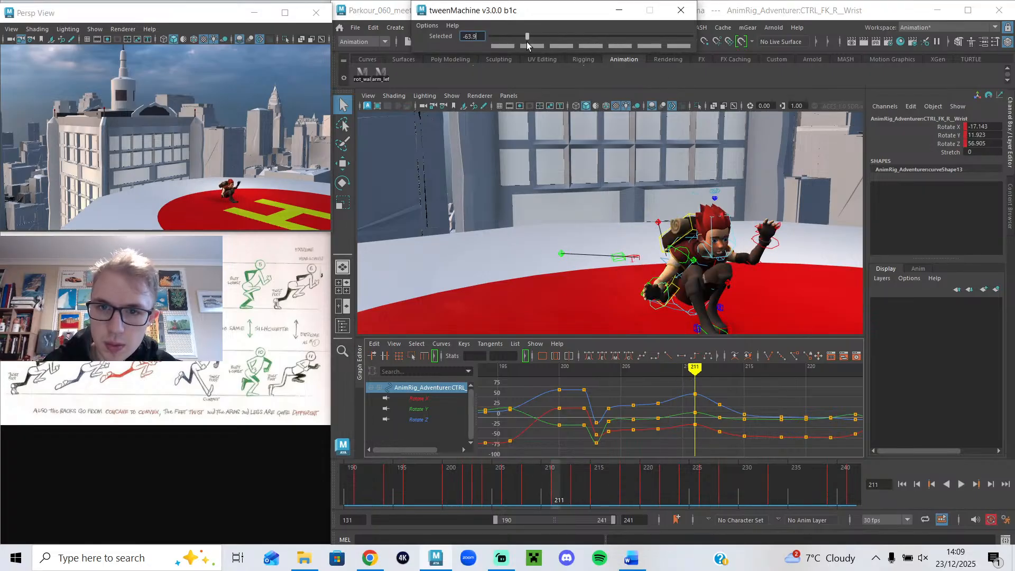
middle_click_drag(656, 232, 581, 193, "alt")
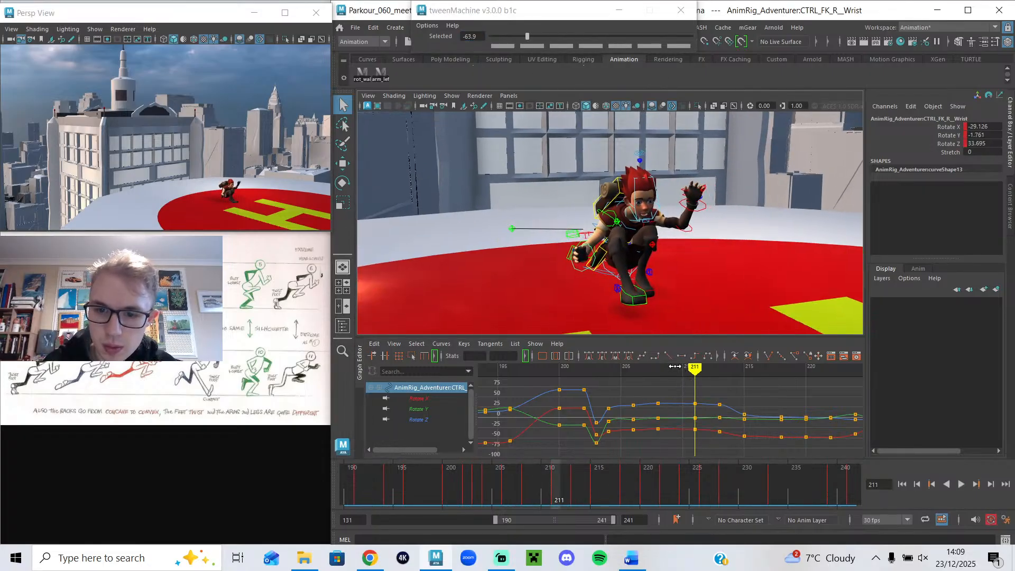
mouse_move(675, 367)
left_mouse_down()
mouse_move(658, 378)
mouse_move(724, 392)
left_mouse_up()
left_click(961, 485)
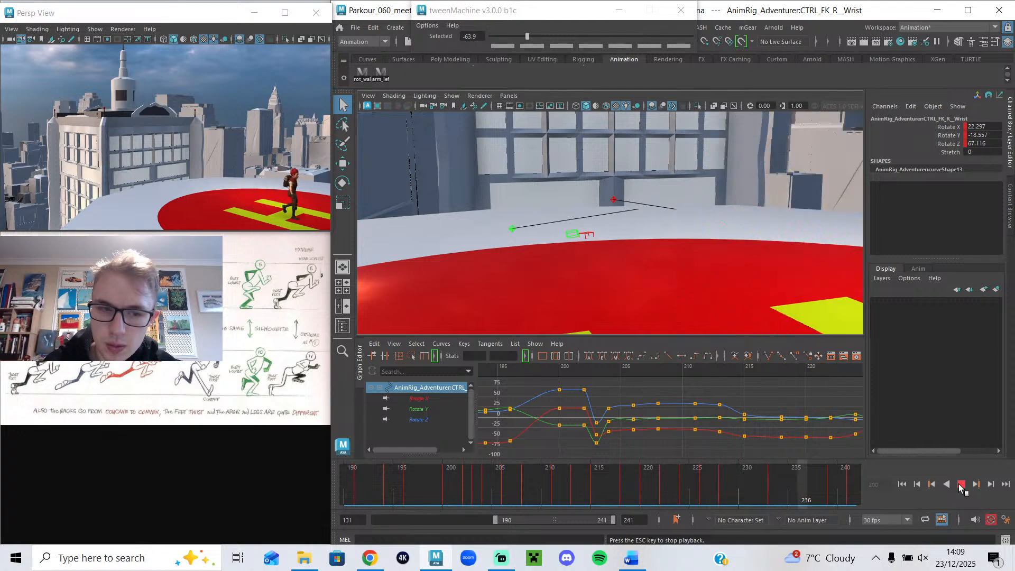
left_click(960, 484)
- Select the right shoulder control, frame its rotation curves, and adjust the shoulder's rotation during the landing roll
mouse_move(592, 377)
left_mouse_down()
mouse_move(729, 442)
mouse_move(664, 430)
left_mouse_up()
right_click_drag(578, 219, 703, 270, "alt")
left_click_drag(578, 222, 688, 296, "alt")
left_click(614, 288)
left_click_drag(772, 388, 696, 454)
key("f")
left_click(707, 423)
left_click_drag(595, 204, 609, 264, "alt")
key("e")
left_click_drag(674, 321, 572, 252)
mouse_move(528, 253)
left_mouse_down()
mouse_move(547, 246)
mouse_move(643, 264)
mouse_move(646, 253)
left_mouse_up()
- Try to tween the right shoulder at frame 204 with a value of 10.9, and undo it
mouse_move(650, 369)
left_mouse_down()
mouse_move(671, 368)
mouse_move(624, 359)
left_mouse_up()
mouse_move(668, 290)
left_mouse_down("alt")
mouse_move(717, 235)
mouse_move(690, 193)
mouse_move(746, 242)
mouse_move(740, 227)
left_mouse_up("alt")
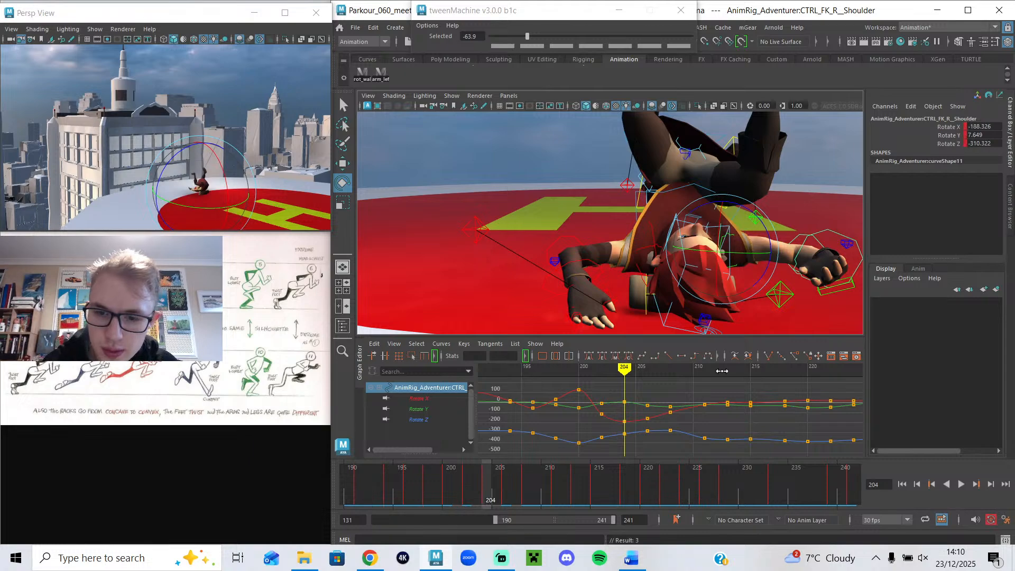
left_click(603, 37)
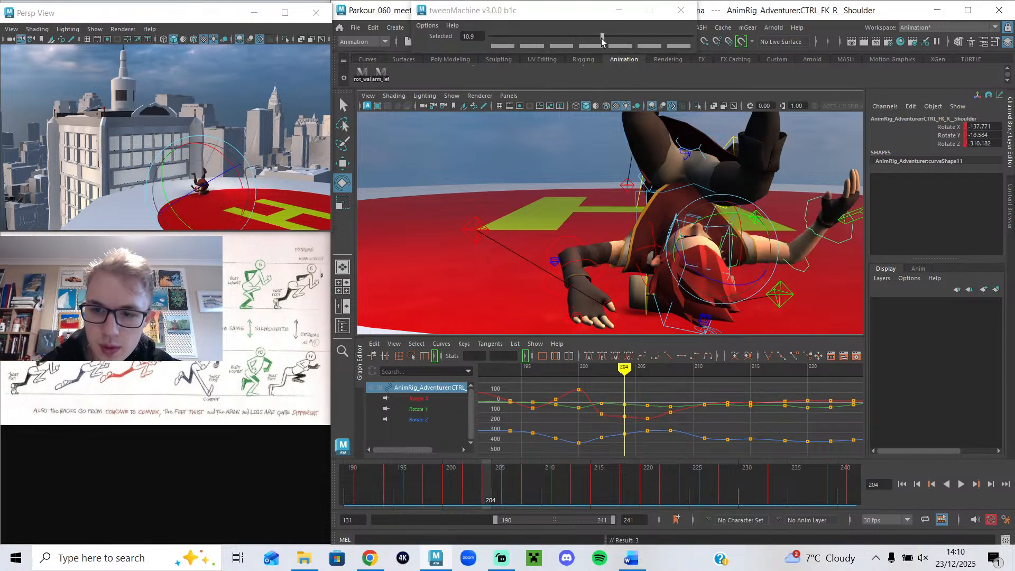
left_click(600, 367)
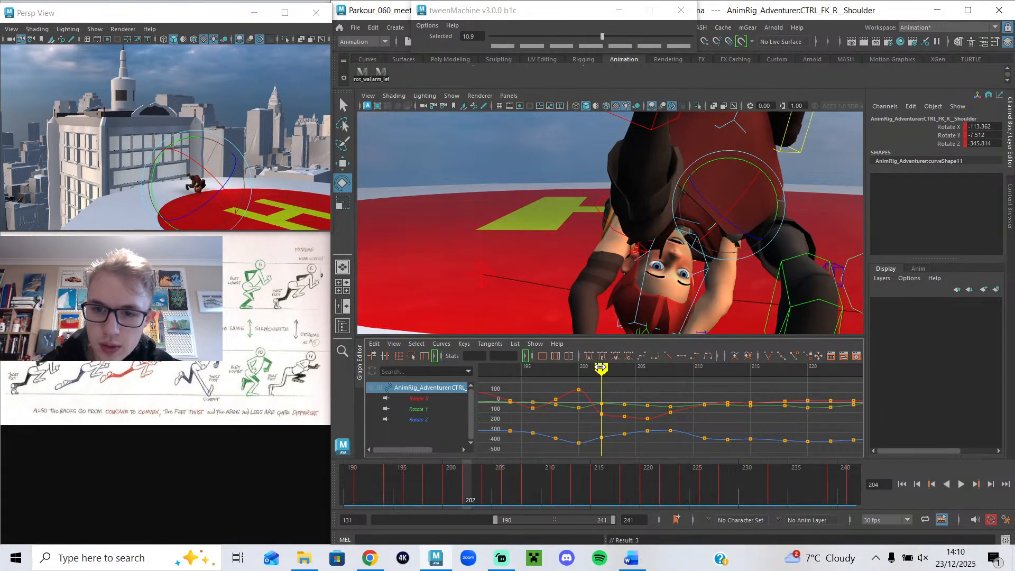
left_click_drag(603, 371, 636, 382)
key("ctrl+z")
key("ctrl+z")
key("ctrl+z")
key("ctrl+z")
key("ctrl+z")
key("ctrl+z")
key("ctrl+z")
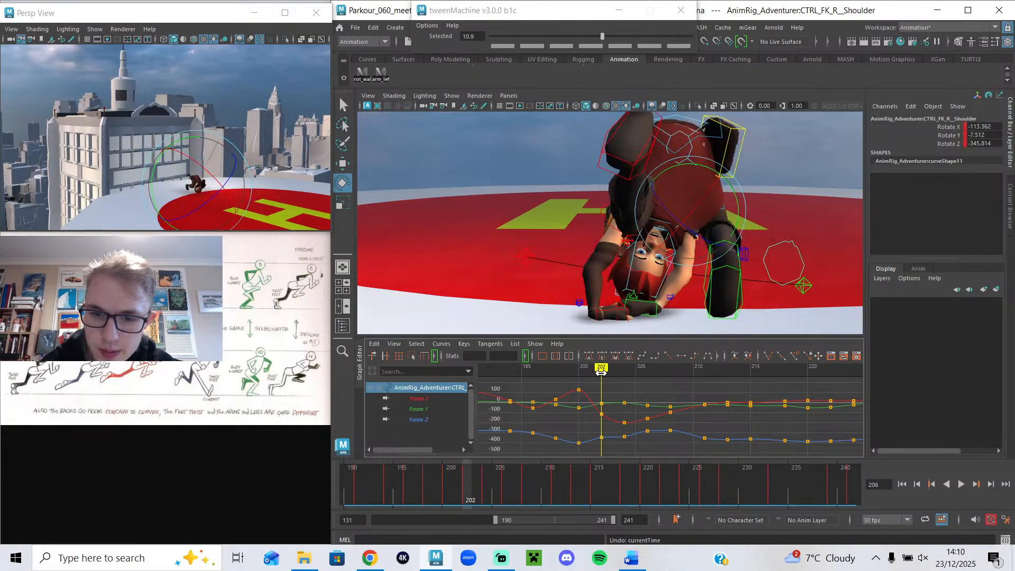
- Examine the right arm's motion through the roll up to frame 211 from several angles
left_click_drag(602, 374, 630, 380)
left_click_drag(667, 316, 580, 319, "alt")
left_click(581, 373)
left_click_drag(581, 374, 646, 408)
mouse_move(593, 295)
left_mouse_down("alt")
mouse_move(649, 334)
mouse_move(613, 308)
mouse_move(603, 312)
left_mouse_up("alt")
left_click_drag(648, 369, 670, 370)
mouse_move(693, 312)
left_mouse_down("alt")
mouse_move(706, 326)
mouse_move(566, 311)
mouse_move(583, 306)
left_mouse_up("alt")
left_click_drag(676, 371, 705, 385)
left_click_drag(648, 312, 612, 271, "alt")
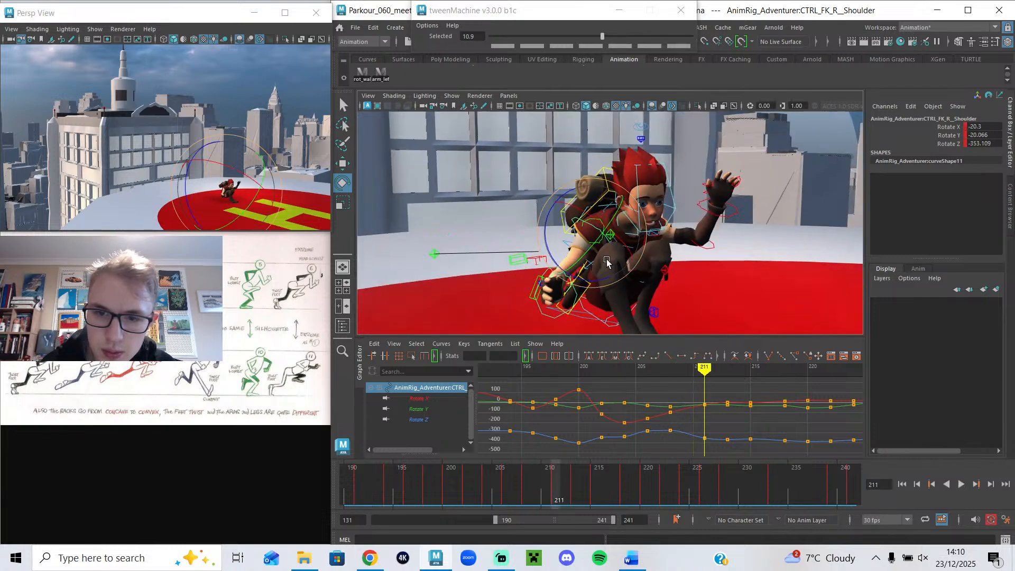
- Select the right collar control, apply the Euler Filter to its curves, and frame the keys around frame 211
key("q")
left_click(608, 232)
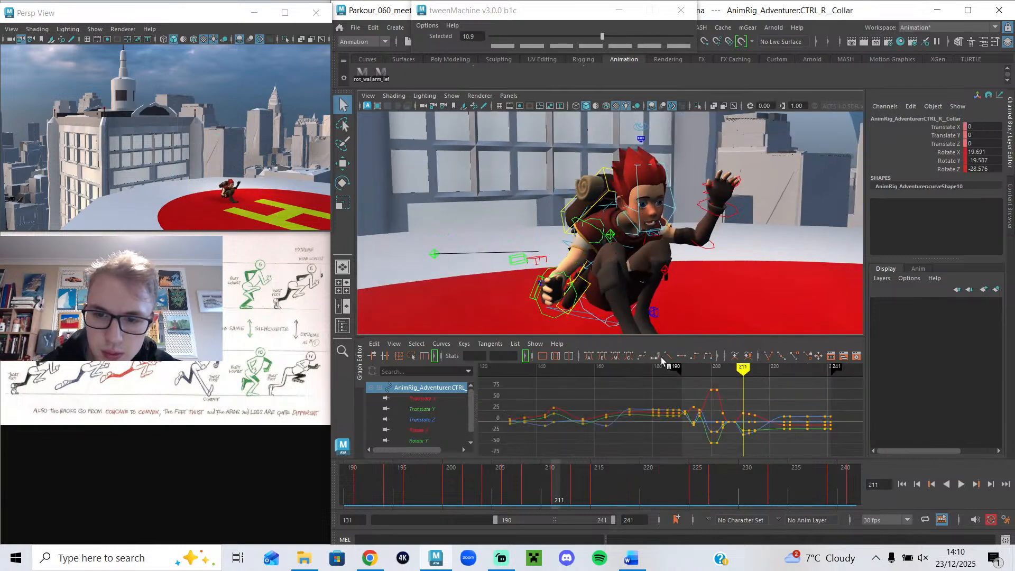
left_click(465, 343)
left_click(751, 390)
left_click(450, 345)
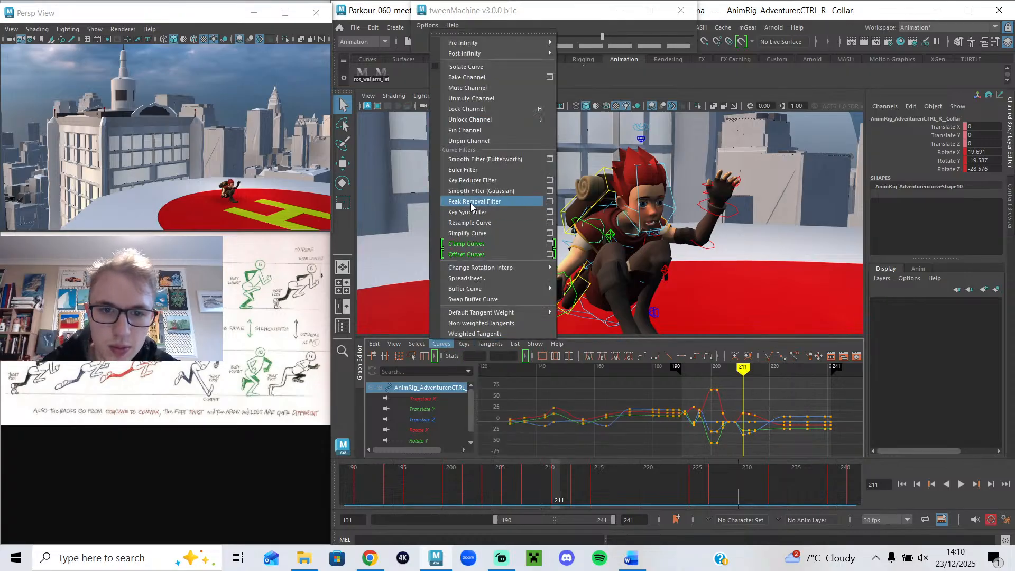
left_click(484, 173)
left_click(756, 394)
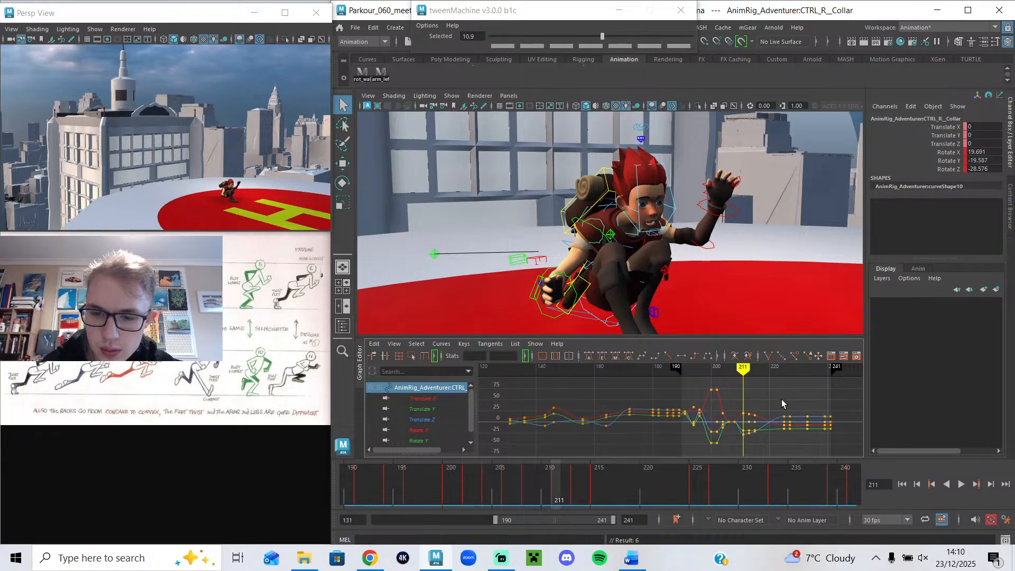
key("f")
left_click(705, 395)
- Rotate the right collar at frame 211 to about -0.6, -15.2 and -12.6 in X, Y and Z
mouse_move(676, 371)
left_mouse_down()
mouse_move(603, 381)
mouse_move(673, 412)
left_mouse_up()
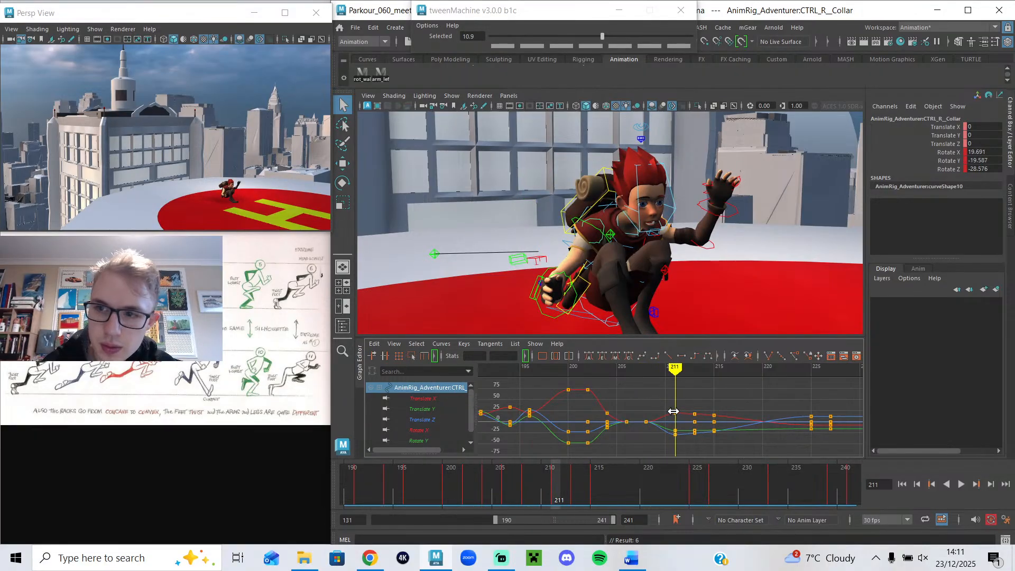
key("e")
left_click_drag(595, 239, 604, 226)
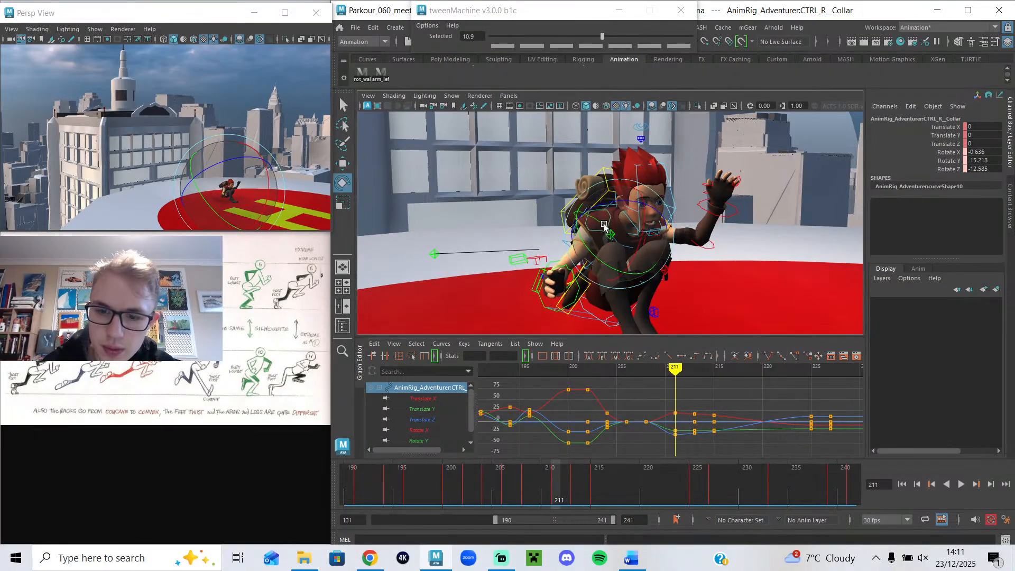
- Try to tween the right collar at frame 213 toward its previous key with a value of -79.8, and undo it
left_click_drag(682, 372, 694, 373)
left_click(511, 37)
left_click_drag(591, 174, 596, 233, "alt")
key("alt+1")
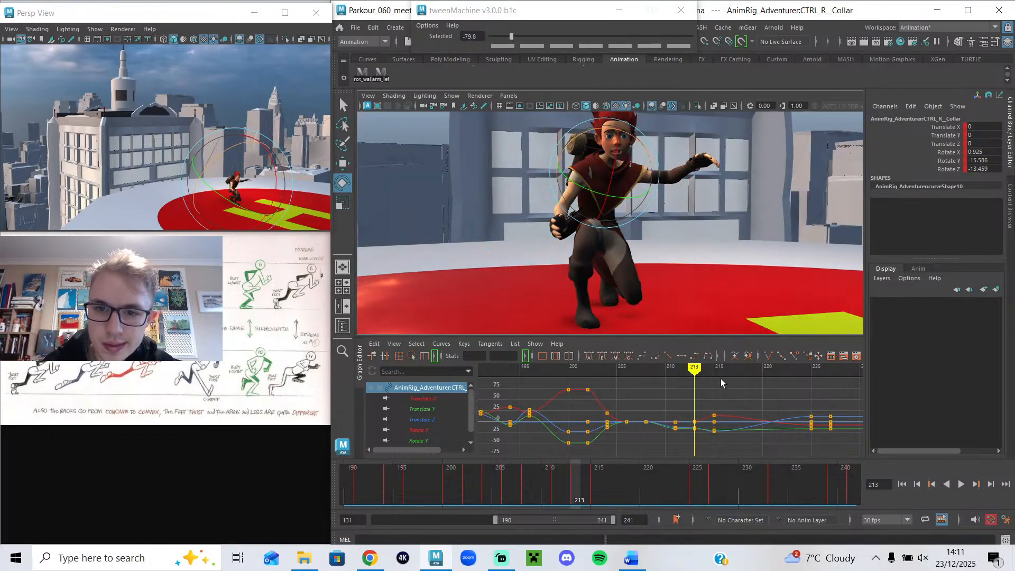
key("ctrl+z")
- Rotate the right collar at frame 213 to about 15.0, -12.4 and -17.5 in X, Y and Z
mouse_move(687, 374)
left_mouse_down()
mouse_move(675, 374)
mouse_move(694, 375)
left_mouse_up()
left_click_drag(575, 144, 570, 192)
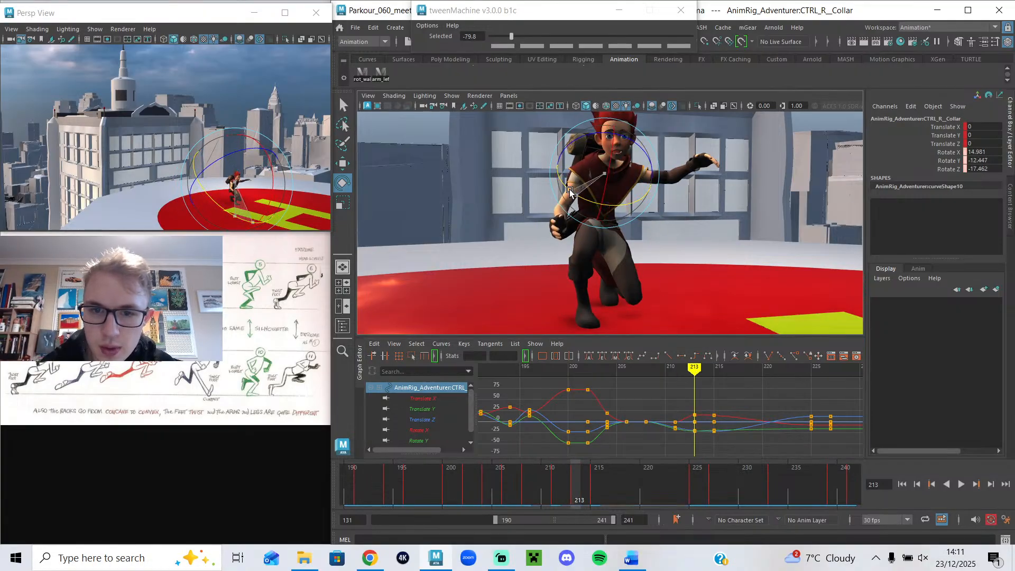
- Reset the right collar's rotation to 0 at frame 213, then rotate it to about X 6.5, Y -14.3, Z -20.4
left_click_drag(675, 370, 693, 383)
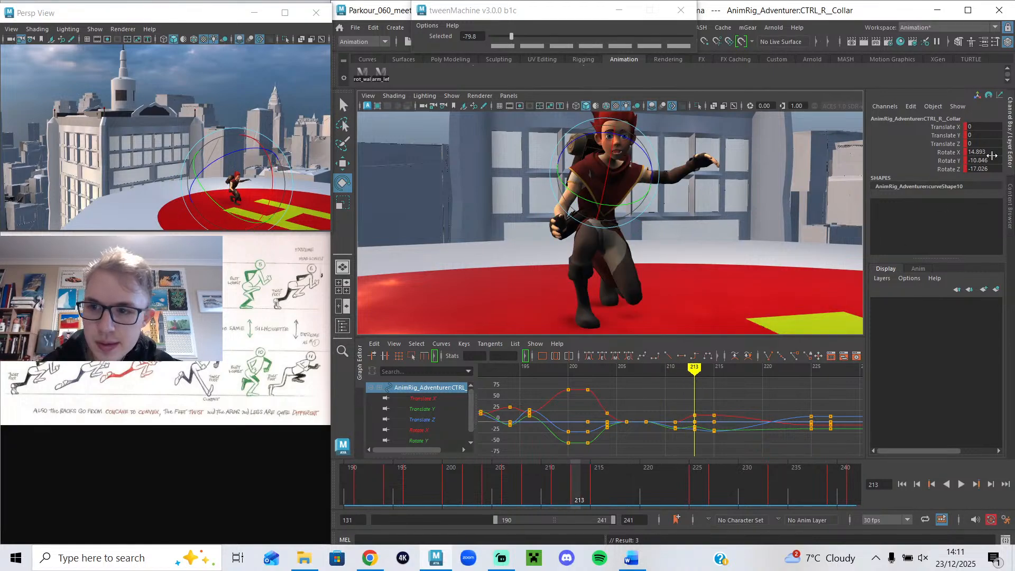
type("0")
key("Return")
left_click_drag(664, 172, 587, 172)
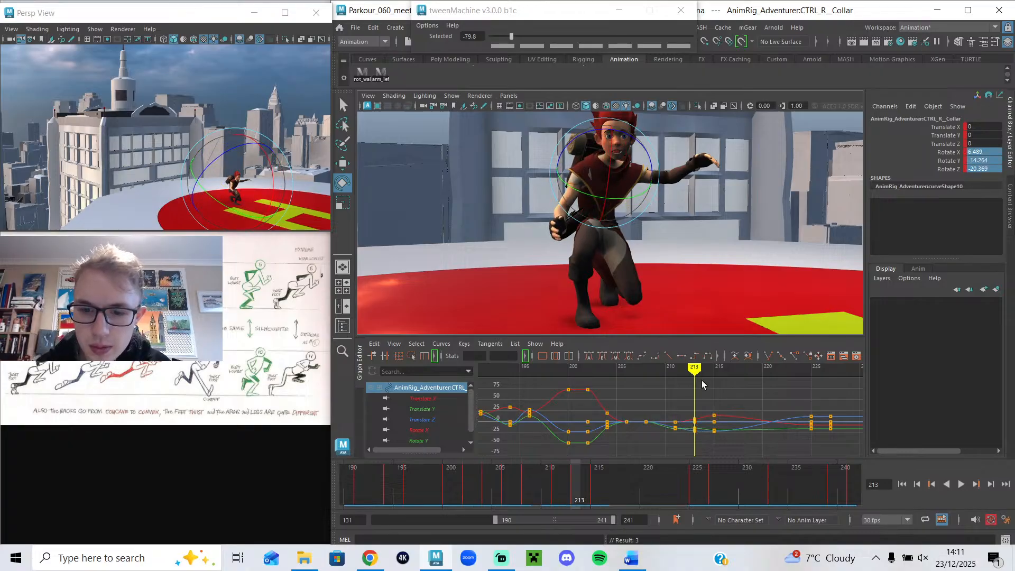
- Rotate the right collar at frame 215 to about X 11.1, Y -21.2, Z -10.4
left_click_drag(694, 369, 714, 380)
left_click_drag(643, 219, 661, 237, "alt")
middle_click_drag(661, 237, 687, 253, "alt")
left_click_drag(636, 142, 639, 138)
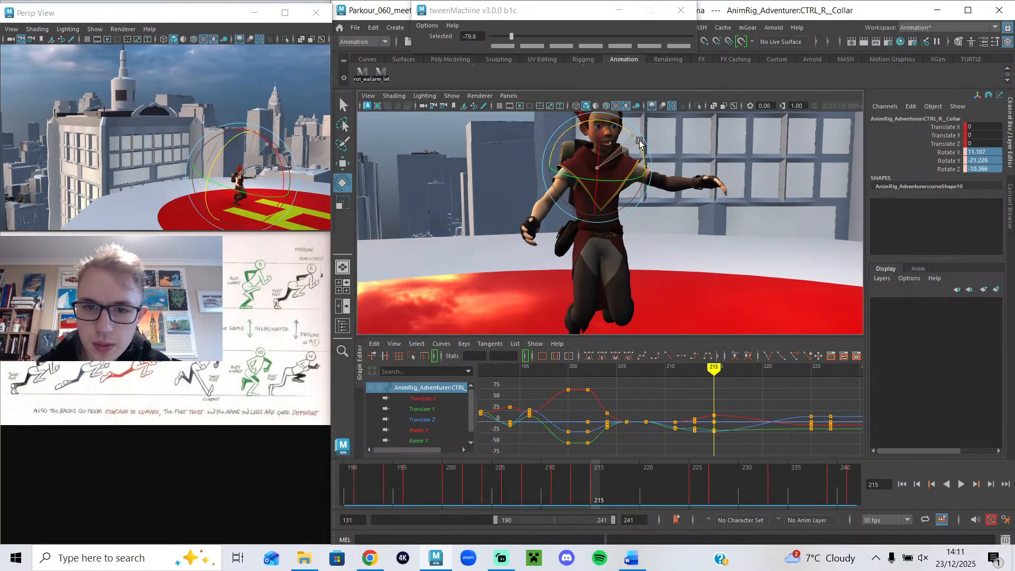
- At frame 204, rotate the right collar and tween its pose about 80% toward the next key
mouse_move(696, 376)
left_mouse_down()
mouse_move(765, 397)
mouse_move(611, 398)
left_mouse_up()
left_click_drag(508, 302, 760, 305, "alt")
key("f")
scroll(624, 306, "down", 4)
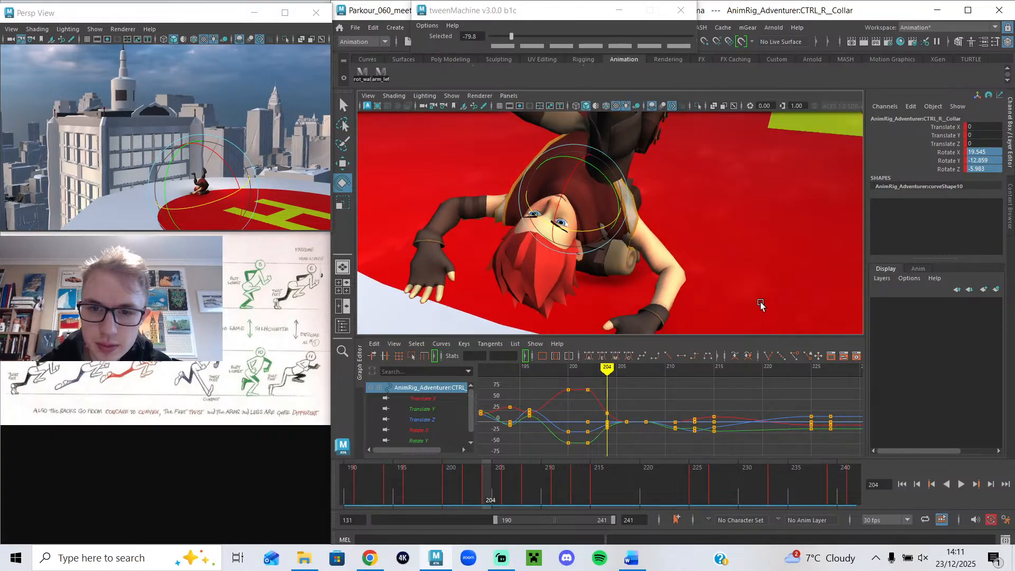
left_click_drag(591, 234, 619, 191)
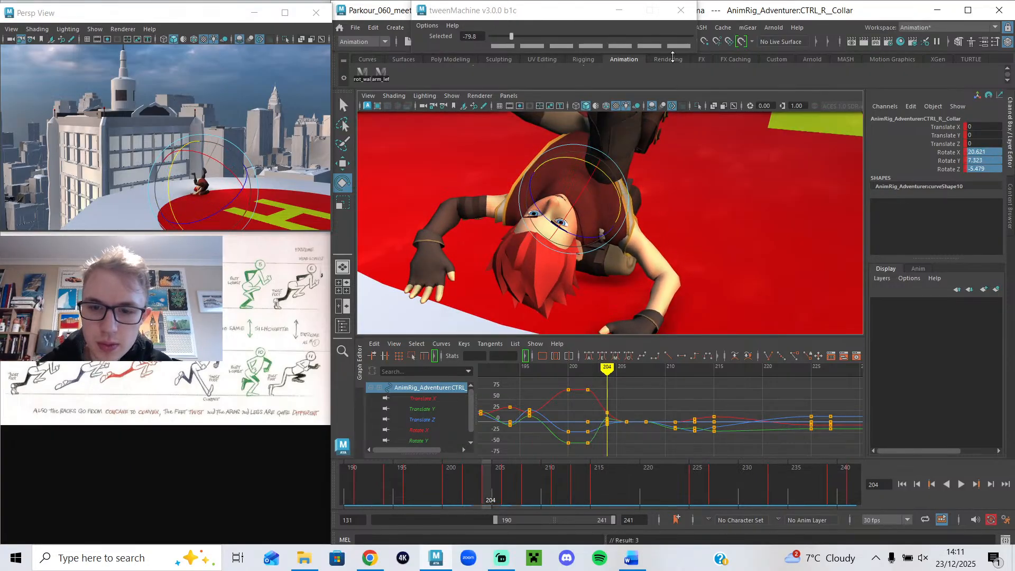
left_click(670, 35)
- At frame 202, tween the right collar 100% toward the next key, then set its three rotation values to 0
left_click(584, 371)
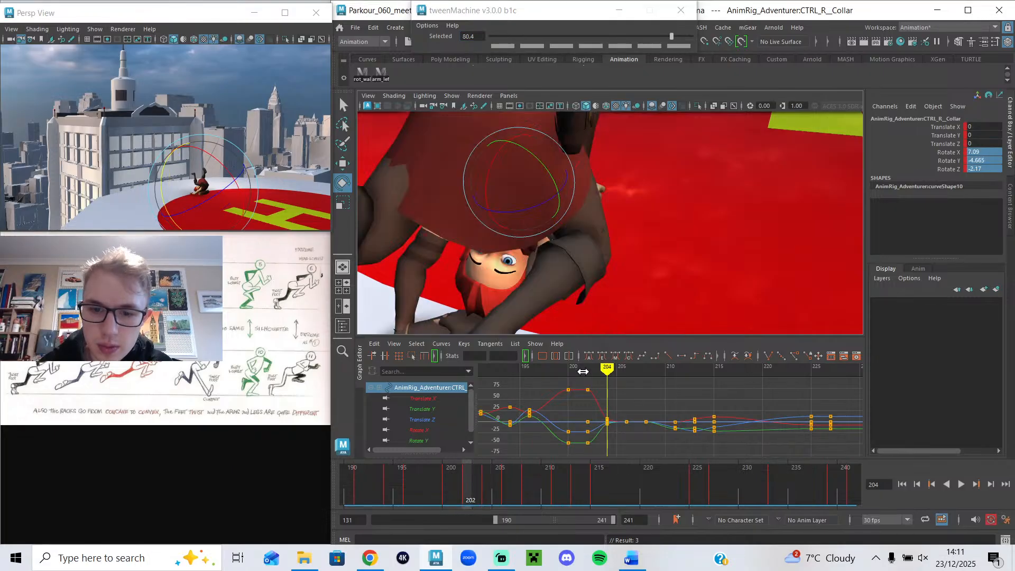
left_click_drag(598, 185, 617, 278, "alt")
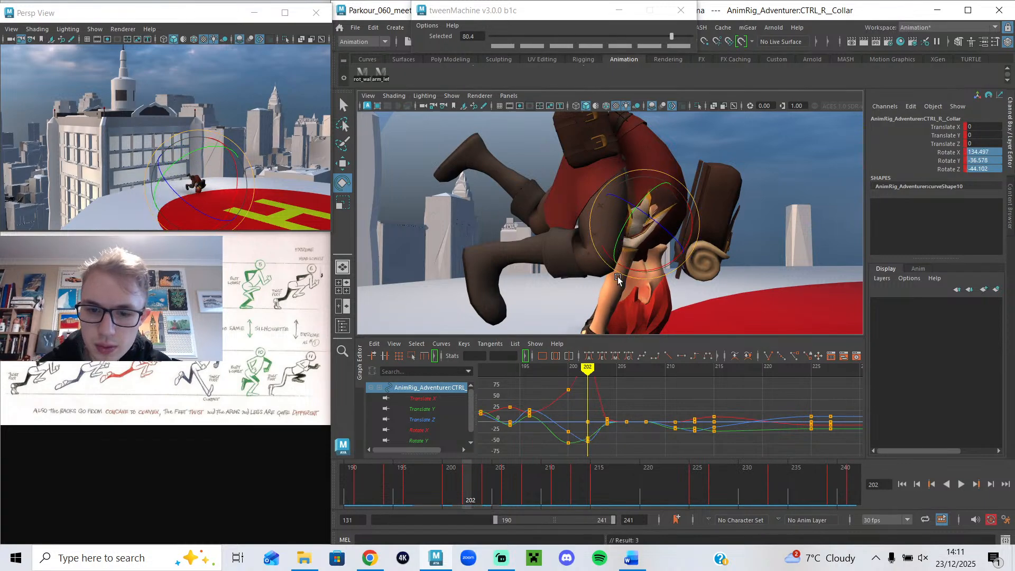
scroll(619, 278, "down", 3)
left_click_drag(671, 36, 706, 38)
scroll(692, 218, "up", 3)
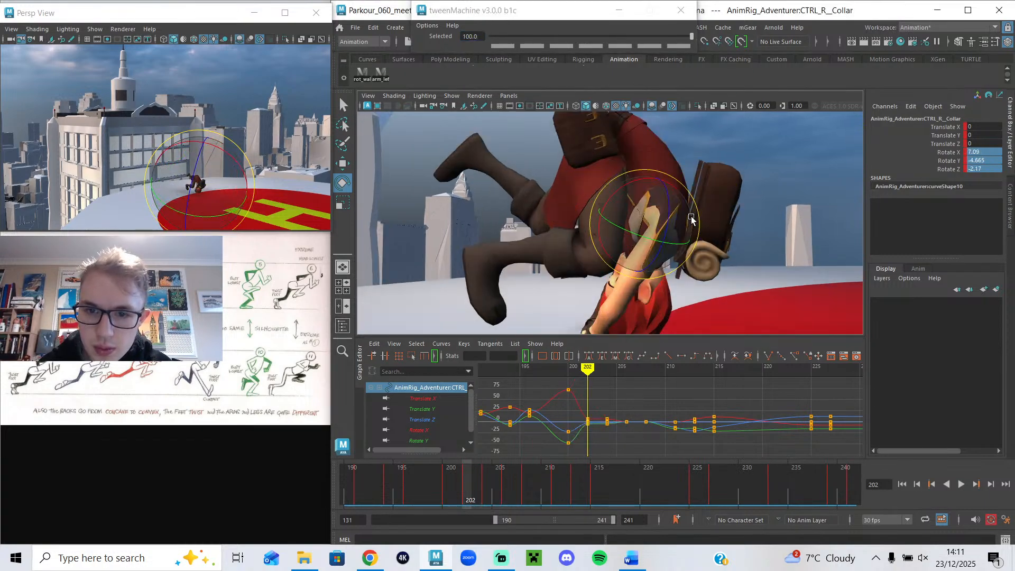
left_click_drag(640, 281, 571, 280, "alt")
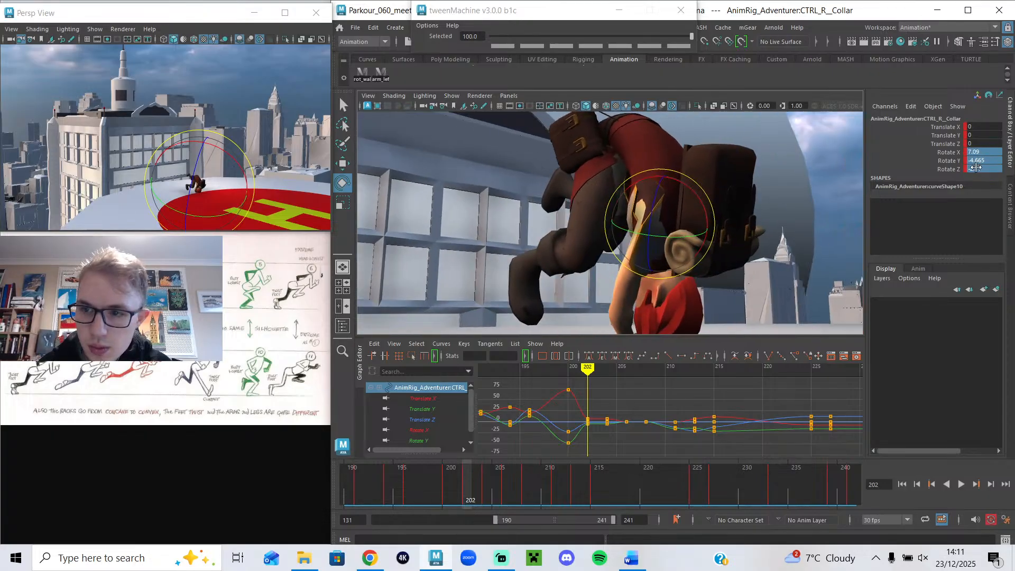
key("Return")
- Rotate the right collar at frame 202 to about X -113.4, Y -1.5, Z 13.6, checking the shoulder from several angles
scroll(710, 231, "down", 3)
left_click_drag(709, 231, 764, 220, "alt")
key("f")
scroll(673, 267, "down", 2)
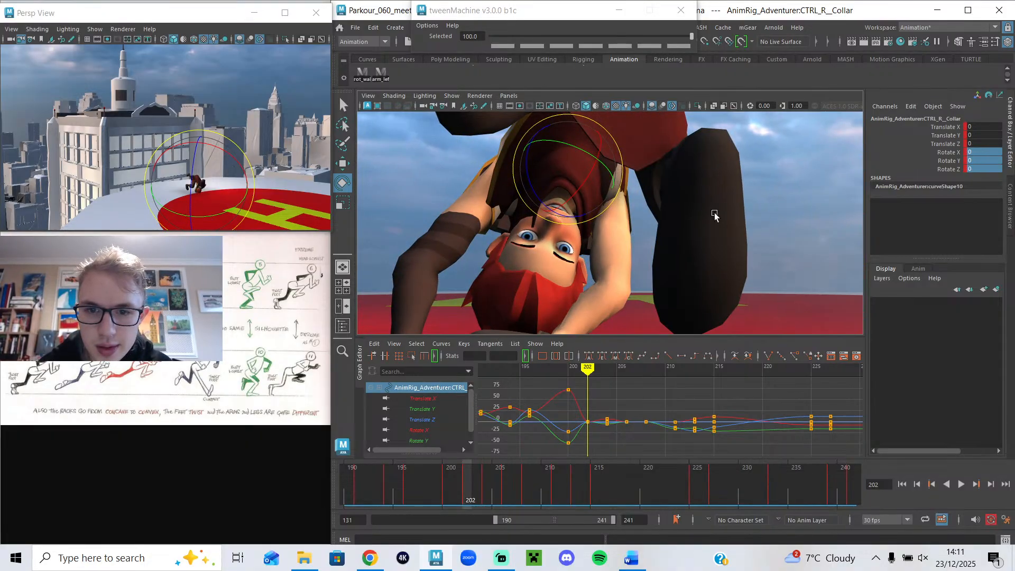
mouse_move(551, 189)
left_mouse_down()
mouse_move(524, 187)
mouse_move(540, 181)
left_mouse_up()
left_click_drag(650, 222, 419, 243, "alt")
left_click_drag(622, 246, 603, 236, "alt")
left_click_drag(666, 214, 674, 178)
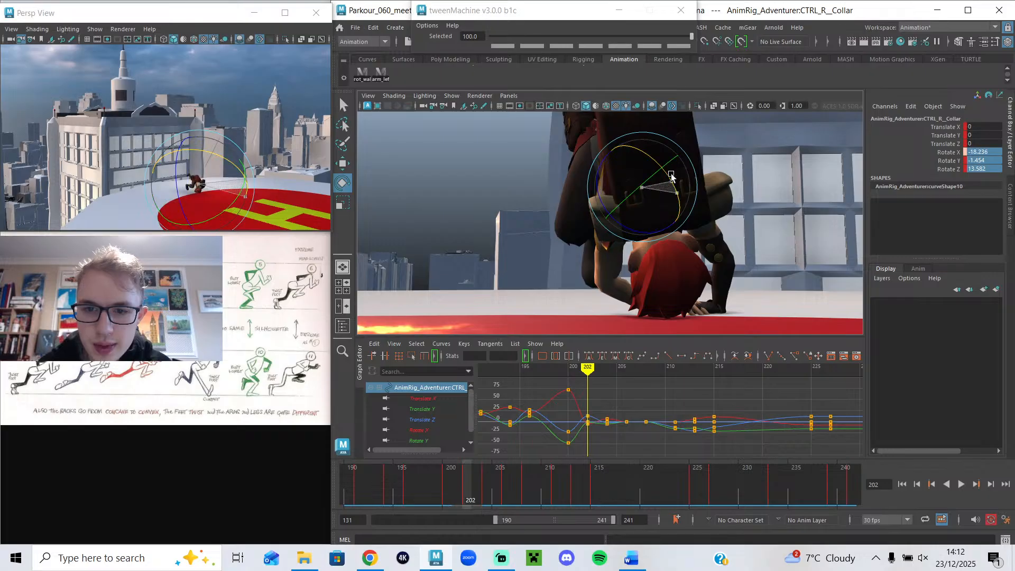
left_click_drag(630, 143, 631, 145)
left_click_drag(635, 180, 700, 202, "alt")
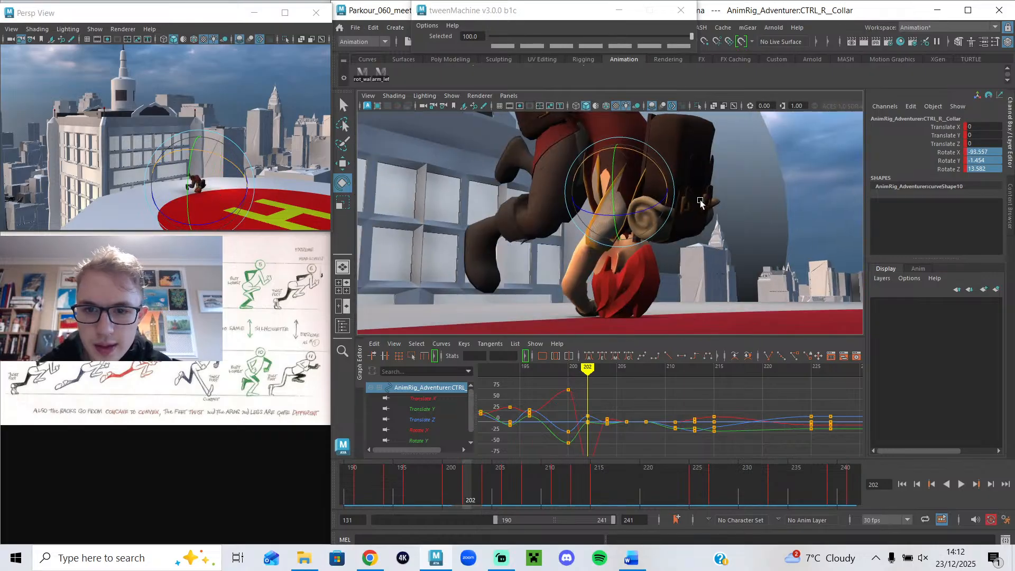
left_click_drag(653, 165, 800, 214)
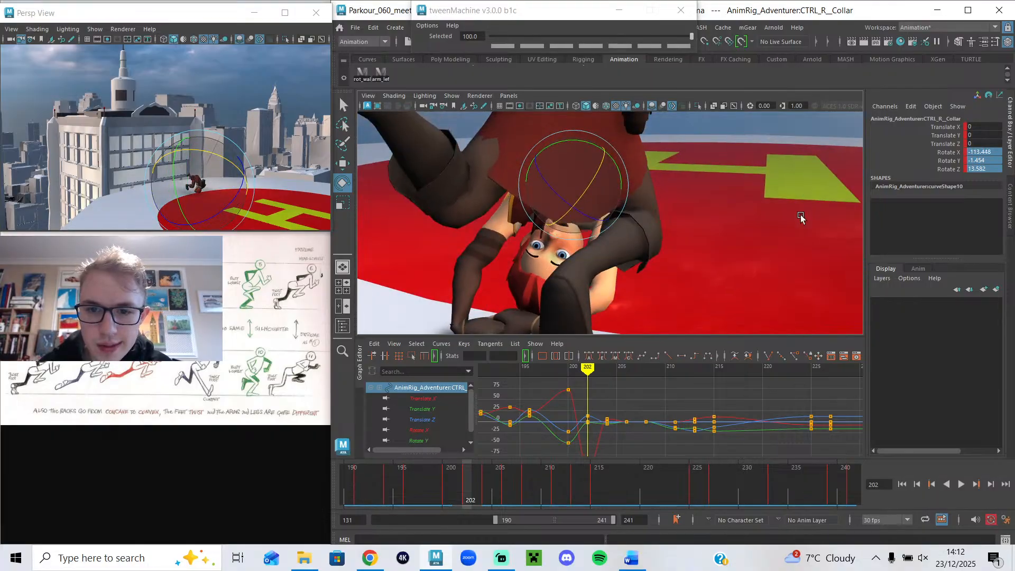
- Deselect the collar and scrub and play the roll around frames 200 to 203 to examine the arm poses
scroll(636, 278, "down", 6)
left_click(589, 283)
scroll(600, 285, "up", 5)
left_click_drag(599, 287, 361, 280, "alt")
left_click(448, 489)
left_click_drag(449, 484, 465, 489)
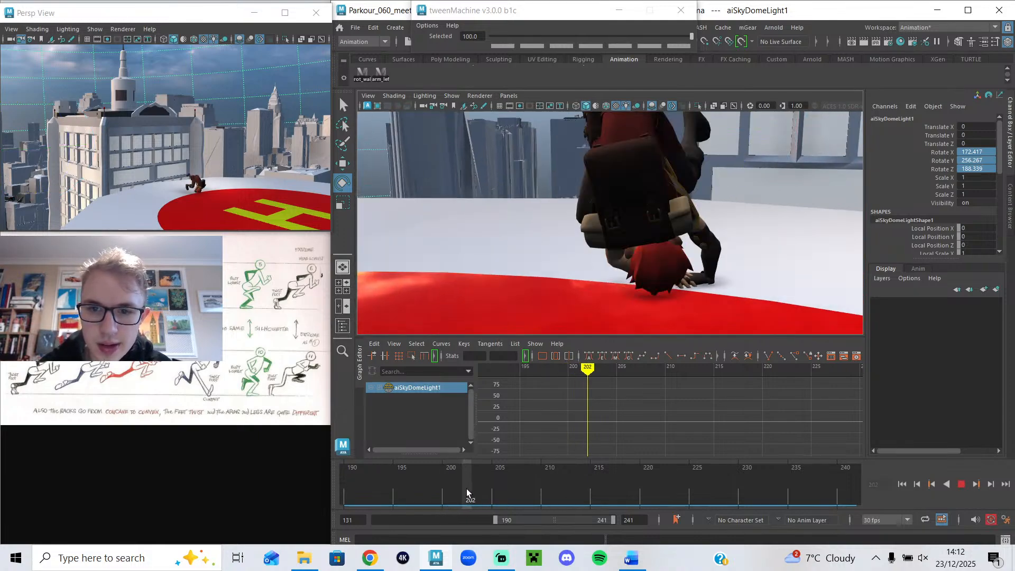
left_click_drag(544, 259, 594, 363, "alt")
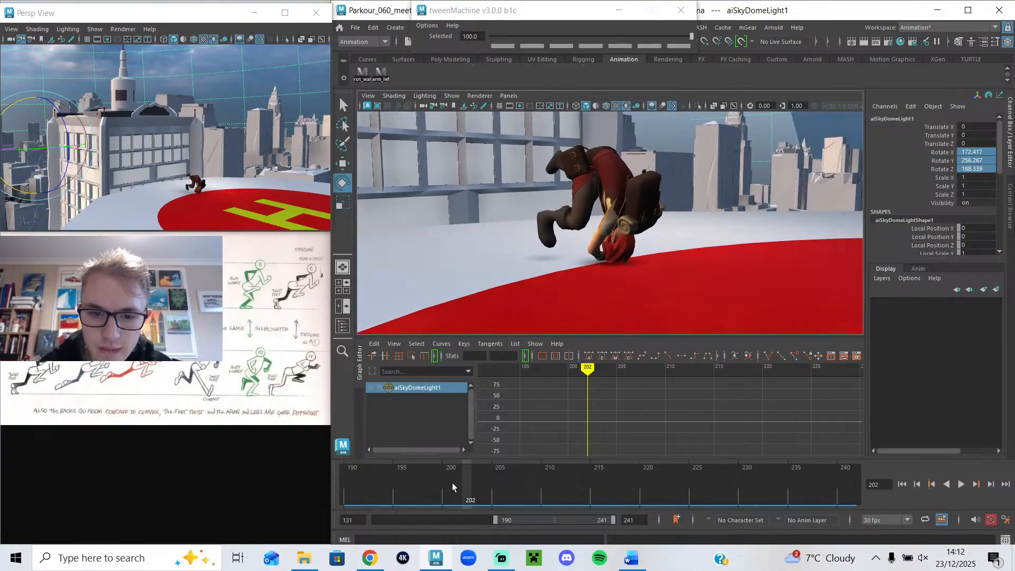
key("alt+v")
mouse_move(468, 491)
left_mouse_down()
mouse_move(490, 491)
mouse_move(460, 491)
mouse_move(480, 491)
left_mouse_up()
- Enlarge and reposition the Persp View window, and play back the roll to review it at larger size
left_click_drag(216, 20, 419, 81)
left_click_drag(535, 296, 760, 399)
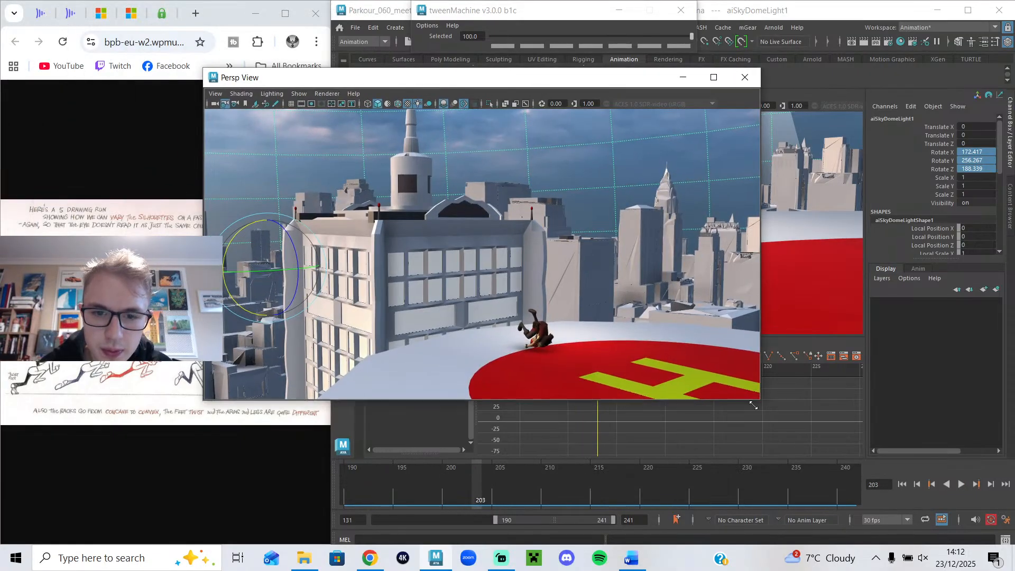
key("alt+v")
mouse_move(496, 485)
left_mouse_down()
mouse_move(519, 489)
mouse_move(442, 475)
mouse_move(516, 487)
mouse_move(465, 487)
mouse_move(476, 484)
left_mouse_up()
left_click_drag(580, 78, 278, 64)
left_click_drag(595, 287, 665, 233, "alt")
key("alt+v")
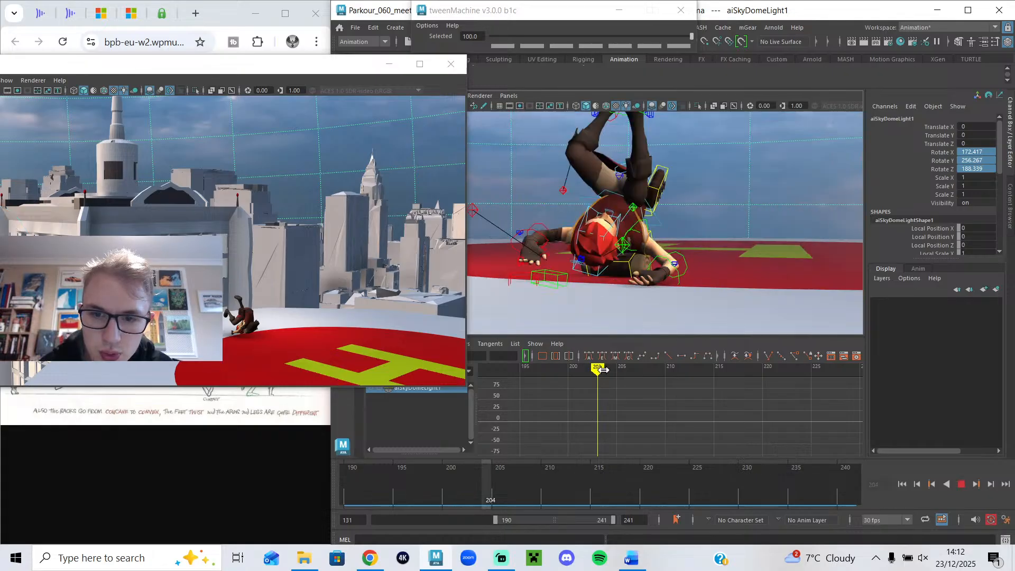
- Select the right hand control at frame 203 and frame its animation curves around the roll in the Graph Editor
left_click_drag(605, 370, 597, 369)
left_click_drag(615, 272, 625, 282, "alt")
left_click(562, 283)
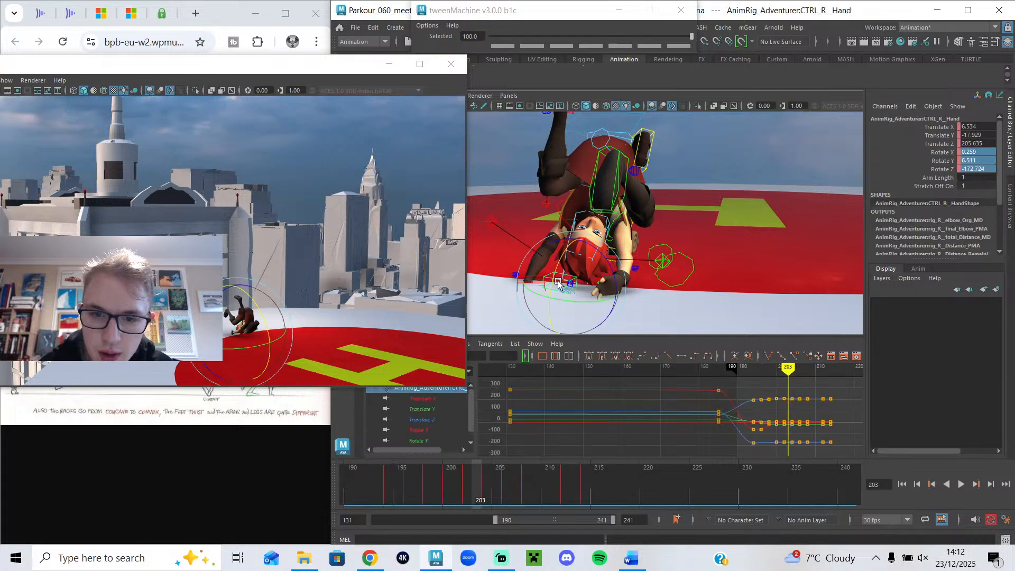
key("w")
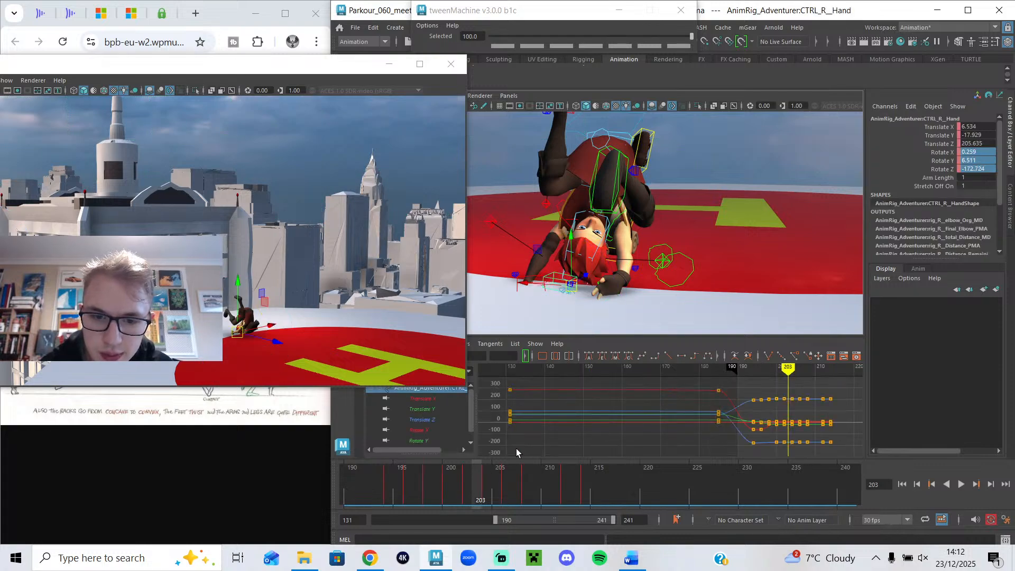
left_click_drag(816, 397, 774, 459)
key("f")
left_click(698, 402)
- Examine the right hand's ground contact between frames 200 and 202 from several angles
left_click(651, 370)
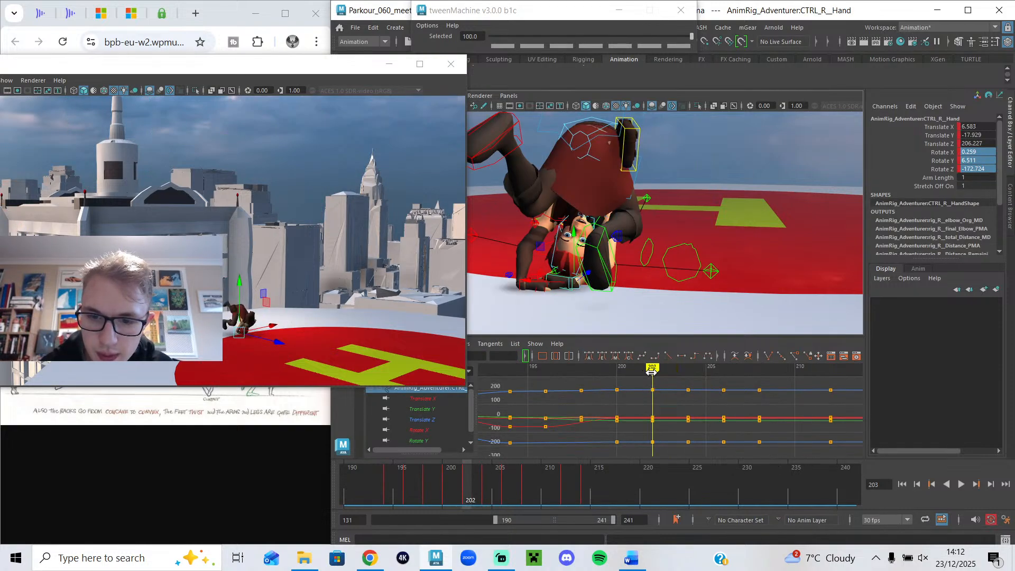
left_click_drag(615, 290, 647, 298, "alt")
left_click_drag(647, 374, 623, 374)
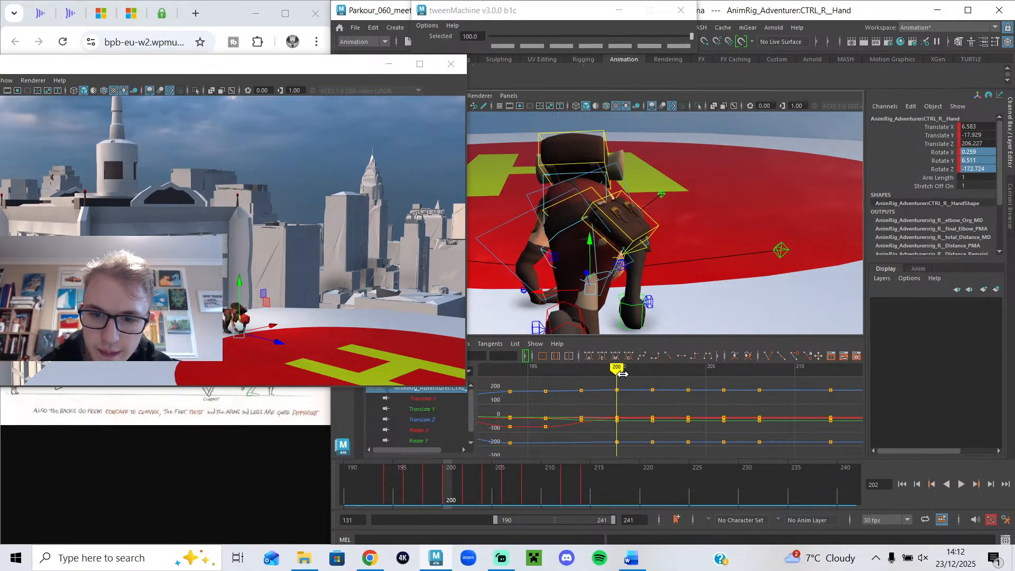
left_click_drag(604, 286, 532, 272, "alt")
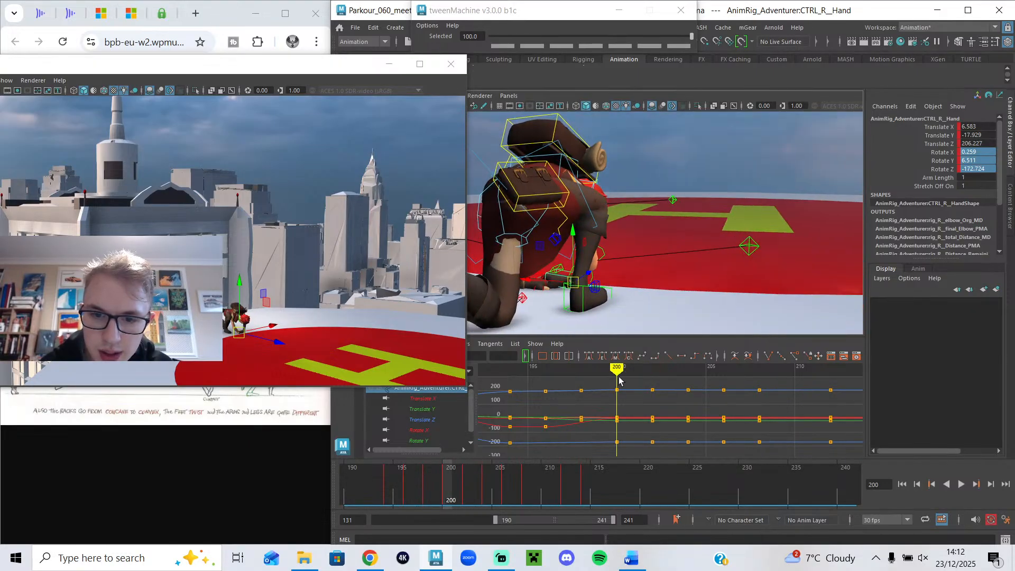
key("alt+v")
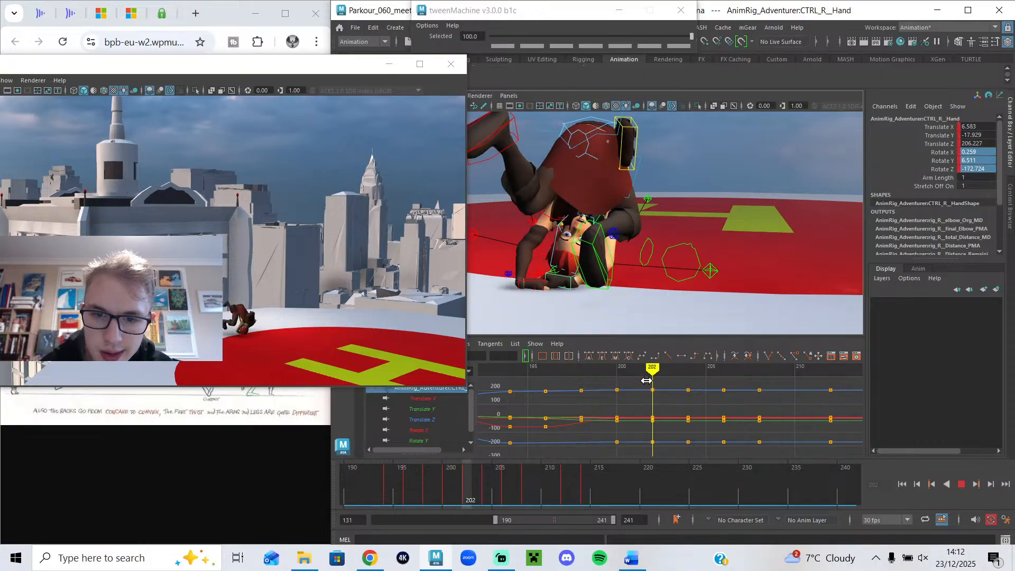
left_click_drag(524, 294, 633, 354, "alt")
left_click_drag(606, 308, 596, 301, "alt")
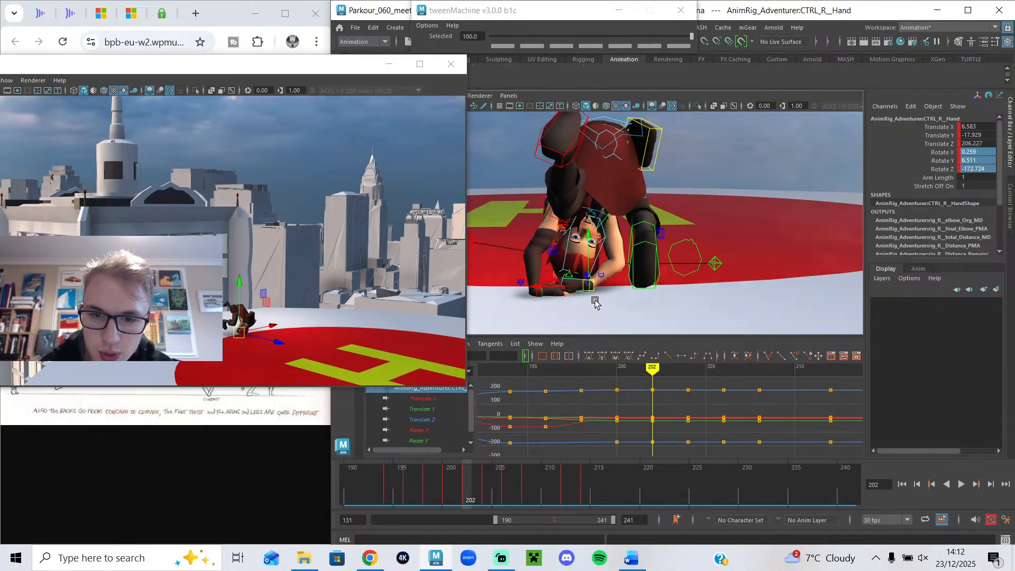
- At frame 203, move the right hand control outward from the head to about Translate X 3.98
left_click(636, 371)
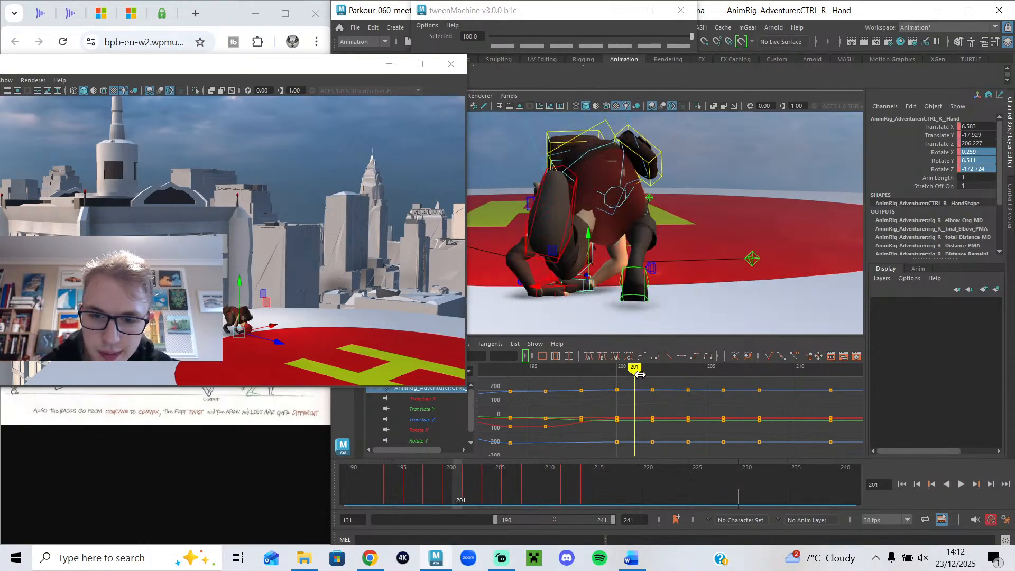
left_click_drag(637, 369, 670, 370)
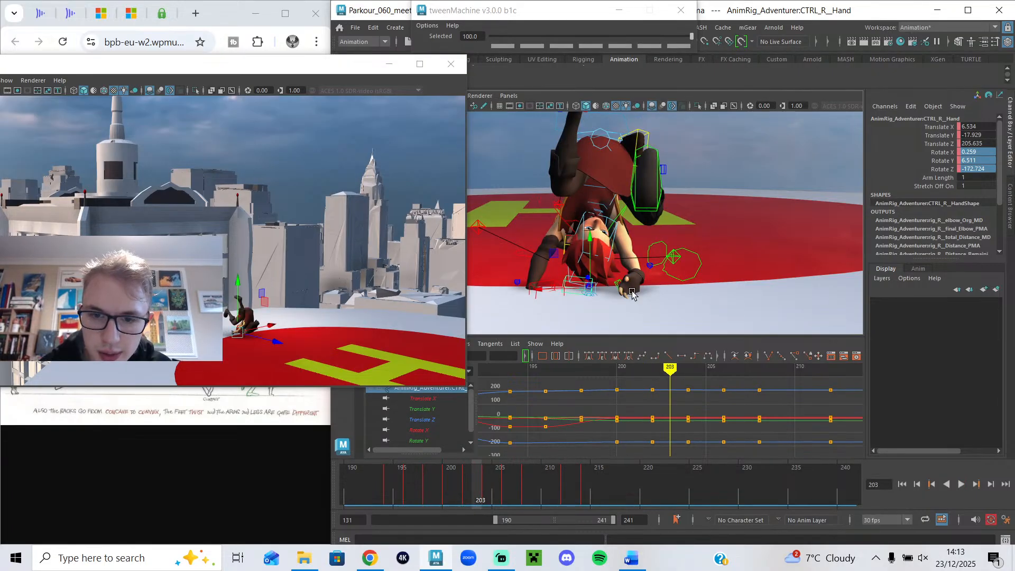
left_click_drag(562, 290, 602, 297)
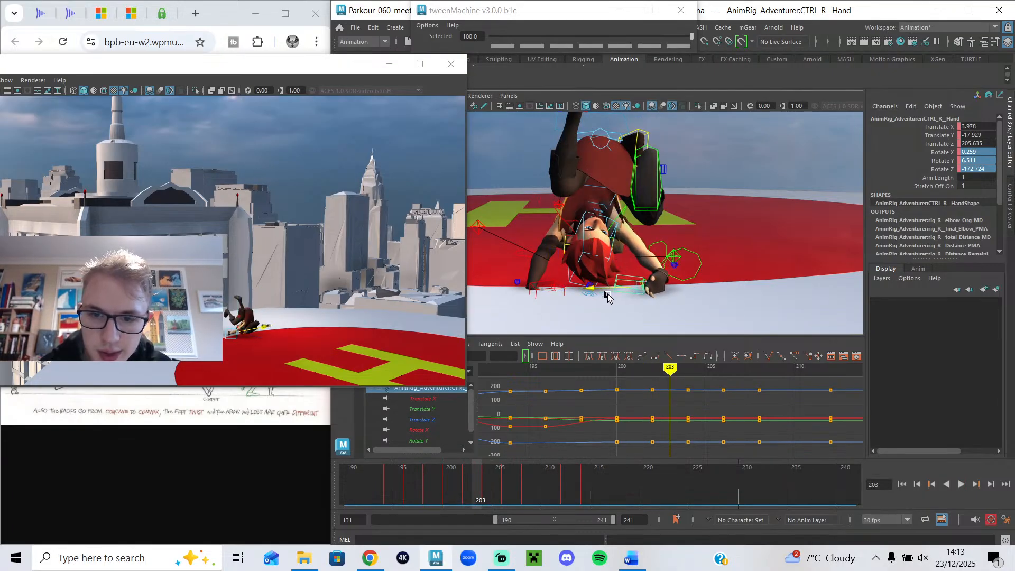
- Rotate the right FK shoulder at frame 203 to about X -181.9, Y 25.6, Z -368.1, key it, and preview the motion
left_click(625, 246)
key("e")
left_click_drag(625, 257, 603, 231)
key("s")
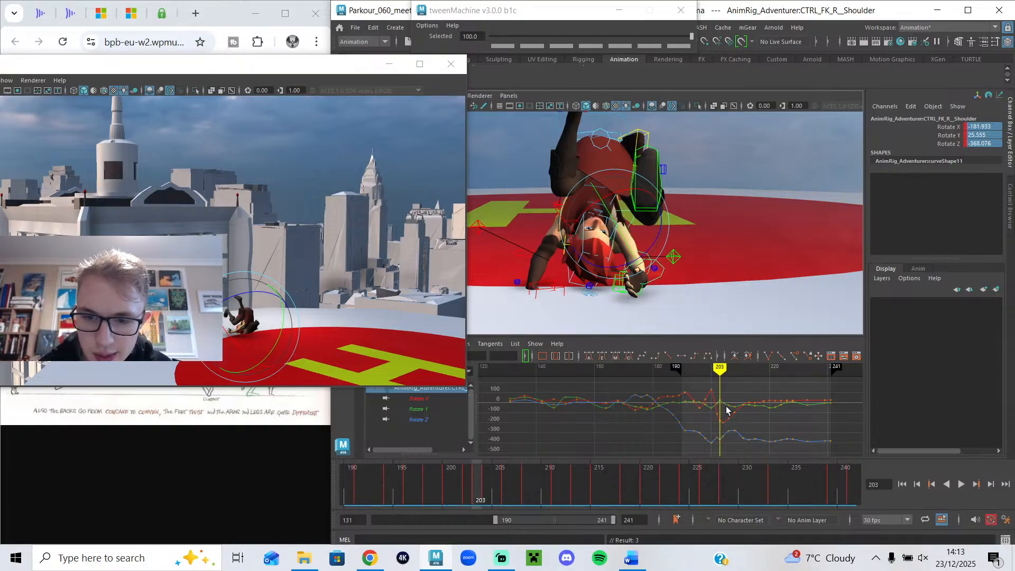
key("alt+v")
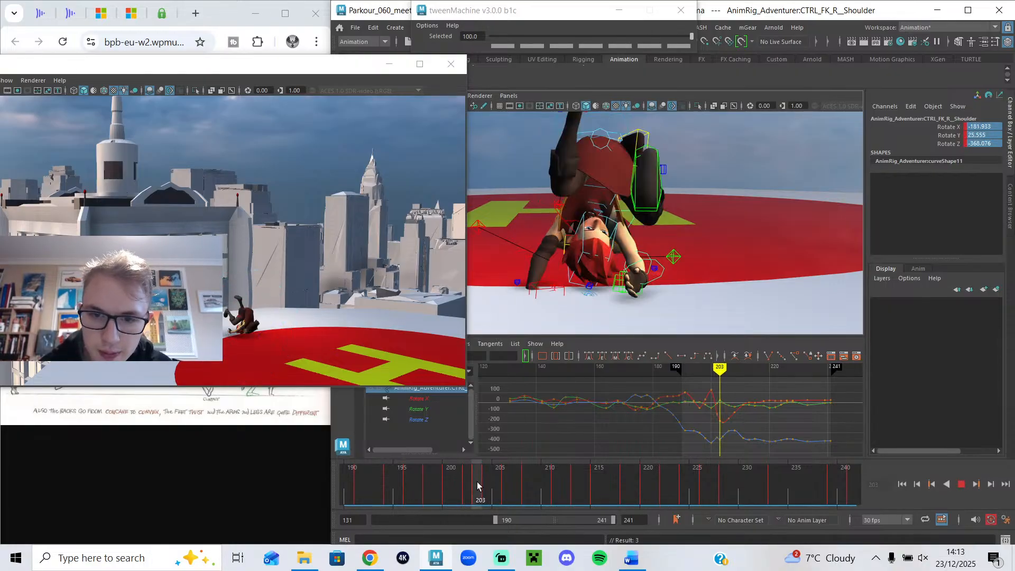
left_click(476, 481)
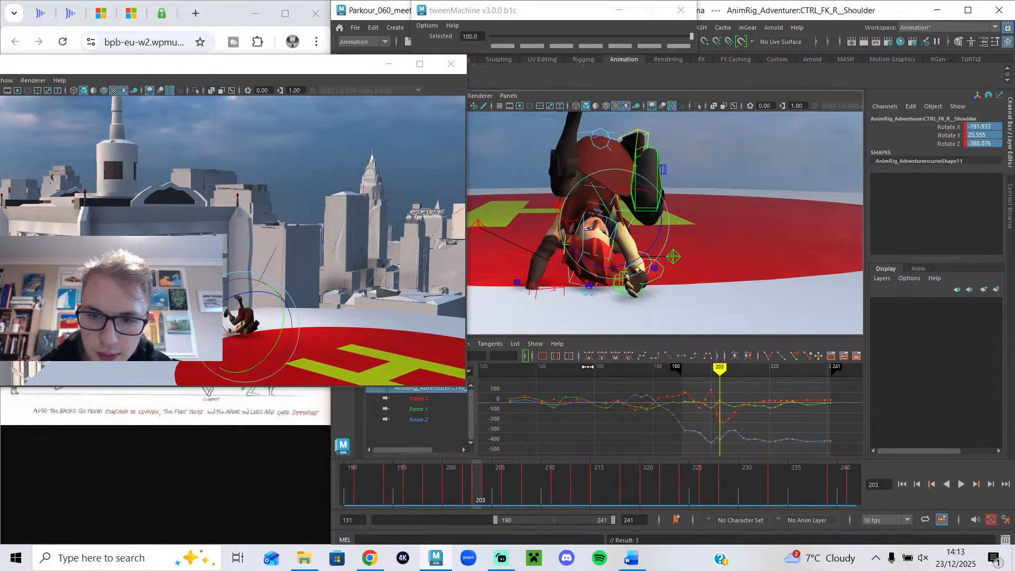
- Rotate the right FK wrist at frame 203 and tween its pose about 79% toward the next key
left_click(666, 272)
key("e")
left_click_drag(658, 236, 608, 259)
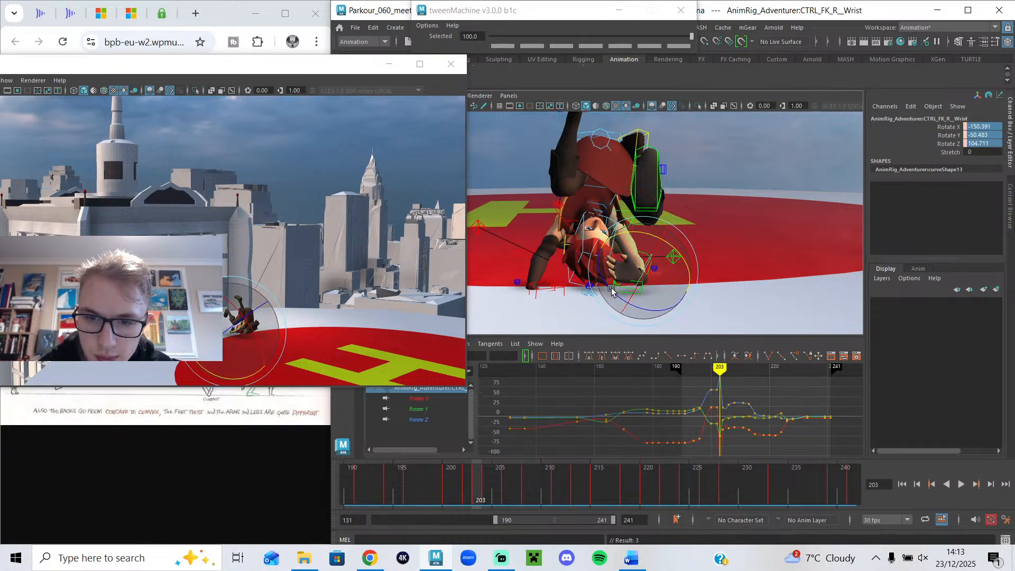
left_click(670, 36)
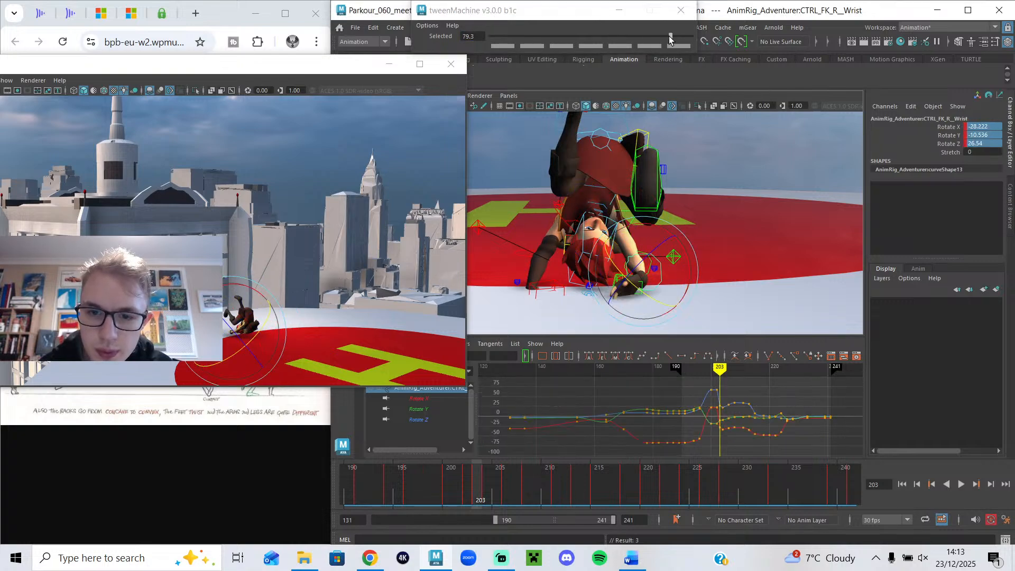
- Rotate the right FK wrist at frame 203 to about X 118.1, Y -54.1, Z -277.3 so the palm faces the ground, key it, and check adjacent frames
left_click_drag(688, 273, 603, 250)
key("f")
scroll(641, 277, "down", 3)
left_click_drag(576, 247, 604, 220, "alt")
key("s")
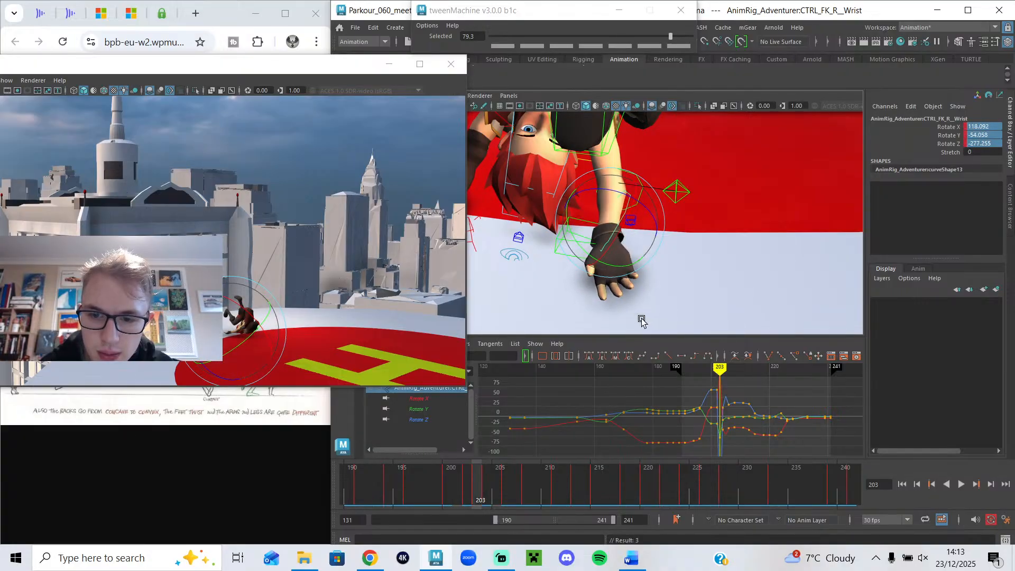
key("f")
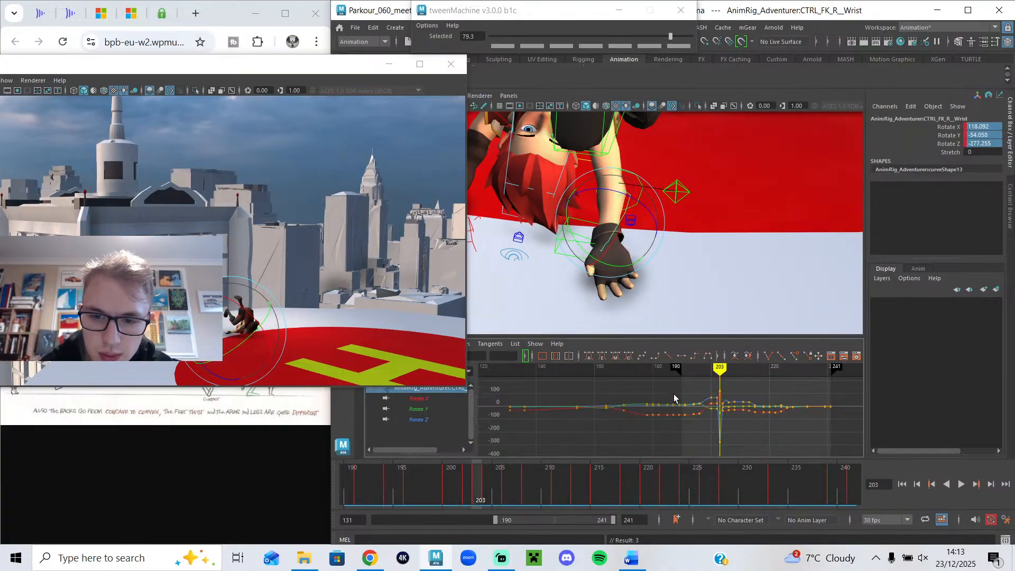
left_click(465, 483)
mouse_move(472, 481)
left_mouse_down()
mouse_move(488, 481)
mouse_move(480, 473)
left_mouse_up()
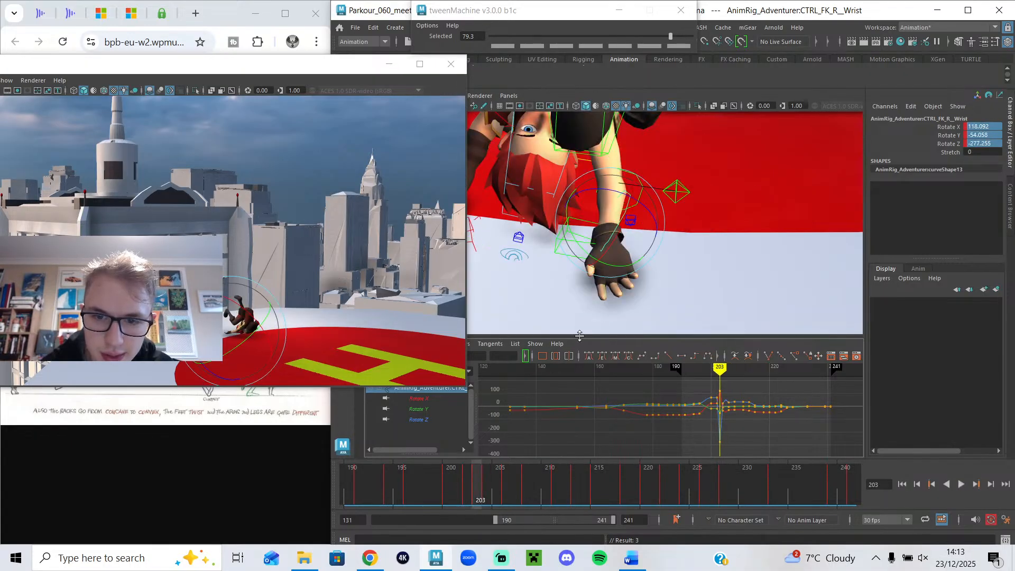
- Rotate the right FK wrist at frame 203 to about X 115.2, Y -47.4, and run the Euler Filter on its rotation curves
left_click_drag(616, 265, 581, 232)
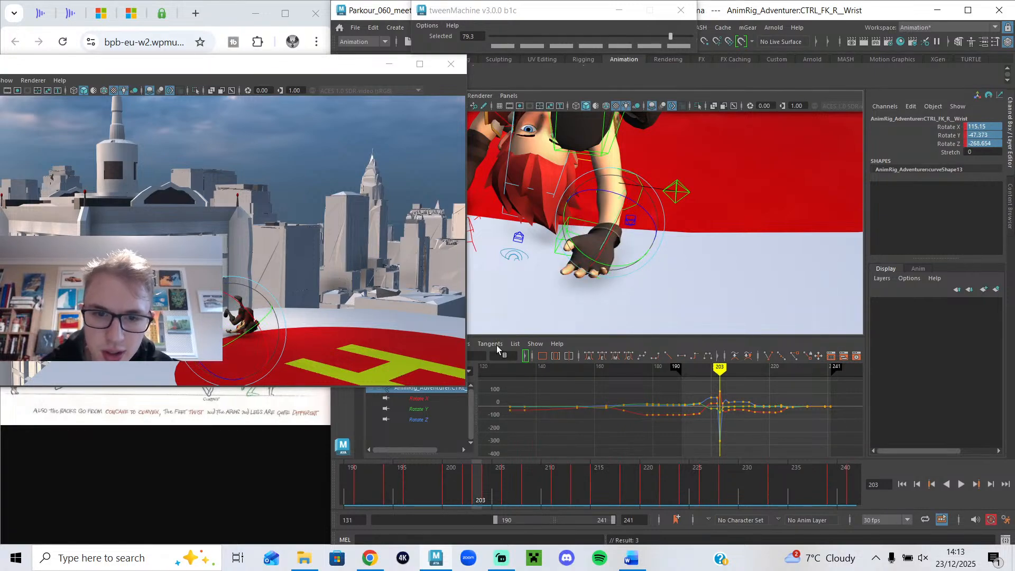
left_click_drag(345, 70, 345, 21)
left_click(442, 344)
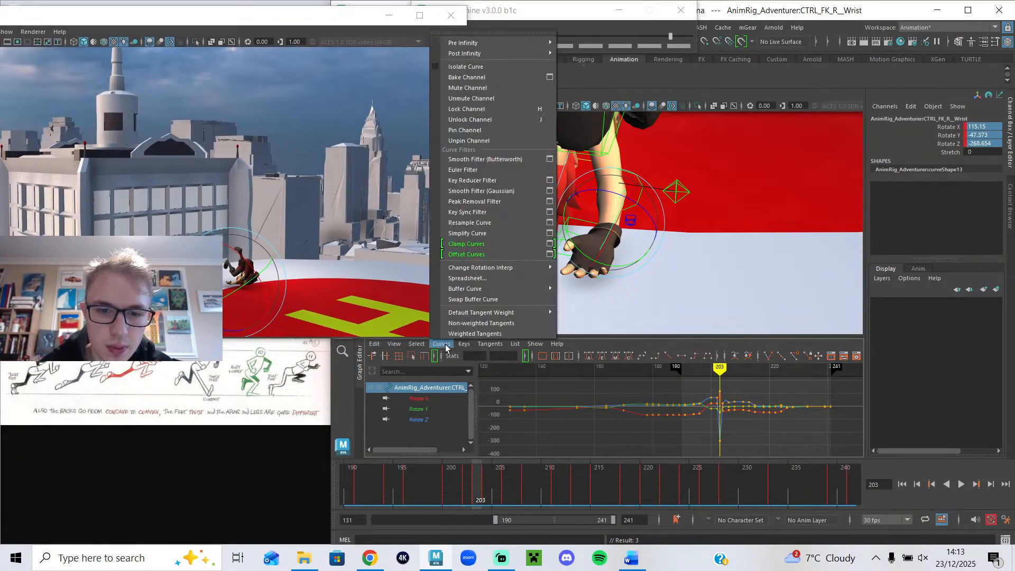
left_click(491, 166)
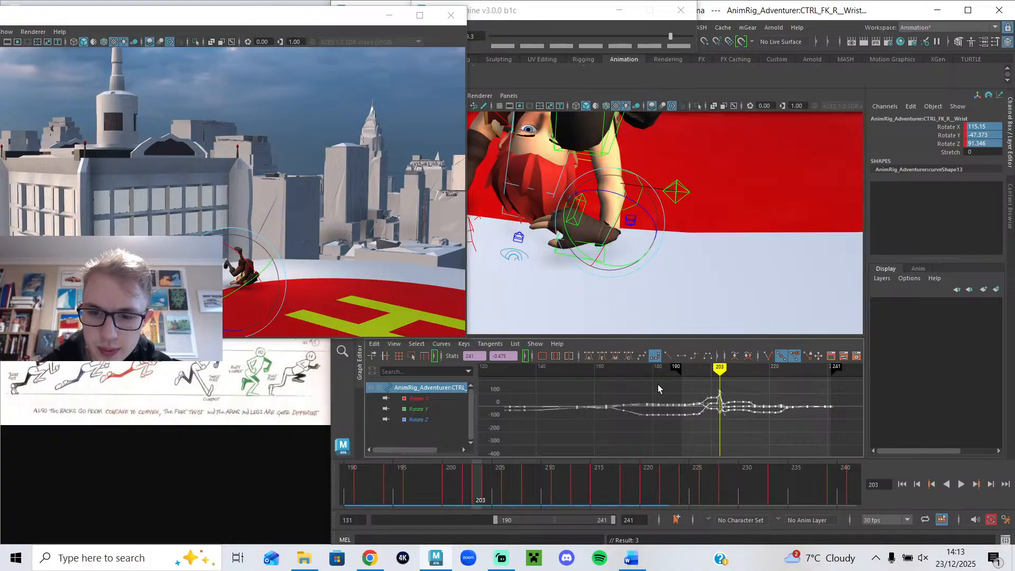
key("f")
left_click(737, 397)
middle_click_drag(723, 411, 646, 401, "alt")
scroll(650, 410, "up", 3)
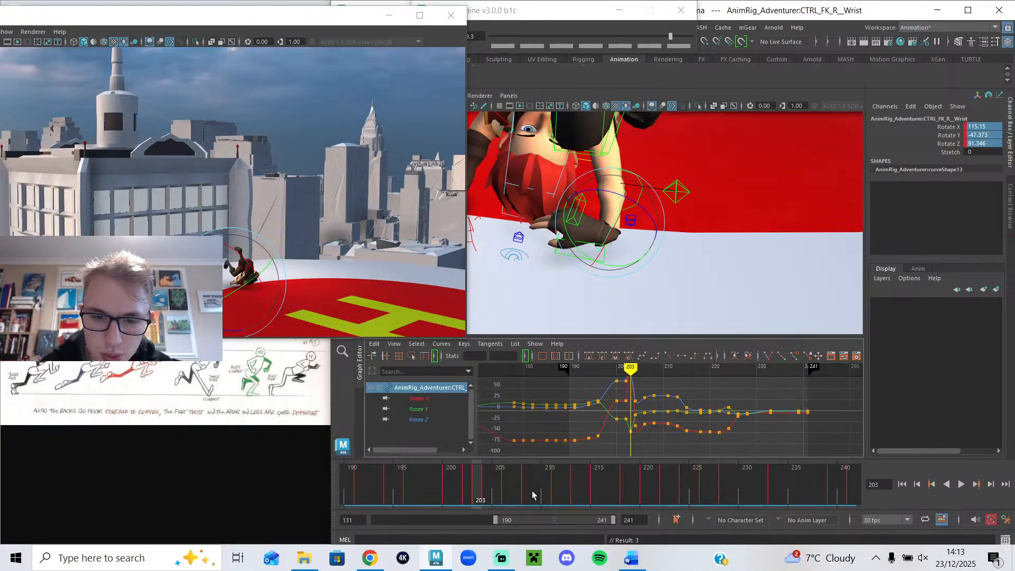
- Tween the right FK wrist at frame 202 about 85% toward the next key and preview the motion
left_click(464, 490)
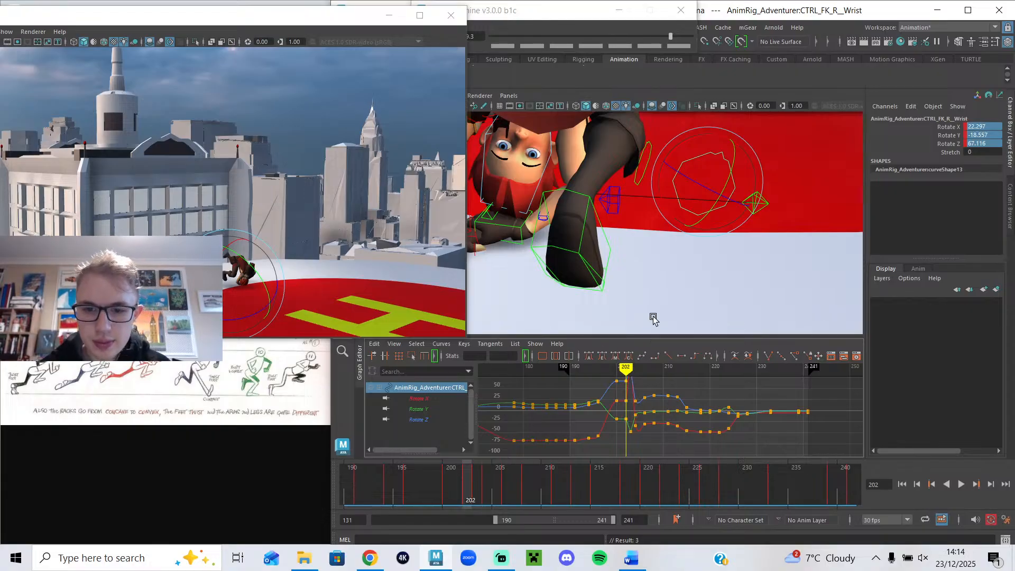
left_click(669, 36)
left_click_drag(670, 36, 676, 36)
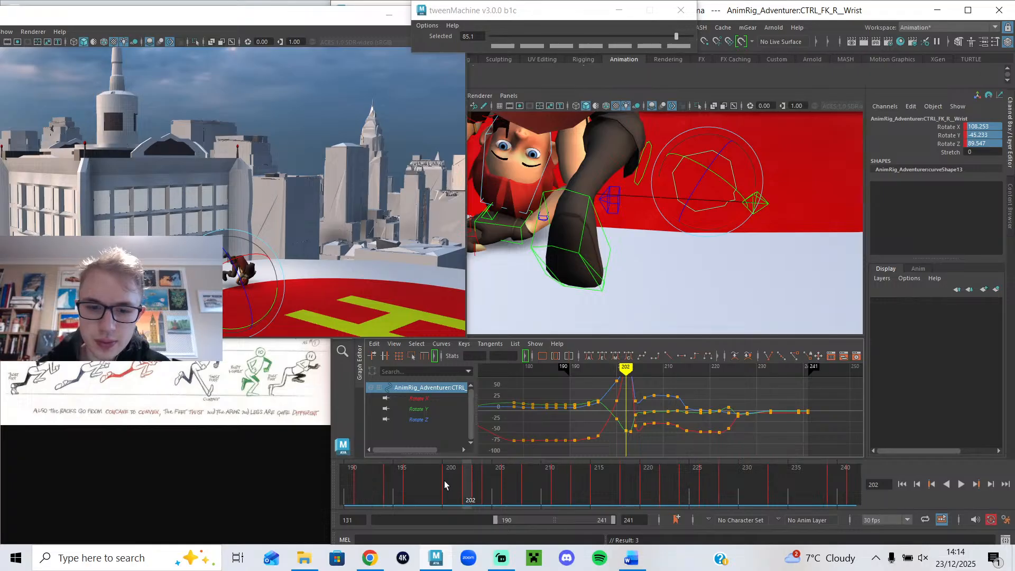
key("alt+v")
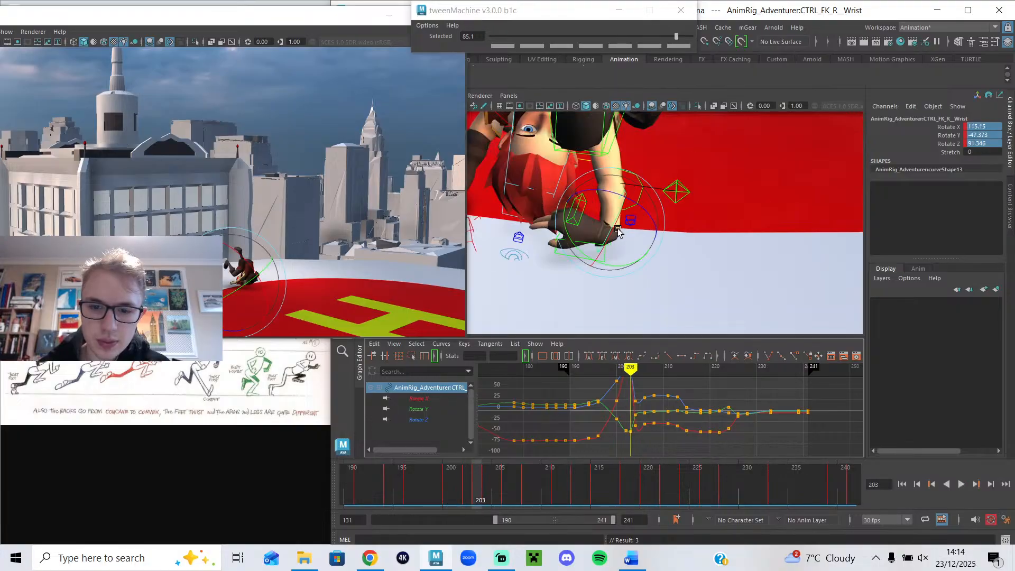
- Tween the right FK wrist at frame 203 about 80% toward the next key and play back the roll
left_click(654, 36)
left_click_drag(653, 36, 671, 36)
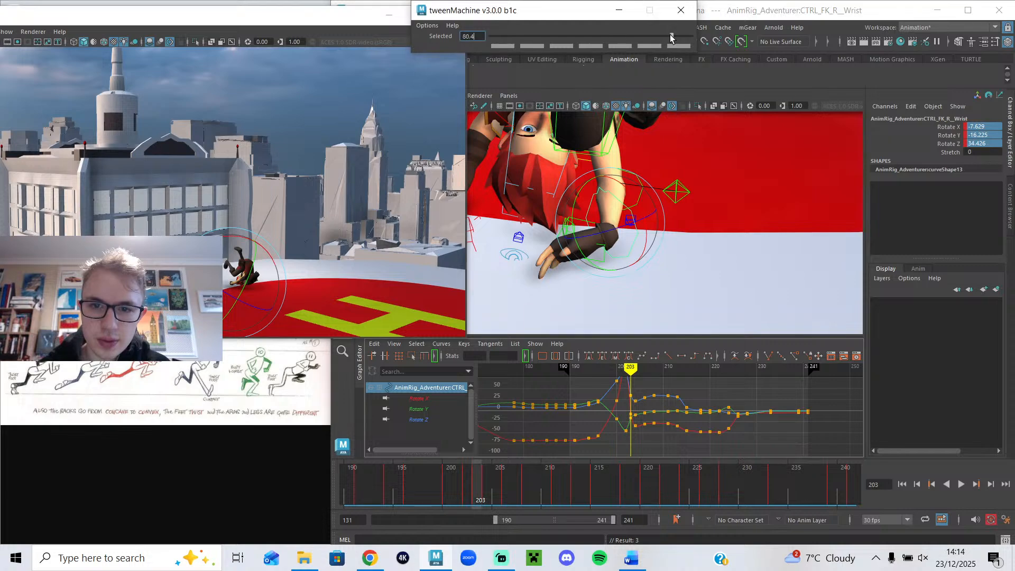
key("alt+v")
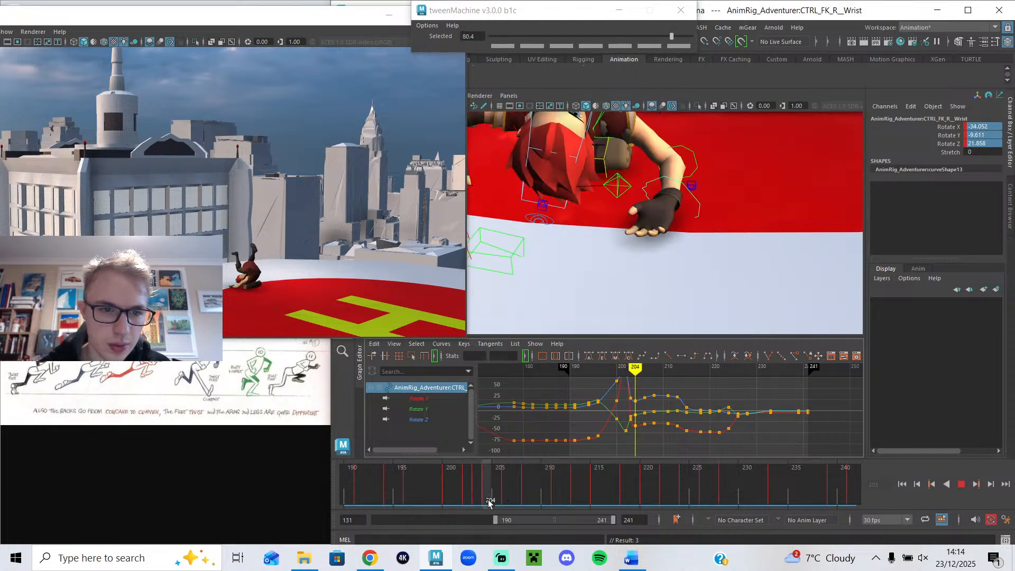
key("alt+v")
left_click(963, 485)
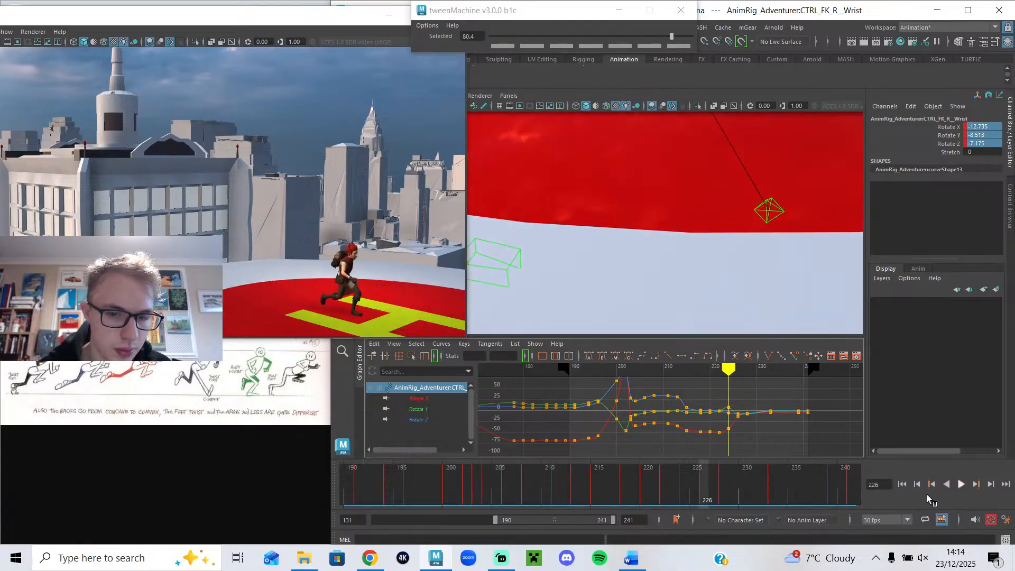
- Rotate the right FK shoulder at frame 203 to about X -200.1, Y -6.9, Z -376.9
left_click(465, 489)
left_click_drag(465, 490, 474, 493)
left_click_drag(581, 269, 682, 233, "alt")
left_click(709, 169)
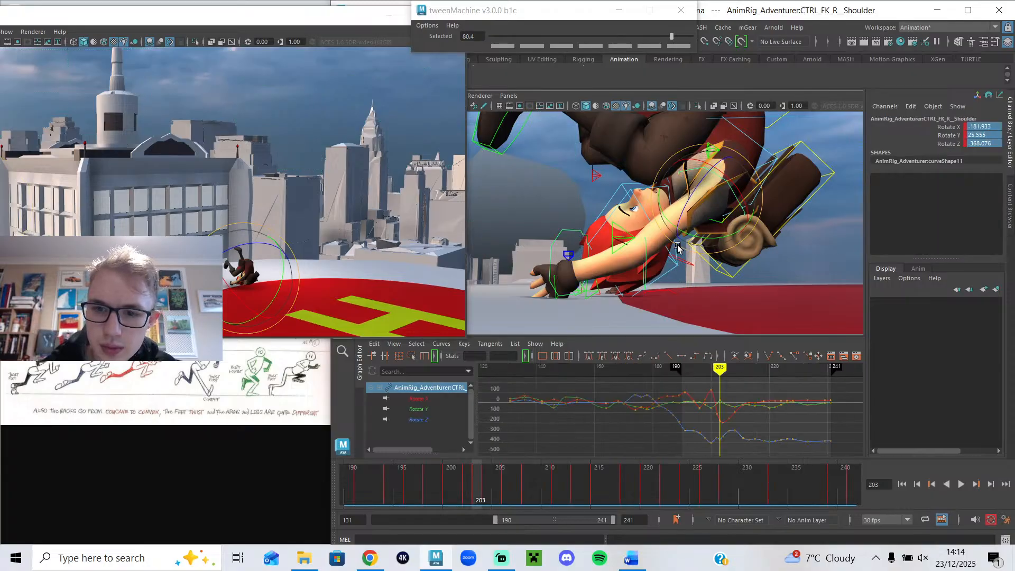
left_click_drag(668, 241, 691, 284)
- Bend the right FK elbow at frame 203 to about Rotate Y -81 and compare it with the adjacent frame
left_click(693, 288)
left_click_drag(735, 249, 747, 270)
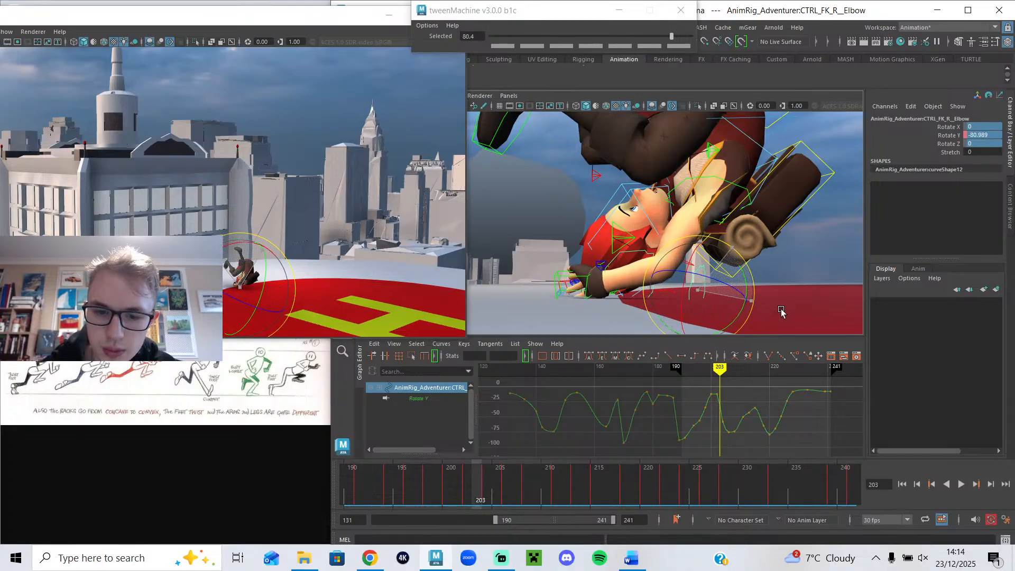
left_click(468, 486)
mouse_move(471, 482)
left_mouse_down()
mouse_move(488, 484)
mouse_move(472, 477)
left_mouse_up()
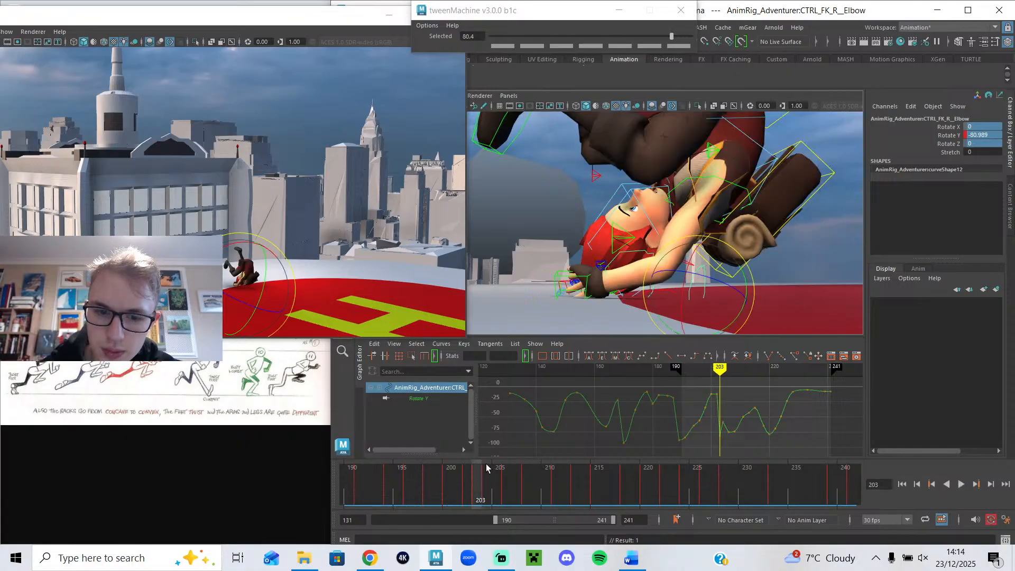
- Delete the right hand control's key at frame 203 and check the arm pose from several angles
left_click(584, 279)
right_click(480, 489)
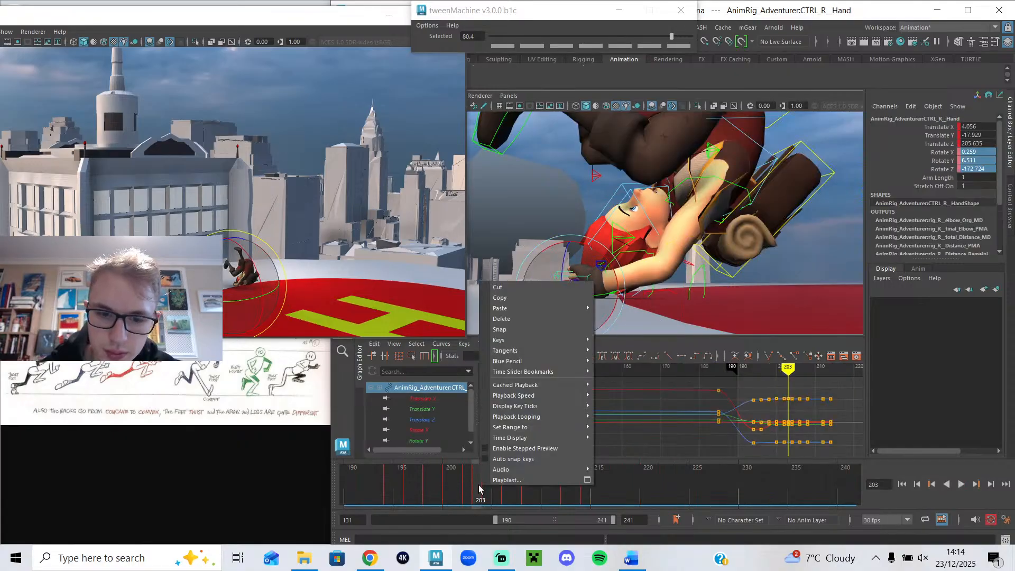
left_click(519, 320)
left_click_drag(518, 320, 644, 313, "alt")
middle_click_drag(535, 321, 604, 310, "alt")
left_click_drag(604, 310, 655, 299, "alt")
left_click_drag(639, 256, 424, 263)
left_click_drag(582, 296, 502, 267, "alt")
mouse_move(459, 486)
left_mouse_down()
mouse_move(490, 484)
mouse_move(476, 482)
left_mouse_up()
left_click_drag(677, 304, 684, 280, "alt")
- Rotate the right FK shoulder at frame 203 to about X -207.3, Y -4.4, Z -328.8 to swing the arm outward, and preview it
left_click(661, 161)
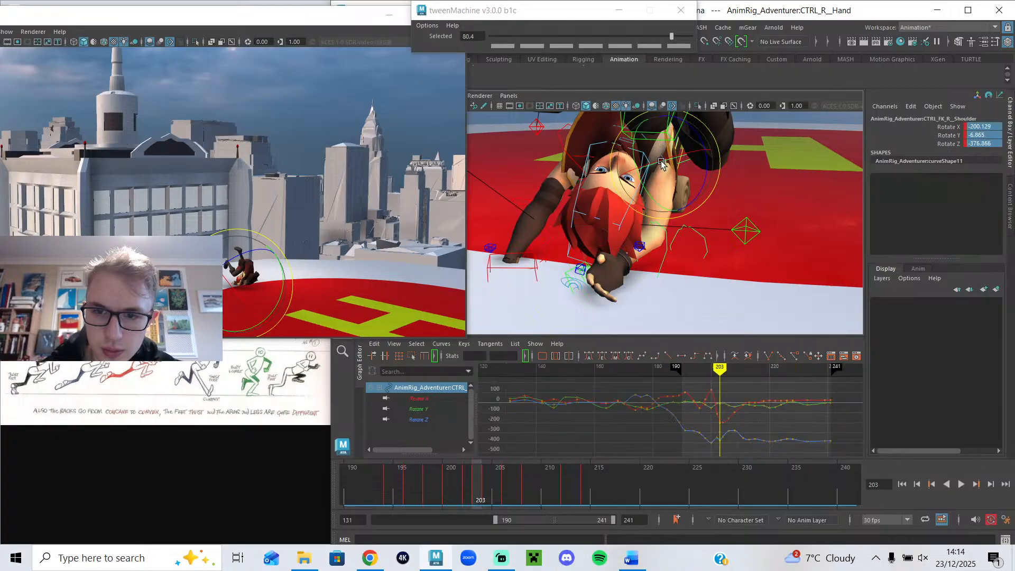
left_click_drag(661, 161, 693, 172)
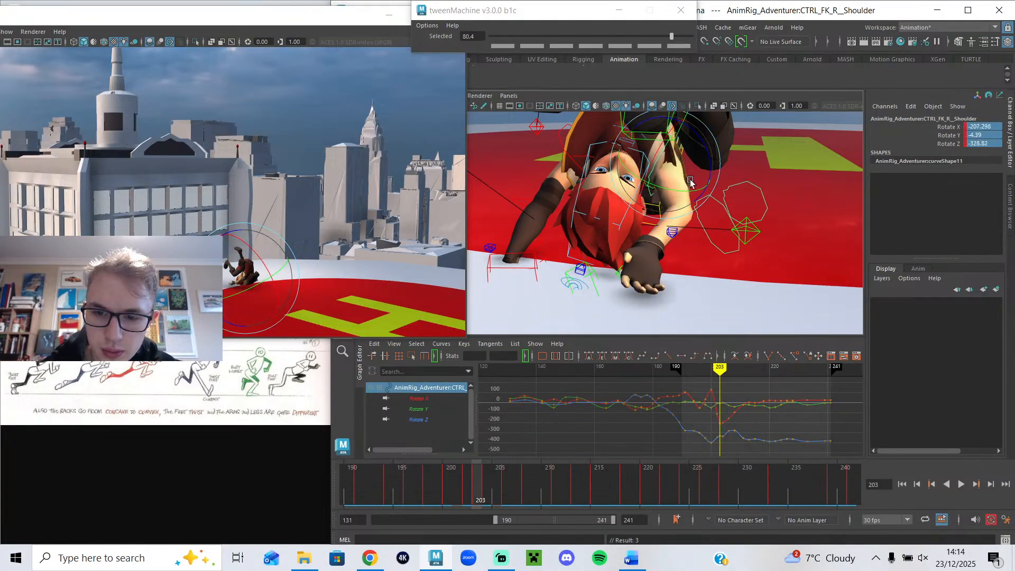
key("alt+v")
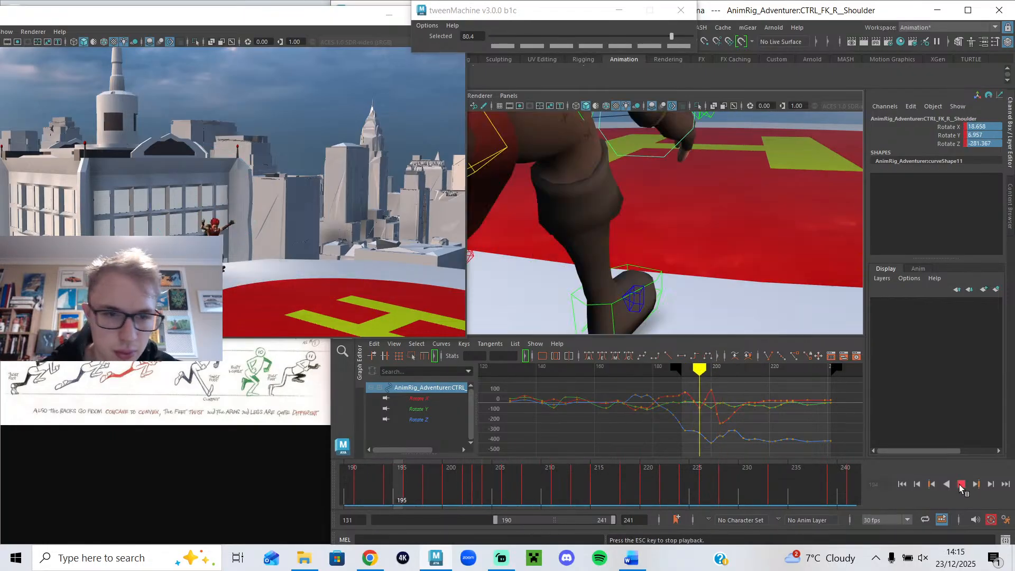
left_click_drag(392, 476, 491, 501)
- Adjust the right FK shoulder at frame 204 to about X -200, Y -4.2, Z -336.1, and inspect the elbow's Rotate Y curve
left_click_drag(578, 320, 673, 154, "alt")
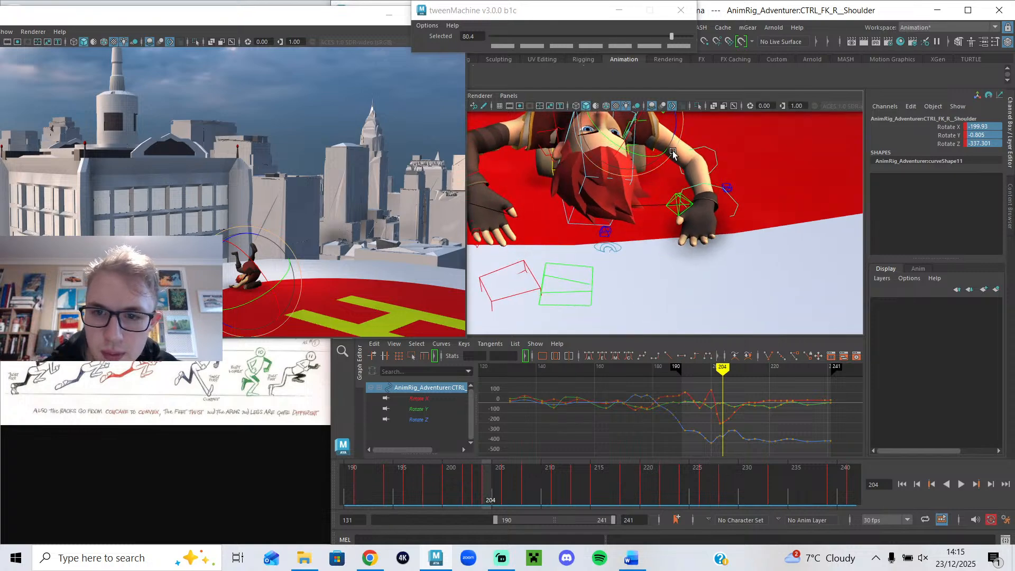
left_click(711, 152)
left_click_drag(684, 156, 692, 170, "alt")
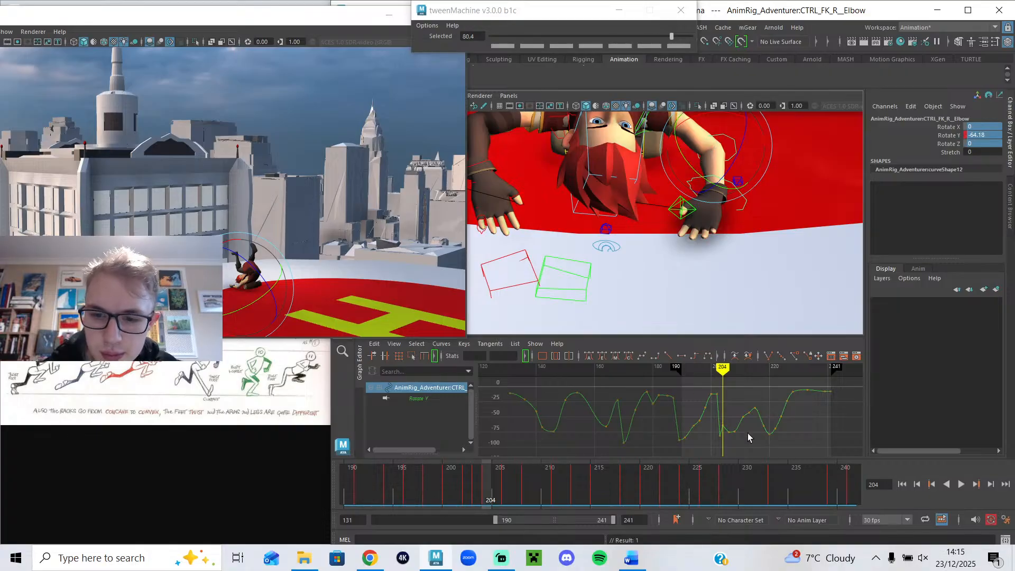
left_click_drag(728, 436, 698, 447)
key("f")
left_click(697, 446)
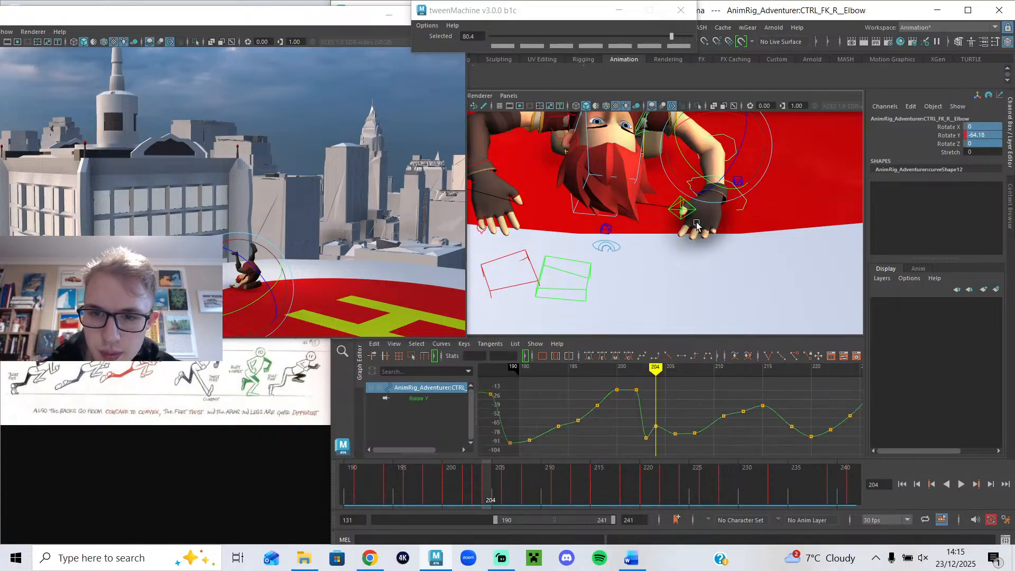
left_click_drag(697, 211, 665, 211, "alt")
left_click(650, 209)
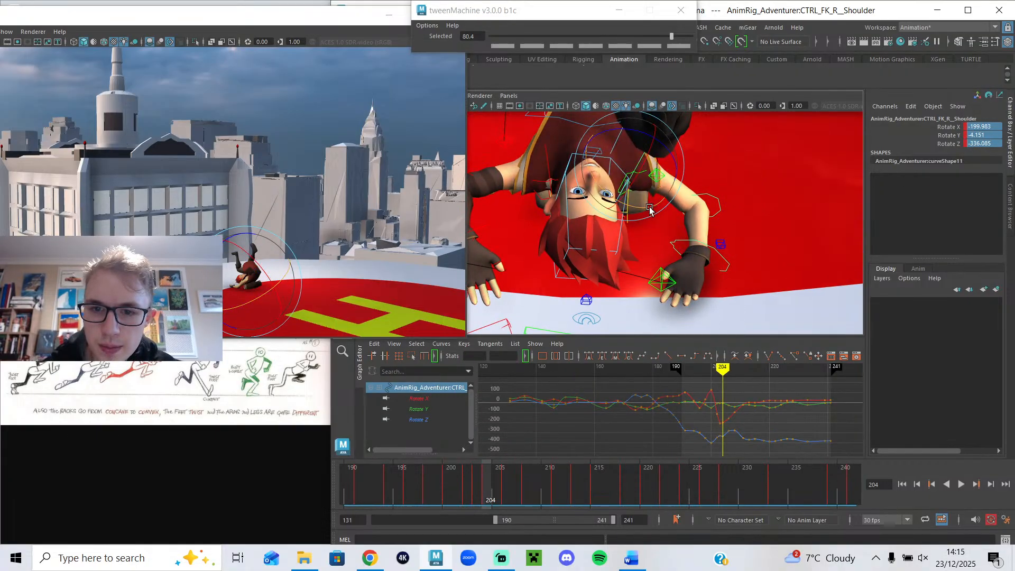
- Rotate the right collar at frame 204 to about X 1.7, Y 0.8, Z 12, and play back the roll
left_click(640, 178)
left_click_drag(619, 197, 612, 198)
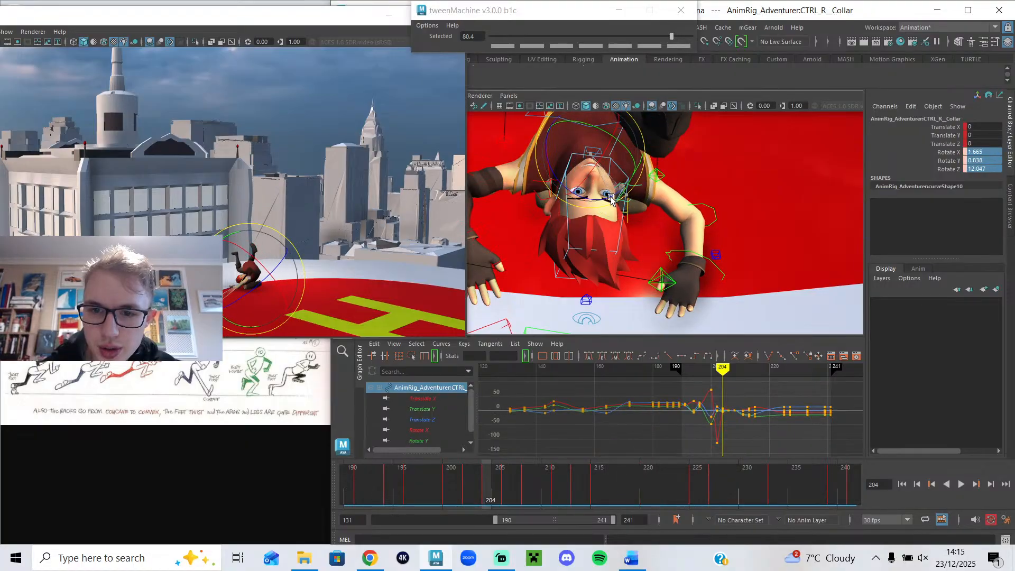
left_click_drag(459, 485, 392, 495)
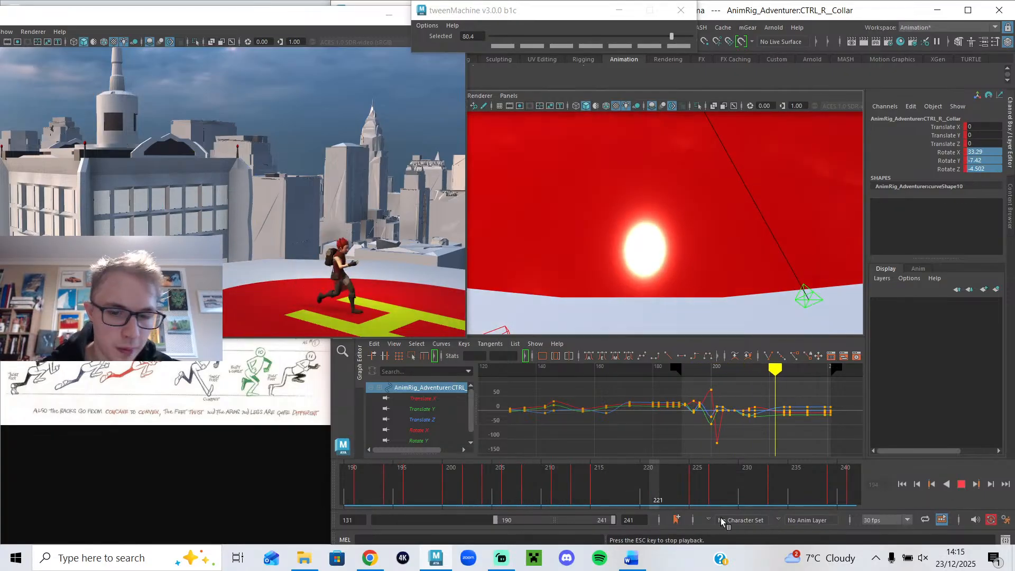
- Check the stream in Streamlabs, and open the livestream's chat in YouTube Studio in the browser
left_click(512, 563)
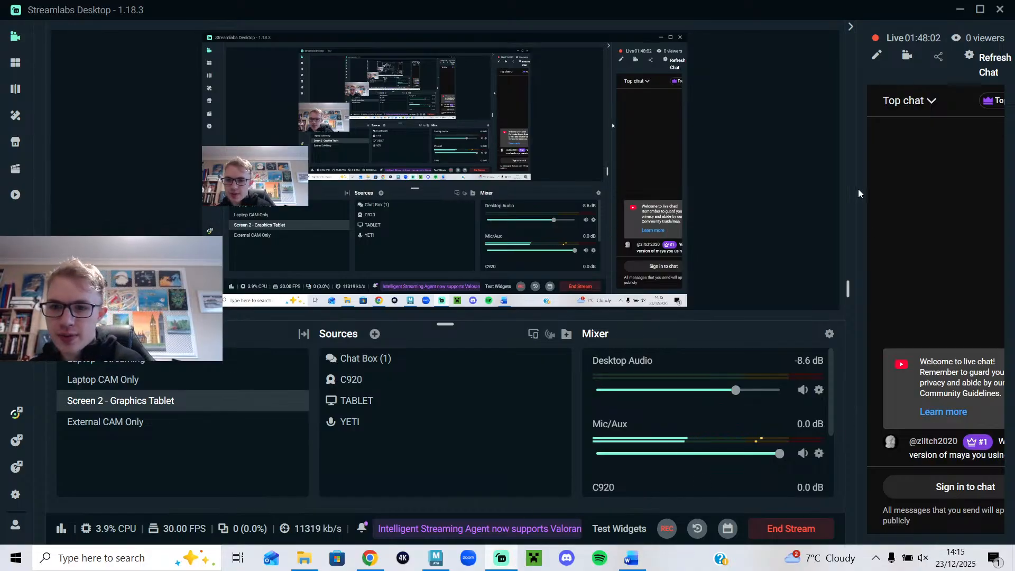
left_click(372, 560)
left_click(277, 19)
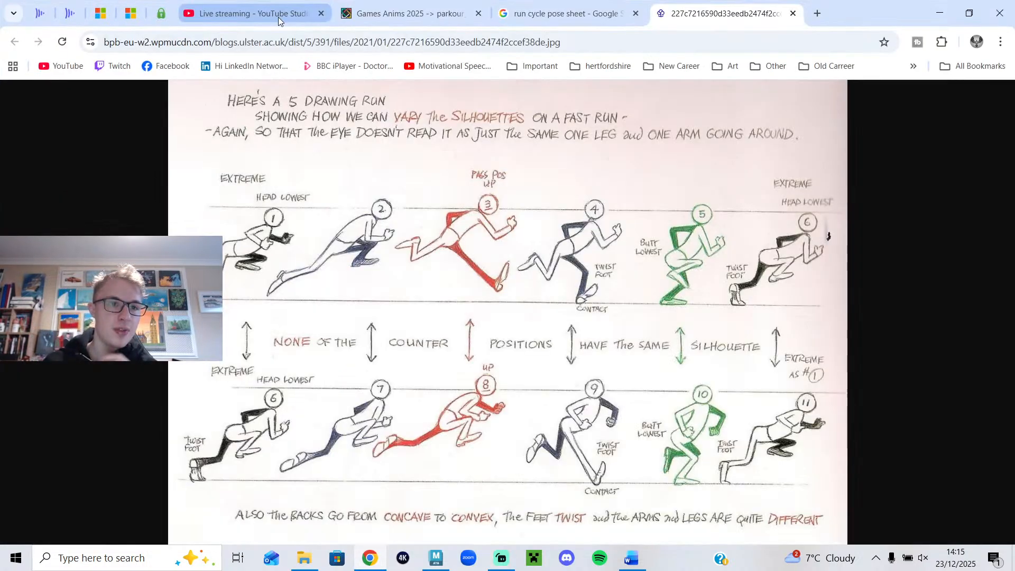
left_click(258, 16)
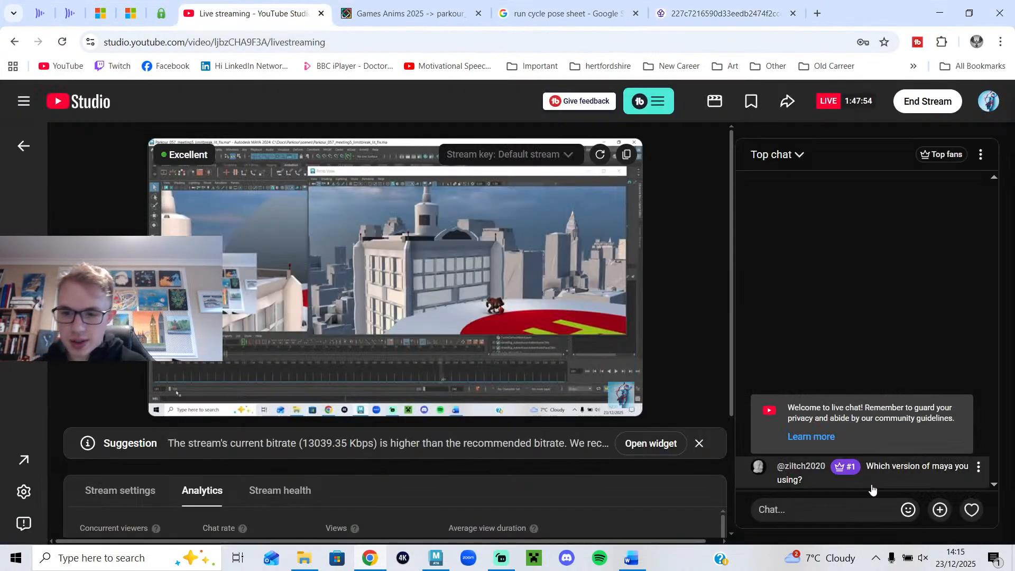
left_click(849, 468)
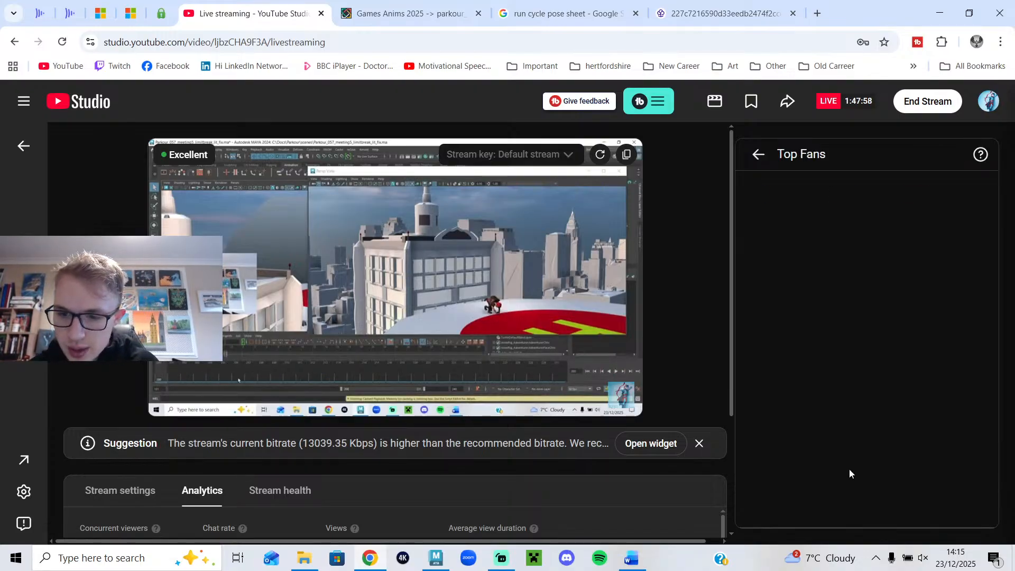
left_click(758, 154)
- Post the reply "im using Maya 2024" in the live chat
left_click(812, 509)
type("im musing")
key("BackSpace")
key("BackSpace")
key("BackSpace")
key("BackSpace")
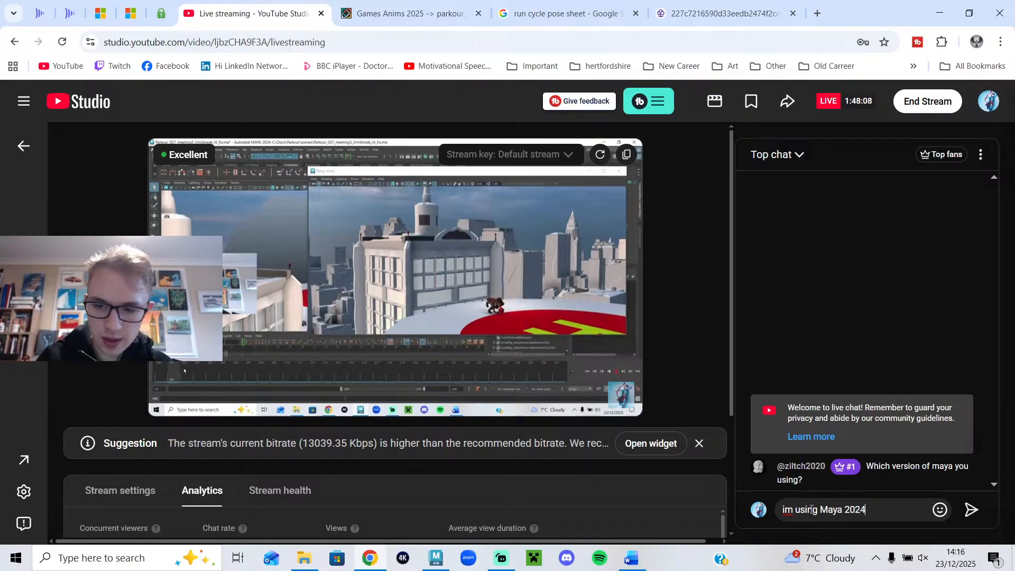
left_click(979, 468)
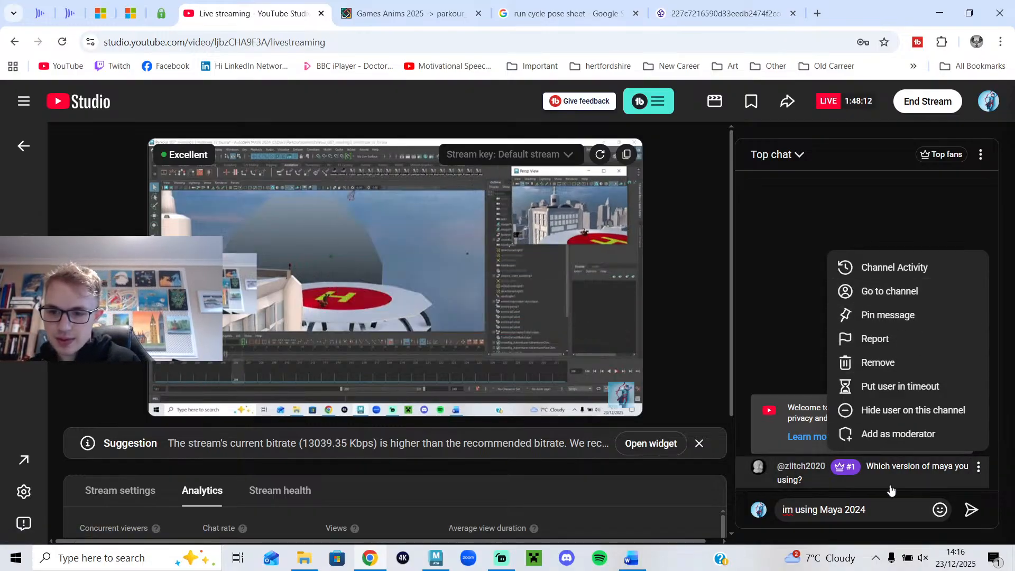
left_click(880, 510)
left_click(972, 510)
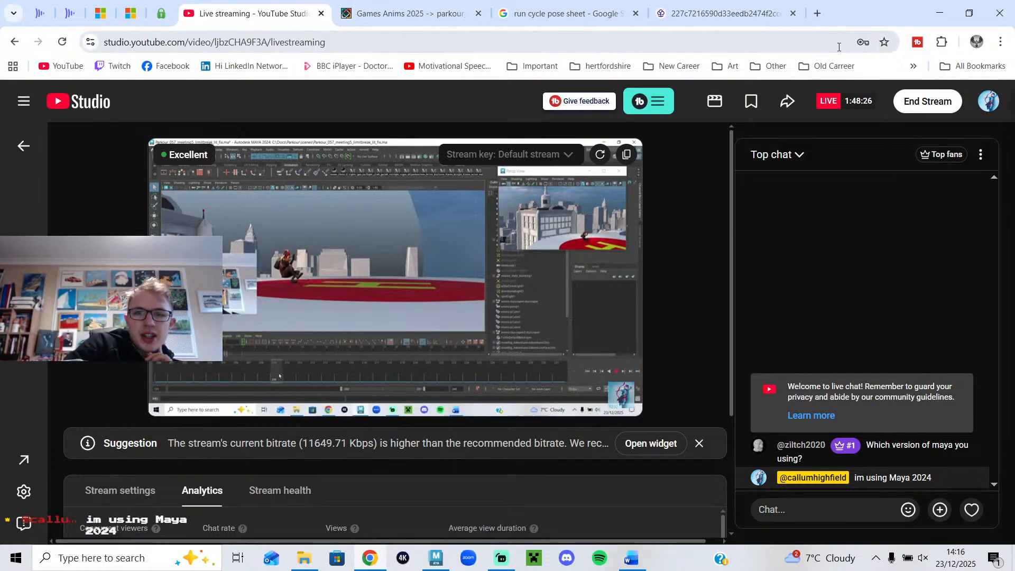
- Look over the live stream's viewer analytics, and return to Maya
scroll(414, 264, "down", 3)
scroll(446, 228, "down", 1)
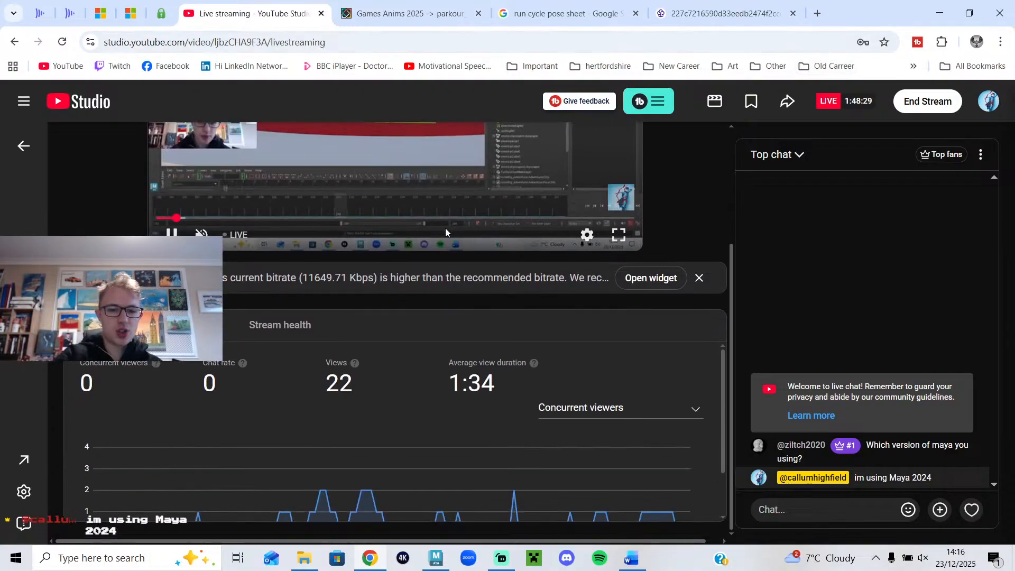
scroll(483, 418, "down", 1)
scroll(491, 382, "up", 1)
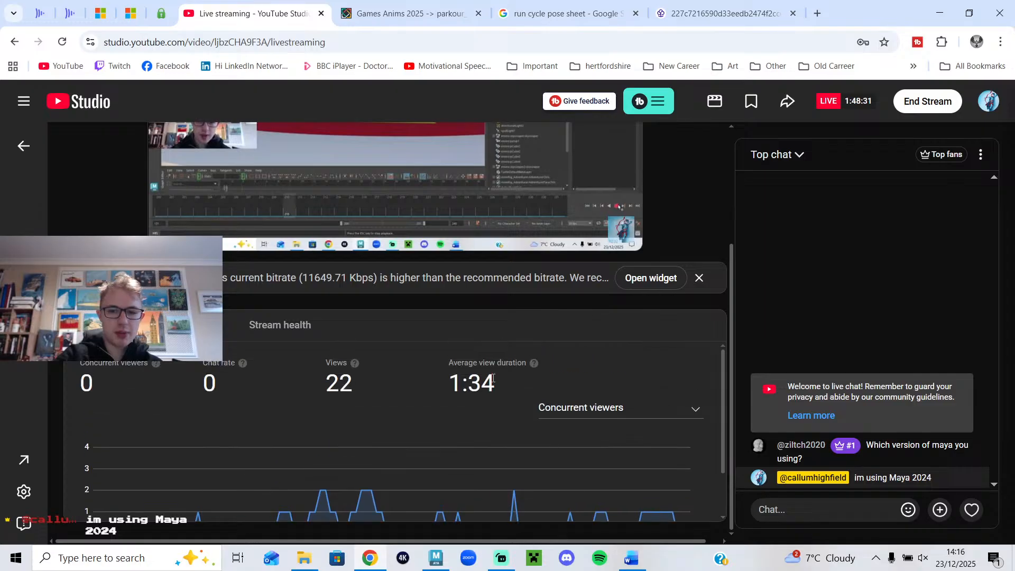
scroll(497, 176, "up", 3)
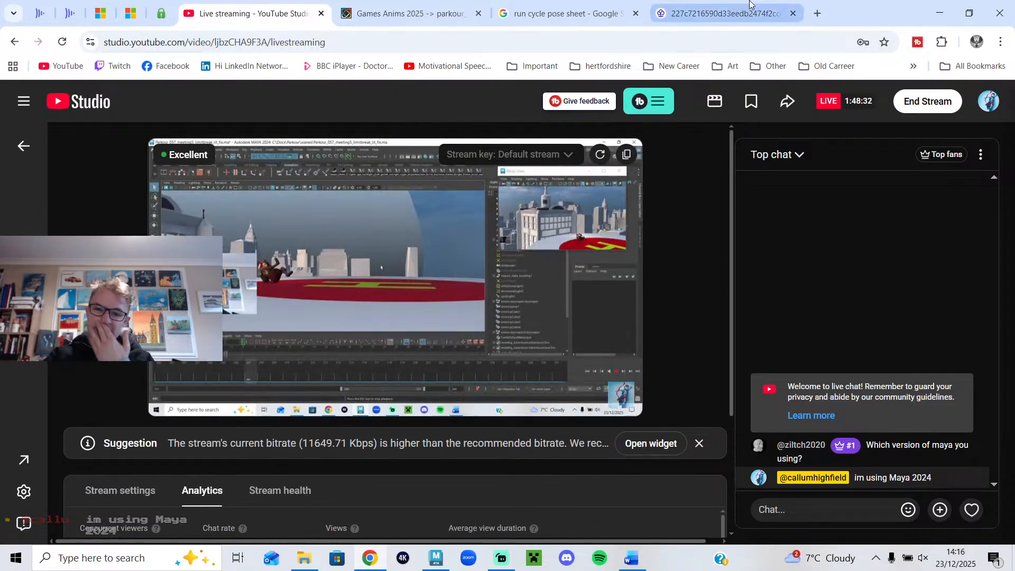
left_click(931, 11)
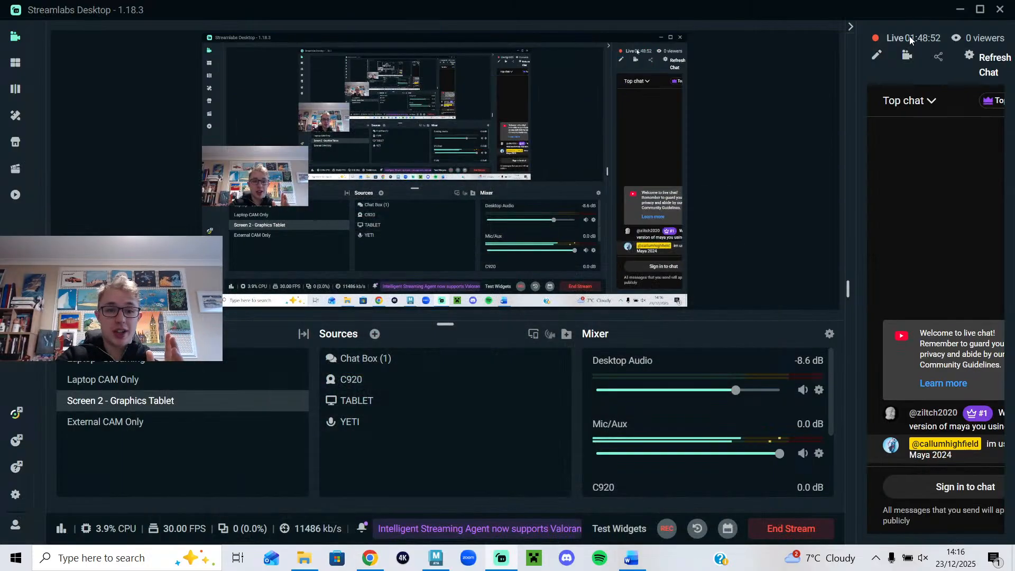
left_click(961, 11)
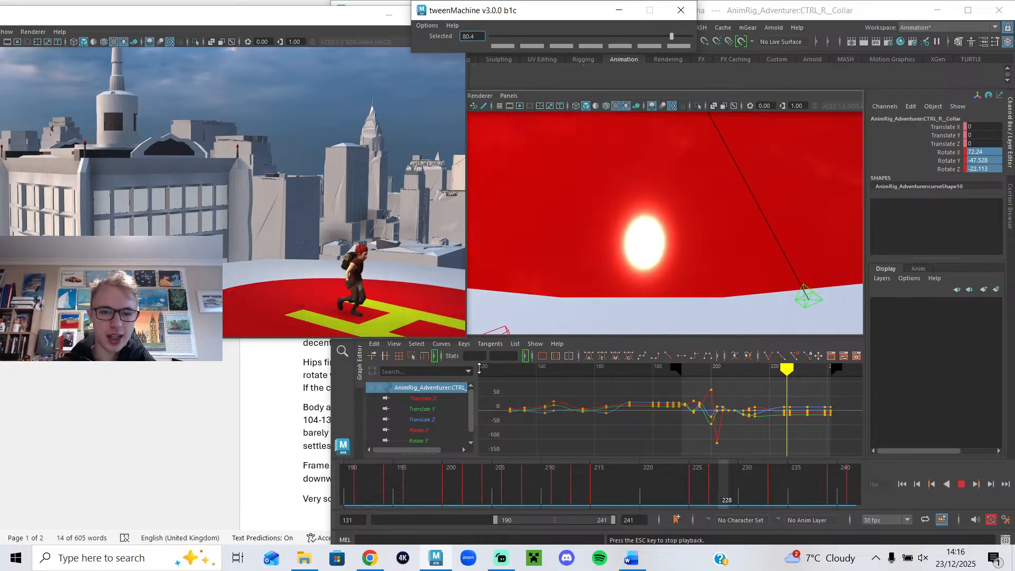
- Open the run drawing pose reference in Chrome, shrink its window to fit beside Maya, and return to Maya
left_click_drag(466, 337, 467, 337)
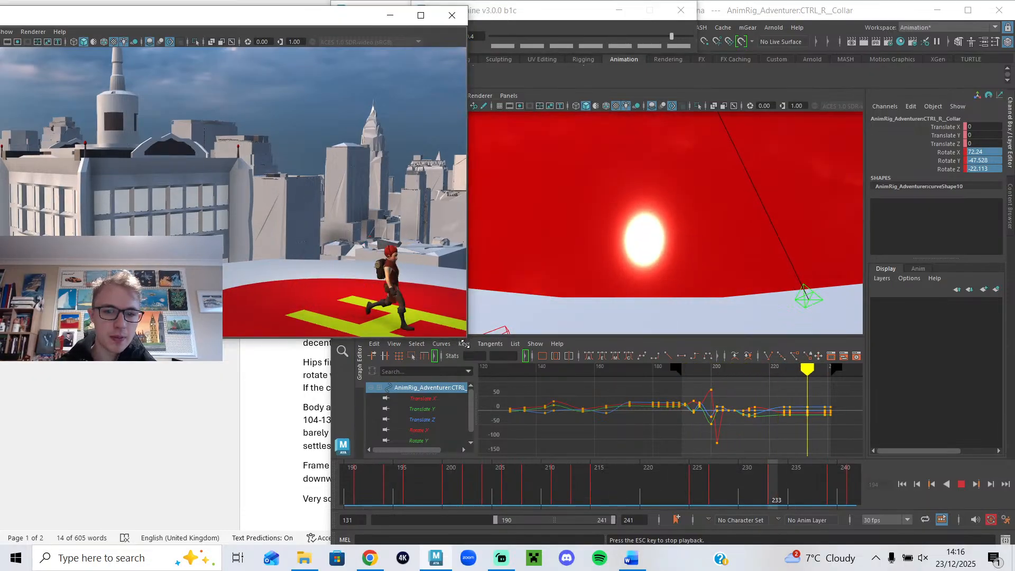
left_click(372, 558)
left_click(722, 13)
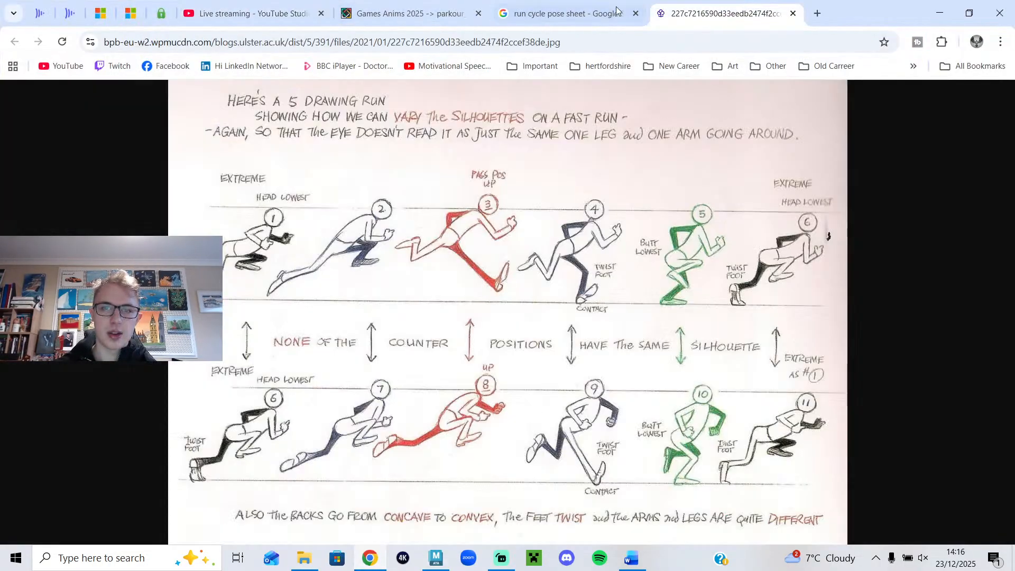
left_click(969, 13)
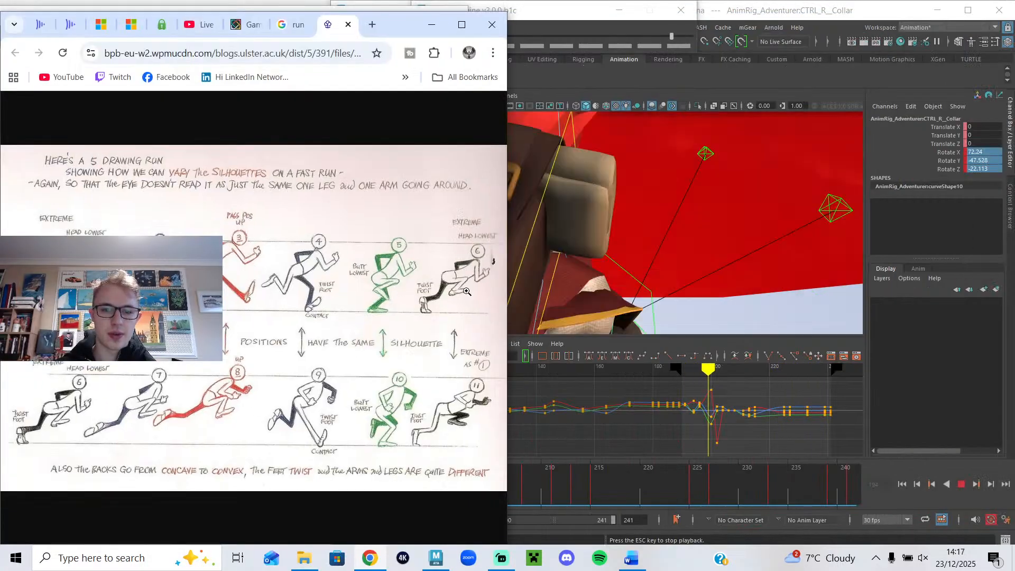
left_click_drag(508, 291, 331, 291)
left_click(447, 368)
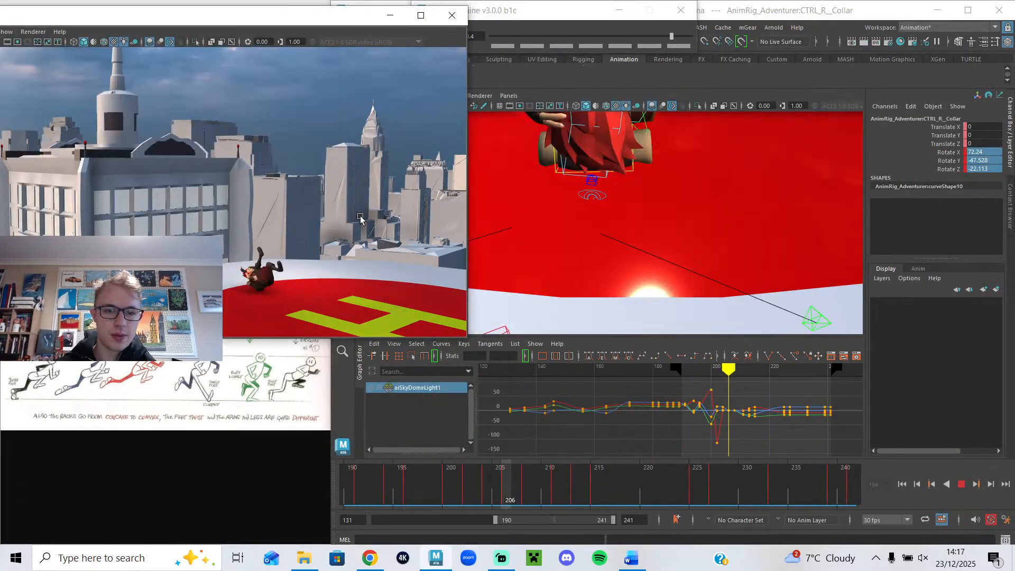
- Stop playback, scrub to frame 221, and reposition the floating Persp View window clear of the character in the working viewport
left_click_drag(308, 12, 445, 36)
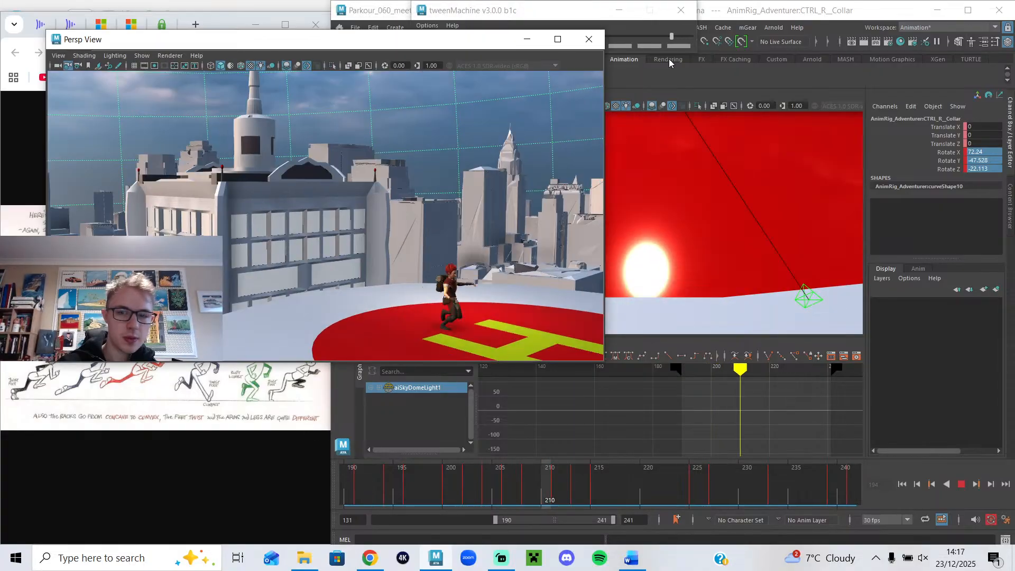
left_click_drag(808, 74, 808, 74)
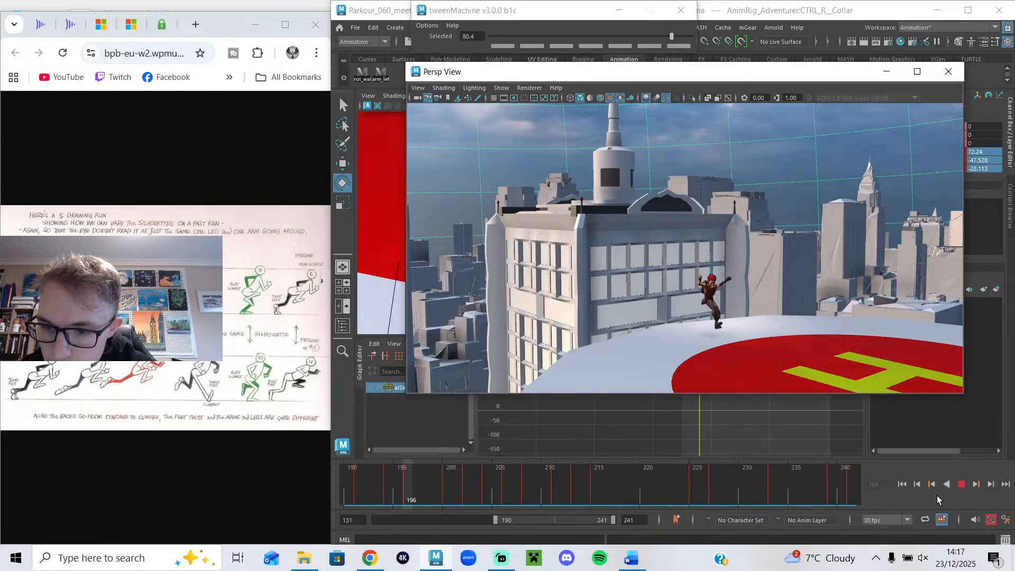
left_click(961, 484)
mouse_move(639, 492)
left_mouse_down()
mouse_move(627, 492)
mouse_move(685, 492)
mouse_move(626, 471)
mouse_move(671, 475)
mouse_move(656, 472)
left_mouse_up()
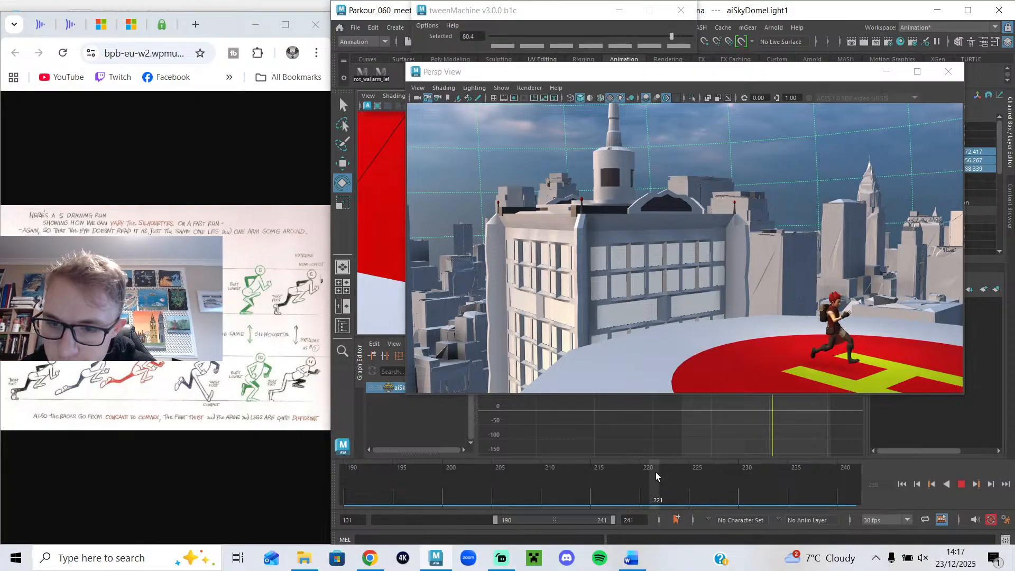
left_click_drag(619, 77, 147, 18)
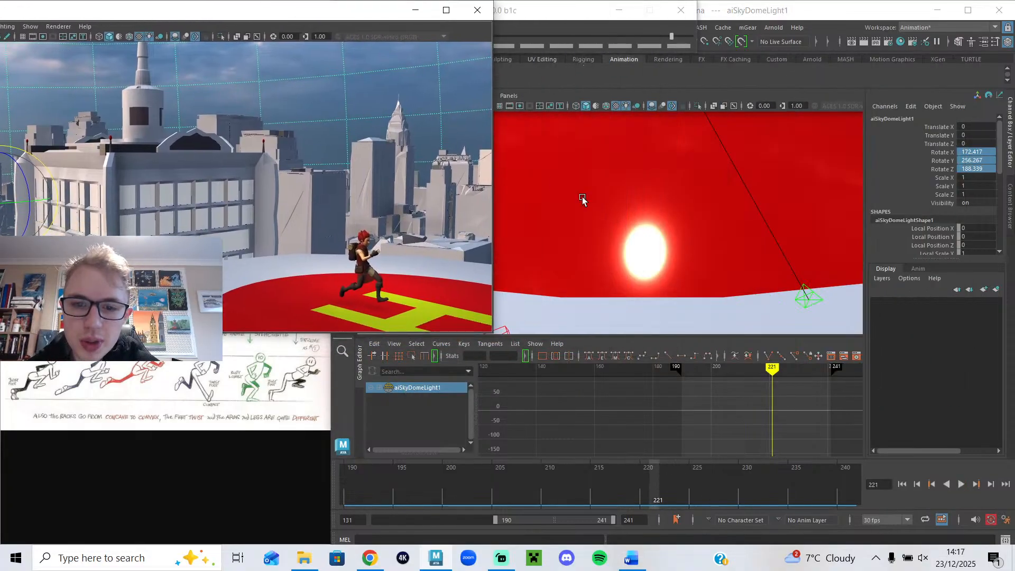
- Rotate the character's hips control around frame 220 and check the running pose across the neighbouring frames
scroll(675, 268, "down", 5)
left_click_drag(675, 267, 612, 277, "alt")
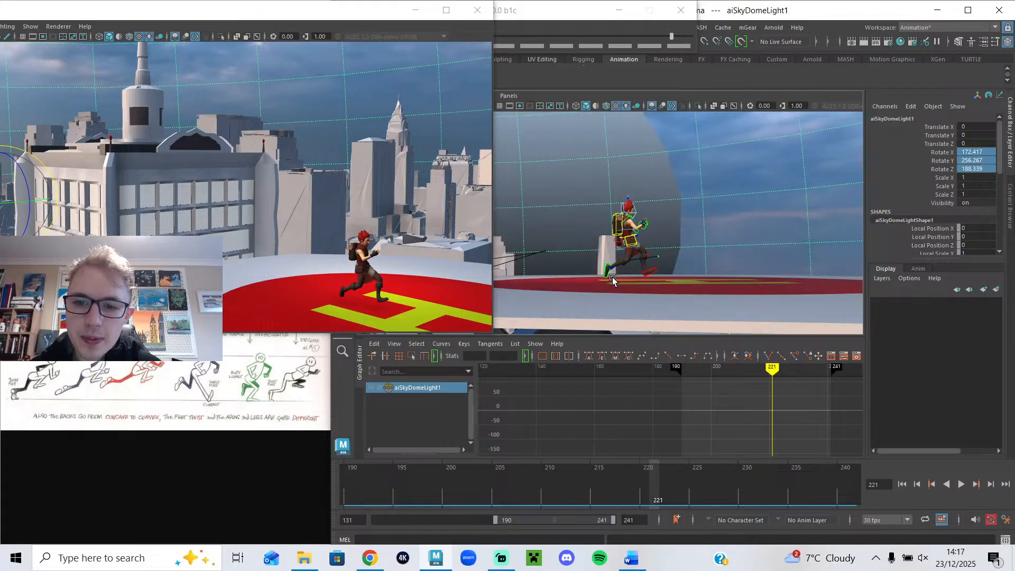
scroll(596, 280, "up", 7)
middle_click_drag(596, 280, 534, 251, "alt")
left_click(523, 247)
middle_click_drag(767, 410, 623, 408, "alt")
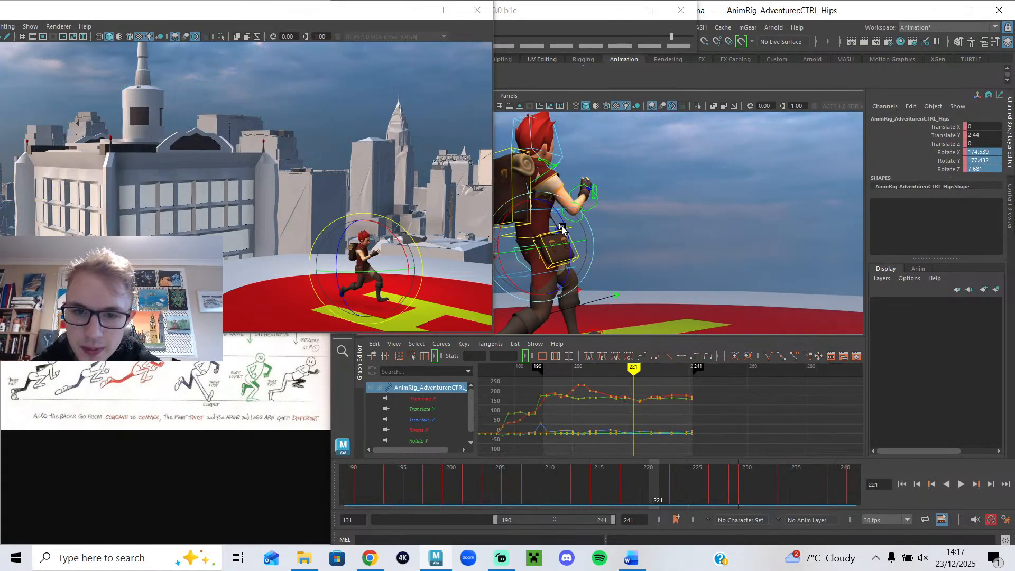
middle_click_drag(566, 230, 662, 199, "alt")
left_click_drag(662, 201, 685, 303, "alt")
middle_click_drag(685, 302, 692, 317, "alt")
left_click_drag(691, 468, 640, 490)
key("e")
left_click_drag(677, 257, 706, 249)
left_click_drag(634, 490, 649, 487)
left_click_drag(725, 294, 698, 228, "alt")
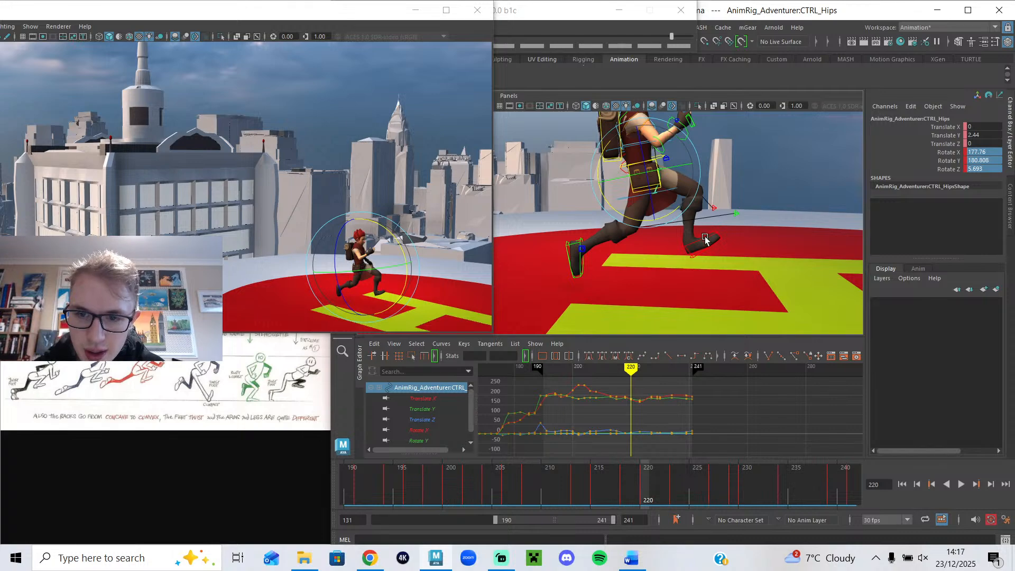
- Reposition the left foot at frame 220 to about translate Y -6.2 and Z 241.3, and review the motion
left_click(706, 241)
scroll(707, 427, "up", 3)
left_click_drag(625, 487, 658, 486)
left_click(648, 487)
key("w")
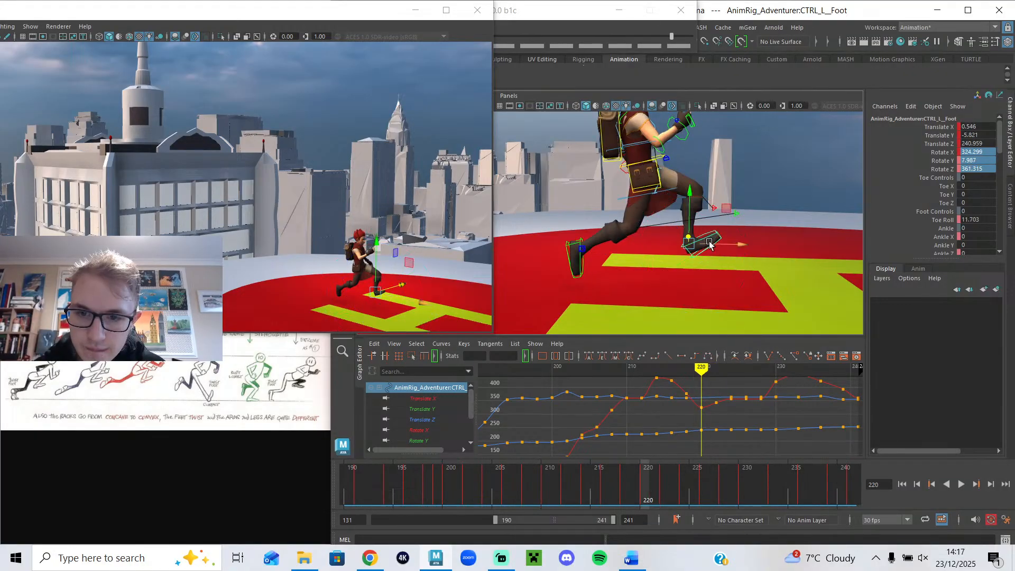
left_click_drag(626, 482, 658, 484)
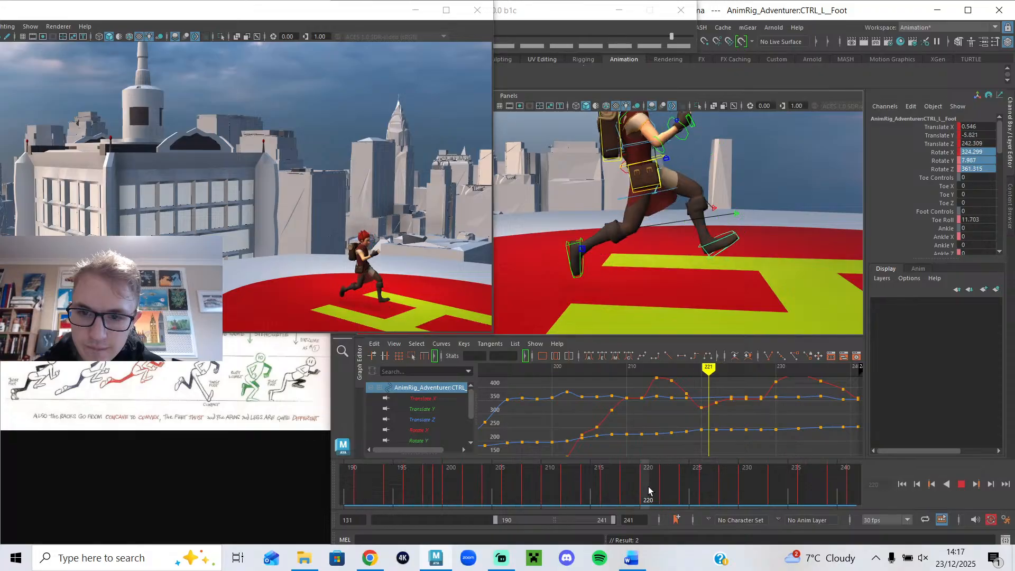
left_click(556, 487)
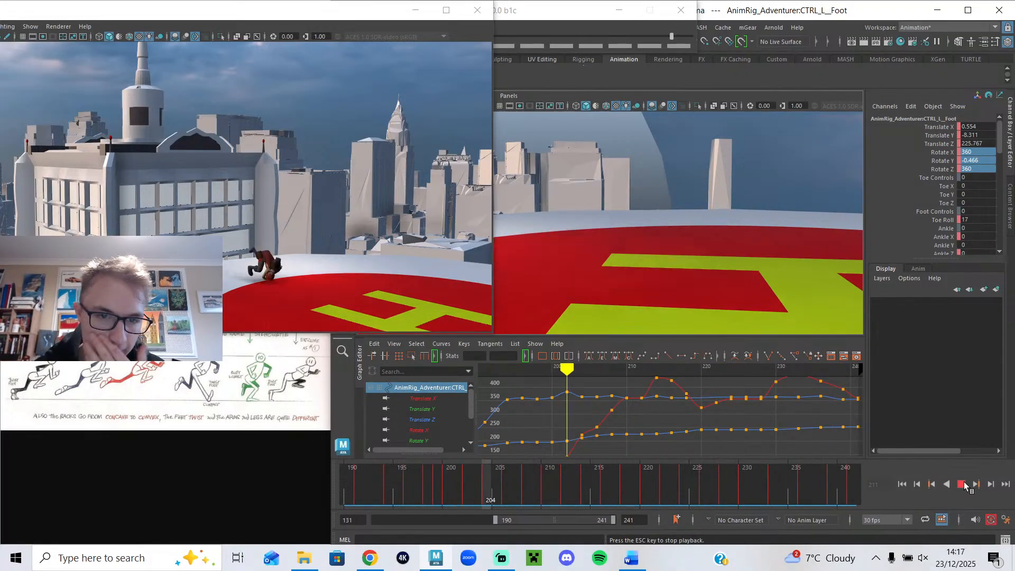
mouse_move(634, 478)
left_mouse_down()
mouse_move(666, 491)
mouse_move(648, 495)
left_mouse_up()
left_click(674, 495)
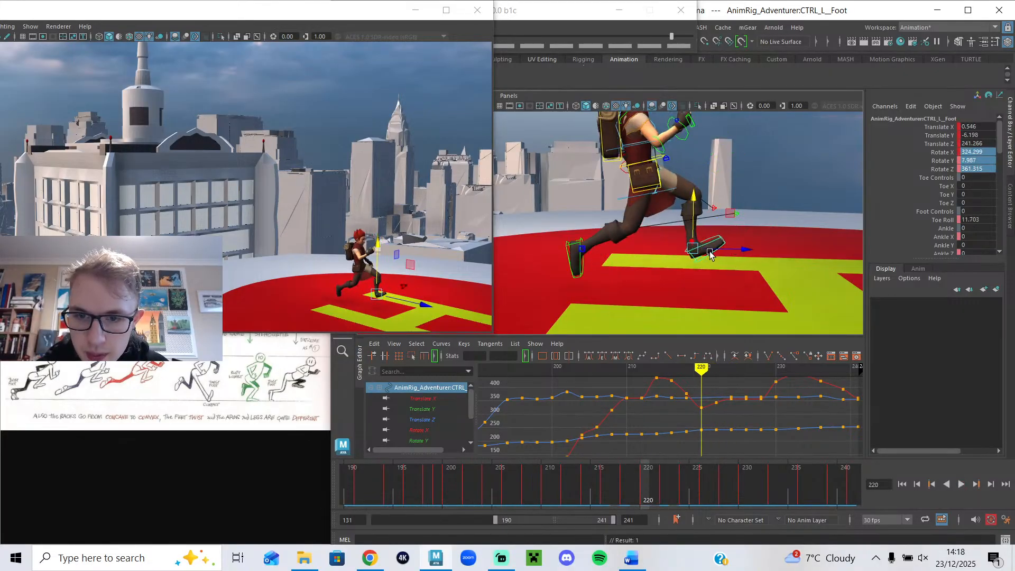
mouse_move(639, 481)
left_mouse_down()
mouse_move(628, 484)
mouse_move(671, 506)
mouse_move(565, 497)
left_mouse_up()
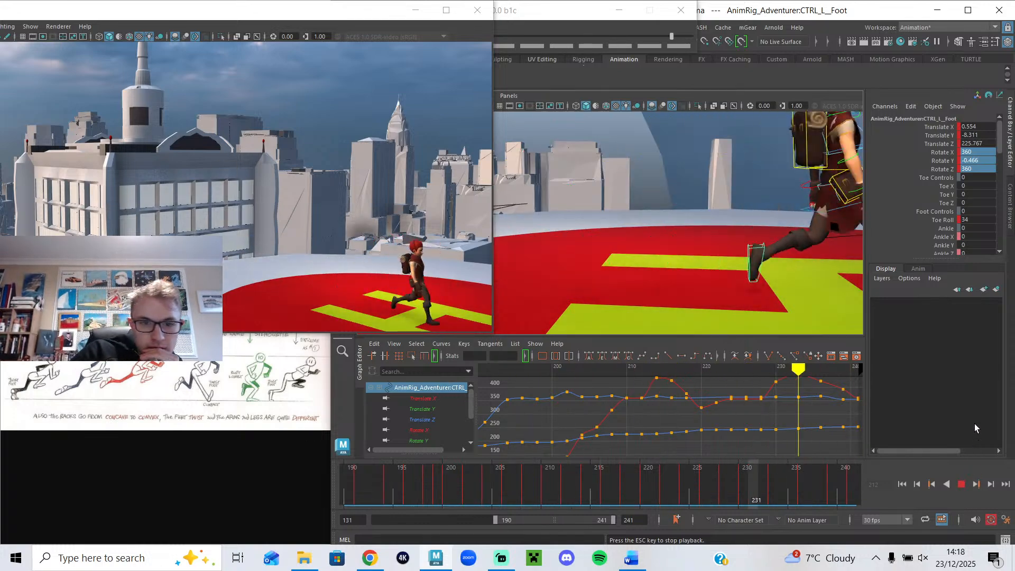
- Move the left foot forward at frame 232 to about translate Z 246.4, and check the neighbouring frames
left_click(962, 484)
left_click_drag(649, 485, 763, 505)
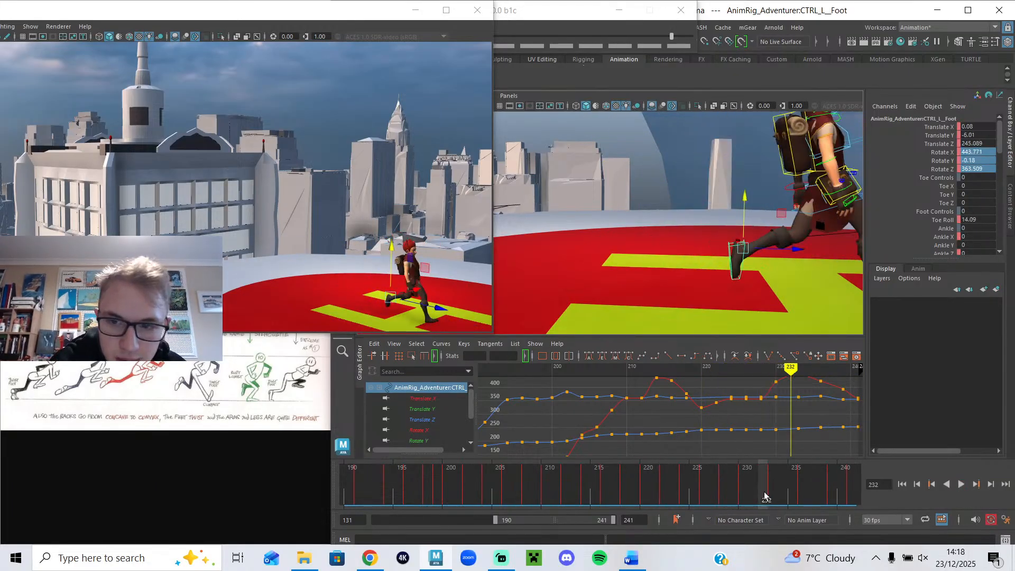
left_click(731, 249)
middle_click_drag(780, 433, 661, 442, "alt")
left_click(744, 490)
left_click_drag(744, 490, 759, 501)
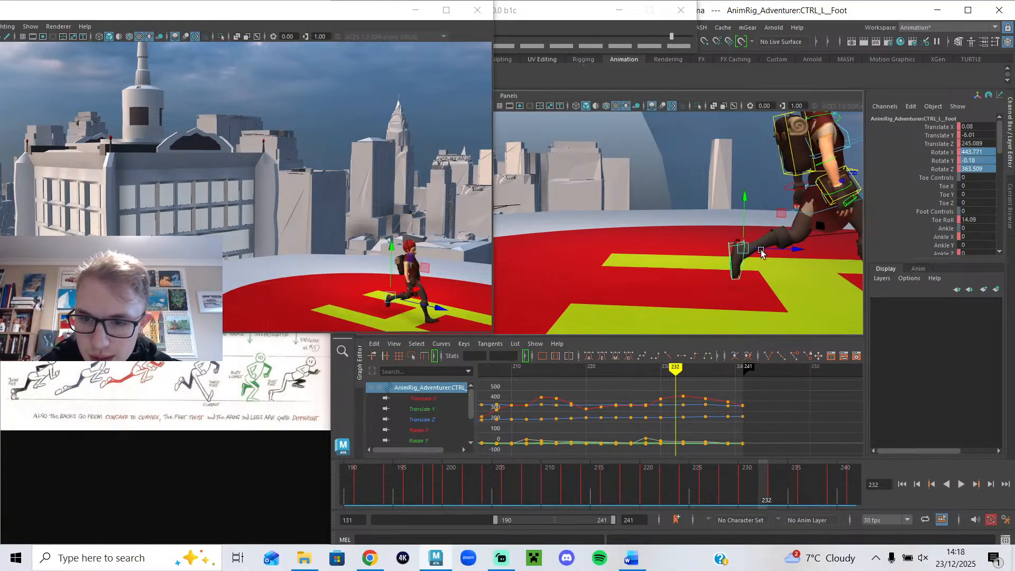
left_click_drag(760, 249, 783, 249)
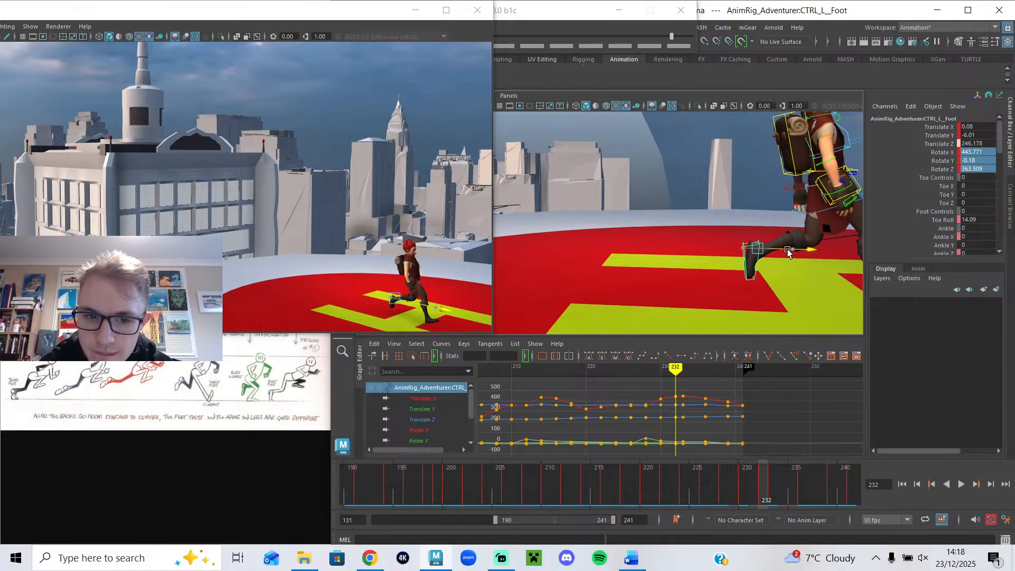
middle_click_drag(790, 249, 648, 238, "alt")
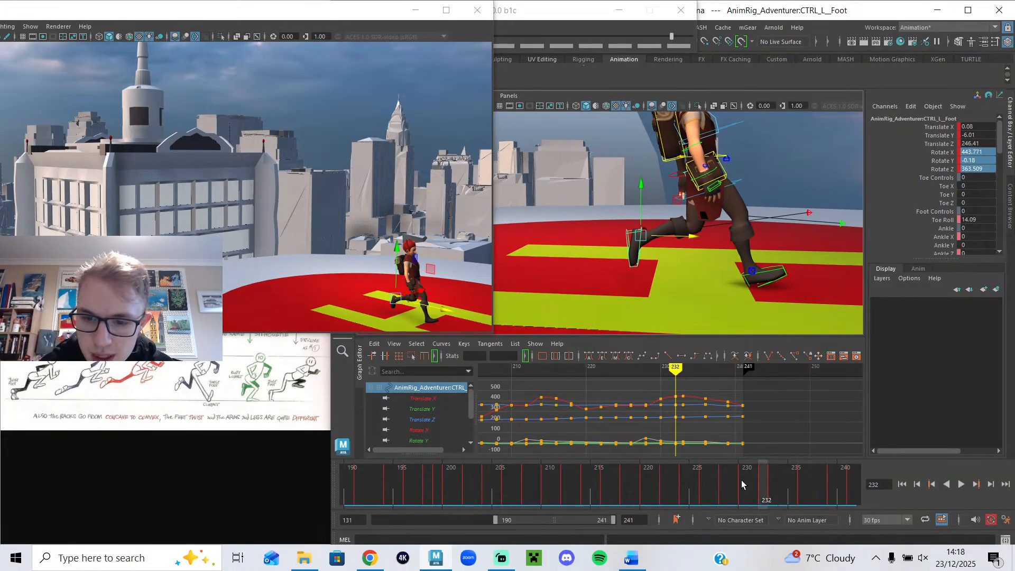
key("alt+v")
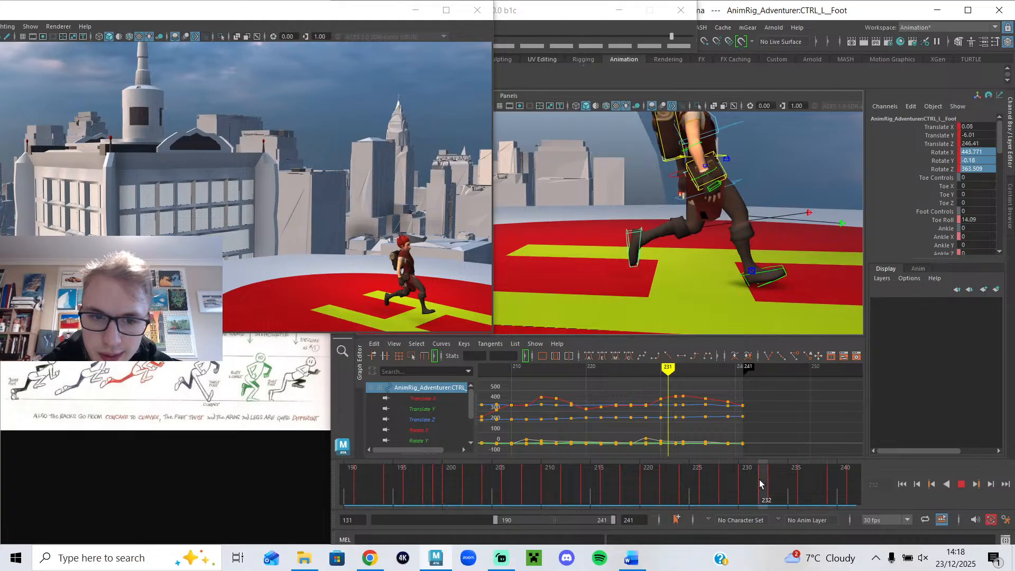
- Delete the left foot's key at frame 233 and review the trailing leg's motion
right_click(773, 481)
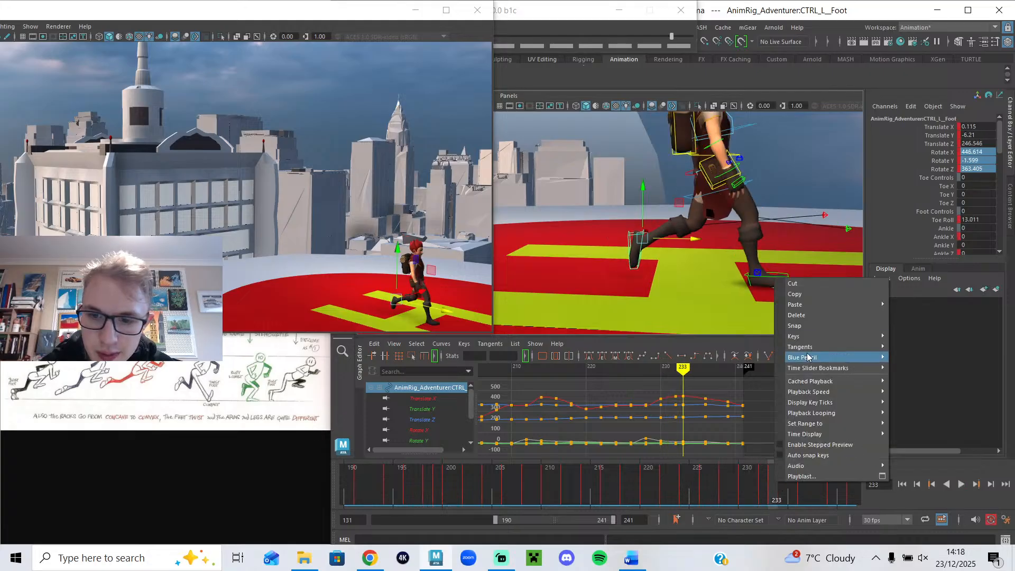
left_click(800, 315)
key("alt+v")
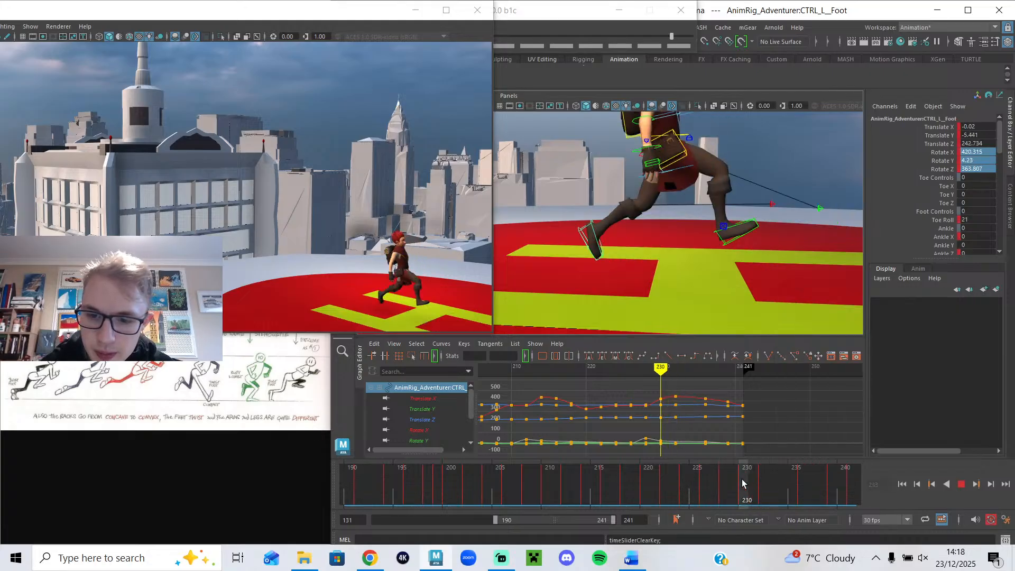
- Move the left foot at frame 234 to about translate Z 249.5, and play back the run
left_click(783, 486)
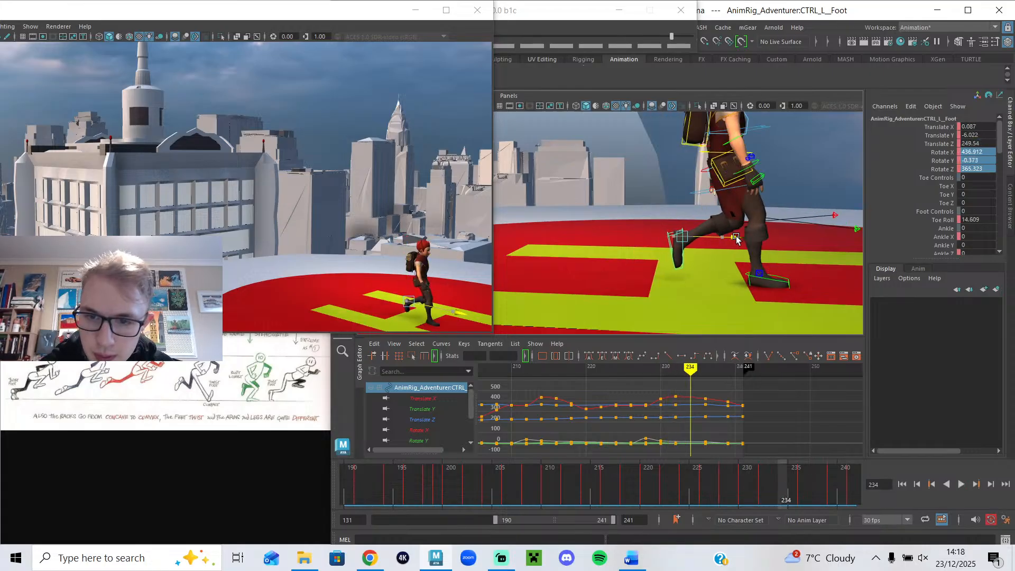
key("alt+v")
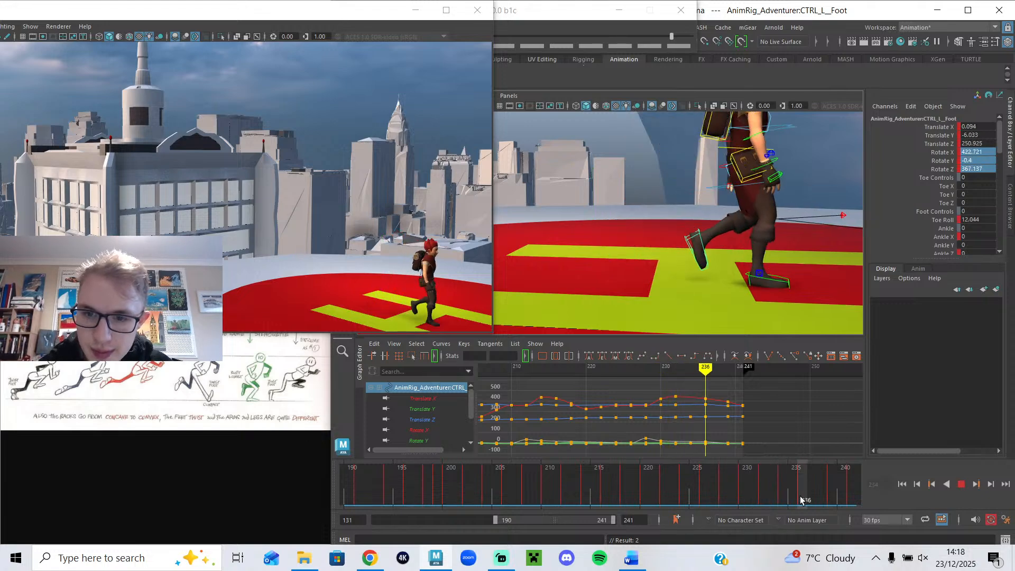
left_click(714, 486)
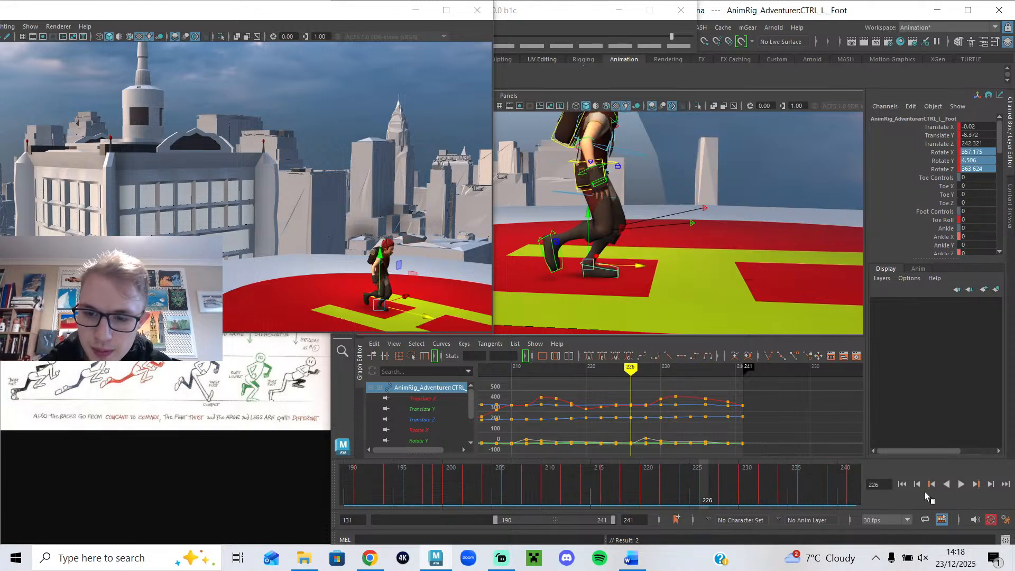
left_click(961, 484)
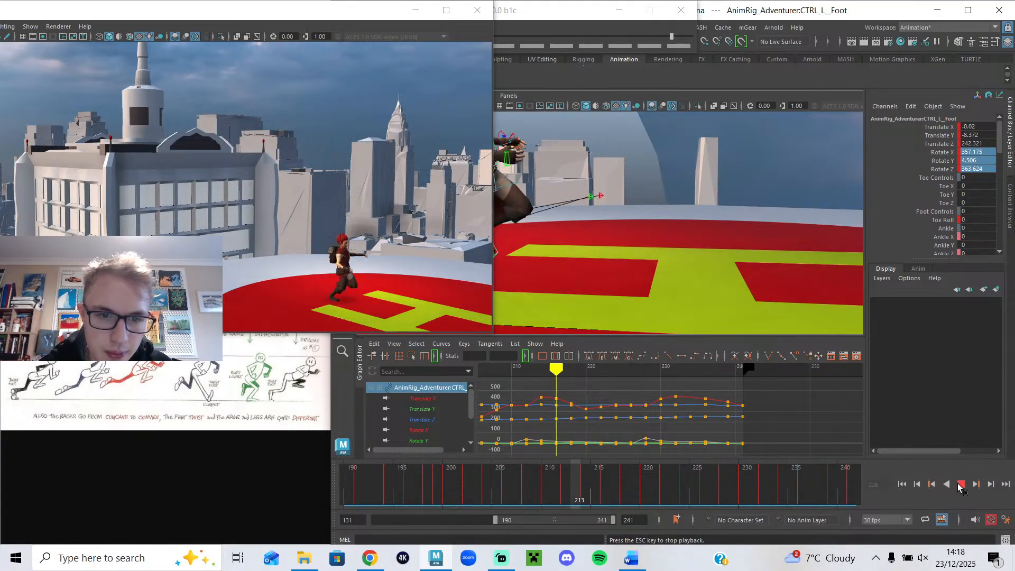
- Go to frame 210, frame the crouching character in the working viewport, and make the Persp View preview window smaller
left_click_drag(702, 484, 548, 463)
middle_click_drag(532, 224, 658, 213, "alt")
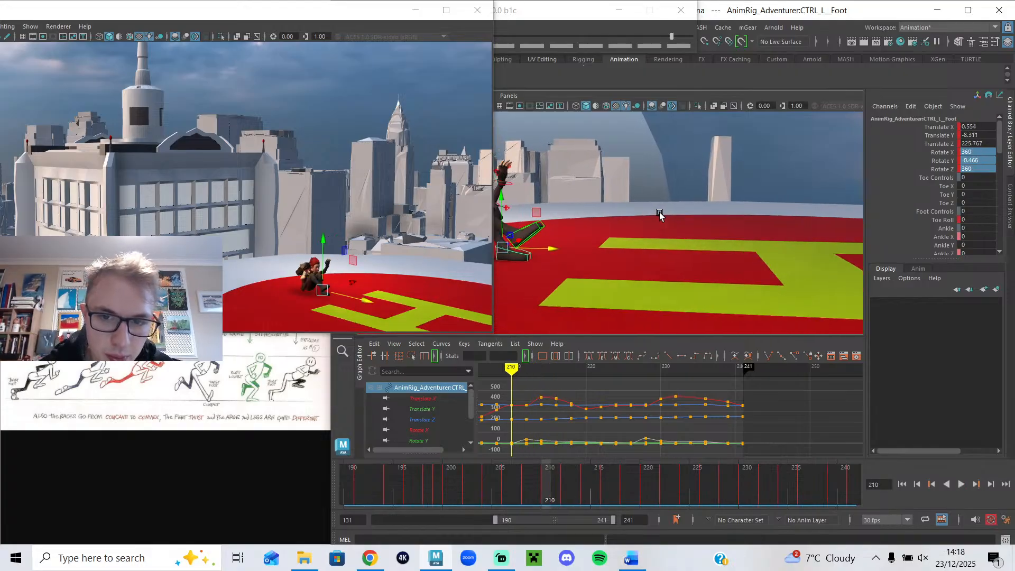
key("f")
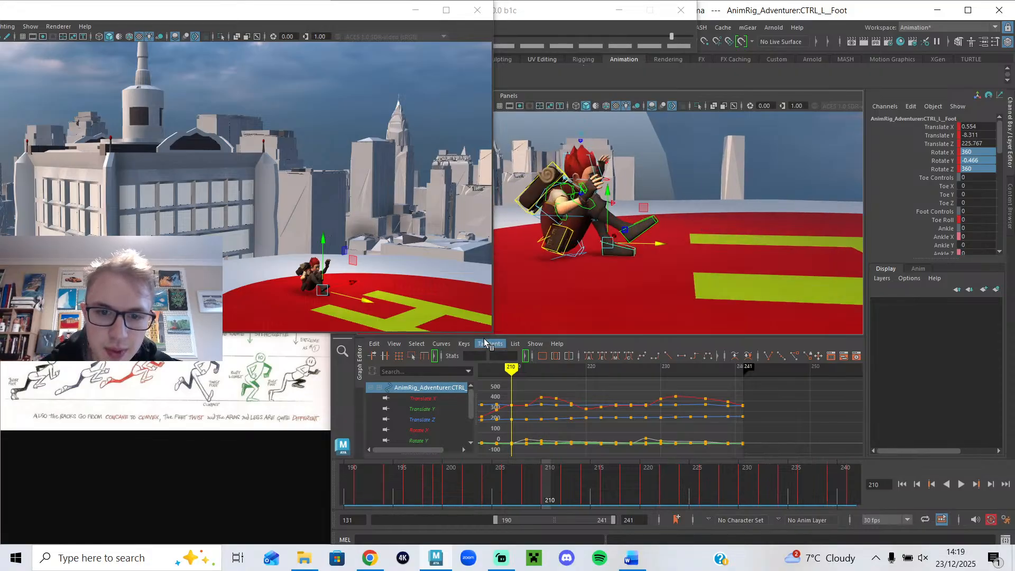
left_click_drag(493, 333, 380, 297)
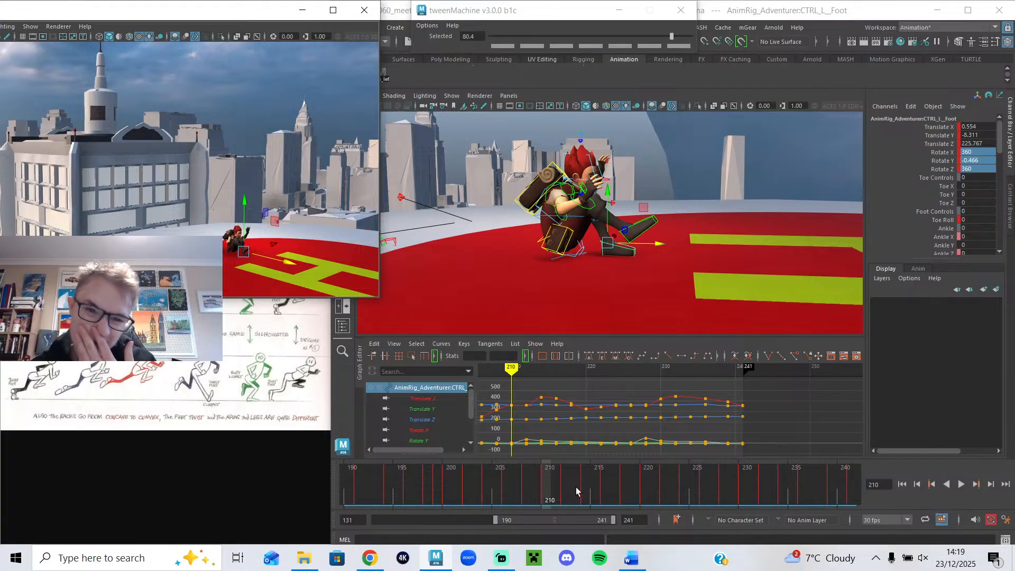
left_click(540, 487)
key("alt+v")
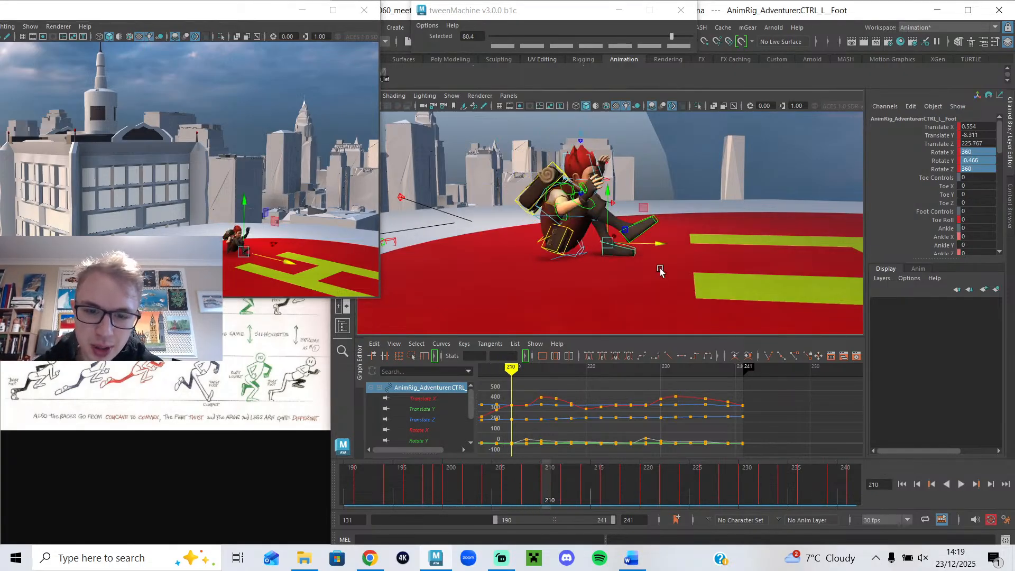
- Rotate the right foot at frame 210 and scrub forward to frame 221
left_click(657, 223)
key("e")
left_click_drag(656, 225, 656, 191)
mouse_move(531, 481)
left_mouse_down()
mouse_move(571, 505)
mouse_move(553, 506)
mouse_move(653, 513)
left_mouse_up()
- Move the right foot at frame 220 to about translate Z 233.1
key("f")
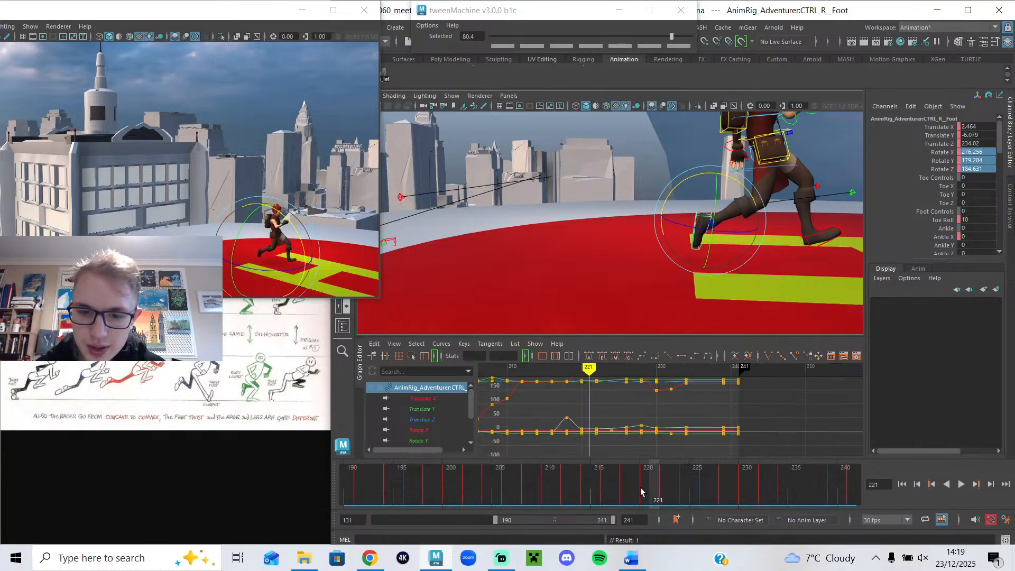
left_click(643, 487)
key("f")
key("w")
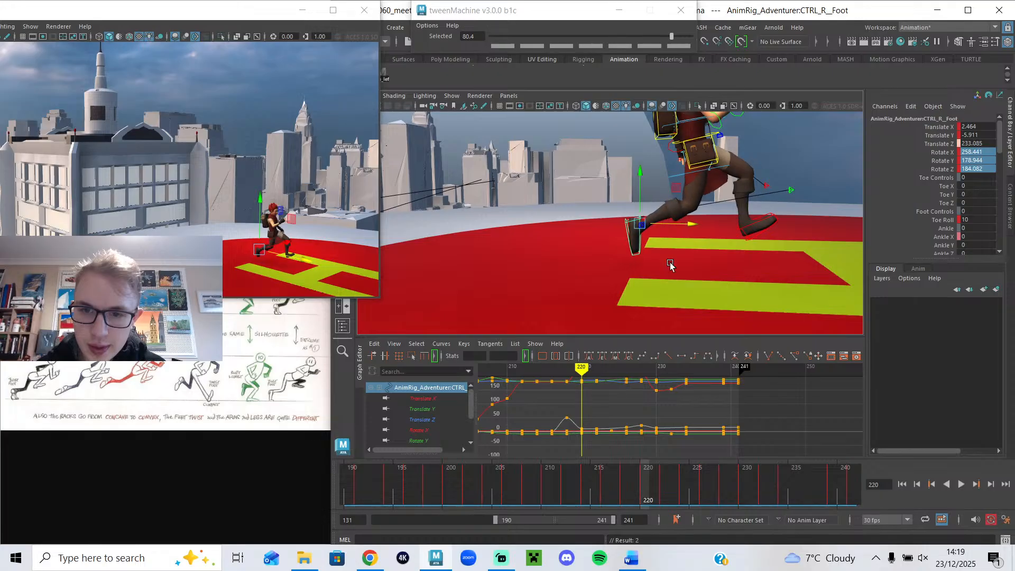
- Rotate the right foot at frame 222 to about X 265.3, Y 180.5, Z 184.7, and scrub on to frame 224
left_click_drag(630, 484, 668, 496)
left_click_drag(730, 240, 705, 197)
key("e")
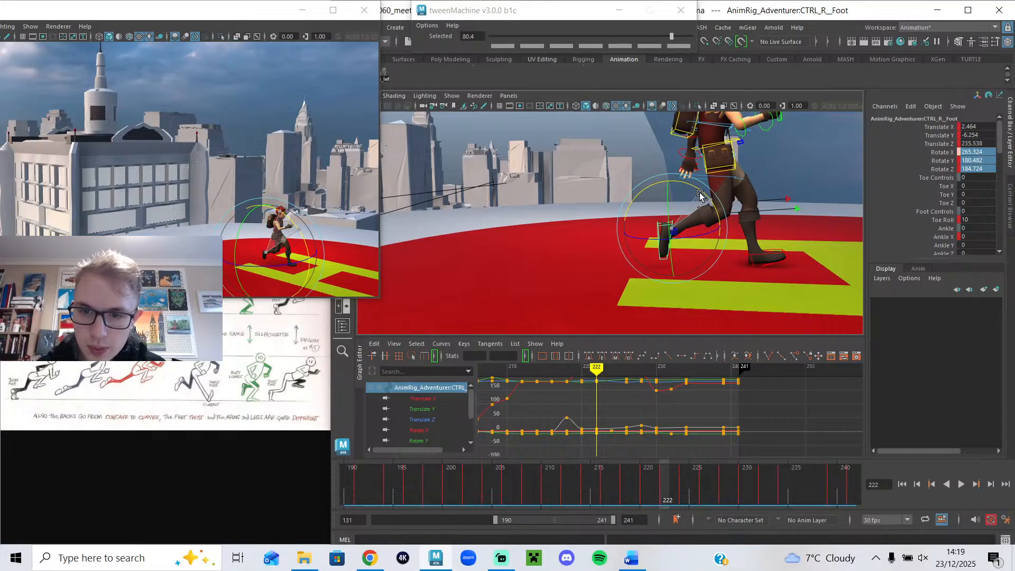
mouse_move(628, 487)
left_mouse_down()
mouse_move(698, 500)
mouse_move(668, 501)
mouse_move(682, 504)
left_mouse_up()
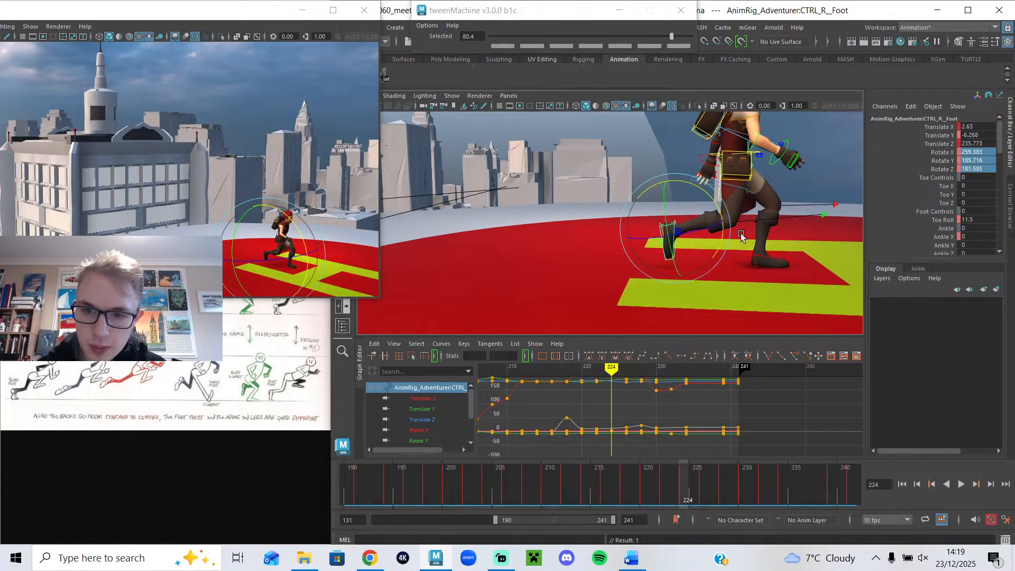
- Move the right foot forward at frame 224 to about translate Z 236.7, and advance to frame 226
key("w")
left_click_drag(721, 233, 725, 235)
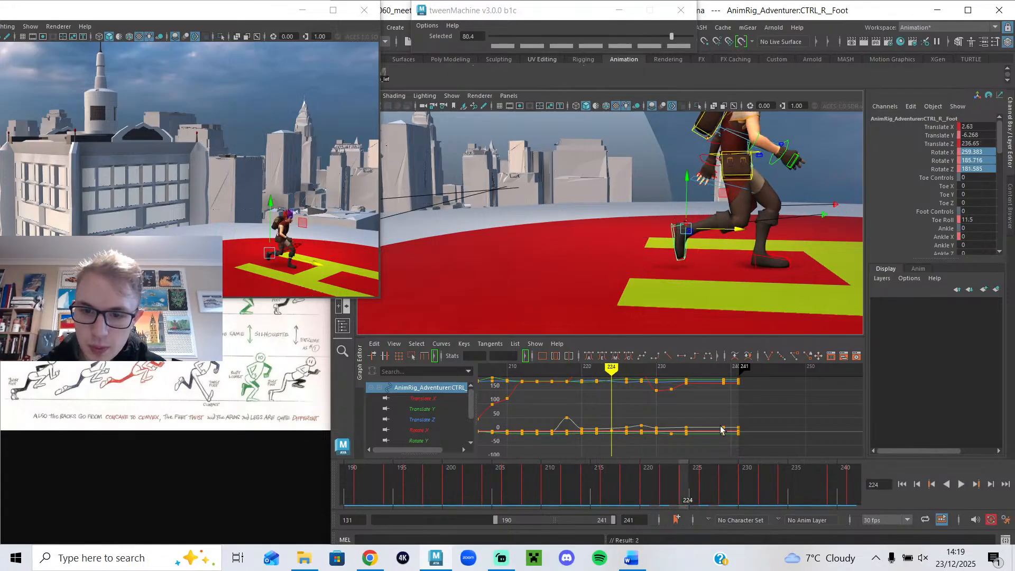
left_click_drag(667, 486, 704, 495)
- Rotate the right foot at frame 226 to about X 241.5 and move it to about translate Z 240.4
middle_click_drag(734, 301, 643, 304, "alt")
key("e")
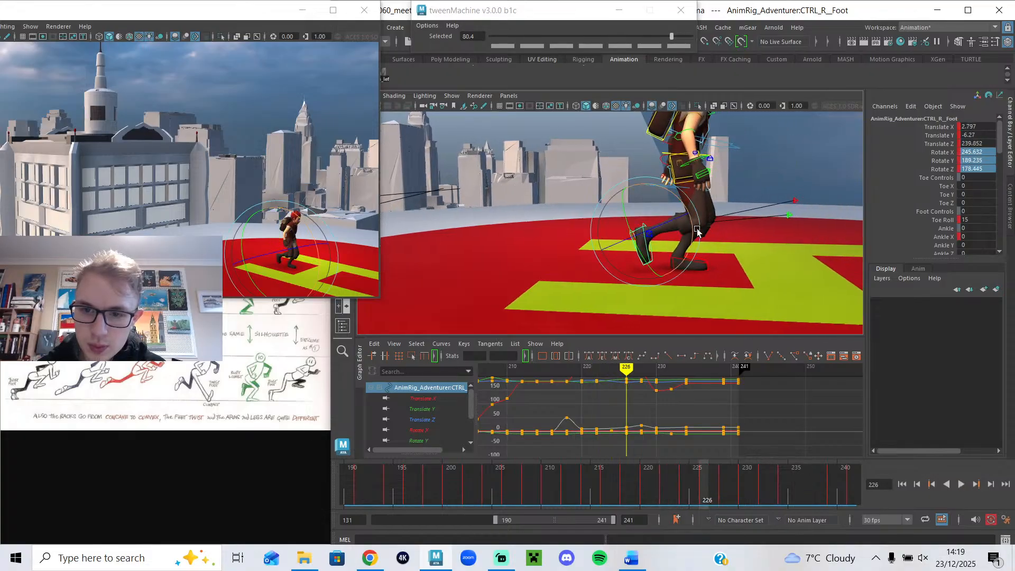
left_click_drag(687, 220, 690, 234)
key("w")
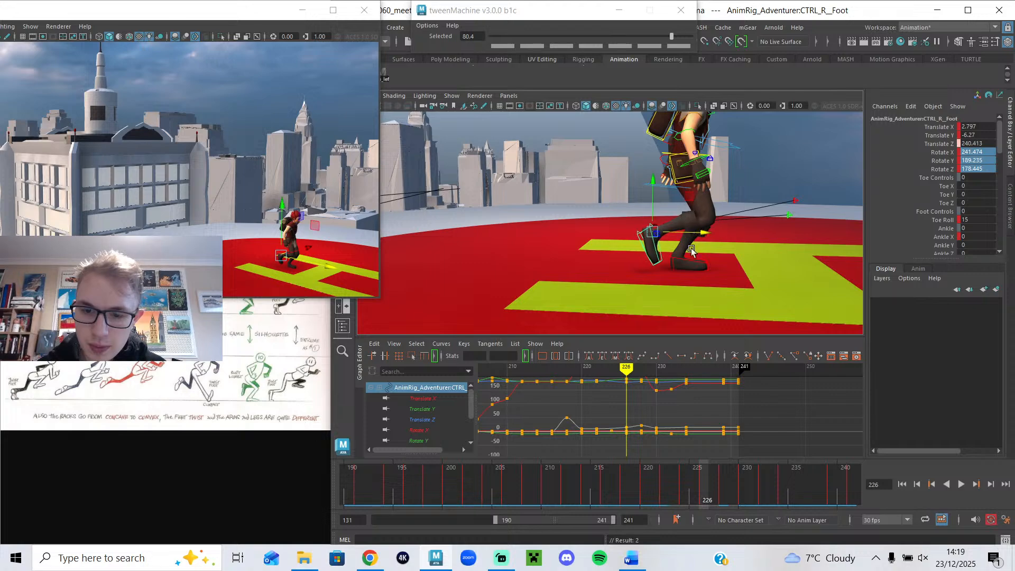
- Move the right foot further forward along Z at frame 228, and nudge it forward again at frame 226
left_click_drag(710, 482, 728, 481)
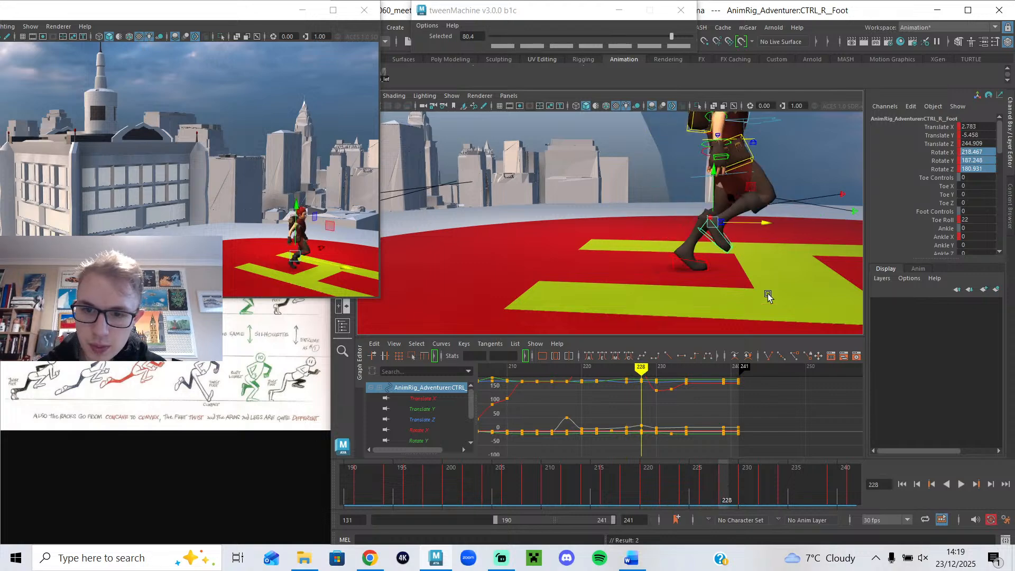
left_click_drag(745, 224, 757, 227)
mouse_move(725, 486)
left_mouse_down()
mouse_move(745, 486)
mouse_move(727, 486)
left_mouse_up()
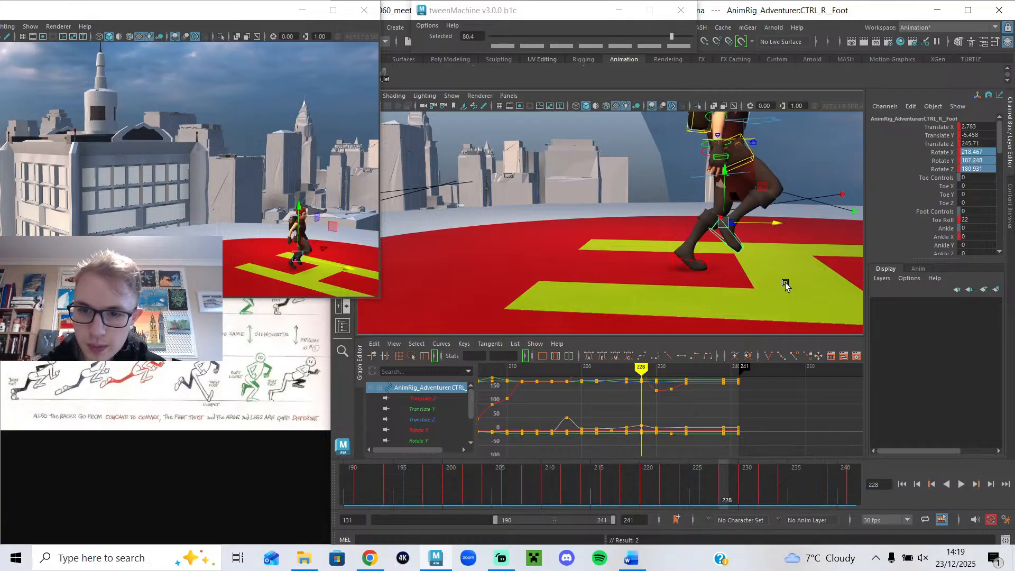
left_click_drag(758, 223, 770, 228)
left_click_drag(722, 483, 703, 486)
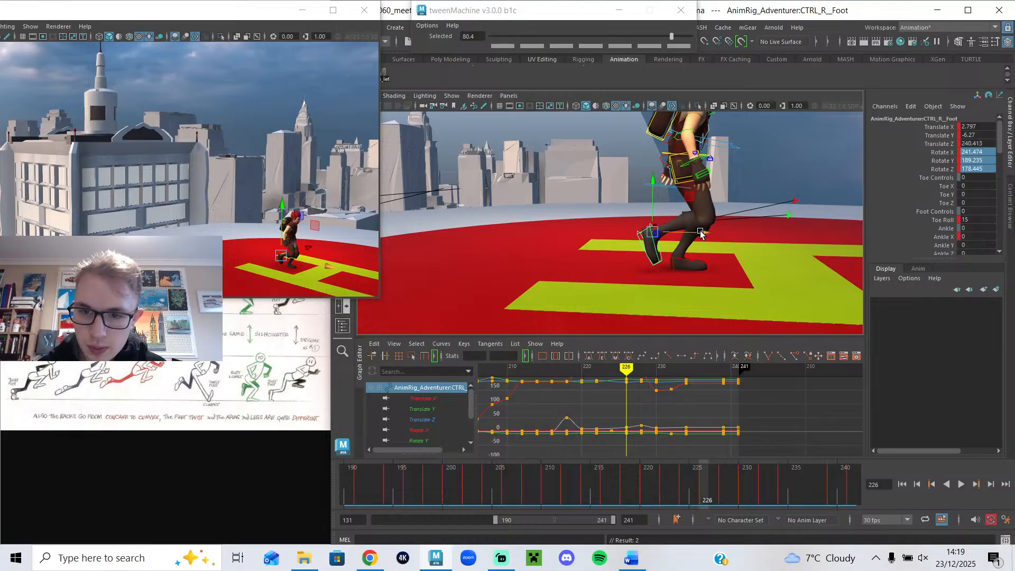
left_click_drag(704, 233, 707, 236)
- Go back to frame 220 and rotate the right foot to about X 278.4
mouse_move(707, 496)
left_mouse_down()
mouse_move(748, 497)
mouse_move(707, 500)
mouse_move(608, 474)
mouse_move(649, 494)
left_mouse_up()
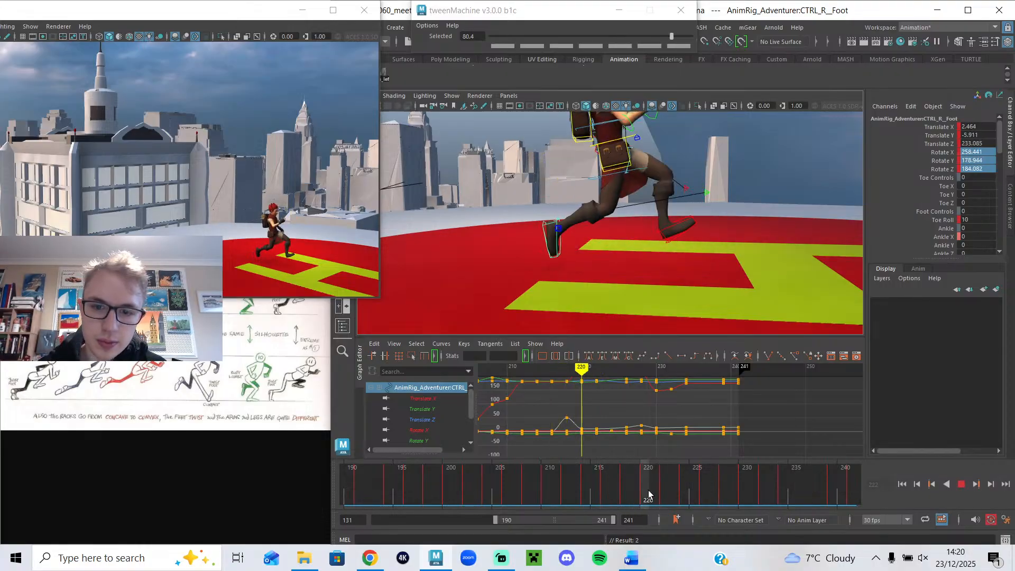
key("e")
left_click_drag(593, 201, 599, 211)
- Try raising the right foot to about translate Y -5.5 at frame 220 and Y -5.8 at frame 222, checking the motion in playback
key("w")
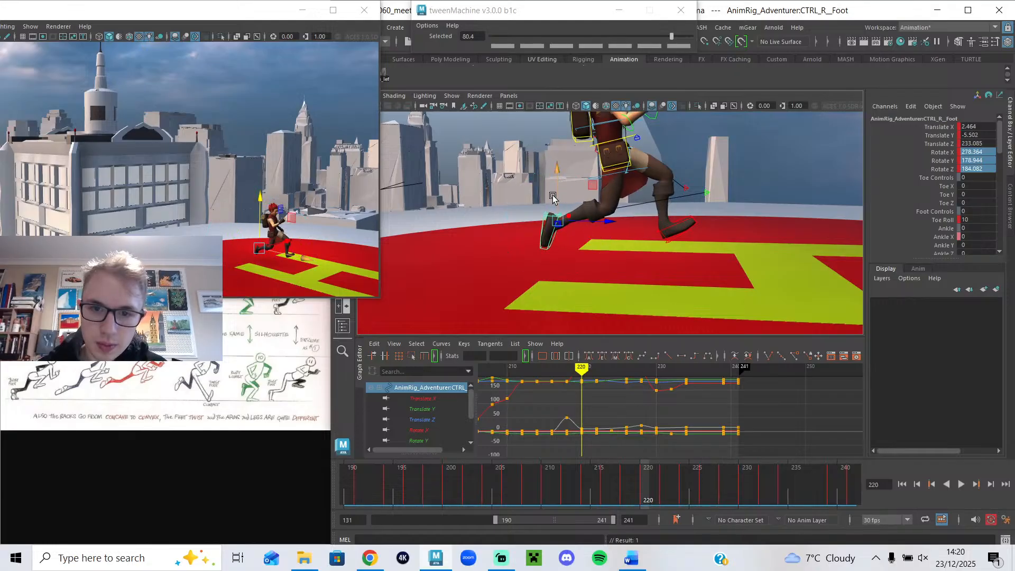
key("alt+v")
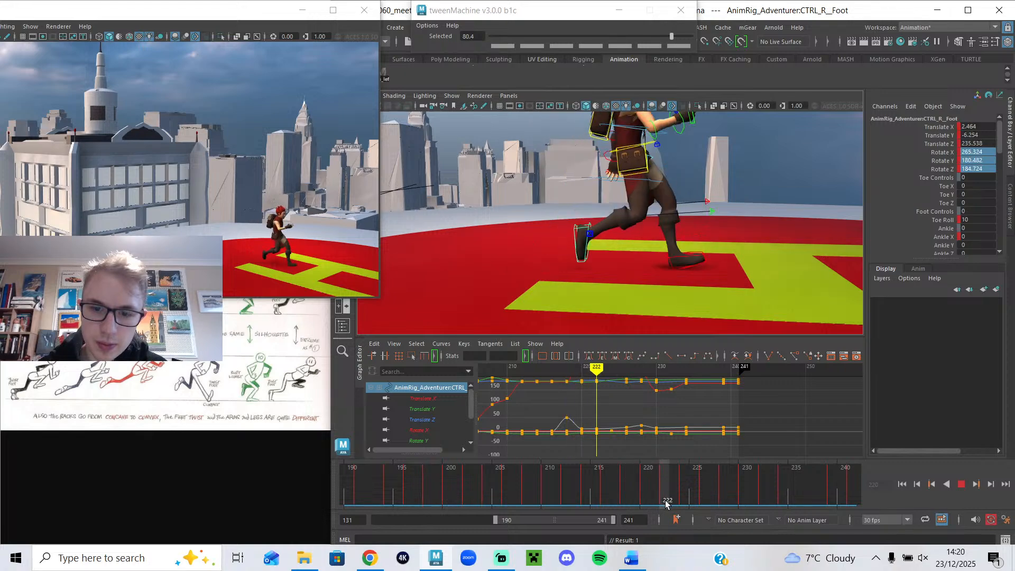
left_click_drag(589, 201, 588, 198)
key("alt+v")
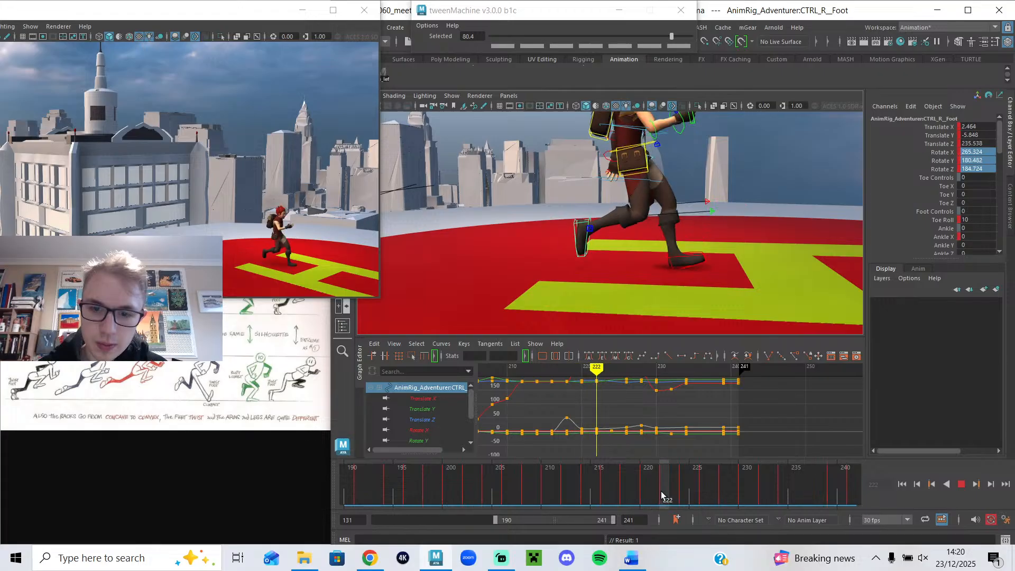
mouse_move(670, 499)
left_mouse_down()
mouse_move(679, 499)
mouse_move(649, 499)
mouse_move(662, 502)
left_mouse_up()
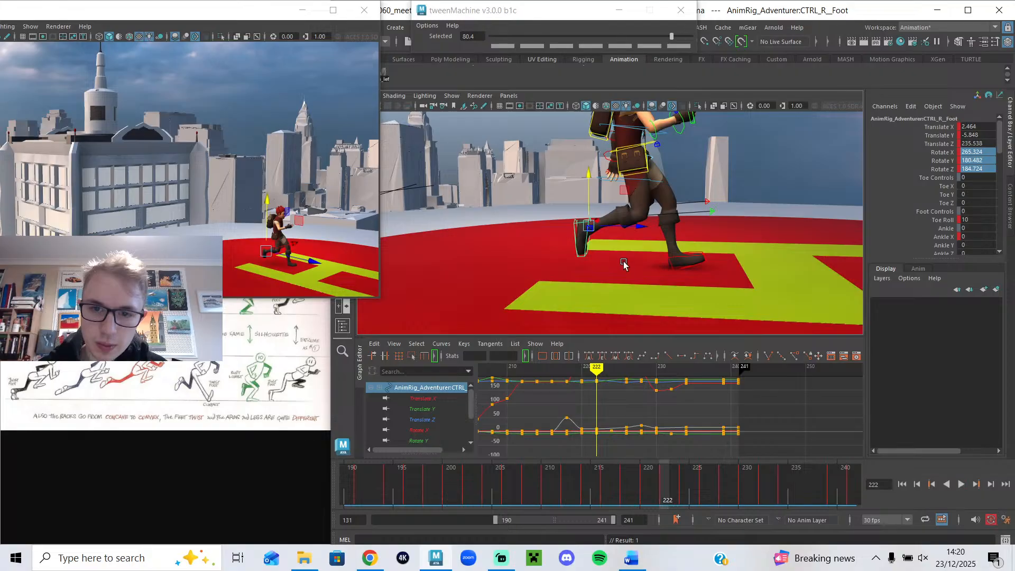
- Play back the roll and run-out, and check the live chat in Streamlabs Desktop before returning to Maya
left_click_drag(646, 499, 539, 499)
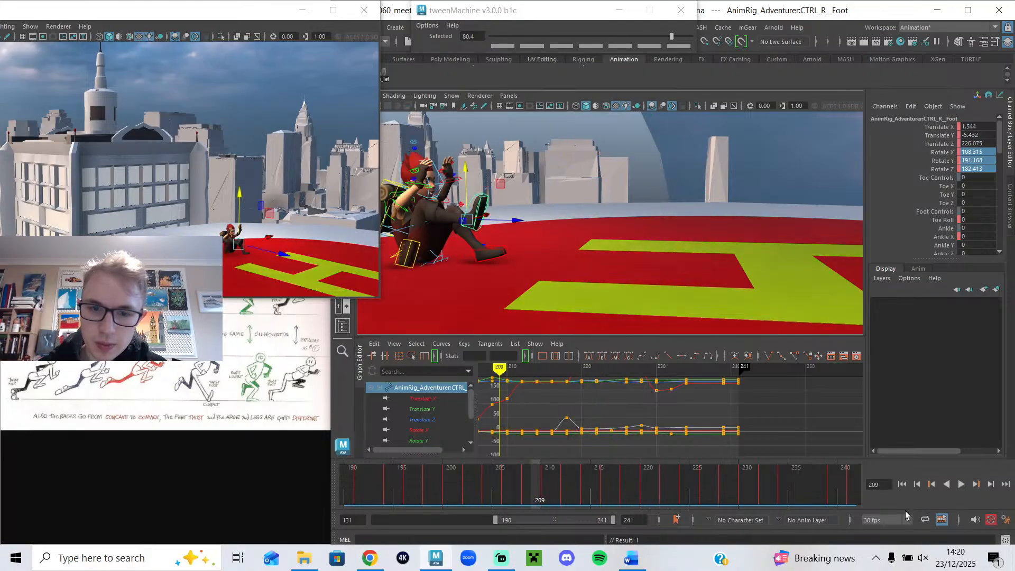
left_click(960, 482)
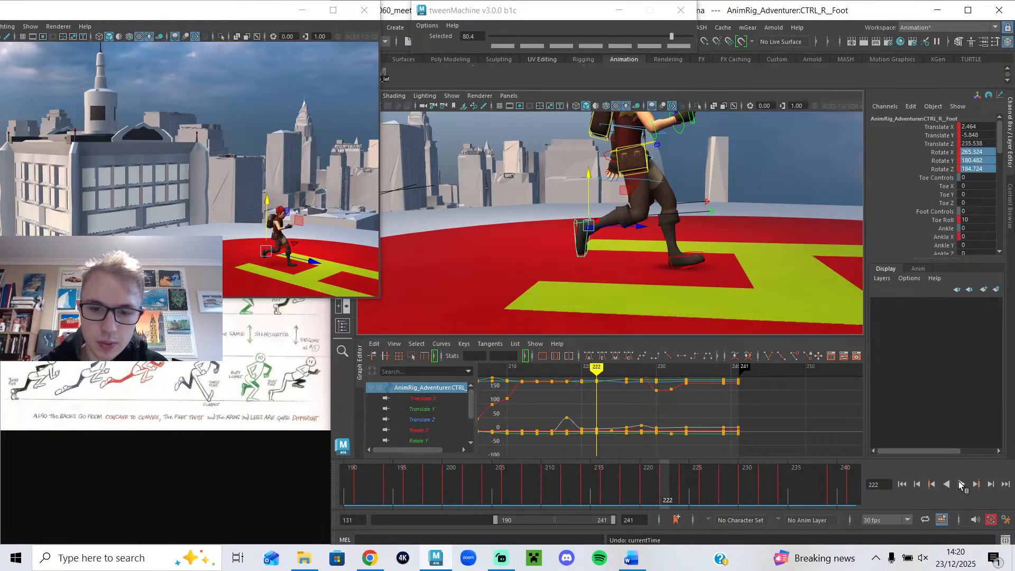
left_click(960, 482)
left_click(961, 482)
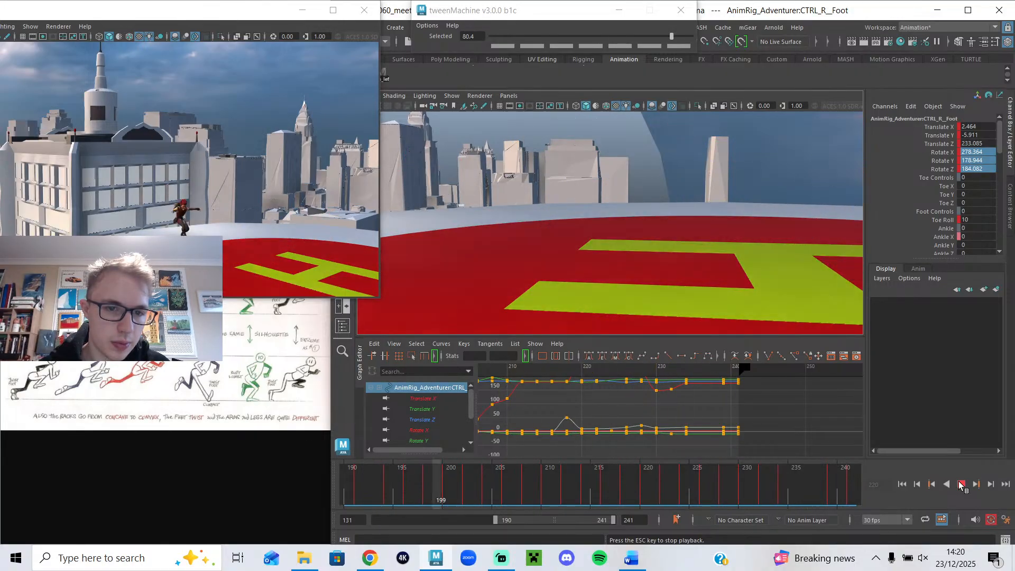
left_click(502, 560)
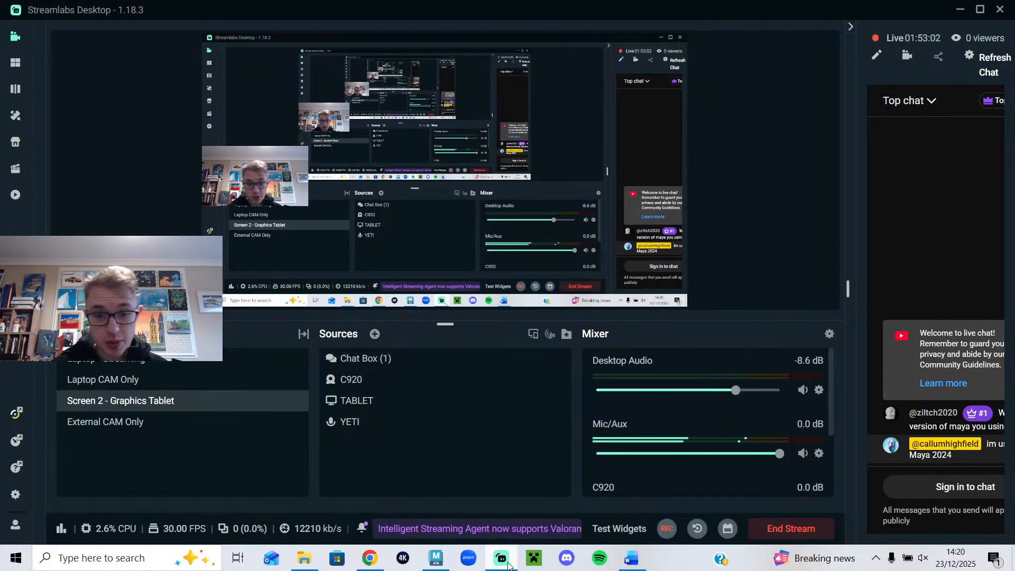
left_click(502, 559)
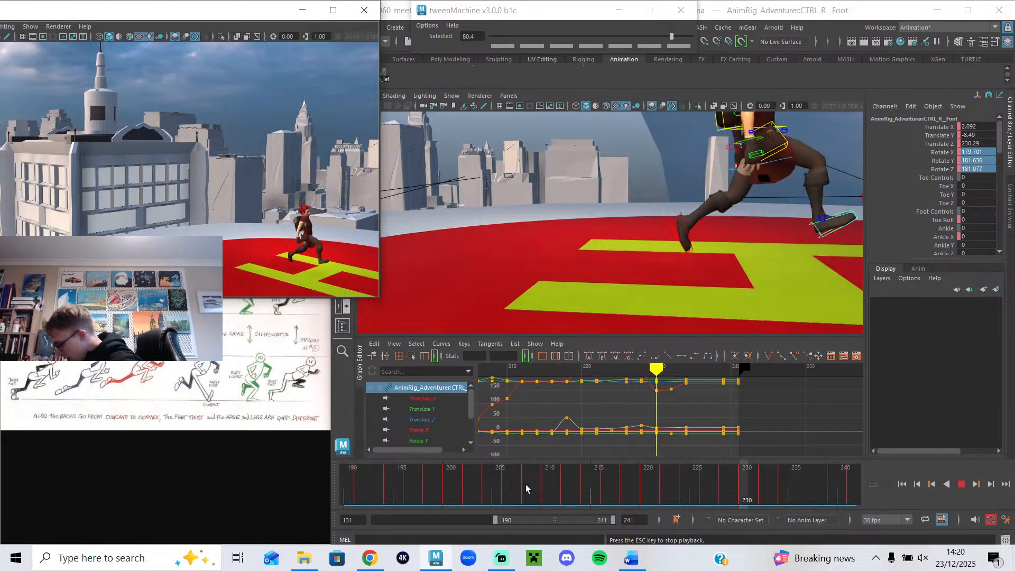
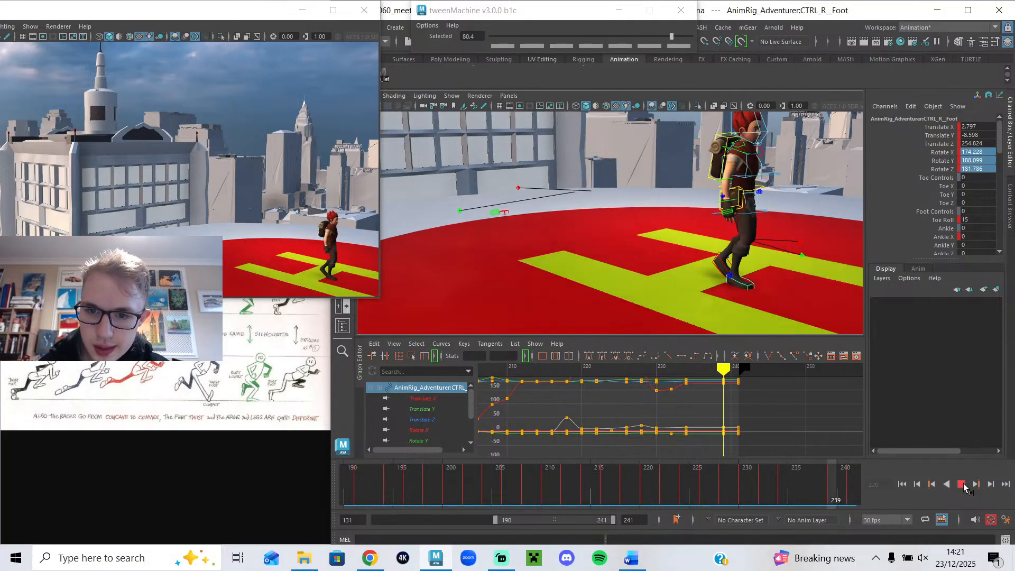
- Select the left foot control at frame 231, view the runner from the side, and frame the foot's animation curves
left_click(678, 501)
left_click_drag(677, 498, 755, 497)
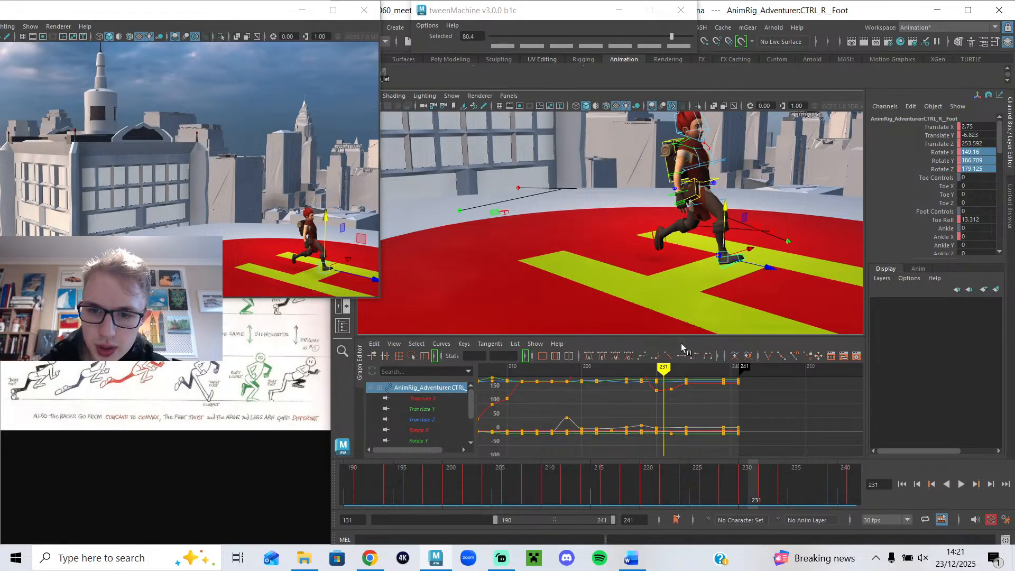
left_click(658, 237)
left_click_drag(548, 267, 675, 247, "alt")
middle_click_drag(785, 413, 665, 429, "alt")
scroll(665, 430, "up", 4)
middle_click_drag(703, 399, 675, 425, "alt")
- Step back through the left foot's keys to frame 224 and play the run to review its motion
mouse_move(662, 372)
left_mouse_down()
mouse_move(651, 371)
mouse_move(671, 381)
mouse_move(652, 381)
mouse_move(684, 381)
left_mouse_up()
key("comma")
key("comma")
key("comma")
key("comma")
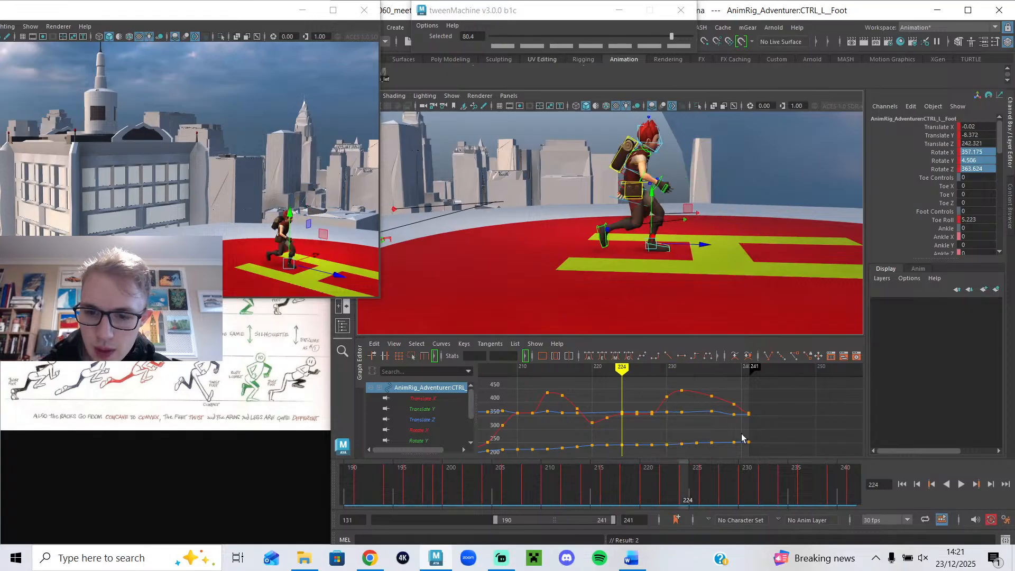
left_click(961, 484)
left_click(961, 485)
- Move the left foot forward at frame 232 to about translate Z 247.9
left_click_drag(643, 374, 682, 373)
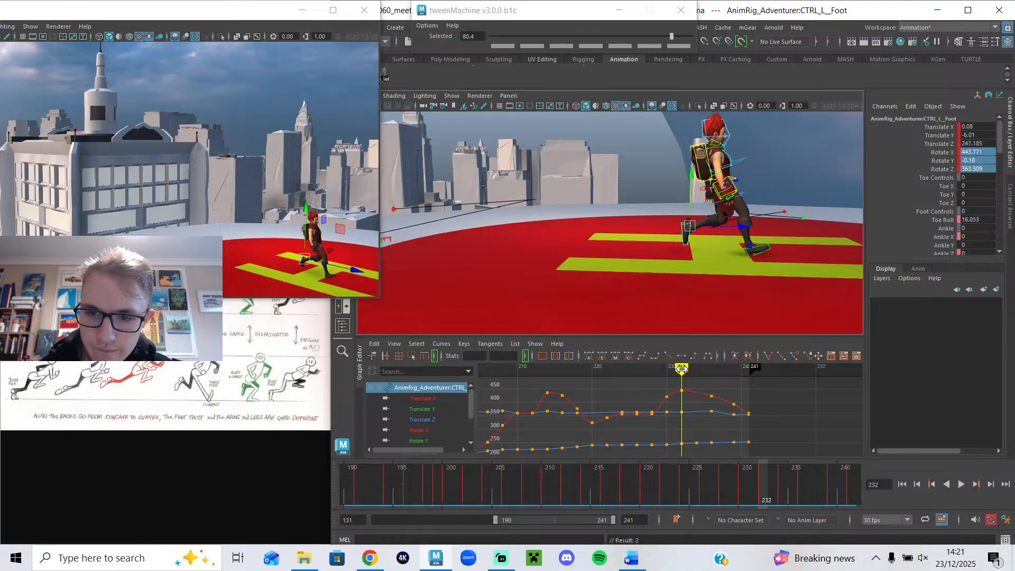
mouse_move(682, 370)
left_mouse_down()
mouse_move(651, 371)
mouse_move(683, 373)
left_mouse_up()
key("ctrl+z")
key("ctrl+z")
left_click_drag(738, 232, 744, 236)
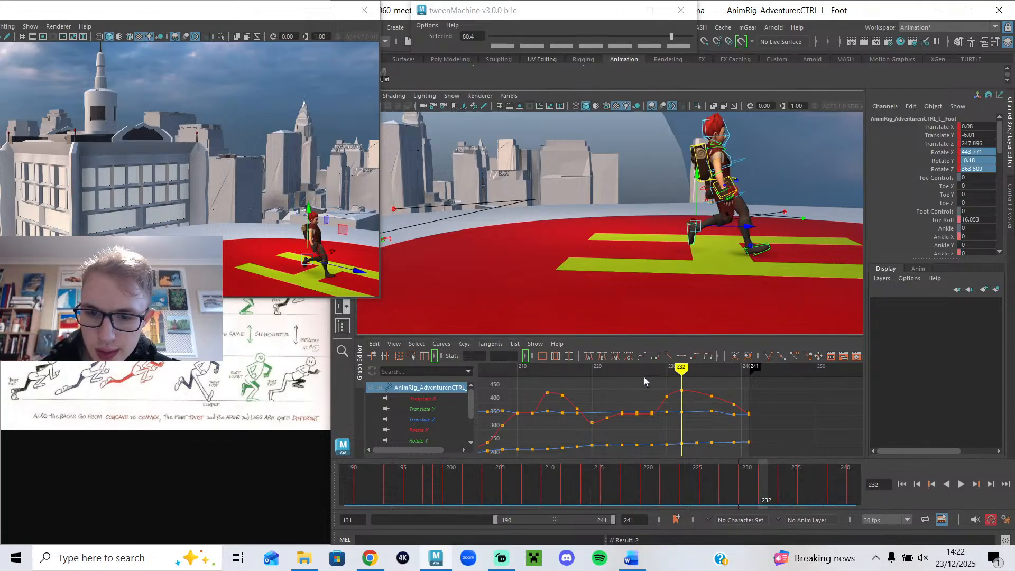
- Scrub back to frame 218 and play the run to check the left foot's motion
left_click(659, 369)
mouse_move(661, 368)
left_mouse_down()
mouse_move(687, 392)
mouse_move(577, 392)
left_mouse_up()
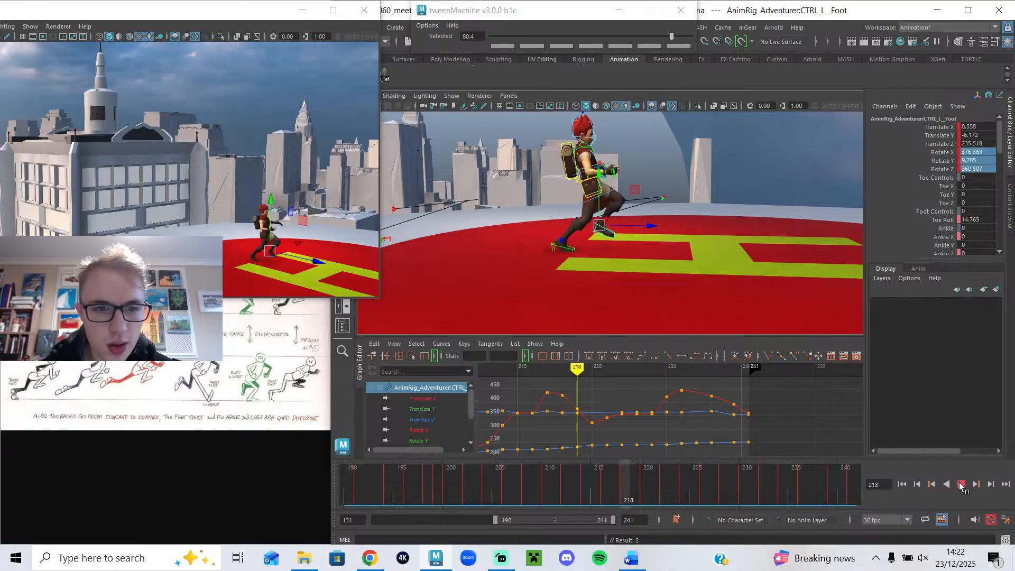
left_click(961, 485)
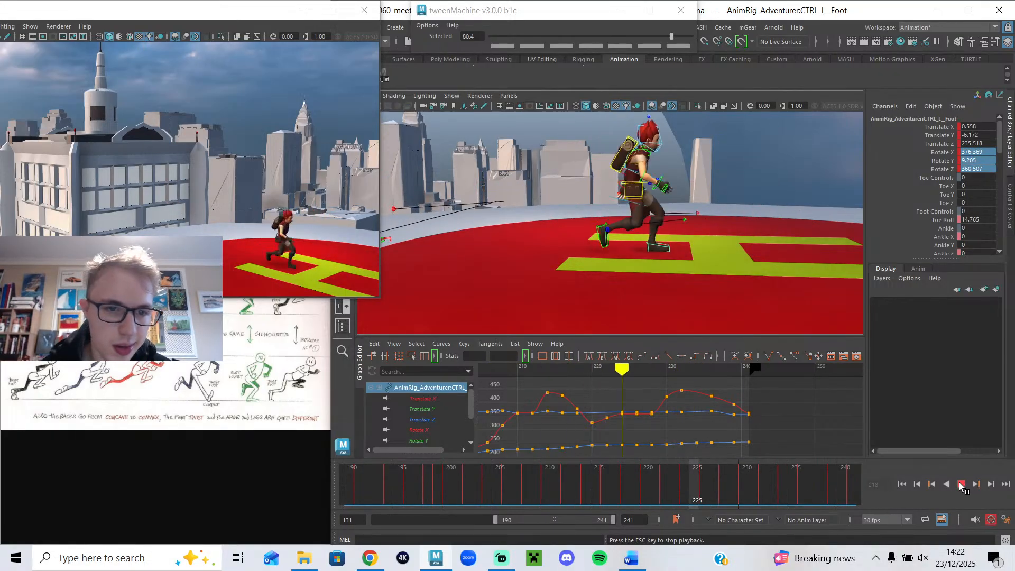
- Go to frame 234 and rotate the left foot to about X 413.2
left_click(680, 369)
mouse_move(683, 374)
left_mouse_down()
mouse_move(704, 378)
mouse_move(682, 379)
mouse_move(697, 383)
left_mouse_up()
key("e")
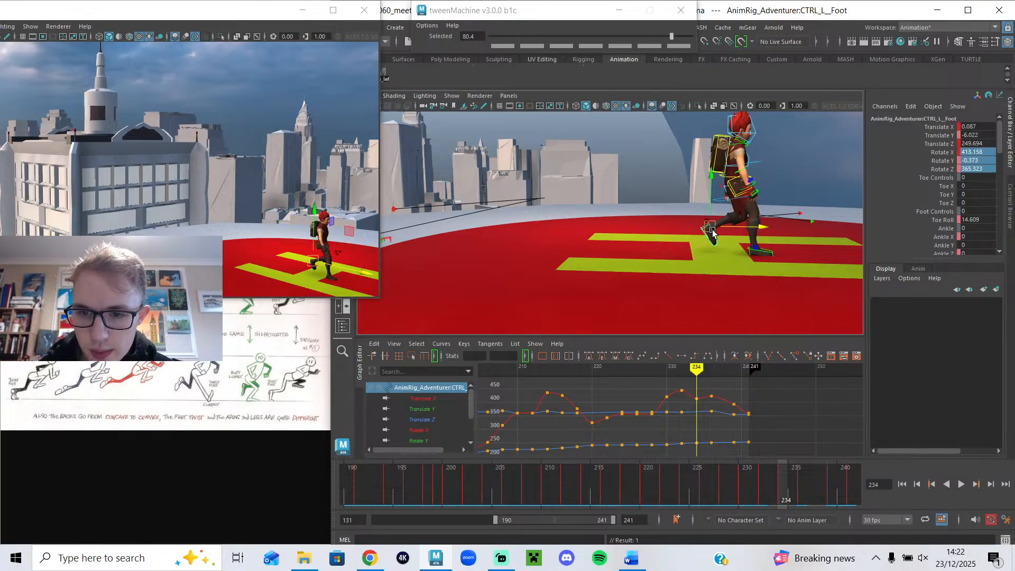
- Rotate the left foot at frame 236 to about X 394.1 and move it to about translate Y -7.0, Z 253.3
left_click_drag(676, 372, 712, 387)
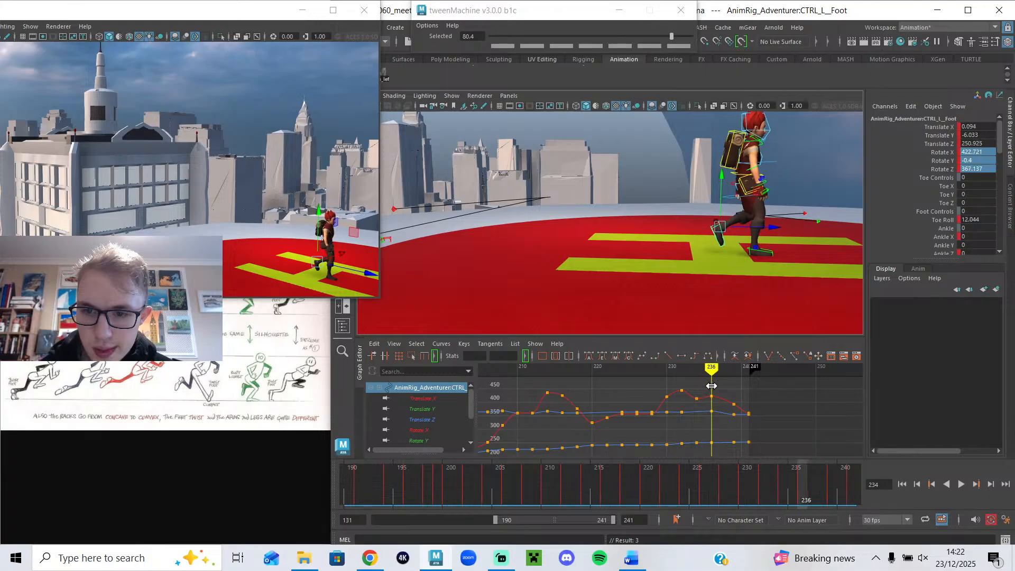
key("ctrl+z")
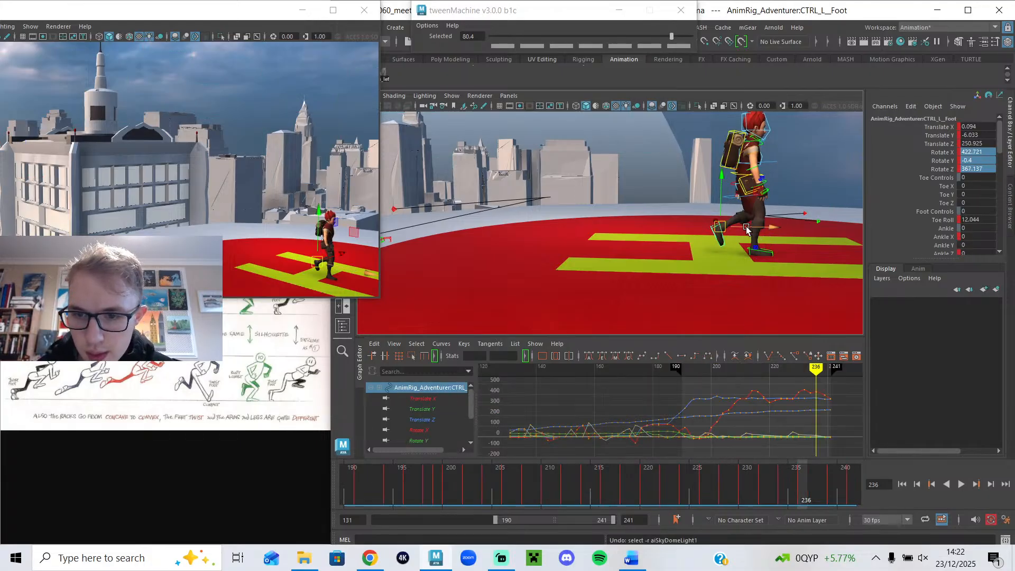
left_click_drag(759, 231, 762, 230)
key("e")
key("w")
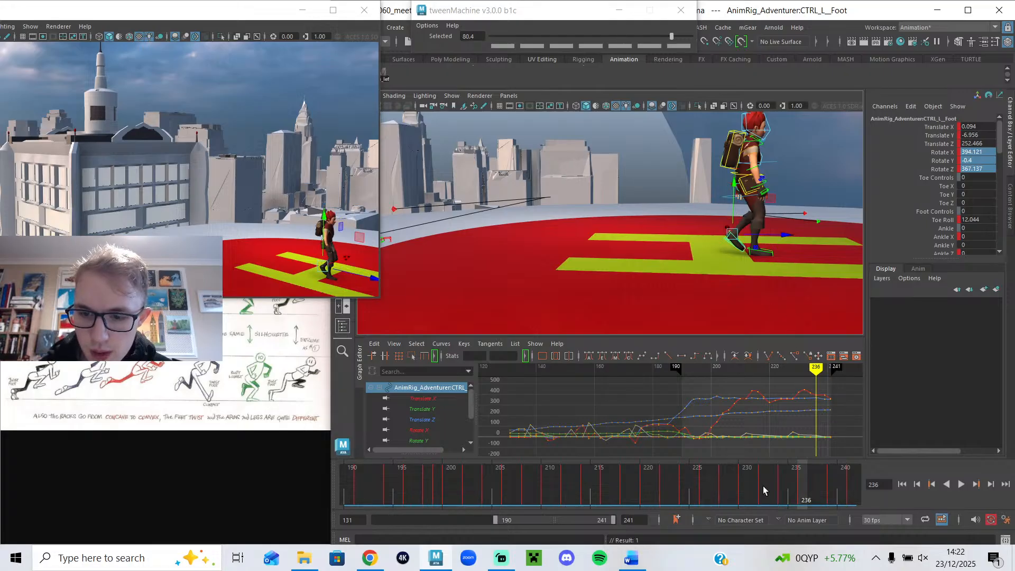
left_click_drag(767, 483, 804, 496)
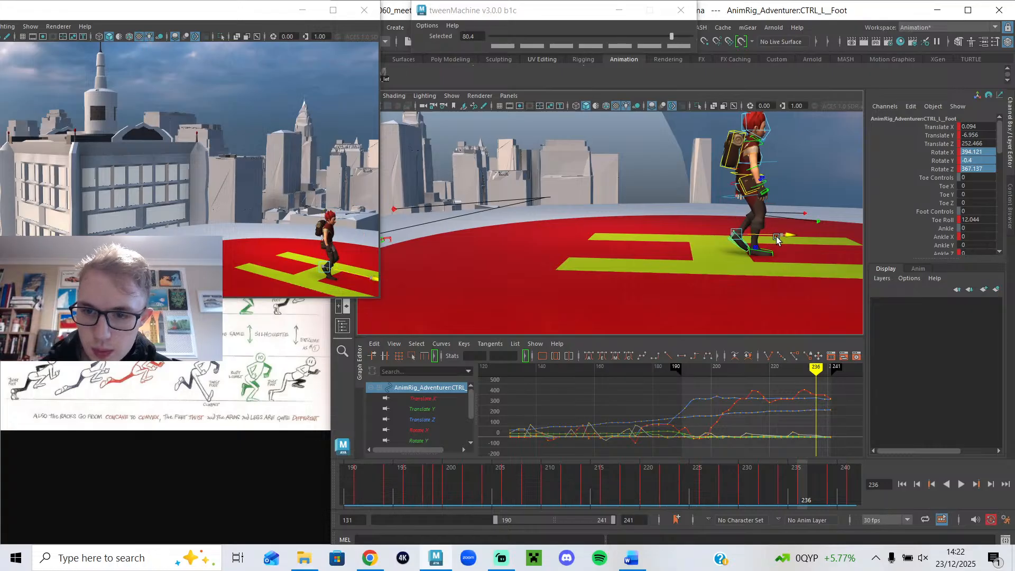
key("alt+v")
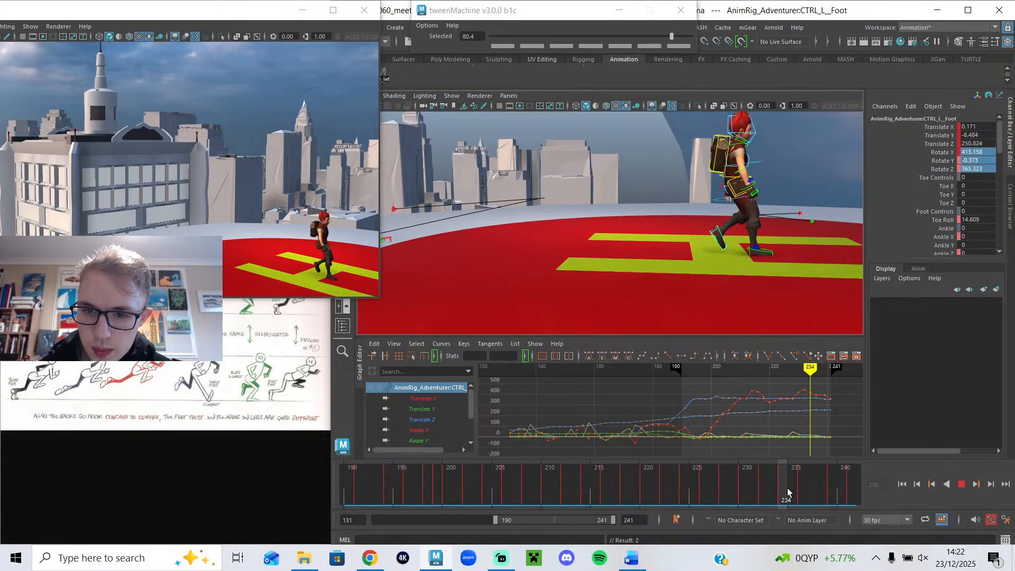
- Move the left foot at frame 239 to about translate Y -7.4, Z 253.8, and rotate it to about X 373.4
left_click_drag(805, 493, 831, 500)
left_click_drag(776, 240, 777, 240)
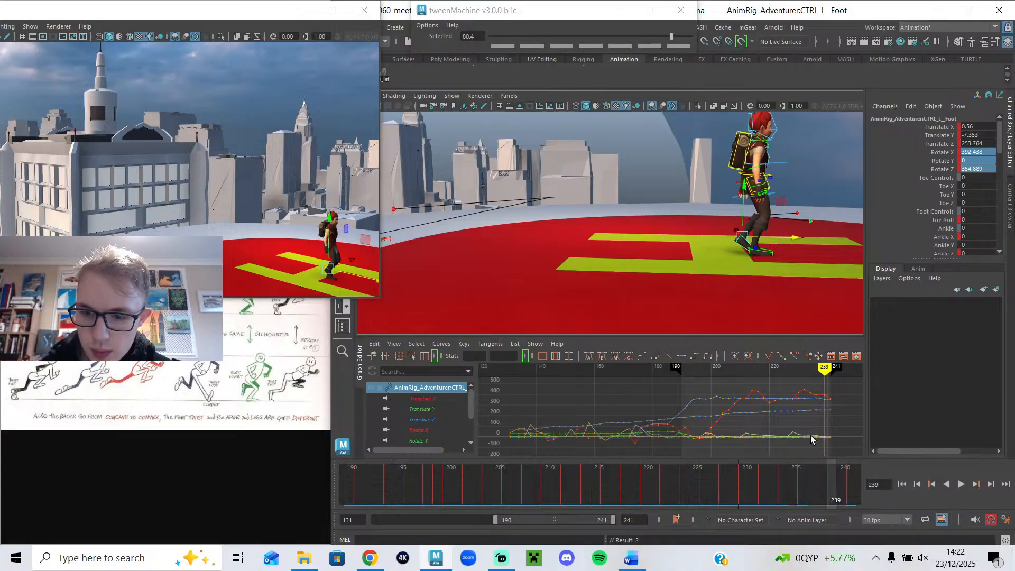
key("alt+v")
key("alt+v")
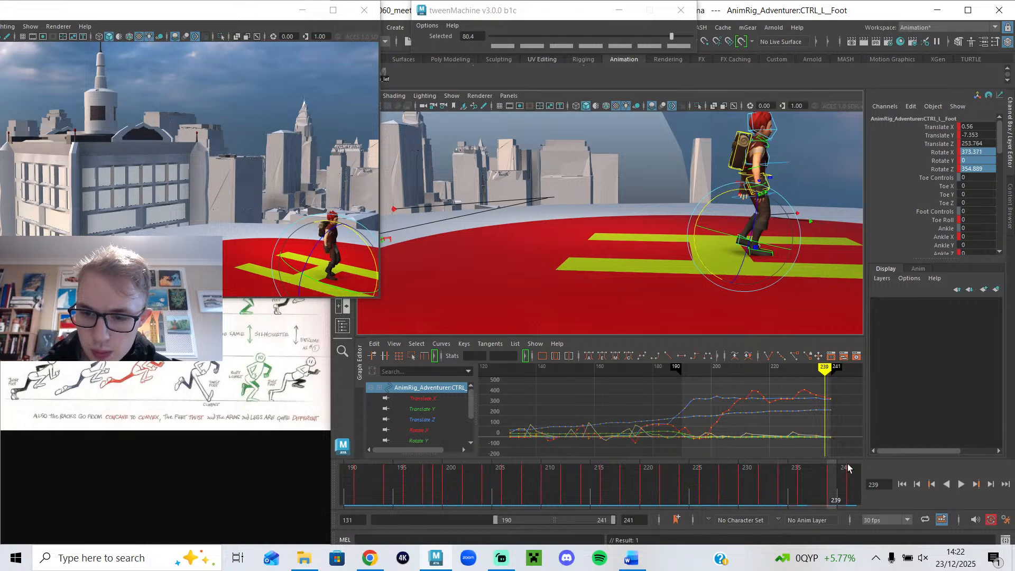
- Delete the left foot's key at frame 239 and shift its final key from frame 241 to 239
right_click(831, 487)
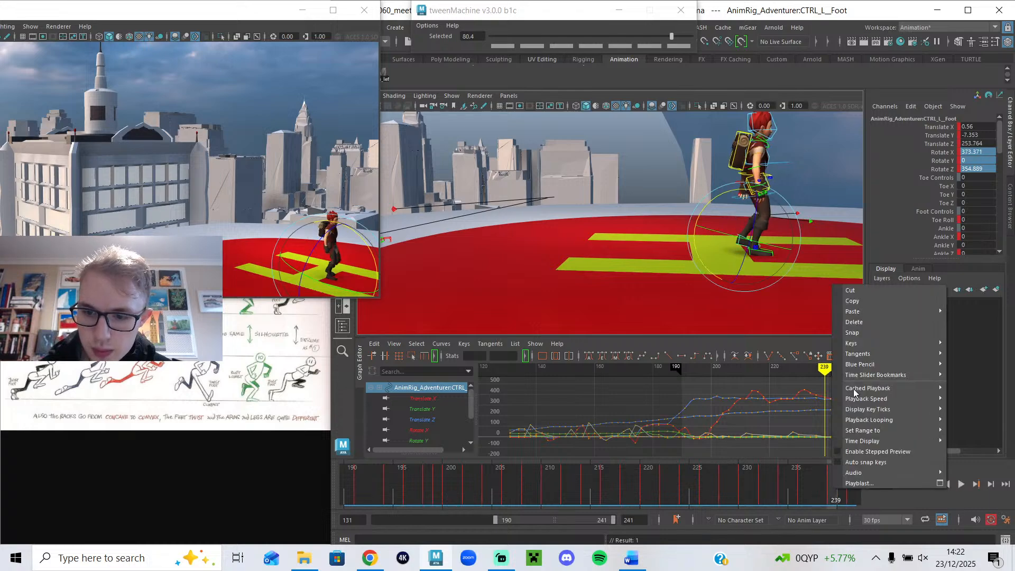
left_click(862, 322)
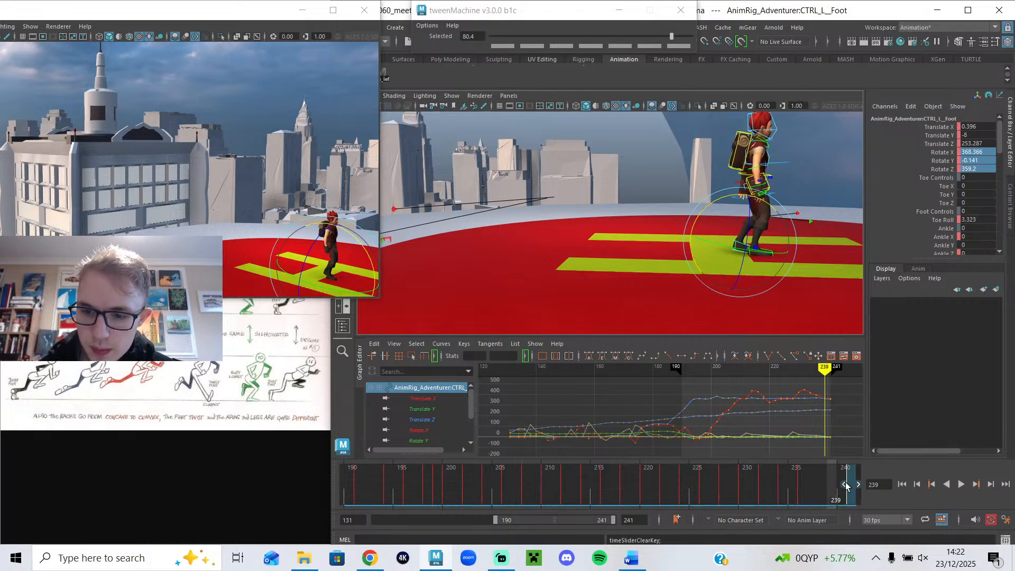
left_click_drag(839, 485, 825, 487)
- Play back the end of the run-out, and view the character closer from the side at frame 236
left_click_drag(743, 480, 694, 485)
left_click_drag(798, 485, 834, 489)
key("alt+v")
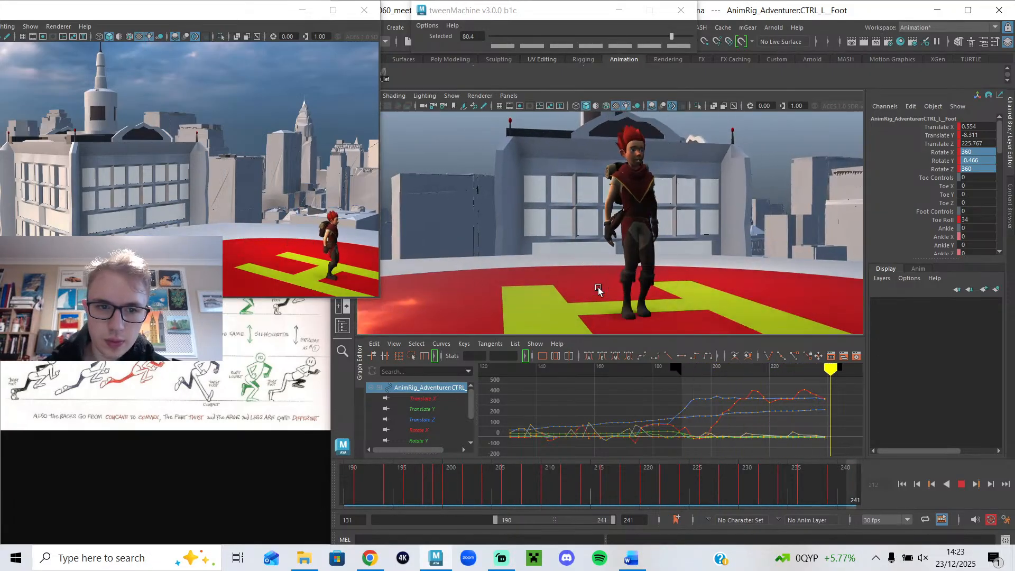
left_click(962, 485)
left_click_drag(776, 494, 806, 487)
left_click_drag(643, 282, 669, 250, "alt")
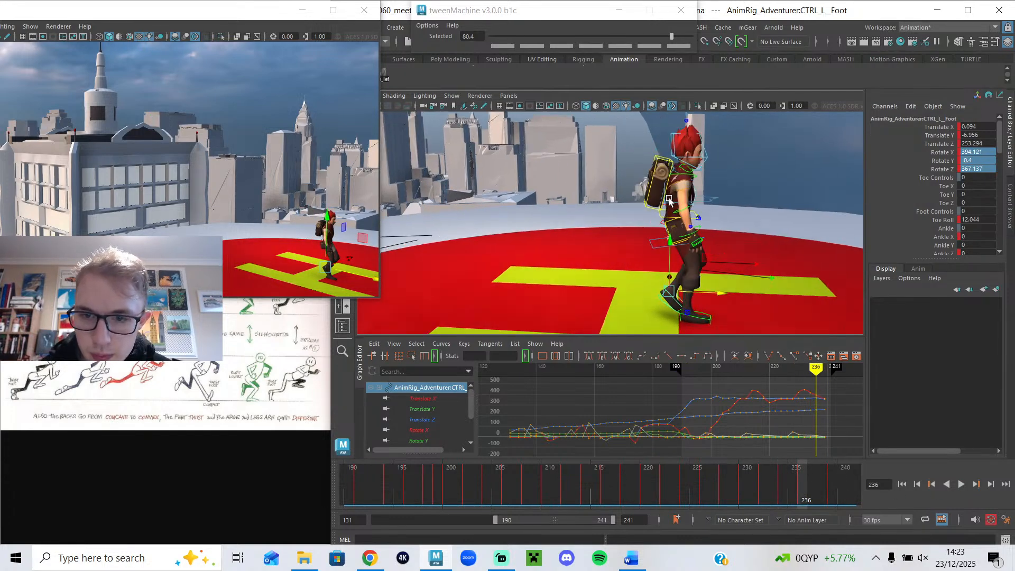
- Scrub between frames 230 and 236, examining the chest's curves and the left shoulder's motion from several angles
left_click(687, 196)
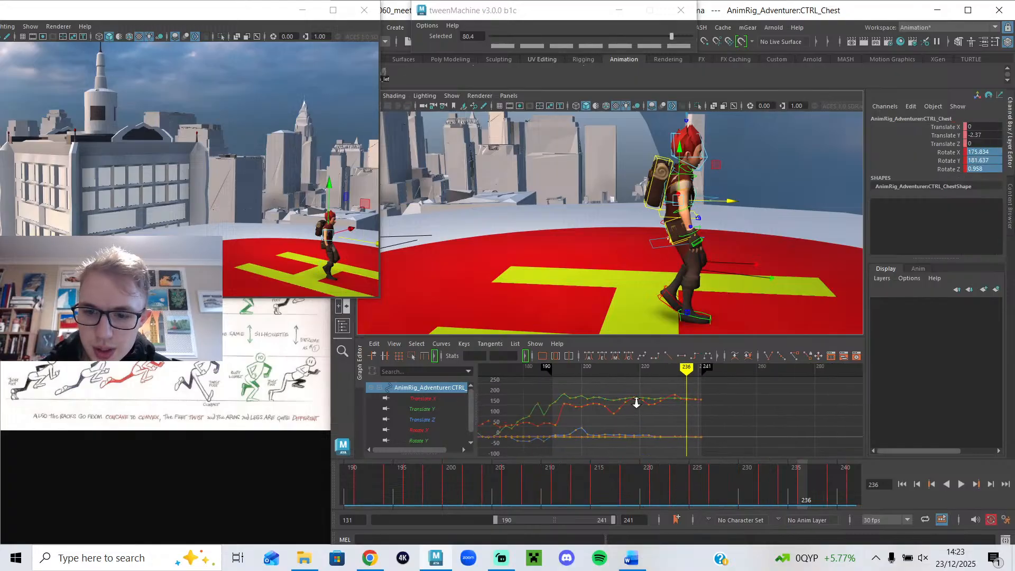
key("f")
left_click_drag(701, 369, 678, 368)
left_click_drag(678, 263, 575, 187, "alt")
left_click(576, 188)
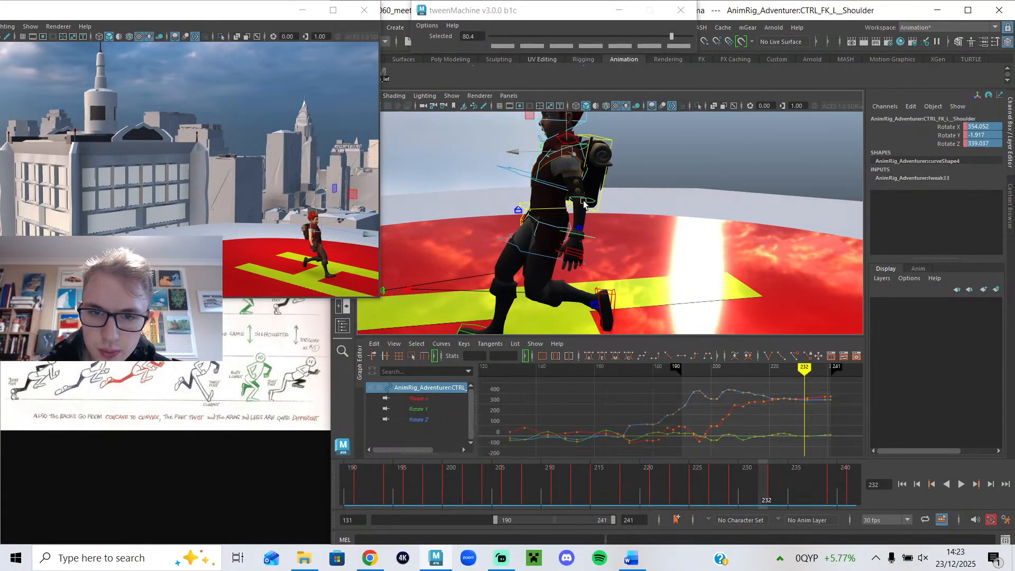
key("e")
left_click_drag(664, 276, 556, 198, "alt")
mouse_move(740, 490)
left_mouse_down()
mouse_move(731, 487)
mouse_move(741, 487)
left_mouse_up()
left_click_drag(655, 285, 719, 400, "alt")
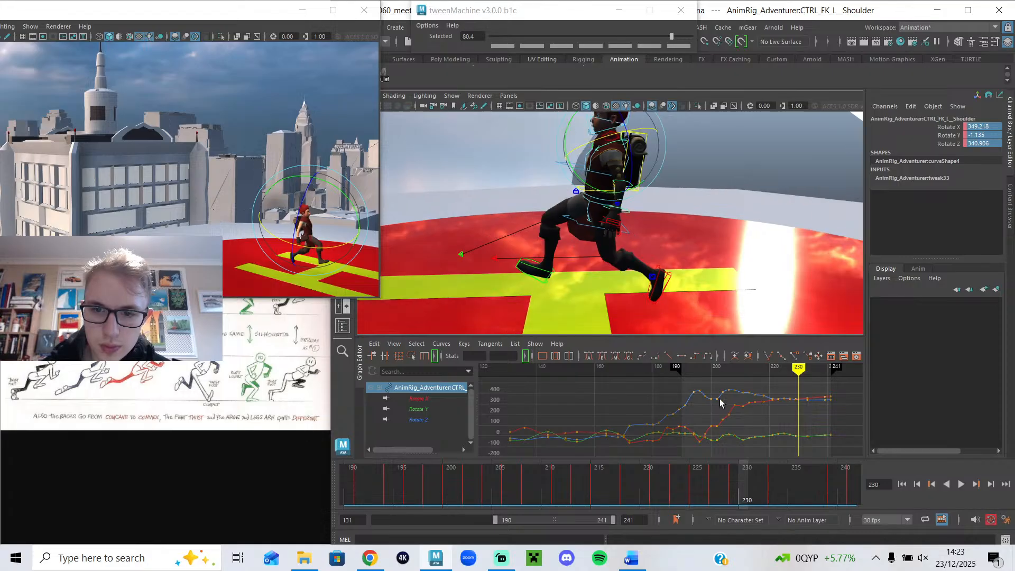
- Examine the left arm's wrist and hand pose from the front around frames 230 to 232
left_click(665, 290)
mouse_move(745, 482)
left_mouse_down()
mouse_move(762, 486)
mouse_move(745, 480)
left_mouse_up()
left_click(605, 146)
left_click_drag(605, 145, 572, 185)
left_click(592, 197)
left_click(591, 181)
key("e")
left_click_drag(632, 215, 732, 264, "alt")
scroll(610, 230, "up", 2)
left_click_drag(747, 483, 767, 486)
scroll(626, 219, "down", 1)
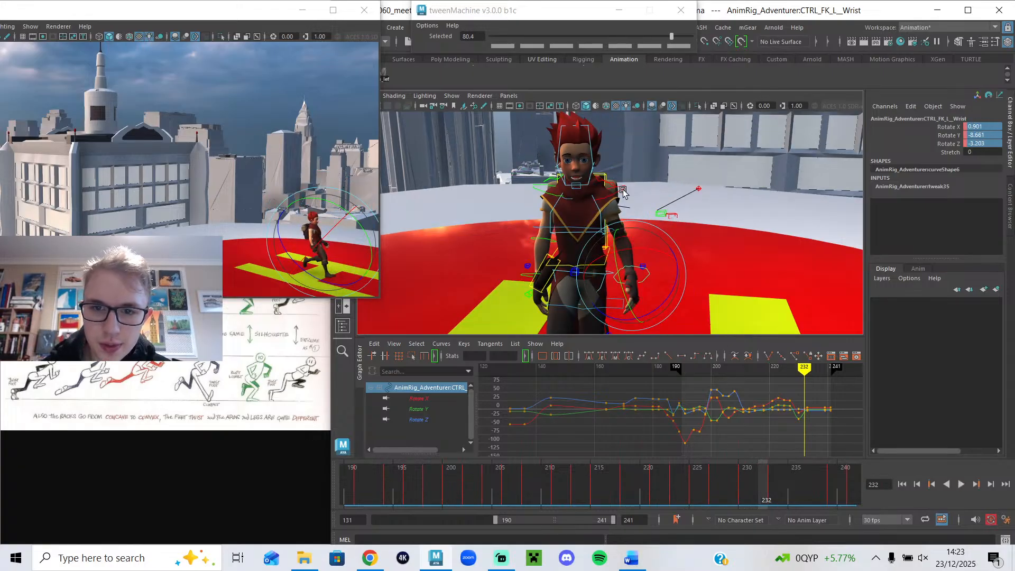
- Create a quick select set named arm_right from the left shoulder, elbow and wrist controls, add it to the shelf, and select it
left_click(610, 196)
left_click(628, 246, "shift")
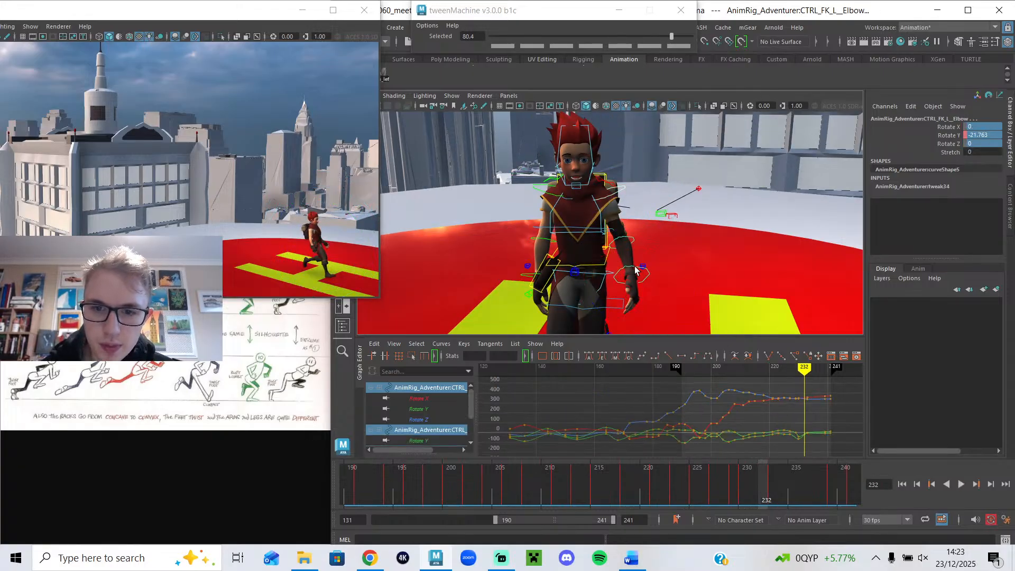
left_click_drag(567, 17, 783, 54)
left_click(395, 27)
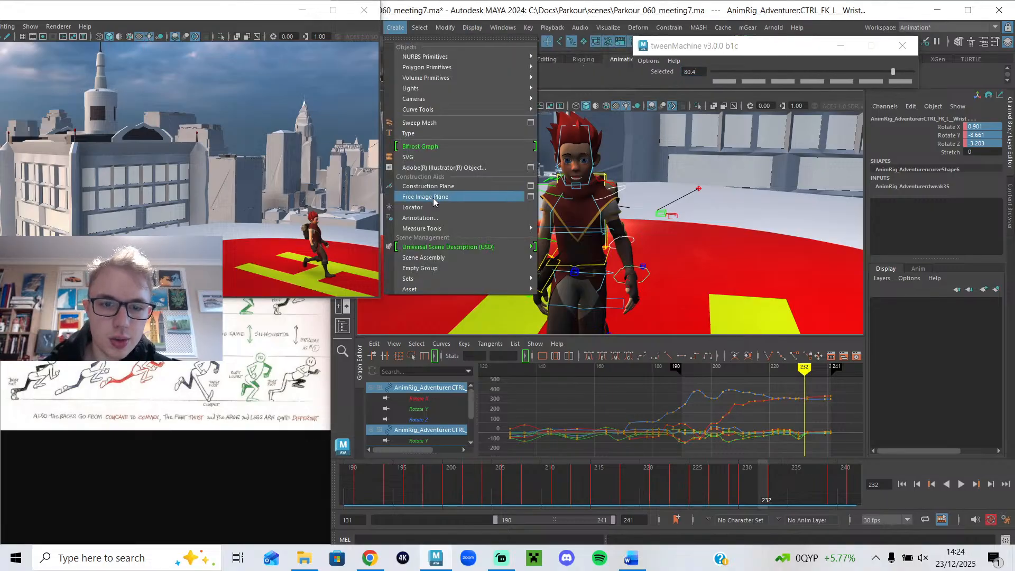
mouse_move(443, 277)
left_click(567, 299)
type("arm_right")
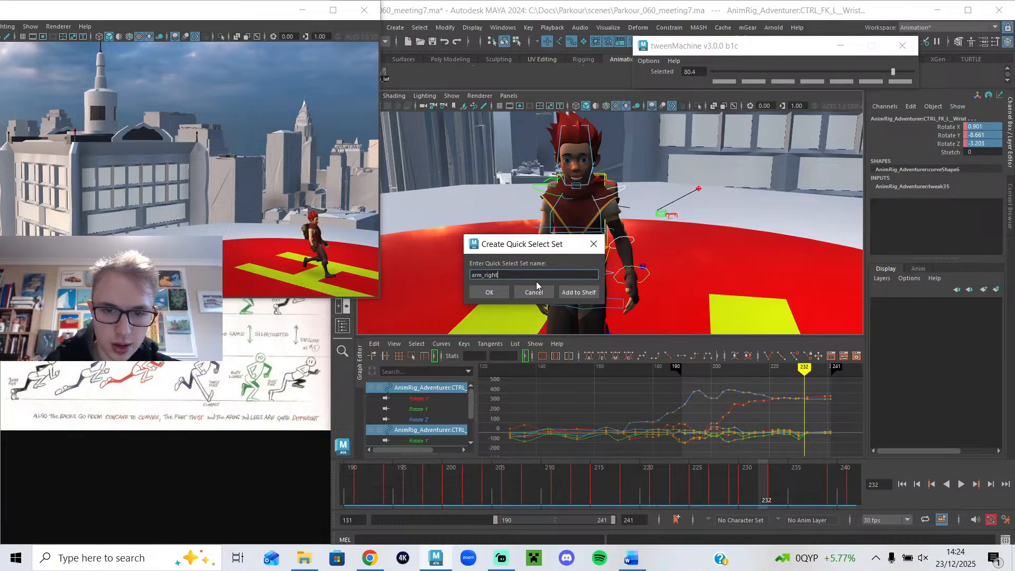
left_click(575, 294)
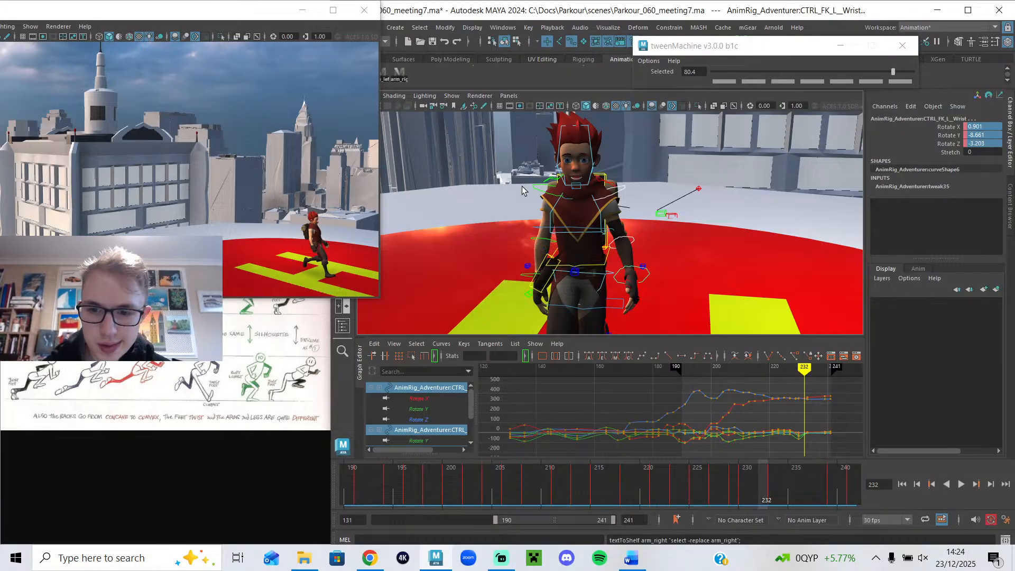
left_click(401, 77)
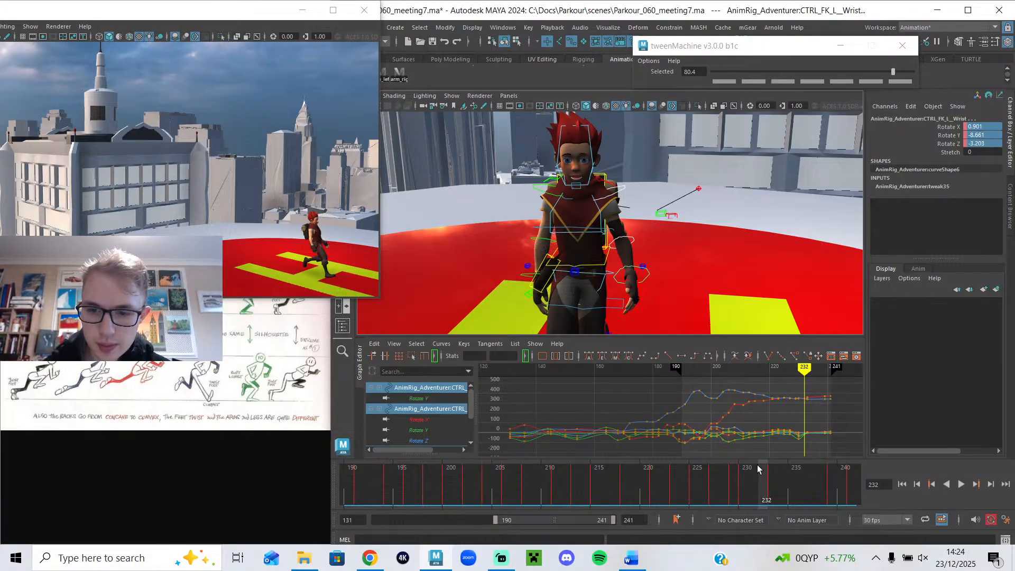
- Tween the left arm's pose at frame 232 to -73.5 and delete its key at frame 229
key("alt+v")
mouse_move(762, 496)
left_mouse_down()
mouse_move(806, 494)
mouse_move(744, 490)
mouse_move(760, 490)
left_mouse_up()
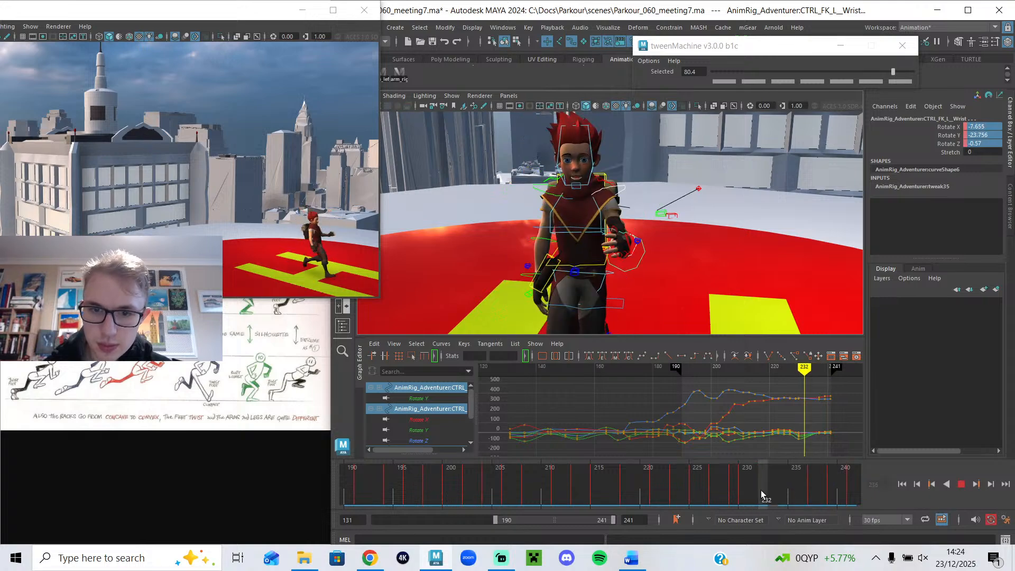
left_click(740, 73)
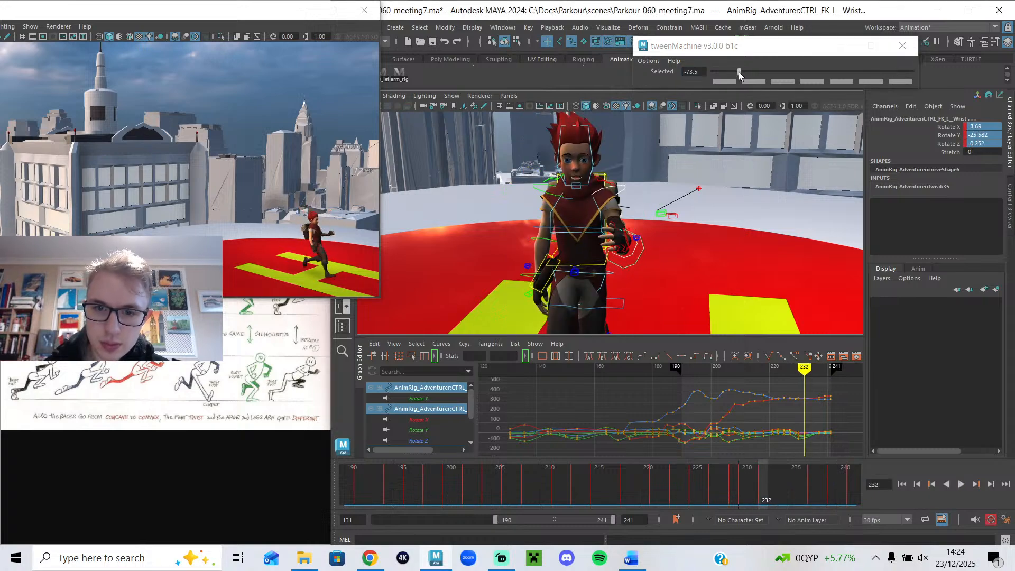
left_click_drag(780, 497, 729, 489)
right_click(729, 489)
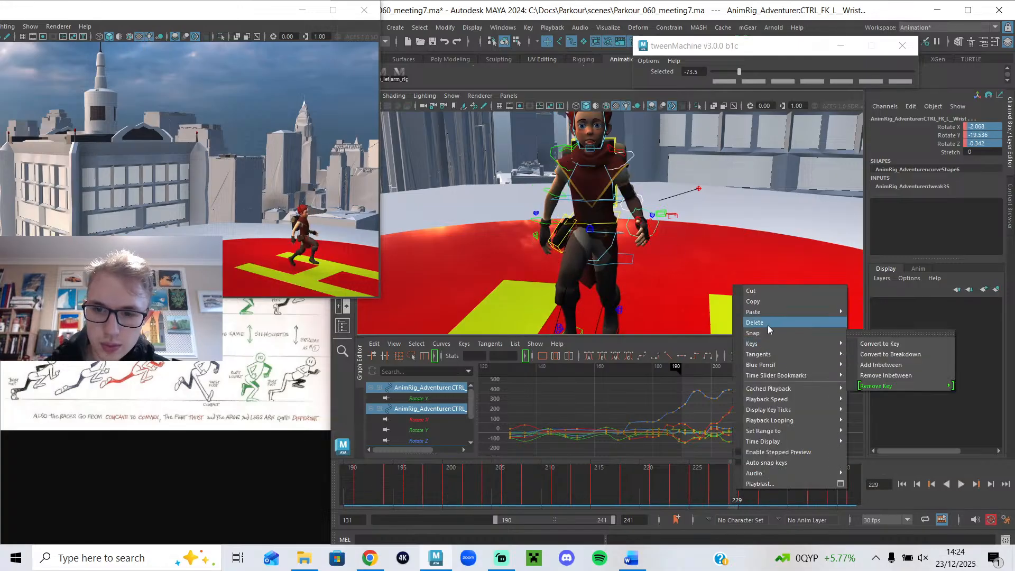
left_click(767, 321)
- Tween the left arm's pose at frame 228 to 69.8, and shorten the shot-camera window to uncover more of the run reference
left_click_drag(715, 275, 590, 262, "alt")
left_click(709, 485)
mouse_move(709, 484)
left_mouse_down()
mouse_move(821, 522)
mouse_move(607, 497)
mouse_move(725, 485)
left_mouse_up()
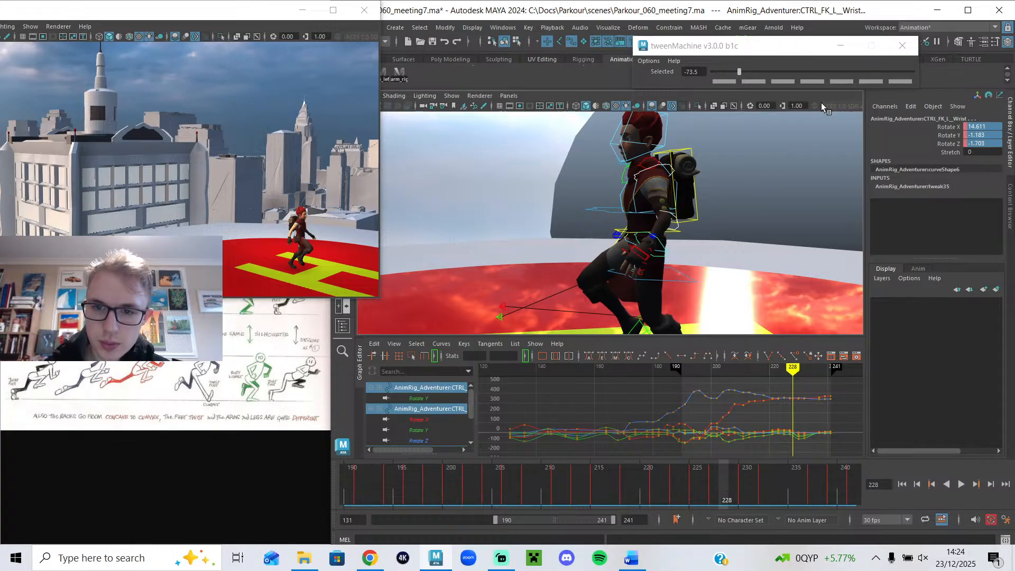
left_click_drag(874, 71, 882, 78)
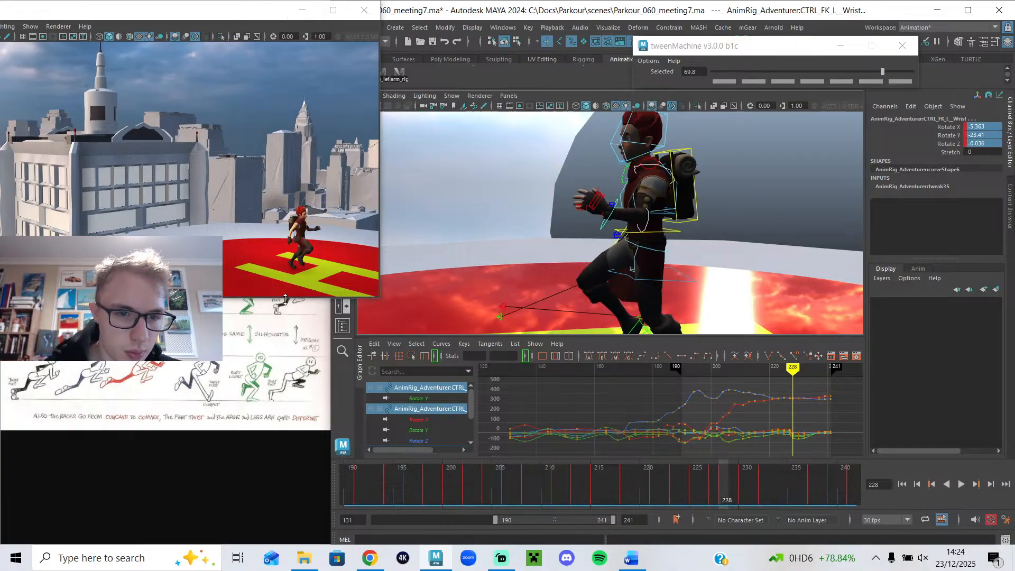
left_click_drag(285, 299, 292, 231)
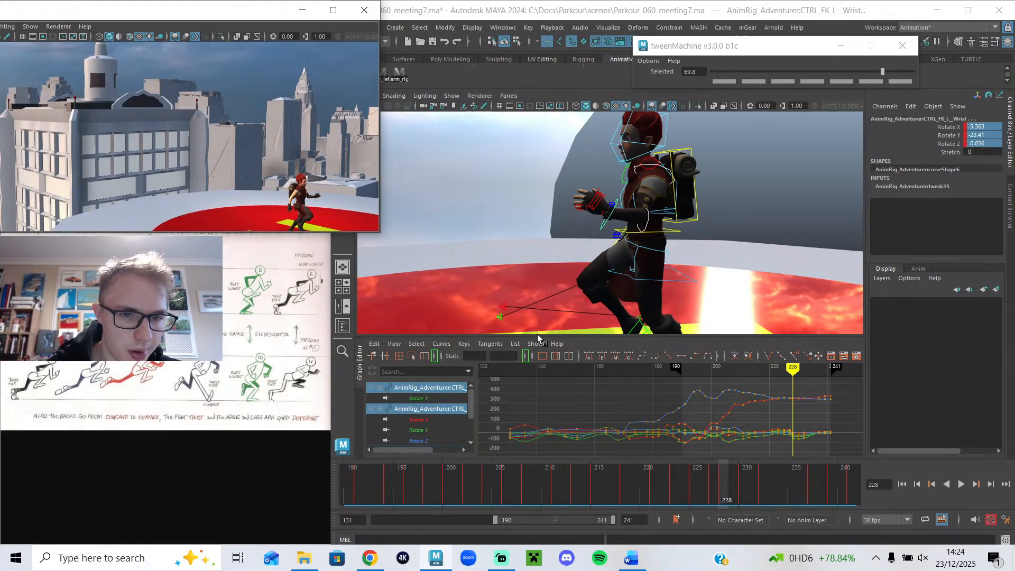
- Rotate the left shoulder and key it around frame 230, and return to frame 228
scroll(632, 299, "down", 4)
left_click_drag(727, 478, 746, 493)
left_click_drag(561, 235, 671, 239, "alt")
key("e")
left_click(612, 187)
left_click_drag(618, 166, 595, 186)
key("s")
left_click(726, 487)
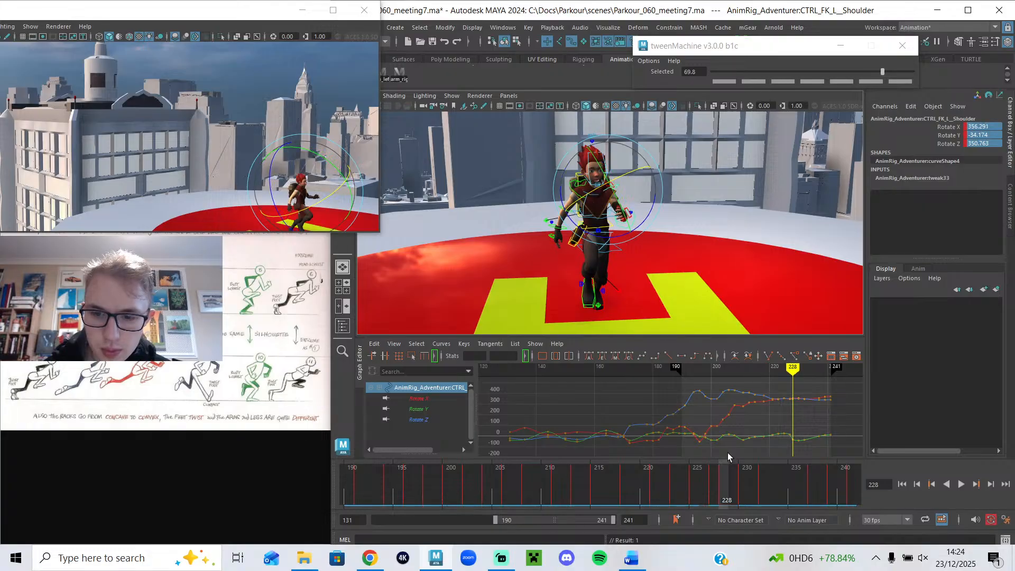
- At frame 234, rotate the left shoulder to about X 349.1, Y -17.2, Z 343.0 and the left elbow to about Y -25.1
left_click_drag(724, 479, 763, 505)
left_click_drag(720, 281, 497, 254, "alt")
left_click_drag(763, 489, 787, 498)
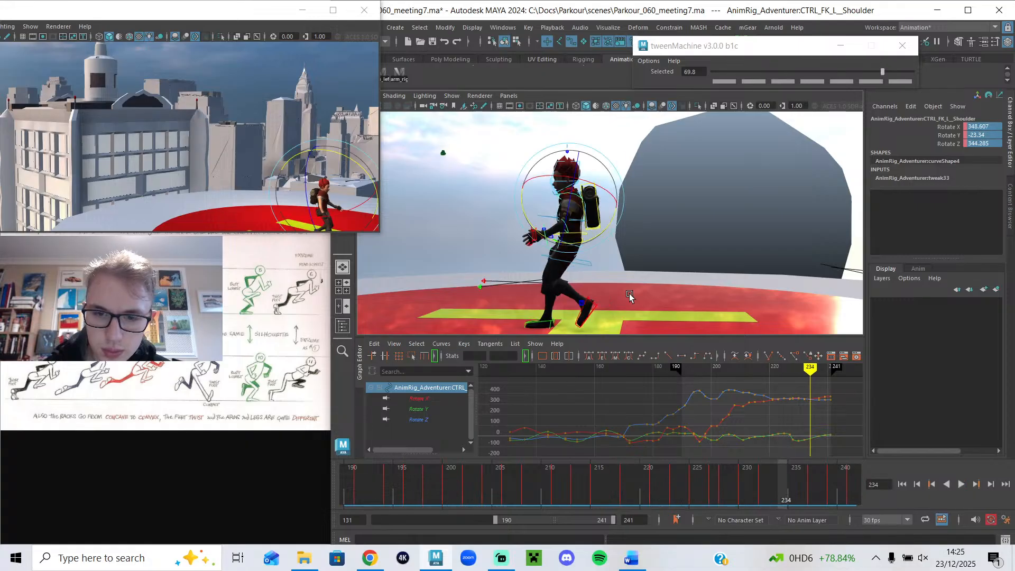
key("q")
key("e")
left_click_drag(543, 233, 546, 235)
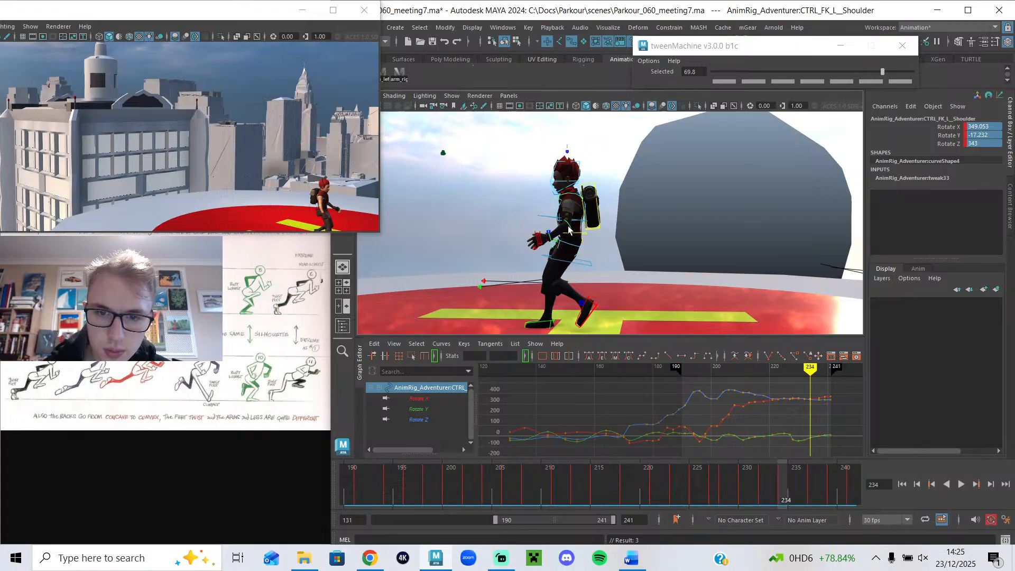
left_click(570, 231)
left_click_drag(545, 266, 547, 268)
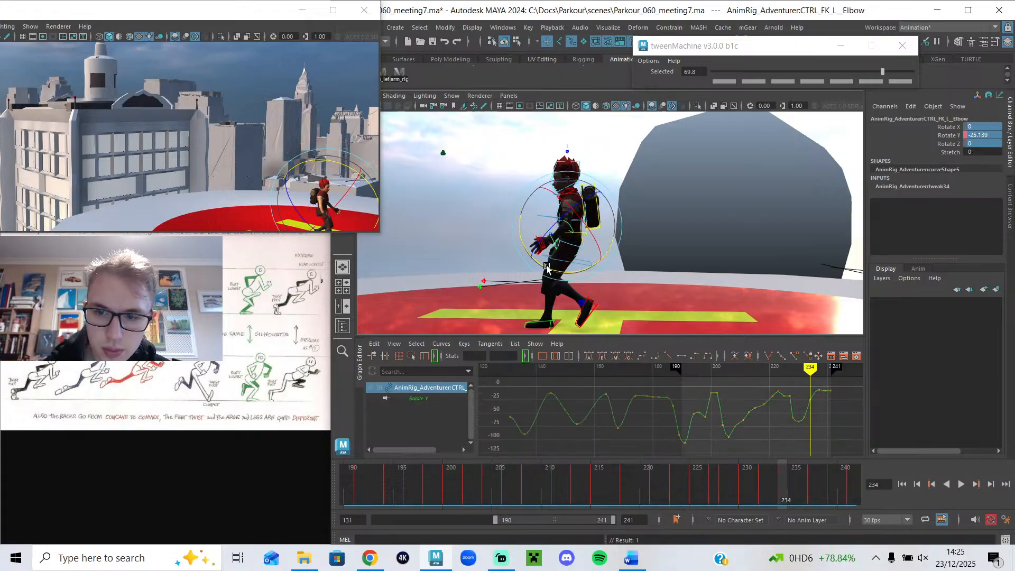
- Rotate the left elbow at frame 236 to about Y -11.2 and key it
left_click_drag(785, 495, 812, 495)
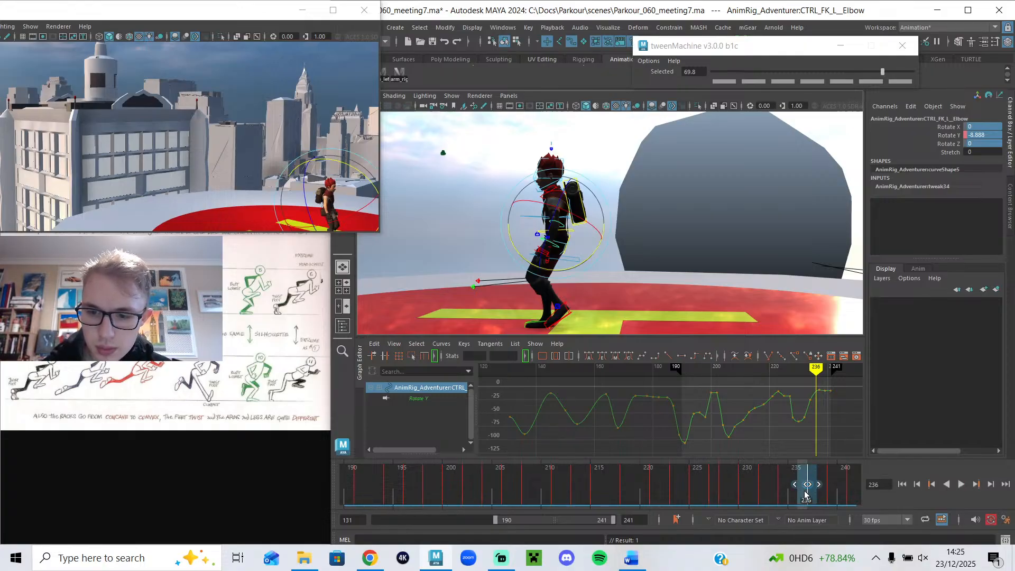
left_click_drag(569, 268, 508, 267)
scroll(598, 268, "up", 5)
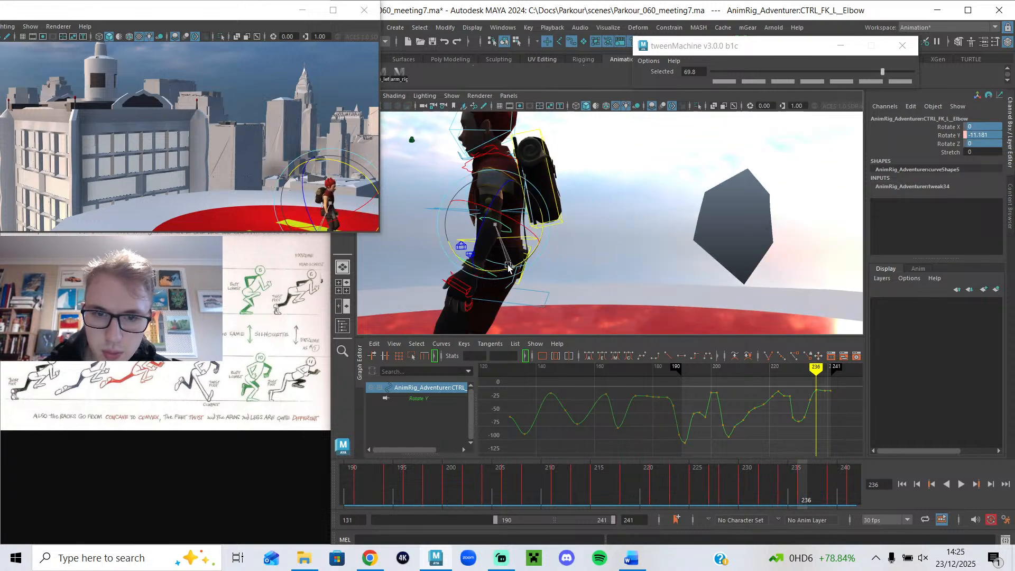
middle_click_drag(539, 285, 594, 292, "alt")
key("s")
- Snap the left shoulder's keys to whole frames and check the arm between frames 234 and 236
left_click(542, 159)
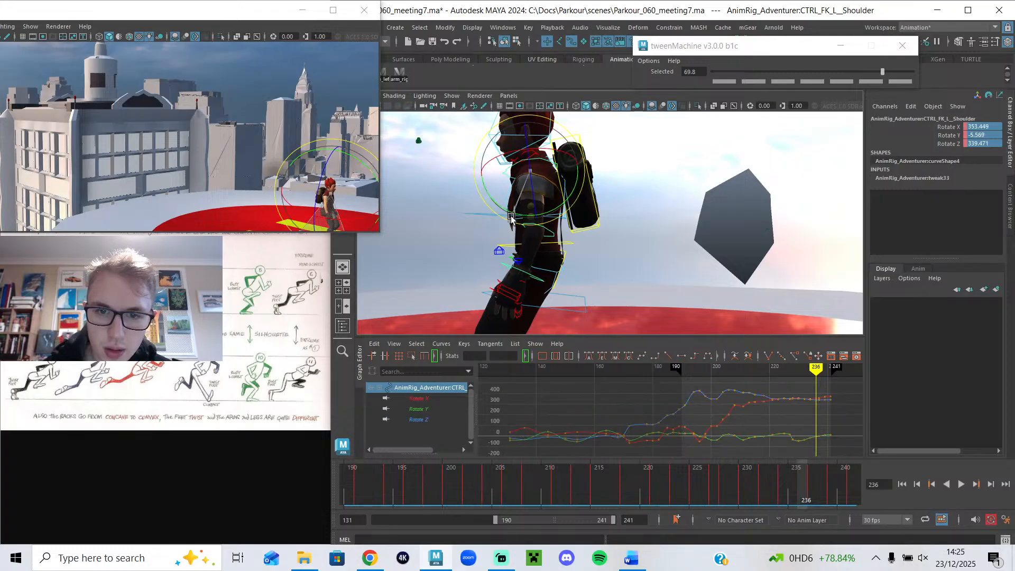
right_click(810, 489)
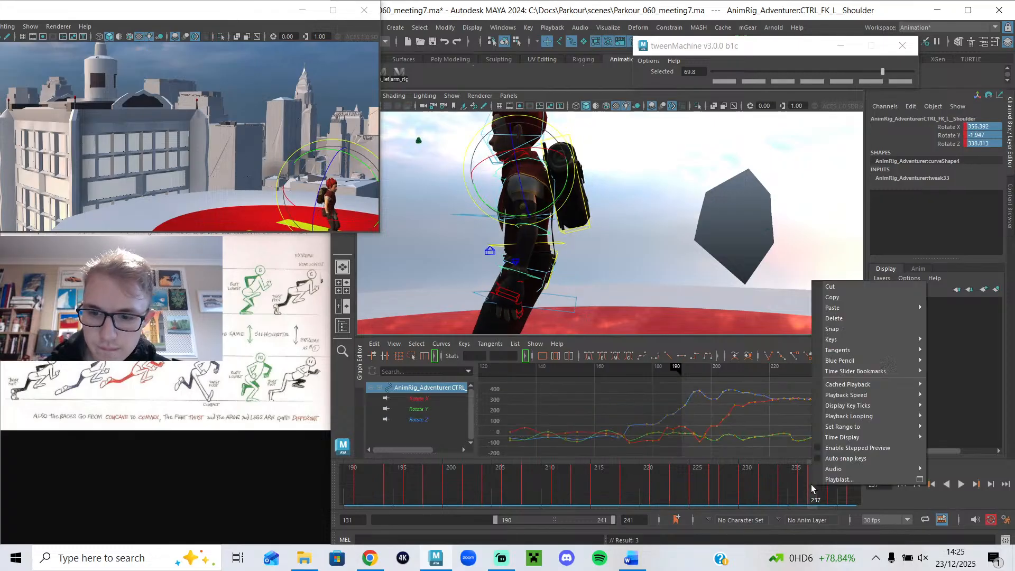
left_click(841, 328)
left_click_drag(782, 486, 805, 503)
middle_click_drag(514, 295, 532, 269, "alt")
scroll(546, 277, "down", 5)
scroll(607, 289, "up", 4)
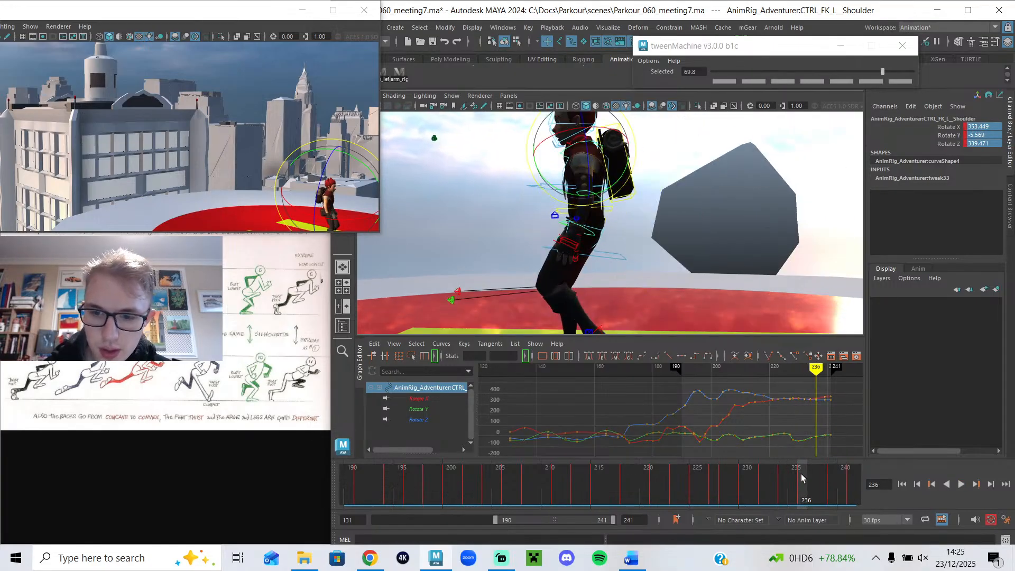
- Key the left shoulder at frame 241 at about rotate X 372.0, Y 11.6, Z 340.7, and play back the run-out
left_click_drag(802, 473, 822, 496)
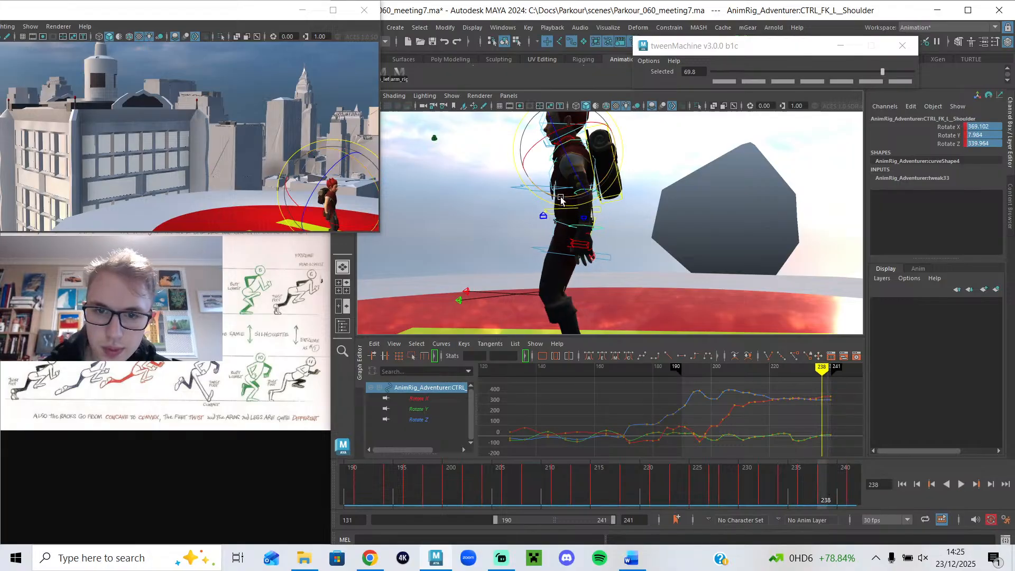
left_click_drag(803, 486, 854, 500)
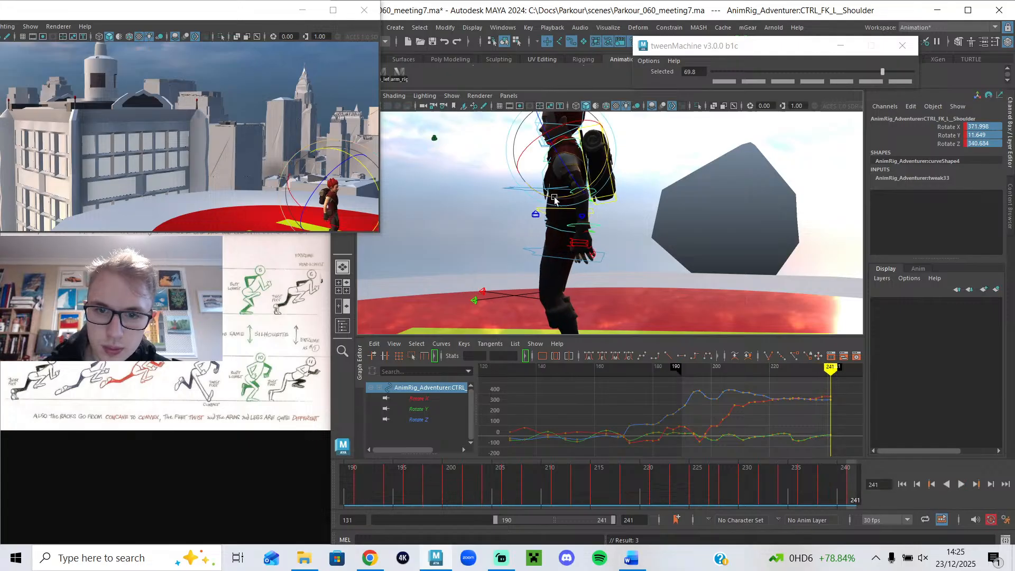
key("alt+v")
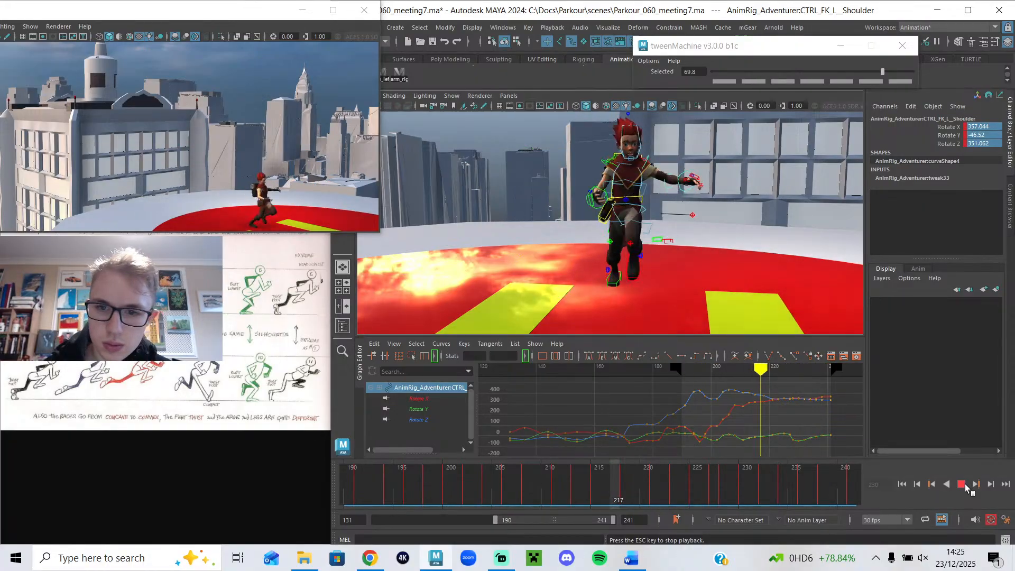
- Examine the left arm's side pose at frame 228 and the left shoulder's rotation curves around that frame
left_click(758, 486)
left_click_drag(758, 486, 725, 488)
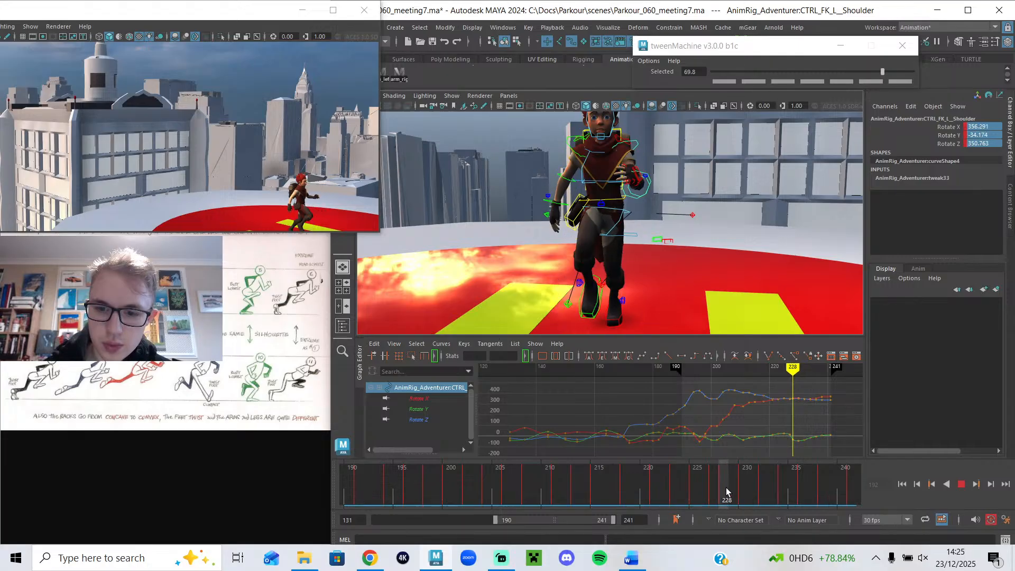
left_click_drag(675, 232, 524, 221, "alt")
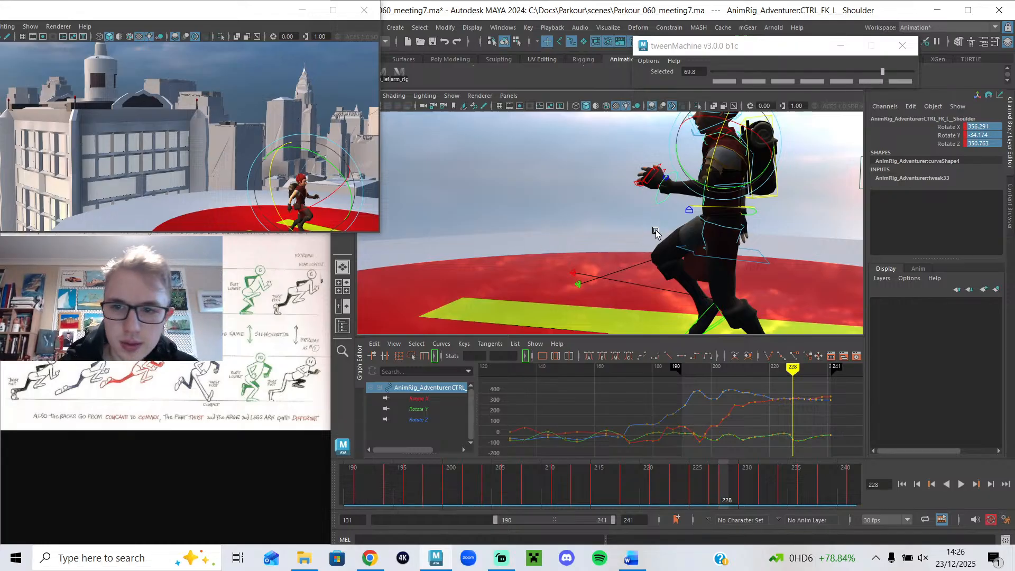
key("q")
middle_click_drag(804, 426, 640, 405, "alt")
scroll(665, 415, "up", 4)
scroll(658, 401, "down", 4)
scroll(664, 413, "up", 4)
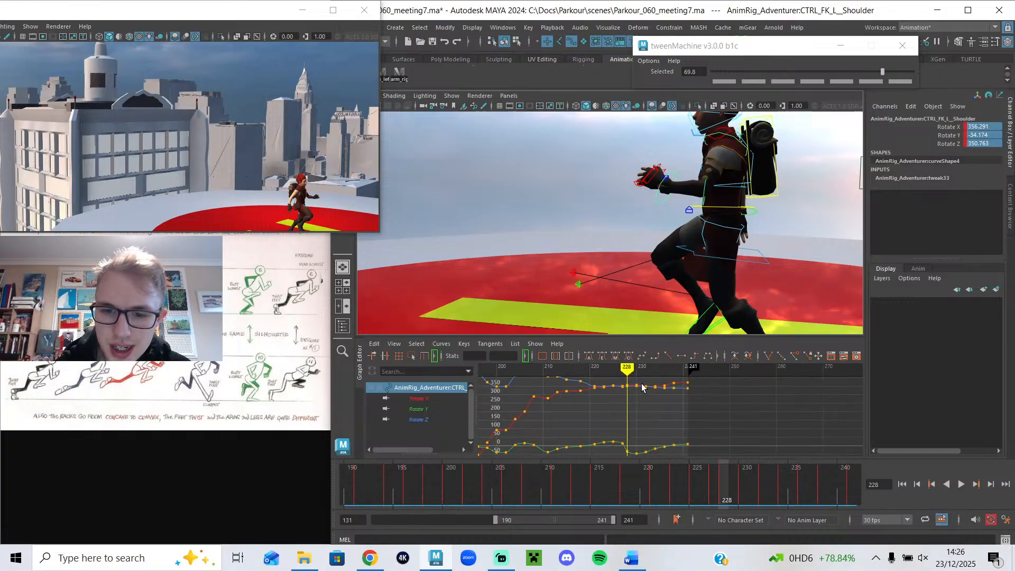
- Check the live chat in Streamlabs Desktop and return to the Maya scene
left_click(499, 558)
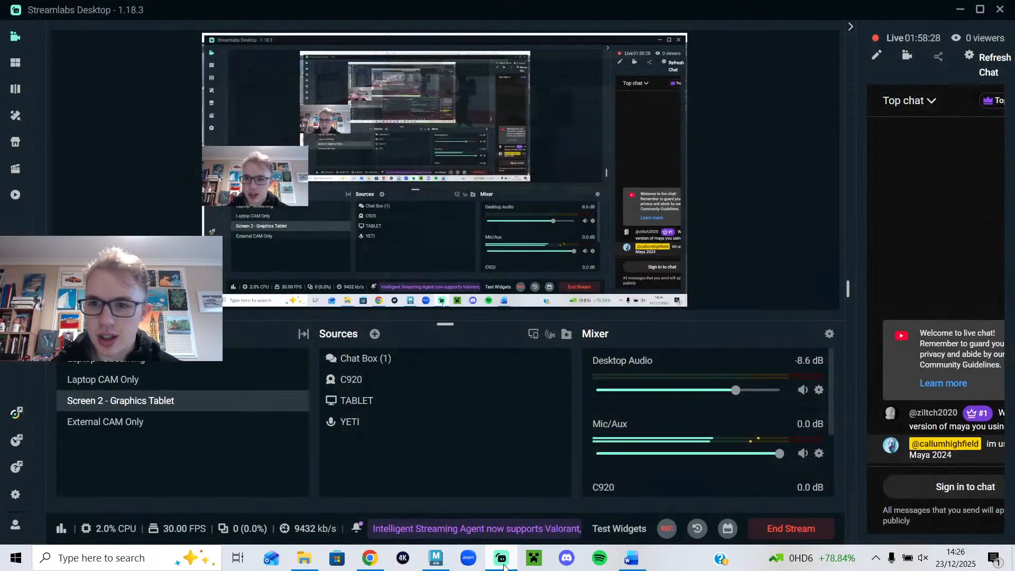
left_click(502, 562)
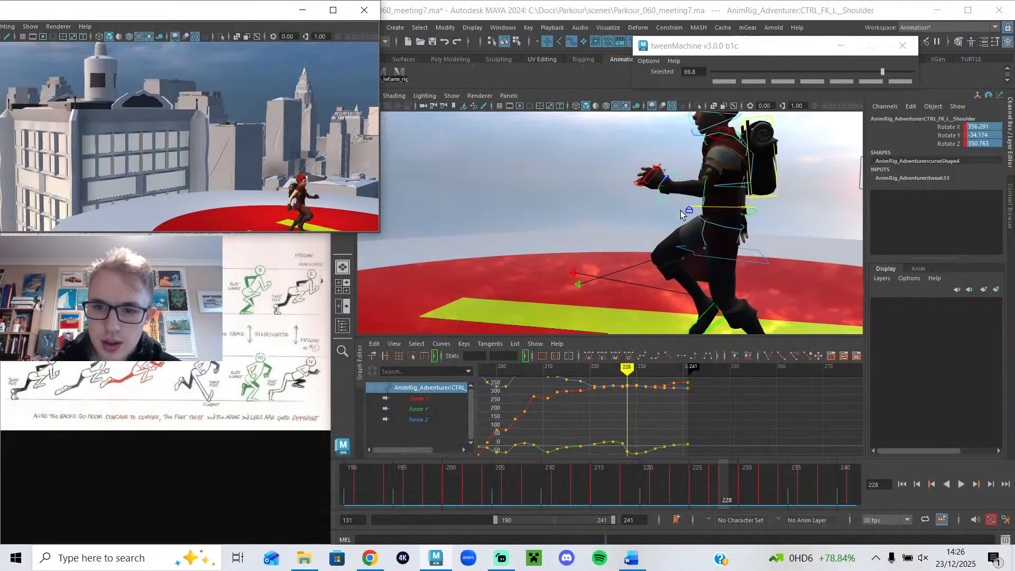
- Rotate the left elbow at frame 228 to about Y -36.9 and compare it with the pose at frame 226
left_click(712, 194)
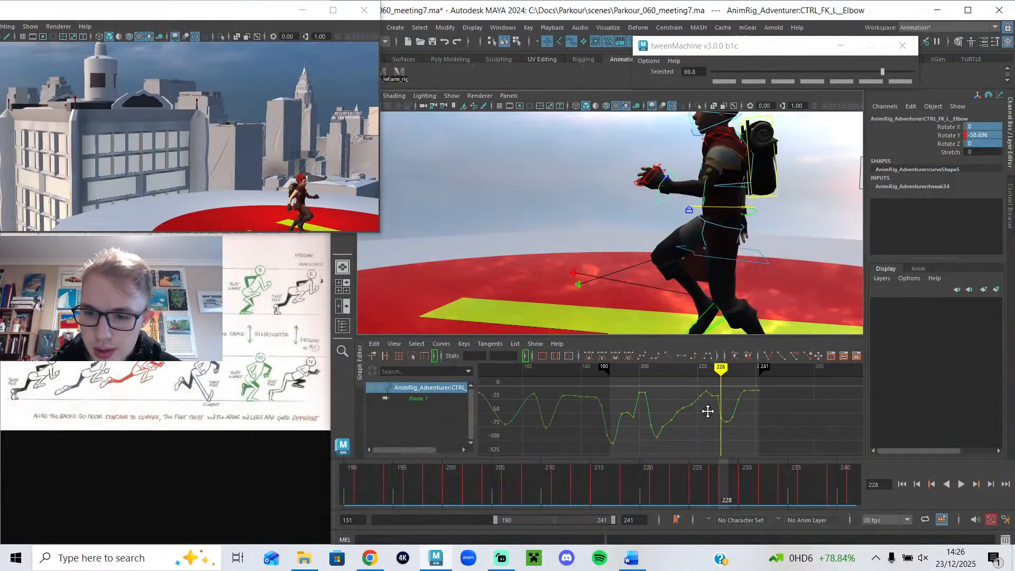
key("e")
left_click_drag(681, 230, 698, 239)
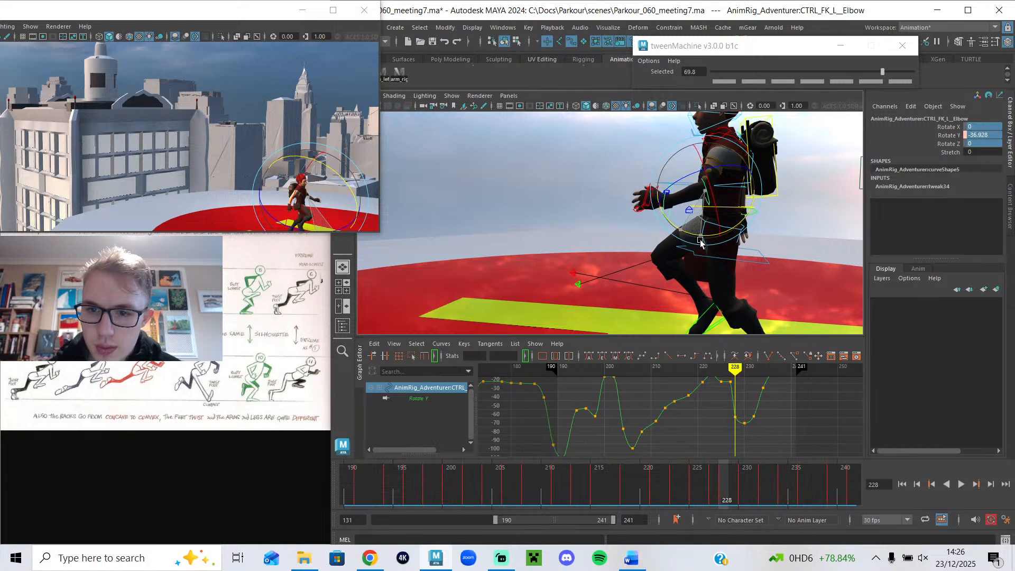
mouse_move(713, 495)
left_mouse_down()
mouse_move(747, 493)
mouse_move(706, 492)
left_mouse_up()
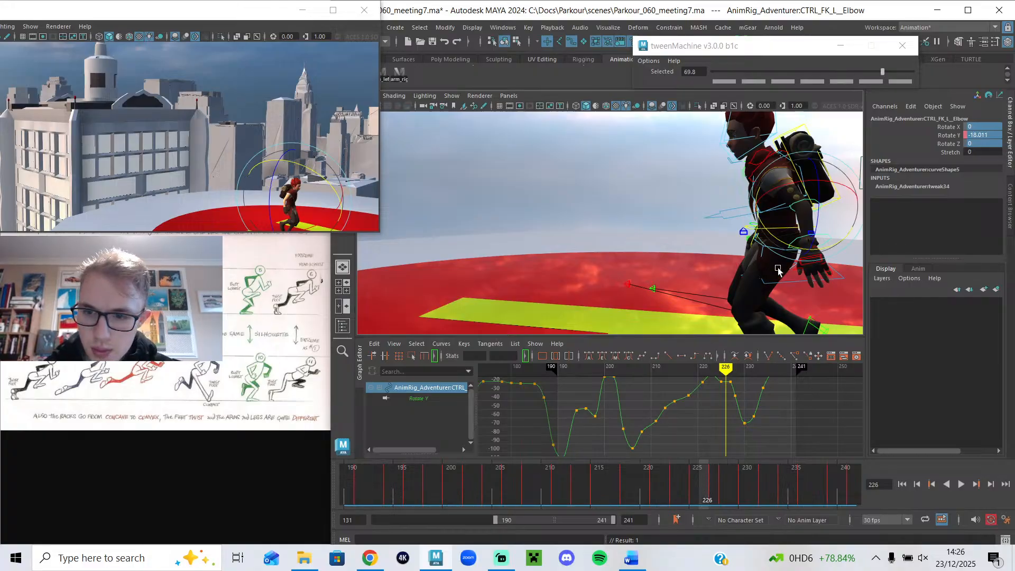
- Rotate the left elbow at frame 226 to about Y -24.5 and delete its keys at frames 225 and 227
left_click_drag(779, 239, 775, 238)
left_click(714, 483)
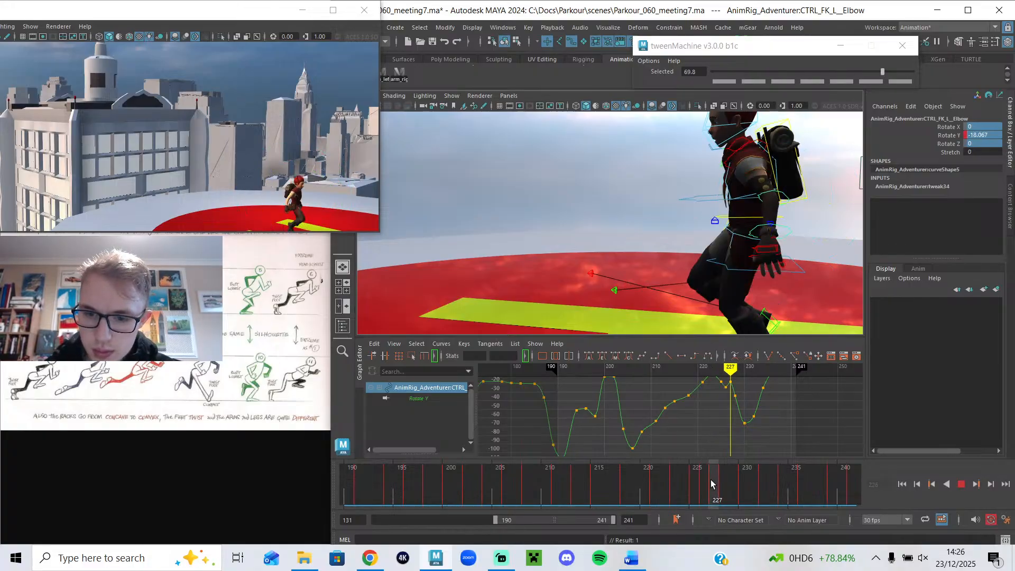
right_click(714, 484)
left_click(754, 316)
left_click(696, 479)
right_click(696, 479)
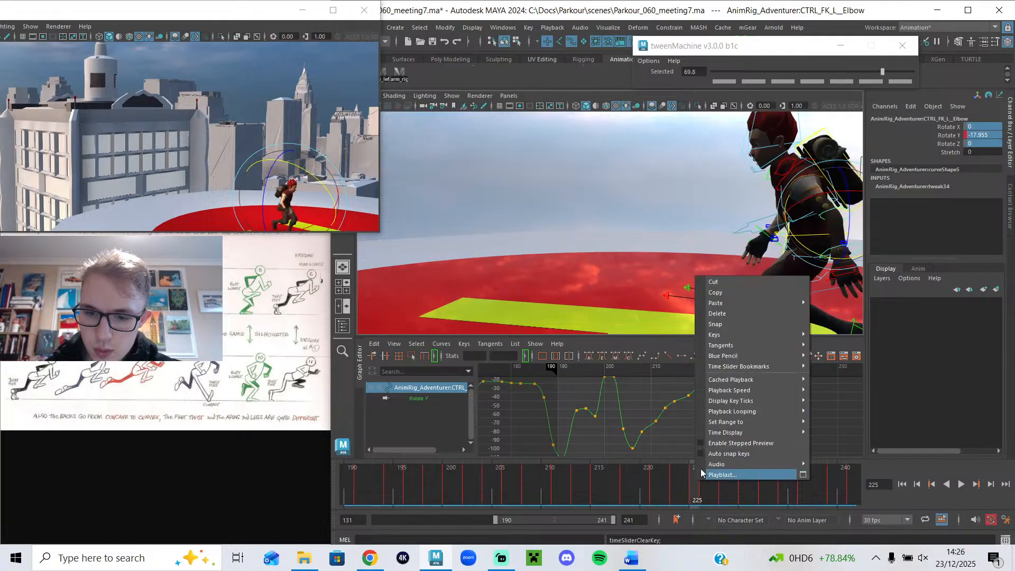
left_click(733, 316)
key("alt+v")
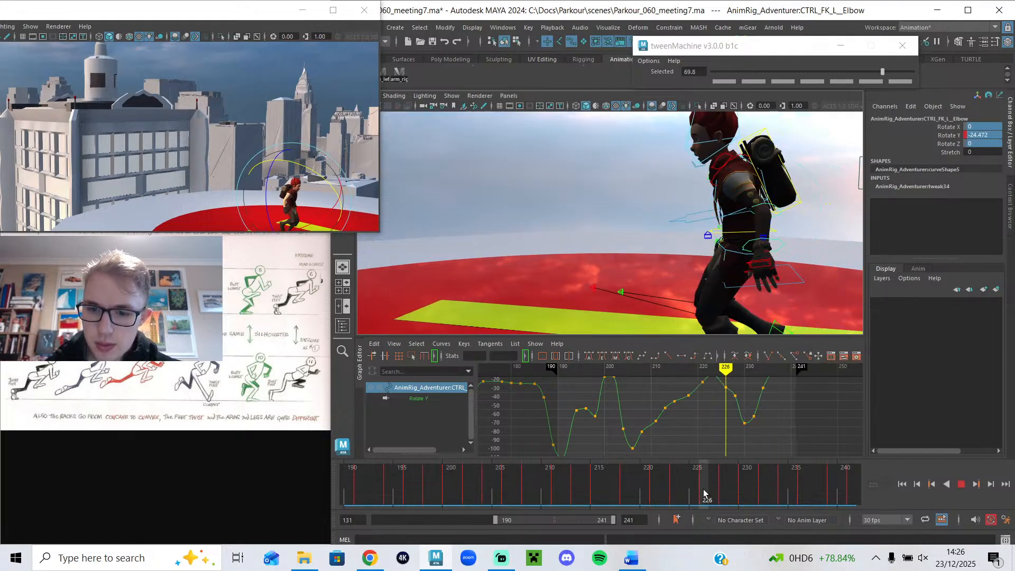
key("alt+v")
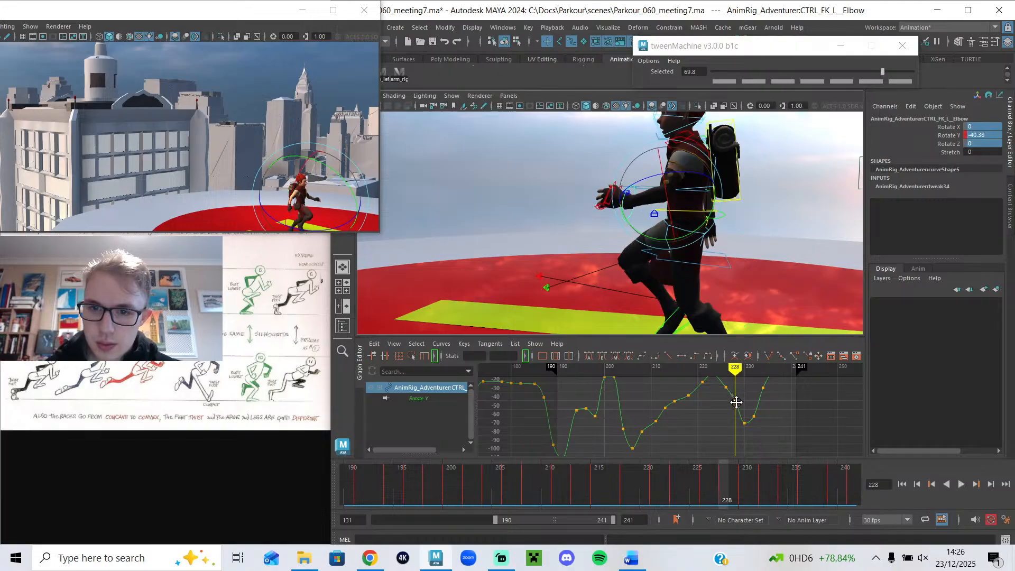
- Adjust the left shoulder's rotation at frame 228 and scrub through the arm's forward swing
key("Up")
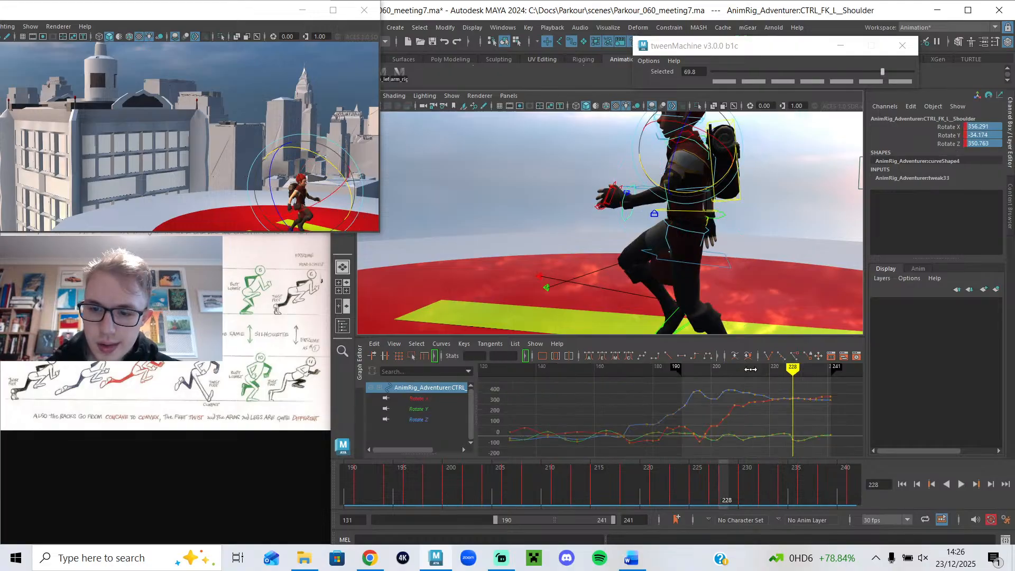
left_click_drag(681, 196, 695, 200)
key("alt+v")
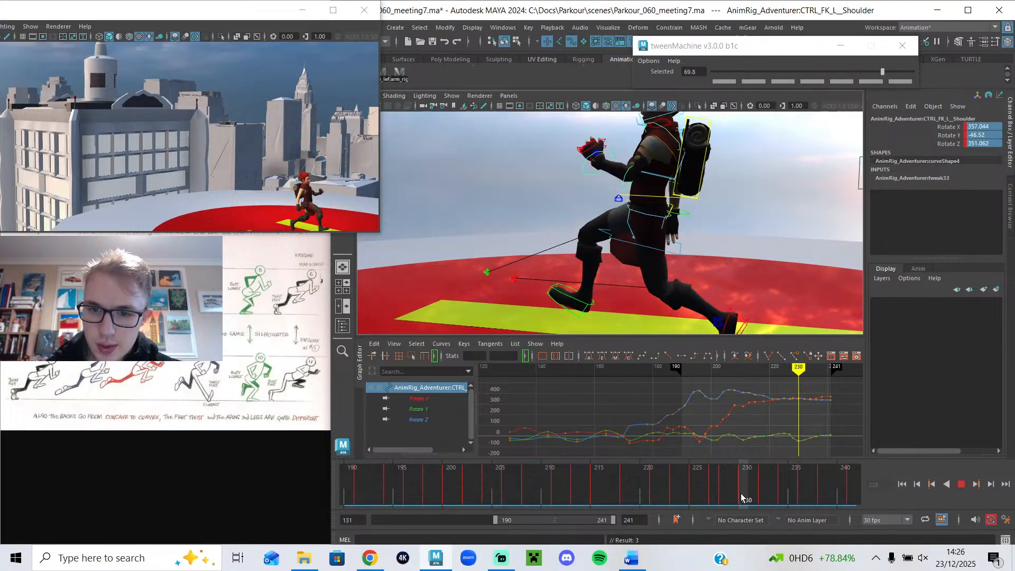
- Check the arm from the front and delete the left shoulder's key at frame 227
left_click_drag(720, 501, 706, 503)
middle_click_drag(712, 226, 659, 229, "alt")
left_click_drag(668, 189, 804, 193)
left_click(709, 482)
right_click(709, 481)
left_click(740, 341)
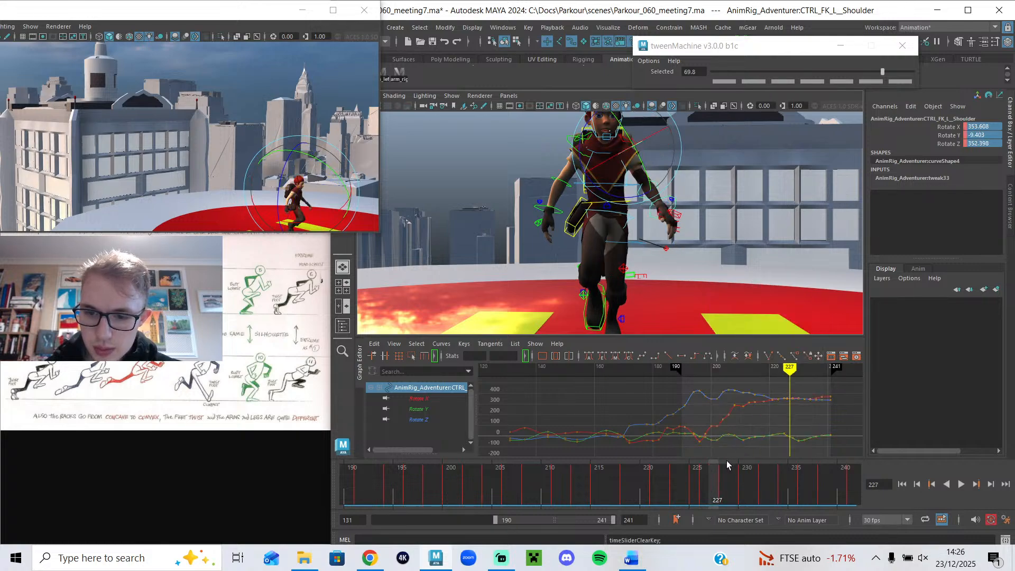
- Examine the left shoulder's rotation curves and side pose around frame 226, and play back the run-out
left_click(703, 486)
key("f")
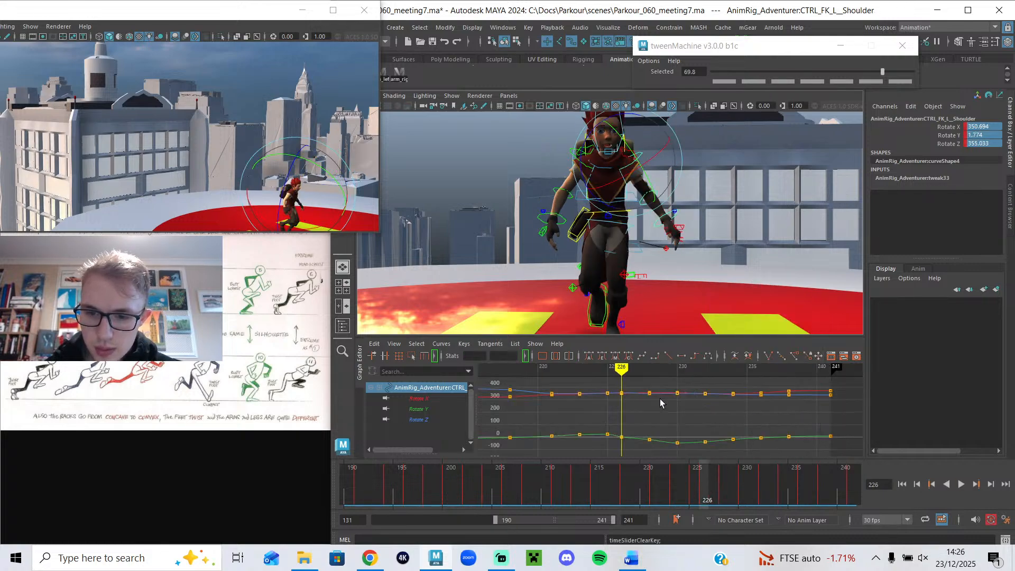
left_click_drag(630, 319, 487, 296, "alt")
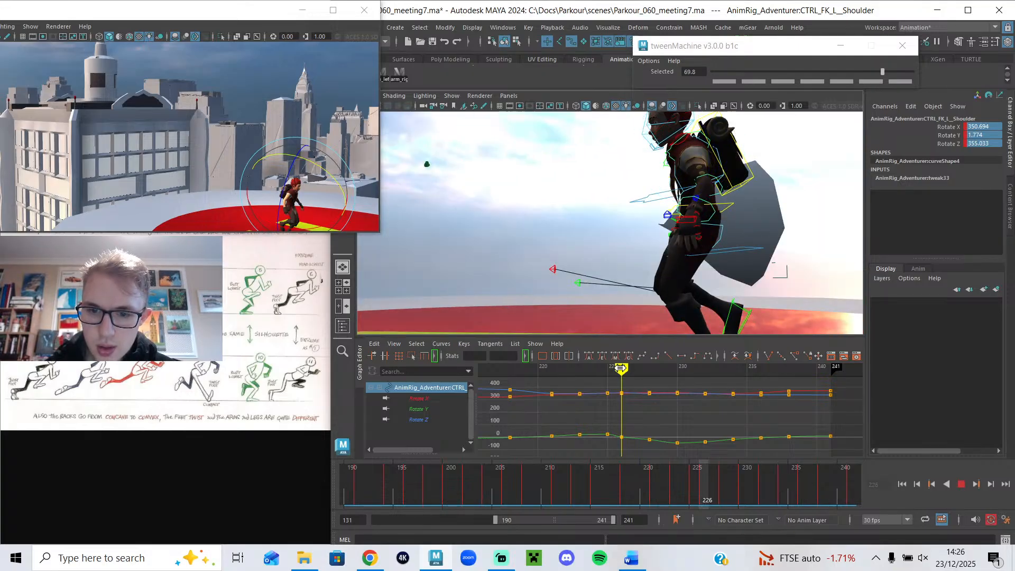
key("alt+v")
left_click_drag(808, 421, 632, 421)
left_click(960, 488)
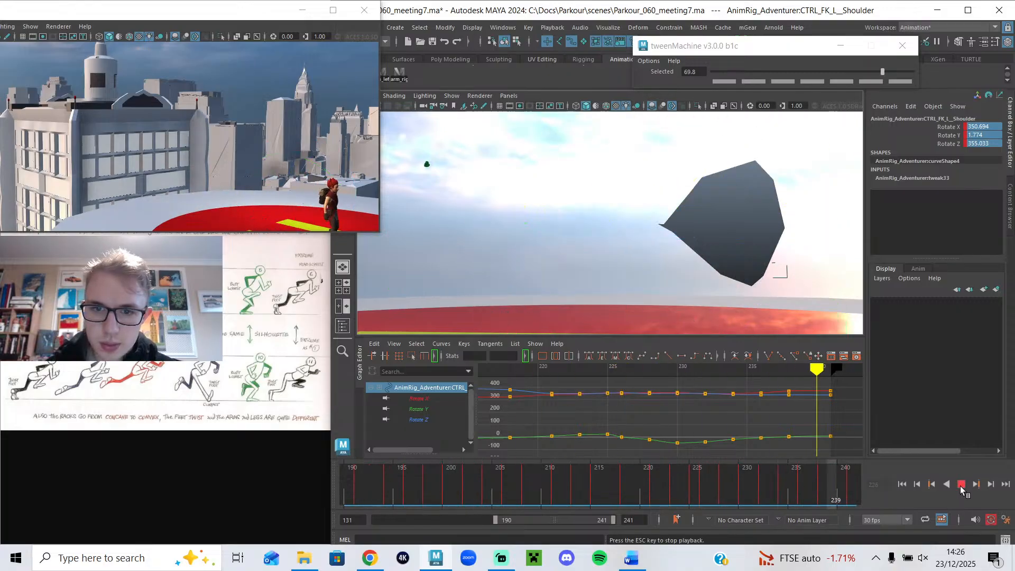
left_click(962, 488)
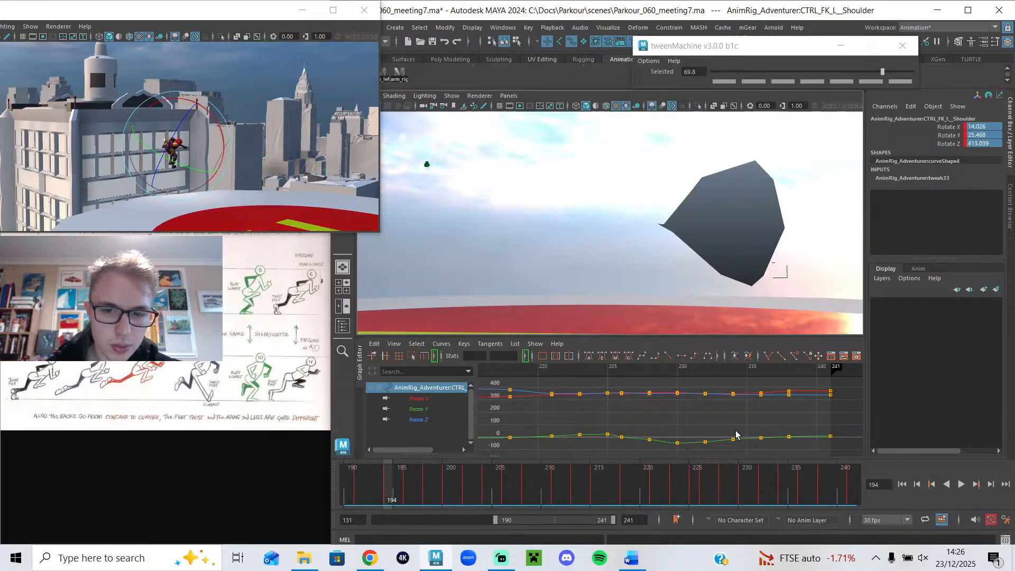
- Examine the left shoulder's rotation curves from about frame 200 onward and the front pose at frame 221
scroll(573, 406, "down", 5)
scroll(573, 406, "up", 3)
middle_click_drag(545, 399, 644, 403, "alt")
mouse_move(527, 372)
left_mouse_down()
mouse_move(508, 373)
mouse_move(585, 373)
left_mouse_up()
key("f")
right_click_drag(723, 310, 640, 303, "alt")
left_click_drag(640, 303, 674, 309, "alt")
mouse_move(602, 395)
left_mouse_down()
mouse_move(521, 391)
mouse_move(687, 403)
mouse_move(673, 405)
left_mouse_up()
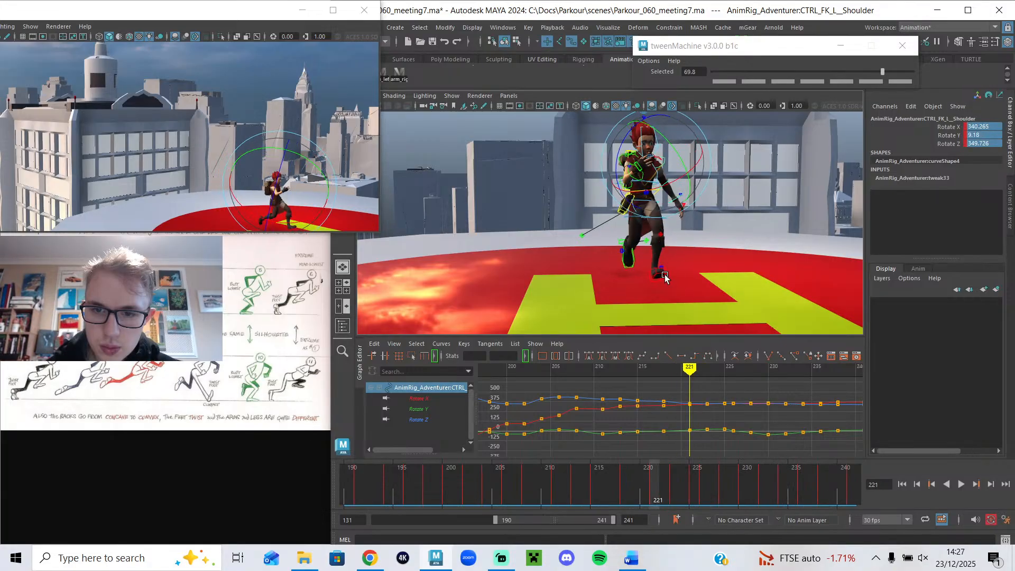
- Rotate the left shoulder at frame 218 to about X 325.2, Y -11.1, Z 368.4
left_click_drag(671, 279, 612, 277, "alt")
key("f")
scroll(611, 272, "down", 5)
scroll(611, 271, "down", 4)
middle_click_drag(610, 272, 638, 250, "alt")
left_click_drag(638, 249, 565, 247, "alt")
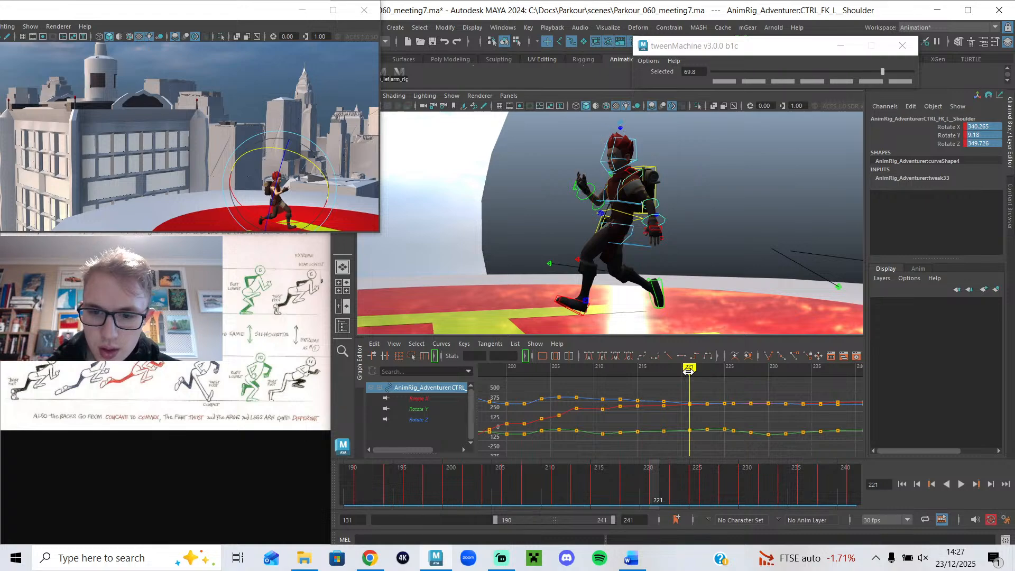
left_click_drag(688, 371, 664, 372)
left_click_drag(608, 280, 739, 242, "alt")
left_click_drag(666, 206, 653, 213)
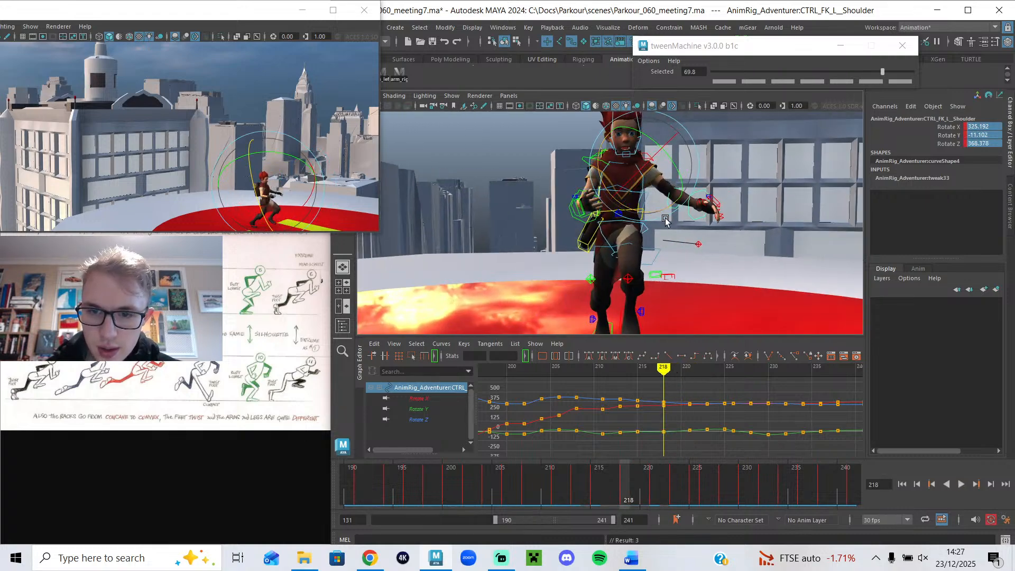
- Rotate the left shoulder at frame 223 to about X 338.5, Y 9.8, Z 339.6 and play back the run-out
mouse_move(644, 372)
left_mouse_down()
mouse_move(696, 391)
mouse_move(667, 399)
mouse_move(691, 406)
mouse_move(707, 372)
left_mouse_up()
left_click_drag(656, 172, 654, 193)
left_click_drag(653, 193, 752, 212, "alt")
left_click_drag(668, 158, 699, 210)
mouse_move(701, 370)
left_mouse_down()
mouse_move(689, 369)
mouse_move(739, 384)
mouse_move(640, 395)
mouse_move(718, 405)
mouse_move(612, 398)
left_mouse_up()
left_click(961, 484)
left_click(961, 484)
- Adjust the left shoulder's rotation at frame 221 and compare the arm with frame 223 from the side and front
left_click_drag(665, 372, 689, 386)
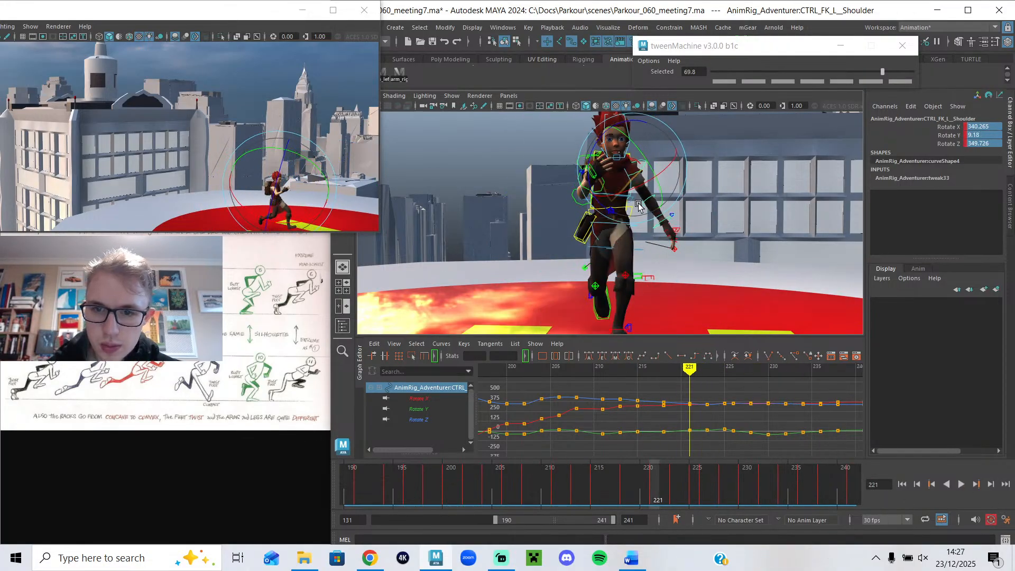
left_click_drag(596, 217, 601, 221)
mouse_move(673, 375)
left_mouse_down()
mouse_move(635, 369)
mouse_move(690, 386)
left_mouse_up()
left_click_drag(668, 307, 547, 300, "alt")
left_click_drag(694, 376, 707, 377)
mouse_move(592, 312)
left_mouse_down("alt")
mouse_move(649, 284)
mouse_move(755, 163)
left_mouse_up("alt")
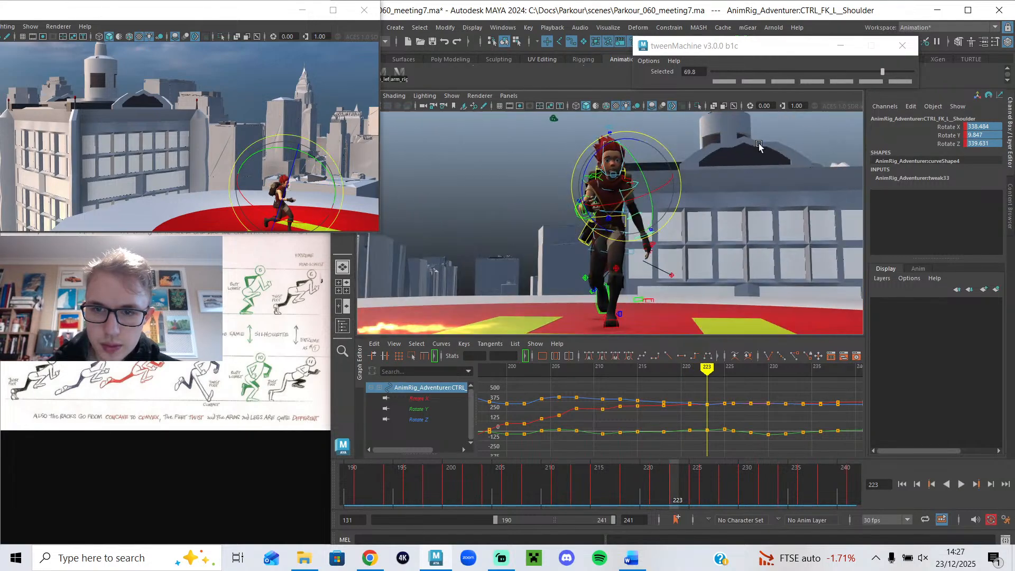
- Tween the left shoulder at frame 223 by -84.6, and rotate it to about X 340.3, Y 10.6, Z 351.7
left_click(728, 73)
mouse_move(699, 368)
left_mouse_down()
mouse_move(686, 368)
mouse_move(707, 367)
left_mouse_up()
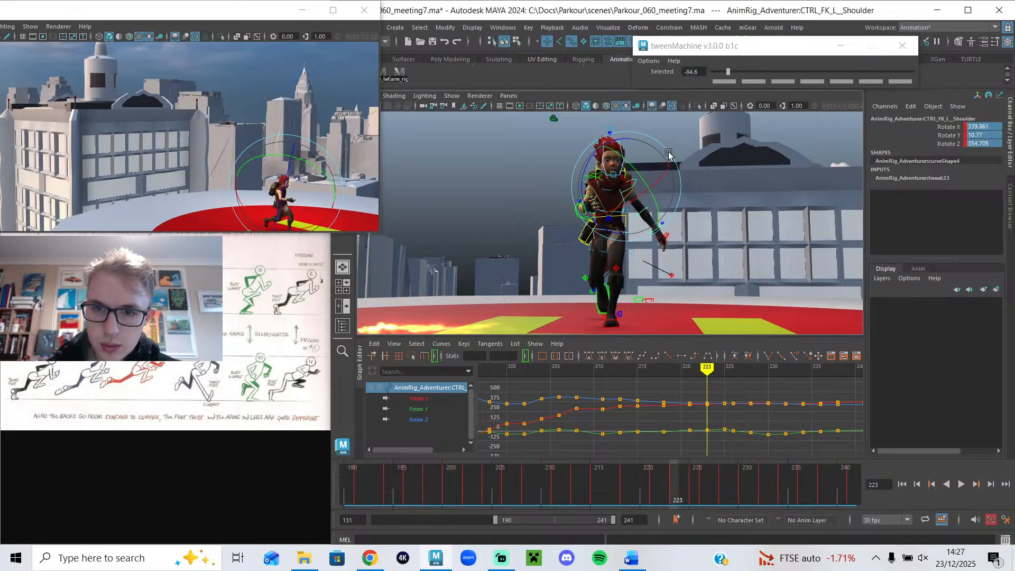
left_click_drag(694, 374, 708, 385)
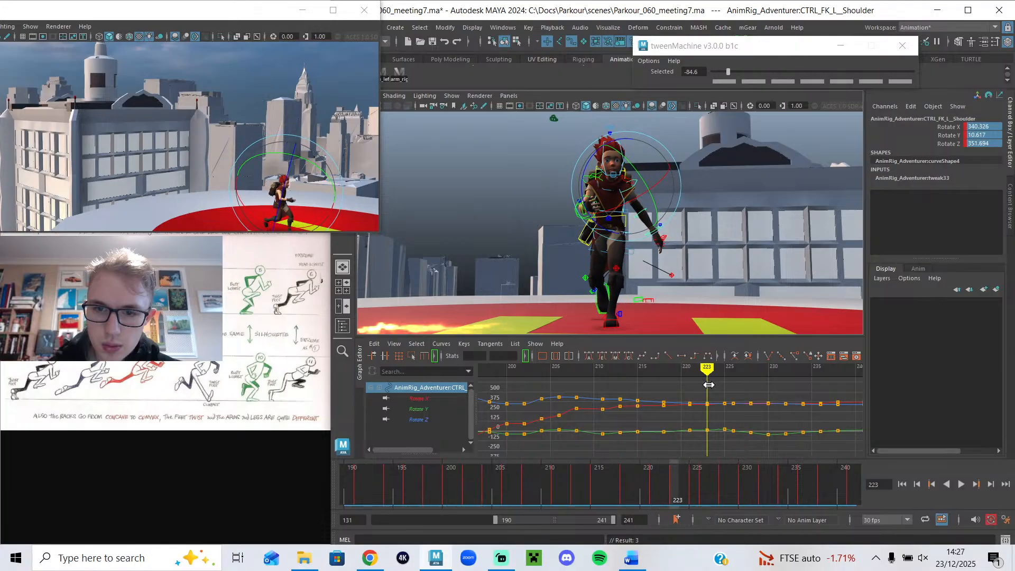
- Try a lower left shoulder rotation at frame 225 and delete the shoulder's key on that frame
left_click_drag(666, 317, 592, 310, "alt")
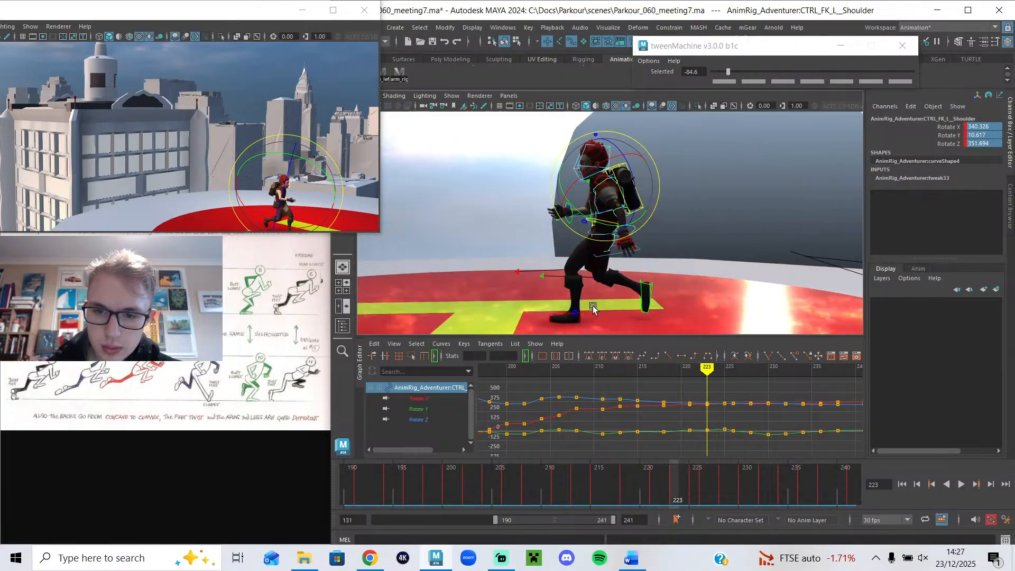
left_click_drag(715, 370, 726, 374)
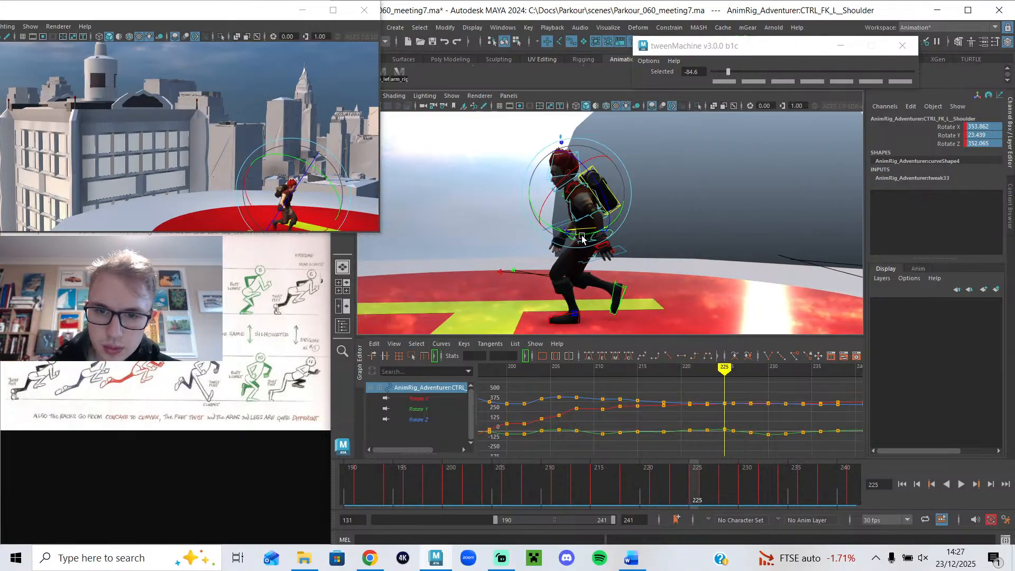
left_click_drag(576, 249, 582, 268)
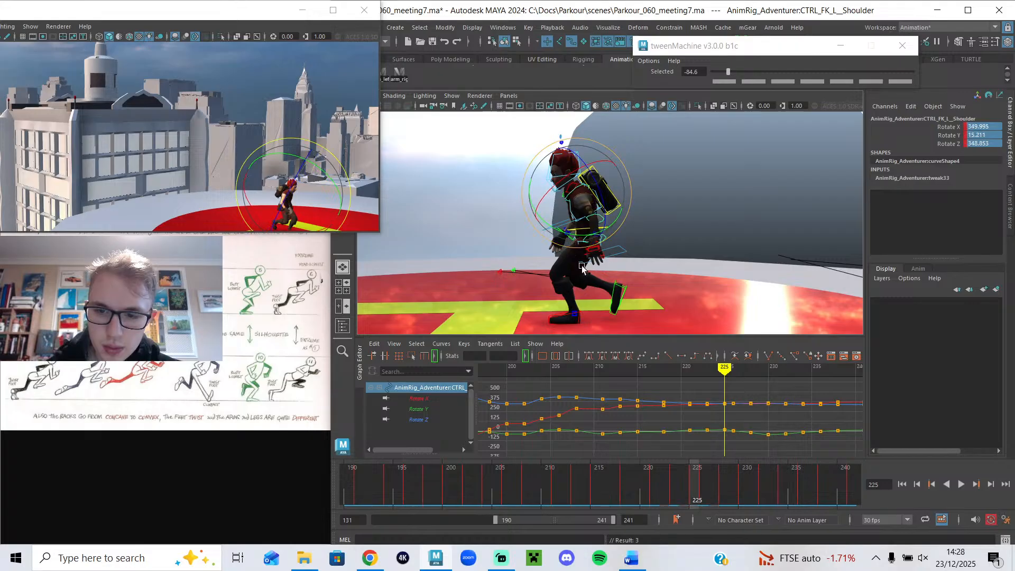
right_click(699, 484)
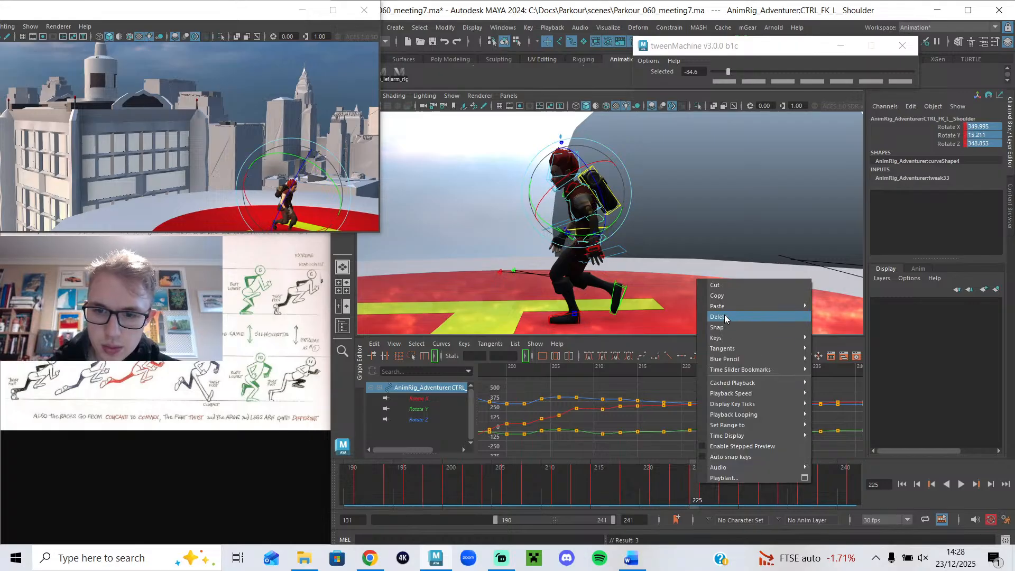
left_click(778, 326)
left_click(702, 486)
- Rotate the left shoulder at frame 230 to about X 356.9, Y -48.4, Z 351.2
key("alt+v")
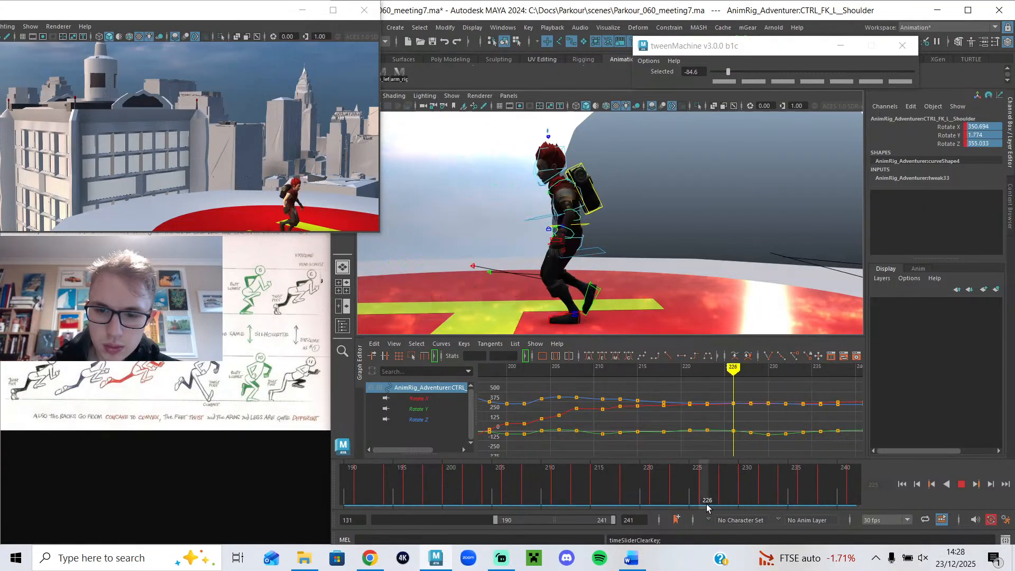
key("alt+v")
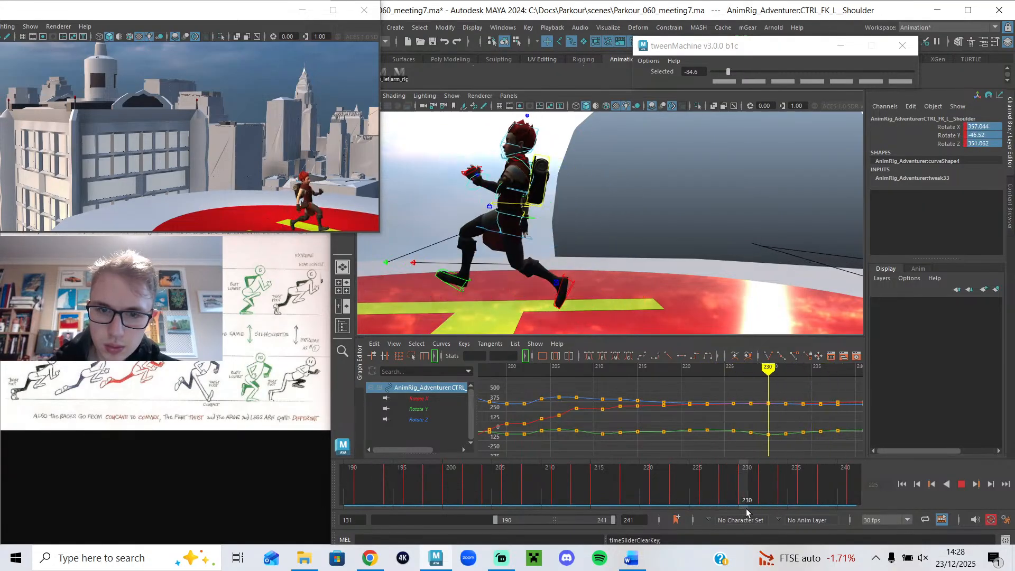
left_click_drag(521, 216, 509, 216)
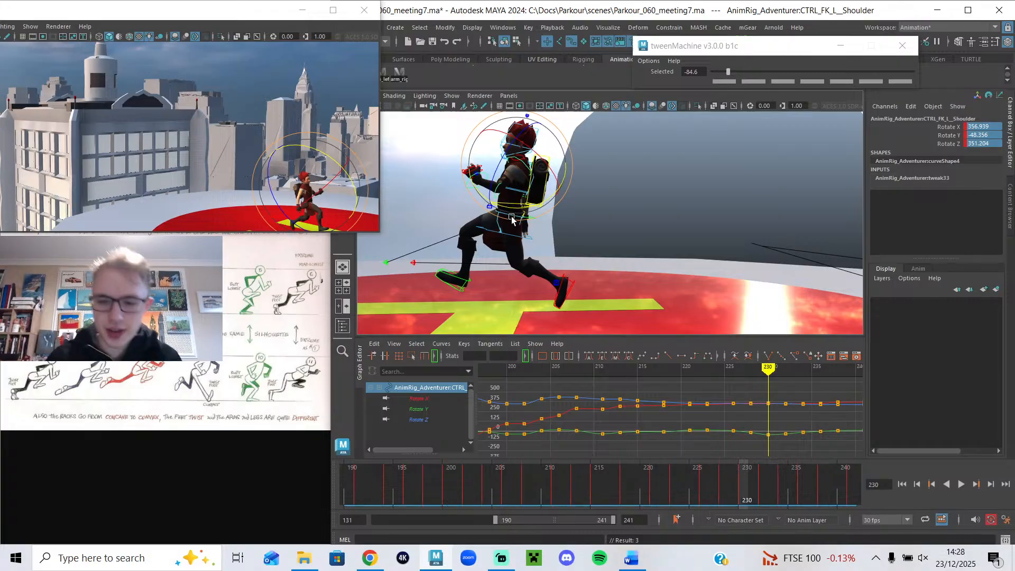
- Play back the roll and run-out in the maximized Persp View window and restore the window
left_click(961, 485)
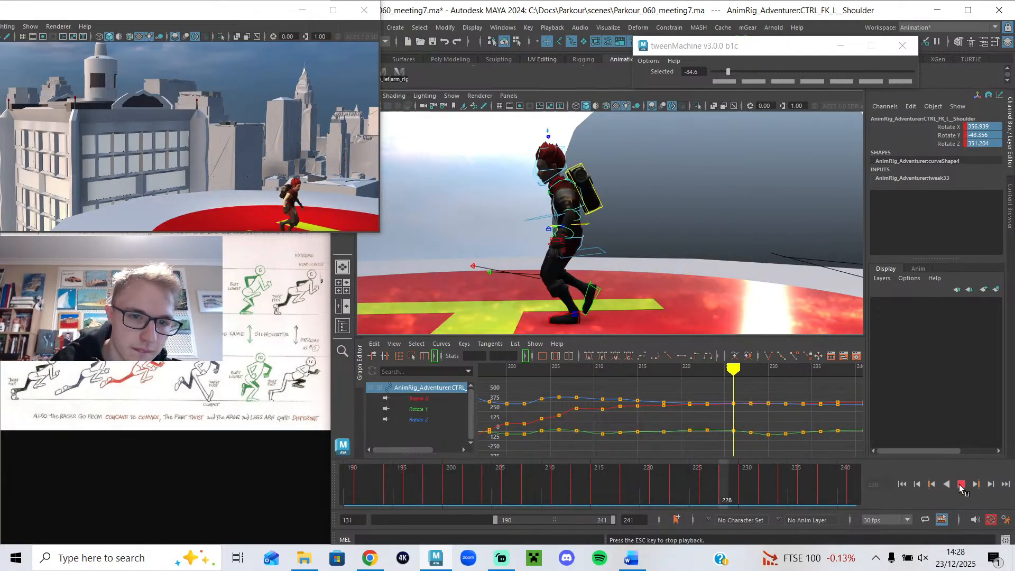
left_click(333, 10)
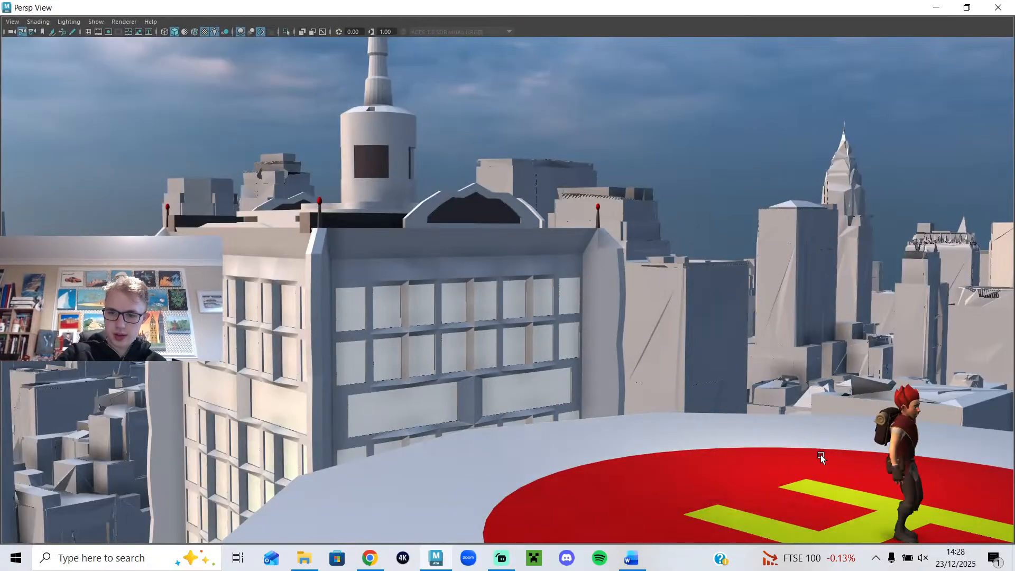
double_click(776, 14)
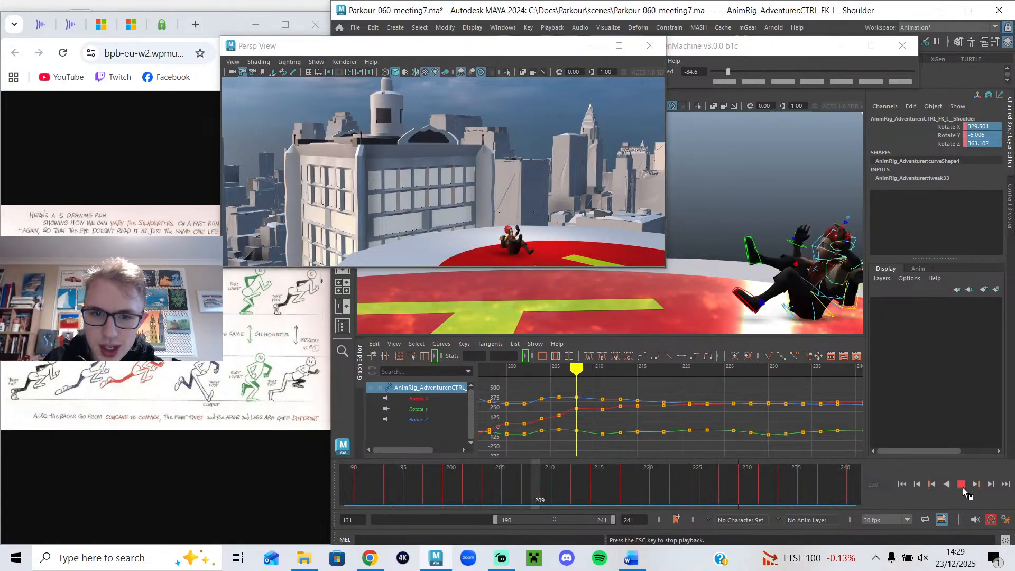
- Adjust the left shoulder's rotation at frames 211 and 213, bringing frame 211 to about X 292.4, Y -37.9, Z 408.4
left_click(412, 485)
left_click_drag(413, 485, 579, 509)
key("e")
left_click_drag(572, 232, 572, 257)
left_click(555, 478)
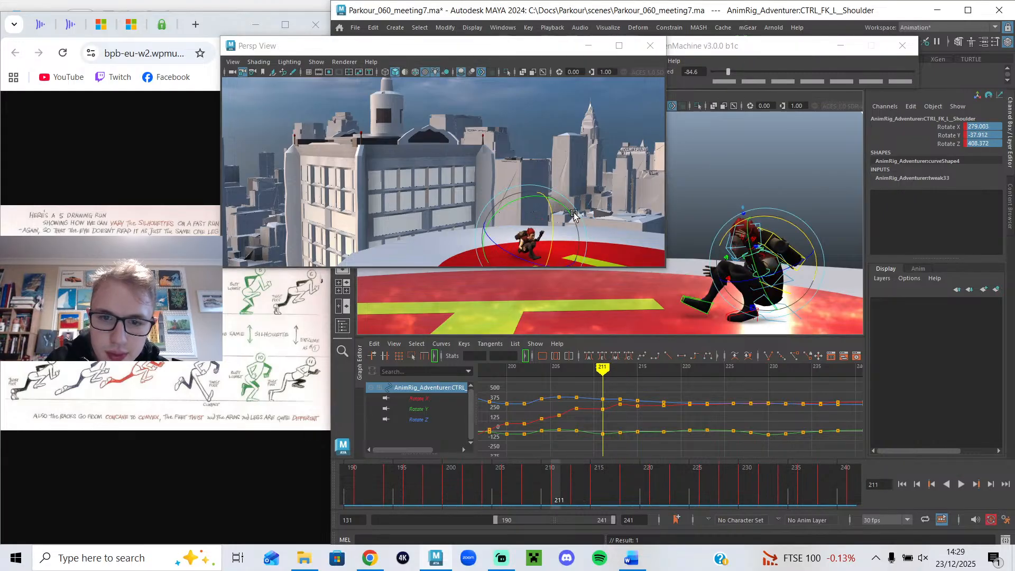
left_click_drag(512, 491, 574, 508)
left_click(571, 216)
left_click_drag(571, 217, 571, 222)
- Rotate the left shoulder at frame 215 to lower the arm and scrub back through the rise from the roll
left_click_drag(580, 476, 597, 484)
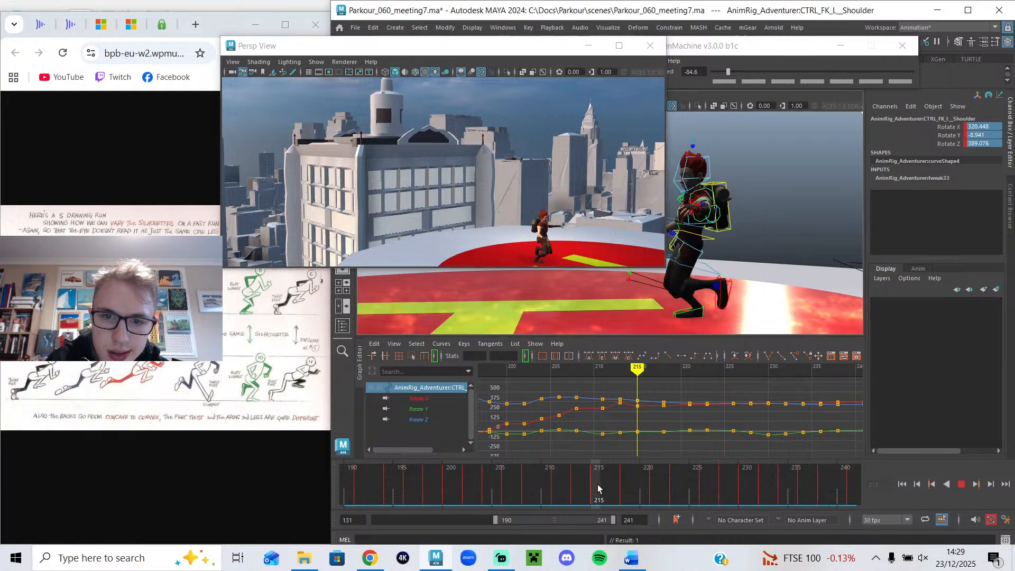
left_click(591, 241)
left_click_drag(591, 241, 589, 283)
left_click_drag(523, 482, 560, 512)
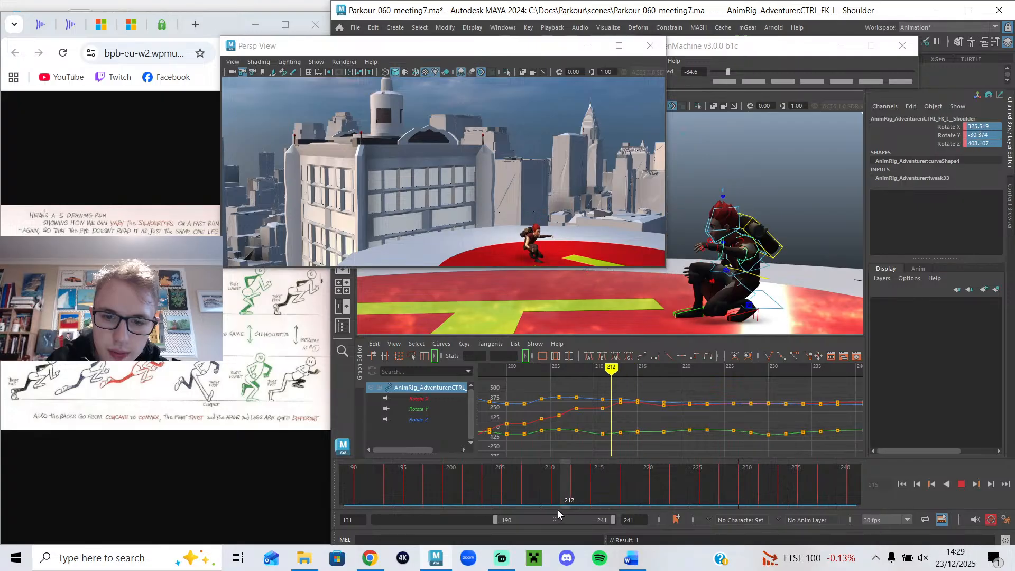
- Dock and narrow the Persp View window beside the main viewport, and turn the main view to the character's front
left_click_drag(552, 52, 0, 295)
left_click_drag(661, 277, 681, 149, "alt")
left_click_drag(611, 16, 1014, 4)
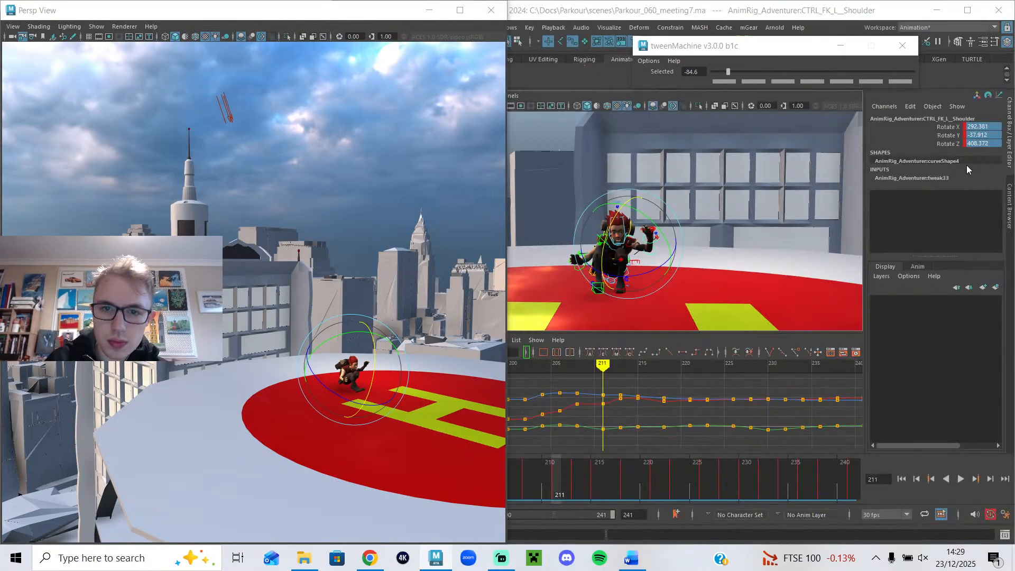
left_click_drag(509, 100, 432, 123)
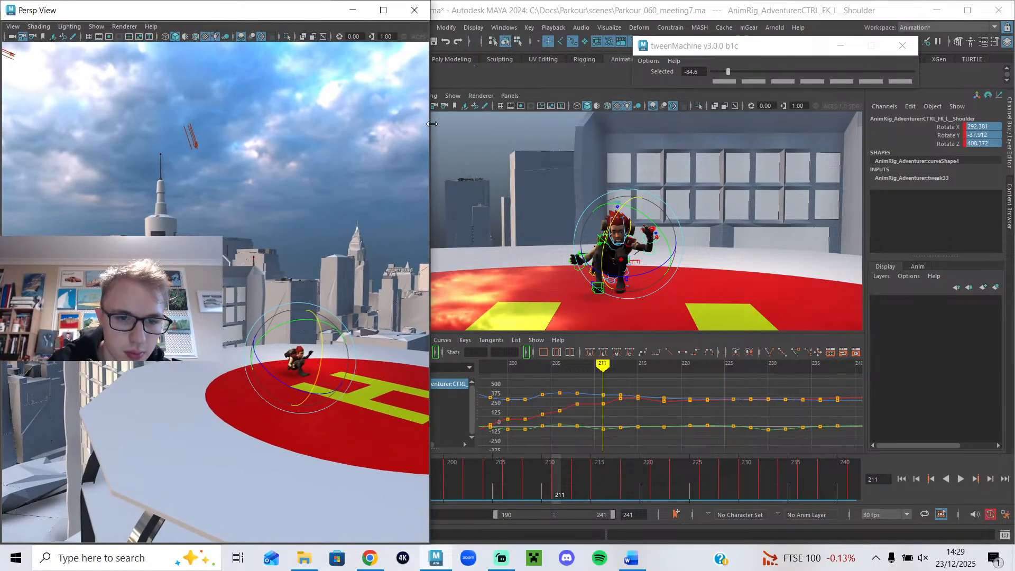
scroll(619, 262, "up", 2)
- Refine the left shoulder at frames 213 and 215, bringing frame 215 to about rotate Y -5.6, Z 363.0
mouse_move(524, 368)
left_mouse_down()
mouse_move(581, 372)
mouse_move(620, 399)
left_mouse_up()
left_click_drag(671, 201, 680, 218)
left_click_drag(607, 365, 639, 399)
left_click_drag(685, 180, 681, 190)
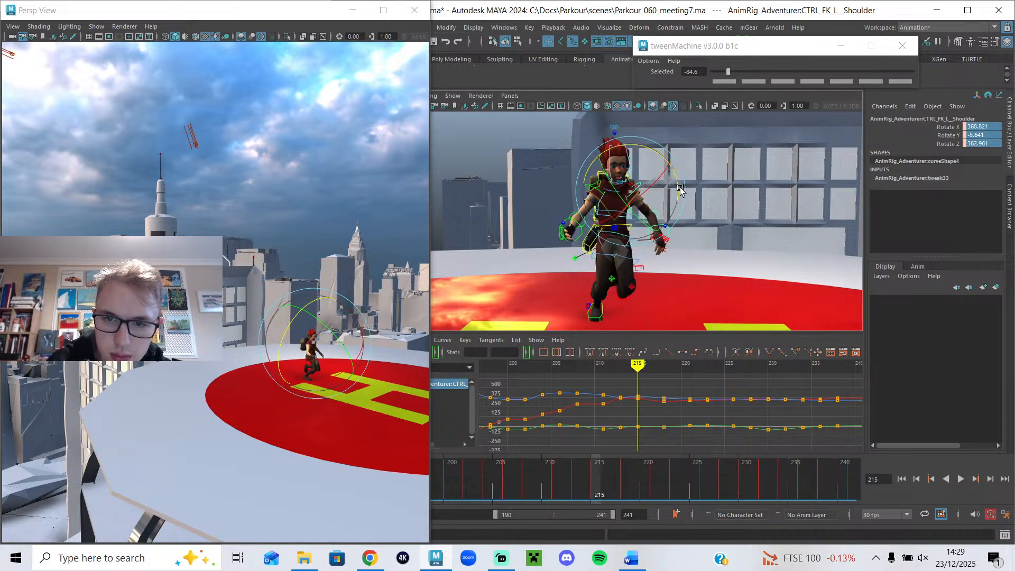
- Tween the left shoulder at frame 218 by -2.4 and rotate it to about X 348.2, Y -5.0, Z 354.9
mouse_move(602, 372)
left_mouse_down()
mouse_move(638, 393)
mouse_move(604, 392)
mouse_move(663, 399)
left_mouse_up()
left_click(810, 71)
left_click_drag(644, 204, 634, 235)
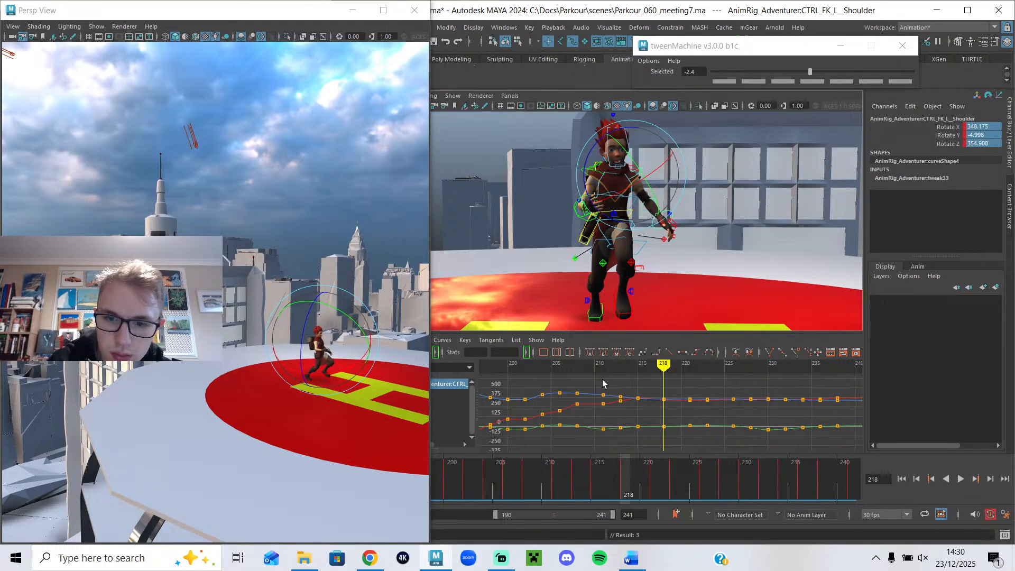
- At frame 215, rotate the left shoulder to about X 371.1, Y -6.5, Z 355.7, and adjust and key the left wrist
mouse_move(569, 375)
left_mouse_down()
mouse_move(700, 401)
mouse_move(629, 408)
mouse_move(664, 409)
mouse_move(639, 415)
left_mouse_up()
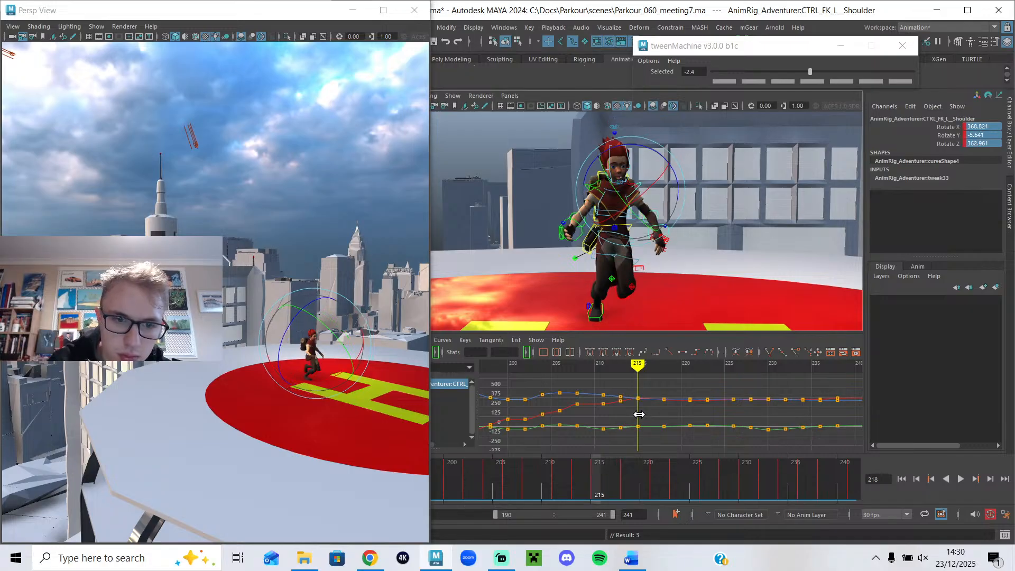
left_click_drag(682, 180, 680, 186)
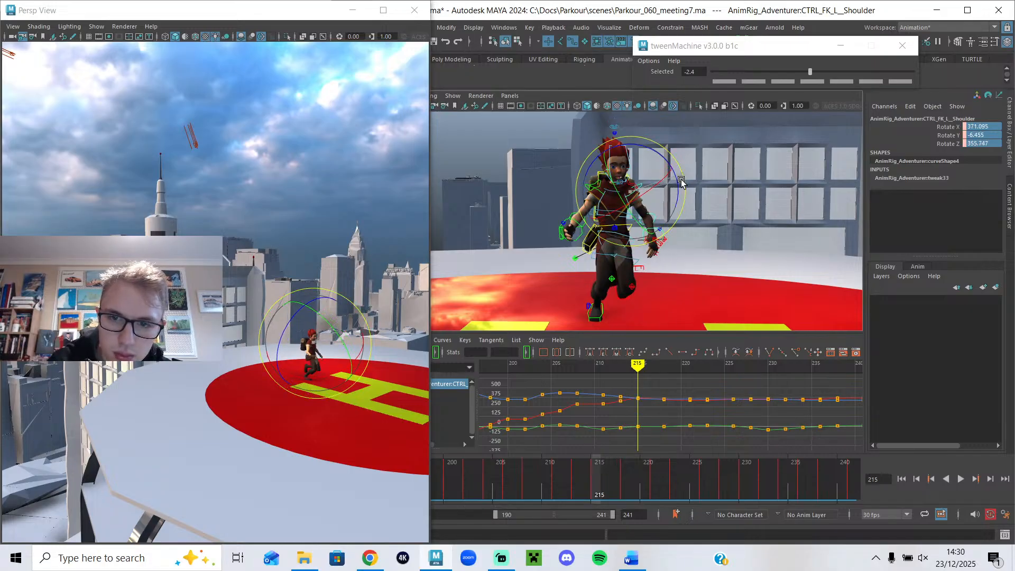
left_click(655, 233)
left_click(657, 235)
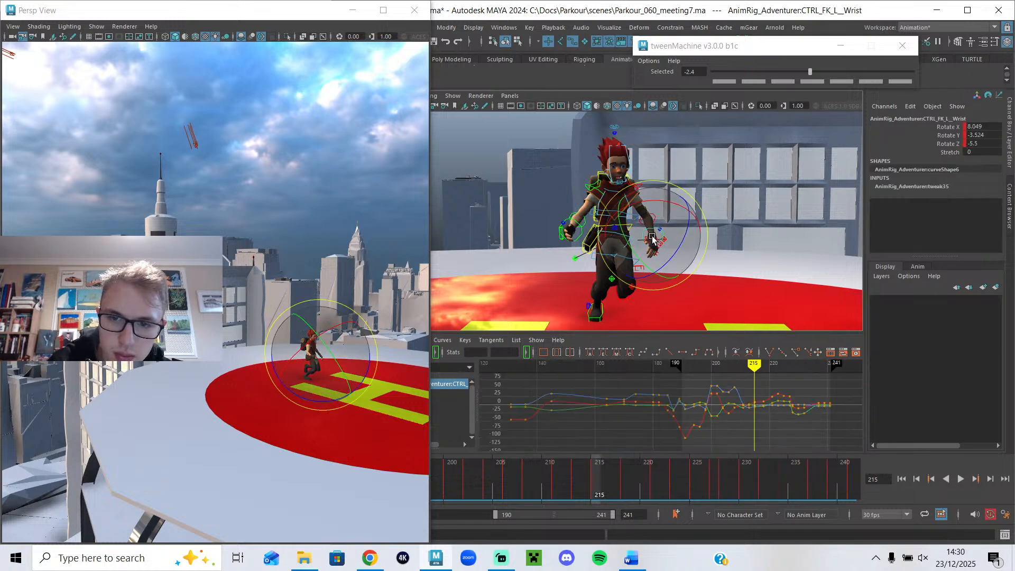
left_click_drag(683, 237, 681, 237)
key("s")
- Tween the left wrist by 50.7 at frame 213 and 60.2 at frame 211, rotating it further at 211 to about X -6.3, Y 0.5, Z 13.6
right_click_drag(687, 424, 744, 411, "alt")
middle_click_drag(743, 411, 589, 422, "alt")
left_click_drag(731, 372, 734, 366)
left_click_drag(823, 72, 864, 78)
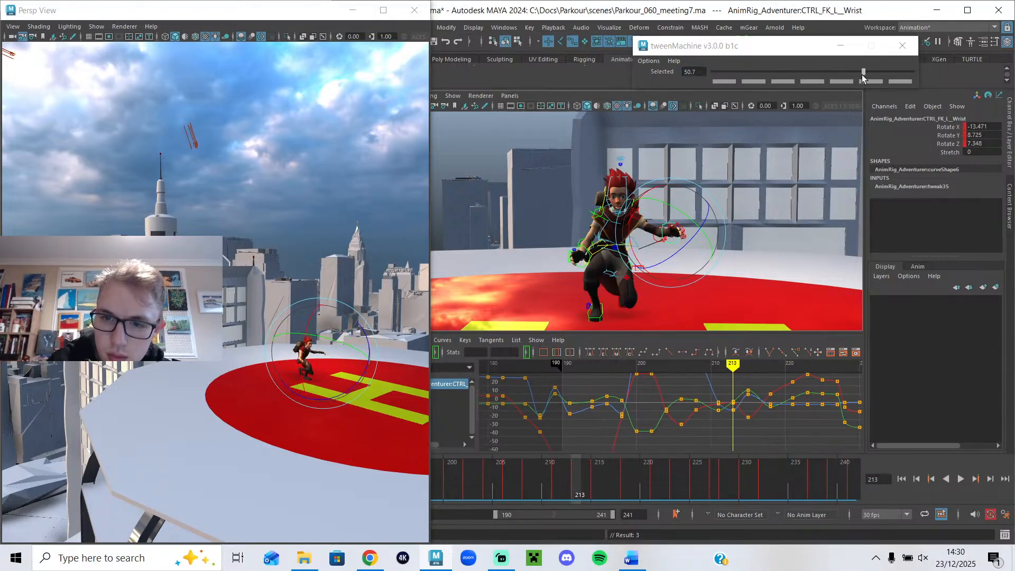
left_click_drag(710, 375, 718, 364)
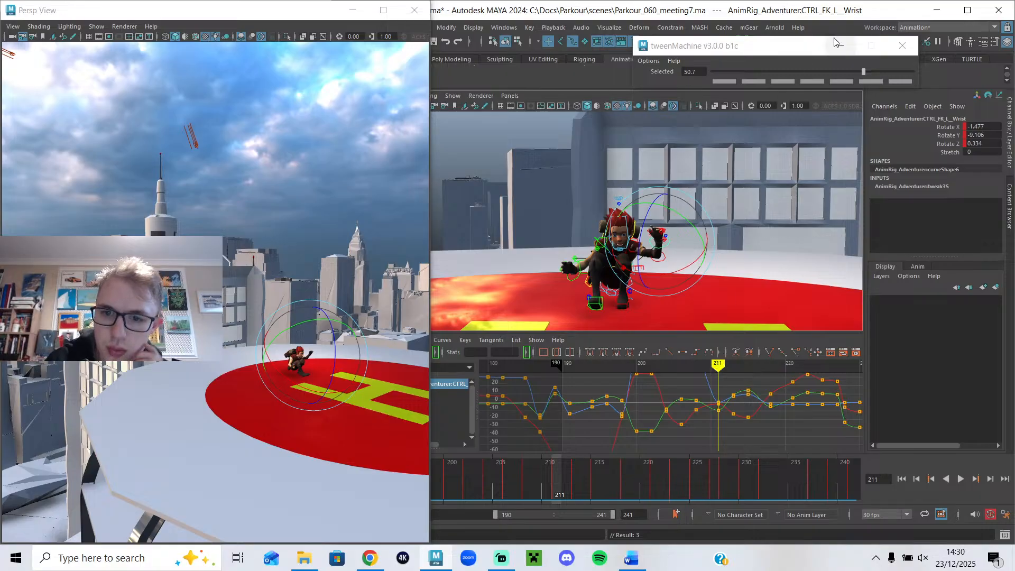
left_click_drag(872, 74, 873, 75)
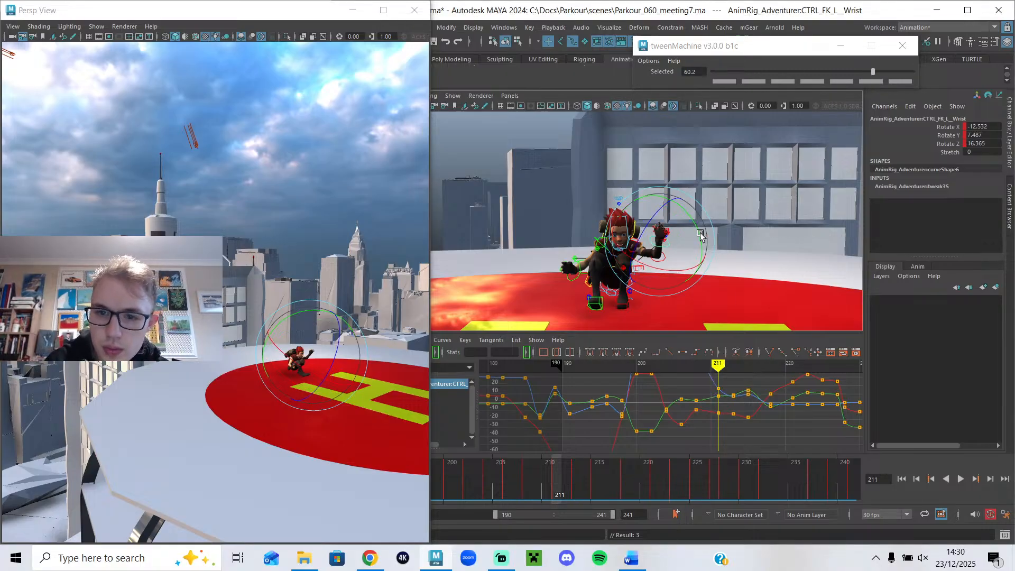
left_click_drag(707, 207, 723, 296)
- Play the roll and run-out from frame 196 to review the left wrist's motion, and return to frame 211
mouse_move(718, 371)
left_mouse_down()
mouse_move(764, 375)
mouse_move(750, 381)
mouse_move(761, 385)
mouse_move(607, 384)
left_mouse_up()
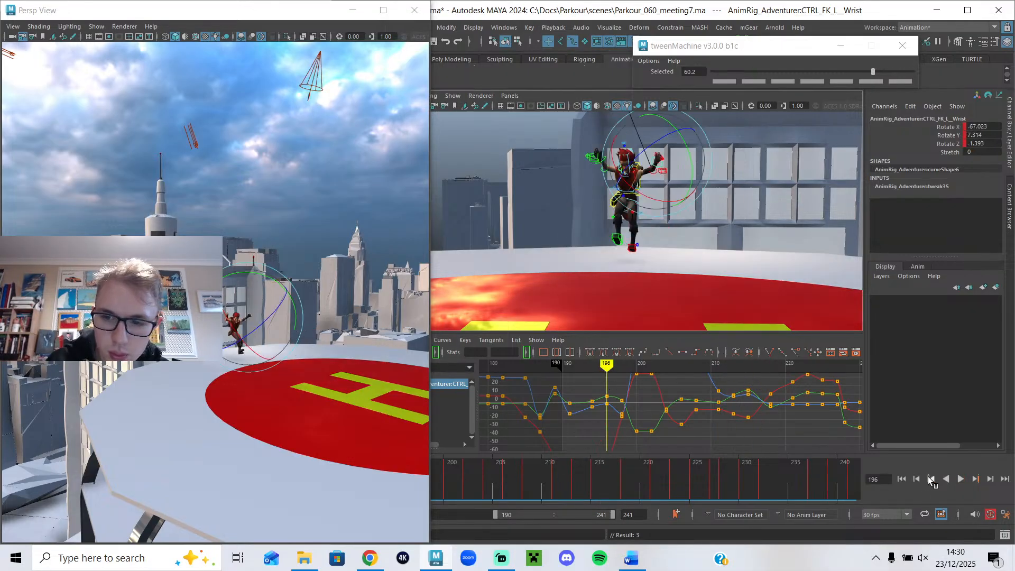
left_click(961, 479)
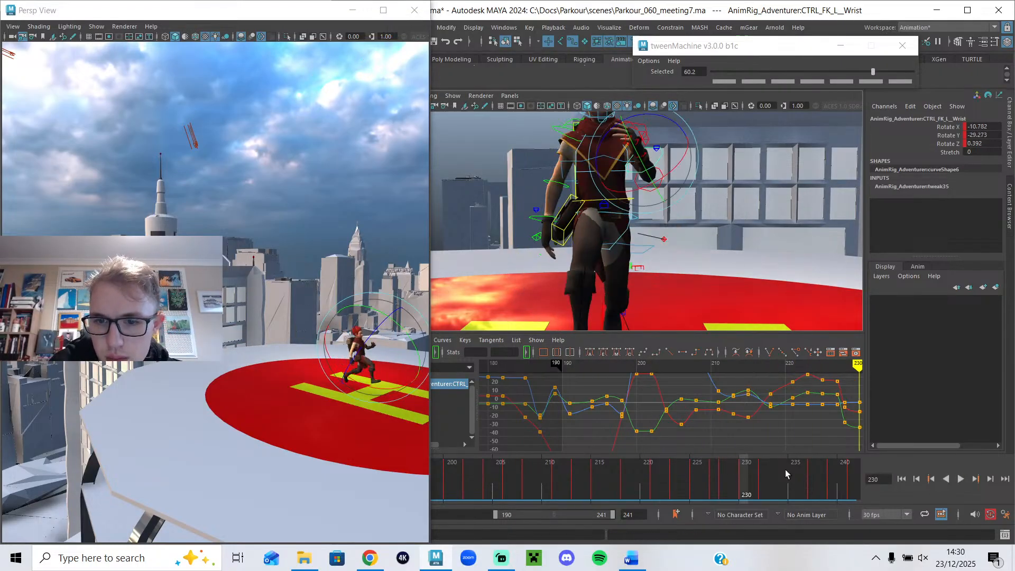
left_click_drag(503, 463, 552, 474)
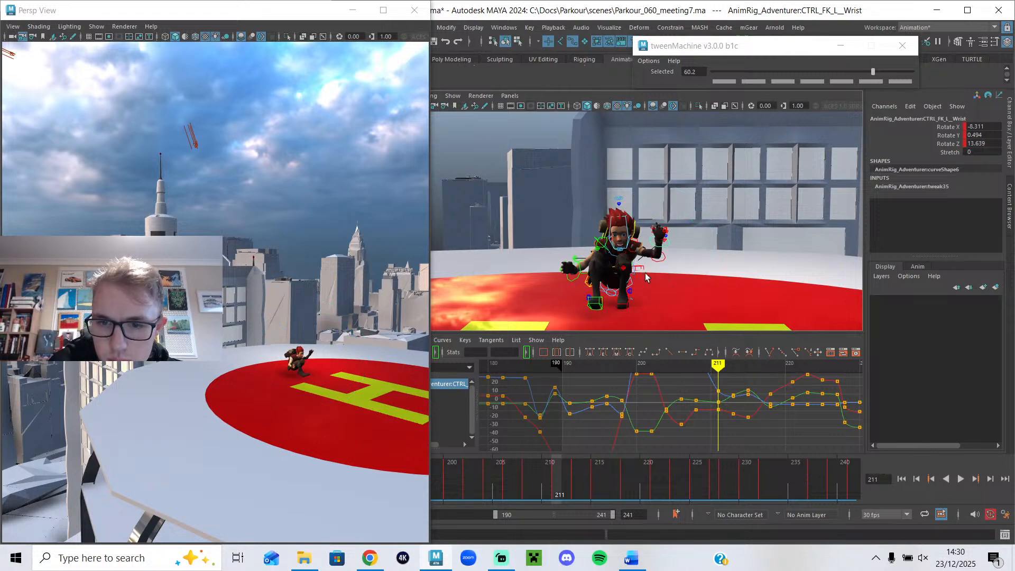
- Frame the upper body closely and rotate the left shoulder at frame 211 to about X 295.1, Y -6.3, Z 381.9
left_click(631, 252)
key("f")
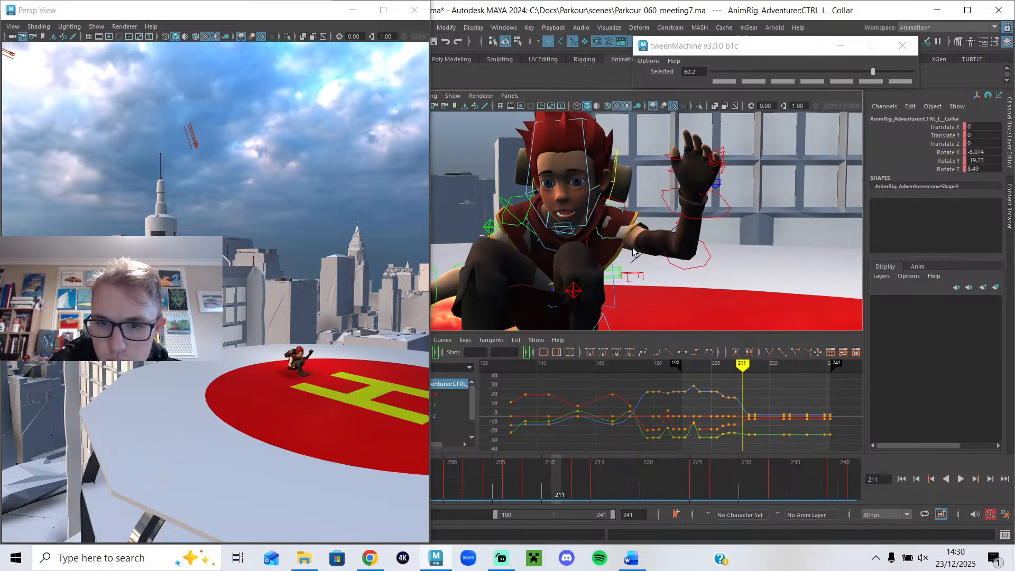
left_click(588, 243)
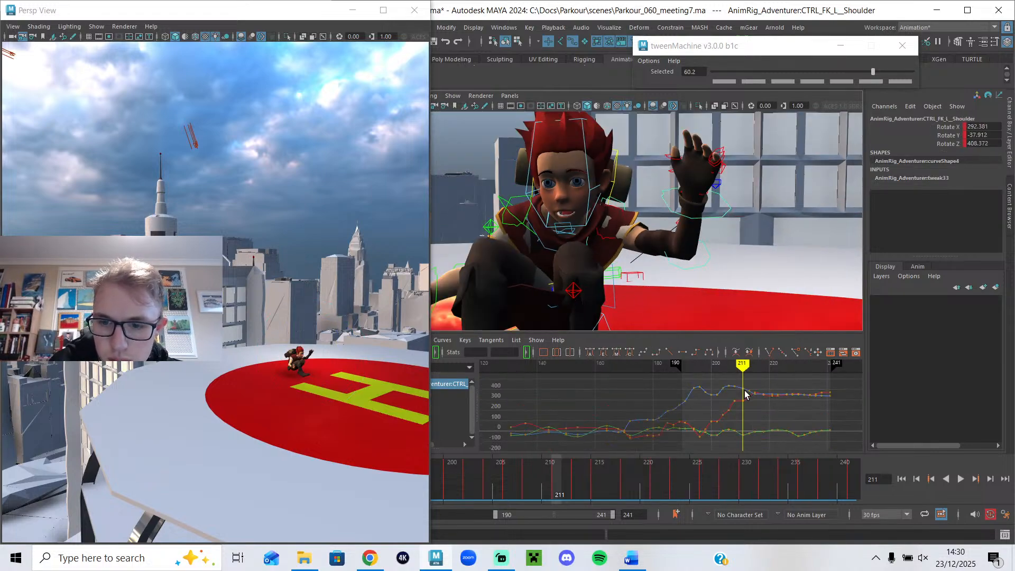
key("e")
left_click_drag(661, 260, 643, 249)
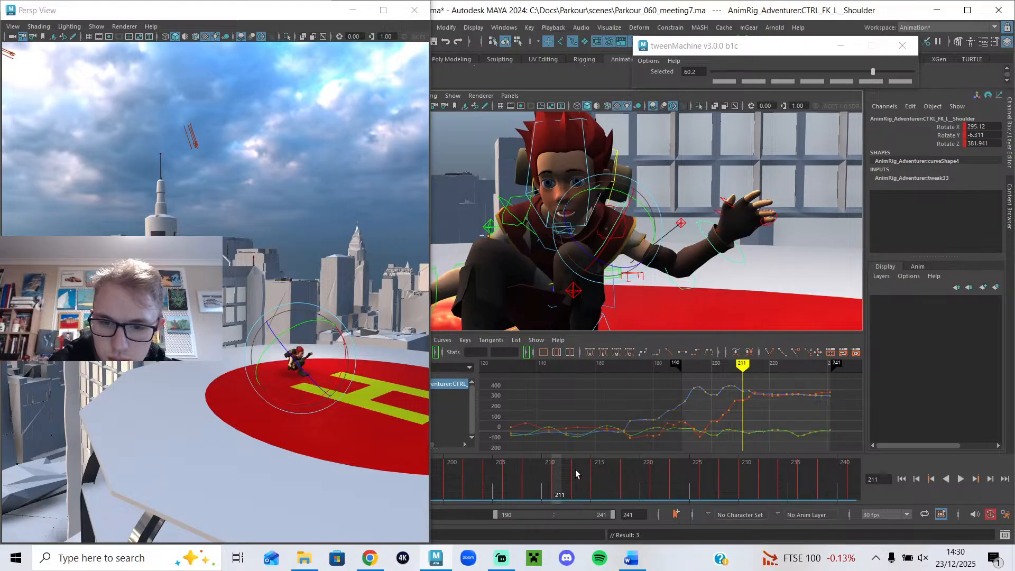
- Rotate the left shoulder at frames 213 and 215, keying frame 215 at about X 359.0, Y -12.3, Z 366.6
left_click_drag(557, 481, 577, 488)
left_click_drag(596, 152, 588, 150)
left_click_drag(557, 476, 593, 485)
middle_click_drag(628, 156, 649, 211, "alt")
left_click_drag(630, 125, 647, 142)
key("s")
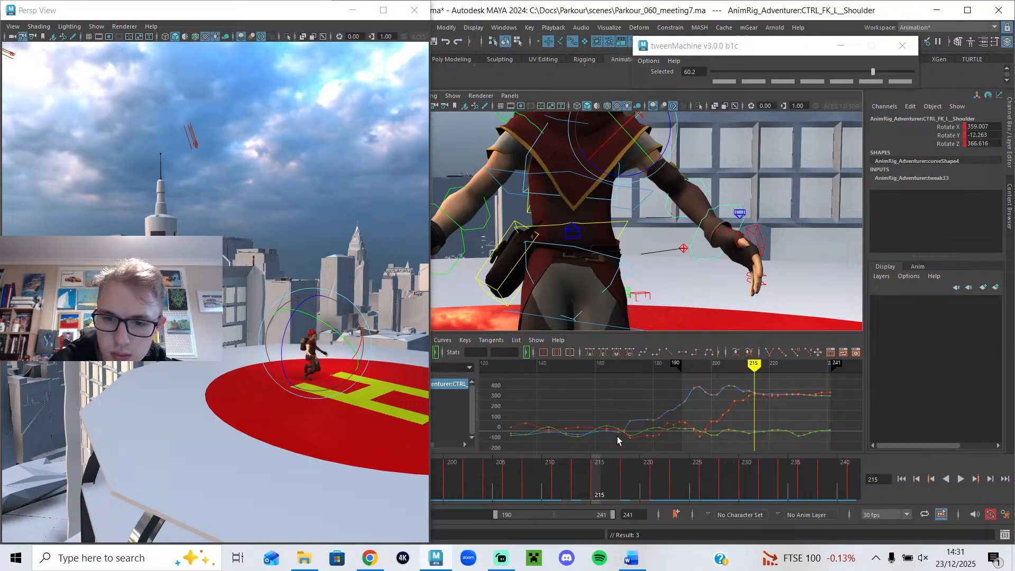
- Adjust the left shoulder's rotation at frames 218 and 221, bringing frame 221 to about X 337.9, Y 17.8, Z 351.6
left_click_drag(565, 478, 622, 490)
key("e")
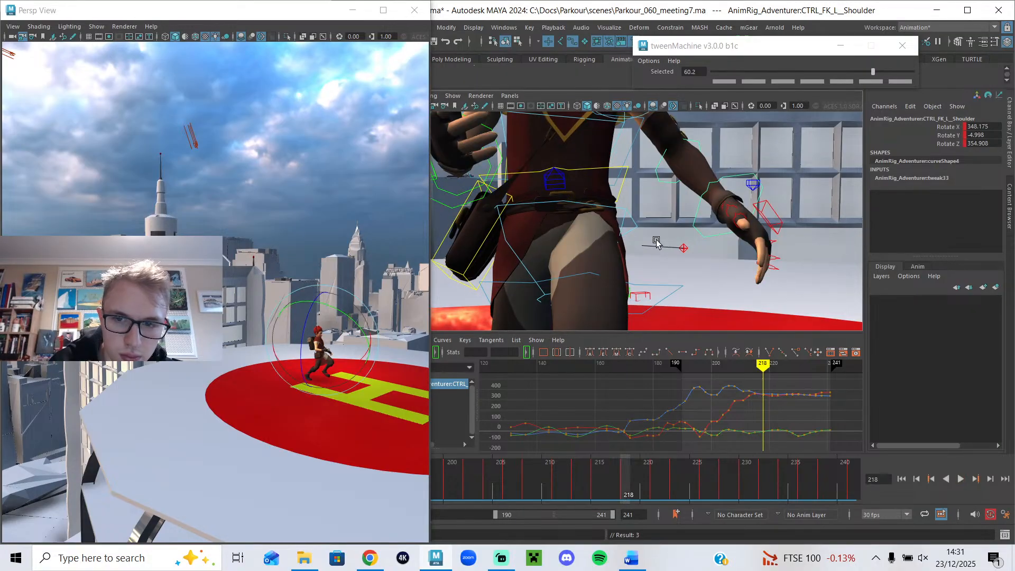
scroll(657, 239, "down", 4)
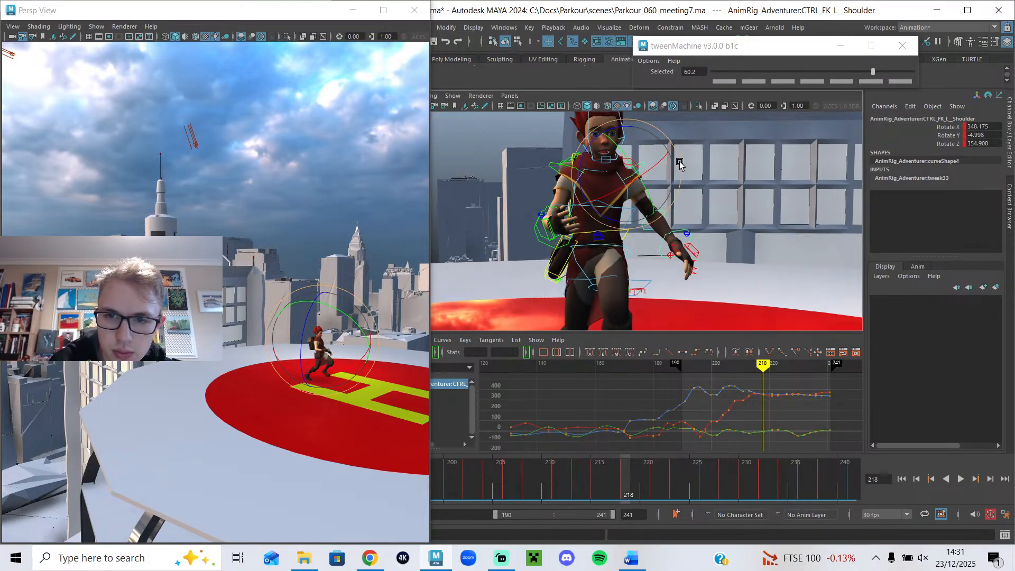
left_click_drag(678, 165, 683, 171)
key("alt+v")
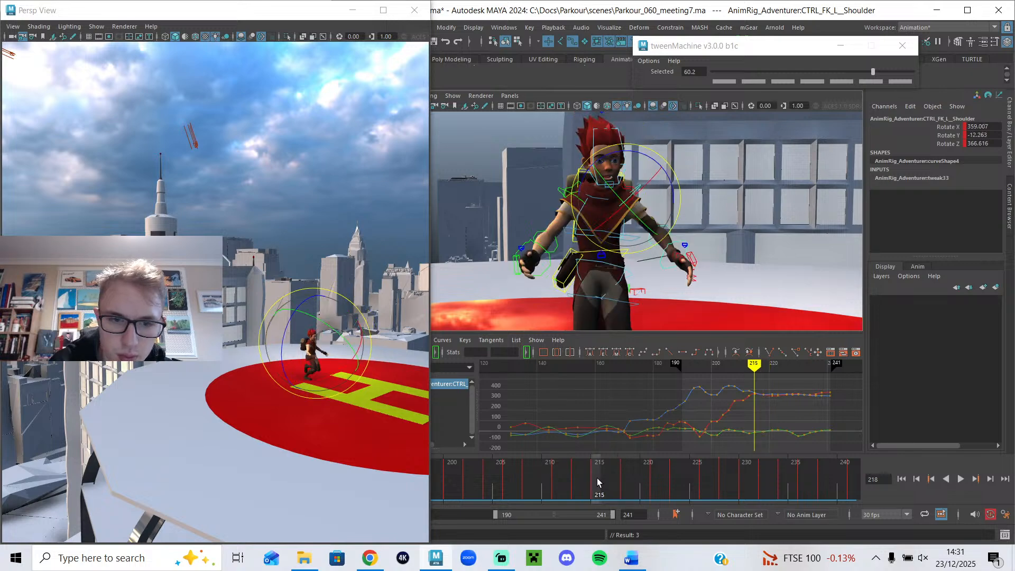
left_click_drag(625, 489, 656, 493)
left_click_drag(656, 188, 662, 182)
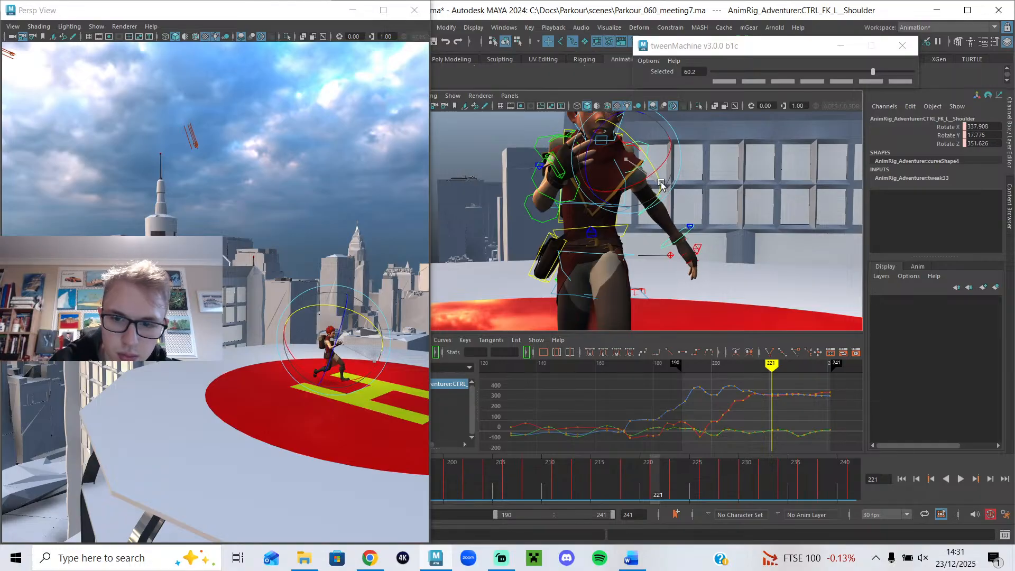
key("alt+v")
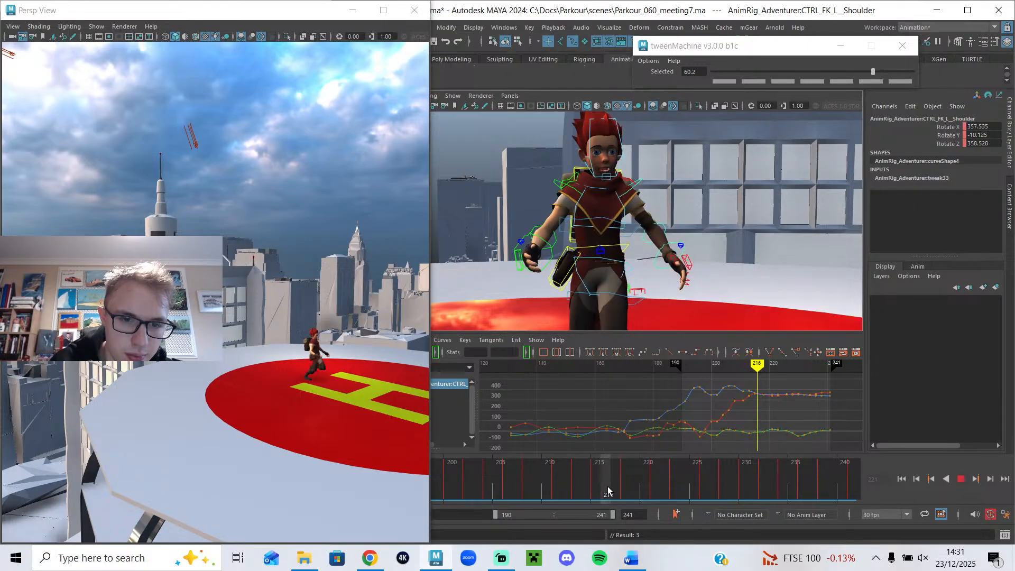
- Rotate the left shoulder at frames 225 and 228, bringing frame 228 to about X 356.9, Y -12.5, Z 349.4
left_click_drag(627, 495, 700, 504)
left_click_drag(646, 209, 646, 210)
left_click_drag(672, 481, 721, 493)
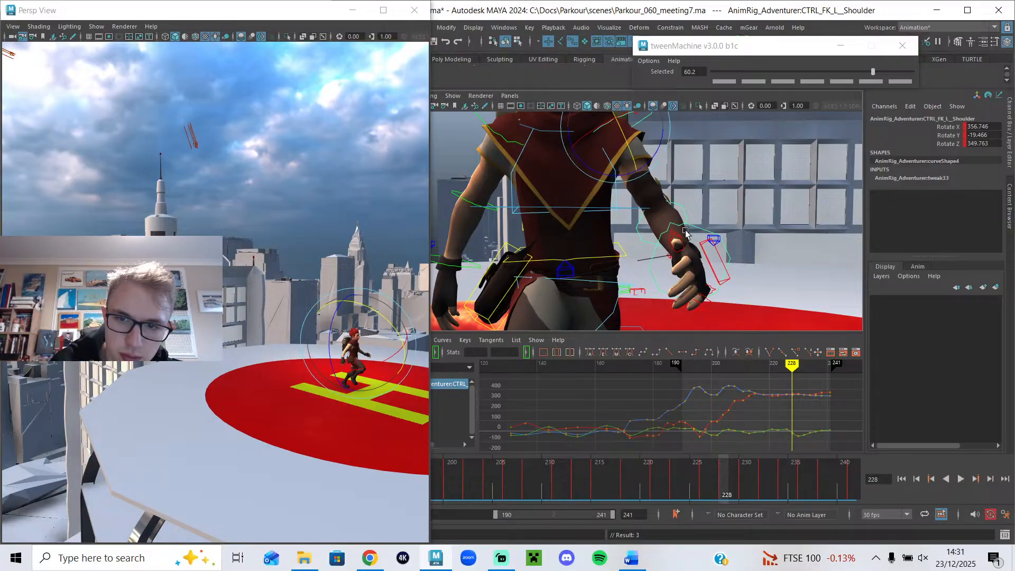
left_click_drag(633, 154, 634, 157)
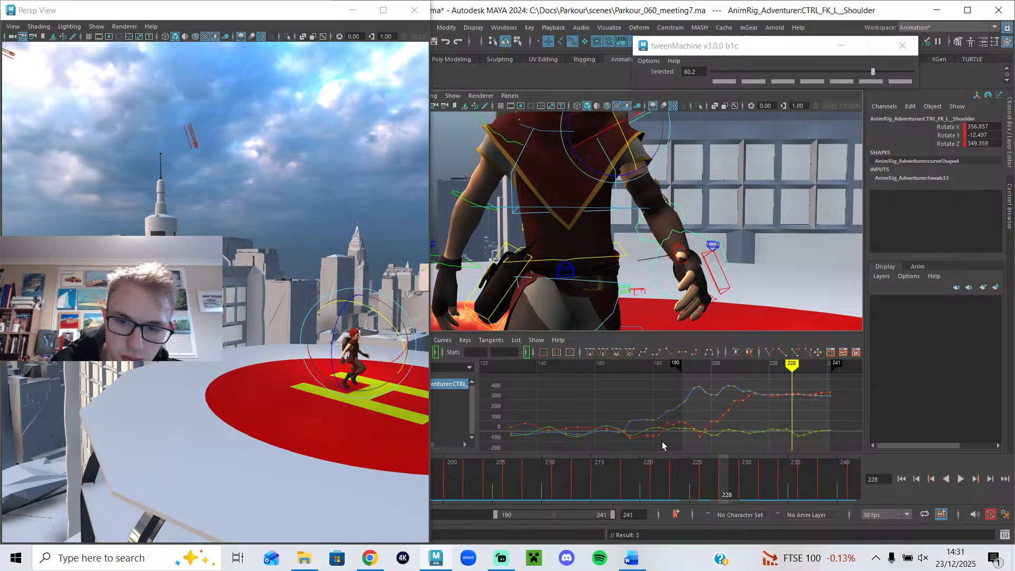
- Rotate the left shoulder at frames 230 and 232, bringing frame 232 to about X 347.3, Y -33.7, Z 348.2
left_click_drag(702, 473, 744, 489)
left_click_drag(633, 120, 629, 124)
left_click_drag(735, 475, 763, 487)
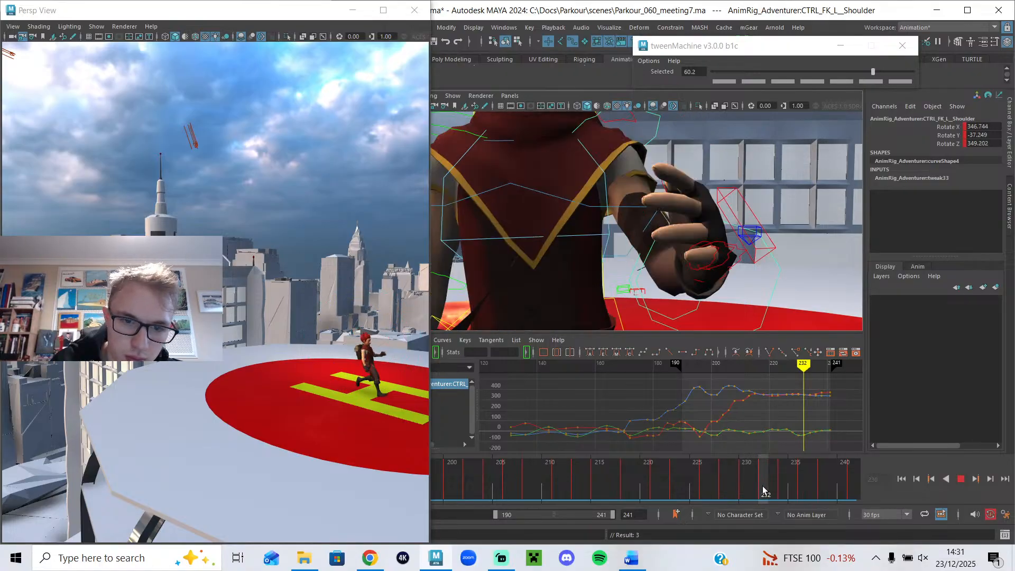
left_click_drag(620, 150, 621, 153)
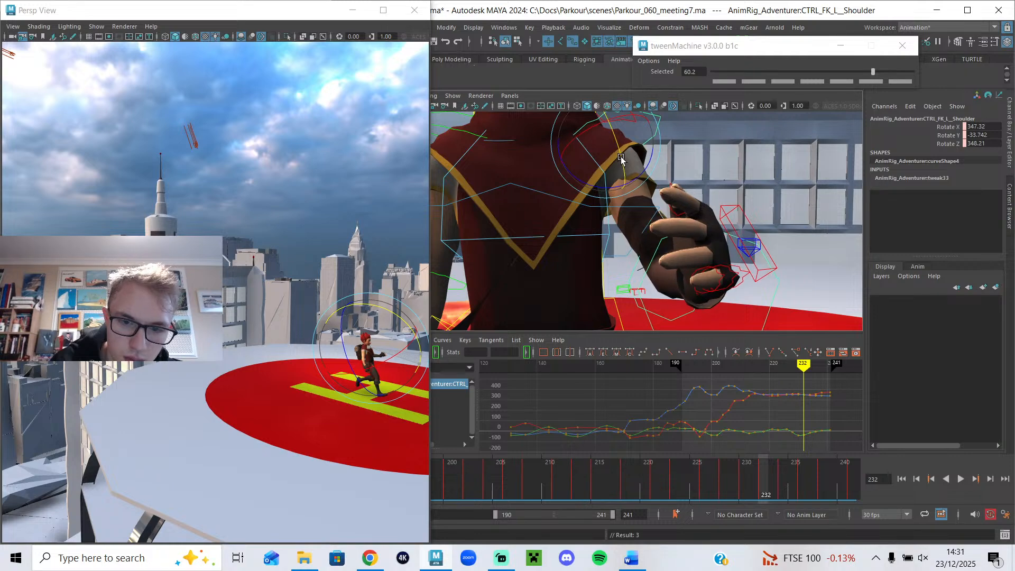
- Review the arm swing through the final stop in playback, checking the live chat in Streamlabs Desktop between the two playbacks
left_click_drag(684, 487, 820, 512)
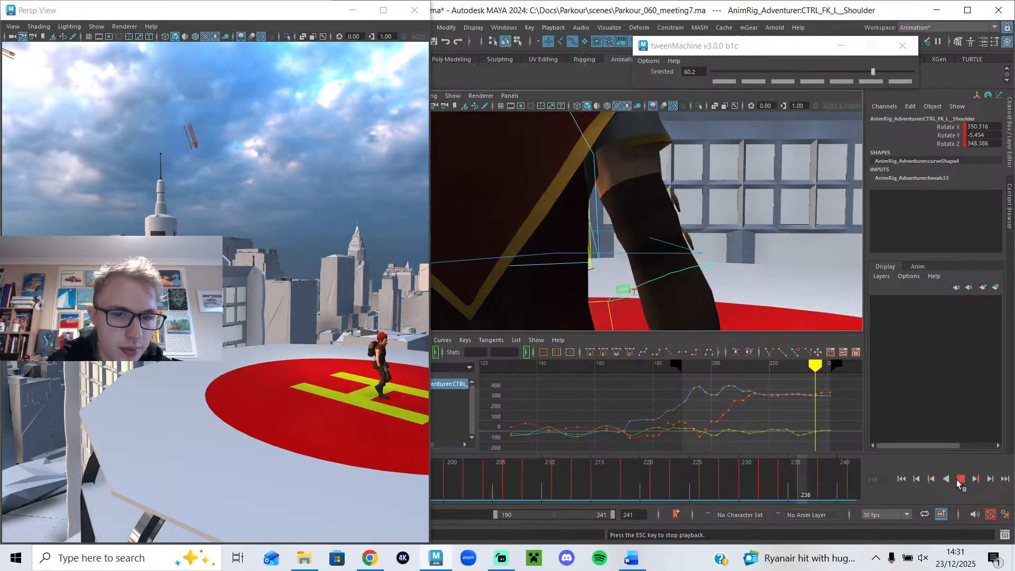
left_click(961, 479)
left_click_drag(609, 254, 659, 256, "alt")
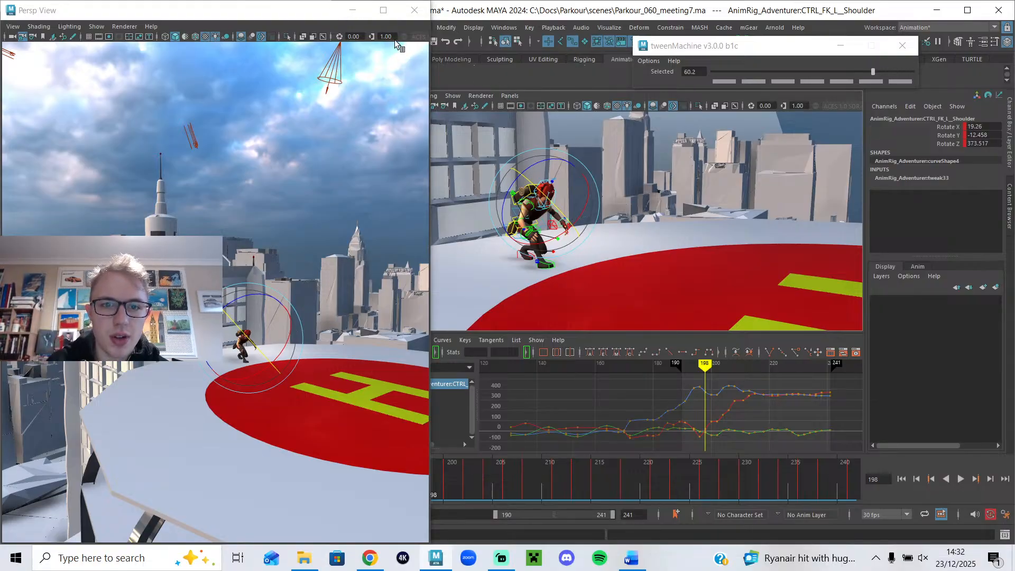
left_click(502, 562)
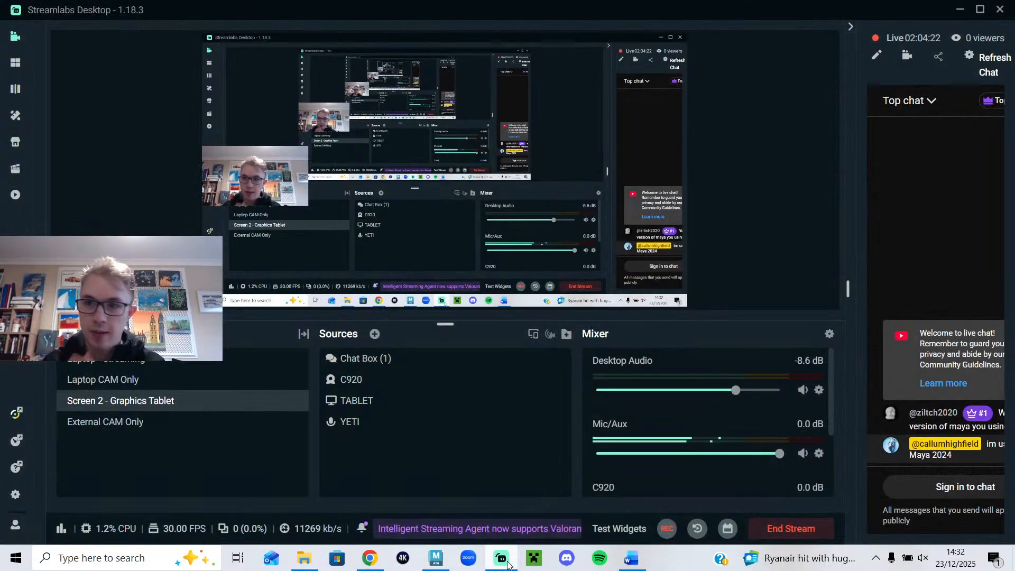
left_click(502, 559)
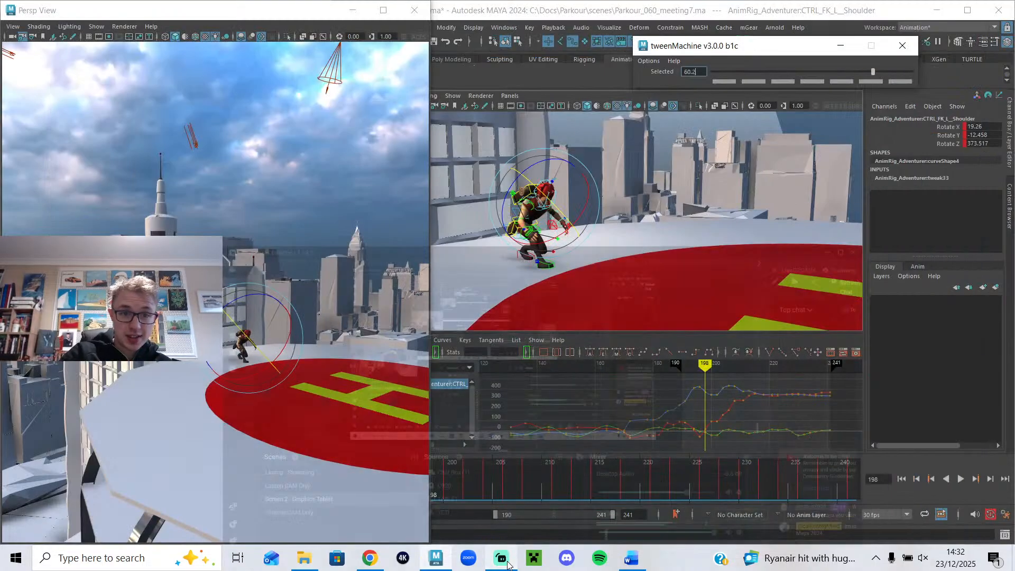
left_click(961, 479)
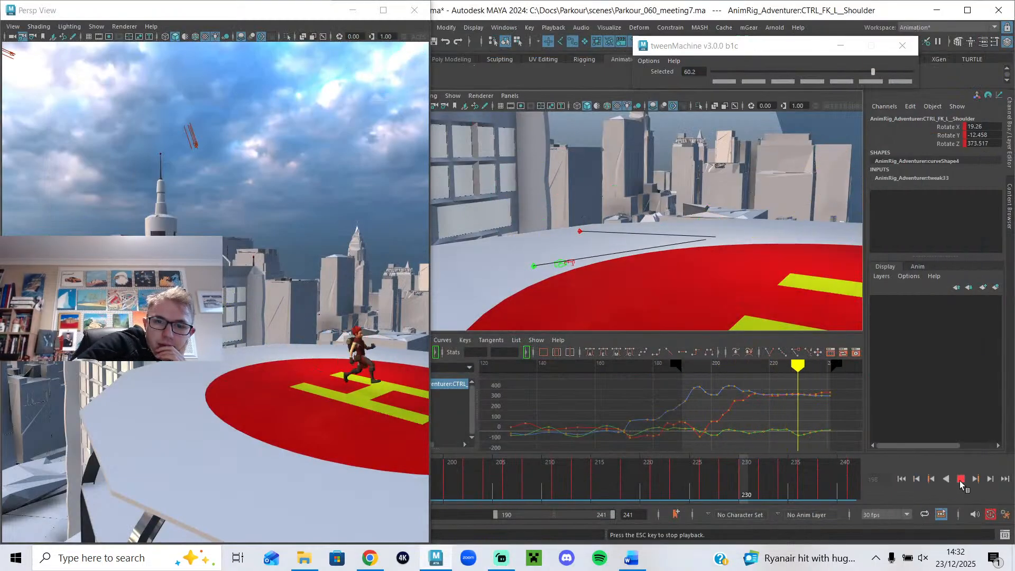
left_click(960, 480)
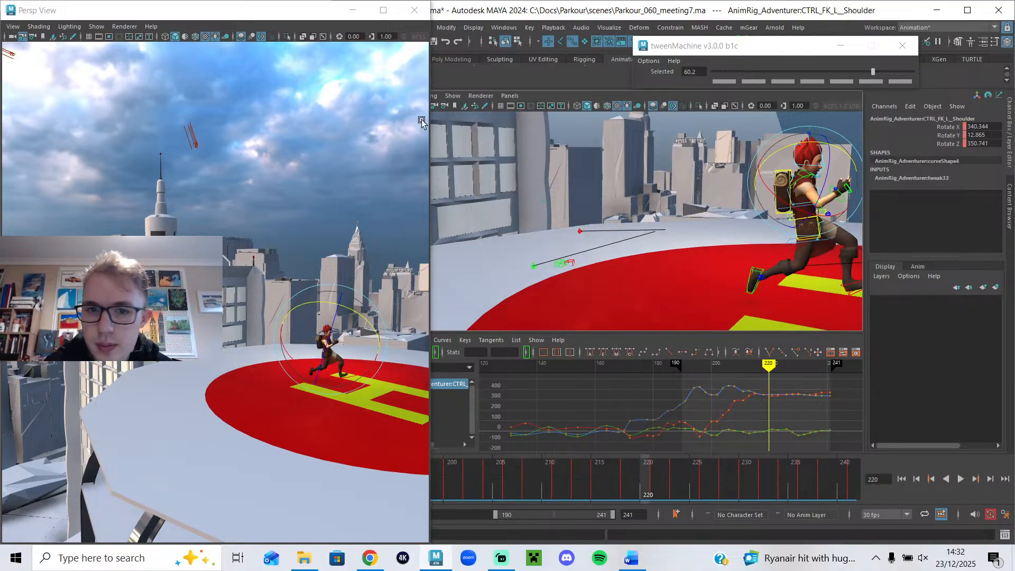
- Select the right shoulder control, bring the roll's exit at frame 210 into the main view, and minimise the Persp View window
left_click(745, 239)
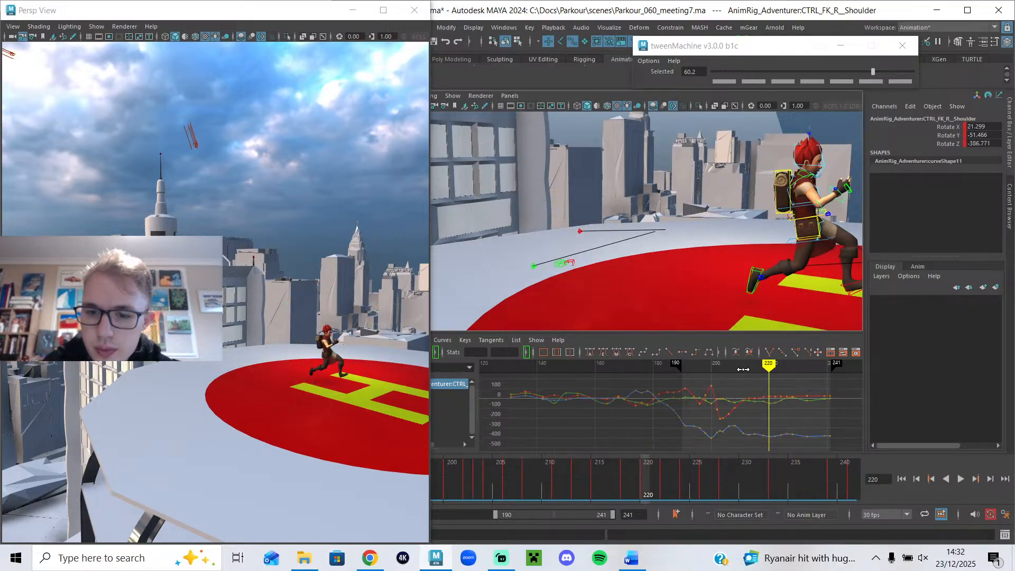
middle_click_drag(758, 407, 664, 397, "alt")
left_click(628, 469)
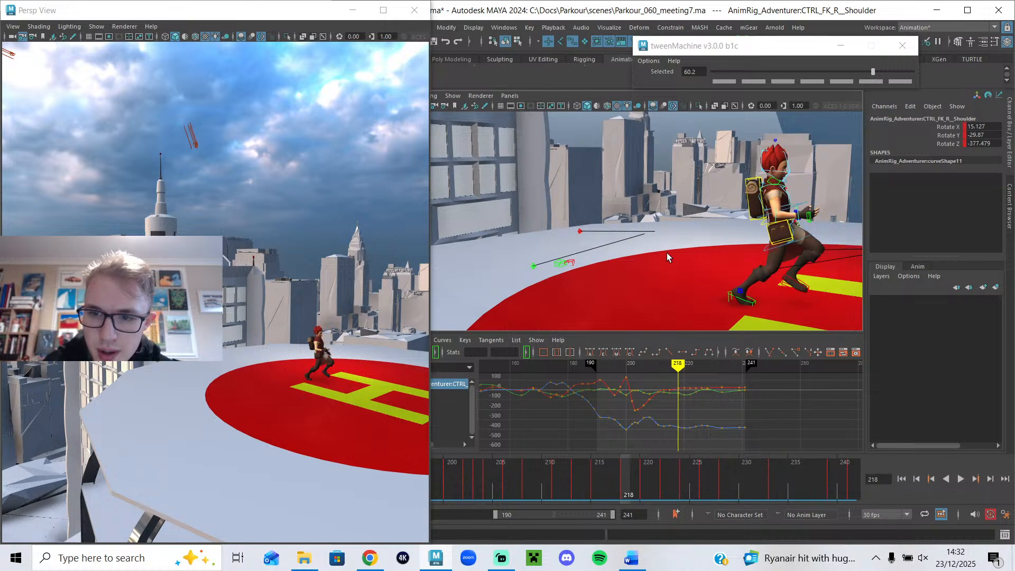
middle_click_drag(668, 267, 540, 233, "alt")
mouse_move(631, 360)
left_mouse_down()
mouse_move(668, 373)
mouse_move(655, 369)
left_mouse_up()
scroll(598, 268, "up", 2)
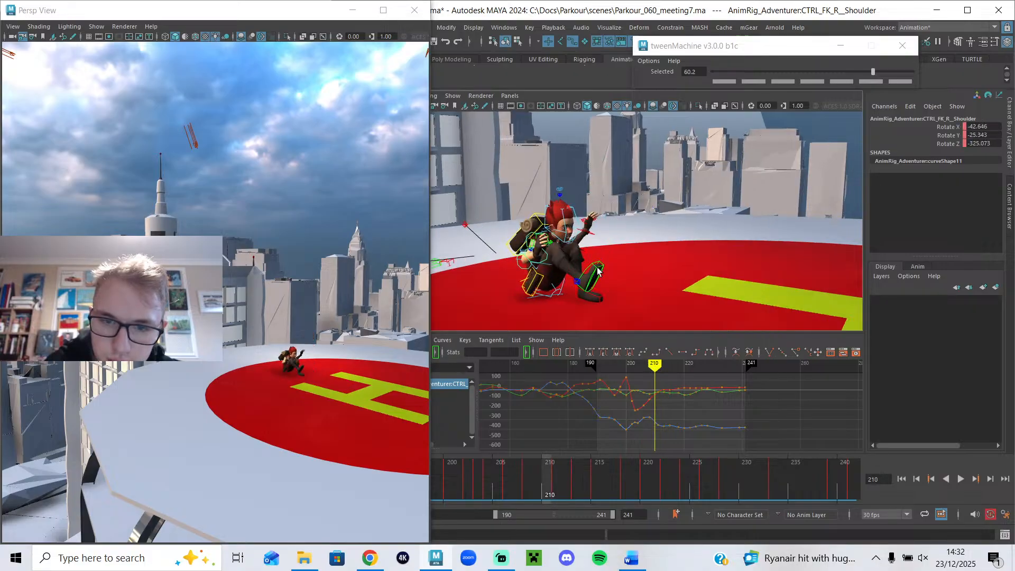
left_click(349, 12)
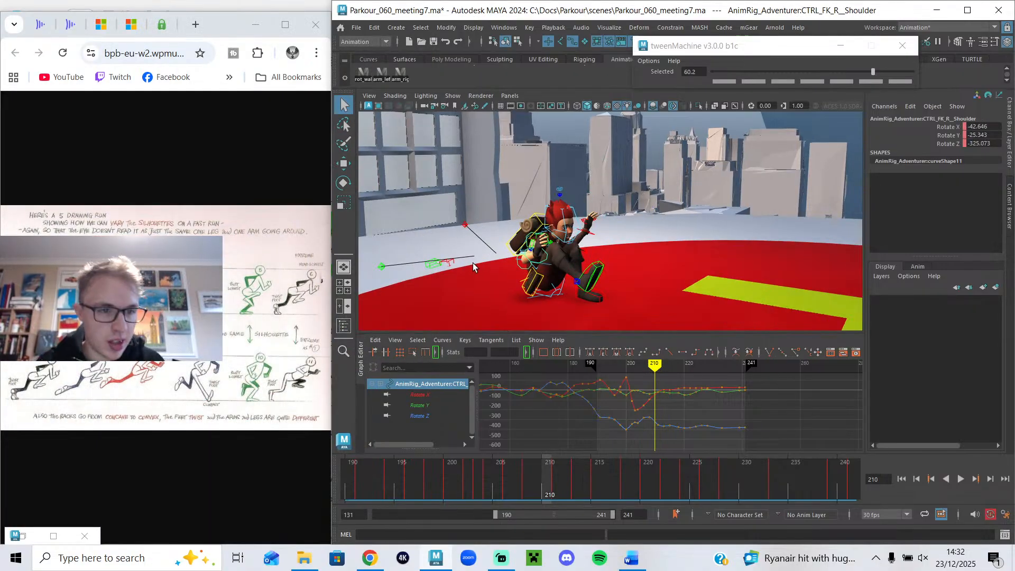
- Hide the rig controls in a side view, and rotate and key the right shoulder at frame 208 at about X -72.0, Y -47.0, Z -294.6
left_click_drag(477, 253, 529, 256, "alt")
key("alt+1")
middle_click_drag(529, 256, 532, 271, "alt")
mouse_move(634, 366)
left_mouse_down()
mouse_move(624, 366)
mouse_move(650, 376)
left_mouse_up()
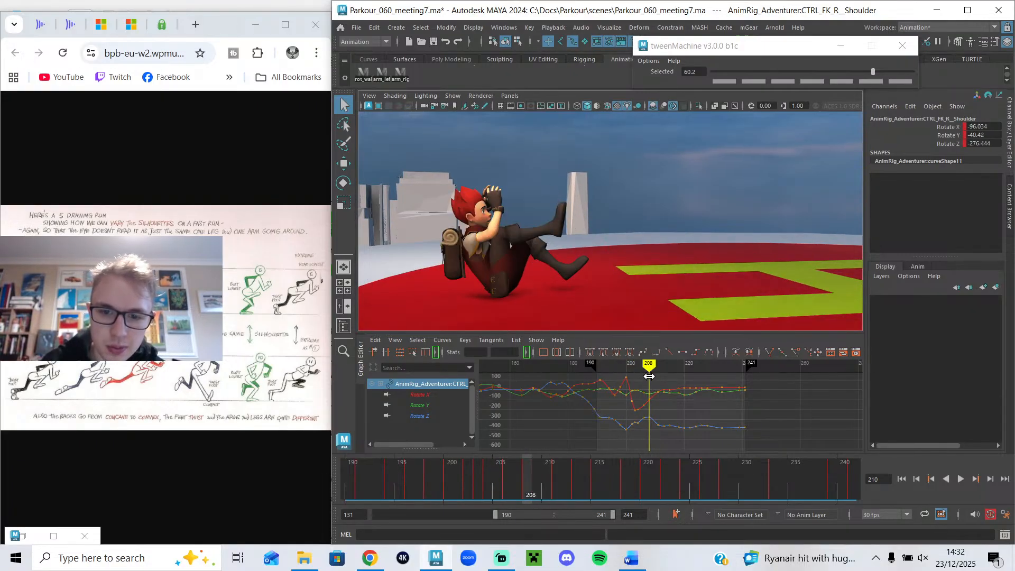
mouse_move(521, 480)
left_mouse_down()
mouse_move(510, 480)
mouse_move(525, 485)
left_mouse_up()
left_click_drag(523, 231, 527, 239)
key("s")
scroll(621, 417, "up", 3)
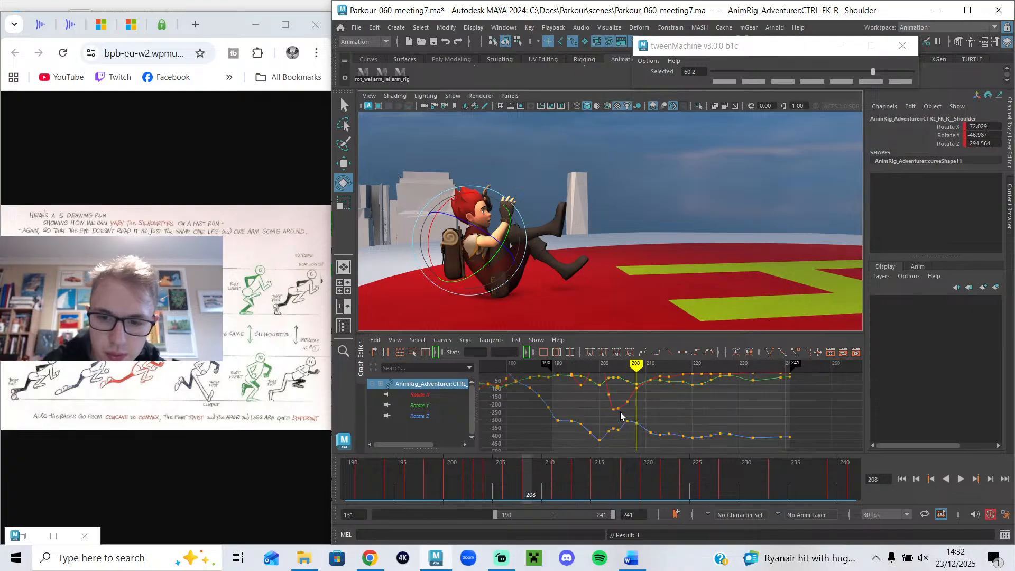
mouse_move(637, 365)
left_mouse_down()
mouse_move(620, 368)
mouse_move(652, 391)
left_mouse_up()
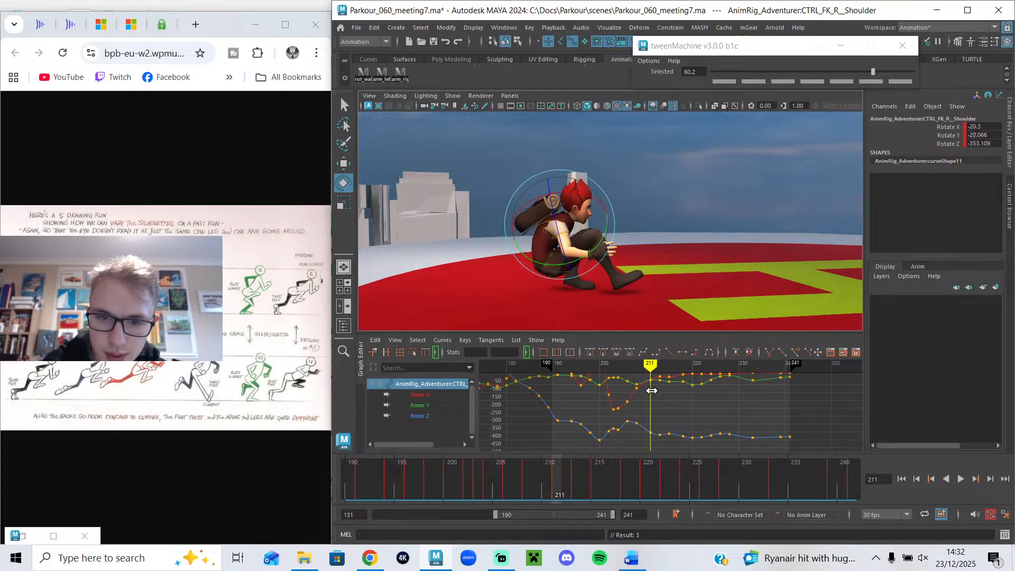
- Rotate the right shoulder at frames 213 and 215, with frame 213 at about X 11.8, Y -6.0, Z -370.5, and review the playback
left_click_drag(559, 487, 575, 491)
left_click_drag(657, 195, 653, 213, "alt")
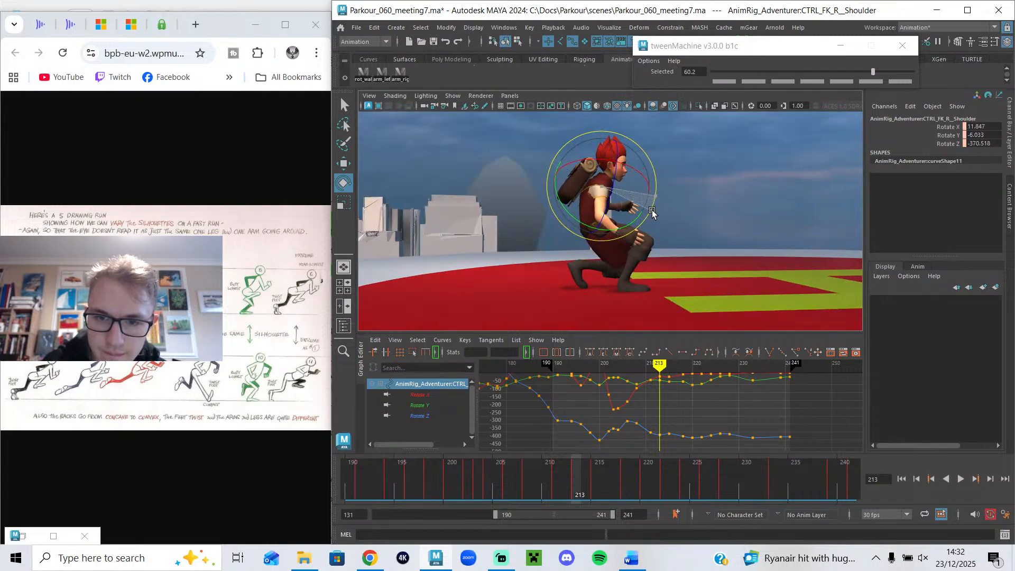
left_click_drag(564, 483, 598, 503)
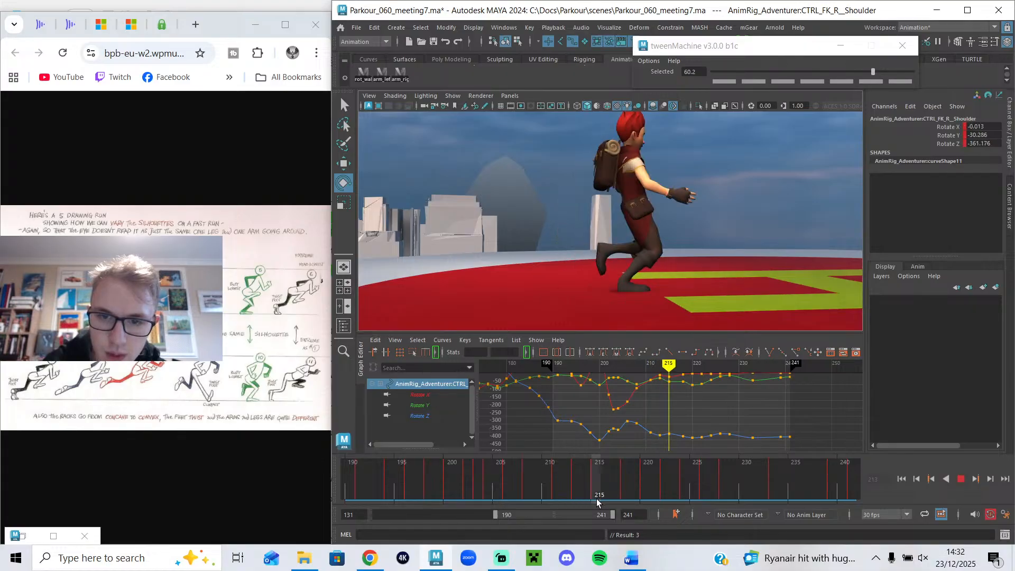
left_click_drag(649, 211, 636, 220)
mouse_move(579, 474)
left_mouse_down()
mouse_move(550, 477)
mouse_move(642, 479)
mouse_move(588, 479)
left_mouse_up()
left_click(958, 482)
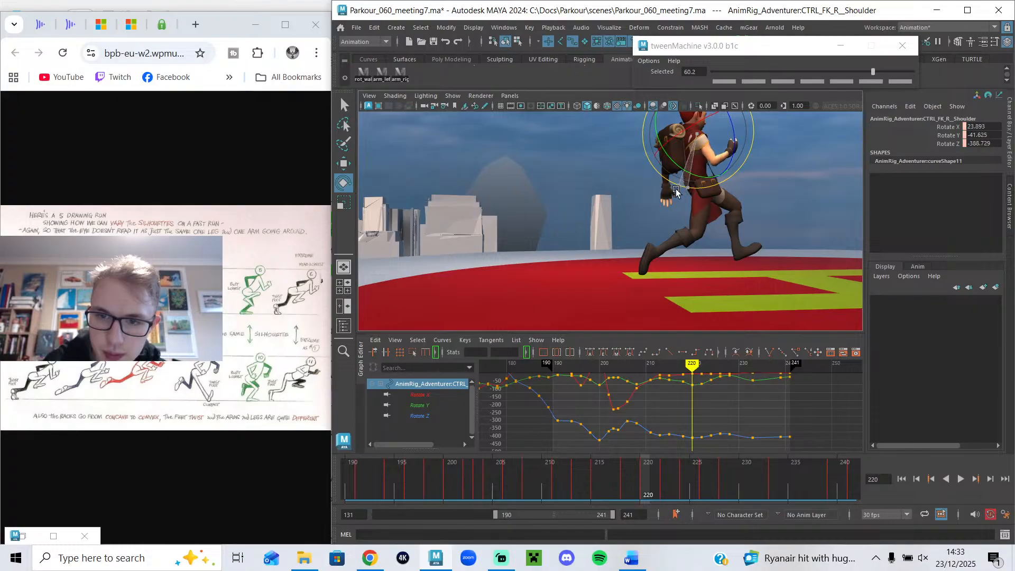
- Select the right elbow control, magnify its Rotate Y curve, and rotate the elbow at frame 208 during the roll's exit
mouse_move(684, 413)
middle_mouse_down("alt")
mouse_move(652, 424)
mouse_move(615, 416)
middle_mouse_up("alt")
mouse_move(608, 367)
left_mouse_down()
mouse_move(655, 395)
mouse_move(647, 390)
left_mouse_up()
left_click_drag(705, 281, 639, 277, "alt")
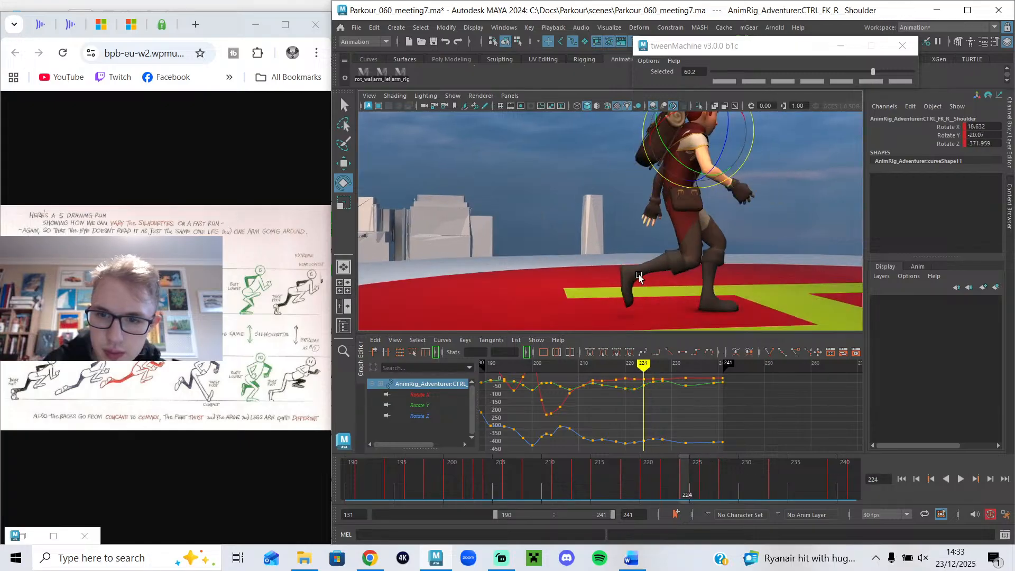
left_click(712, 169)
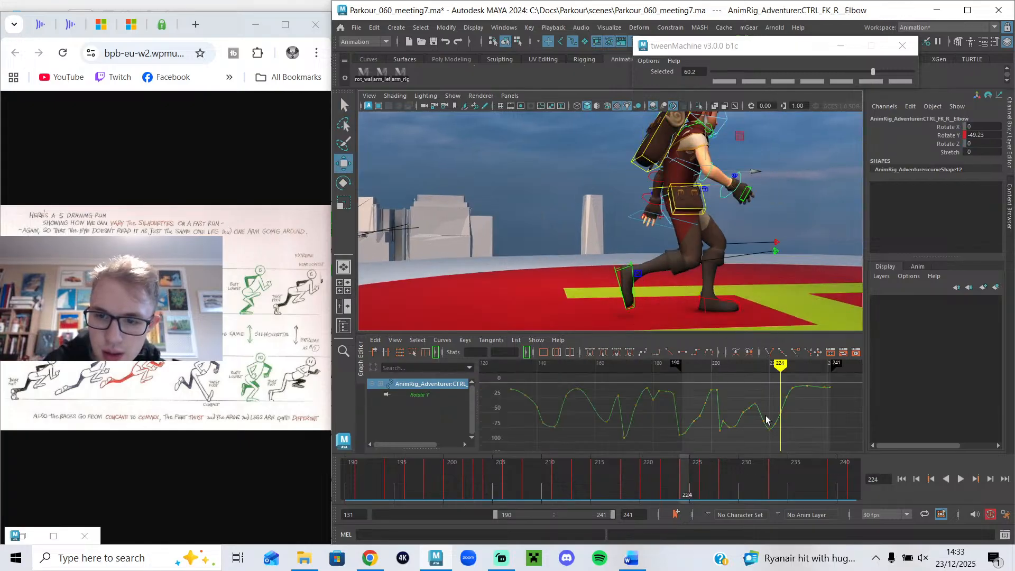
middle_click_drag(768, 423, 634, 413, "alt")
scroll(617, 398, "up", 4)
left_click_drag(638, 366, 563, 367)
middle_click_drag(524, 280, 609, 263, "alt")
key("e")
mouse_move(471, 248)
left_mouse_down()
mouse_move(450, 257)
mouse_move(472, 219)
mouse_move(476, 229)
left_mouse_up()
left_click_drag(476, 229, 599, 301, "alt")
- Set the right elbow's Rotate Y to about -43 at frame 211 and about -37 at frame 213
left_click(576, 375)
left_click_drag(572, 369, 576, 368)
left_click_drag(604, 293, 588, 300)
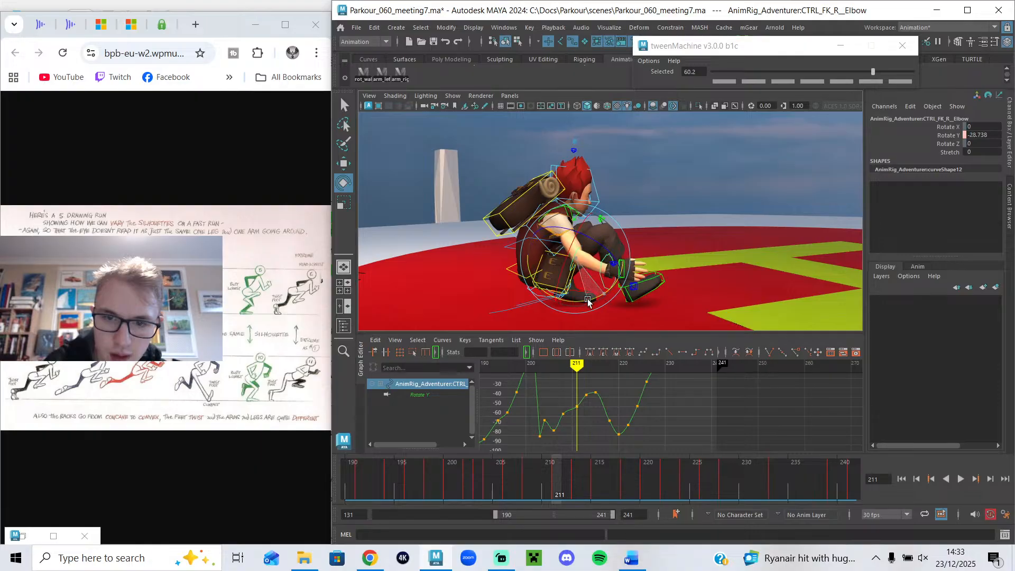
mouse_move(576, 367)
left_mouse_down()
mouse_move(587, 368)
mouse_move(576, 369)
left_mouse_up()
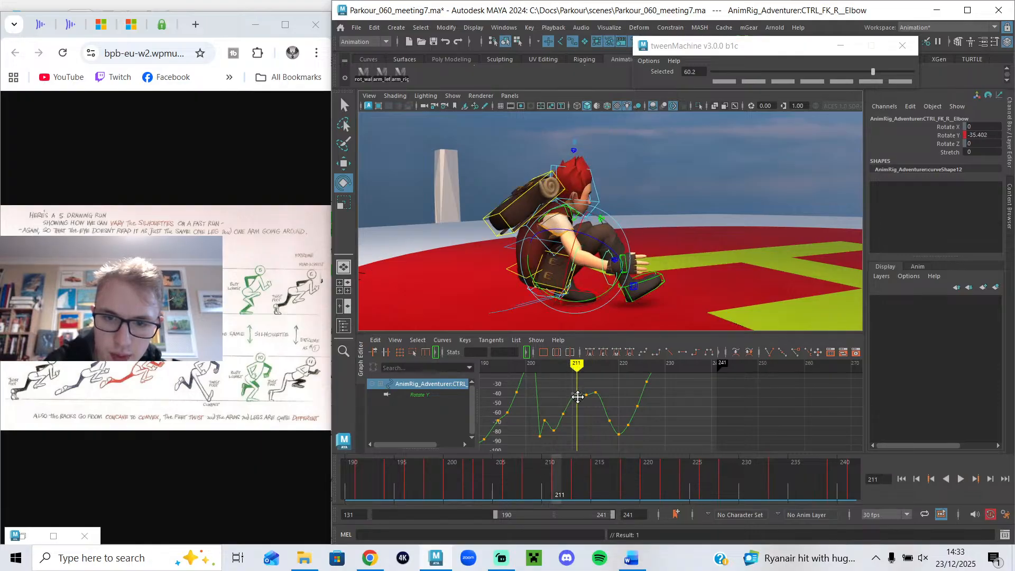
left_click(587, 368)
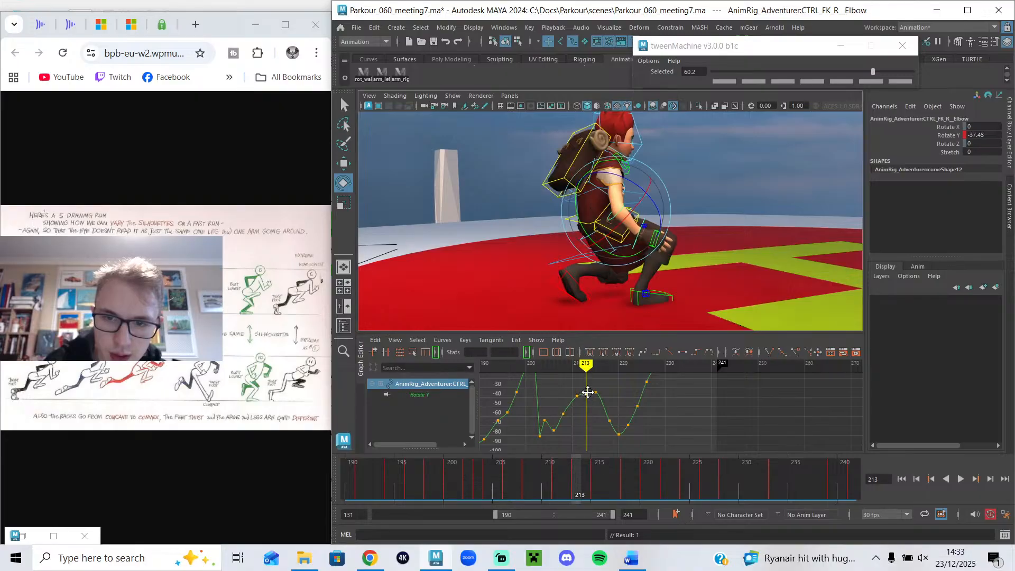
- Set the right elbow's Rotate Y to about -81 at frame 204 and review the roll and run-out in playback
left_click_drag(587, 368, 545, 367)
left_click_drag(591, 275, 671, 261, "alt")
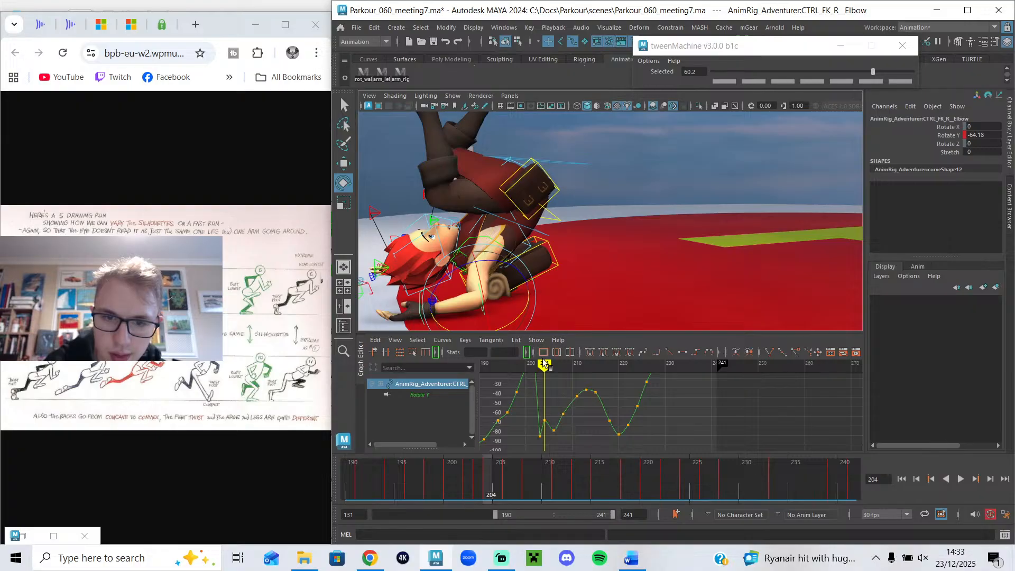
middle_click_drag(545, 423, 546, 436)
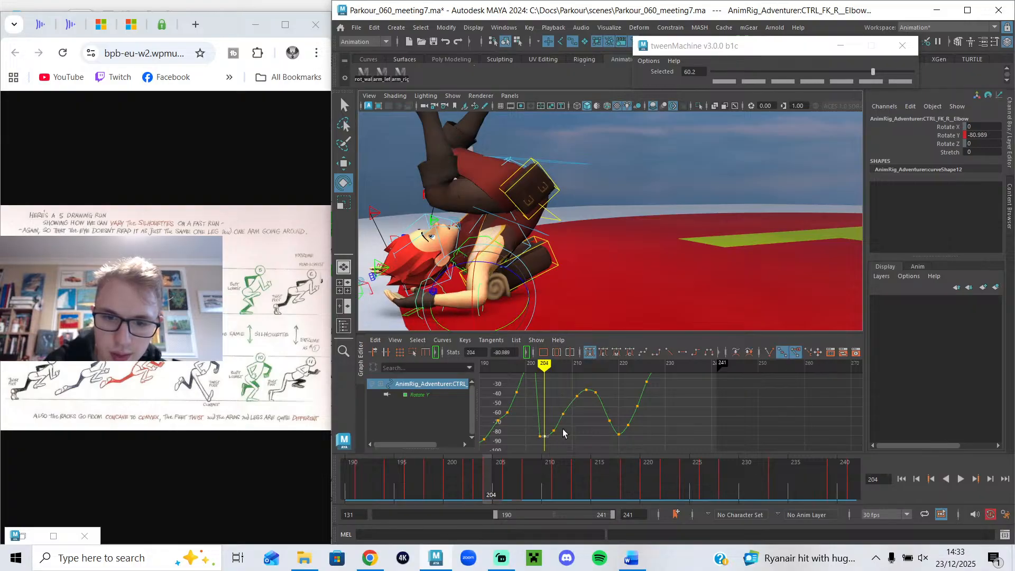
mouse_move(488, 475)
left_mouse_down()
mouse_move(468, 477)
mouse_move(506, 483)
mouse_move(491, 481)
left_mouse_up()
left_click(961, 480)
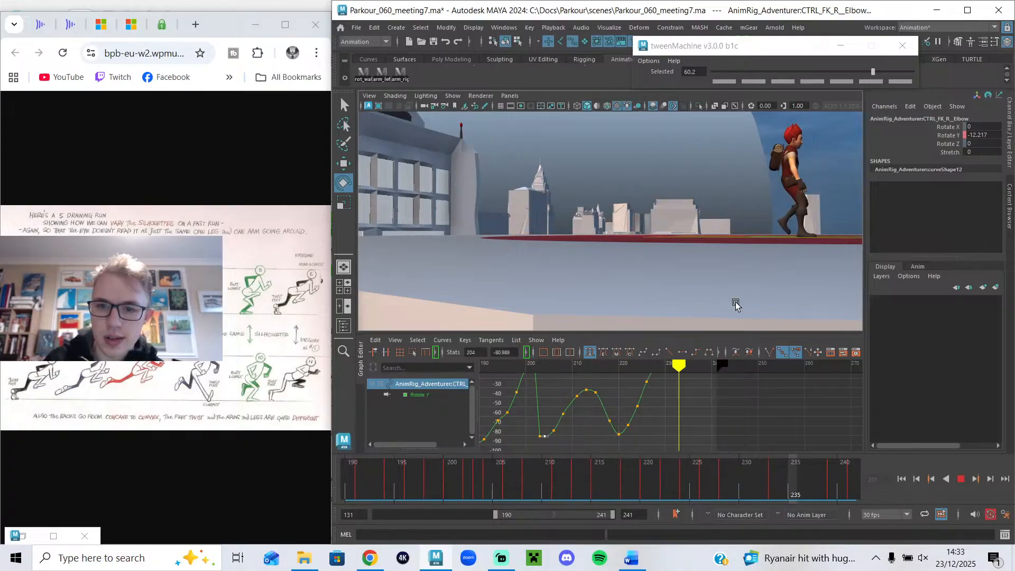
left_click(961, 479)
- Show the rig controls again and rotate the right shoulder at frame 218 to about X 11.4, Y -44.2, Z -377.9 from a front view
left_click_drag(581, 368, 611, 409)
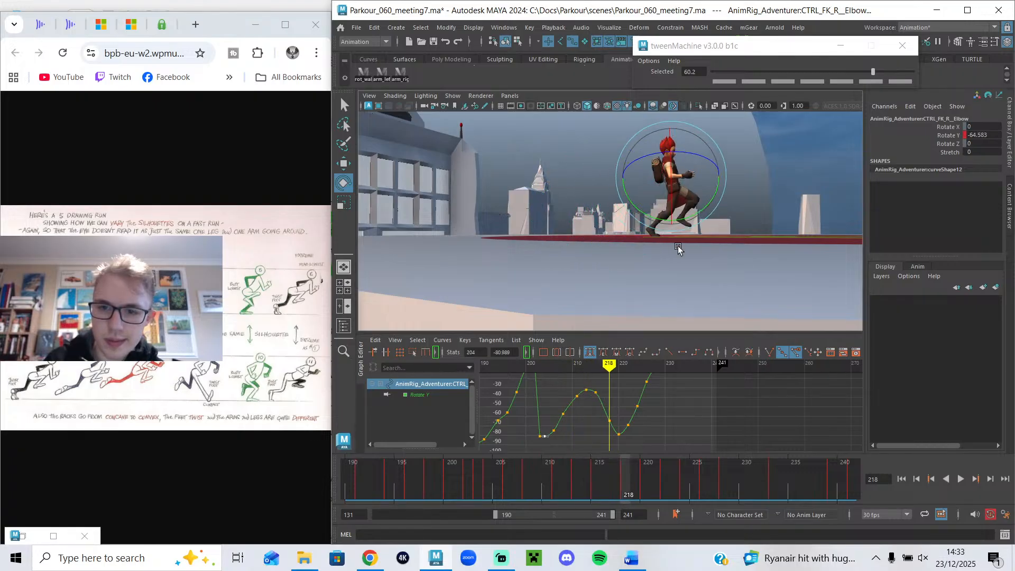
left_click_drag(676, 265, 646, 256, "alt")
right_click_drag(646, 256, 653, 222, "alt")
key("alt+1")
key("q")
left_click(657, 154)
left_click_drag(788, 393, 713, 443)
key("f")
left_click(697, 391)
left_click_drag(669, 364, 693, 378)
left_click_drag(684, 238, 740, 216, "alt")
key("e")
left_click_drag(713, 167, 626, 194)
left_click_drag(528, 163, 534, 180)
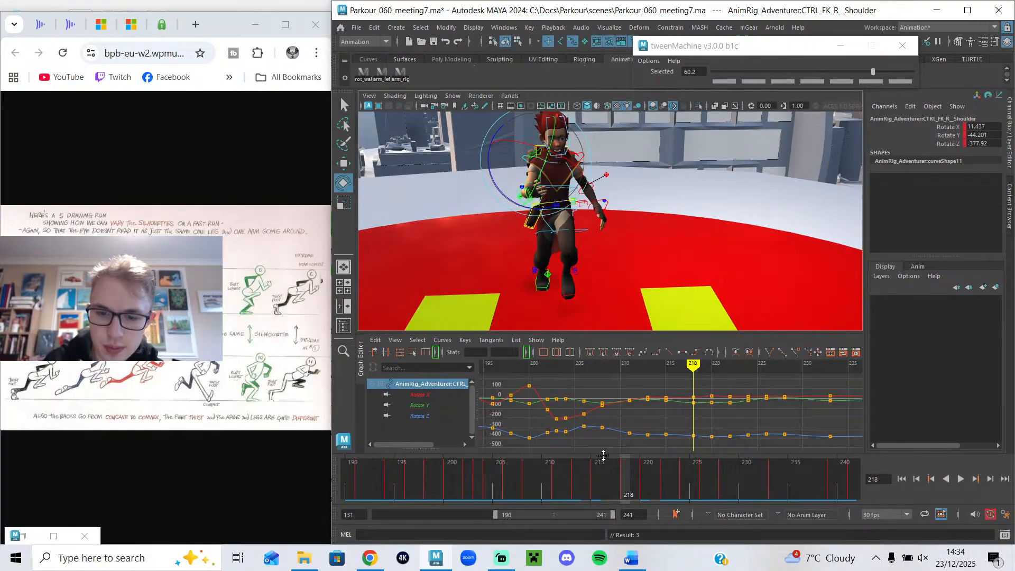
- Rotate the right shoulder at frame 220 to about X 27.4, Y -52.0, Z -384.6, comparing the pose with frames 218 and 222
left_click_drag(630, 471, 643, 474)
left_click_drag(505, 183, 518, 167)
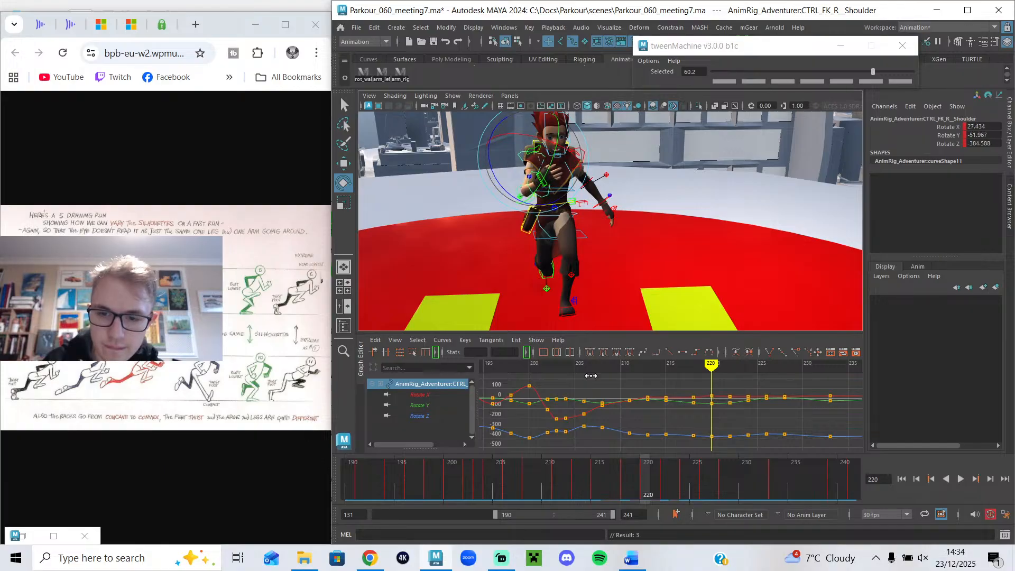
left_click_drag(625, 480, 645, 480)
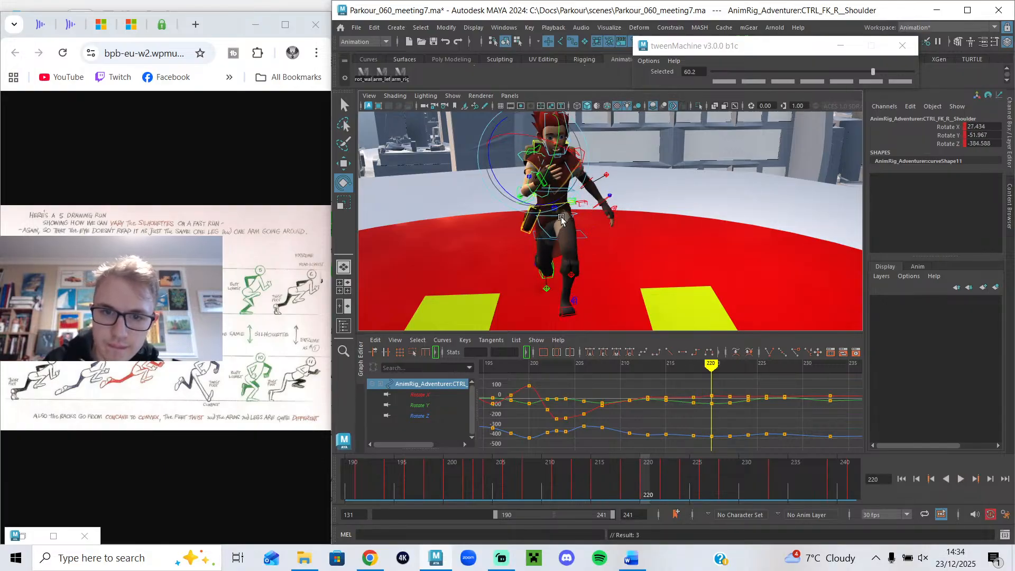
left_click_drag(548, 165, 539, 182)
left_click_drag(650, 476, 668, 476)
- Select the right wrist control and rotate it at frame 218, bringing Rotate X to about -22
key("q")
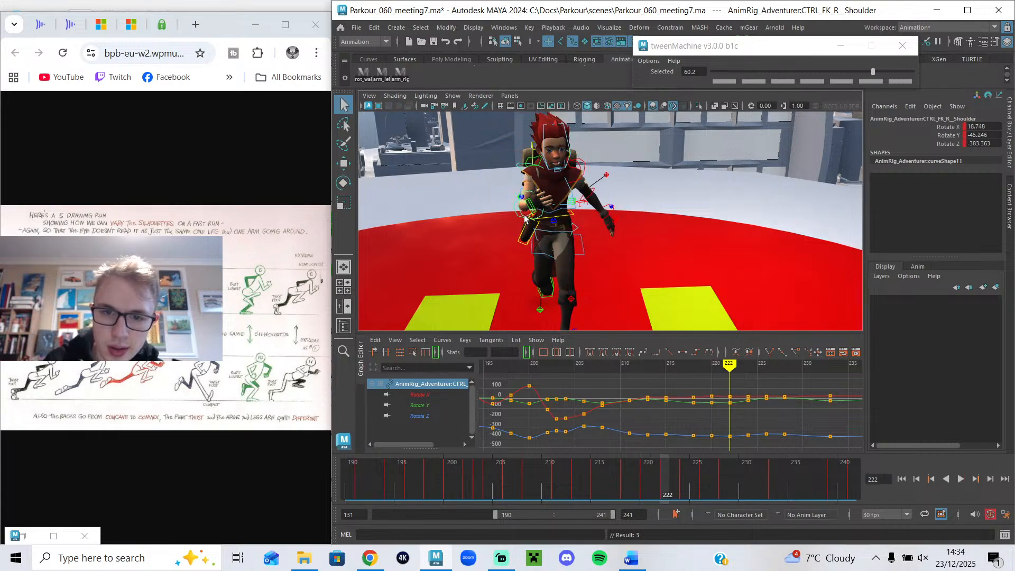
left_click_drag(537, 231, 583, 224, "alt")
left_click(616, 226)
scroll(614, 231, "up", 3)
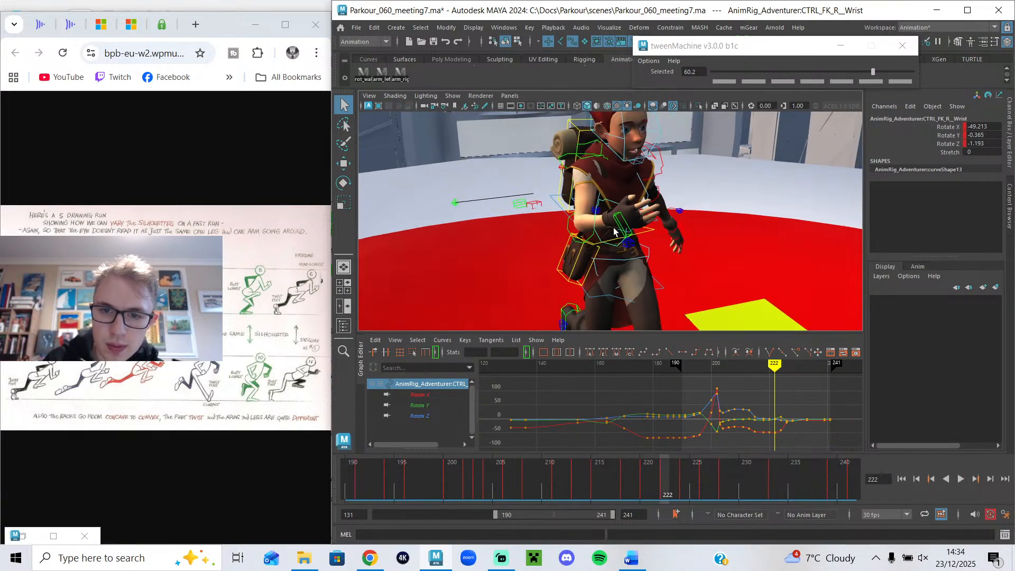
left_click_drag(734, 449, 733, 450)
key("f")
left_click(715, 395)
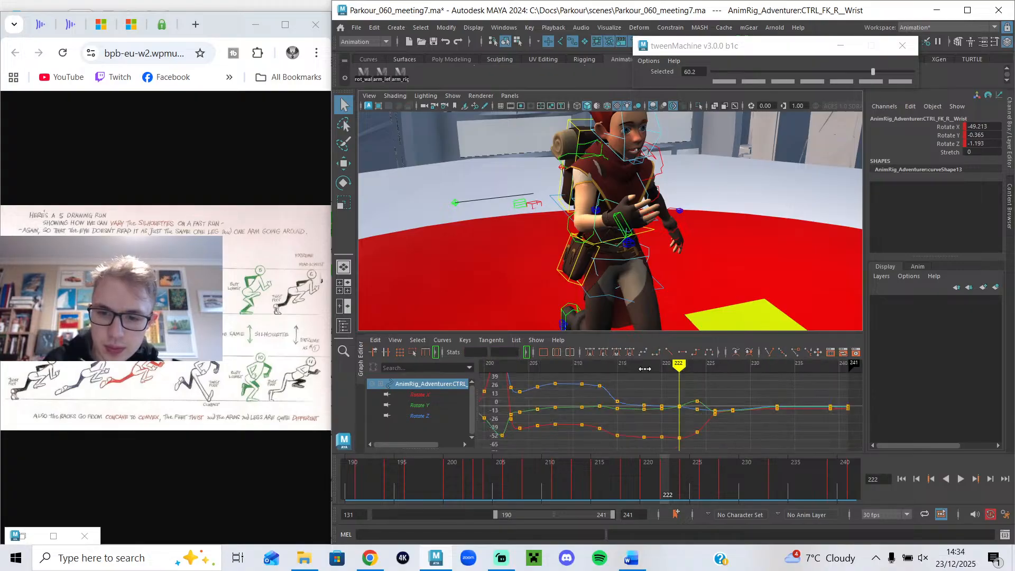
left_click(644, 369)
left_click_drag(628, 281, 628, 332, "alt")
key("e")
left_click_drag(579, 473, 628, 486)
left_click_drag(619, 261, 581, 259)
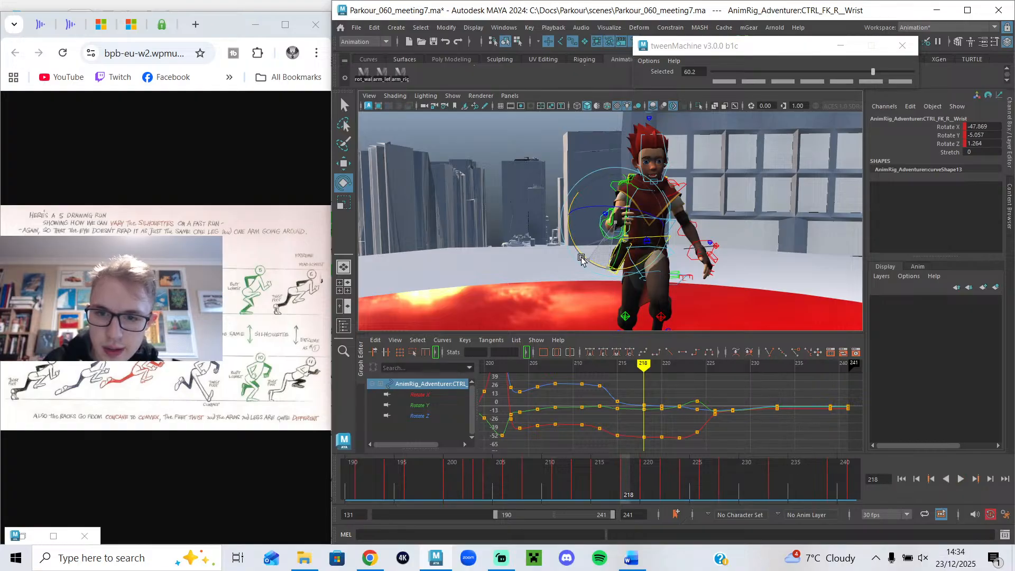
- Rotate the right wrist to about X 4.6, Y -4.2, Z -0.2 at frame 220 and X 7.3, Y -0.4, Z -1.2 at frame 222
left_click(646, 479)
left_click_drag(618, 254, 585, 229)
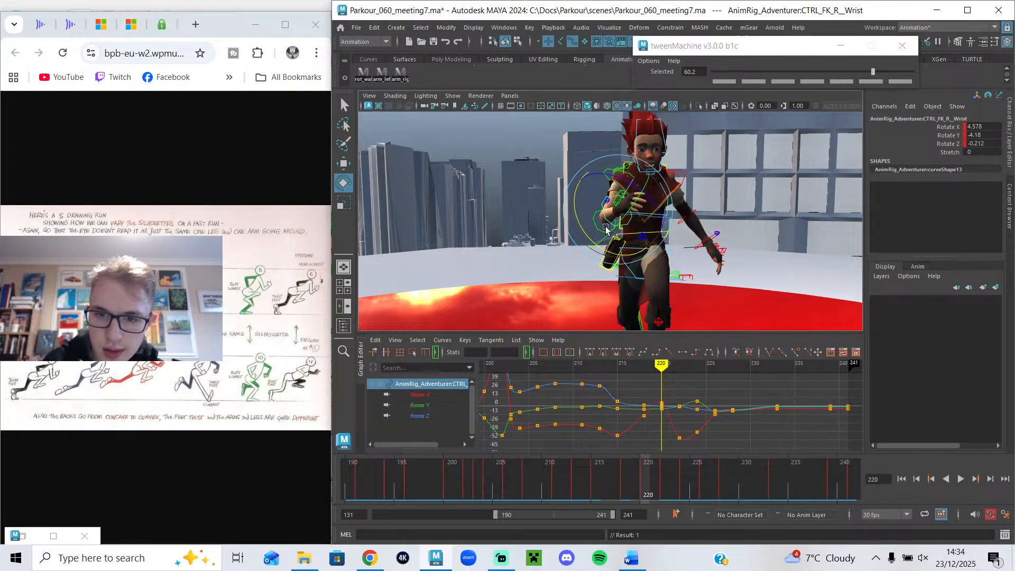
left_click(662, 483)
left_click_drag(604, 271, 575, 241)
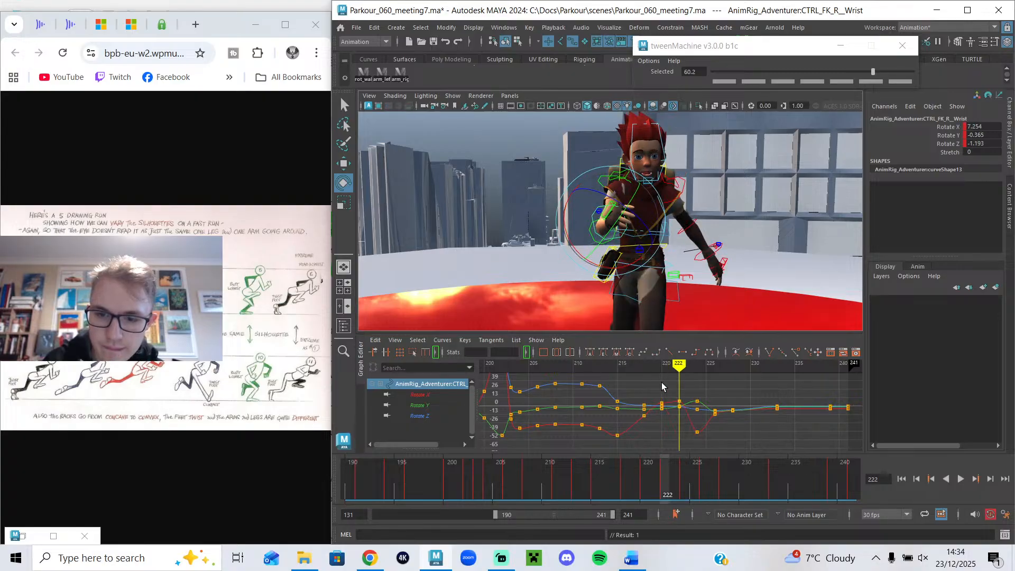
- Compare the right wrist at frames 218 to 222 and tween its pose at frame 220 with a tweenMachine value of 45.4
left_click(643, 363)
left_click_drag(657, 363, 661, 364)
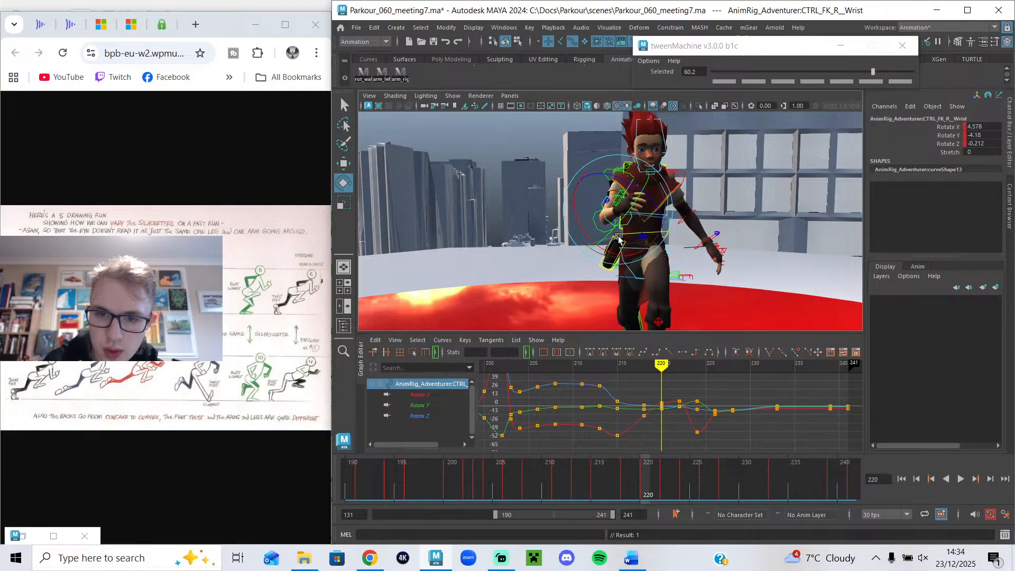
left_click(678, 364)
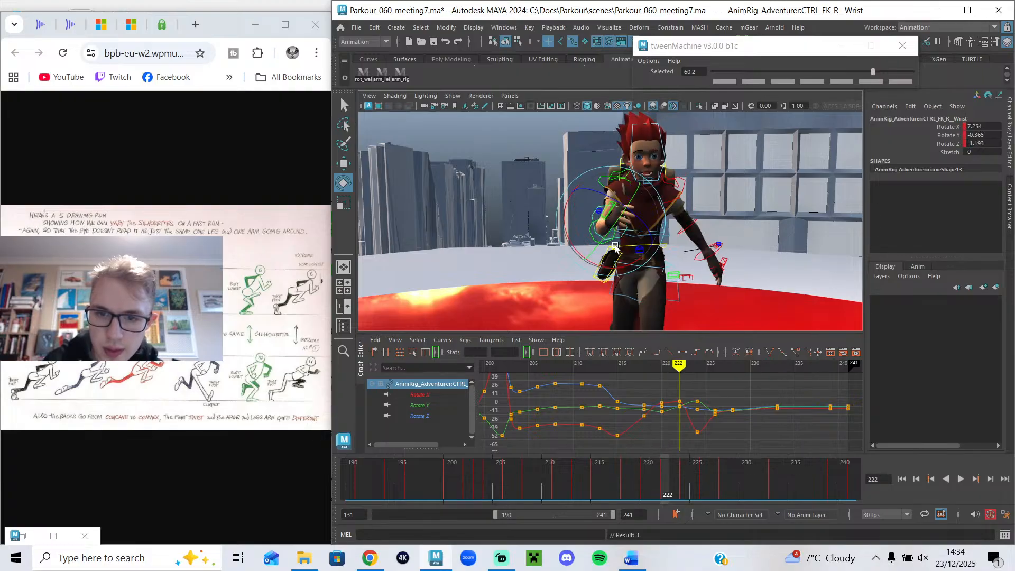
mouse_move(654, 365)
left_mouse_down()
mouse_move(644, 364)
mouse_move(671, 364)
mouse_move(662, 364)
left_mouse_up()
left_click(858, 72)
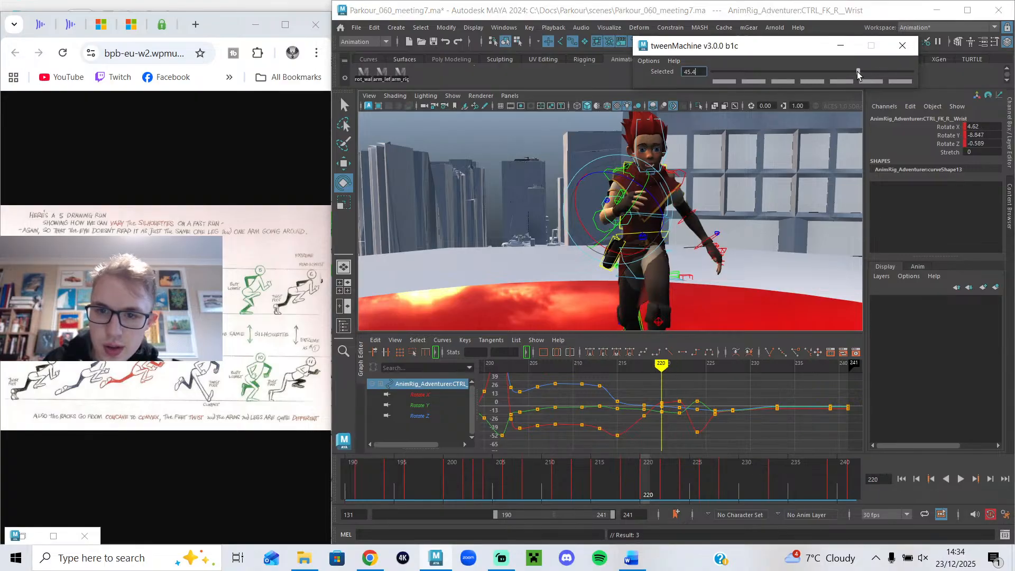
- Rotate the right wrist at frame 224 to about X -0.5, Y -0.1, Z -4.4, and undo the last few changes made after it
left_click_drag(662, 365, 693, 369)
left_click_drag(613, 247, 606, 267)
left_click(680, 359)
left_click_drag(677, 363, 695, 368)
mouse_move(593, 280)
left_mouse_down("alt")
mouse_move(671, 284)
mouse_move(749, 247)
left_mouse_up("alt")
key("ctrl+z")
key("ctrl+z")
key("ctrl+z")
key("ctrl+z")
- Select the right elbow in a side view and lower its Rotate Y keys at frames 224 and 222, with frame 222 at about -74.0
right_click_drag(748, 259, 692, 277, "alt")
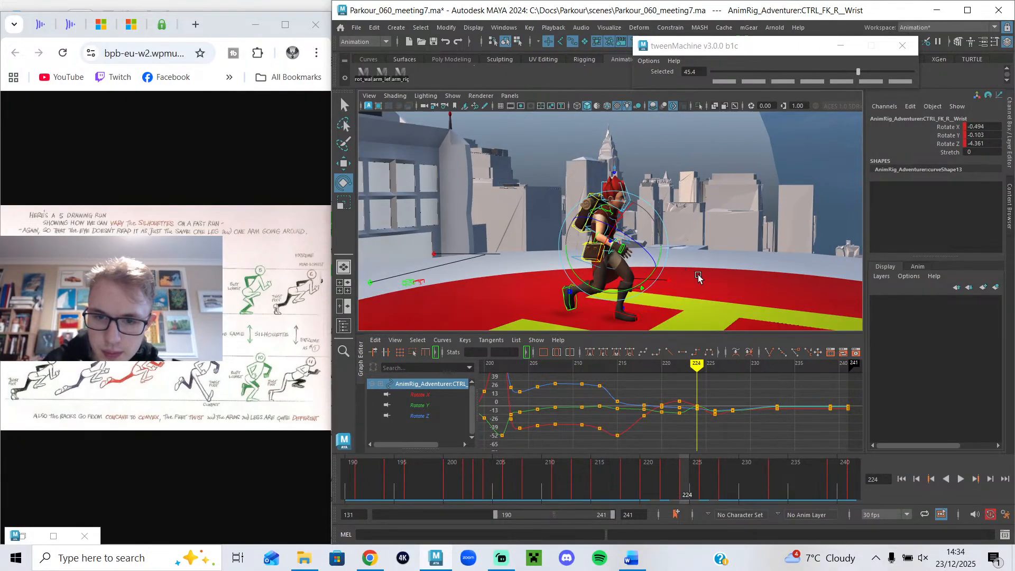
left_click_drag(691, 277, 707, 270, "alt")
scroll(687, 269, "up", 4)
key("w")
left_click(592, 249)
middle_click_drag(735, 414, 632, 406, "alt")
scroll(677, 405, "up", 4)
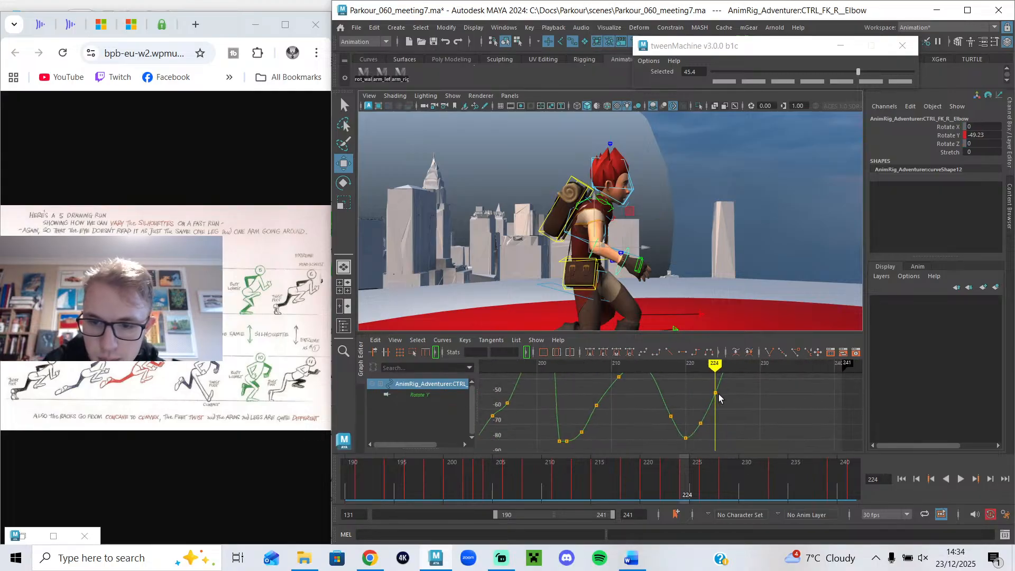
left_click(701, 377)
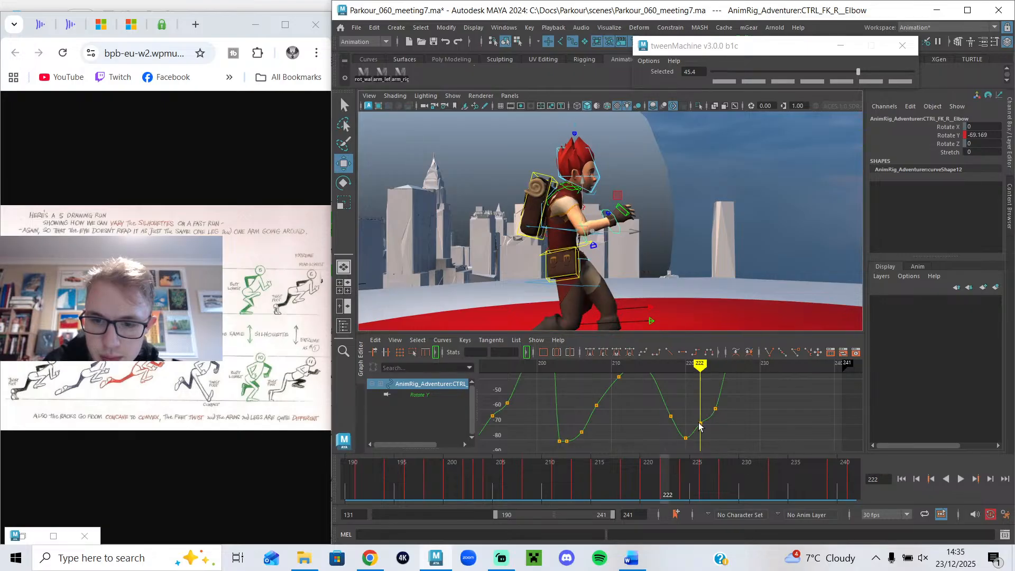
left_click_drag(701, 424, 701, 431)
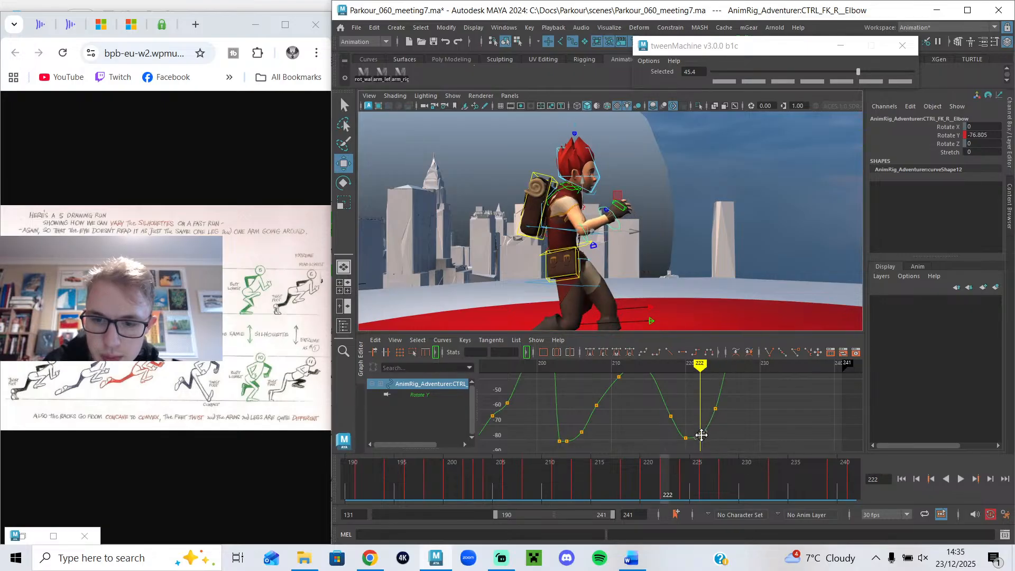
key("a")
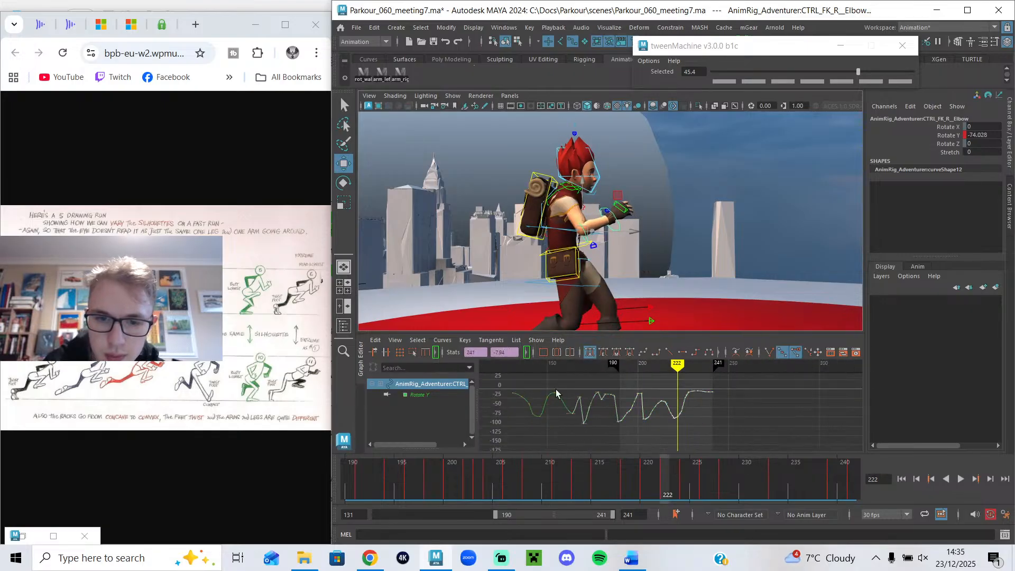
scroll(688, 414, "up", 4)
left_click(694, 406)
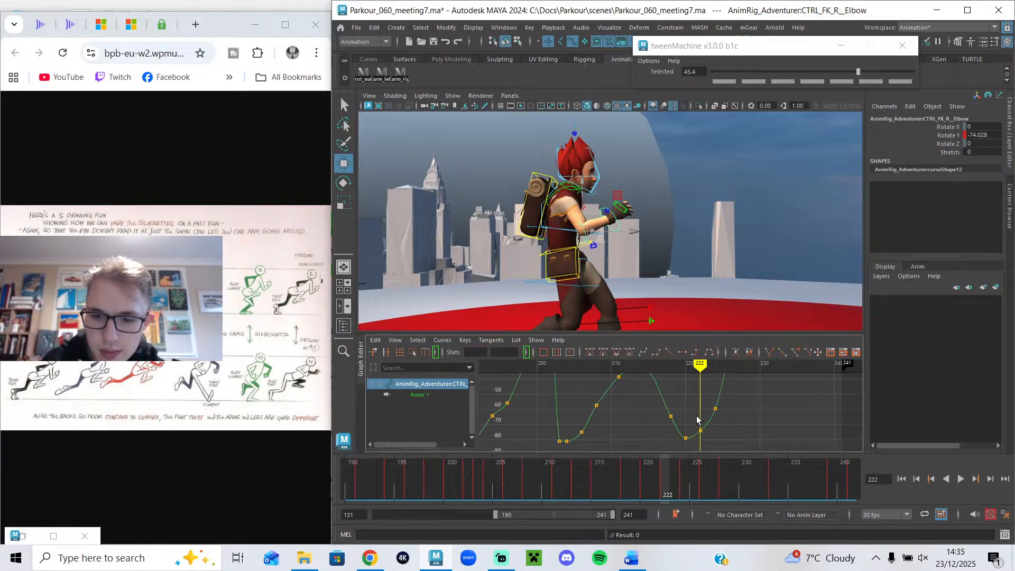
- Adjust the right elbow's Rotate Y curve to about -43 at frame 226 and about -24 at frame 228, checking through frame 230
middle_click_drag(700, 416, 644, 427, "alt")
left_click_drag(643, 371, 676, 370)
mouse_move(688, 383)
middle_mouse_down("alt")
mouse_move(653, 402)
mouse_move(657, 431)
middle_mouse_up("alt")
left_click(639, 415)
left_click_drag(631, 369, 644, 373)
left_click(660, 396)
middle_click_drag(659, 397, 679, 363, "alt")
mouse_move(599, 368)
left_mouse_down()
mouse_move(708, 392)
mouse_move(676, 394)
left_mouse_up()
middle_click_drag(677, 396, 639, 443, "alt")
mouse_move(616, 376)
left_mouse_down()
mouse_move(656, 376)
mouse_move(632, 376)
left_mouse_up()
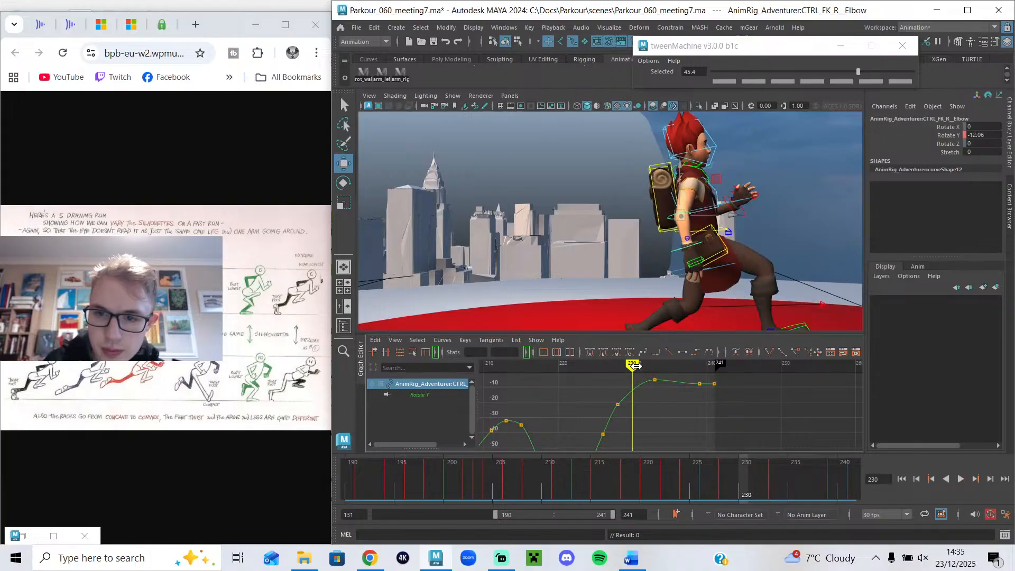
- Rotate and key the right shoulder at frame 230 at about X 22.2, Y 7.1, Z -370.5, and check the motion in playback
key("q")
left_click(705, 174)
key("e")
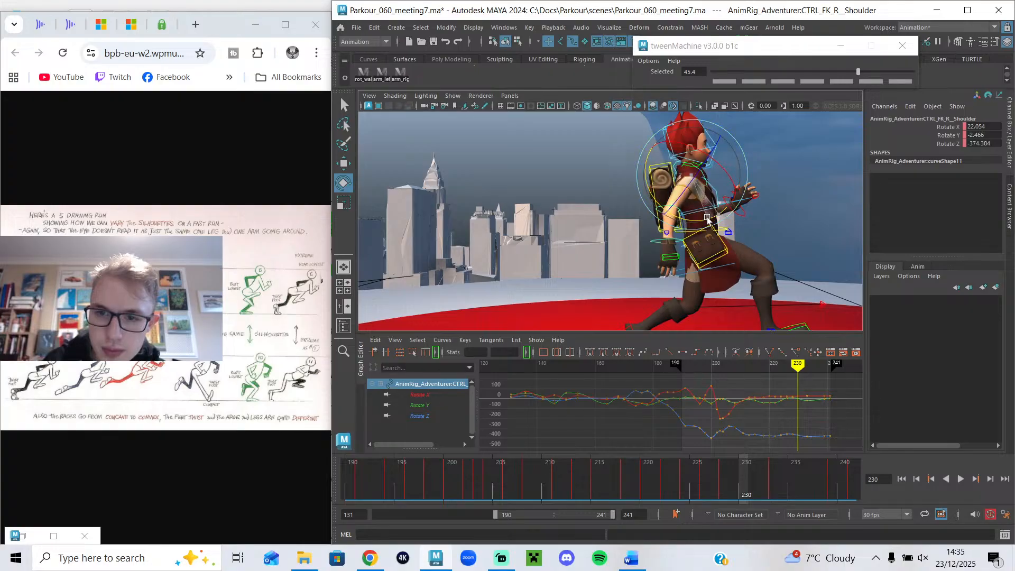
key("alt+v")
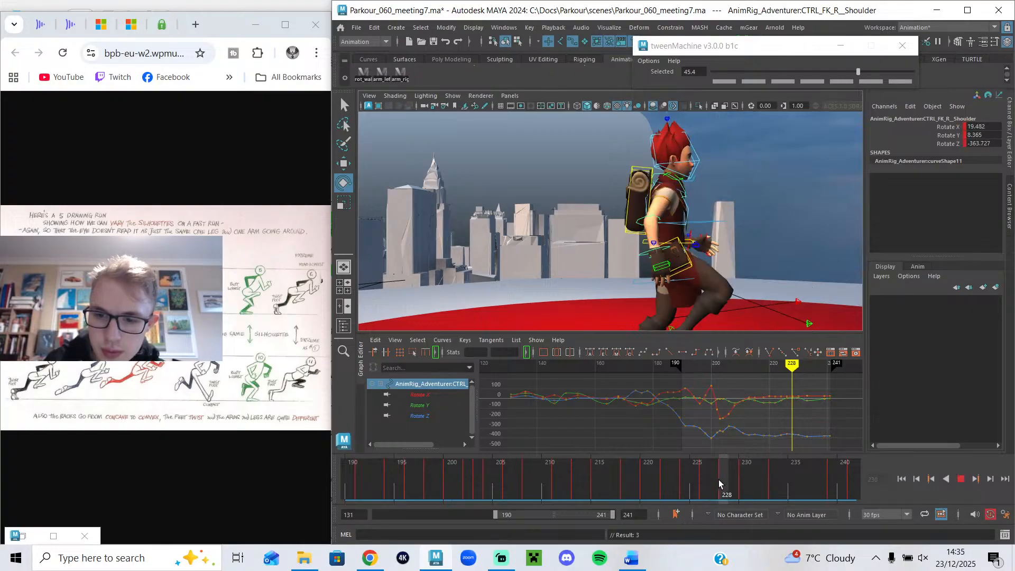
key("alt+v")
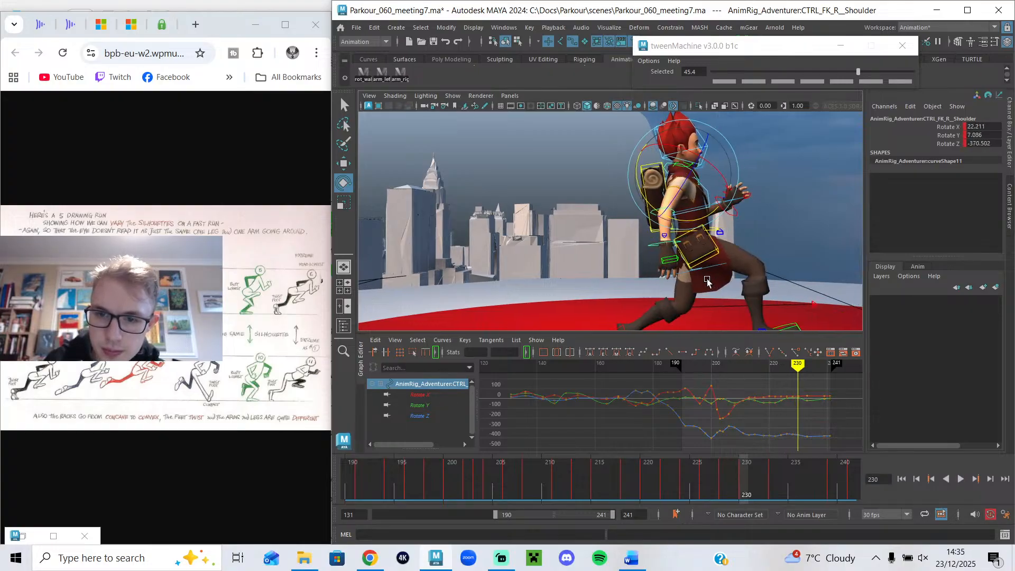
- Rotate and key the right shoulder at frame 233 to about X 28.7, Y -10.1, Z -383.2, and shift those keys to frame 232
left_click_drag(802, 416, 732, 428)
key("f")
left_click(736, 431)
mouse_move(709, 364)
left_mouse_down()
mouse_move(721, 379)
mouse_move(757, 386)
left_mouse_up()
middle_click_drag(743, 288, 634, 230, "alt")
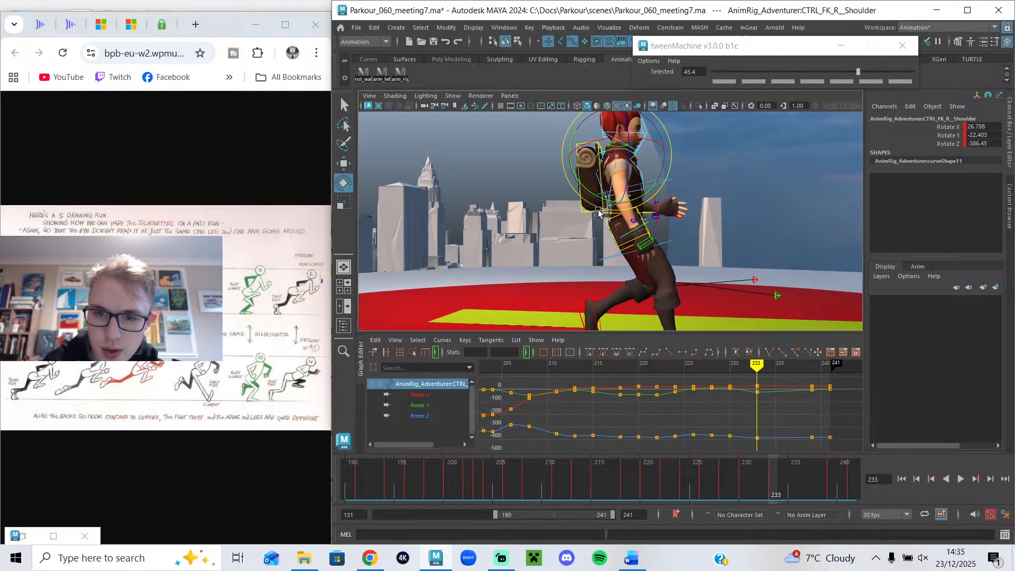
left_click_drag(598, 212, 595, 219)
mouse_move(729, 364)
left_mouse_down()
mouse_move(809, 407)
mouse_move(730, 403)
mouse_move(758, 405)
left_mouse_up()
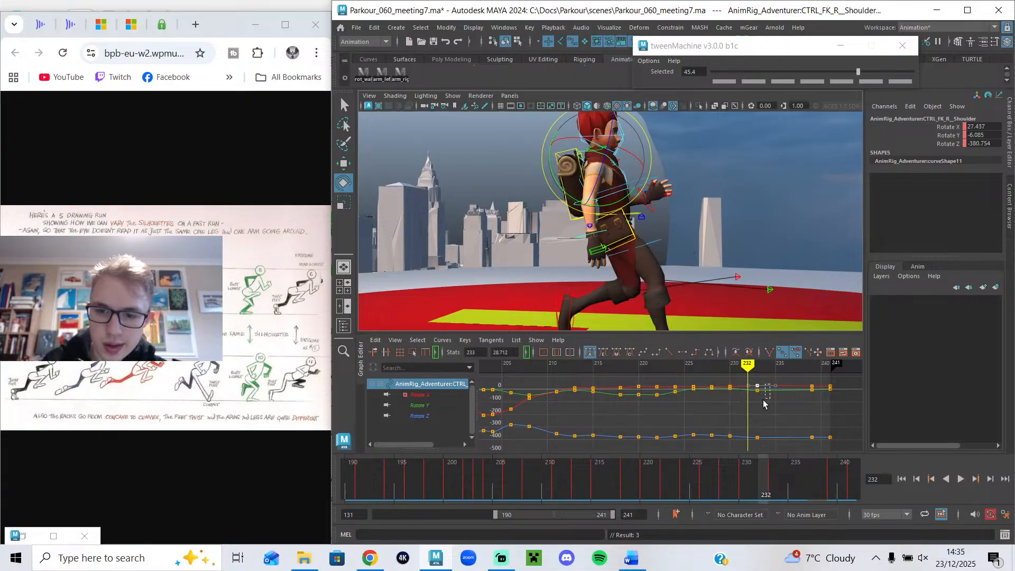
middle_click_drag(752, 392, 743, 392, "shift")
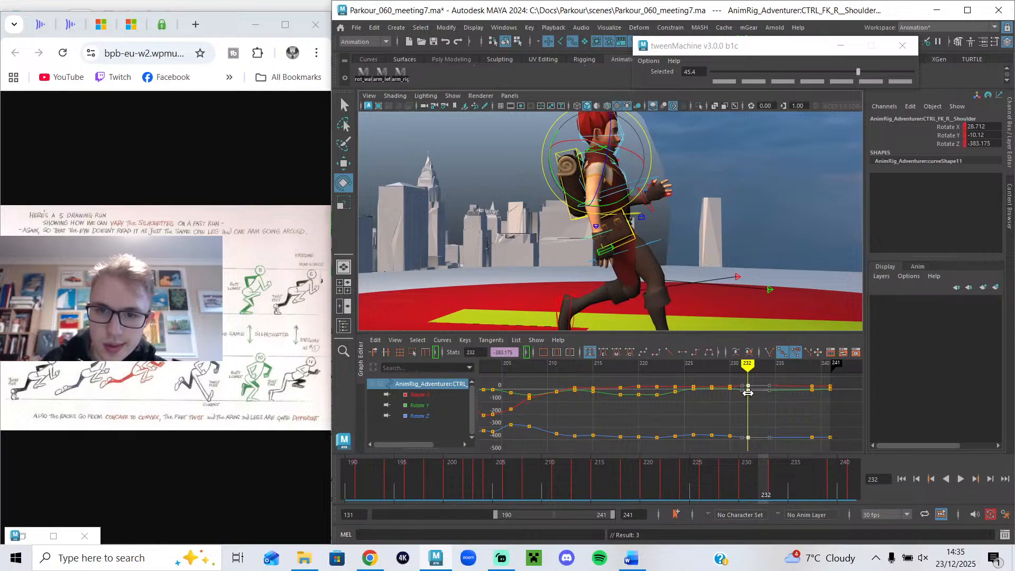
- Rotate the right shoulder at frame 232 to about X 30.0, Y -3.6, Z -381.3, and check the motion through frame 236
mouse_move(747, 392)
left_mouse_down()
mouse_move(728, 385)
mouse_move(748, 375)
left_mouse_up()
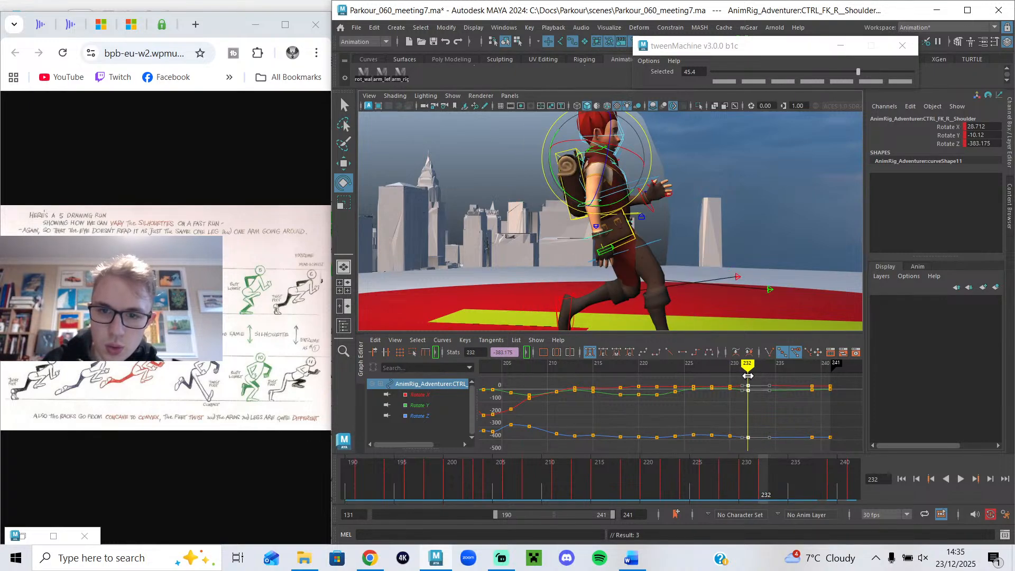
left_click_drag(613, 214, 608, 214)
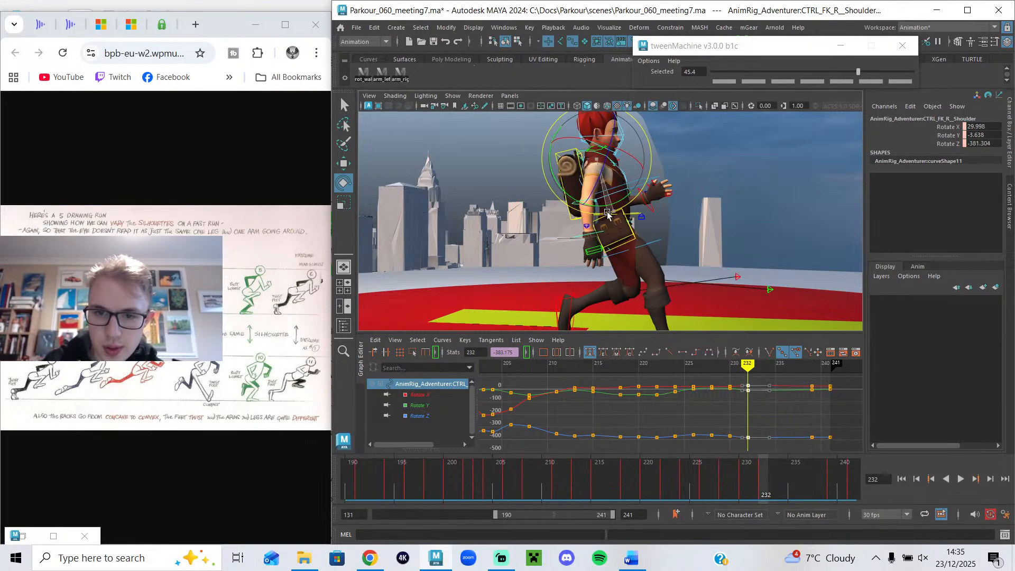
mouse_move(739, 393)
left_mouse_down()
mouse_move(730, 392)
mouse_move(789, 390)
left_mouse_up()
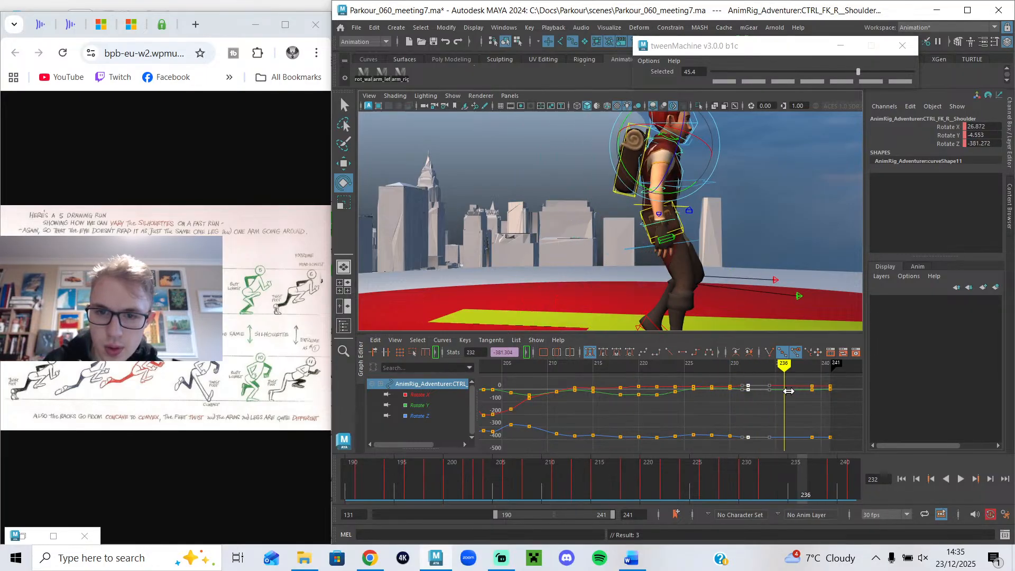
- Rotate the right elbow at frame 236 to about Y -15.6 and lower its Rotate Y key at frame 233 to about -12.6
left_click(661, 200)
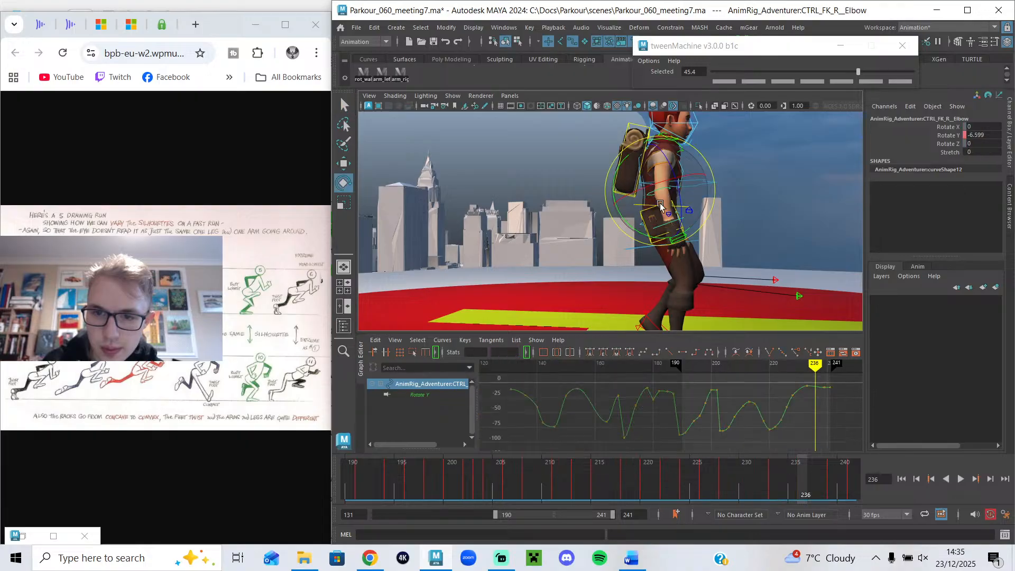
left_click_drag(640, 231, 645, 236)
scroll(791, 413, "up", 3)
middle_click_drag(777, 412, 556, 396, "alt")
scroll(624, 402, "up", 6)
middle_click_drag(626, 406, 601, 466, "alt")
left_click(608, 366)
left_click(611, 399)
middle_click_drag(611, 400, 613, 413)
left_click_drag(562, 364, 610, 406)
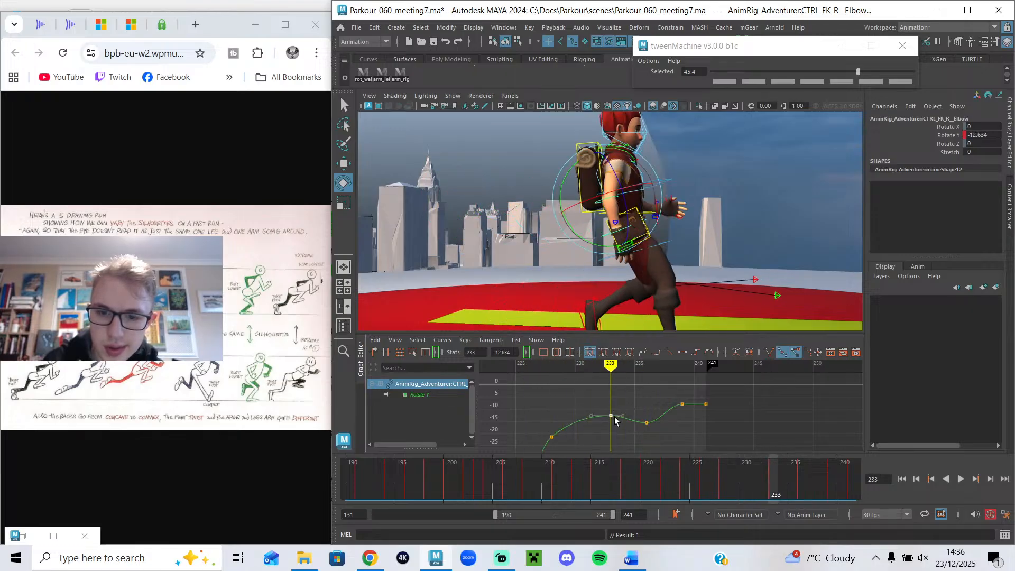
- Move the elbow's frame 233 key to frame 232 at about -10.5, lower the 239 and 241 keys to about -14, and play back
mouse_move(599, 369)
left_mouse_down()
mouse_move(587, 365)
mouse_move(597, 365)
left_mouse_up()
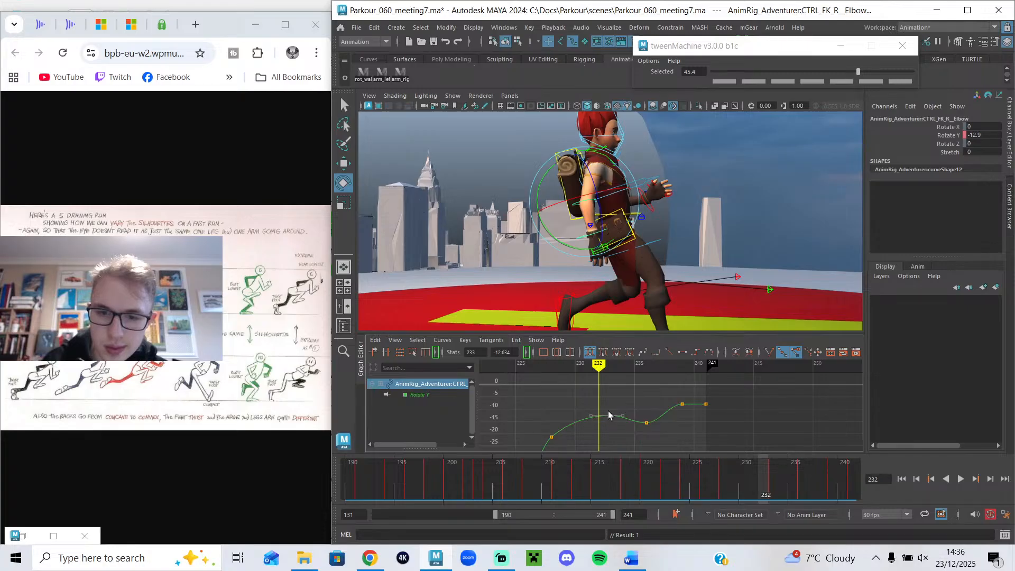
left_click_drag(538, 374, 684, 416)
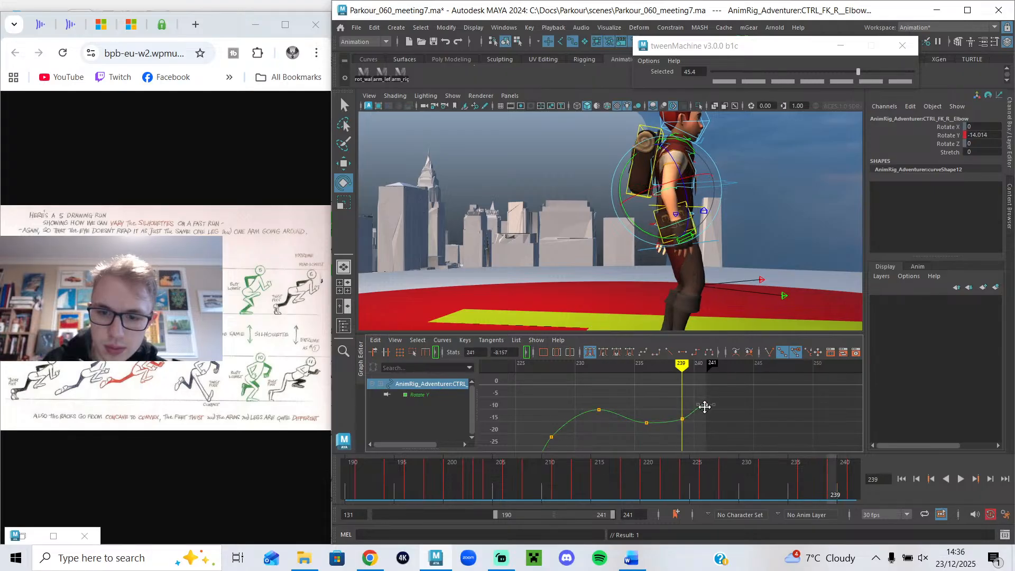
left_click_drag(619, 368, 458, 405)
left_click(961, 478)
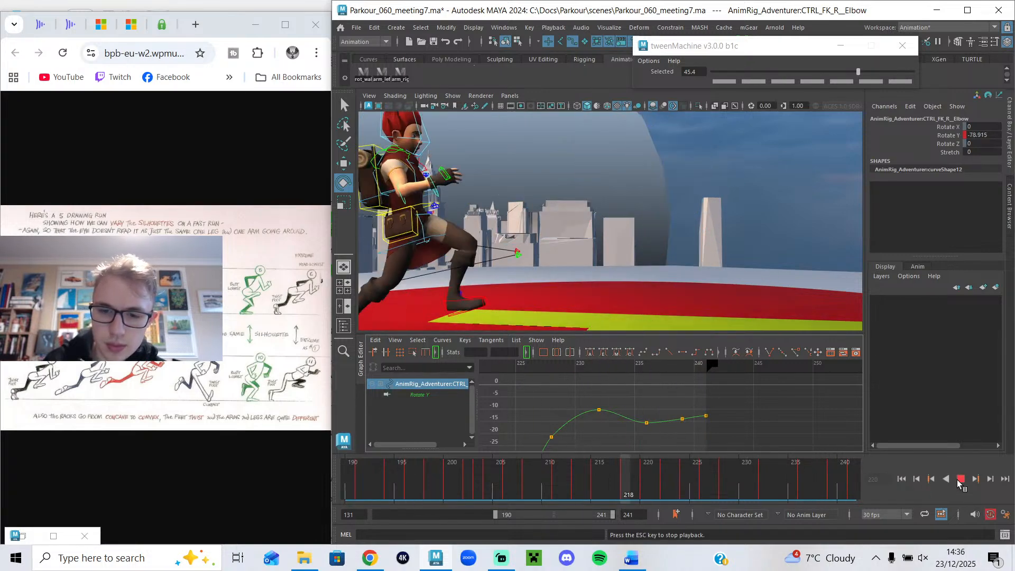
left_click(961, 479)
- Raise the right elbow's Rotate Y keys from frame 236 to 241 slightly and replay the run-out
left_click_drag(733, 404, 675, 427)
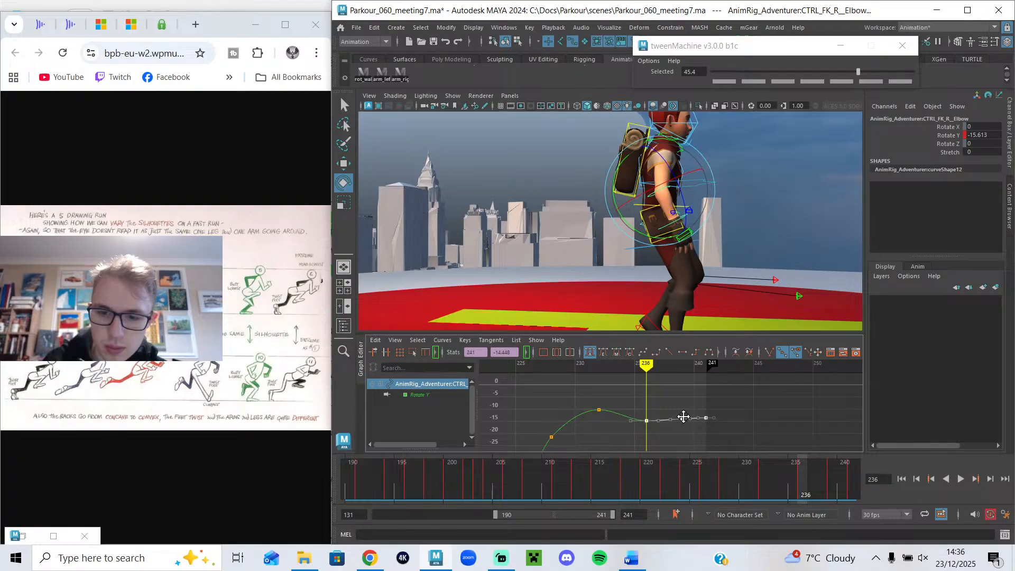
left_click(732, 426)
left_click(946, 478)
left_click(947, 479)
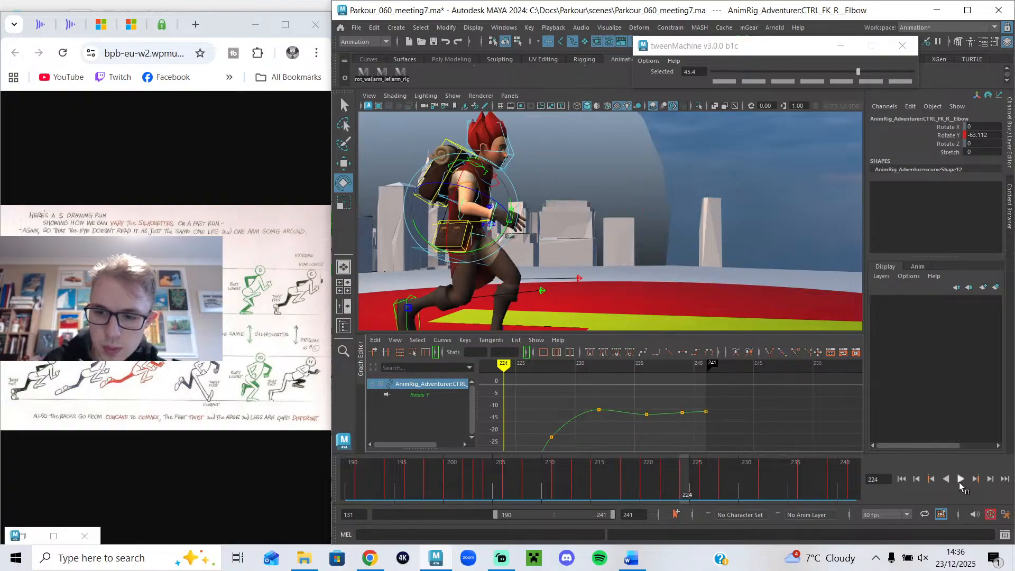
left_click(961, 479)
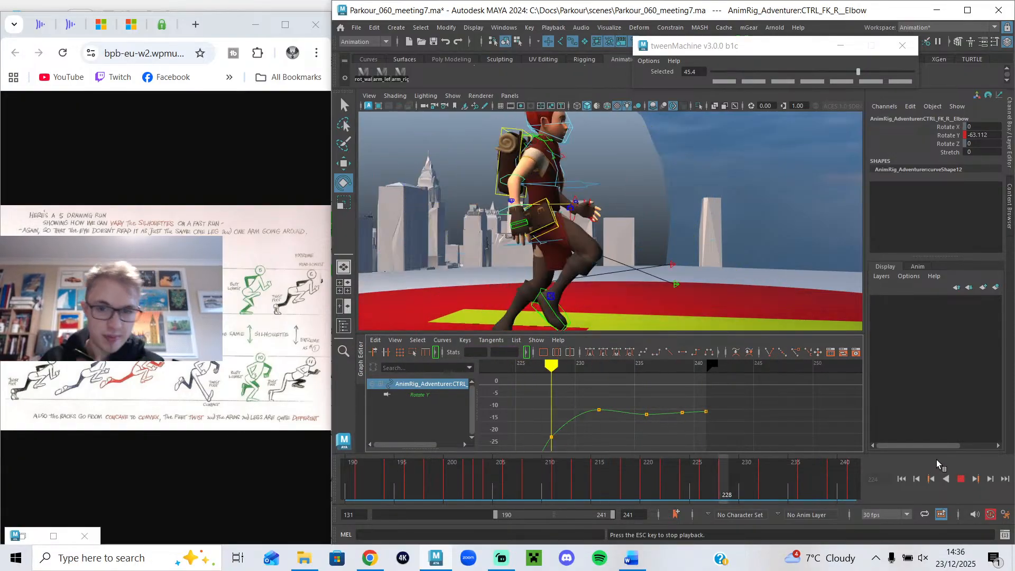
- Review the playback in the separate perspective window at full size, and place it as a smaller window over the main viewport
left_click(23, 536)
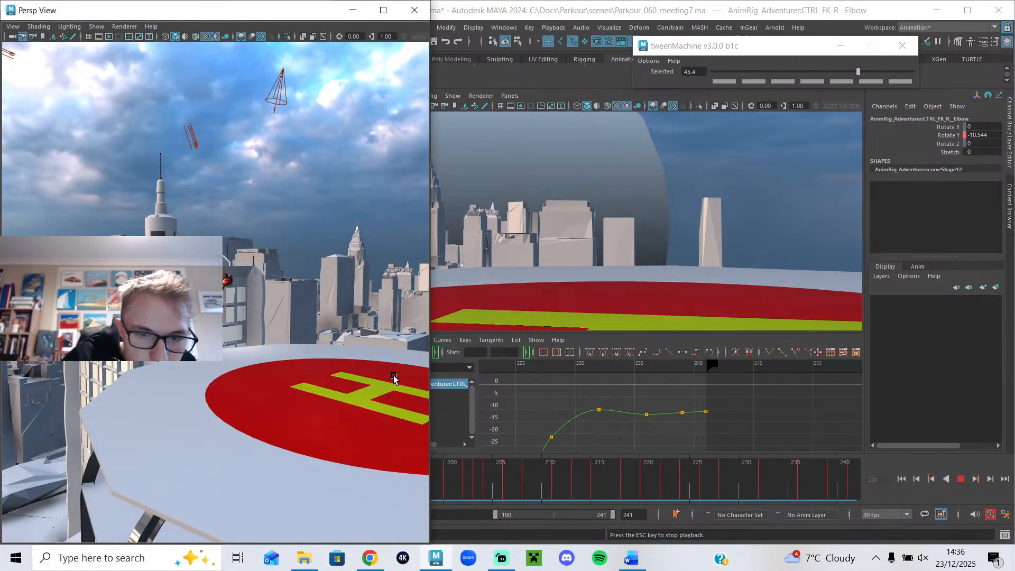
left_click(384, 10)
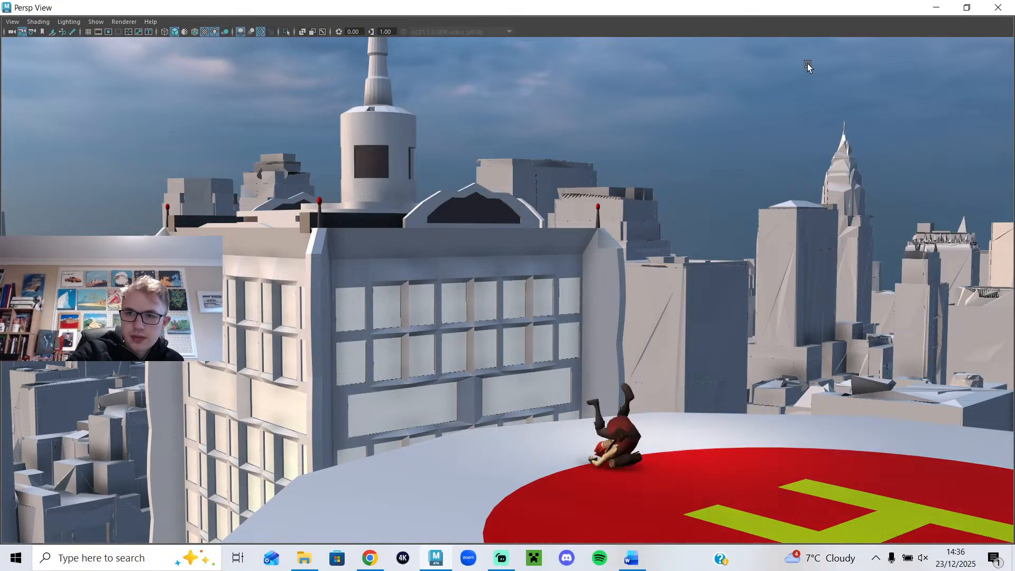
left_click(966, 8)
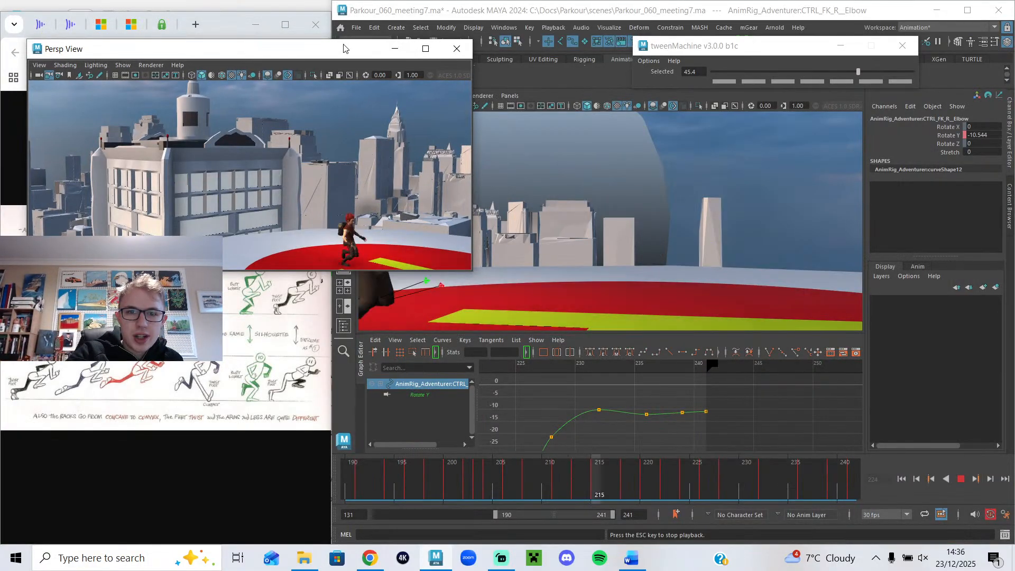
left_click_drag(343, 44, 646, 82)
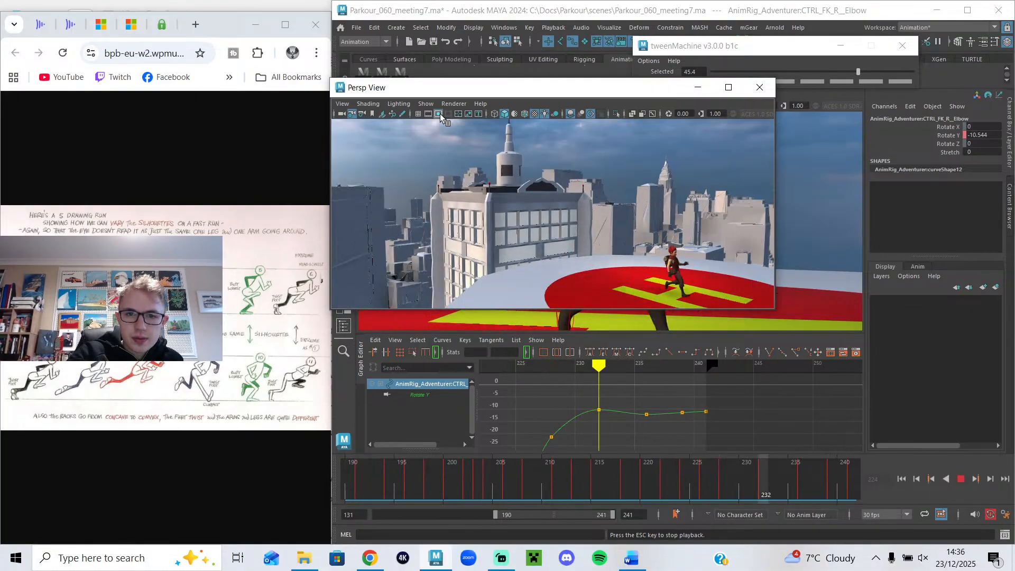
left_click_drag(332, 293, 431, 308)
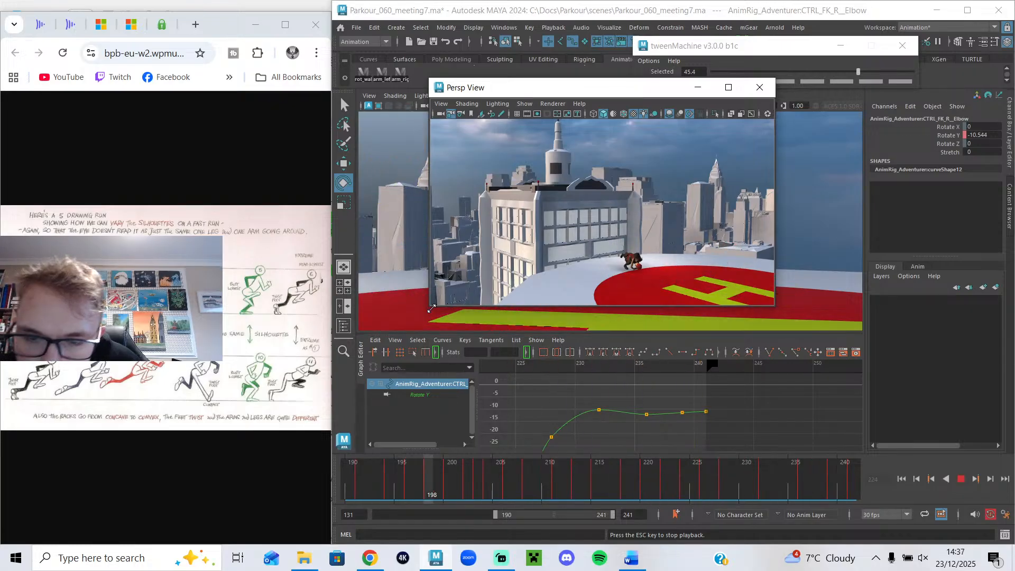
- Shorten the playback range and the animation end to frame 236, keeping the playback start at frame 190
left_click_drag(613, 515, 604, 518)
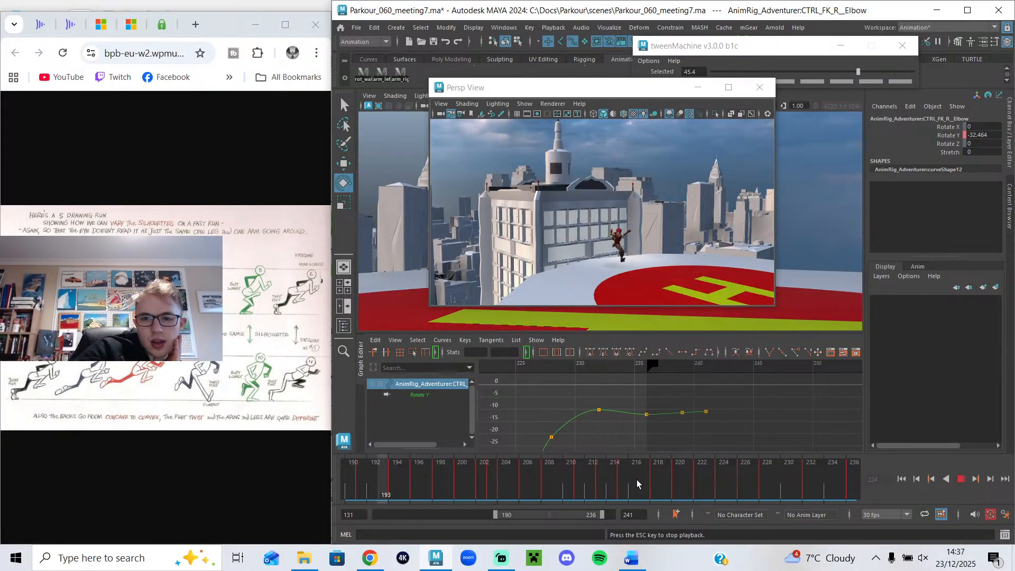
type("6")
key("Return")
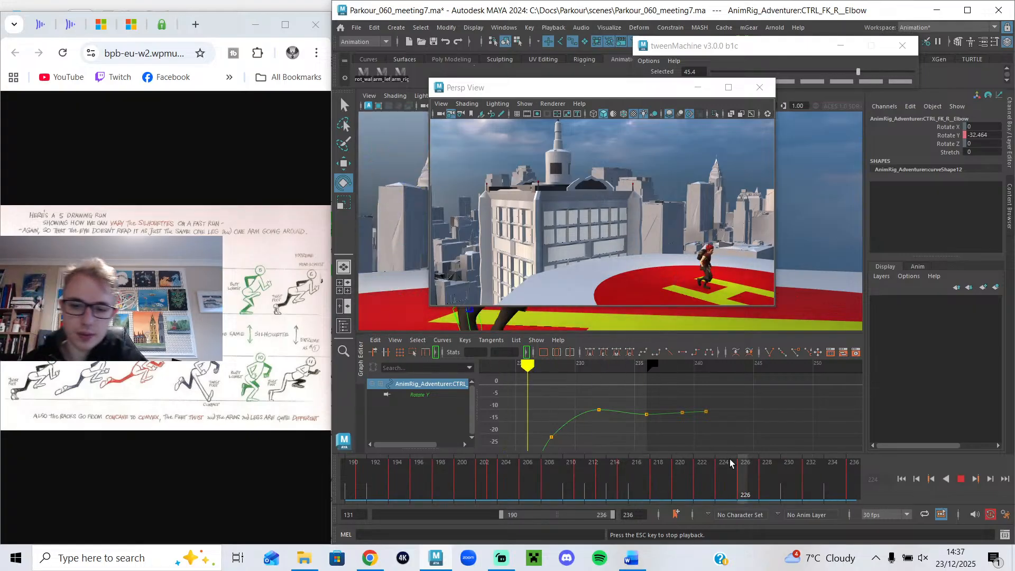
- Switch to Streamlabs Desktop and YouTube Studio to check the livestream's viewer statistics and chat
left_click(501, 558)
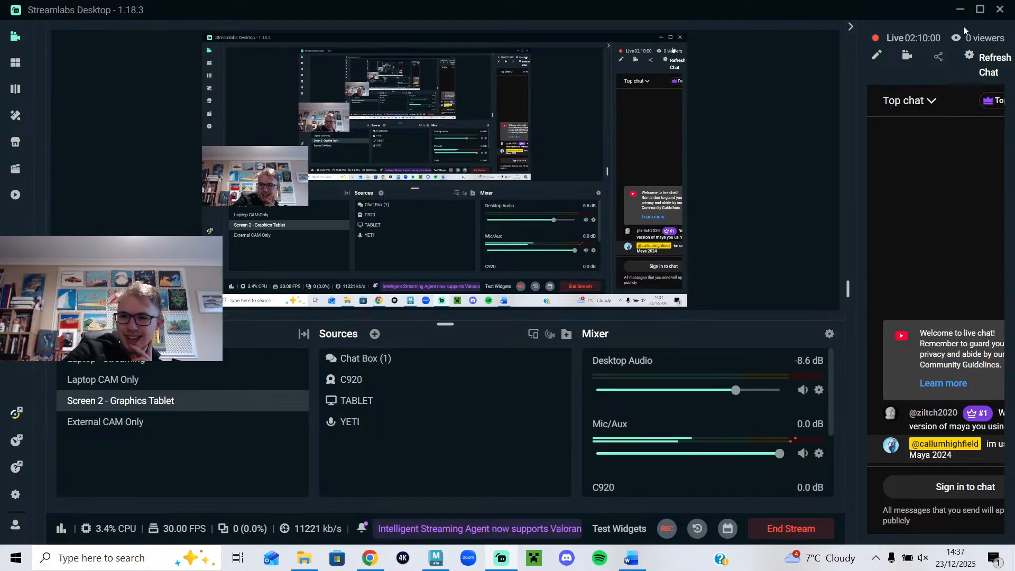
left_click(370, 560)
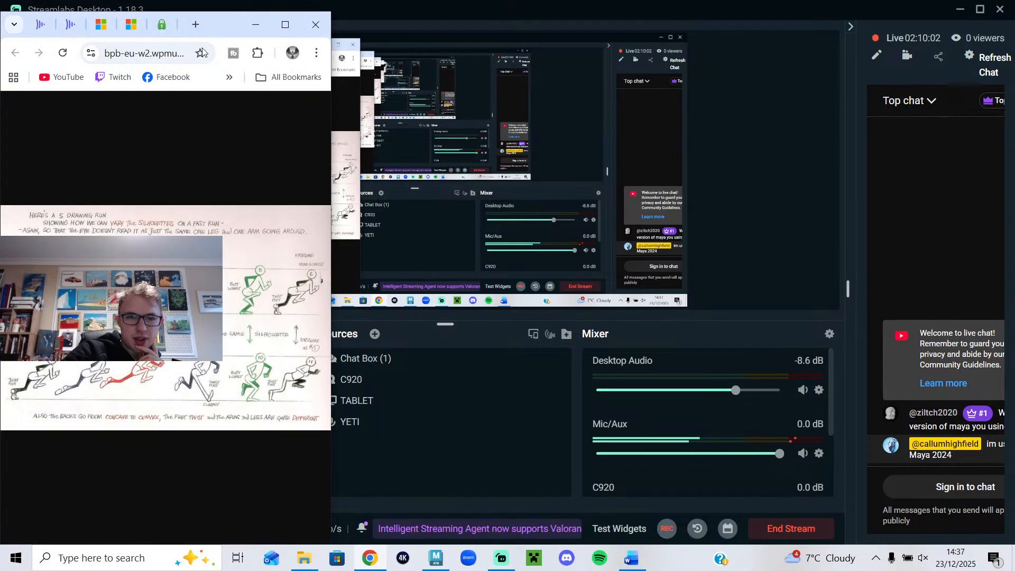
left_click(283, 25)
left_click(278, 22)
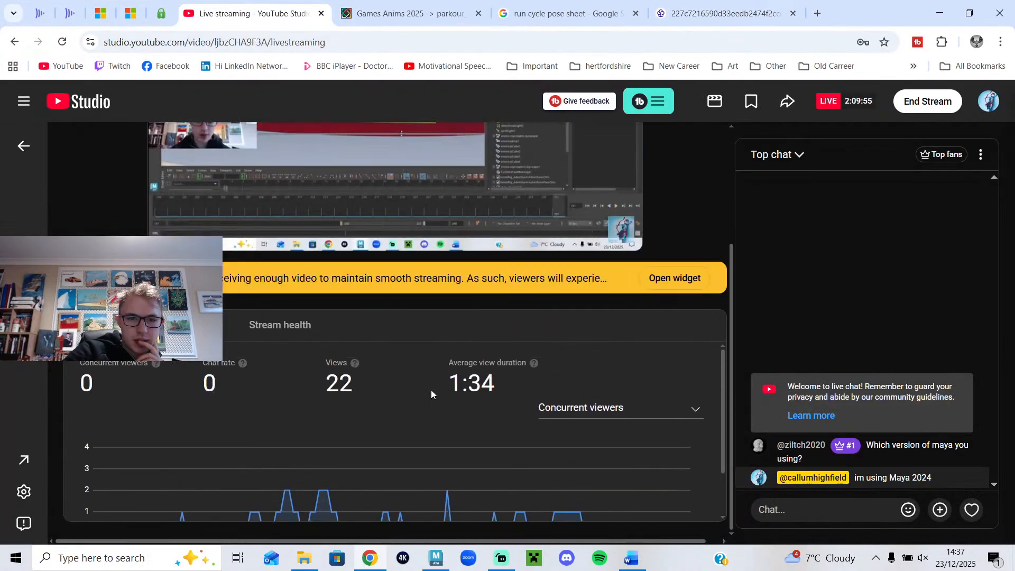
scroll(431, 389, "down", 1)
scroll(448, 398, "up", 1)
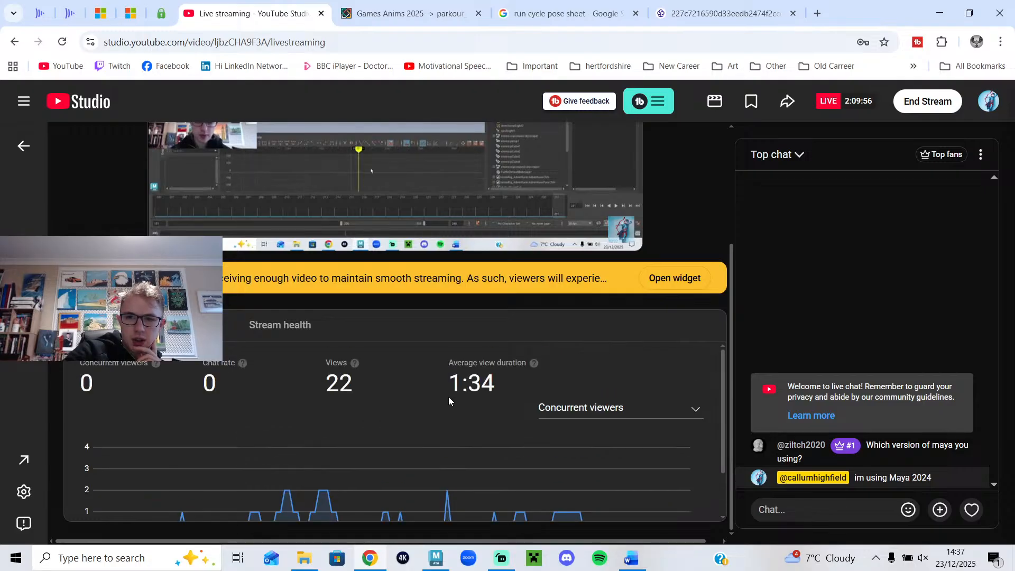
key("super+Left")
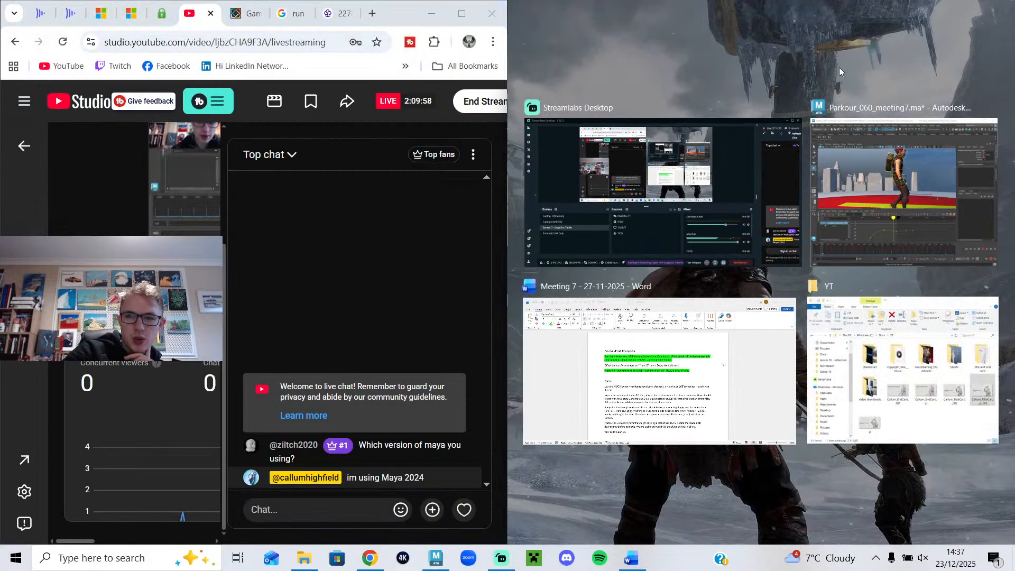
left_click(805, 117)
left_click(962, 15)
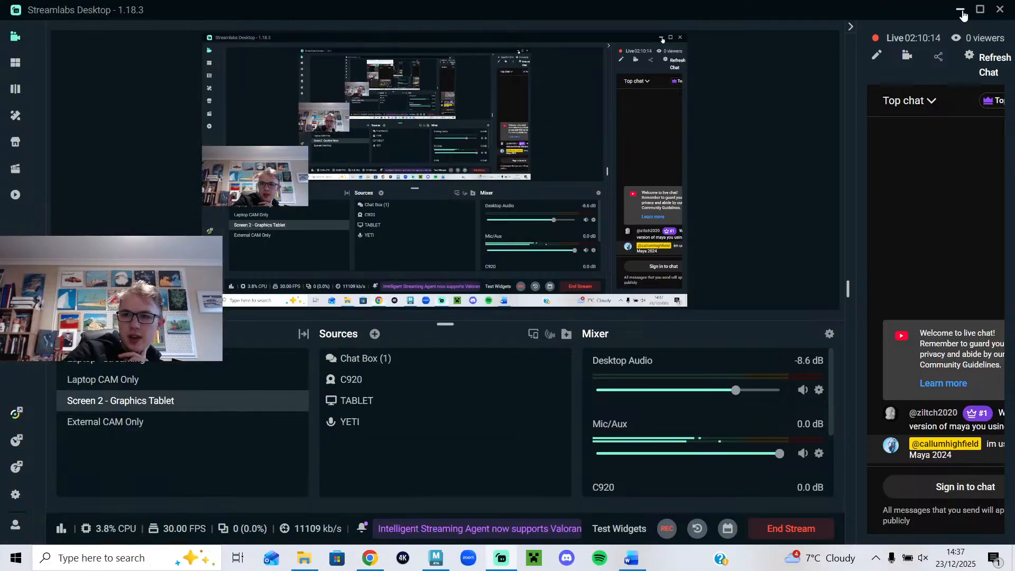
- Dock the run pose reference image in its own browser window beside Maya, and minimise the separate perspective window
left_click_drag(615, 89, 731, 118)
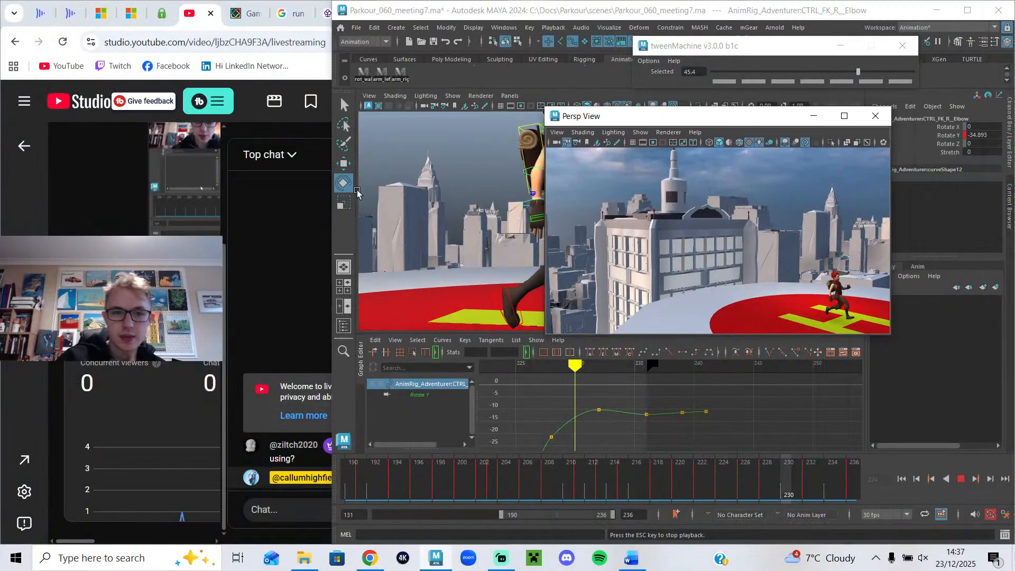
left_click(295, 23)
left_click(326, 18)
left_click_drag(380, 21, 1, 249)
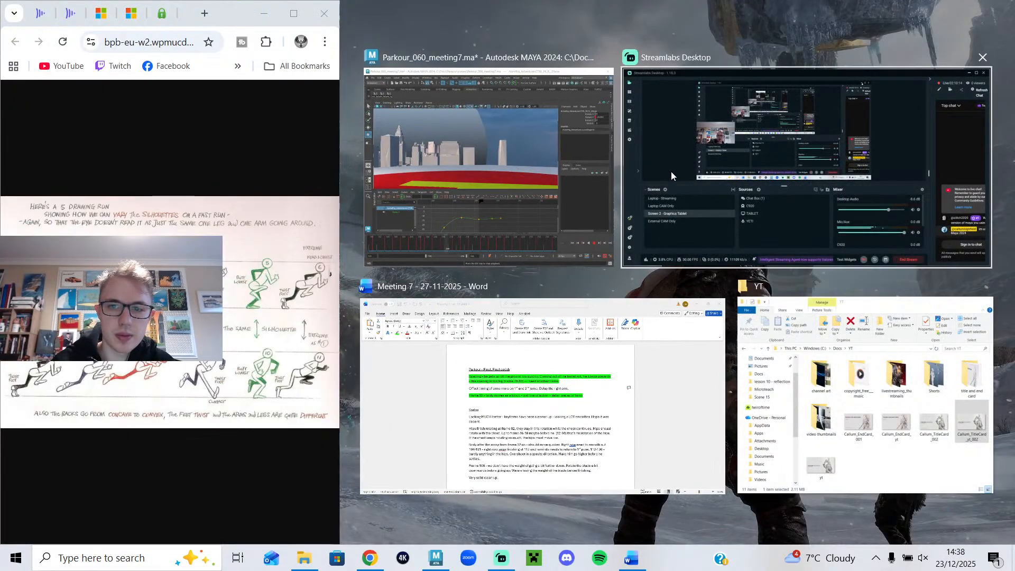
left_click(529, 185)
mouse_move(774, 121)
left_mouse_down()
mouse_move(765, 234)
mouse_move(763, 139)
left_mouse_up()
left_click(792, 138)
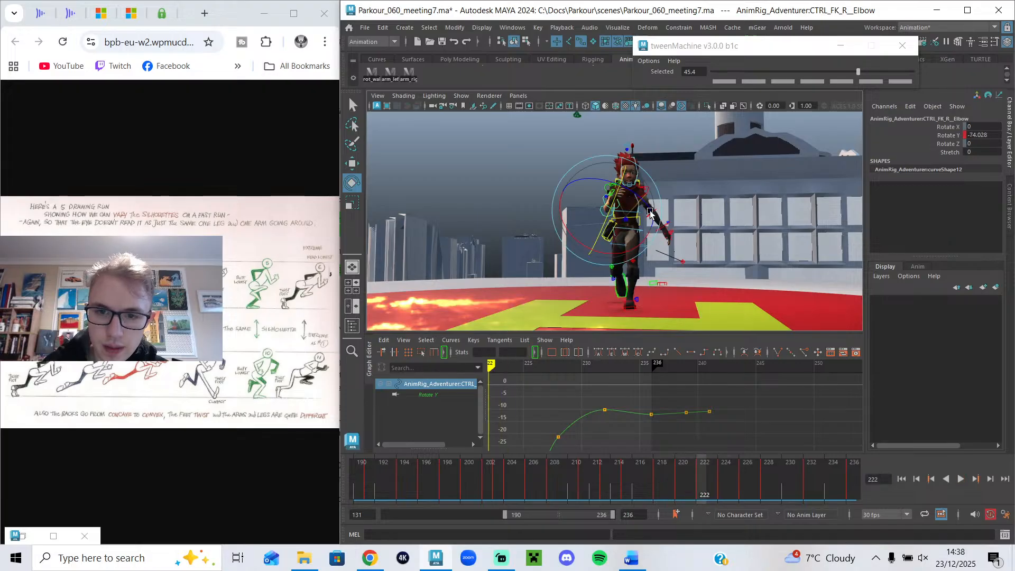
- Check the right shoulder's swing from the front and rotate it at frame 228 to about X 13.3, Y 8.4, Z -363.7
left_click(605, 189)
key("e")
left_click_drag(682, 482, 704, 492)
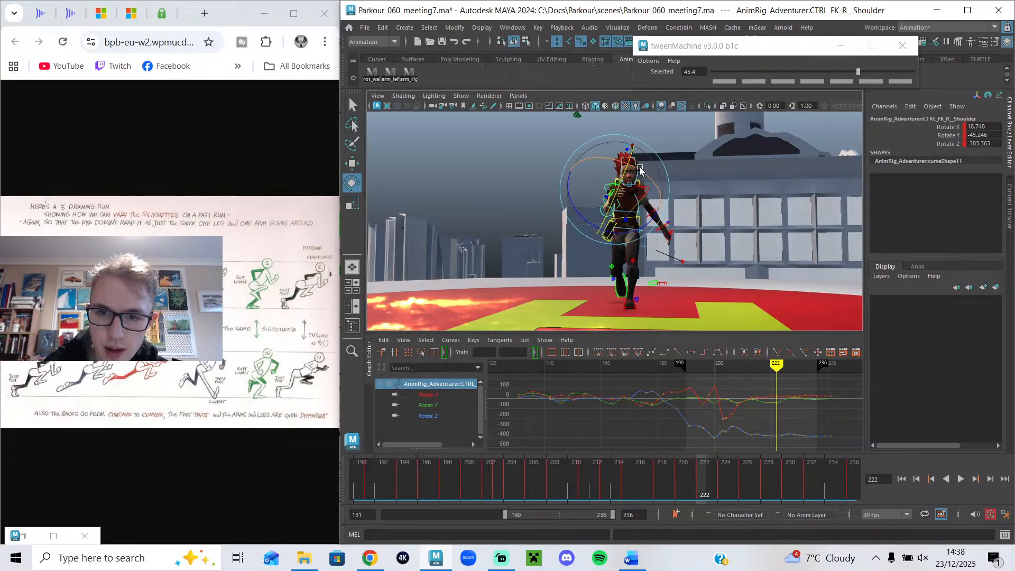
key("alt+v")
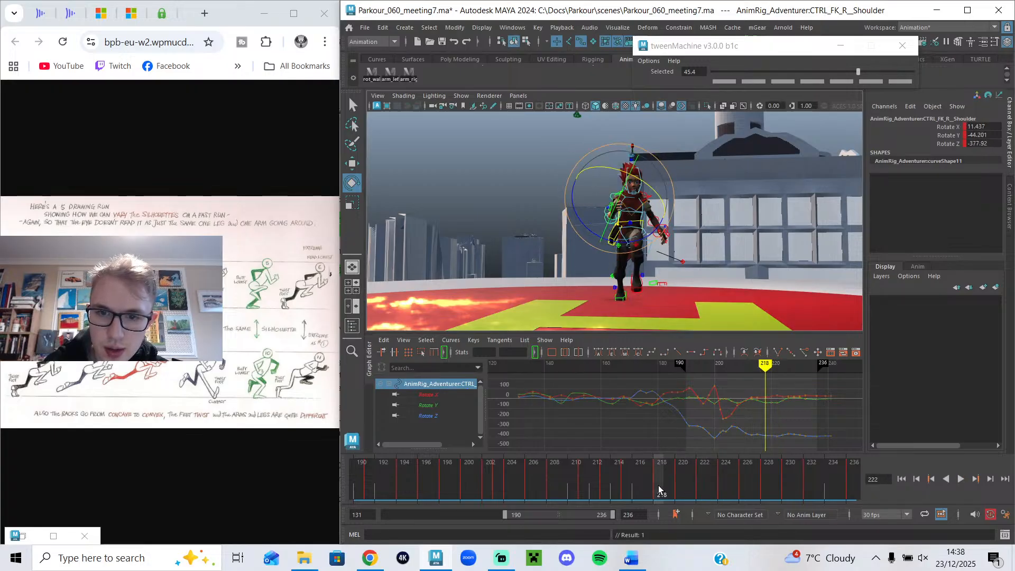
key("alt+v")
key("alt+v")
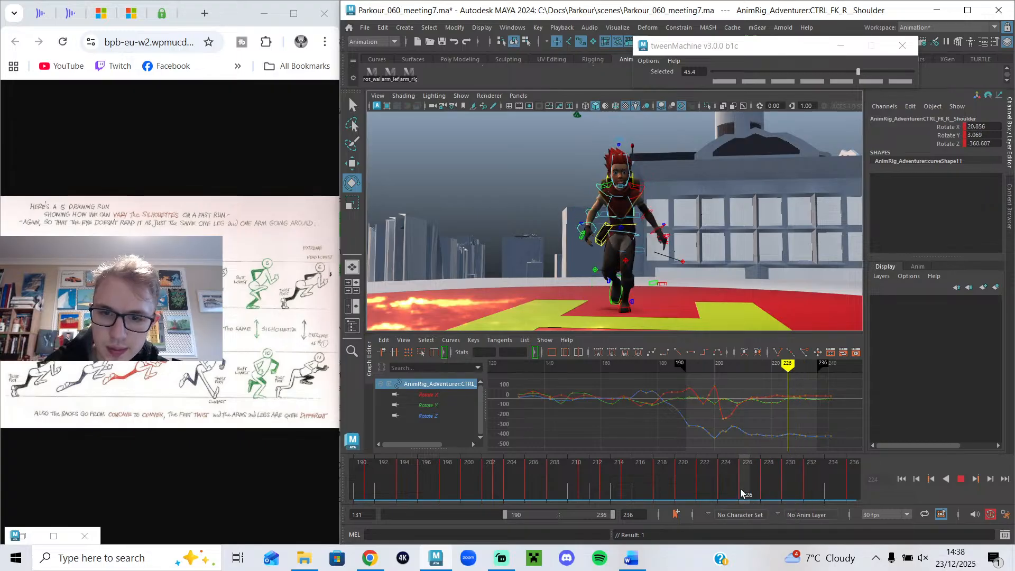
left_click(764, 500)
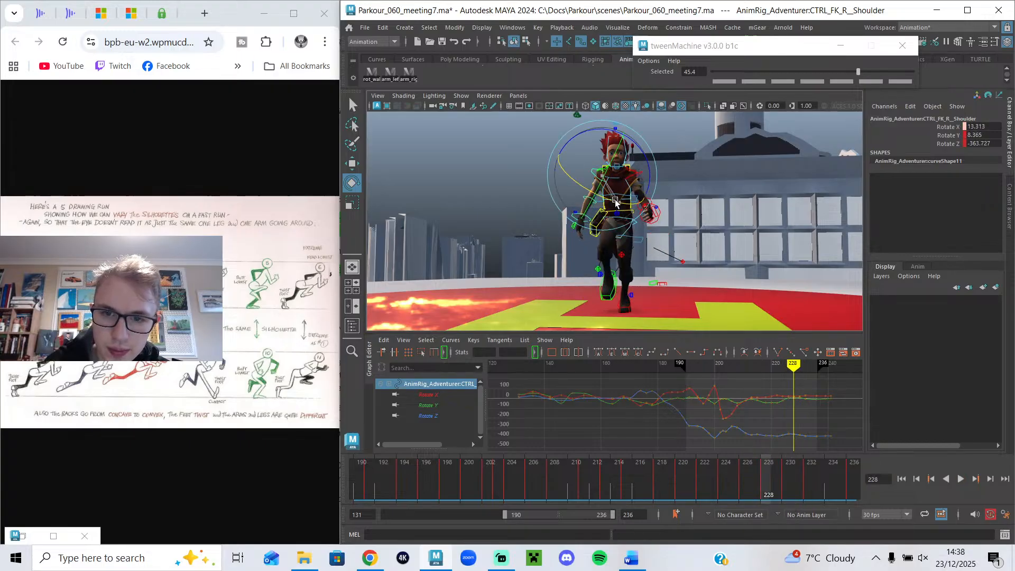
key("alt+v")
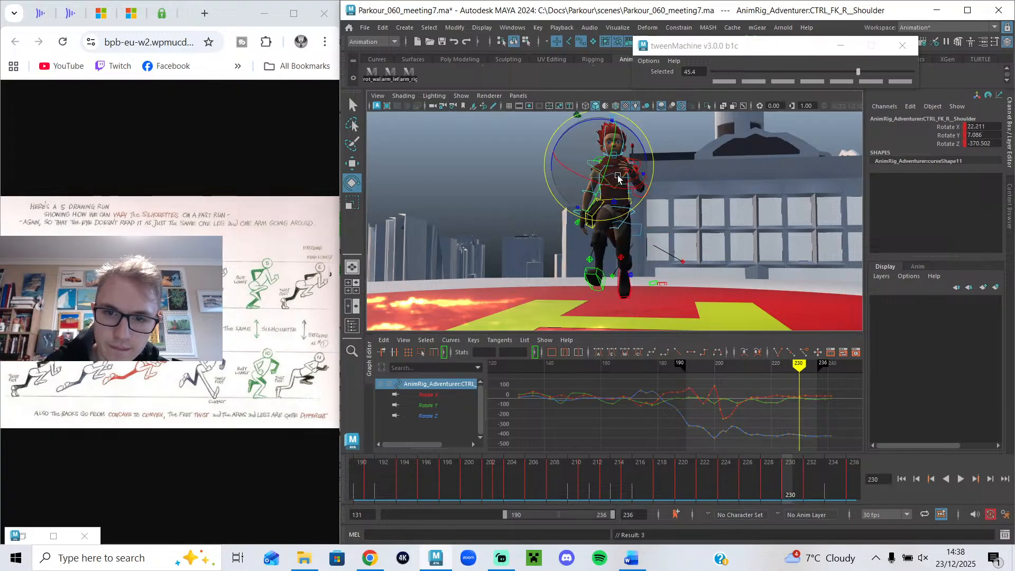
- Rotate the right shoulder at frame 230, then key it at frame 232 and tween that pose with tweenMachine at -84.6
left_click_drag(617, 190, 645, 147)
left_click_drag(640, 194, 628, 194)
key("alt+v")
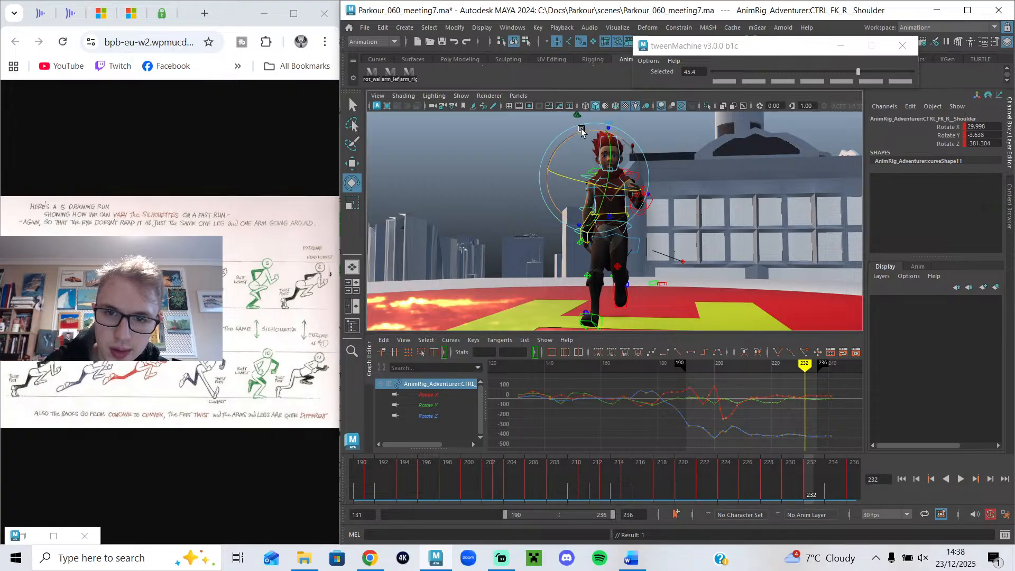
left_click_drag(587, 130, 586, 132)
key("s")
left_click(729, 73)
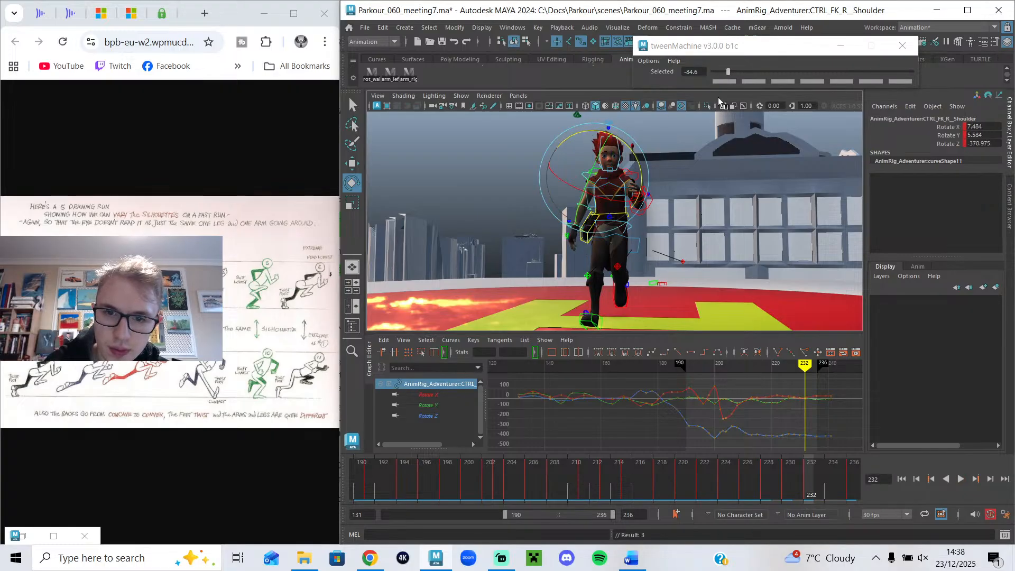
key("alt+v")
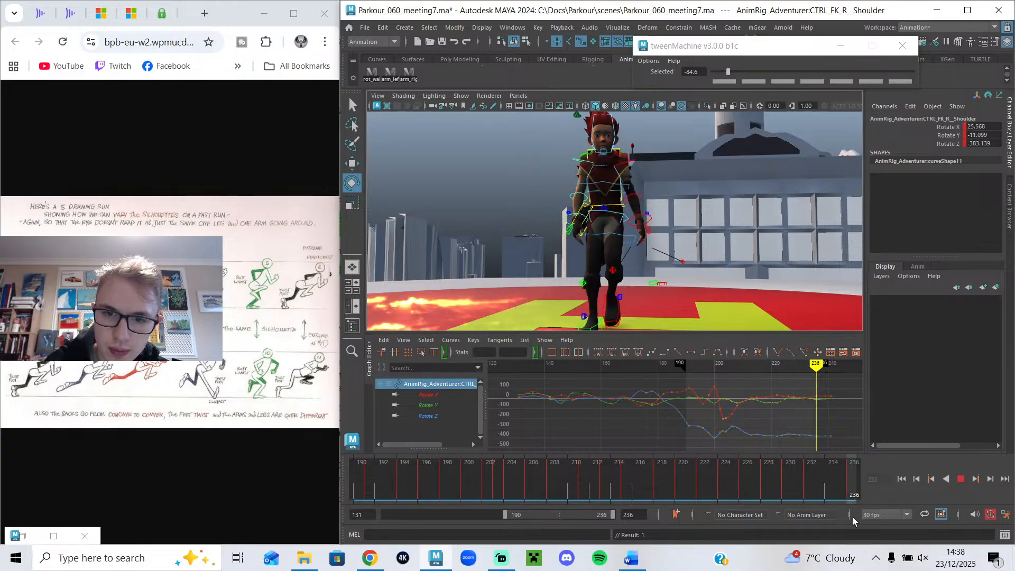
- Play and scrub the run-out from the front and from the side to check the arm swing
left_click(964, 481)
left_click(962, 479)
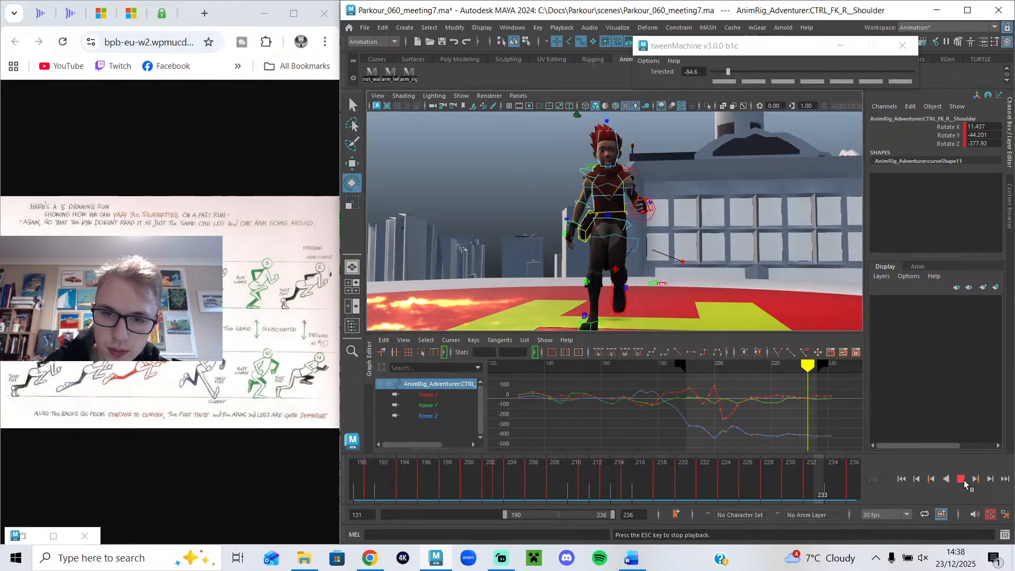
left_click_drag(704, 477, 859, 502)
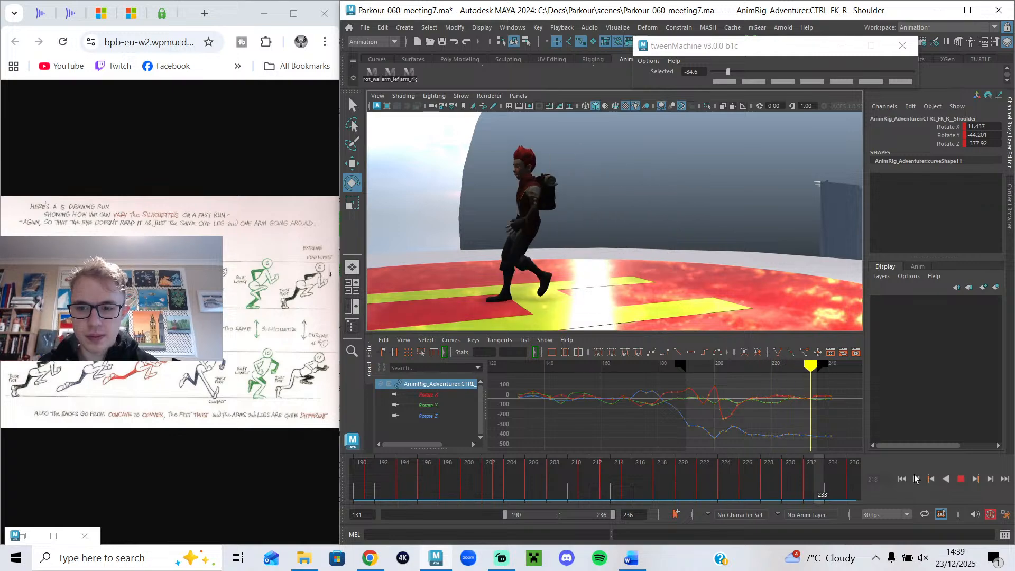
left_click(962, 478)
left_click_drag(712, 488, 604, 480)
key("alt+1")
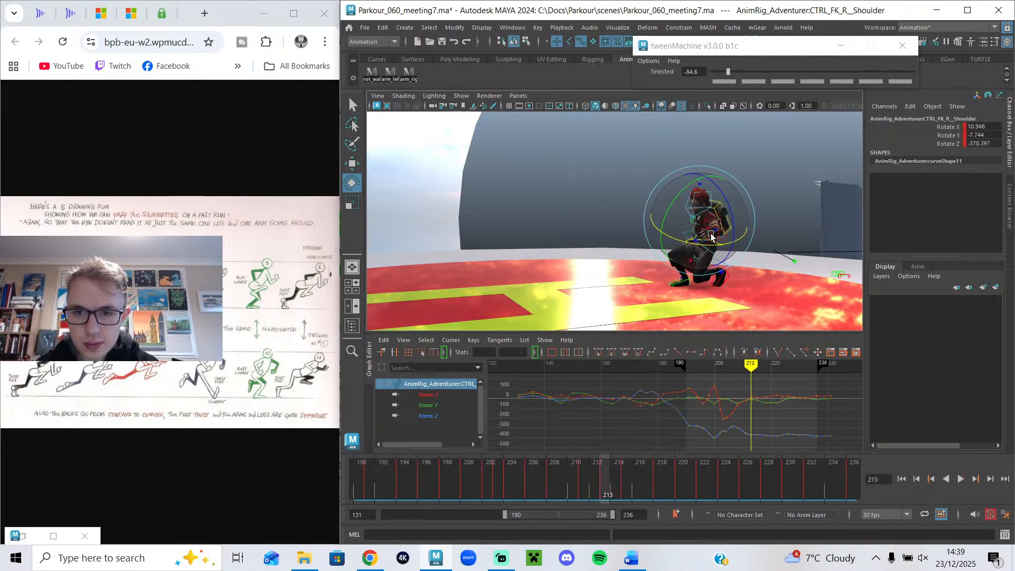
- Examine the left shoulder's pose coming out of the roll around frames 209 to 213 from several angles
key("q")
right_click_drag(707, 239, 745, 227, "alt")
left_click(734, 218)
left_click_drag(734, 219, 640, 238, "alt")
left_click_drag(537, 478, 577, 472)
left_click_drag(650, 303, 681, 278, "alt")
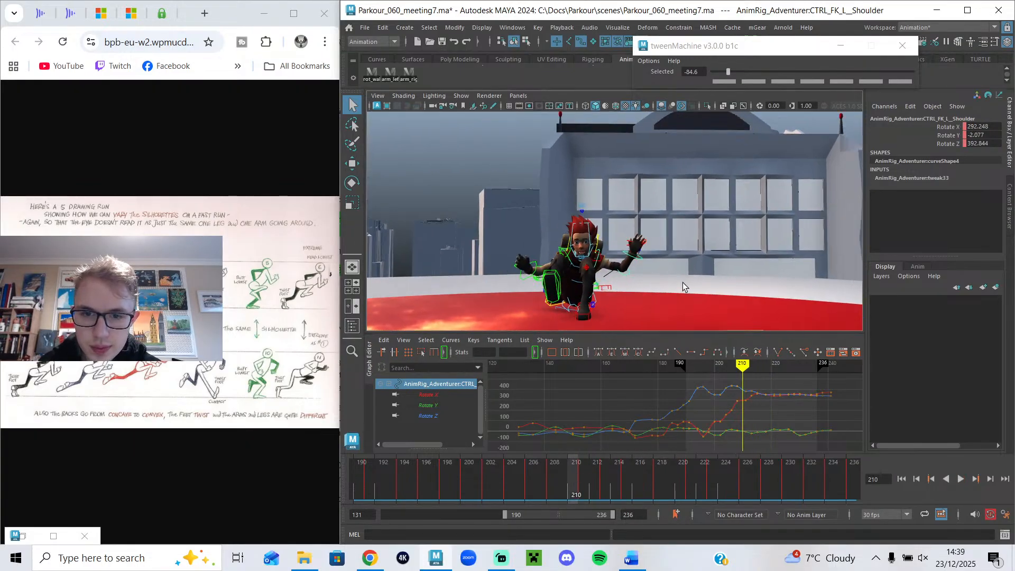
left_click_drag(574, 301, 532, 276, "alt")
left_click_drag(554, 480, 546, 480)
left_click_drag(663, 252, 483, 274, "alt")
left_click_drag(549, 487, 594, 490)
left_click(579, 483)
- Try rotating the left shoulder at frame 211 and keying it at frame 213 to about X 341.7, Y -37.5, Z 378.7
key("e")
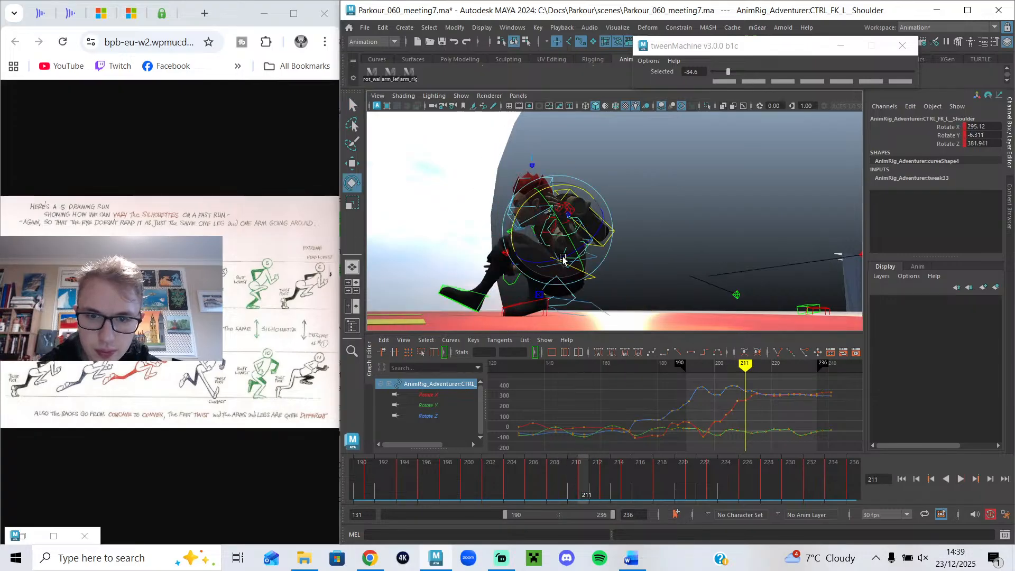
left_click_drag(530, 259, 525, 258)
mouse_move(525, 258)
left_mouse_down("alt")
mouse_move(572, 290)
mouse_move(640, 291)
left_mouse_up("alt")
mouse_move(630, 280)
left_mouse_down()
mouse_move(615, 269)
mouse_move(631, 271)
mouse_move(609, 269)
left_mouse_up()
left_click_drag(569, 465, 607, 497)
left_click_drag(614, 224, 593, 220)
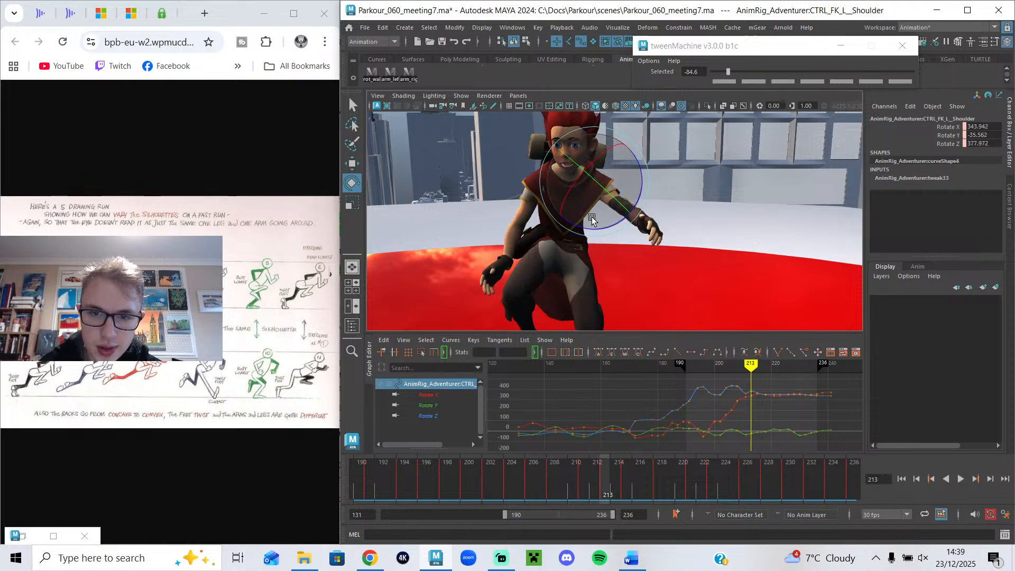
key("s")
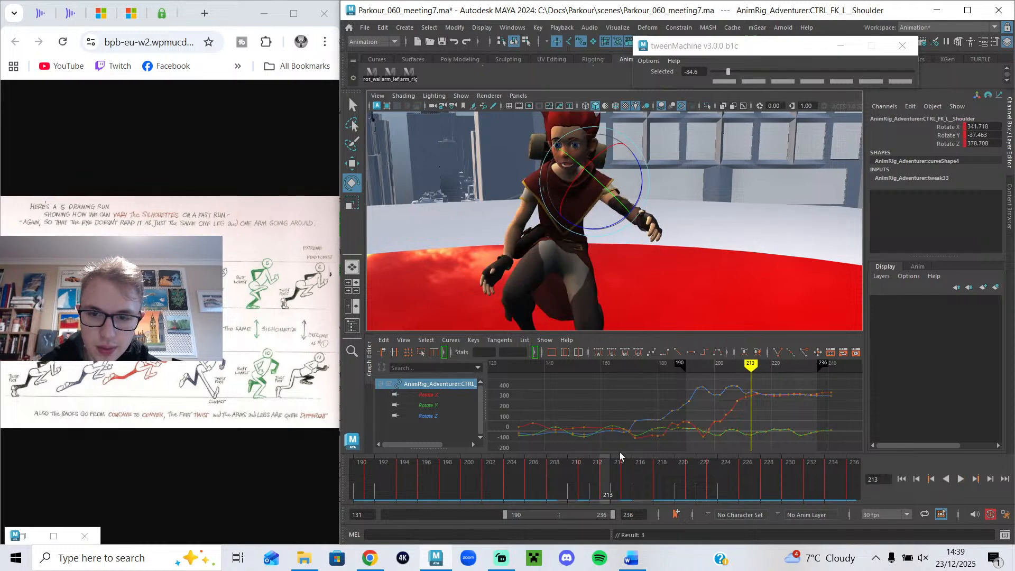
- Play back the roll exit and undo the left shoulder rotations made around frames 211 and 213
key("alt+v")
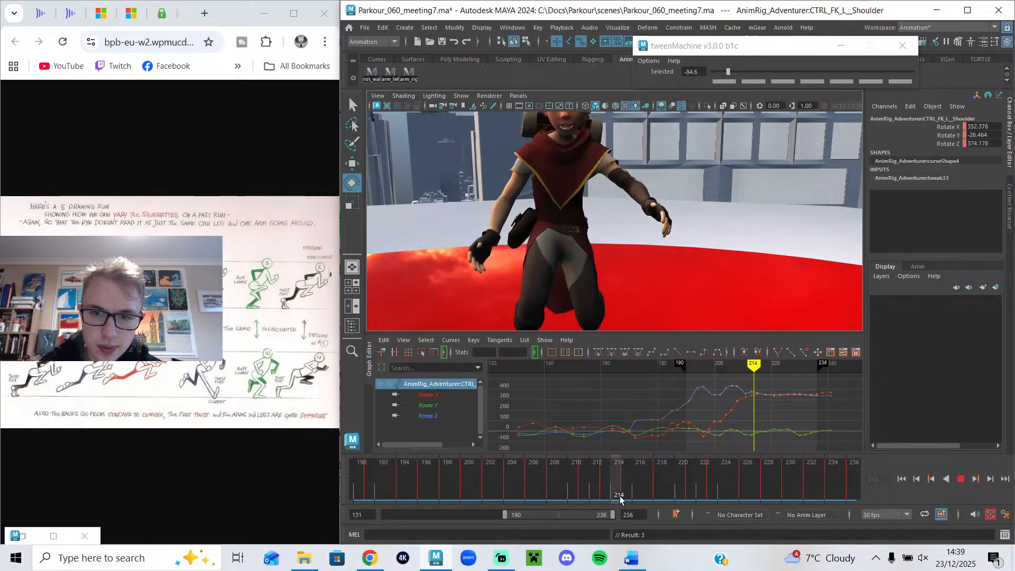
left_click(512, 482)
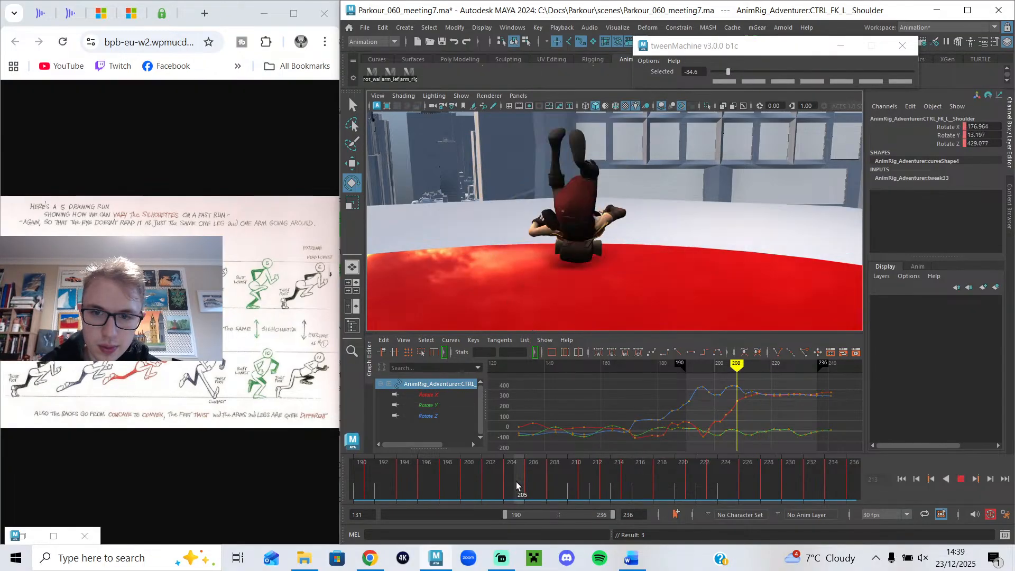
left_click(960, 479)
key("ctrl+z")
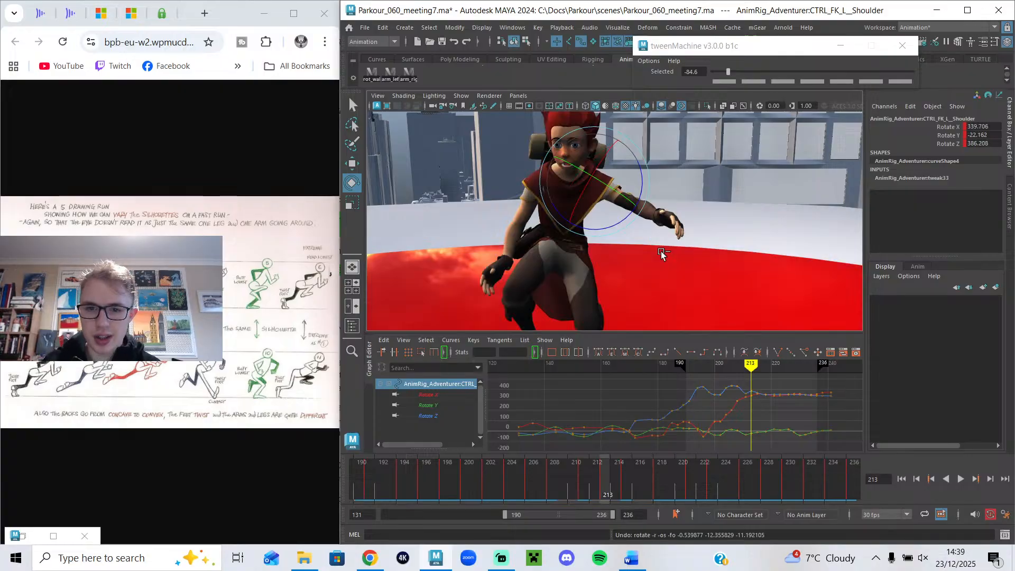
key("ctrl+z")
key("ctrl+z")
key("ctrl+z")
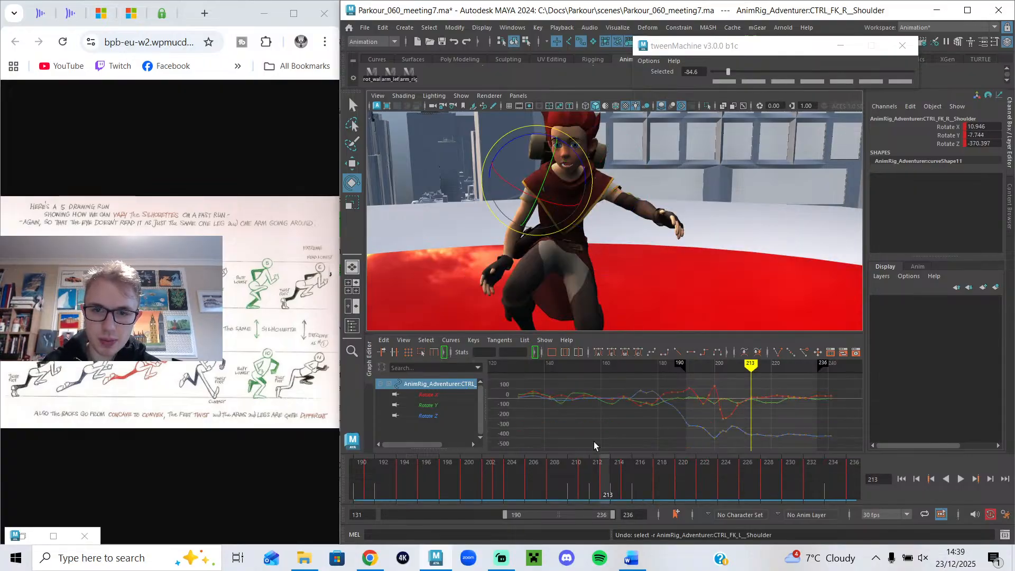
- Rotate the left shoulder at frame 213 to bring the arm closer to the body, key it and check the playback
left_click_drag(459, 481, 418, 483)
left_click(962, 479)
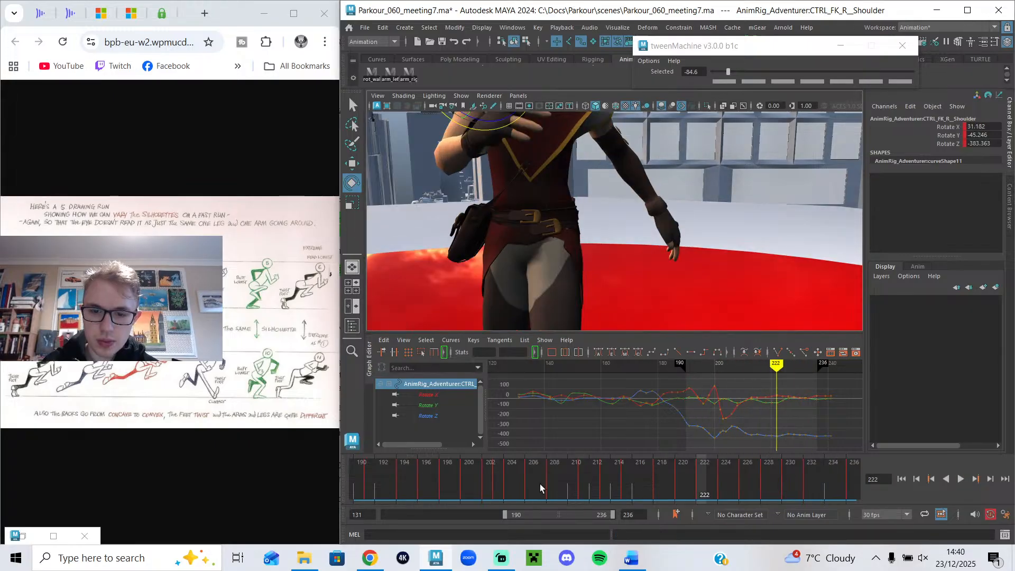
left_click(608, 499)
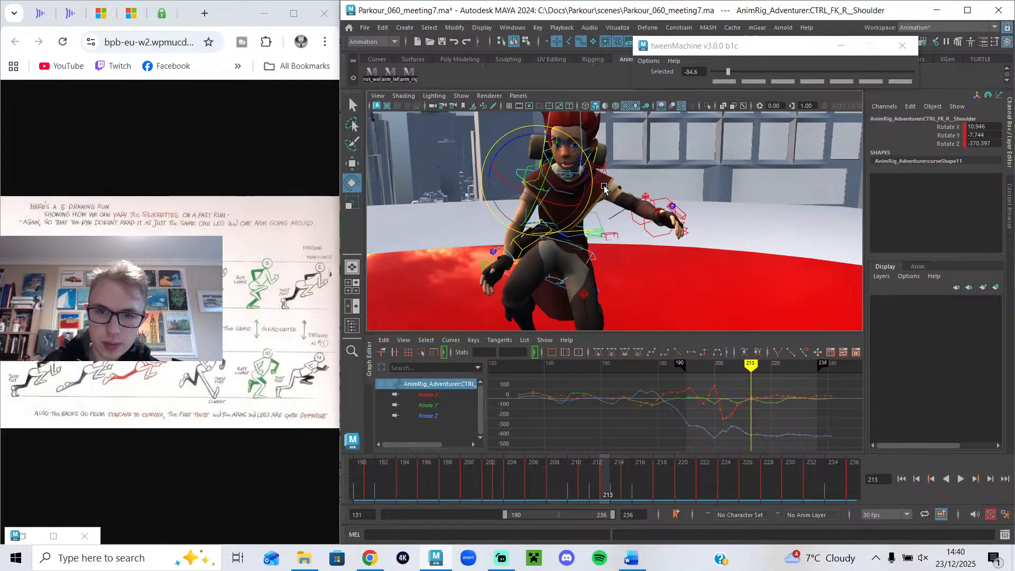
left_click(605, 169)
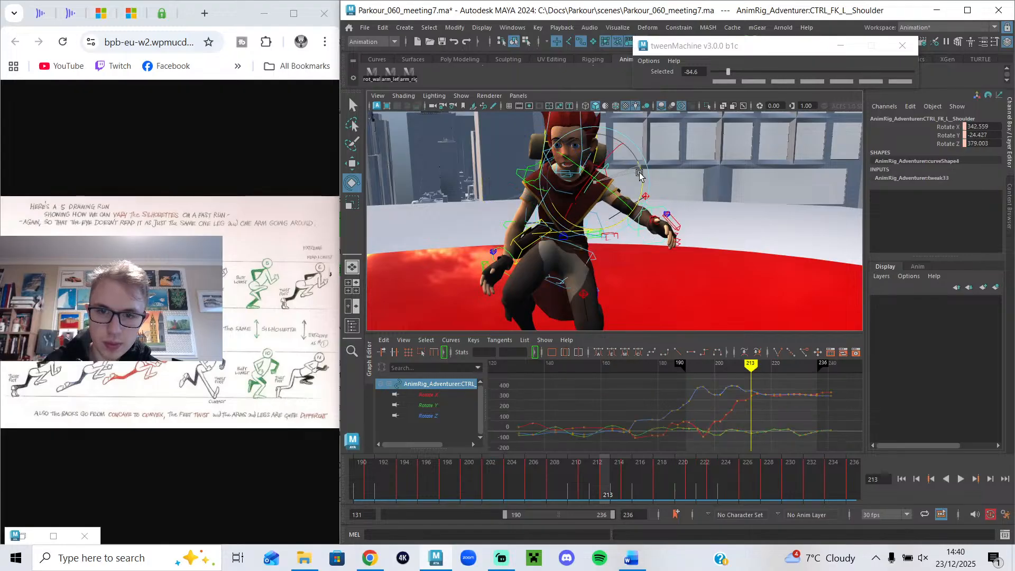
key("alt+v")
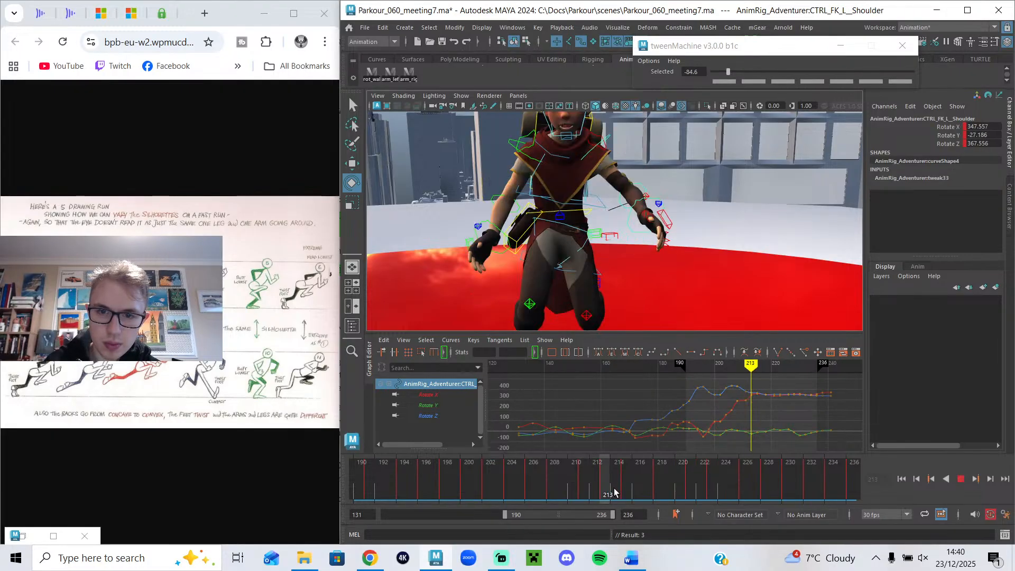
key("alt+v")
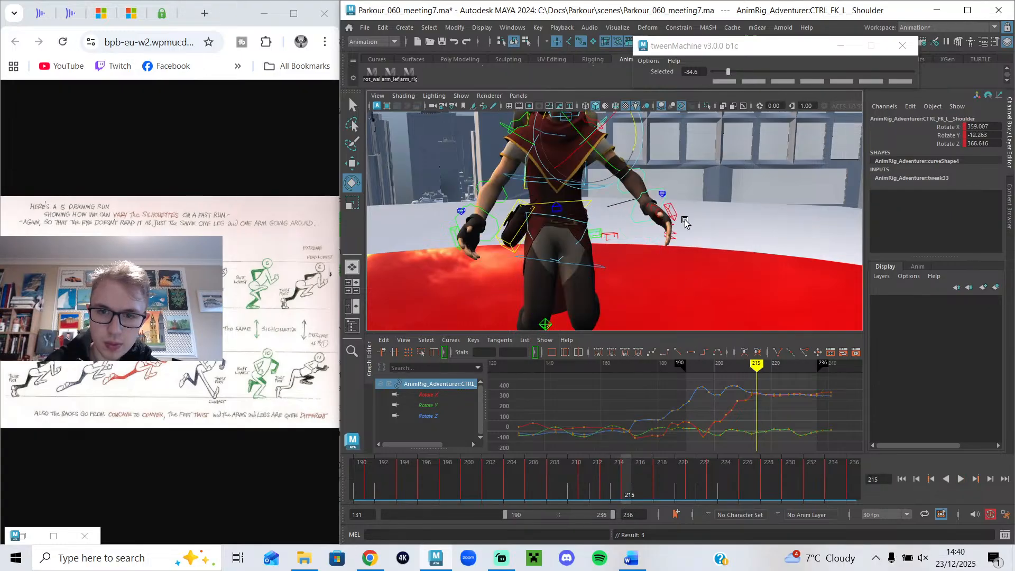
scroll(694, 411, "up", 5)
mouse_move(606, 500)
left_mouse_down()
mouse_move(590, 497)
mouse_move(692, 505)
left_mouse_up()
left_click(963, 479)
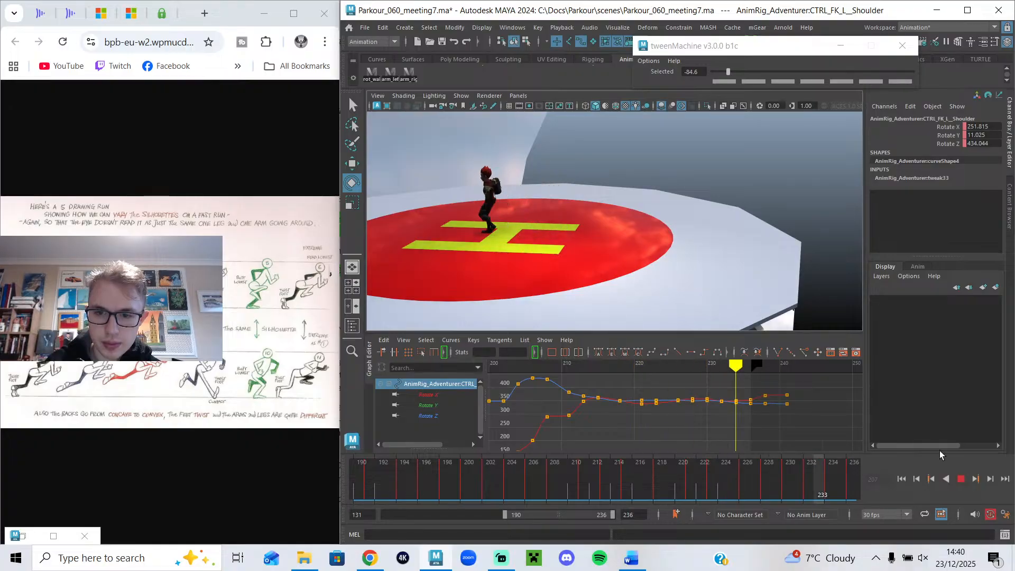
key("Escape")
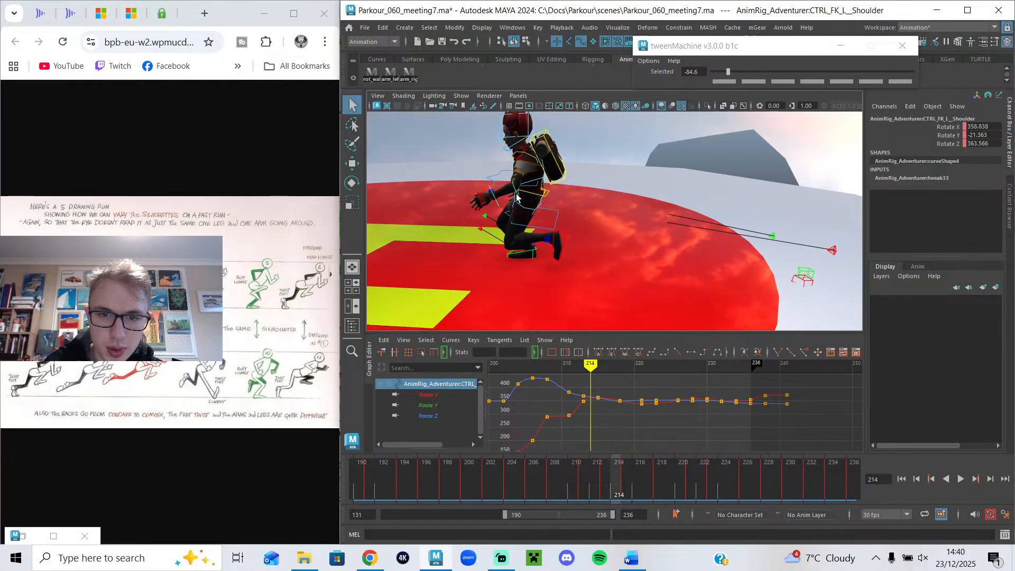
- Examine the elbow Rotate Y curves, scrubbing the left elbow from frame 202 to 218 against the character's pose
left_click(515, 192)
middle_click_drag(777, 403, 700, 400, "alt")
scroll(690, 398, "up", 3)
left_click_drag(515, 211, 661, 211, "alt")
middle_click_drag(487, 209, 588, 212, "alt")
left_click(660, 213)
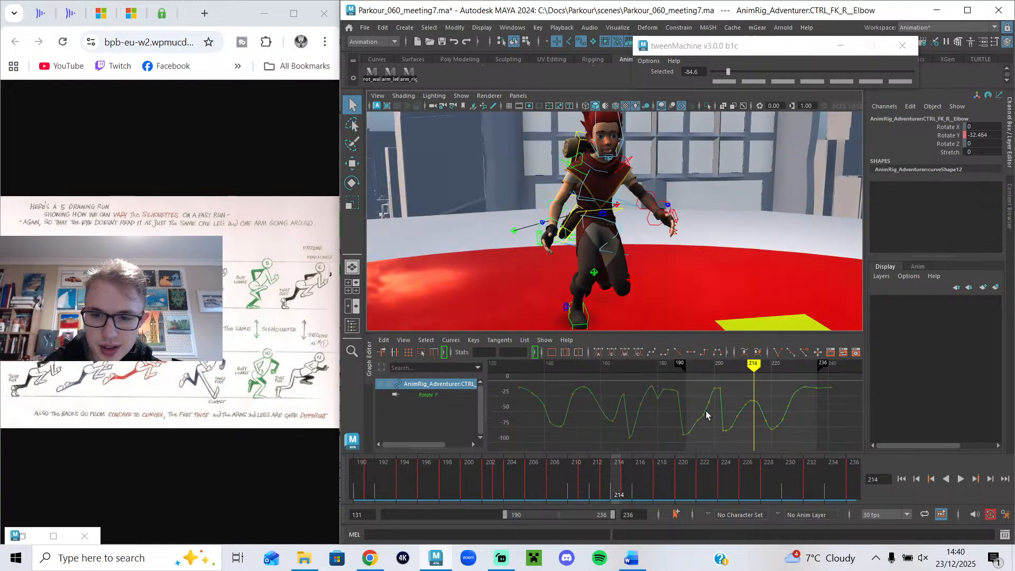
left_click_drag(639, 253, 597, 207, "alt")
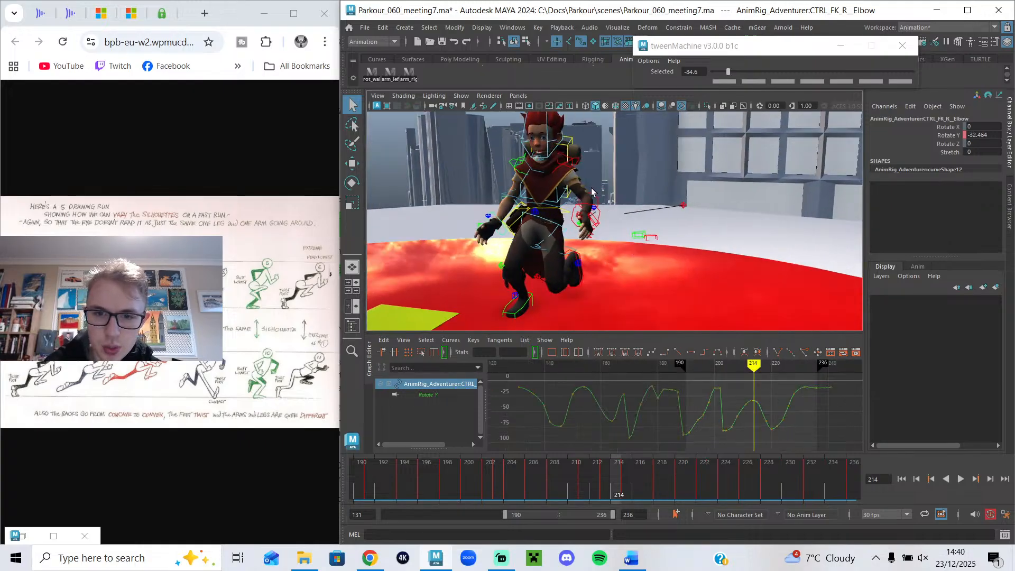
left_click(592, 189)
left_click(594, 199)
left_click_drag(656, 266, 560, 265, "alt")
scroll(731, 402, "up", 3)
middle_click_drag(732, 397, 644, 398, "alt")
left_click(642, 363)
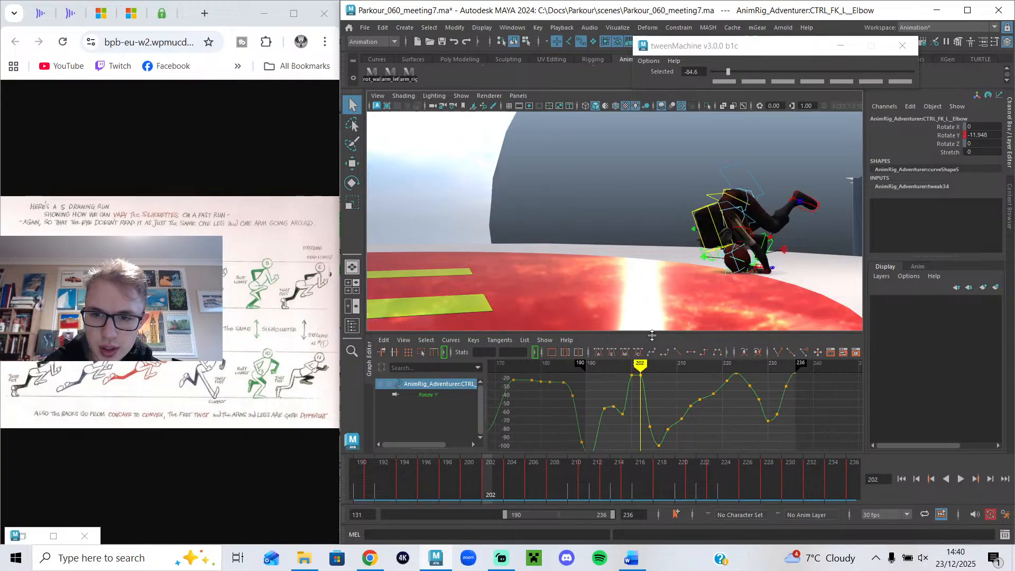
mouse_move(644, 368)
left_mouse_down()
mouse_move(724, 396)
mouse_move(715, 399)
left_mouse_up()
middle_click_drag(566, 257, 590, 269, "alt")
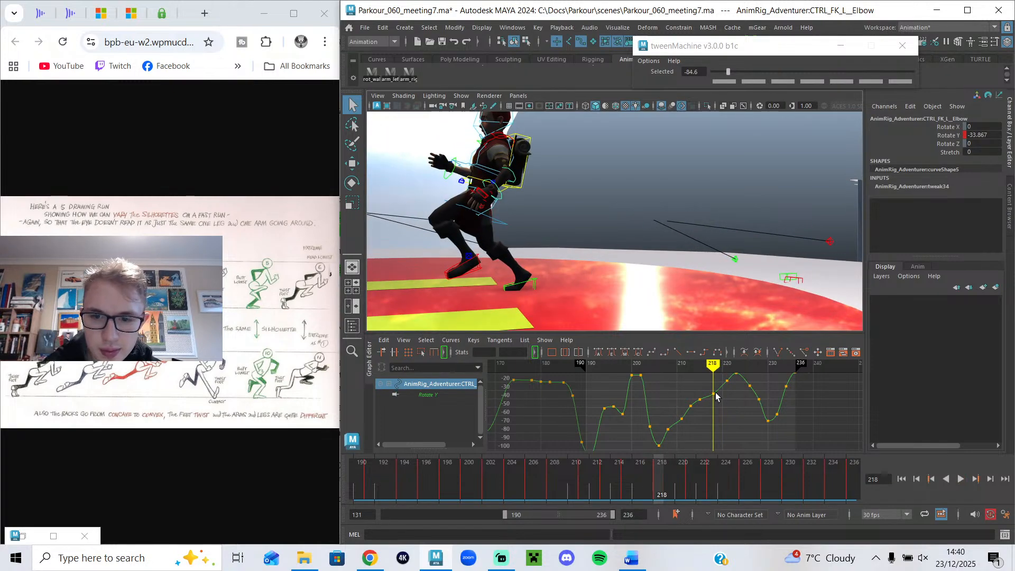
- Reshape the peak of the left elbow's Rotate Y curve, bringing it to about -14.4 at frame 223
middle_click_drag(712, 407, 648, 408, "alt")
scroll(667, 406, "up", 3)
left_click_drag(648, 408, 668, 373)
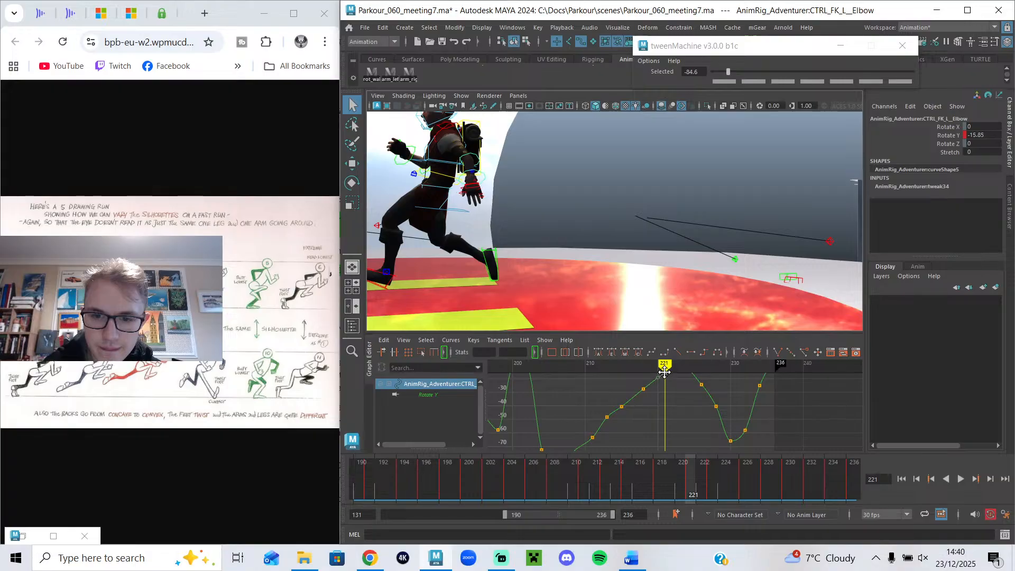
middle_click_drag(678, 421, 678, 422, "alt")
left_click_drag(499, 253, 593, 267, "alt")
mouse_move(668, 365)
left_mouse_down()
mouse_move(656, 366)
mouse_move(678, 374)
left_mouse_up()
middle_click_drag(680, 392, 686, 387, "alt")
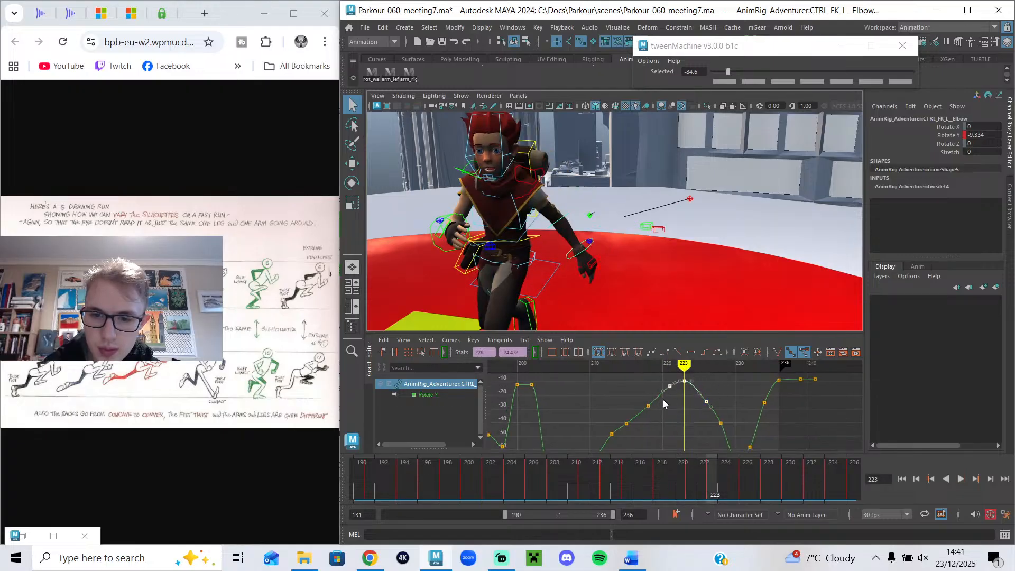
left_click(710, 389)
middle_click_drag(664, 403, 656, 372, "alt")
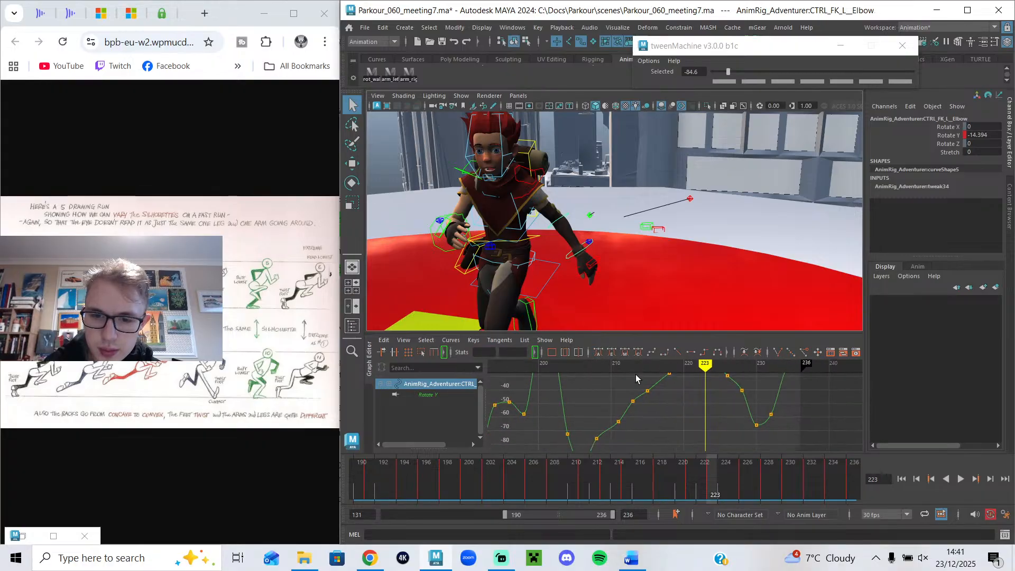
- Lower the left elbow's Rotate Y keys to about -53 at frame 213 and -88.7 at frame 208
left_click(634, 373)
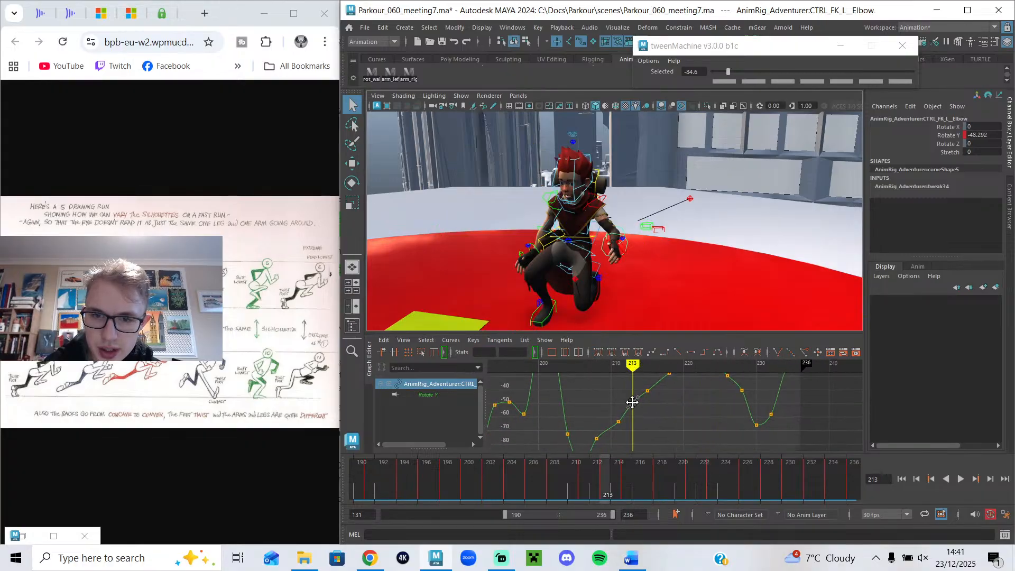
middle_click_drag(668, 424, 677, 410, "alt")
left_click(627, 375)
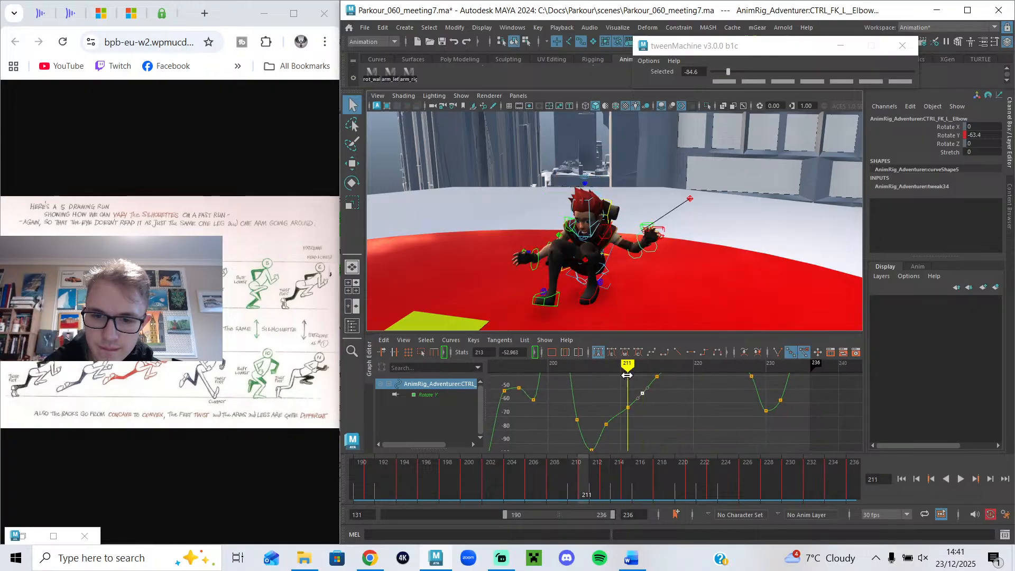
left_click_drag(599, 373, 605, 378)
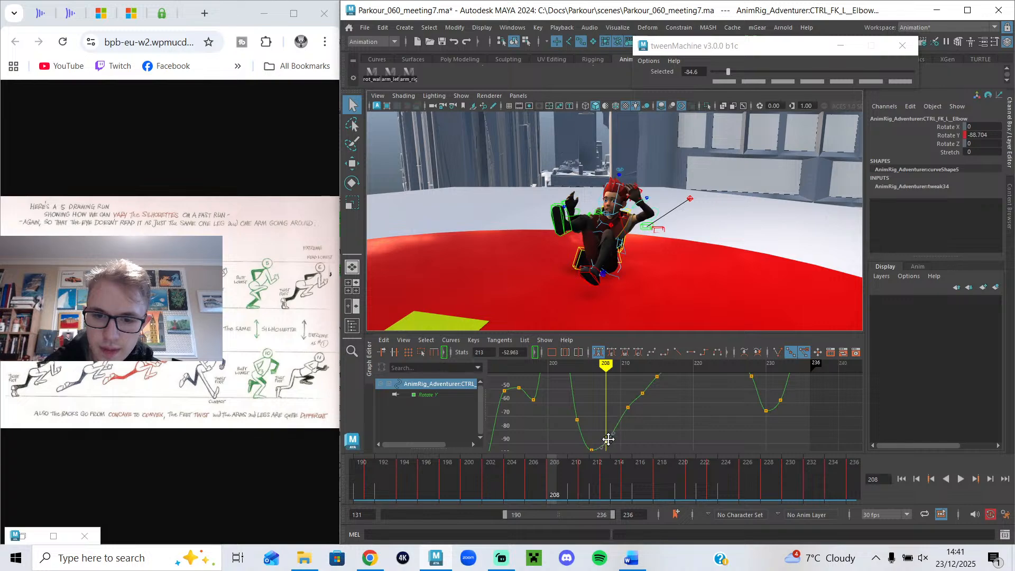
left_click_drag(603, 364, 628, 408)
middle_click_drag(633, 417, 614, 425, "alt")
left_click_drag(613, 418, 627, 402)
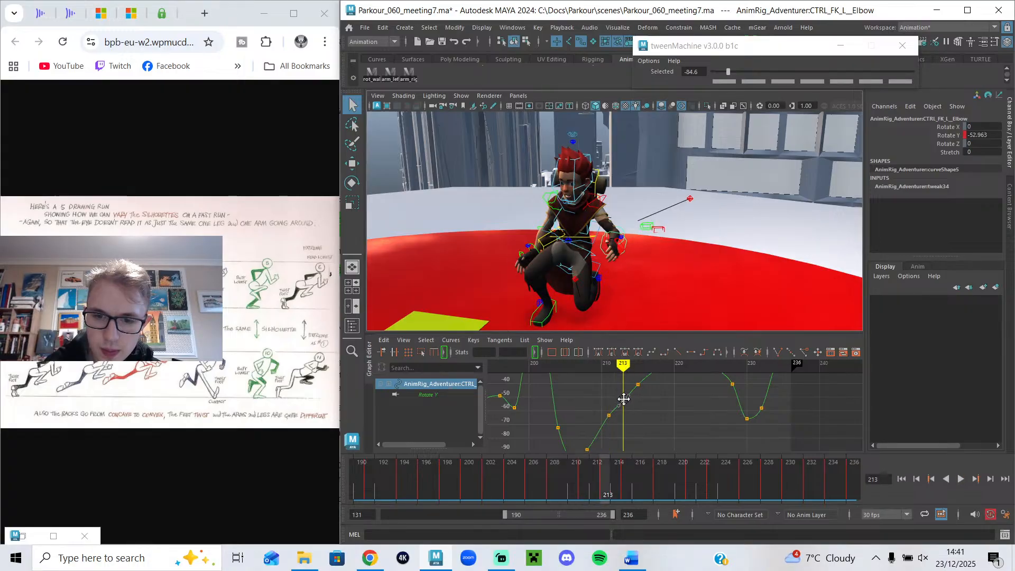
- Refine the left elbow's Rotate Y curve around frame 215 and scrub through the roll exit to check it
left_click(636, 379)
mouse_move(650, 402)
middle_mouse_down("alt")
mouse_move(638, 428)
mouse_move(612, 387)
middle_mouse_up("alt")
left_click(613, 409)
scroll(629, 401, "down", 4)
scroll(611, 387, "up", 2)
mouse_move(579, 369)
left_mouse_down()
mouse_move(618, 389)
mouse_move(601, 394)
mouse_move(629, 402)
left_mouse_up()
middle_click_drag(630, 404, 705, 405, "alt")
scroll(608, 421, "up", 2)
scroll(702, 403, "down", 4)
- Play back the animation and raise the left elbow's Rotate Y key at frame 218 to about -25.9
left_click(962, 479)
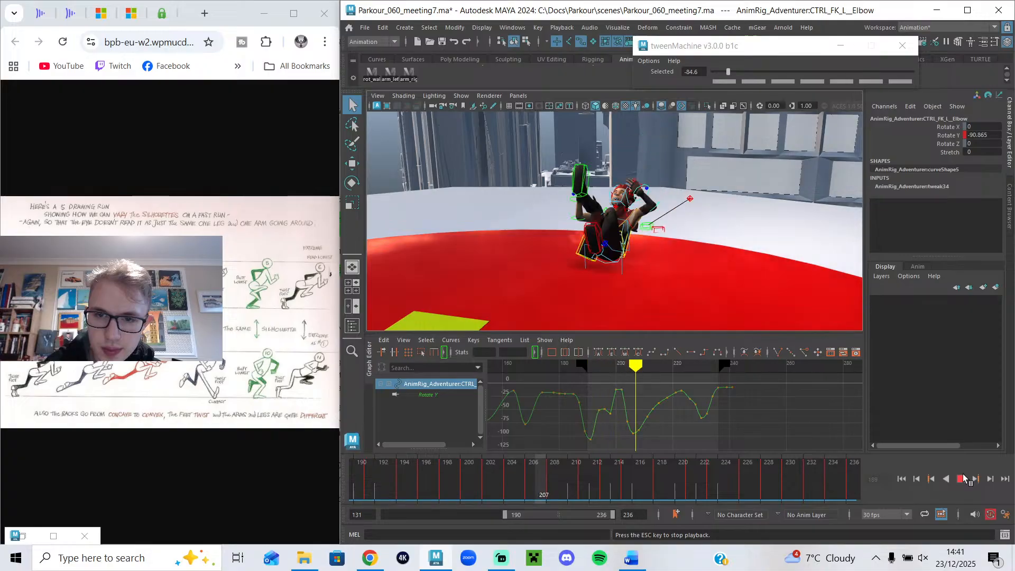
left_click(961, 479)
scroll(713, 414, "up", 5)
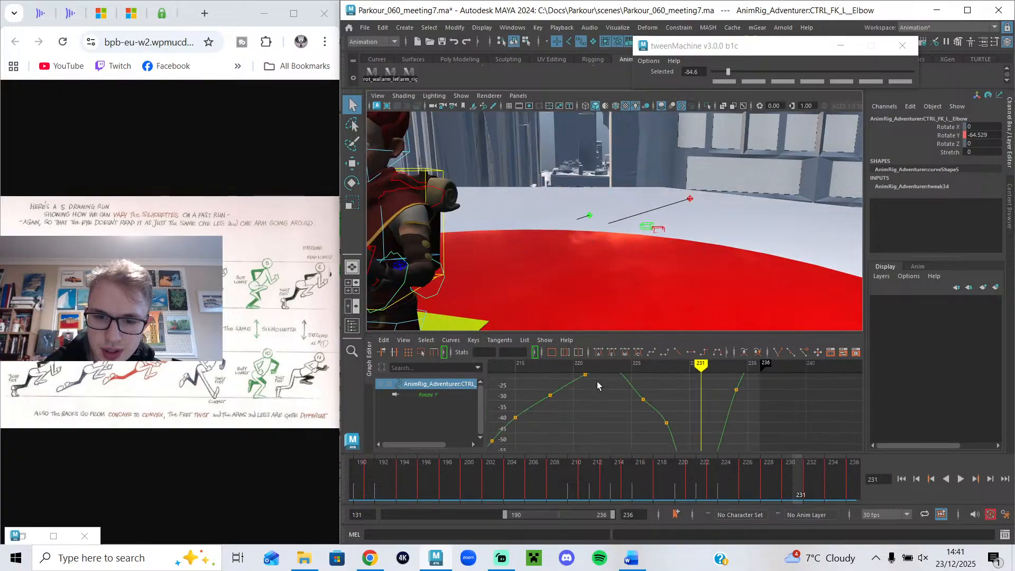
left_click_drag(548, 366, 550, 398)
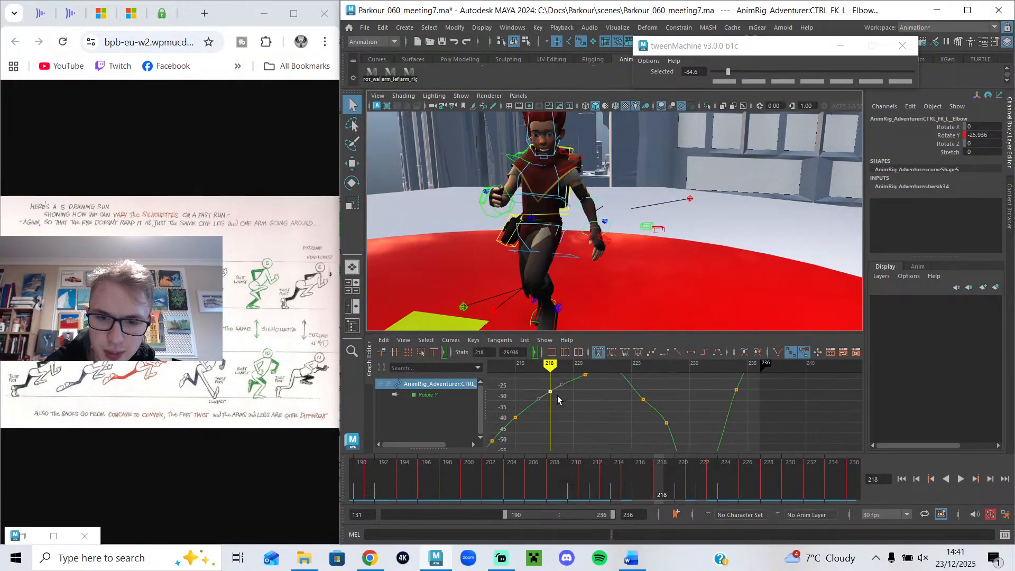
- Scrub the run-out to frame 226 and lower the left elbow's Rotate Y key there to about -40
middle_click_drag(558, 378, 580, 407, "alt")
left_click_drag(548, 366, 607, 385)
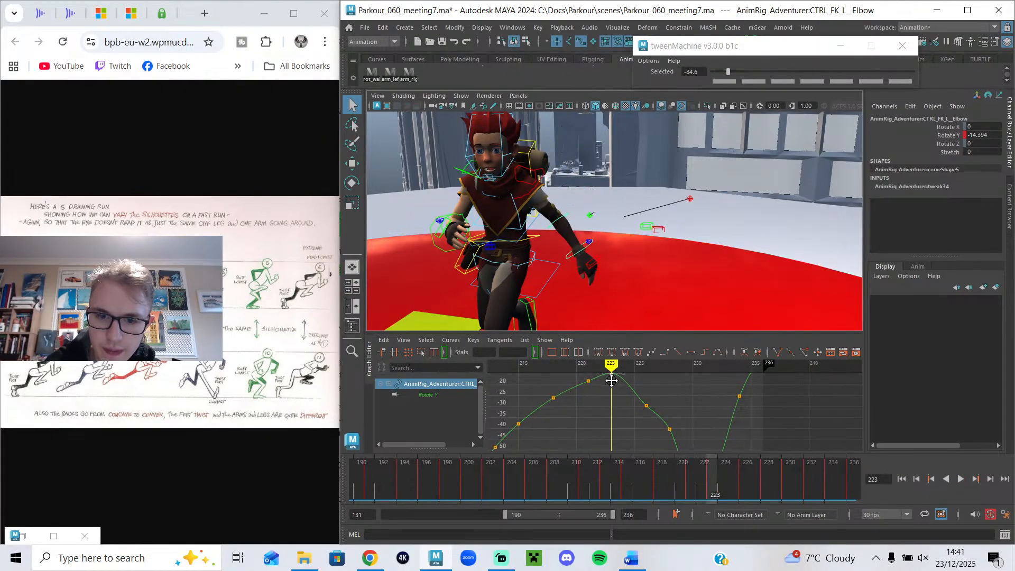
left_click_drag(581, 370, 643, 400)
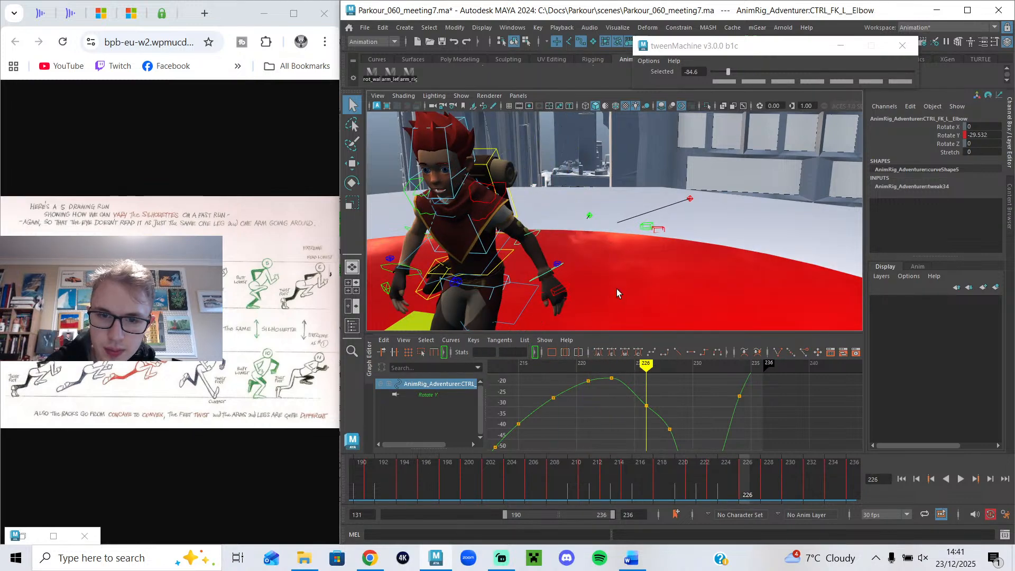
scroll(617, 289, "down", 3)
middle_click_drag(635, 284, 686, 249, "alt")
mouse_move(650, 369)
left_mouse_down()
mouse_move(671, 368)
mouse_move(647, 369)
left_mouse_up()
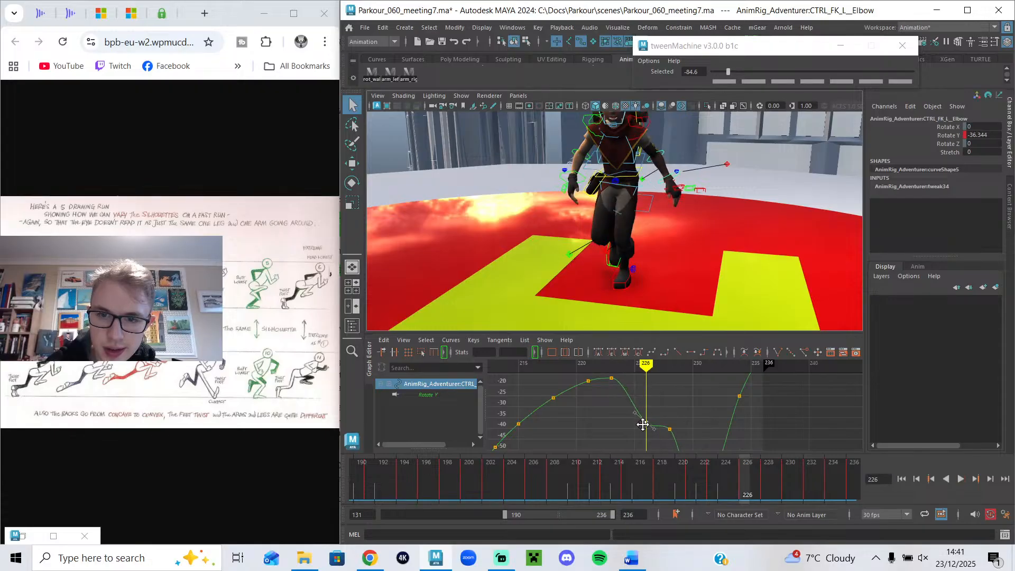
middle_click_drag(643, 427, 644, 403, "alt")
- Lower the left elbow's Rotate Y keys from frame 228 to 232 into a deeper dip, with frame 232 at about -73
left_click(671, 372)
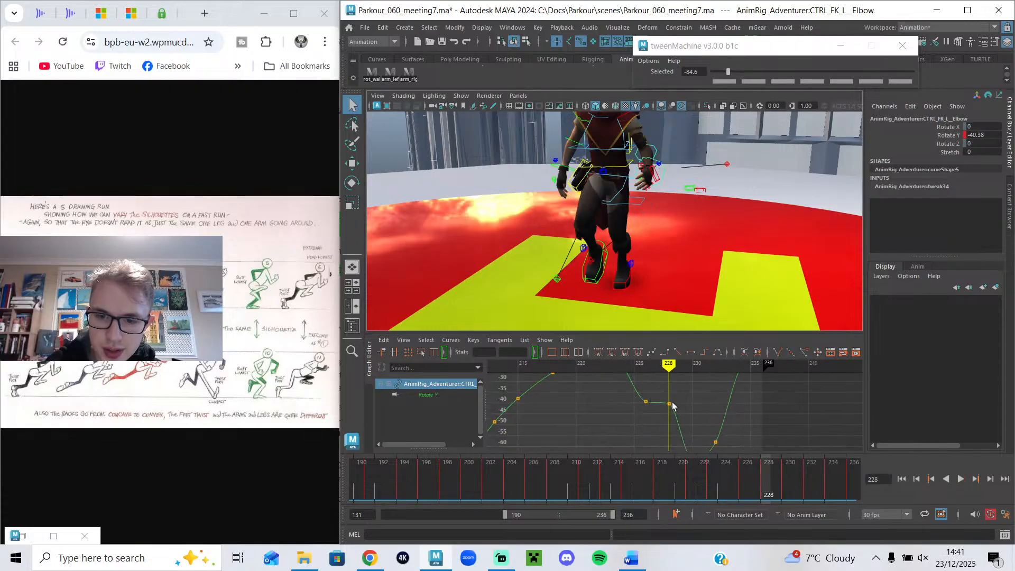
scroll(674, 421, "down", 3)
middle_click_drag(677, 415, 675, 404, "alt")
left_click(675, 402)
scroll(668, 392, "down", 6)
scroll(664, 392, "up", 2)
scroll(672, 393, "up", 3)
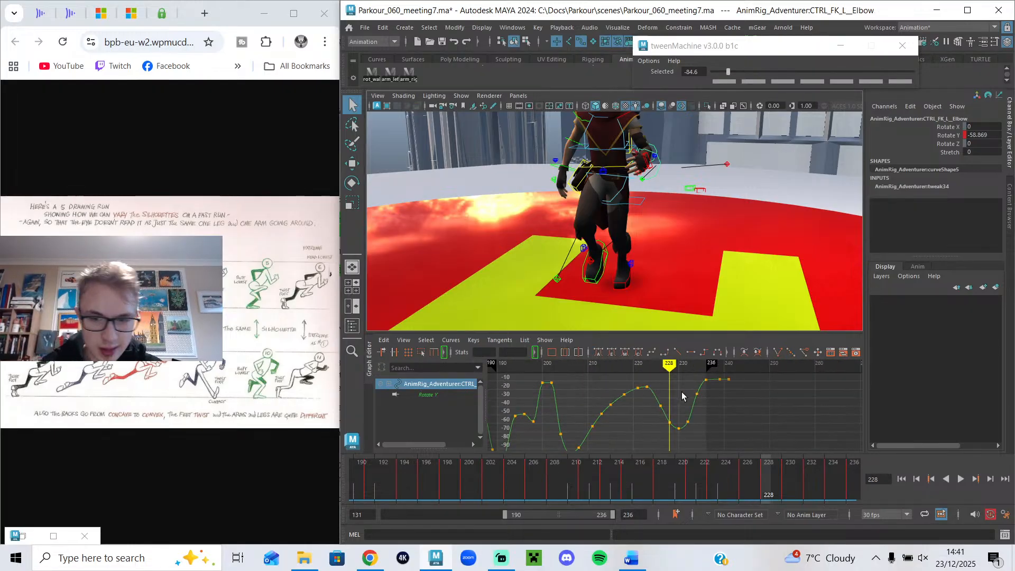
left_click_drag(678, 361, 681, 381)
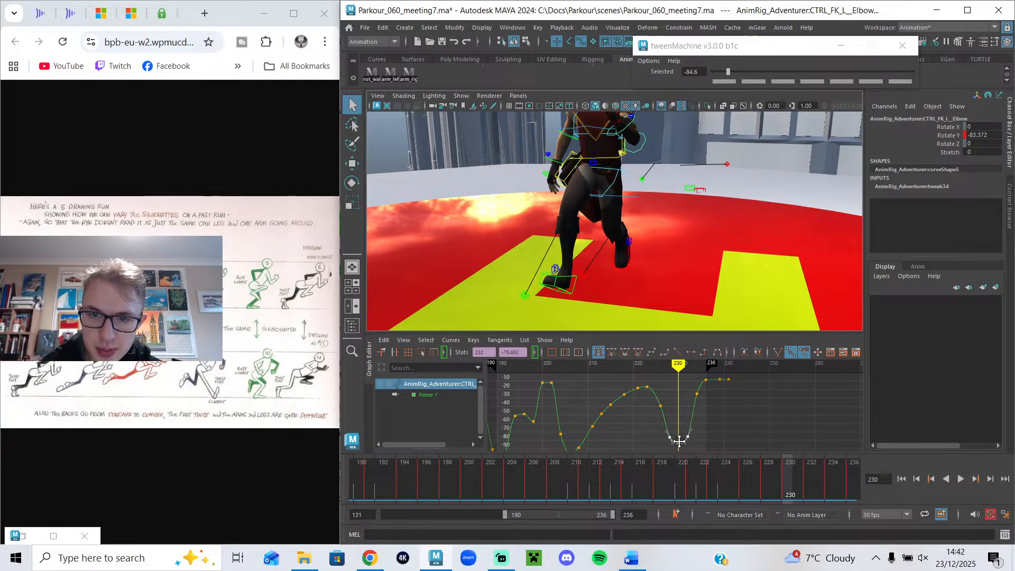
- Play back the animation from frame 202 and restore the minimized Persp View window, enlarging it for review
left_click_drag(658, 369, 551, 415)
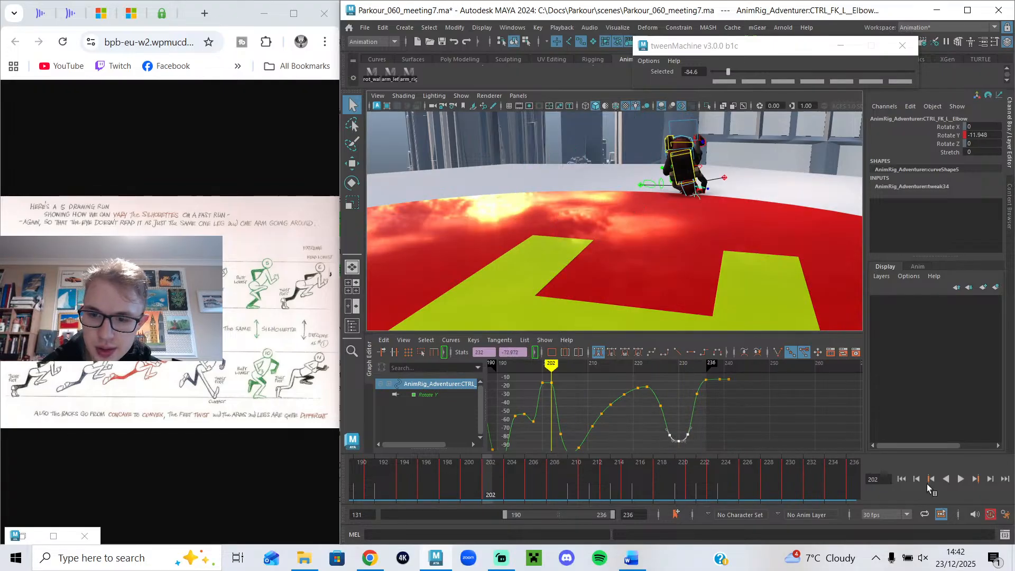
left_click(960, 478)
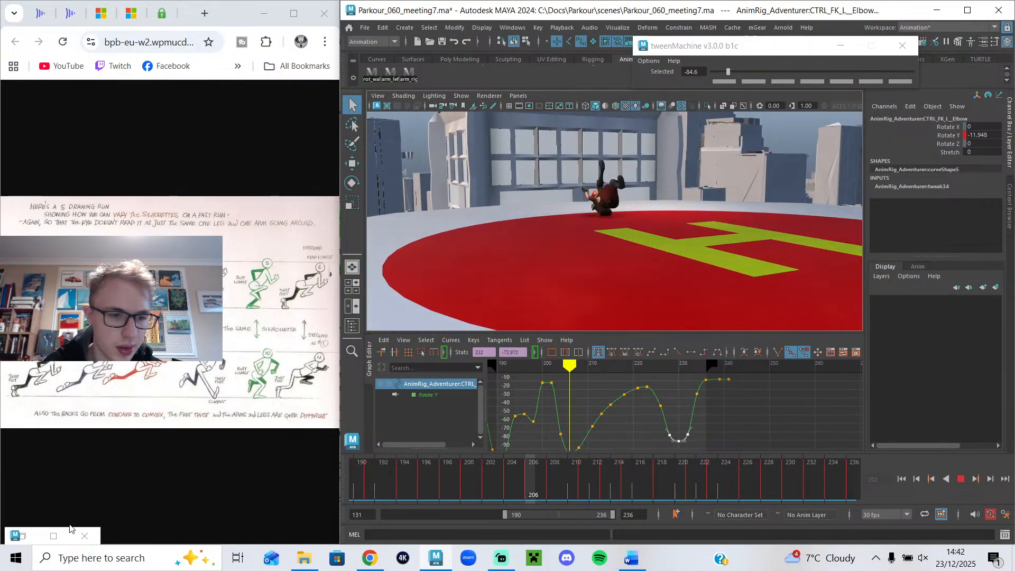
left_click(53, 536)
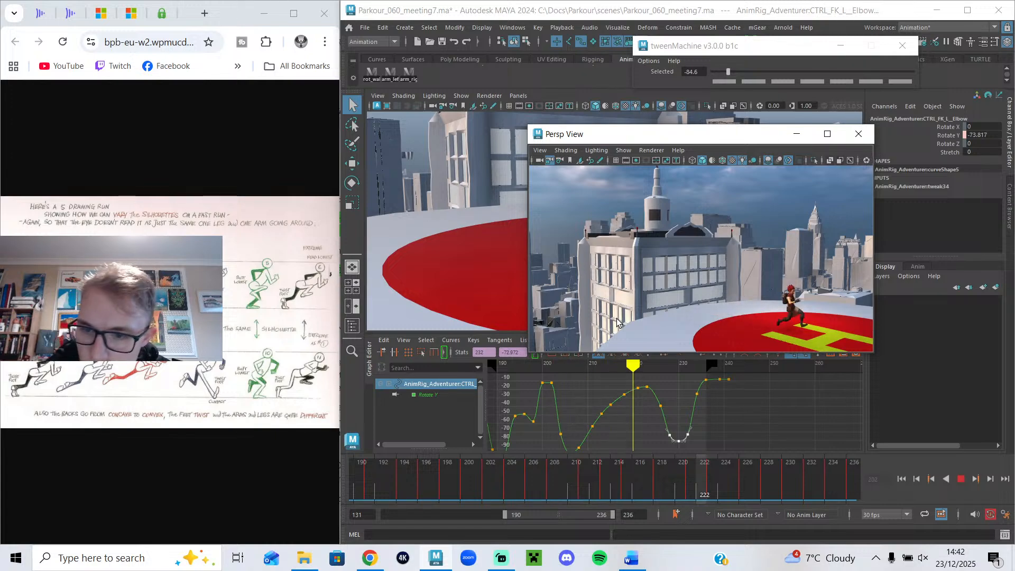
left_click_drag(522, 356, 295, 418)
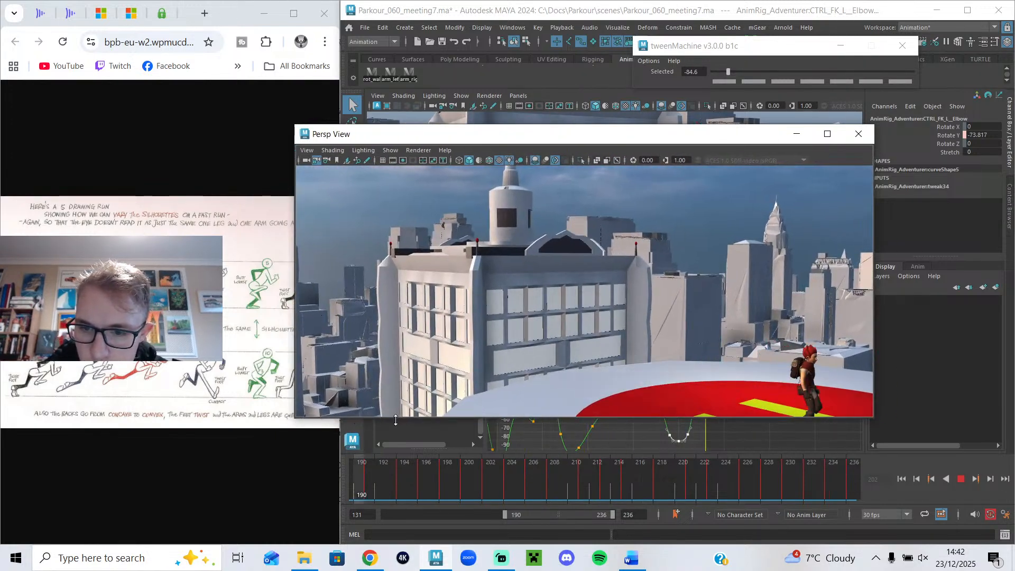
- Alternate playback and scrubbing in the Persp View to check the arm motion through the run-out
left_click(961, 480)
left_click_drag(533, 481, 699, 504)
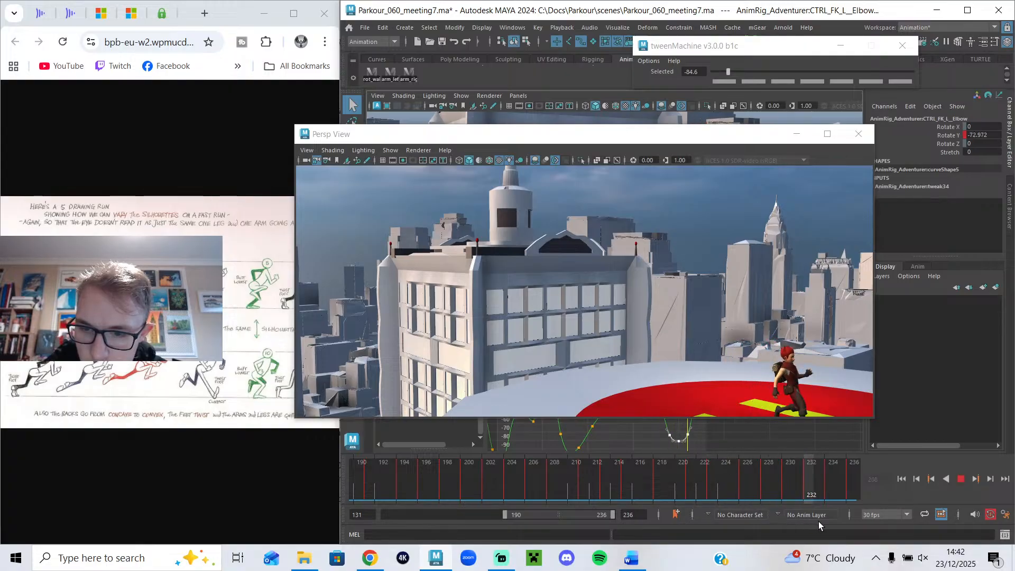
left_click(961, 479)
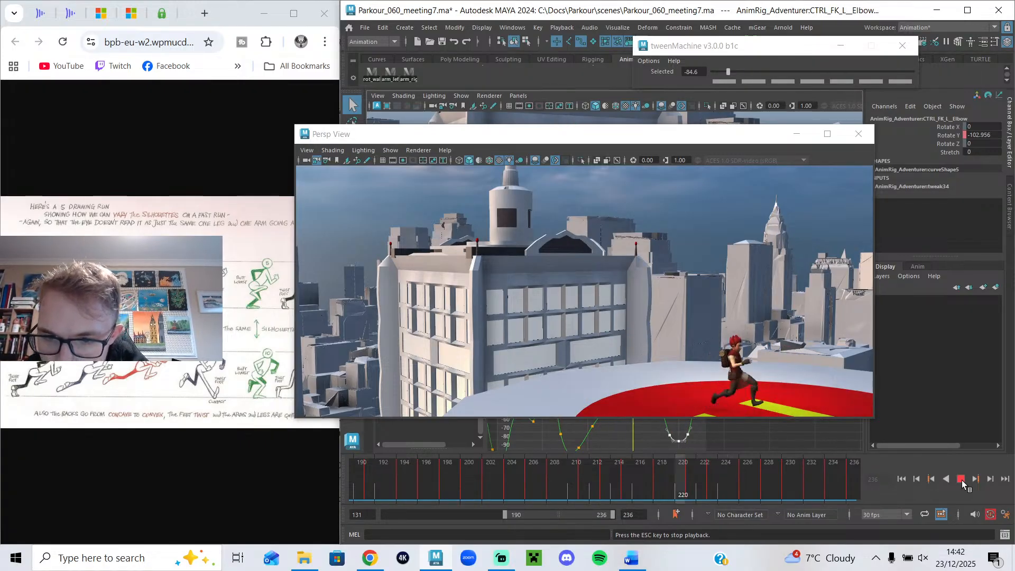
left_click(962, 480)
left_click_drag(703, 486, 756, 493)
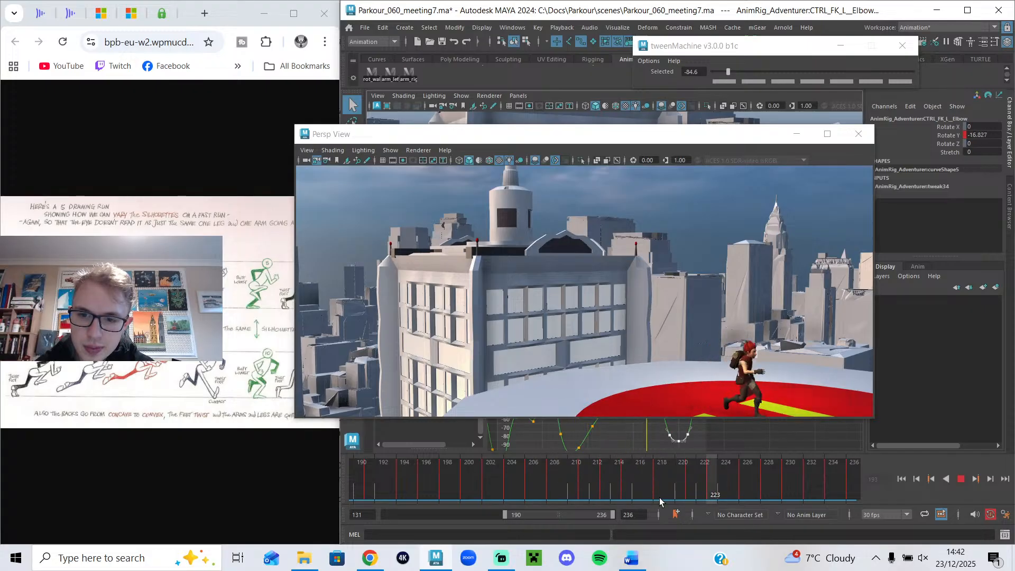
left_click(961, 479)
left_click(962, 479)
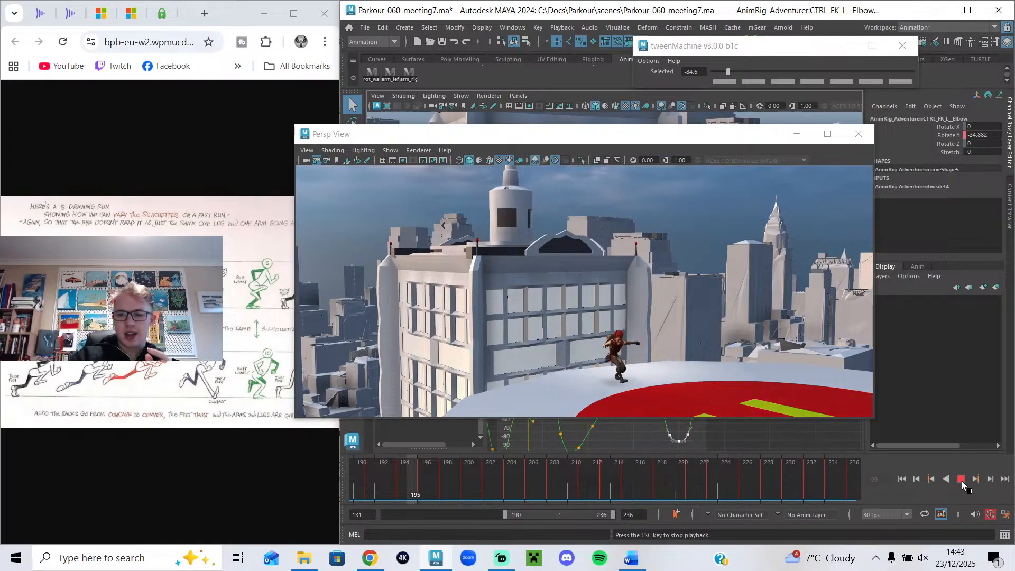
- Scrub back and forth between frames 195 and 236 to examine the landing, barrel roll and run-out poses
left_click(961, 480)
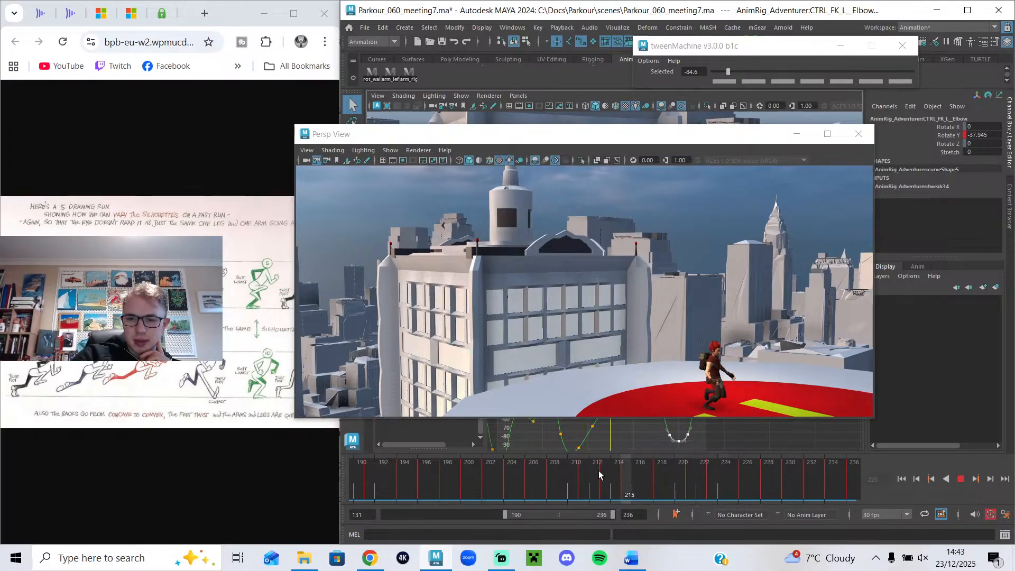
left_click_drag(599, 476, 516, 466)
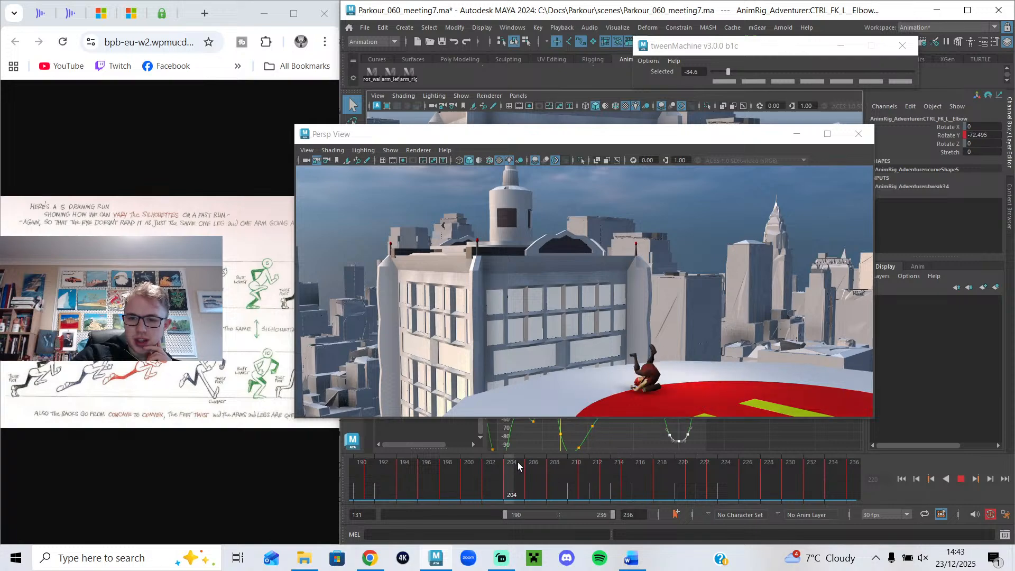
left_click_drag(584, 483, 433, 465)
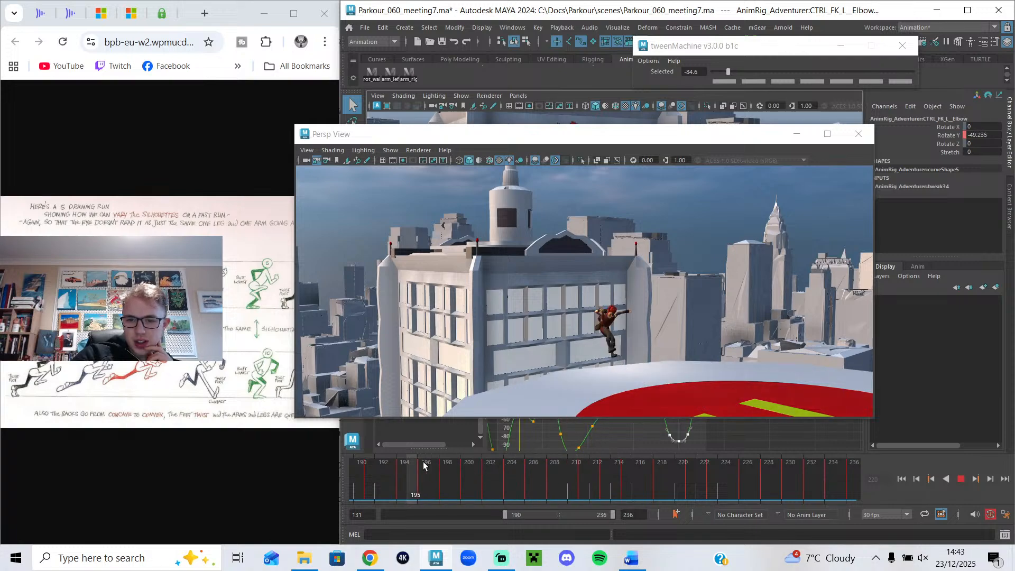
mouse_move(481, 479)
left_mouse_down()
mouse_move(461, 472)
mouse_move(622, 513)
mouse_move(869, 500)
left_mouse_up()
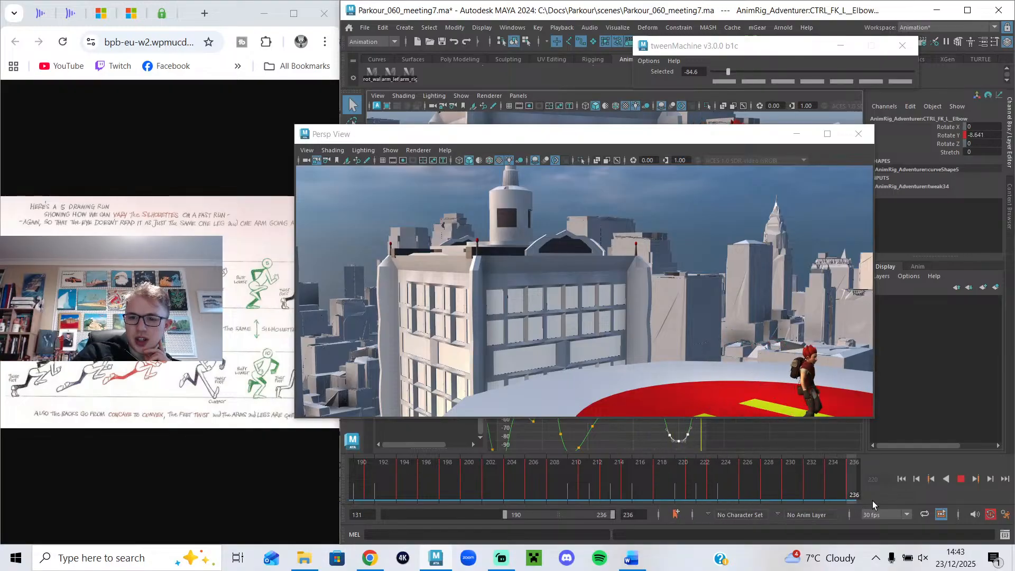
left_click_drag(802, 494, 453, 506)
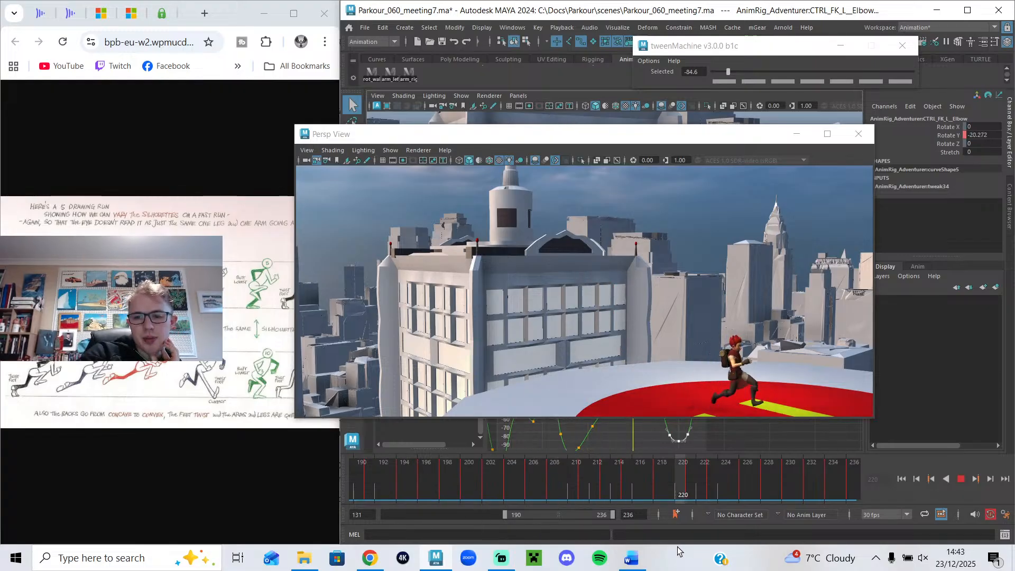
mouse_move(587, 498)
left_mouse_down()
mouse_move(535, 503)
mouse_move(560, 496)
left_mouse_up()
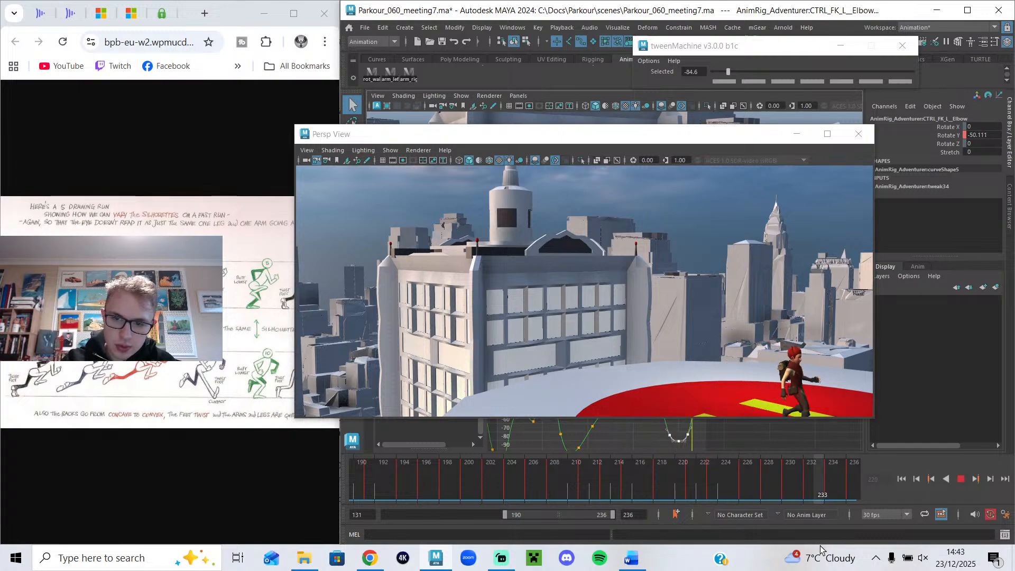
left_click(612, 490)
left_click_drag(622, 513, 855, 513)
- Replay the frame 190–236 range repeatedly to judge the overall flow of the roll and run, stopping at frame 231
left_click(962, 479)
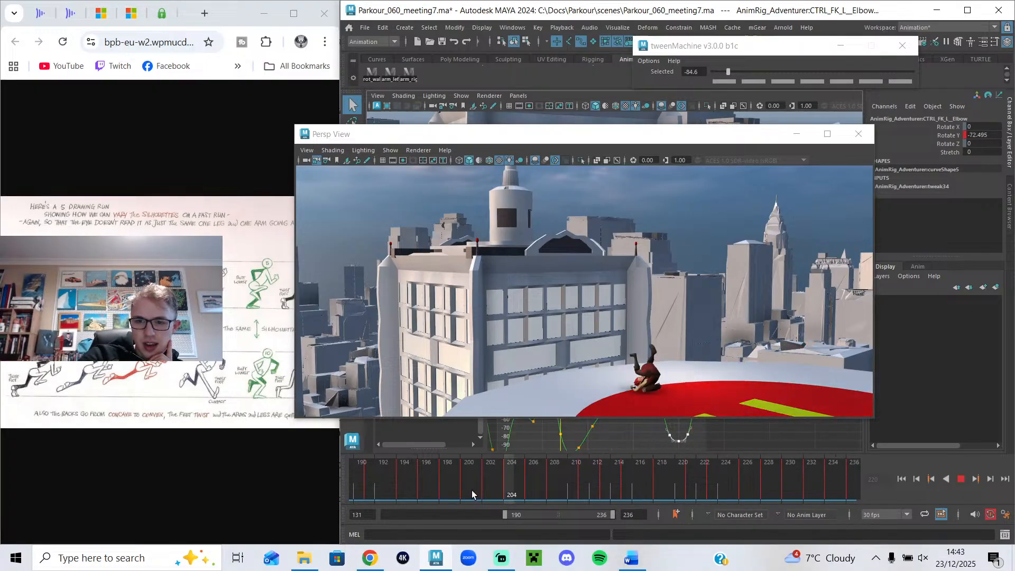
left_click(961, 479)
left_click_drag(791, 481, 408, 493)
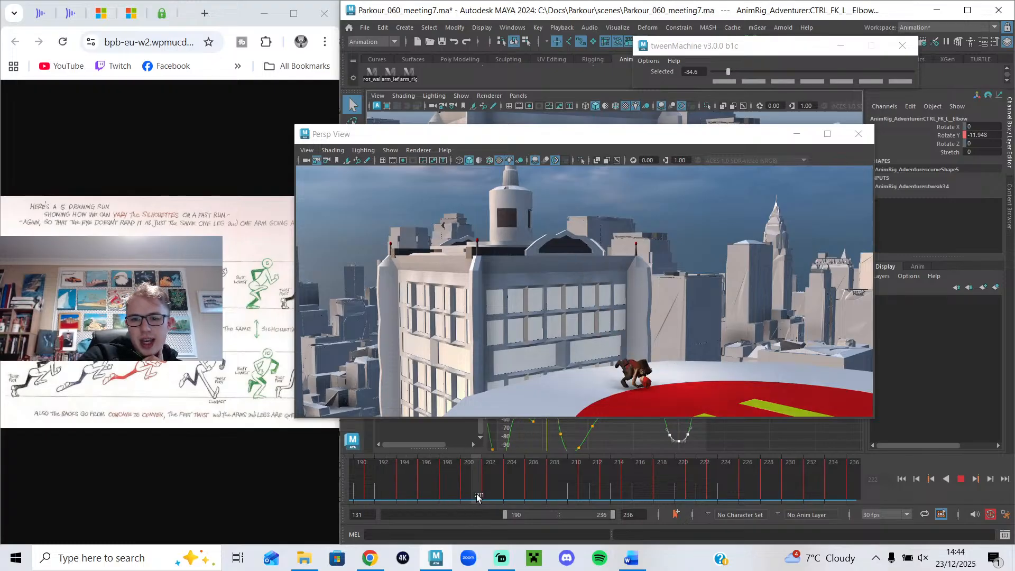
key("alt+v")
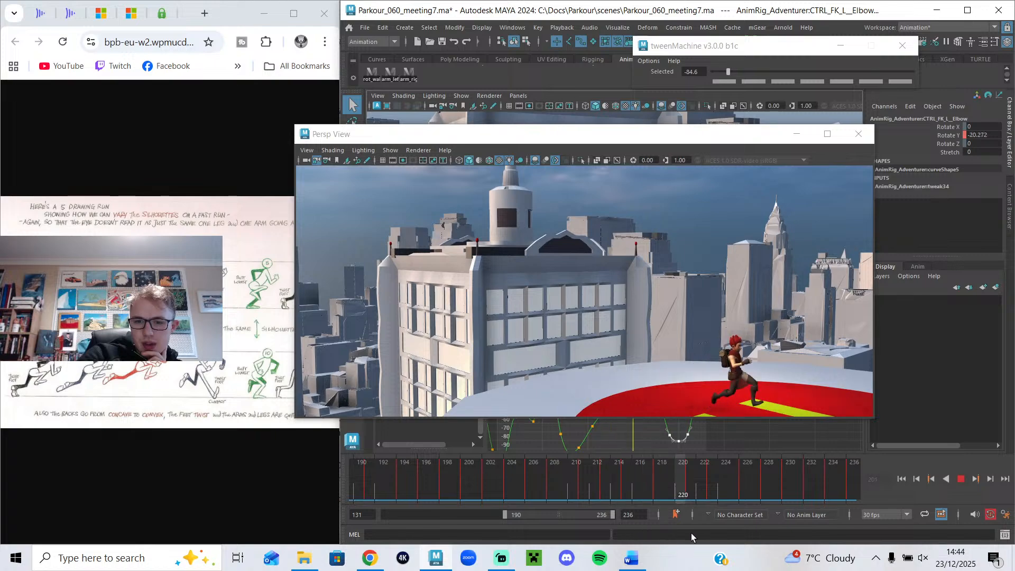
key("alt+v")
left_click(962, 479)
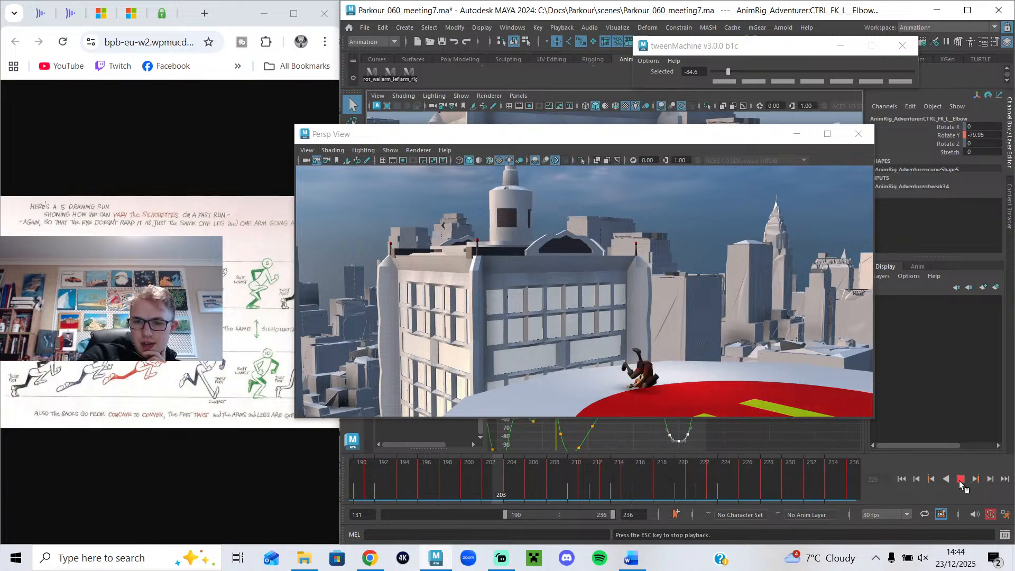
mouse_move(581, 489)
left_mouse_down()
mouse_move(589, 495)
mouse_move(571, 489)
left_mouse_up()
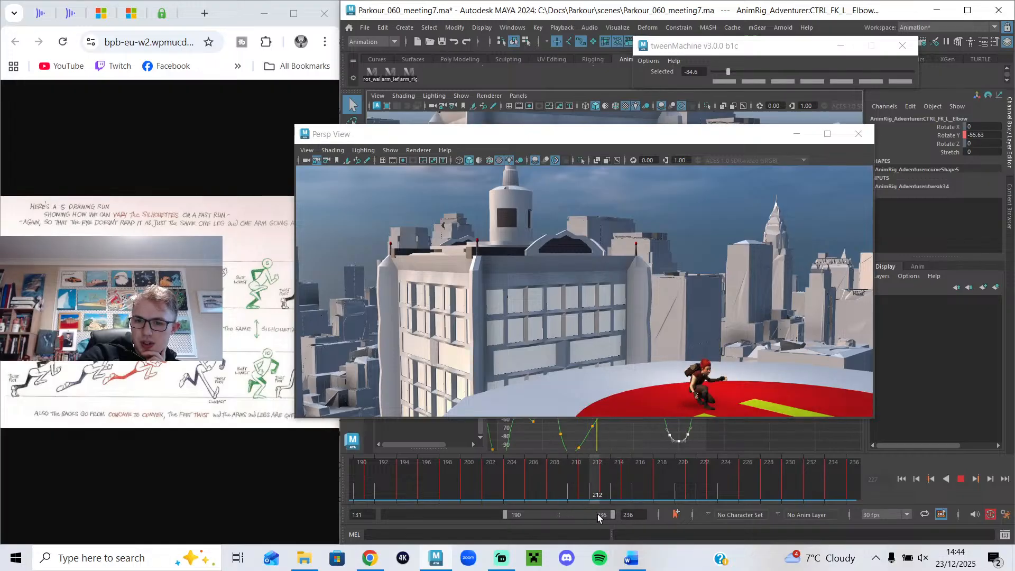
key("Escape")
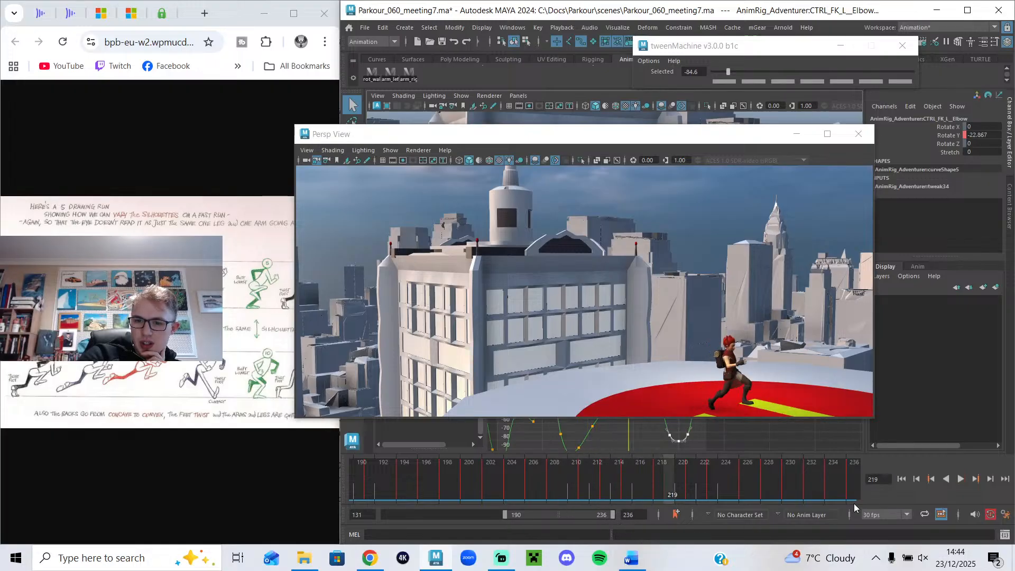
left_click(961, 479)
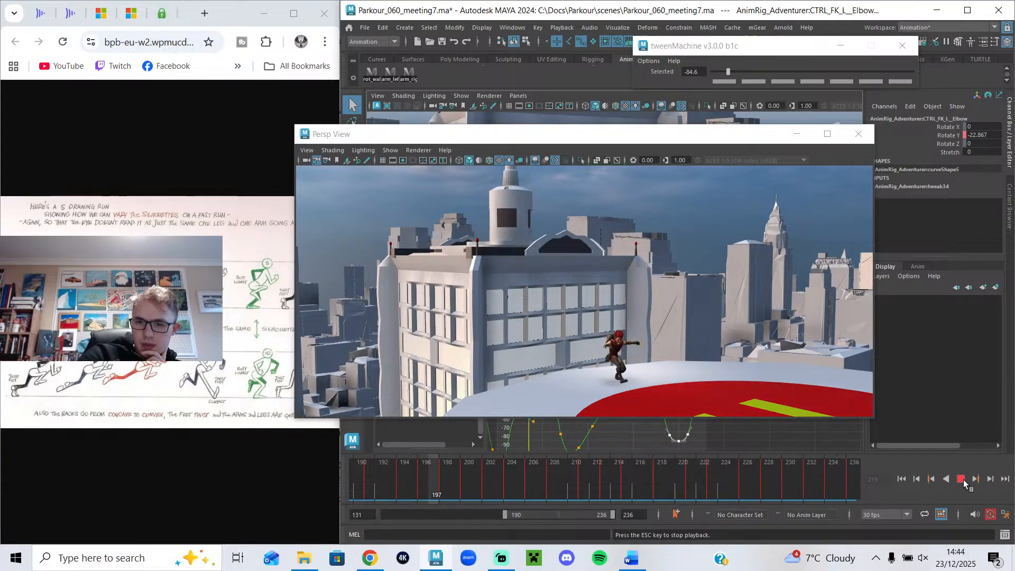
left_click(962, 479)
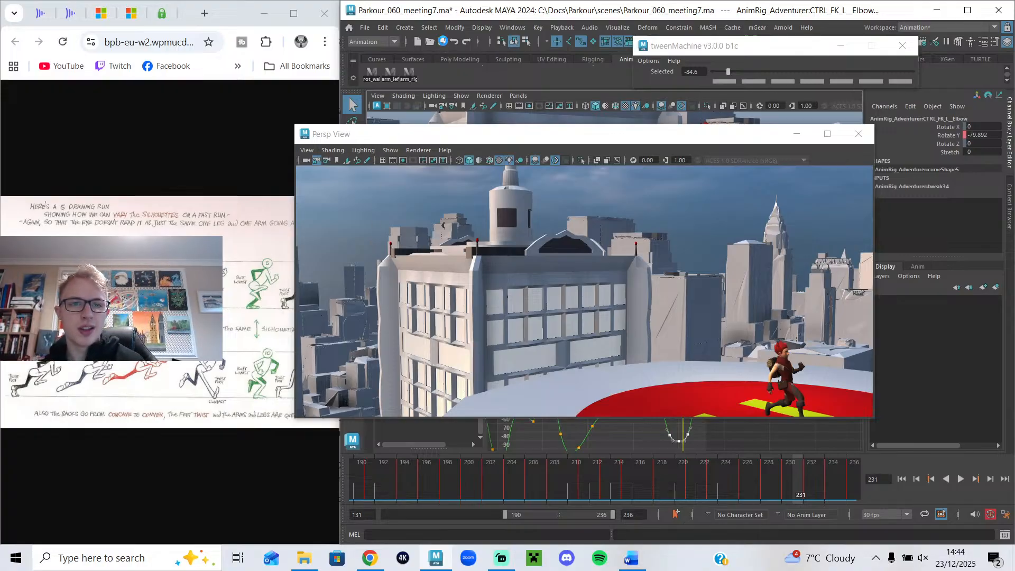
- Switch to the Meeting 7 notes in Word, highlight the "Offset timing of arms" line in green, and minimize the document
left_click(632, 558)
left_click(571, 251)
mouse_move(579, 252)
left_mouse_down()
mouse_move(272, 240)
mouse_move(286, 248)
left_mouse_up()
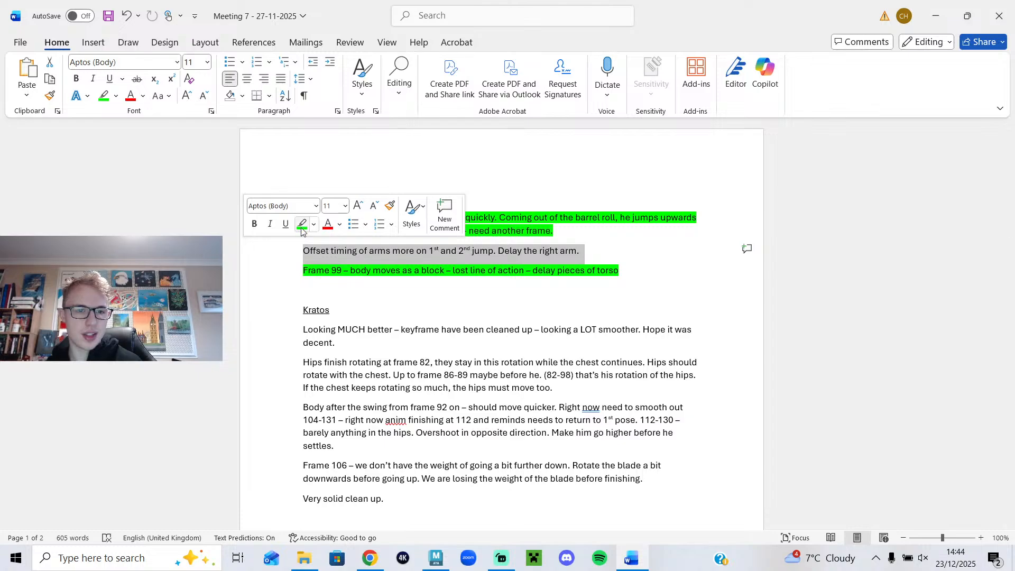
left_click(302, 229)
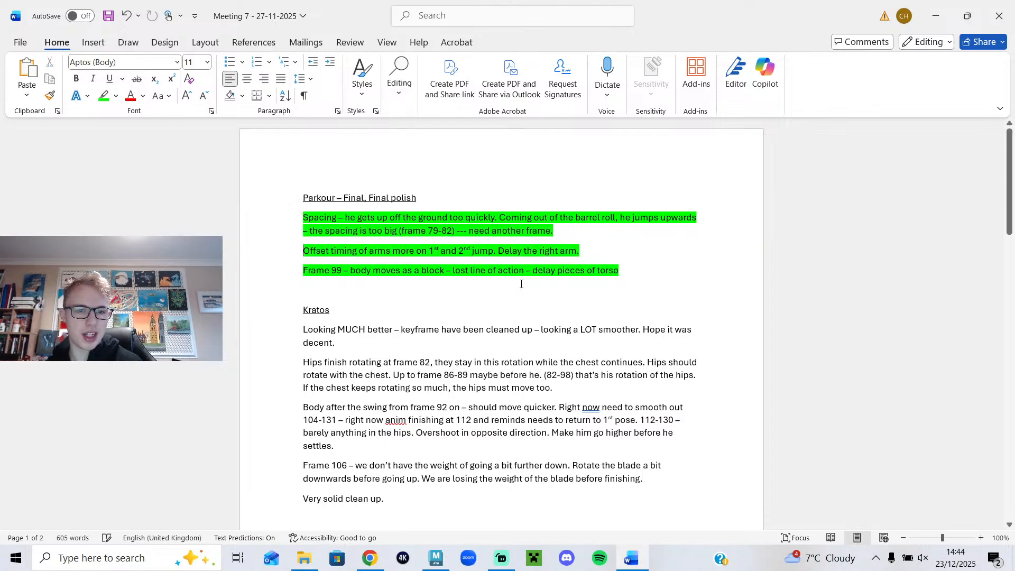
left_click(941, 24)
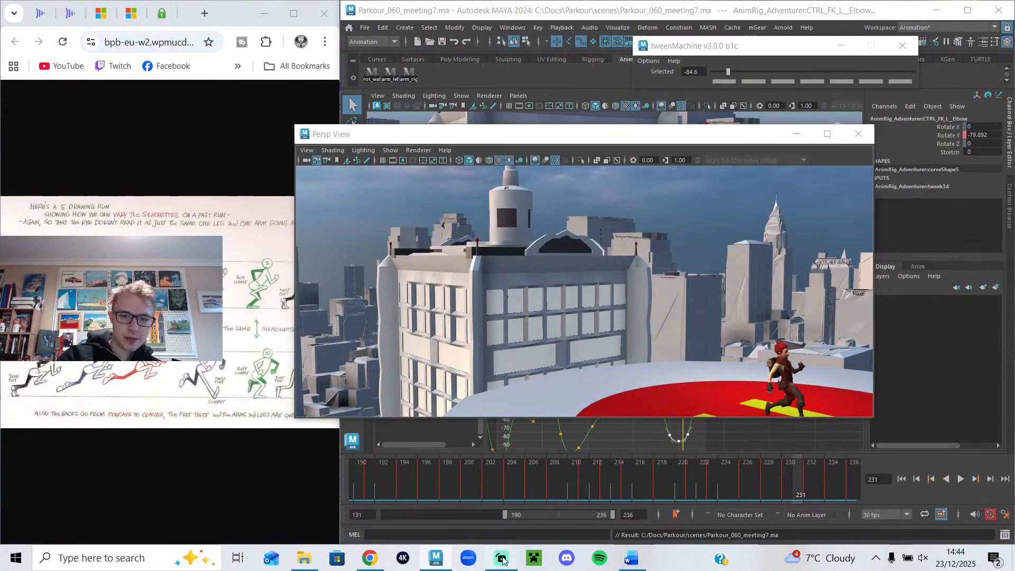
- Switch to Streamlabs Desktop, enlarge the webcam source and move it to the middle of the canvas
left_click(502, 559)
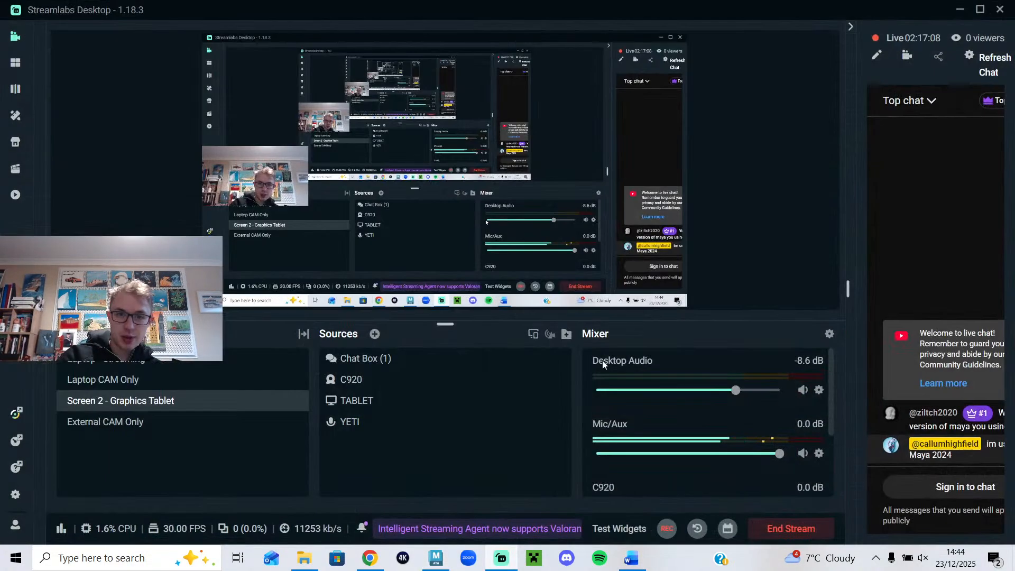
left_click(308, 173)
left_click_drag(308, 205, 458, 289)
left_click_drag(371, 254, 472, 217)
left_click(796, 225)
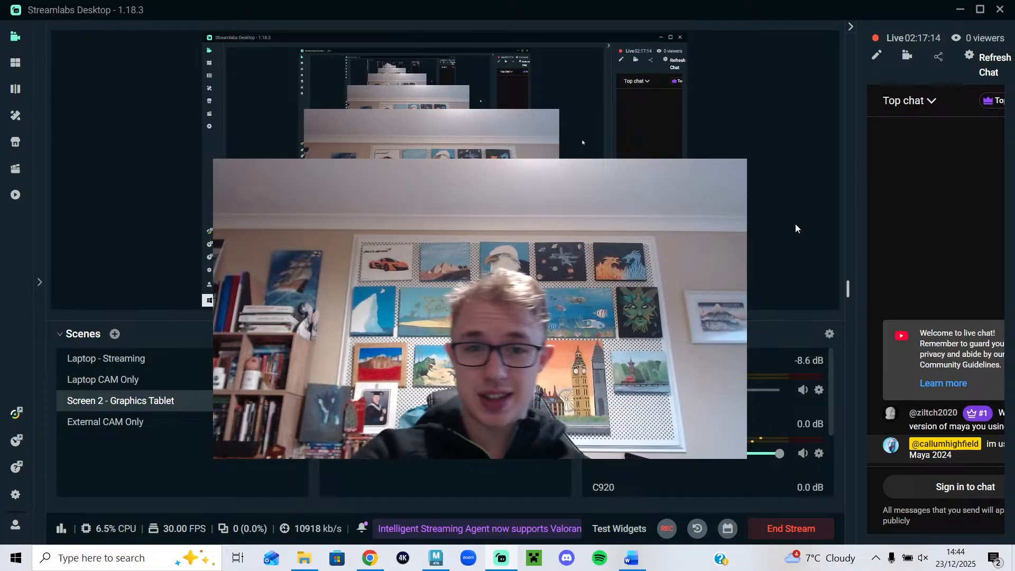